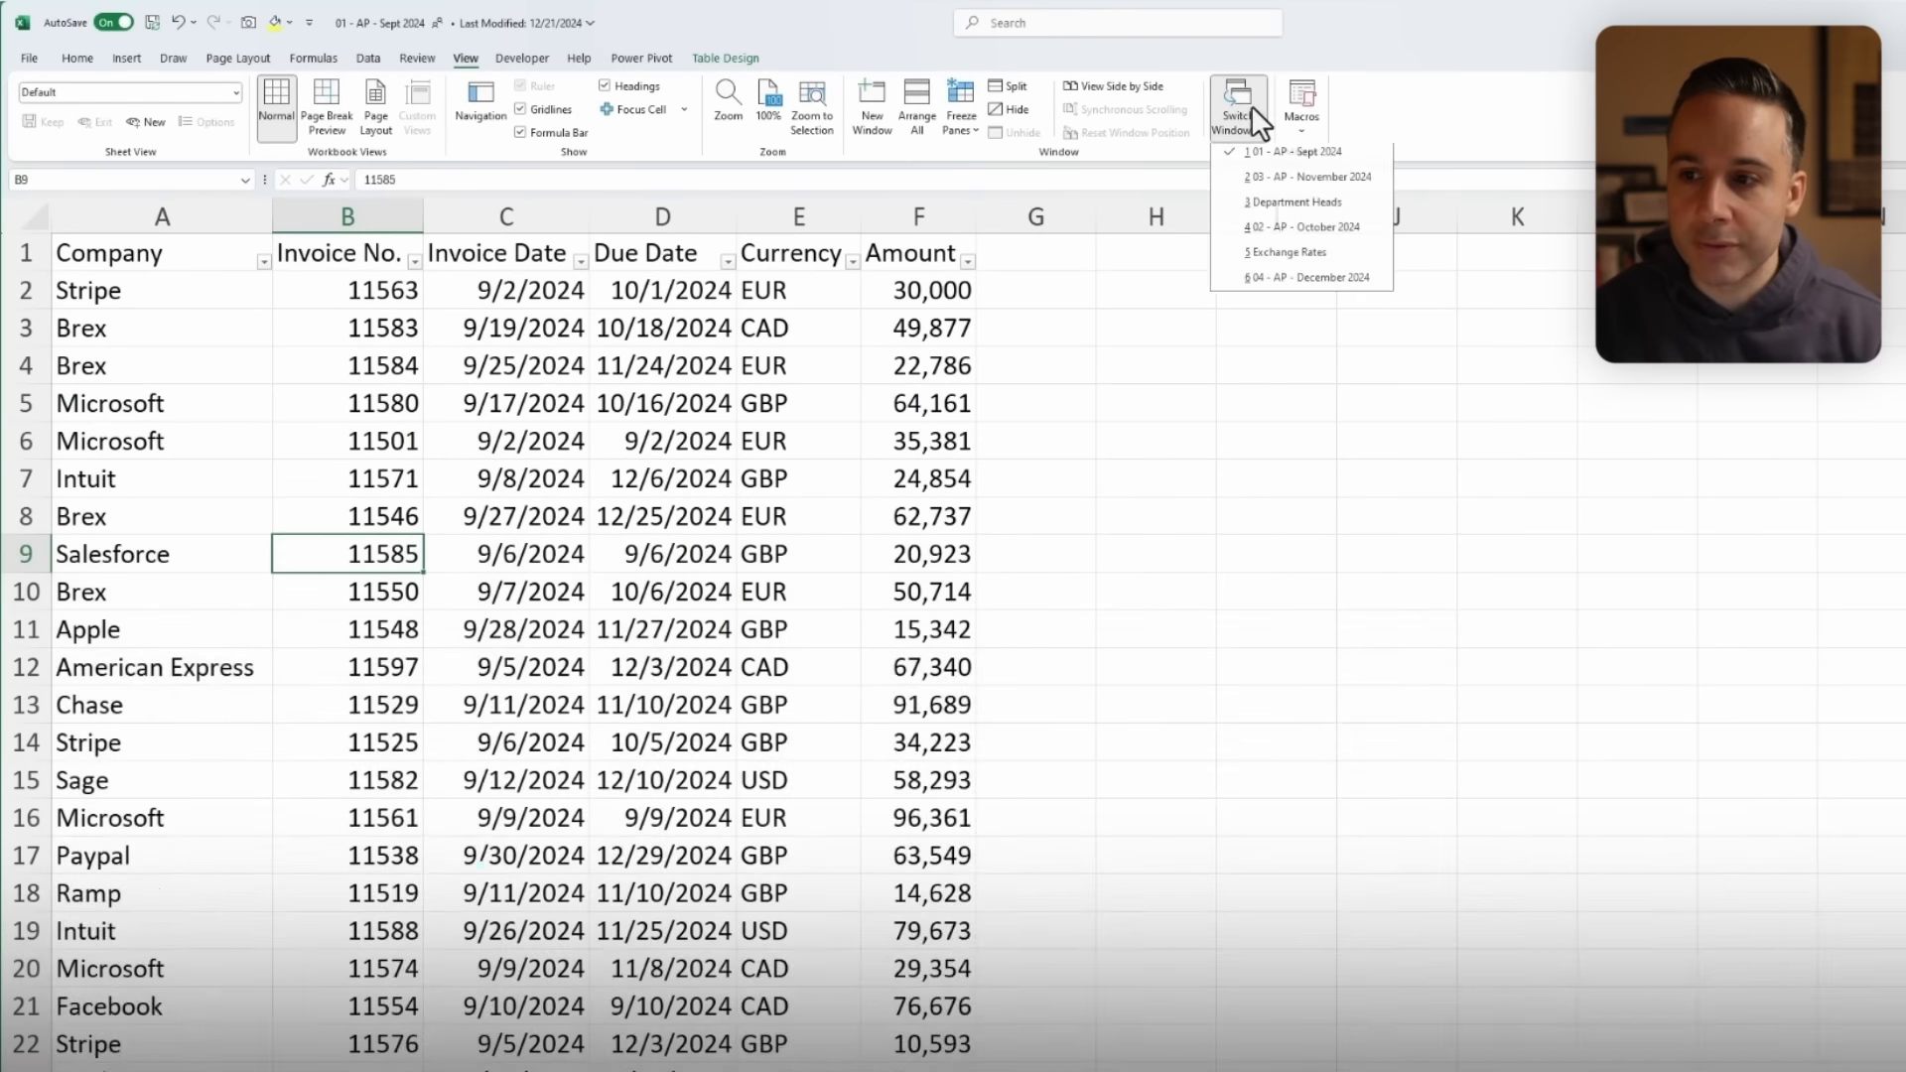
Switch to the 04 - AP - December 2024 workbook and examine its due date and currency columns.
left_click(1276, 282)
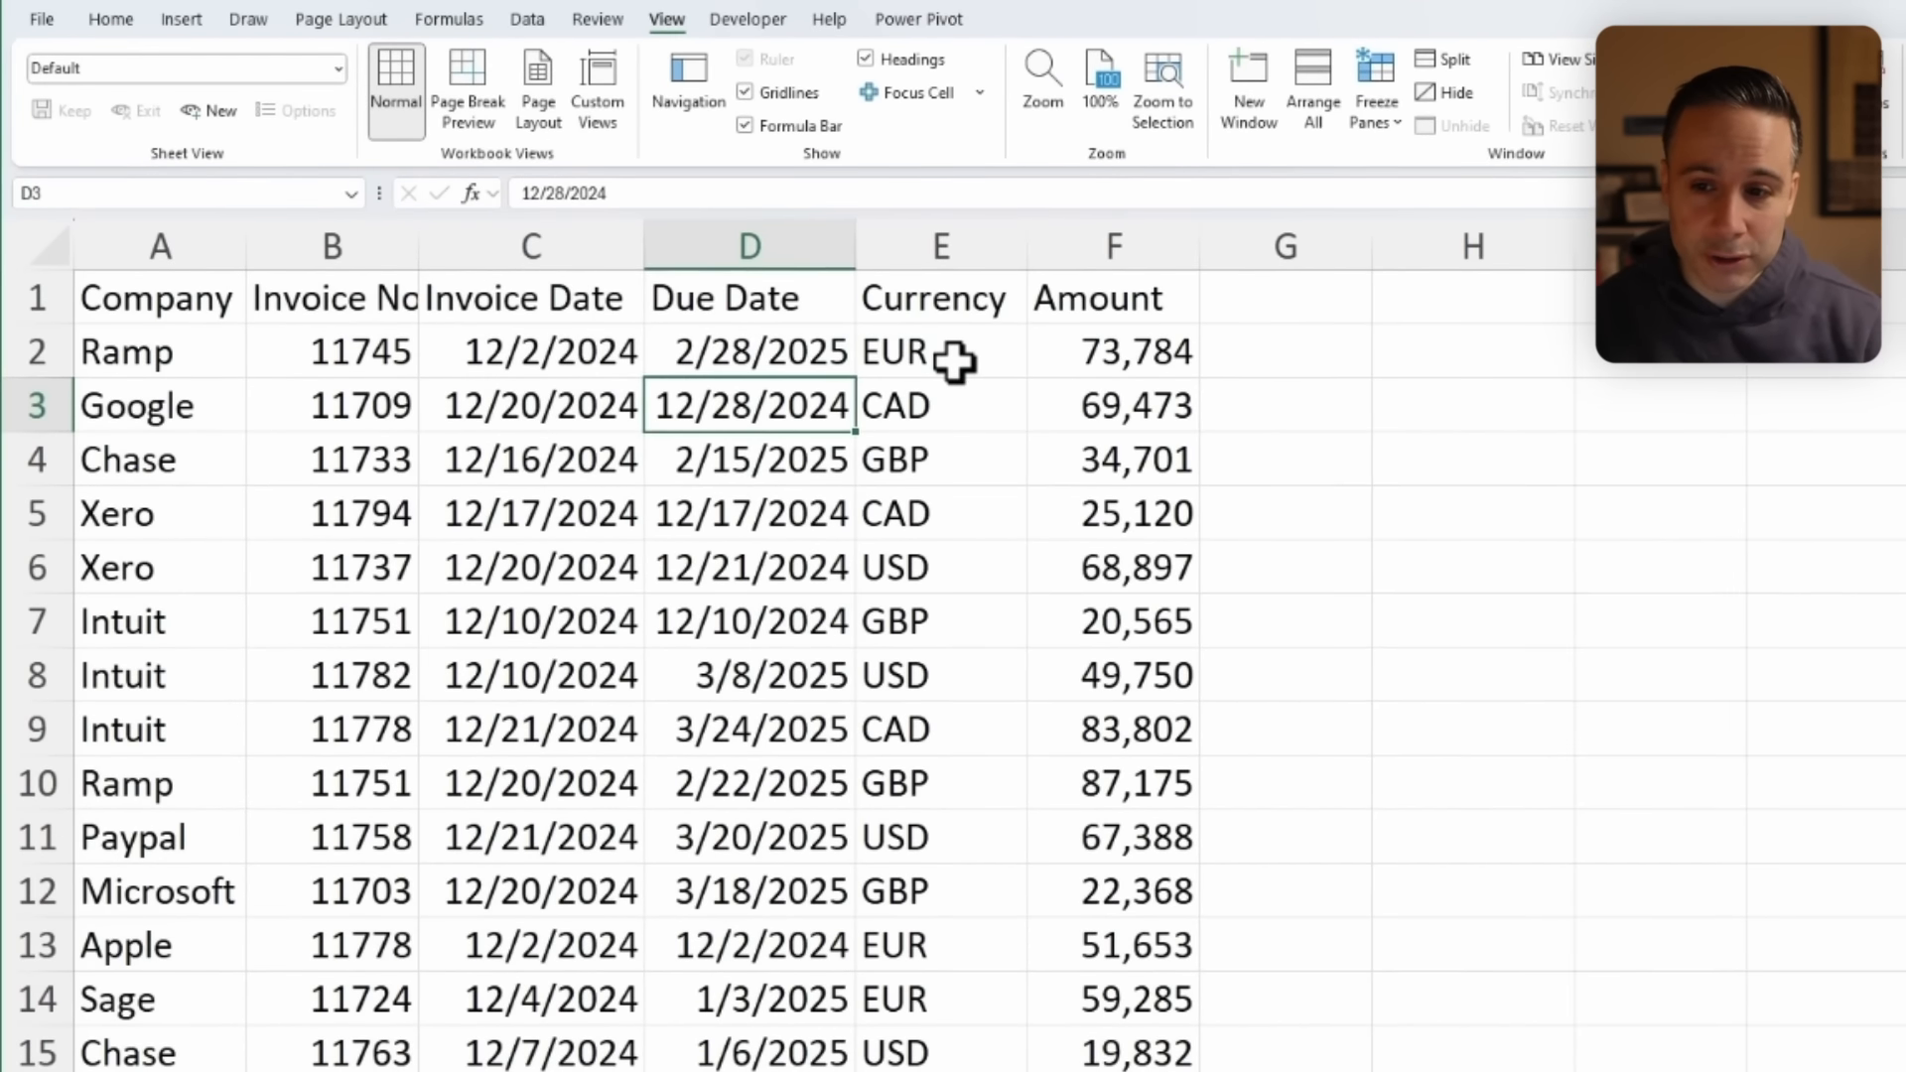
left_click(666, 304)
left_click_drag(954, 372, 949, 970)
left_click(890, 818)
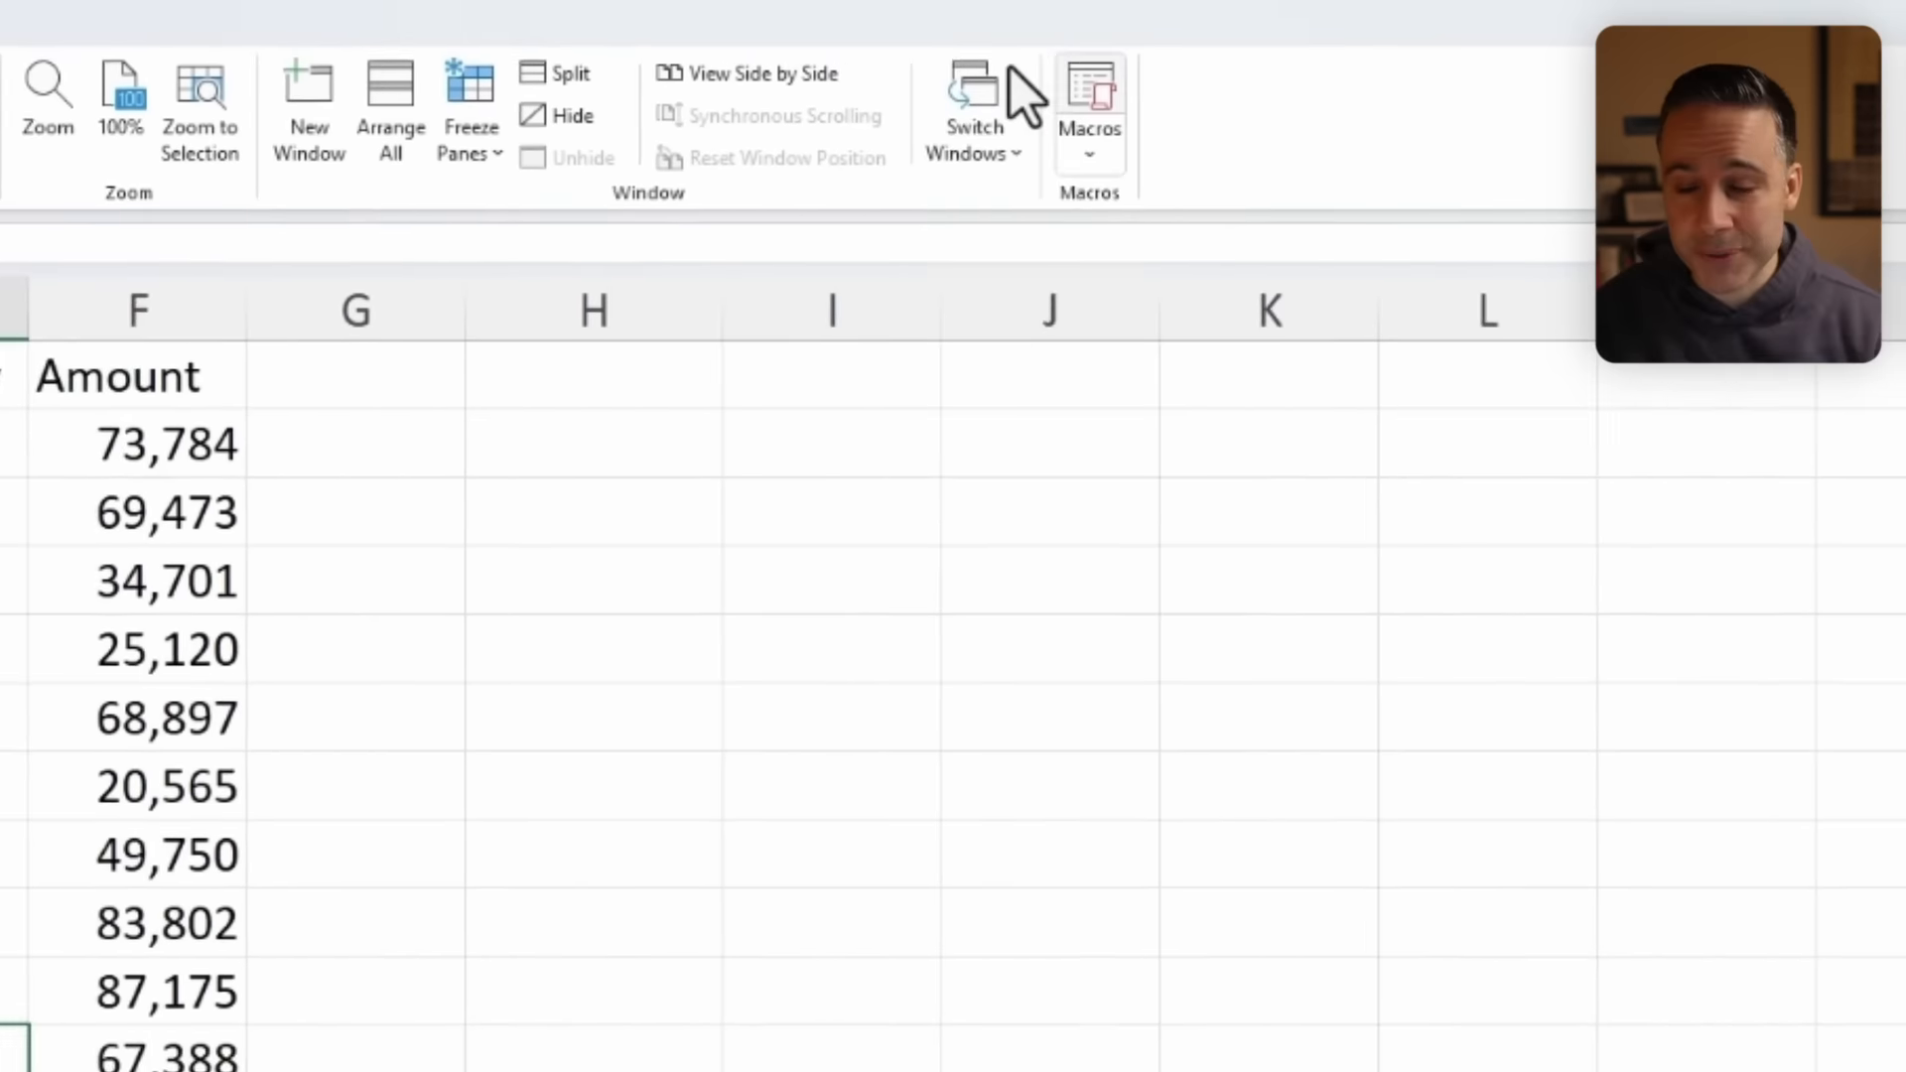
Switch to the Exchange Rates workbook and review the daily EUR, CAD, GBP and USD rates from September through November 2024.
left_click(1799, 87)
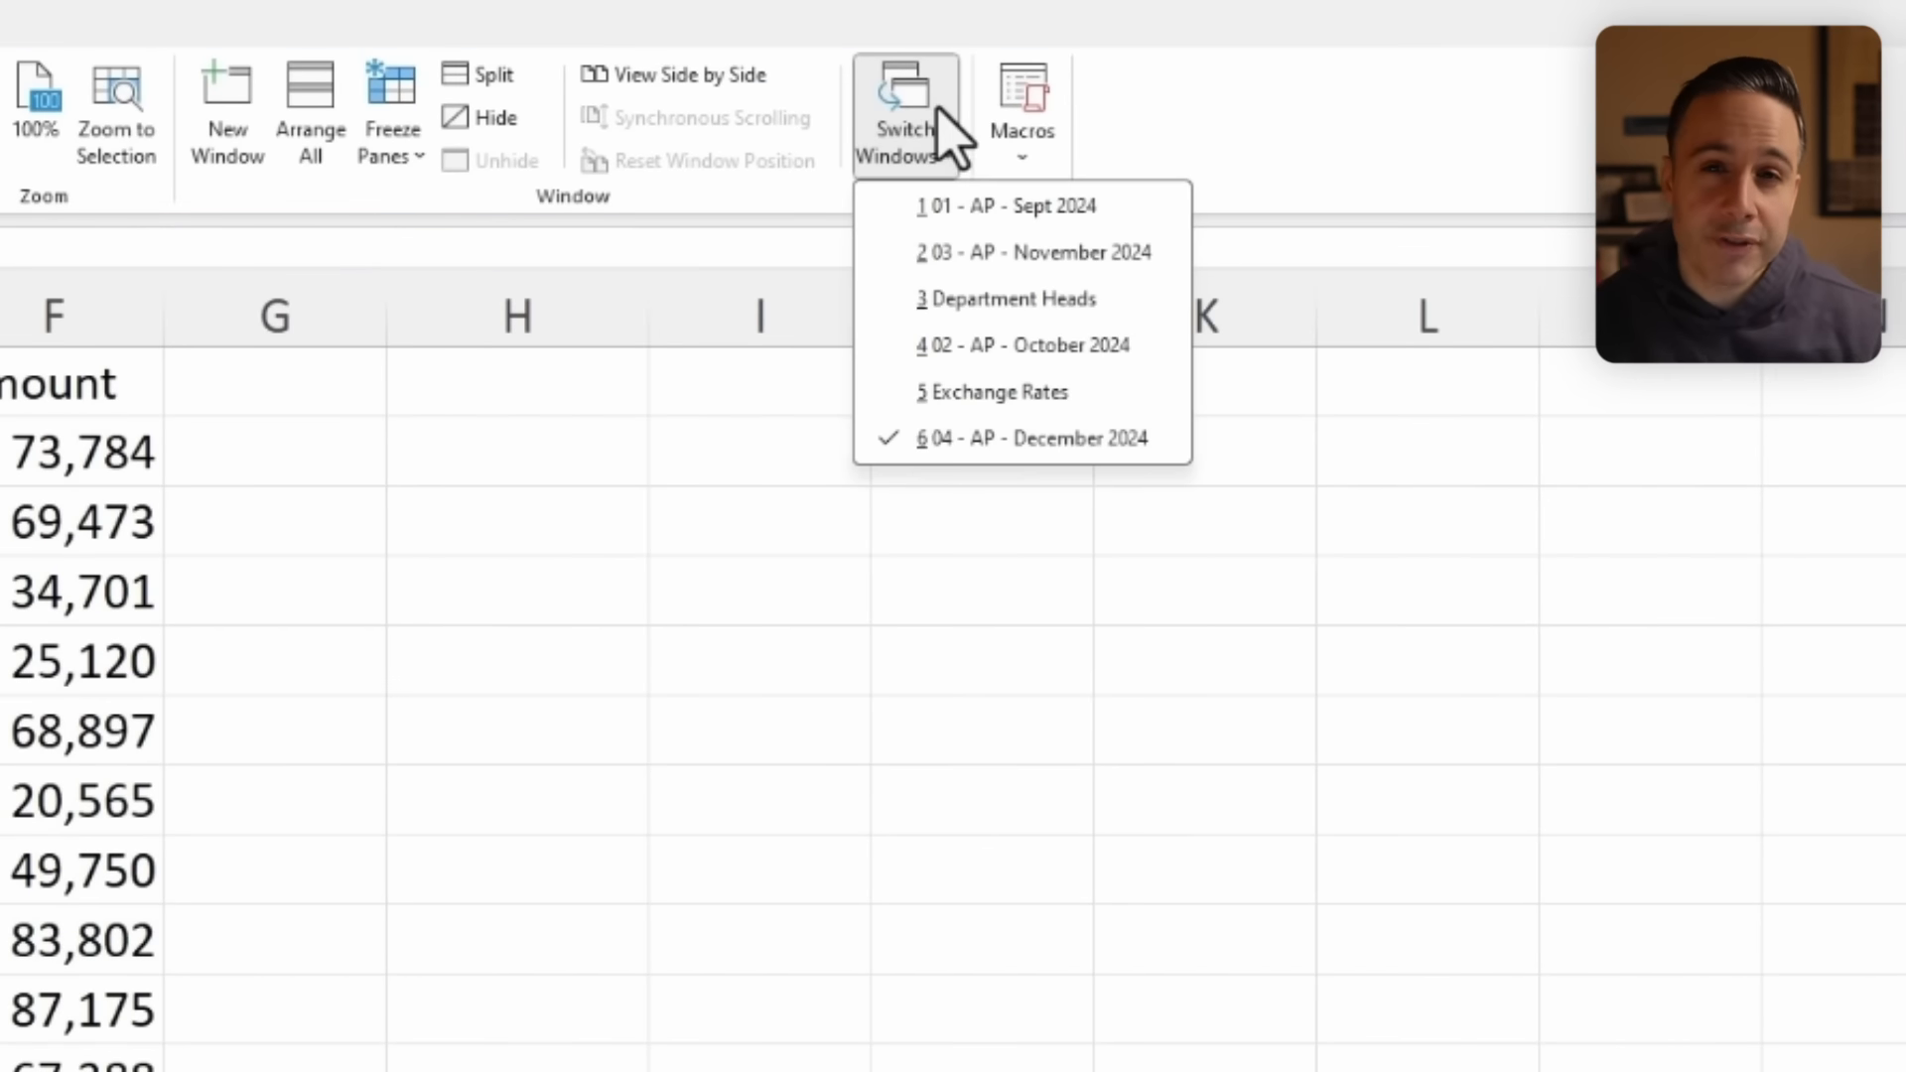
left_click(1003, 409)
scroll(255, 425, "down", 4)
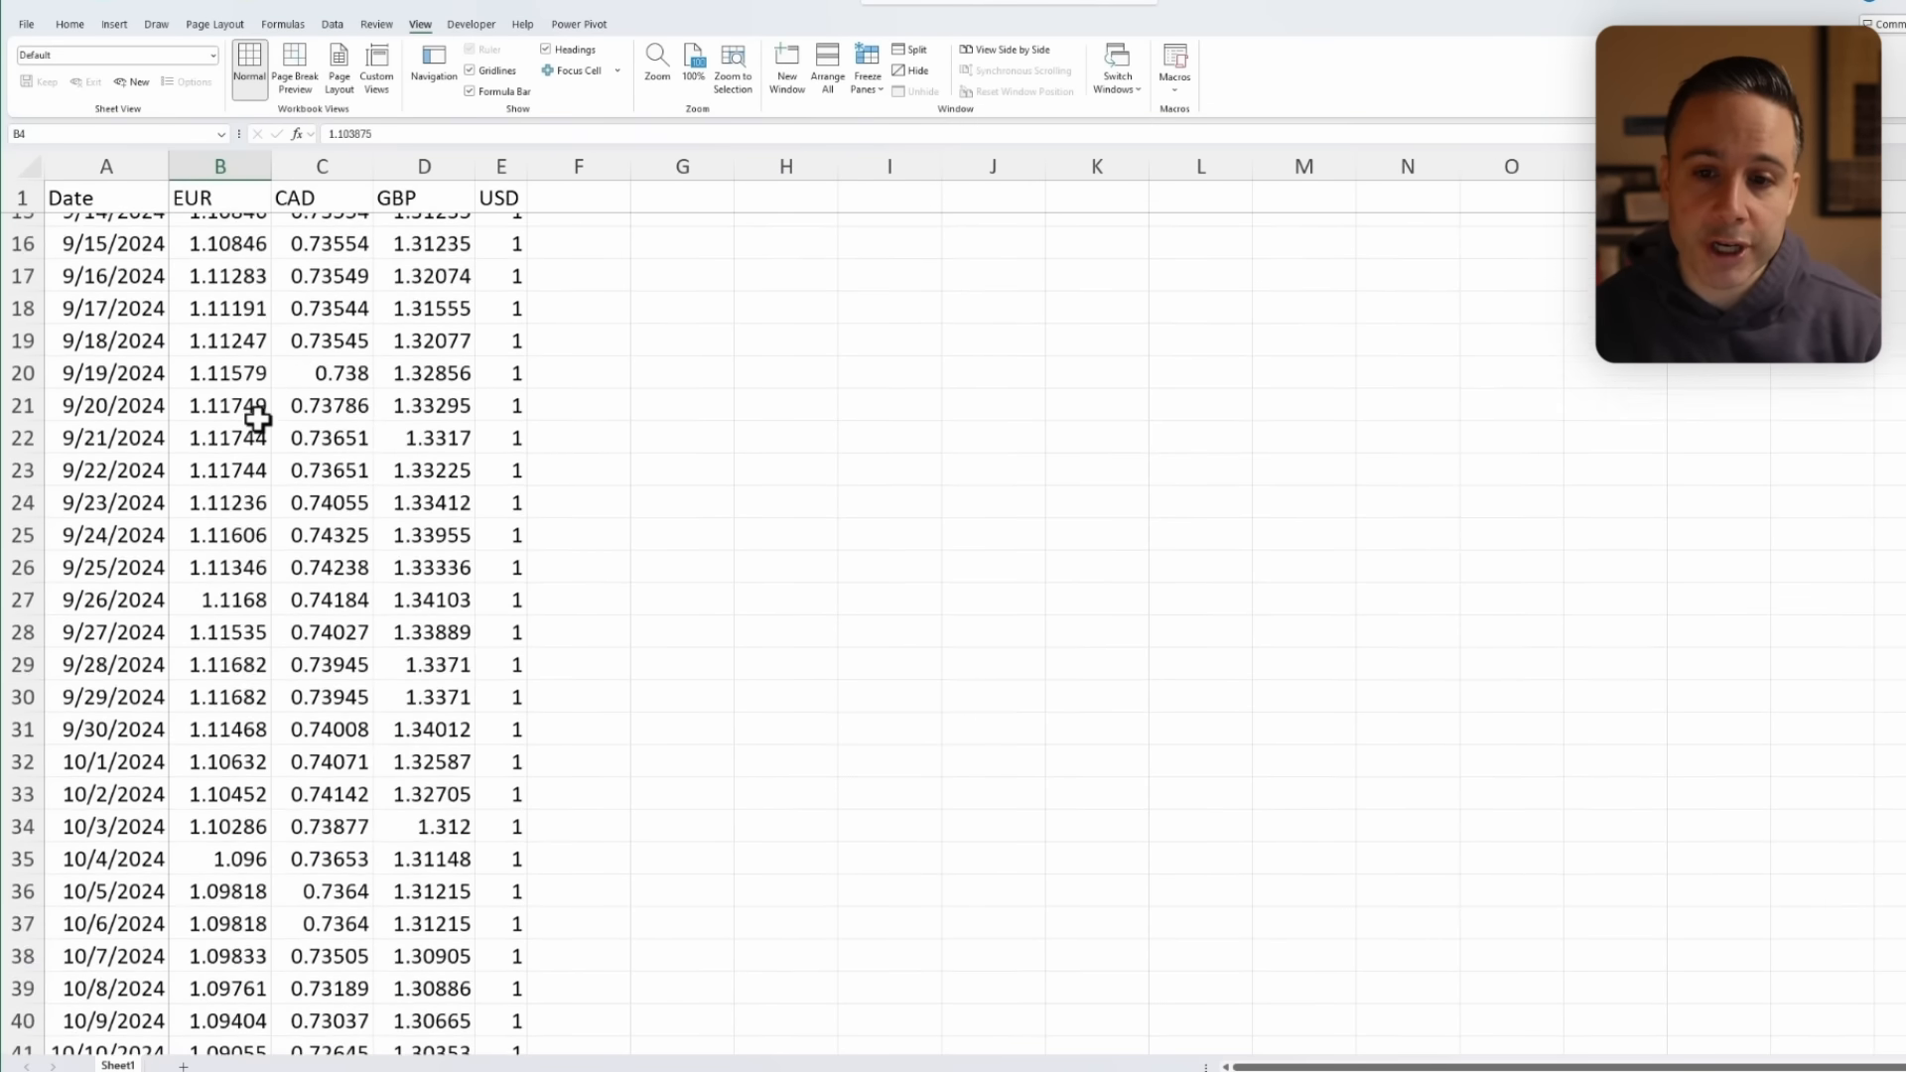
scroll(258, 421, "up", 3)
scroll(258, 421, "up", 2)
scroll(258, 421, "down", 17)
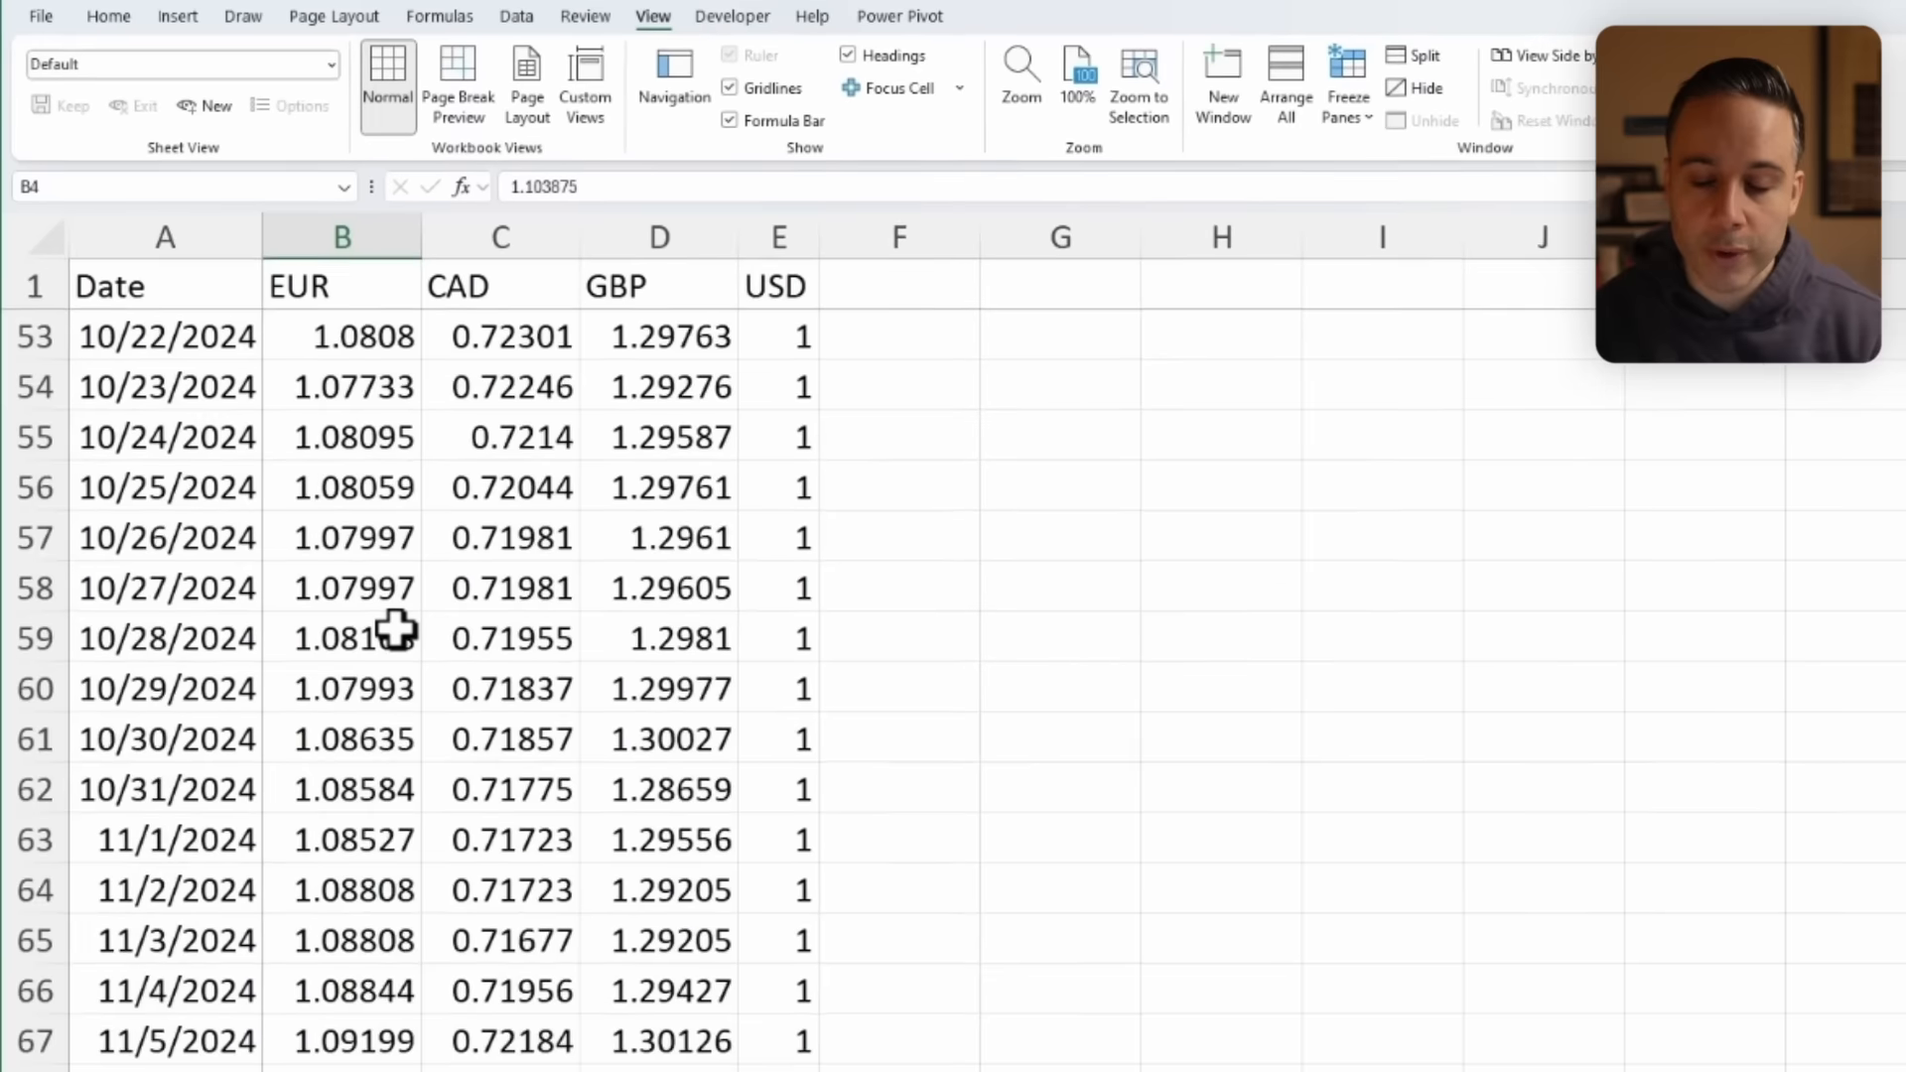
scroll(402, 636, "down", 6)
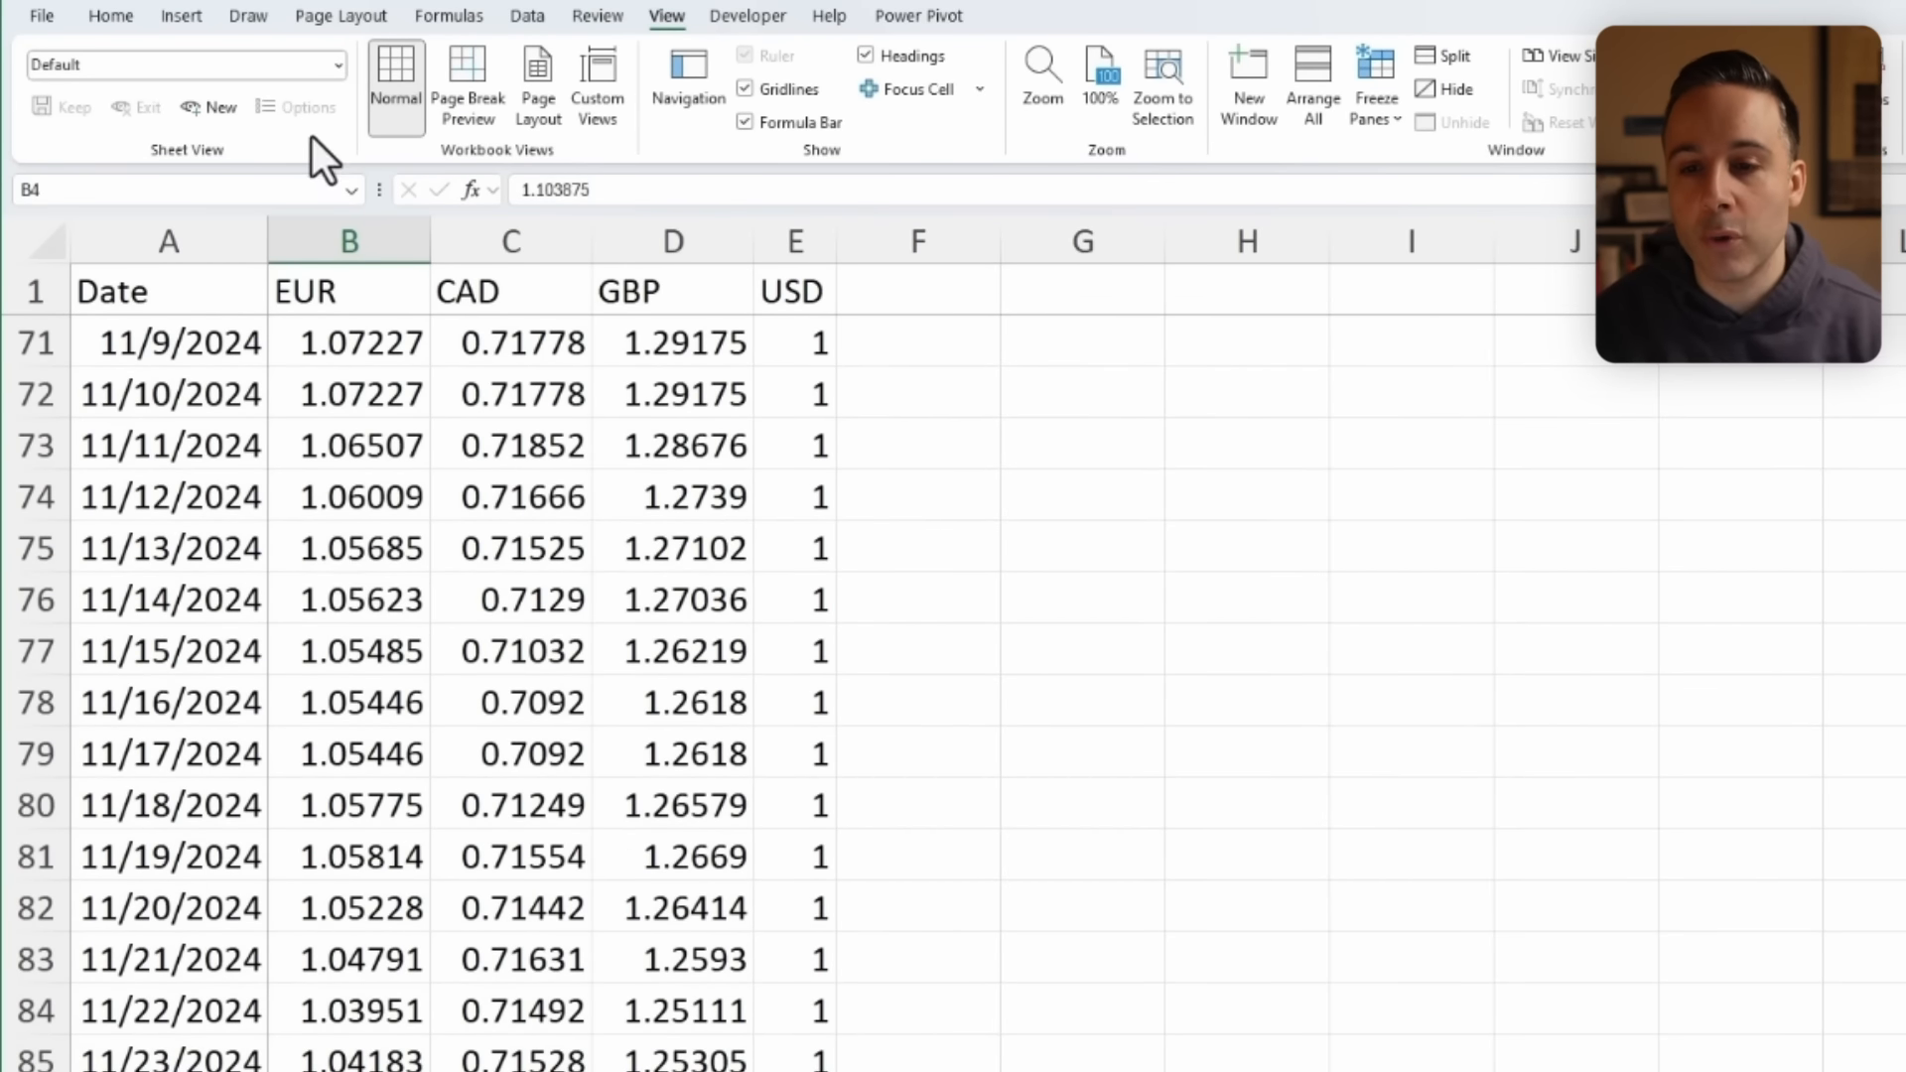
scroll(341, 701, "up", 7)
scroll(341, 700, "up", 16)
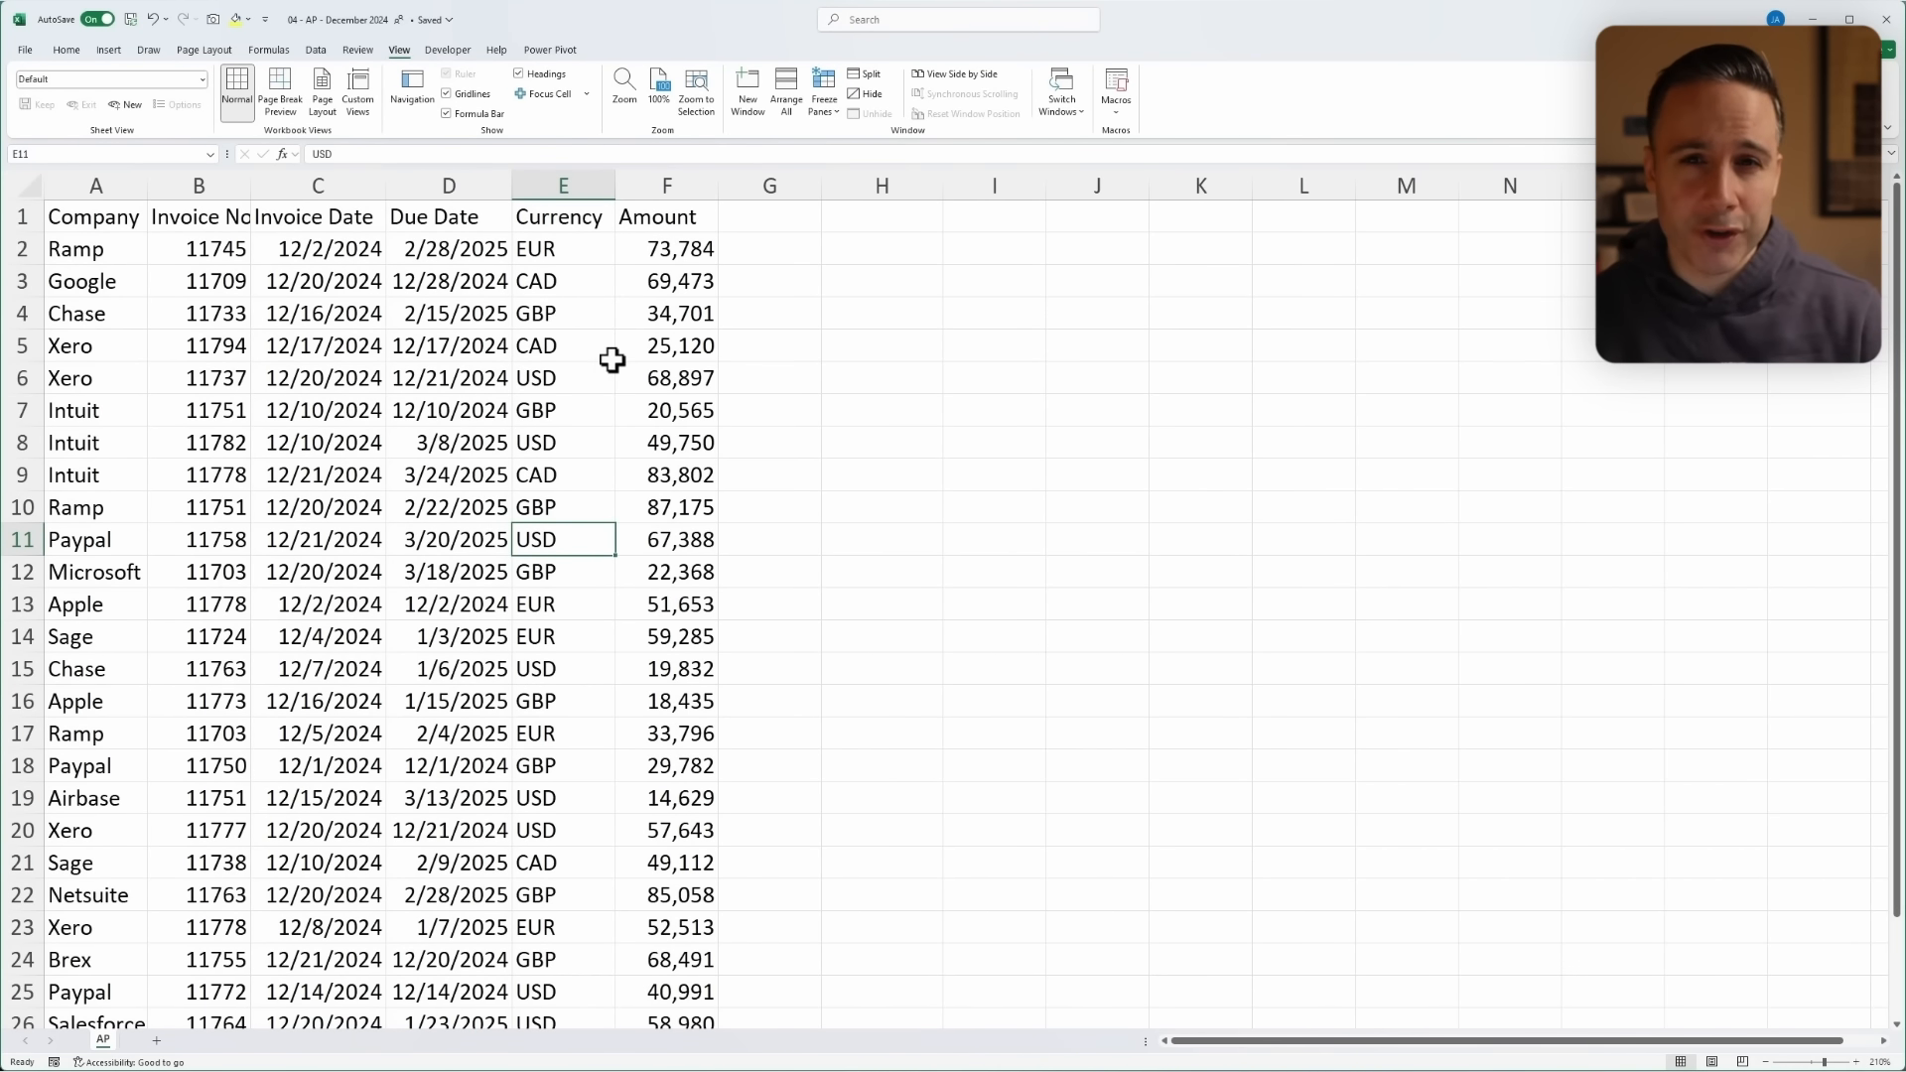
Look over the December invoice rows and the Department Heads workbook's list of each company's department and head.
left_click_drag(136, 265, 540, 617)
left_click(450, 692)
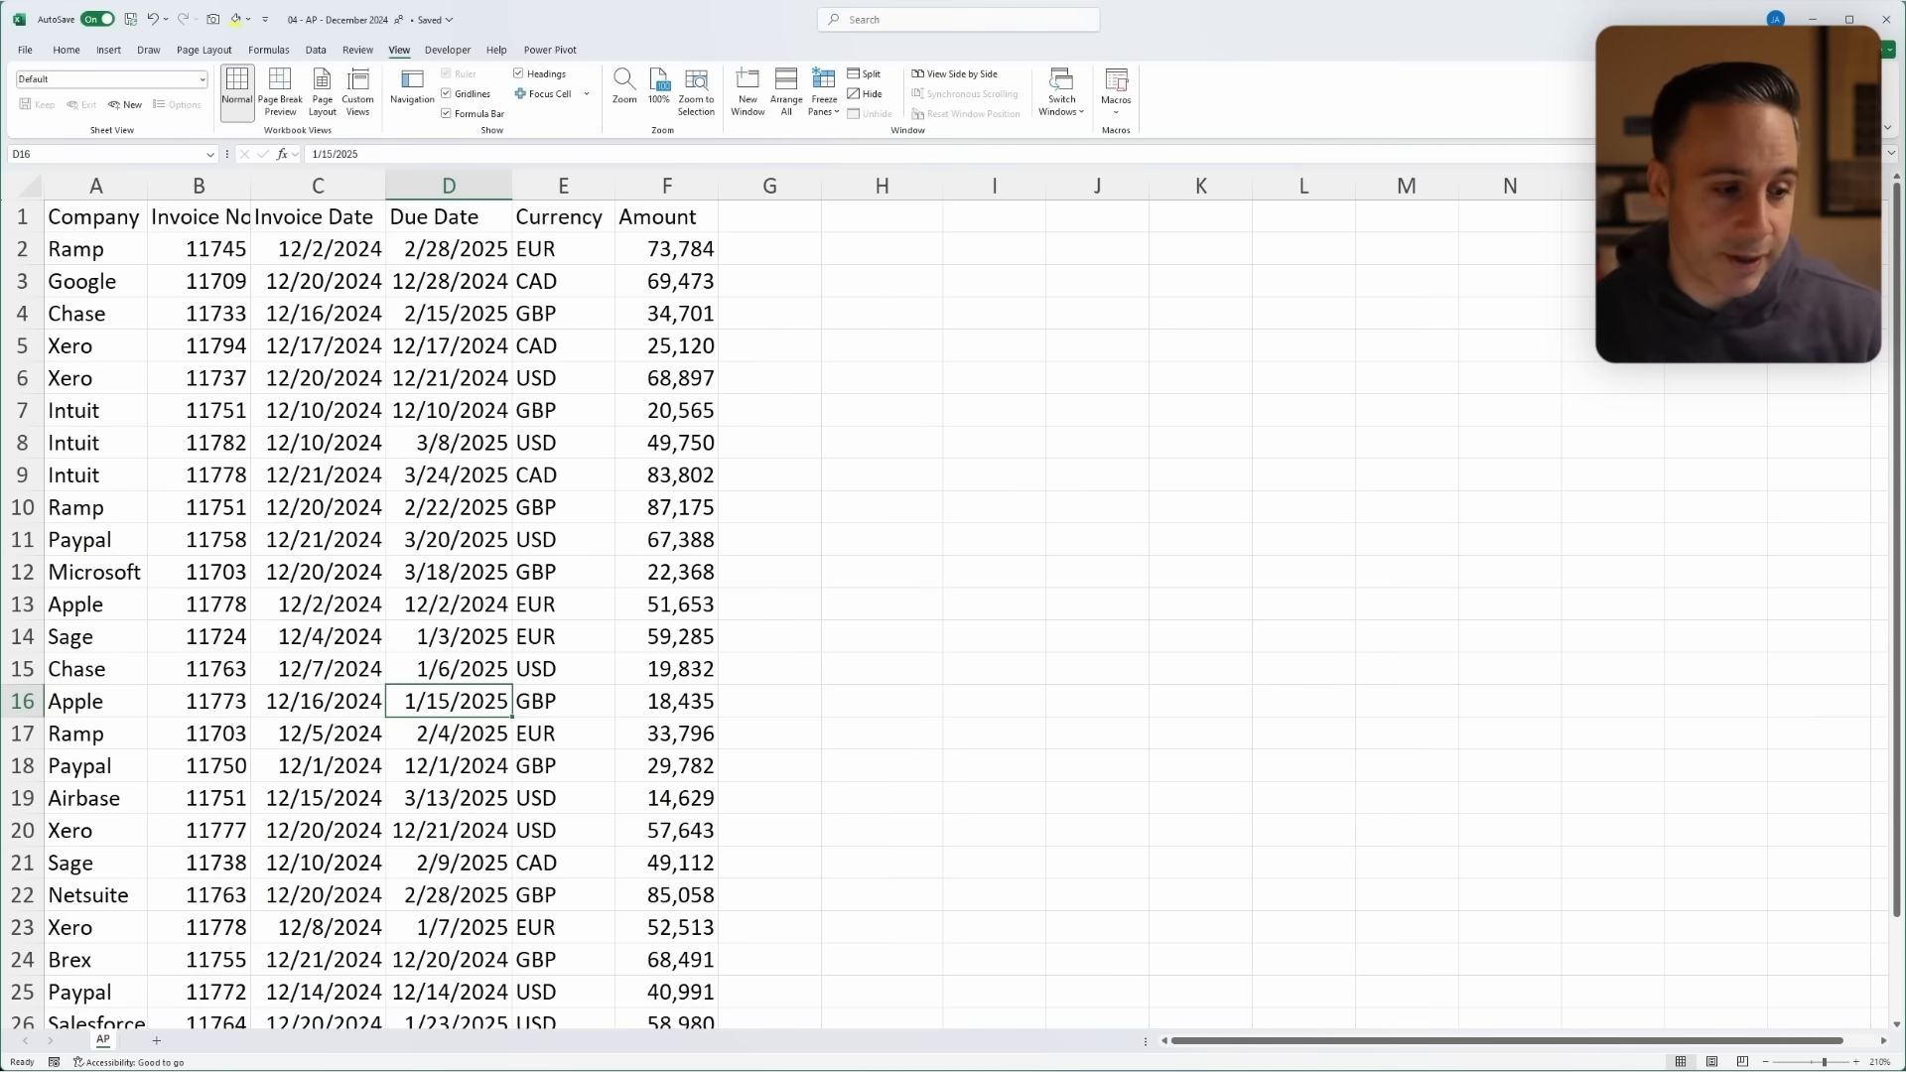
left_click(1063, 107)
left_click(1096, 179)
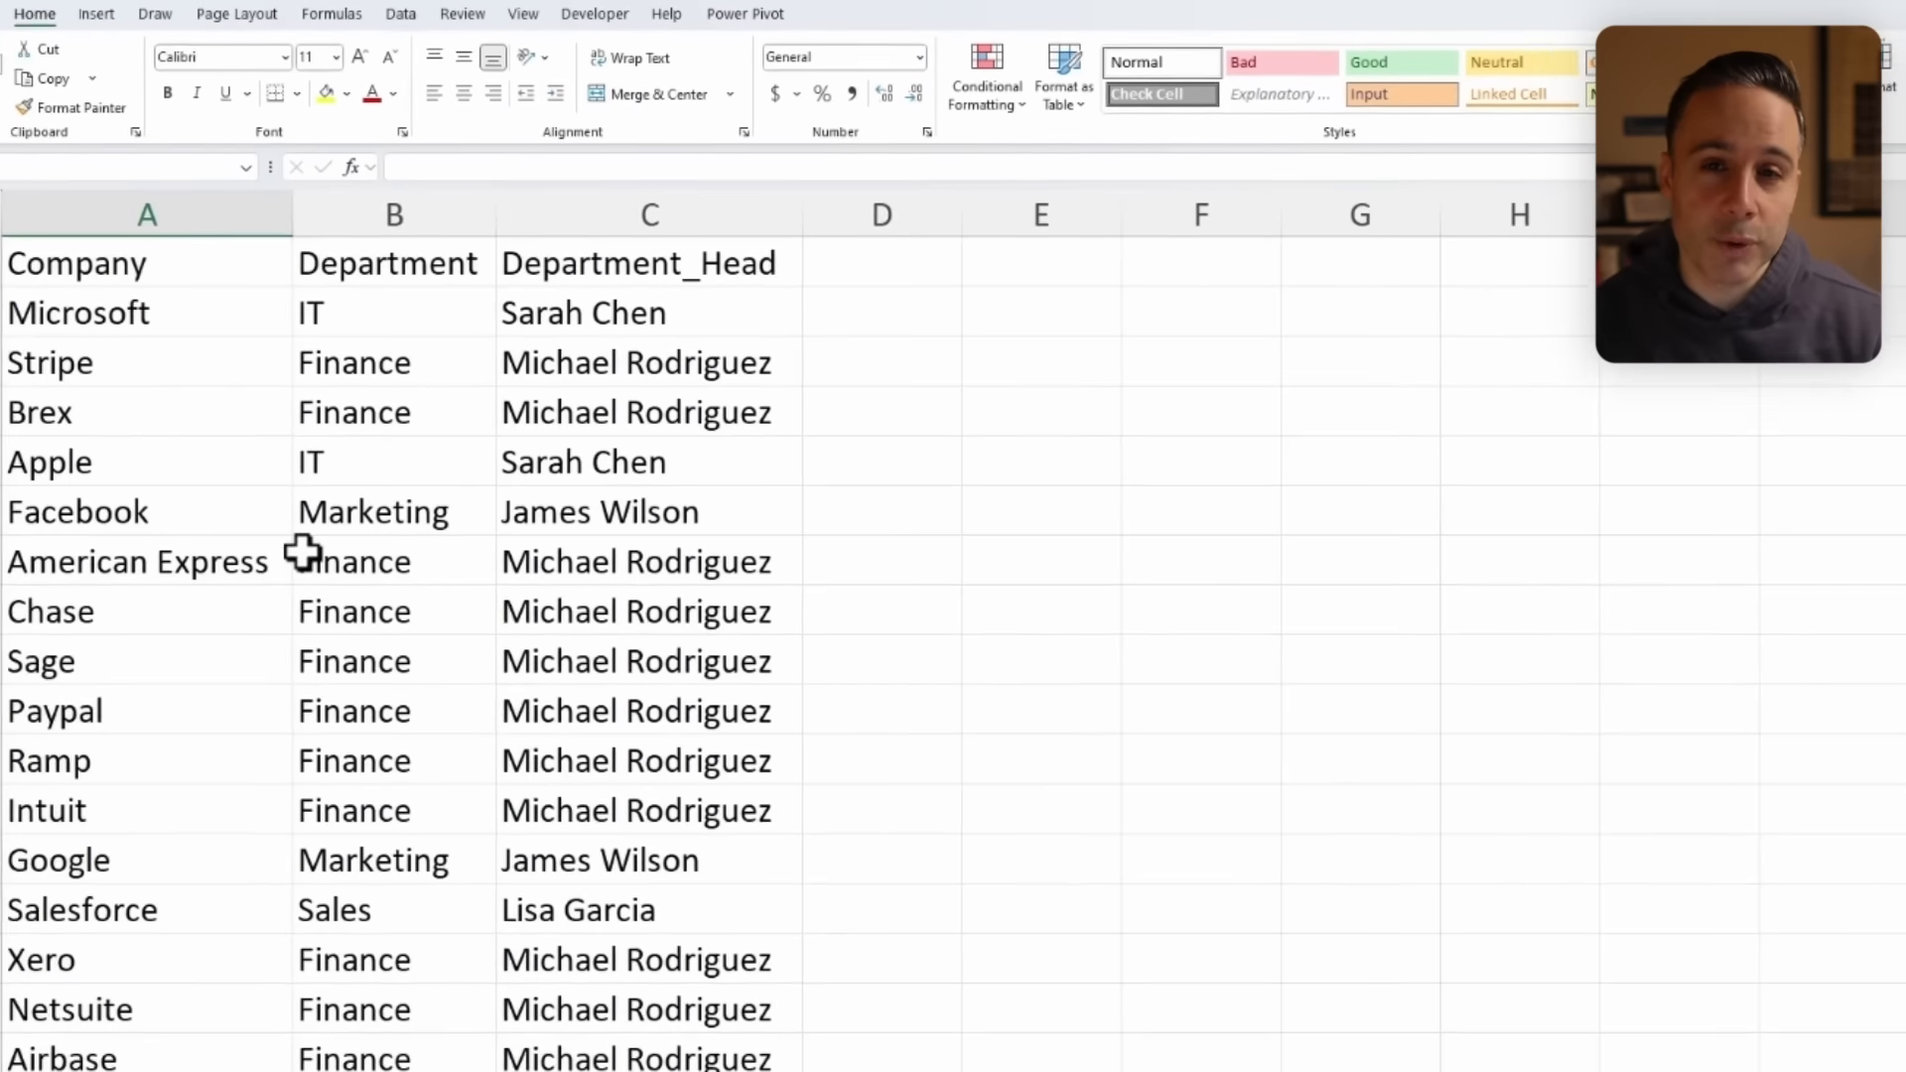
left_click_drag(430, 361, 436, 601)
left_click_drag(676, 364, 685, 737)
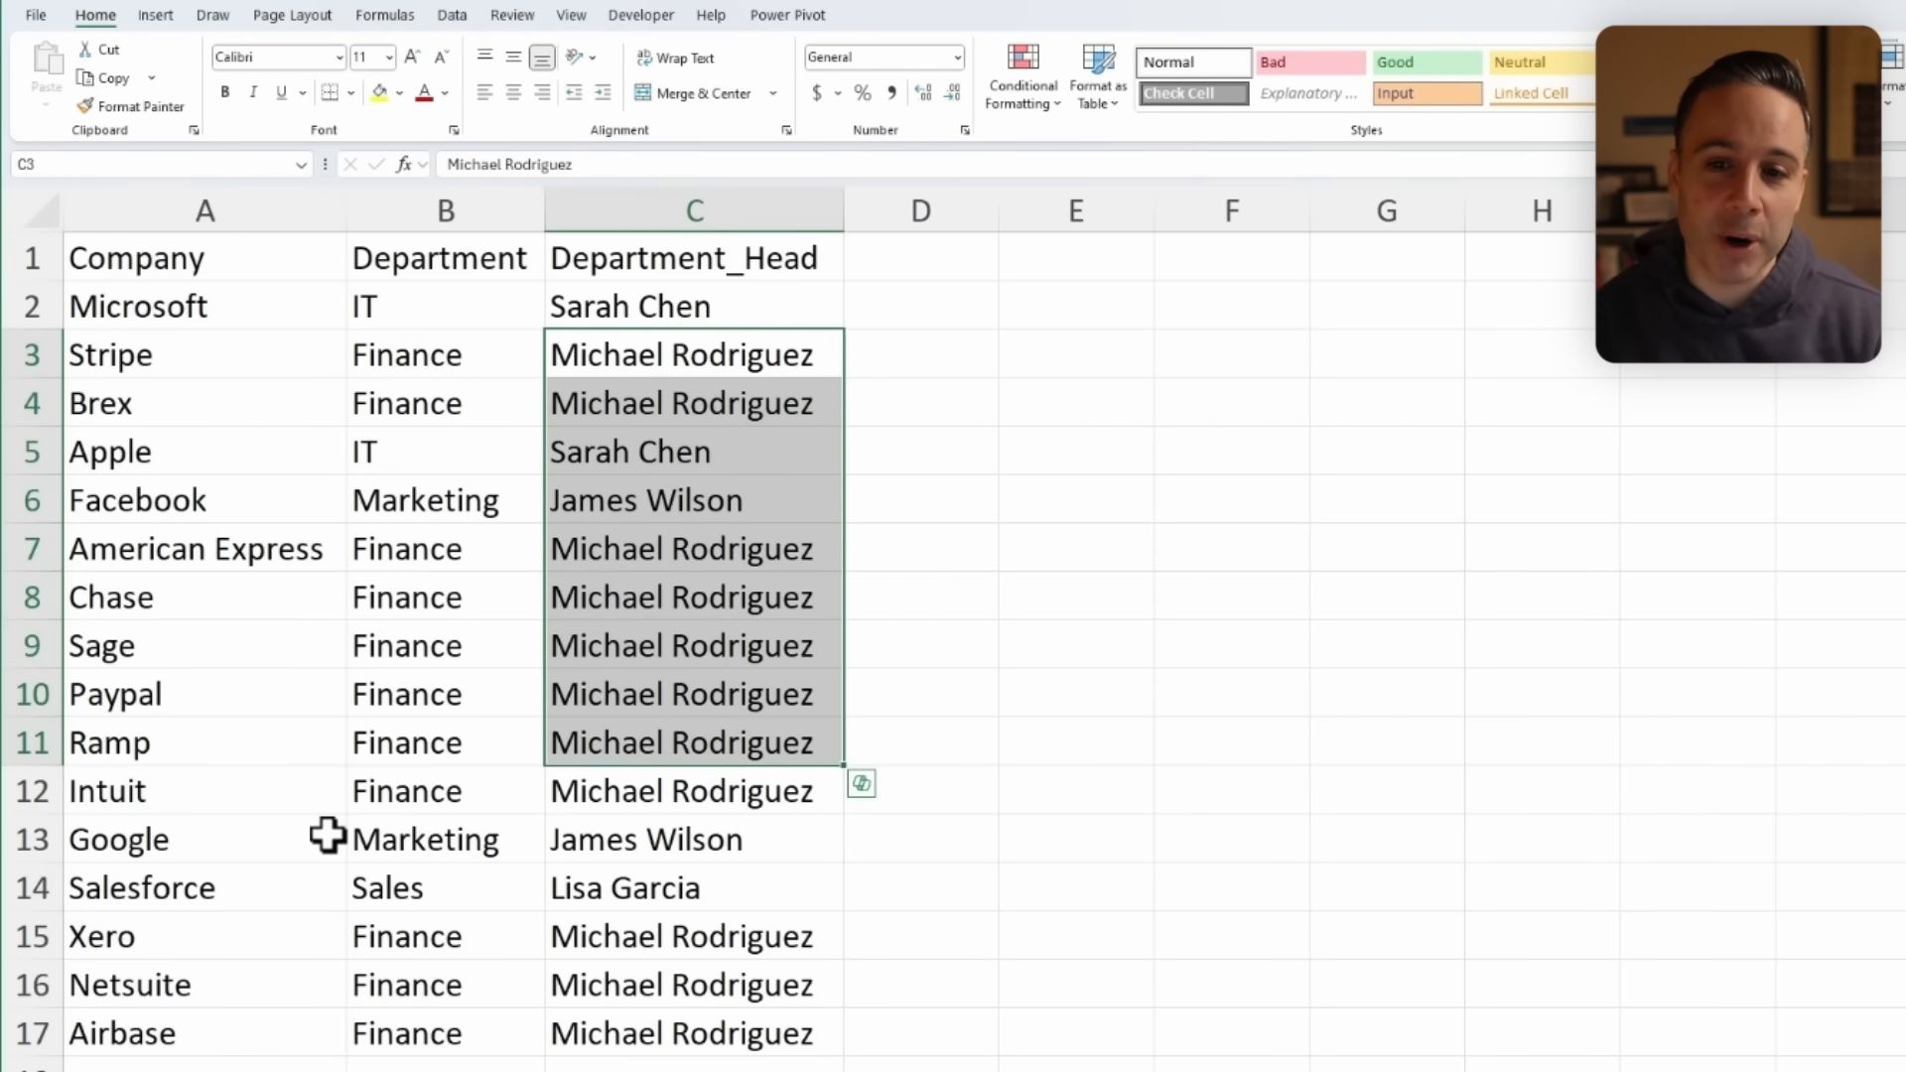
left_click(328, 837)
Switch to the 01 - AP - Sept 2024 workbook and copy its entire invoice table with headers.
left_click(571, 15)
left_click(1543, 100)
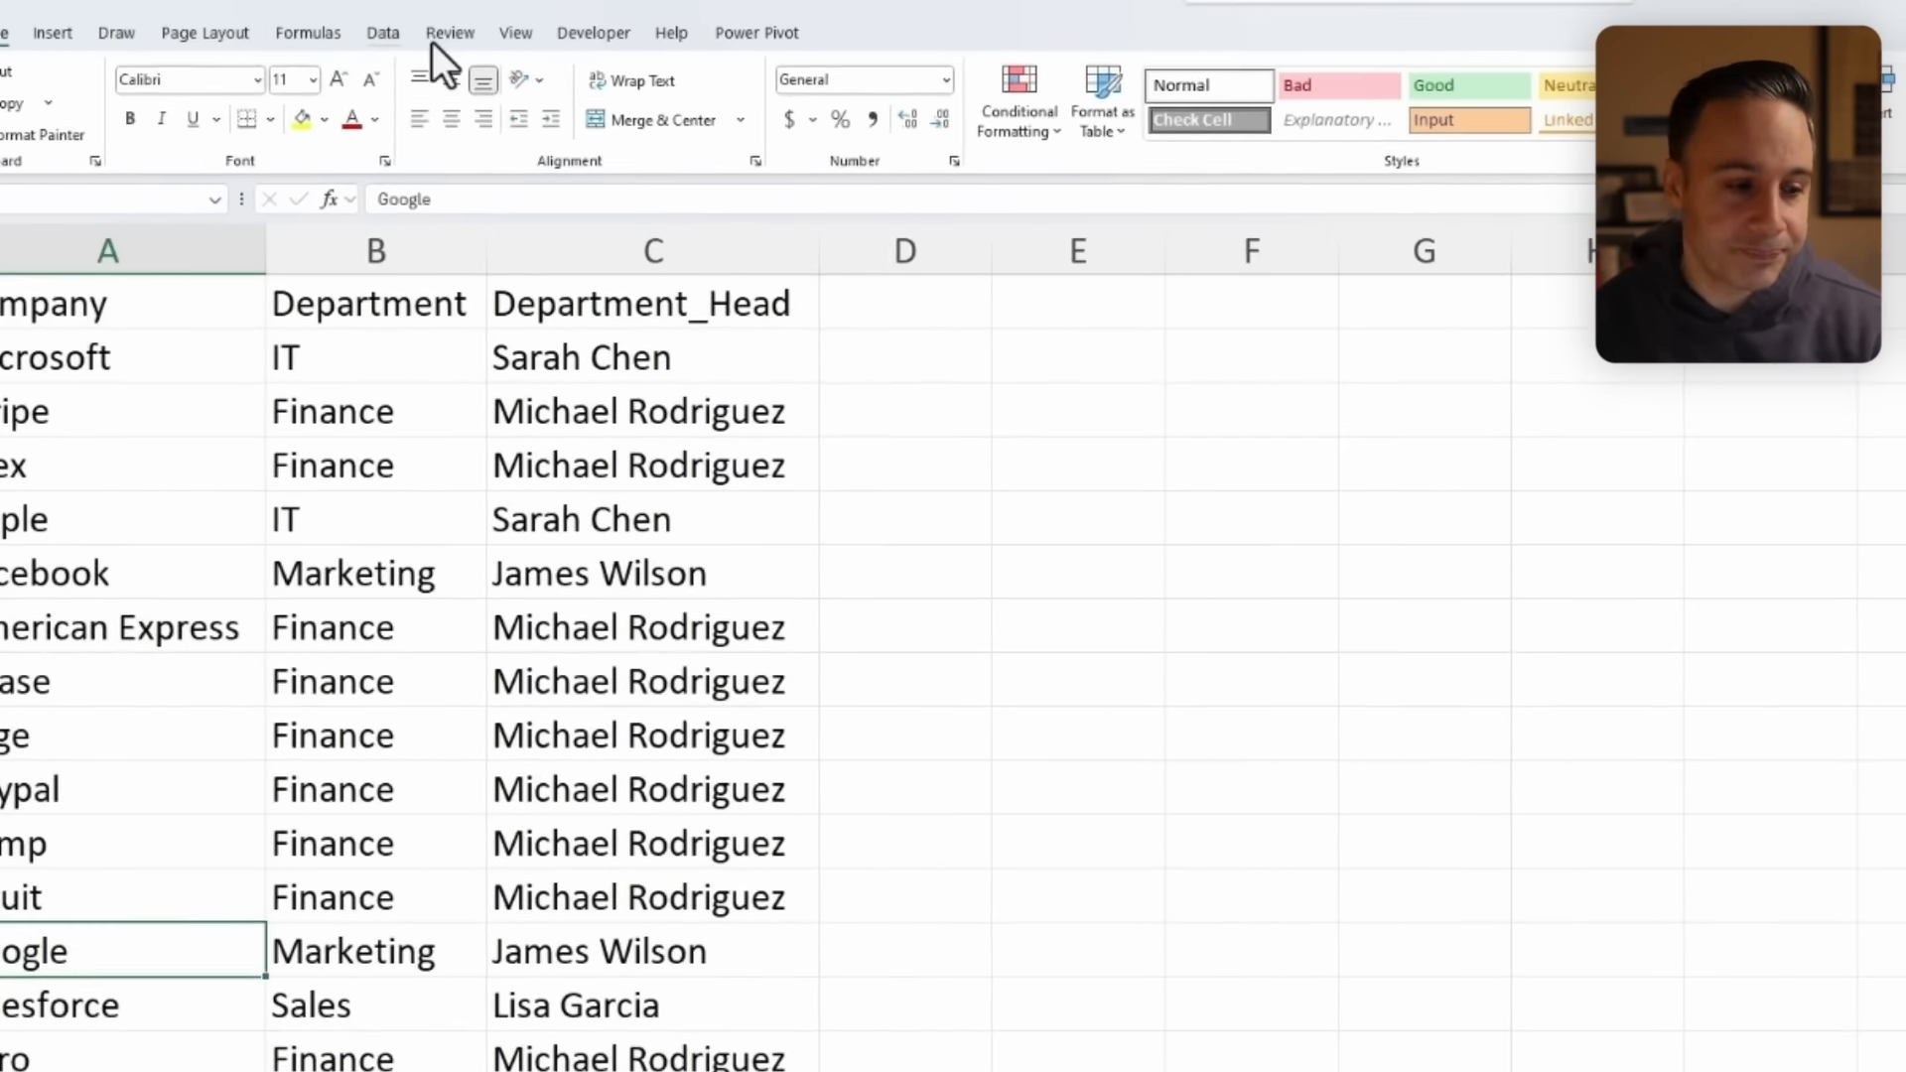
left_click(1158, 308)
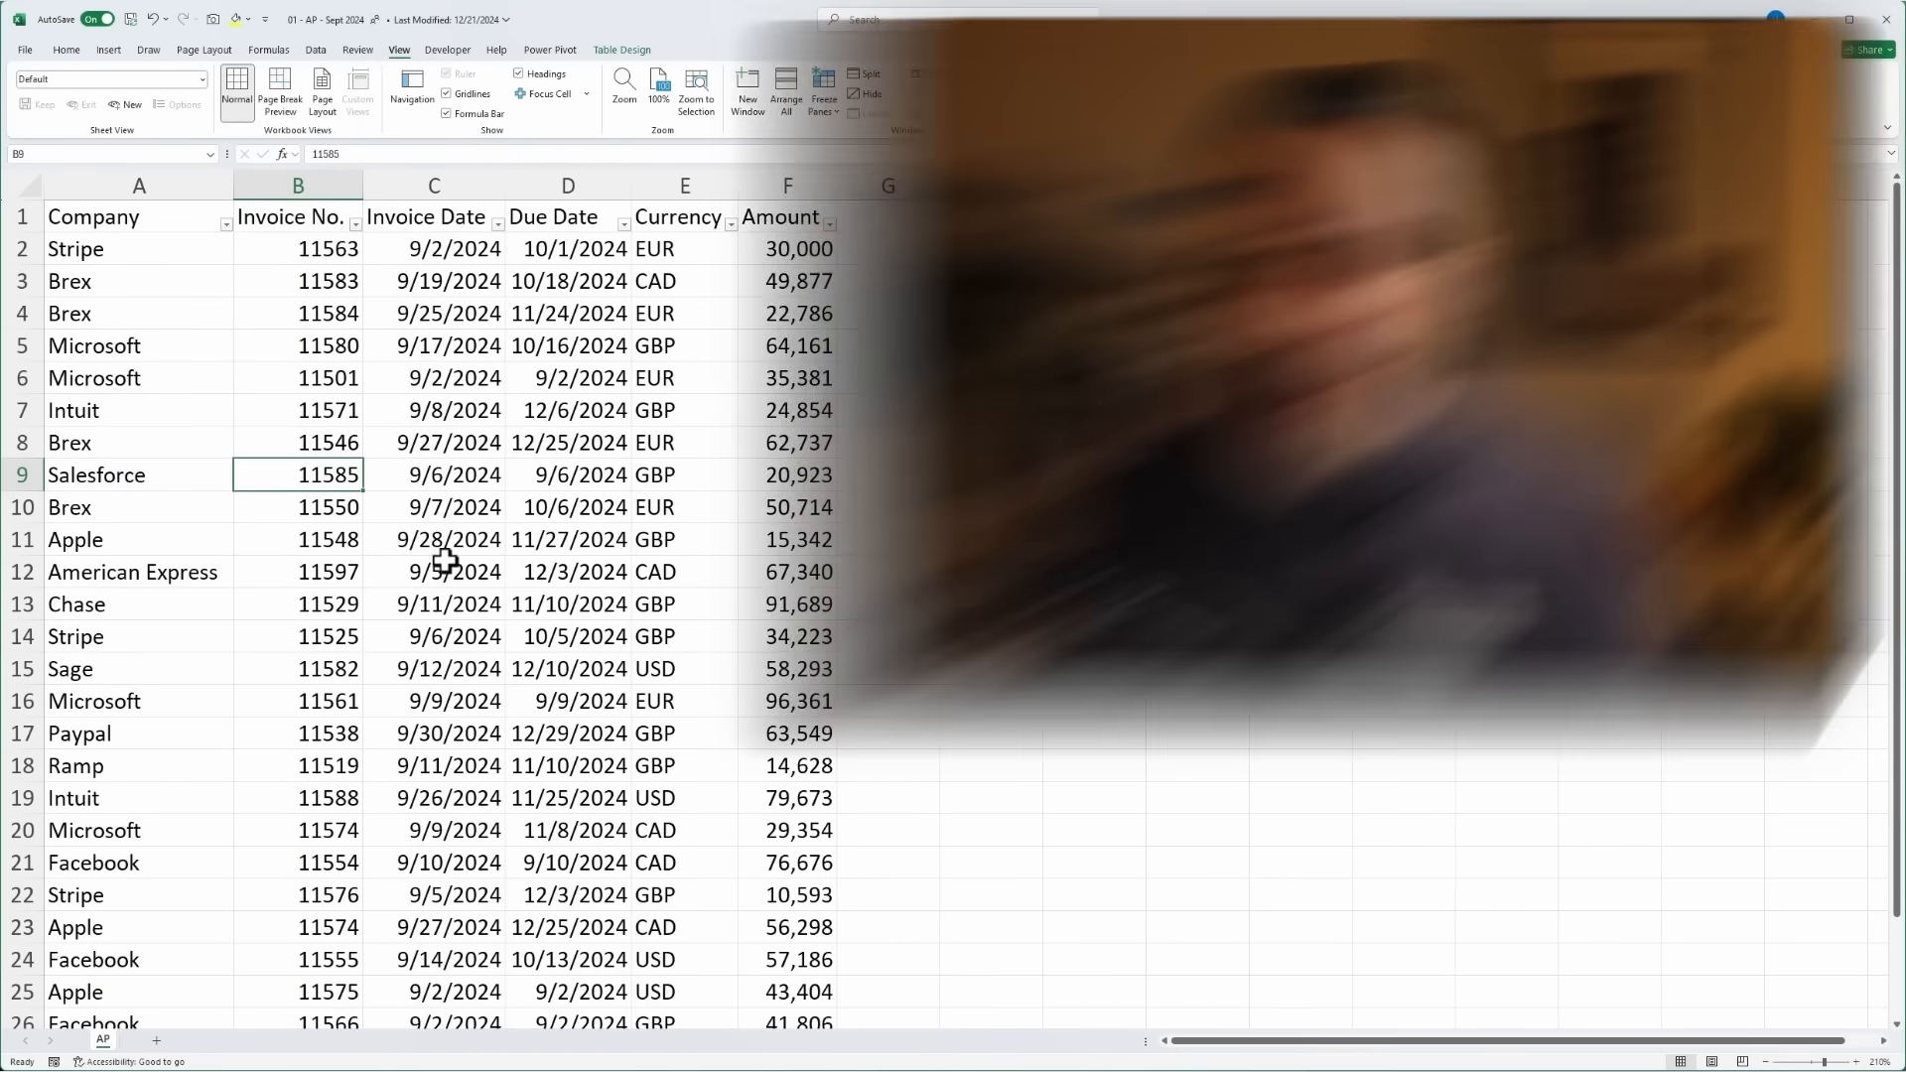
left_click(25, 50)
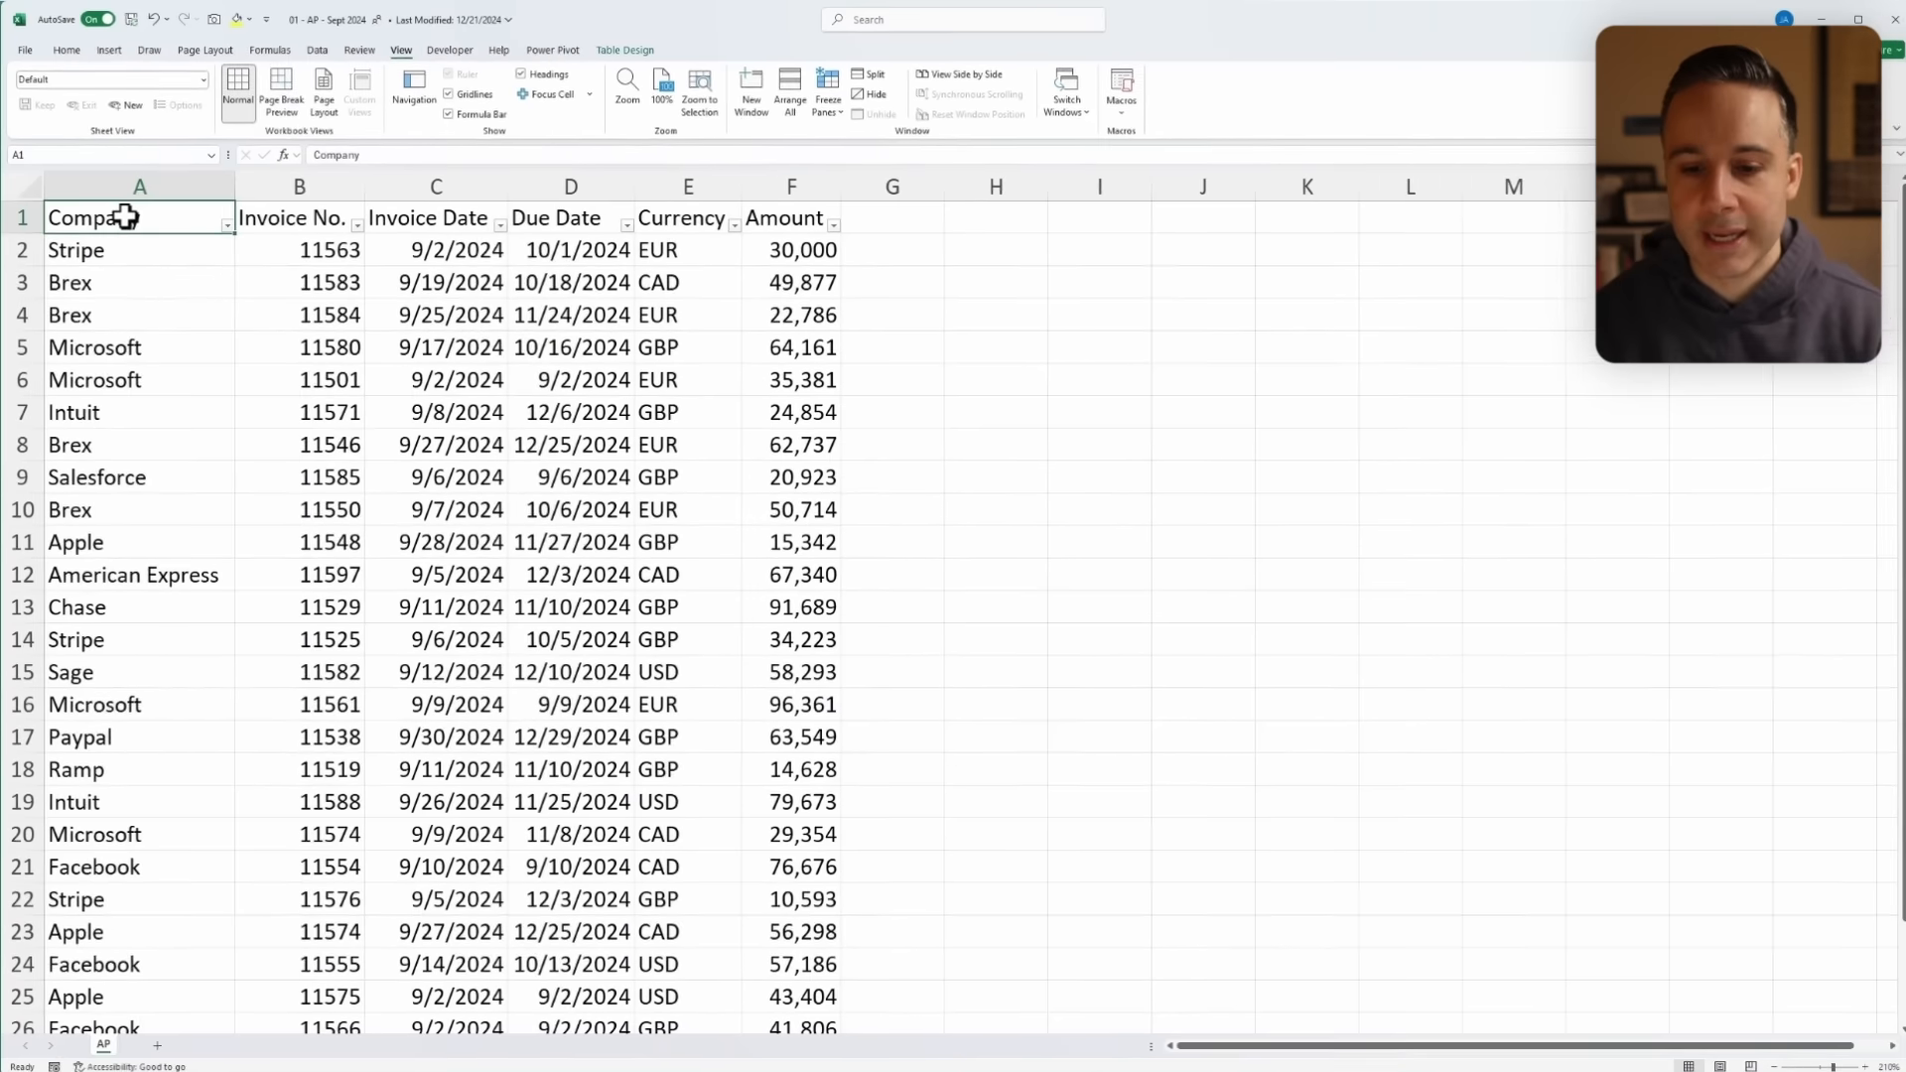
key("ctrl+a")
key("ctrl+c")
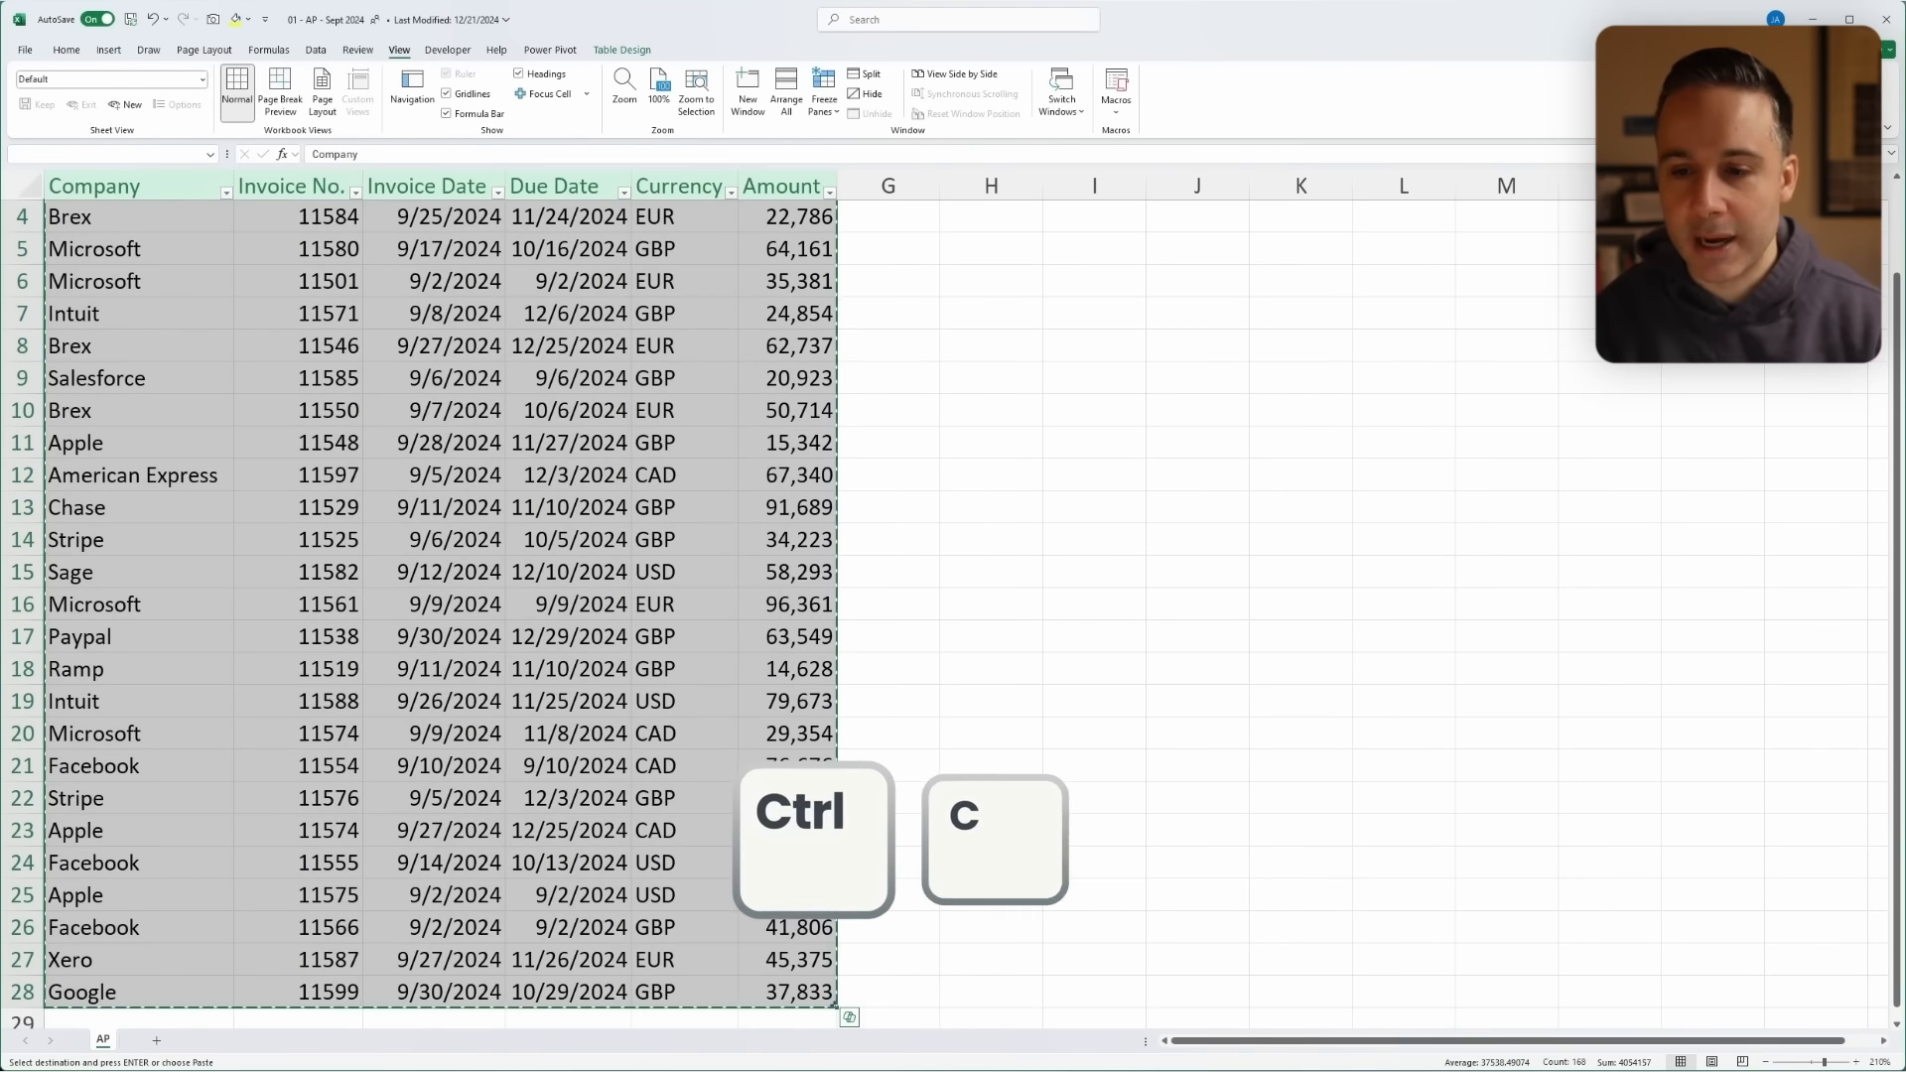
Paste the September table at A1 of a new blank workbook and autofit columns A to F.
key("ctrl+n")
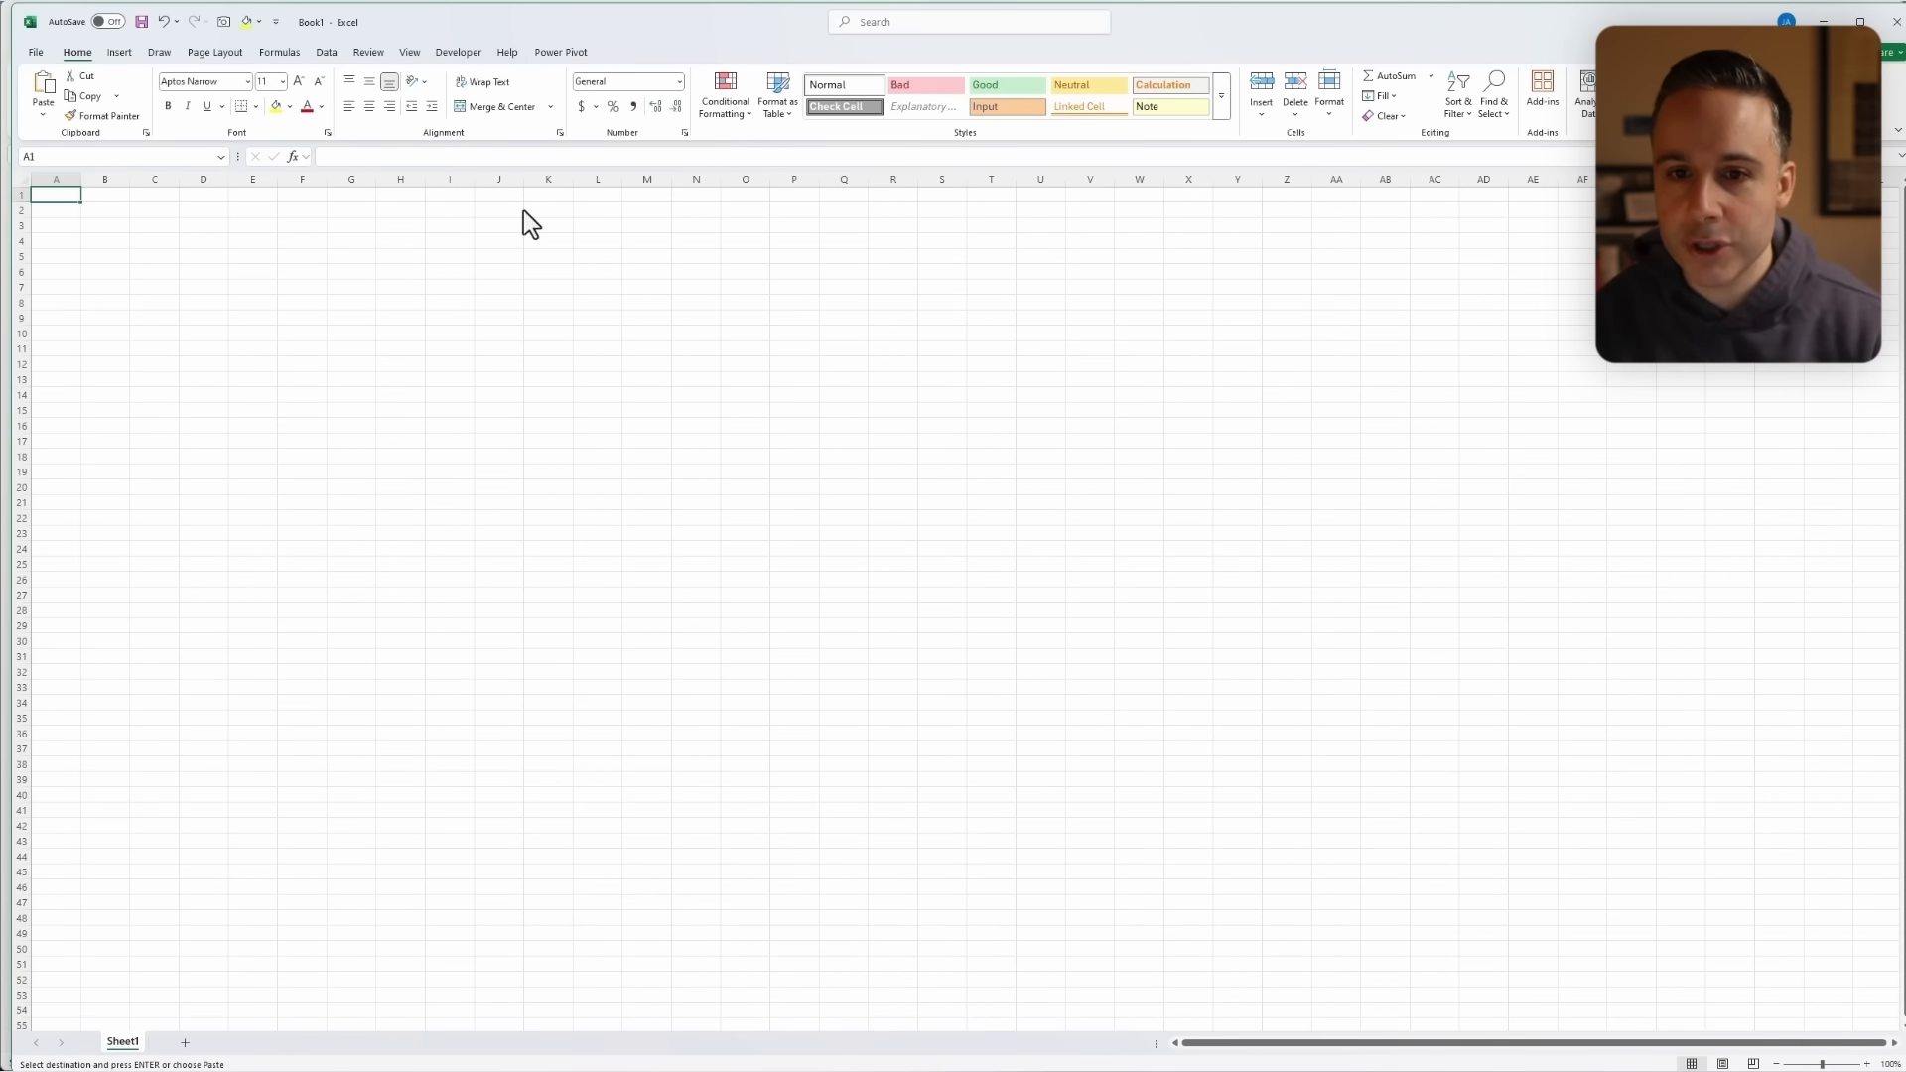
key("ctrl+v")
key("alt+w")
key("g")
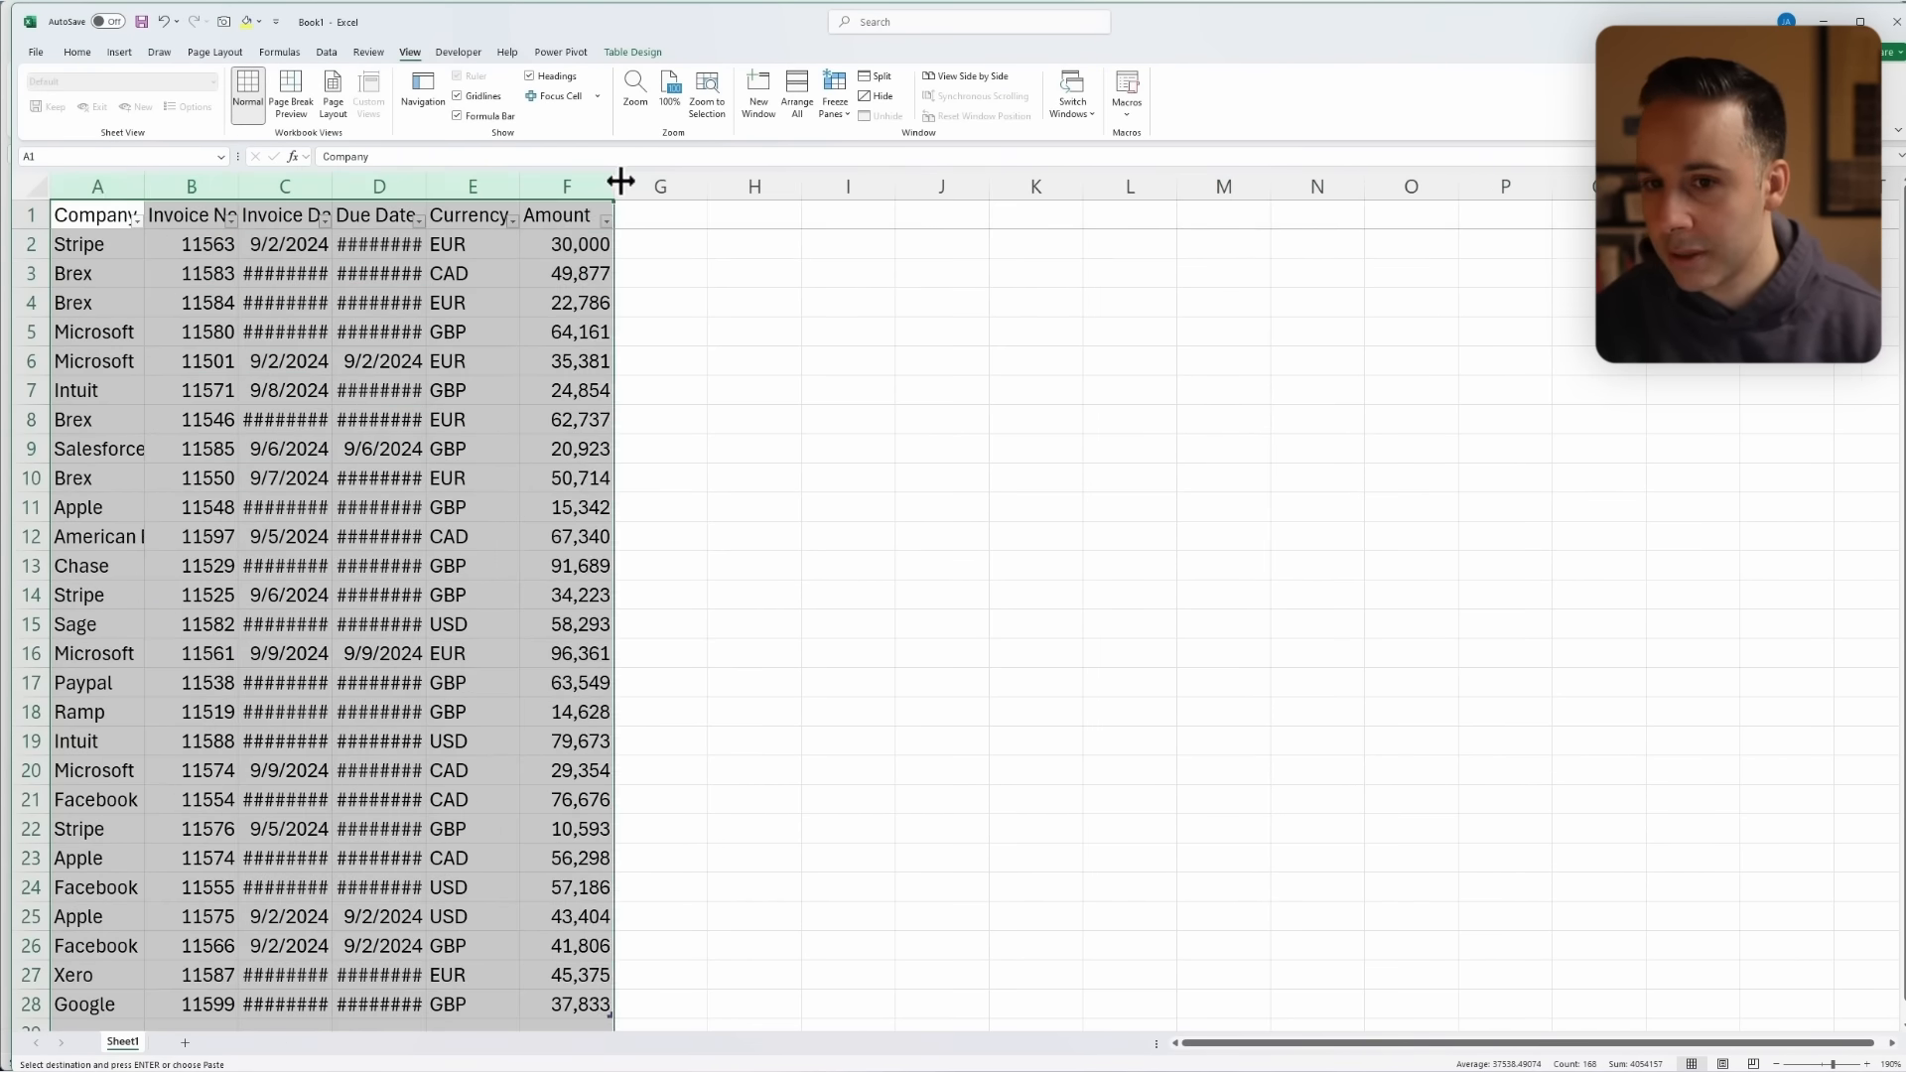
double_click(620, 180)
Append the invoice rows of 02 - AP - October 2024, without headers, below the September rows in Book1, starting at A29.
left_click(1072, 99)
left_click(1127, 222)
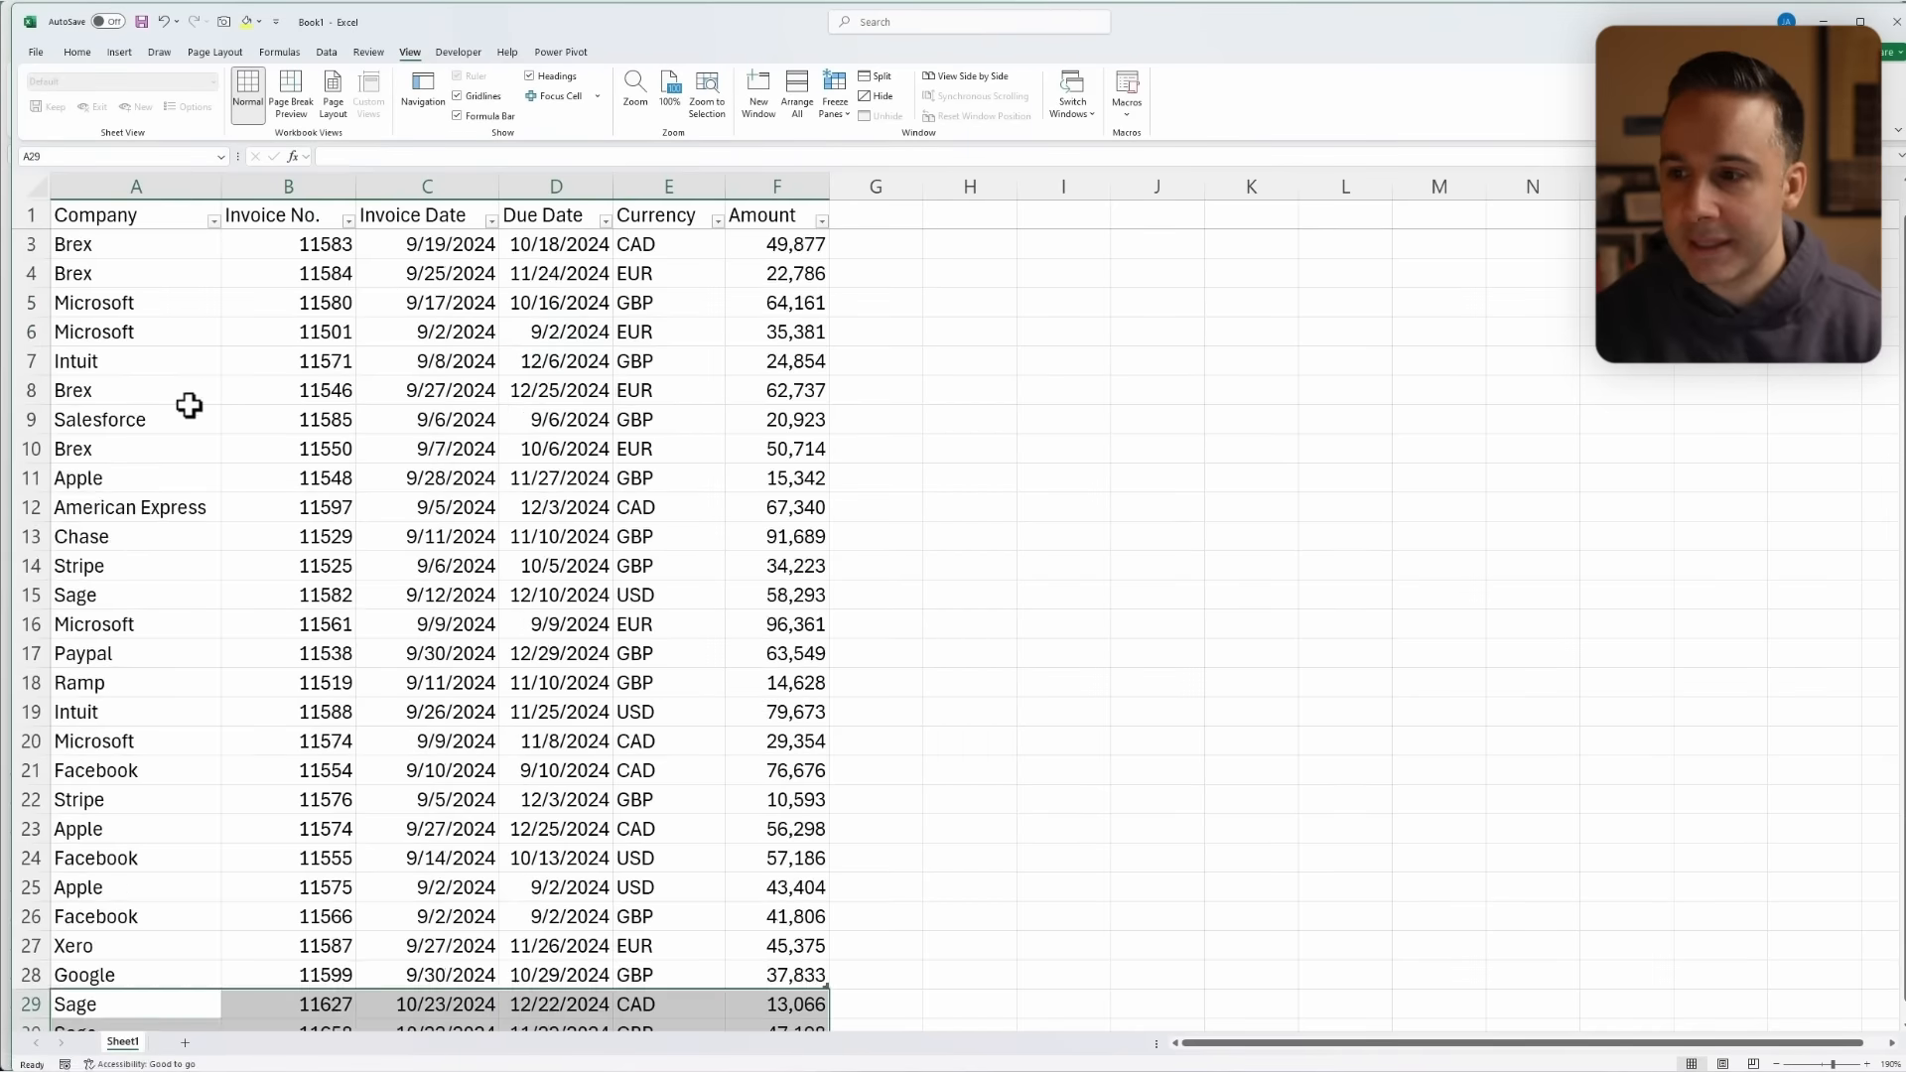
scroll(187, 404, "down", 3)
Append the invoice rows of 03 - AP - November 2024 below the October rows in Book1.
left_click(1072, 100)
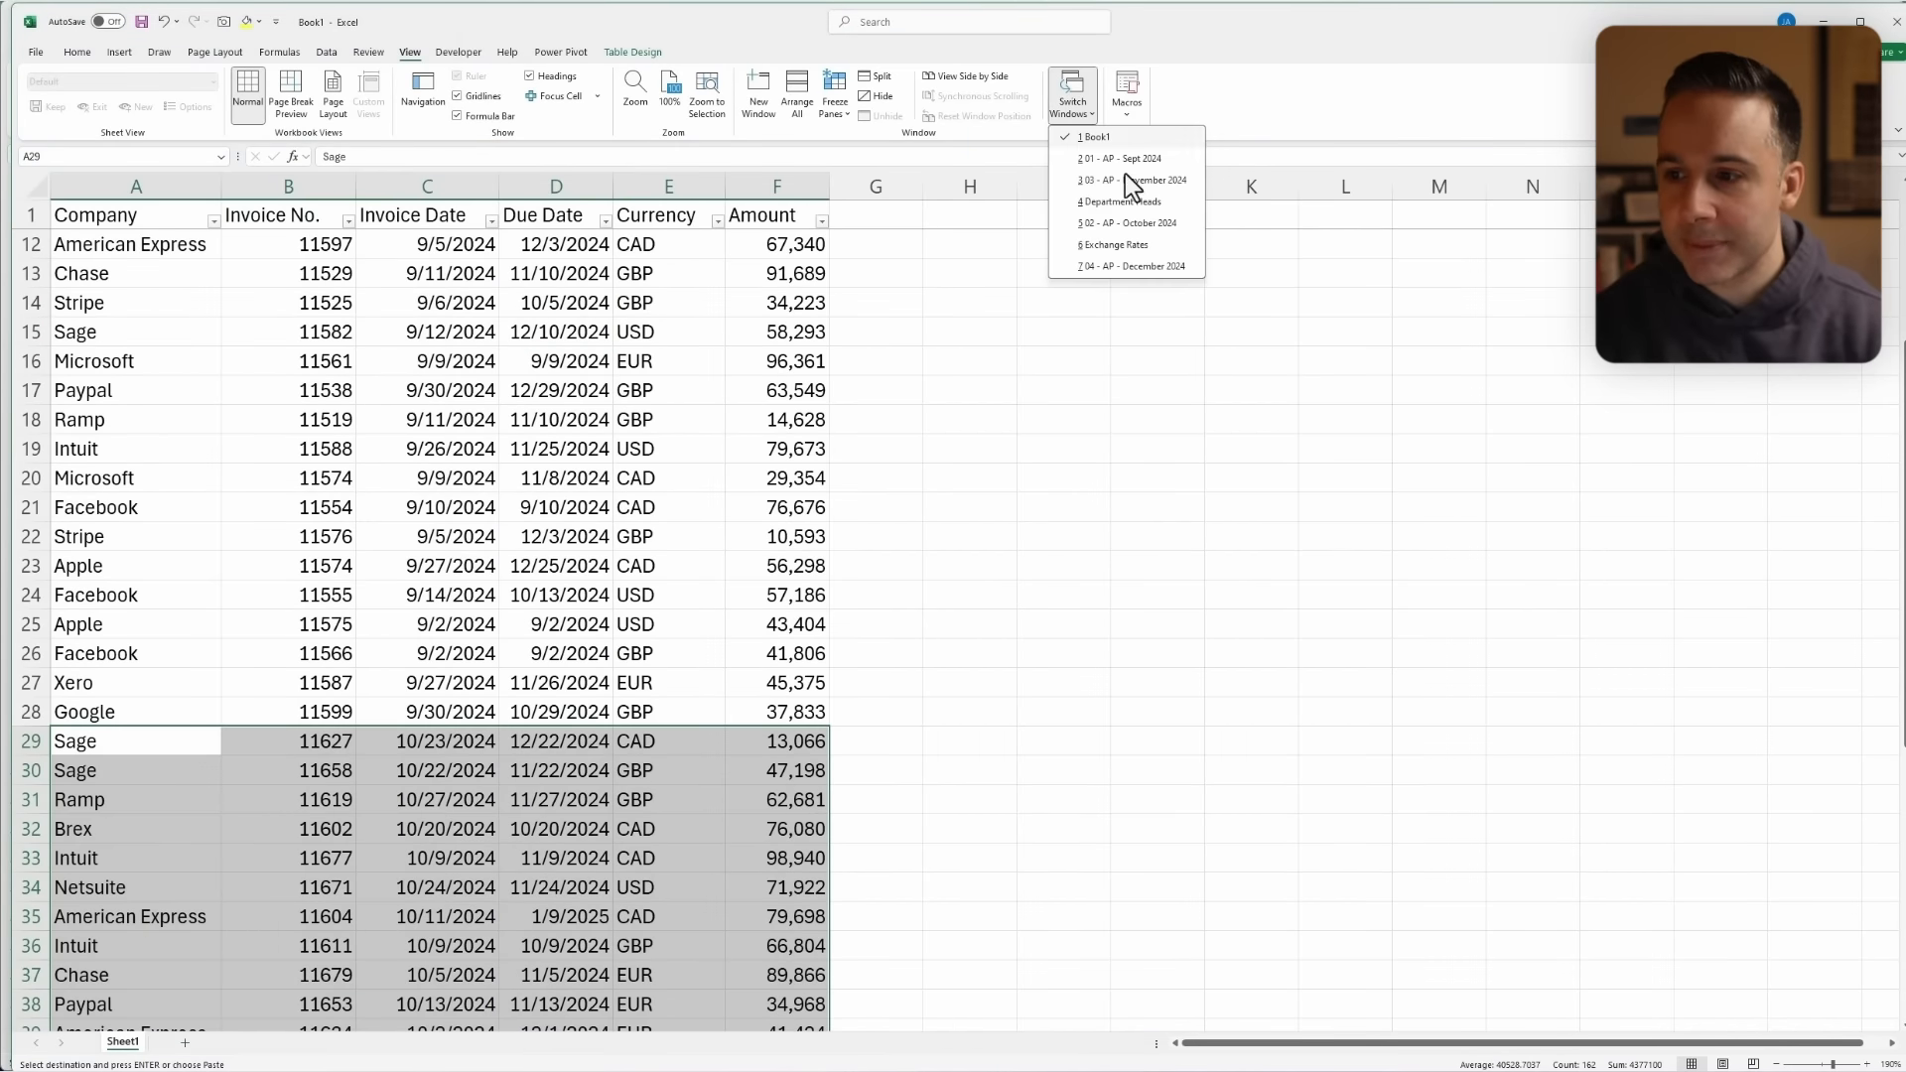
left_click(1123, 180)
left_click(1061, 99)
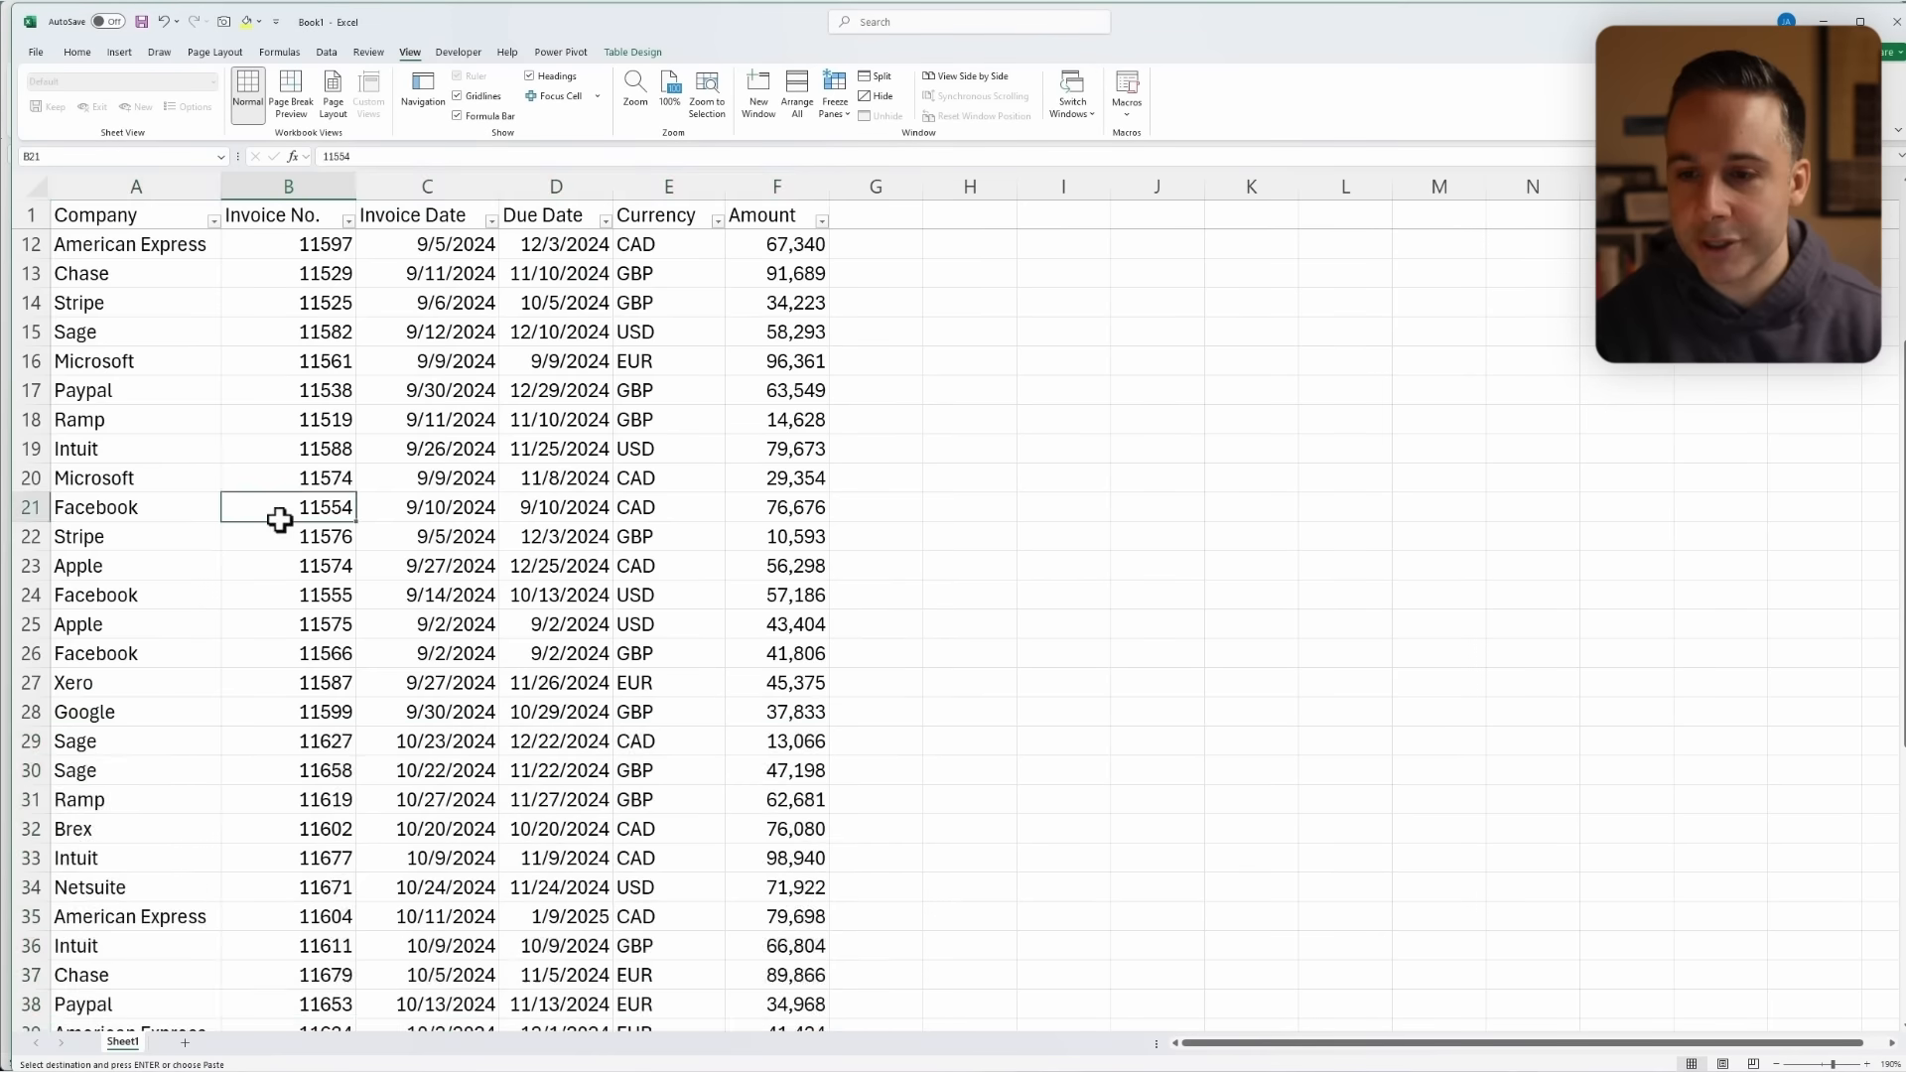
key("ctrl+v")
Append the invoice rows of 04 - AP - December 2024 below the November rows in Book1 and check the combined table.
left_click(1061, 100)
left_click(1120, 263)
left_click(1061, 99)
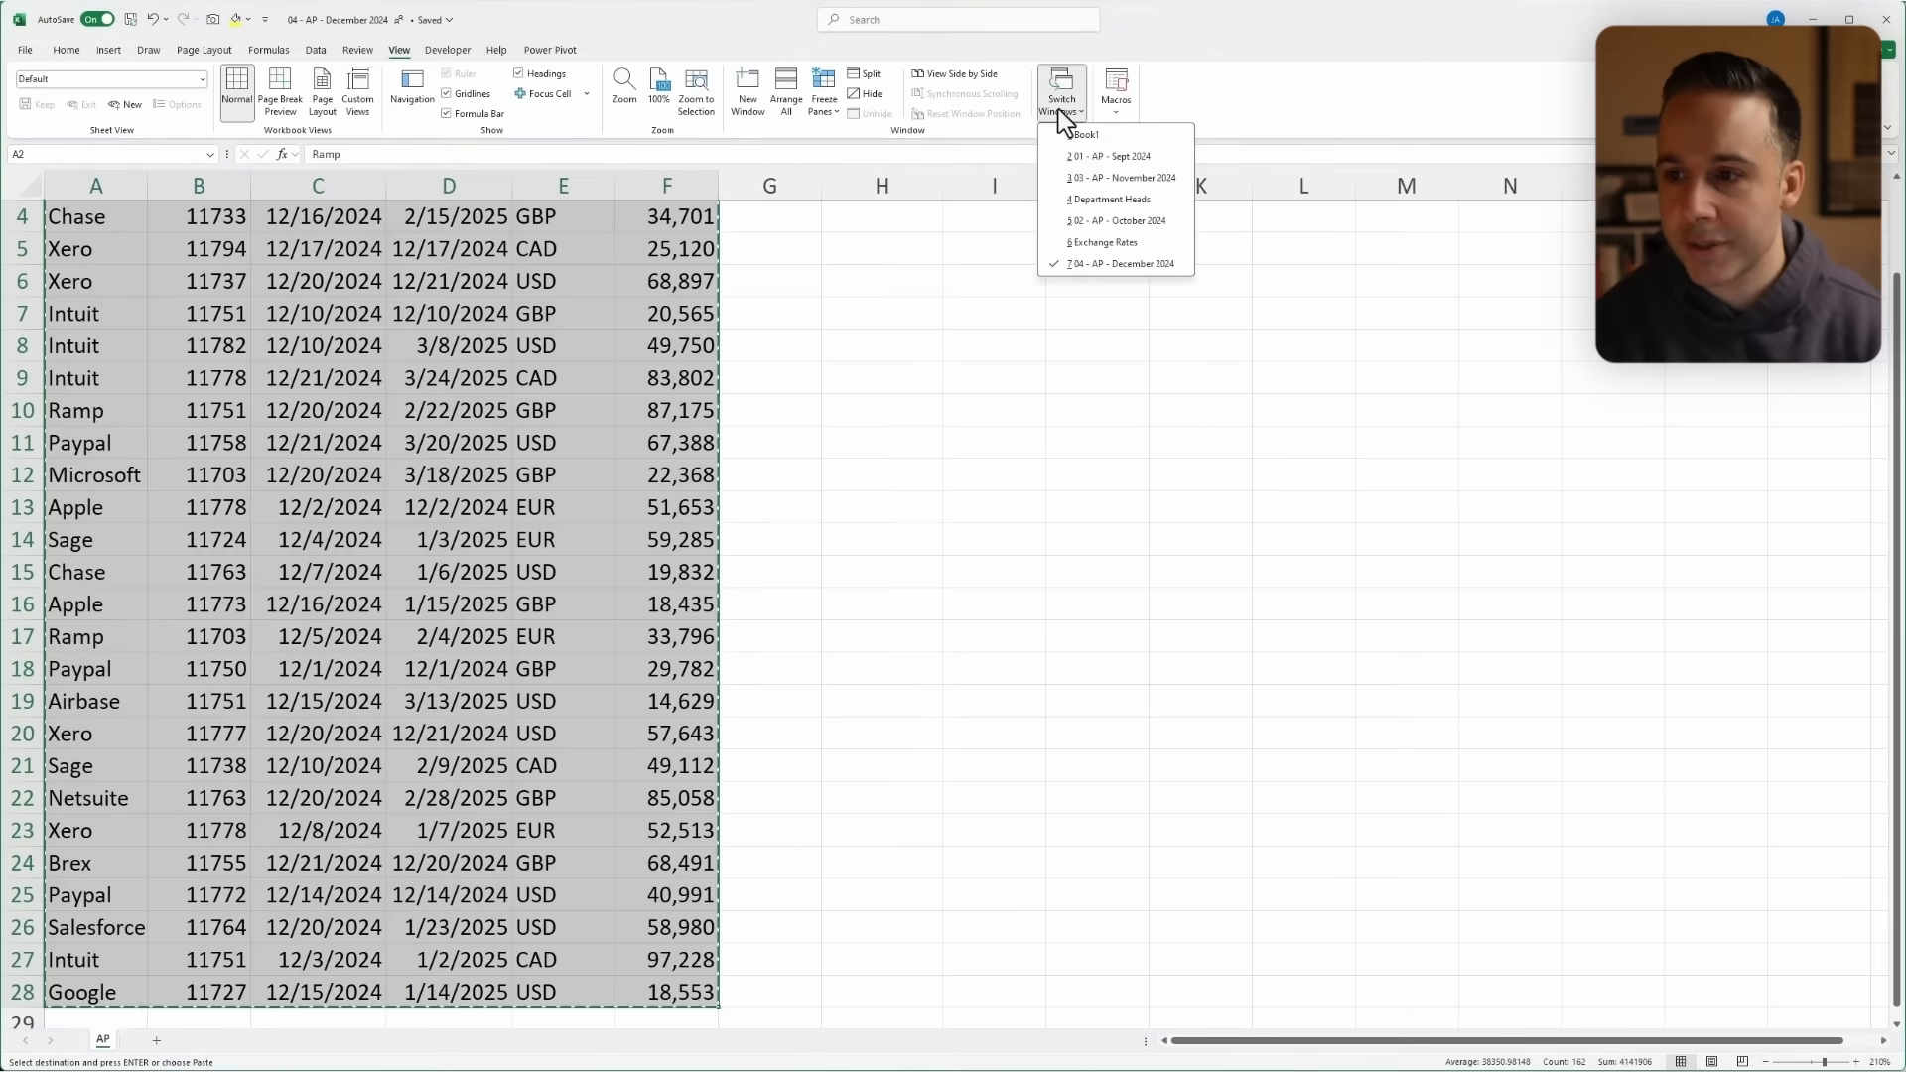
left_click(1085, 134)
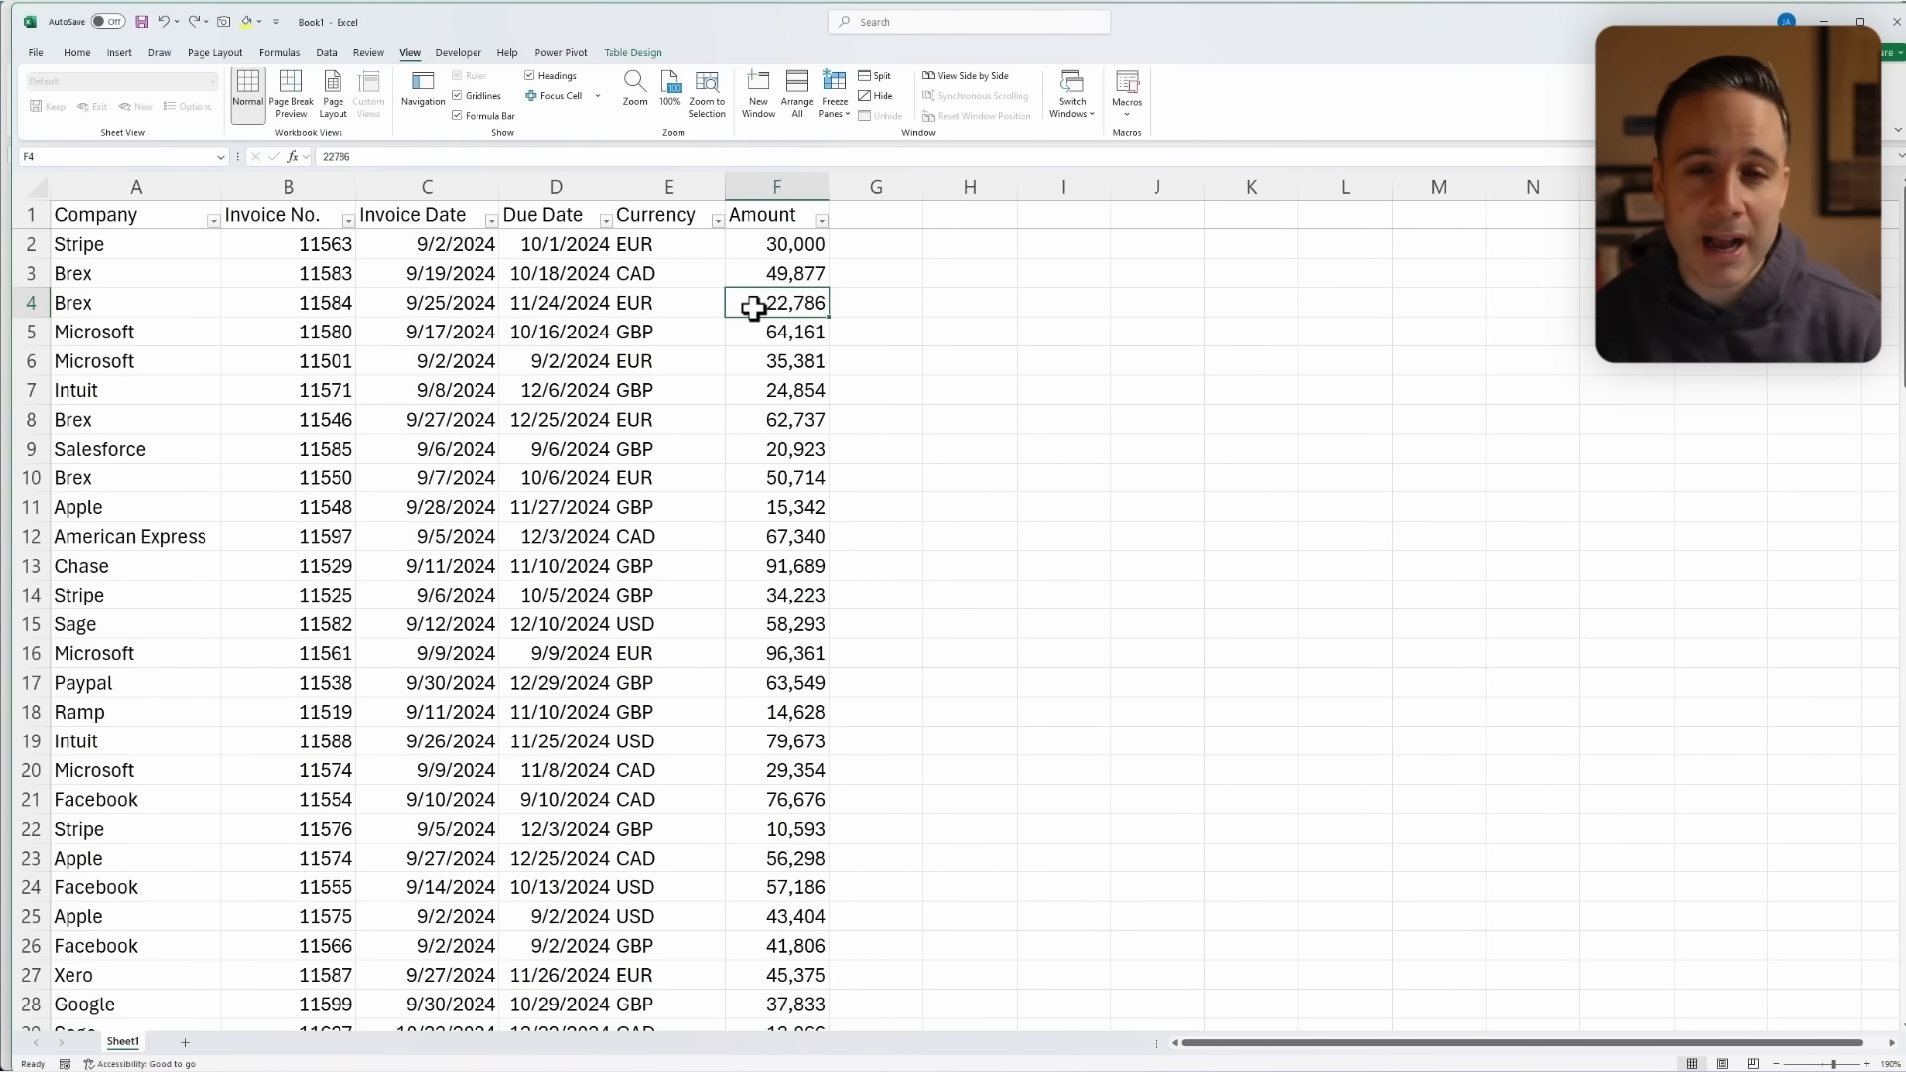
scroll(659, 420, "down", 12)
scroll(665, 480, "up", 12)
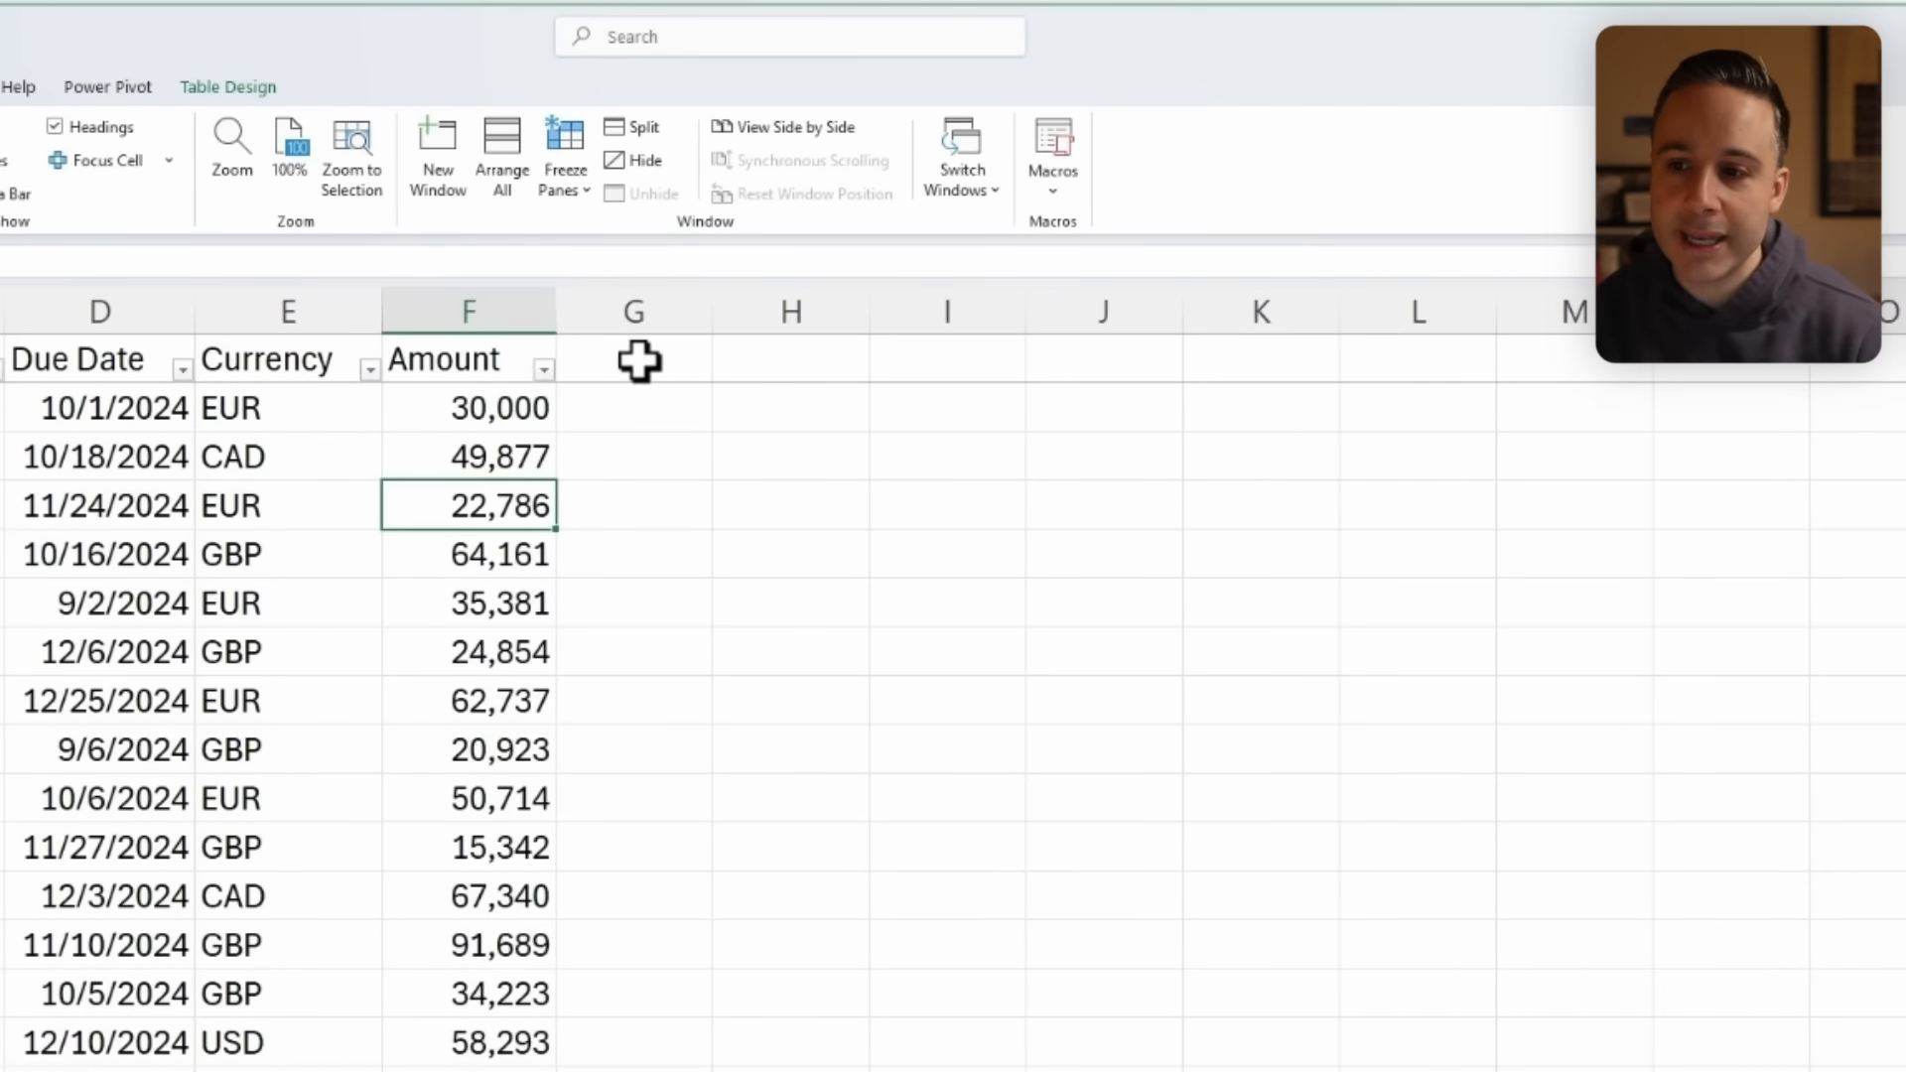
Copy the sheet of the Department Heads workbook to the end of Book1.
left_click(965, 174)
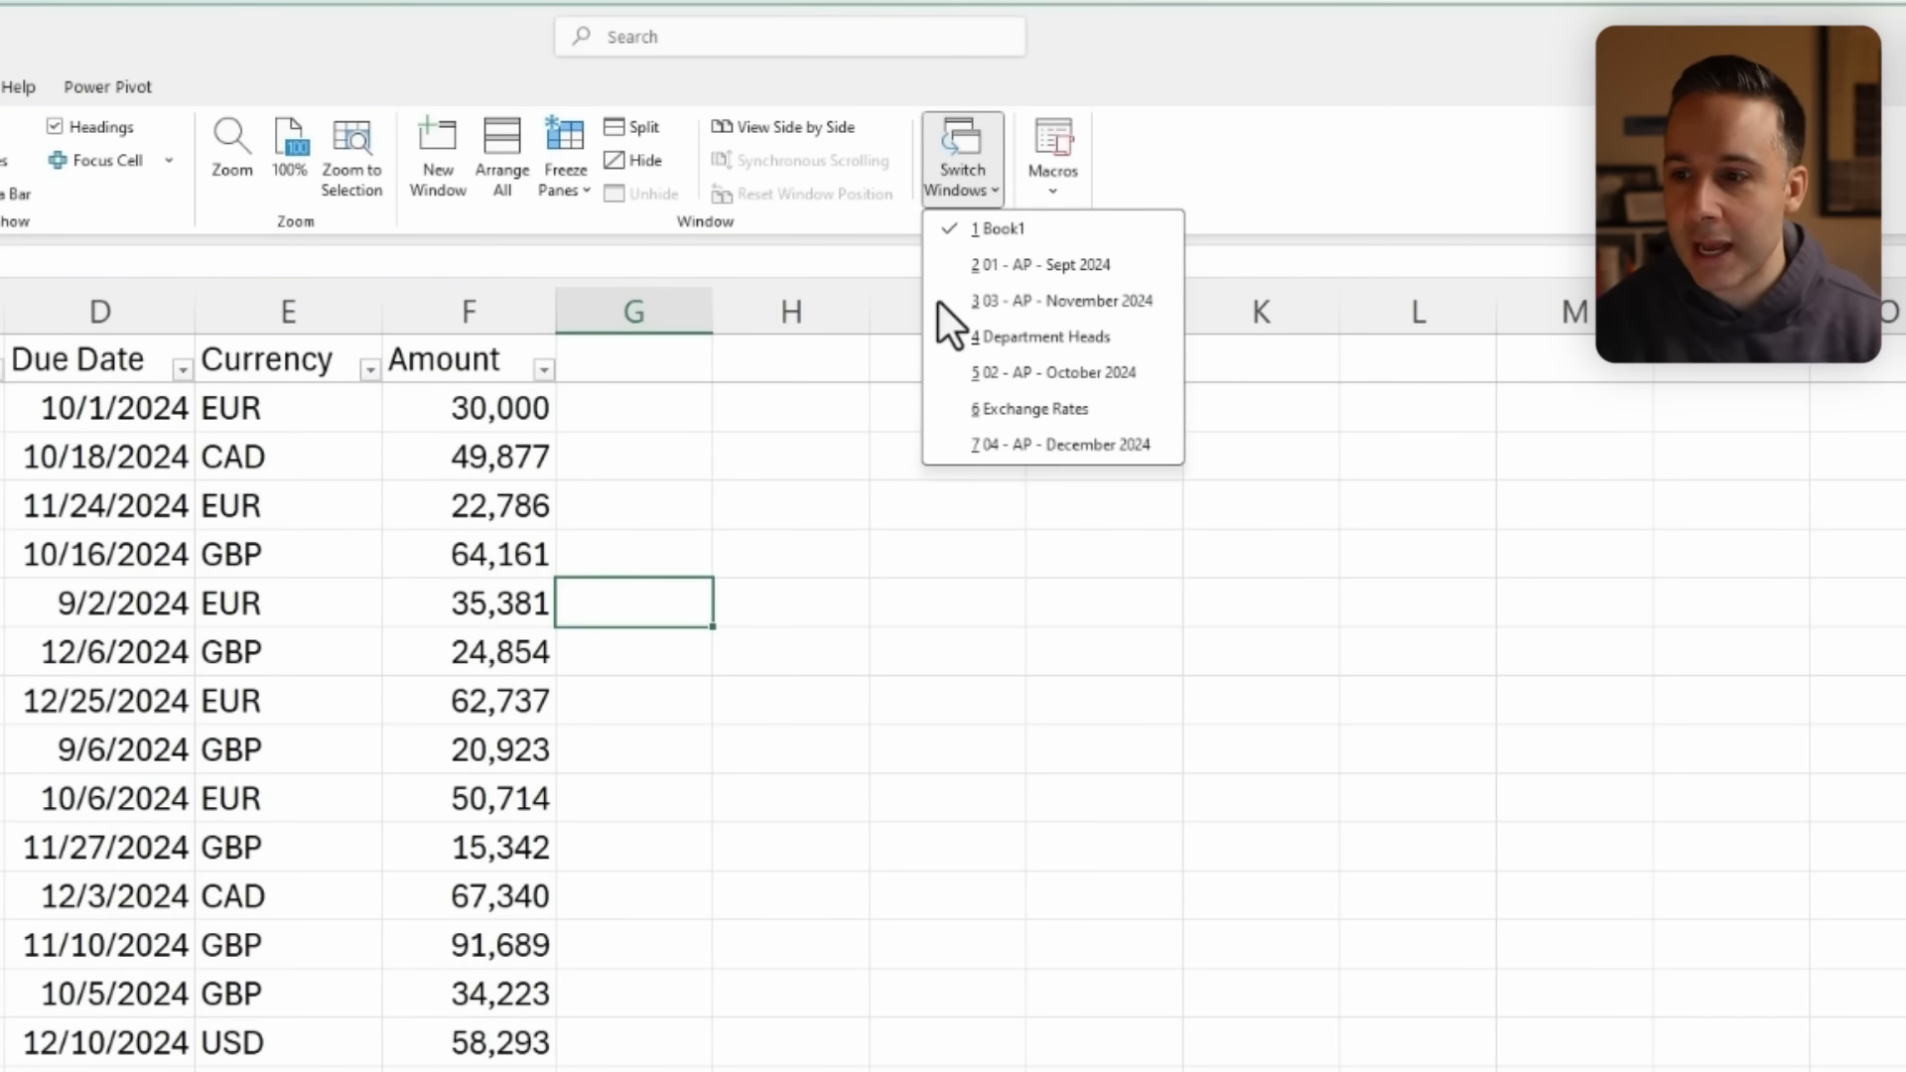
left_click(1062, 338)
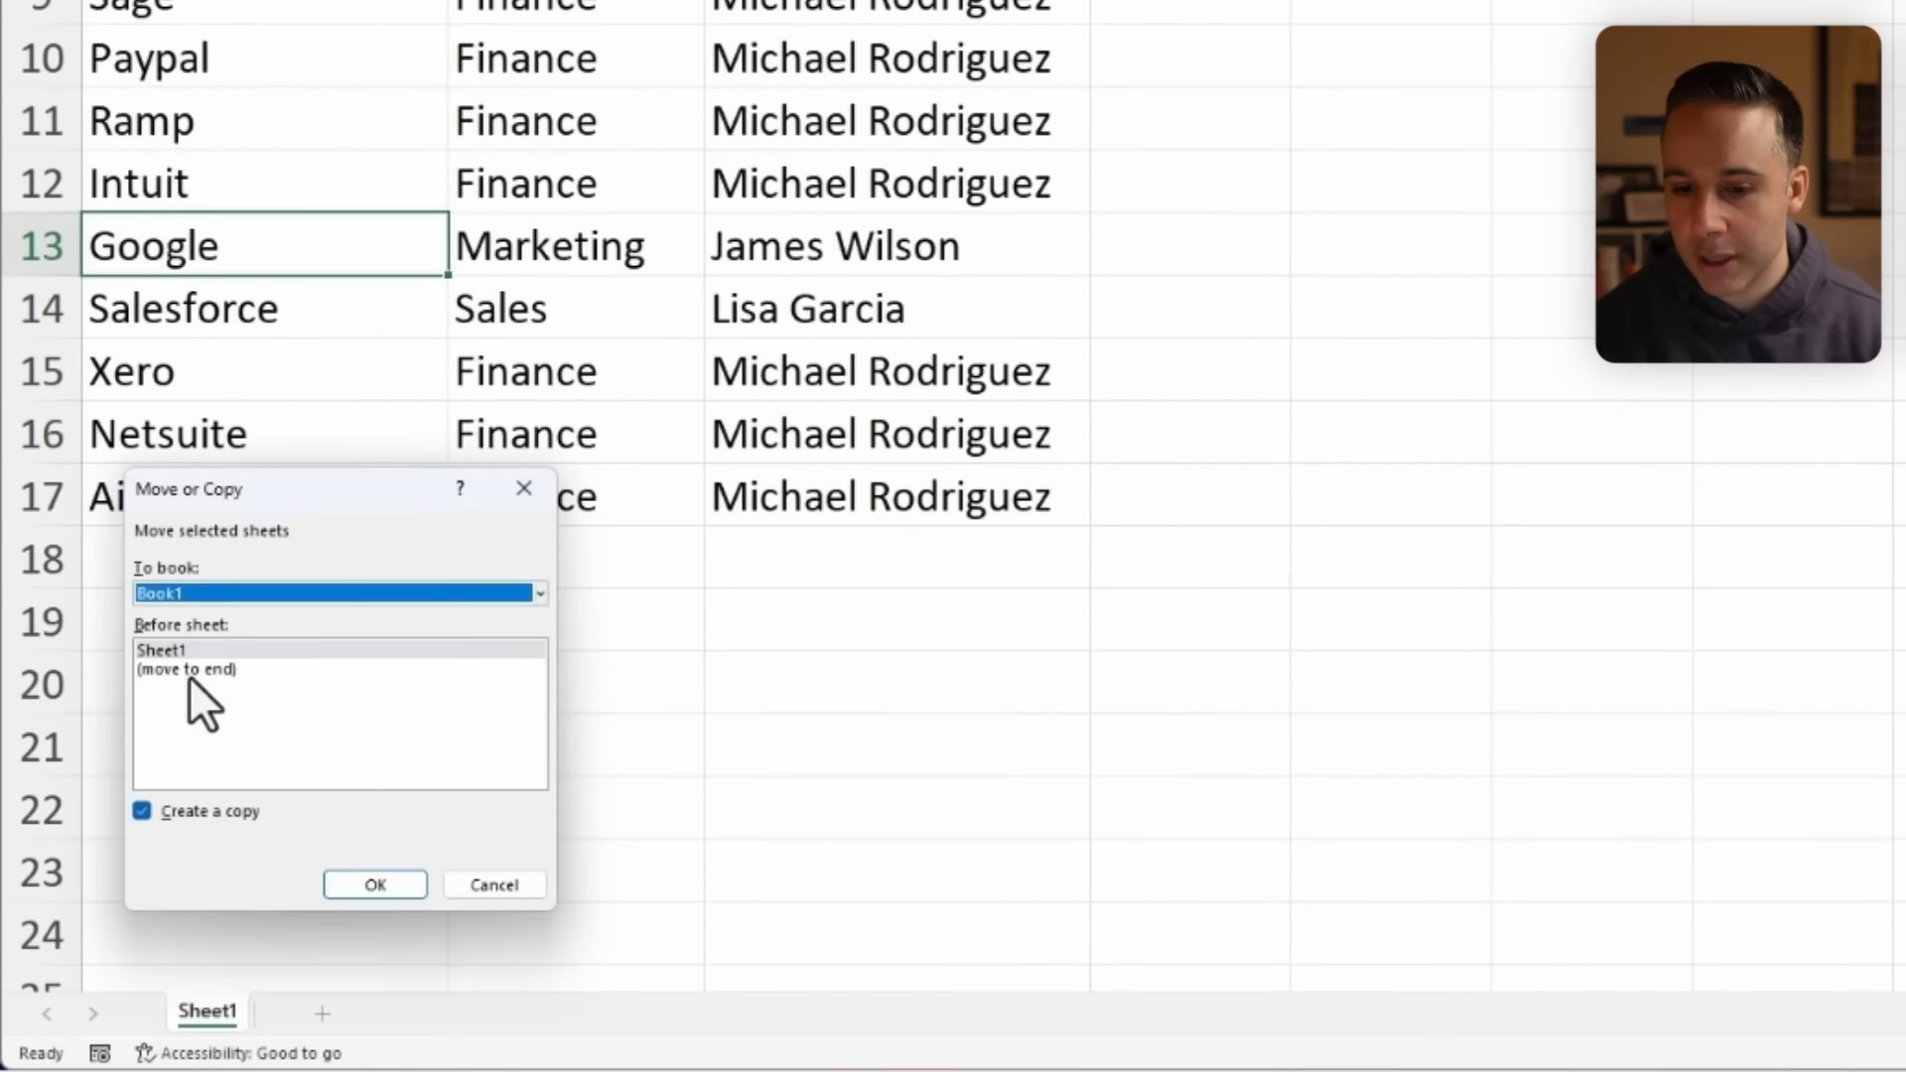
left_click(189, 670)
left_click(375, 884)
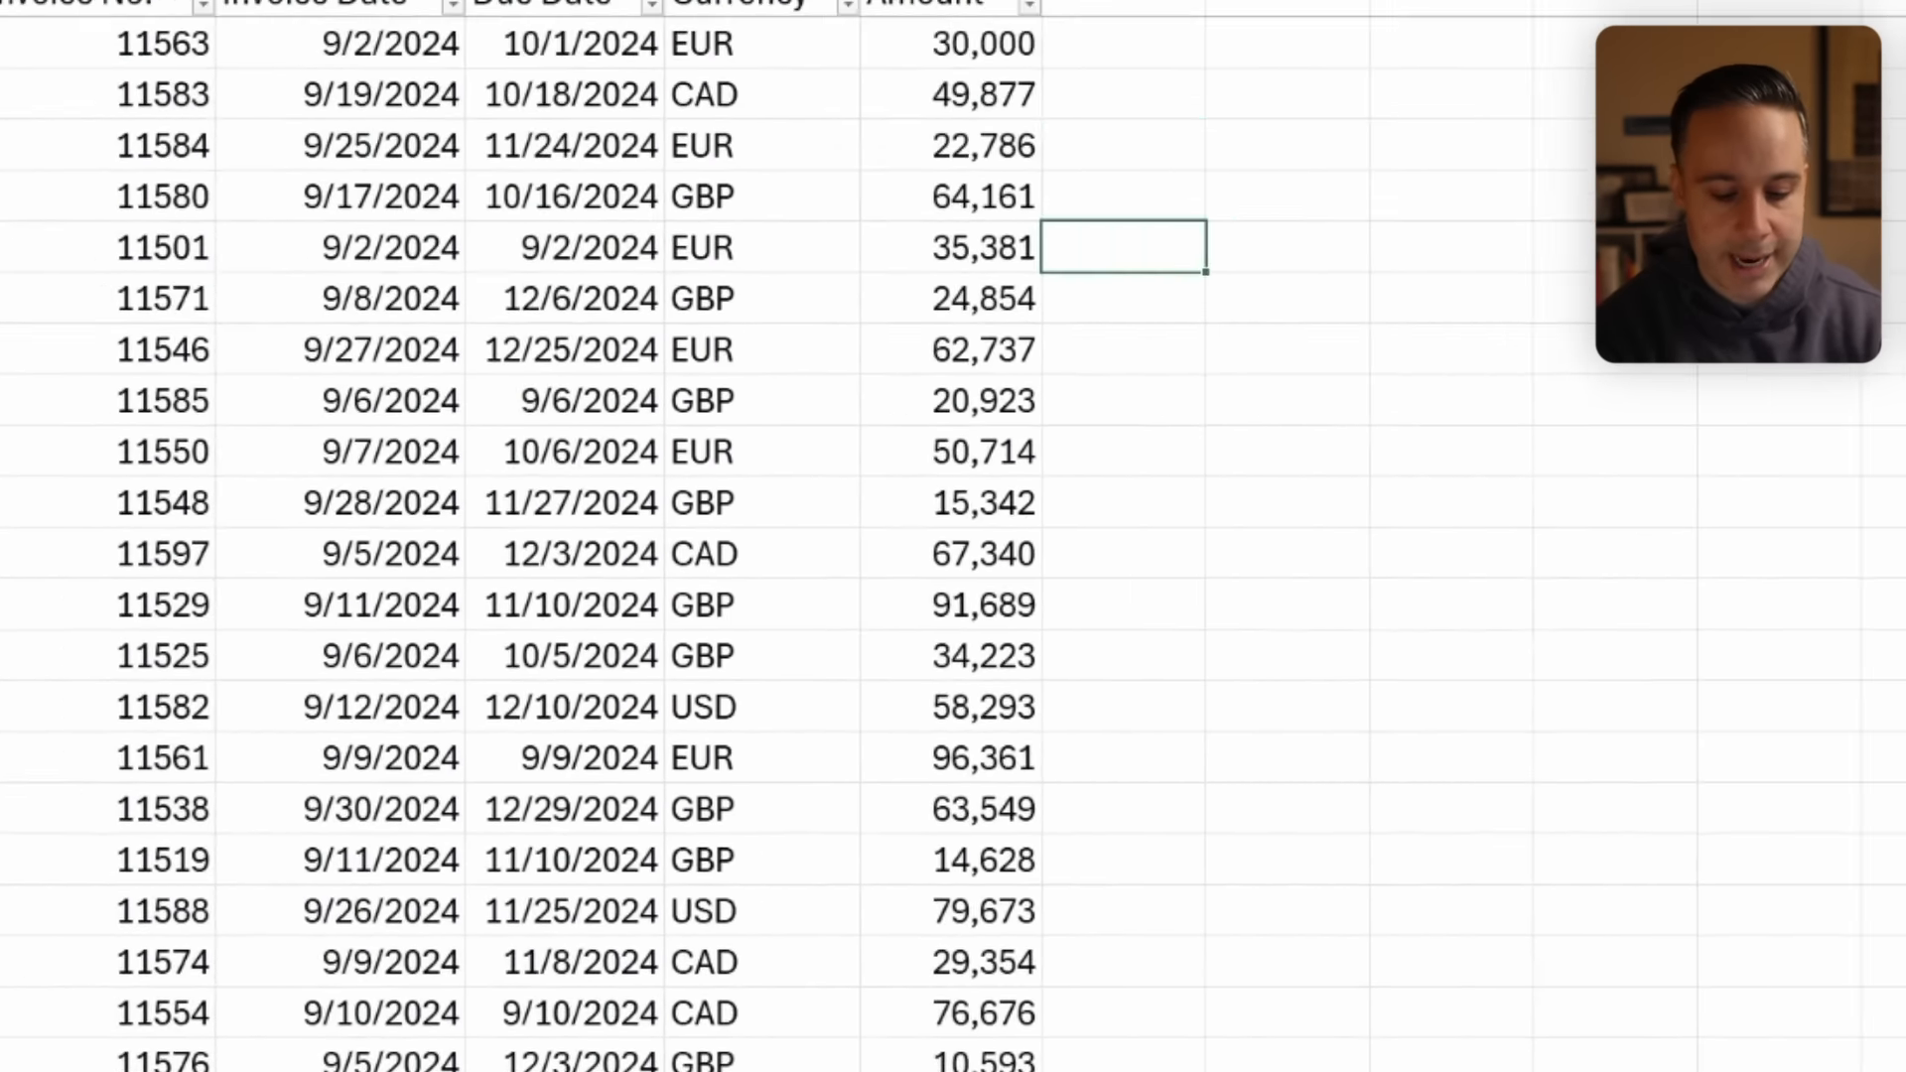
Add the column headers Department in G1 and Department Head in H1 of the combined invoice table.
type("Department")
key("Tab")
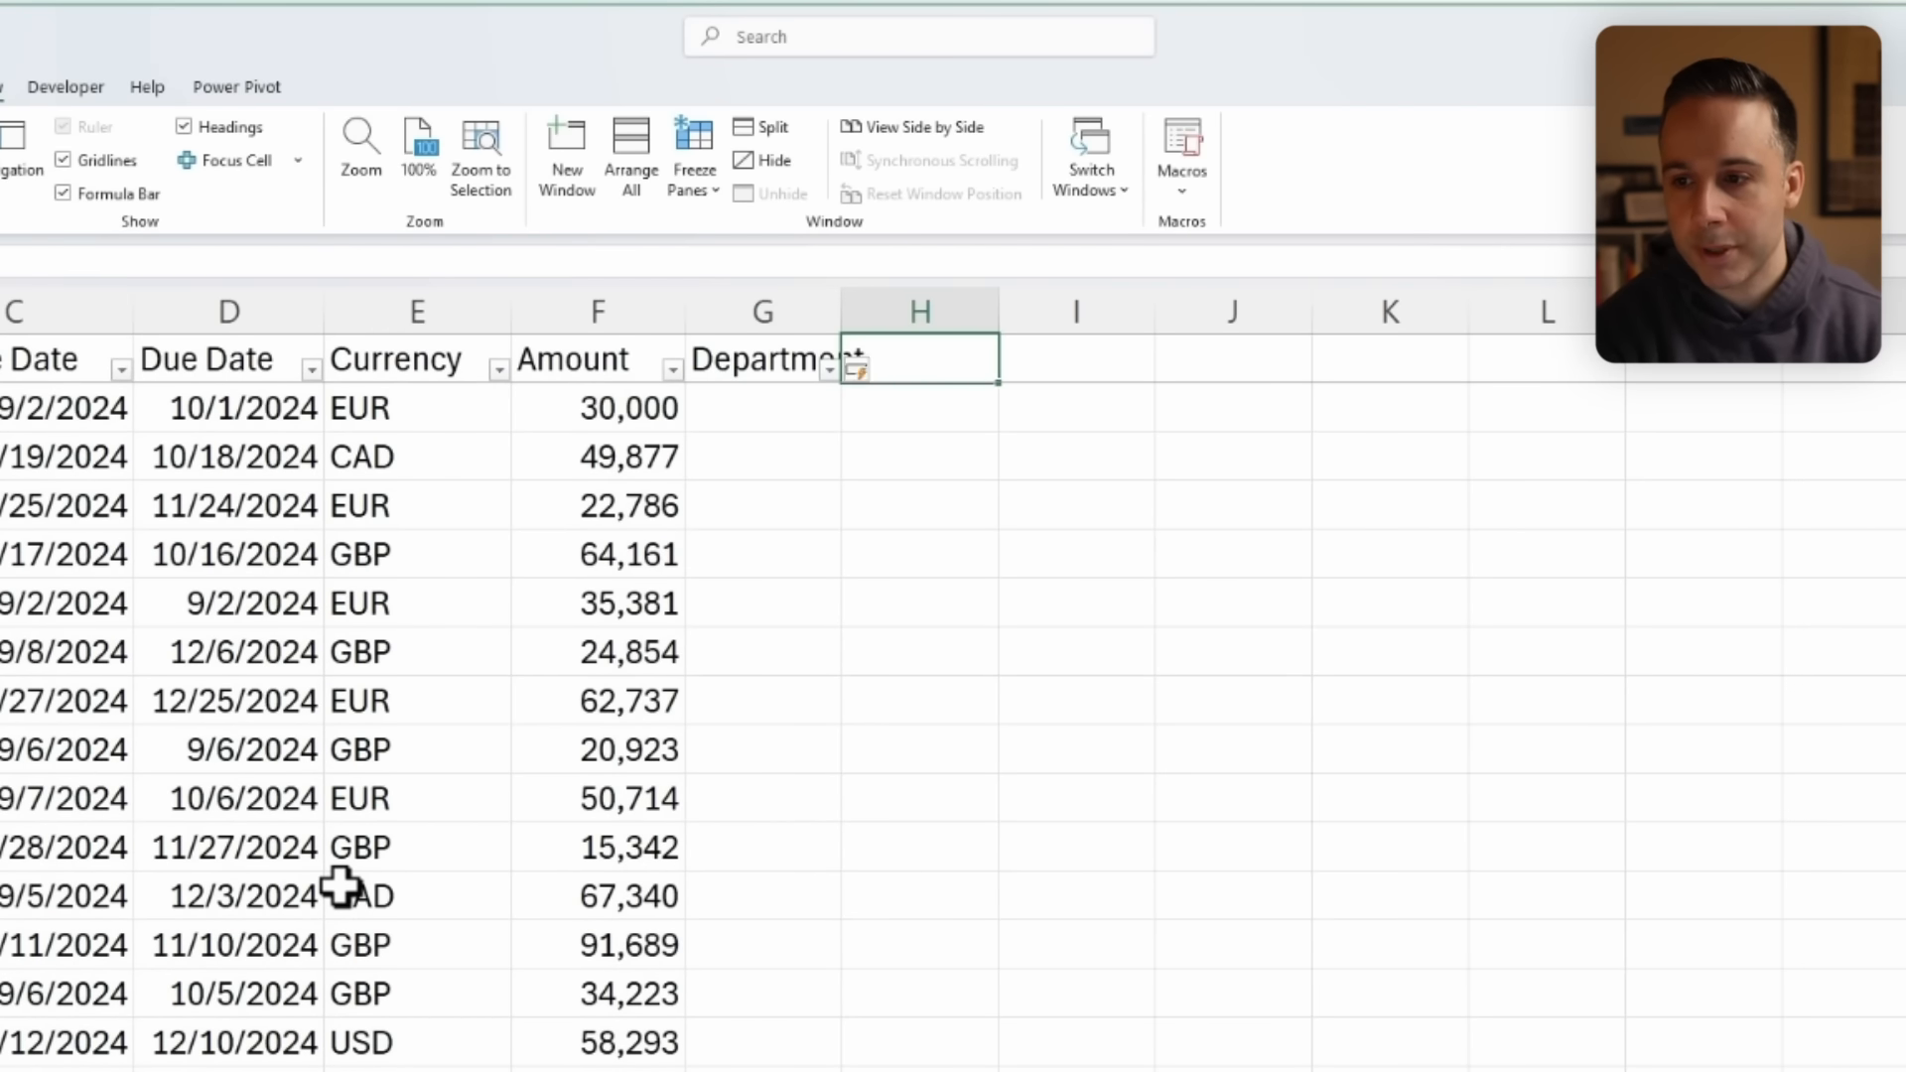
type("Department Head")
key("Return")
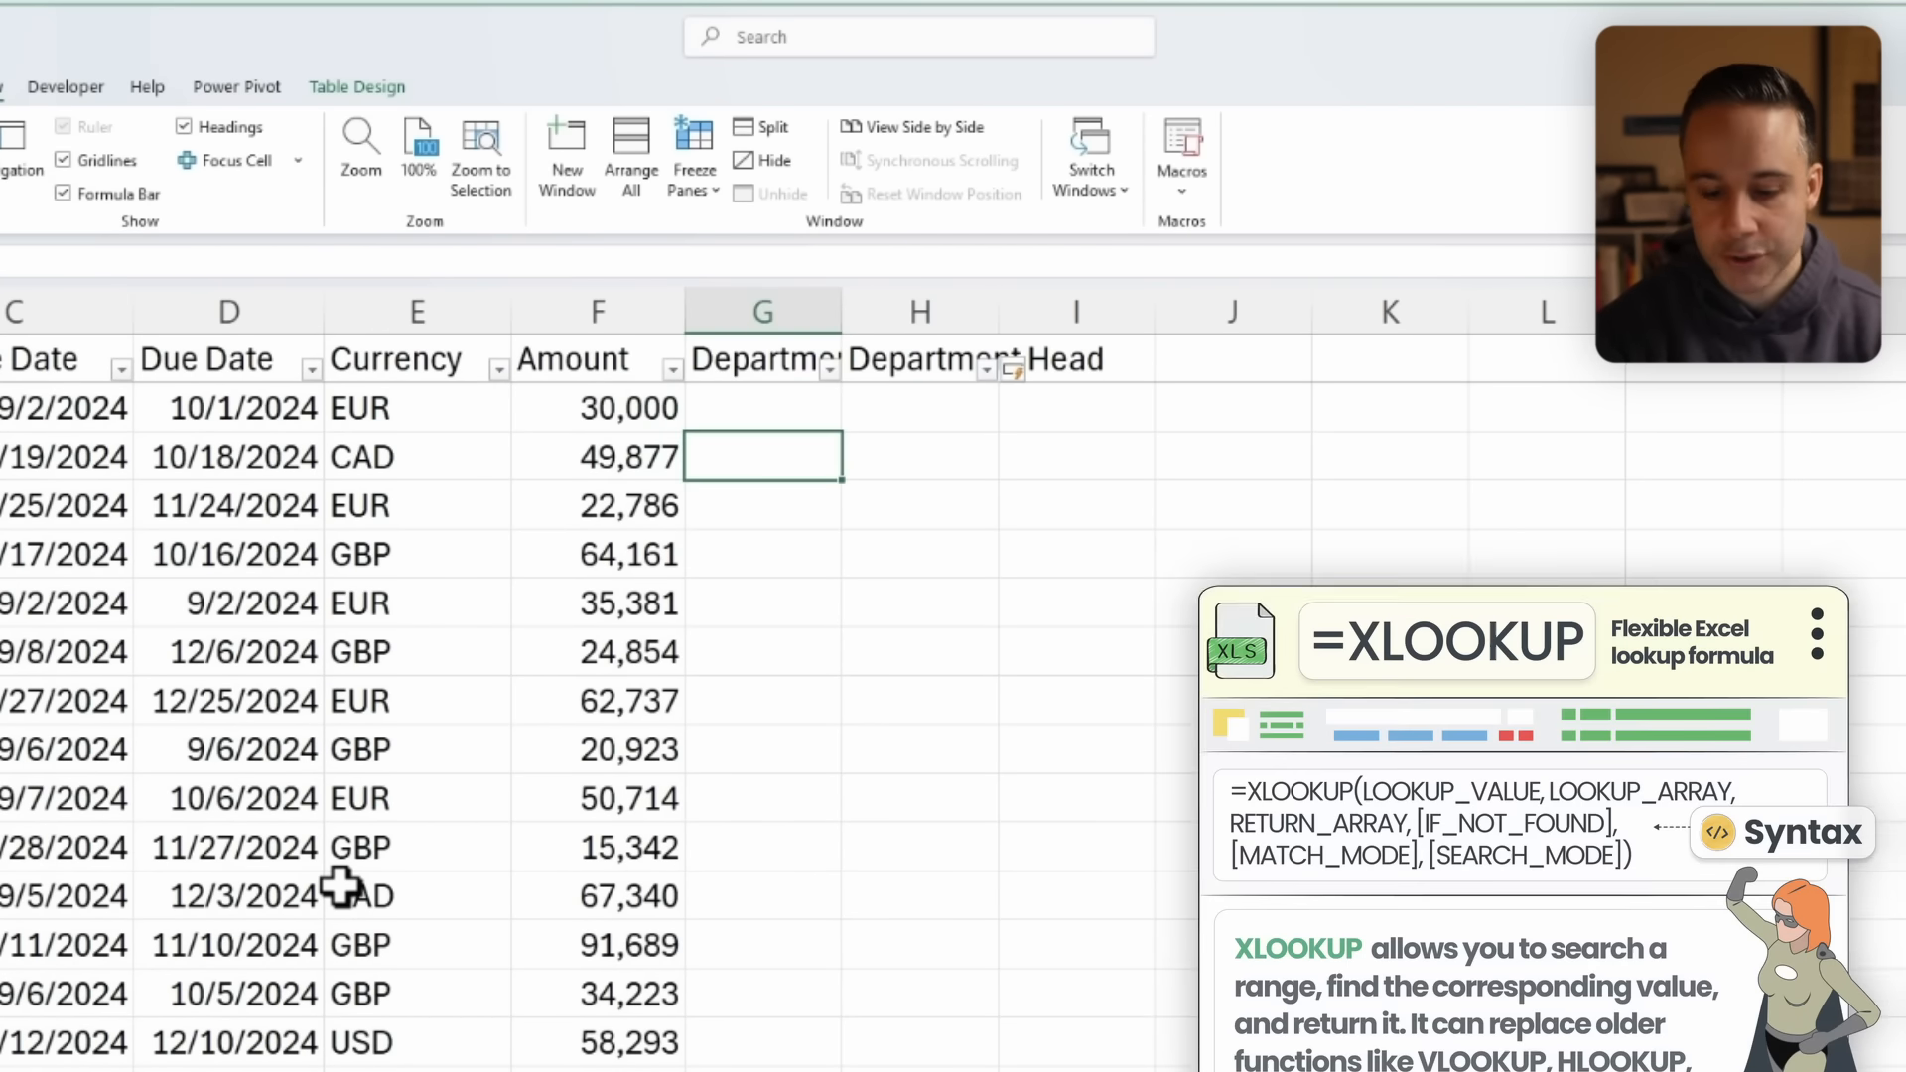
type("=xlookup([@Company],")
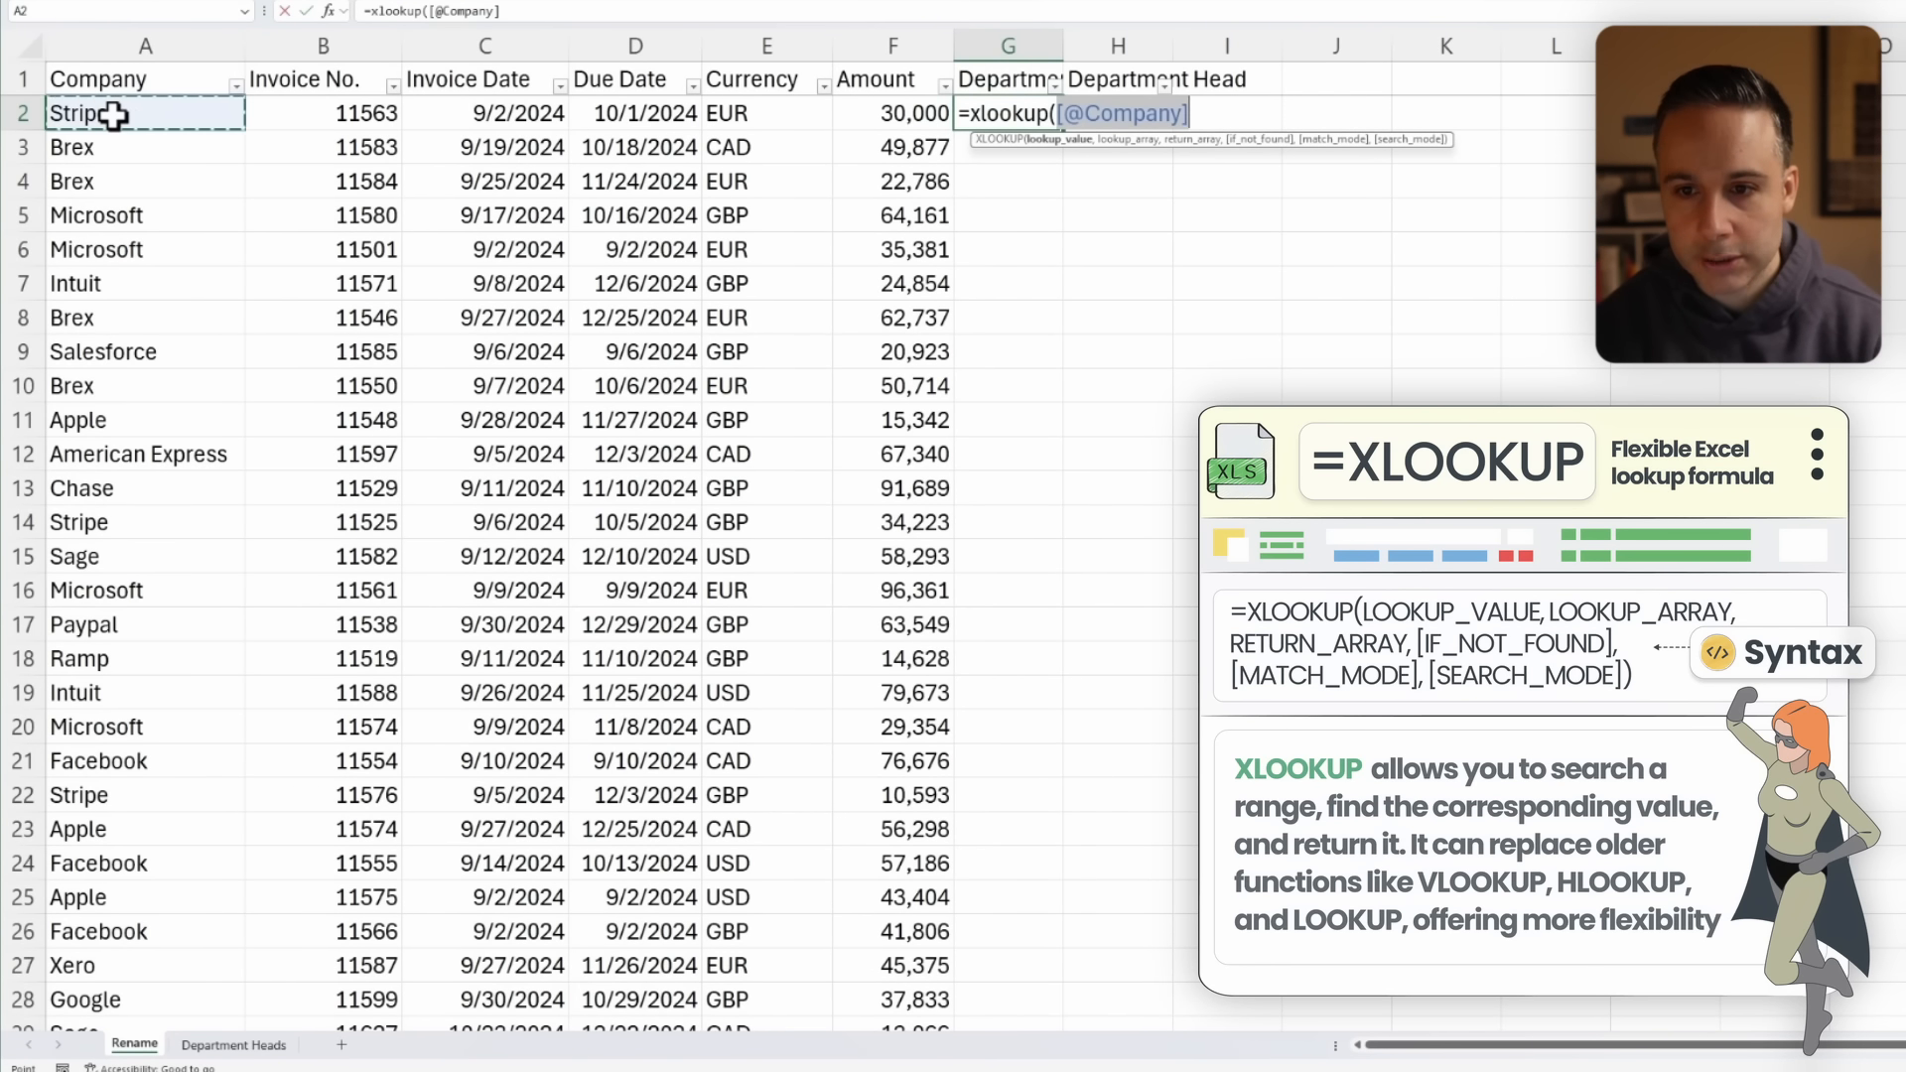
left_click(235, 1045)
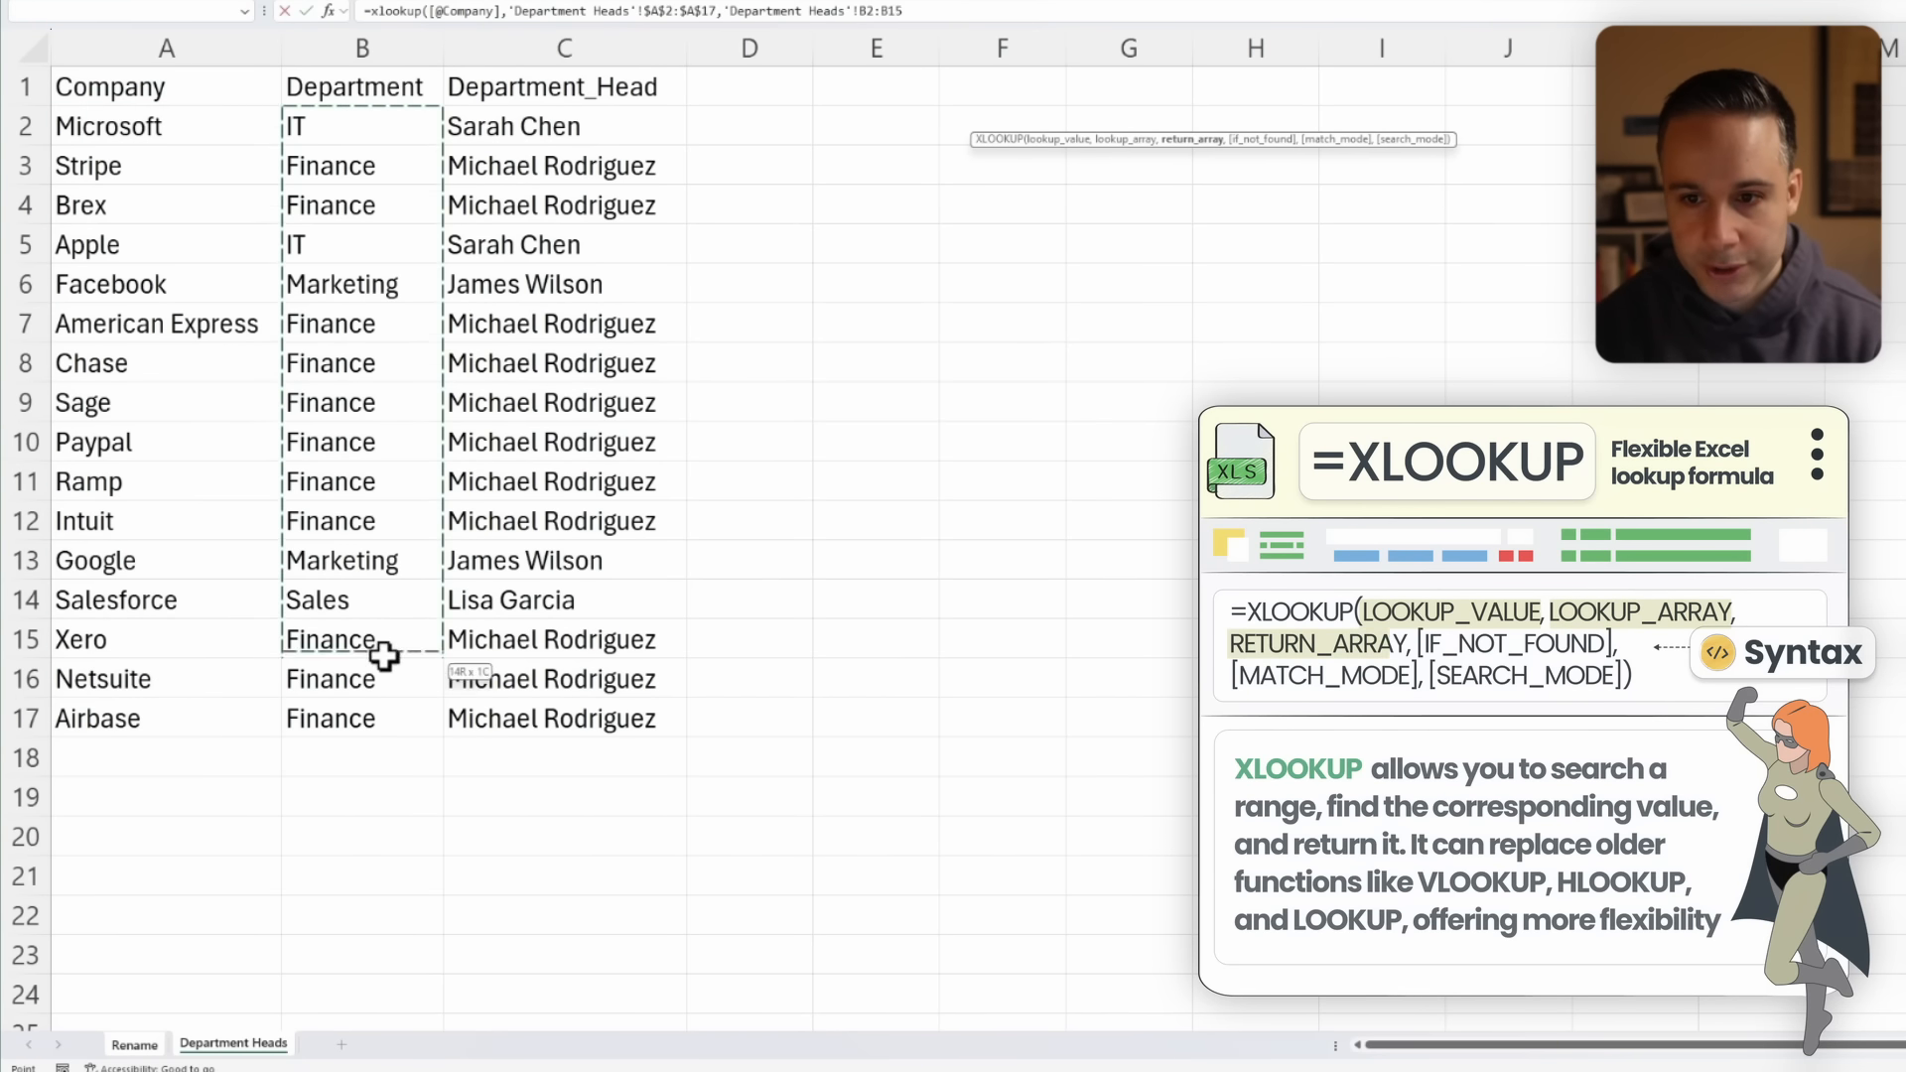
key("Return")
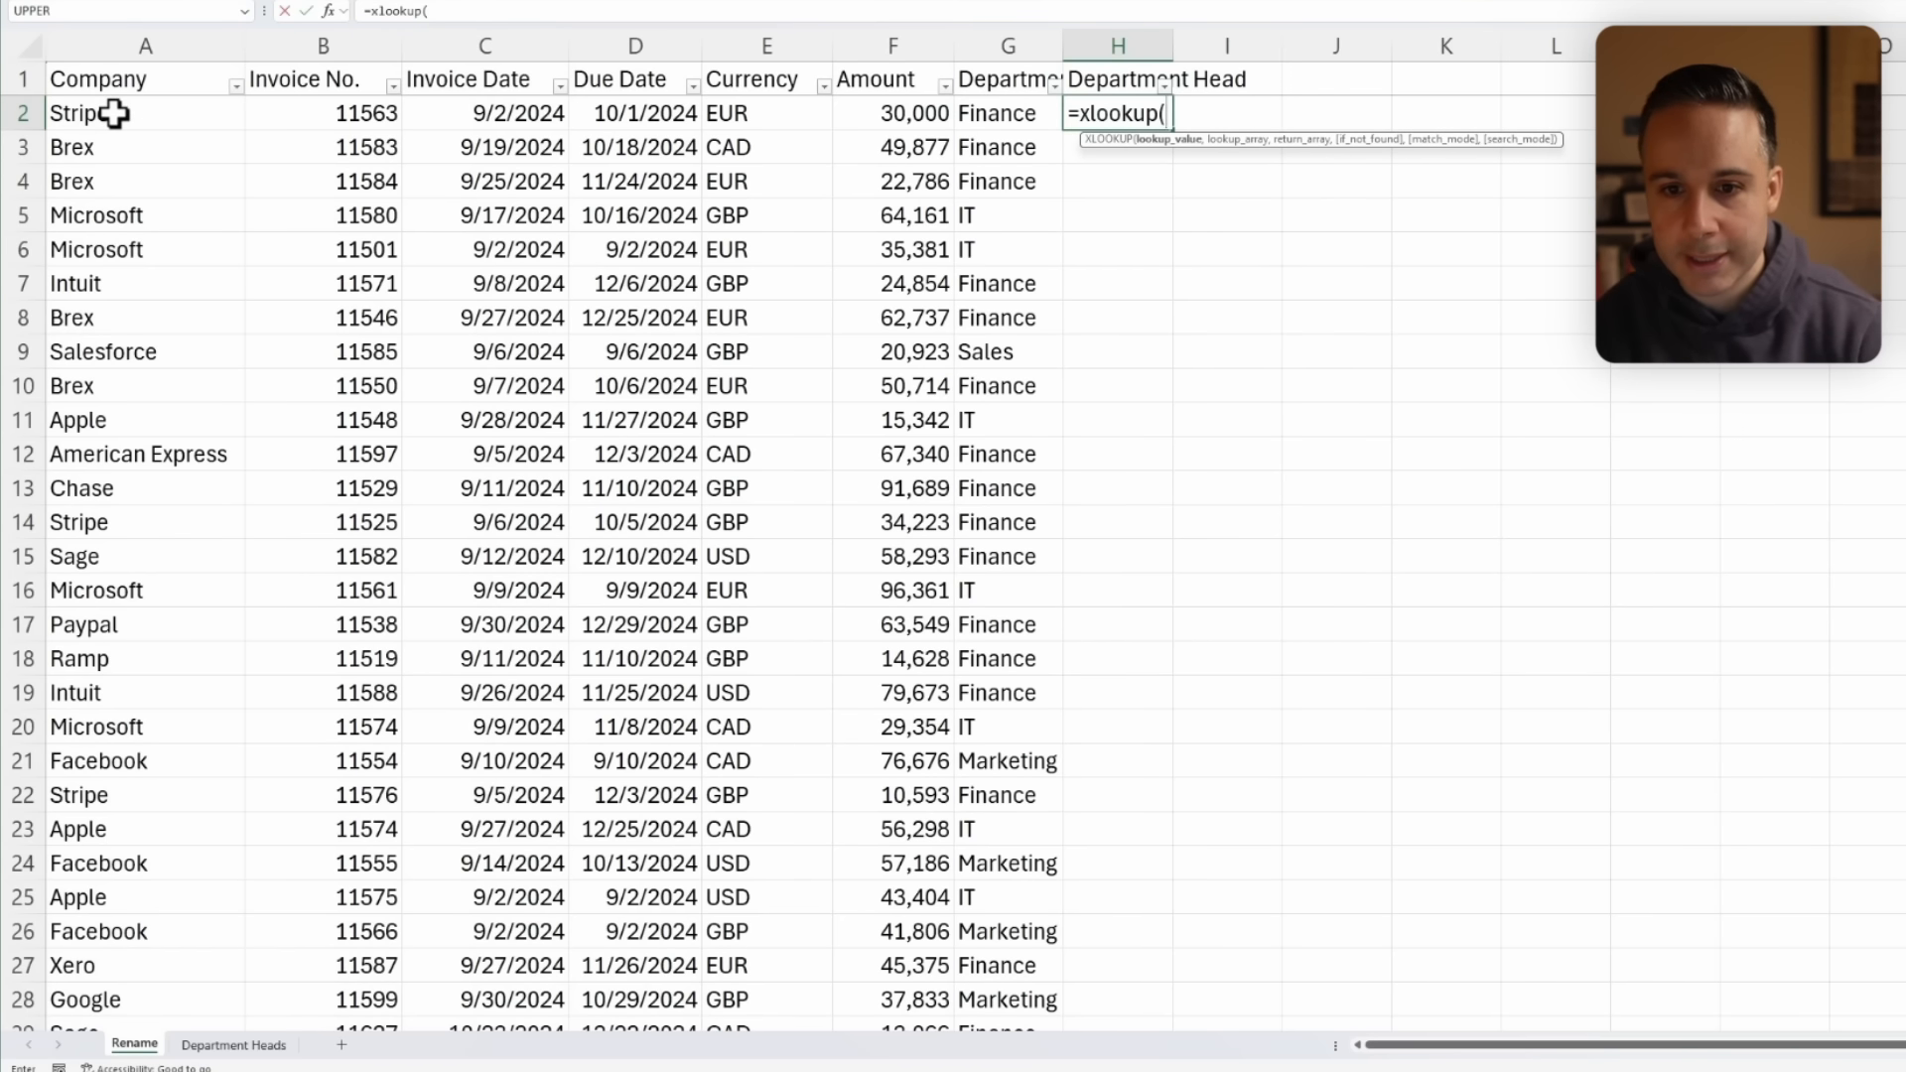
left_click(212, 1052)
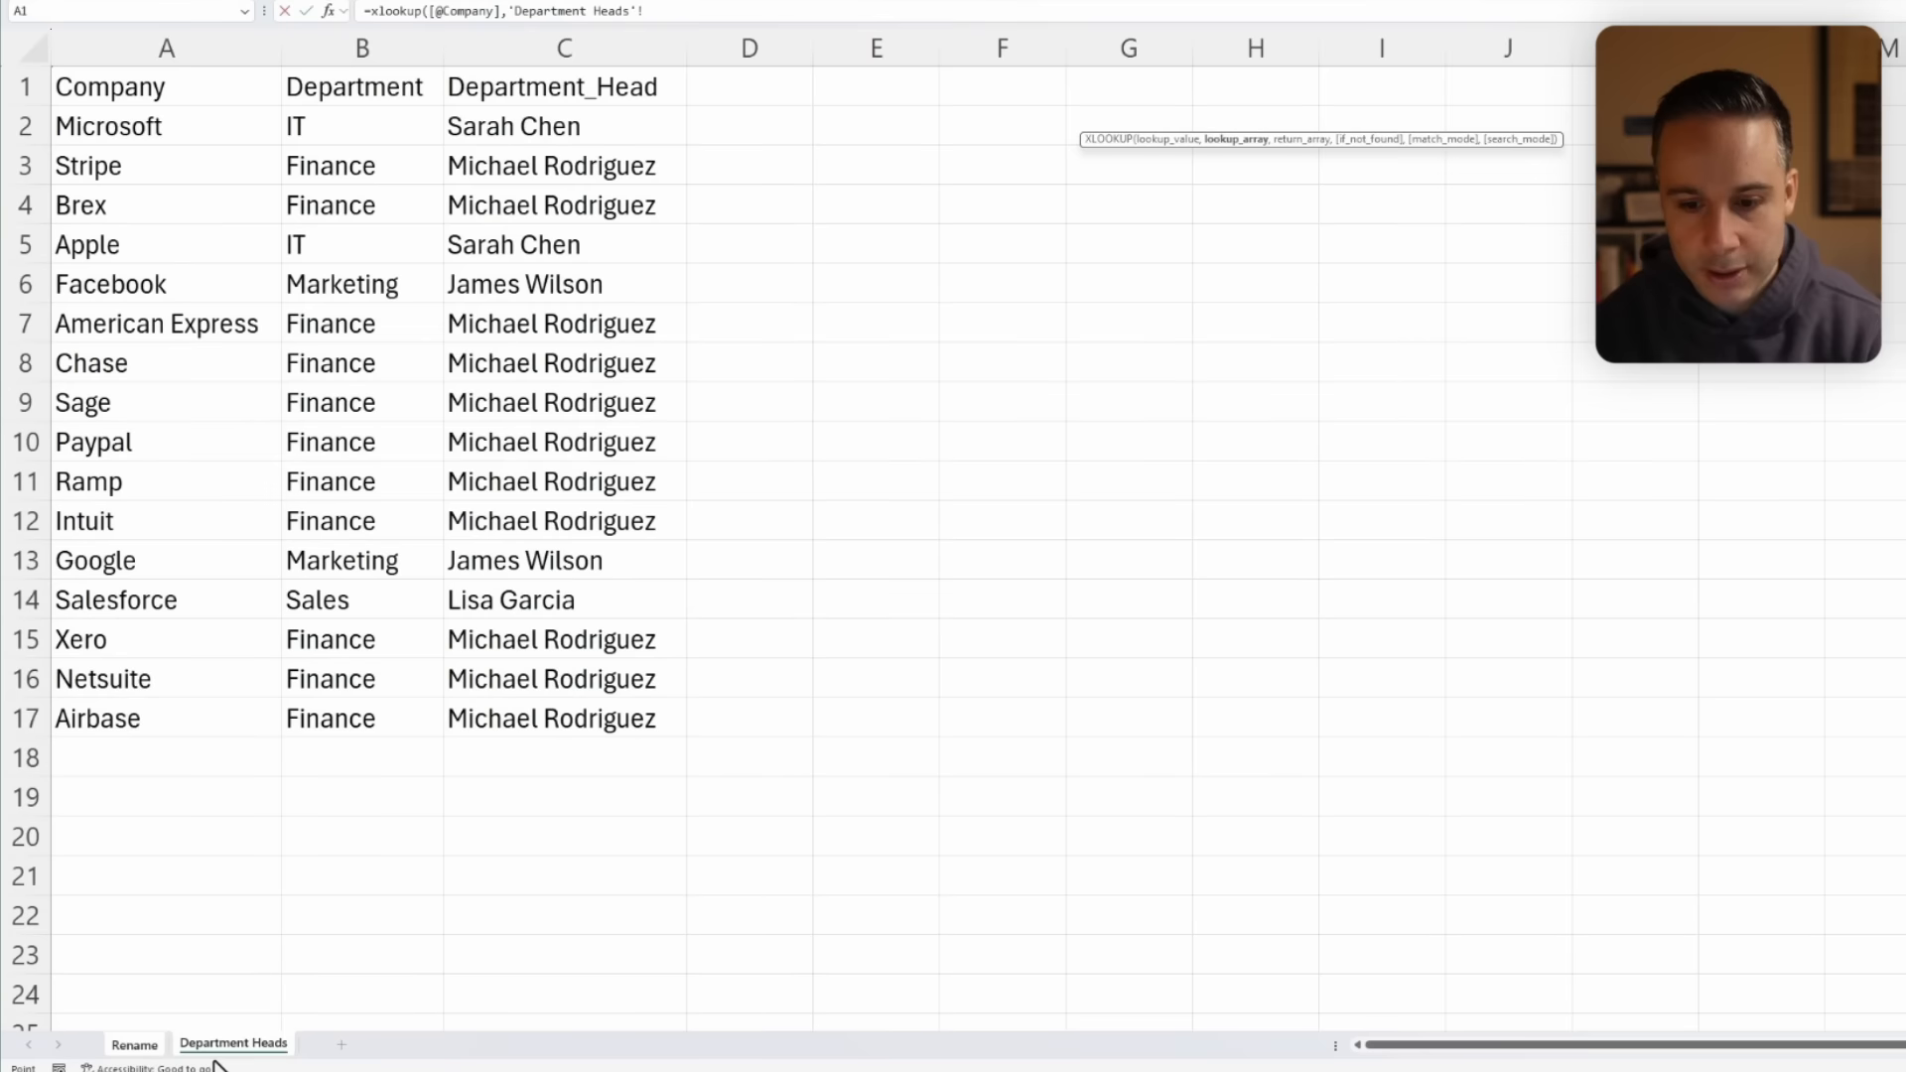
key("Return")
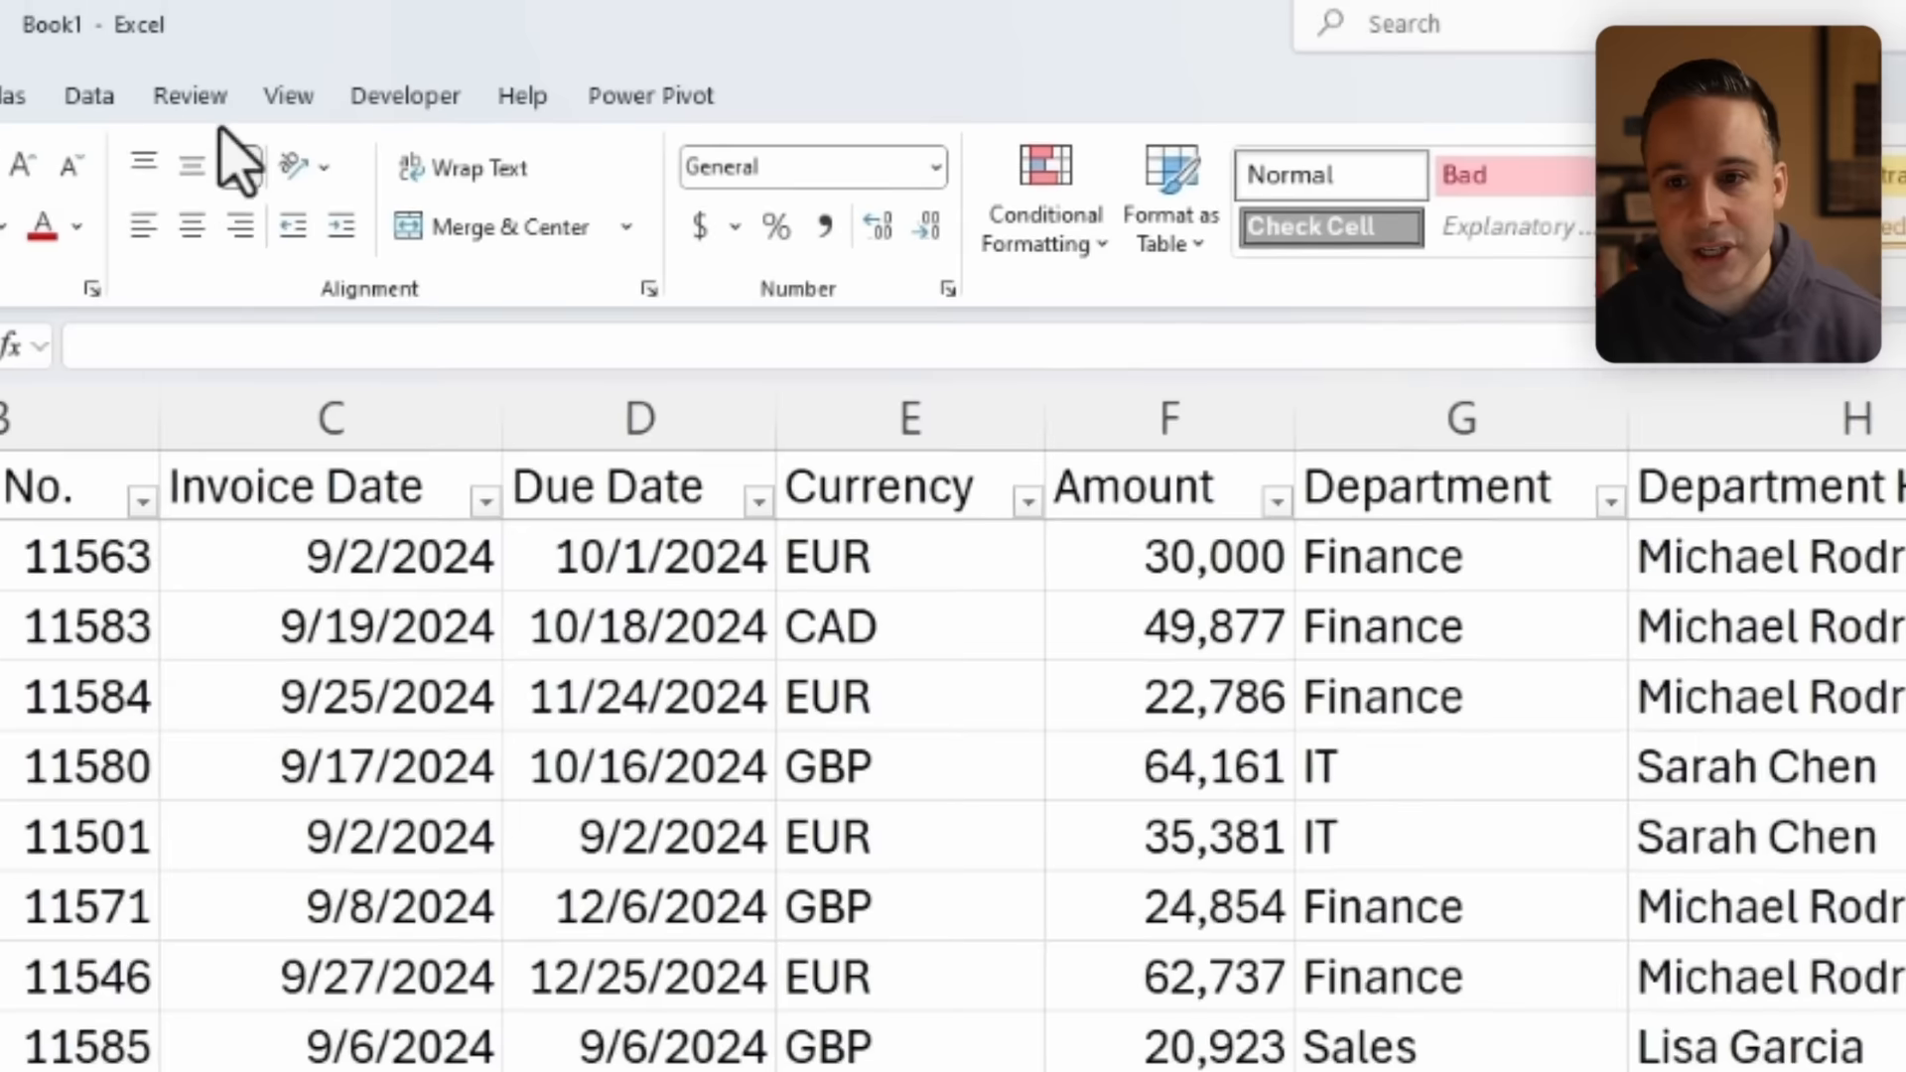
Copy the sheet of the Exchange Rates workbook to the end of Book1.
left_click(260, 139)
left_click(1252, 298)
left_click(1370, 645)
right_click(170, 1003)
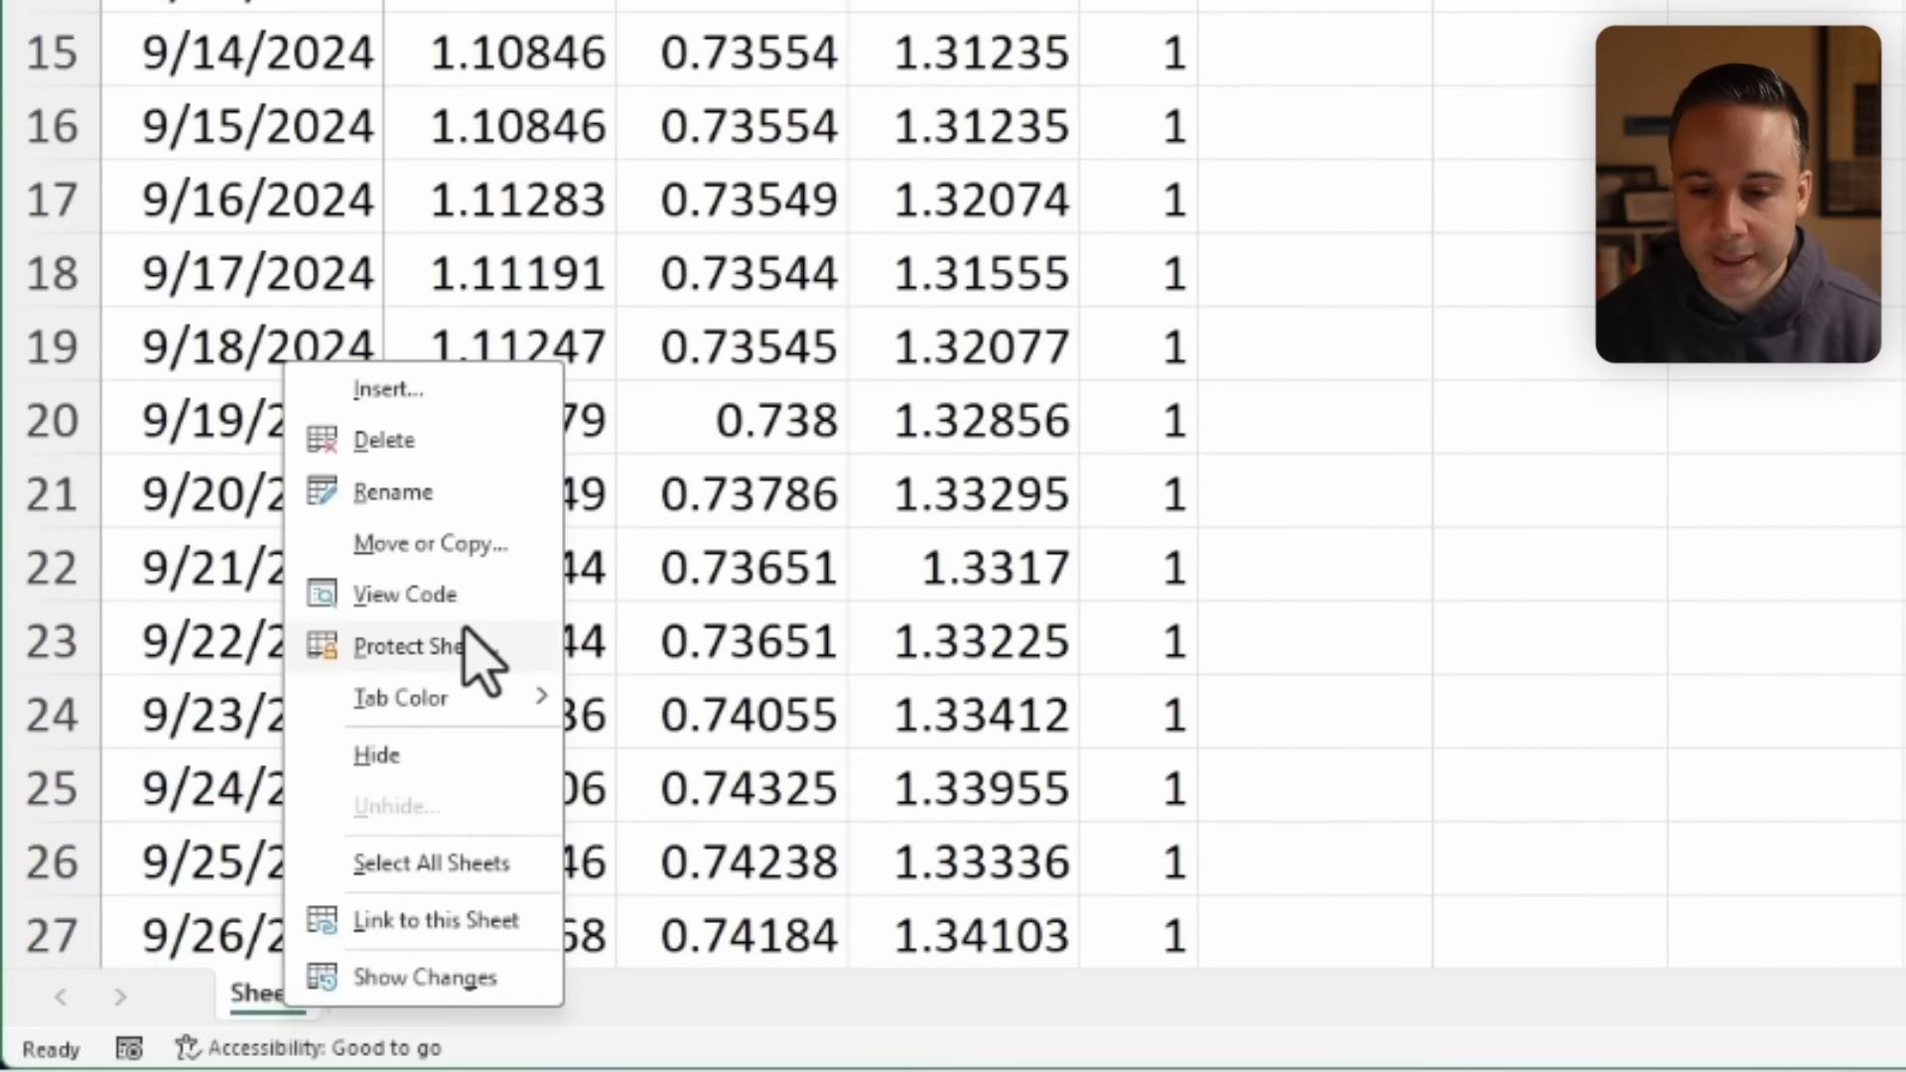
left_click(426, 536)
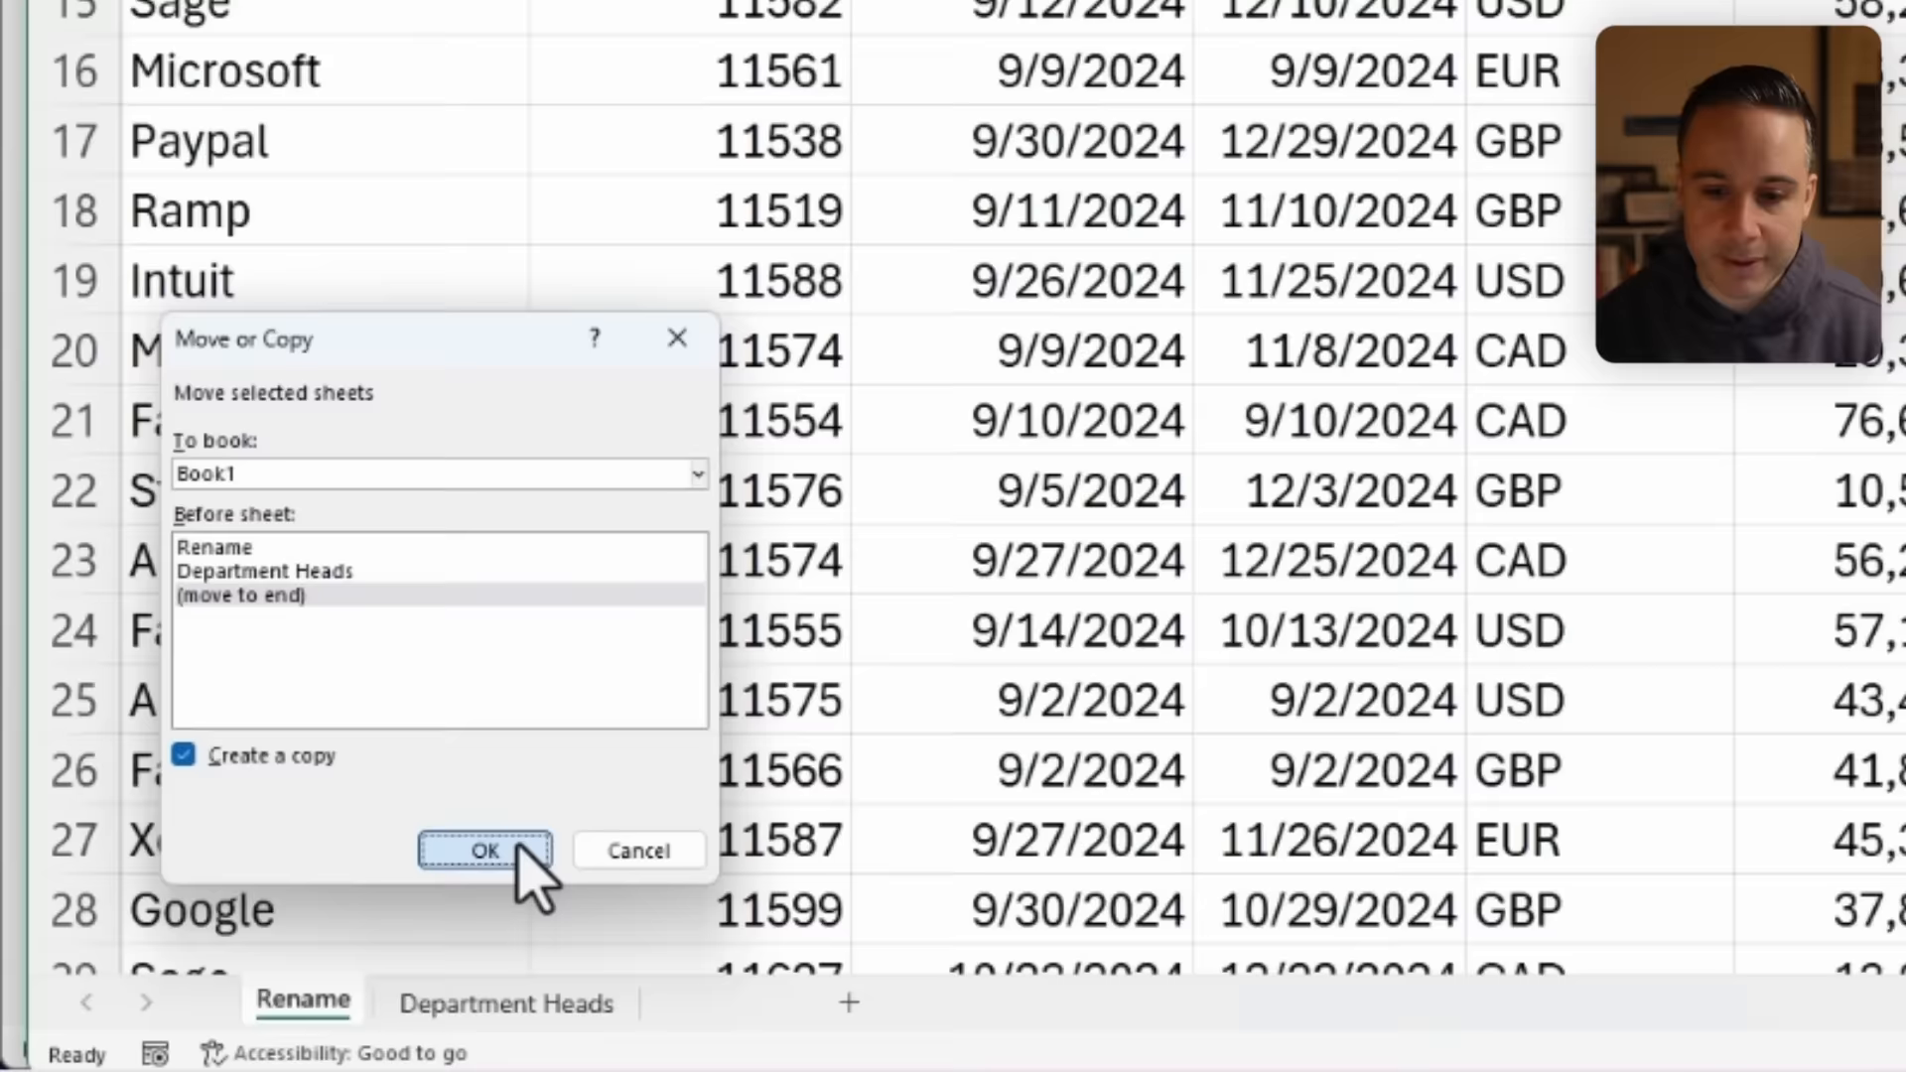
left_click(524, 873)
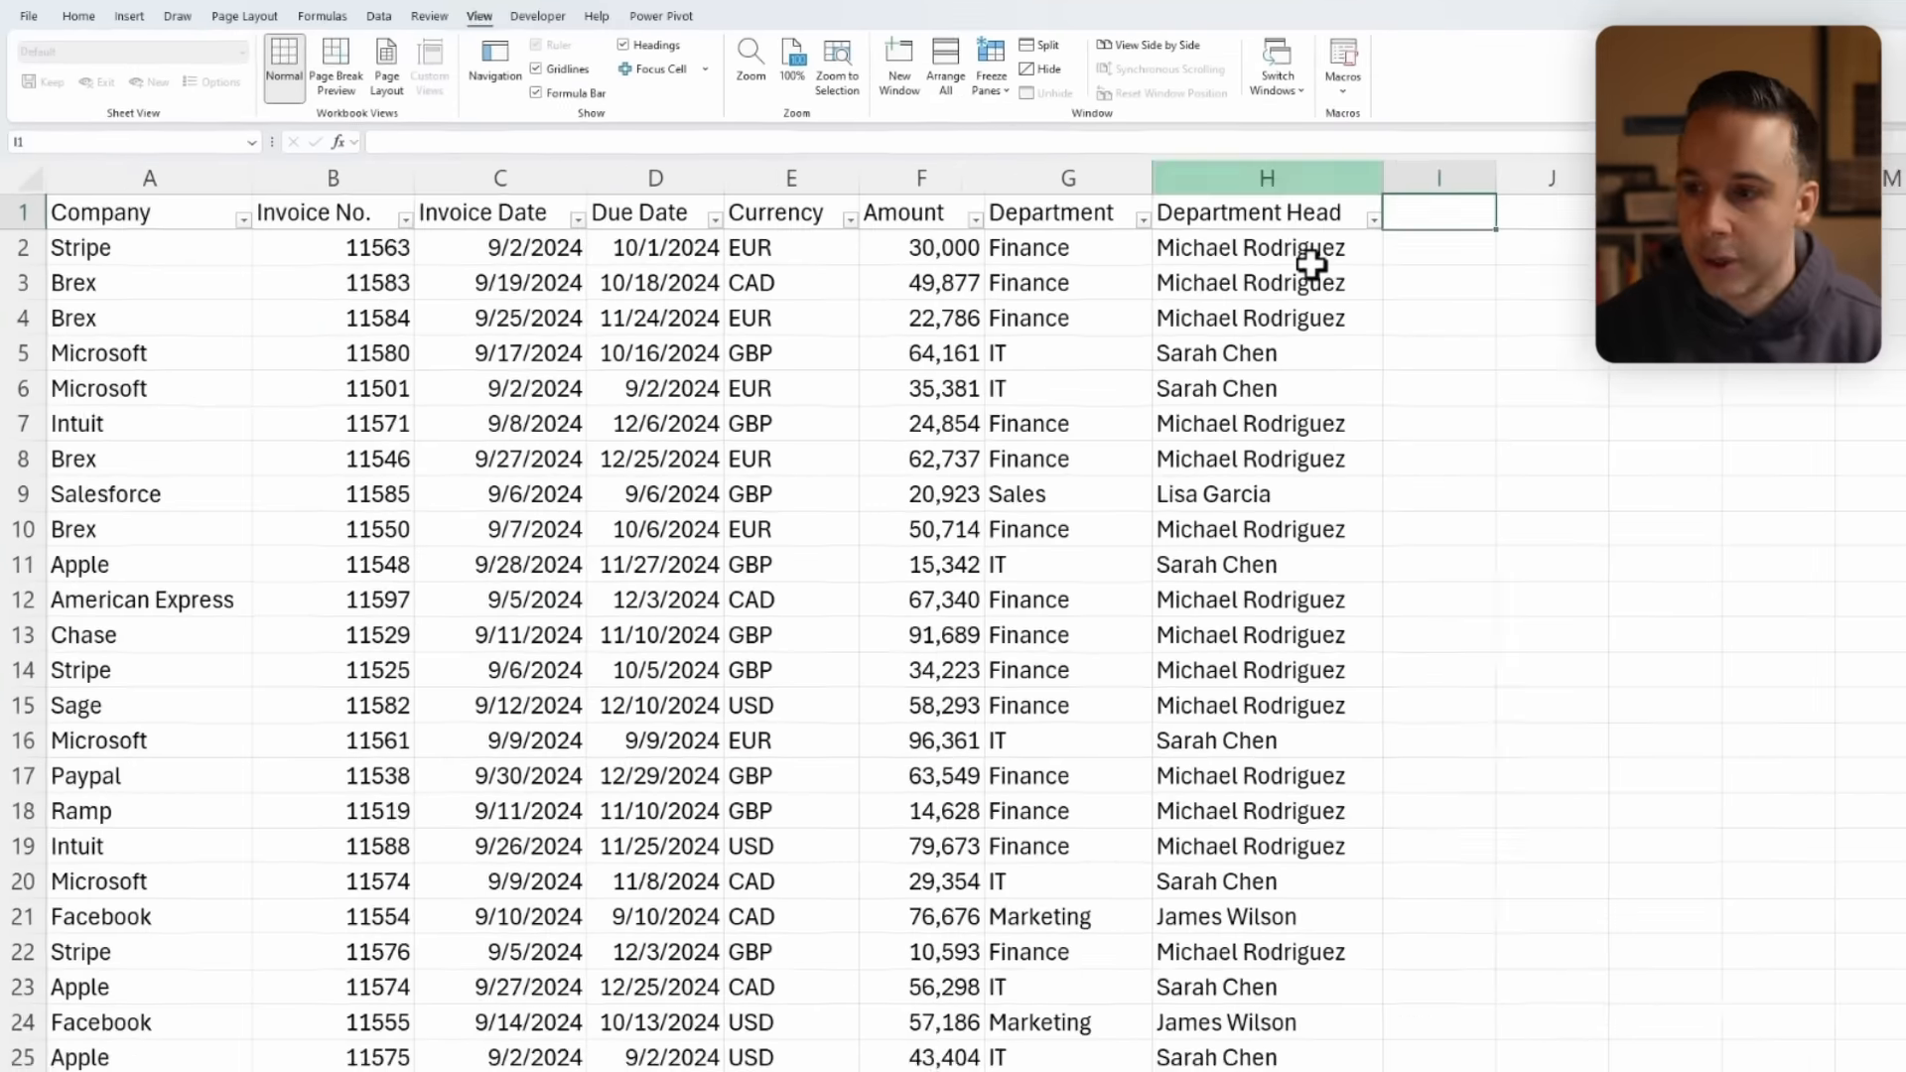
type("Exchange Rate")
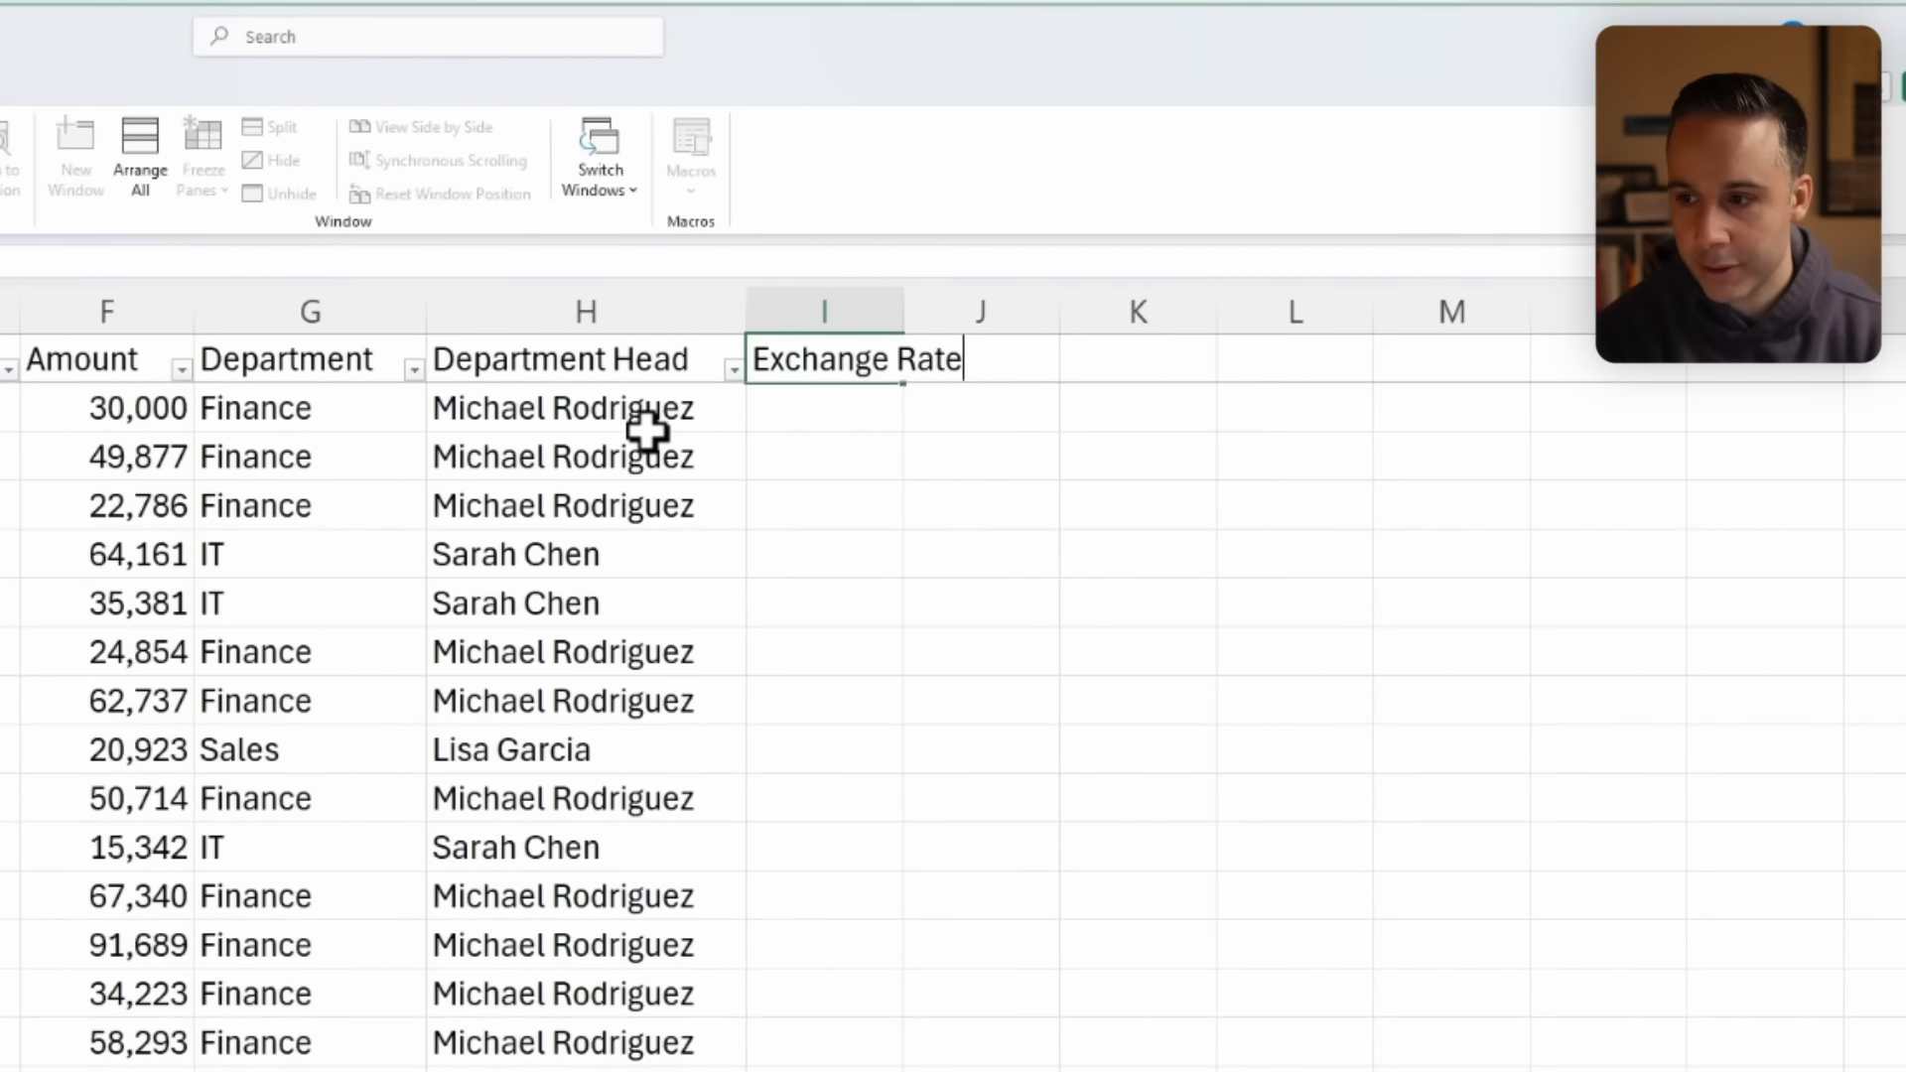
left_click(882, 409)
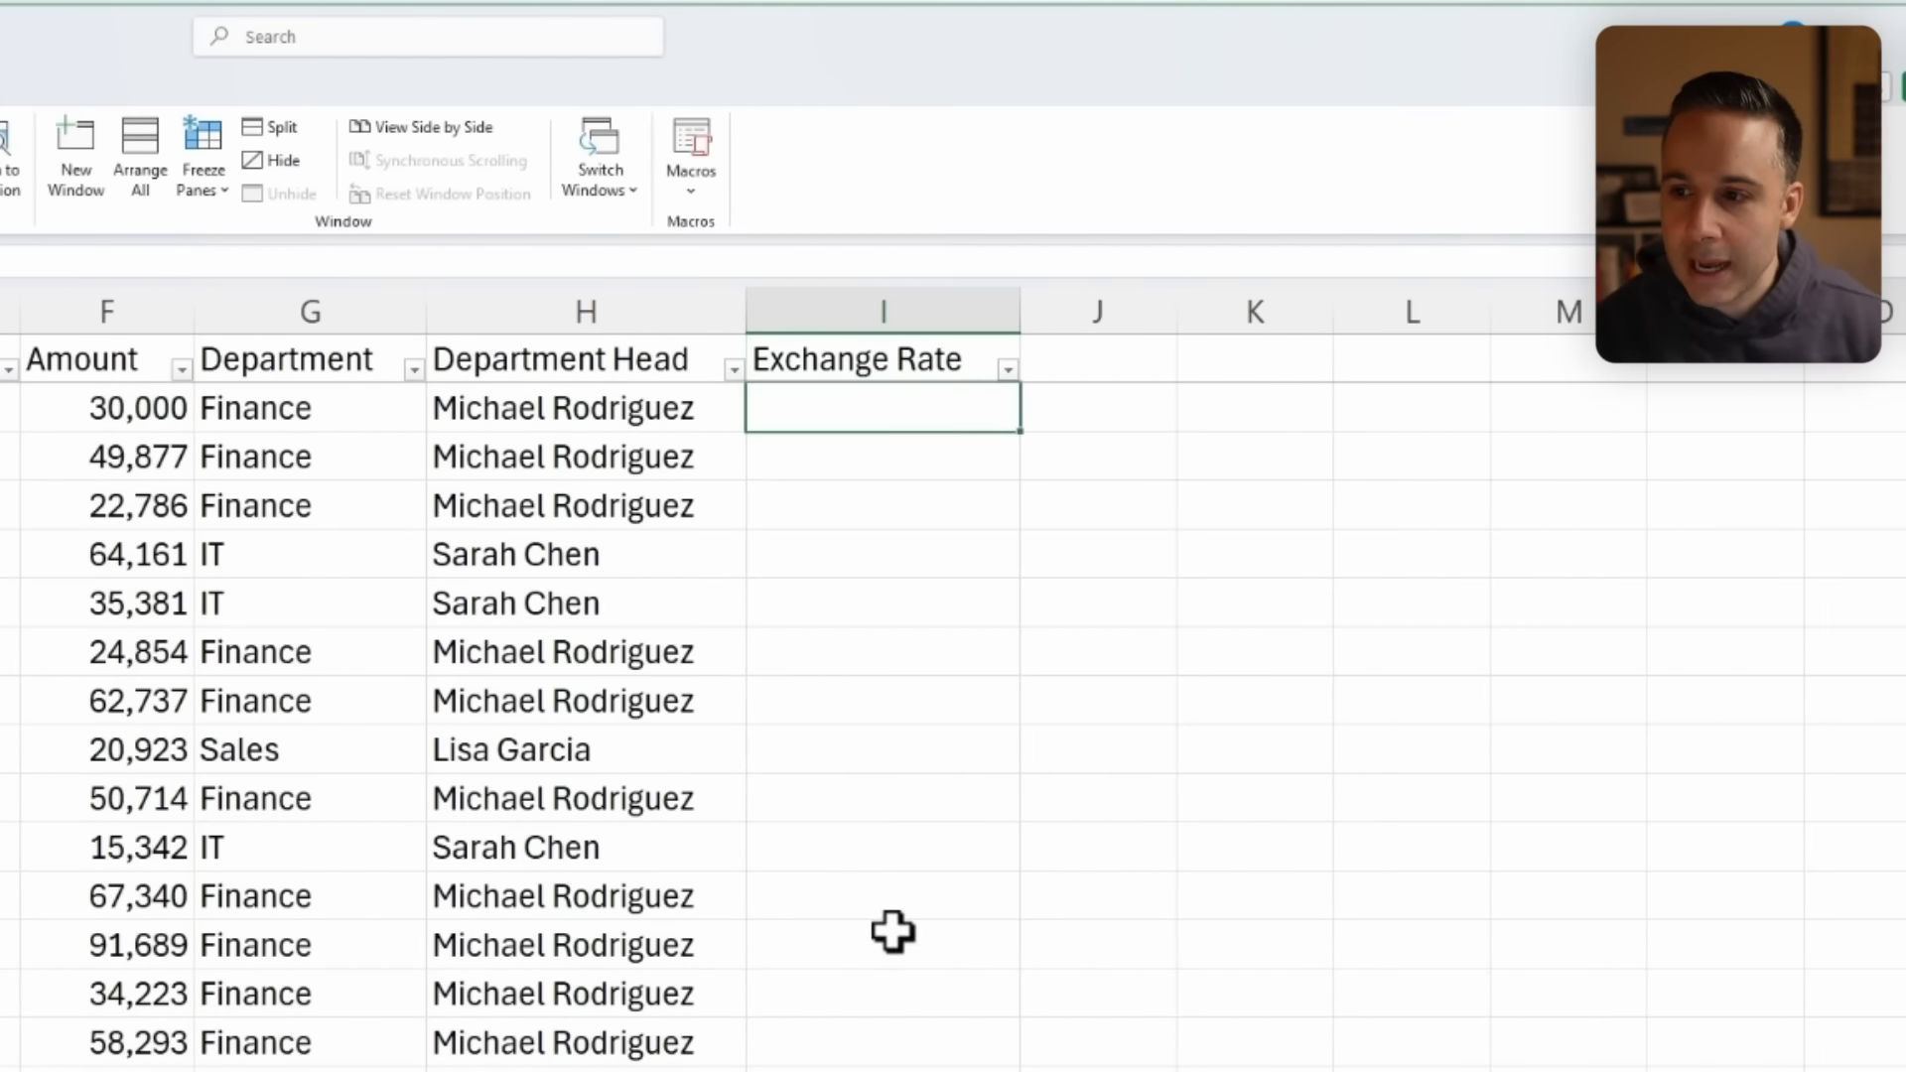
type("=index(")
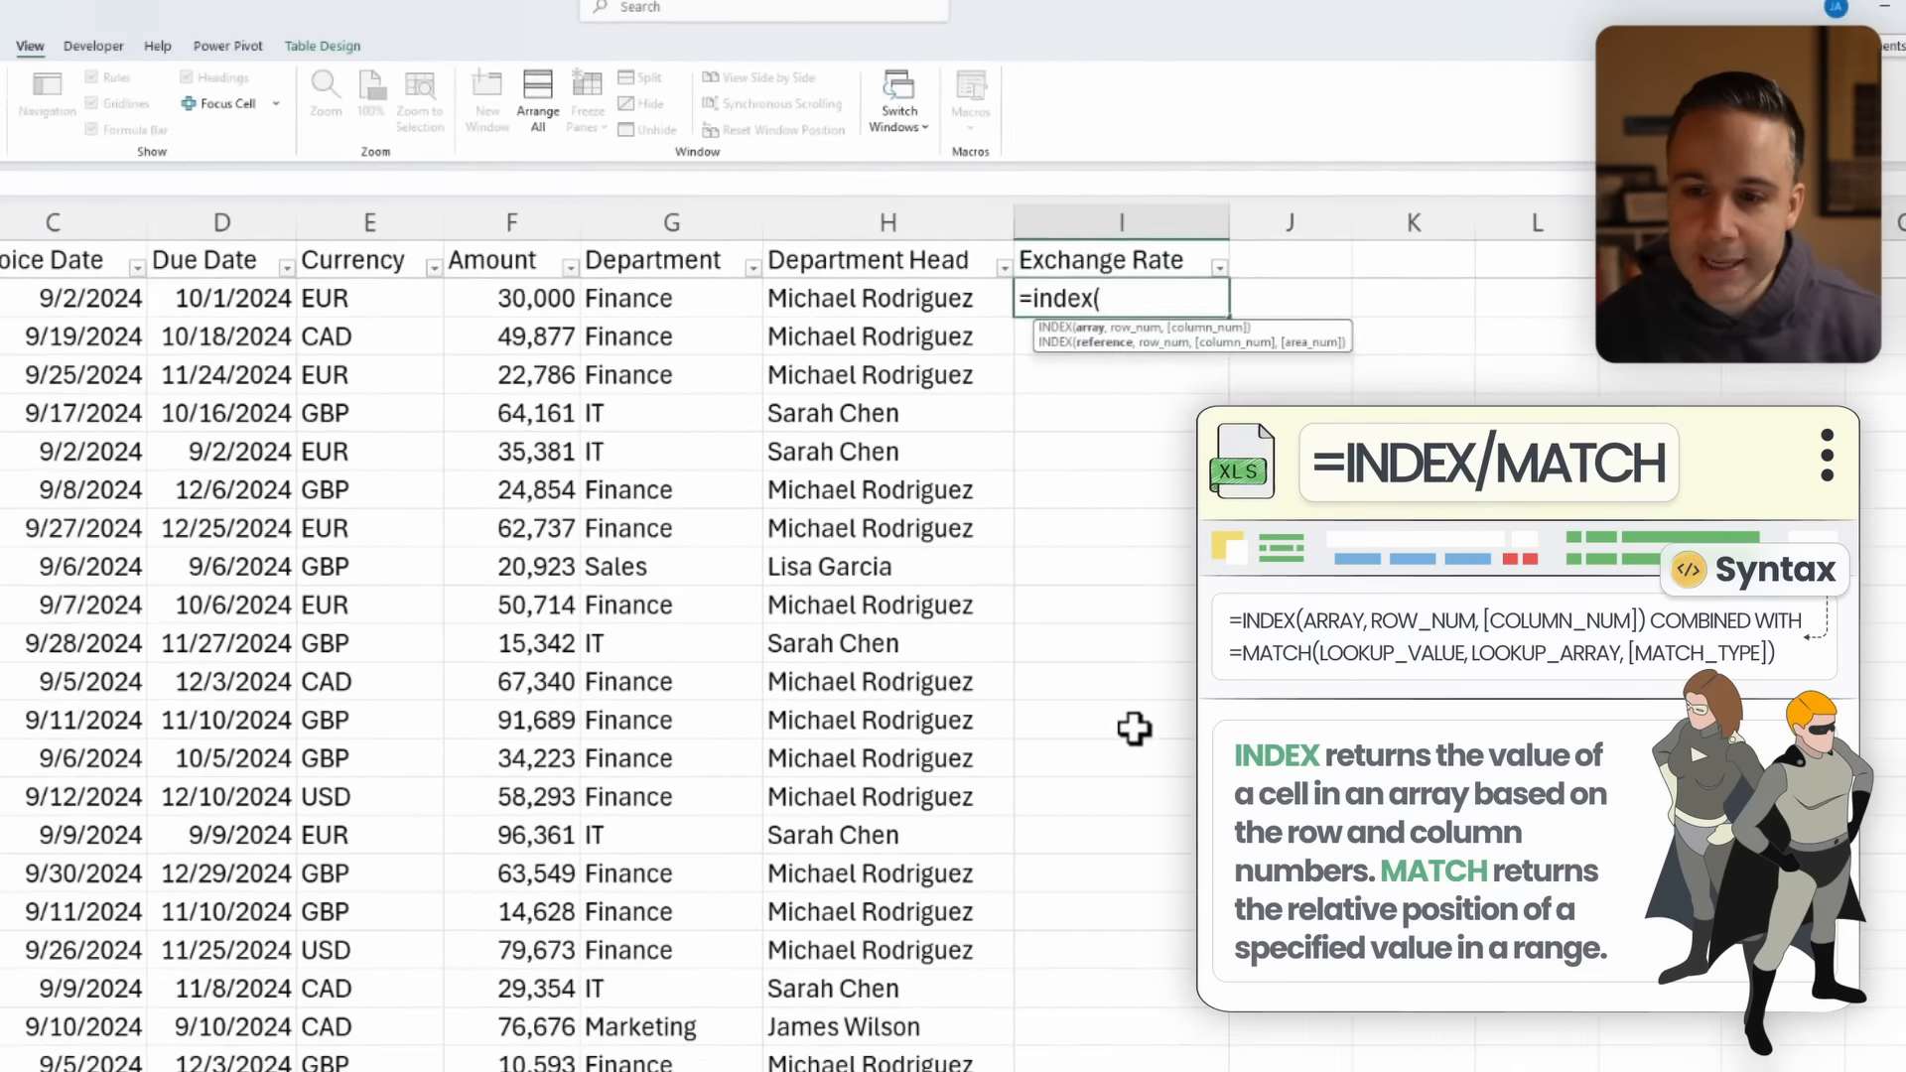
left_click(292, 1058)
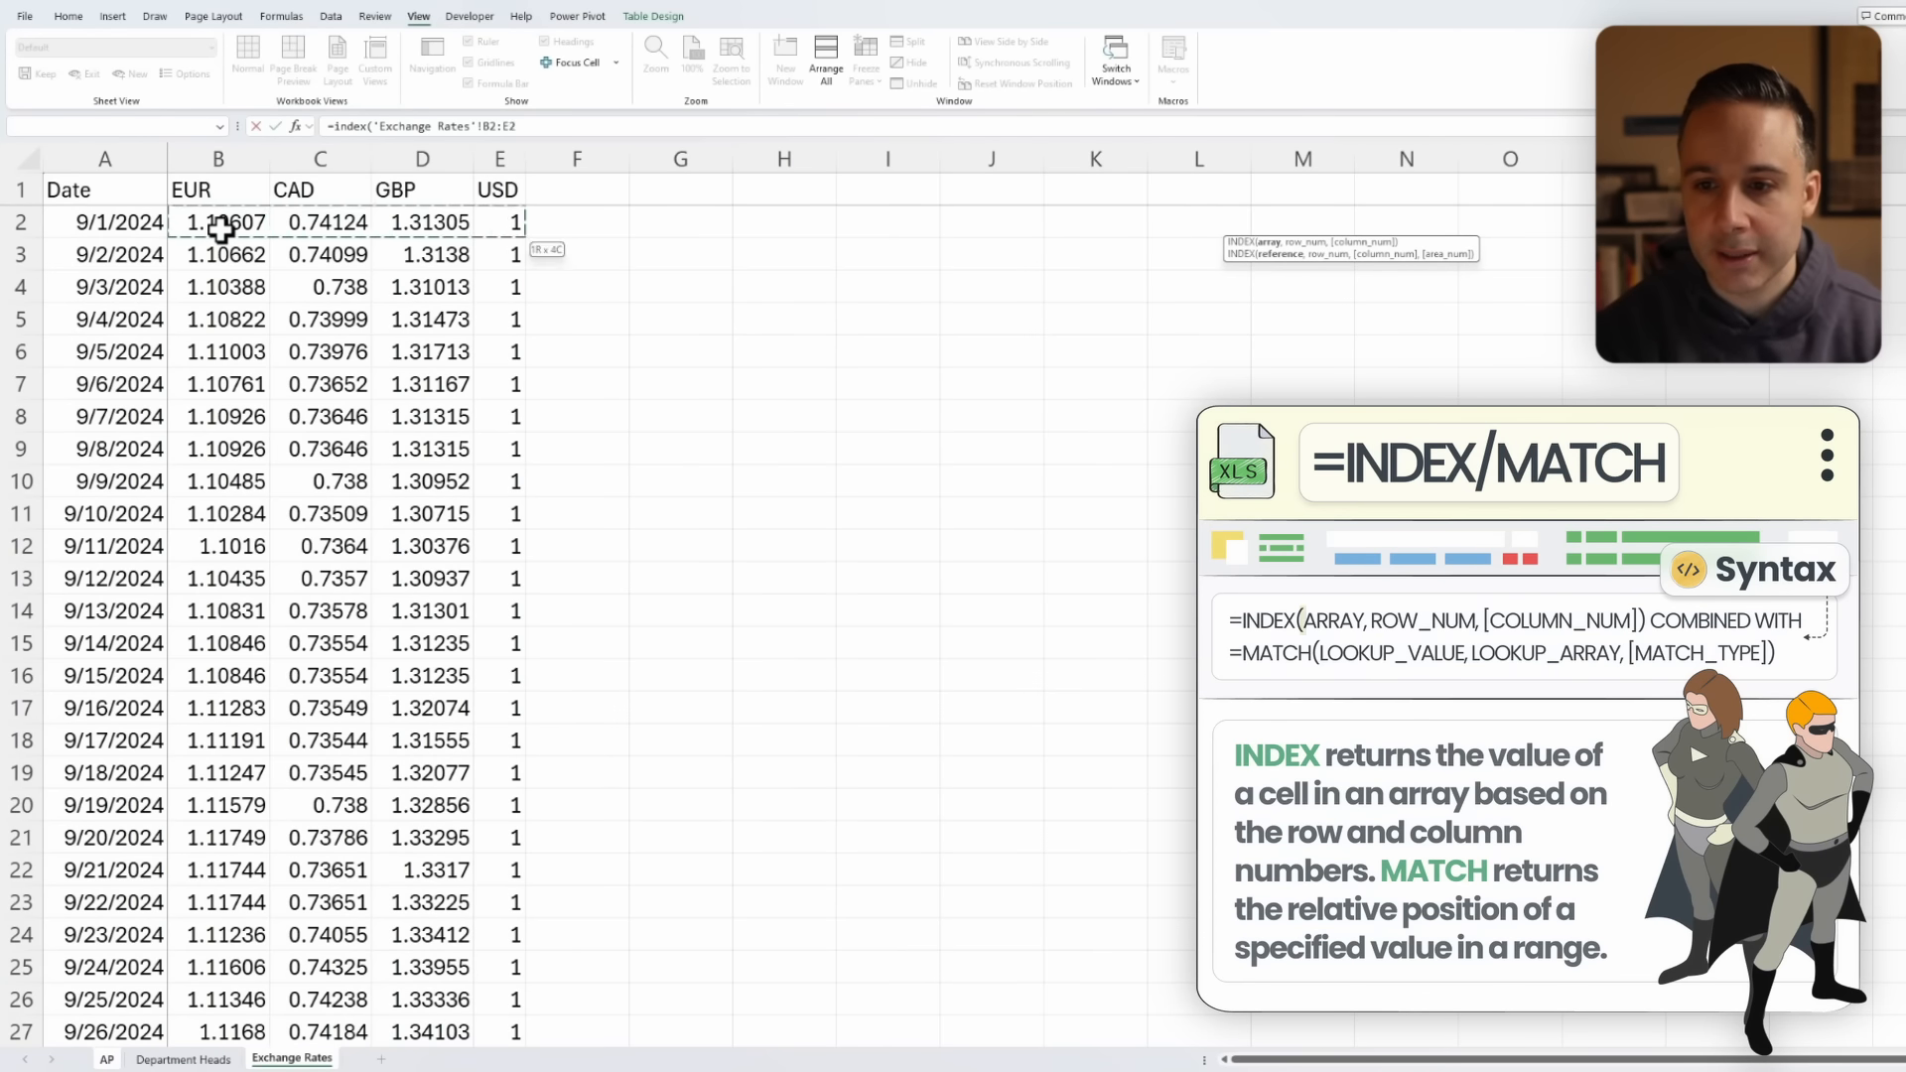
key("ctrl+shift+Down")
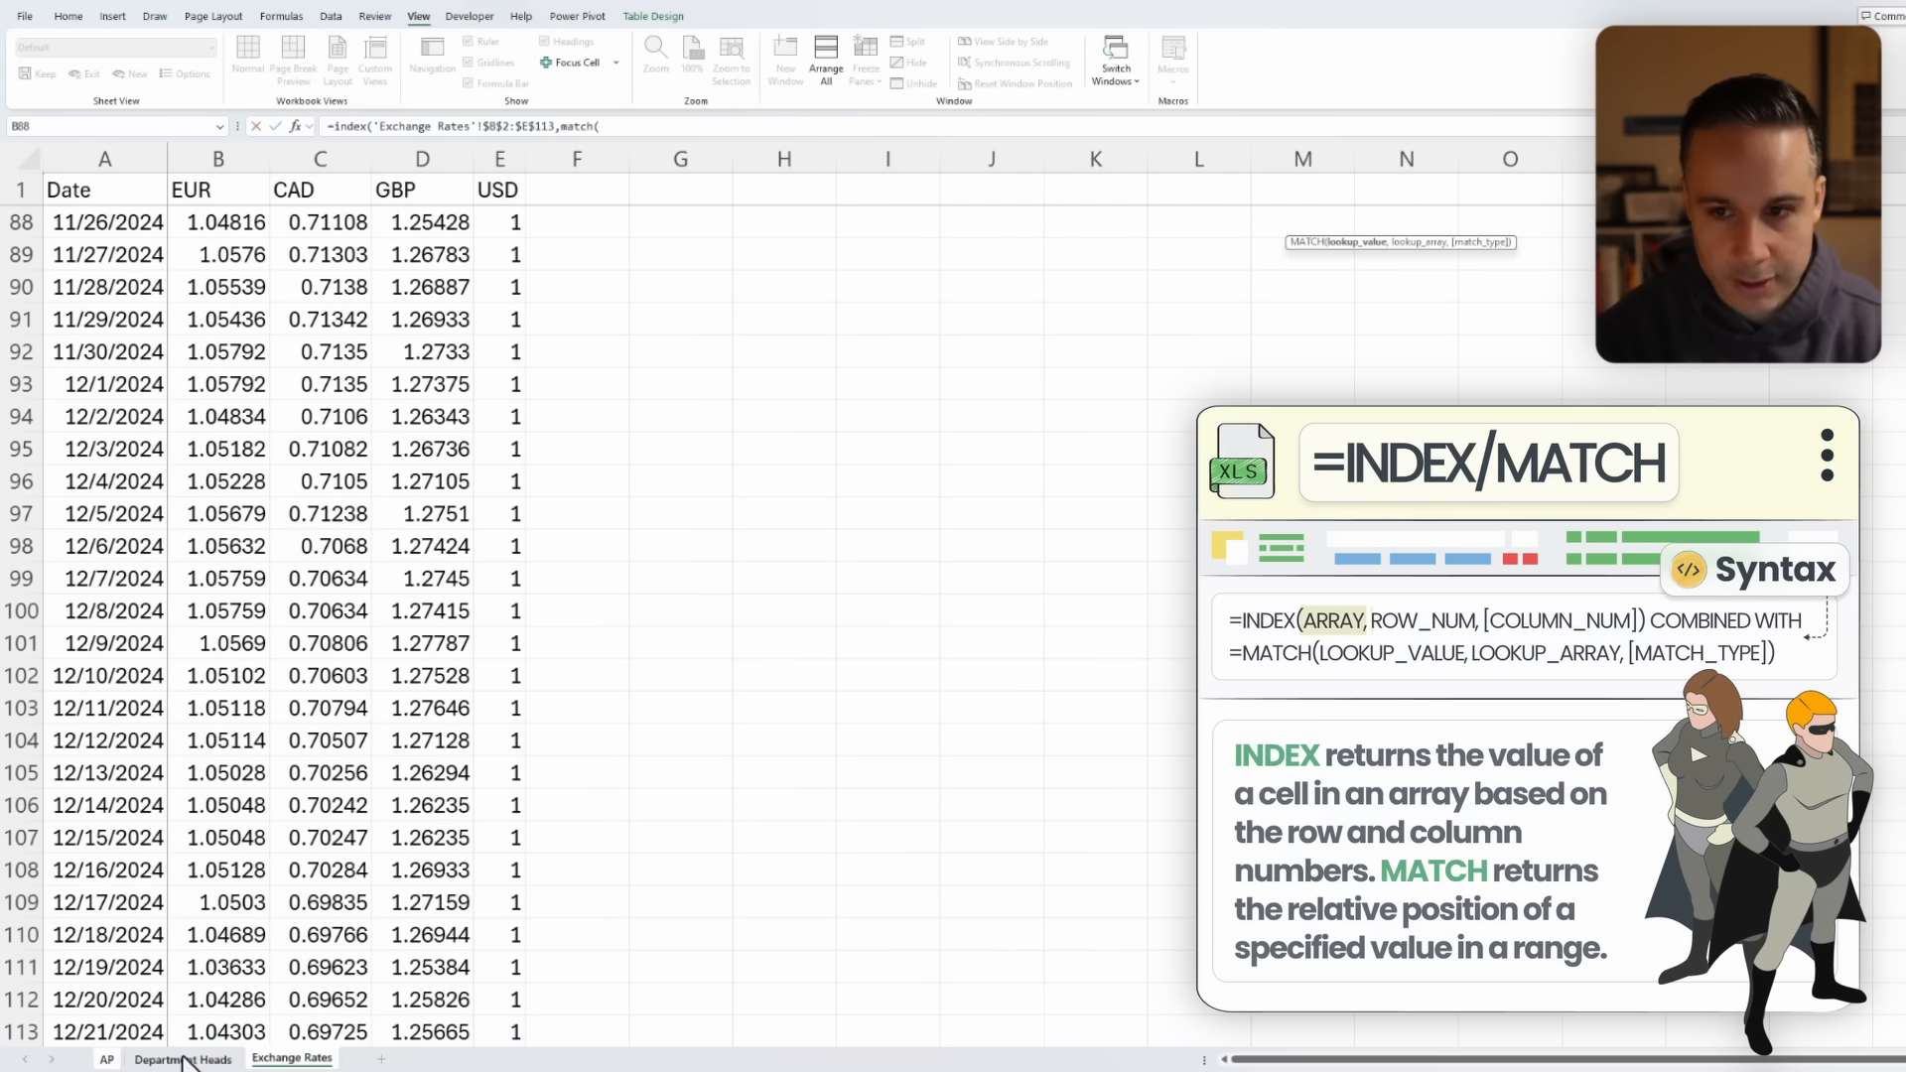
left_click(107, 1059)
left_click(291, 1058)
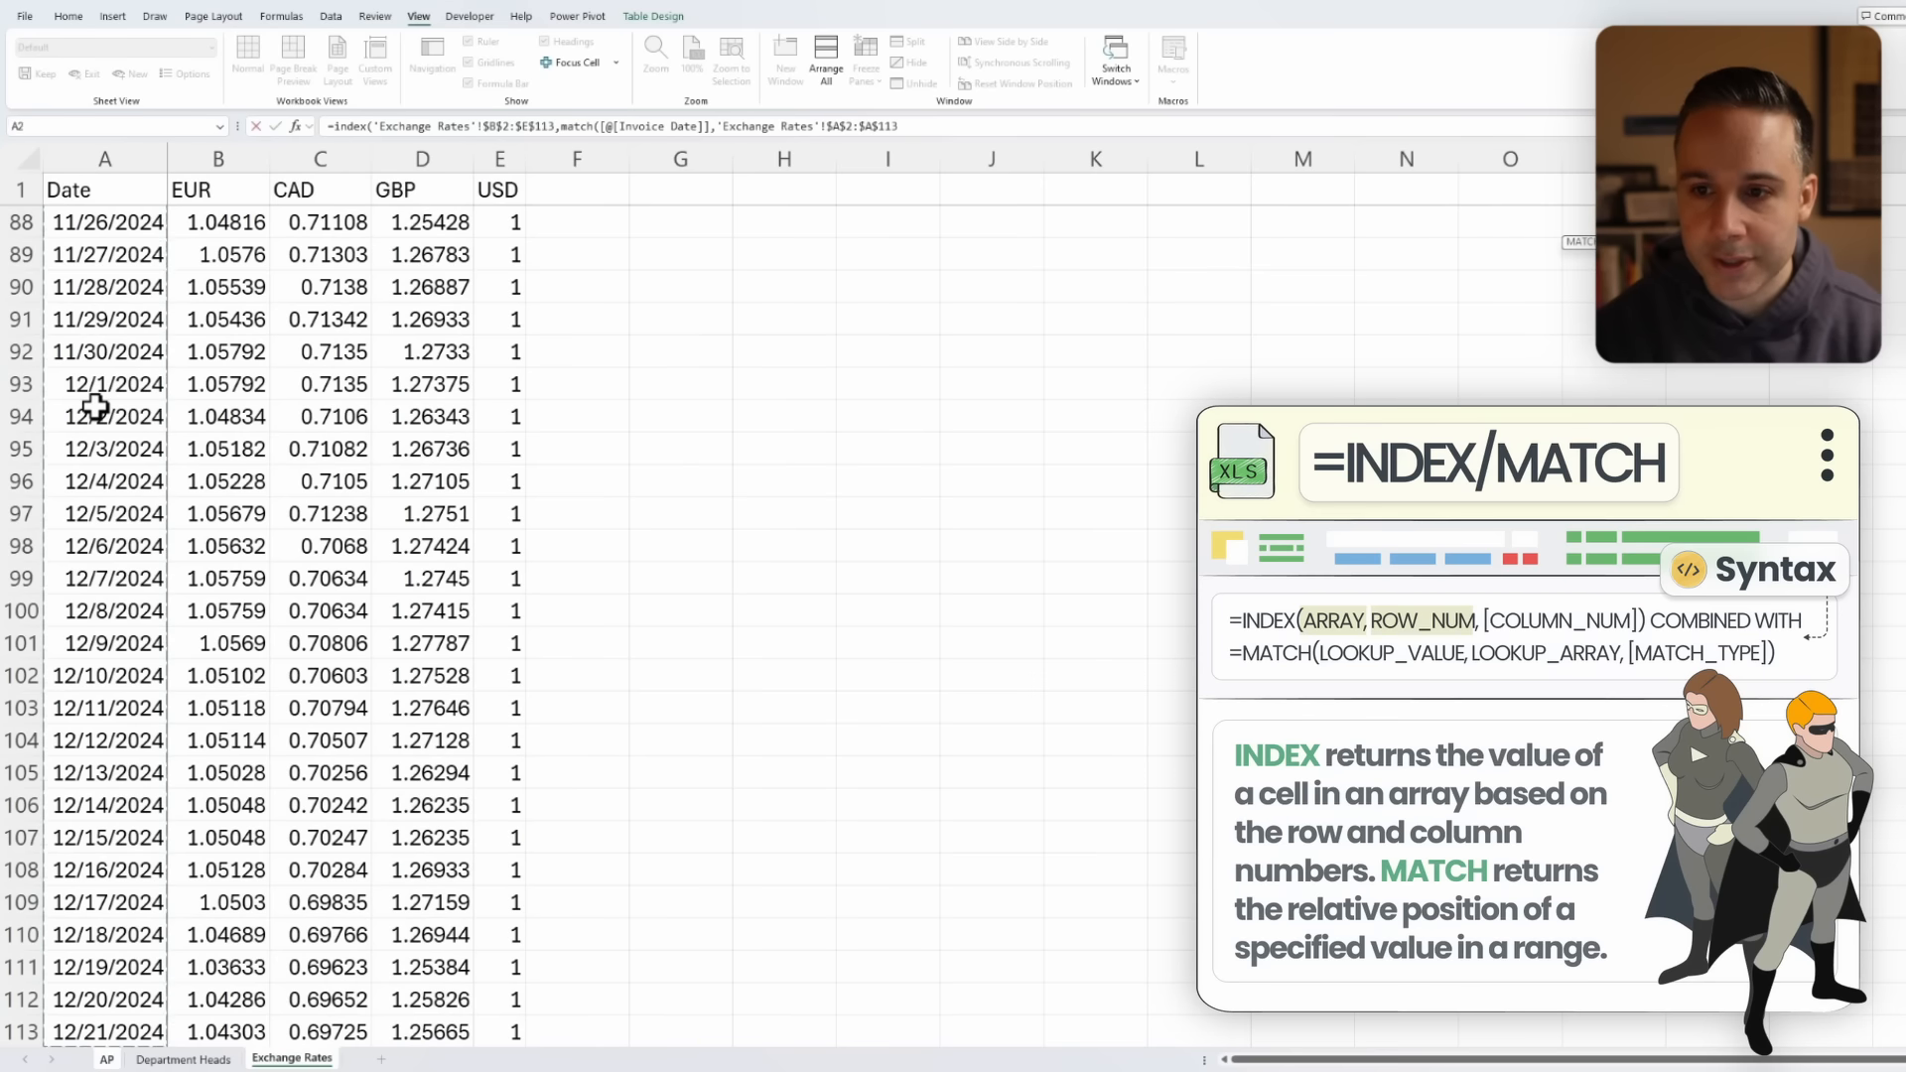
left_click(106, 1059)
left_click(673, 220)
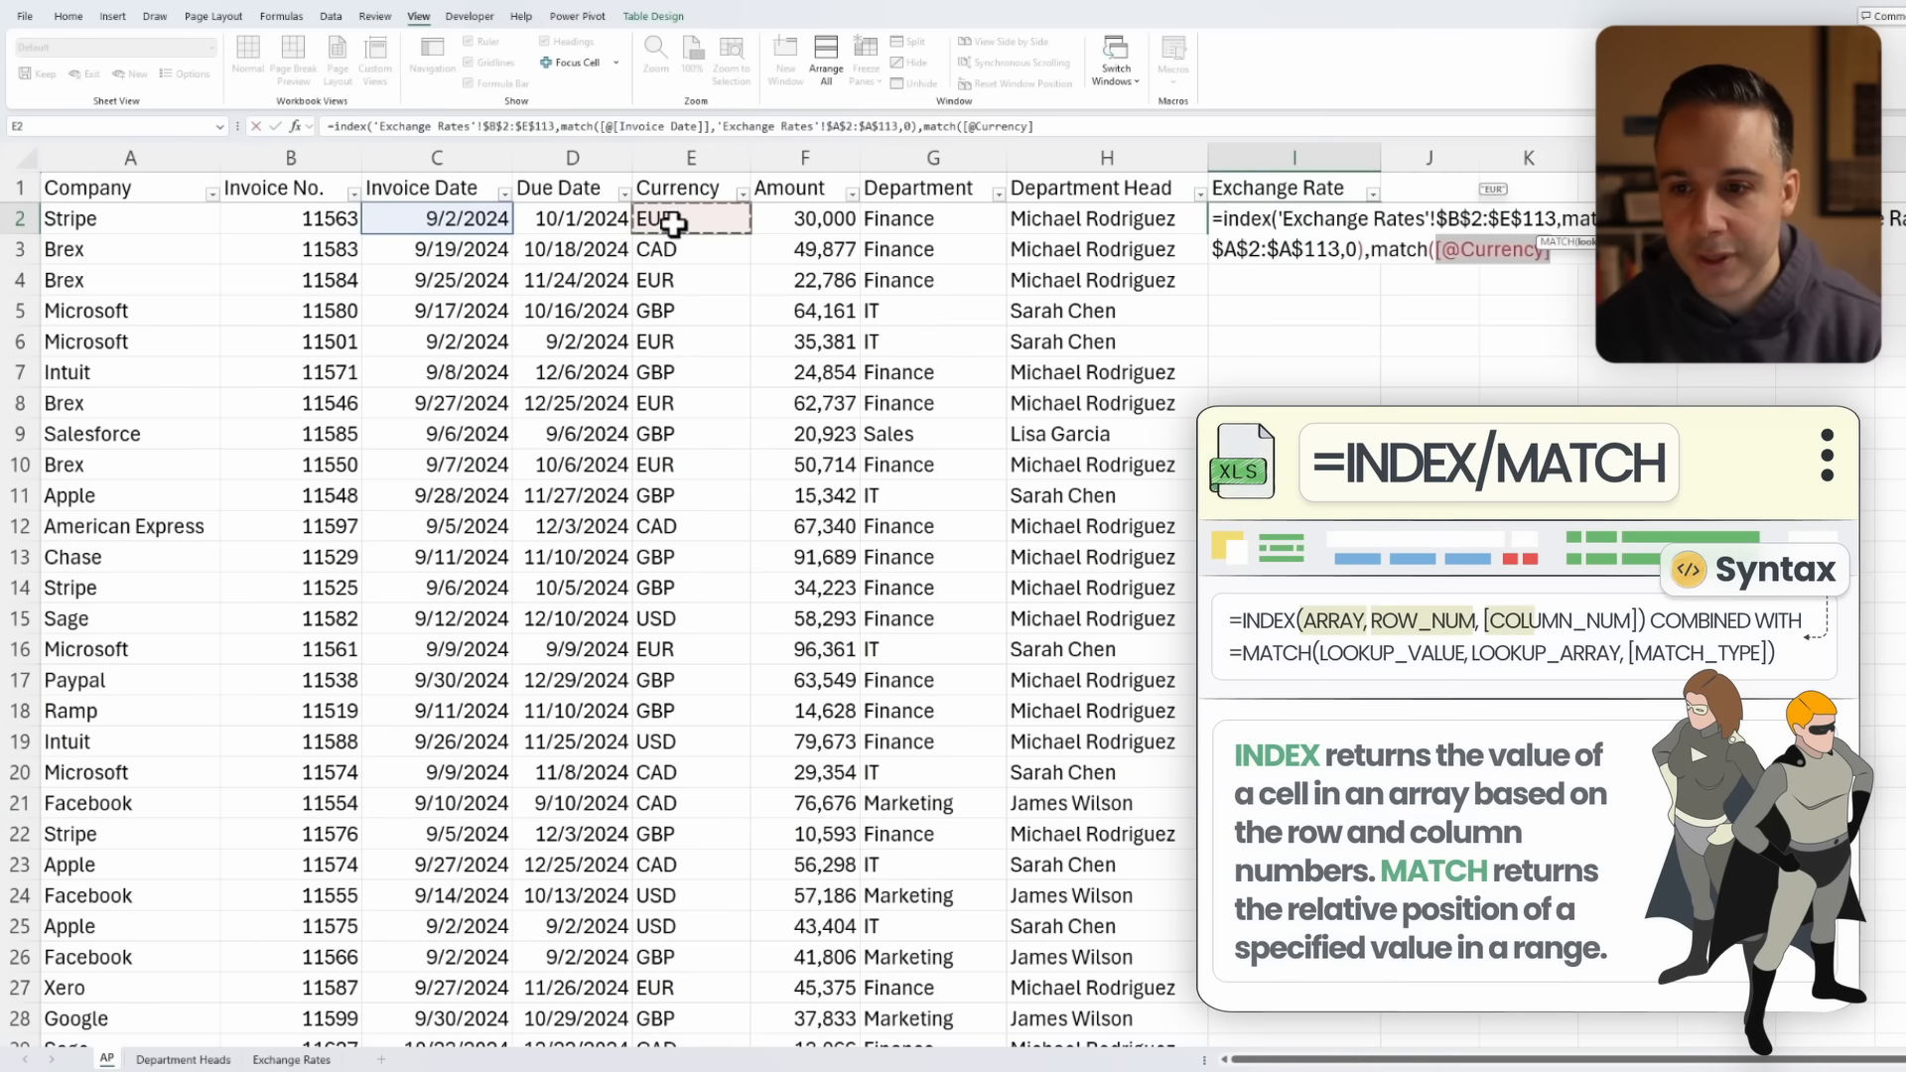
left_click(315, 1052)
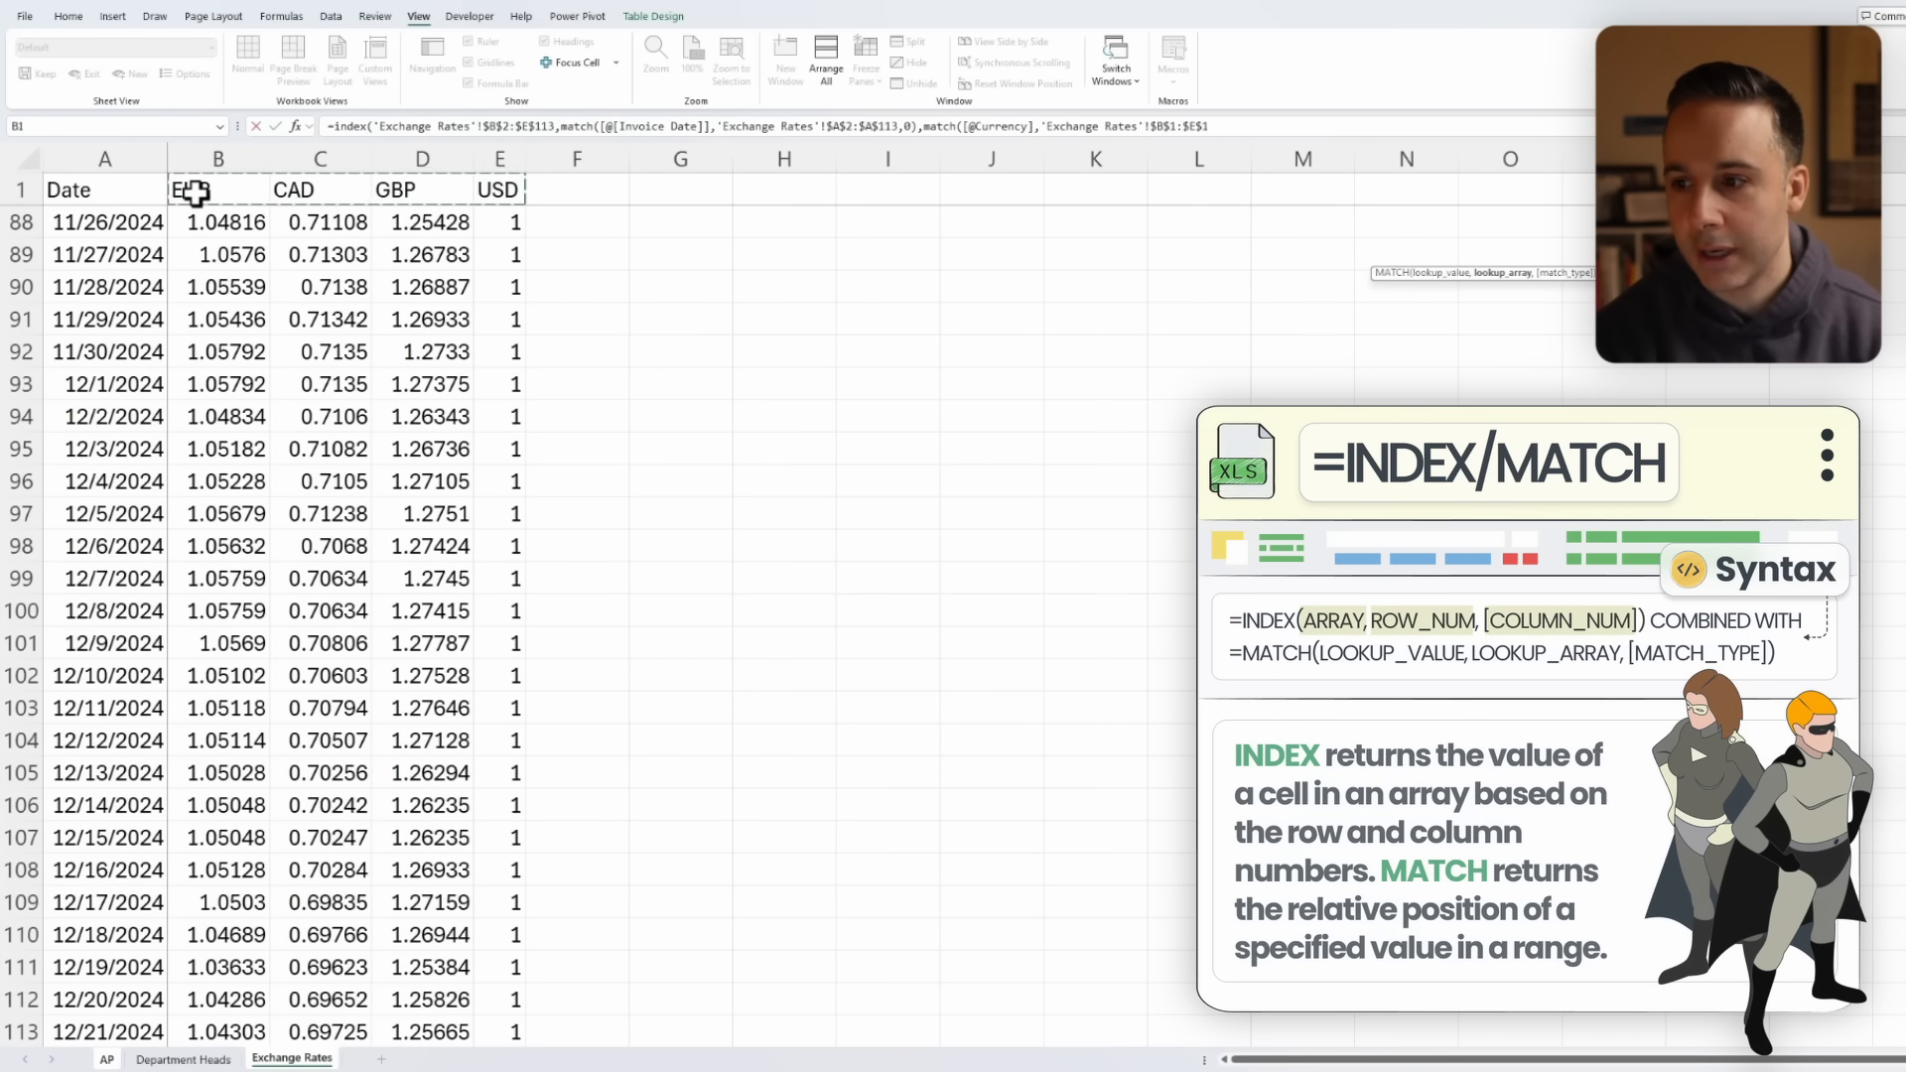
key("Return")
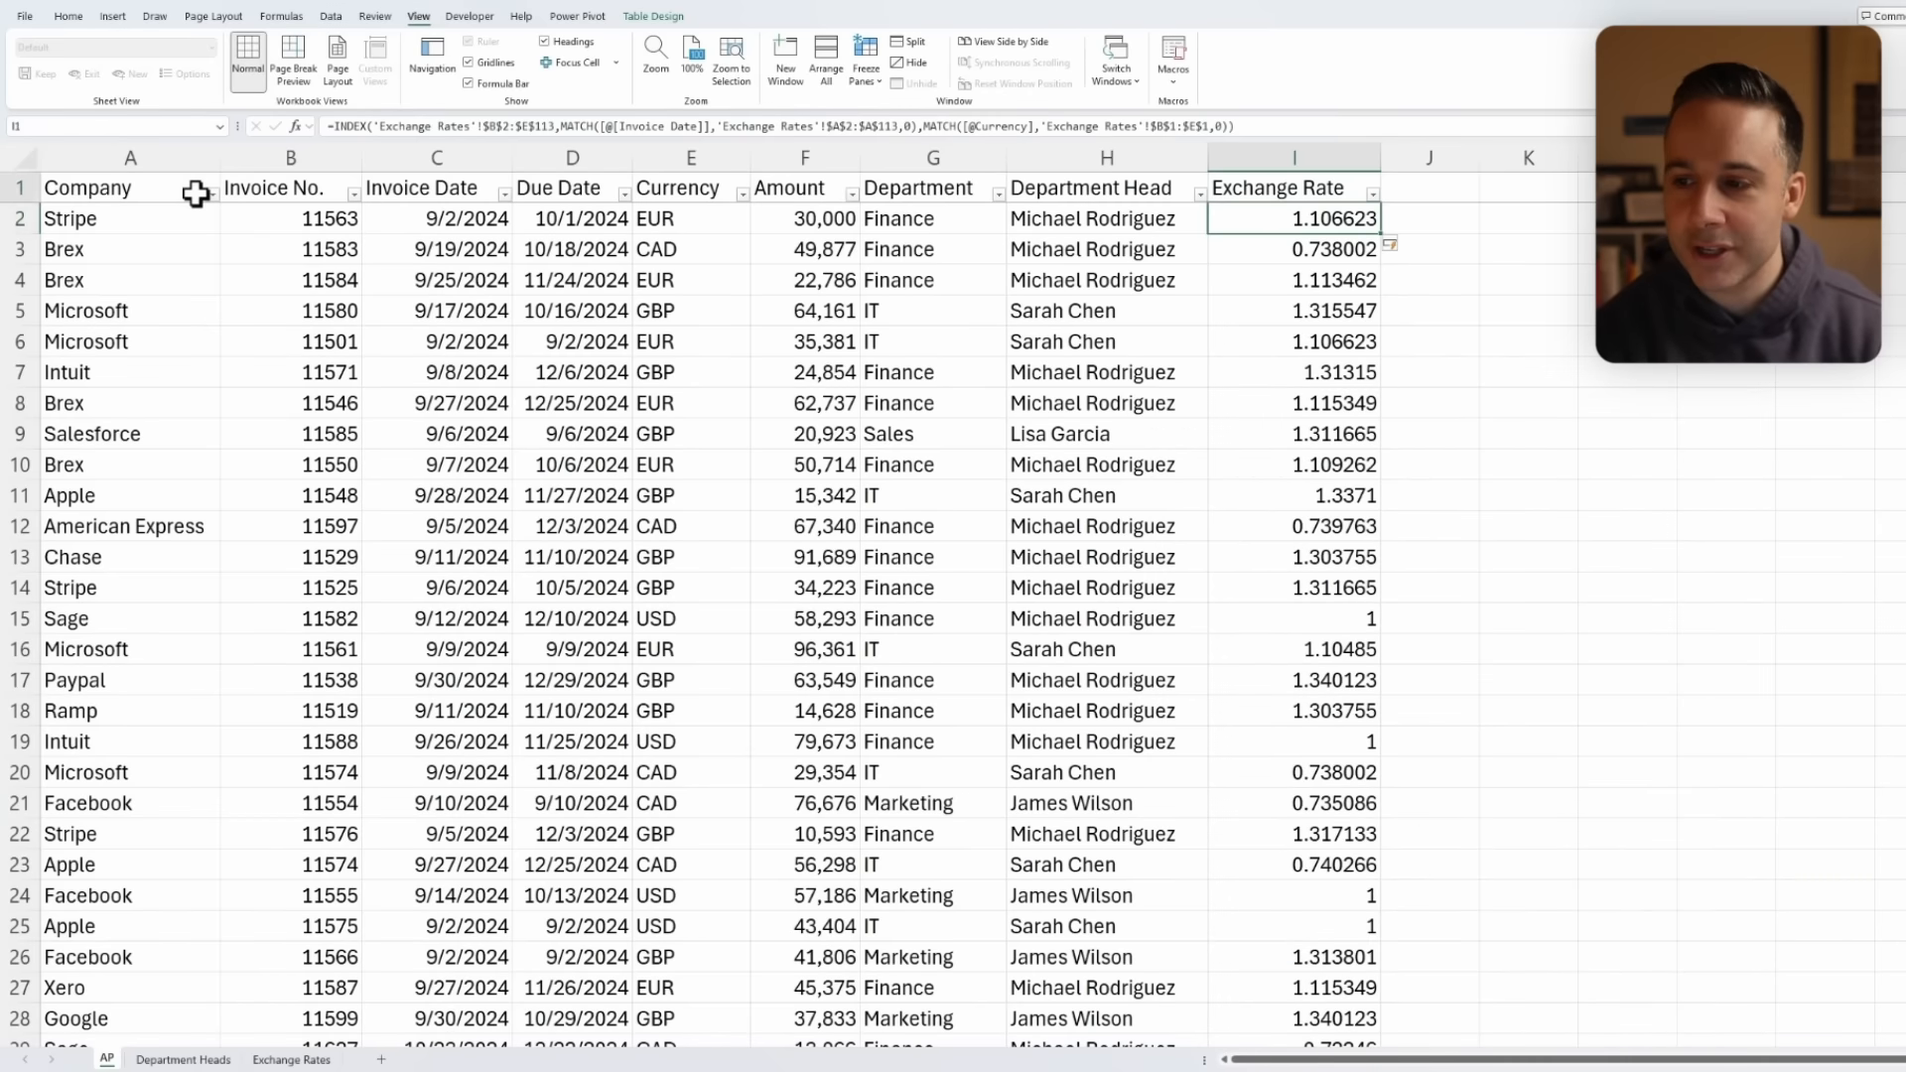
type("USD")
key("Return")
type("=[@[Exchange Rate]]*[@Amount")
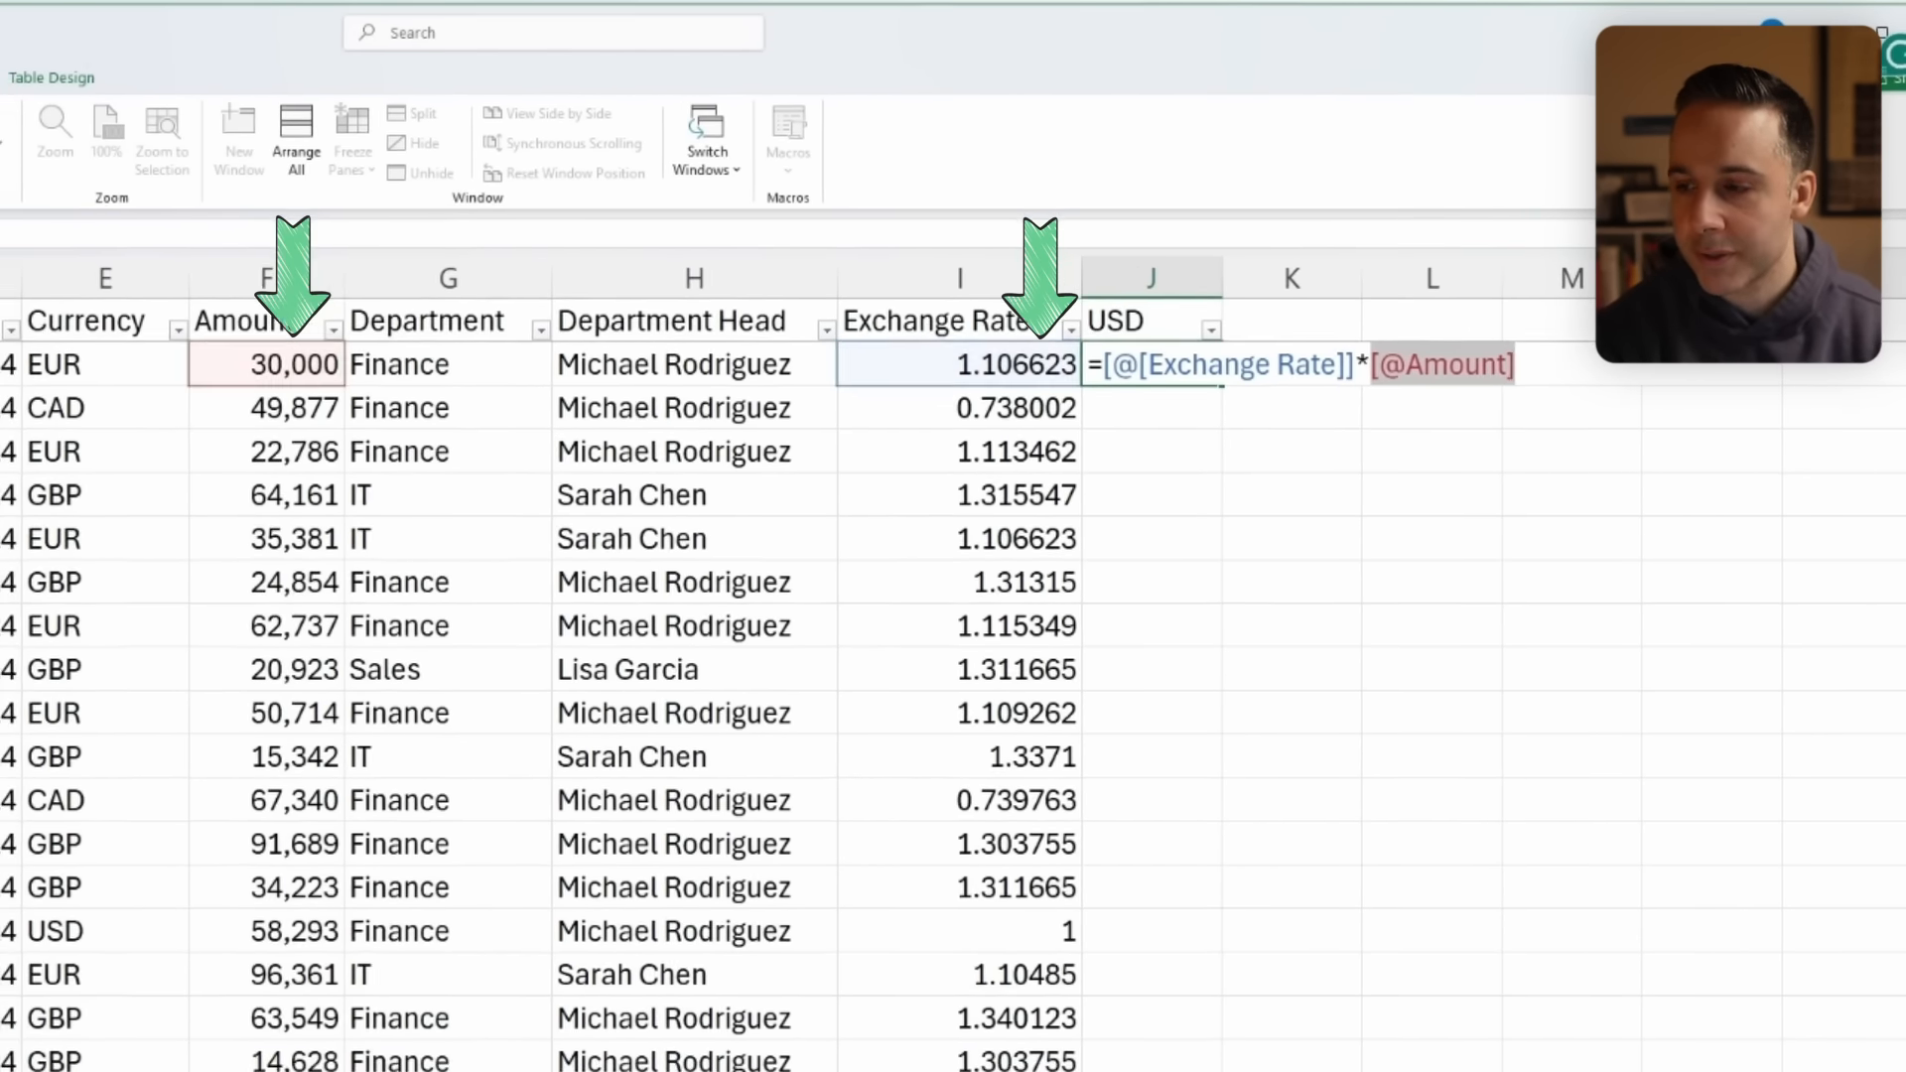
key("Return")
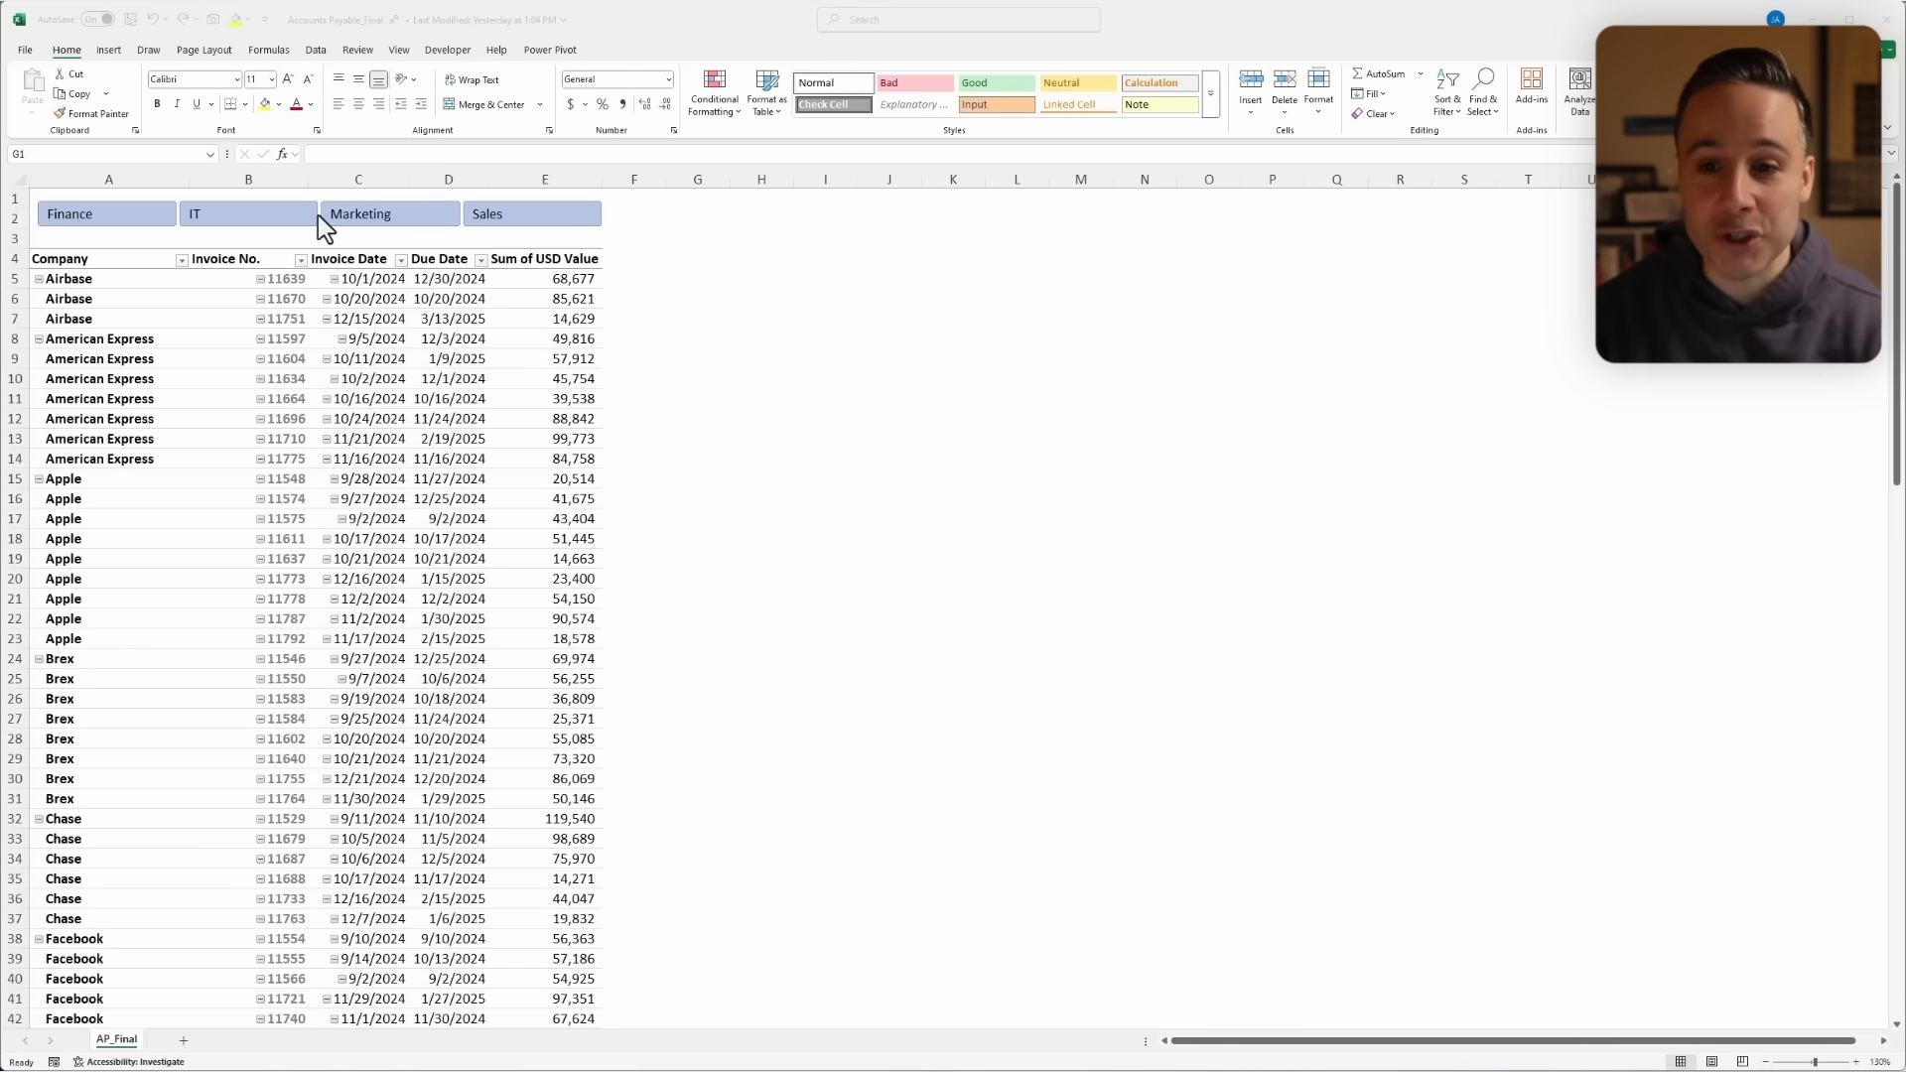
Filter the AP_Final pivot table by IT, Marketing and Sales in turn, and reselect all four departments from Finance to Sales.
left_click(95, 214)
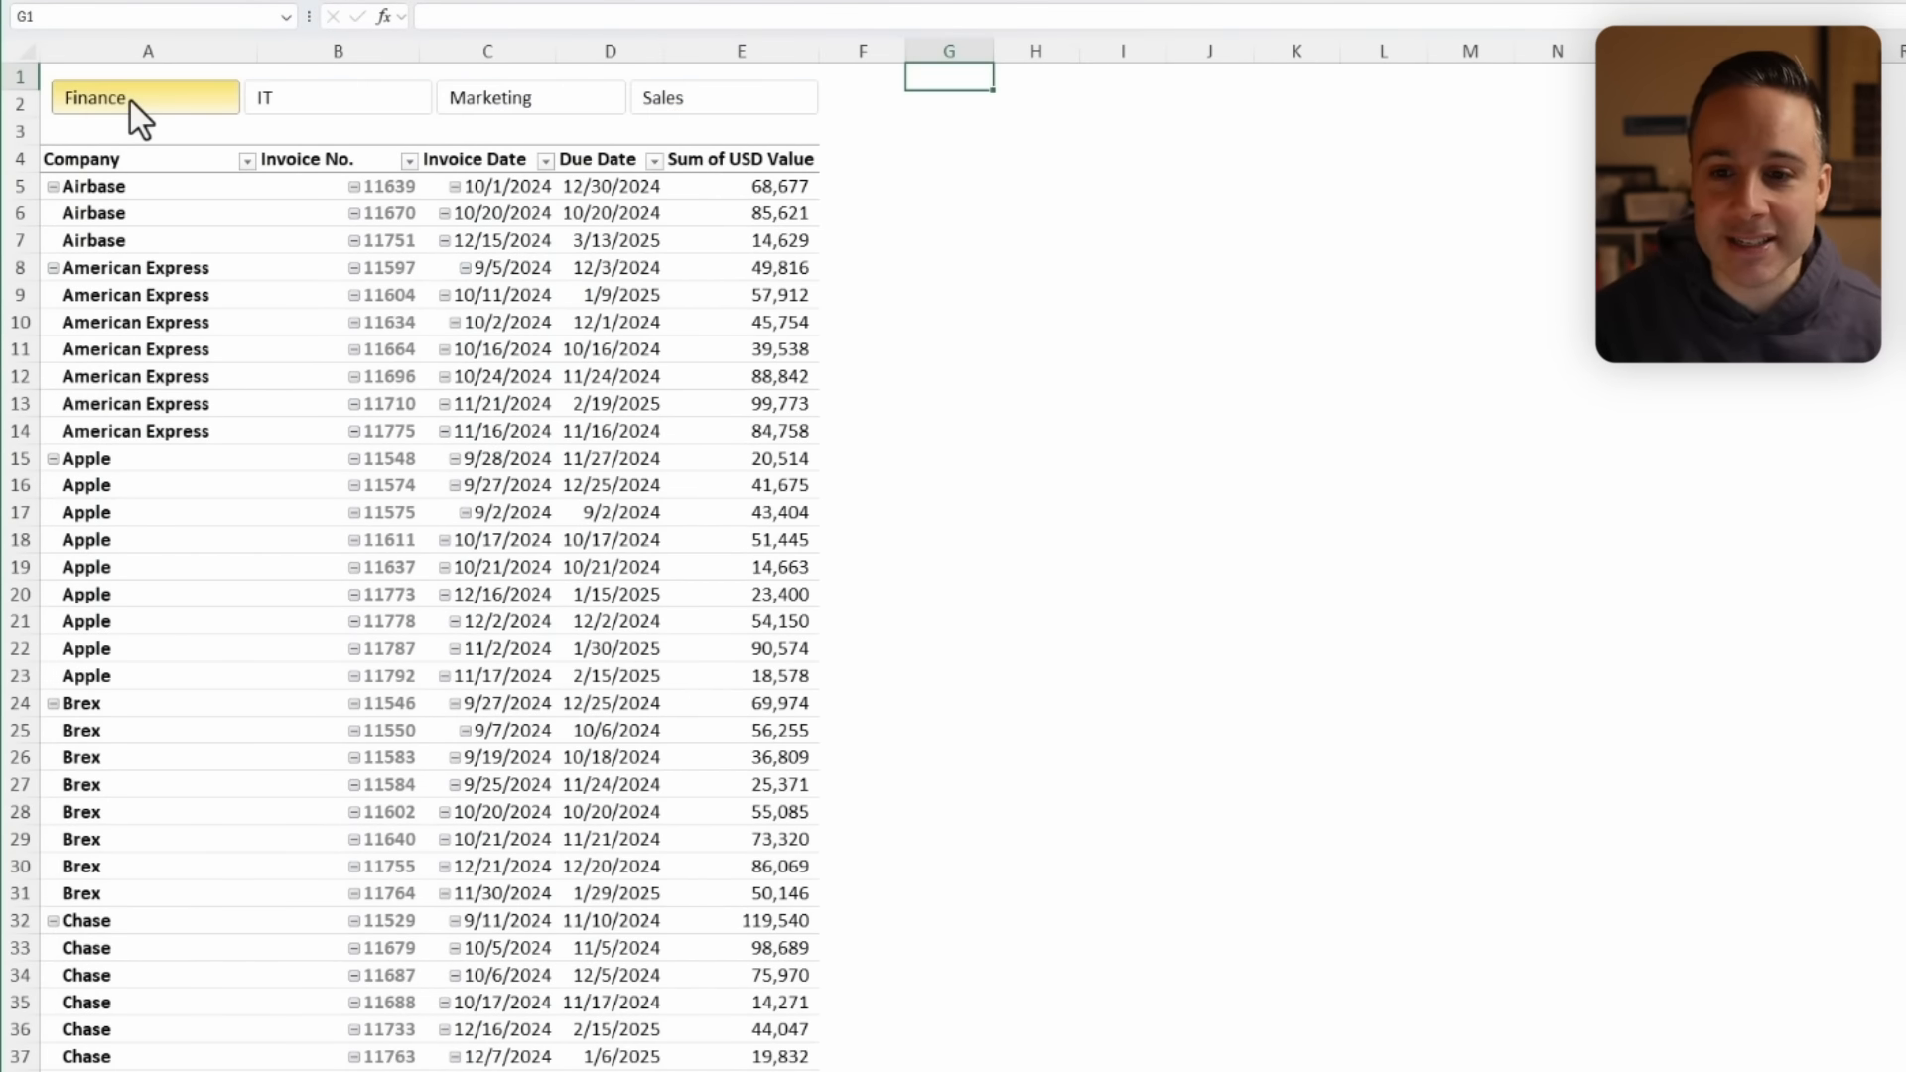
left_click(262, 99)
left_click(564, 105)
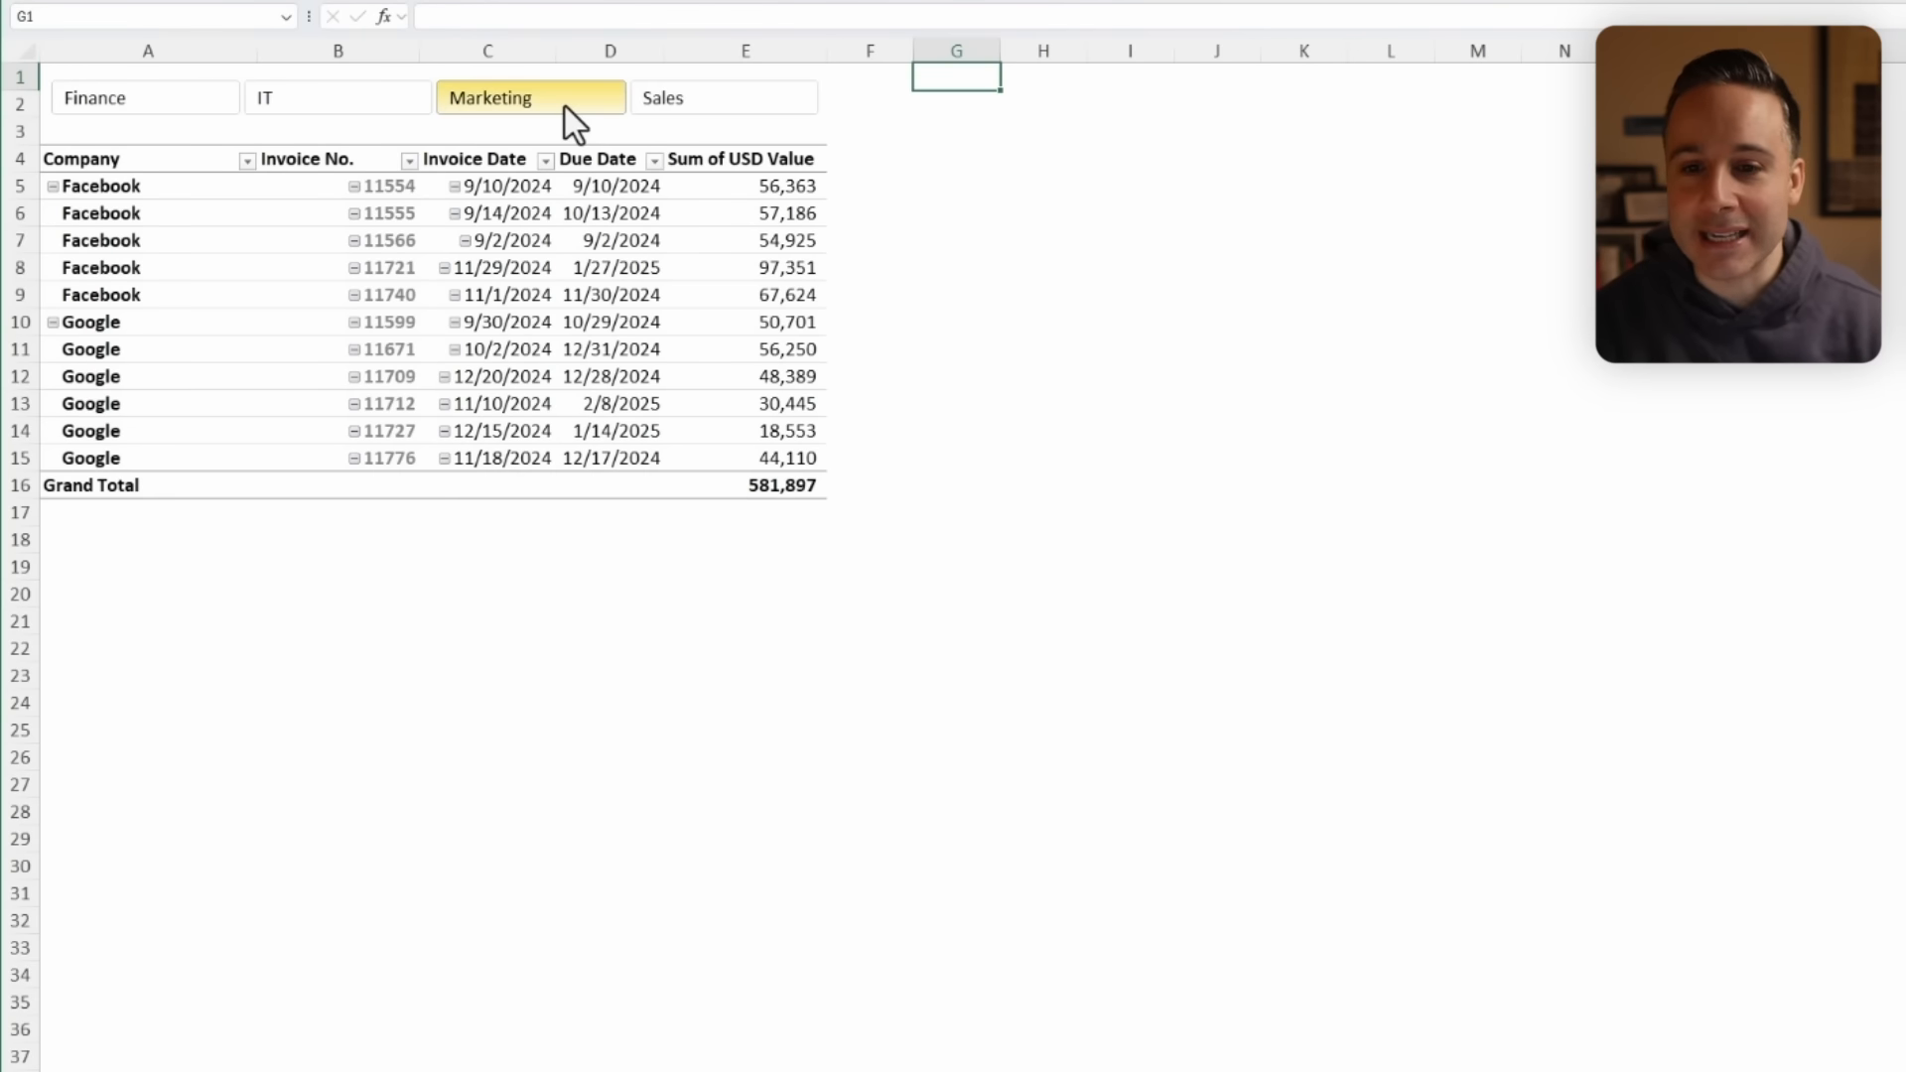
left_click(753, 104)
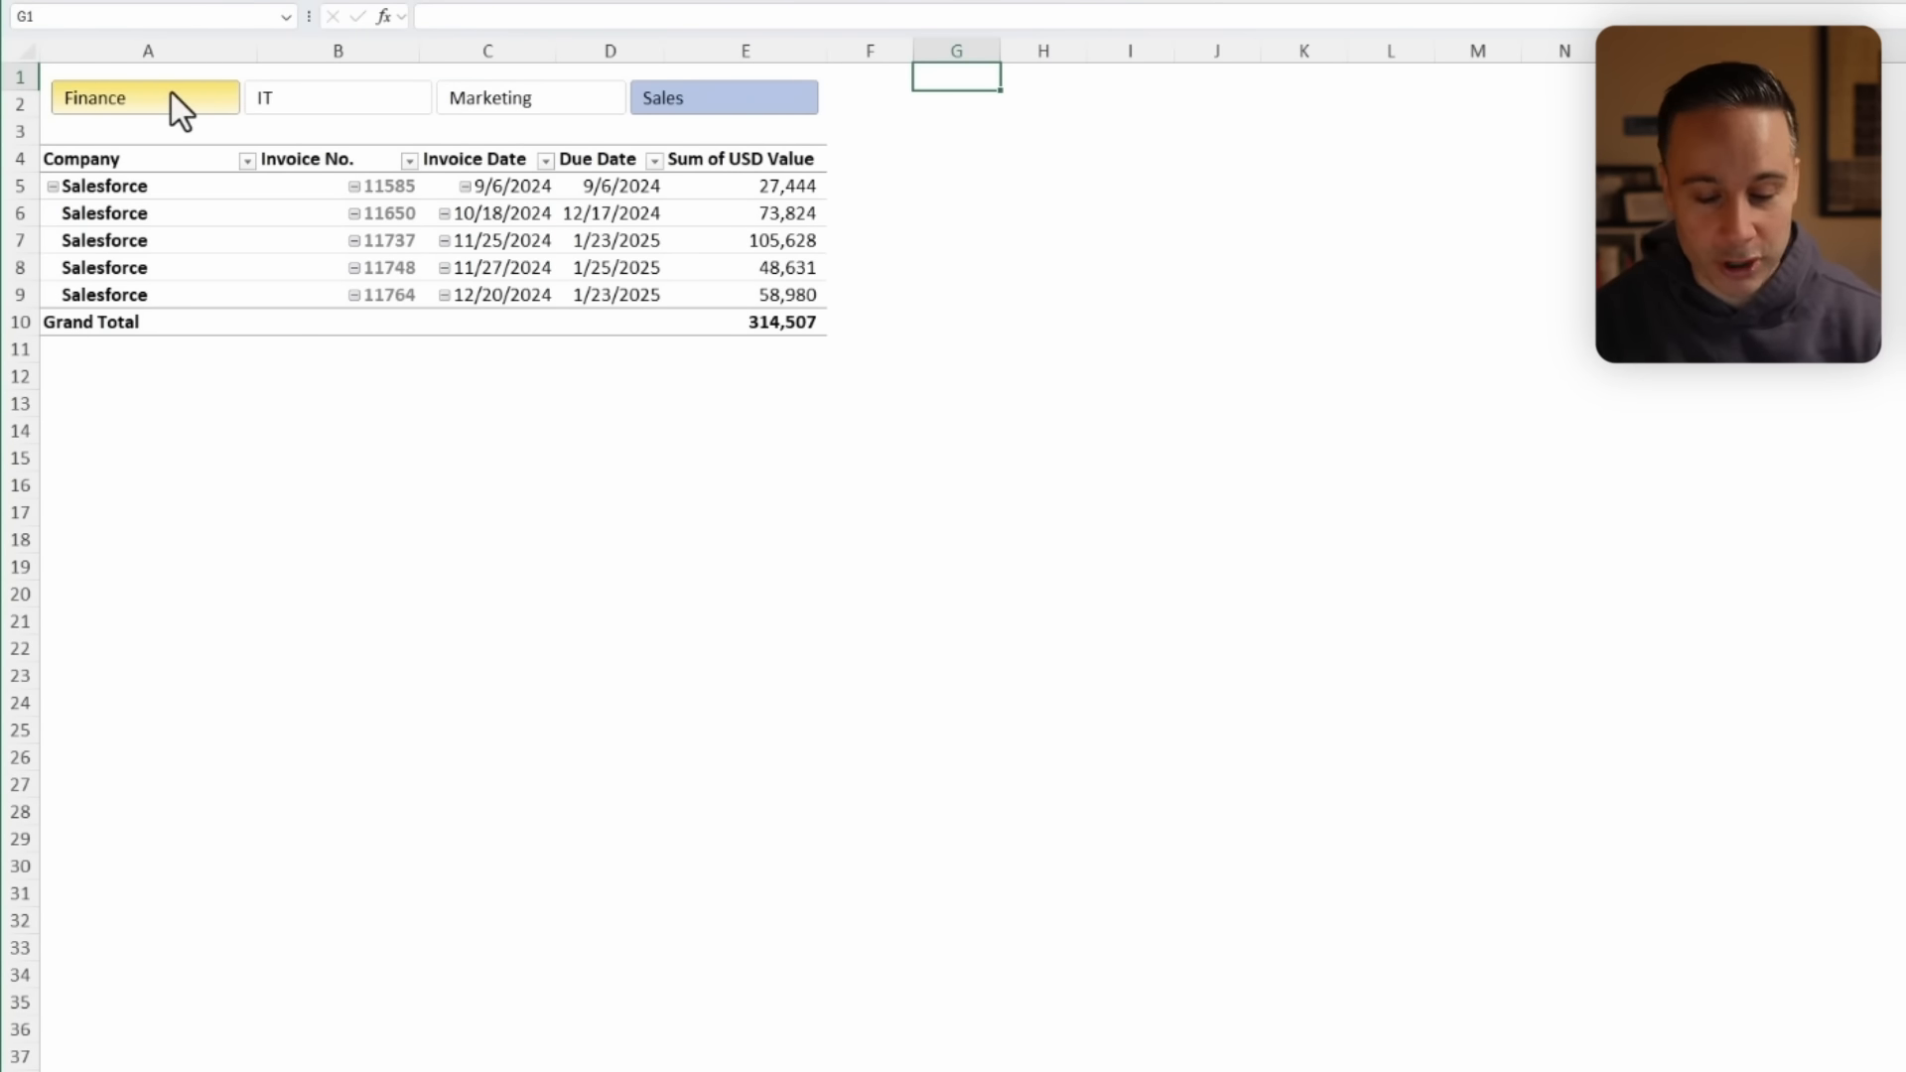
left_click(171, 93, "shift")
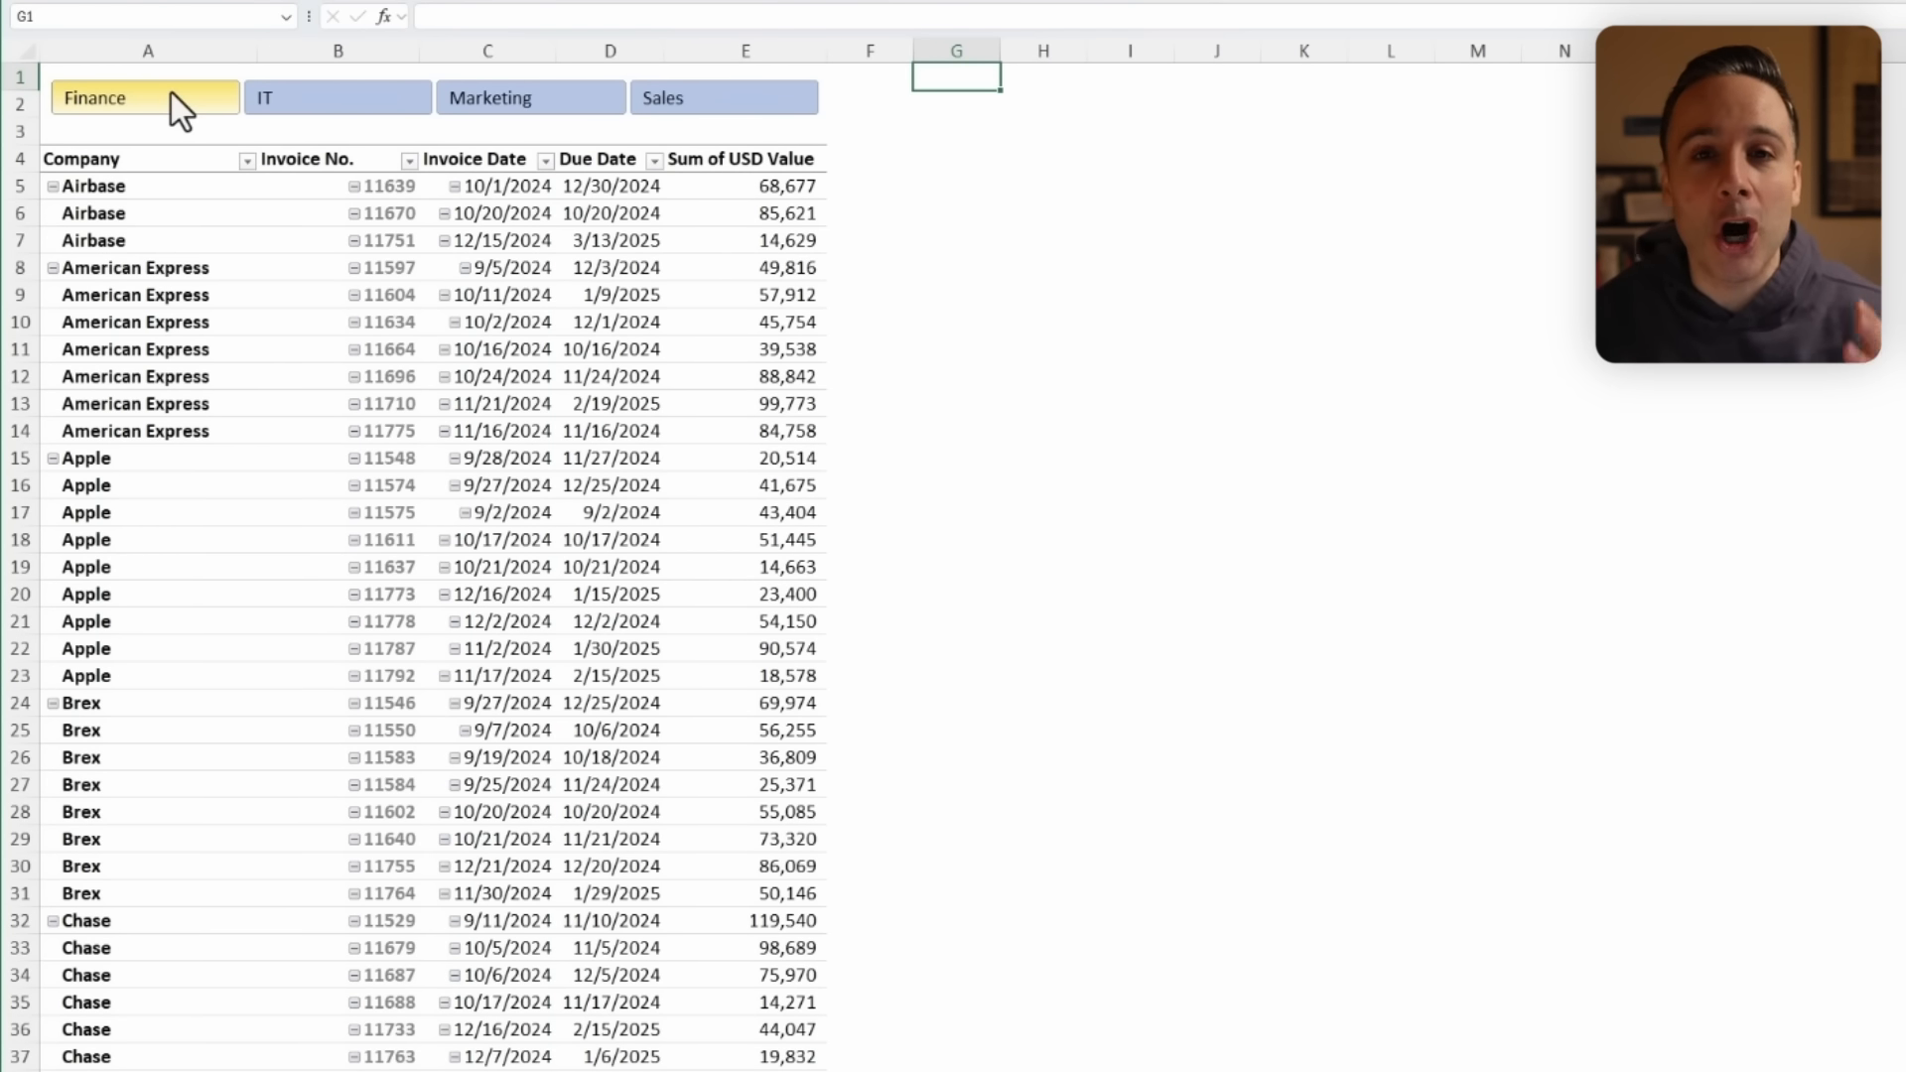
Open the Power Query Editor and look over its transform, column-adding and view commands.
left_click(255, 469)
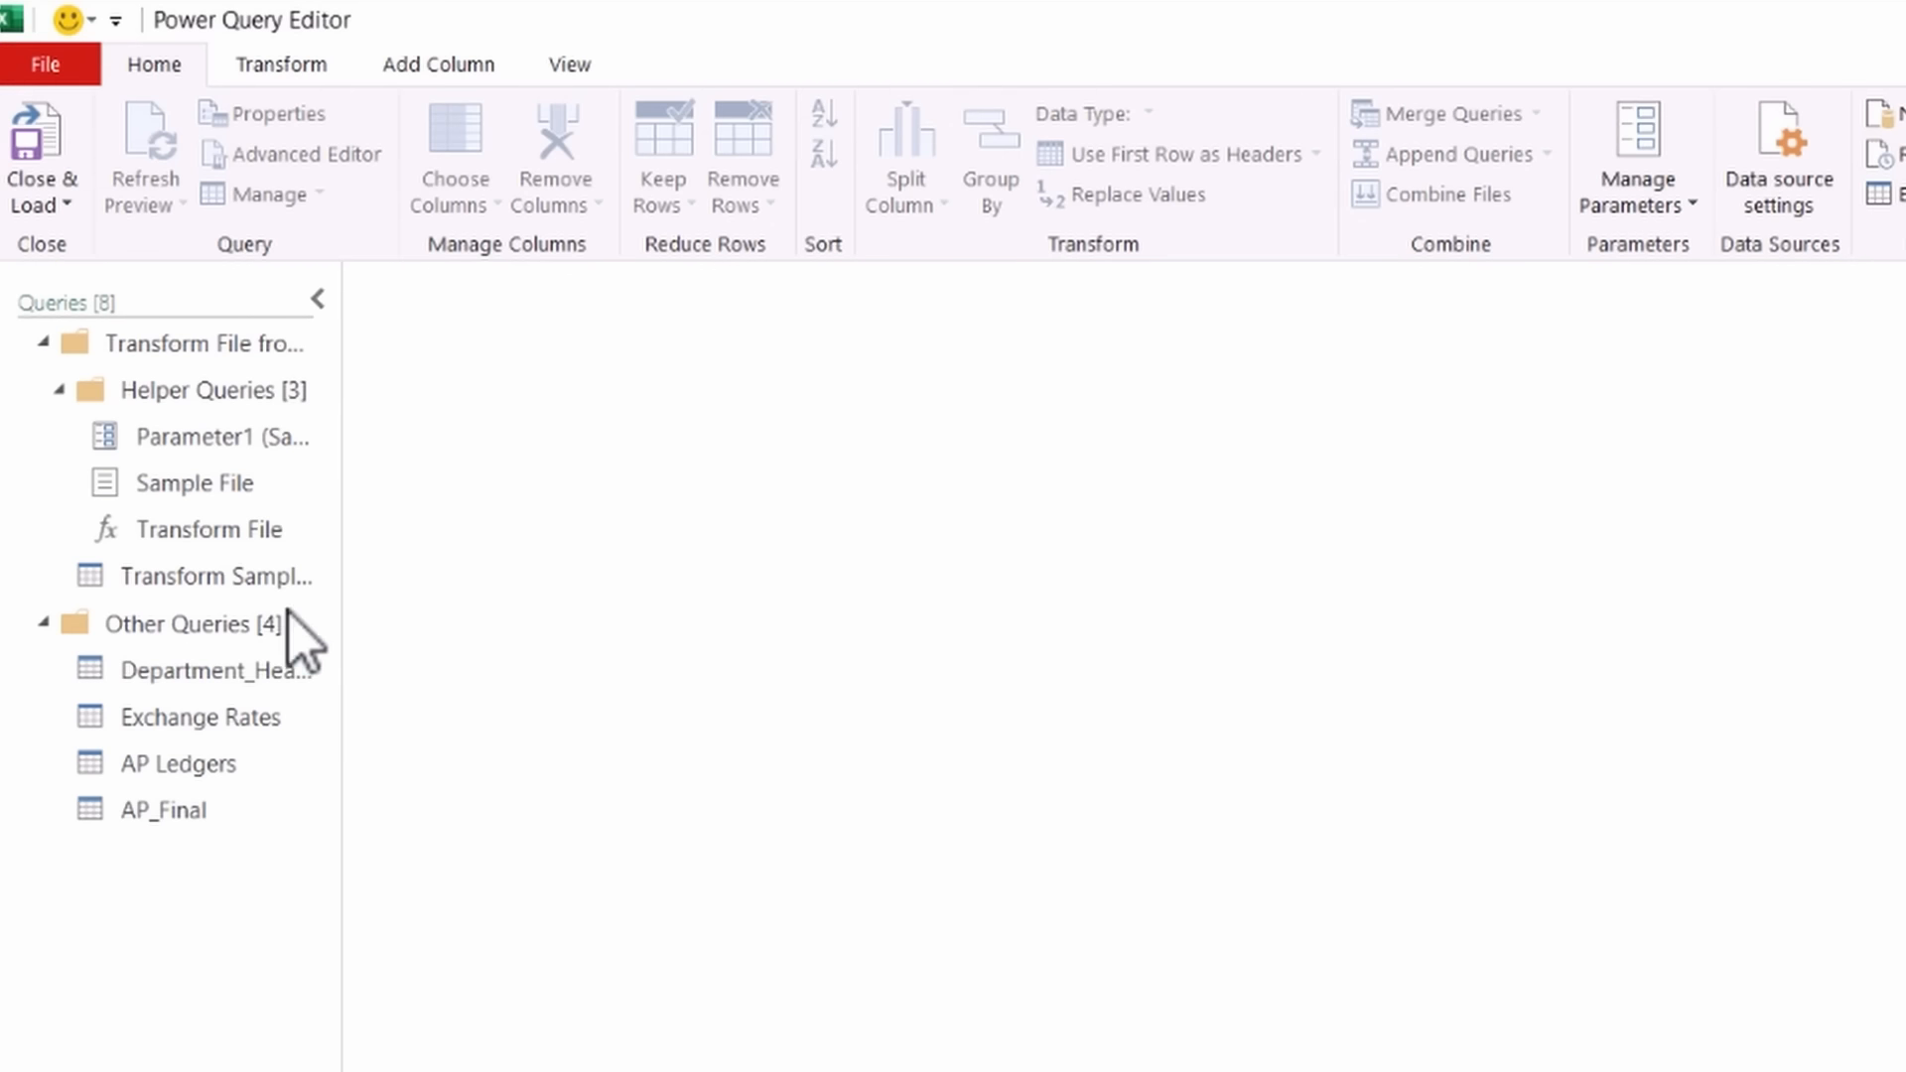
left_click(316, 70)
left_click(508, 74)
left_click(569, 64)
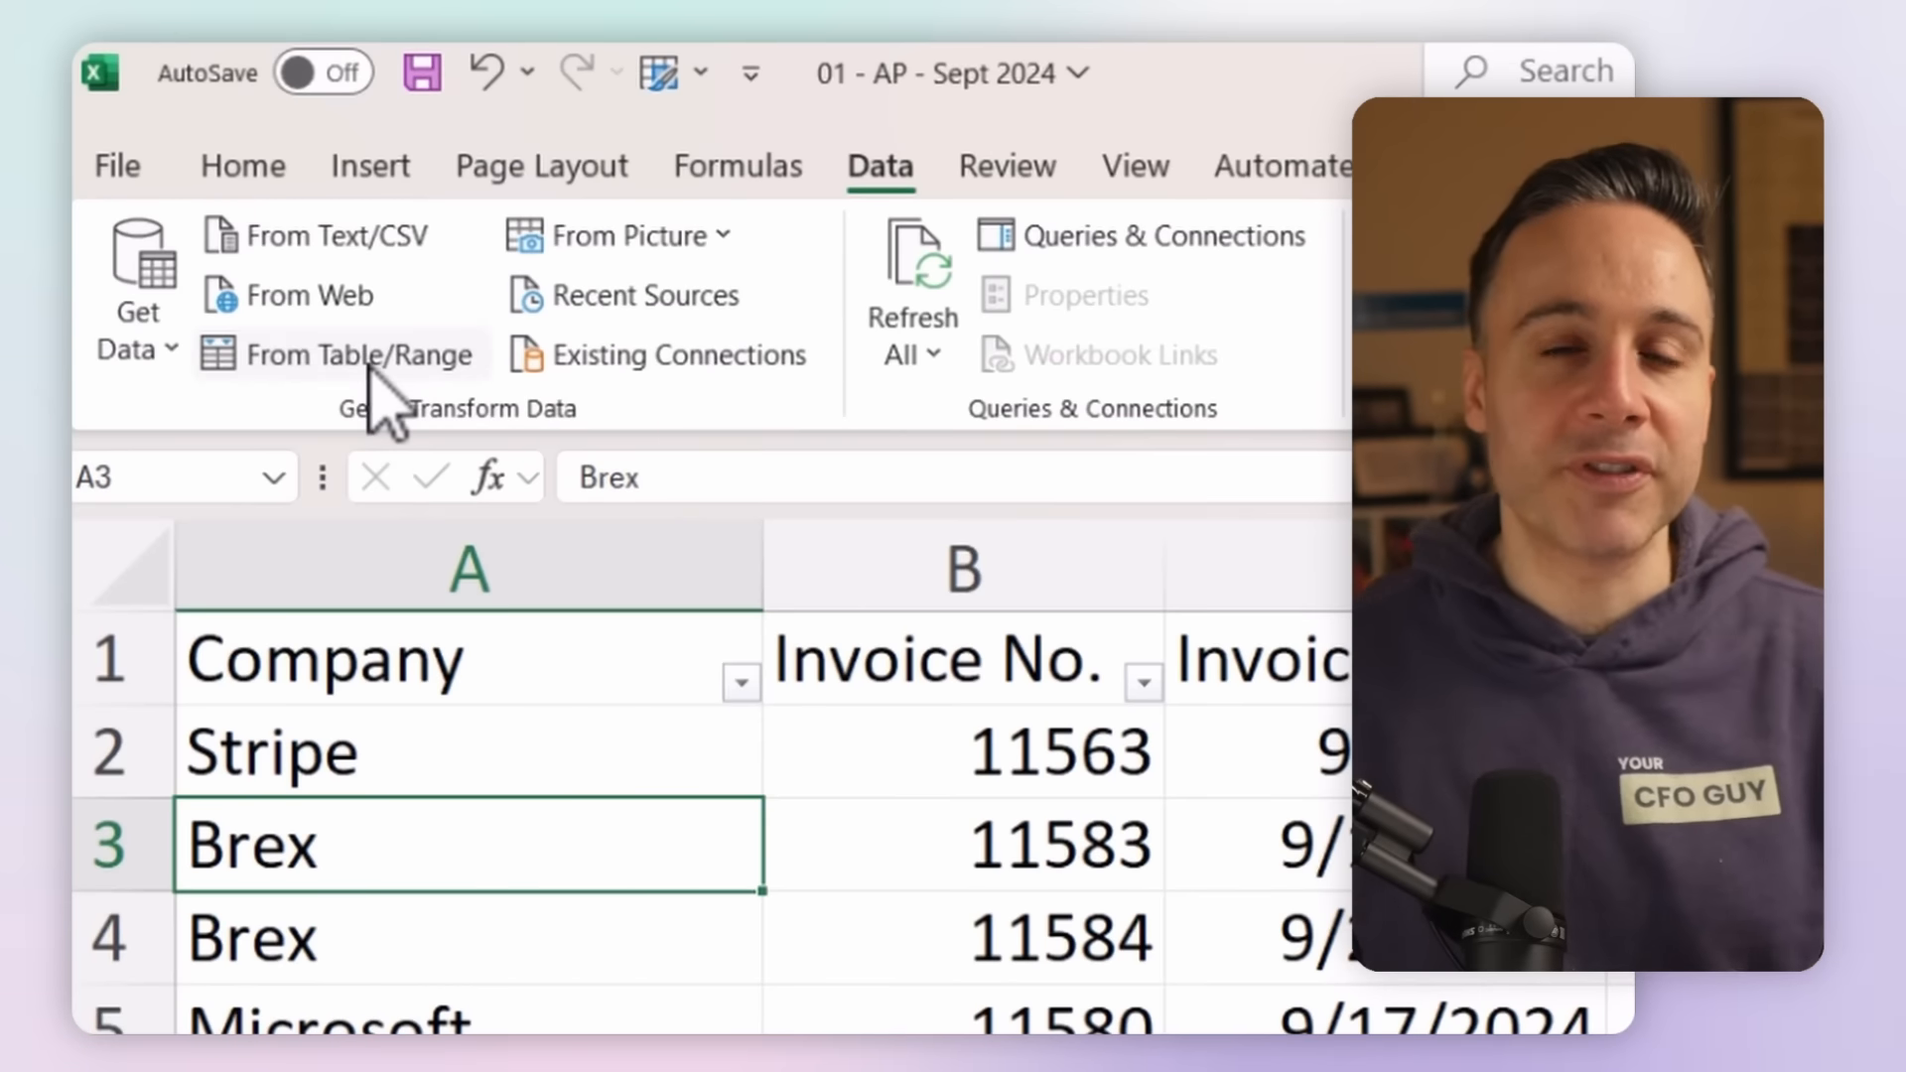
Get data from a folder, choosing the AP Ledgers folder in Working files as the source.
left_click(374, 391)
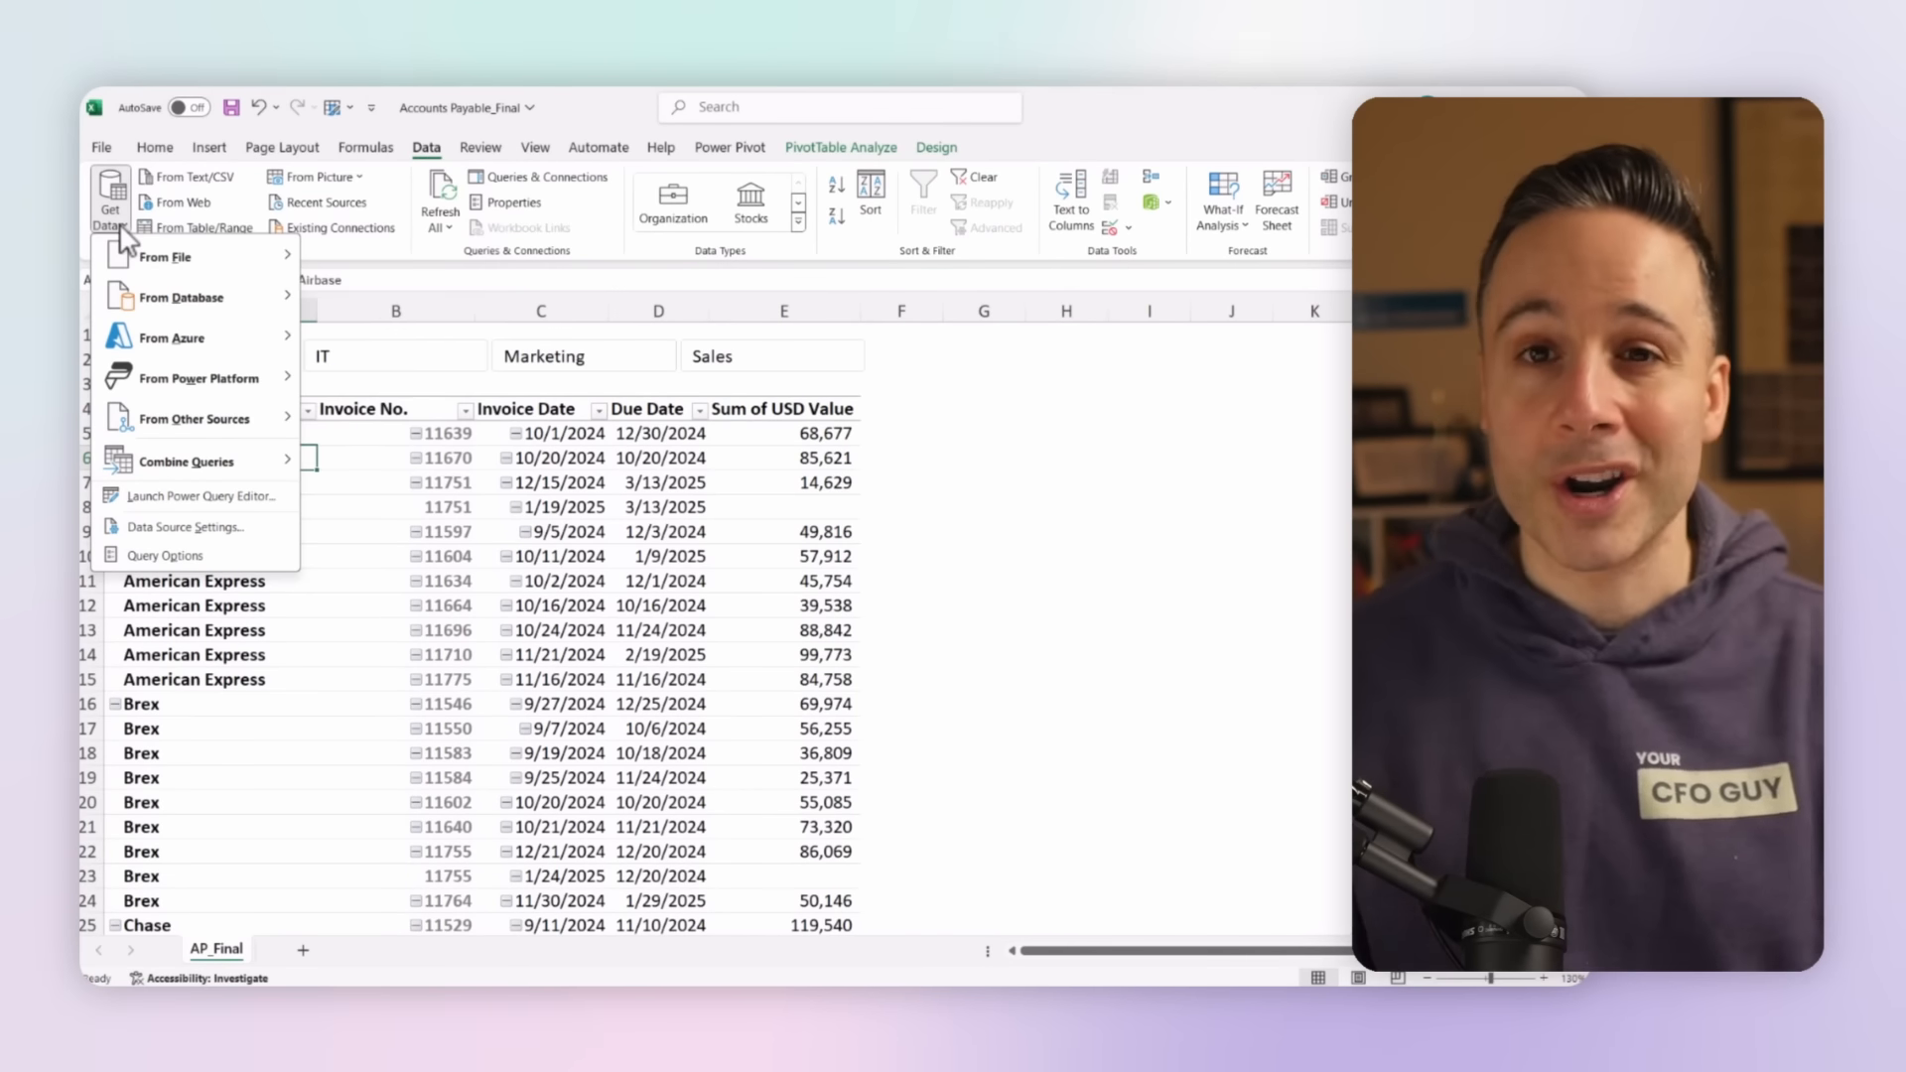
mouse_move(188, 260)
left_click(382, 290)
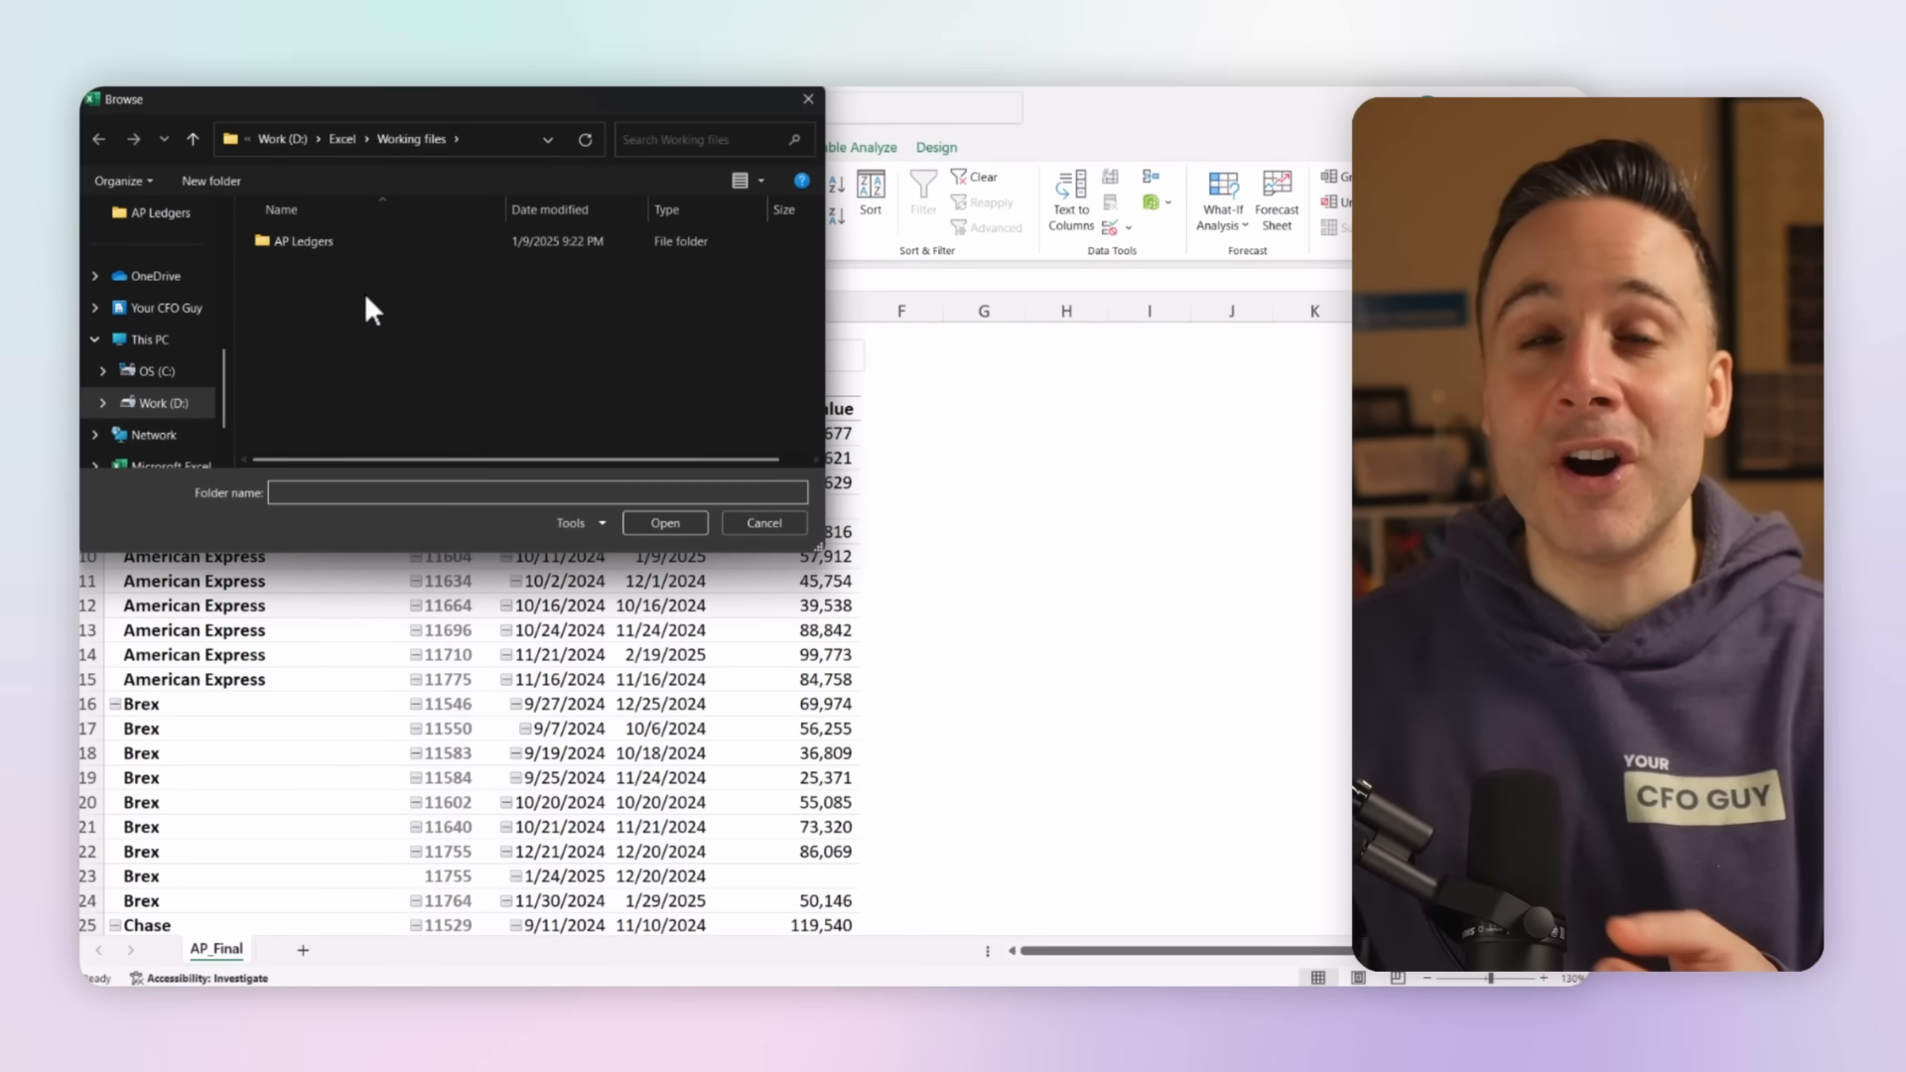
left_click(354, 255)
left_click(673, 521)
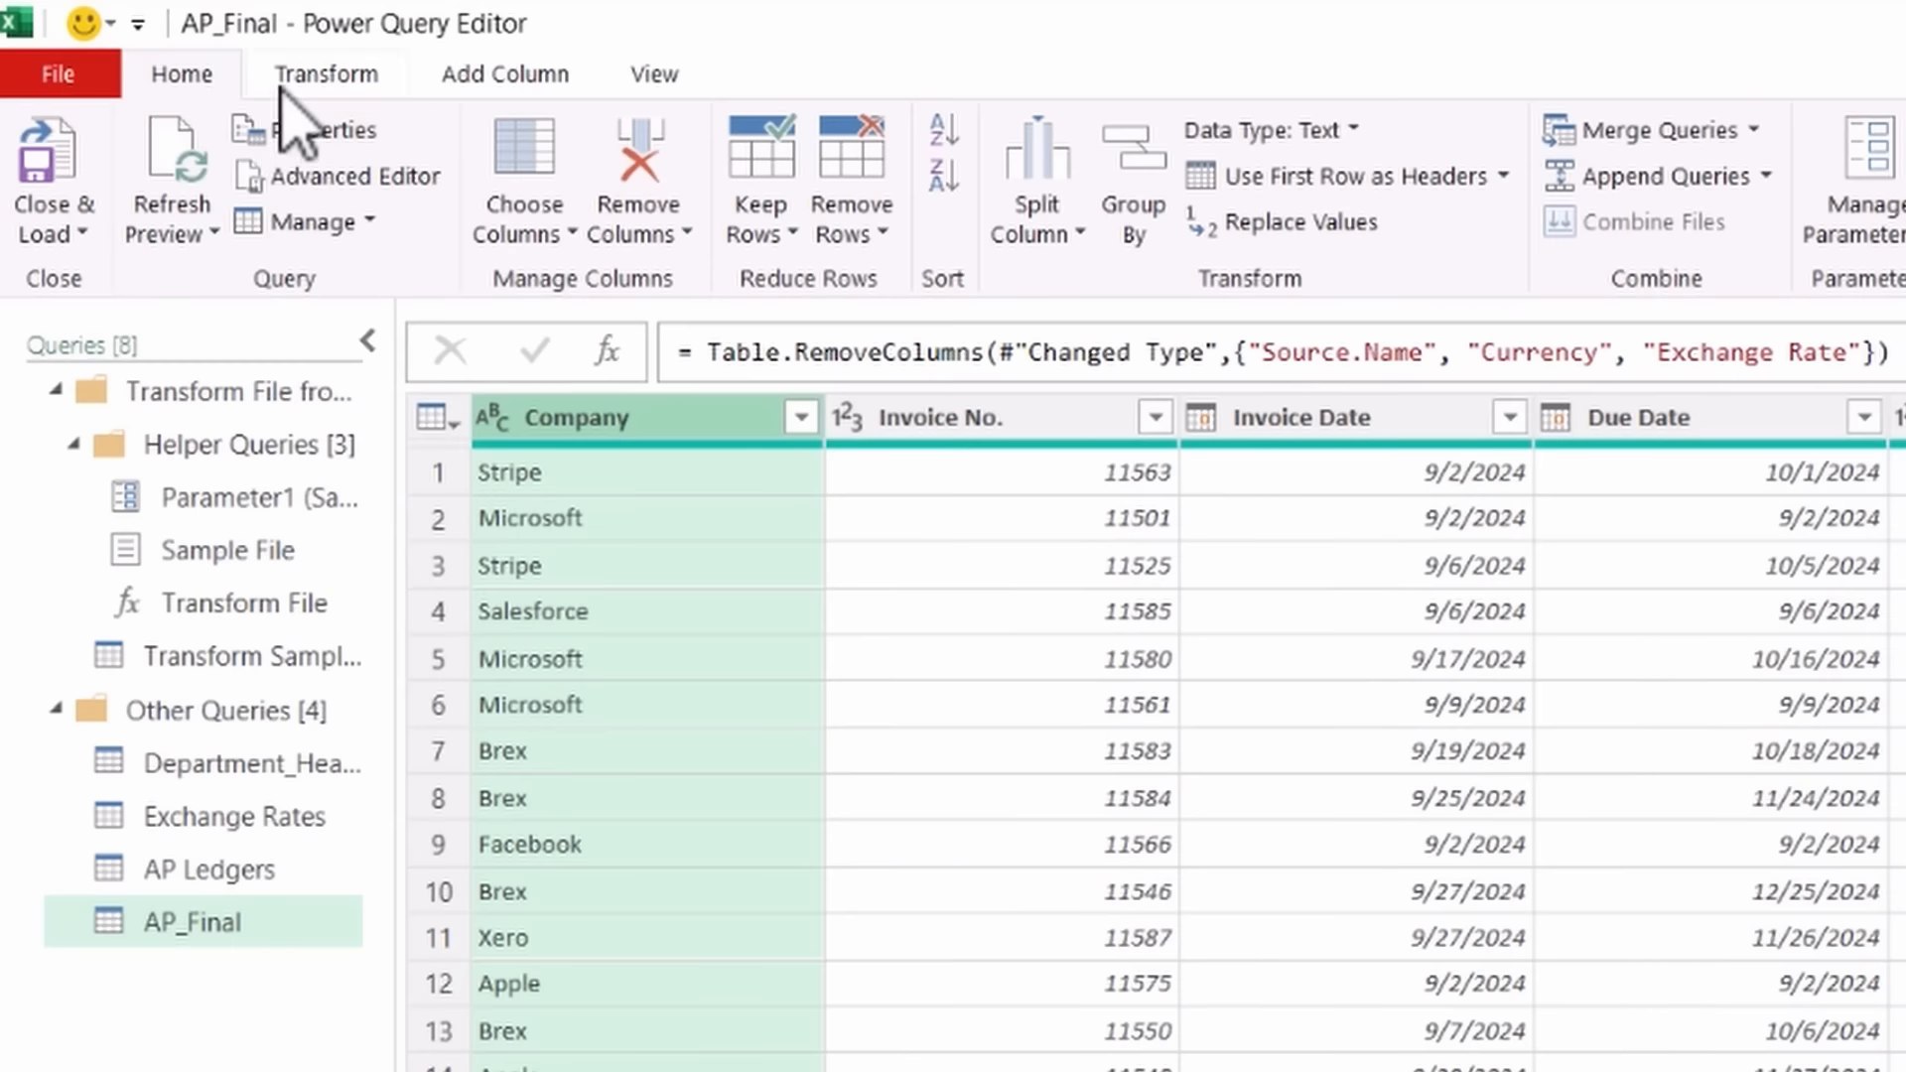
left_click(298, 77)
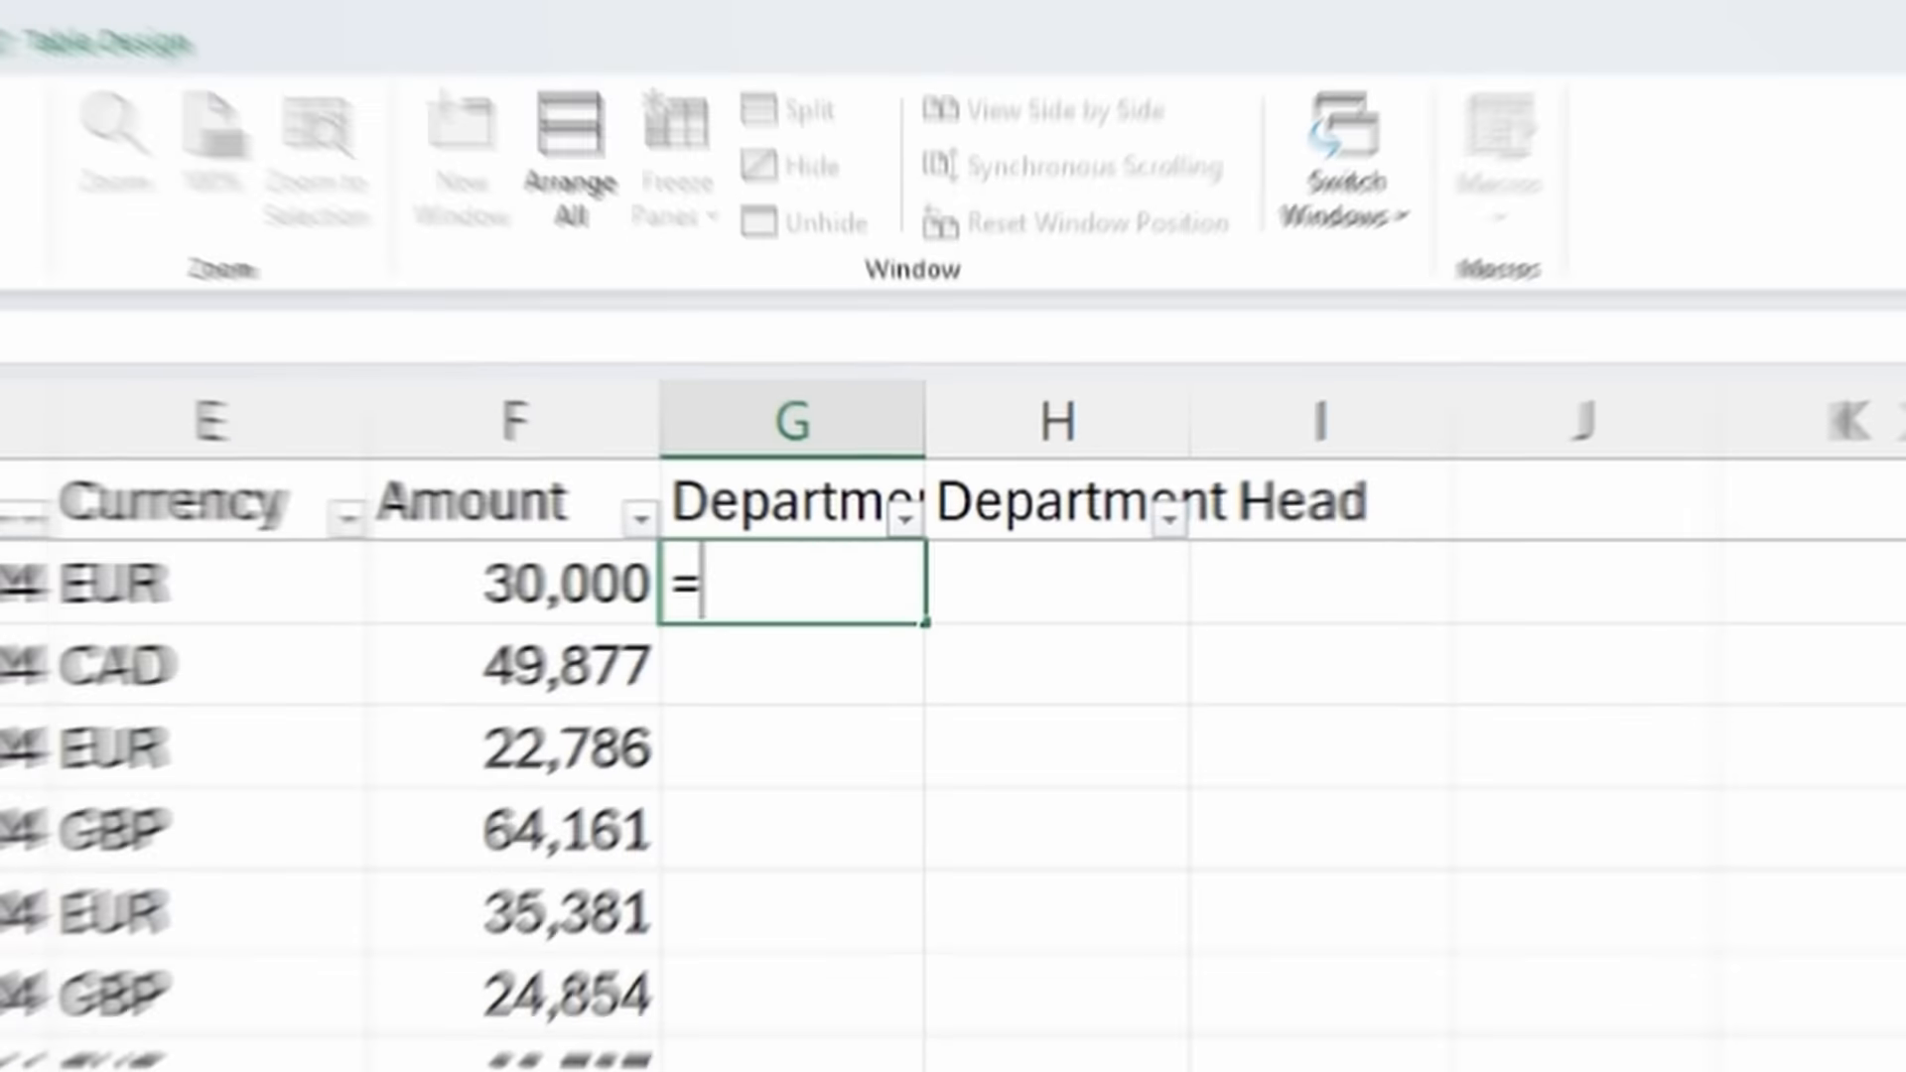
type("xlookup(")
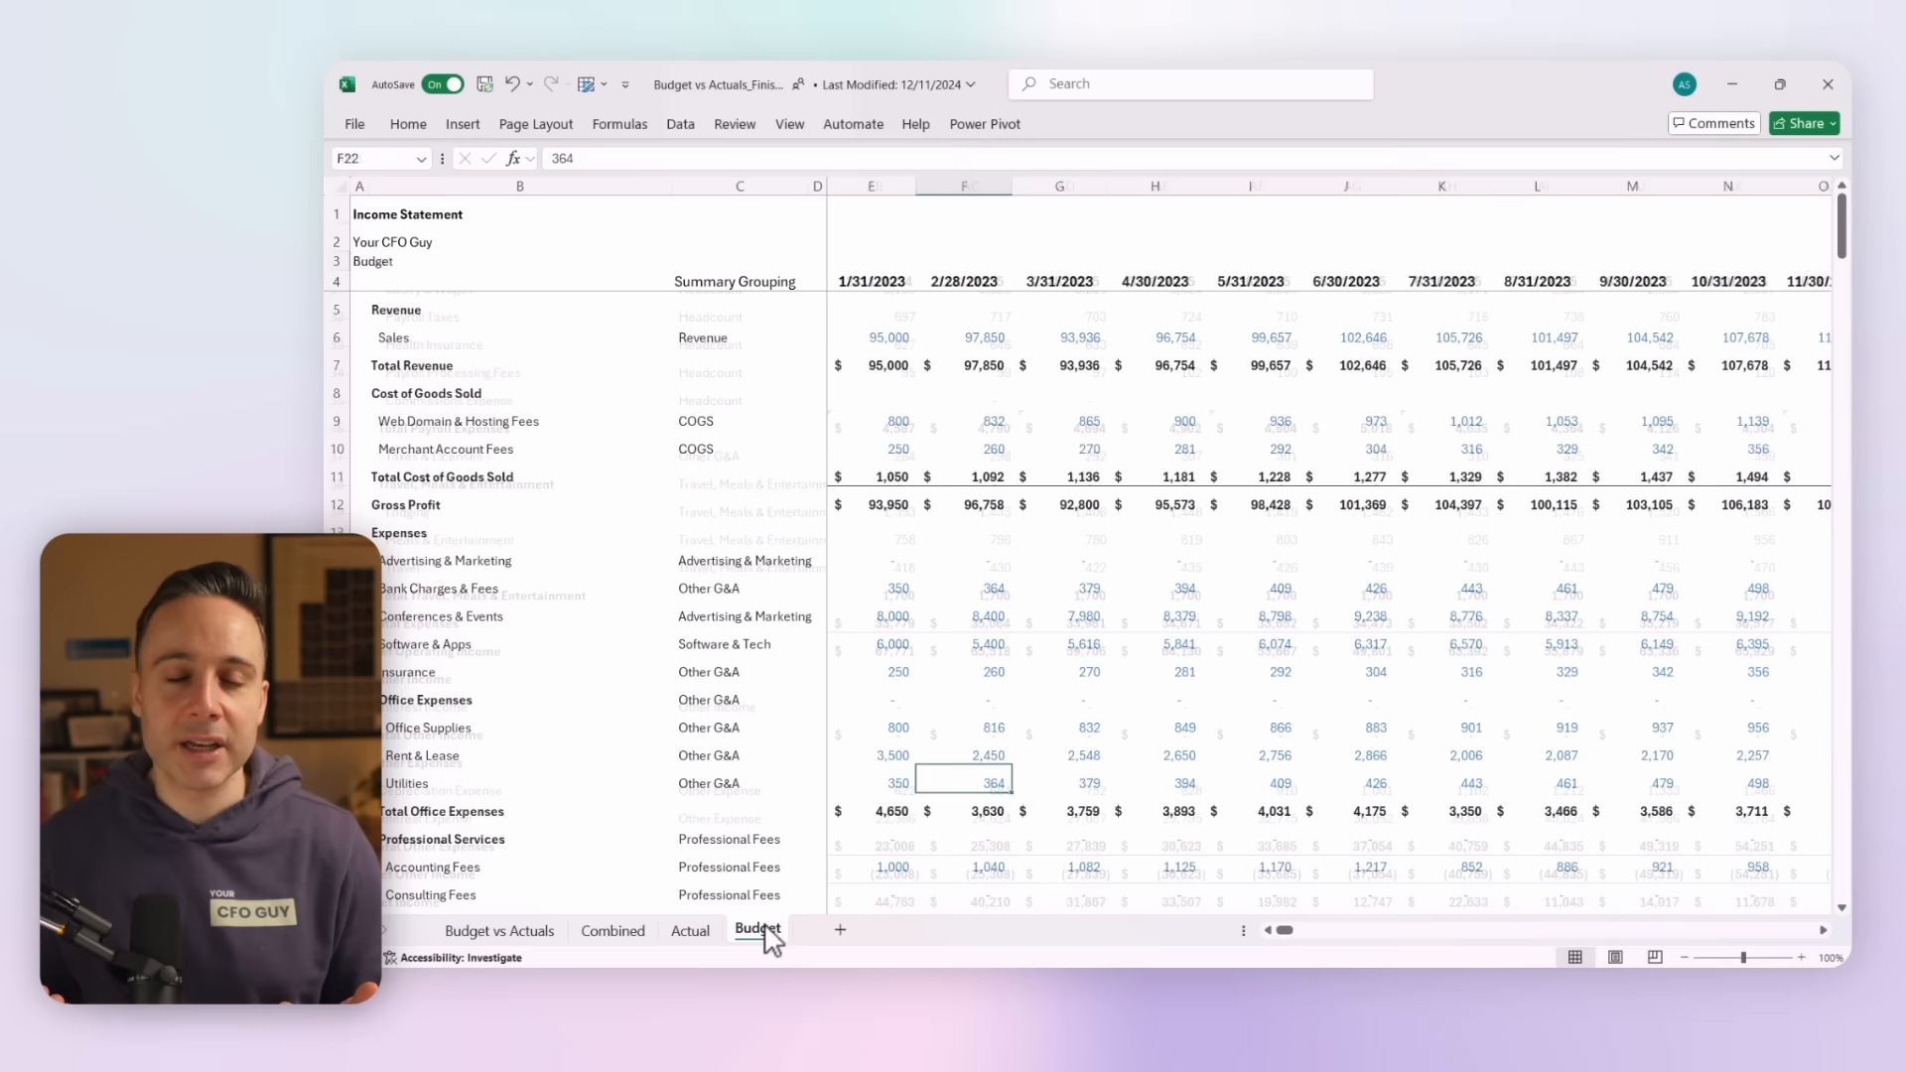
scroll(1178, 396, "down", 7)
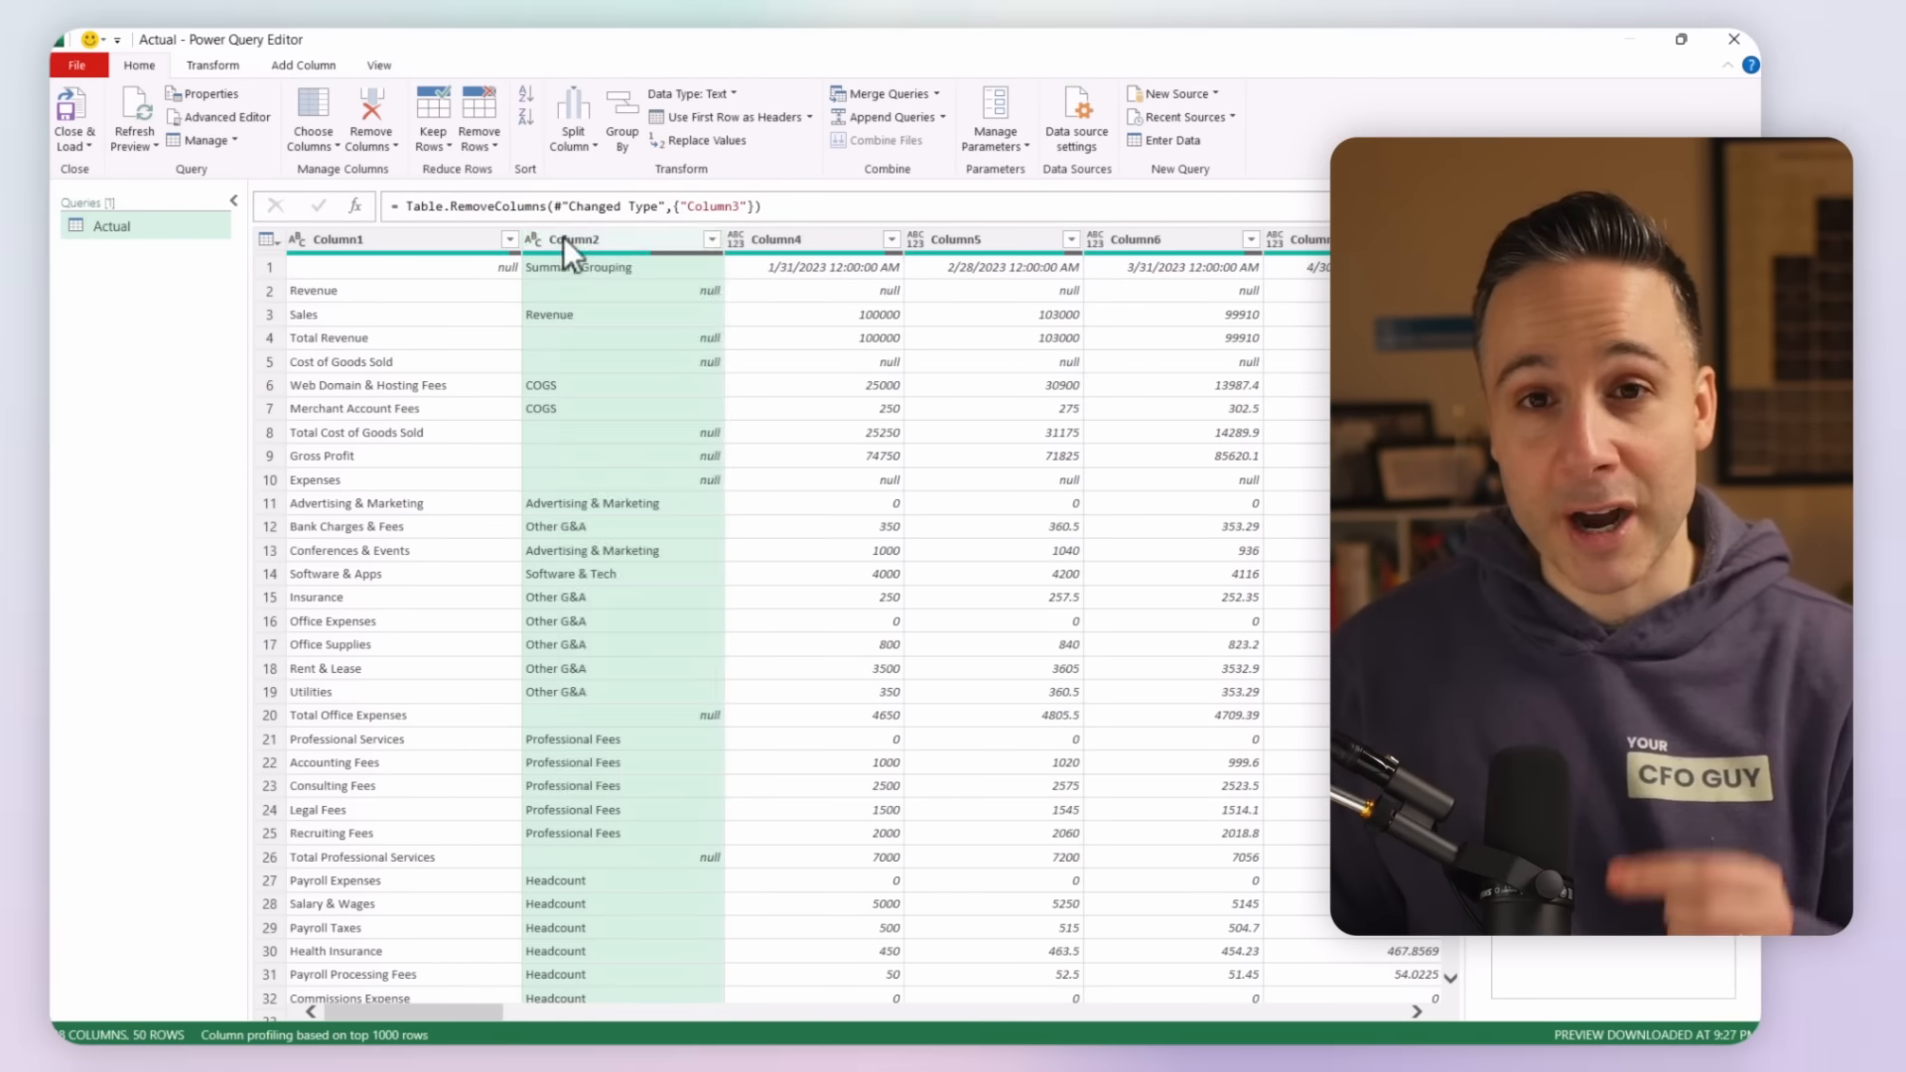
Unpivot Column2 of the Actual query in the Power Query Editor.
right_click(562, 236)
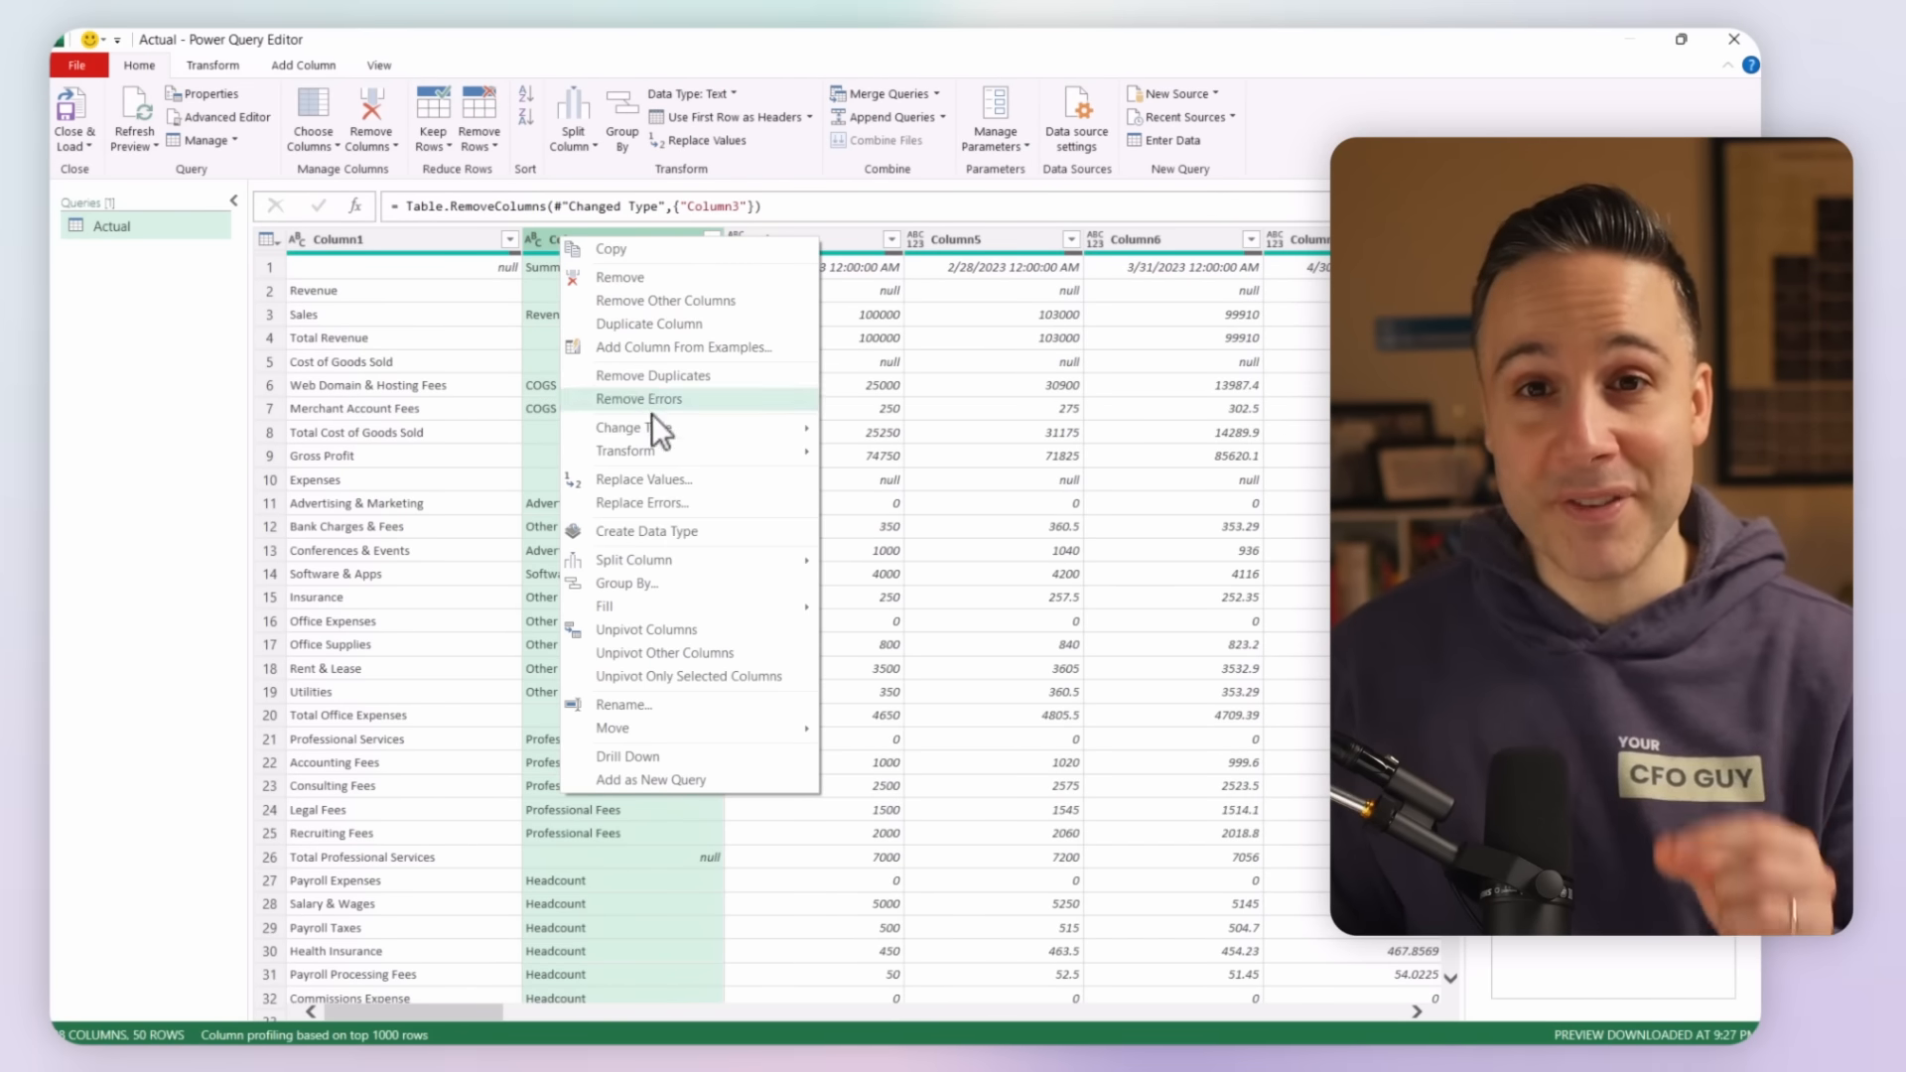
left_click(677, 629)
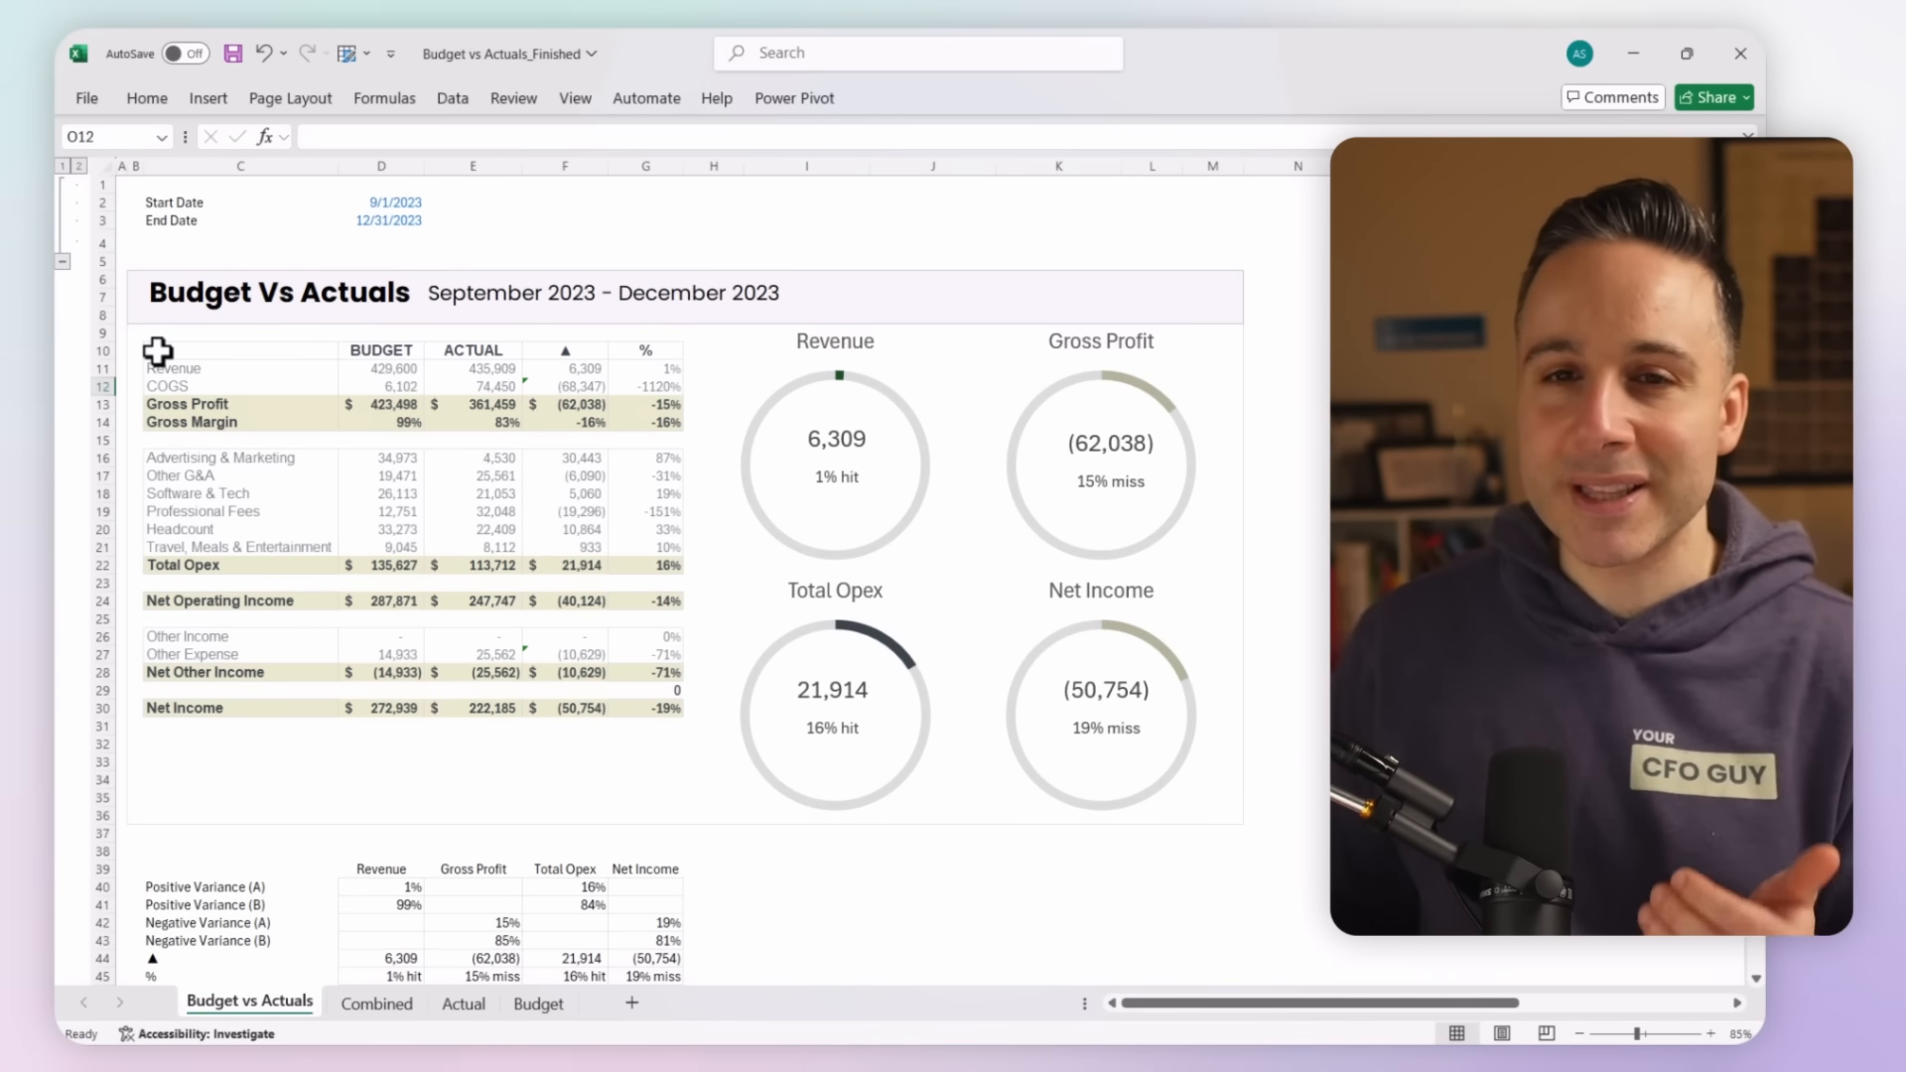
left_click_drag(253, 434, 633, 718)
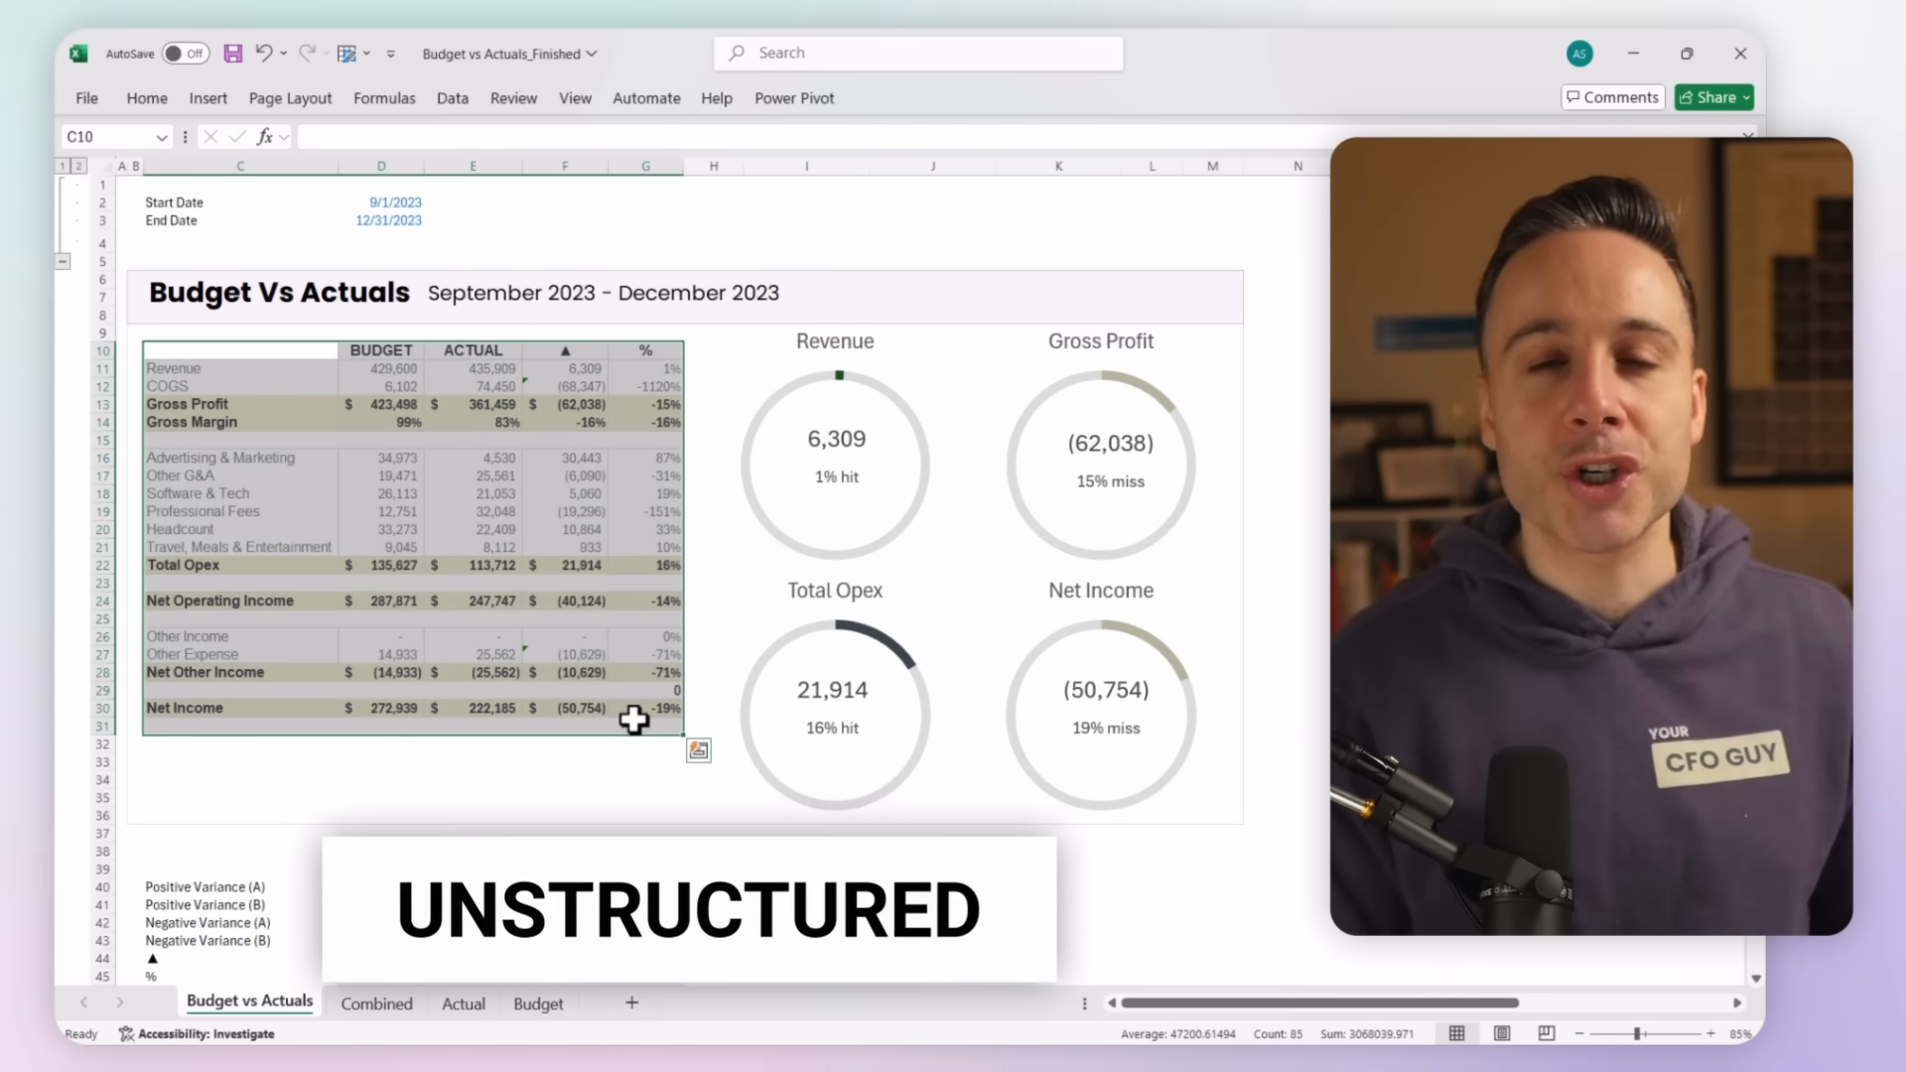
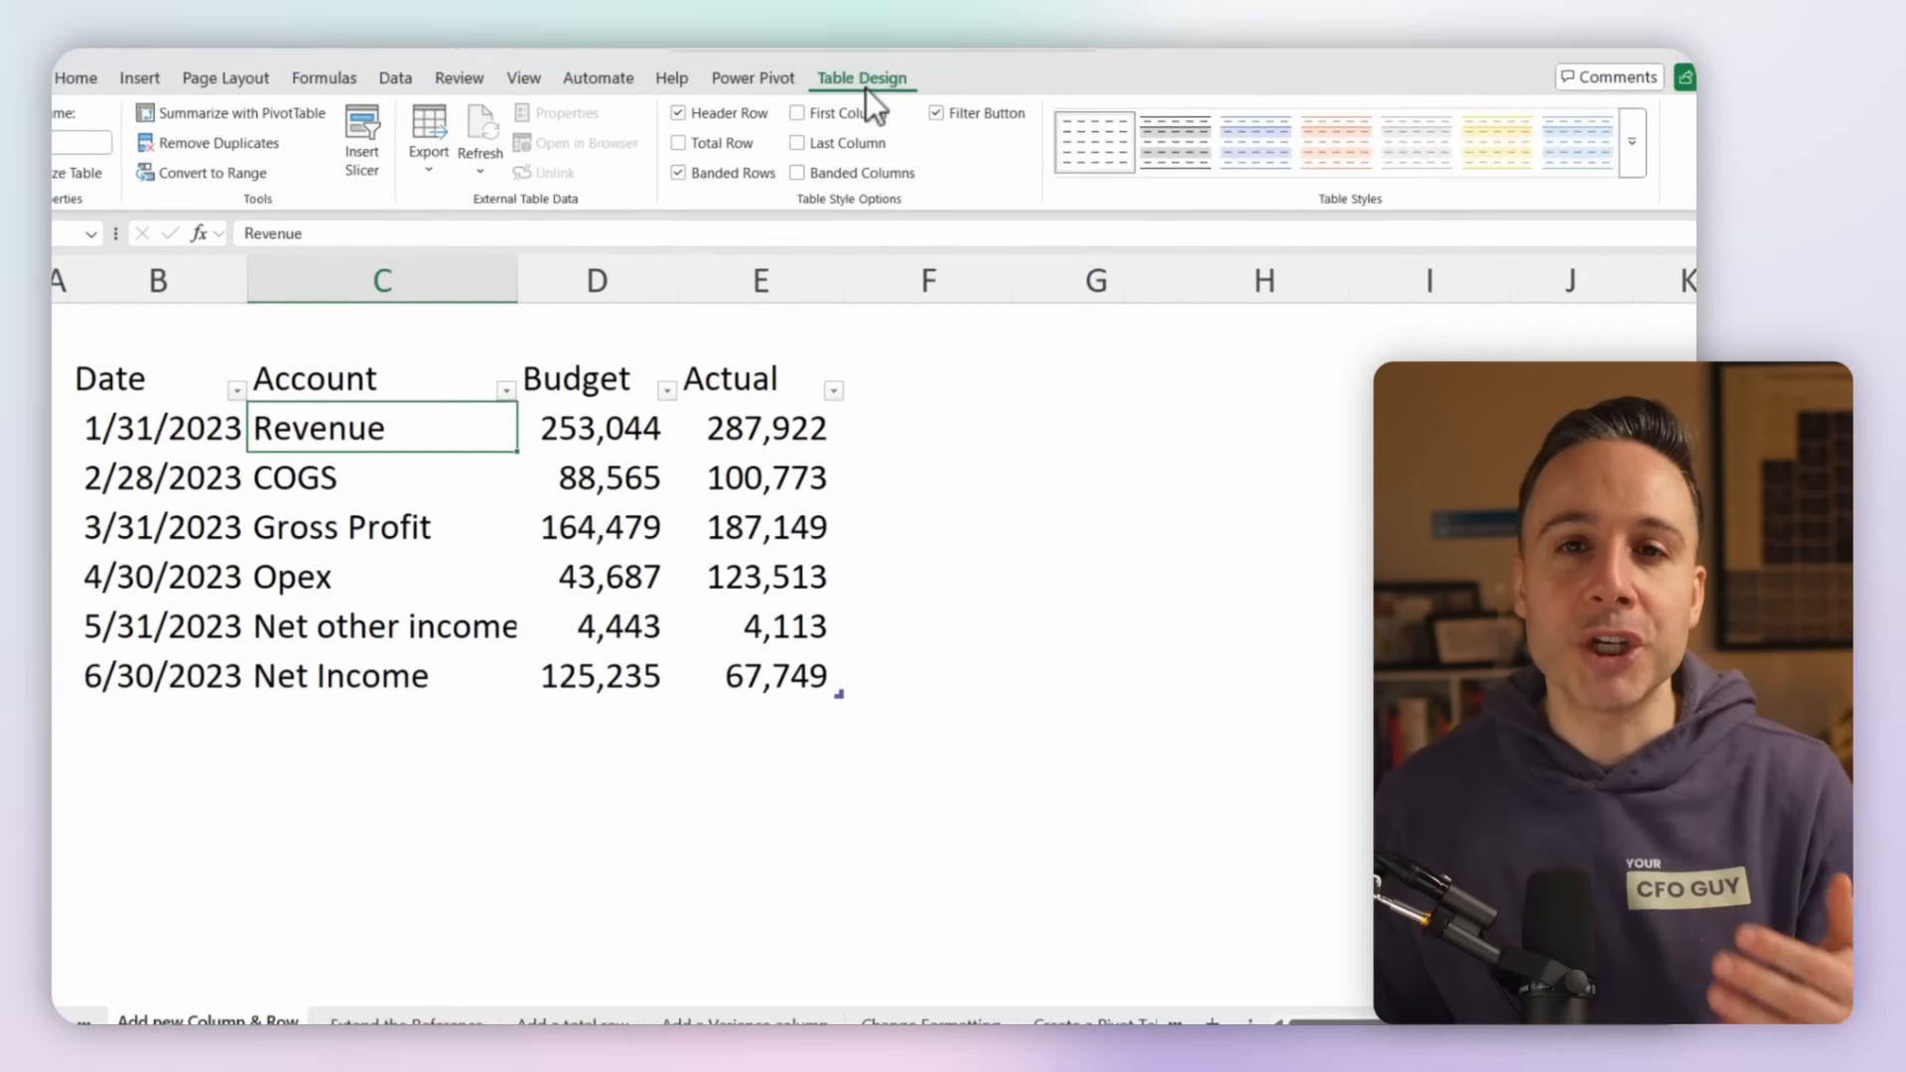
Apply the light table style with a solid black header row to the PnL table.
left_click(1632, 141)
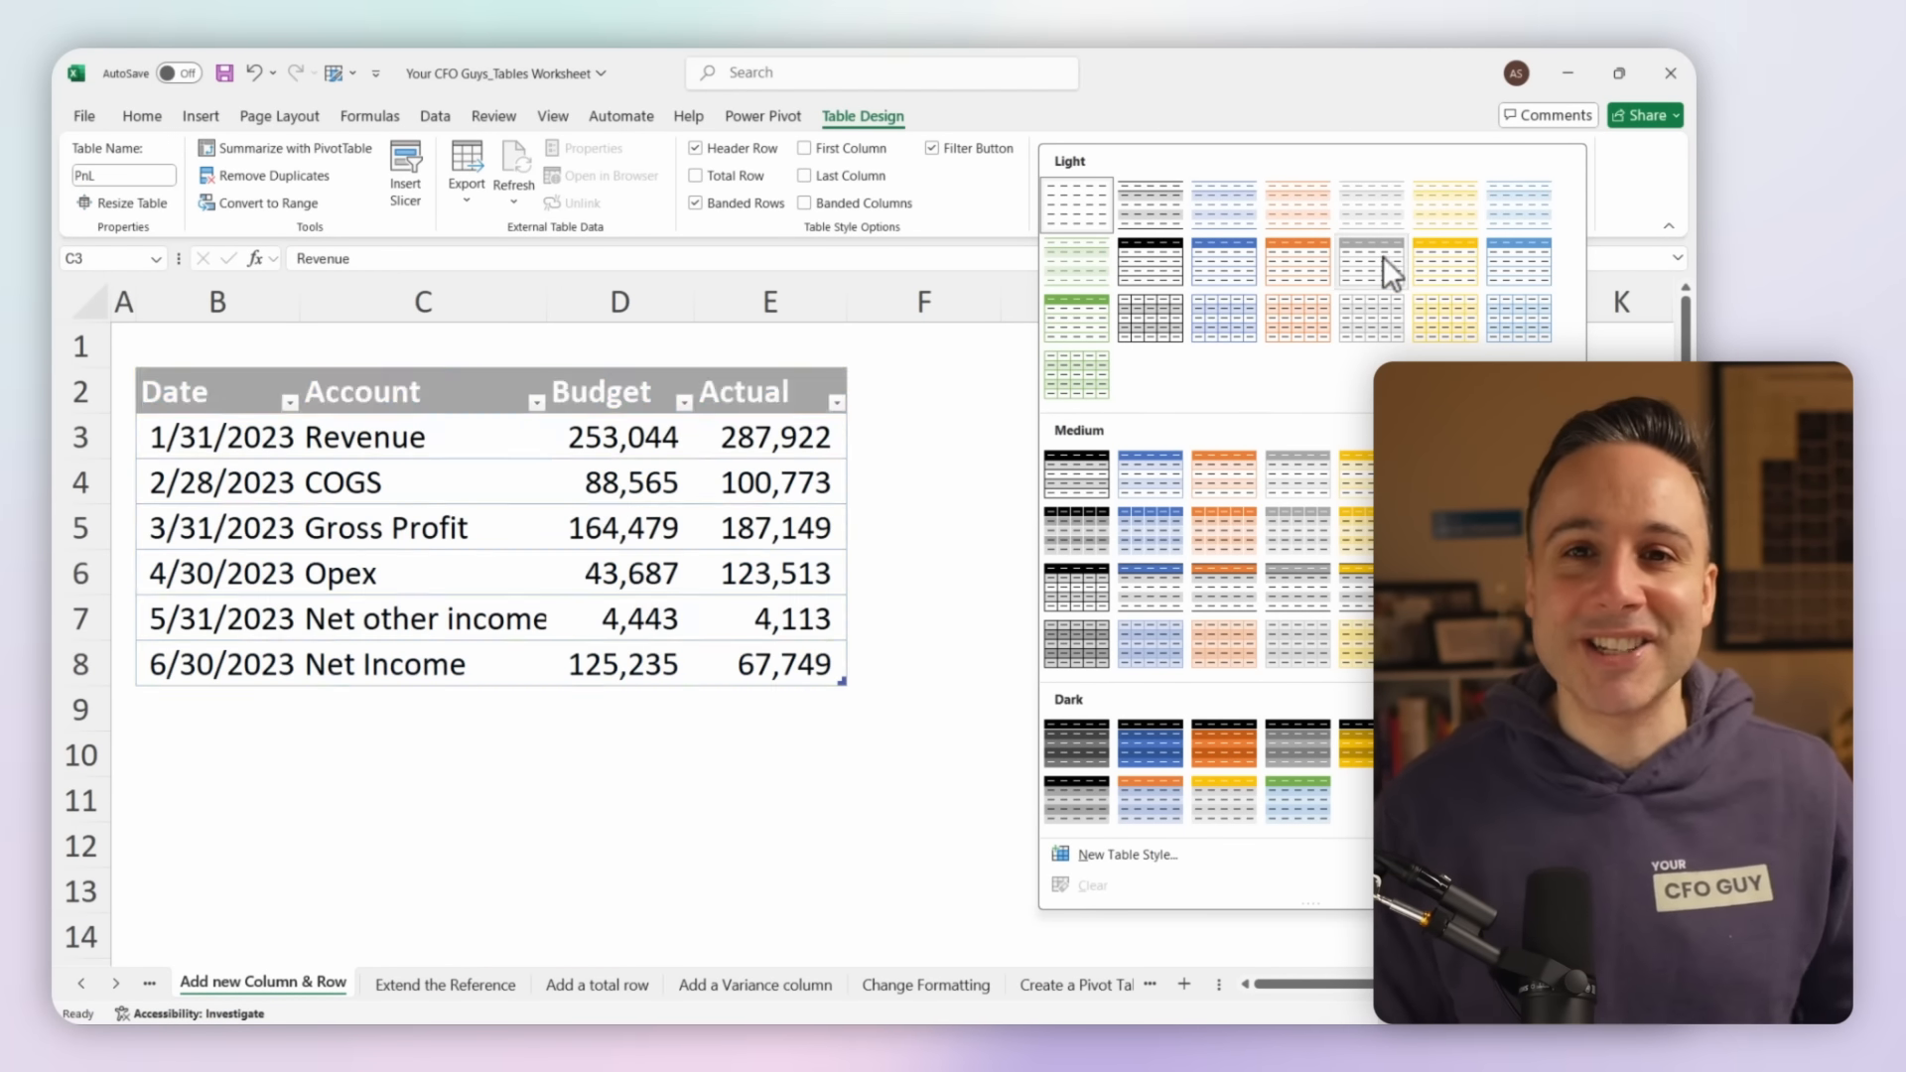
left_click(1141, 248)
Select the PnL table row dated 2/28/2023, and in its place the Budget column.
left_click(219, 481)
key("shift+space")
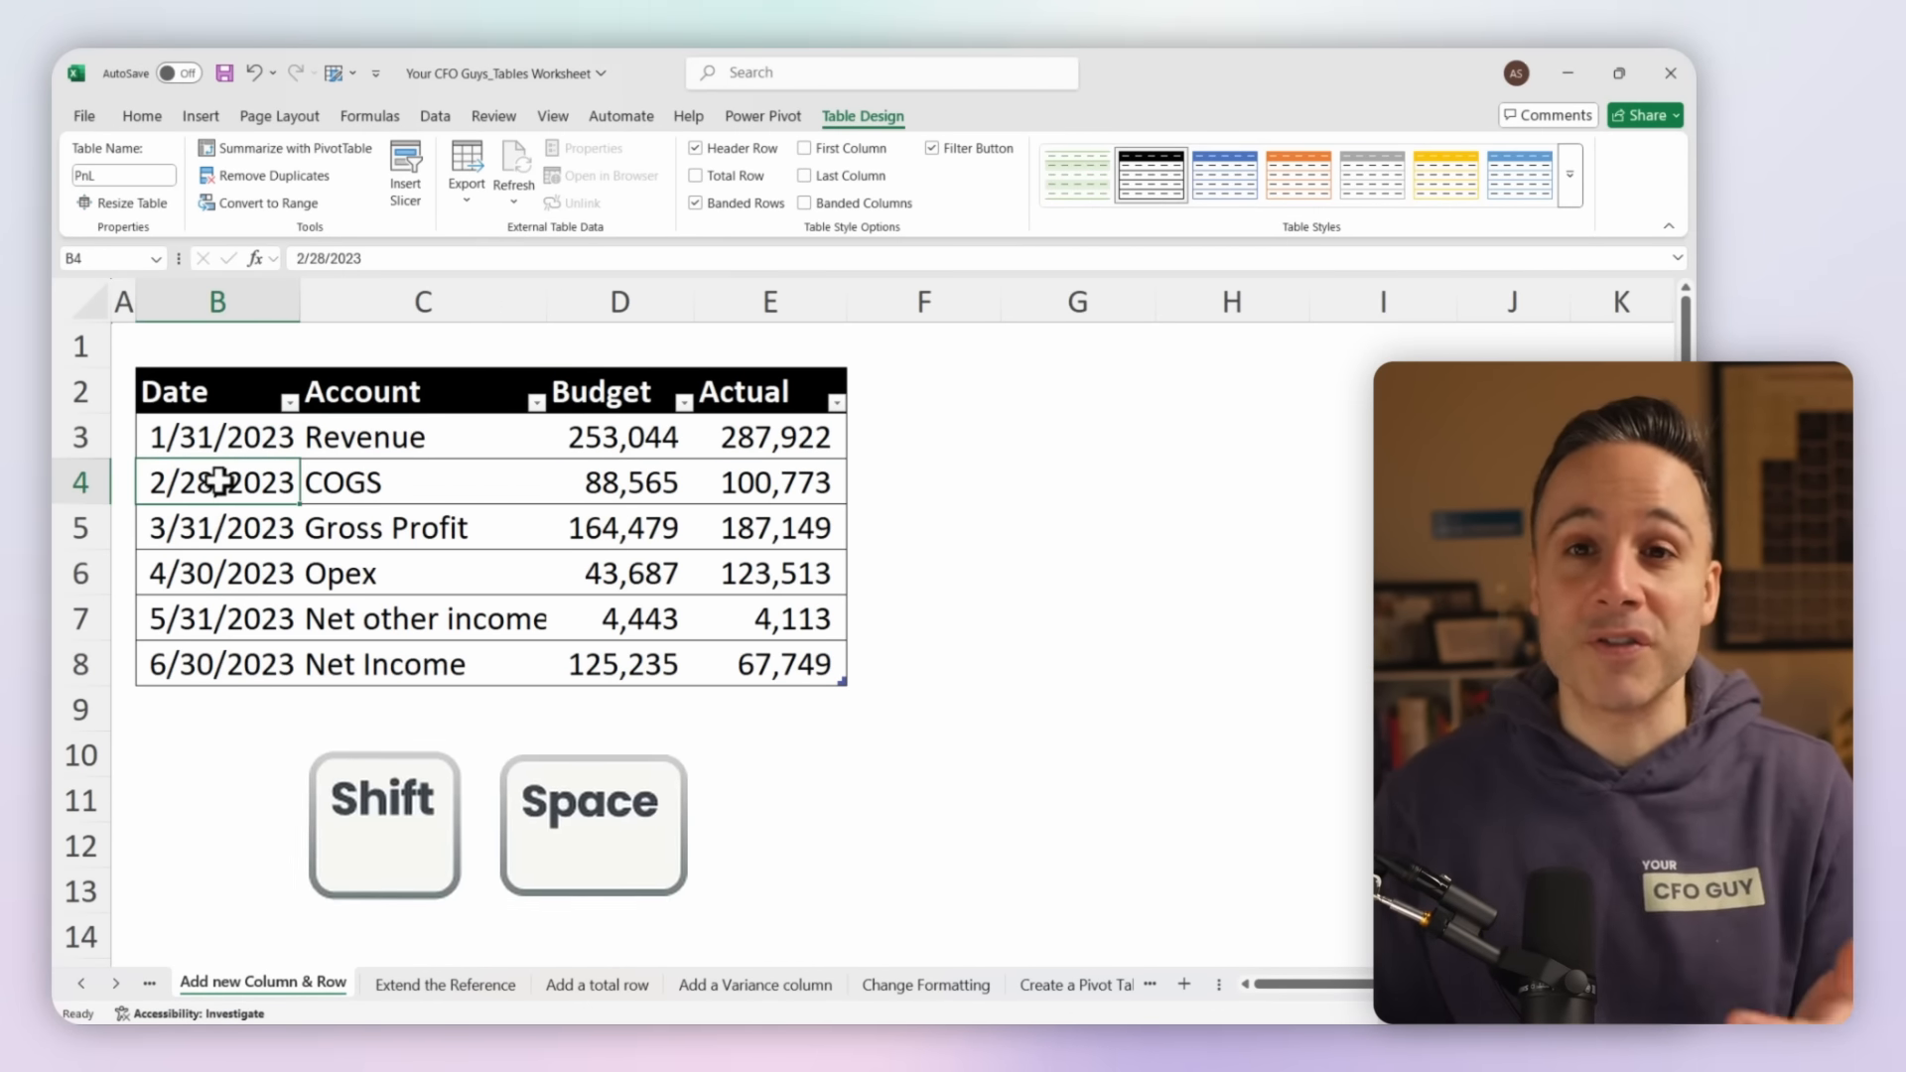
left_click(618, 392)
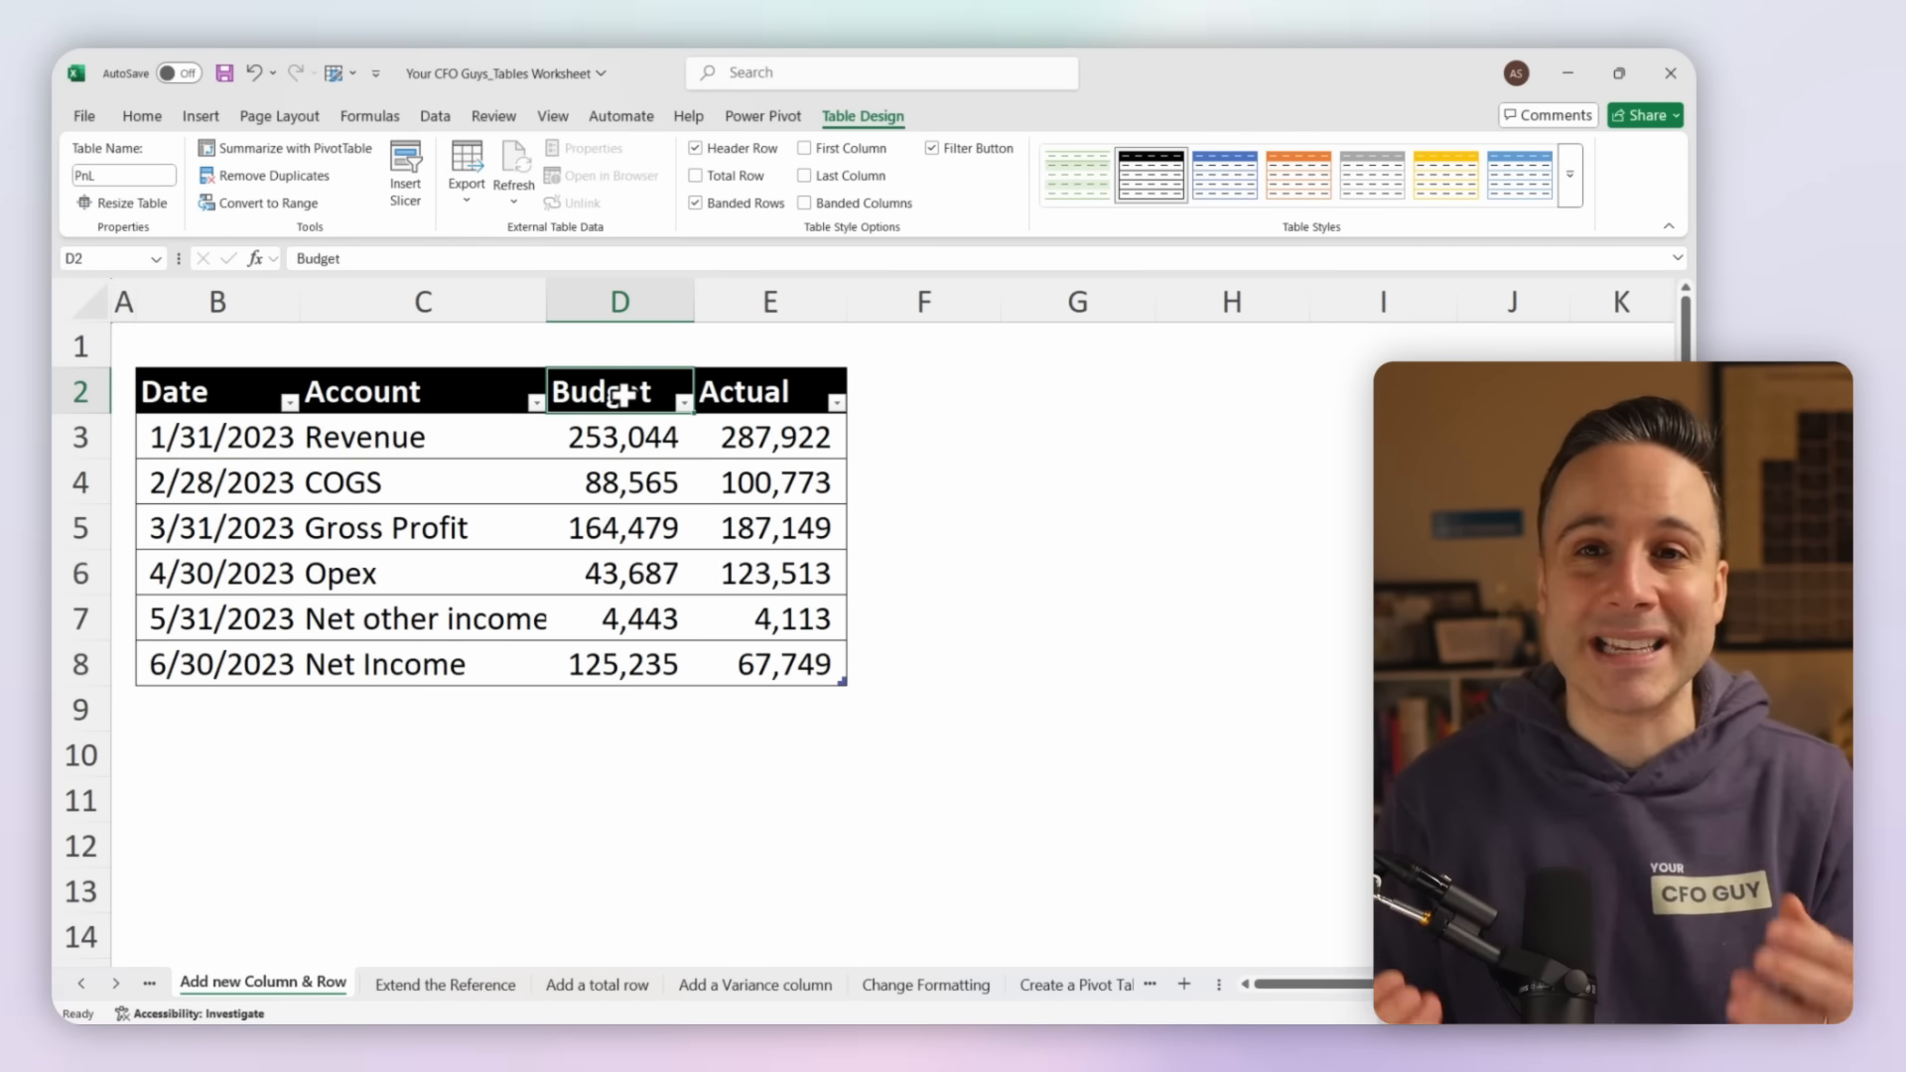
key("ctrl+space")
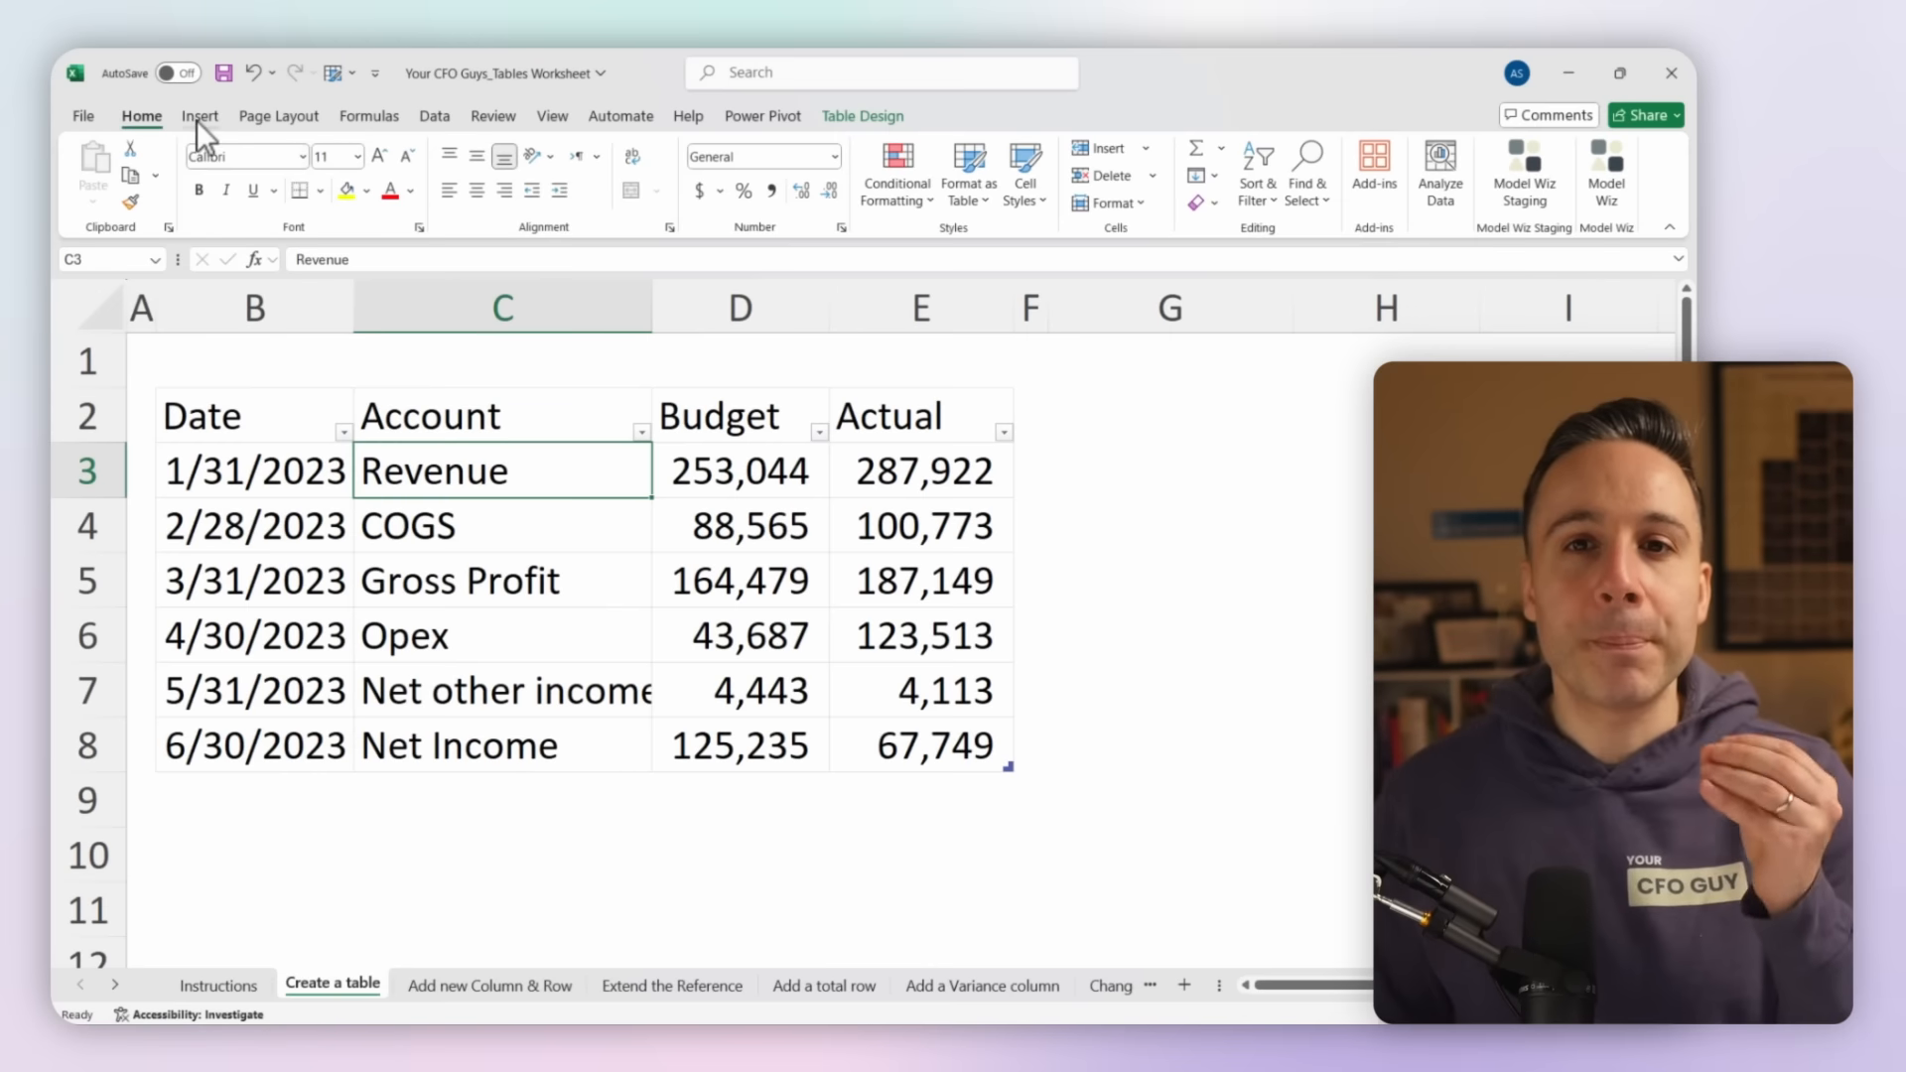
left_click(109, 189)
left_click(1218, 747)
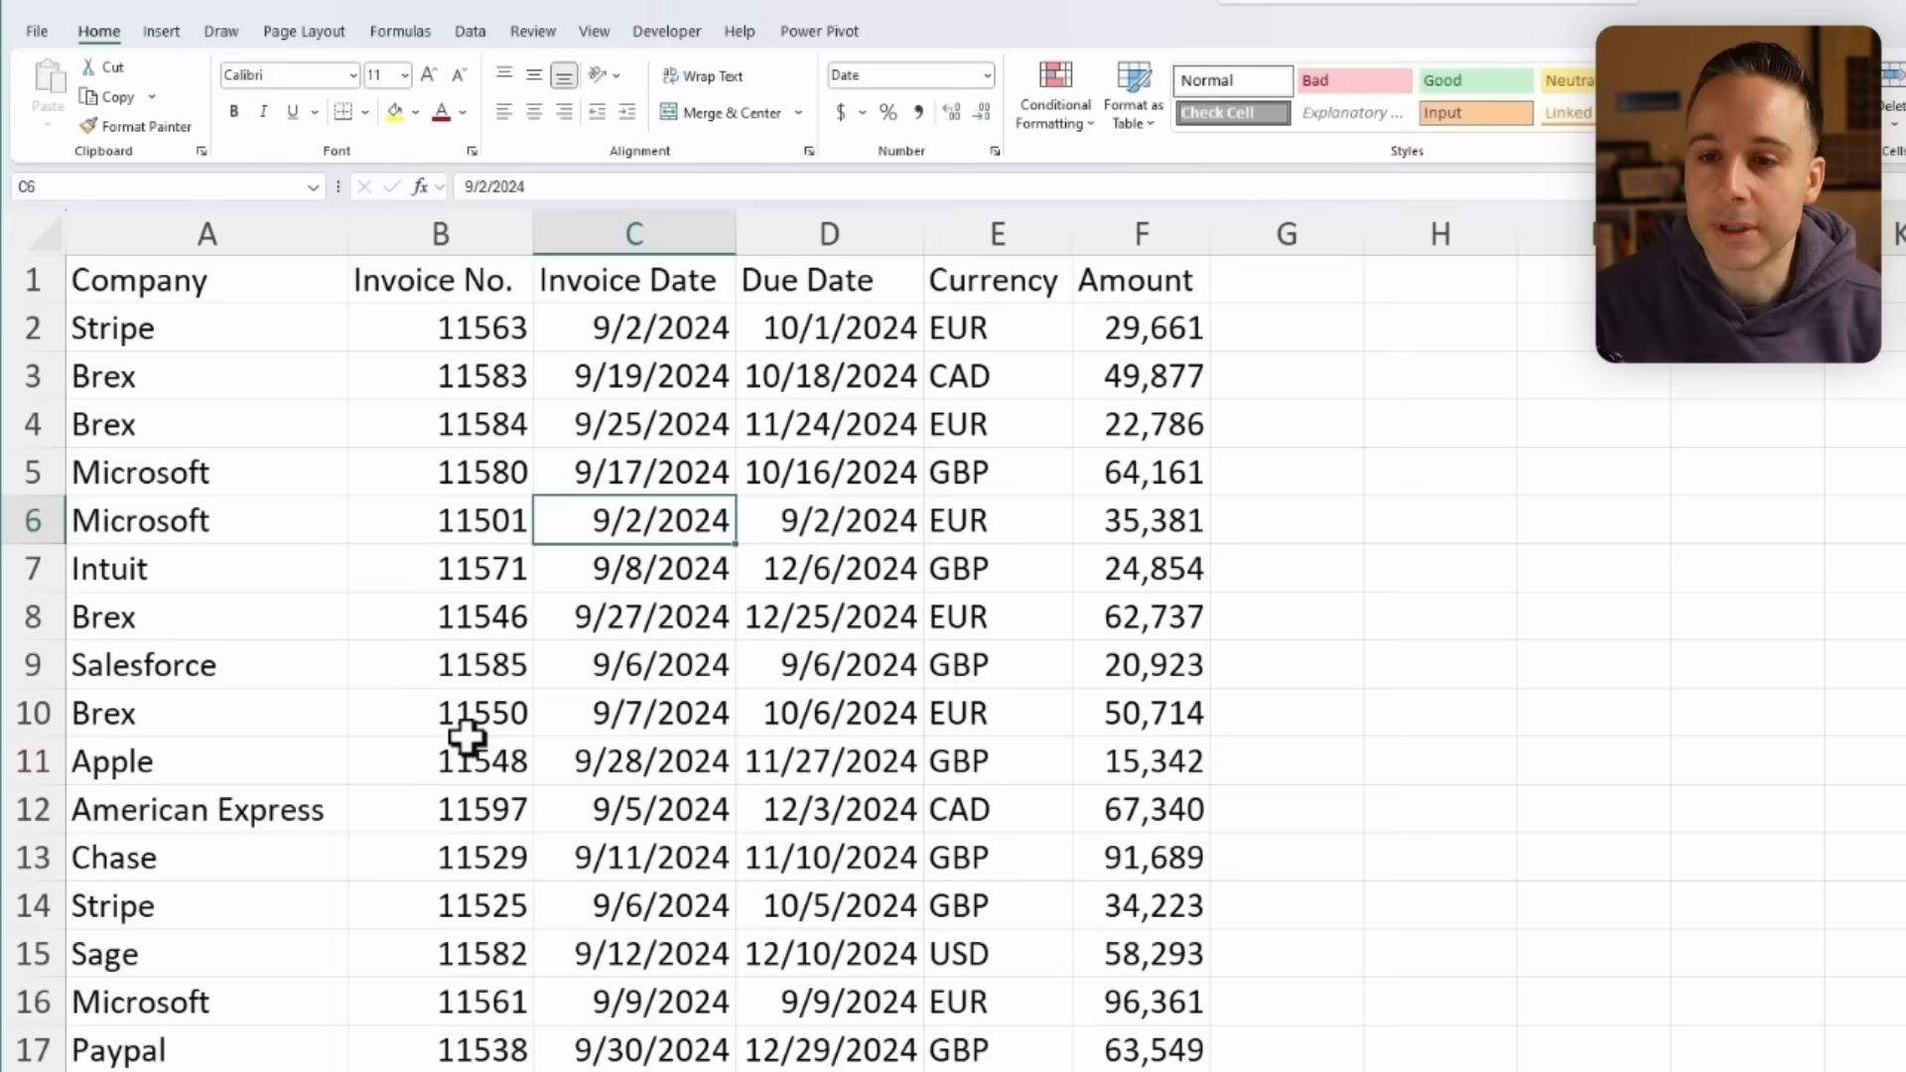
Load the September invoice data in A1:F28 into Power Query as a table with headers.
key("ctrl+a")
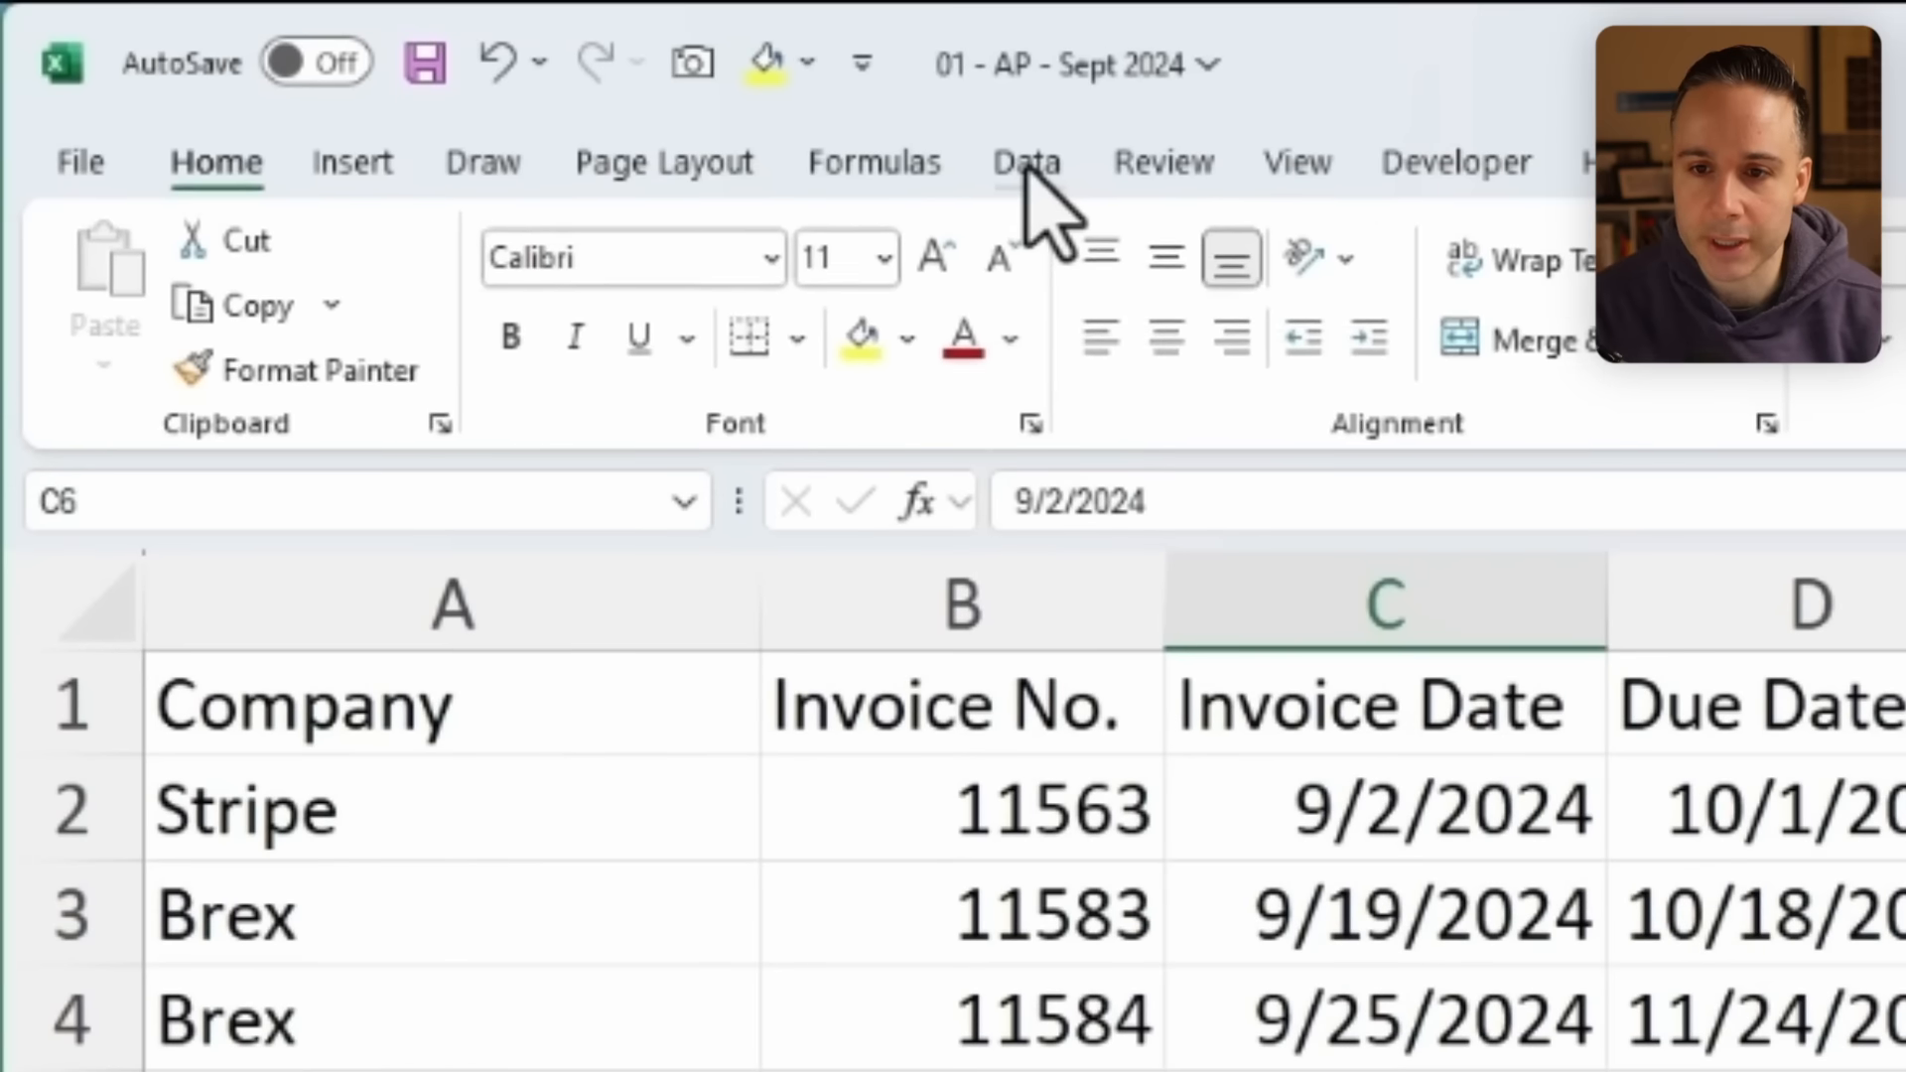
left_click(1027, 164)
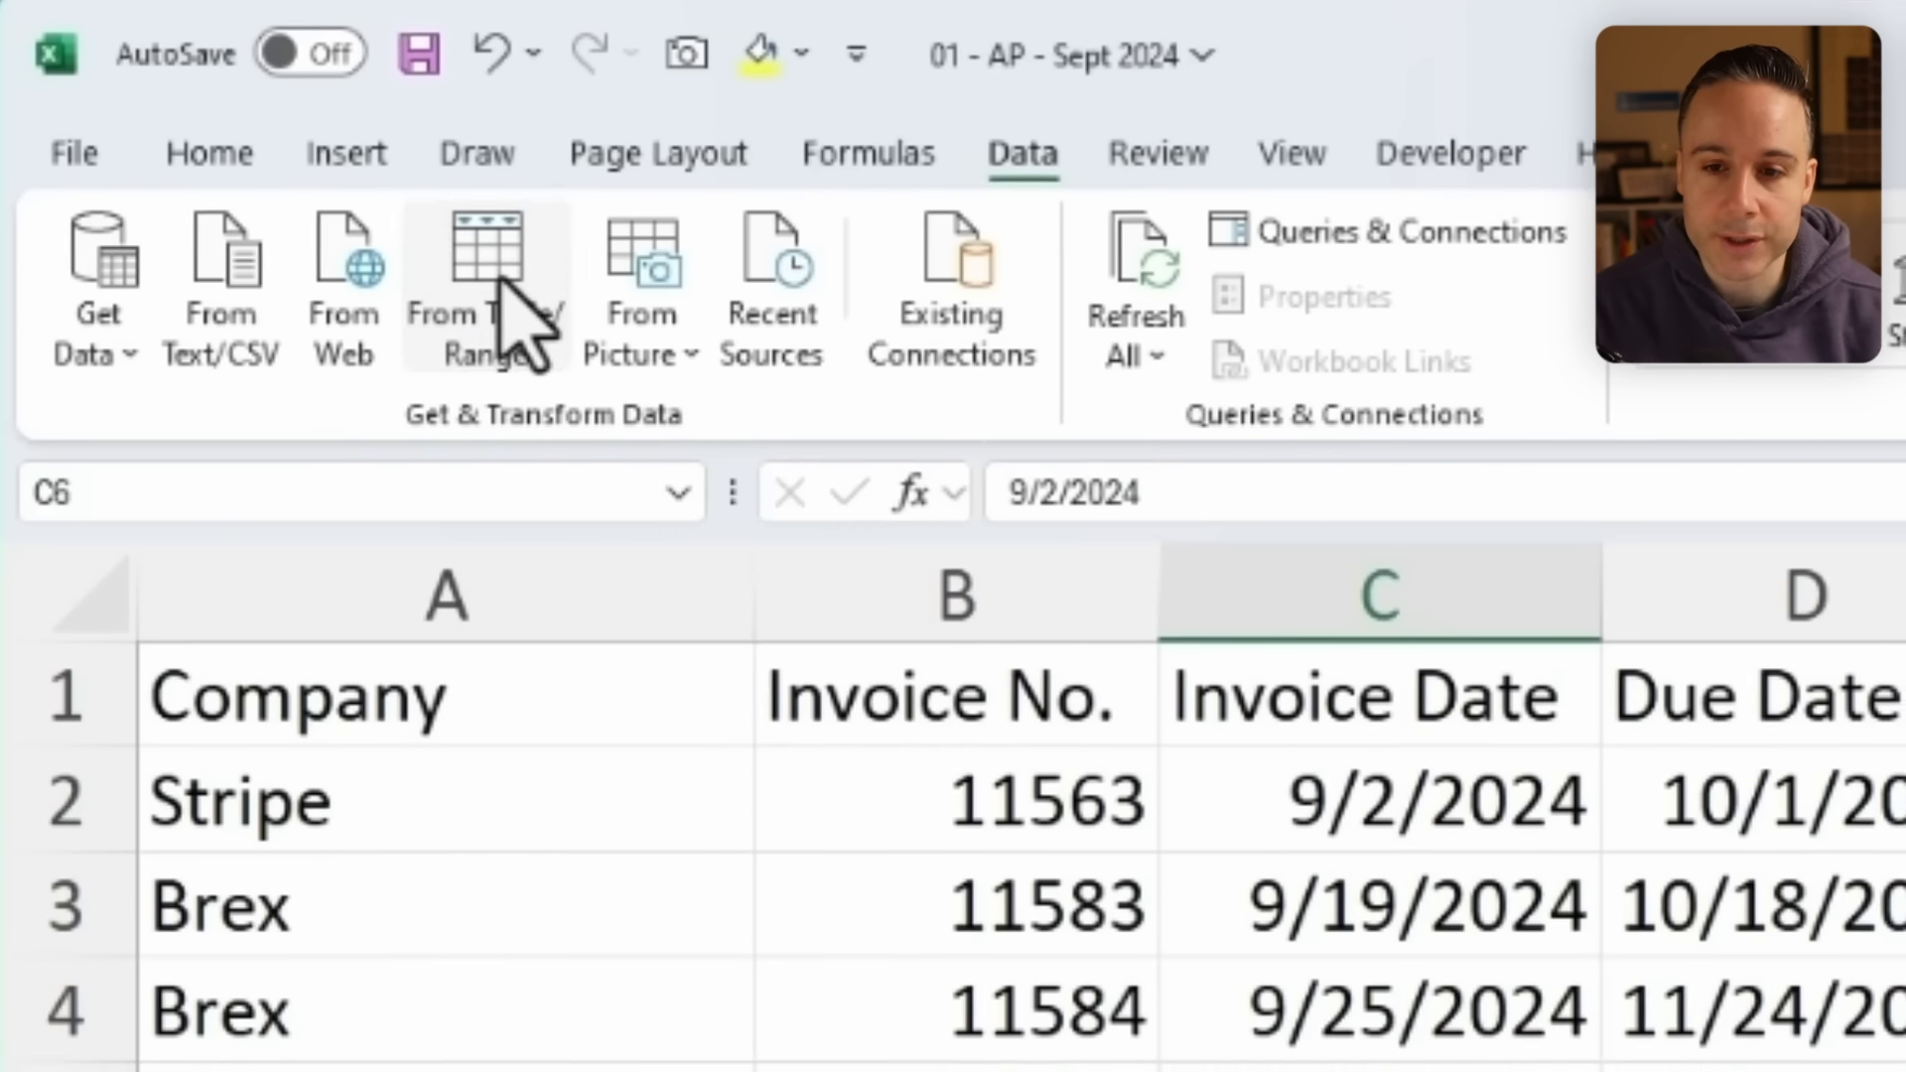
left_click(511, 328)
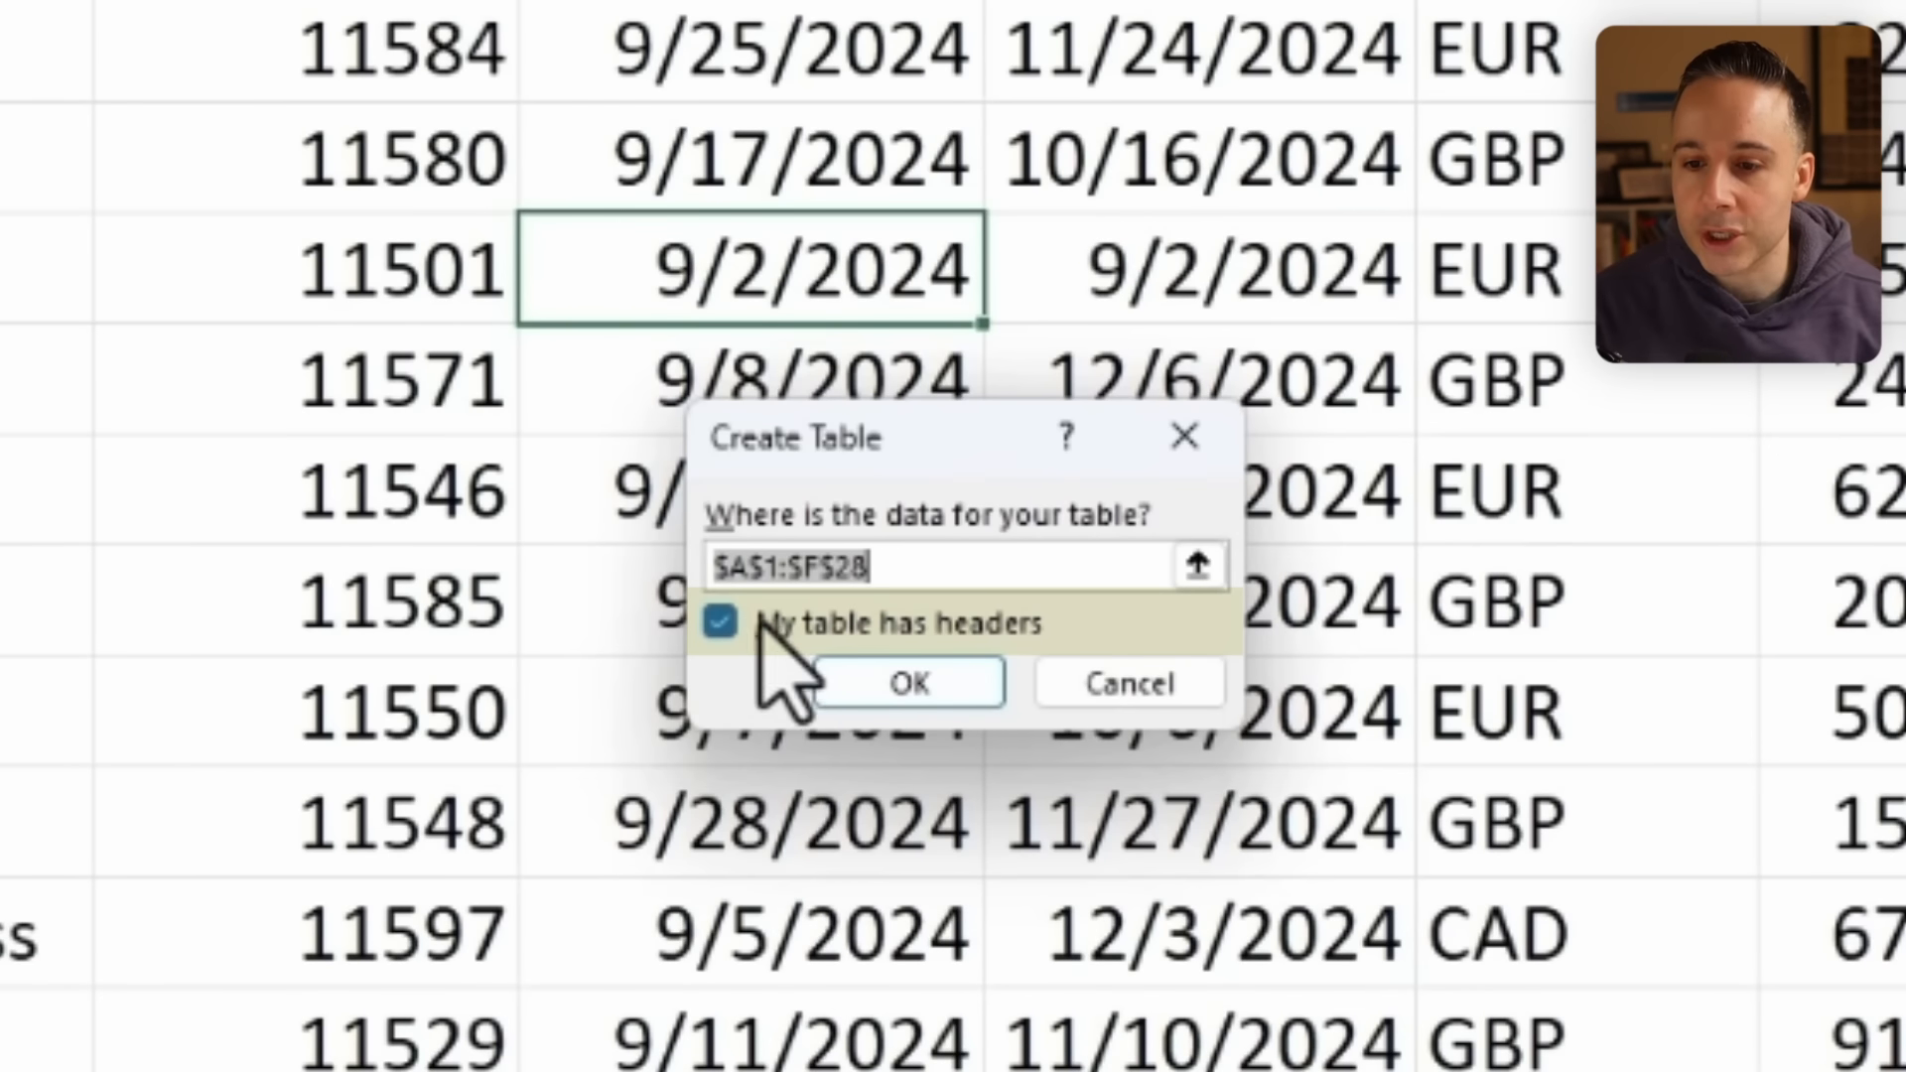
left_click(943, 675)
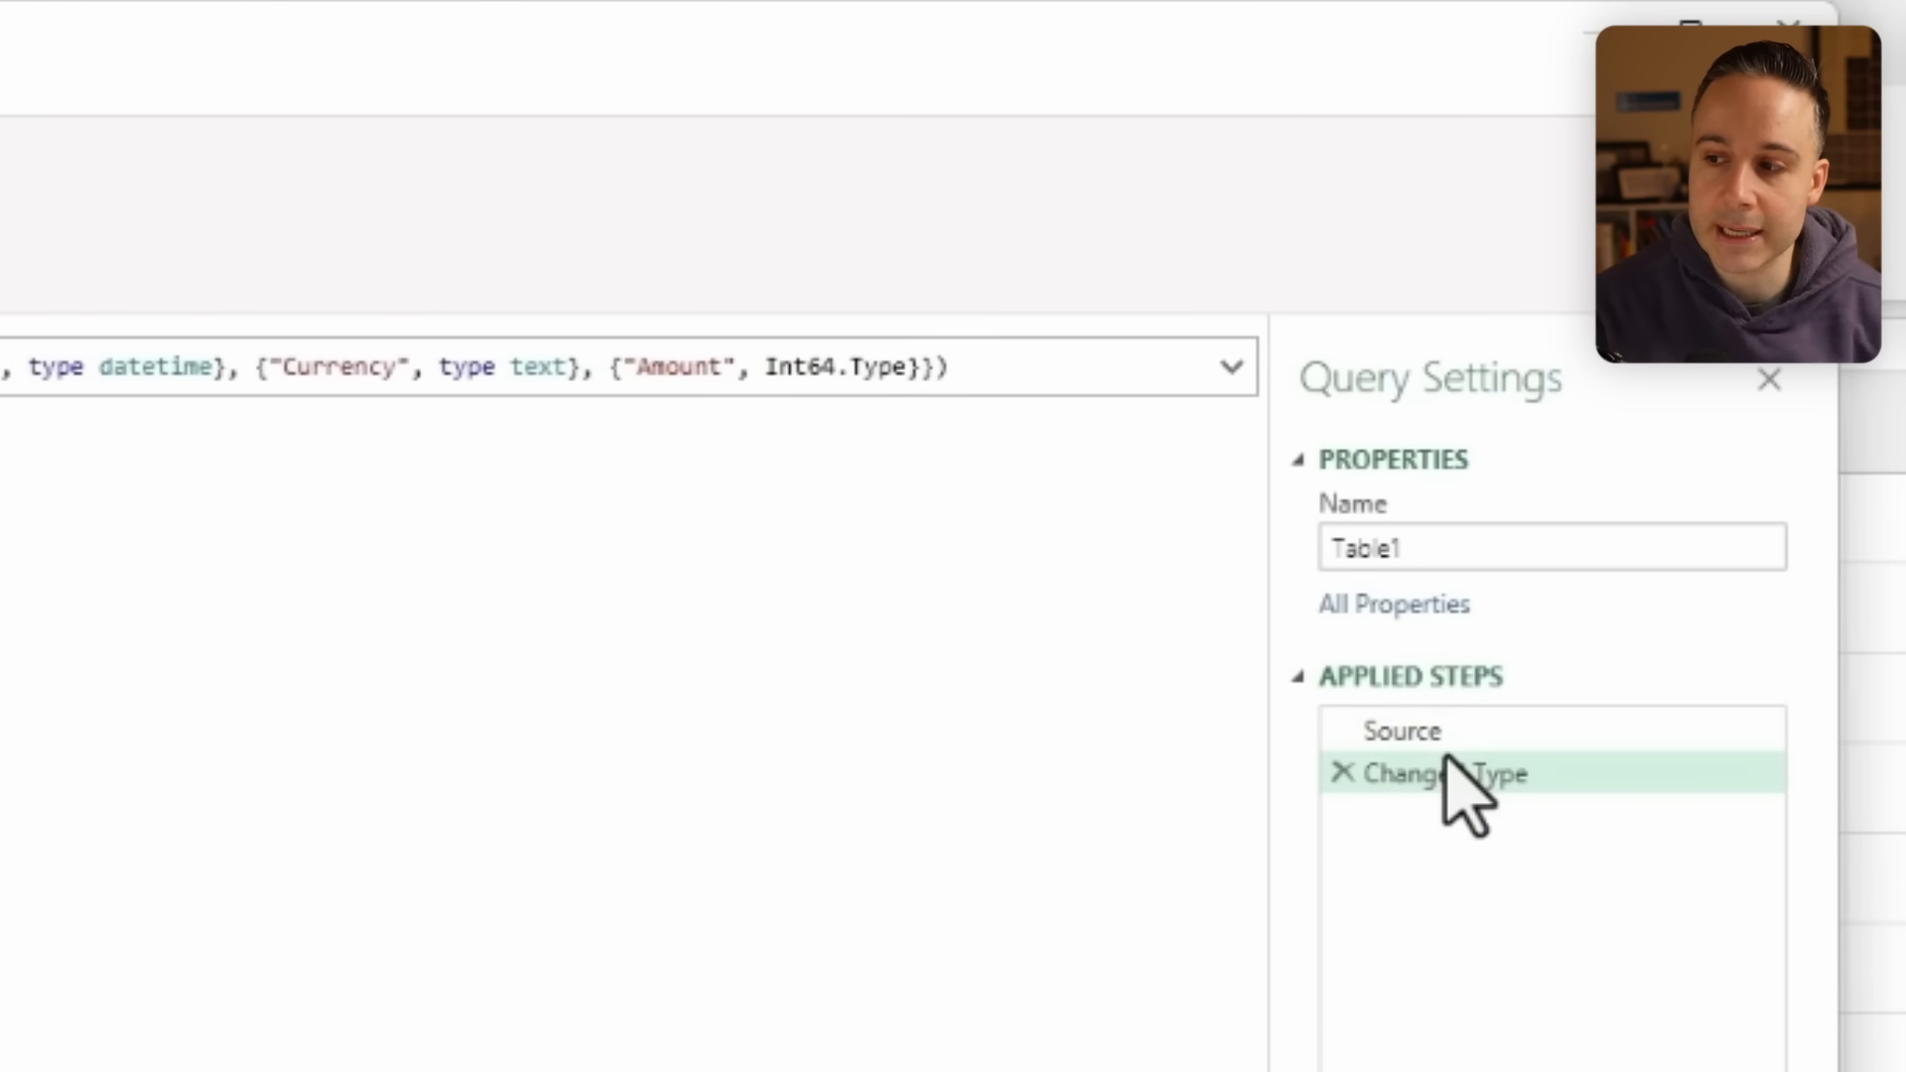
Set the Invoice Date and Due Date columns to the Date data type, replacing the current conversion.
left_click(1397, 737)
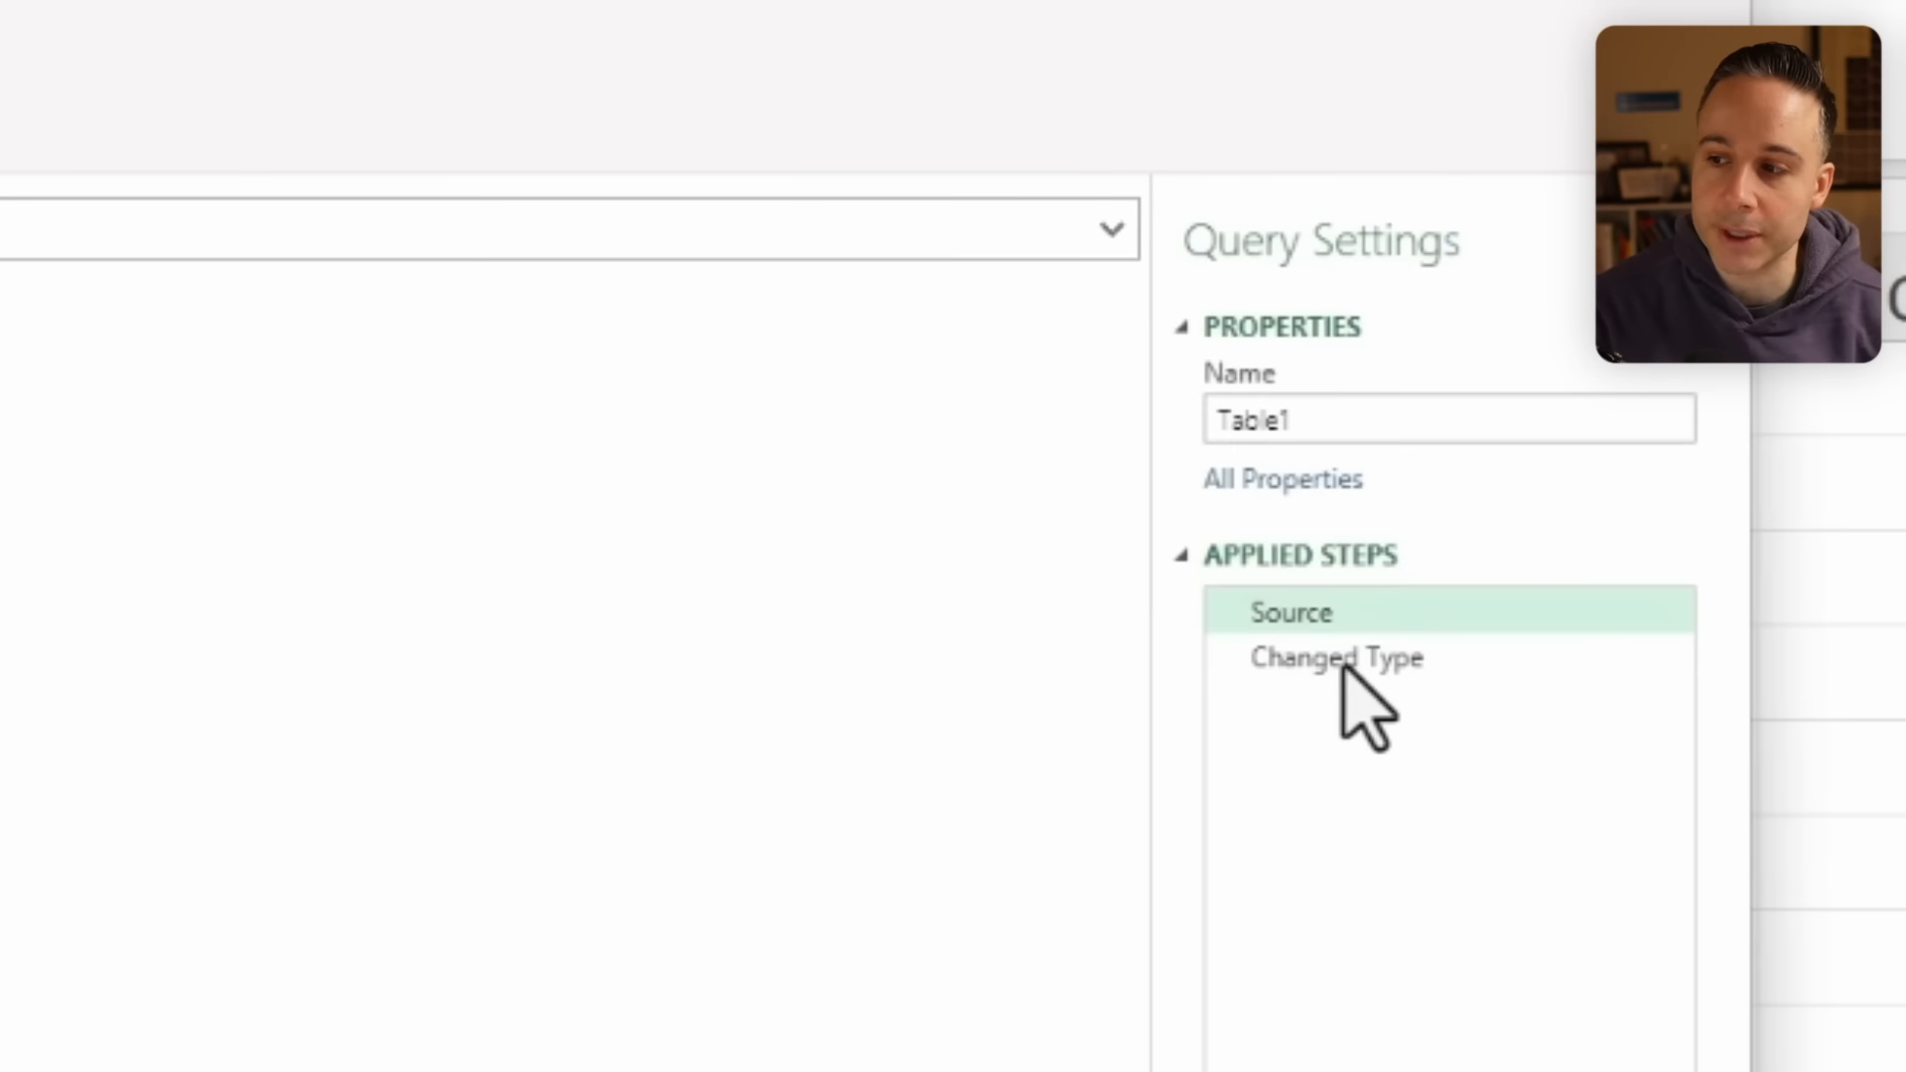
left_click(1382, 660)
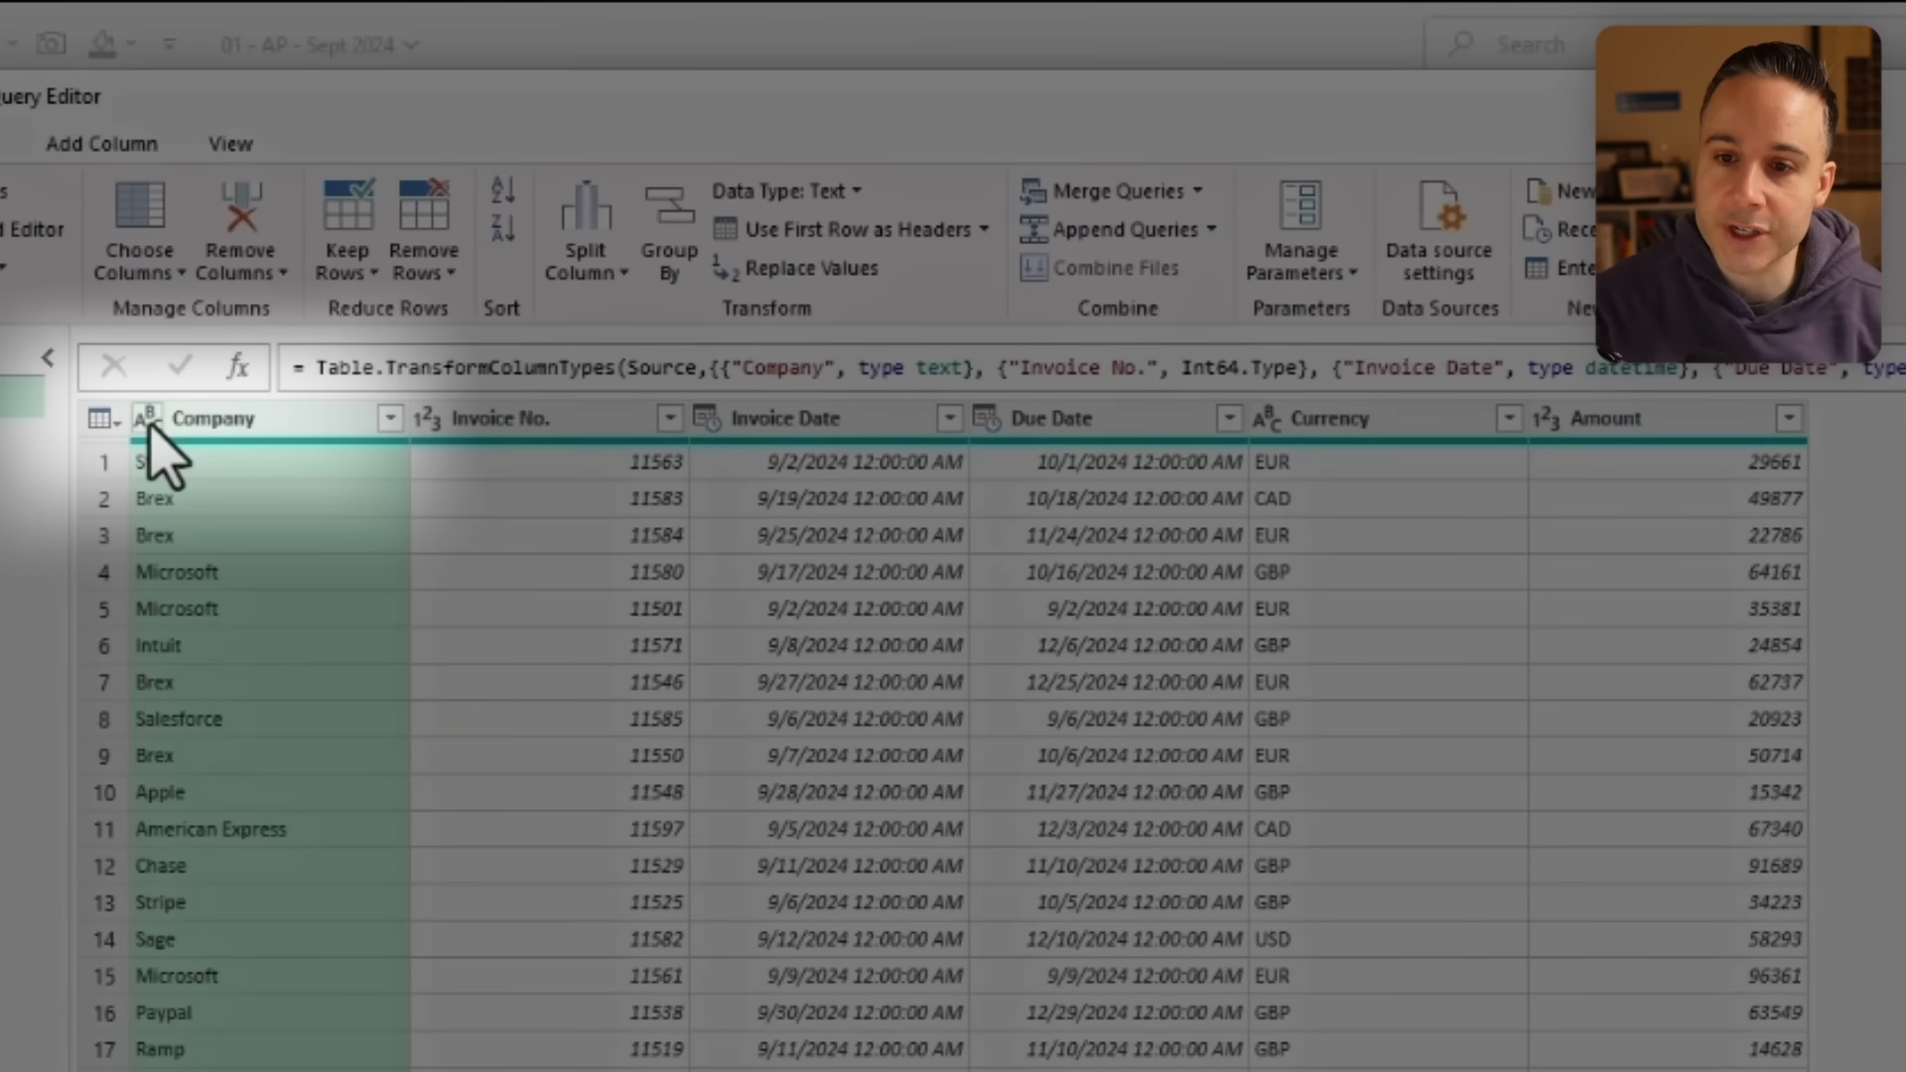
left_click(147, 418)
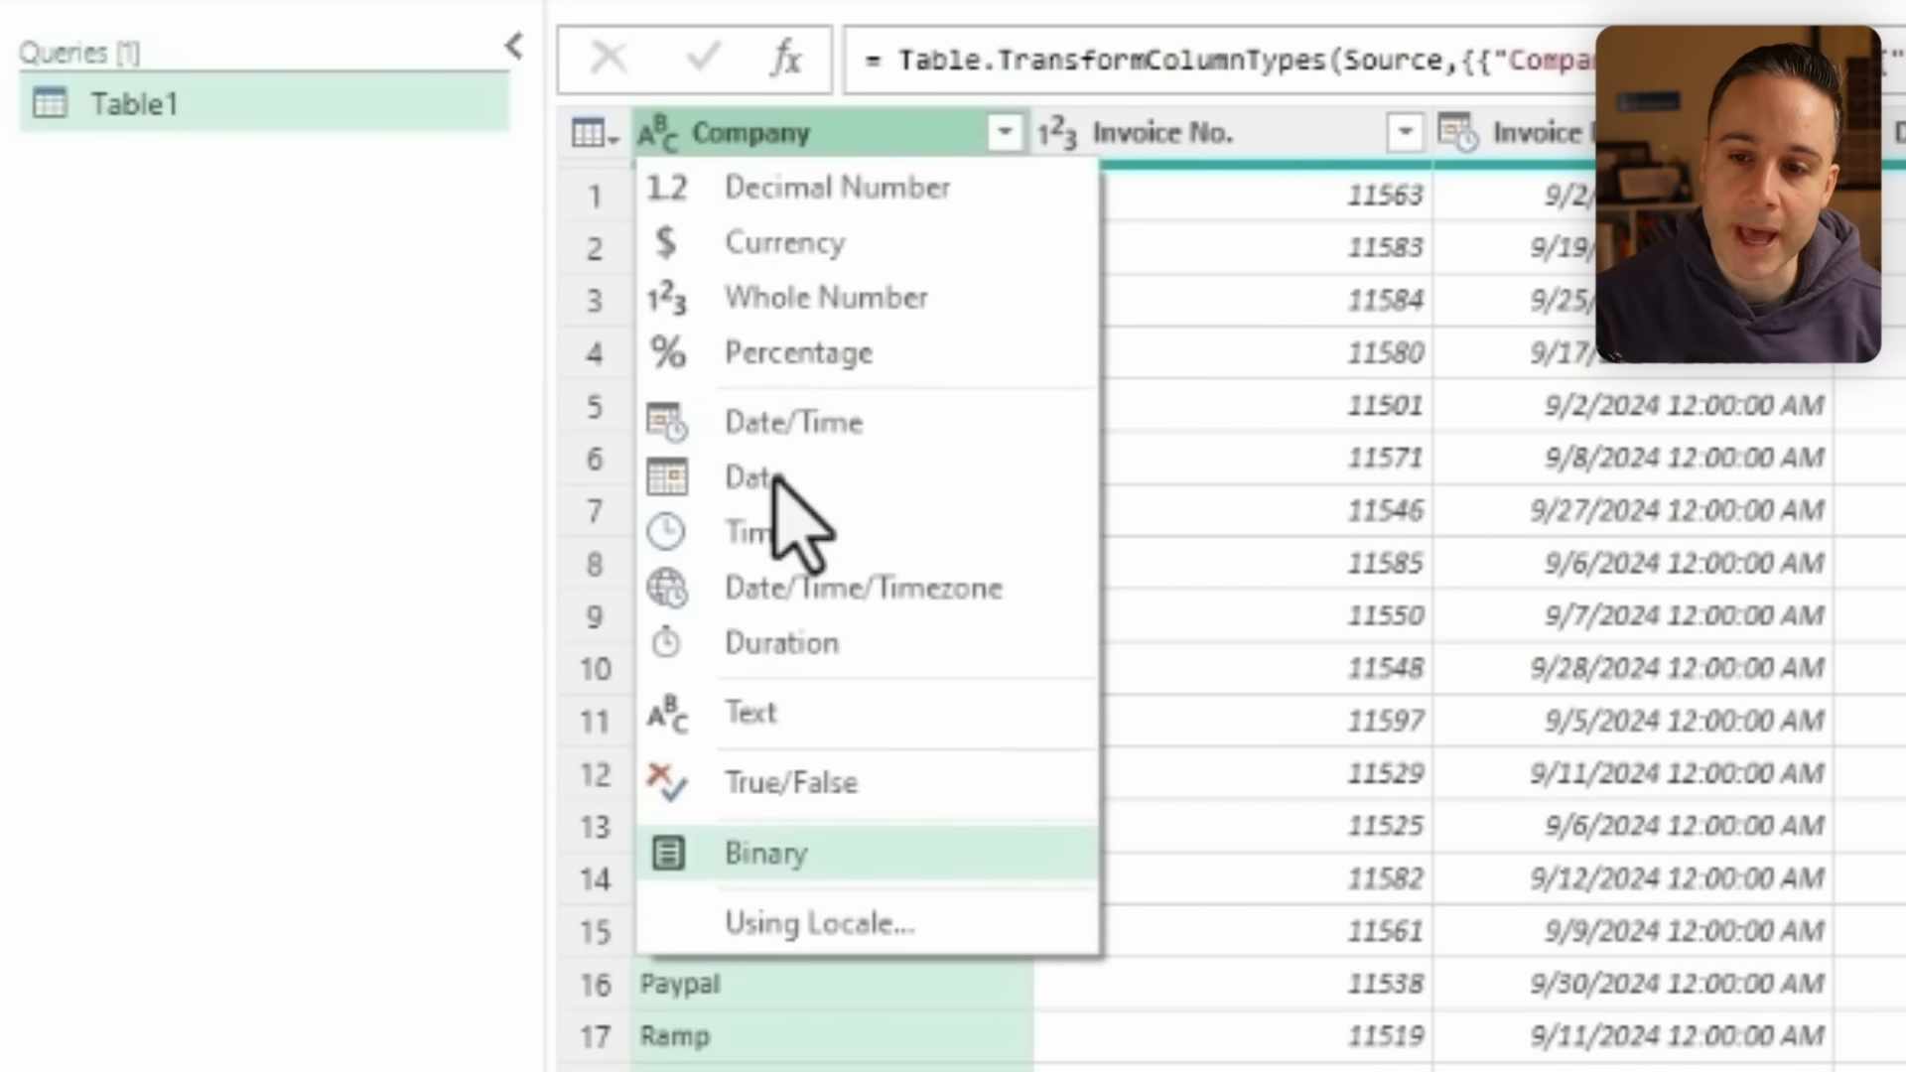
left_click(1247, 243)
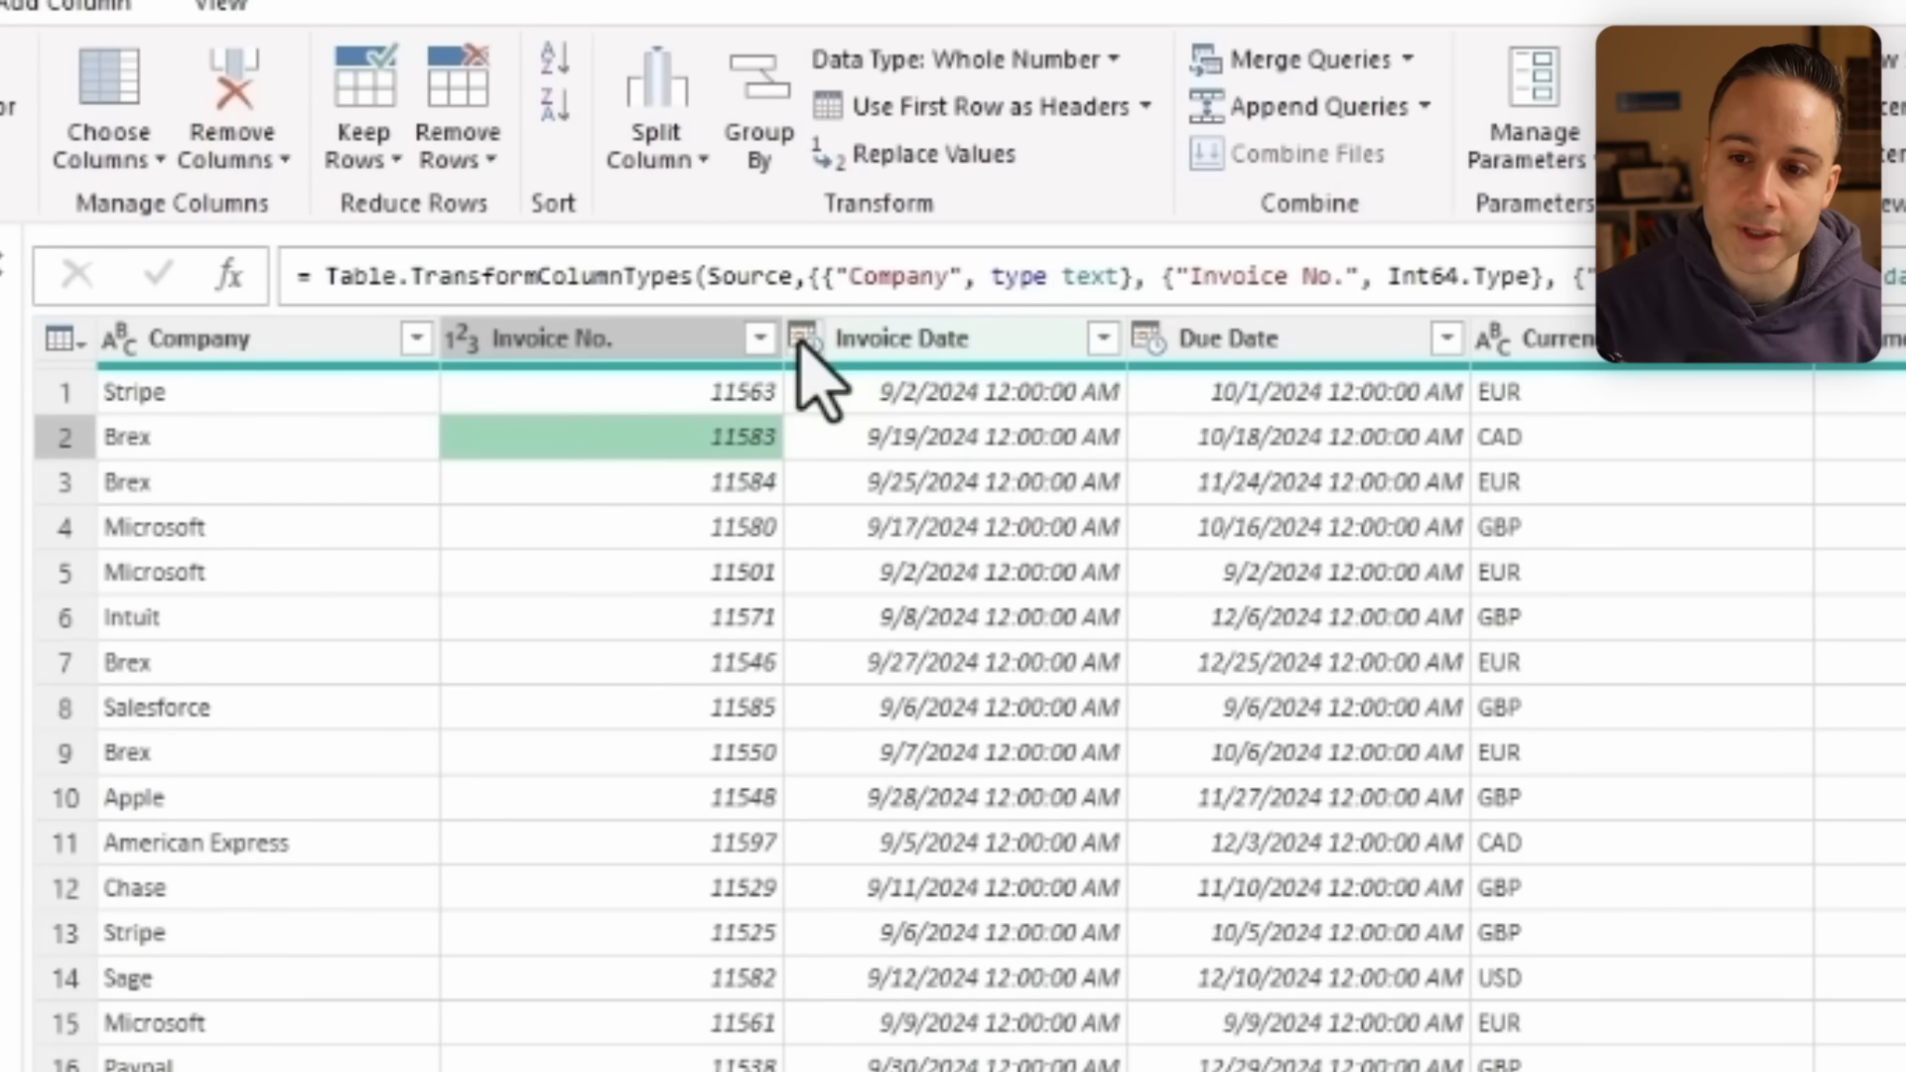
left_click(804, 340)
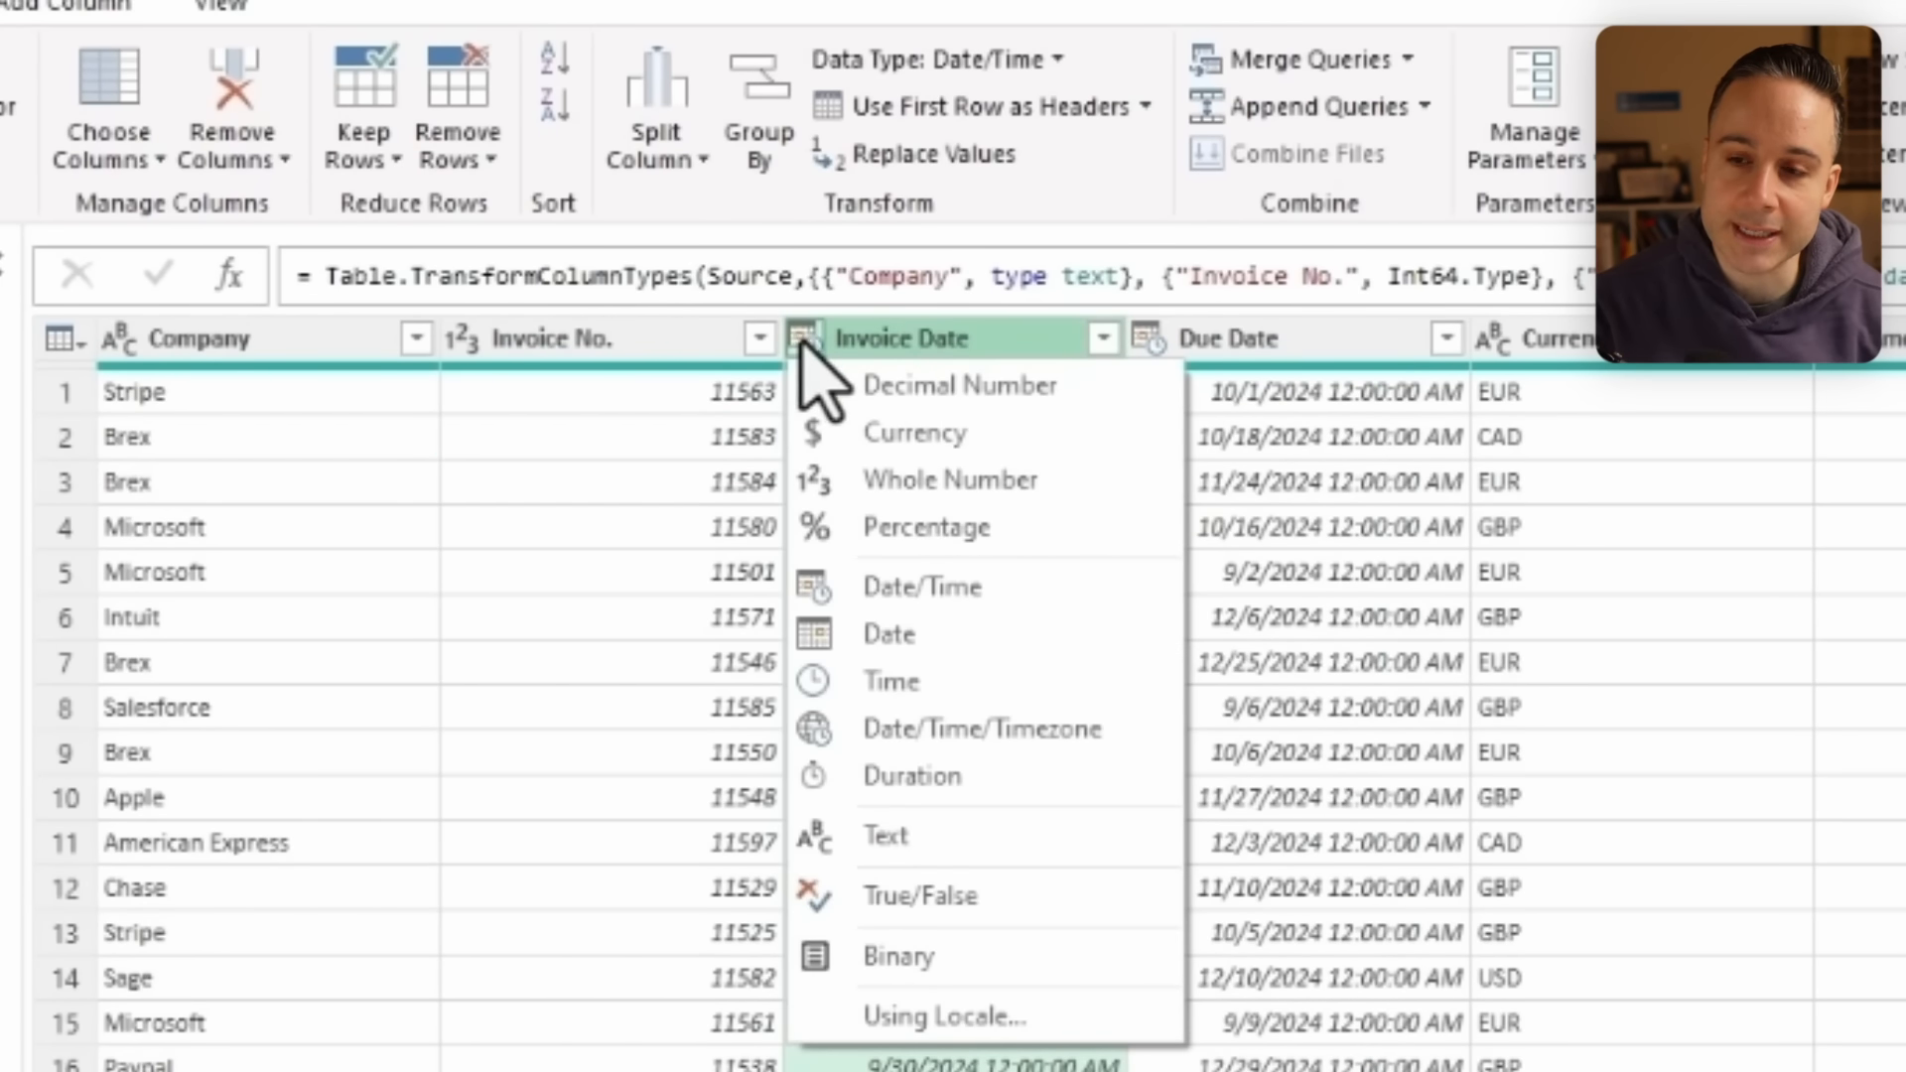
left_click(928, 635)
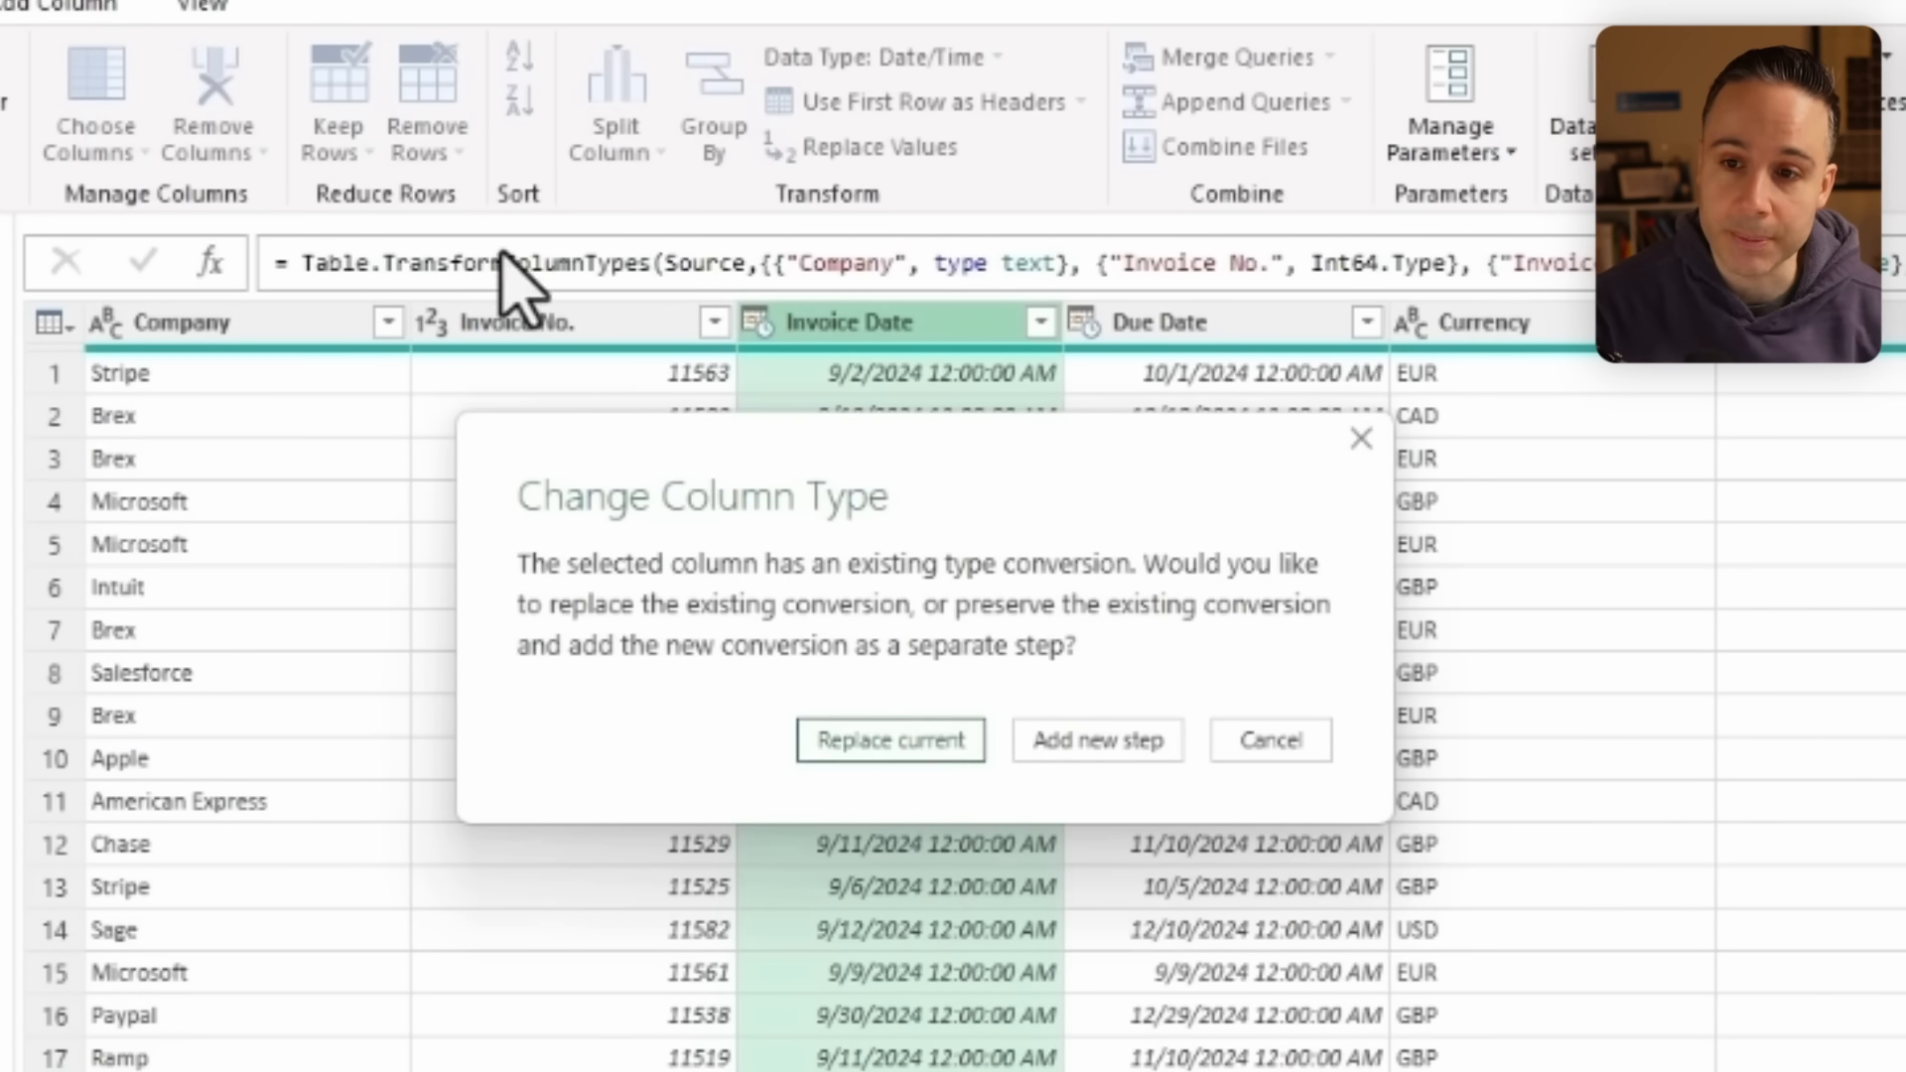
left_click(886, 764)
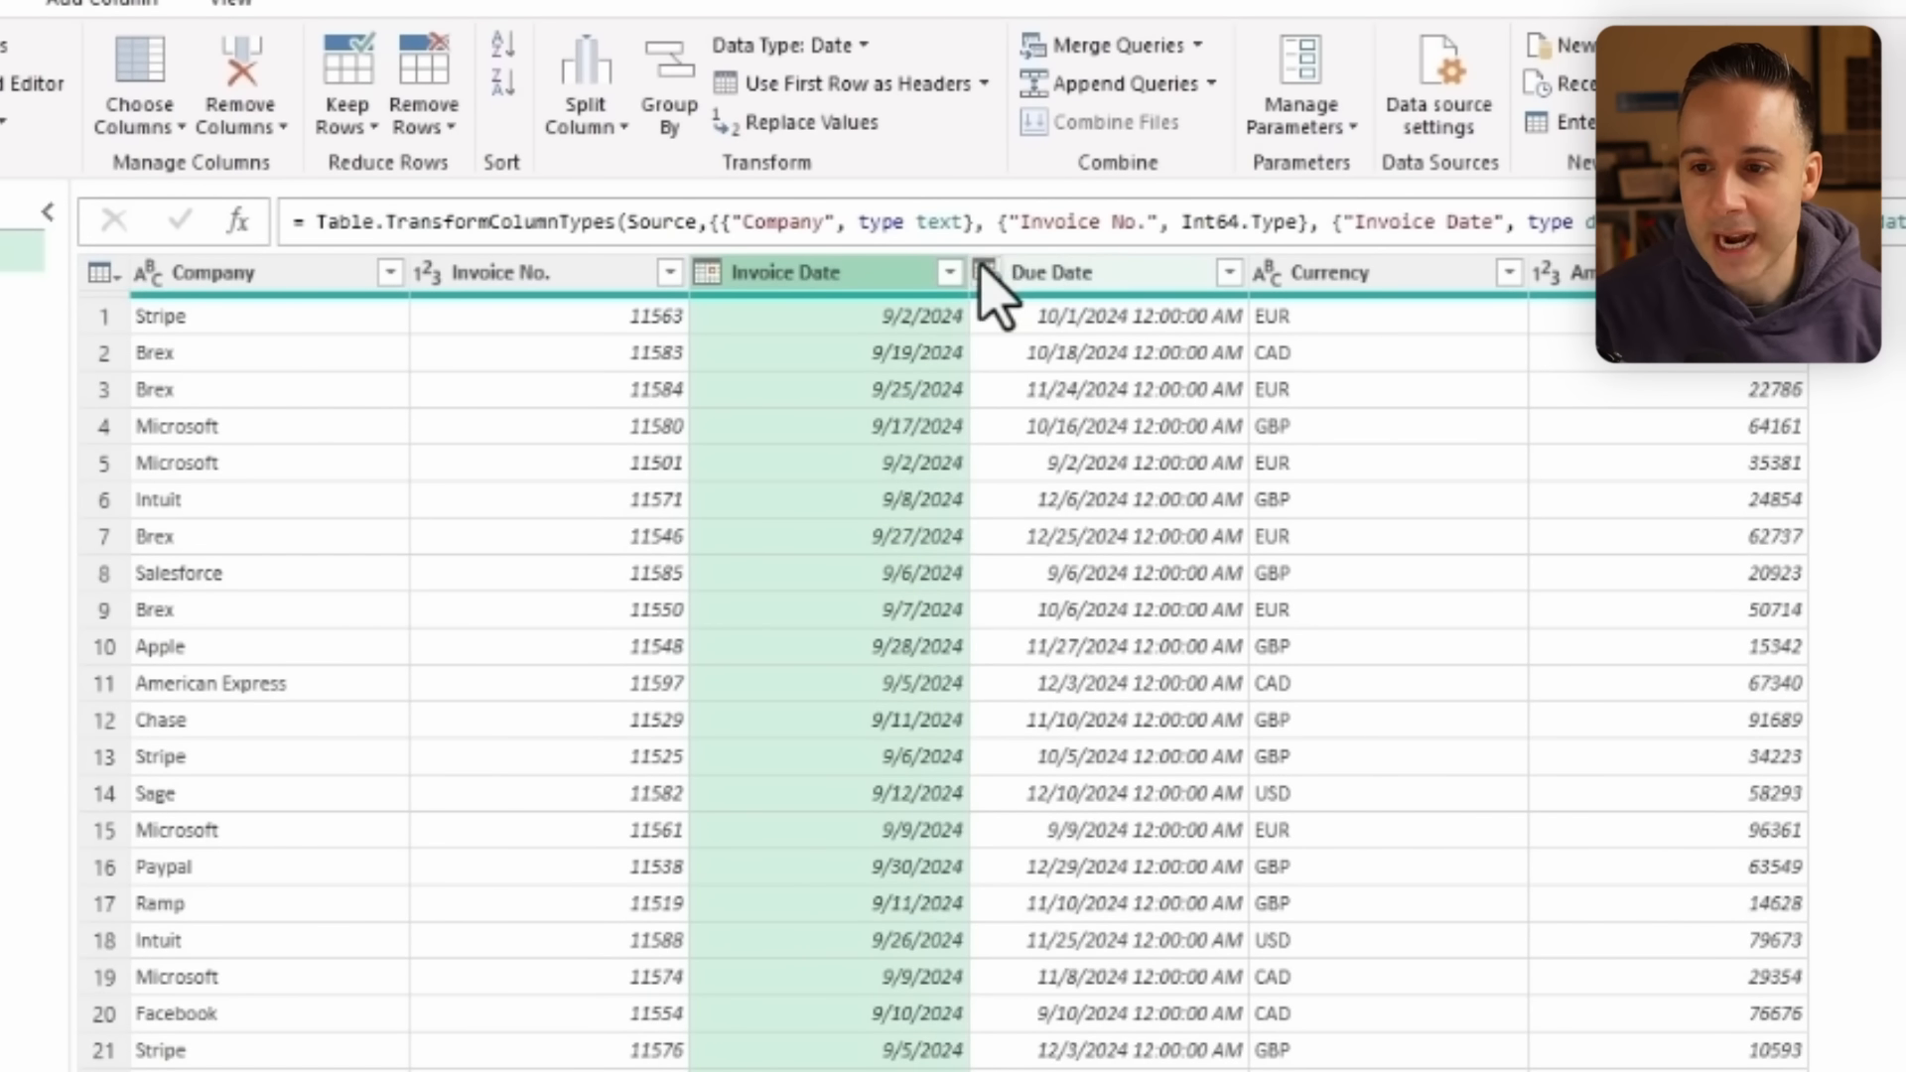
left_click(983, 273)
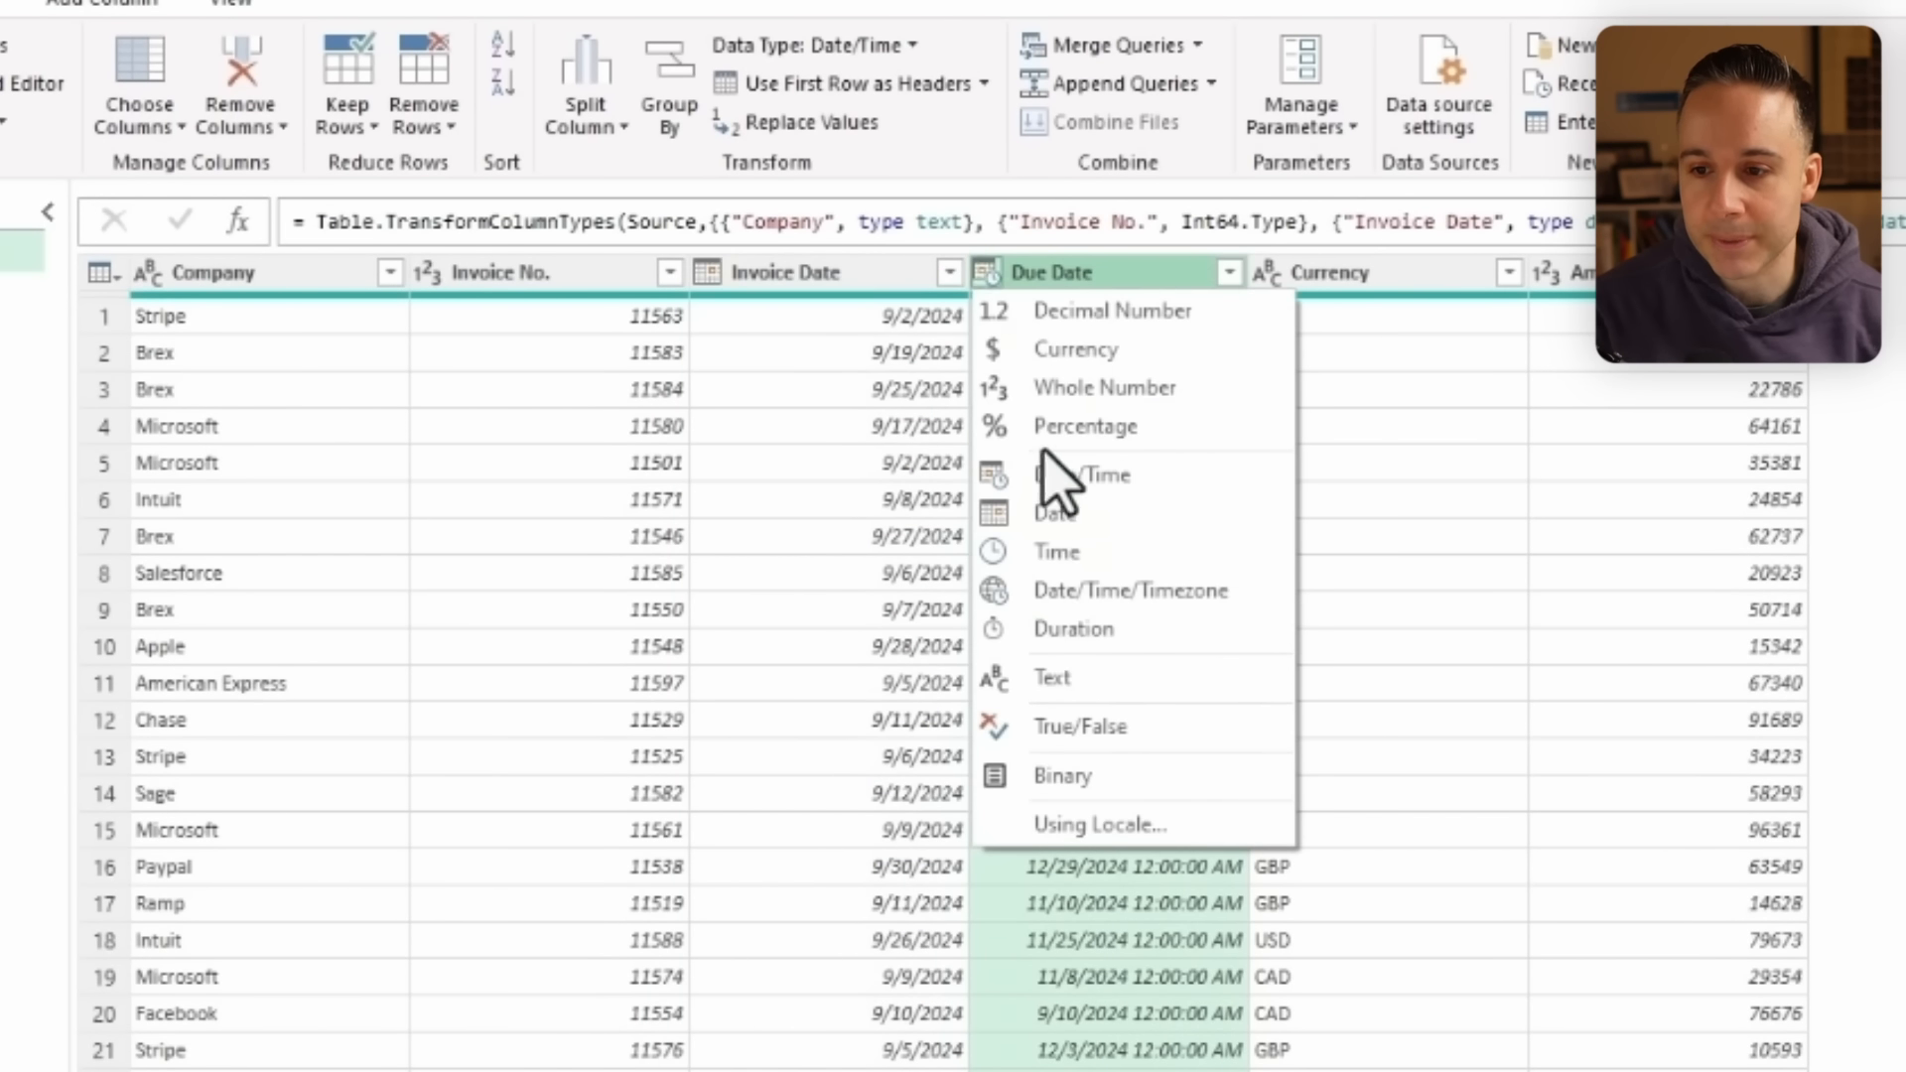
left_click(1062, 509)
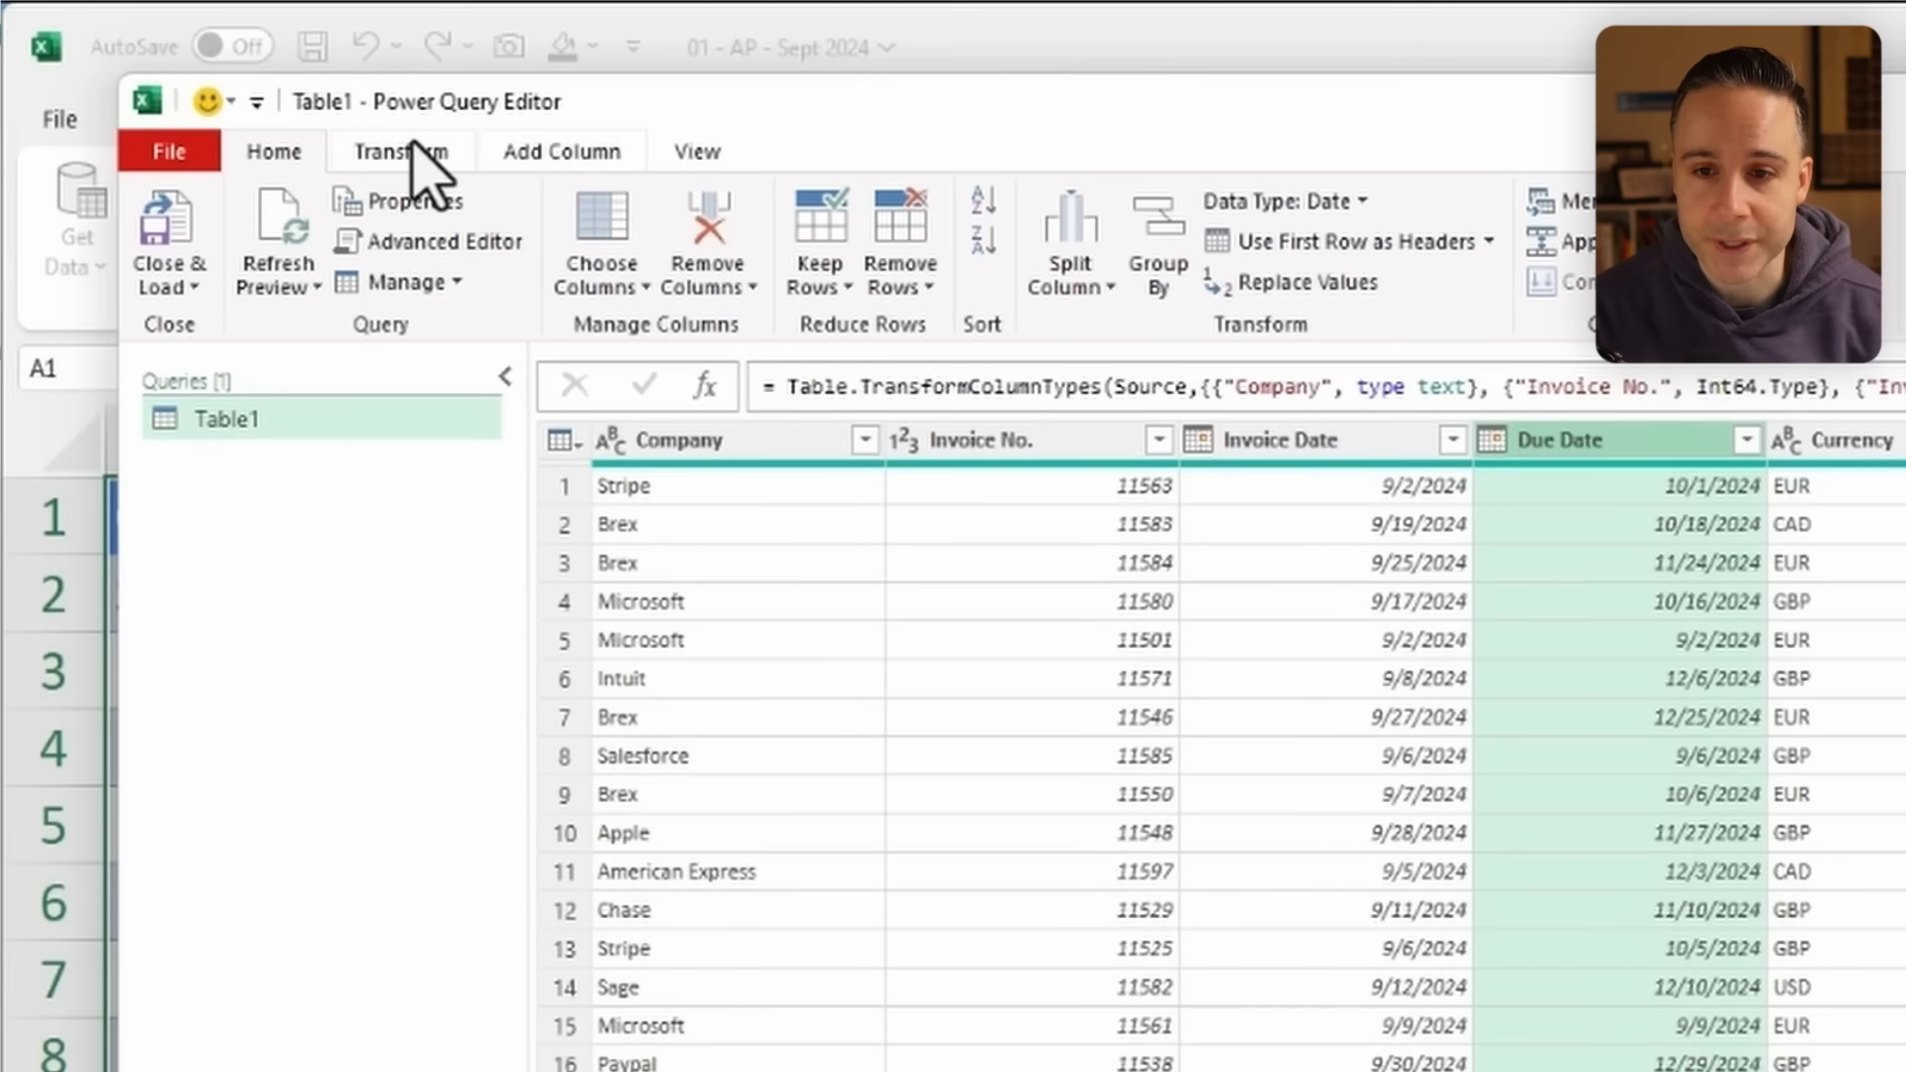
Transform the Due Date column to the end of month.
left_click(407, 149)
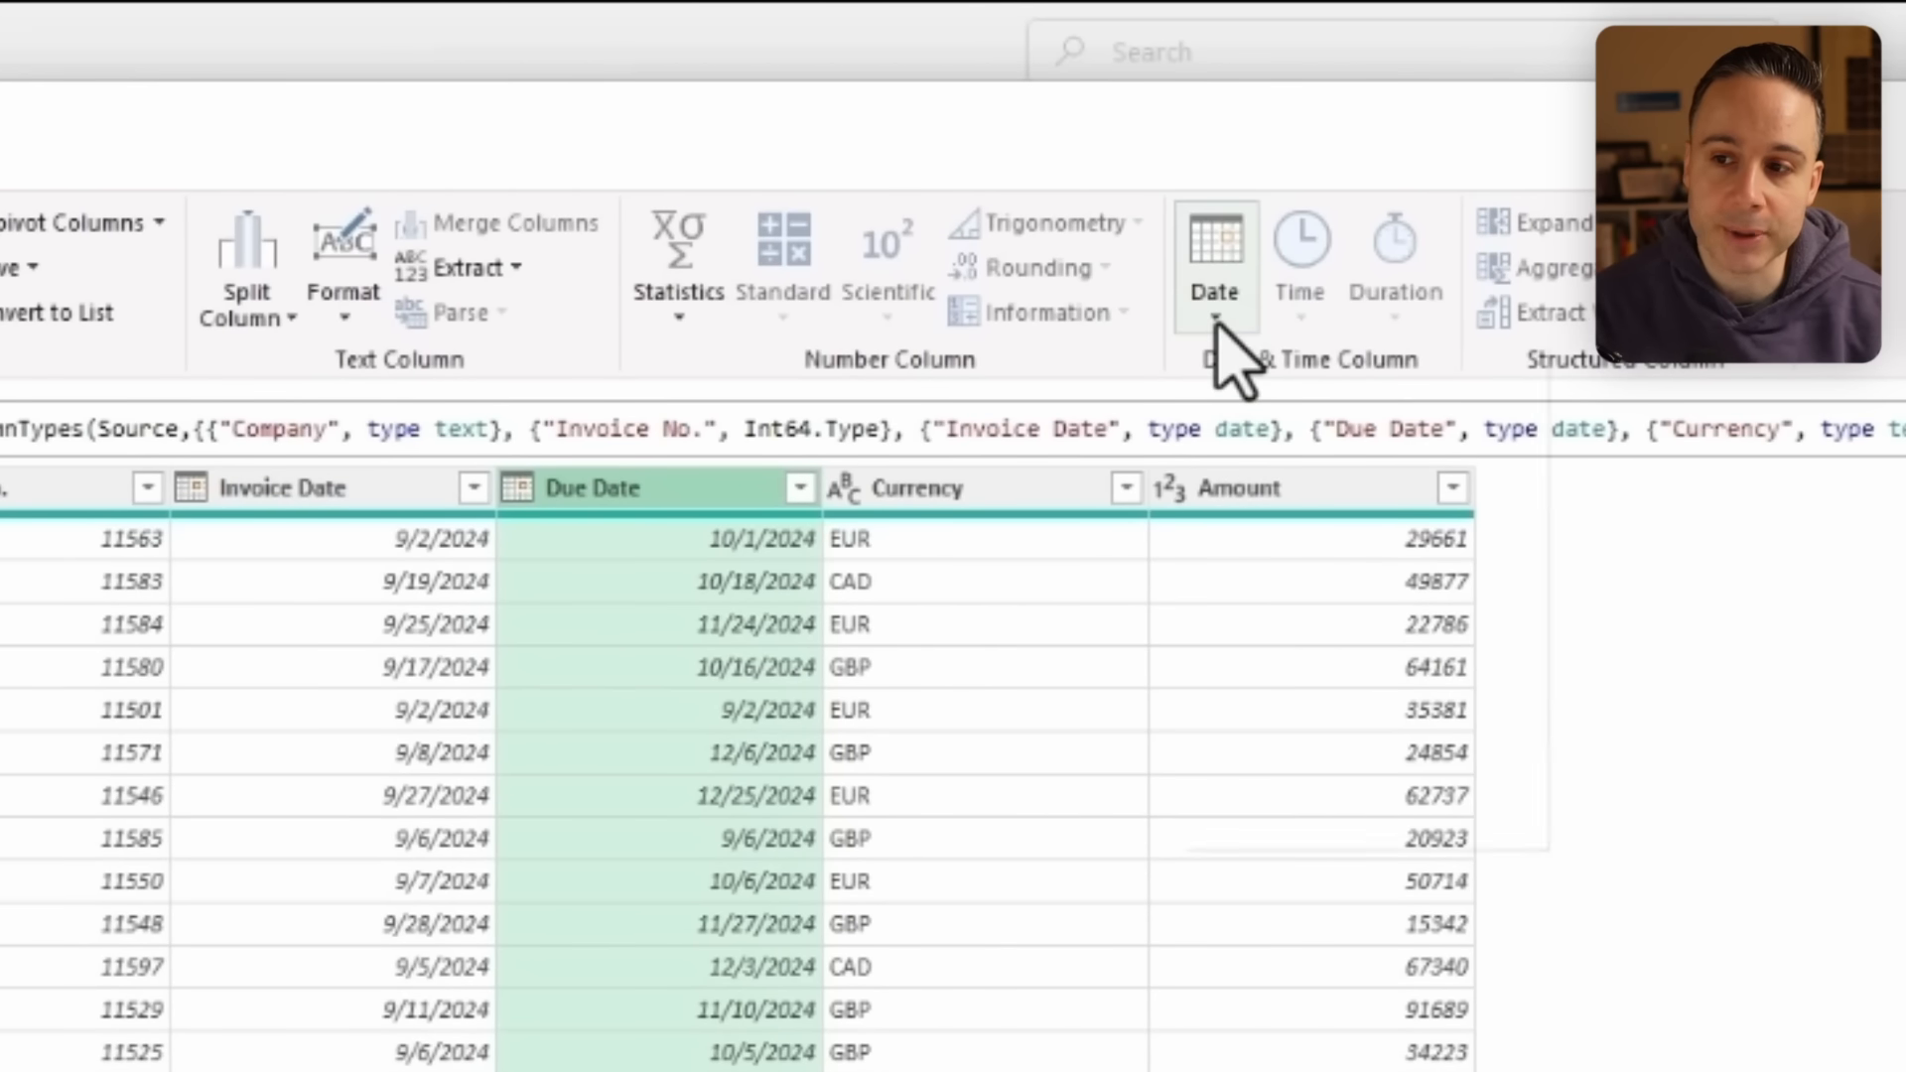
left_click(1217, 323)
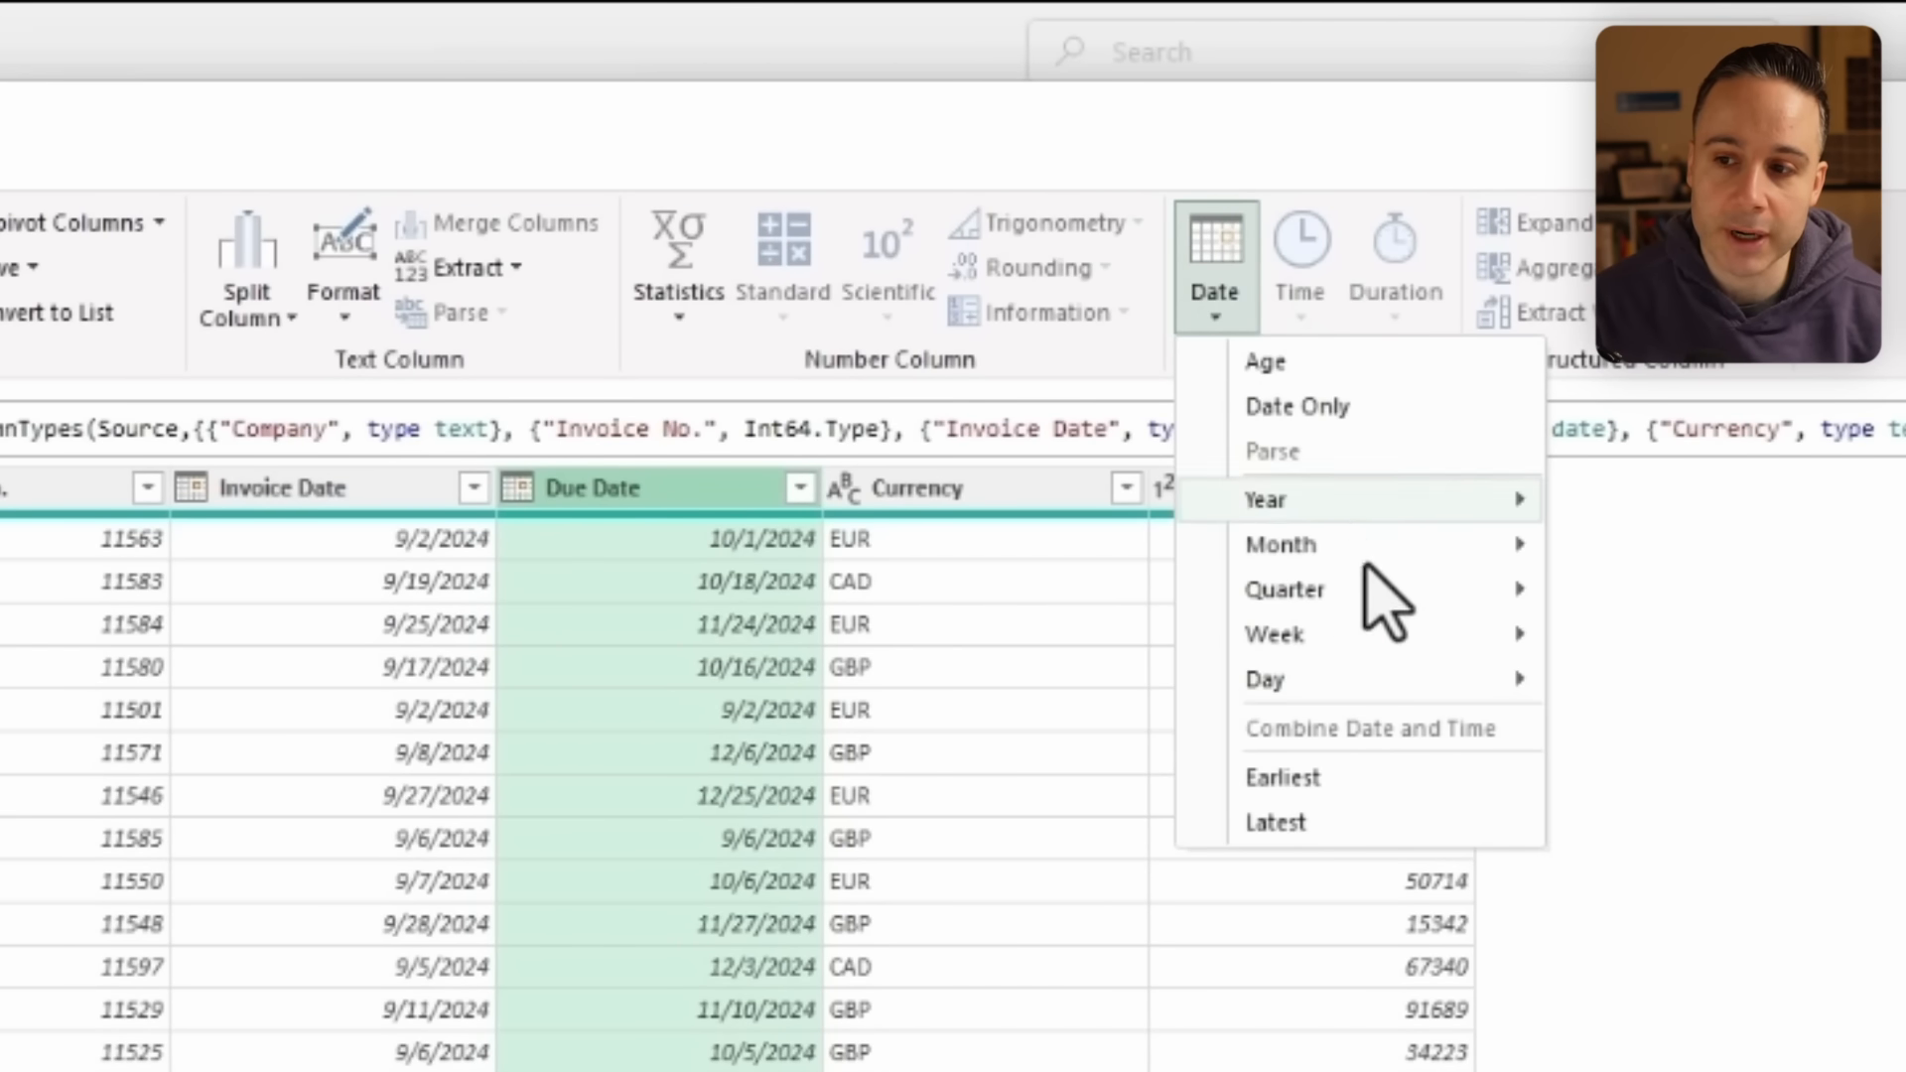
mouse_move(1366, 554)
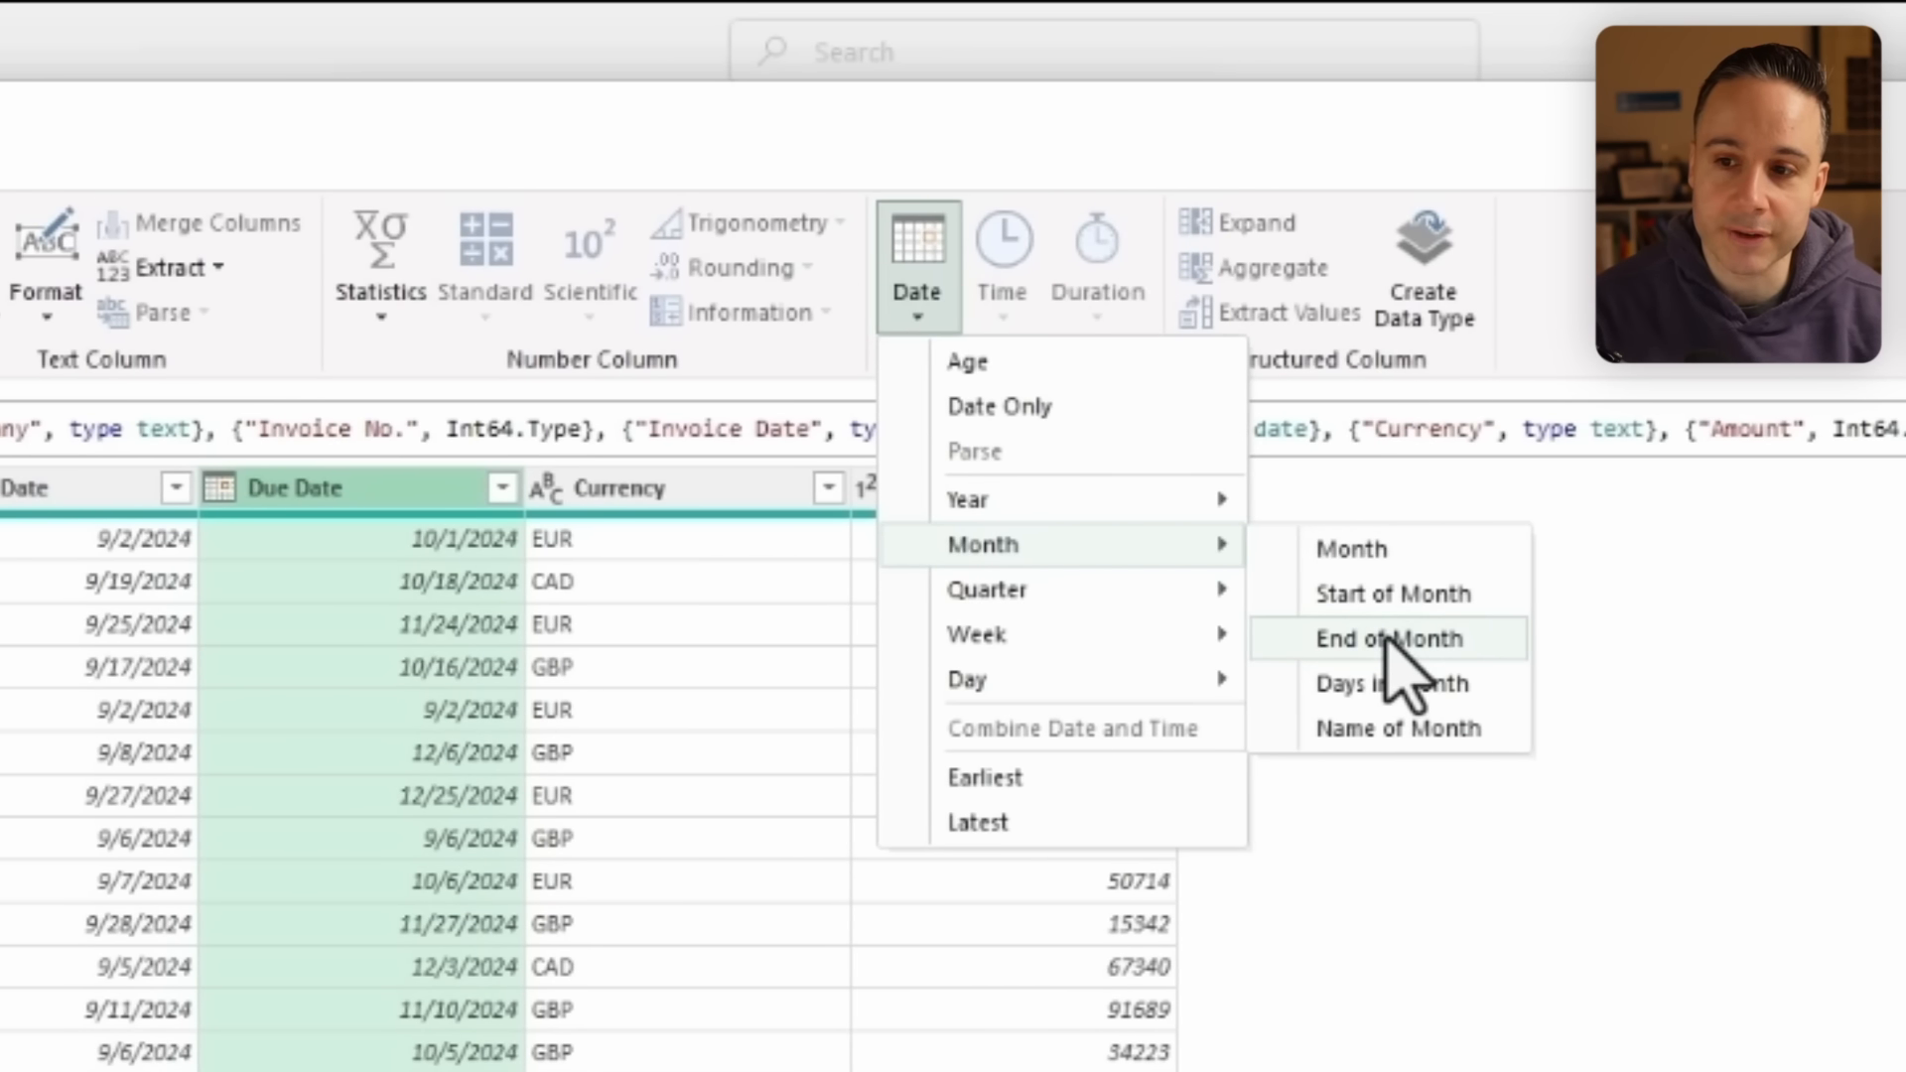
left_click(1387, 640)
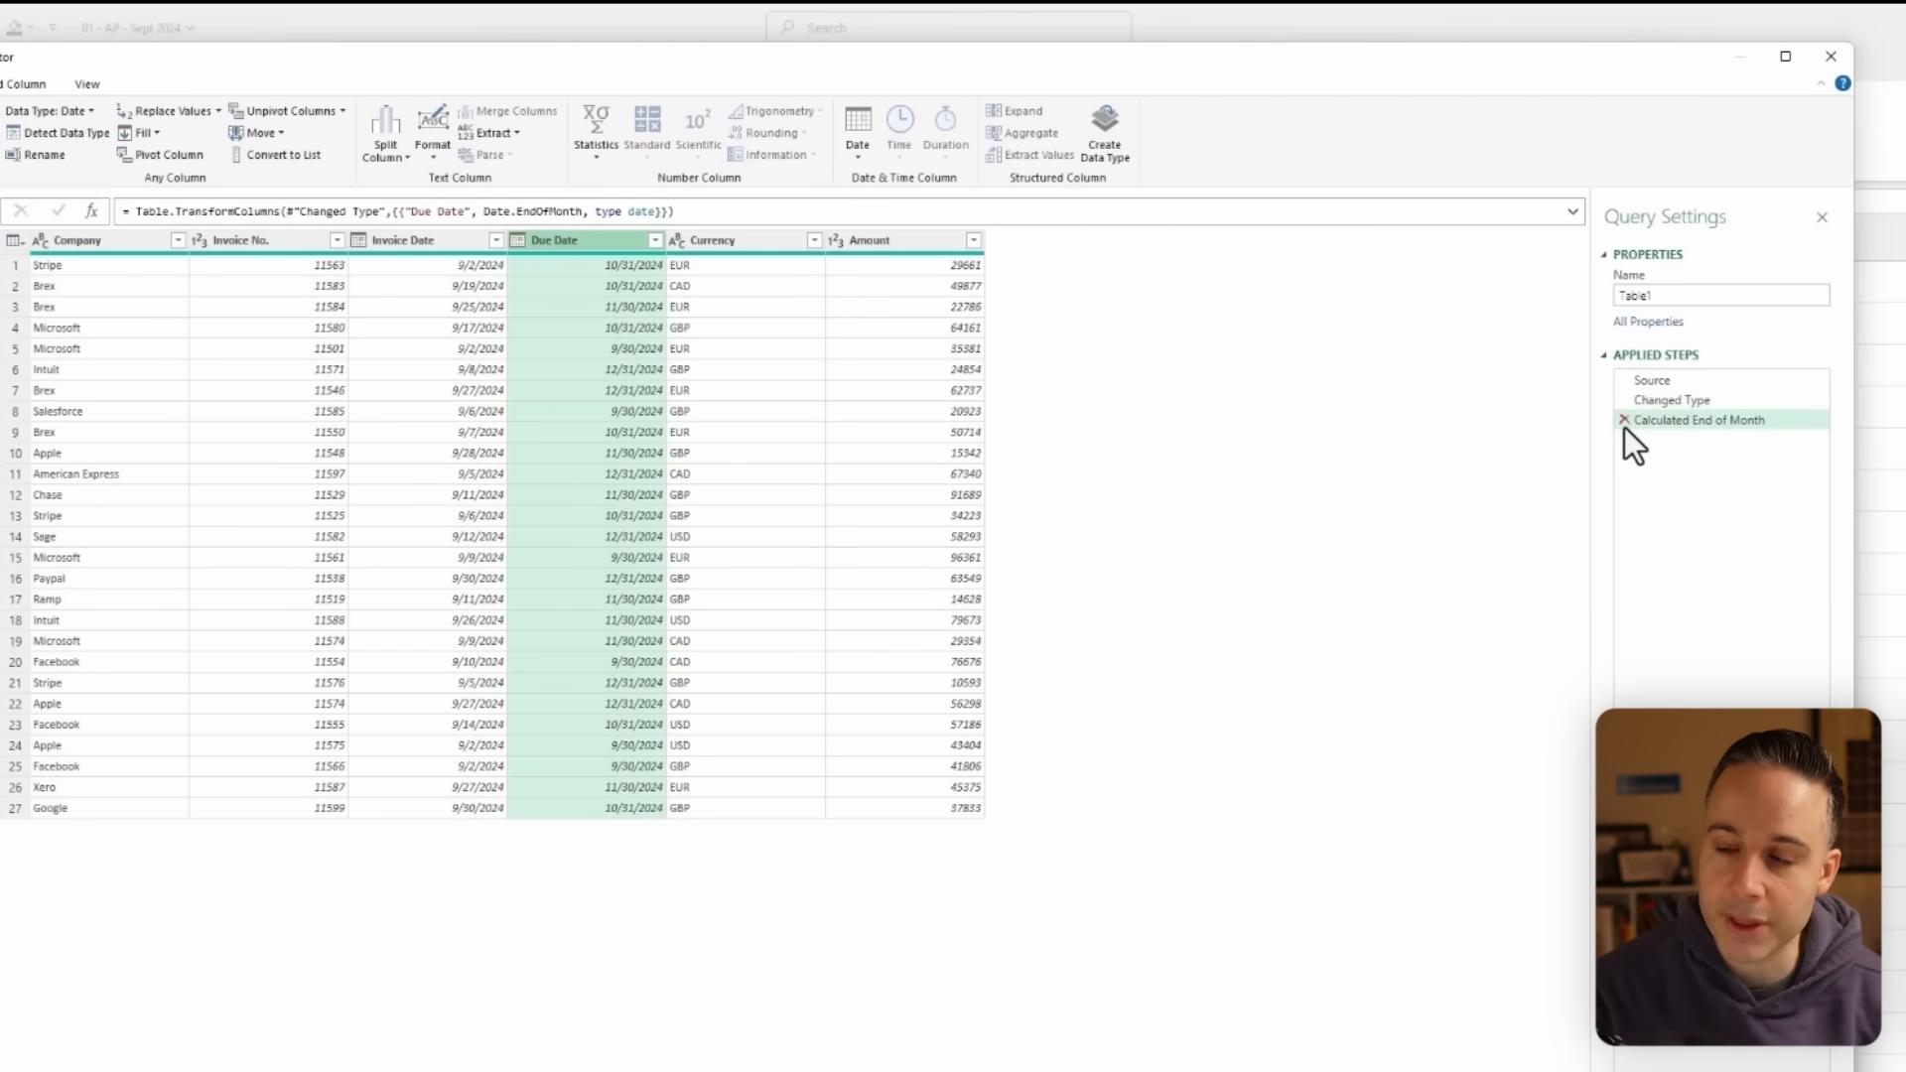
Compare the query before and after the end-of-month calculation, and delete that applied step.
left_click(1669, 403)
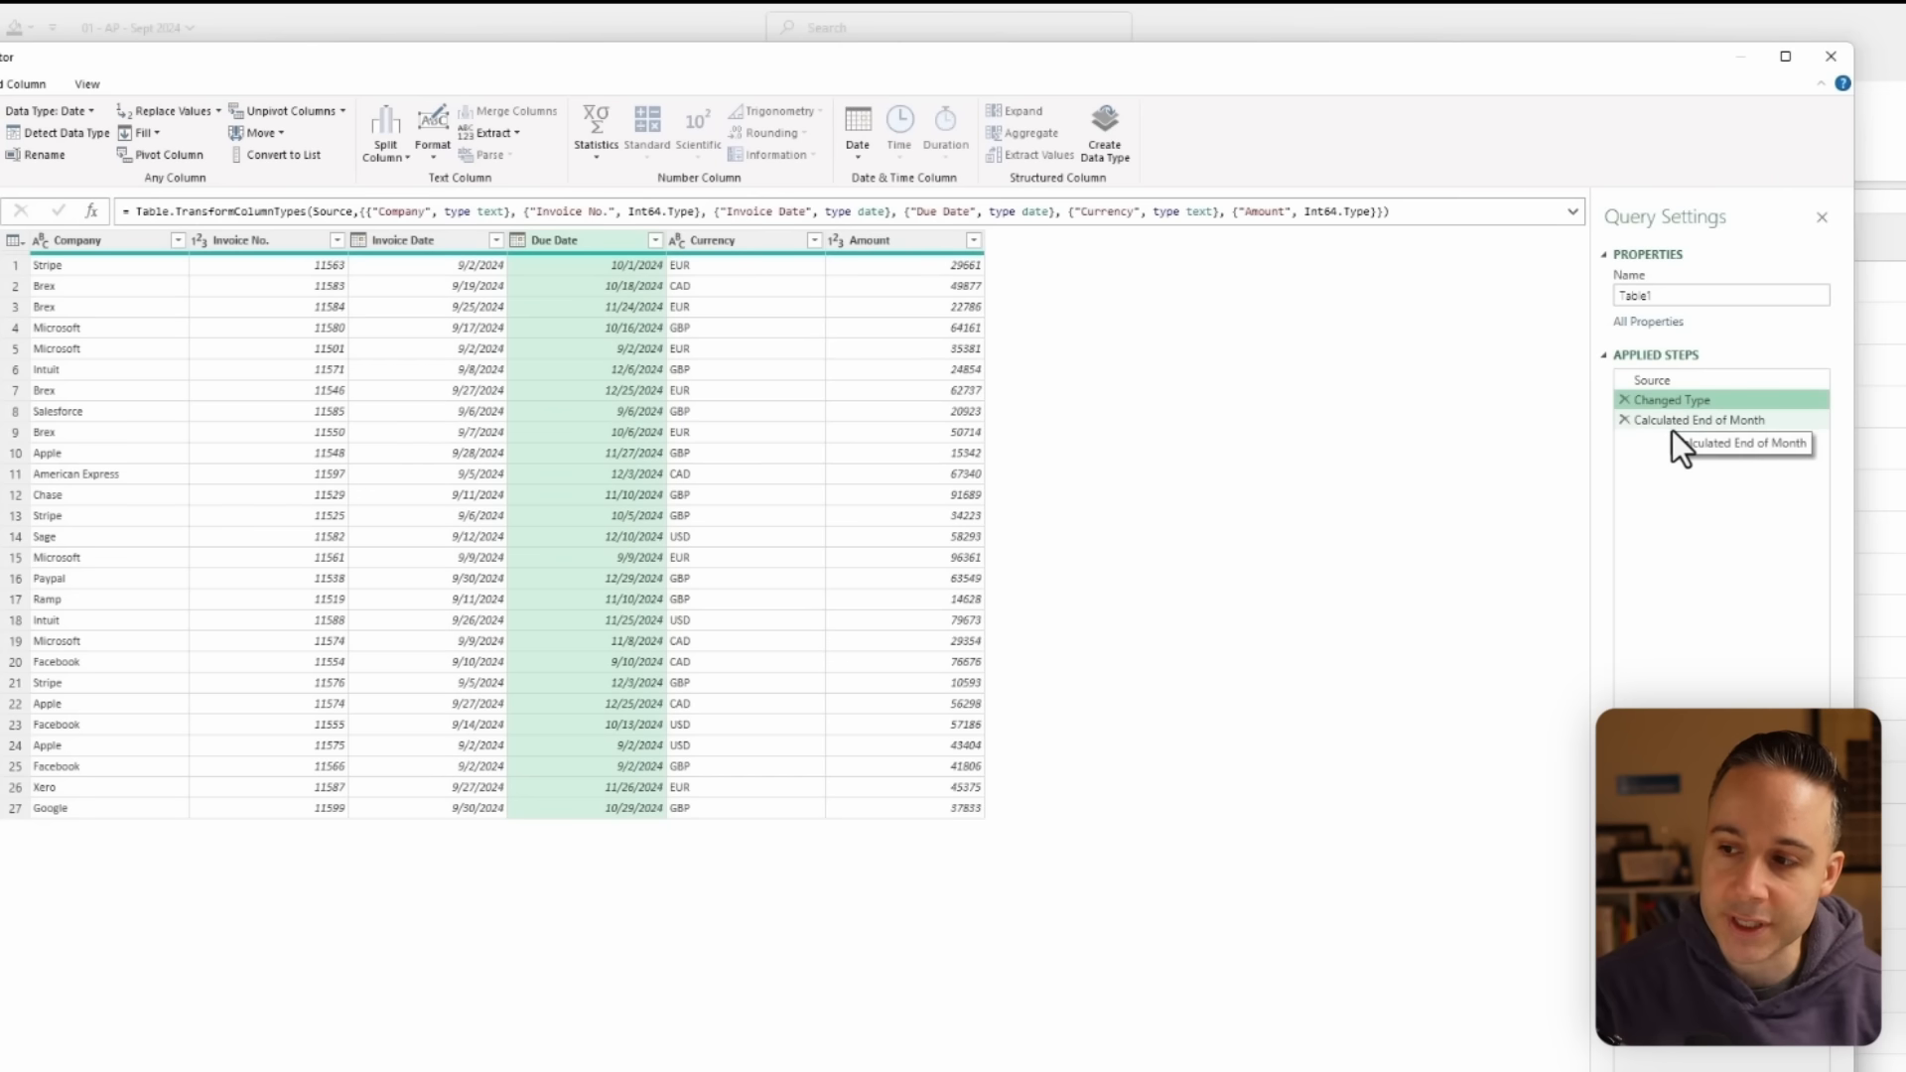
left_click(1672, 425)
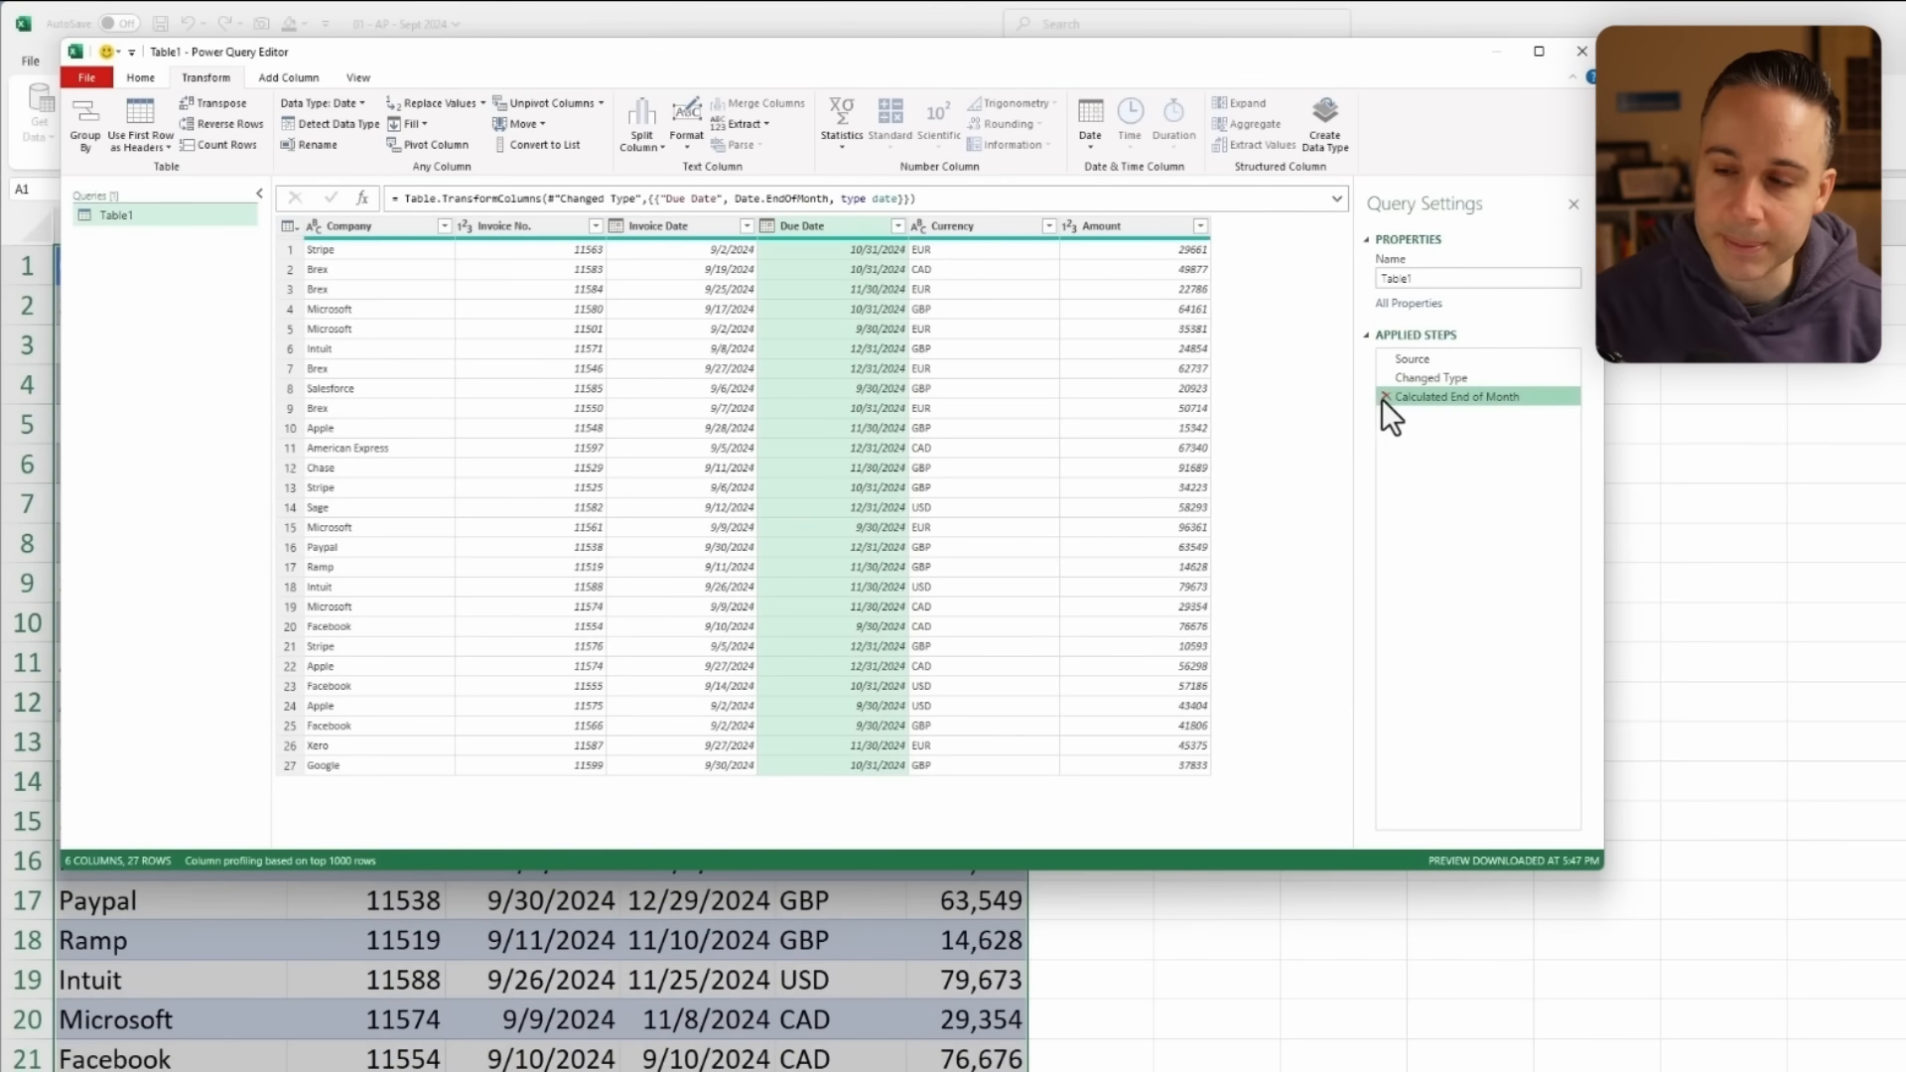
left_click(1385, 397)
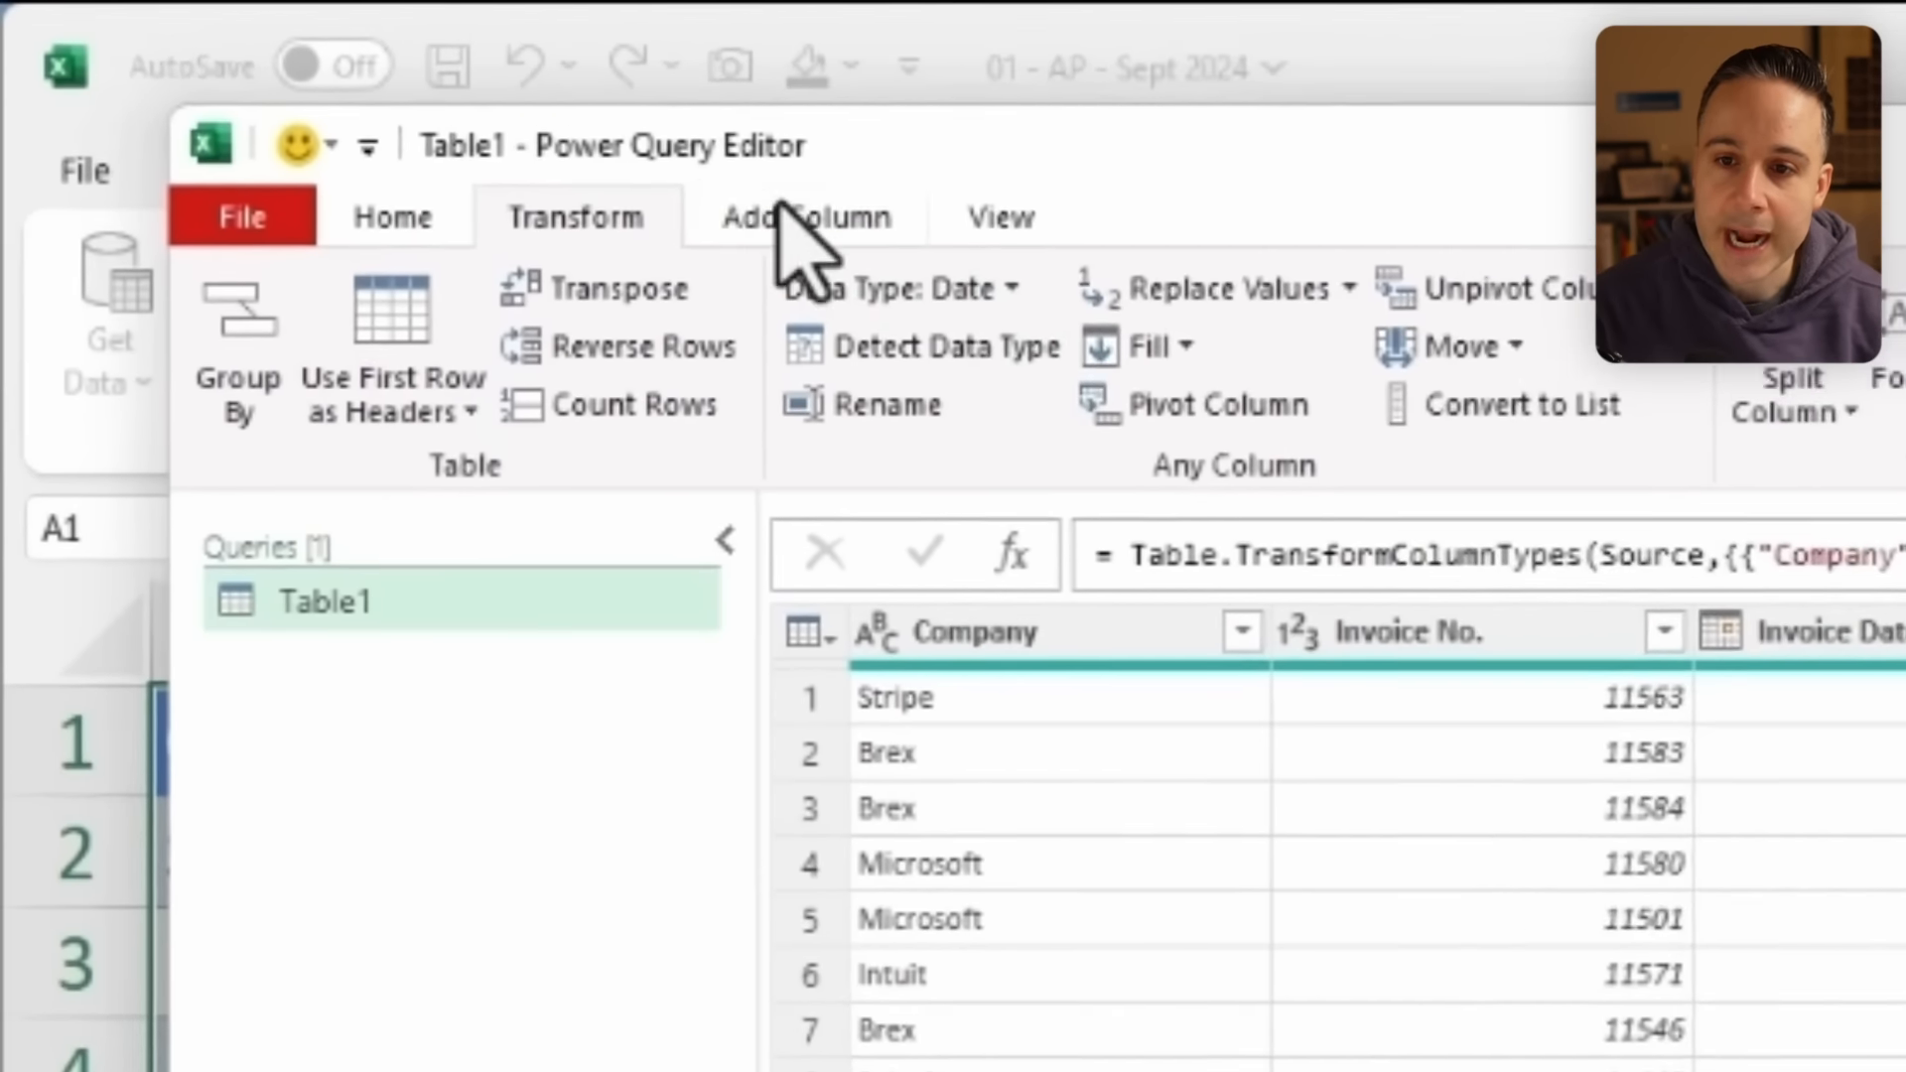
Preview the column distribution charts above the data, and turn off column distribution and column profile.
left_click(284, 76)
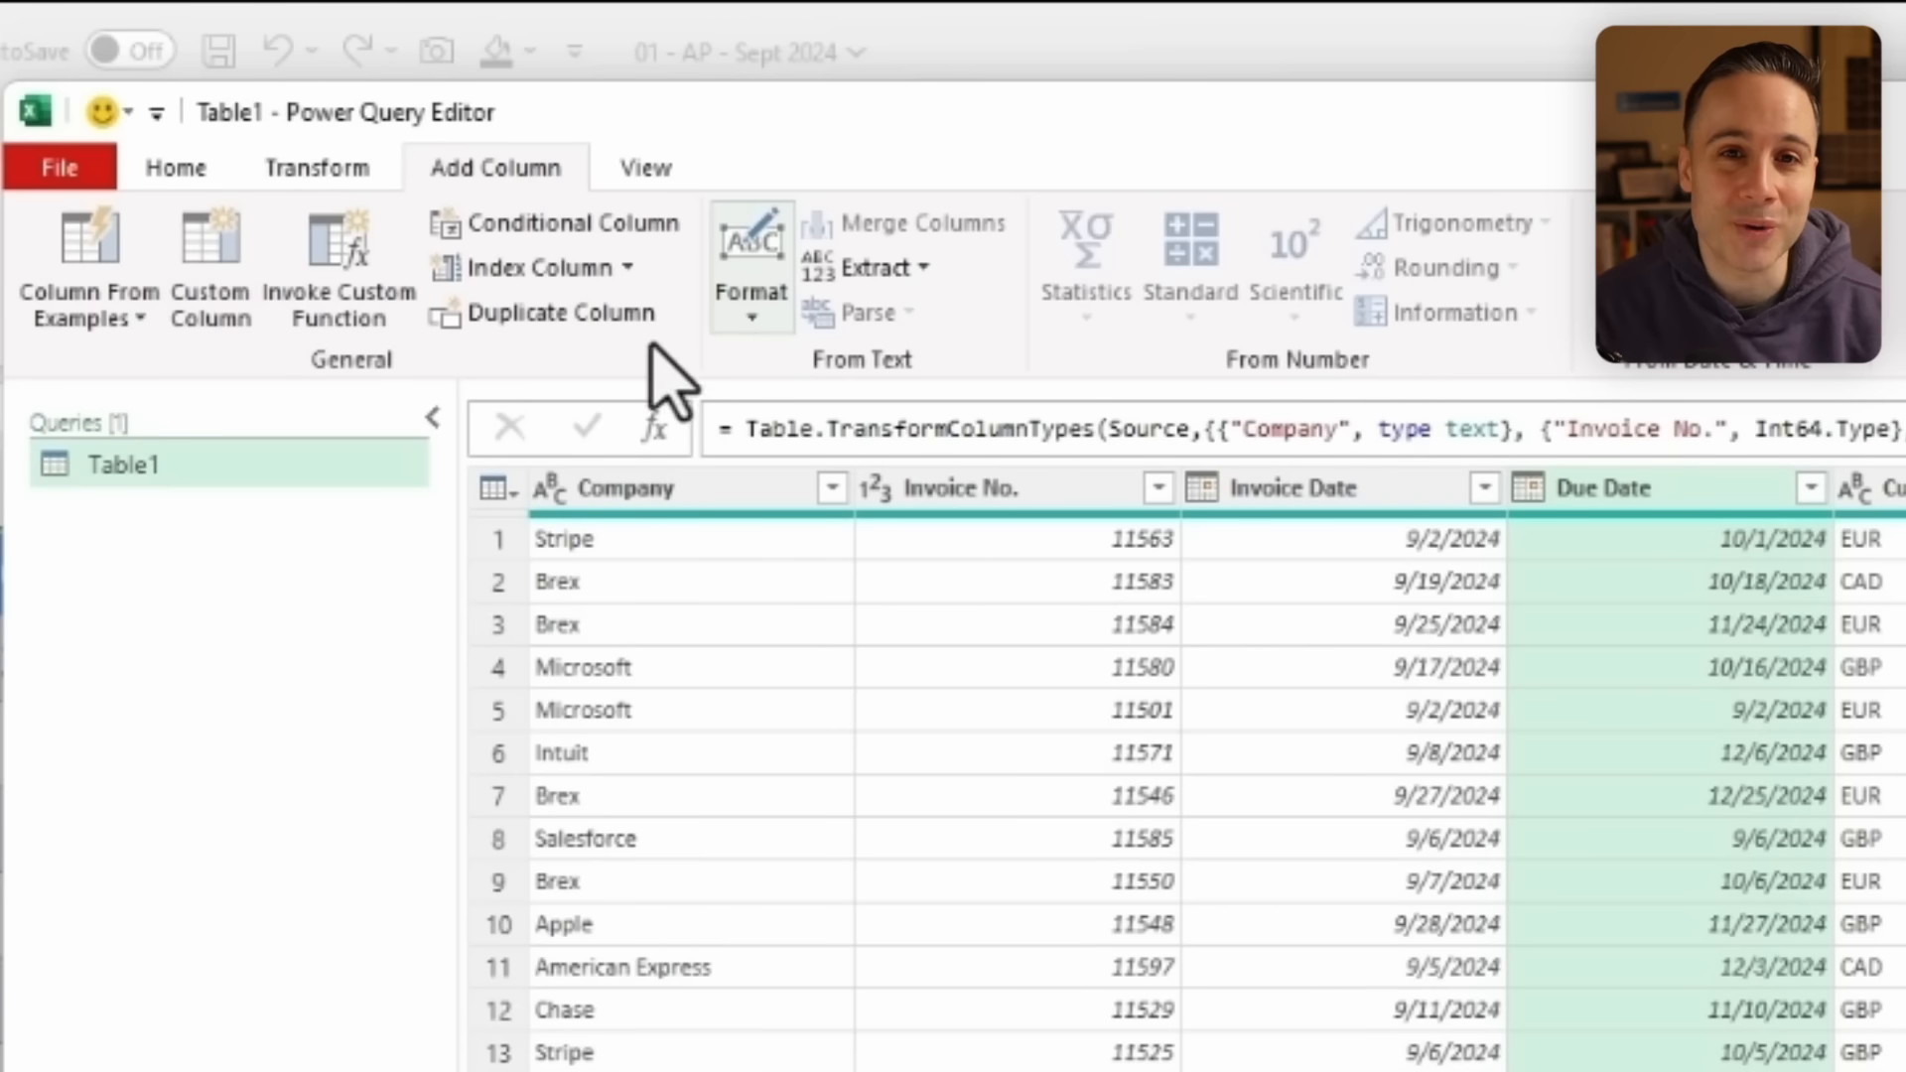
left_click(635, 168)
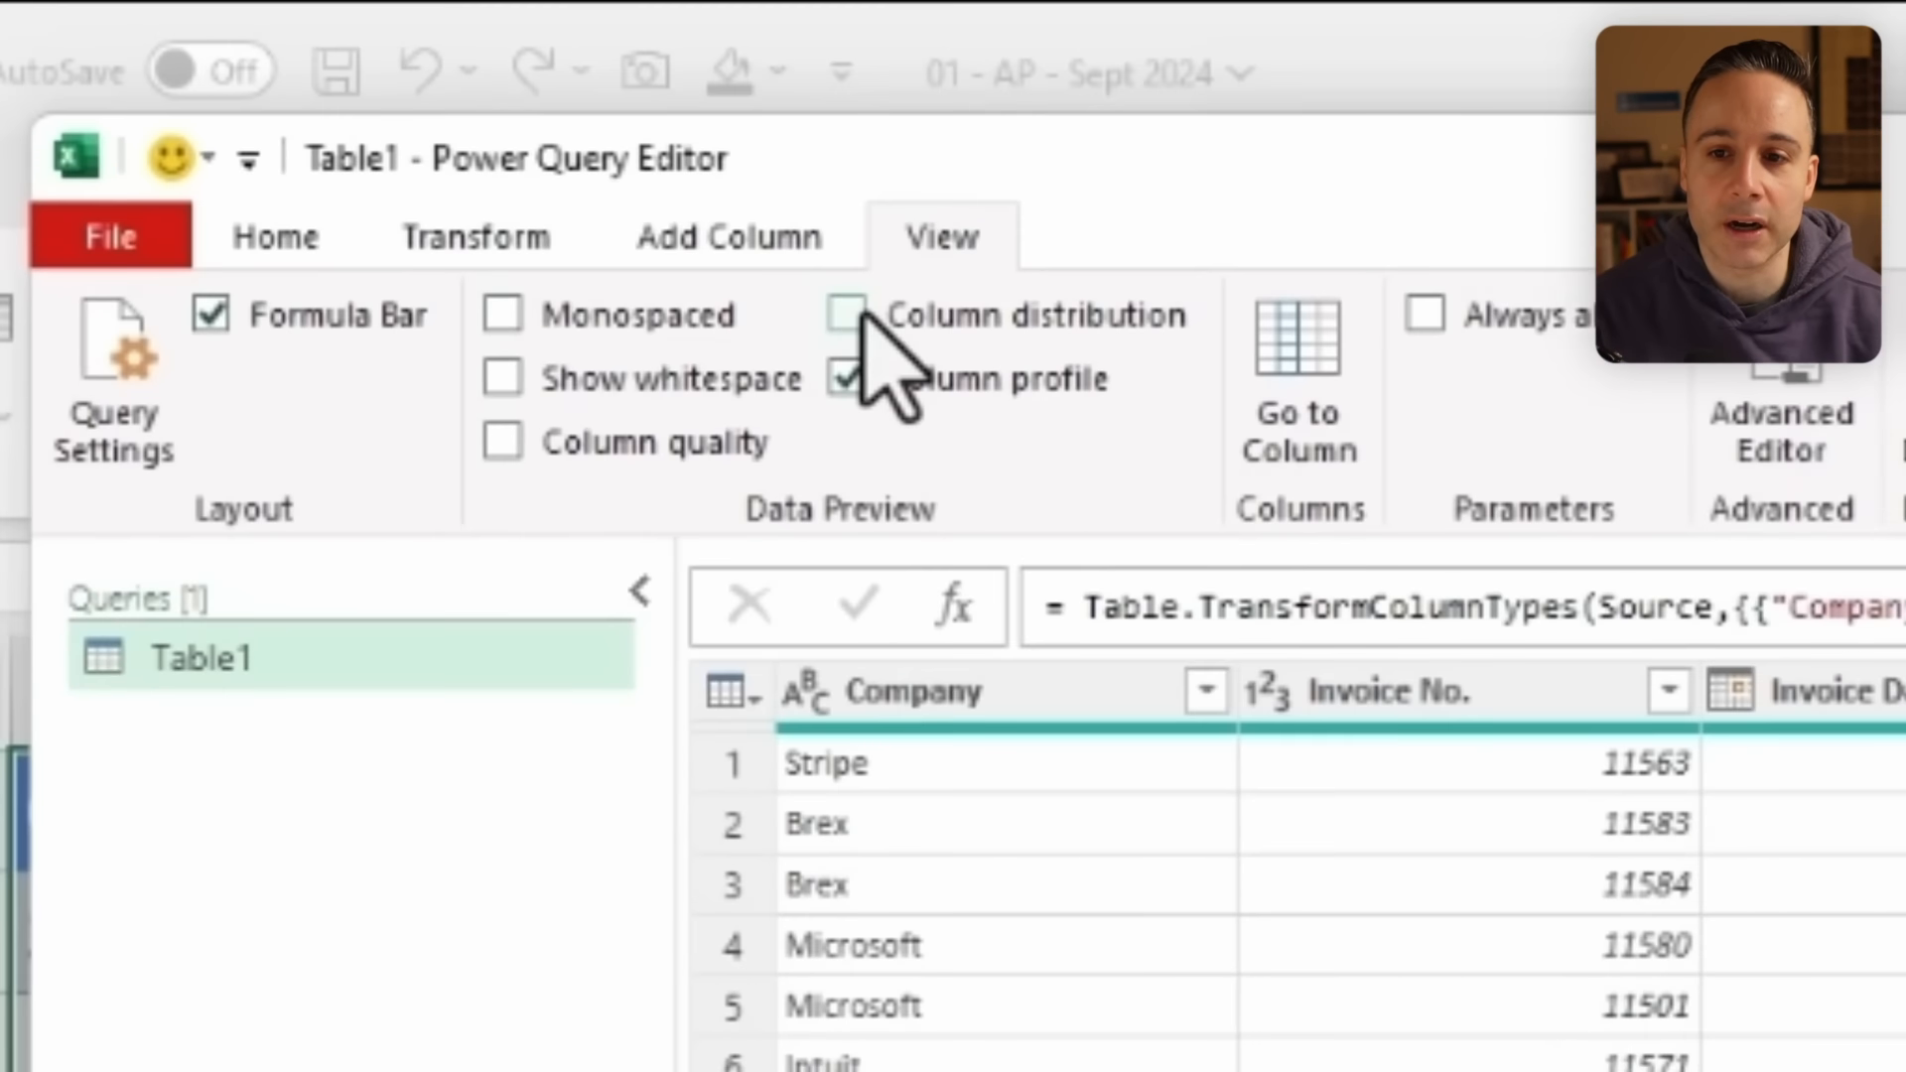
left_click(429, 111)
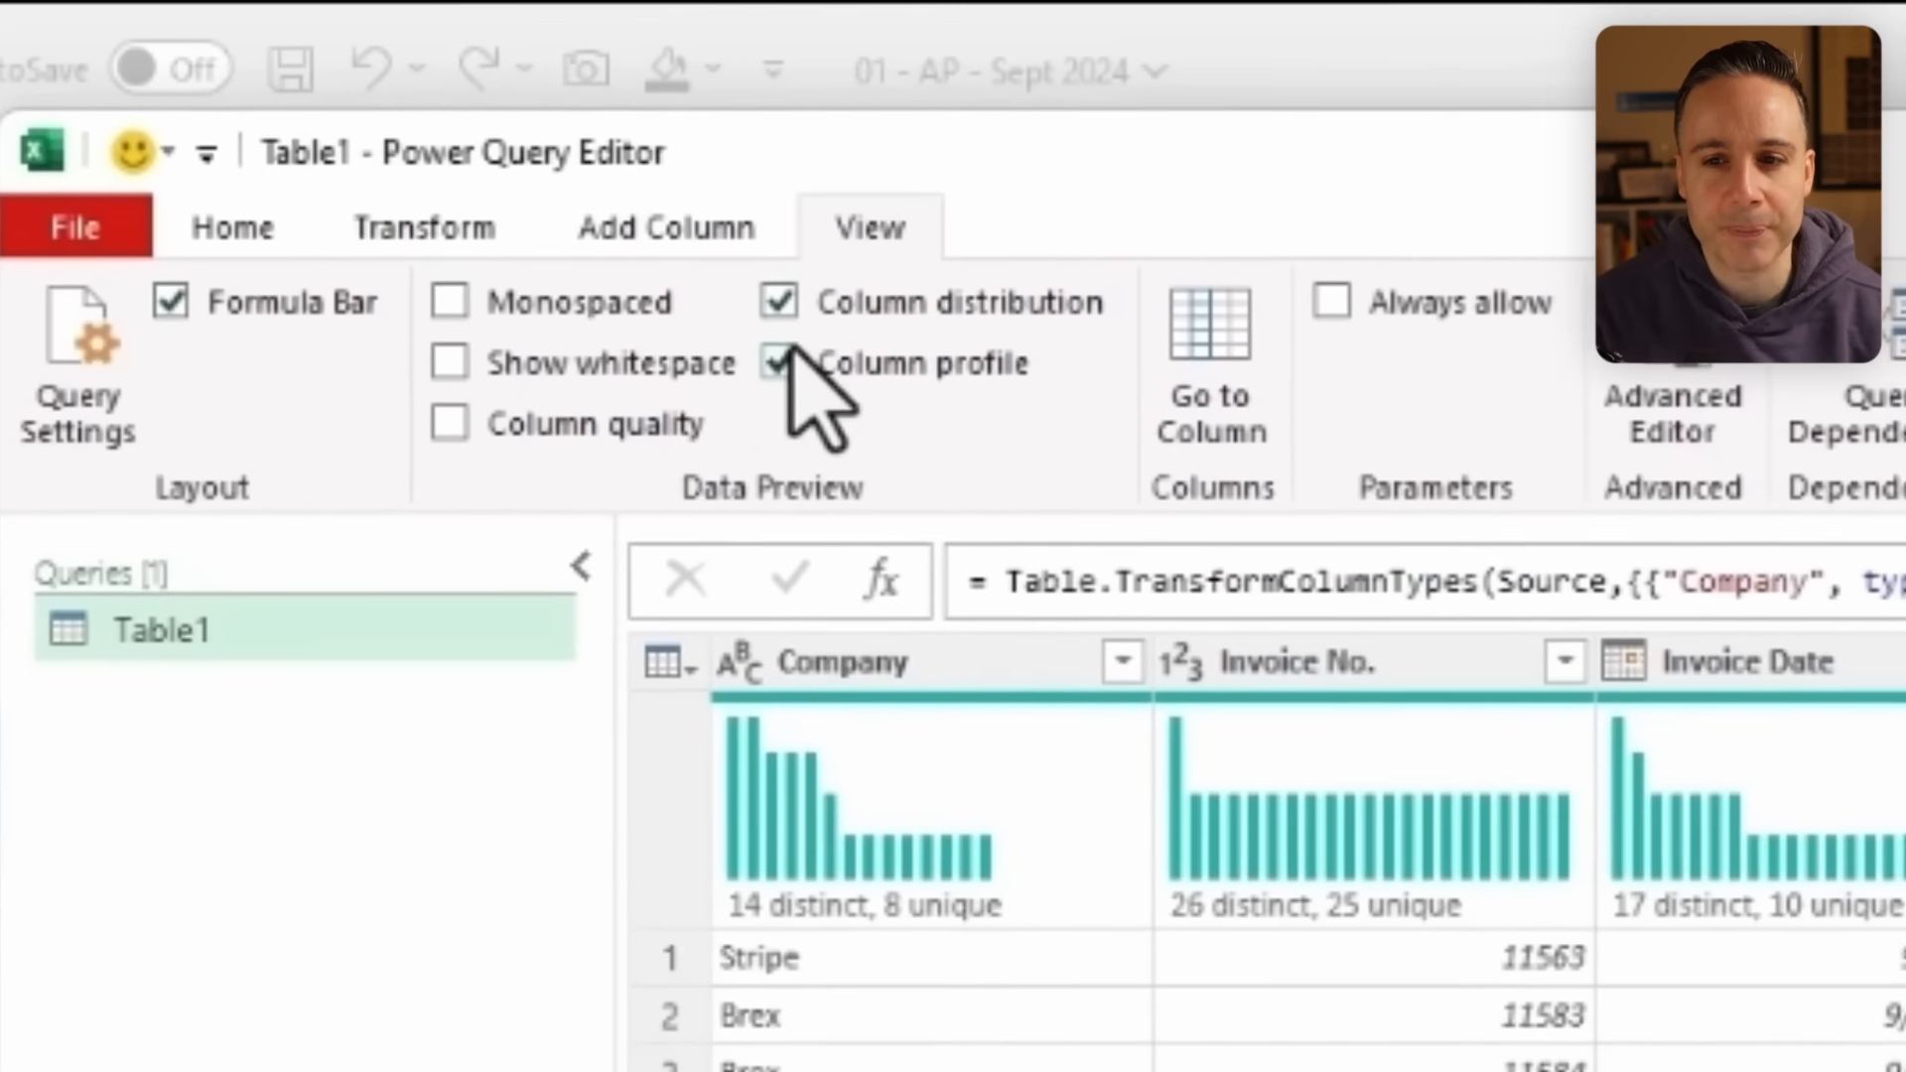
left_click(182, 229)
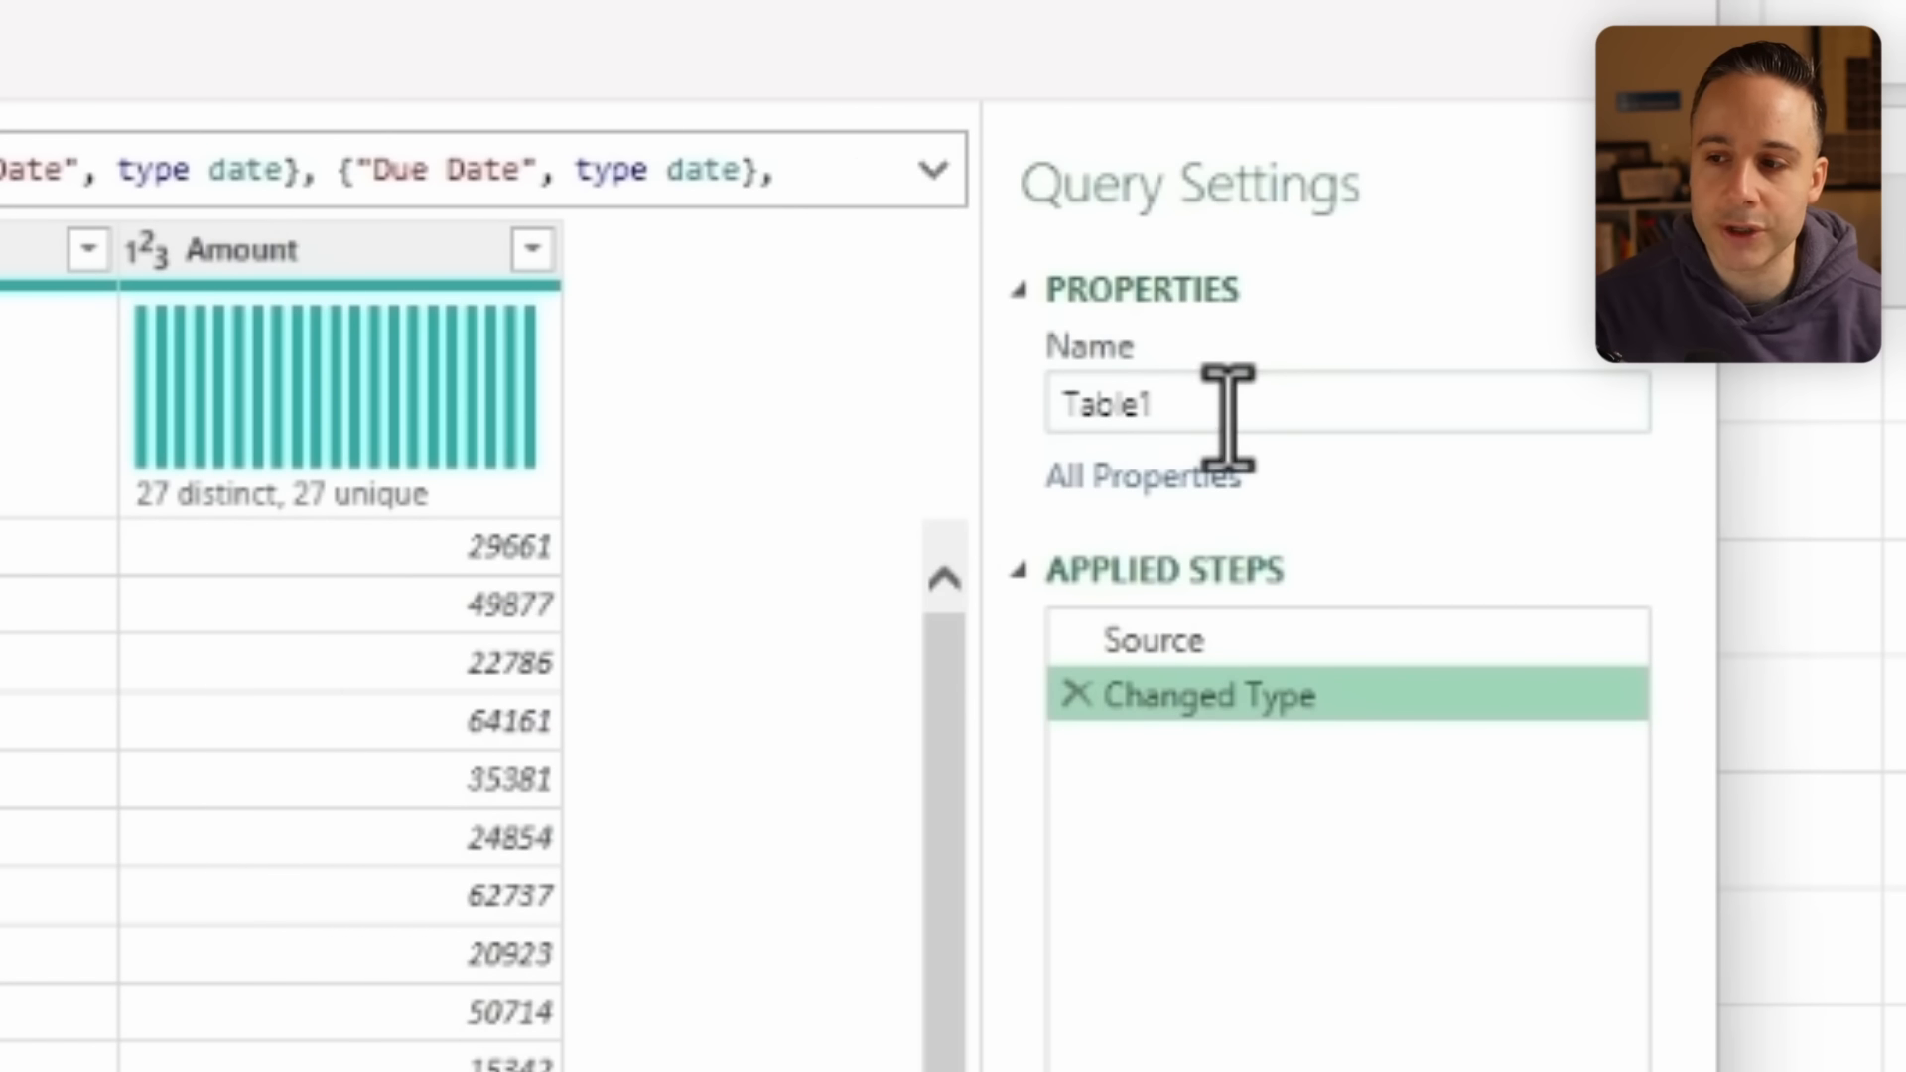
Rename the query as AP_Sept.
left_click(1231, 417)
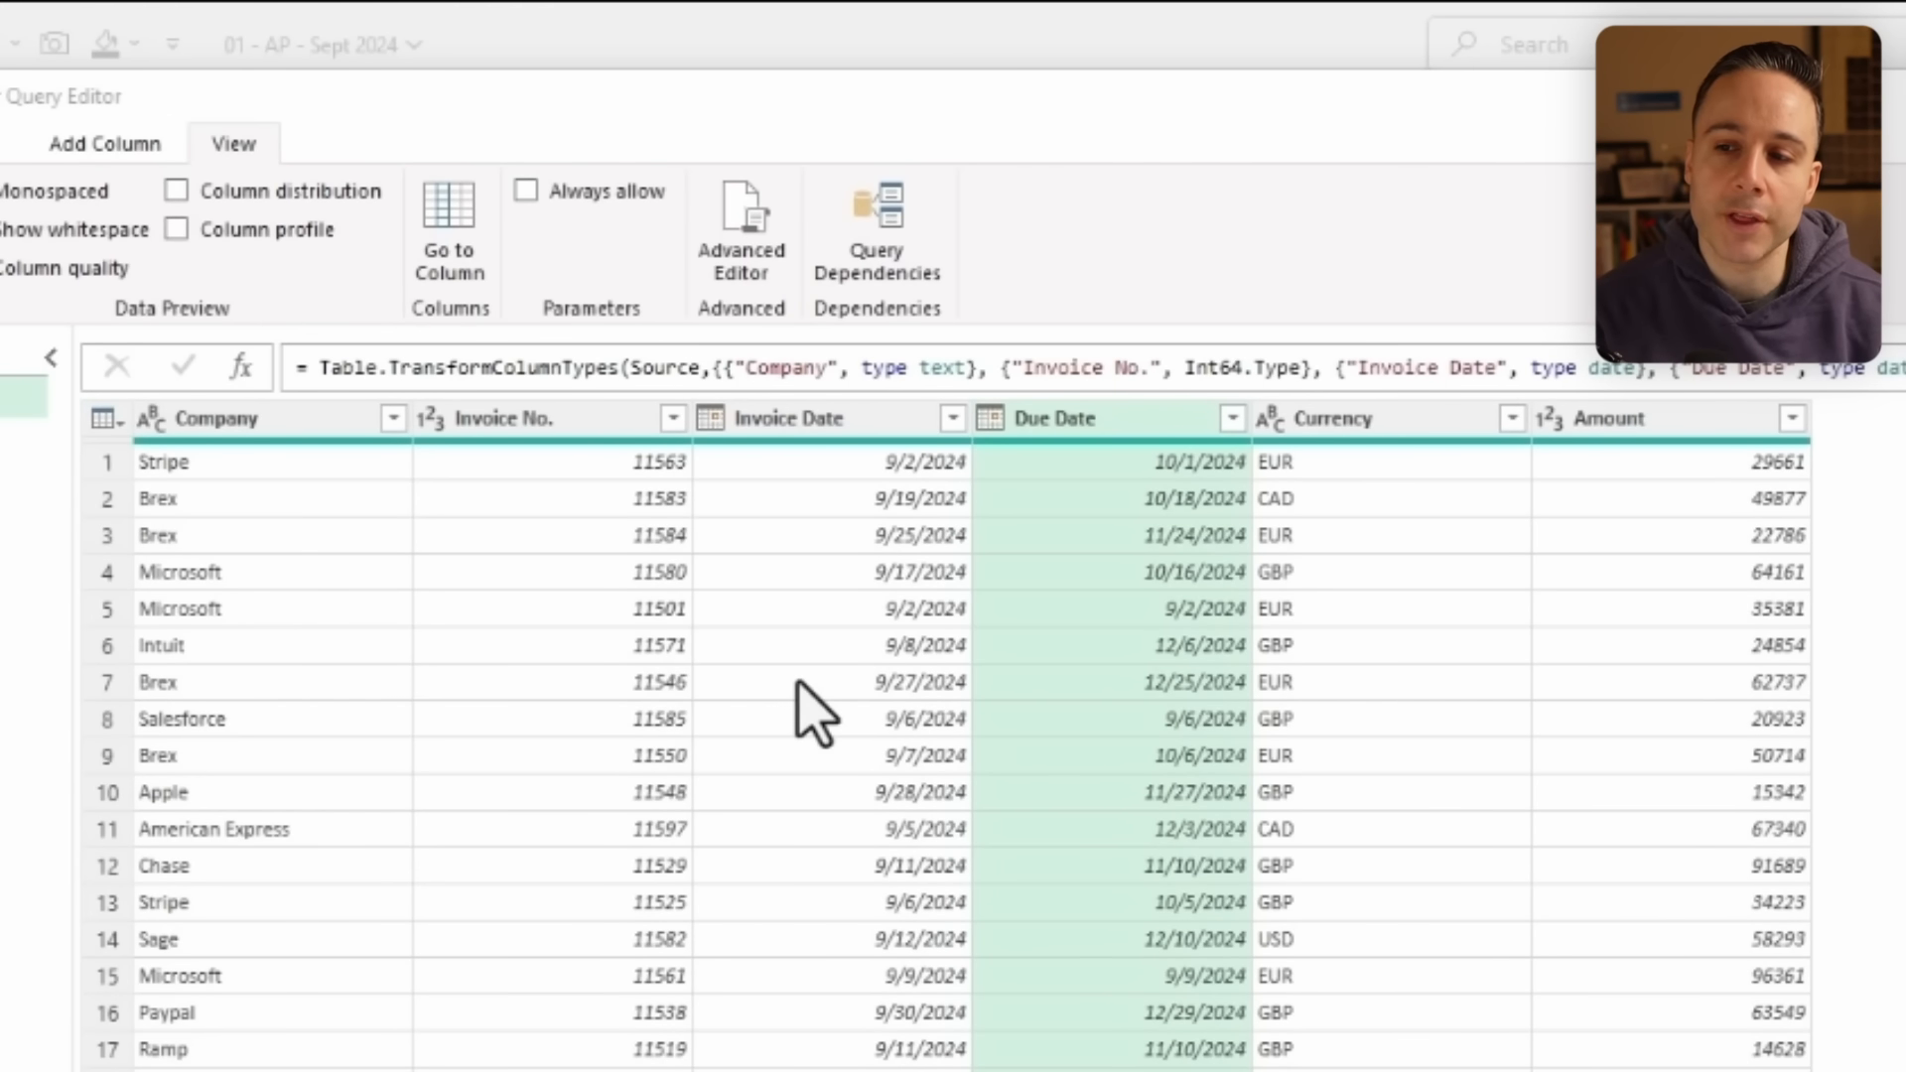
Filter the Currency column to show only GBP rows.
left_click(1315, 610)
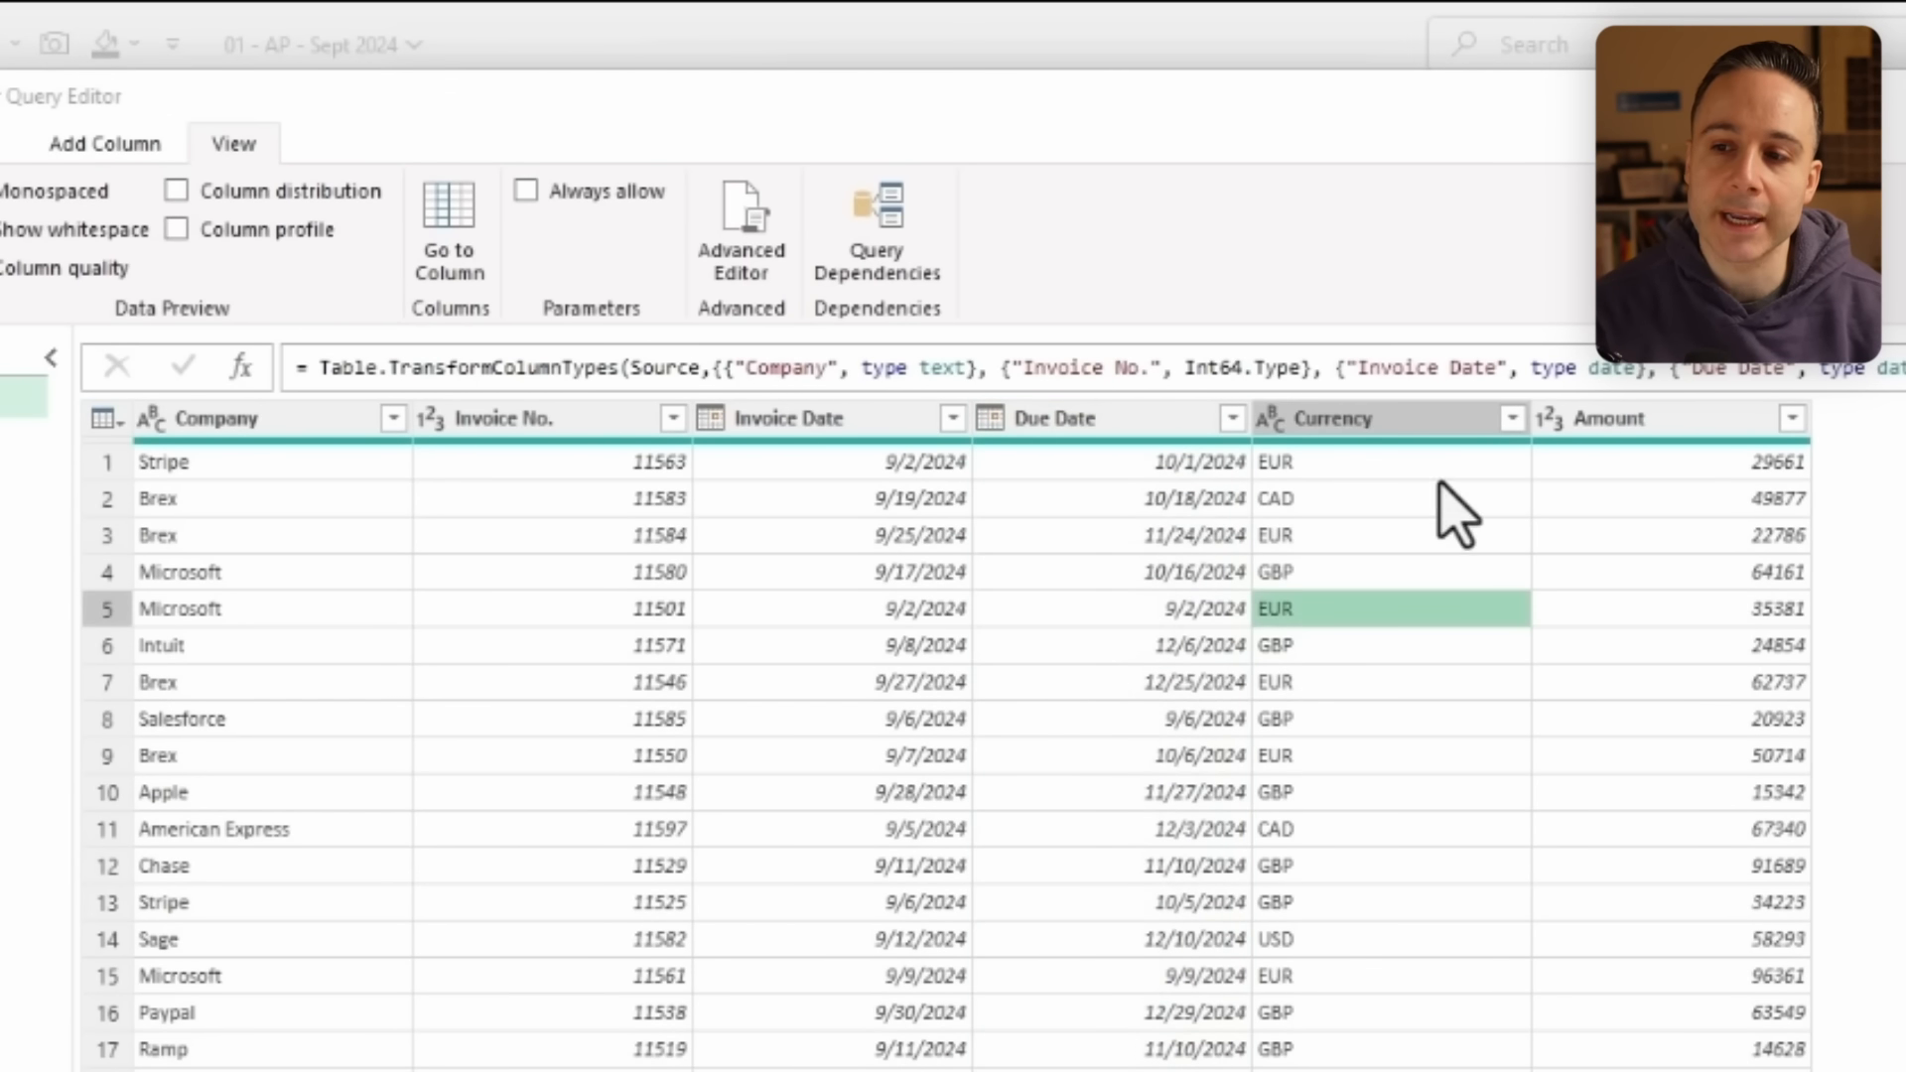
left_click(1513, 417)
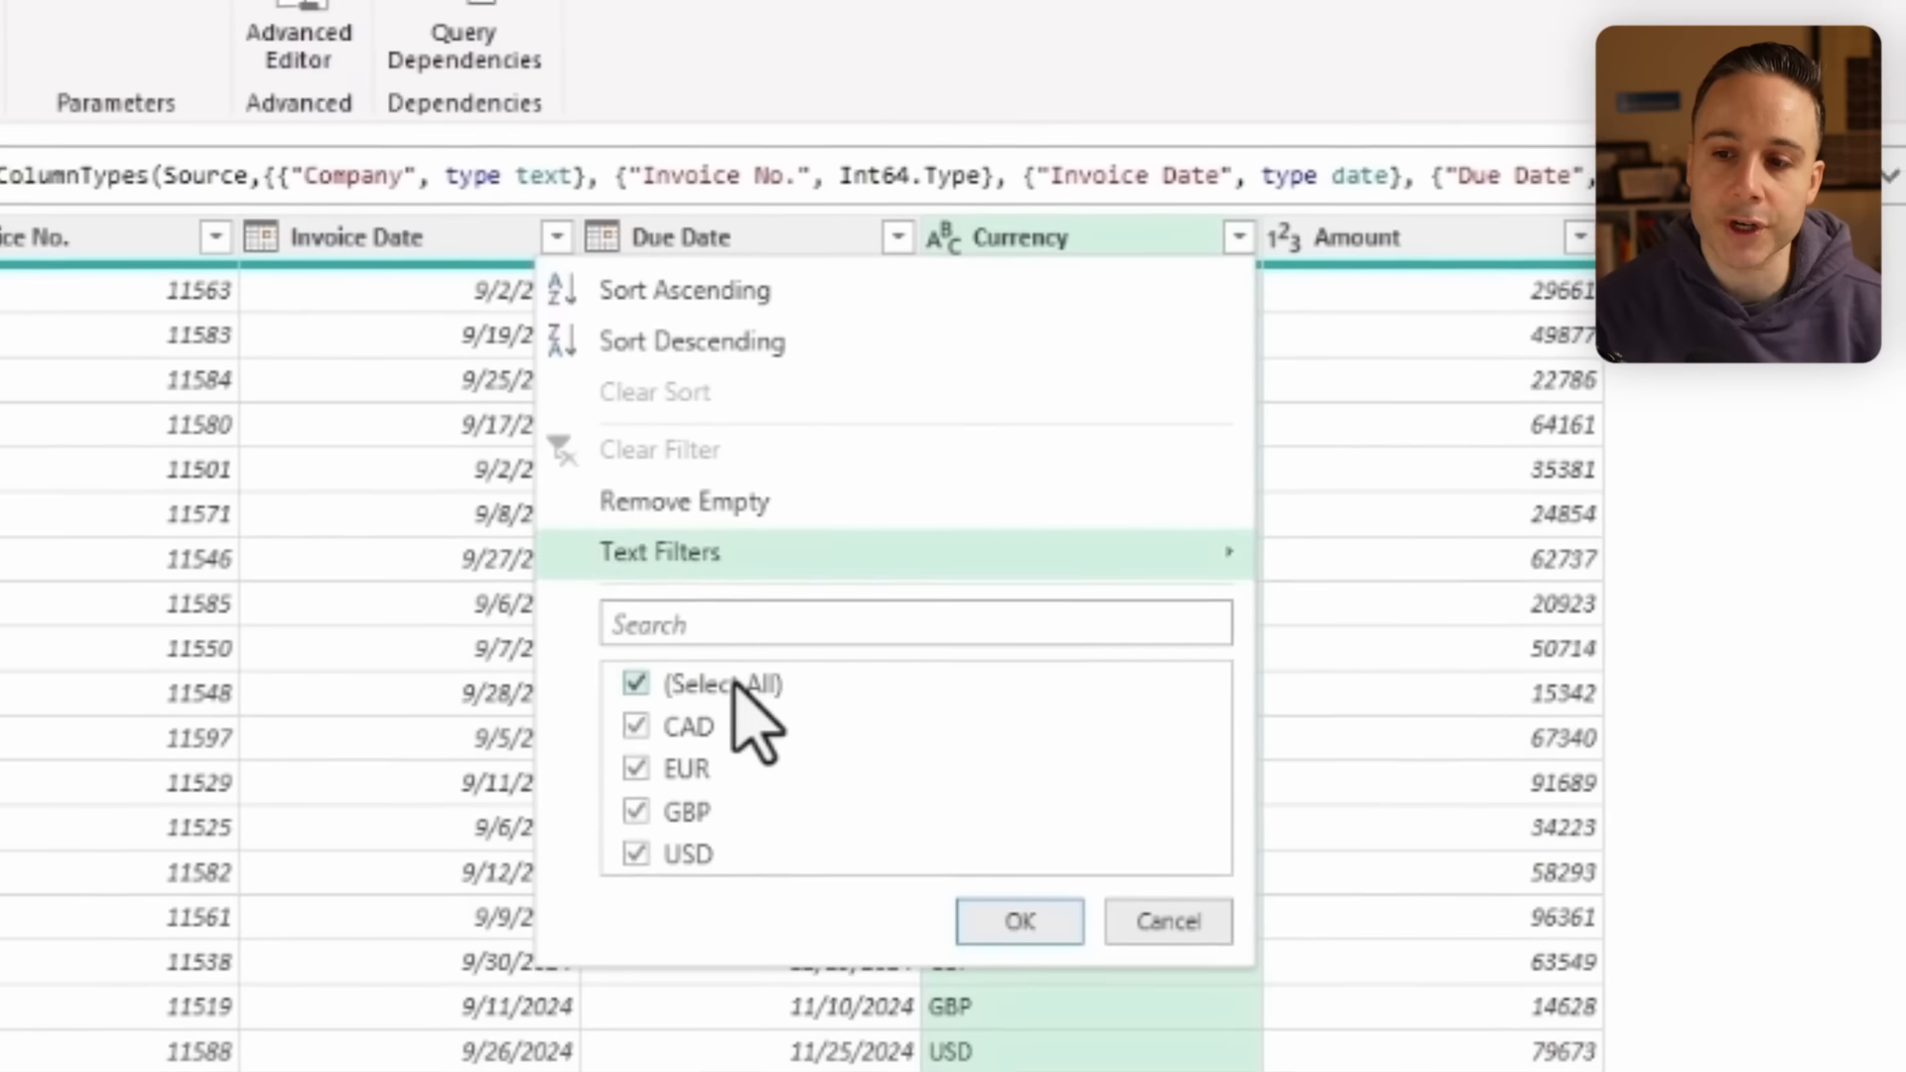
left_click(1082, 787)
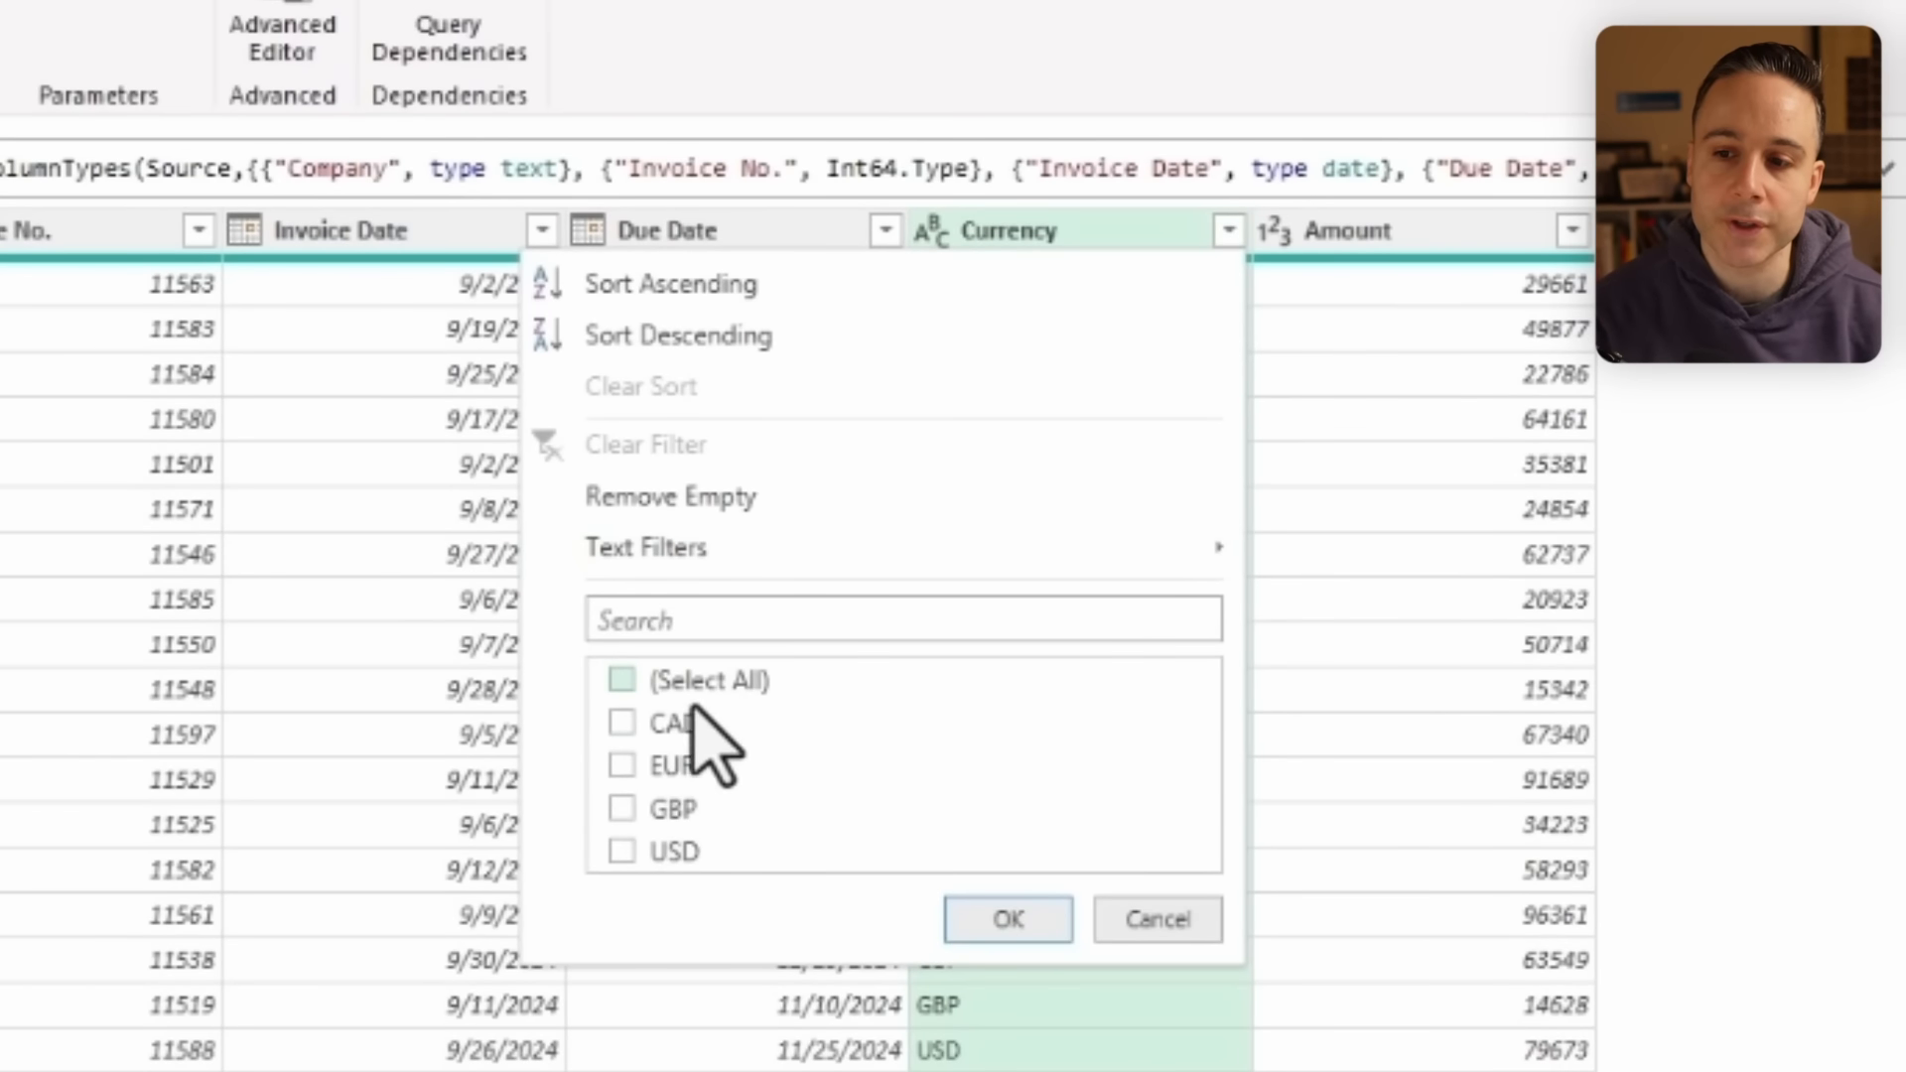
left_click(1007, 918)
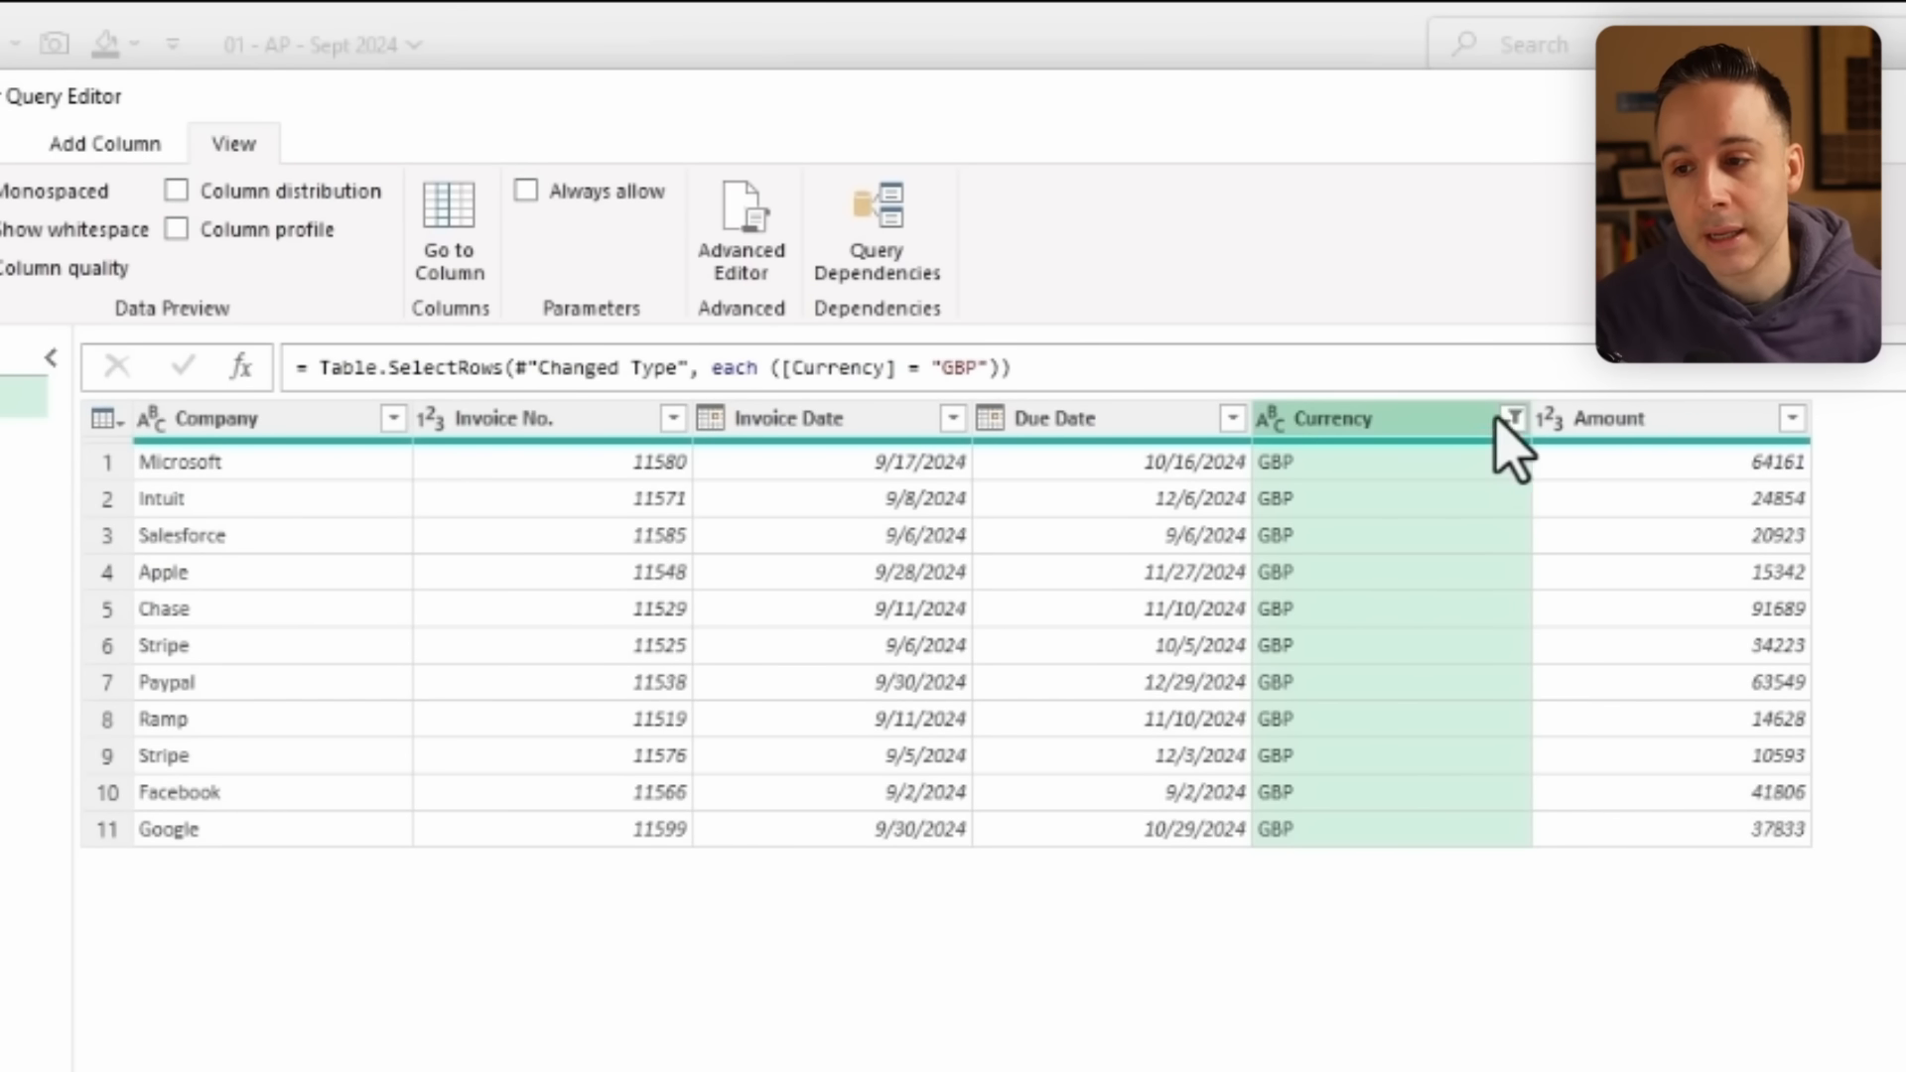
Reselect all currencies in the Currency column filter.
left_click(1509, 418)
left_click(1085, 787)
left_click(1328, 978)
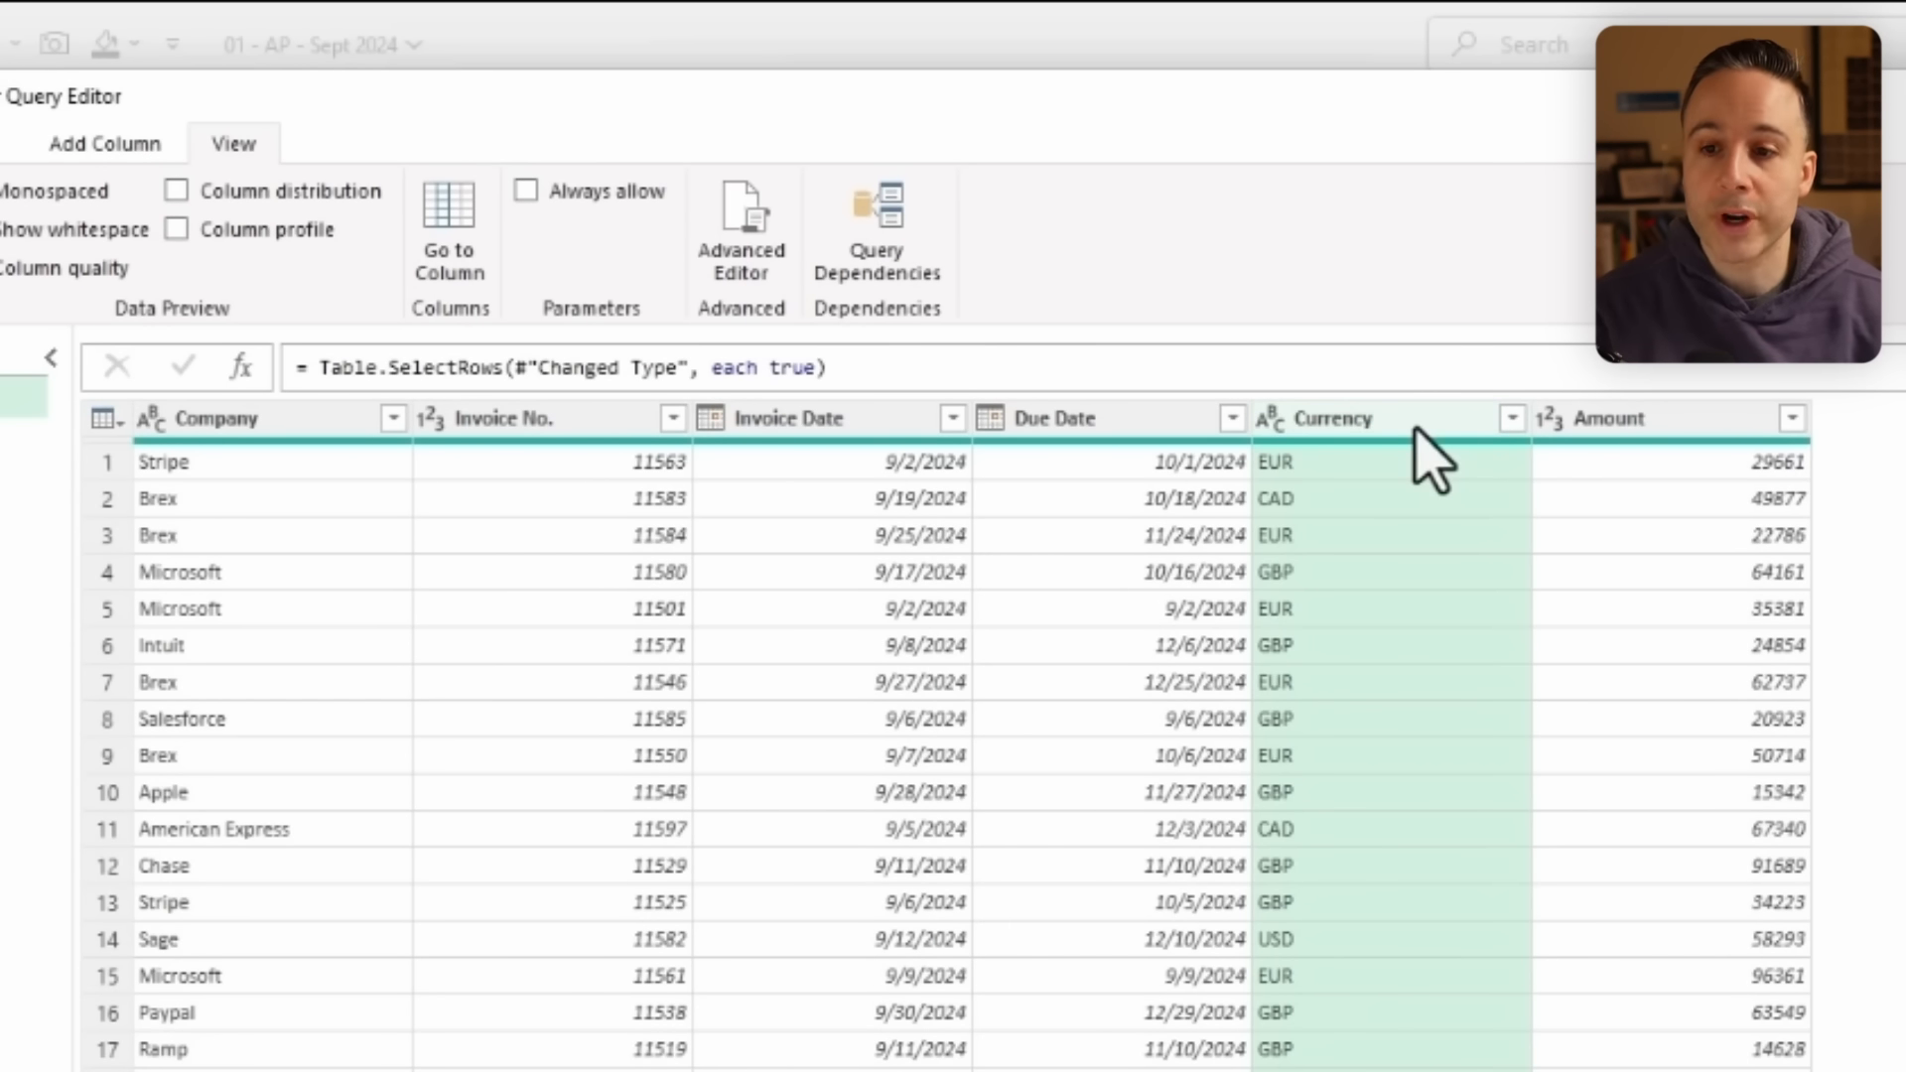
Move the Currency column between Invoice No. and Invoice Date, and choose Close & Load To for the query.
left_click_drag(1415, 426, 866, 429)
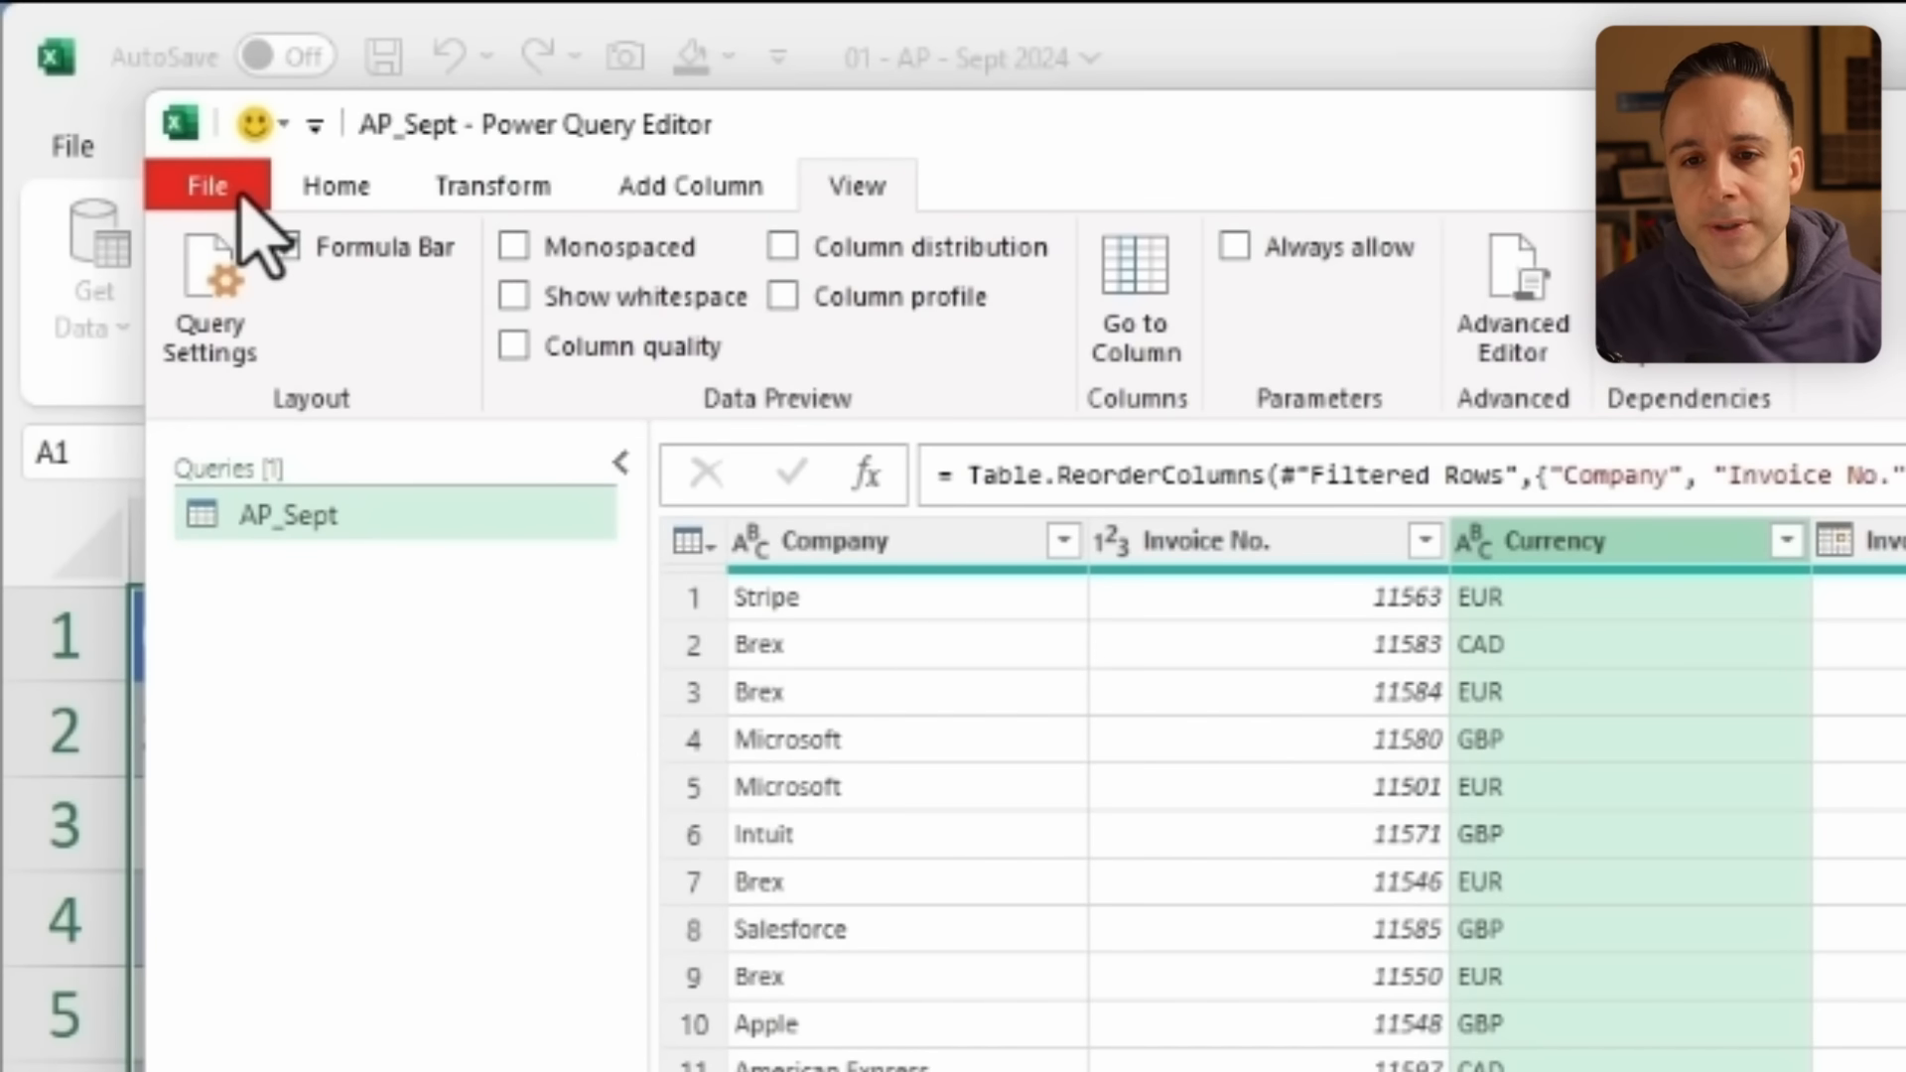
left_click(241, 195)
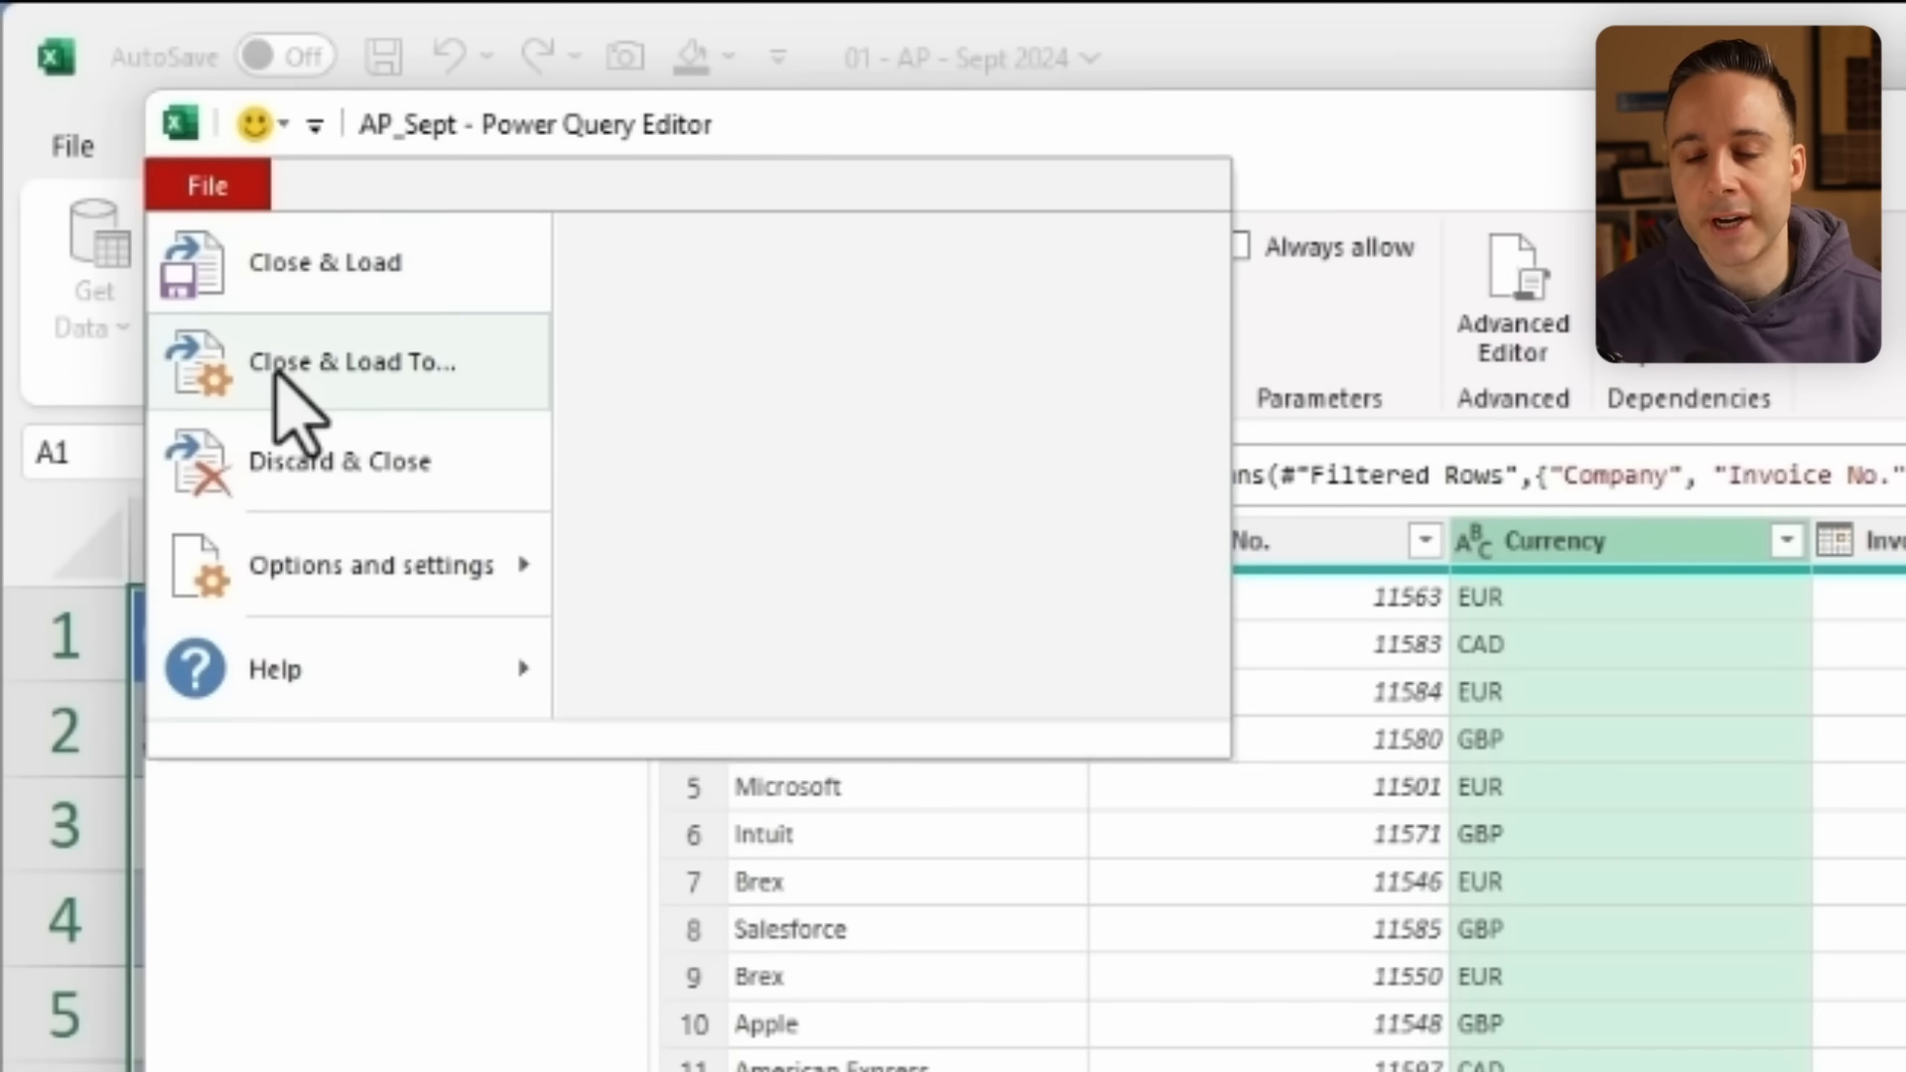
left_click(276, 371)
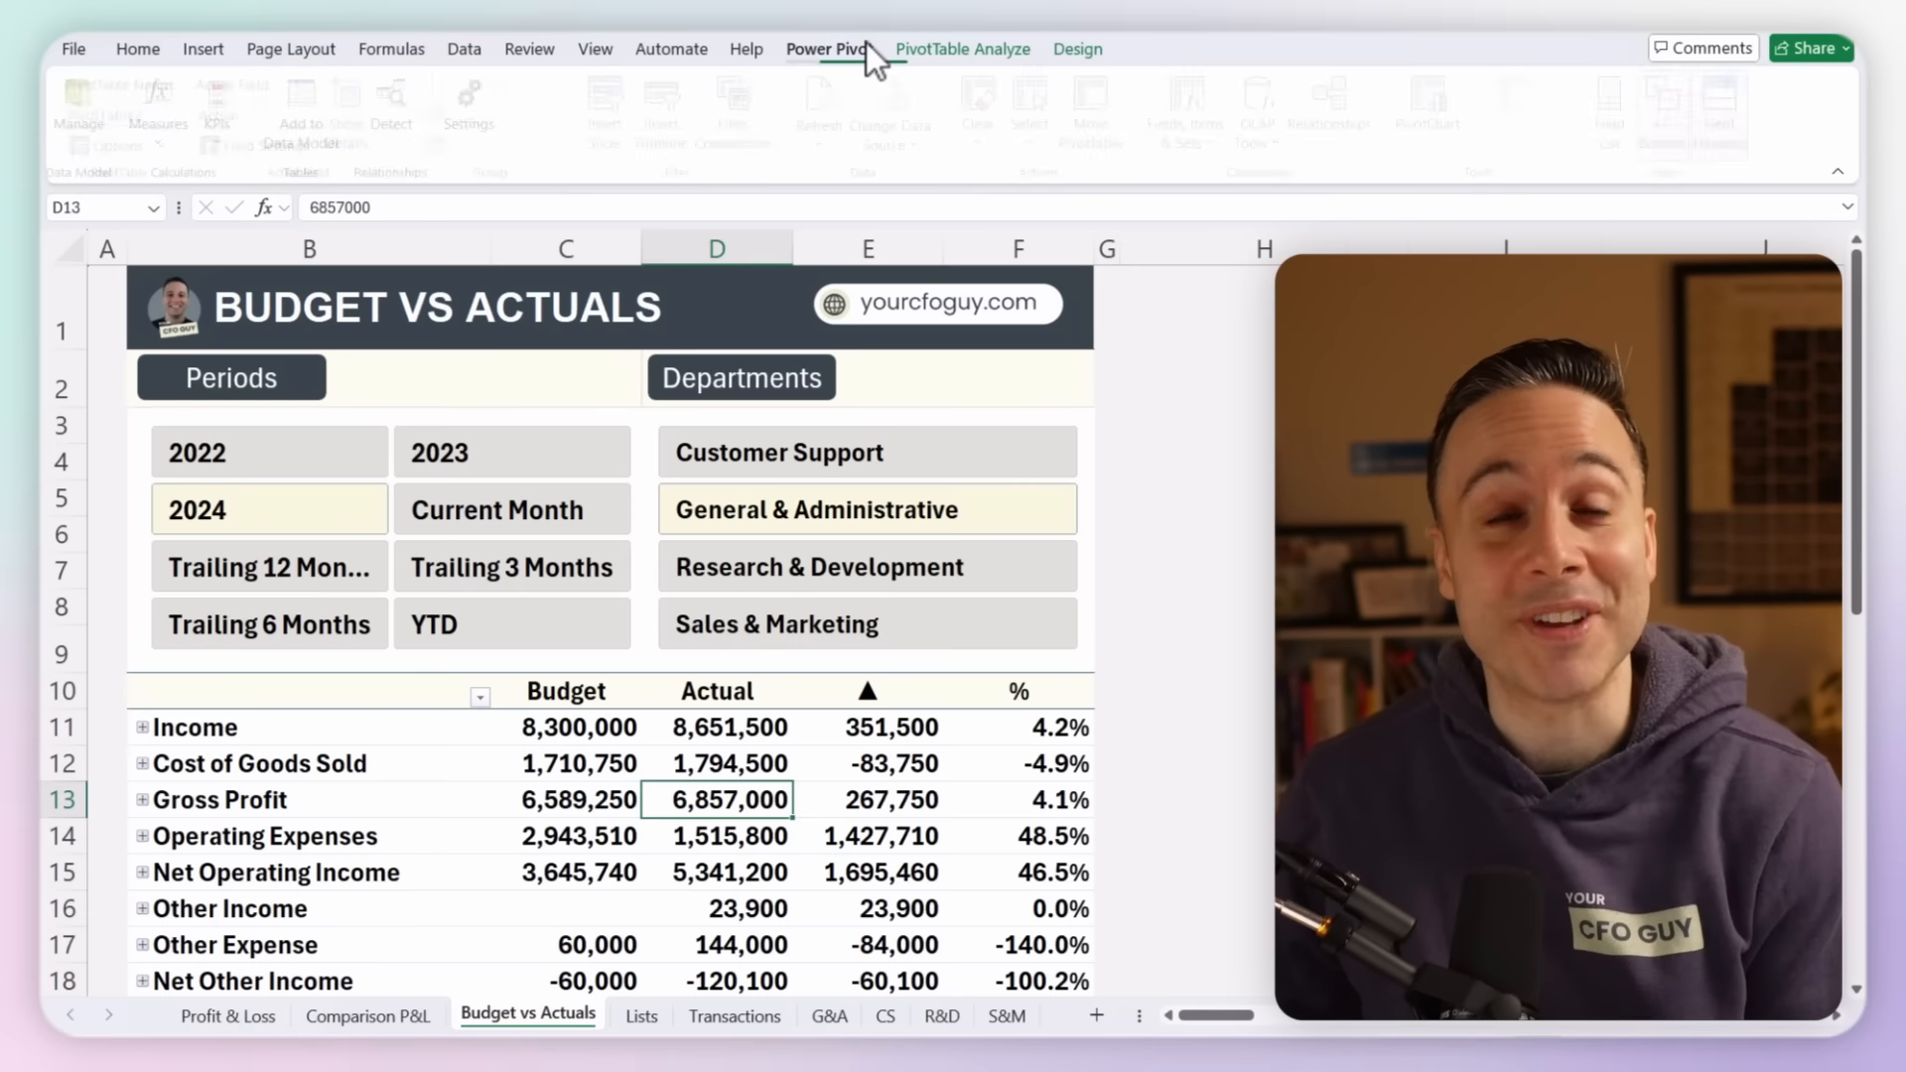
Open the Power Pivot data model of the Budget vs Actuals workbook and examine its tables and relationships in Diagram View.
left_click(834, 47)
left_click(81, 115)
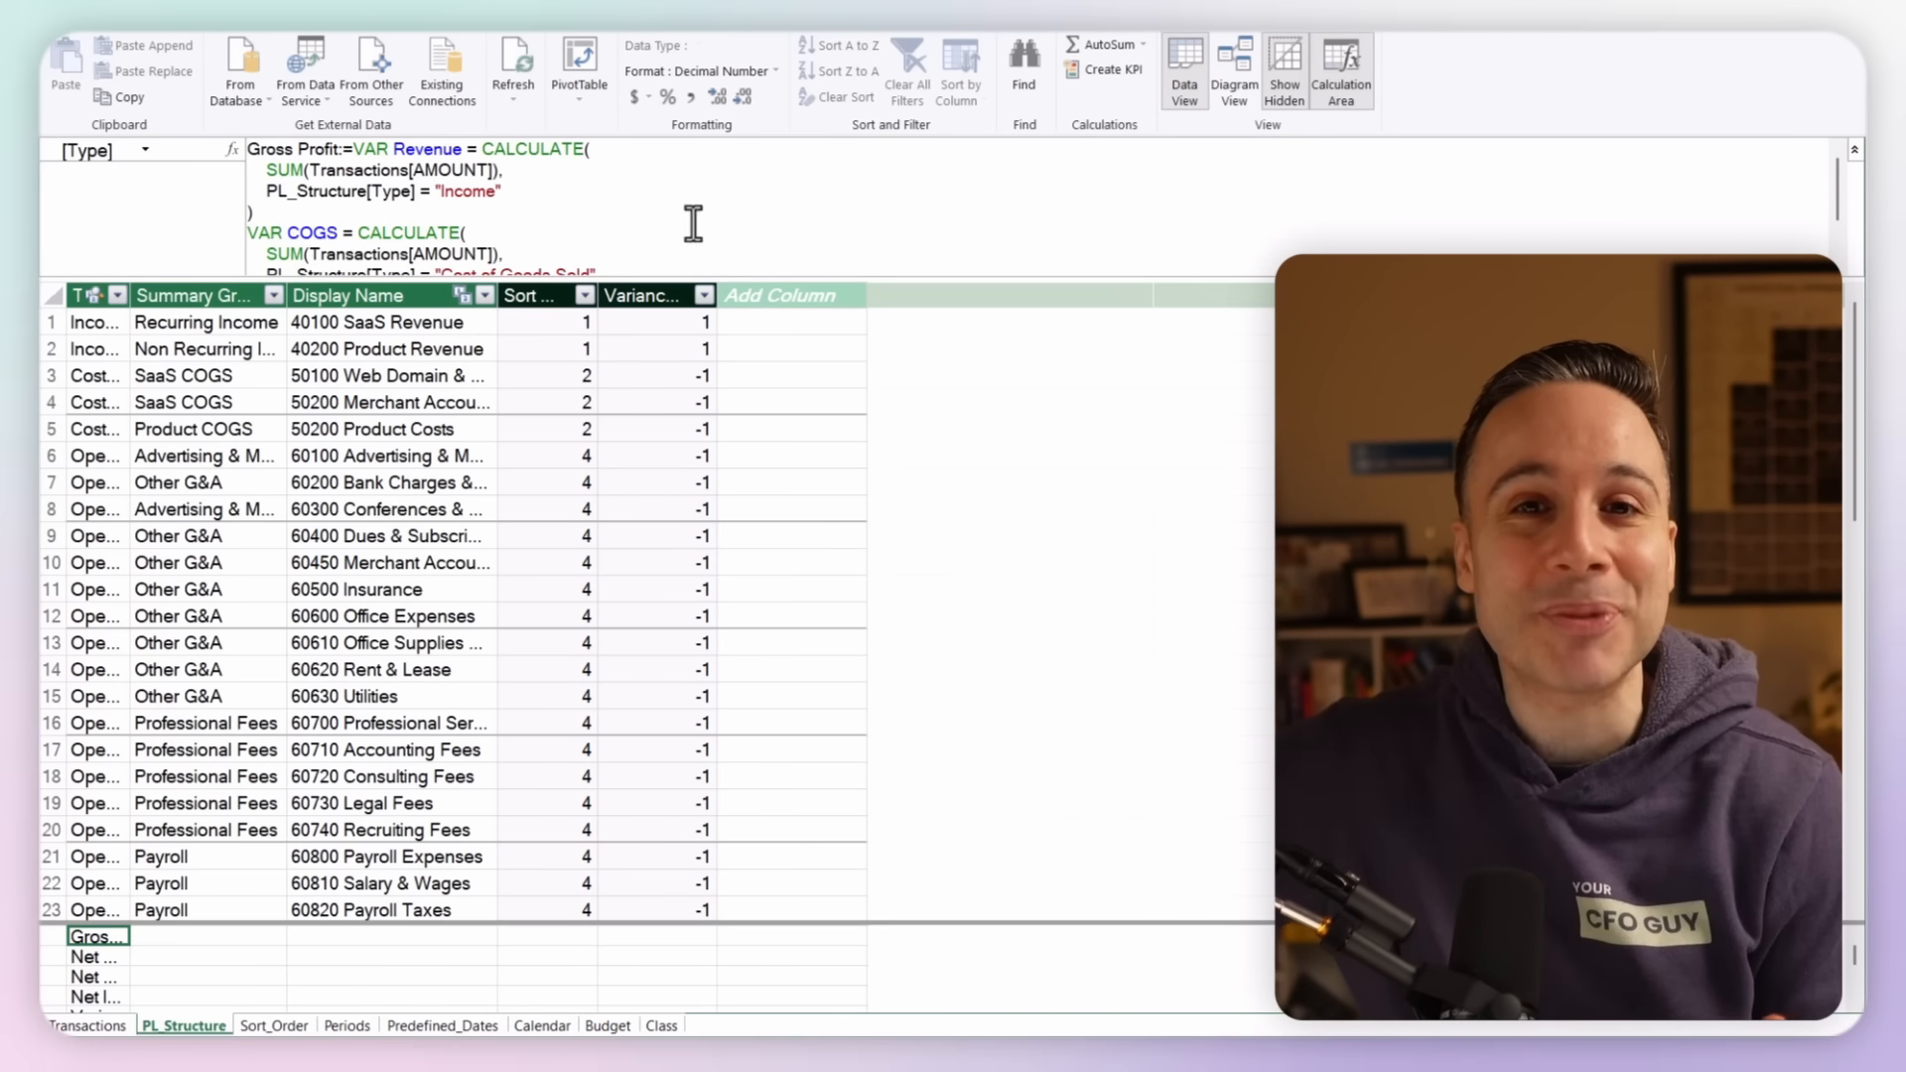
scroll(898, 442, "down", 3)
left_click(1231, 85)
scroll(1115, 363, "down", 3)
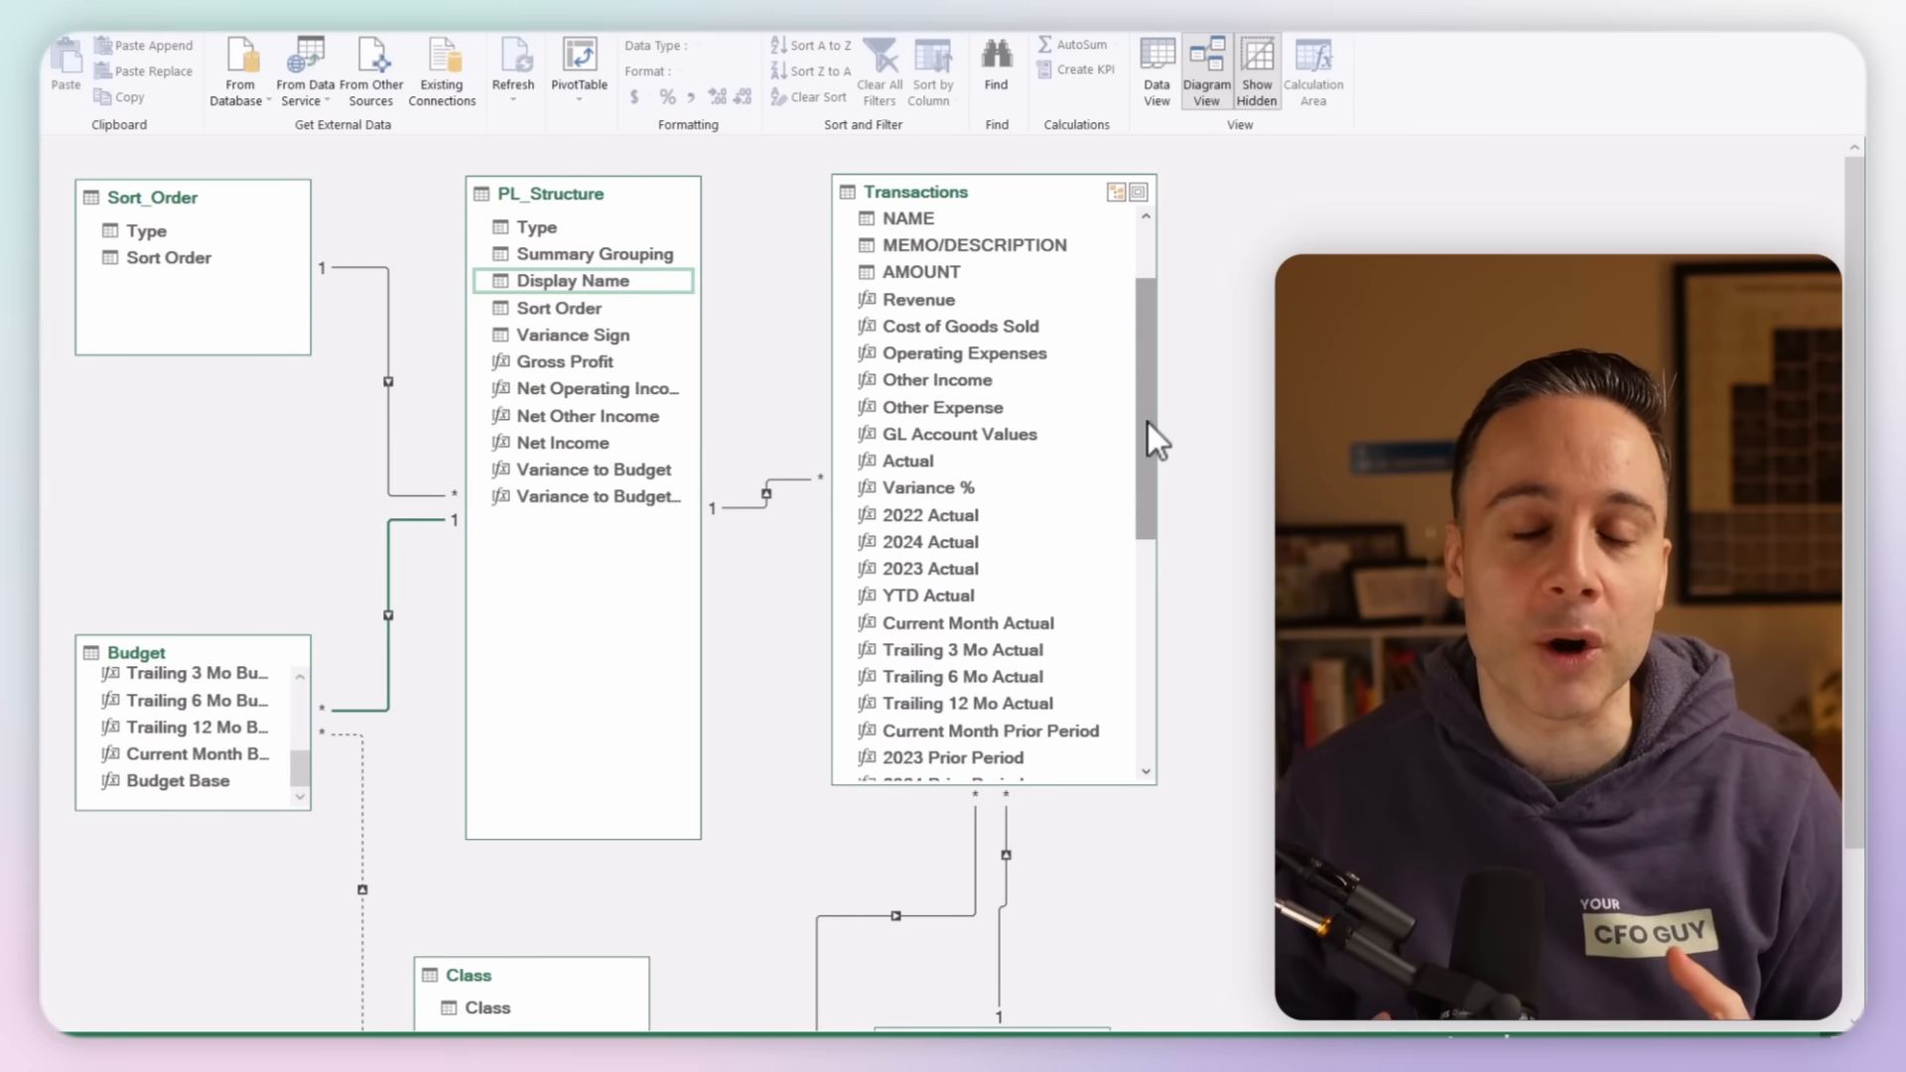
Examine the Transactions table's fields in the data model and look at the Profit & Loss and Comparison P&L sheets.
scroll(765, 510, "down", 3)
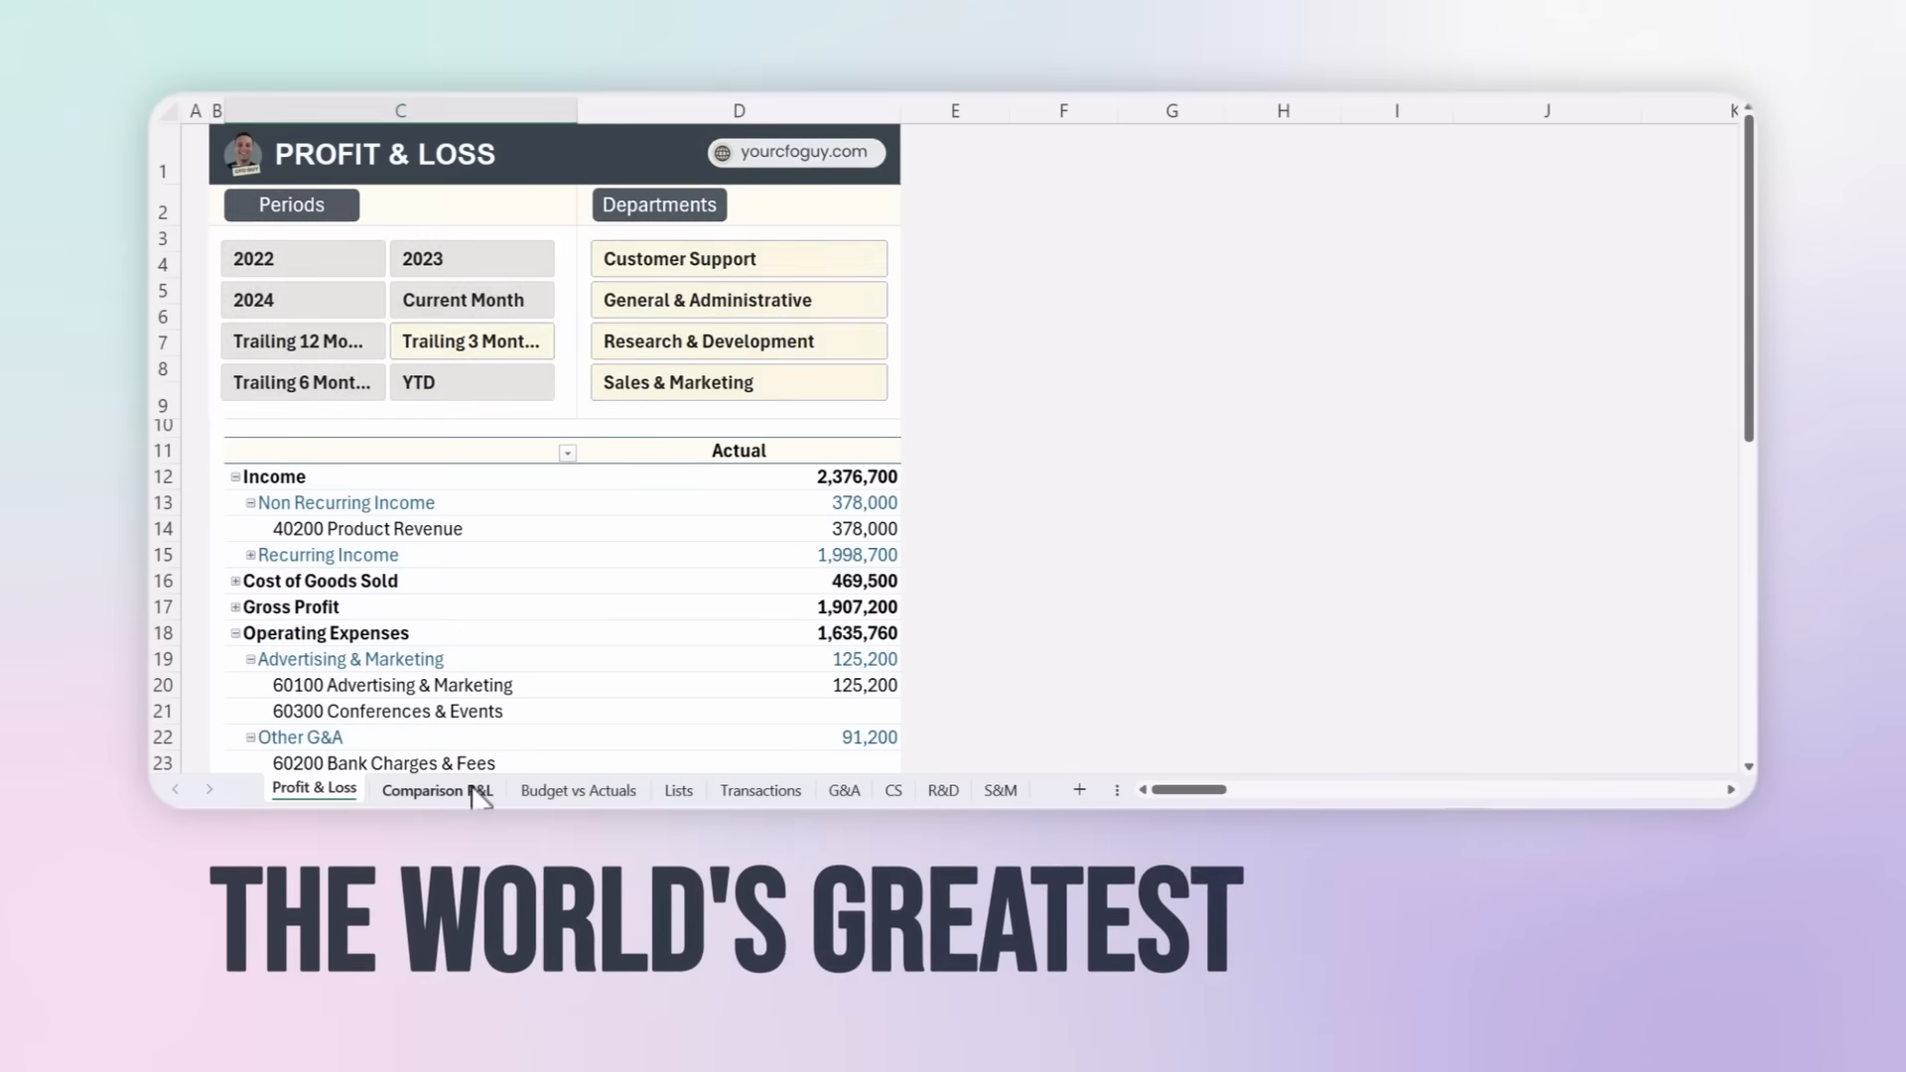
left_click(467, 789)
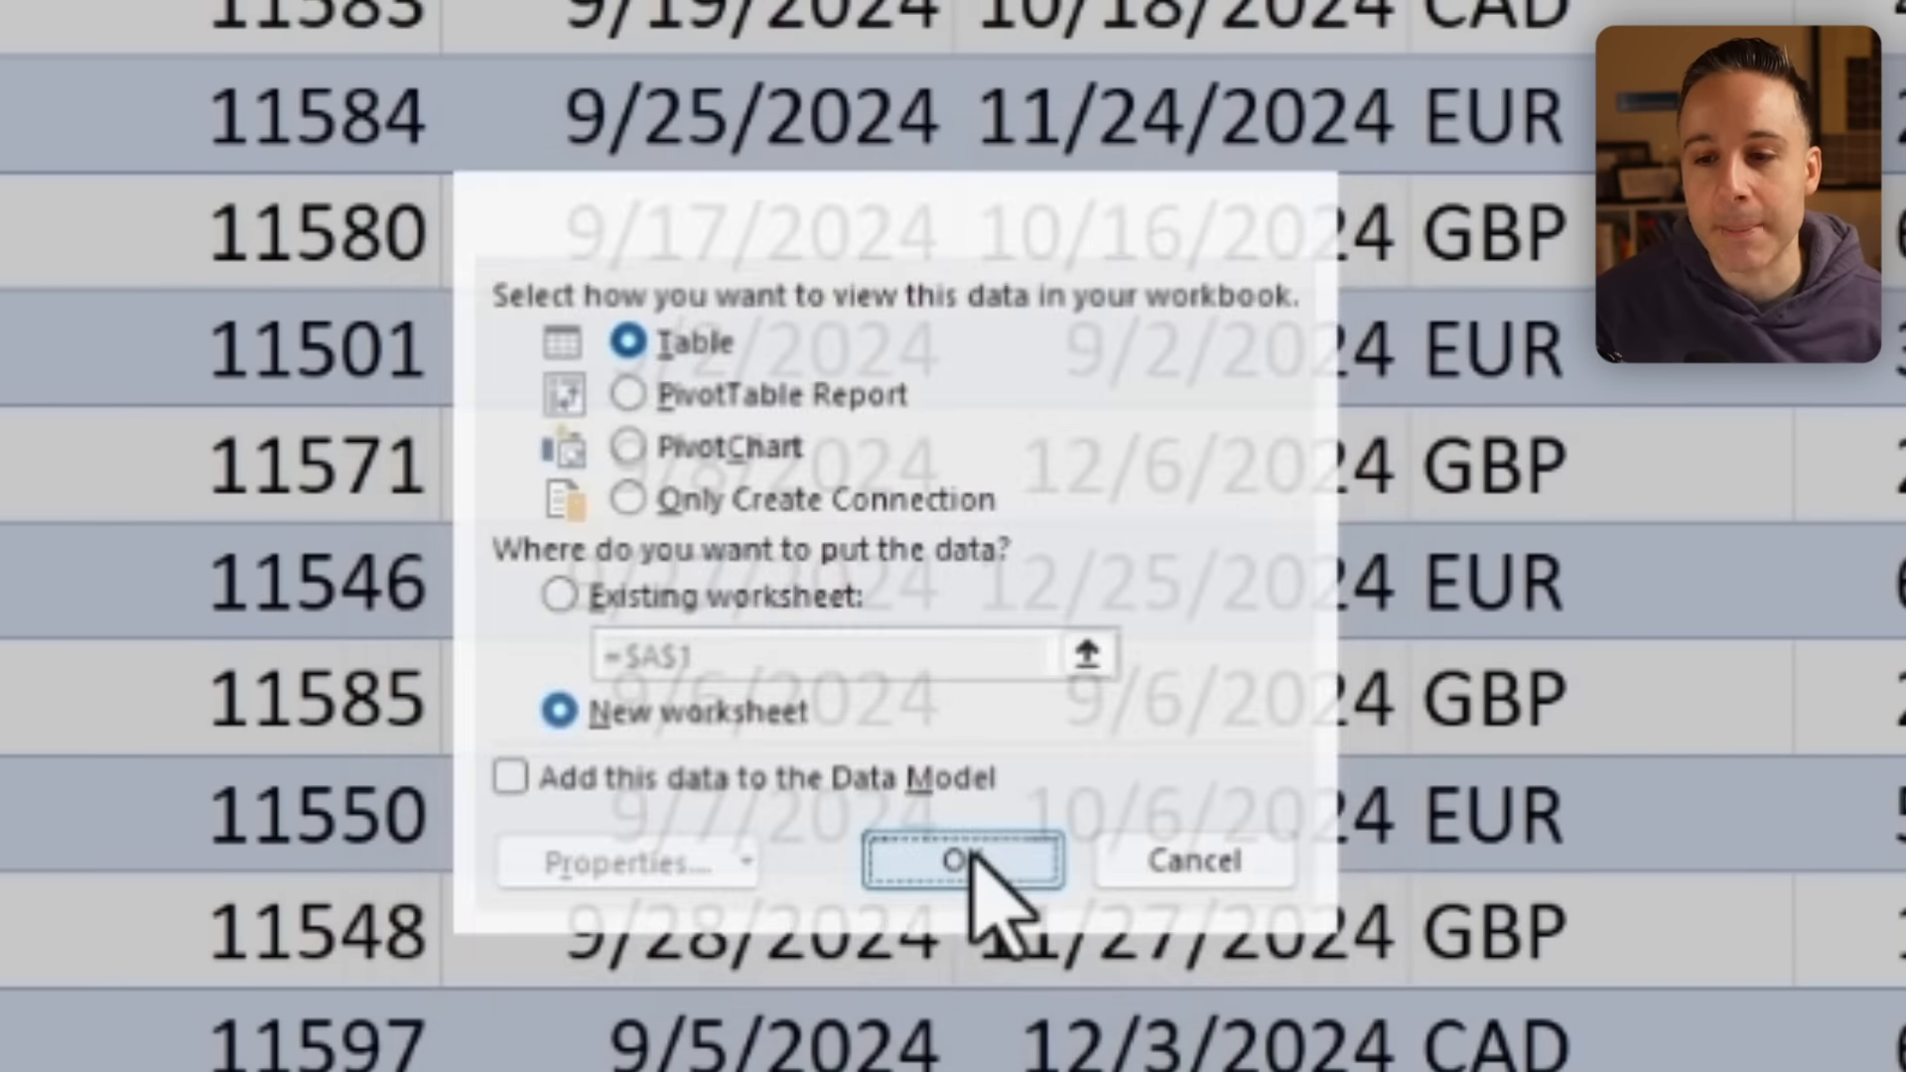
Load the AP_Sept query as a table on a new worksheet, and toggle the display of Queries & Connections.
left_click(967, 860)
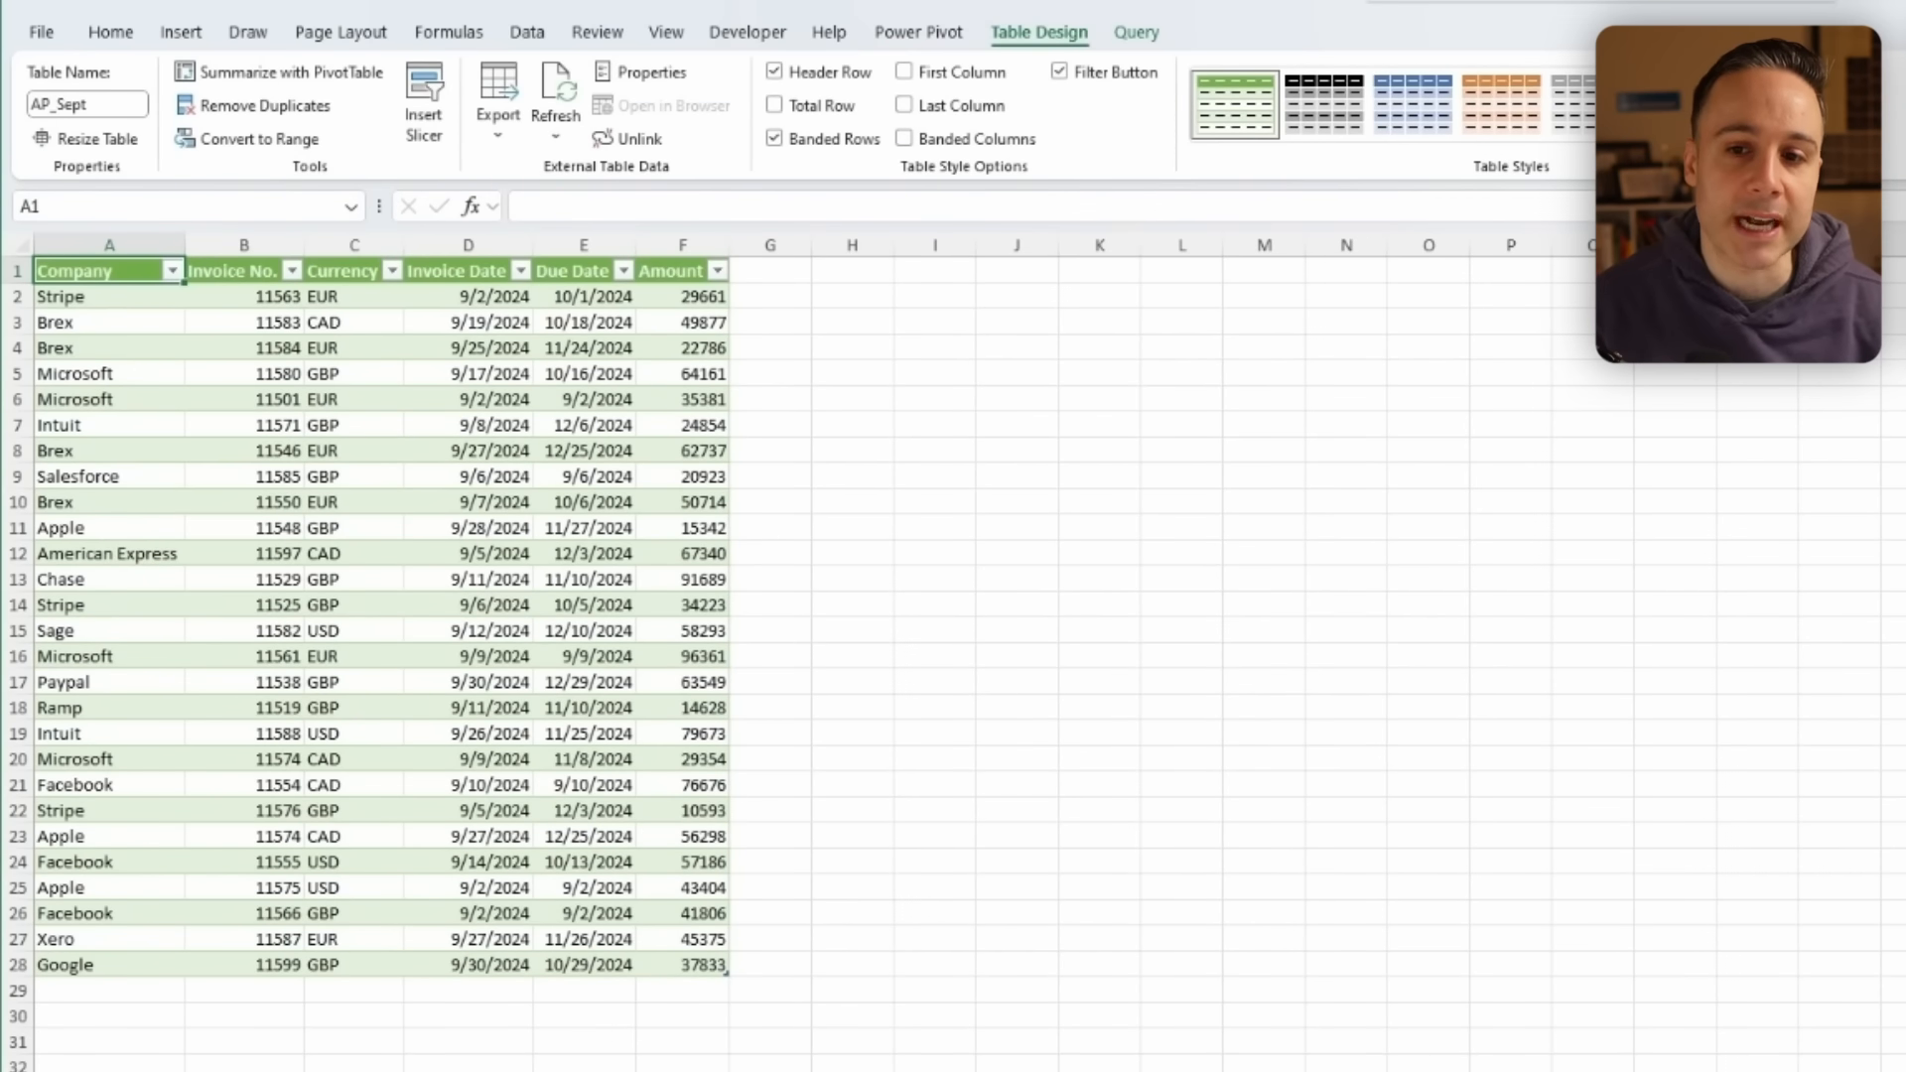
scroll(1502, 938, "up", 5)
left_click(898, 673)
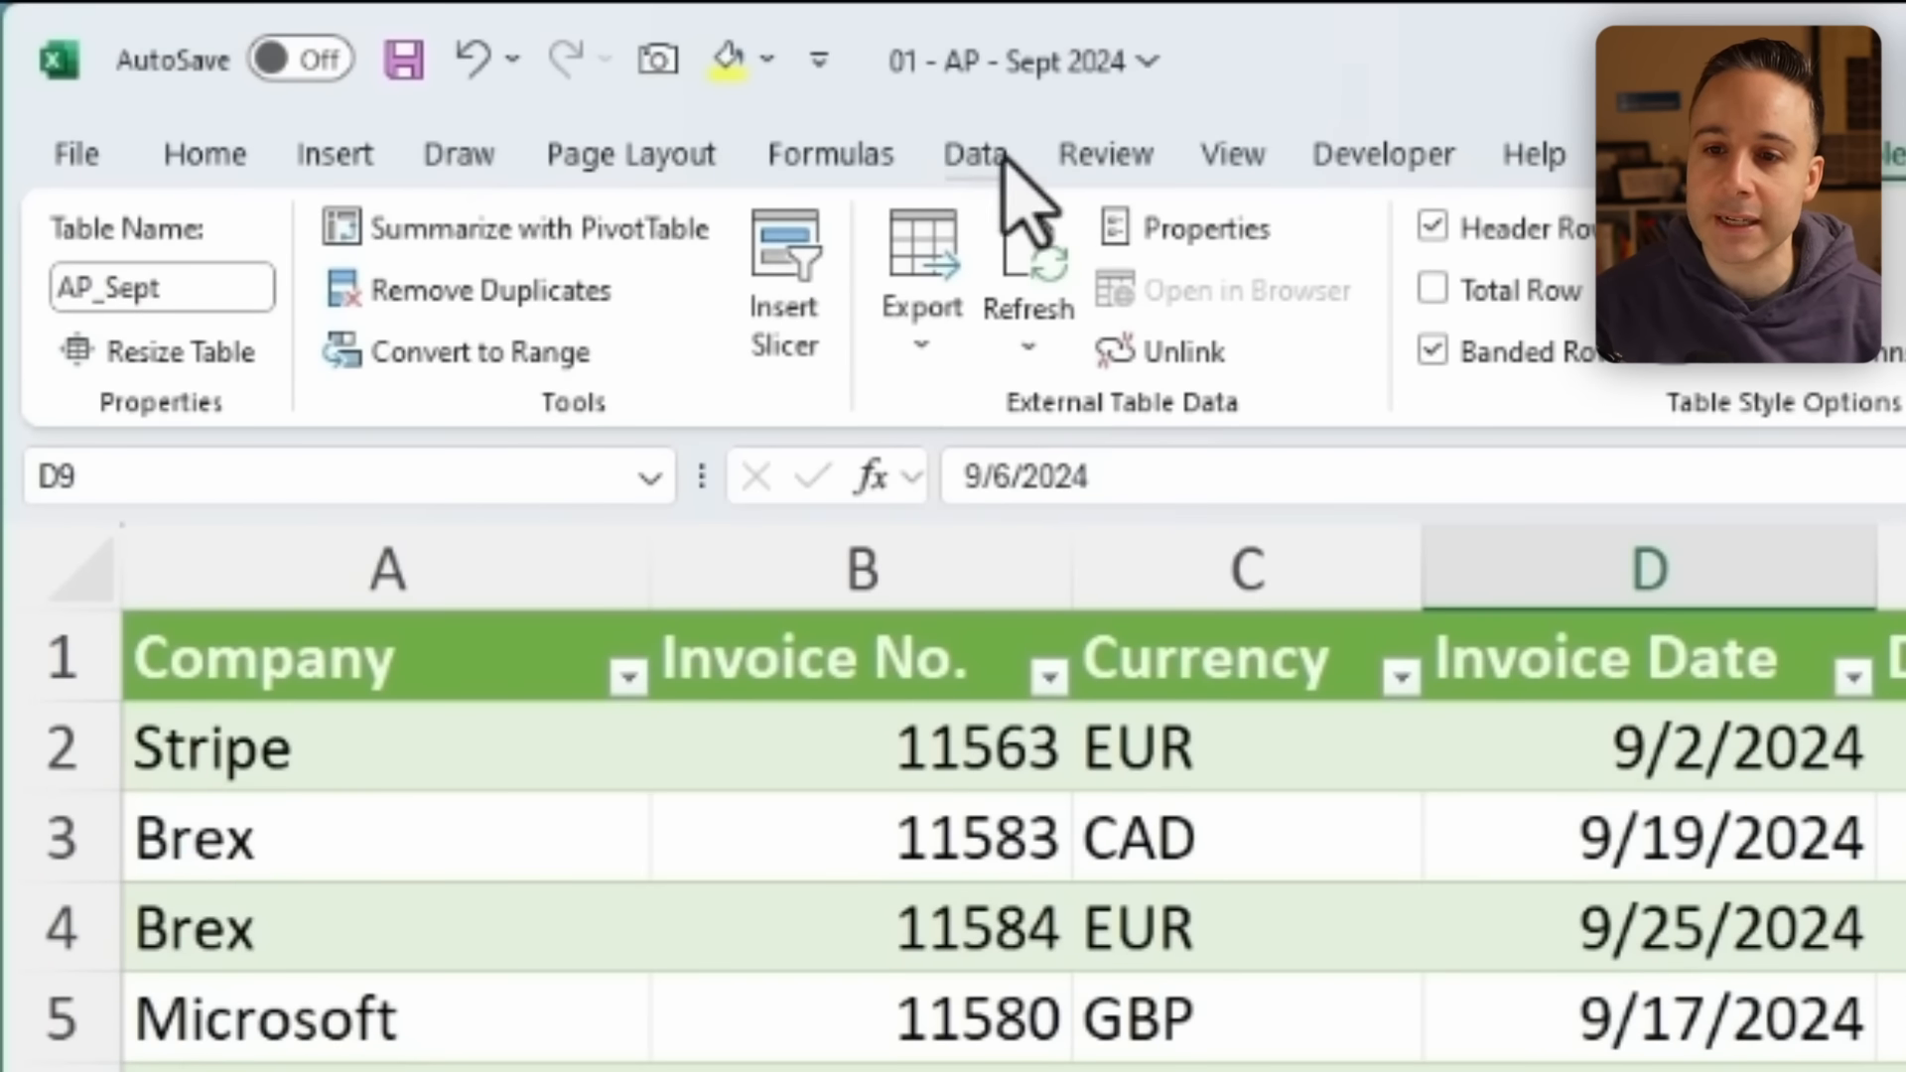
left_click(527, 31)
left_click(1233, 229)
left_click(1232, 229)
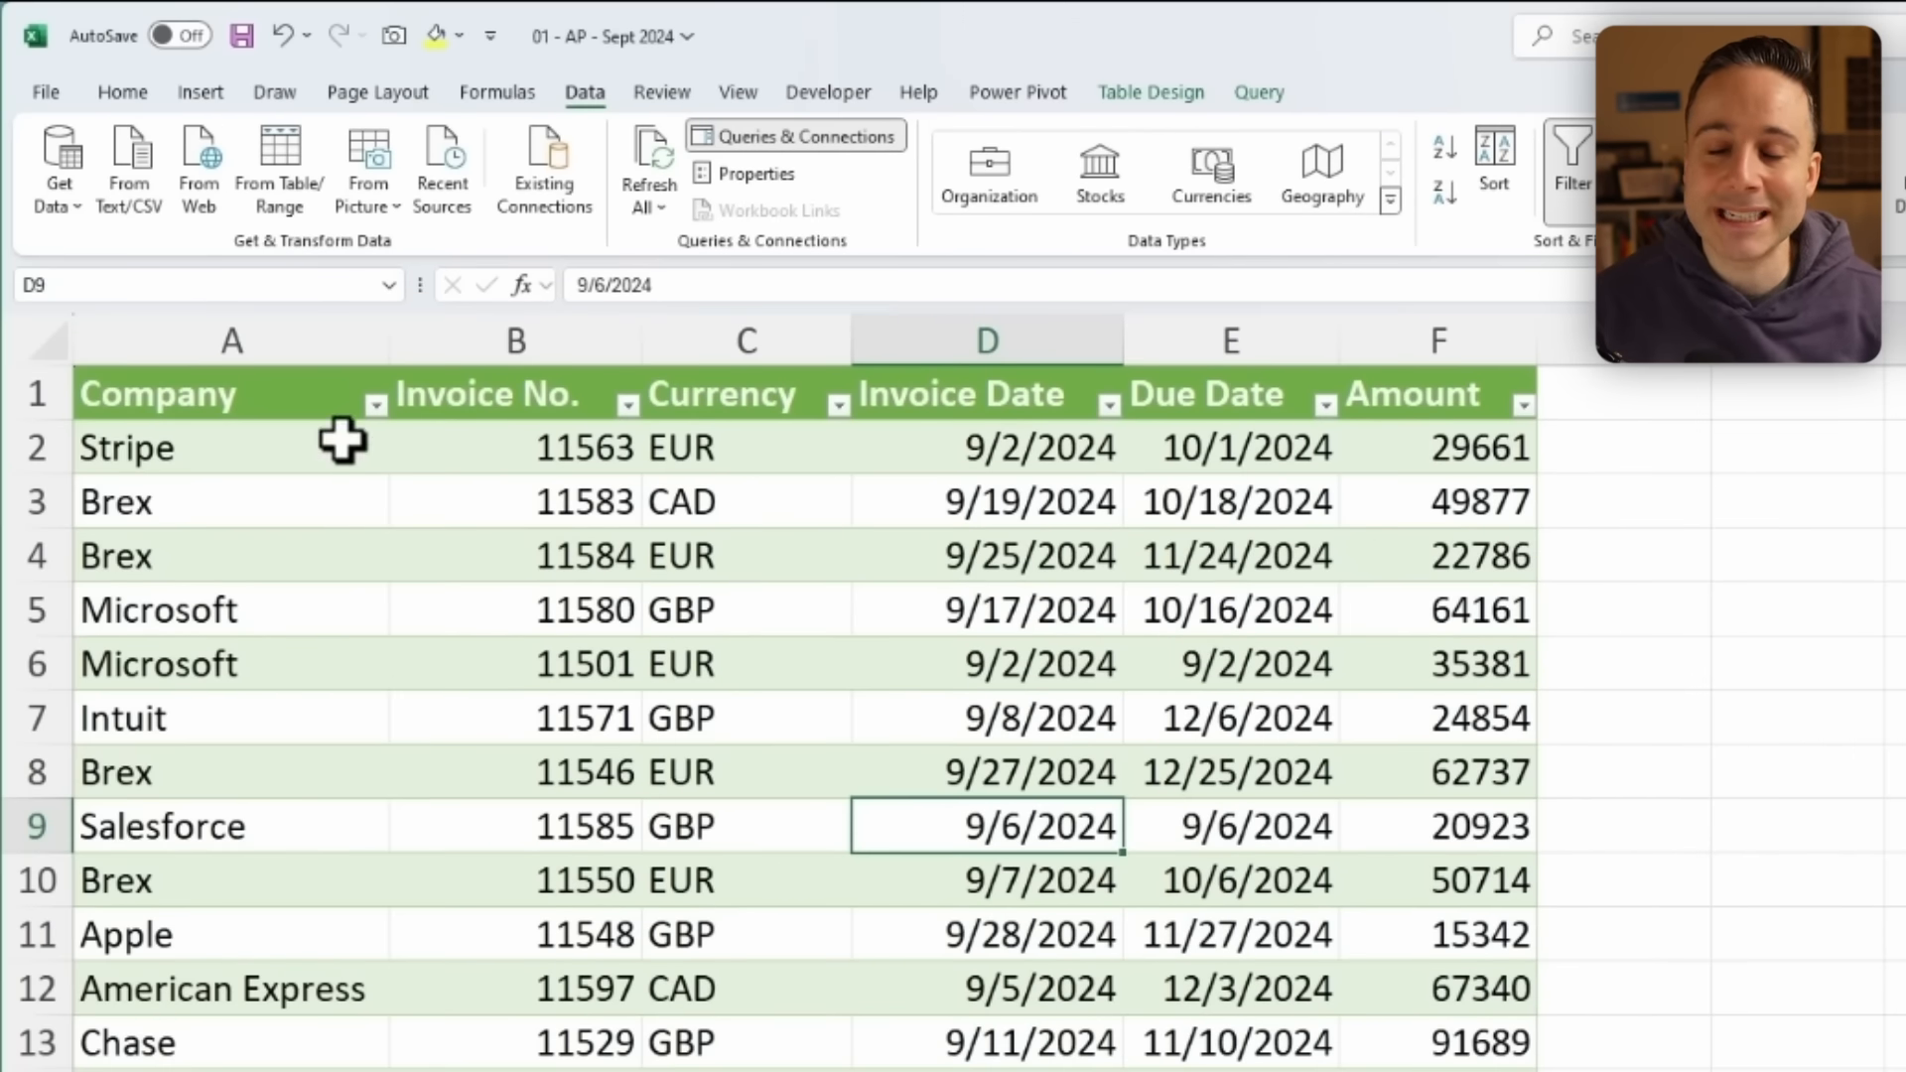
Compare the source table on the AP sheet with the loaded AP_Sept table, checking the order of their columns.
left_click(323, 486)
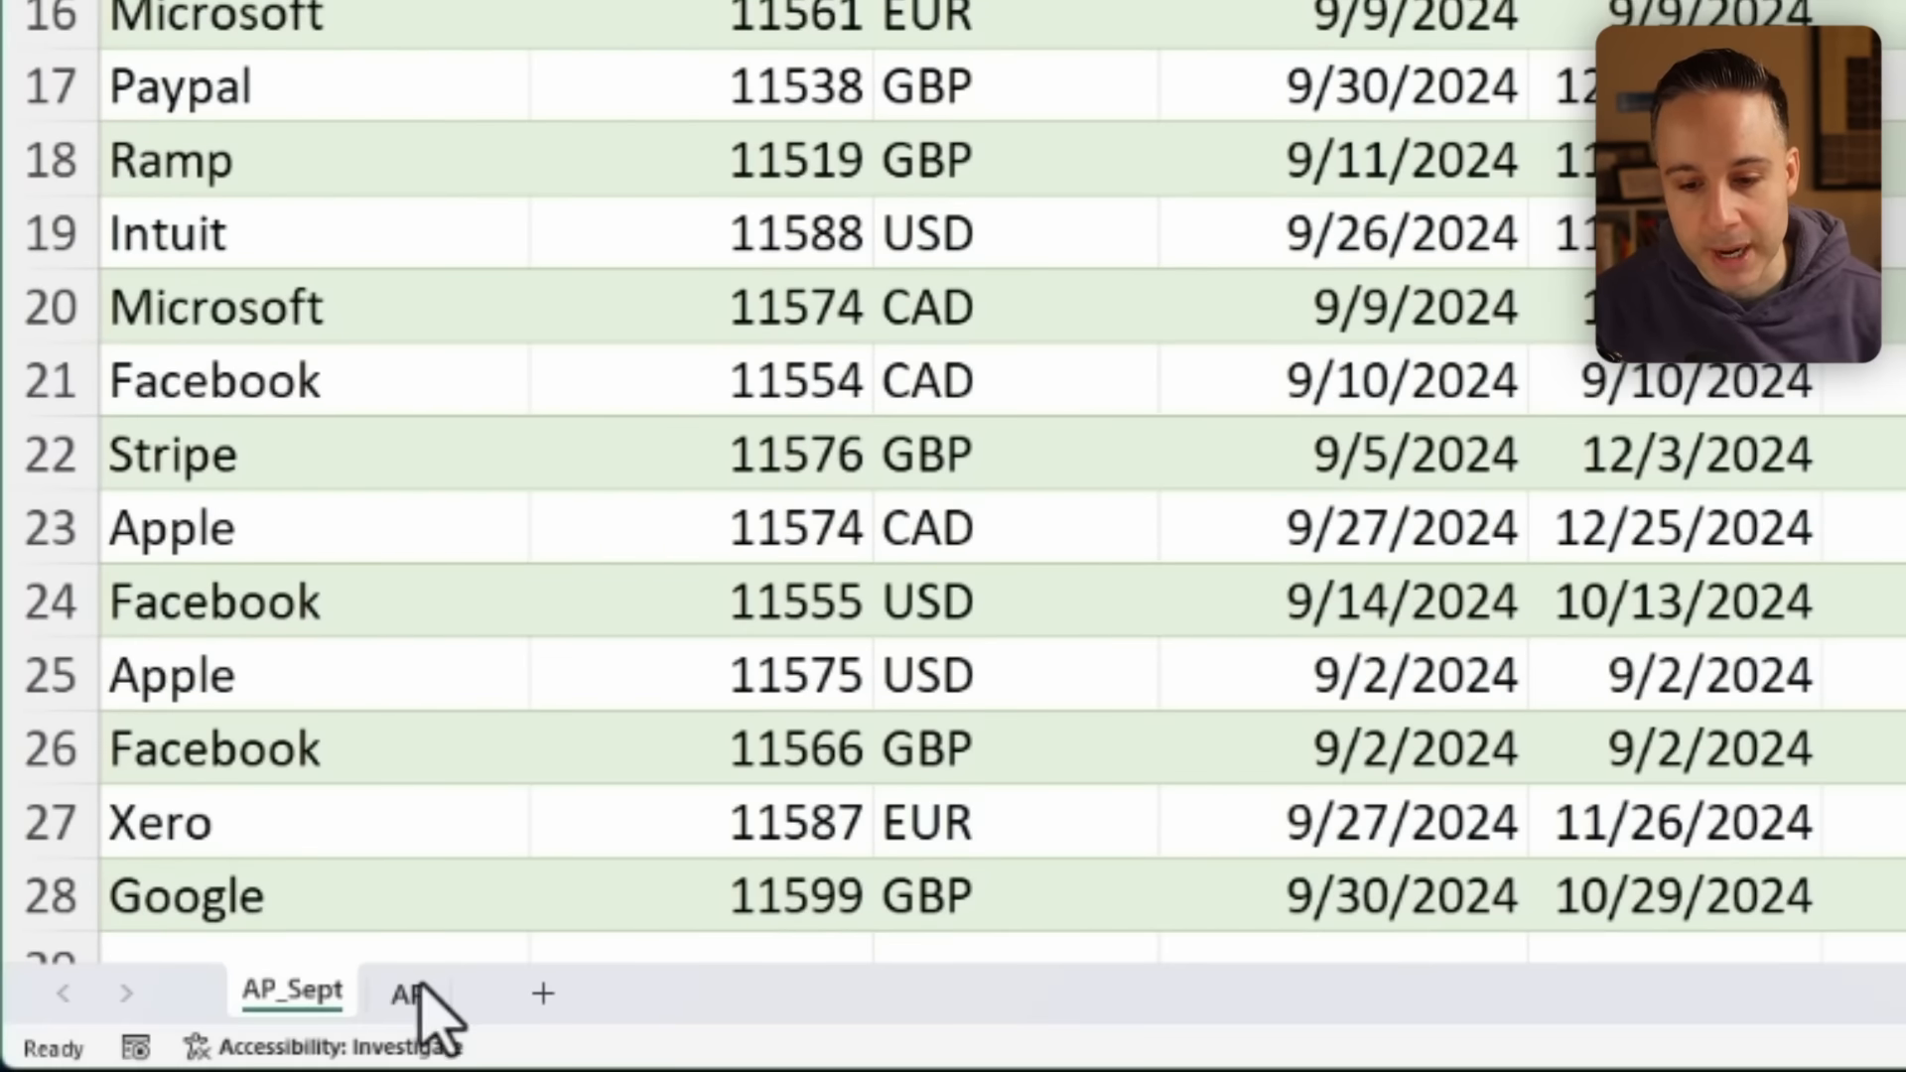
left_click(417, 987)
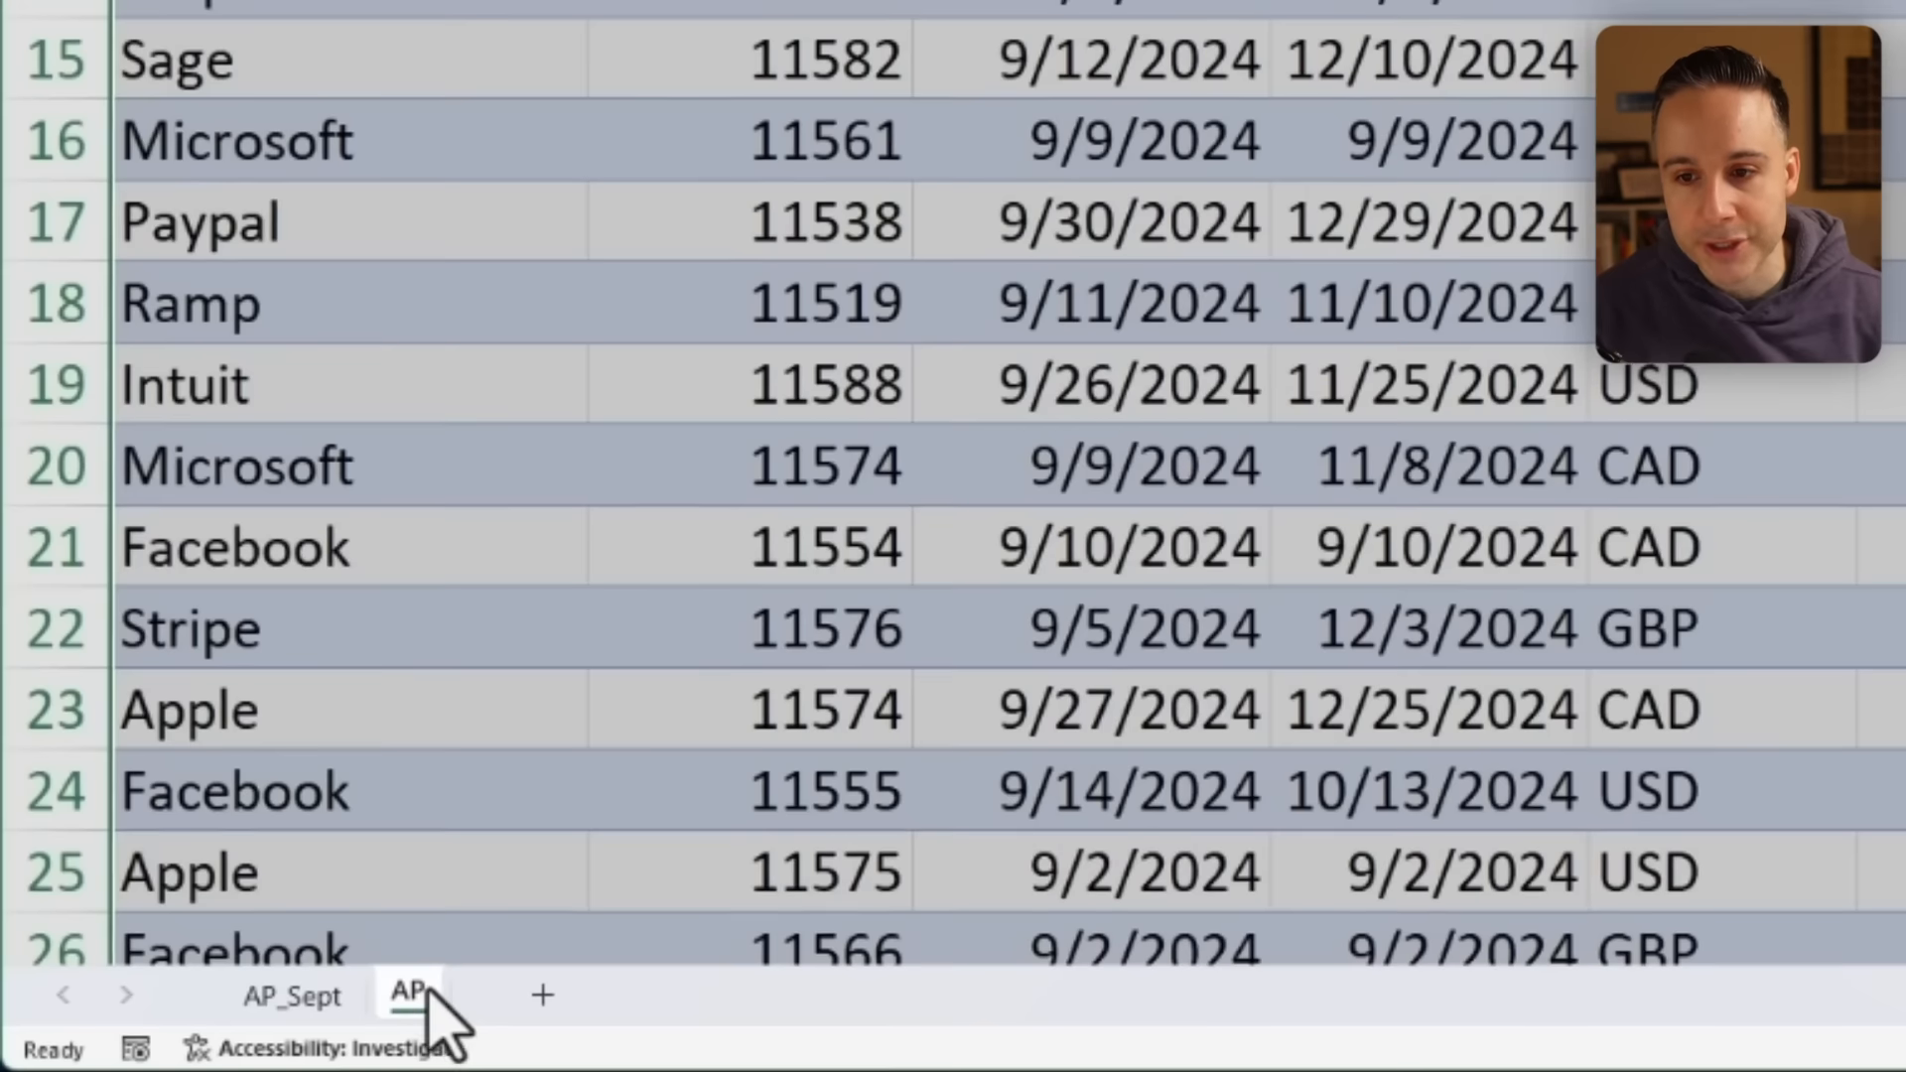
left_click(759, 476)
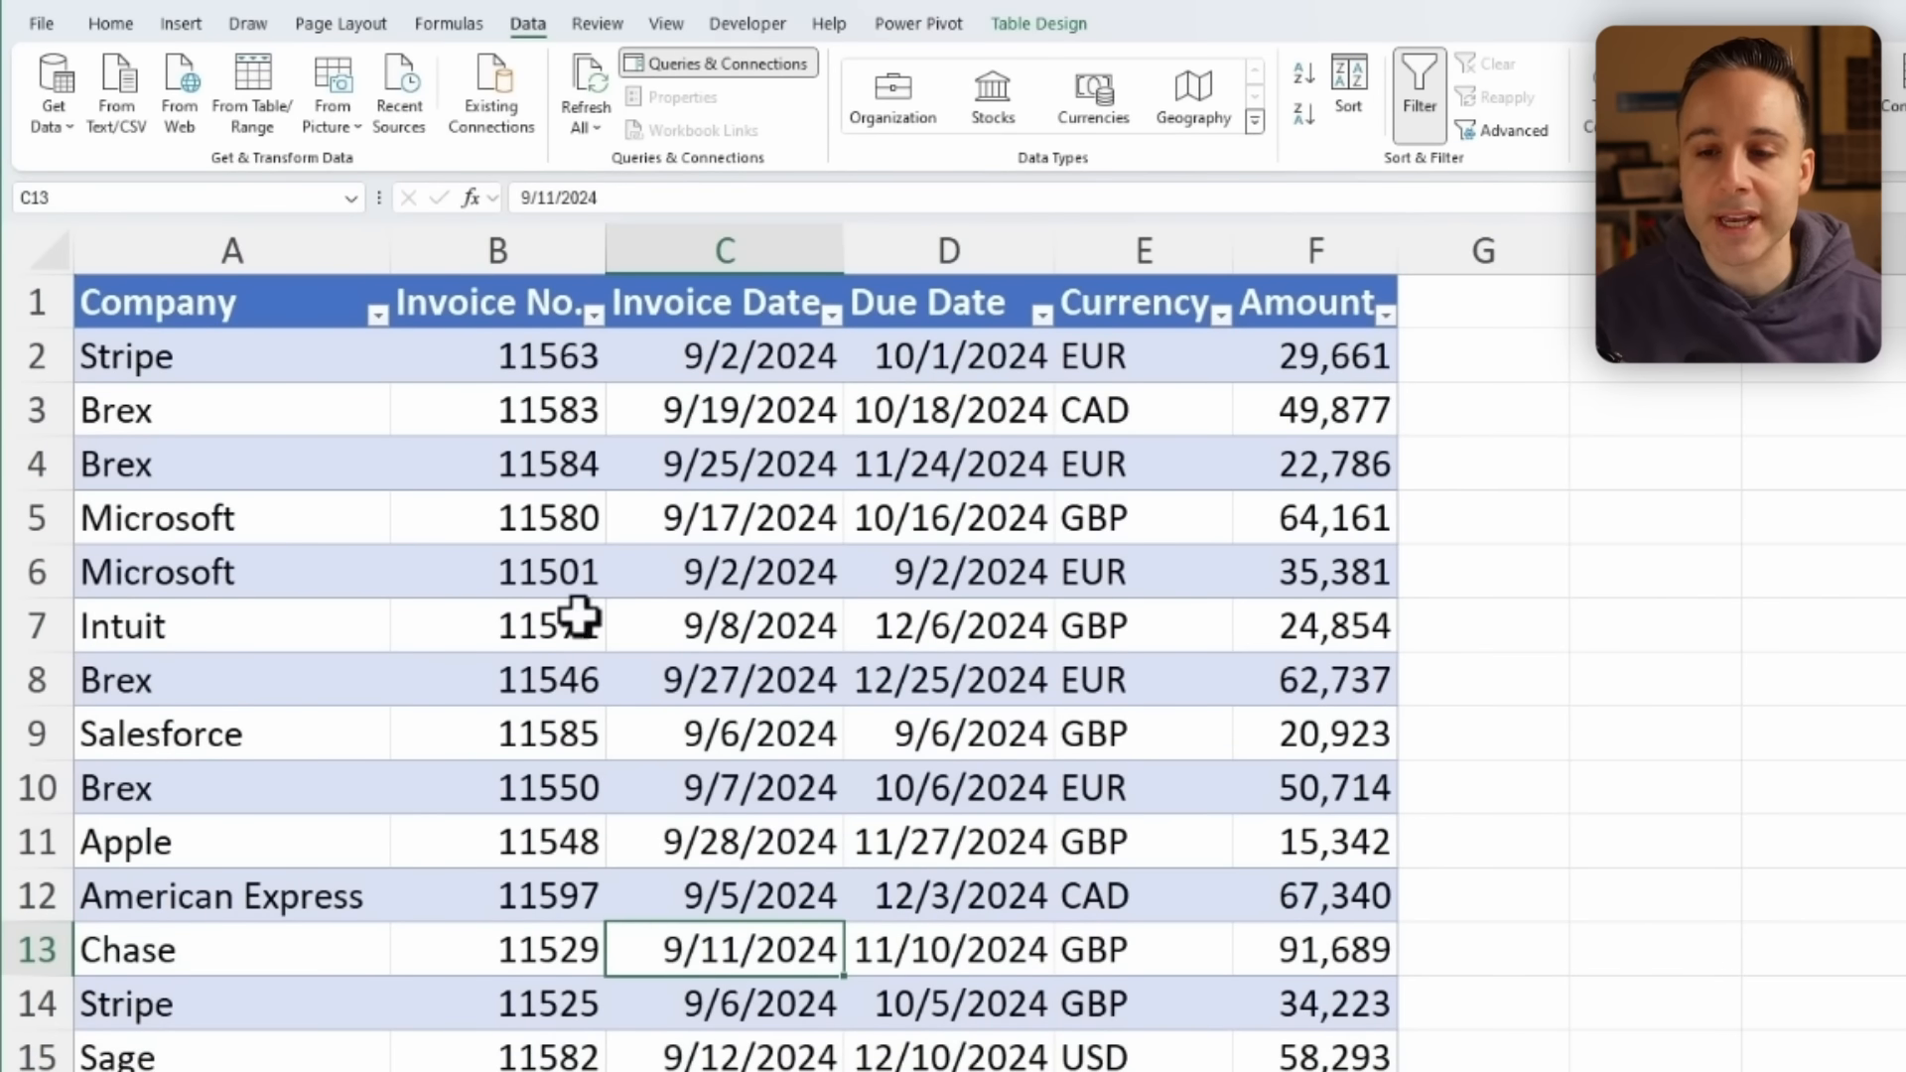
left_click(540, 584)
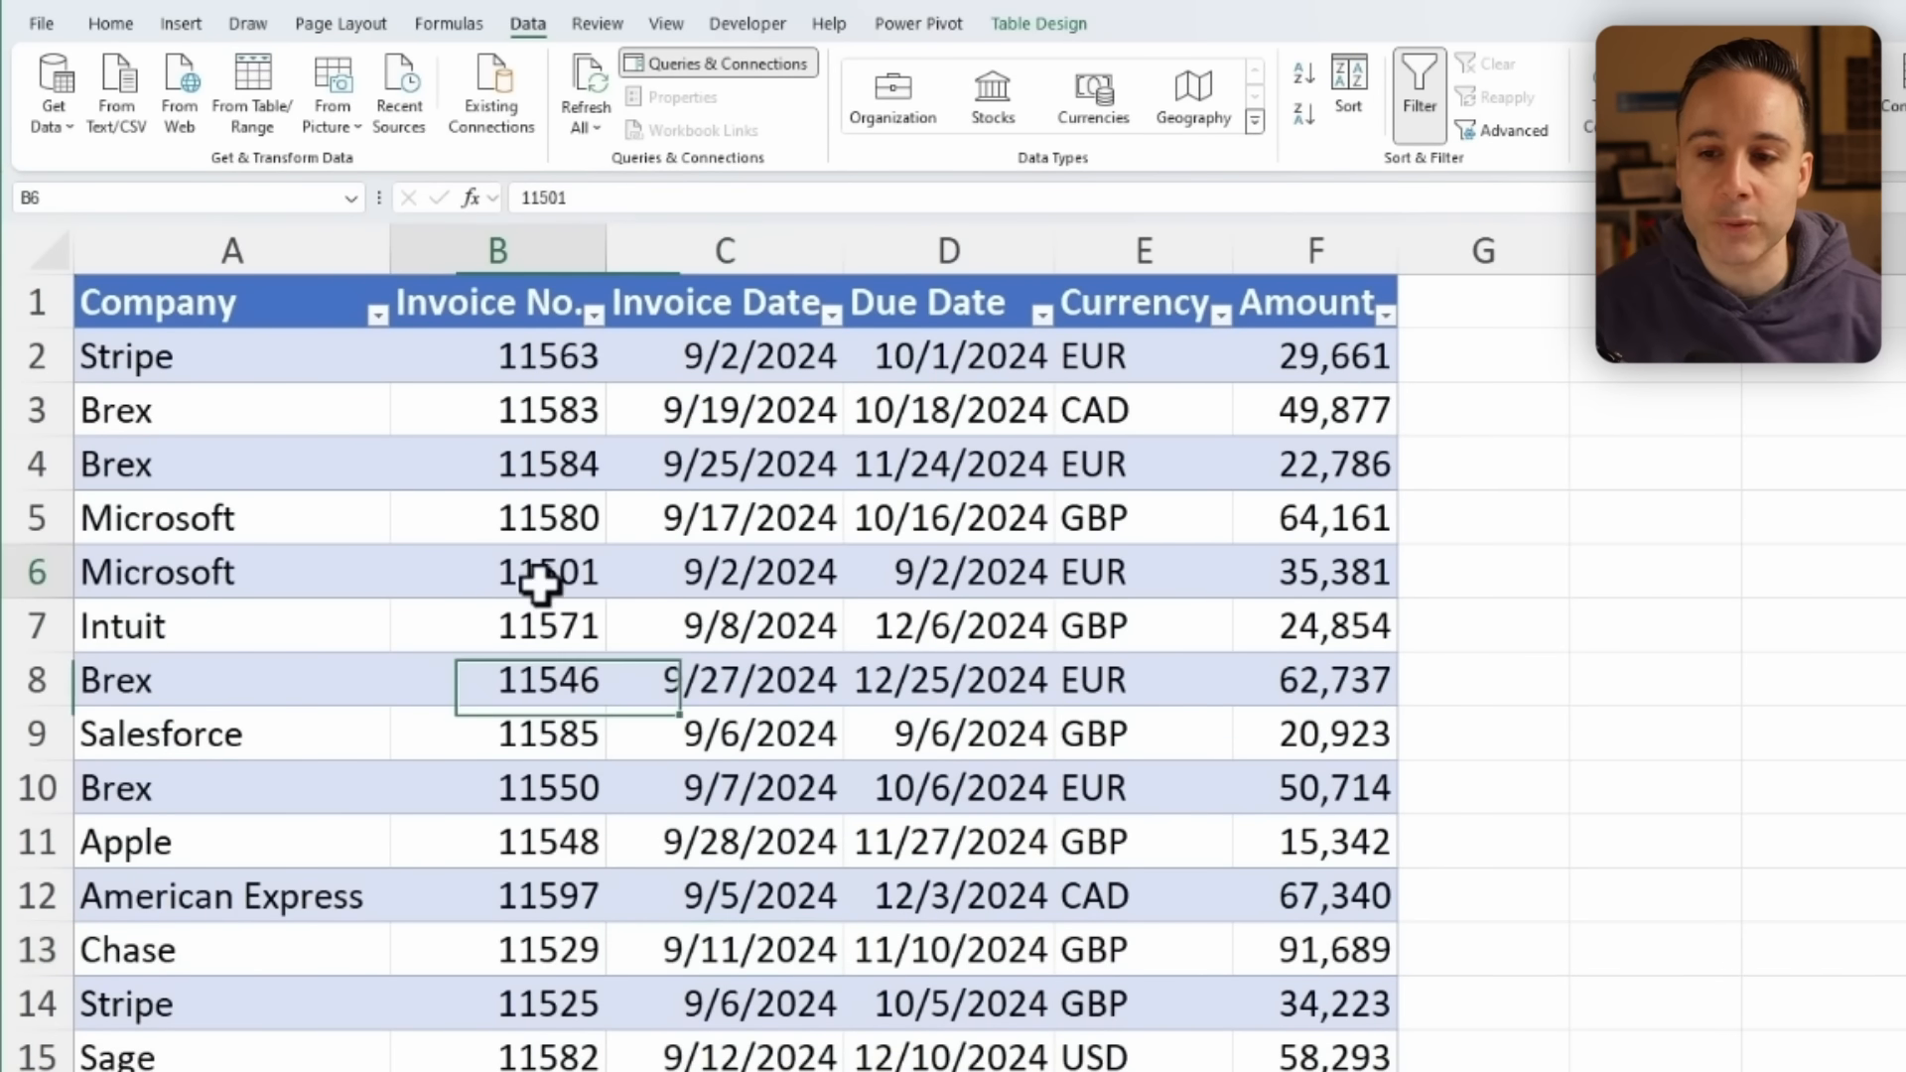
left_click(756, 430)
left_click(939, 434)
left_click(1151, 443)
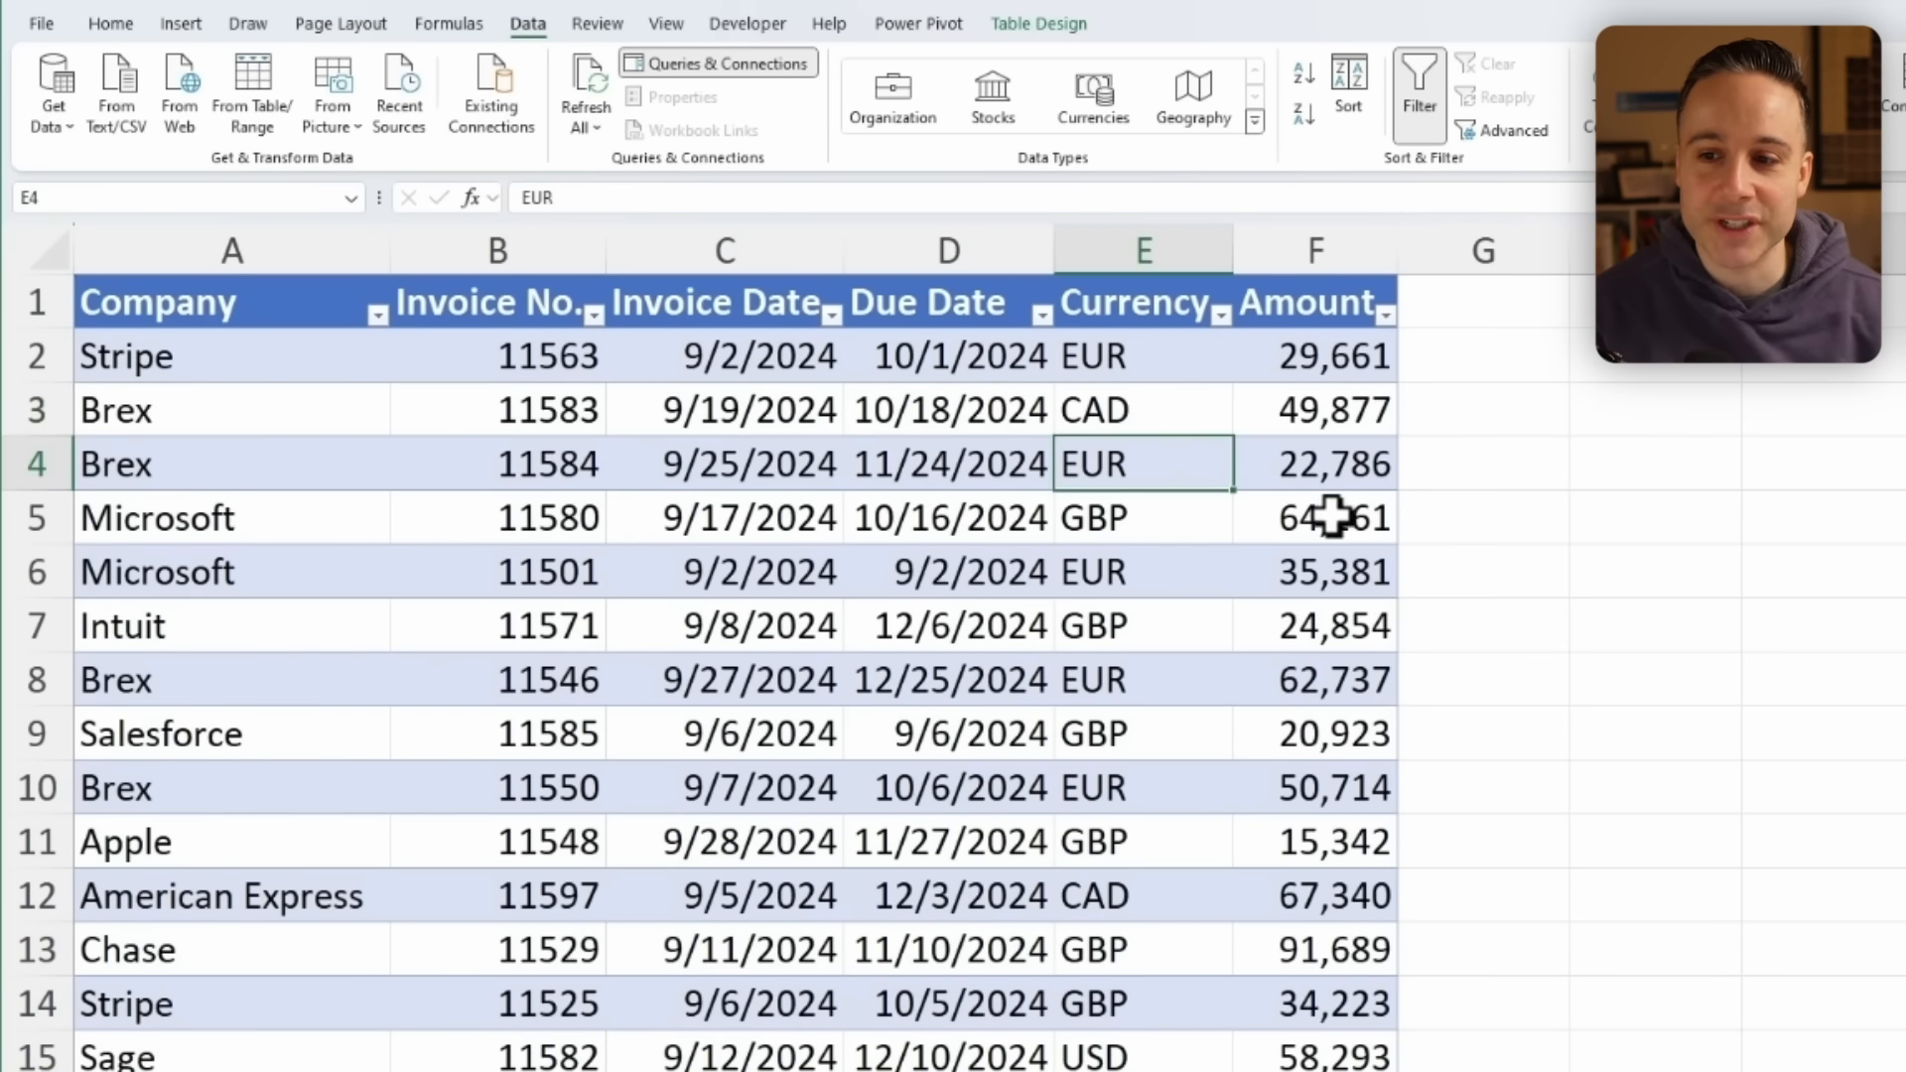
left_click(1331, 515)
left_click(307, 987)
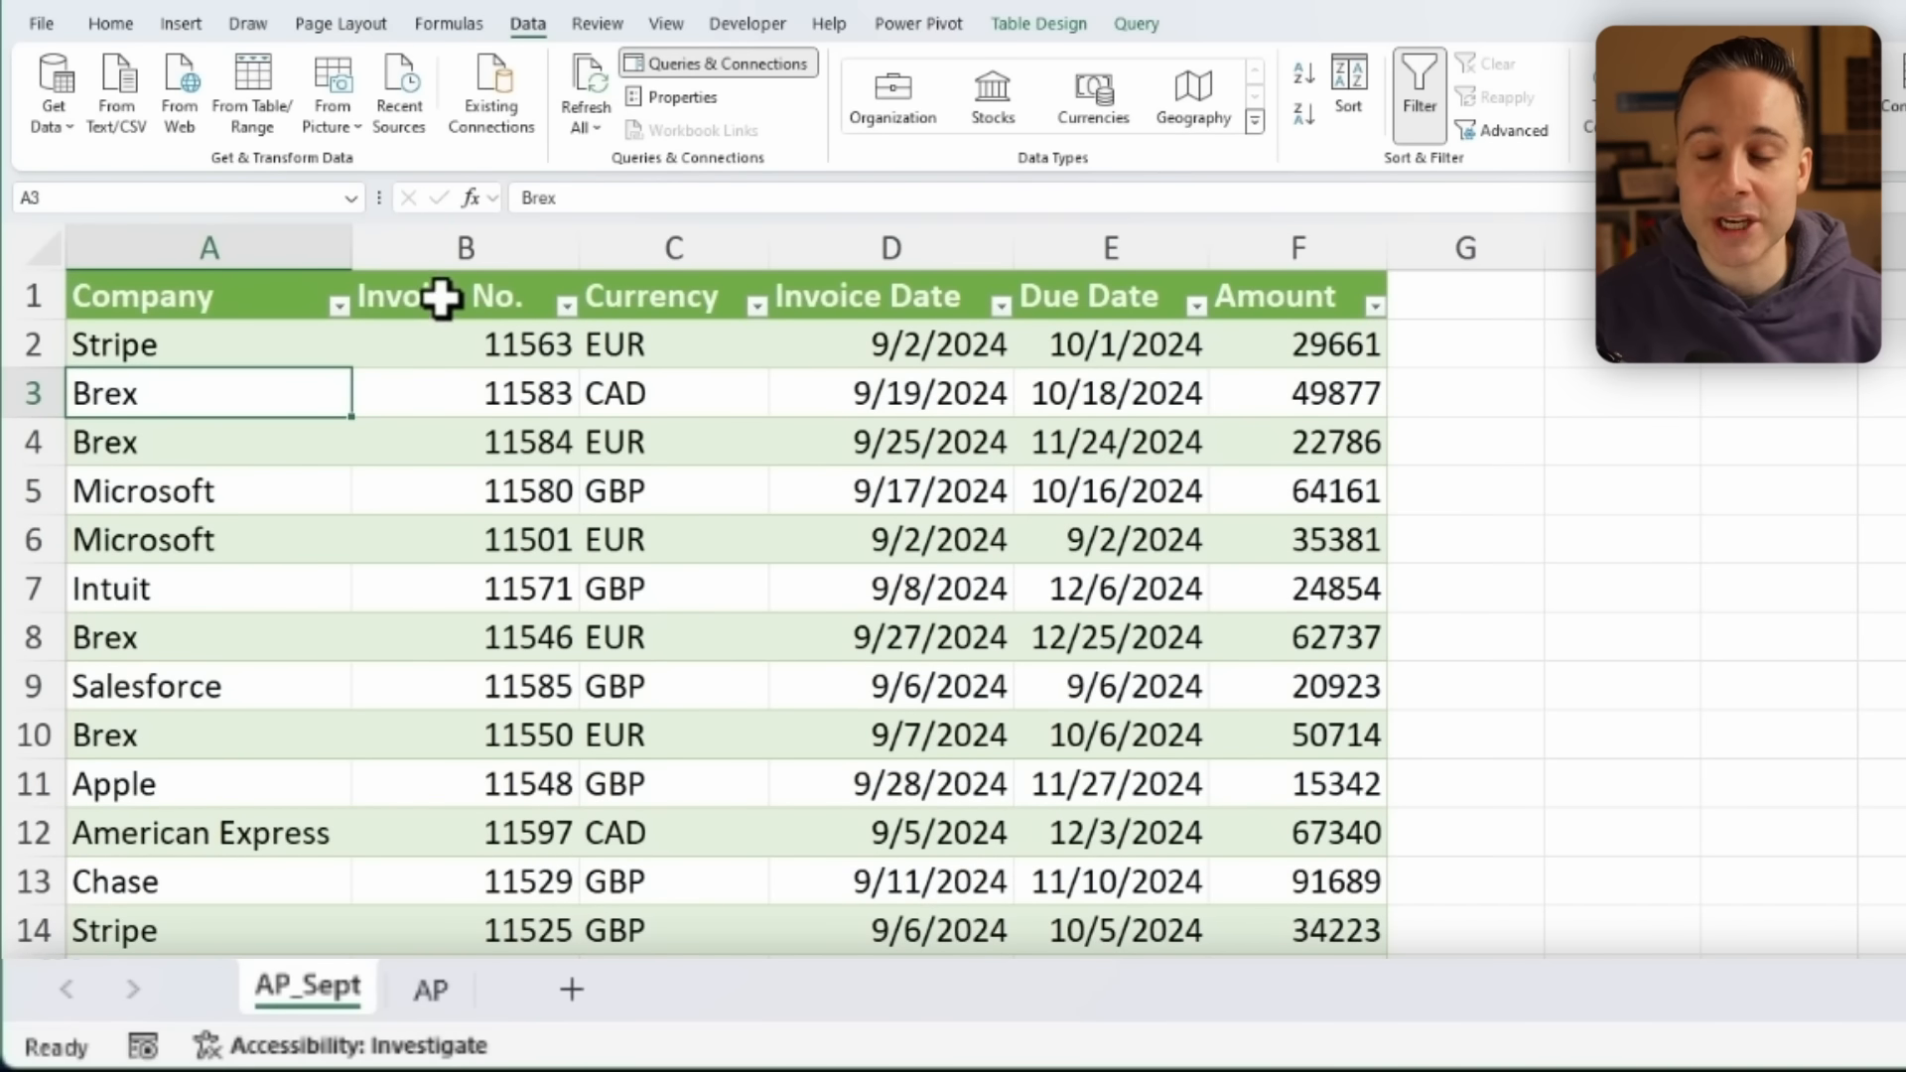
left_click(486, 293)
left_click(654, 291)
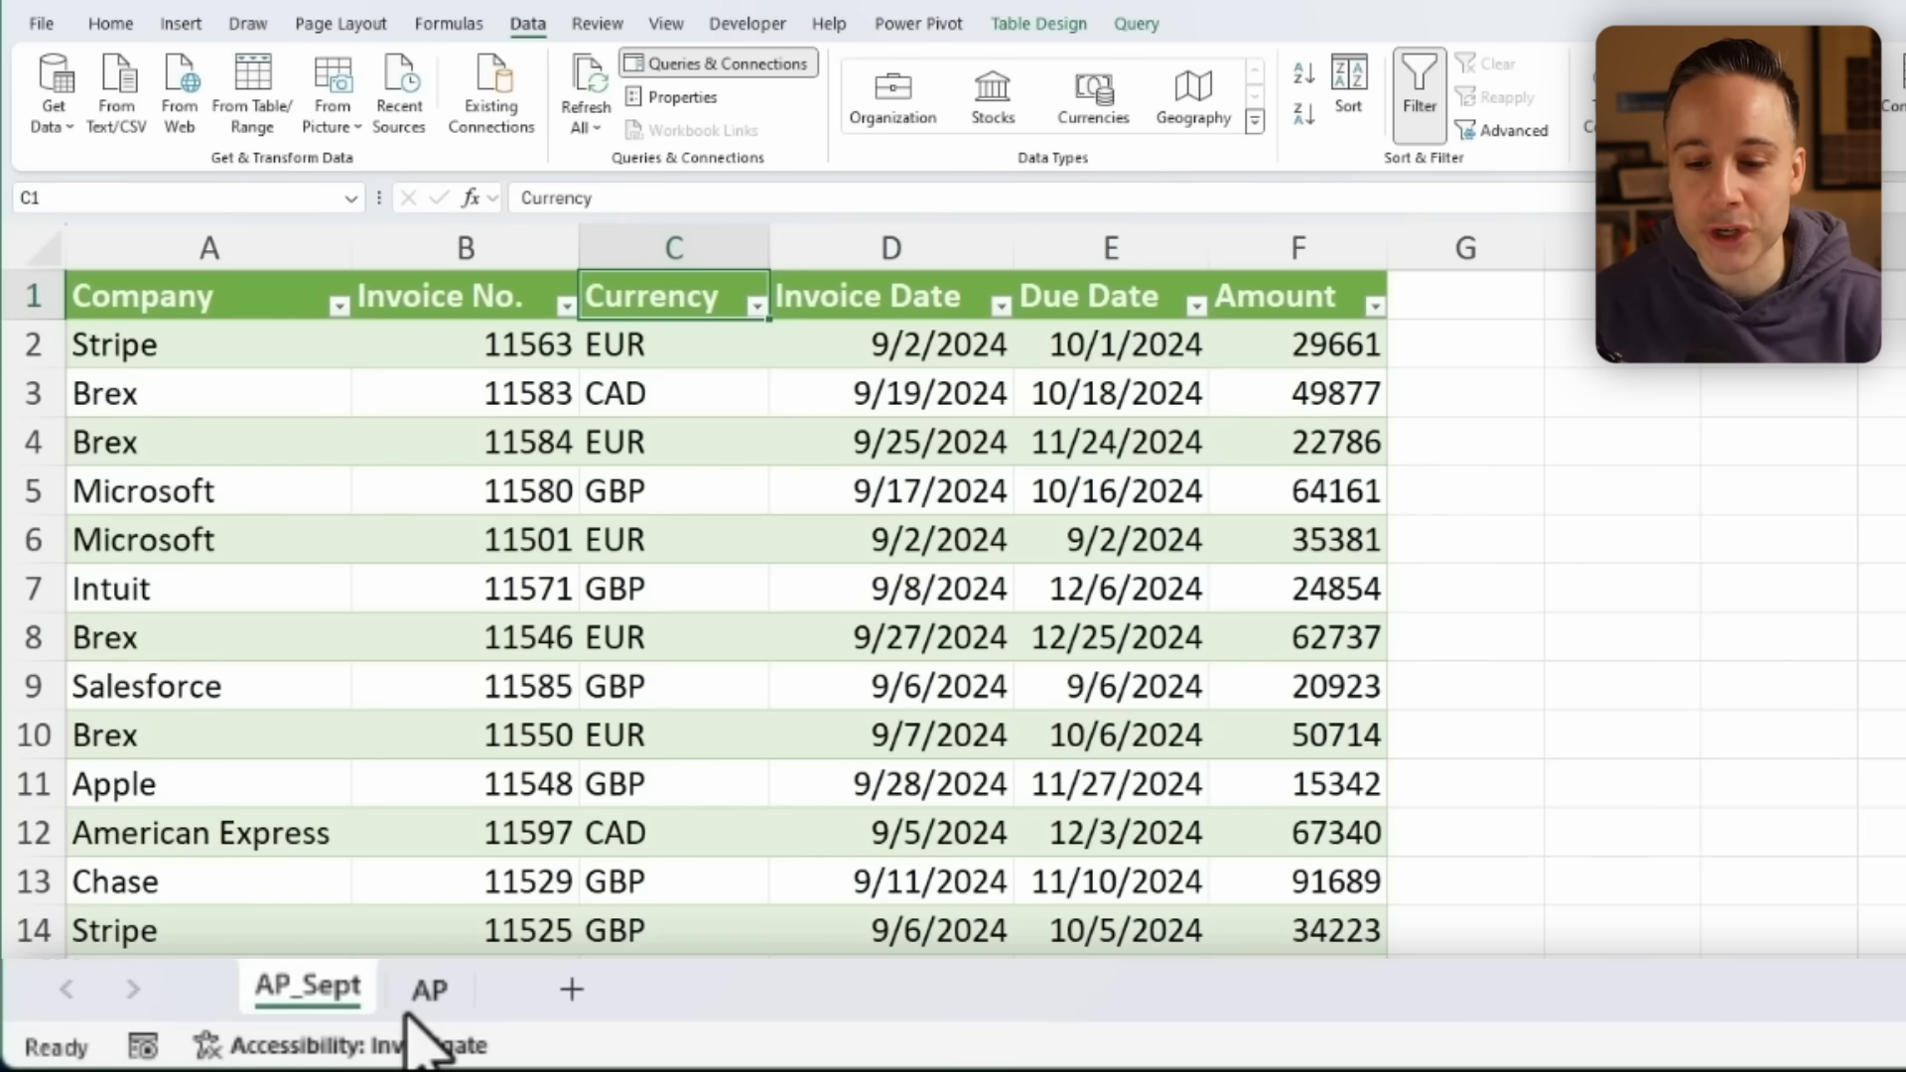
Change the Amount of the first Stripe invoice in the source table on the AP sheet to 30000.
left_click(429, 988)
left_click(1330, 359)
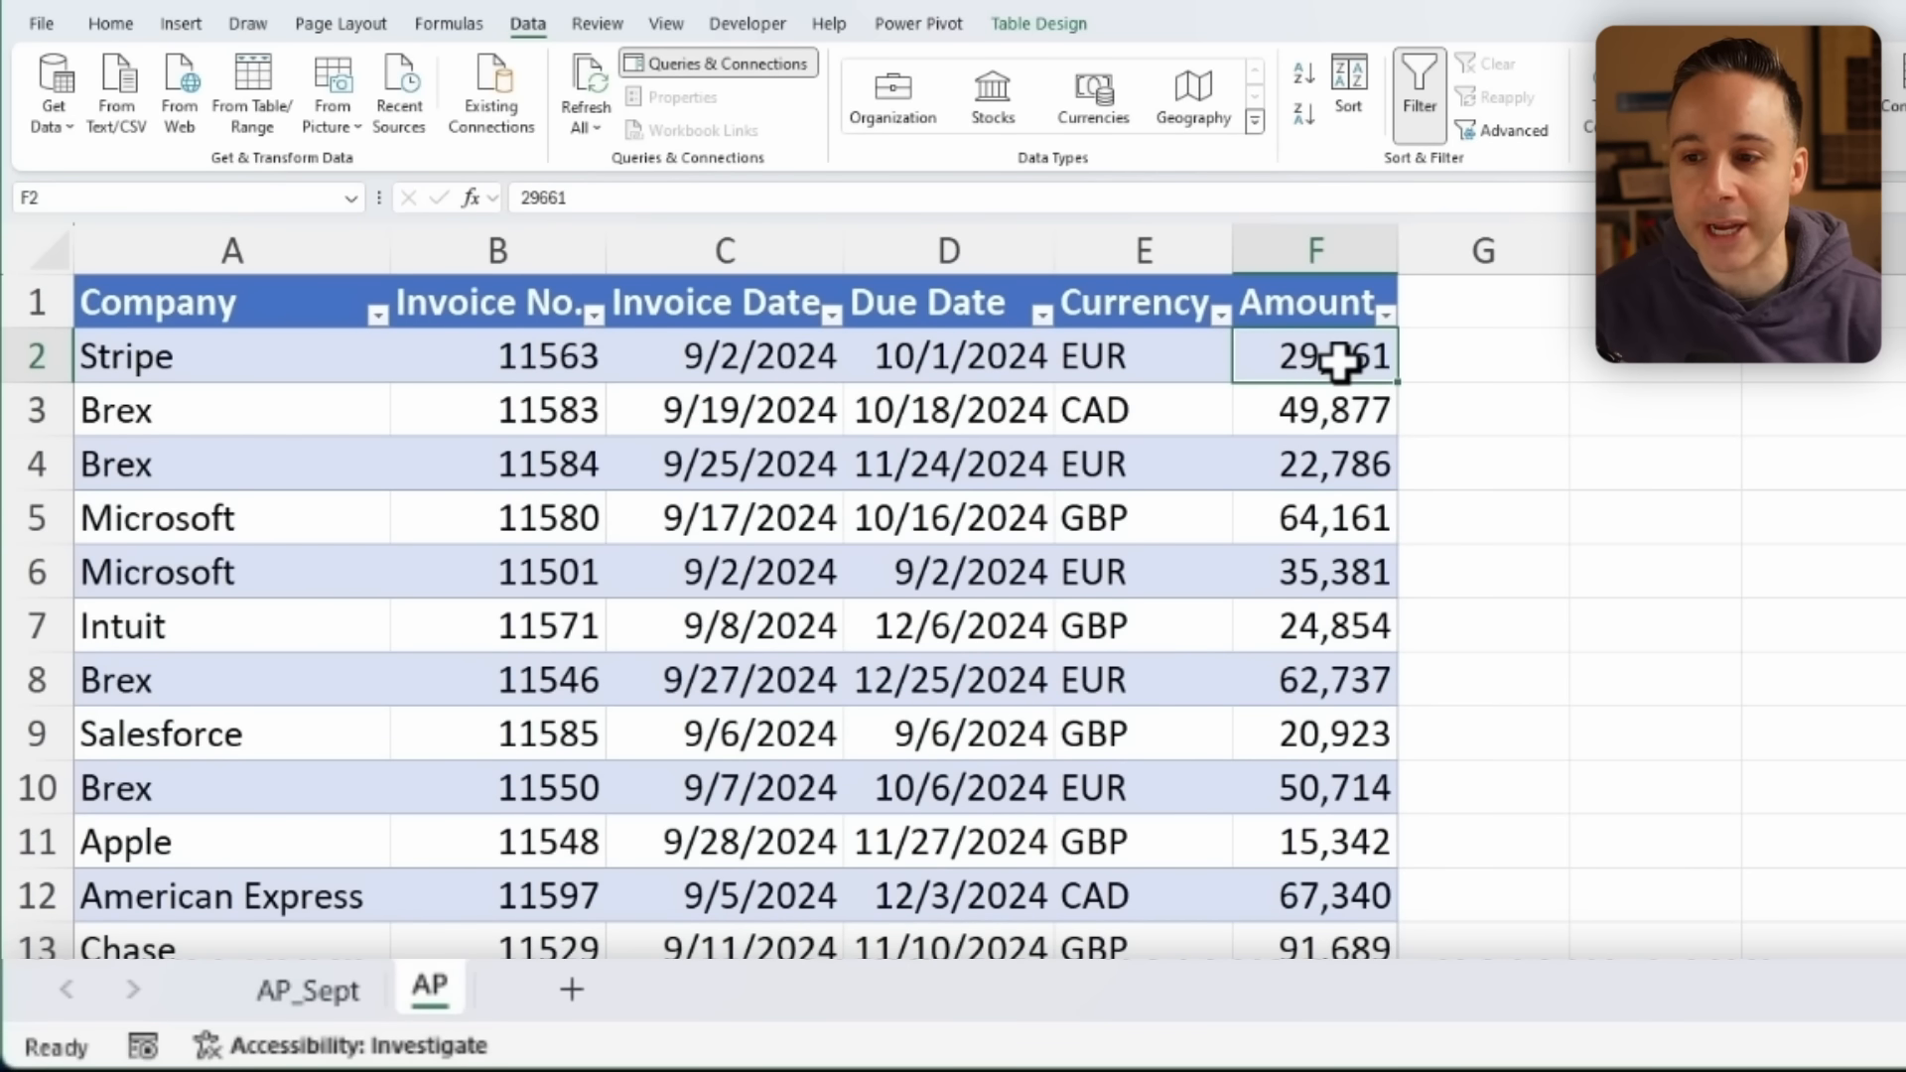
type("30000")
key("Return")
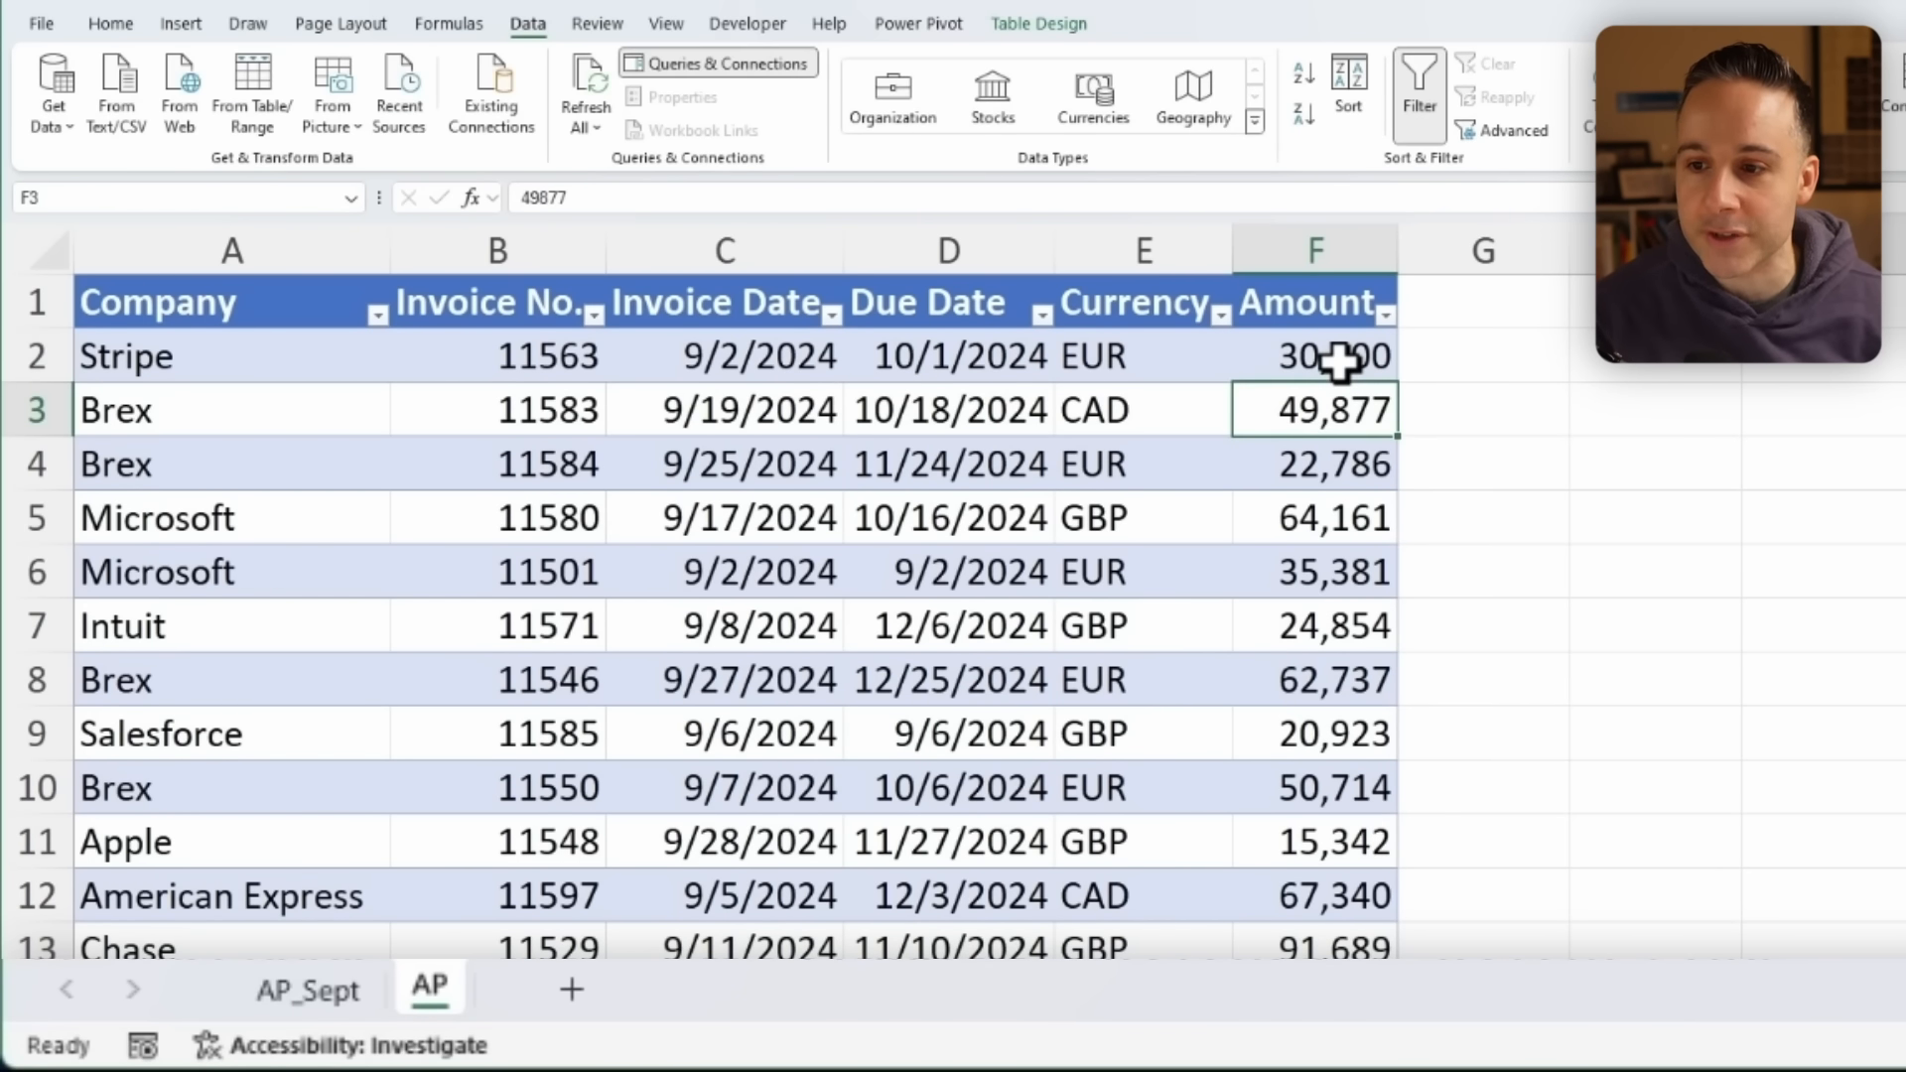
Refresh all queries from the AP_Sept sheet.
left_click(315, 997)
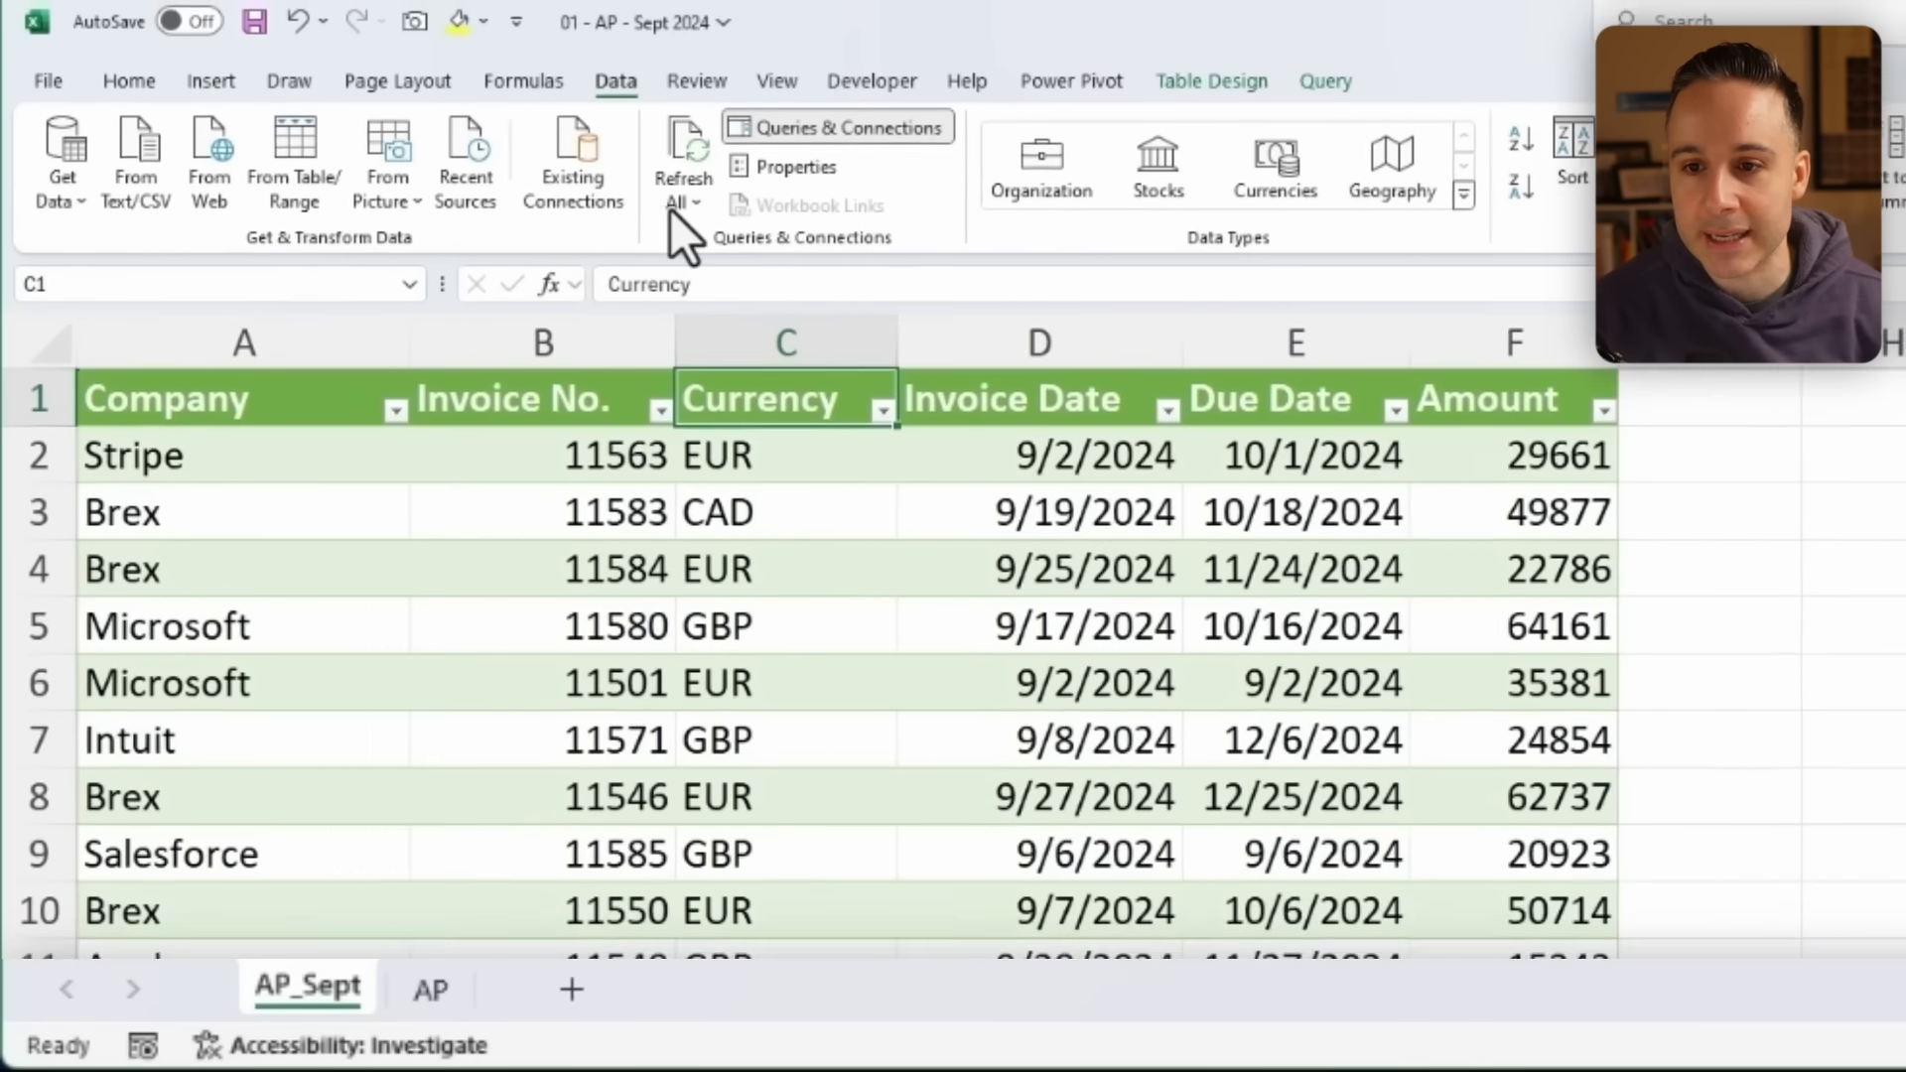
left_click(586, 127)
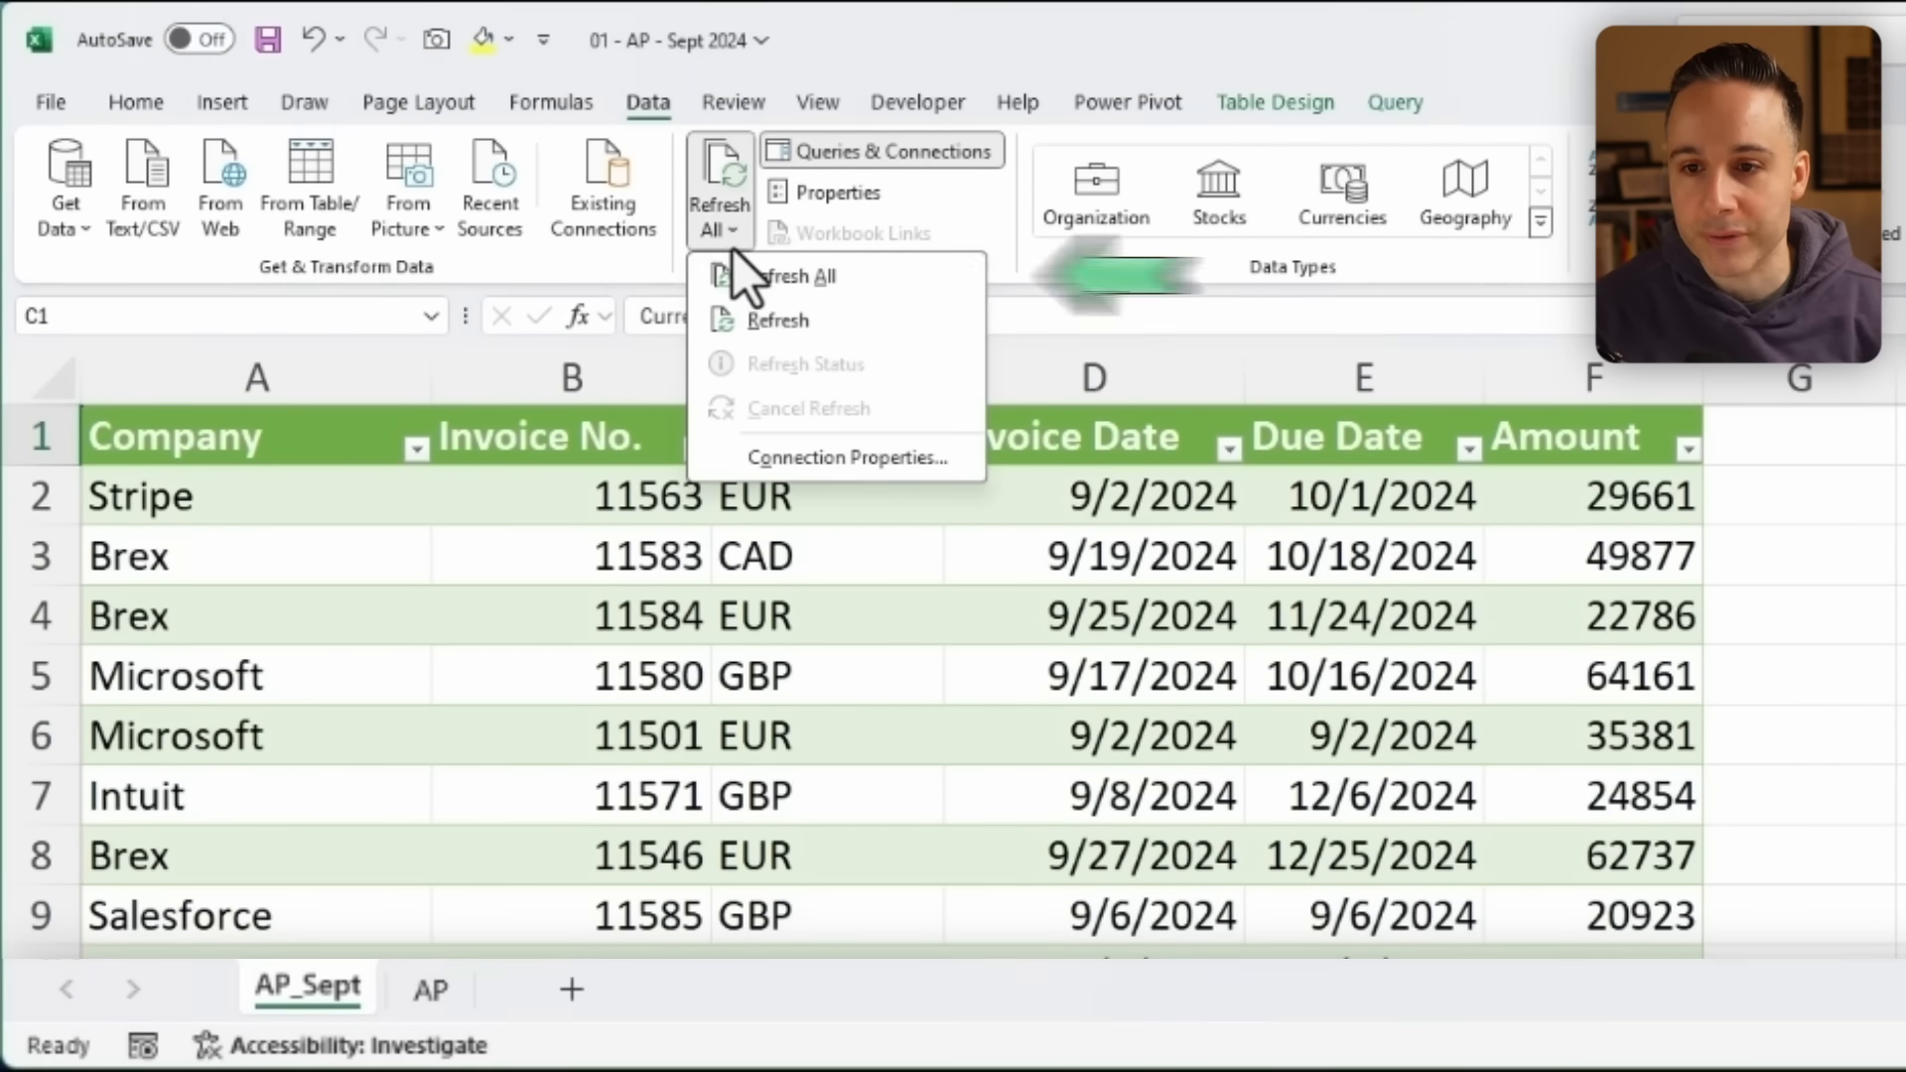
left_click(769, 278)
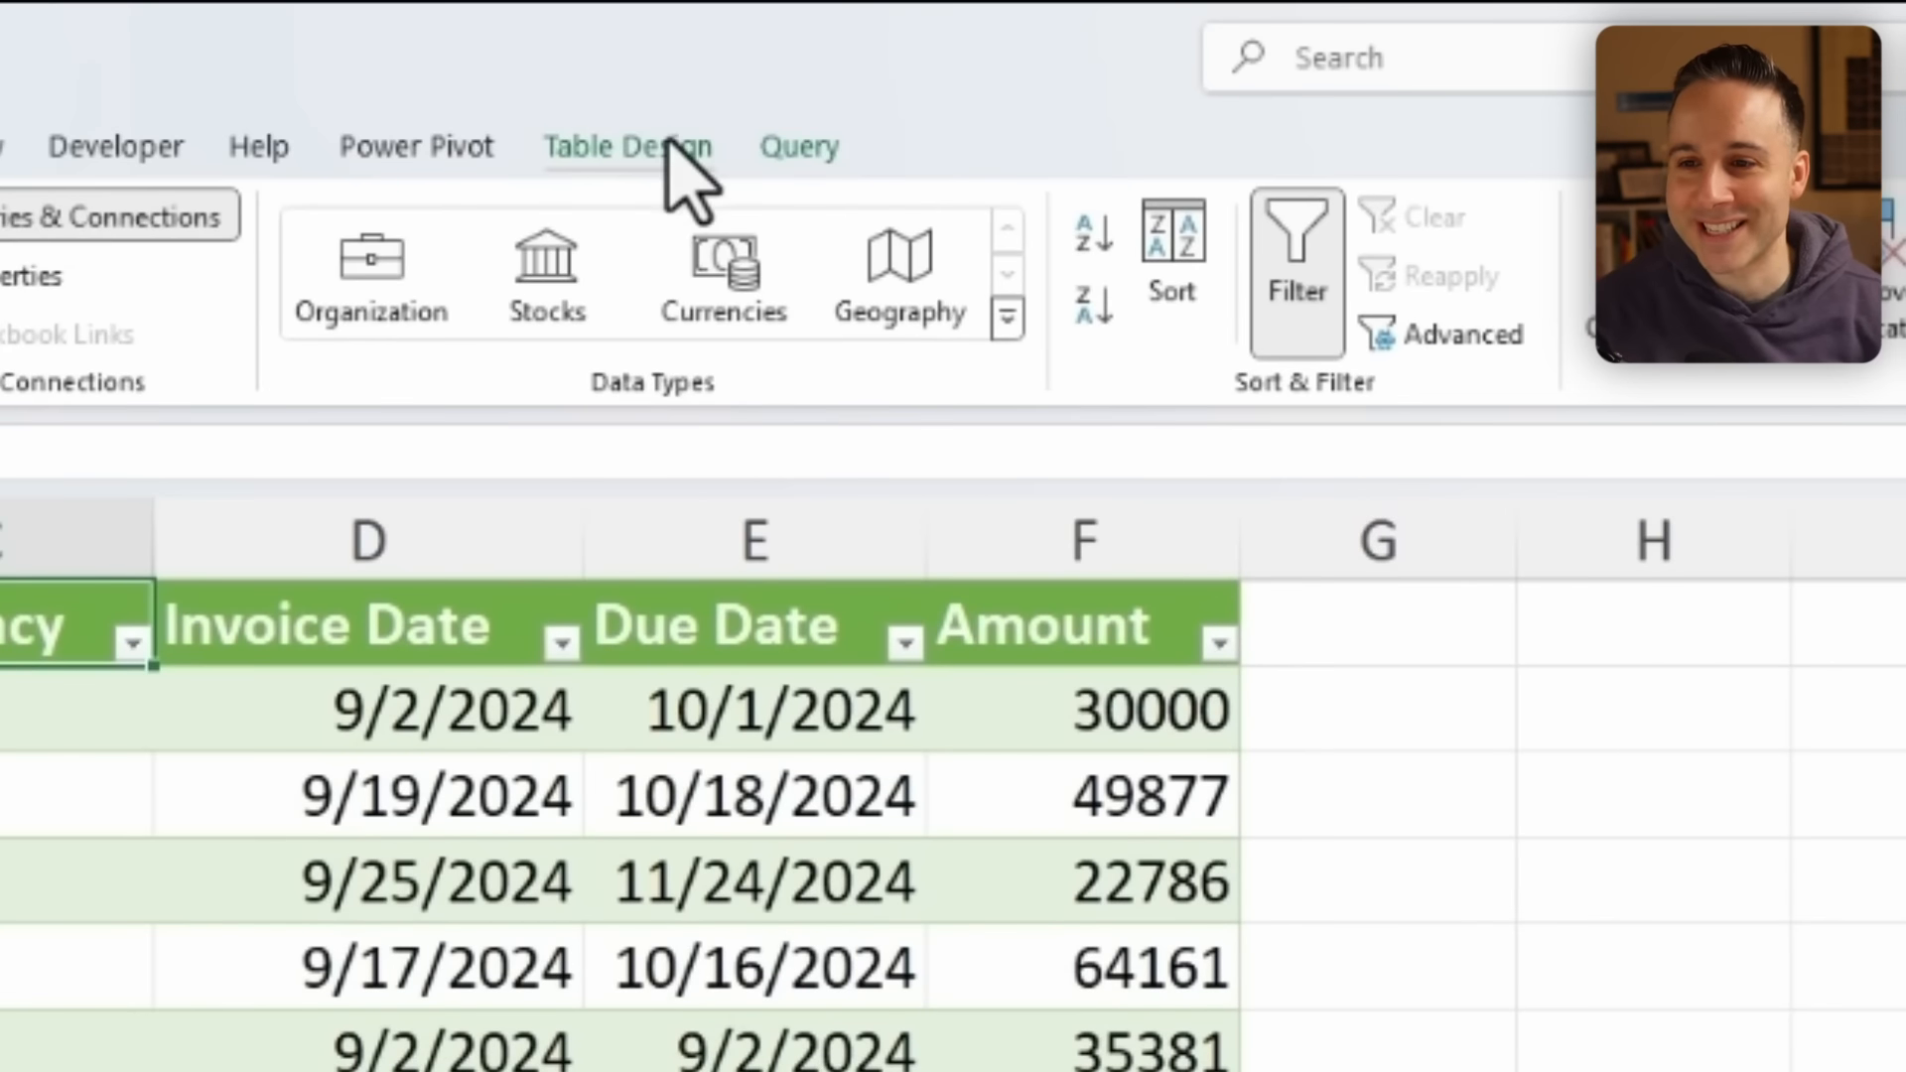
Apply the plain, uncoloured Light table style to the tables on the AP_Sept and AP sheets.
left_click(670, 149)
left_click(1345, 302)
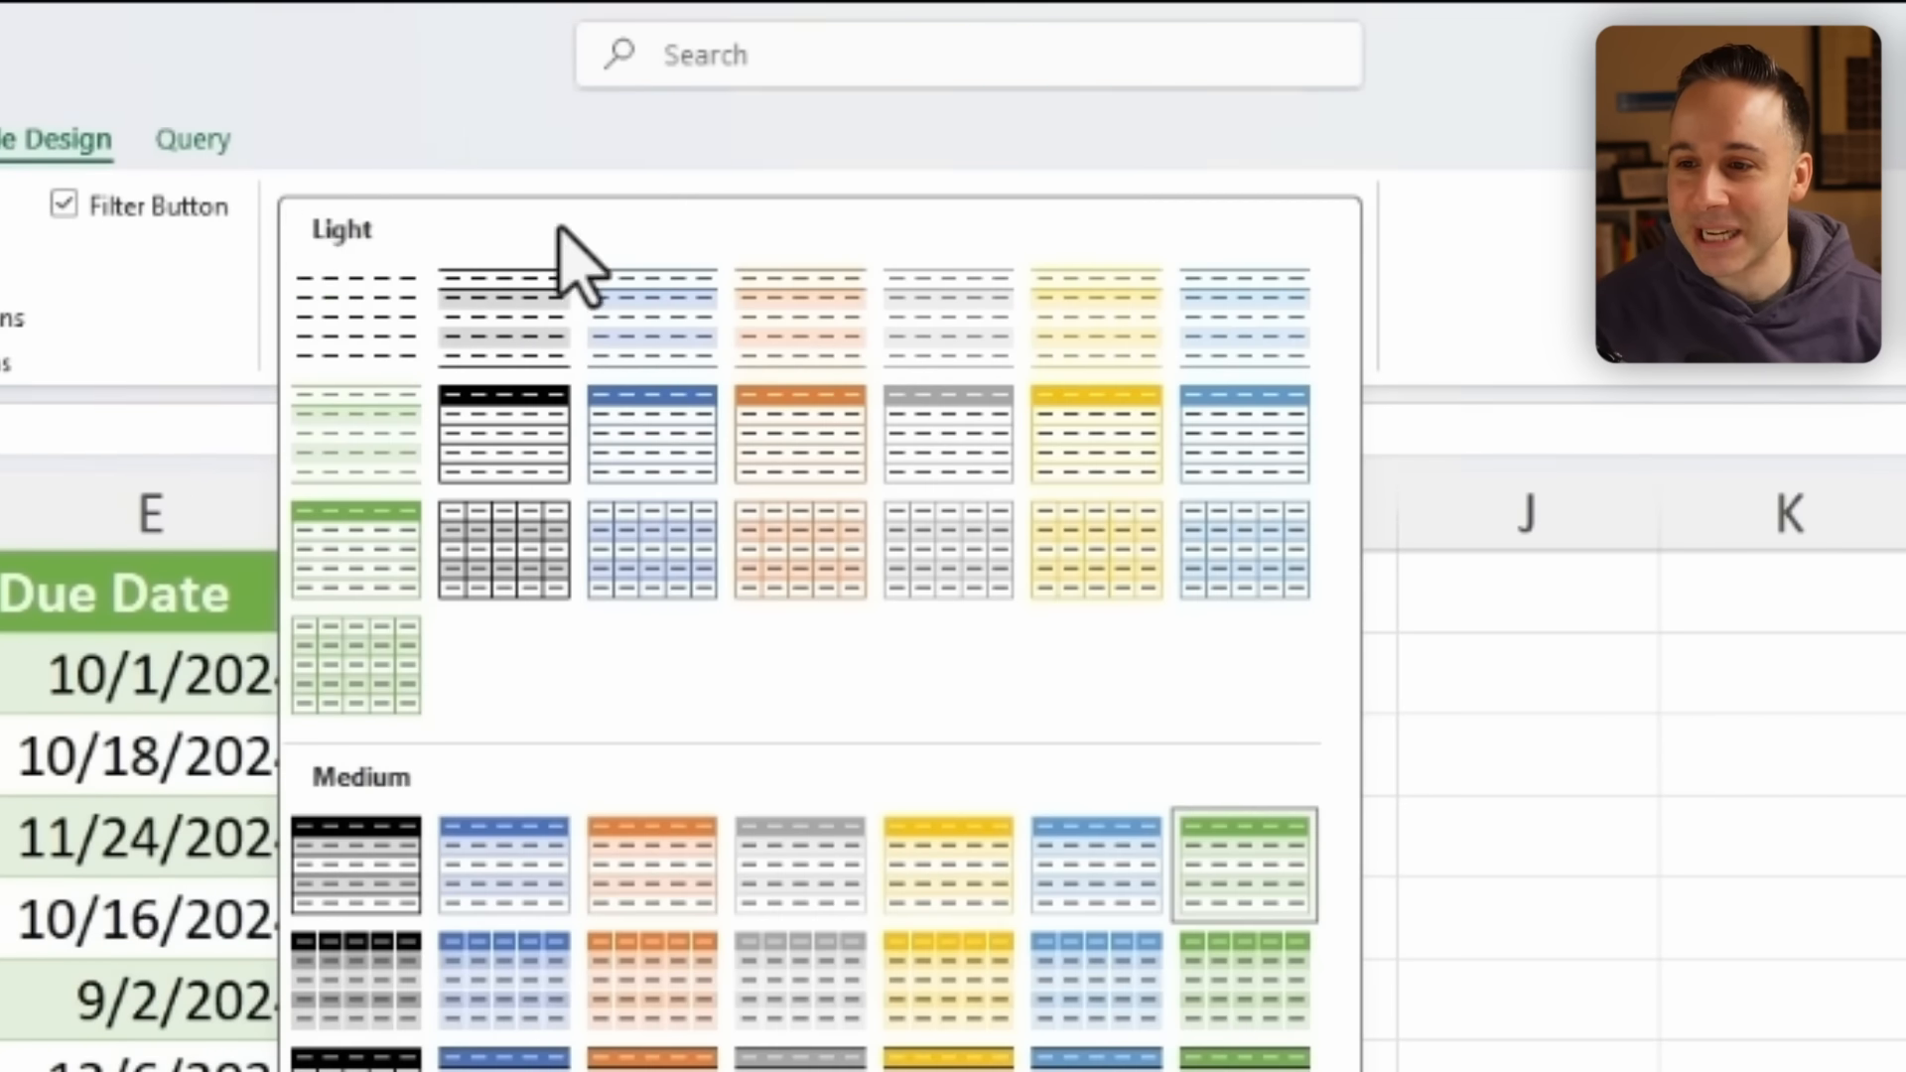
left_click(365, 320)
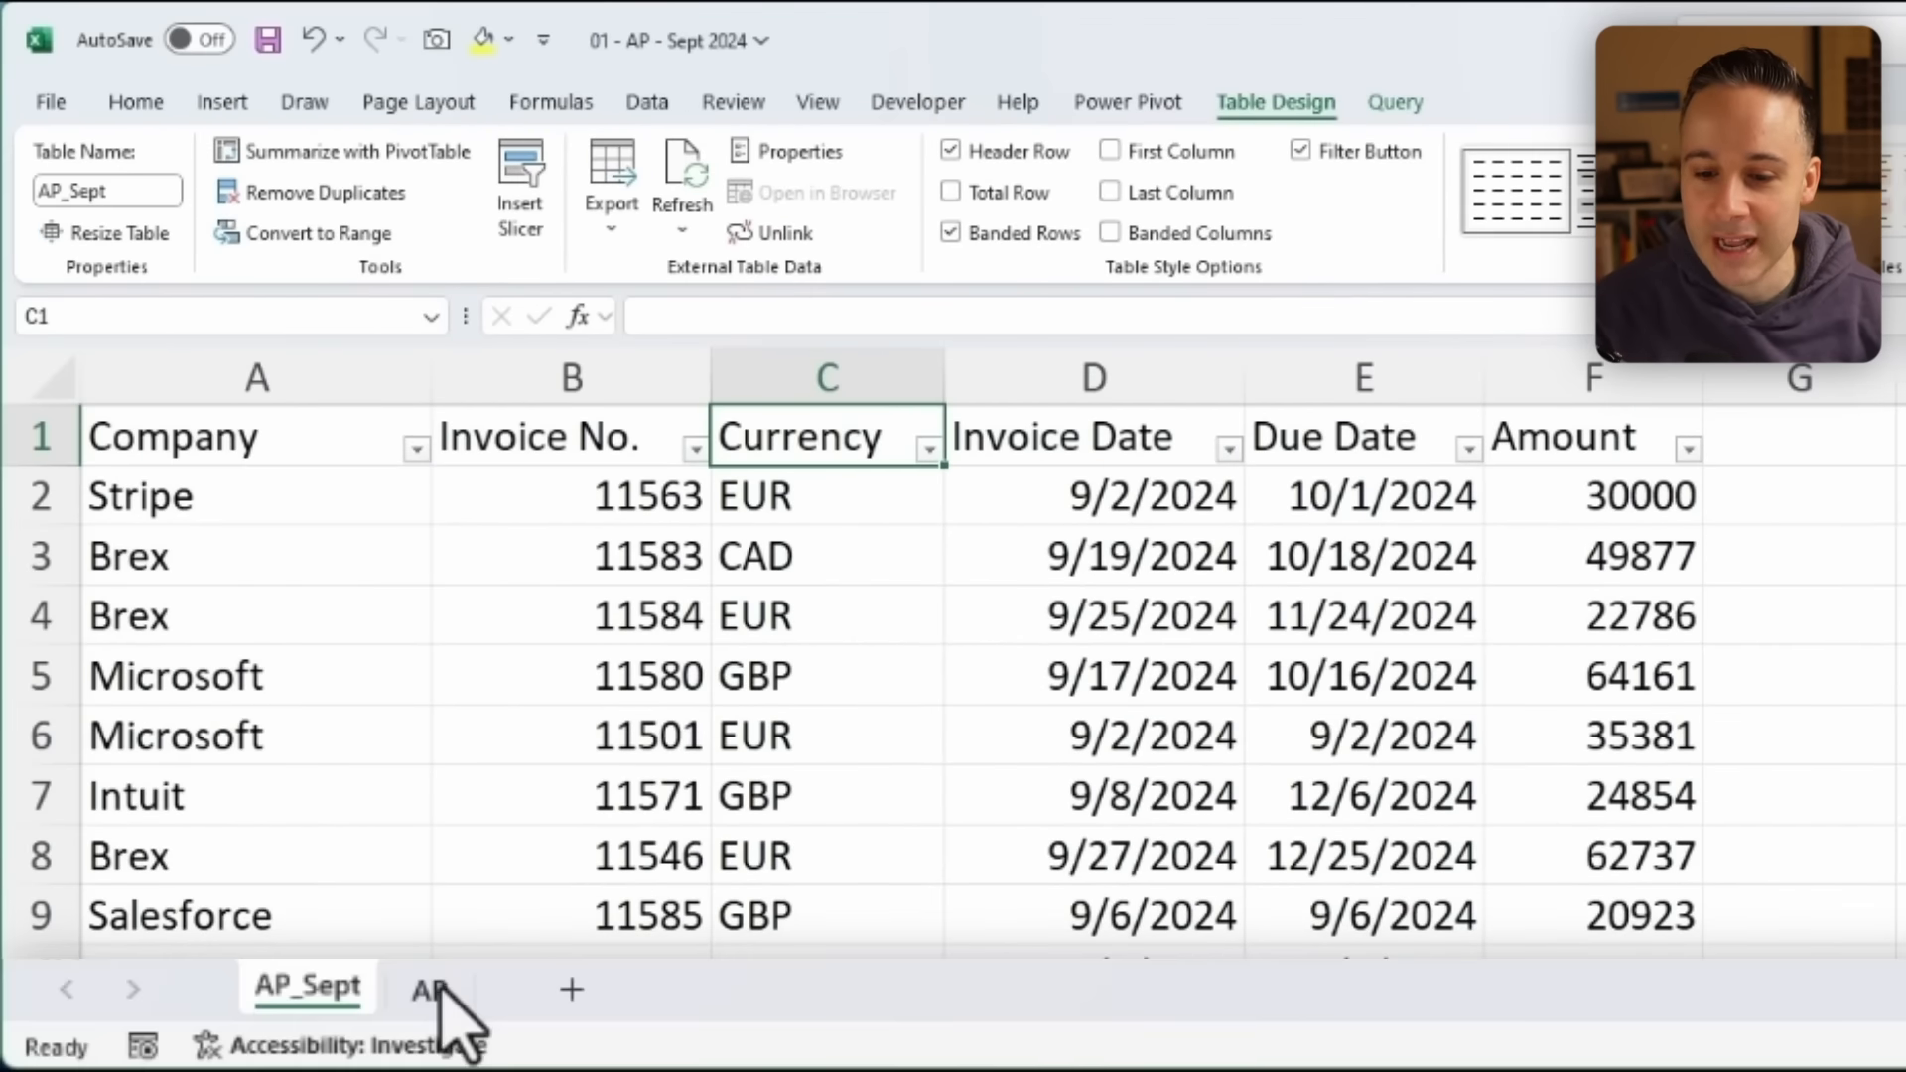
left_click(442, 988)
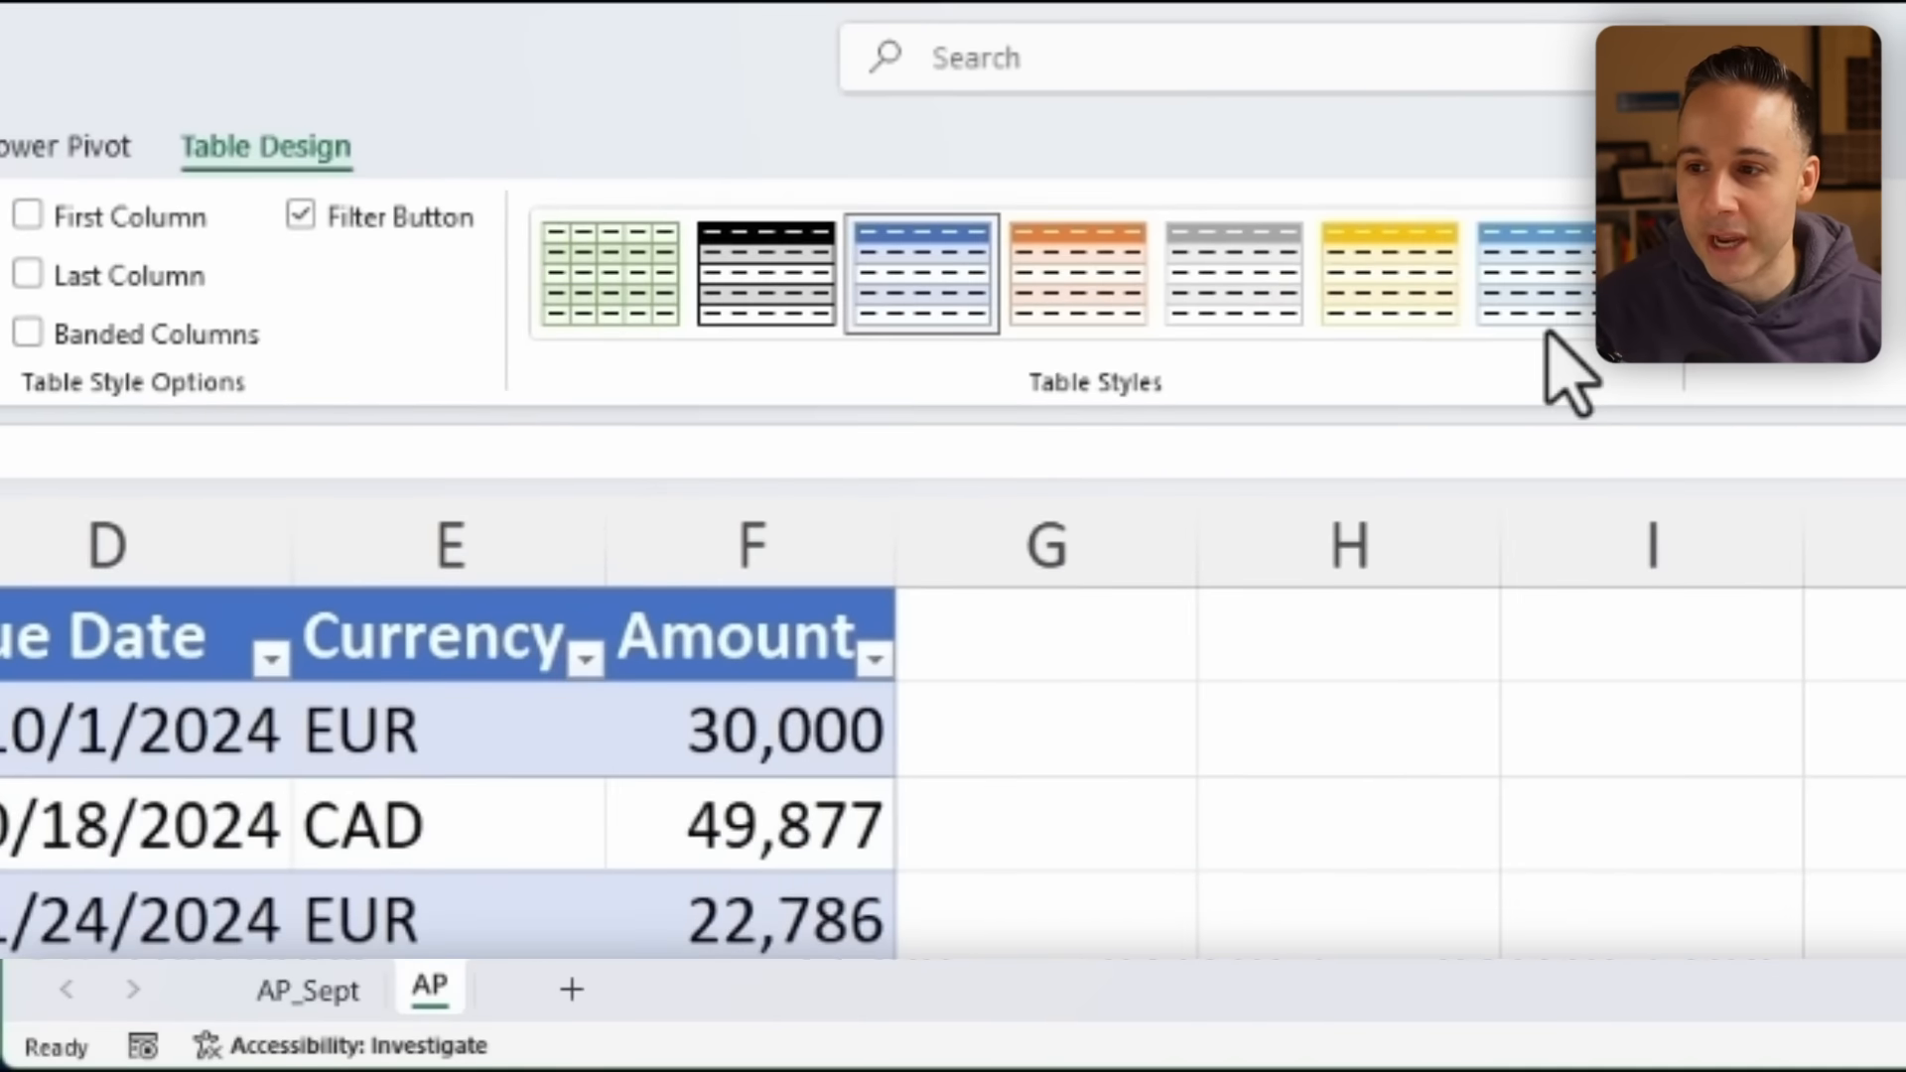
left_click(1544, 331)
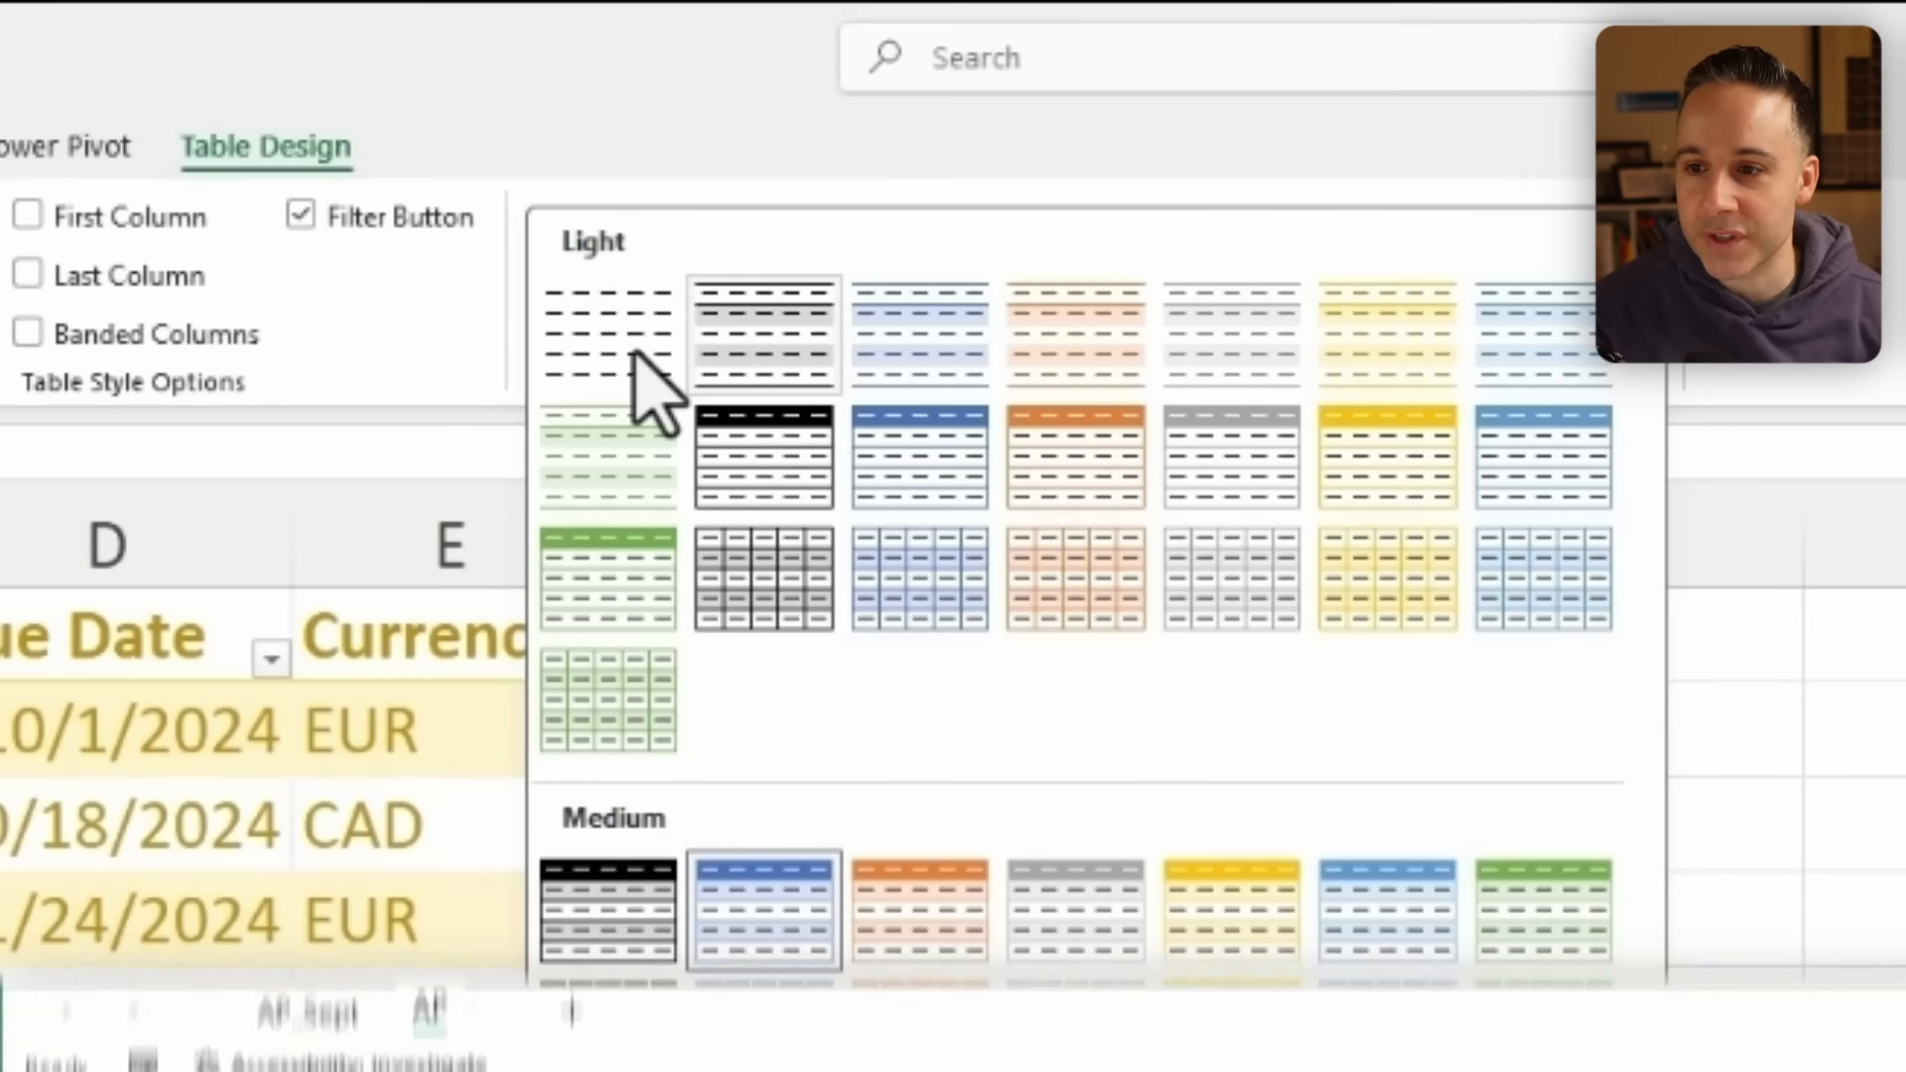
left_click(635, 349)
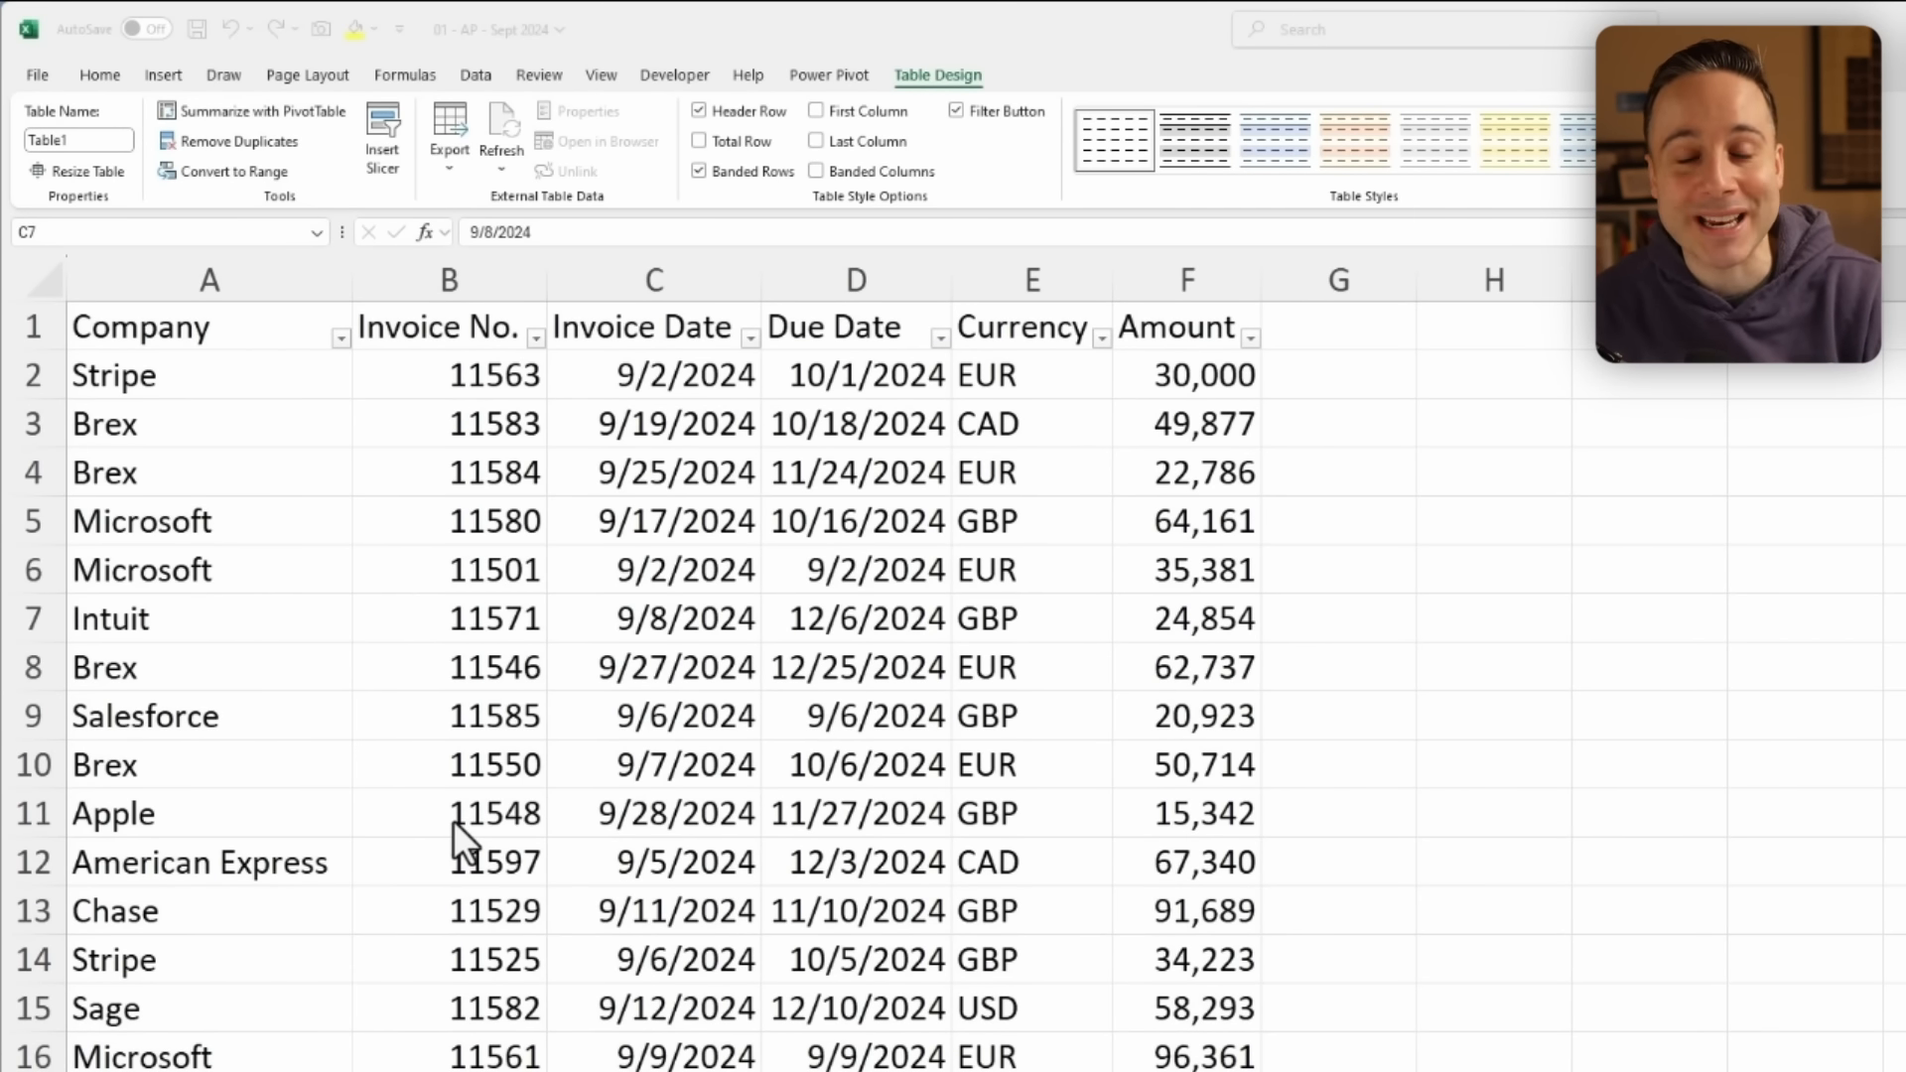
Review the source rows on the AP sheet and open the AP_Sept query from the workbook's queries.
left_click(212, 387)
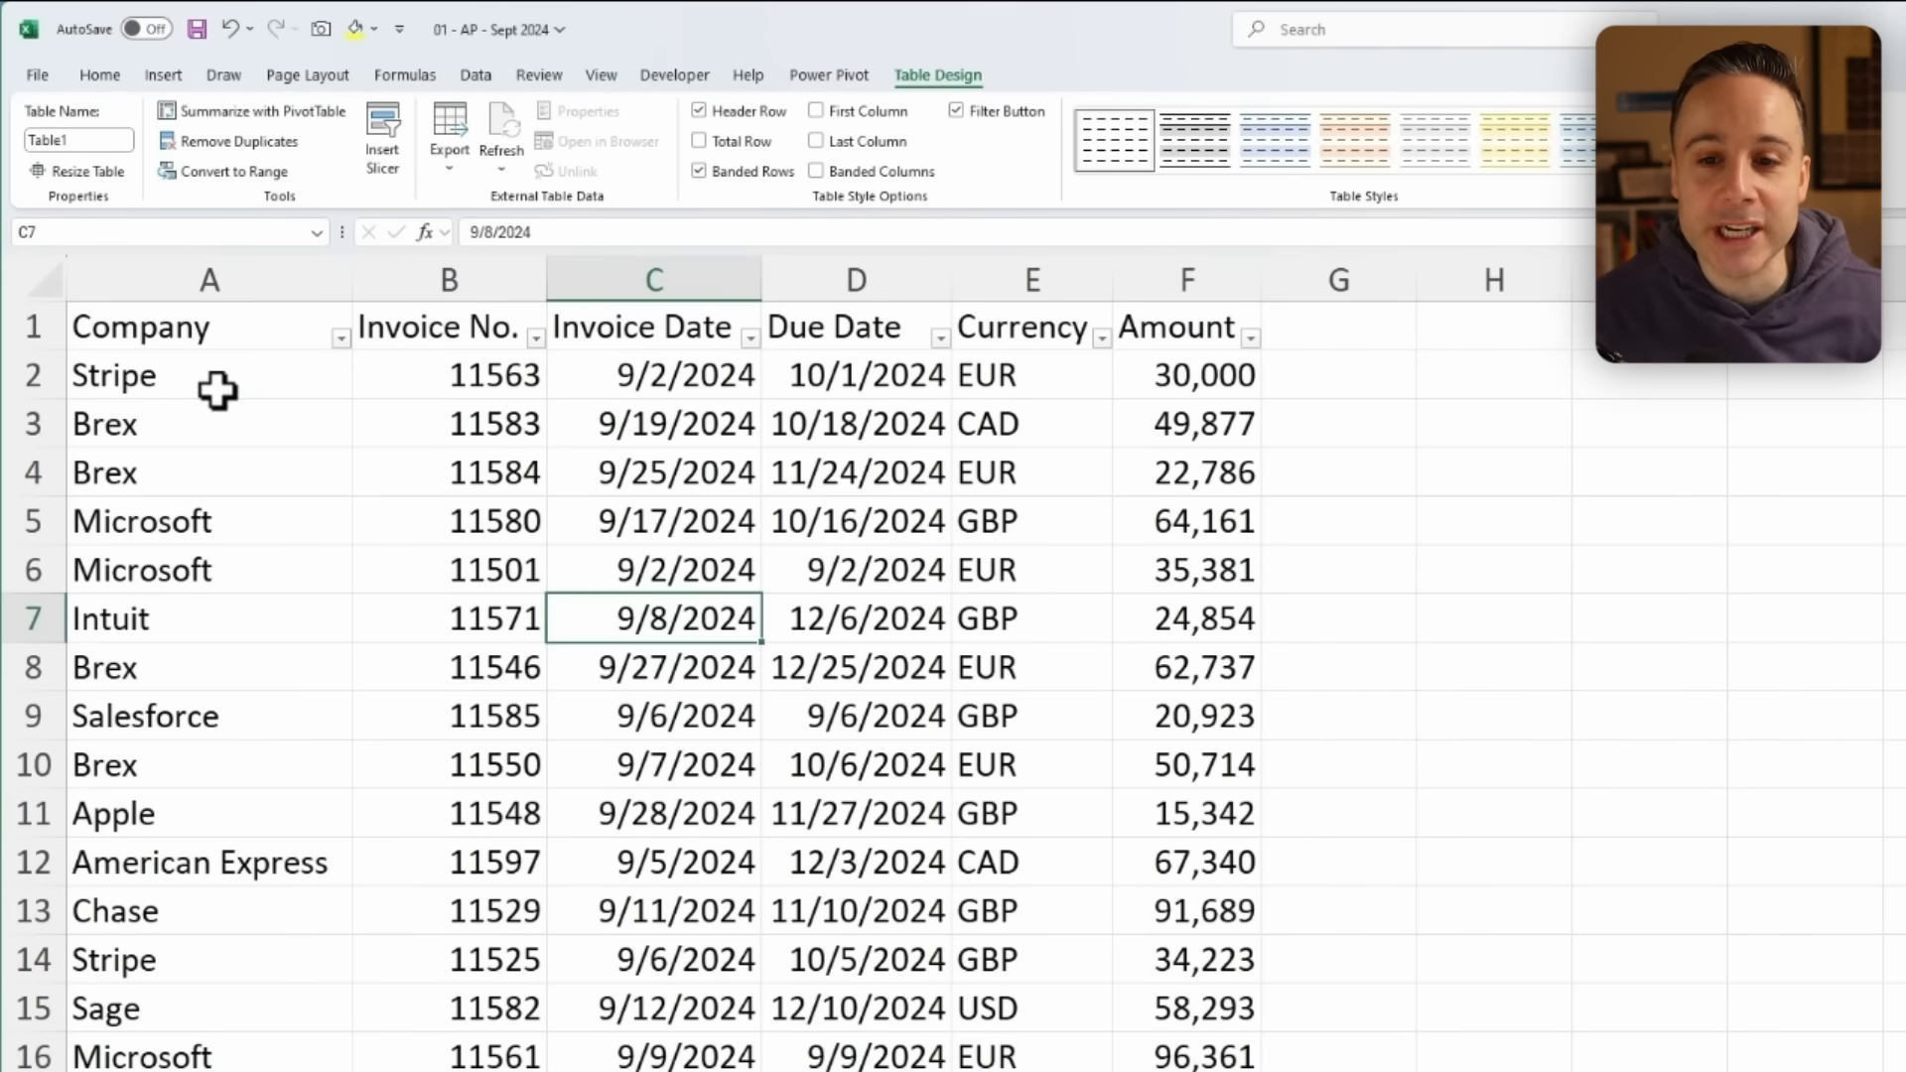
left_click(235, 567)
left_click(202, 867)
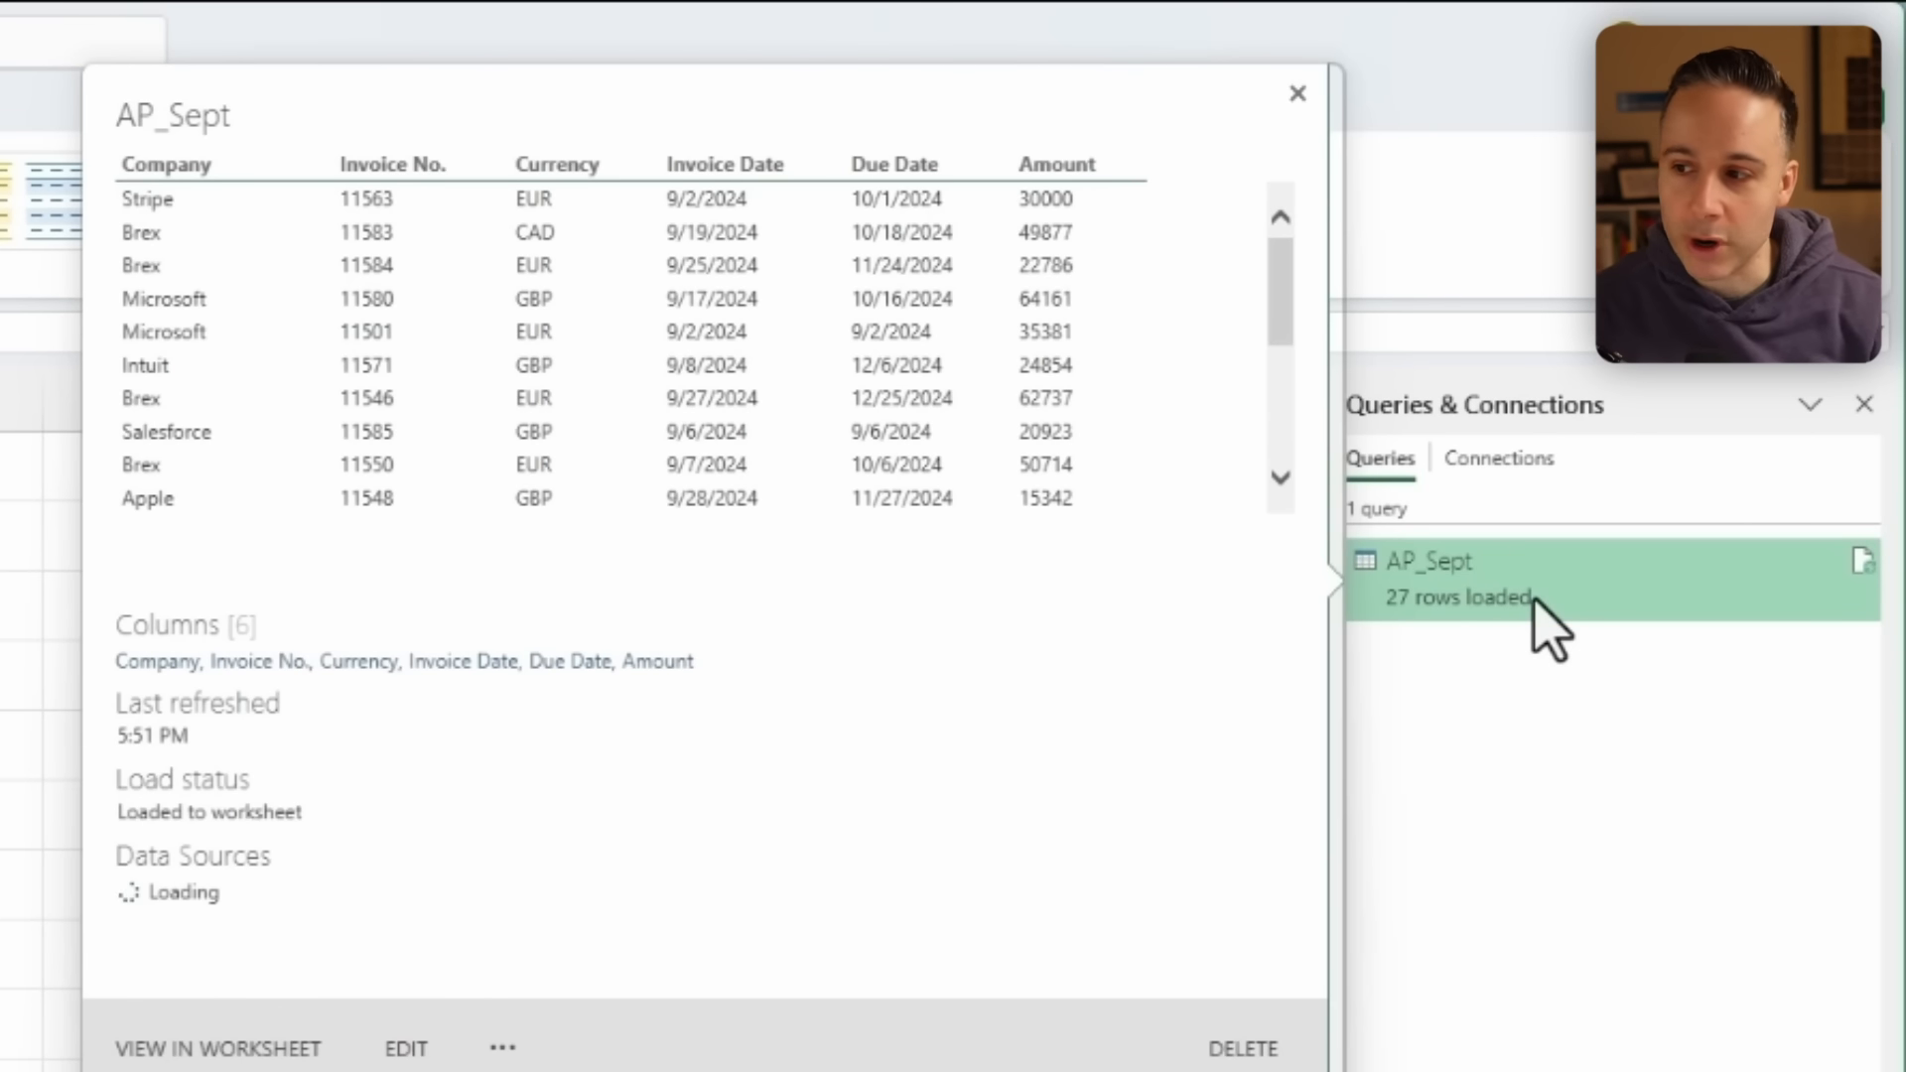
double_click(1533, 600)
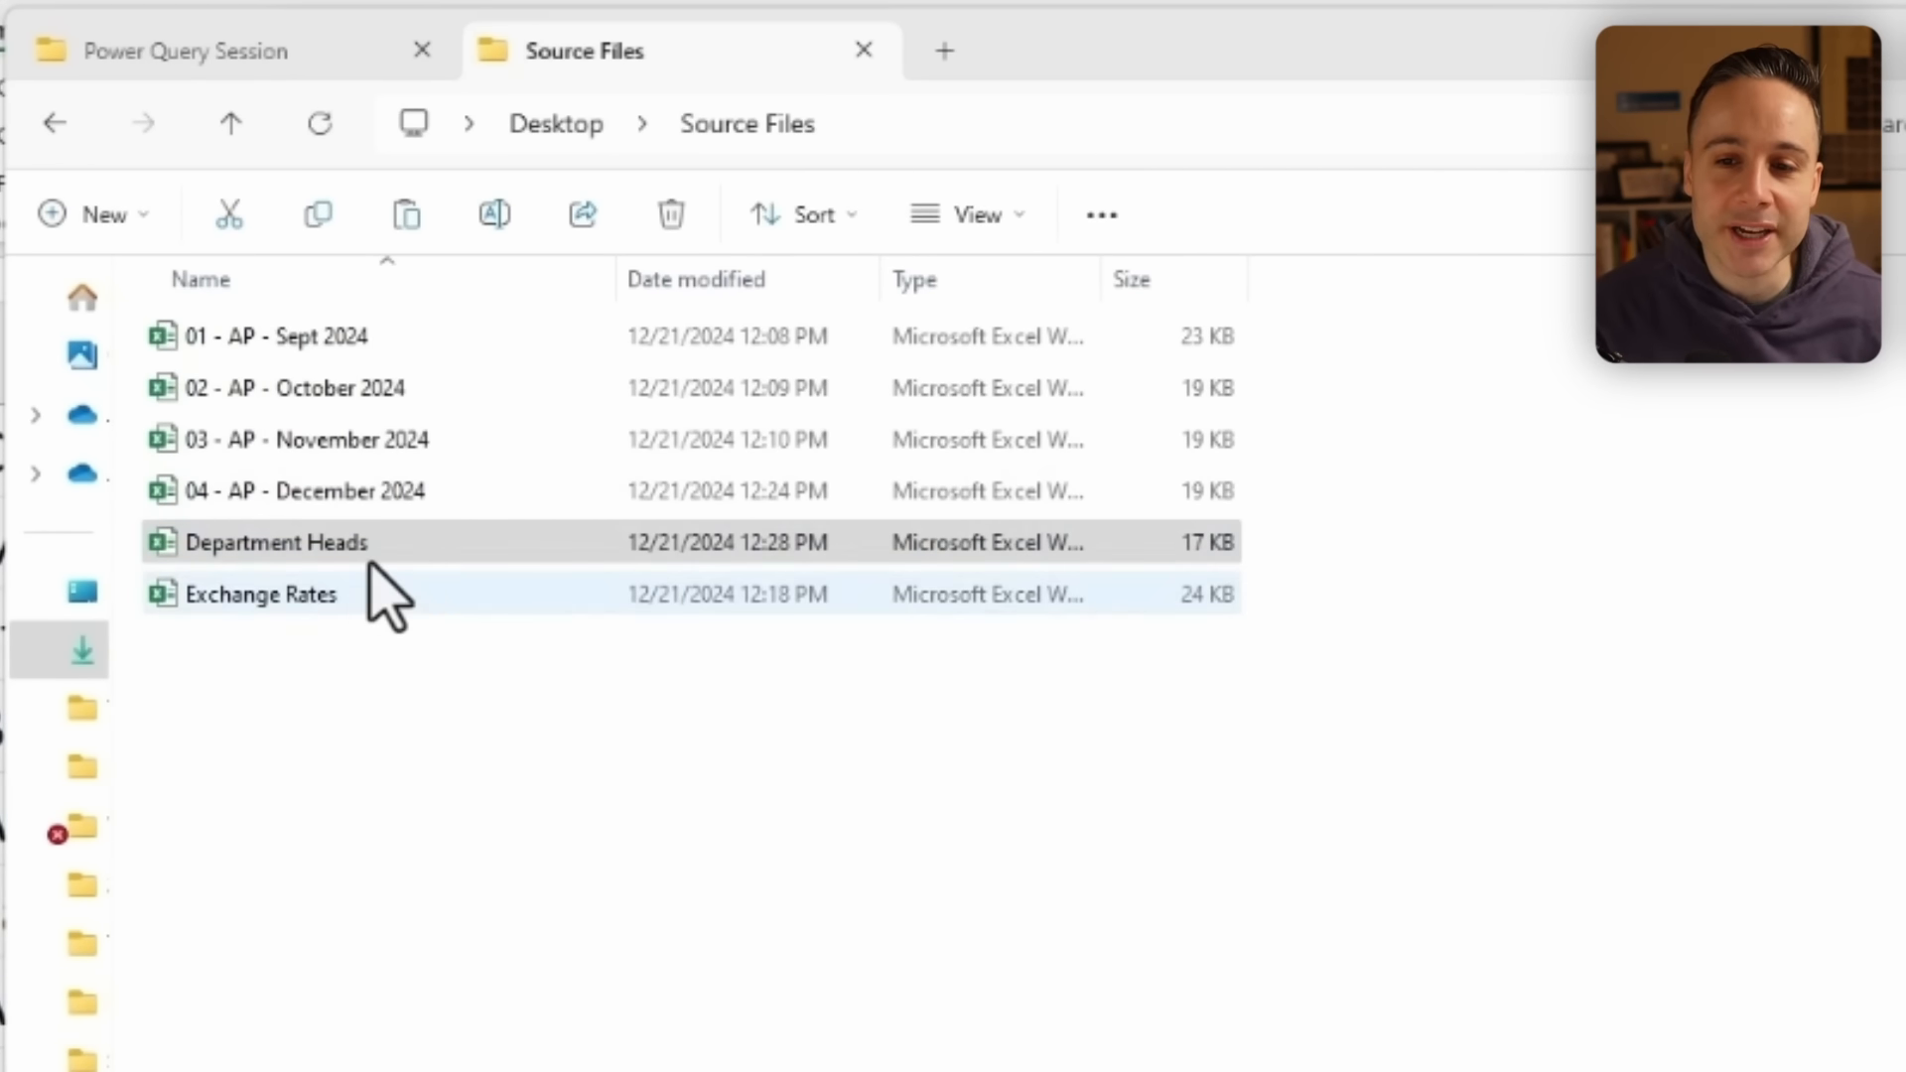
Bring up the Department Heads workbook from the source files and place it beside the September AP workbook for comparison.
left_click_drag(1151, 40, 0, 213)
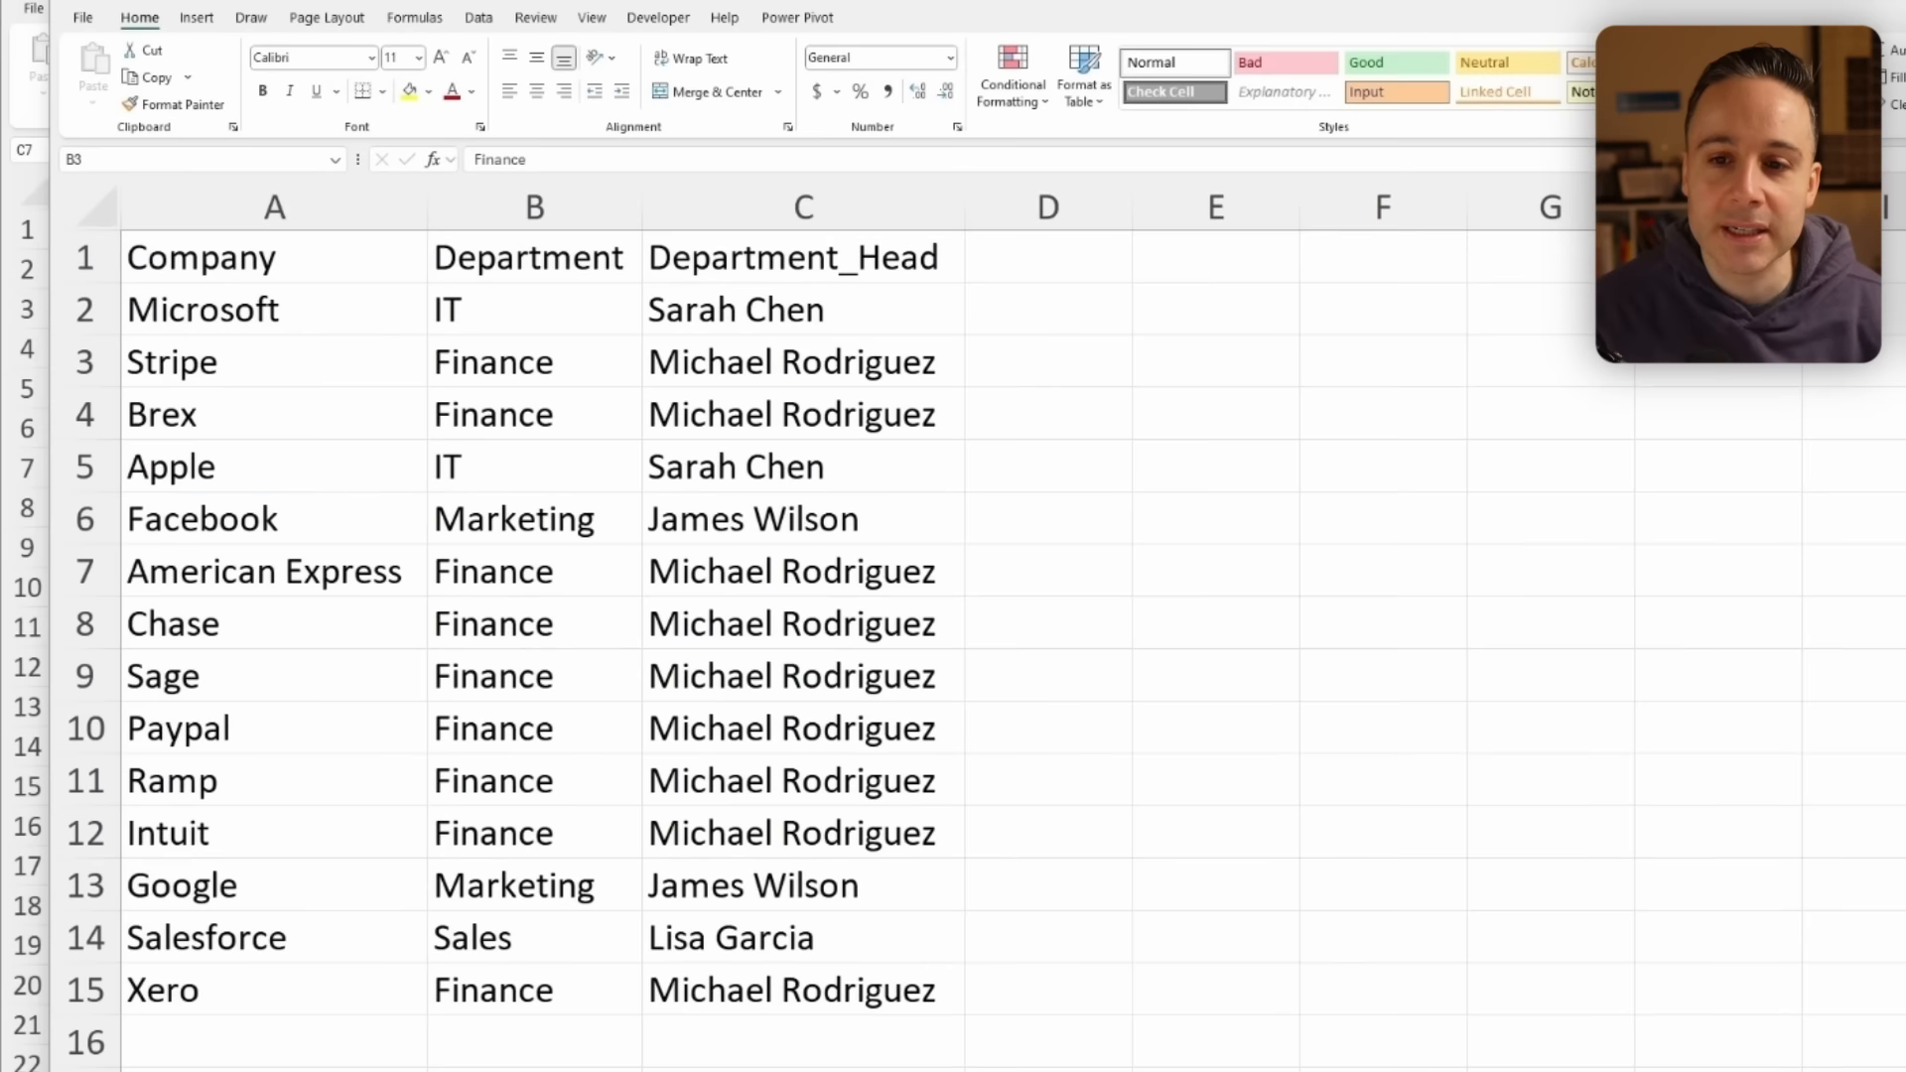
left_click(218, 313)
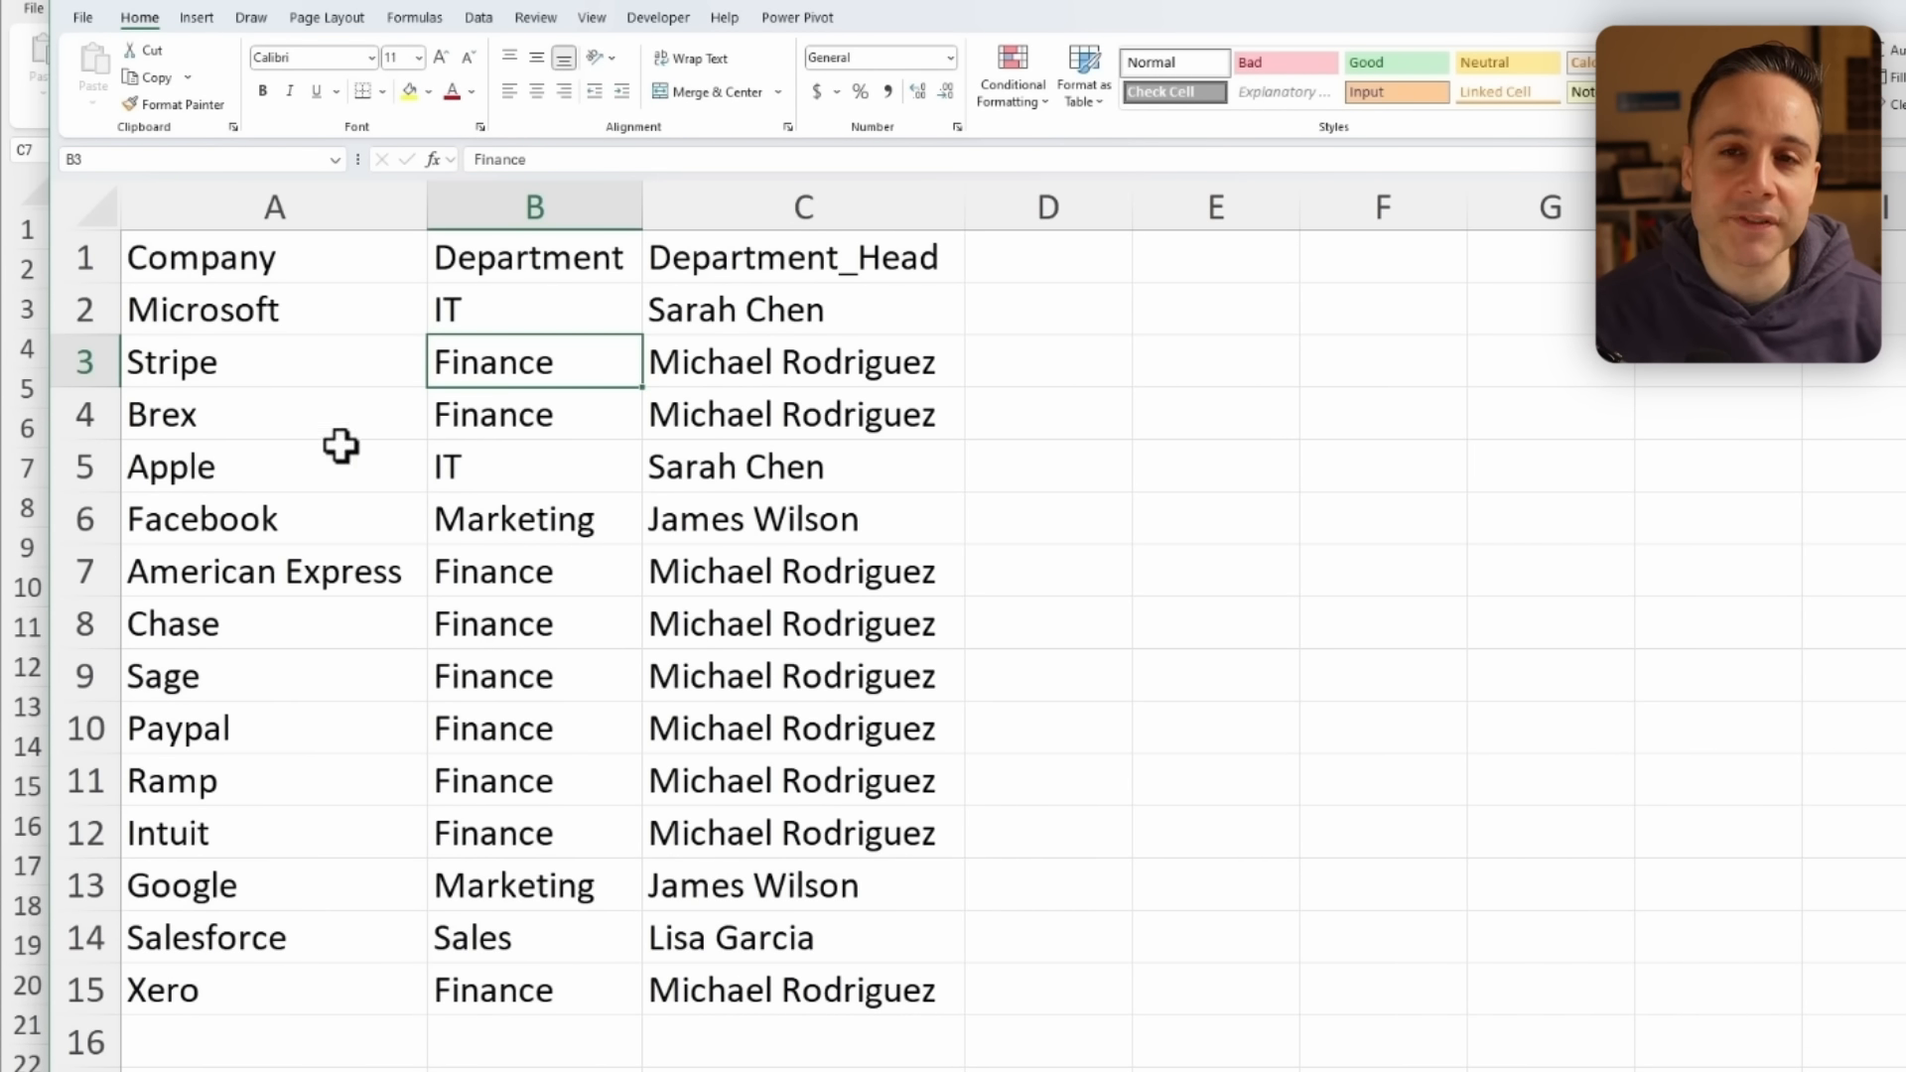
key("alt+Tab")
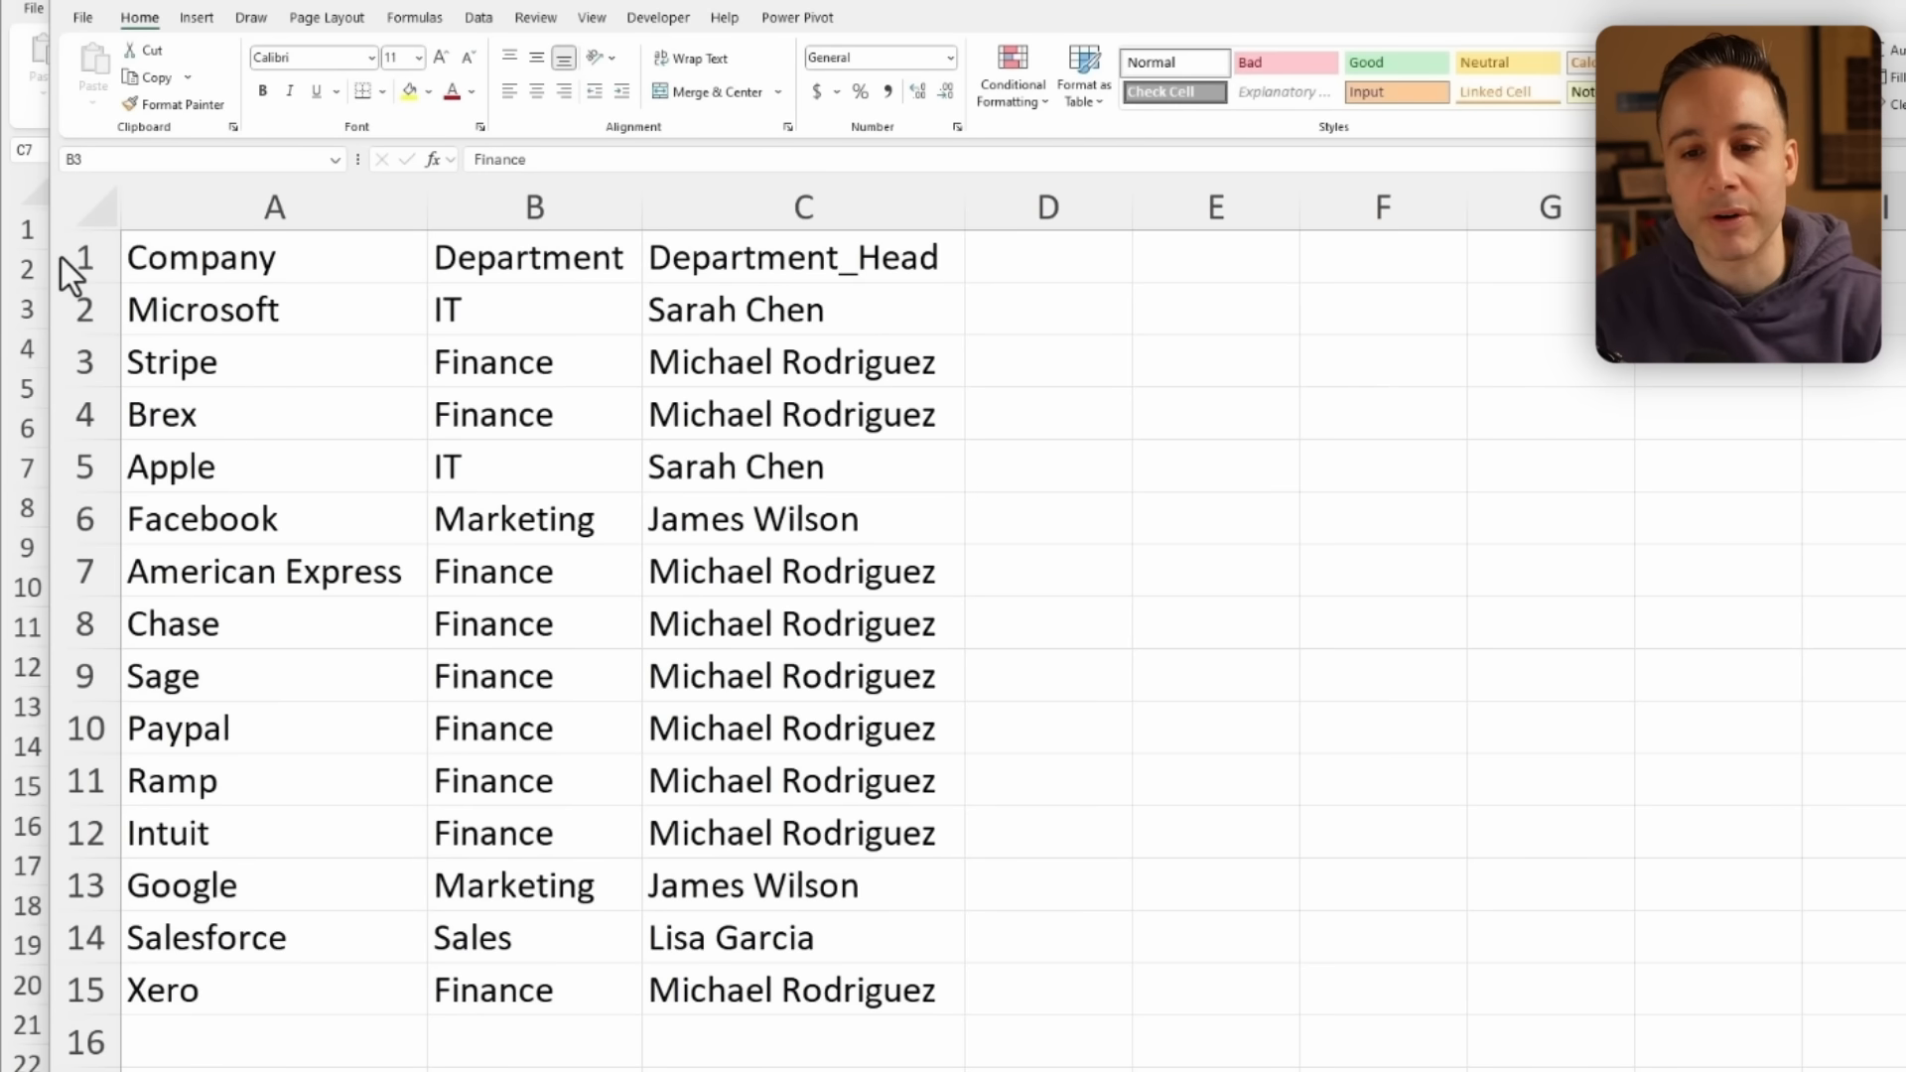
left_click_drag(50, 258, 1176, 327)
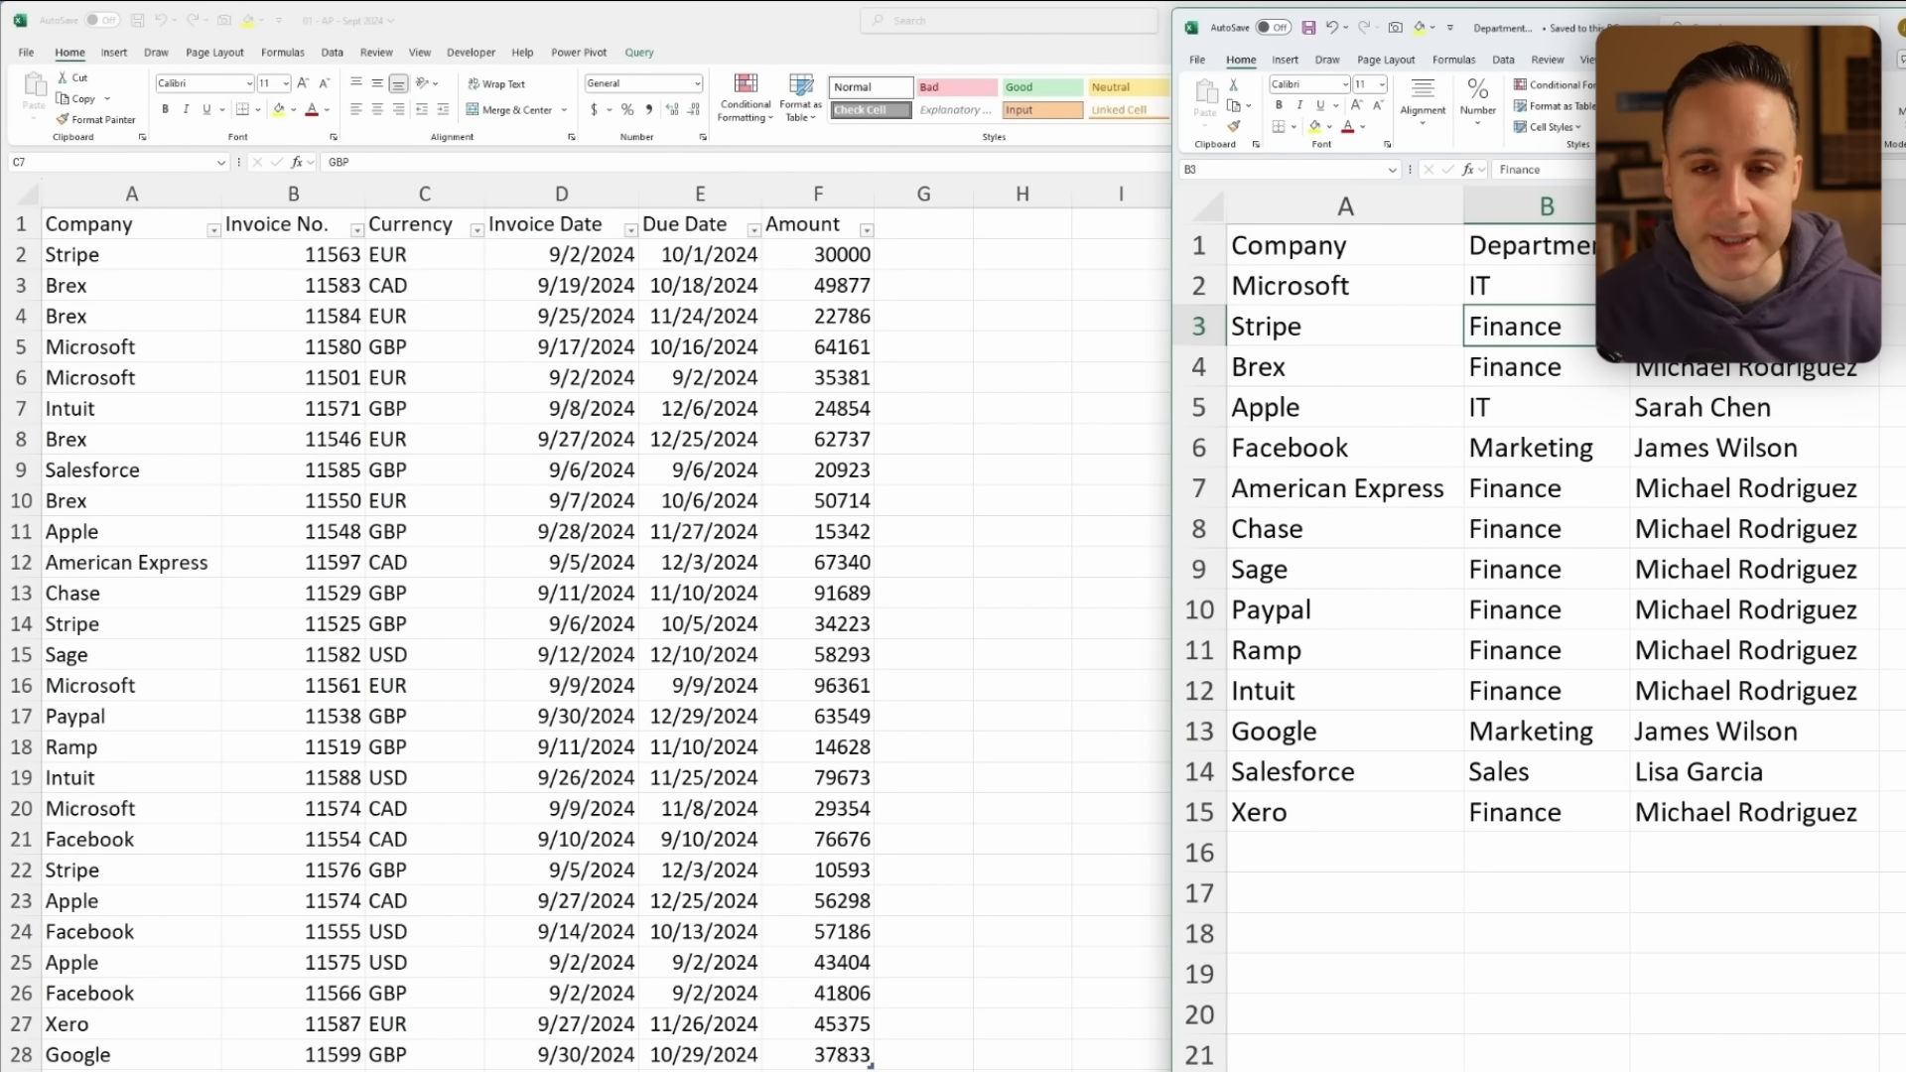
Select the empty cells beside the Amount column from G2 down, and compare the AP_Sept table with the Department Heads list.
left_click(878, 285)
left_click_drag(906, 254, 925, 745)
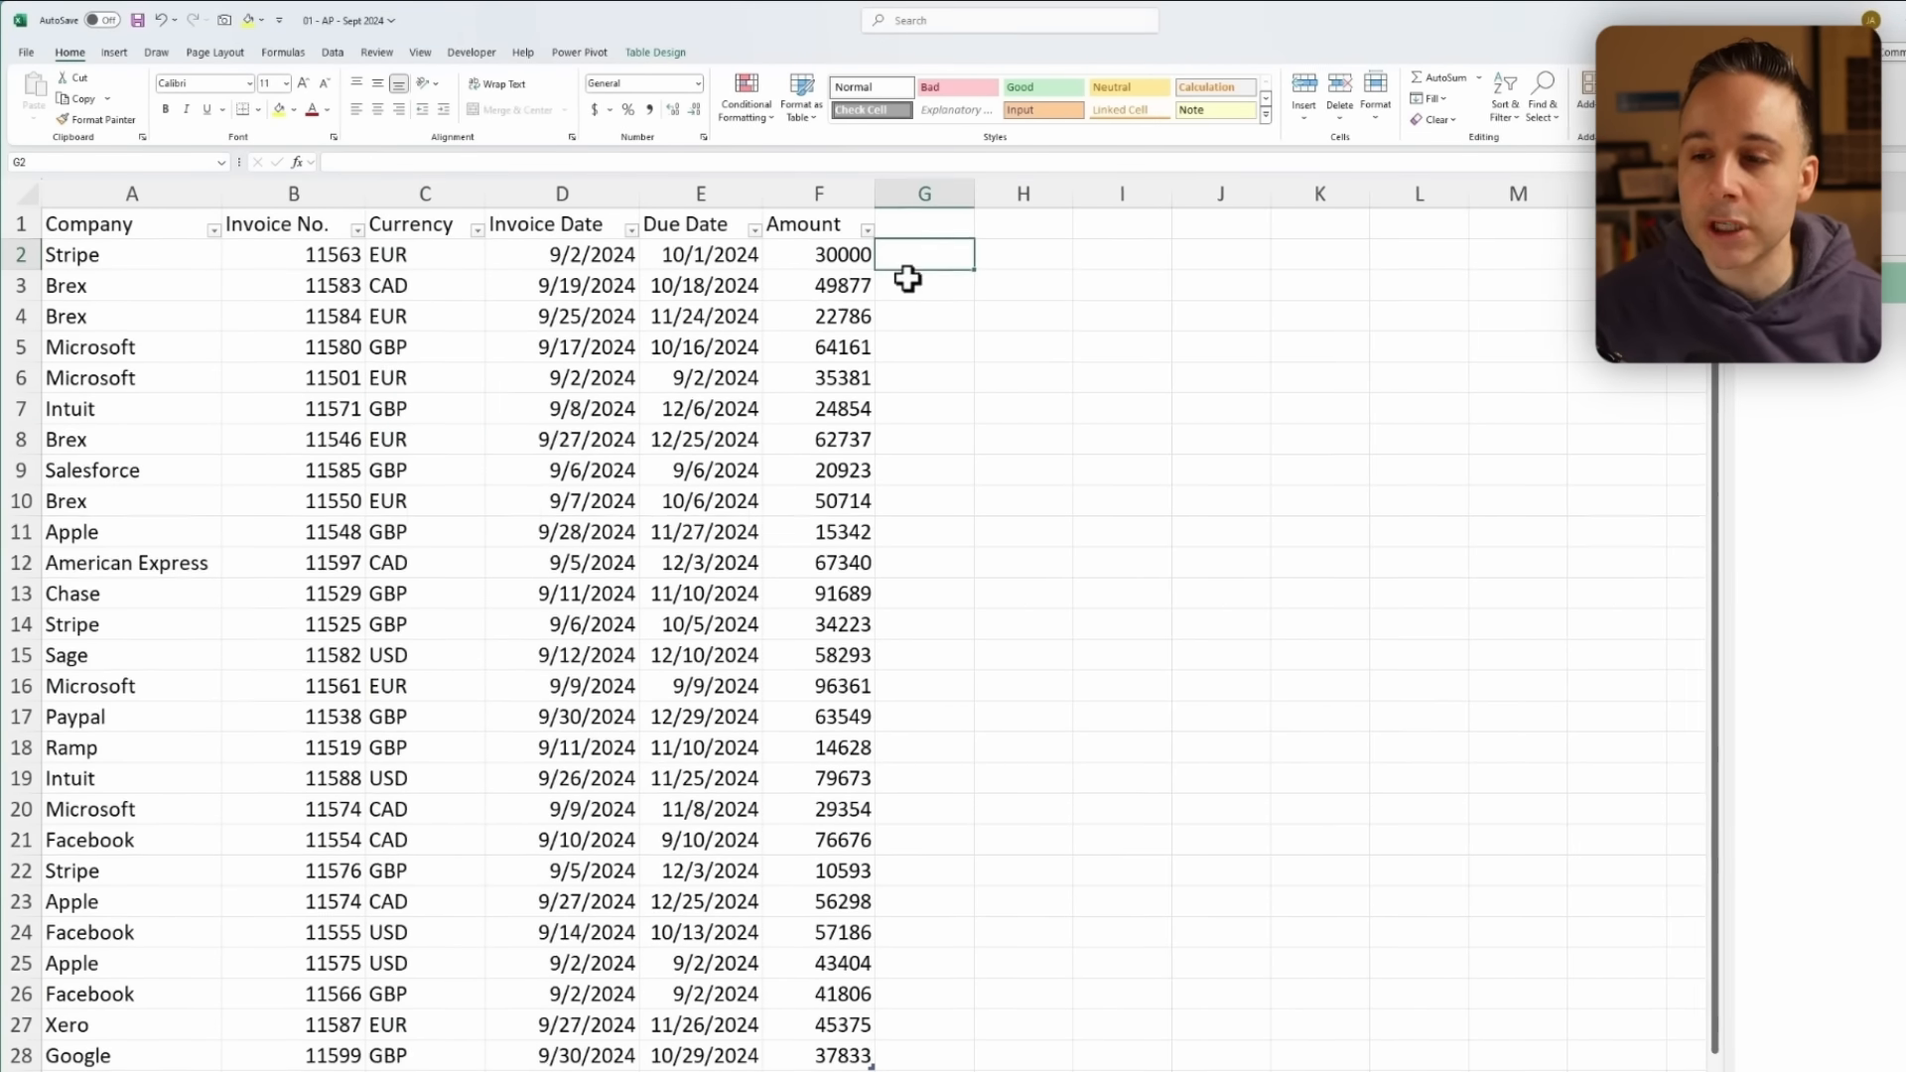
left_click_drag(1150, 894, 1150, 1013)
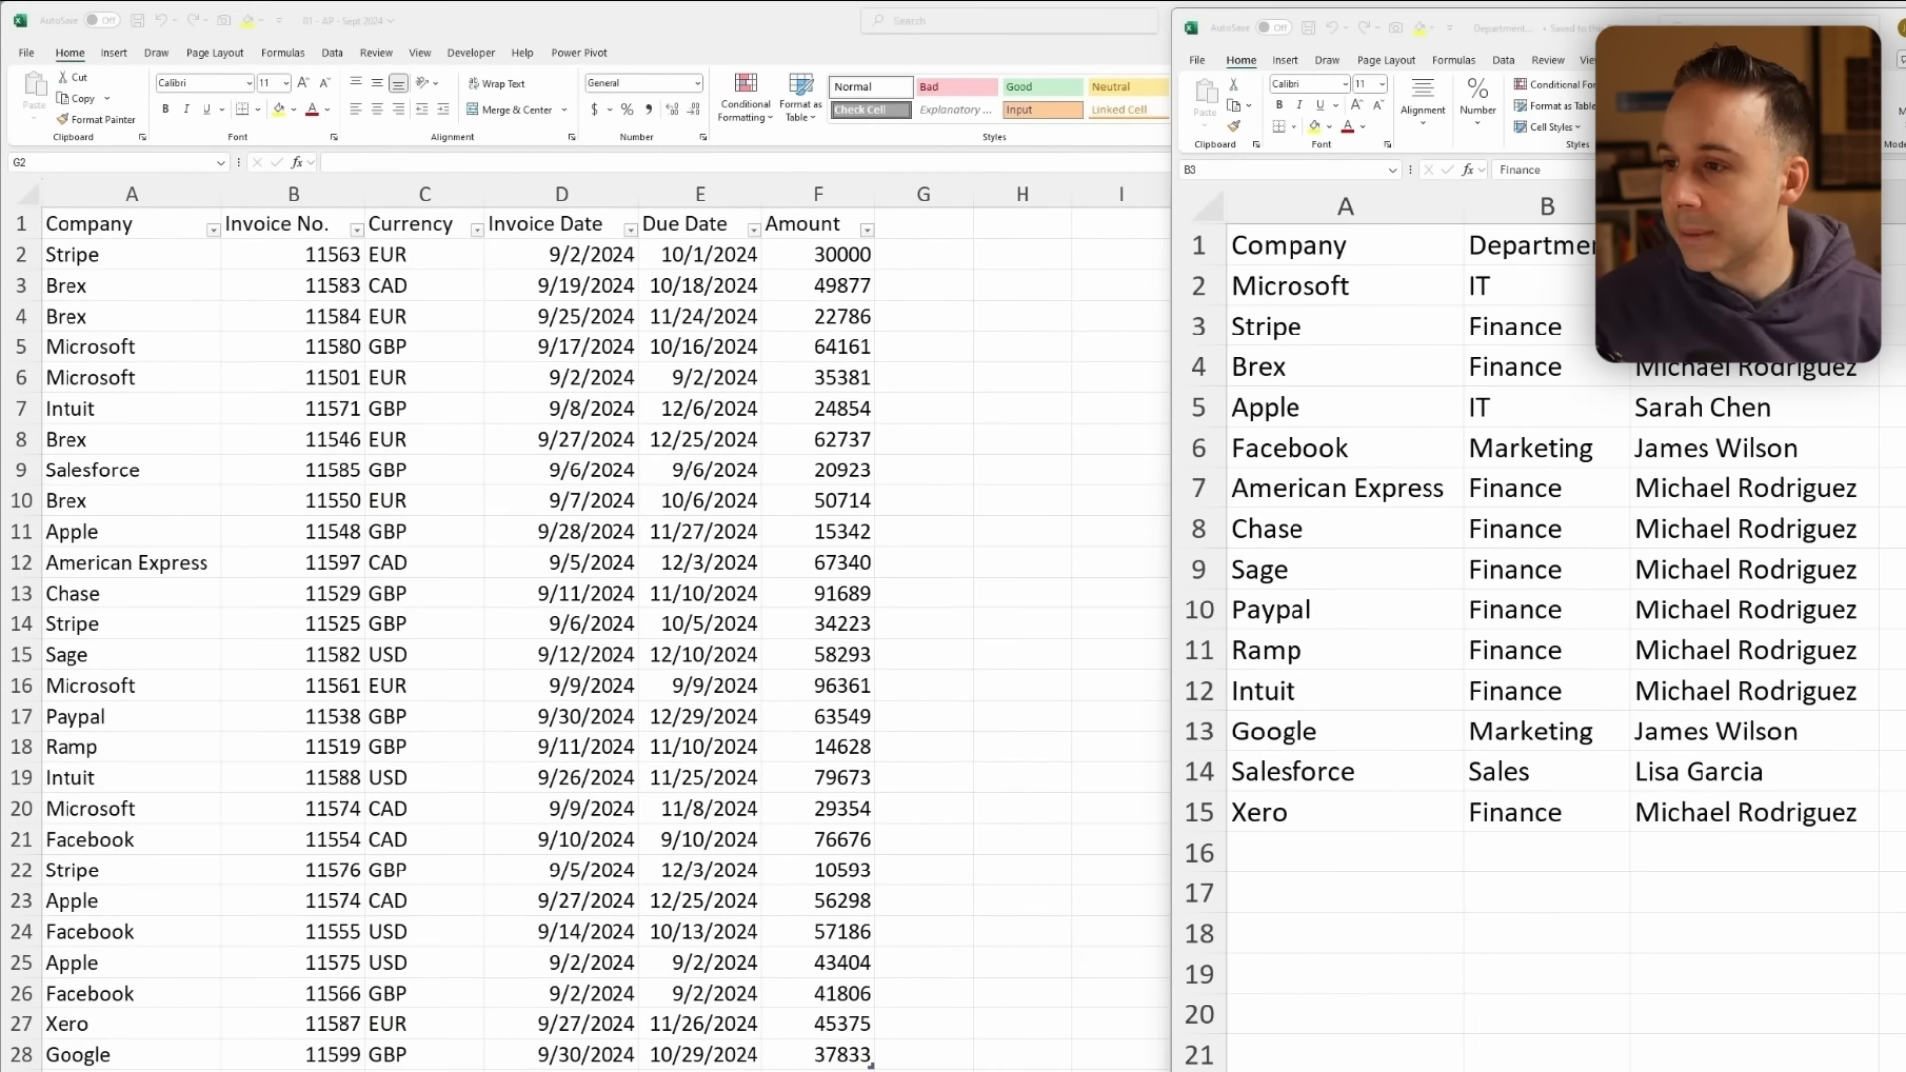
left_click_drag(1623, 38, 1461, 40)
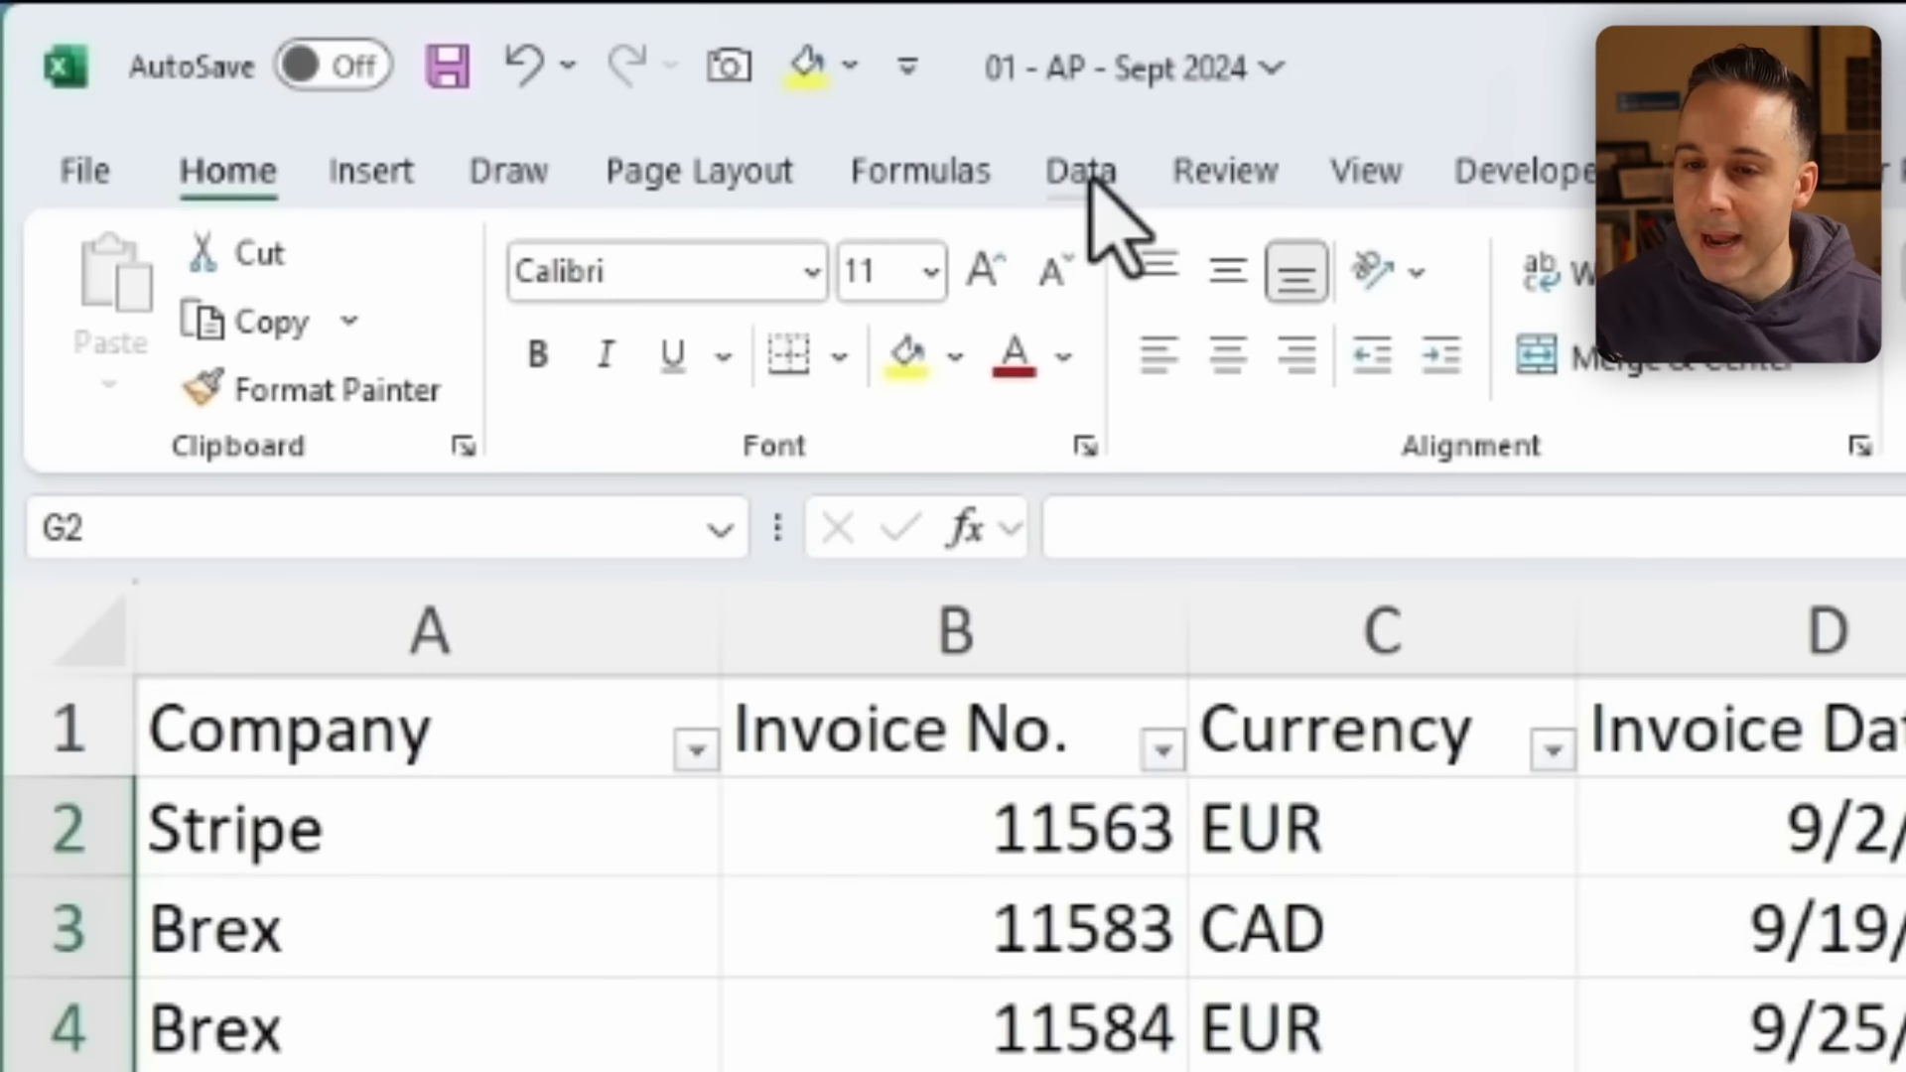
Import Sheet1 of the Department Heads workbook from the Source Files folder and open it for transformation in the Power Query Editor.
left_click(332, 51)
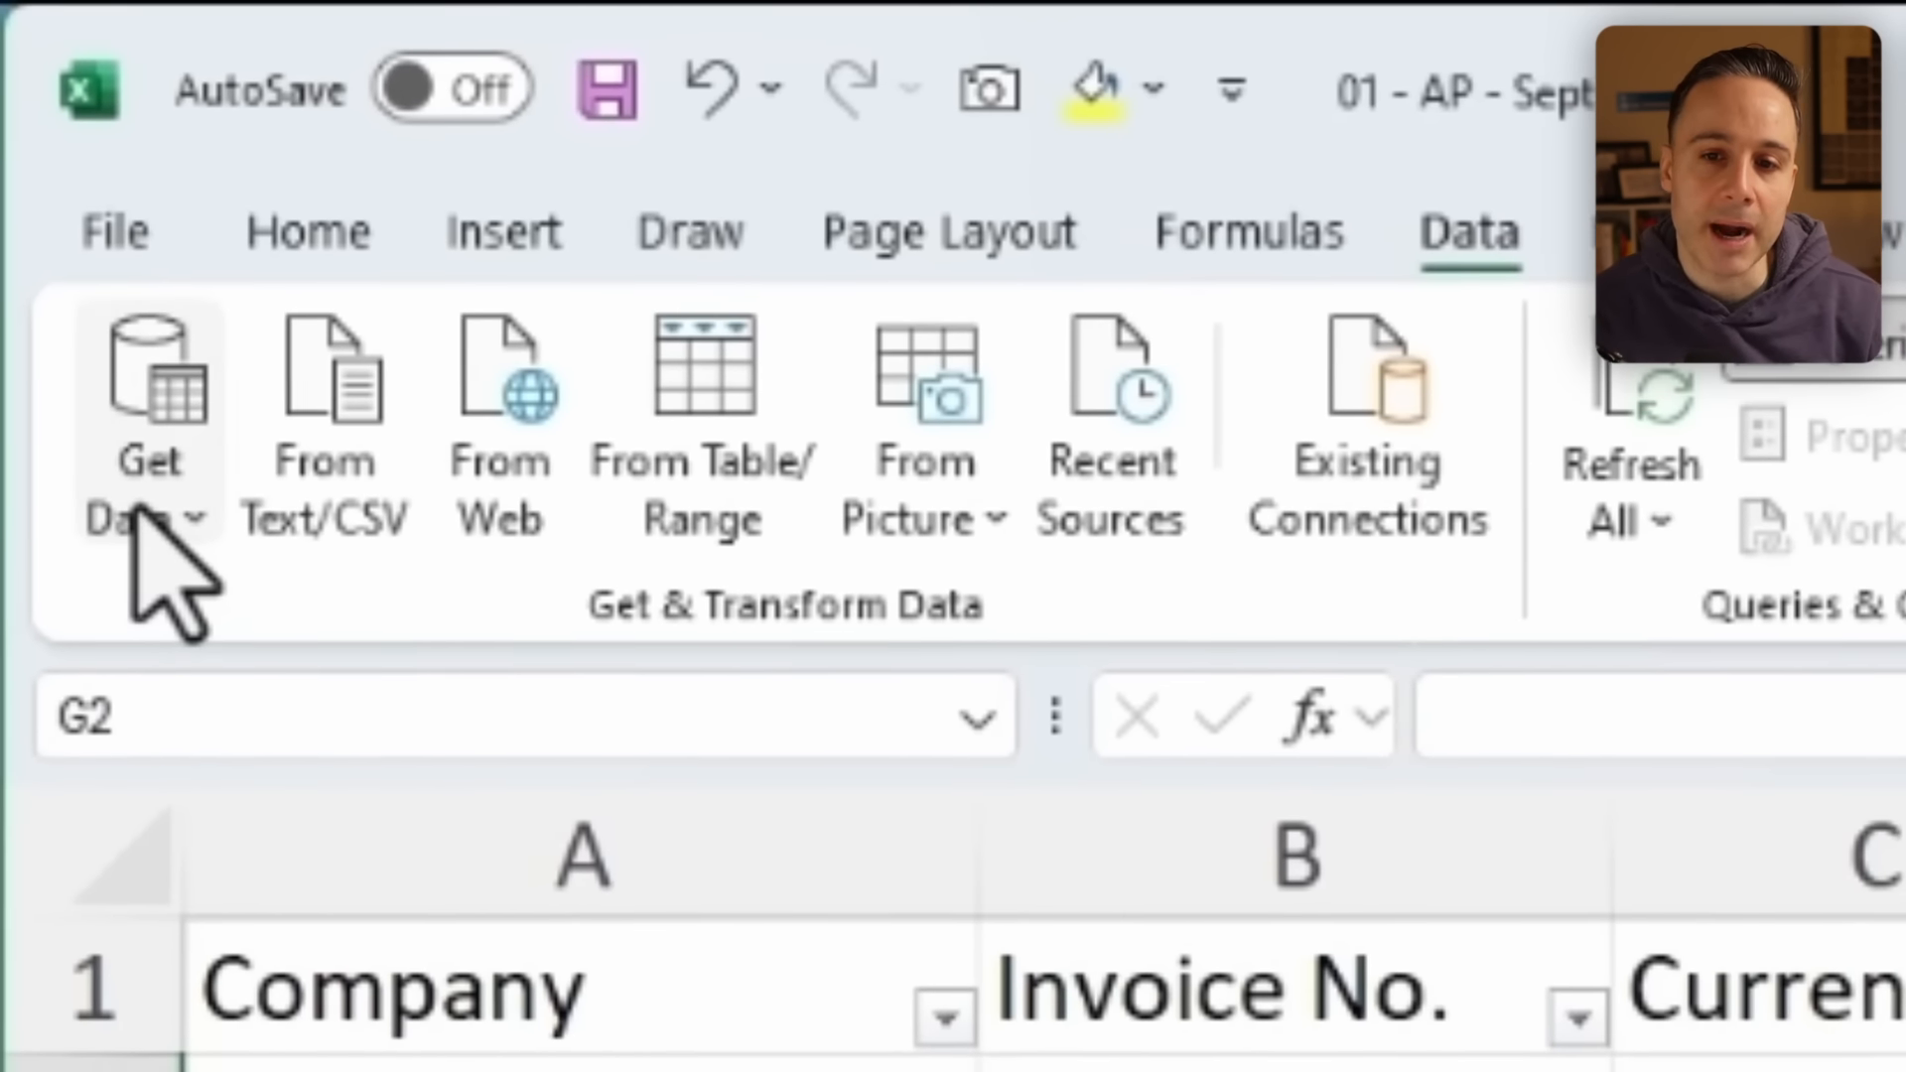
left_click(139, 509)
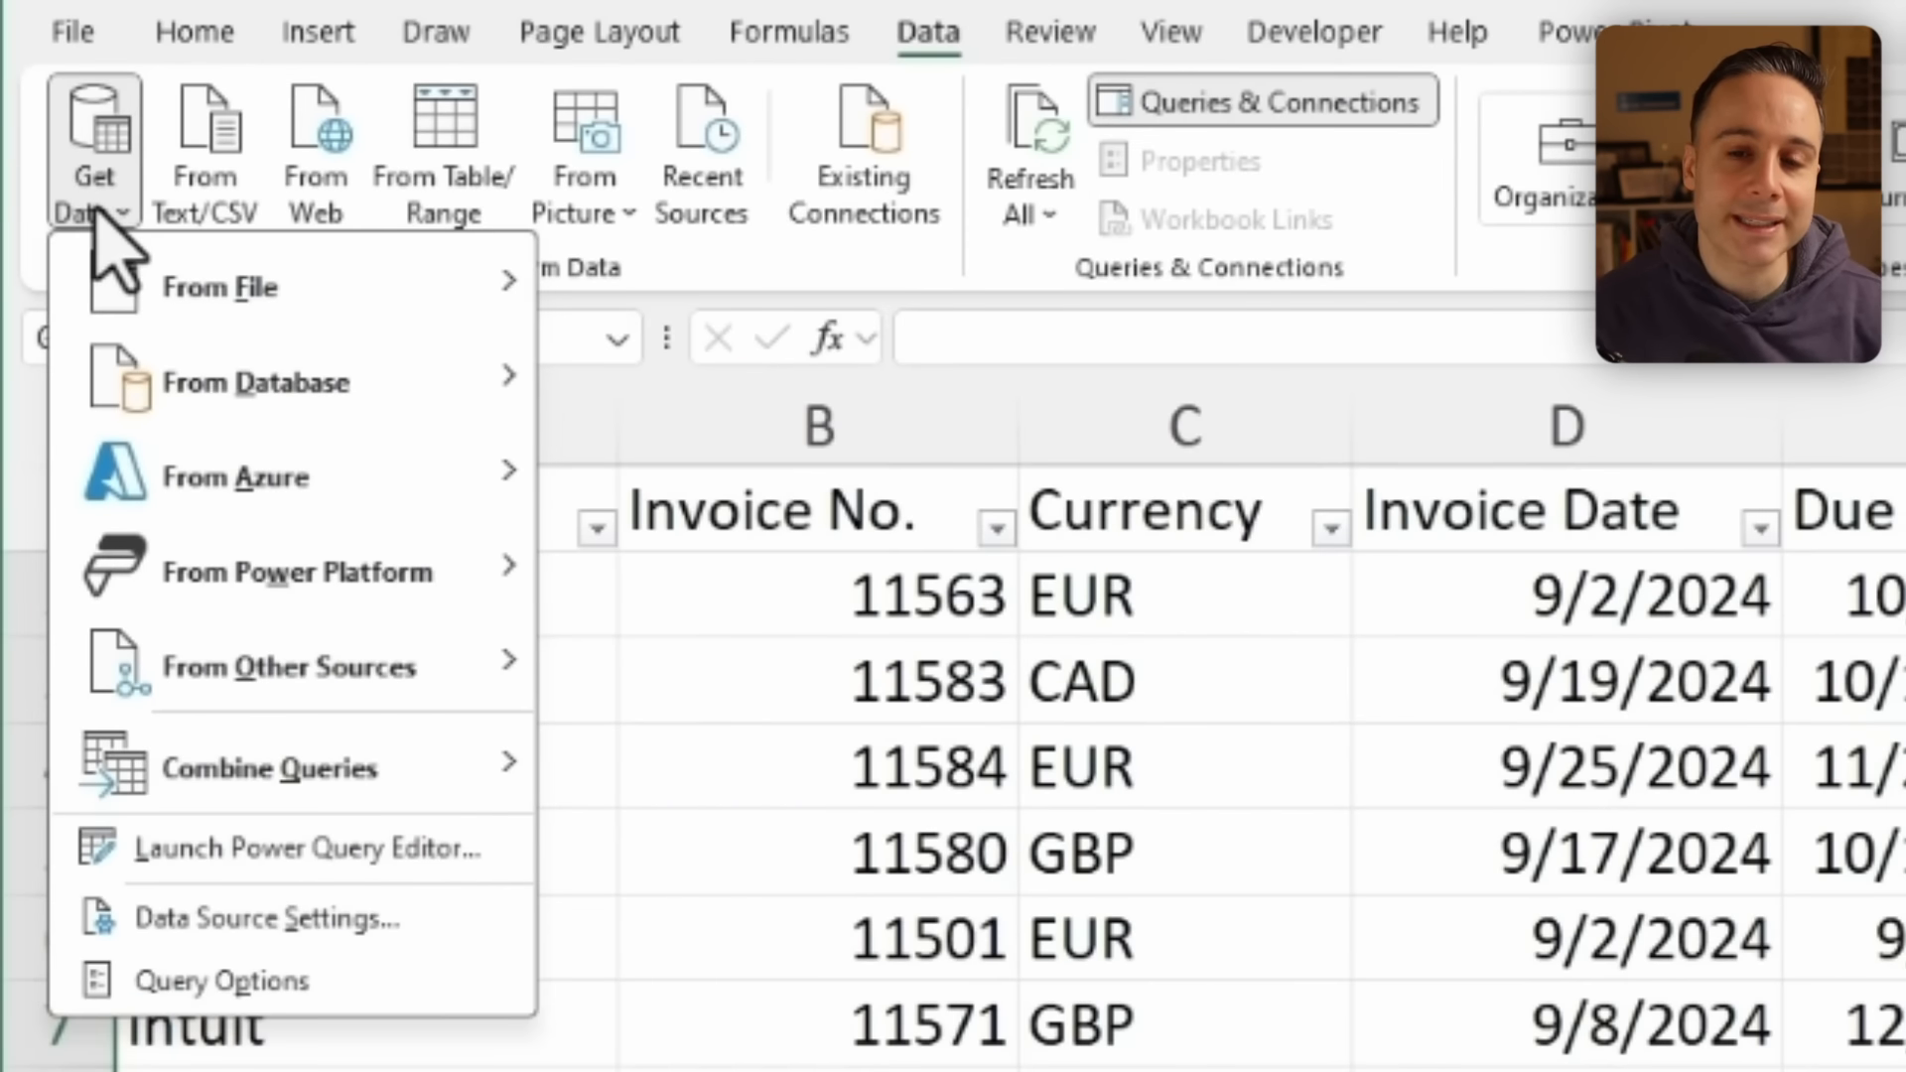
mouse_move(243, 298)
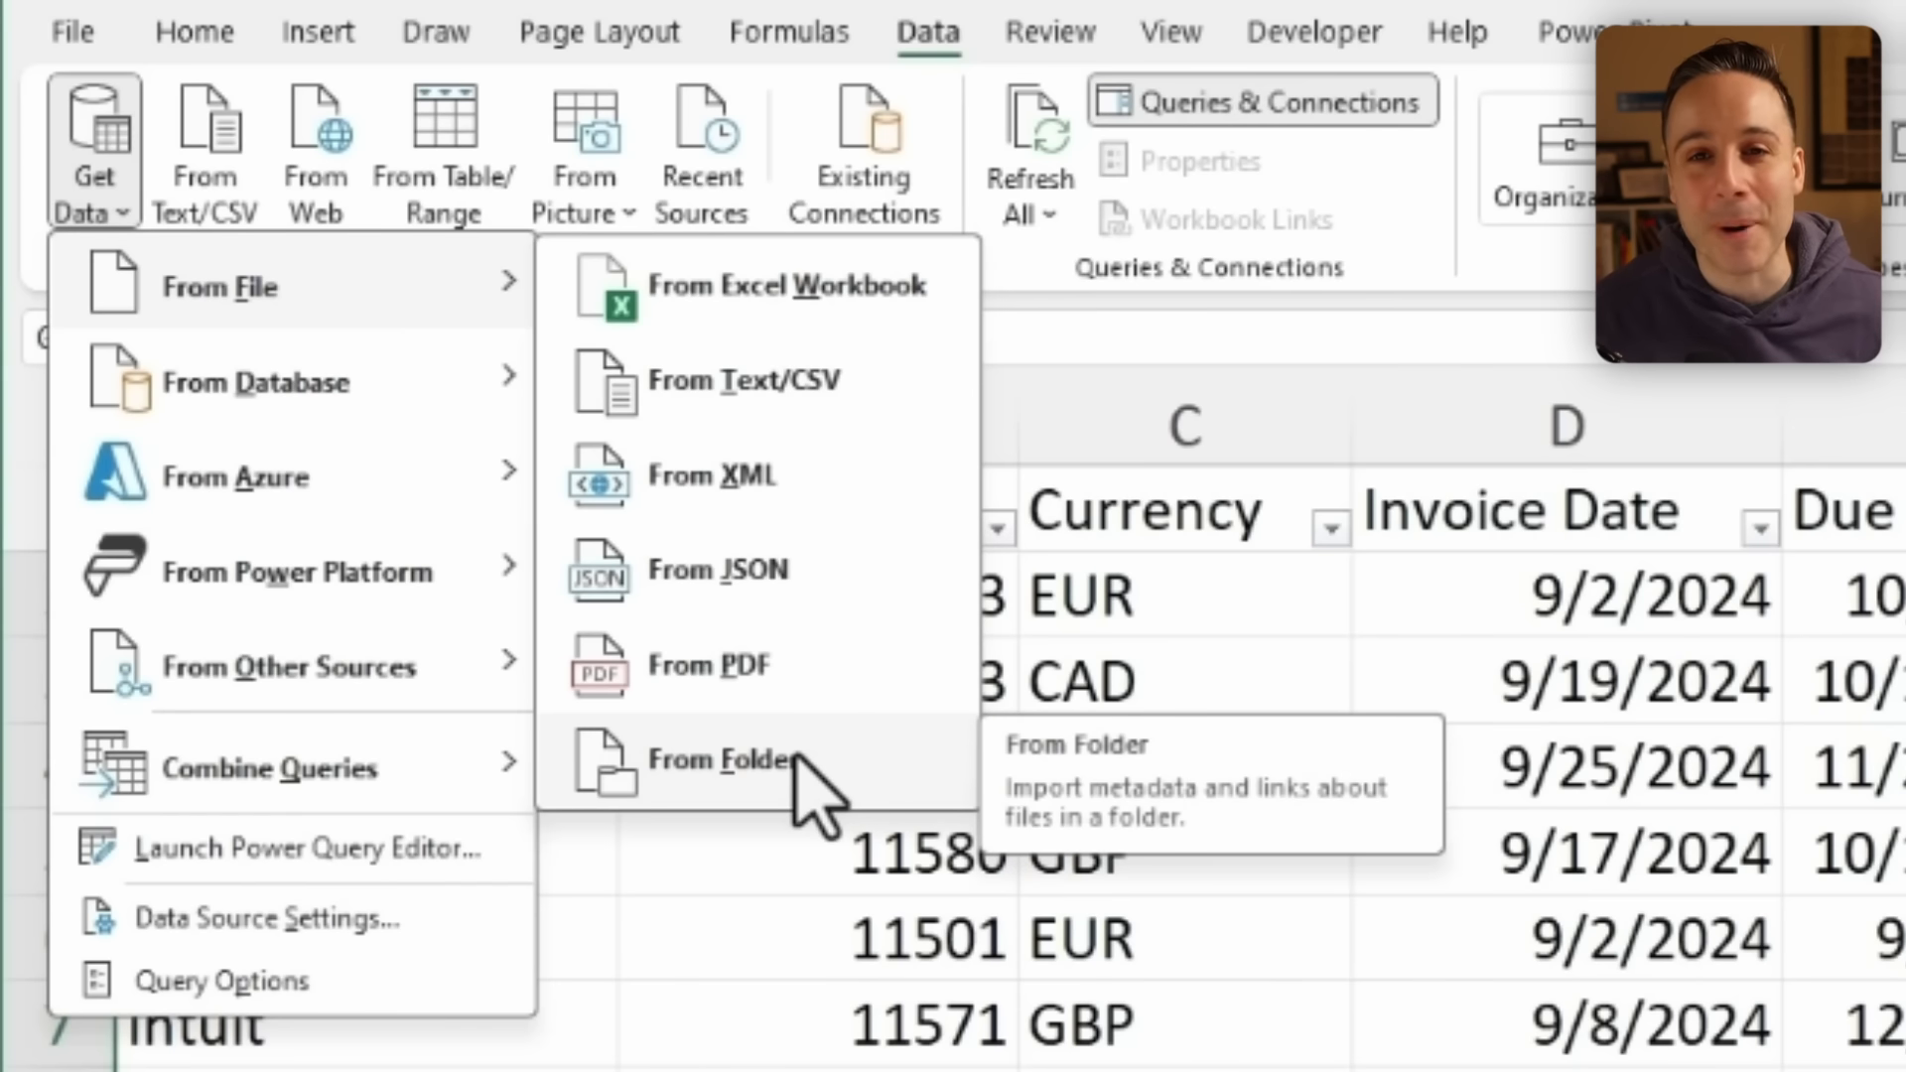
left_click(829, 266)
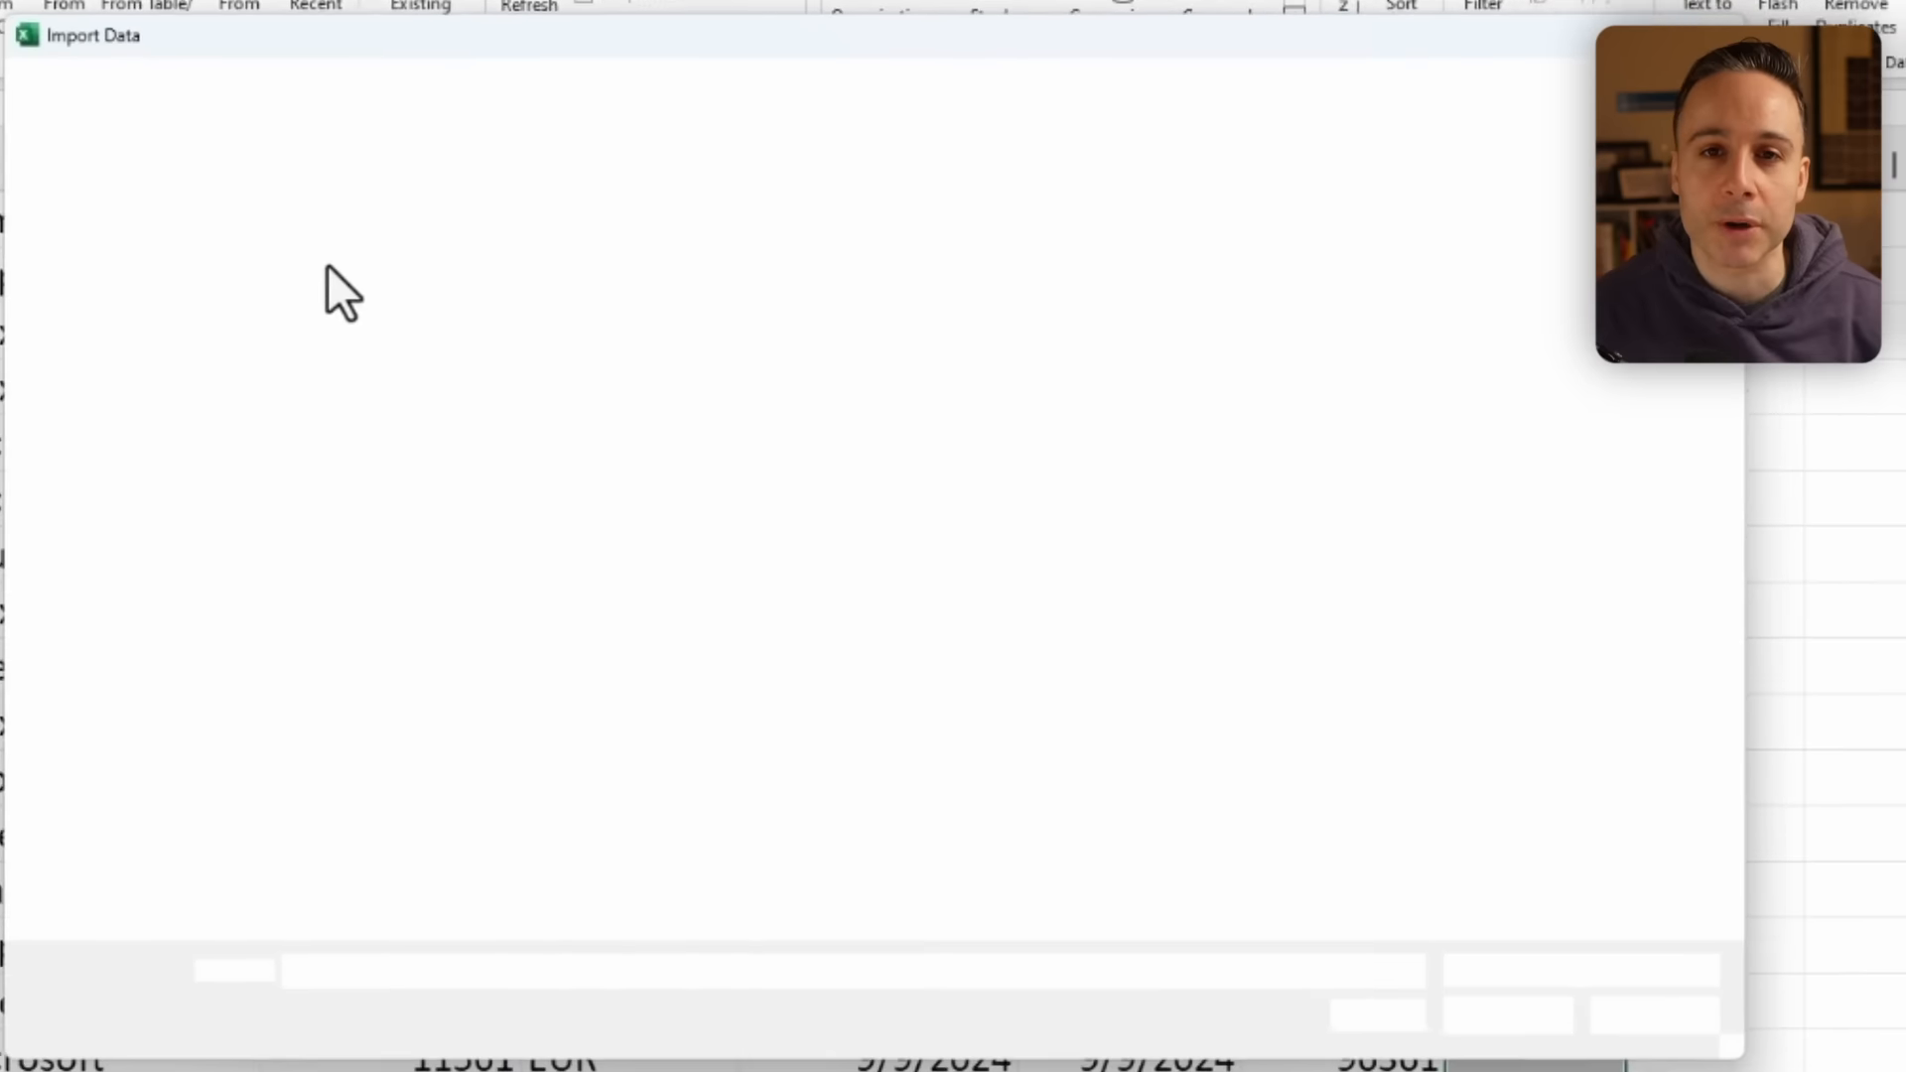
left_click(207, 437)
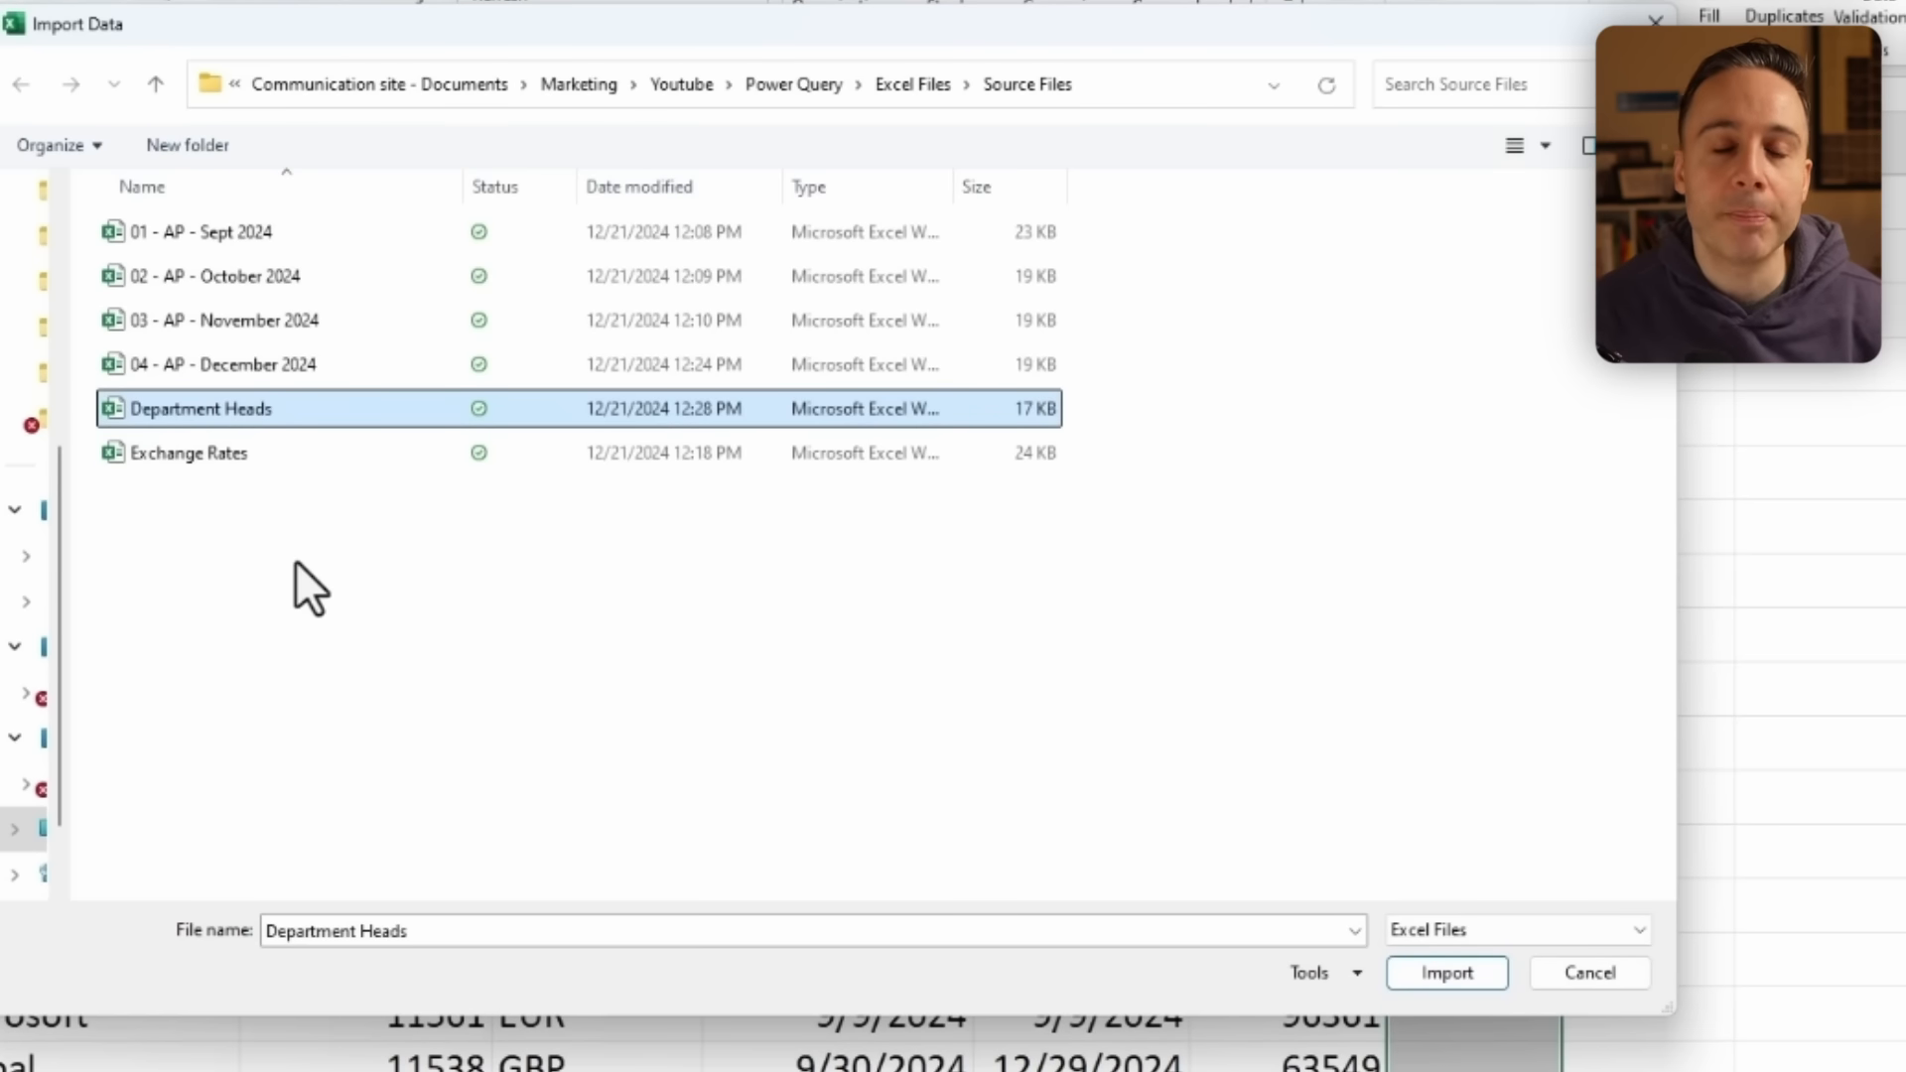
left_click(1446, 971)
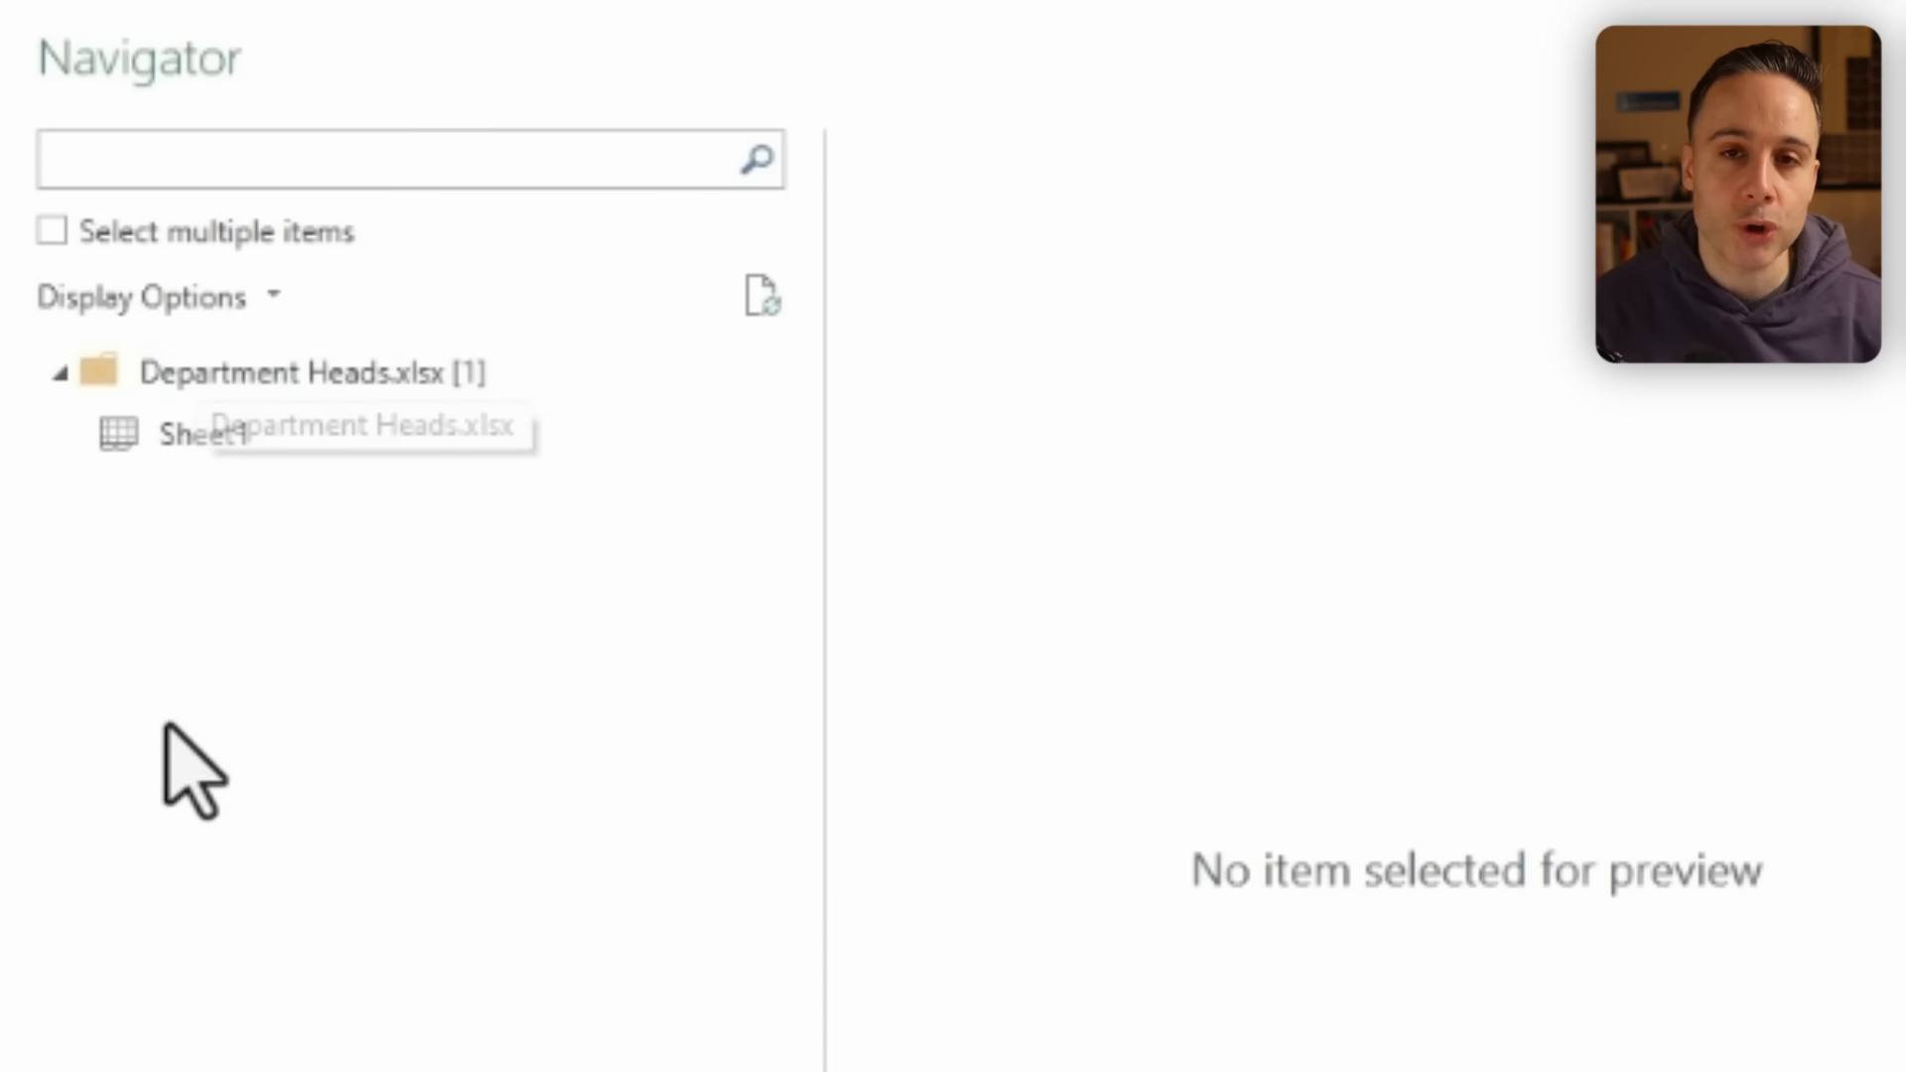
left_click(171, 459)
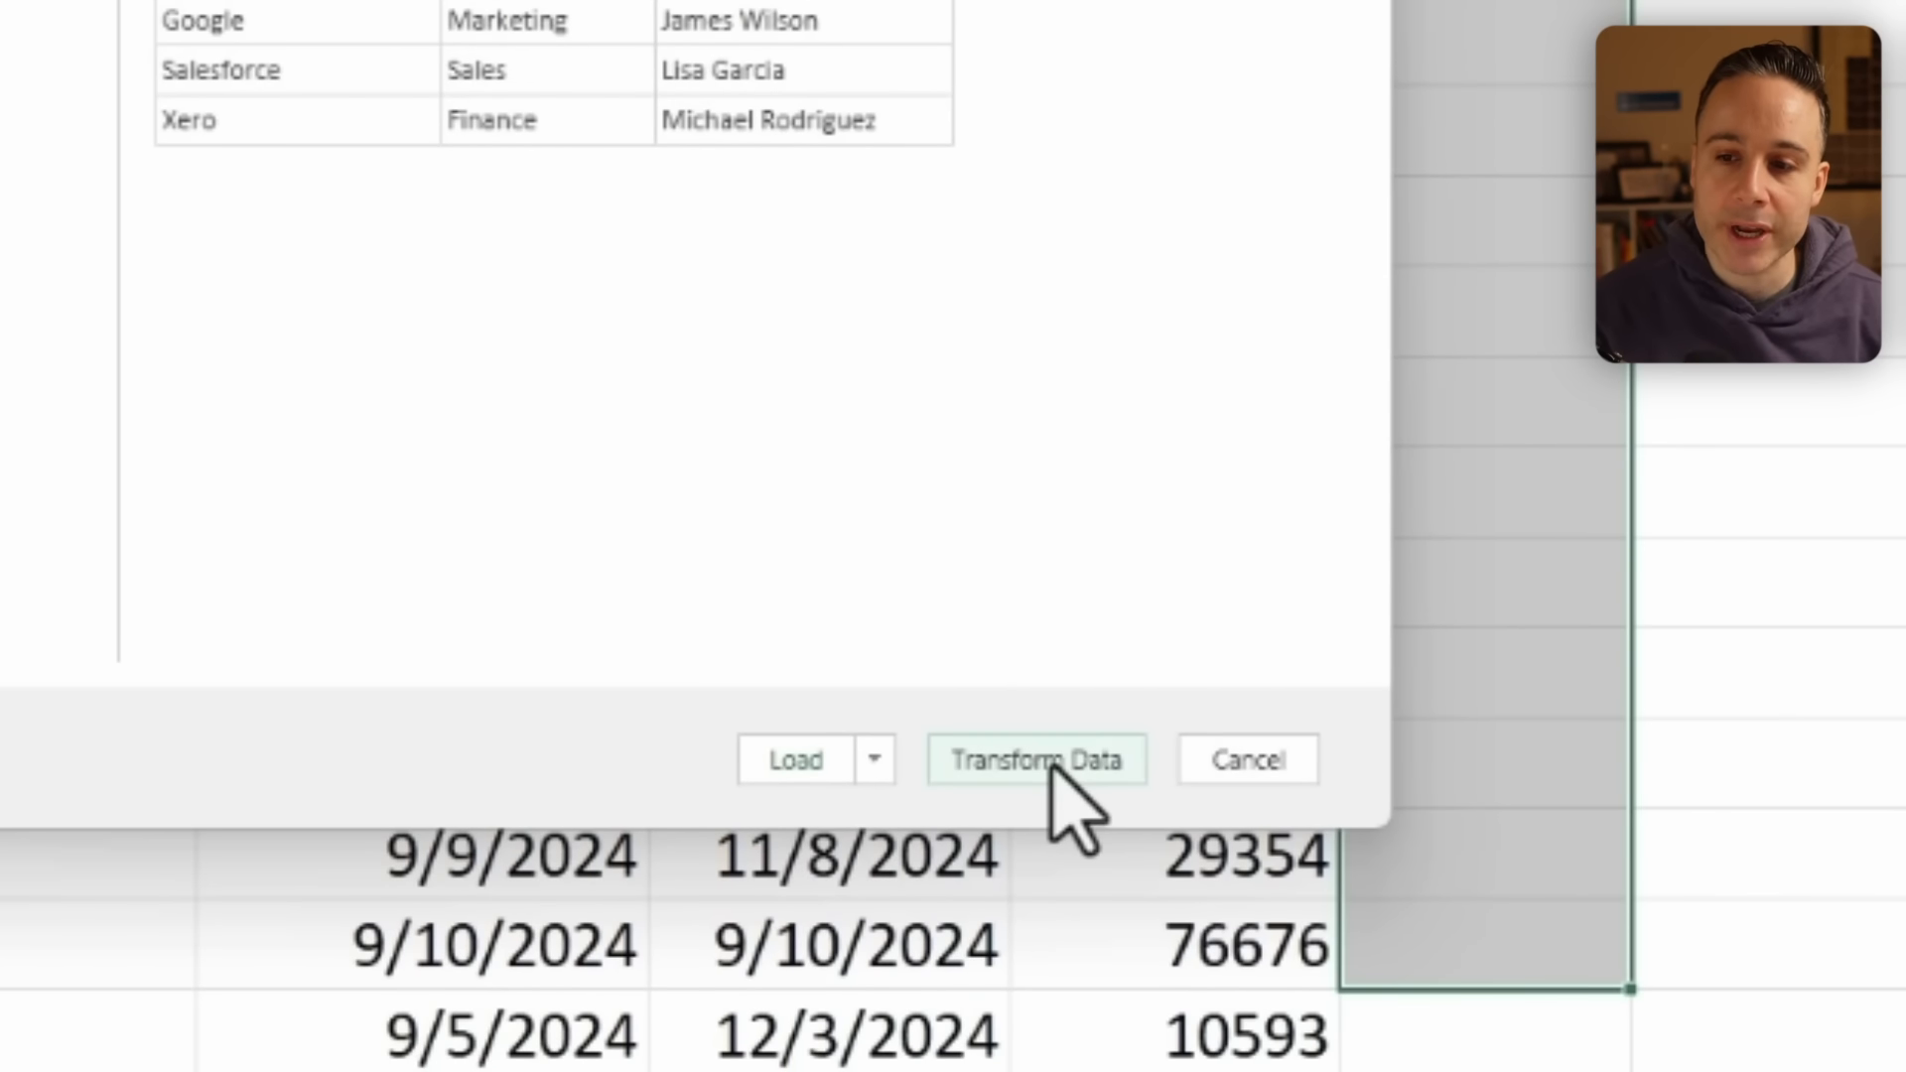
left_click(1052, 762)
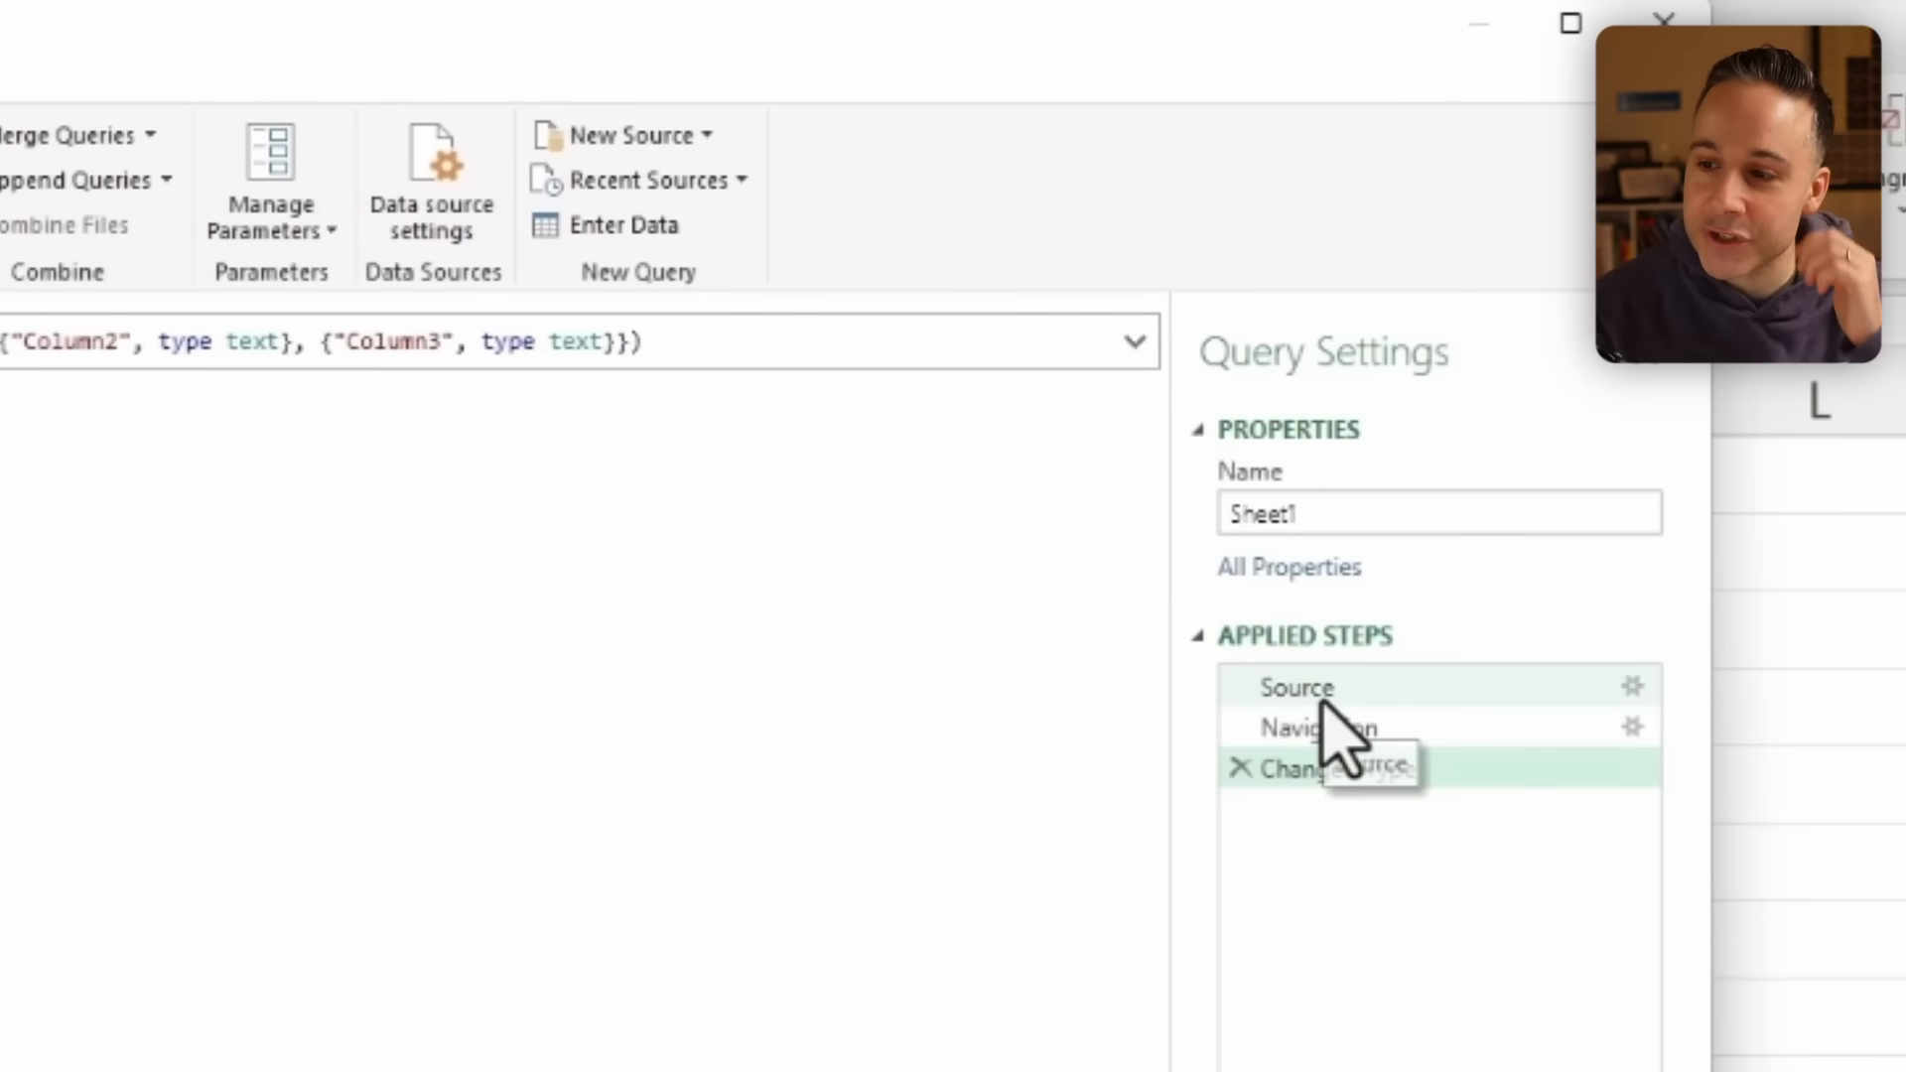
Review the Sheet1 query's Source, Navigation and Changed Type steps, the last step's formula, and the full code in the Advanced Editor.
left_click(1677, 674)
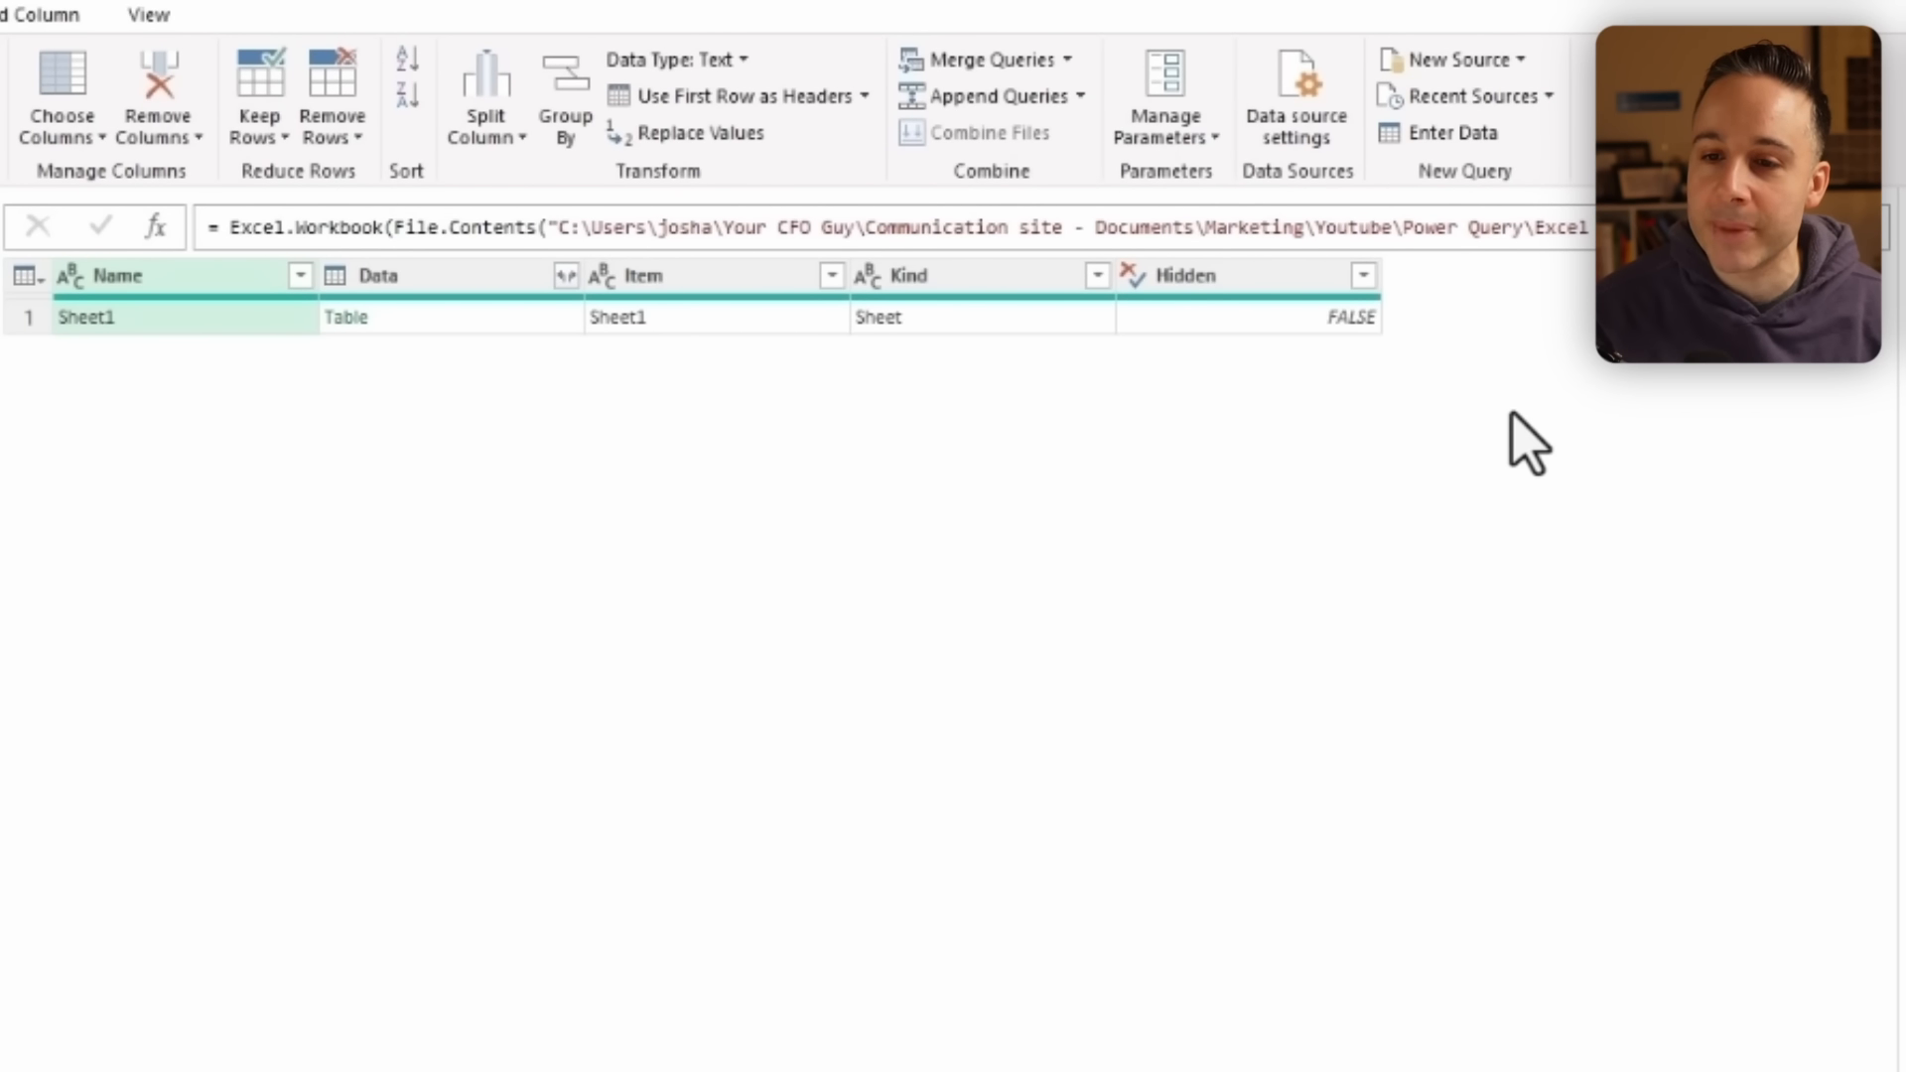
left_click(1608, 659)
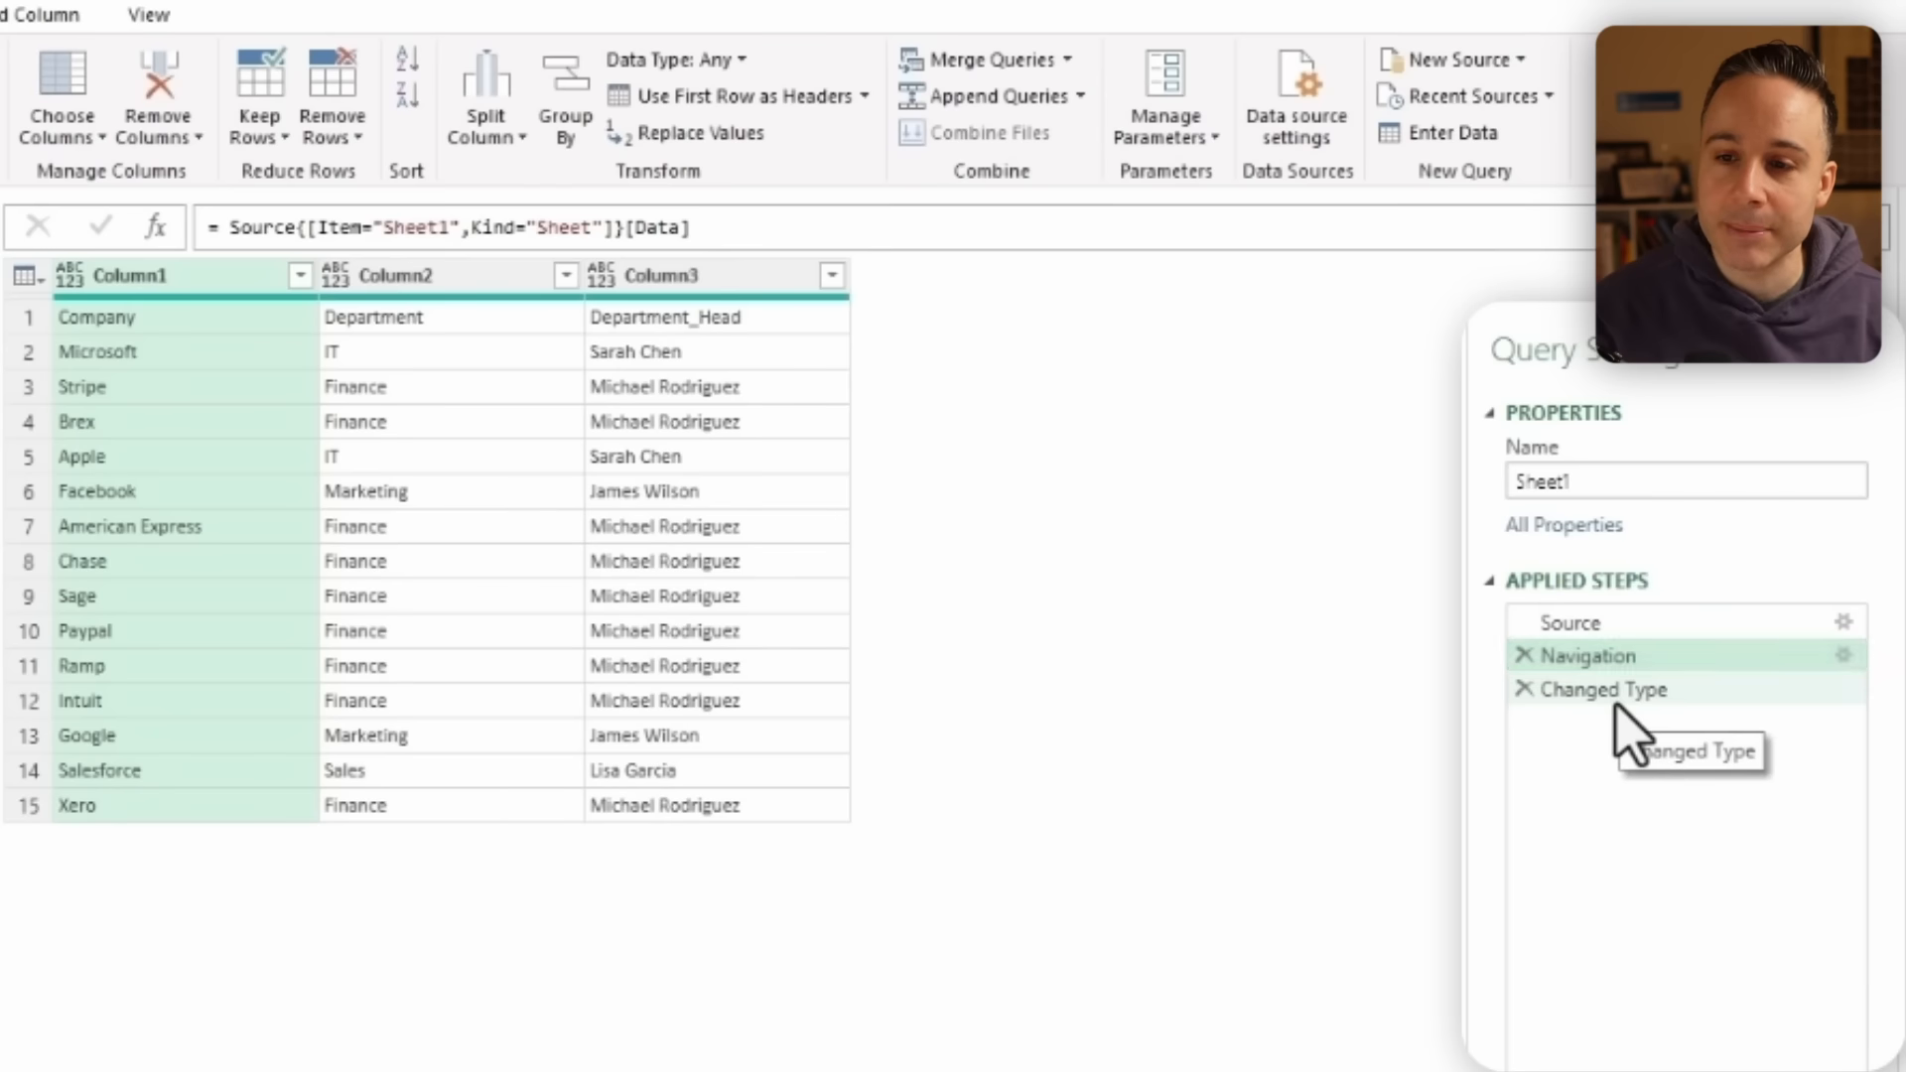
left_click(1615, 692)
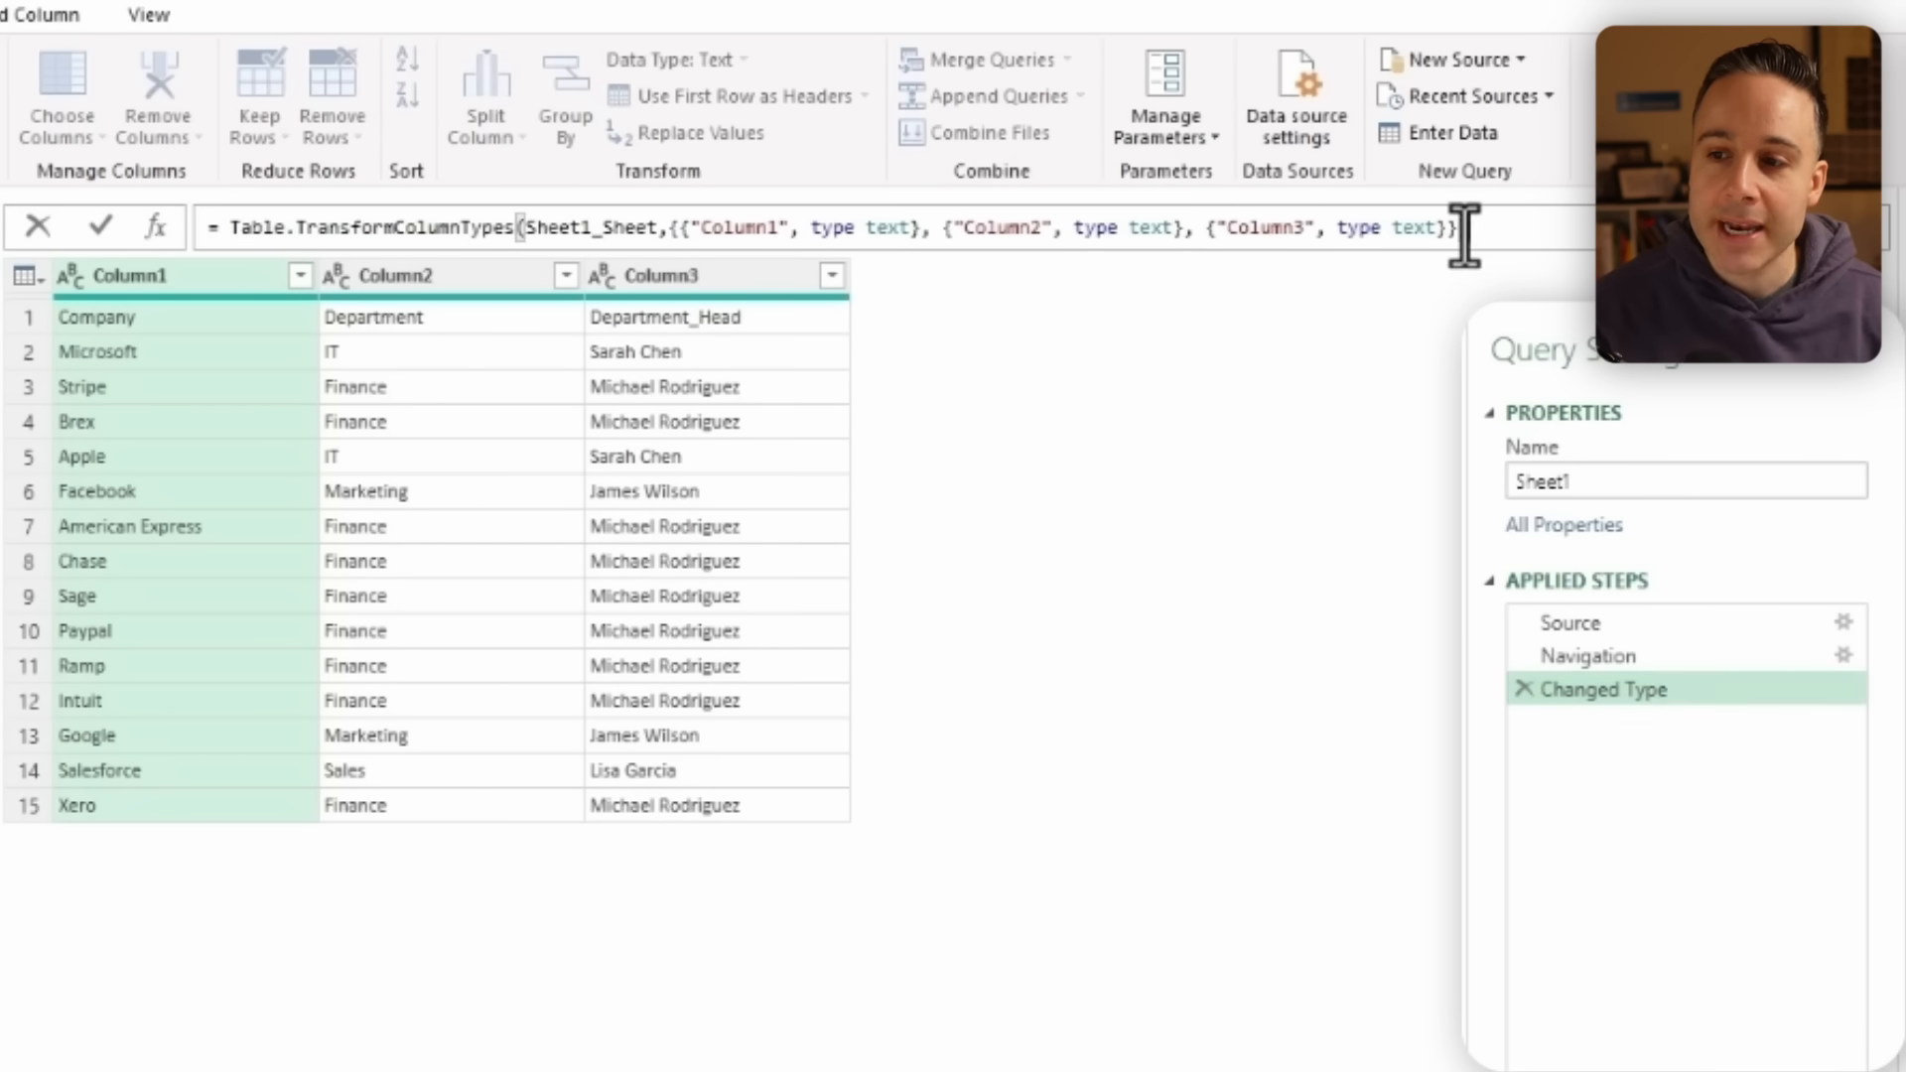
left_click_drag(1463, 234, 119, 255)
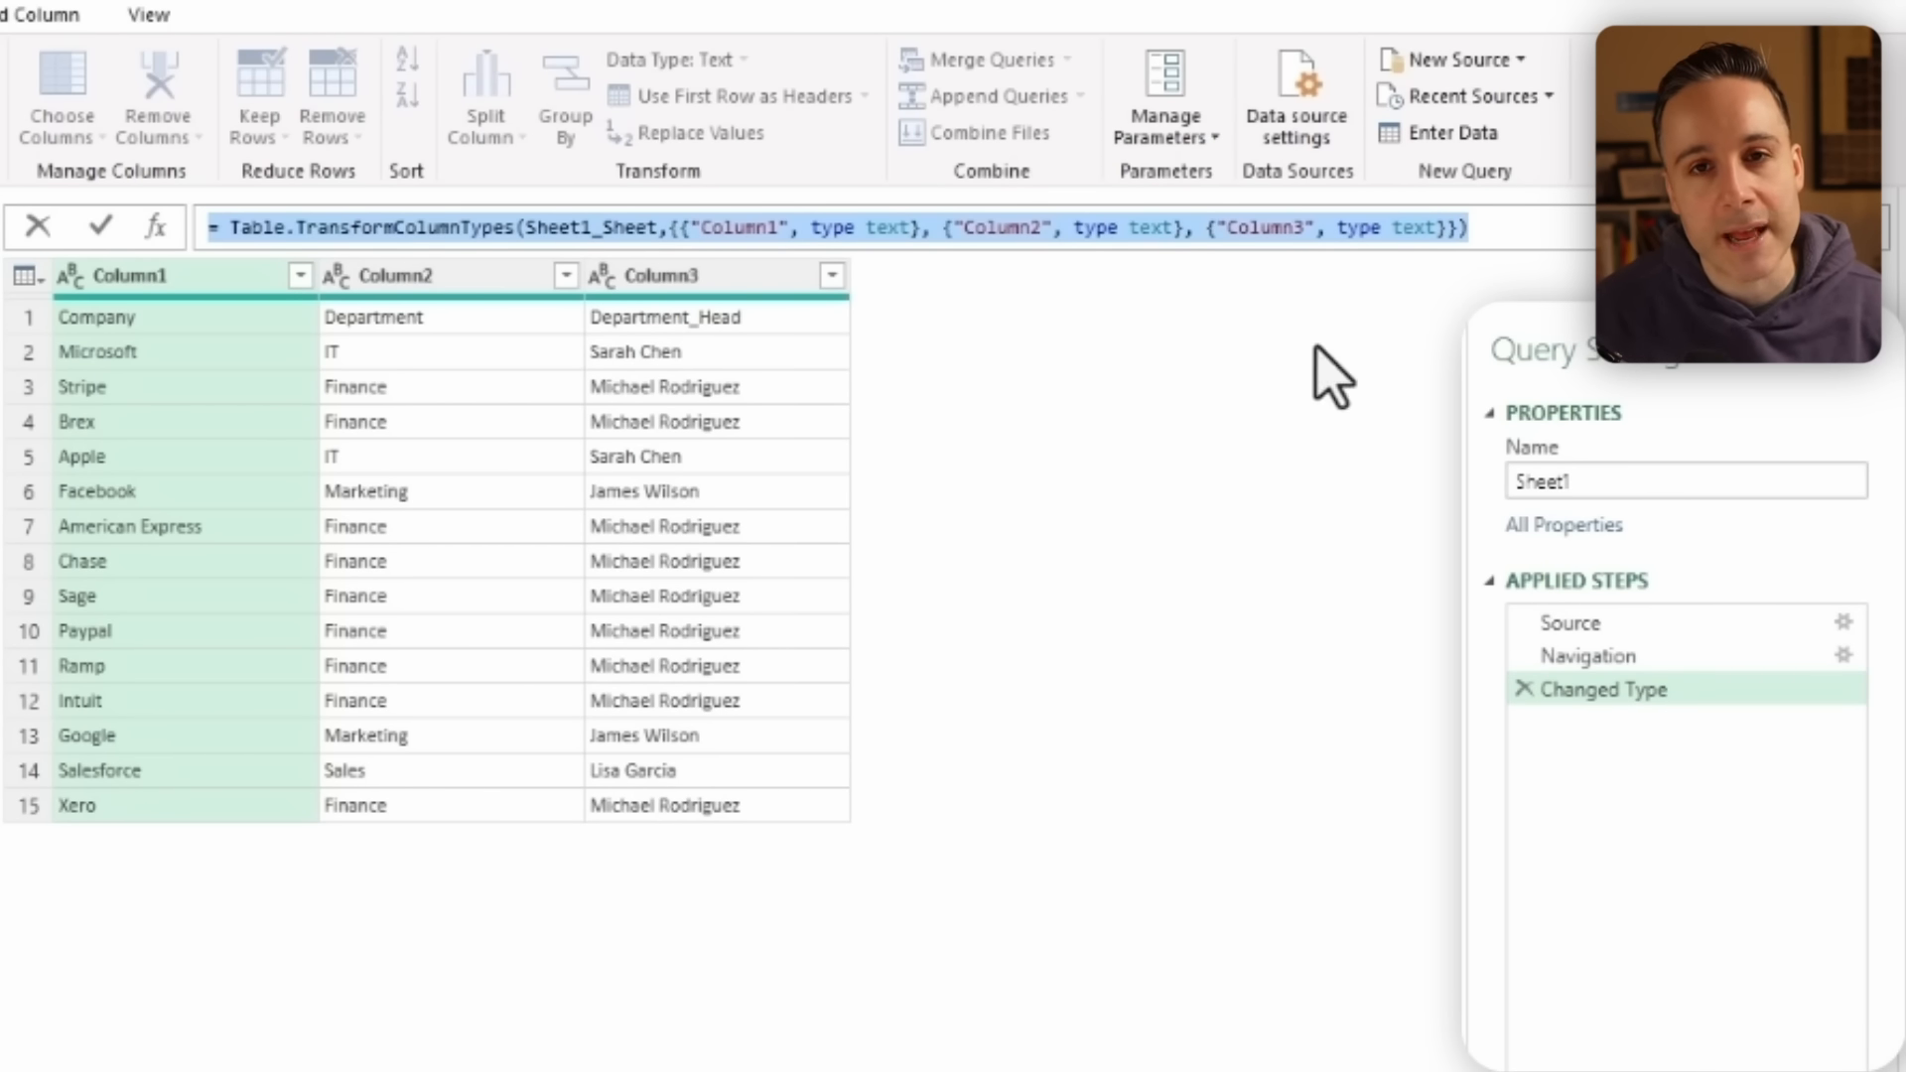
left_click(1528, 238)
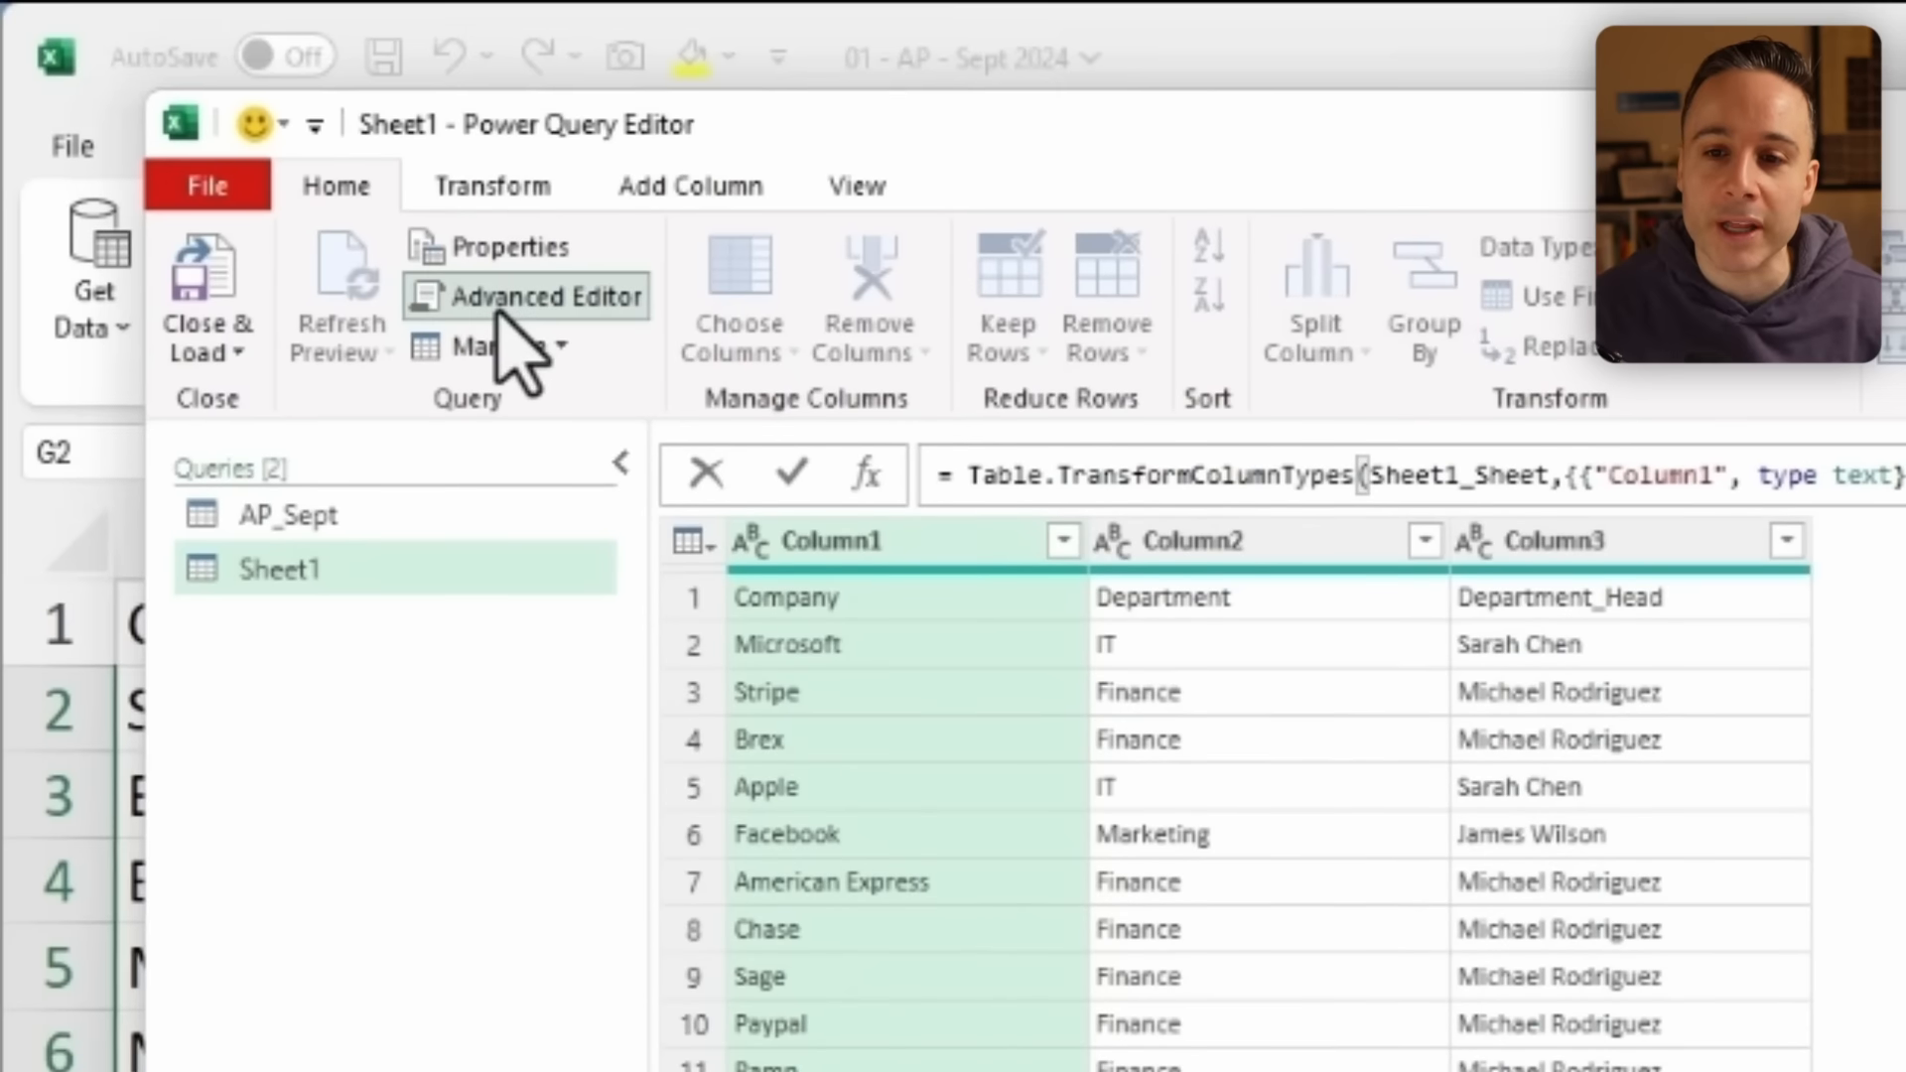
left_click(510, 298)
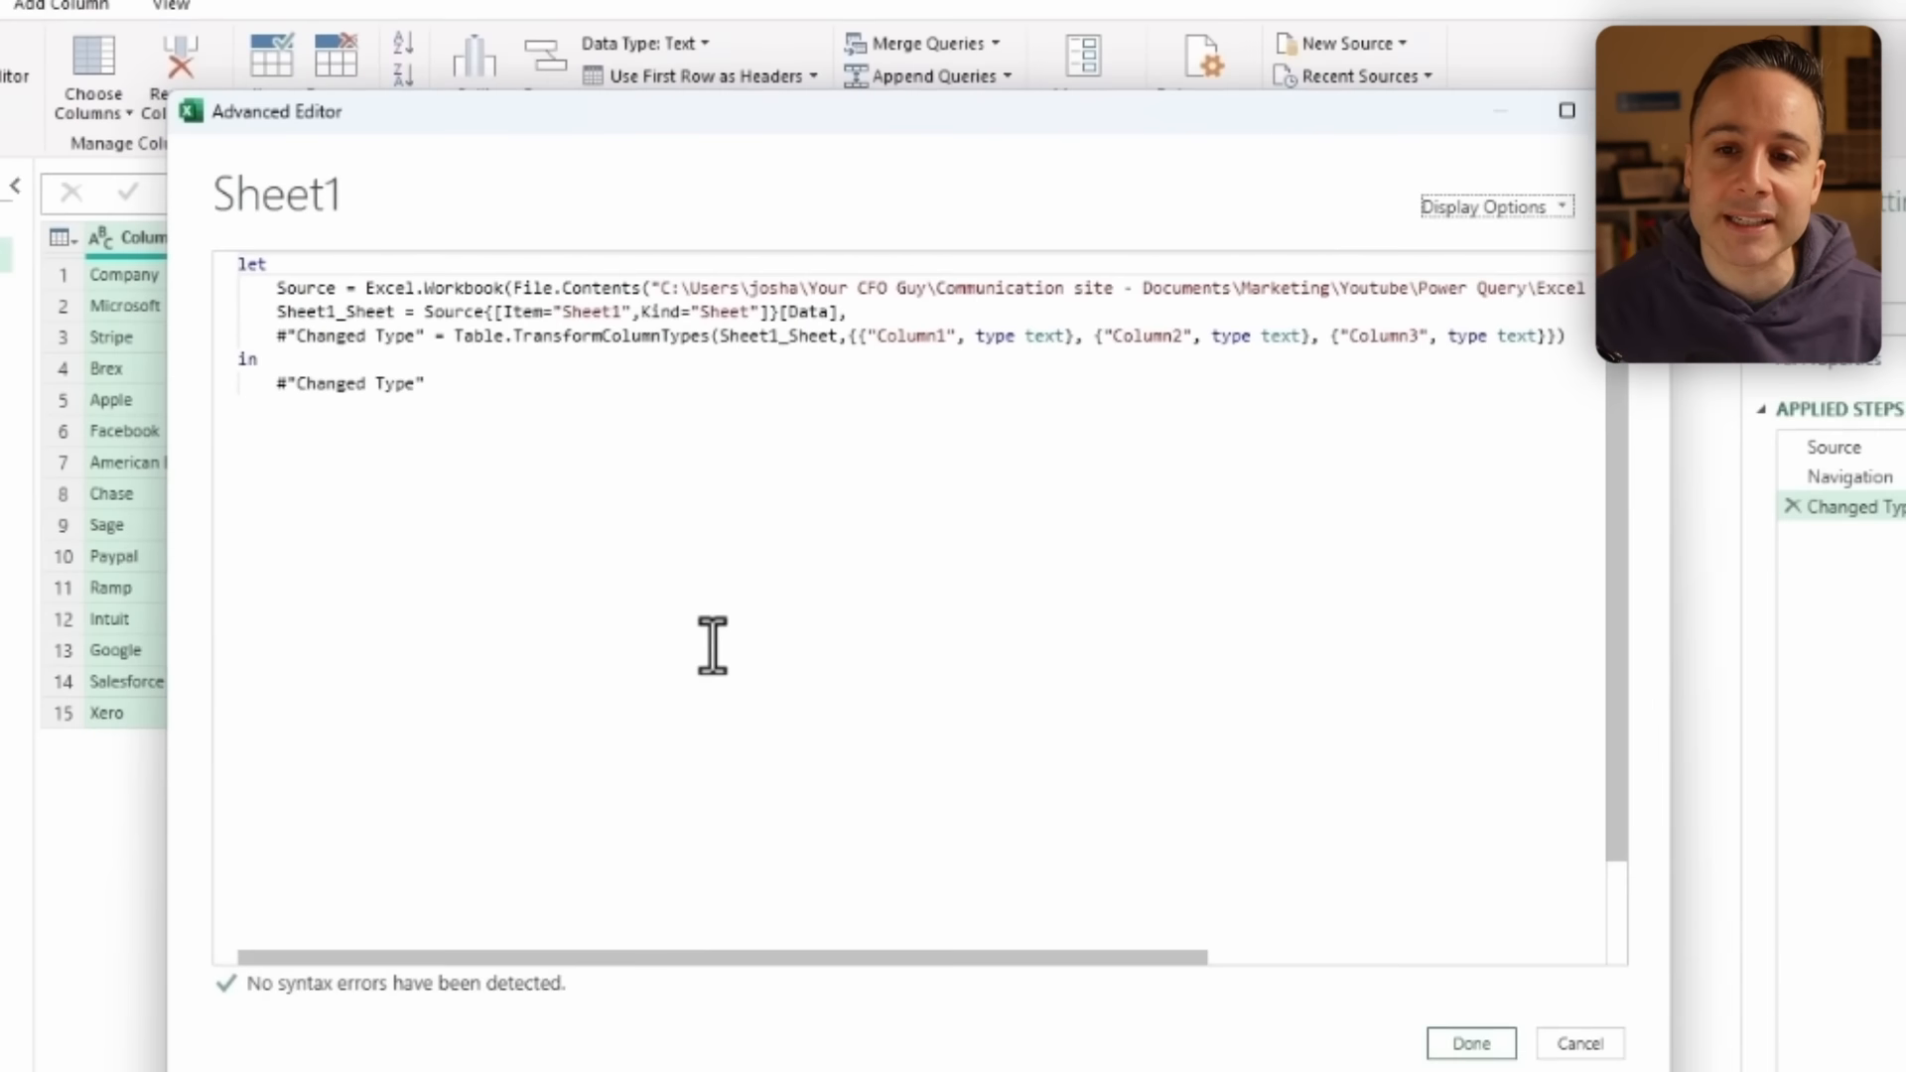
left_click(1515, 105)
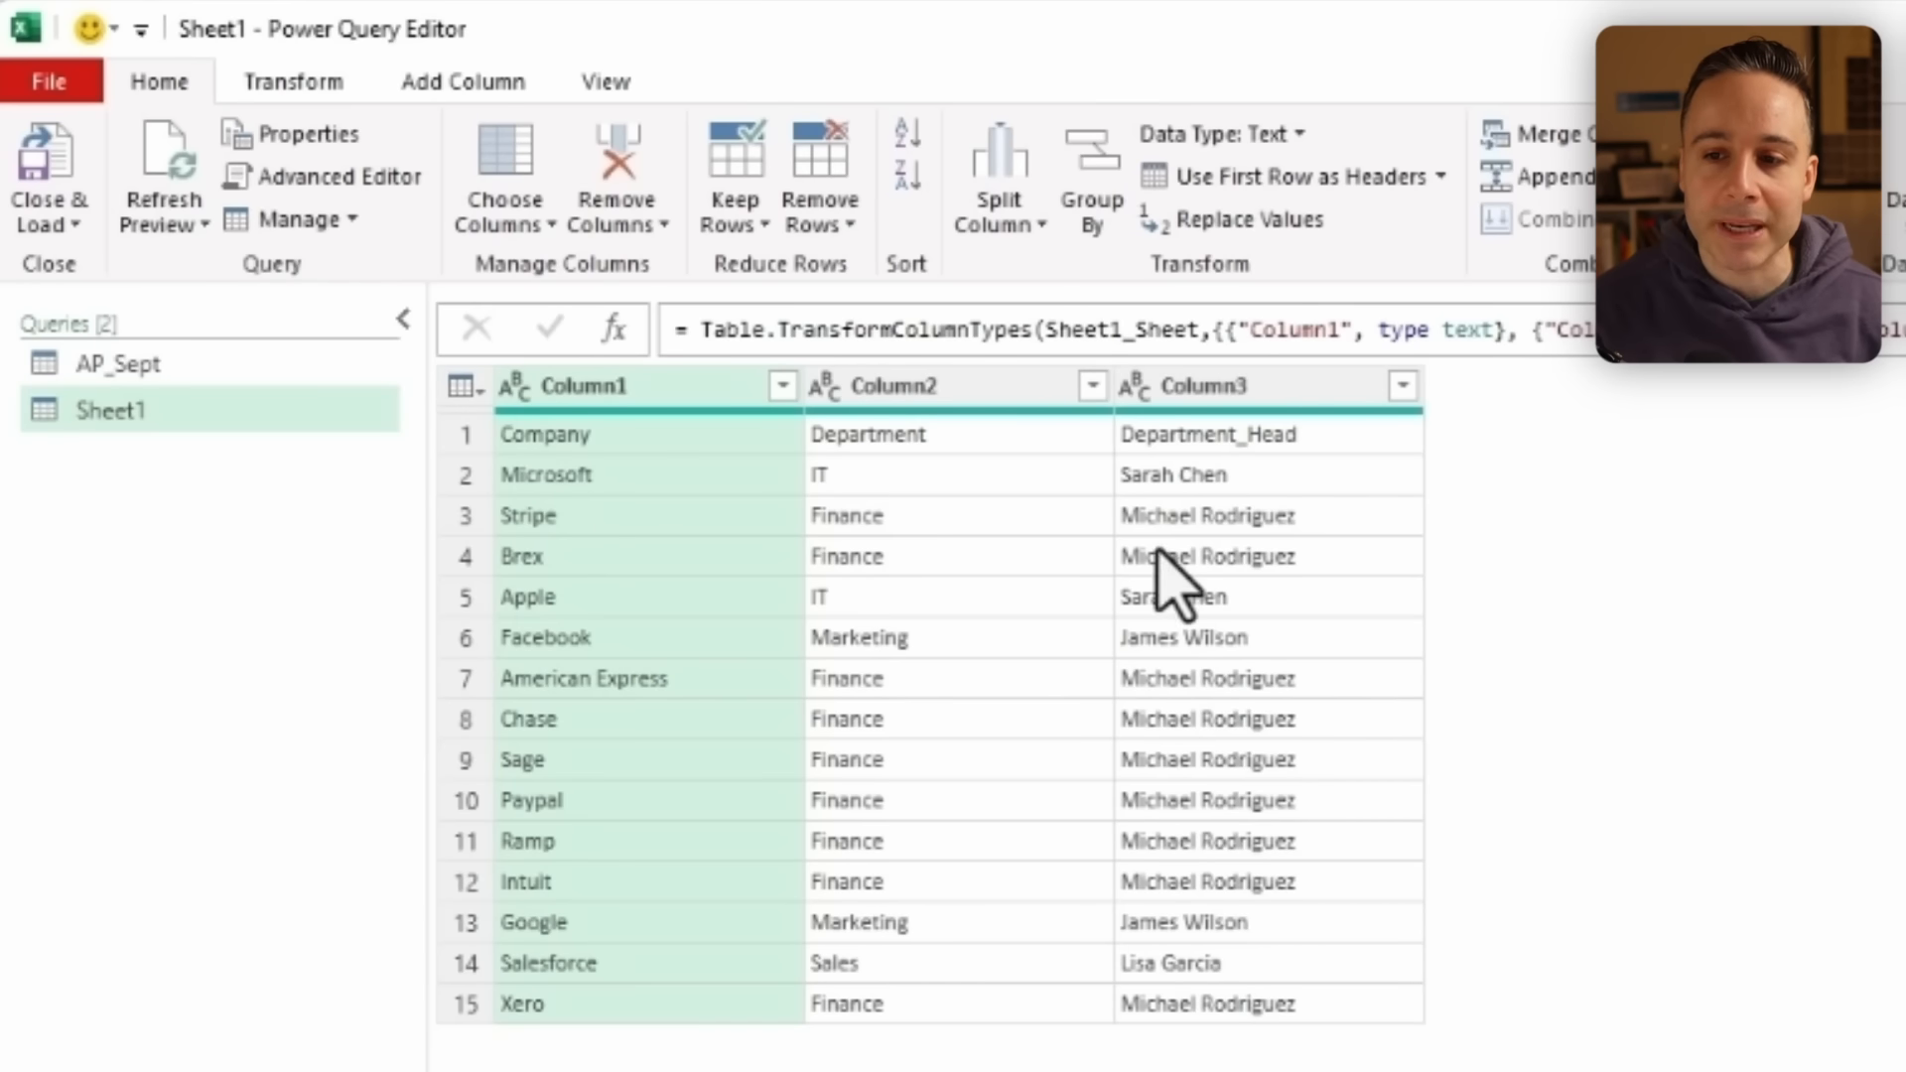
Rename the Sheet1 query as Department_Heads and promote its first row to column headers.
left_click(164, 364)
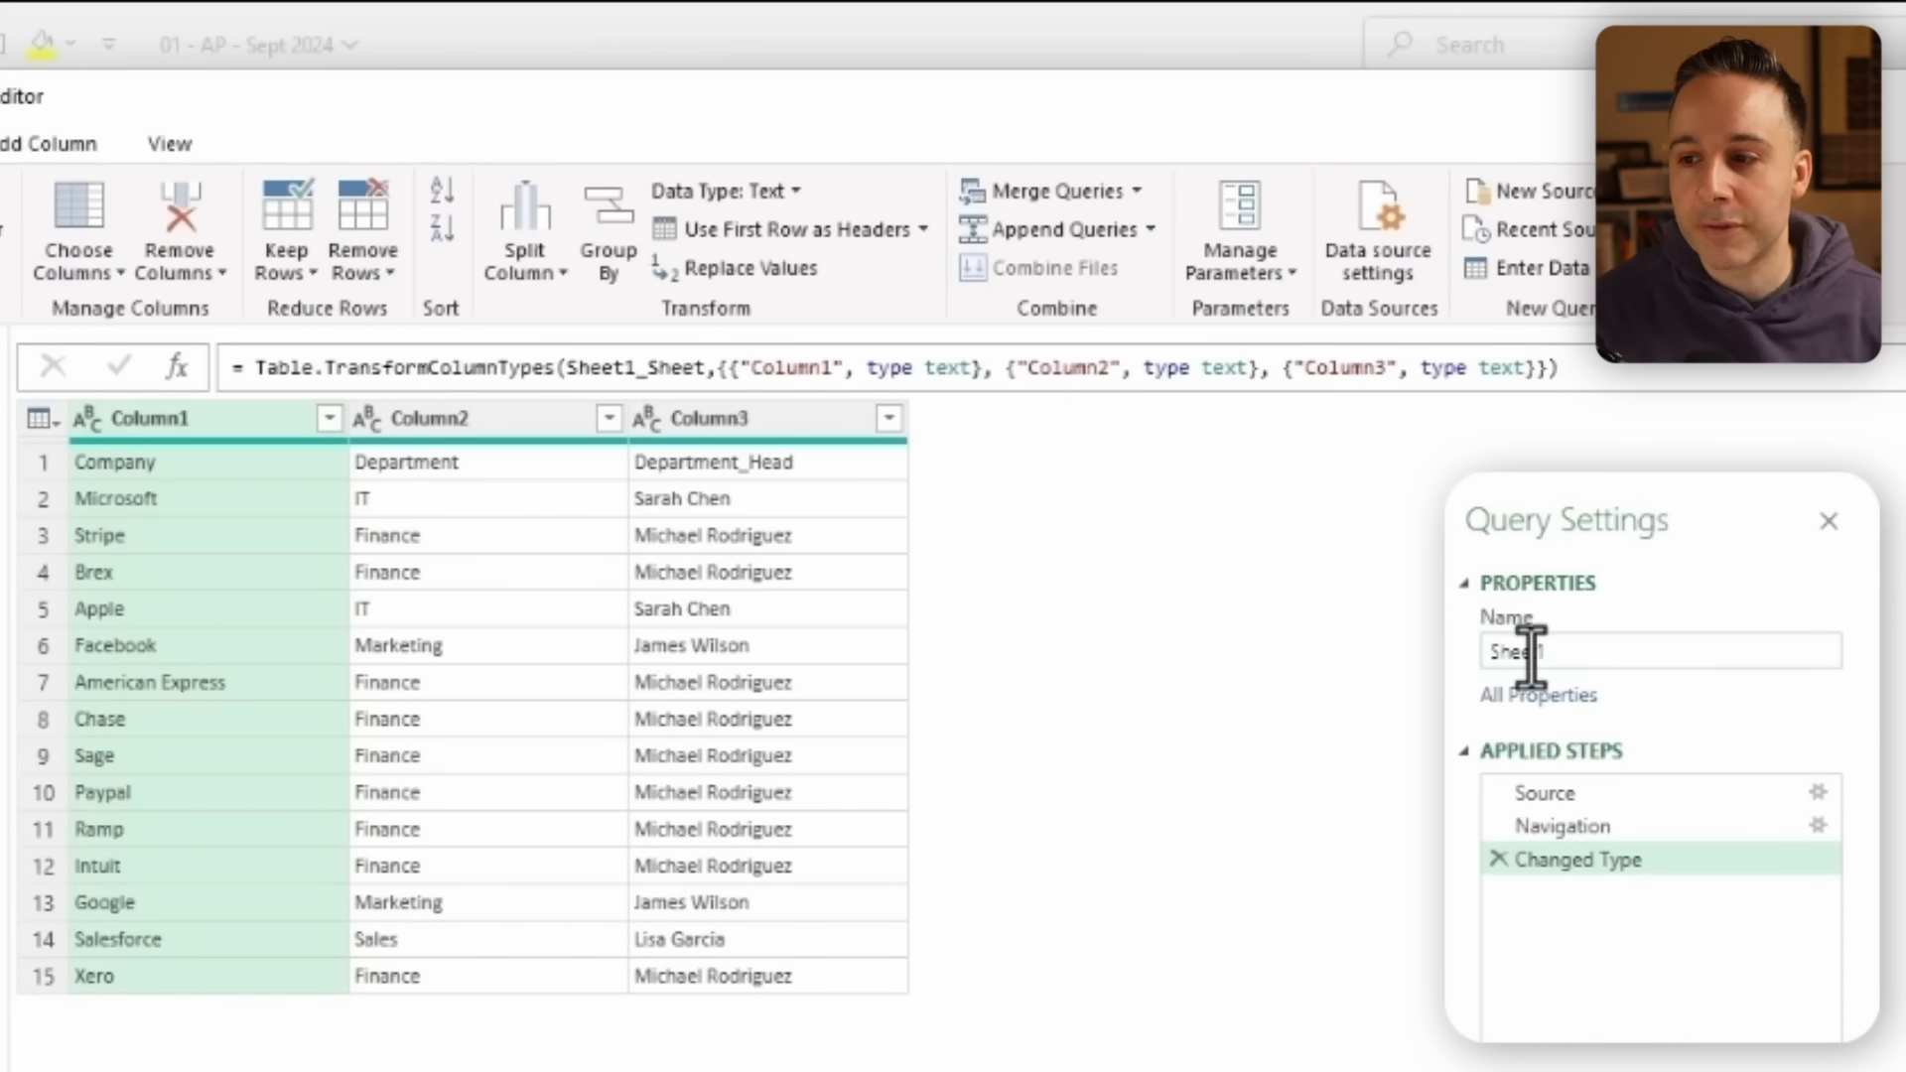
double_click(1532, 655)
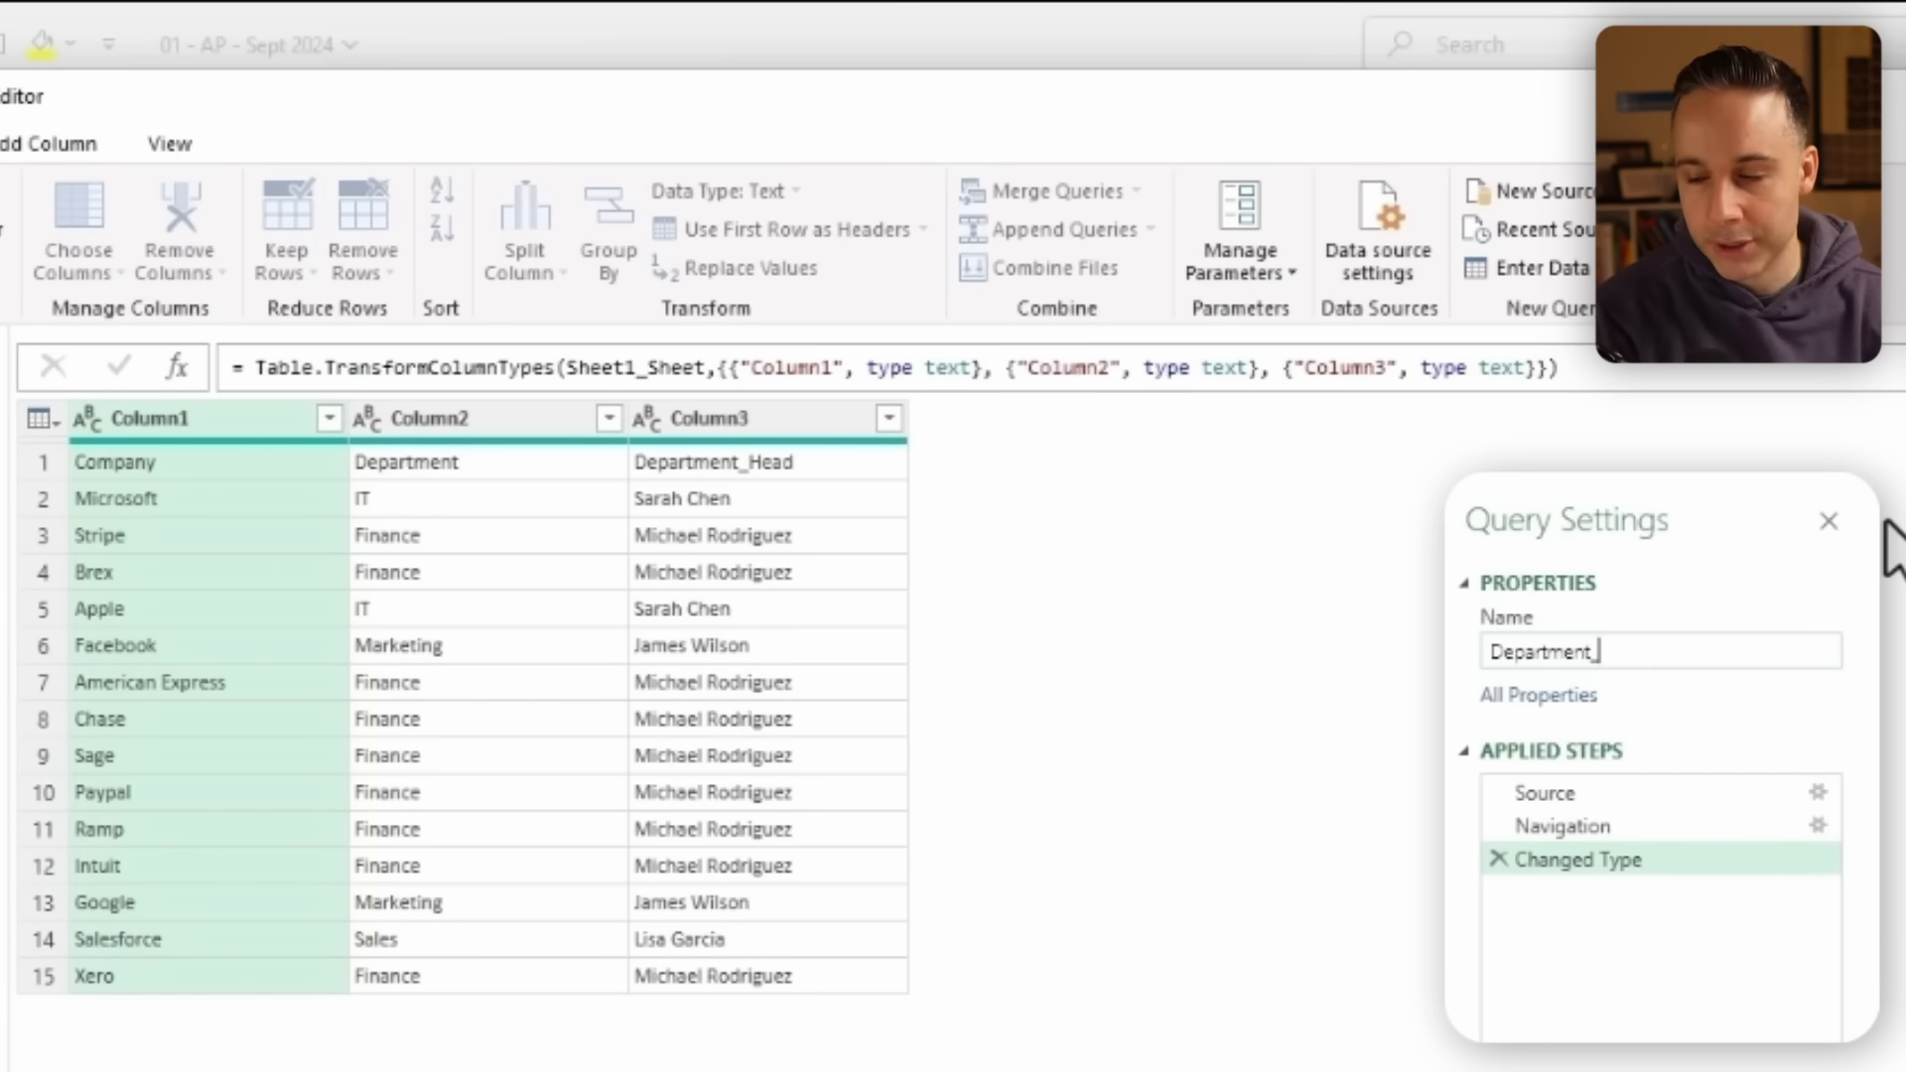
type("Department_Heads")
key("Return")
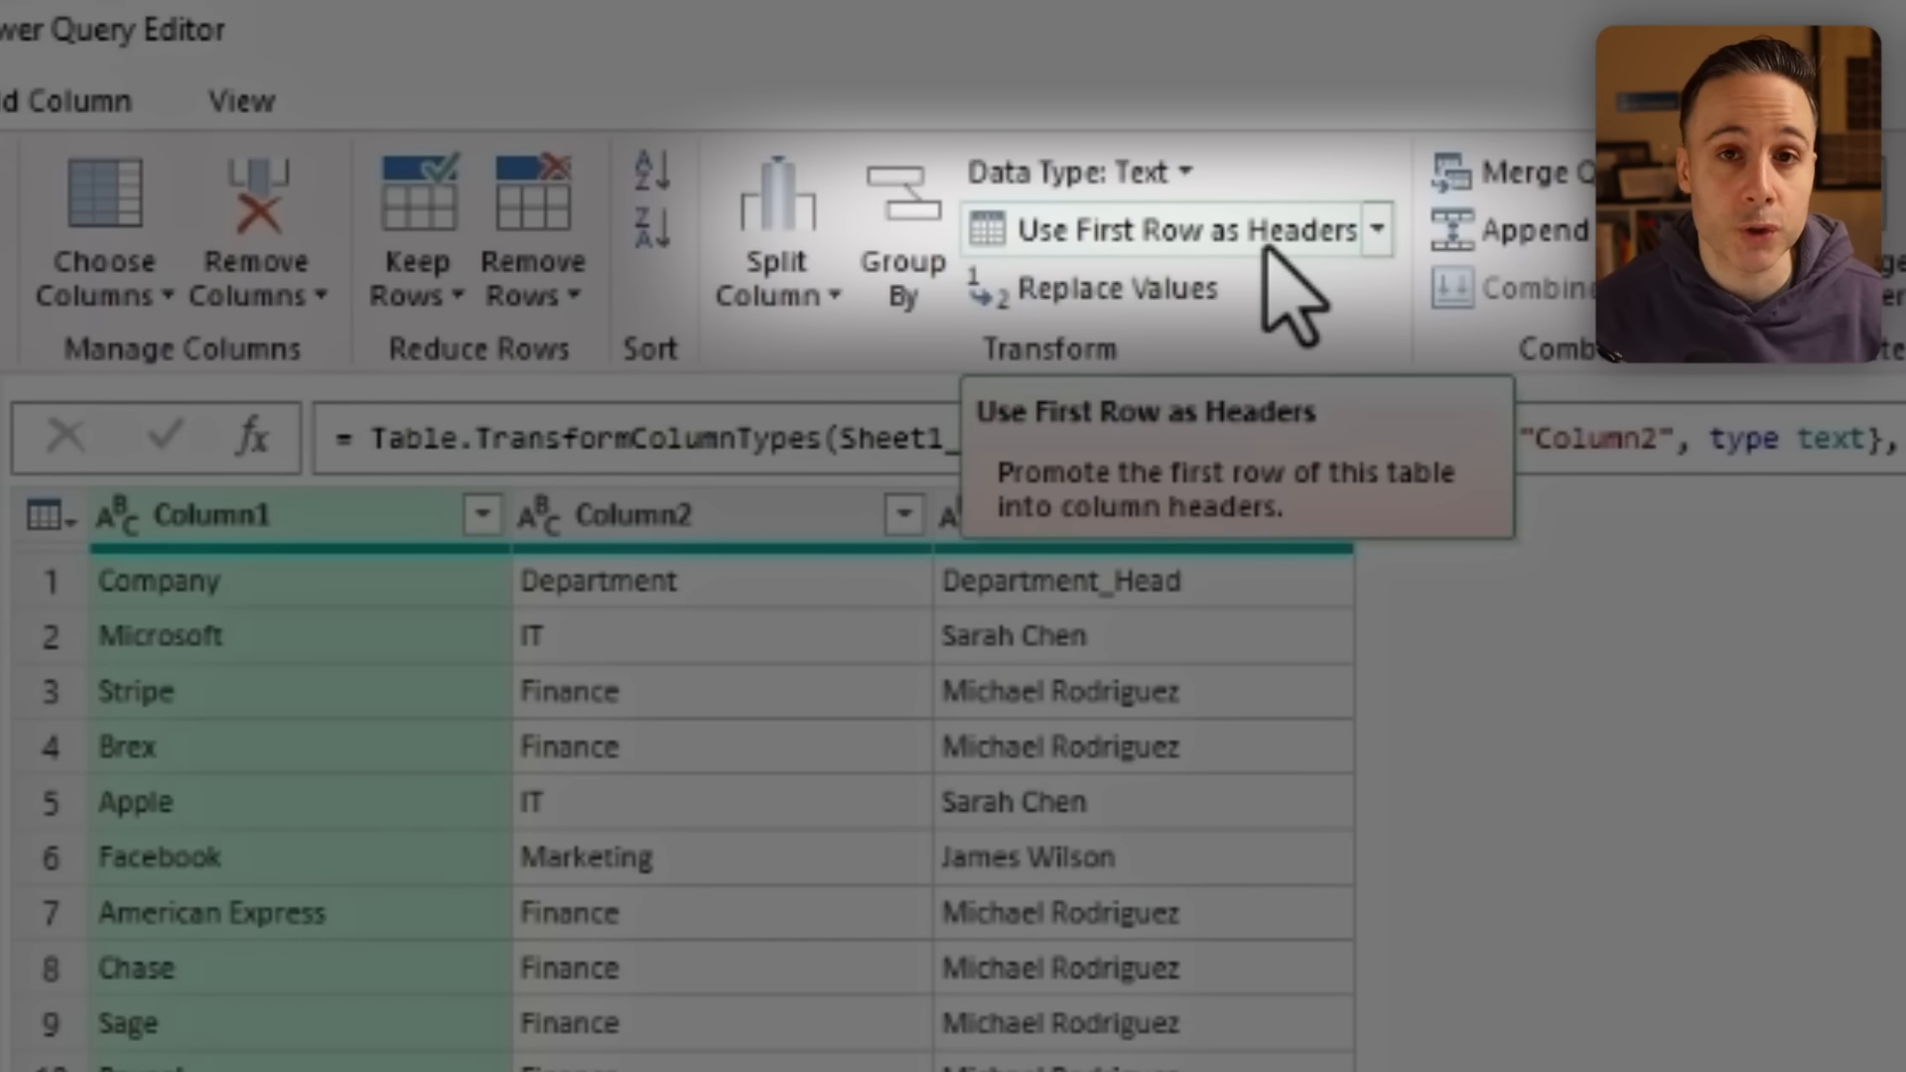
left_click(1266, 246)
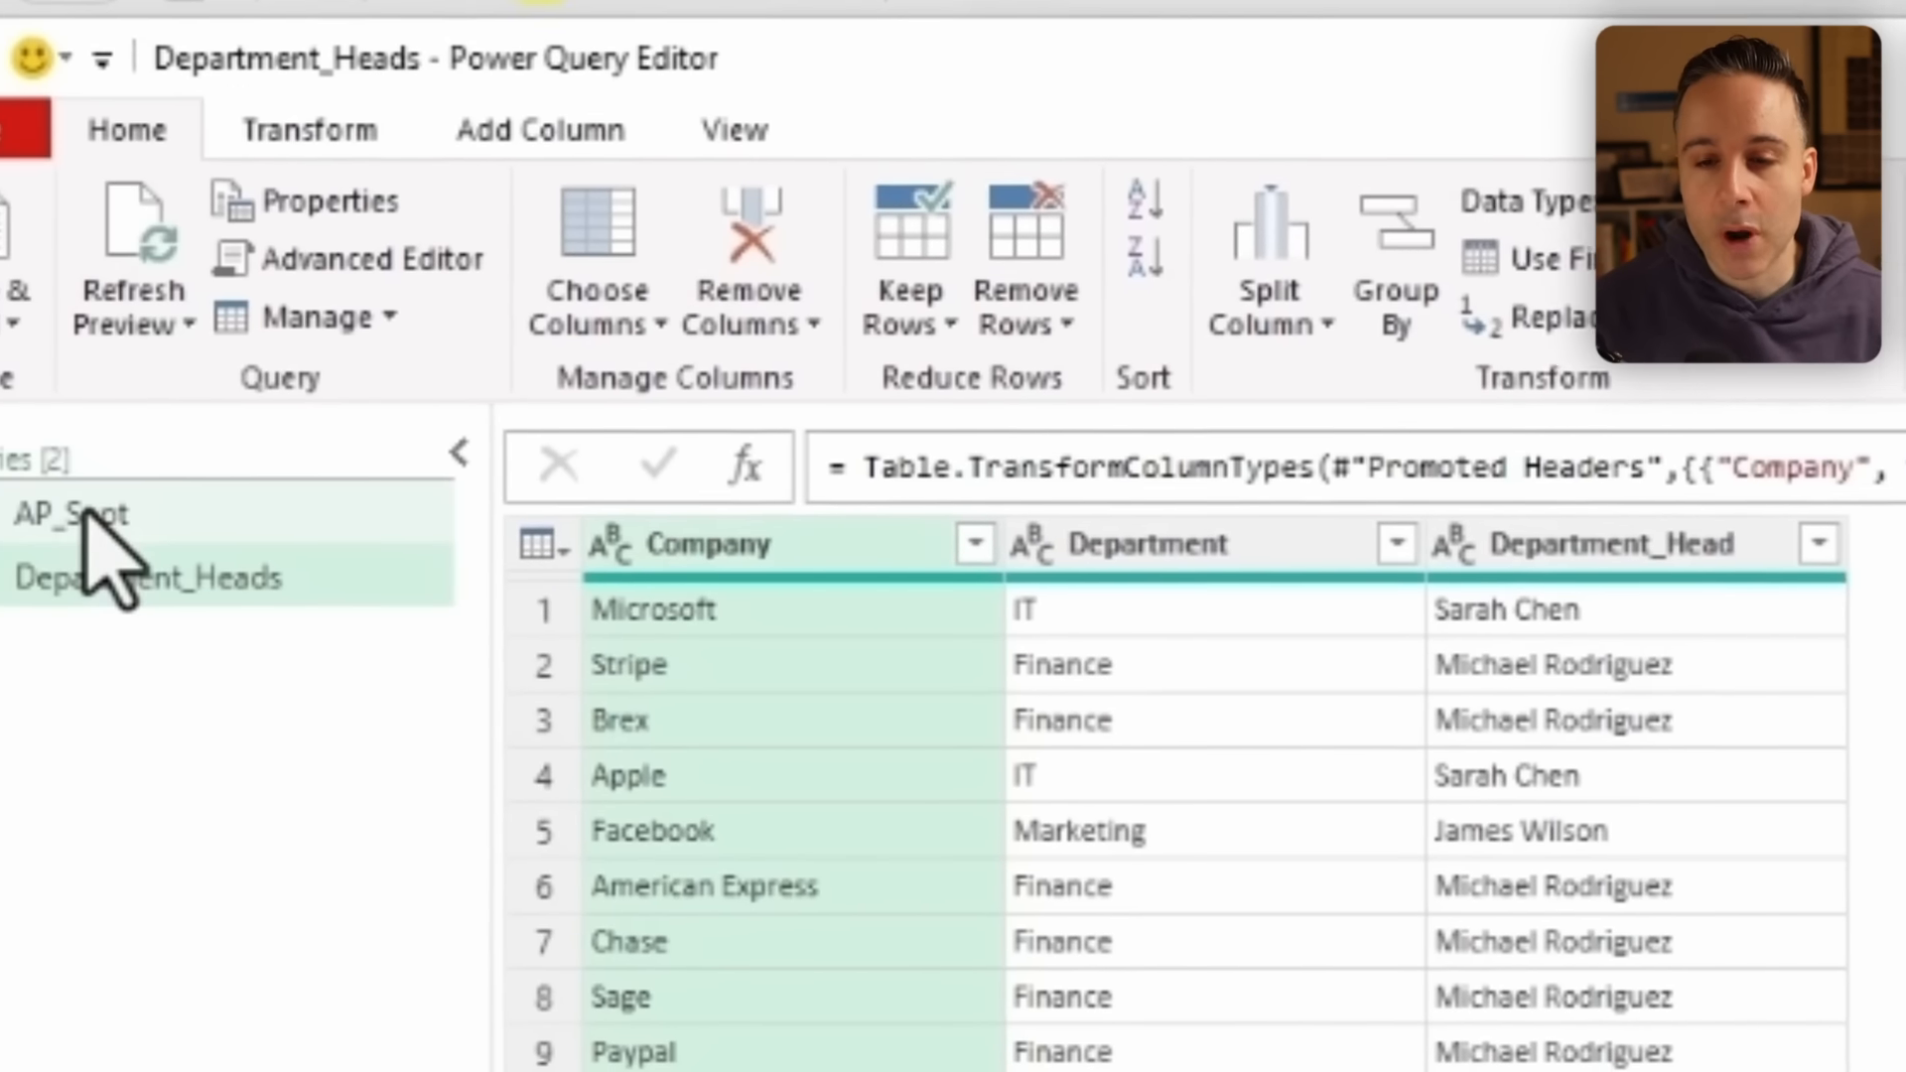
Merge AP_Sept with Department_Heads as a new query, matching both Company columns with a Left Outer join.
left_click(173, 517)
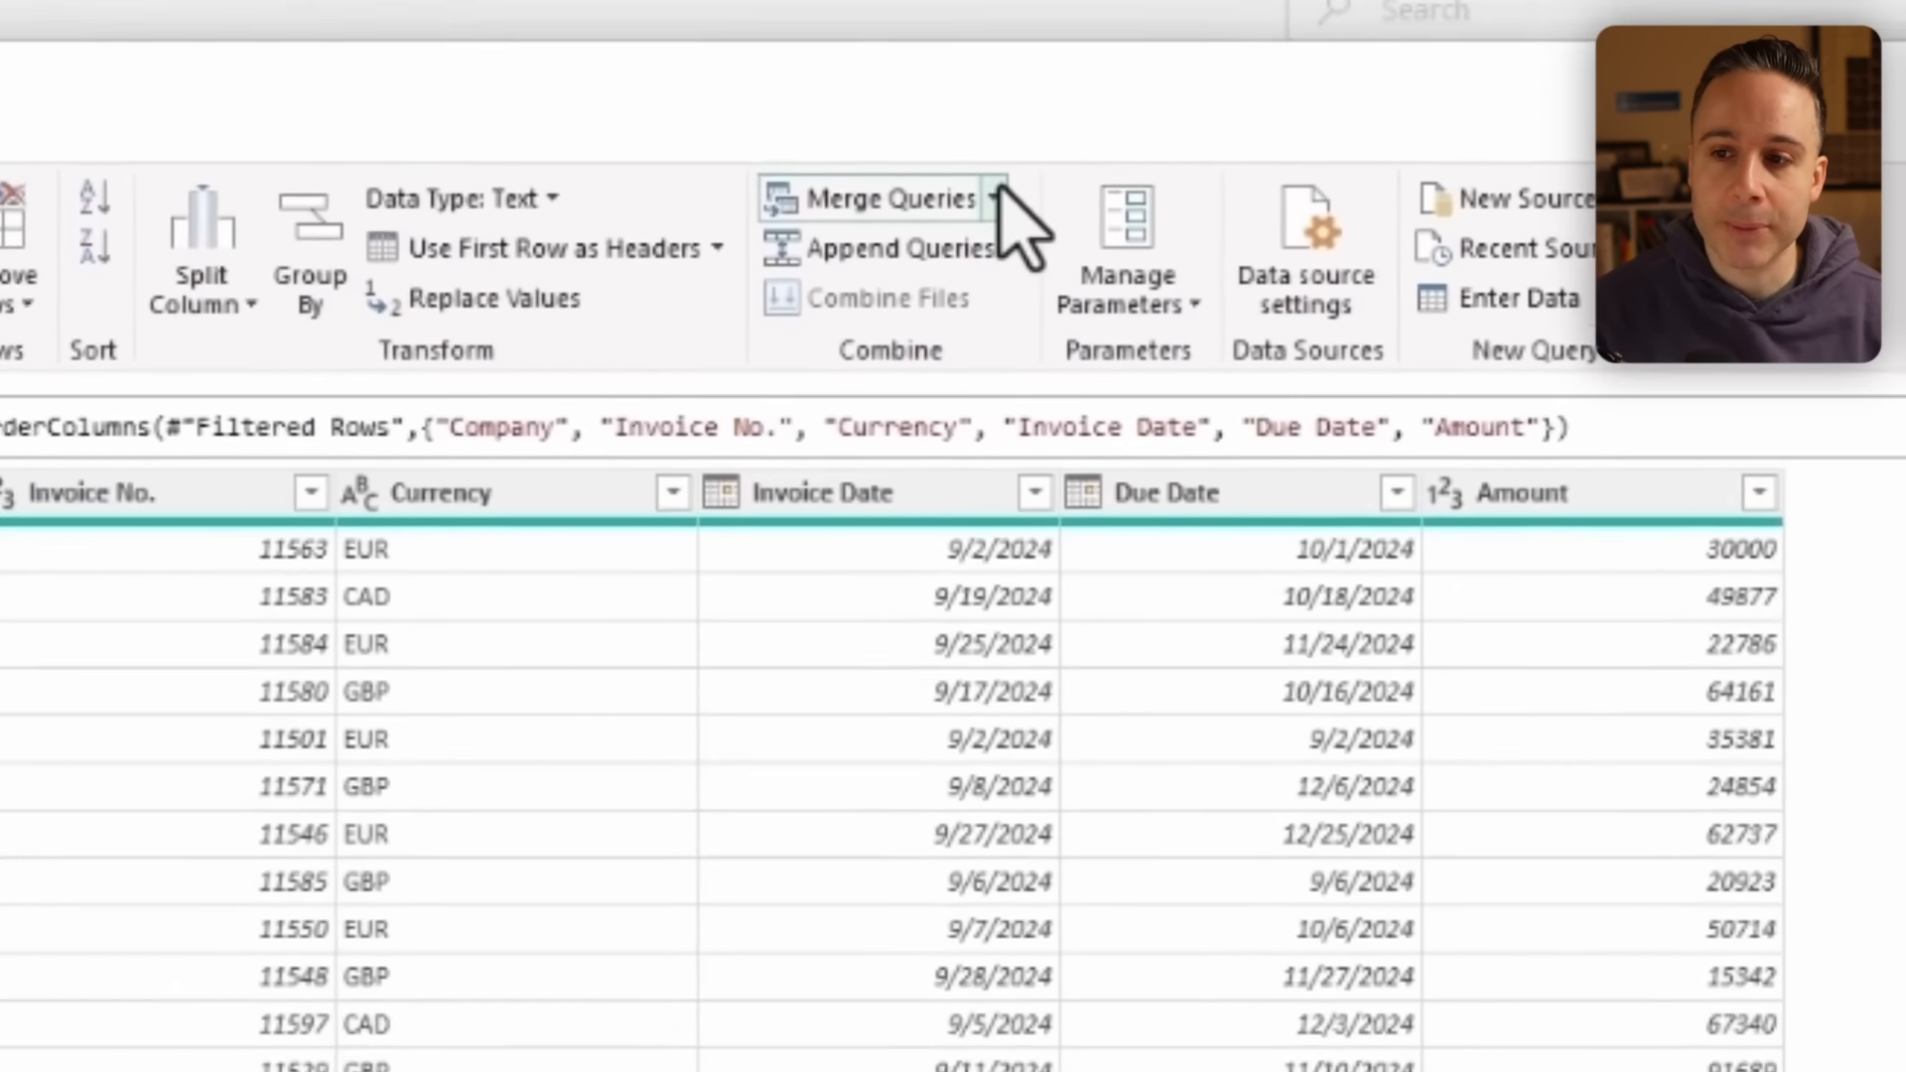
left_click(994, 199)
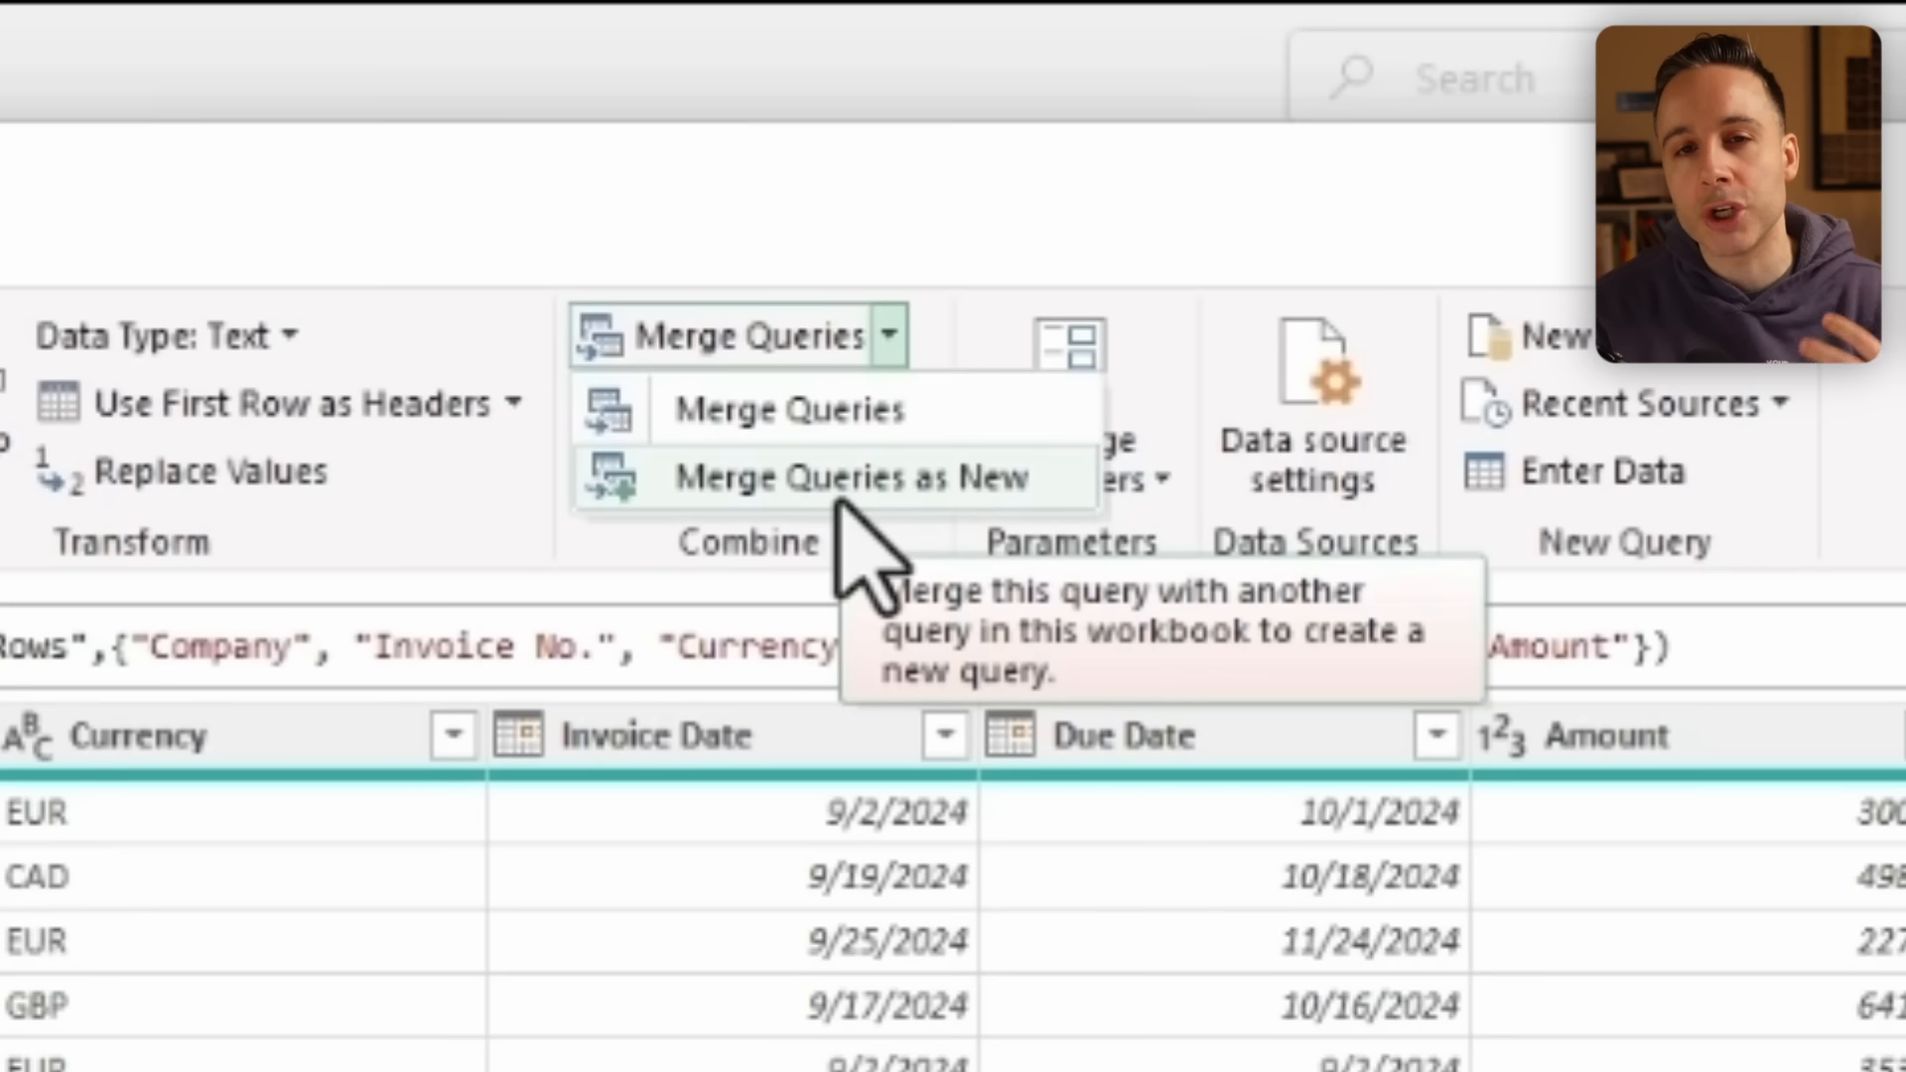
left_click(746, 491)
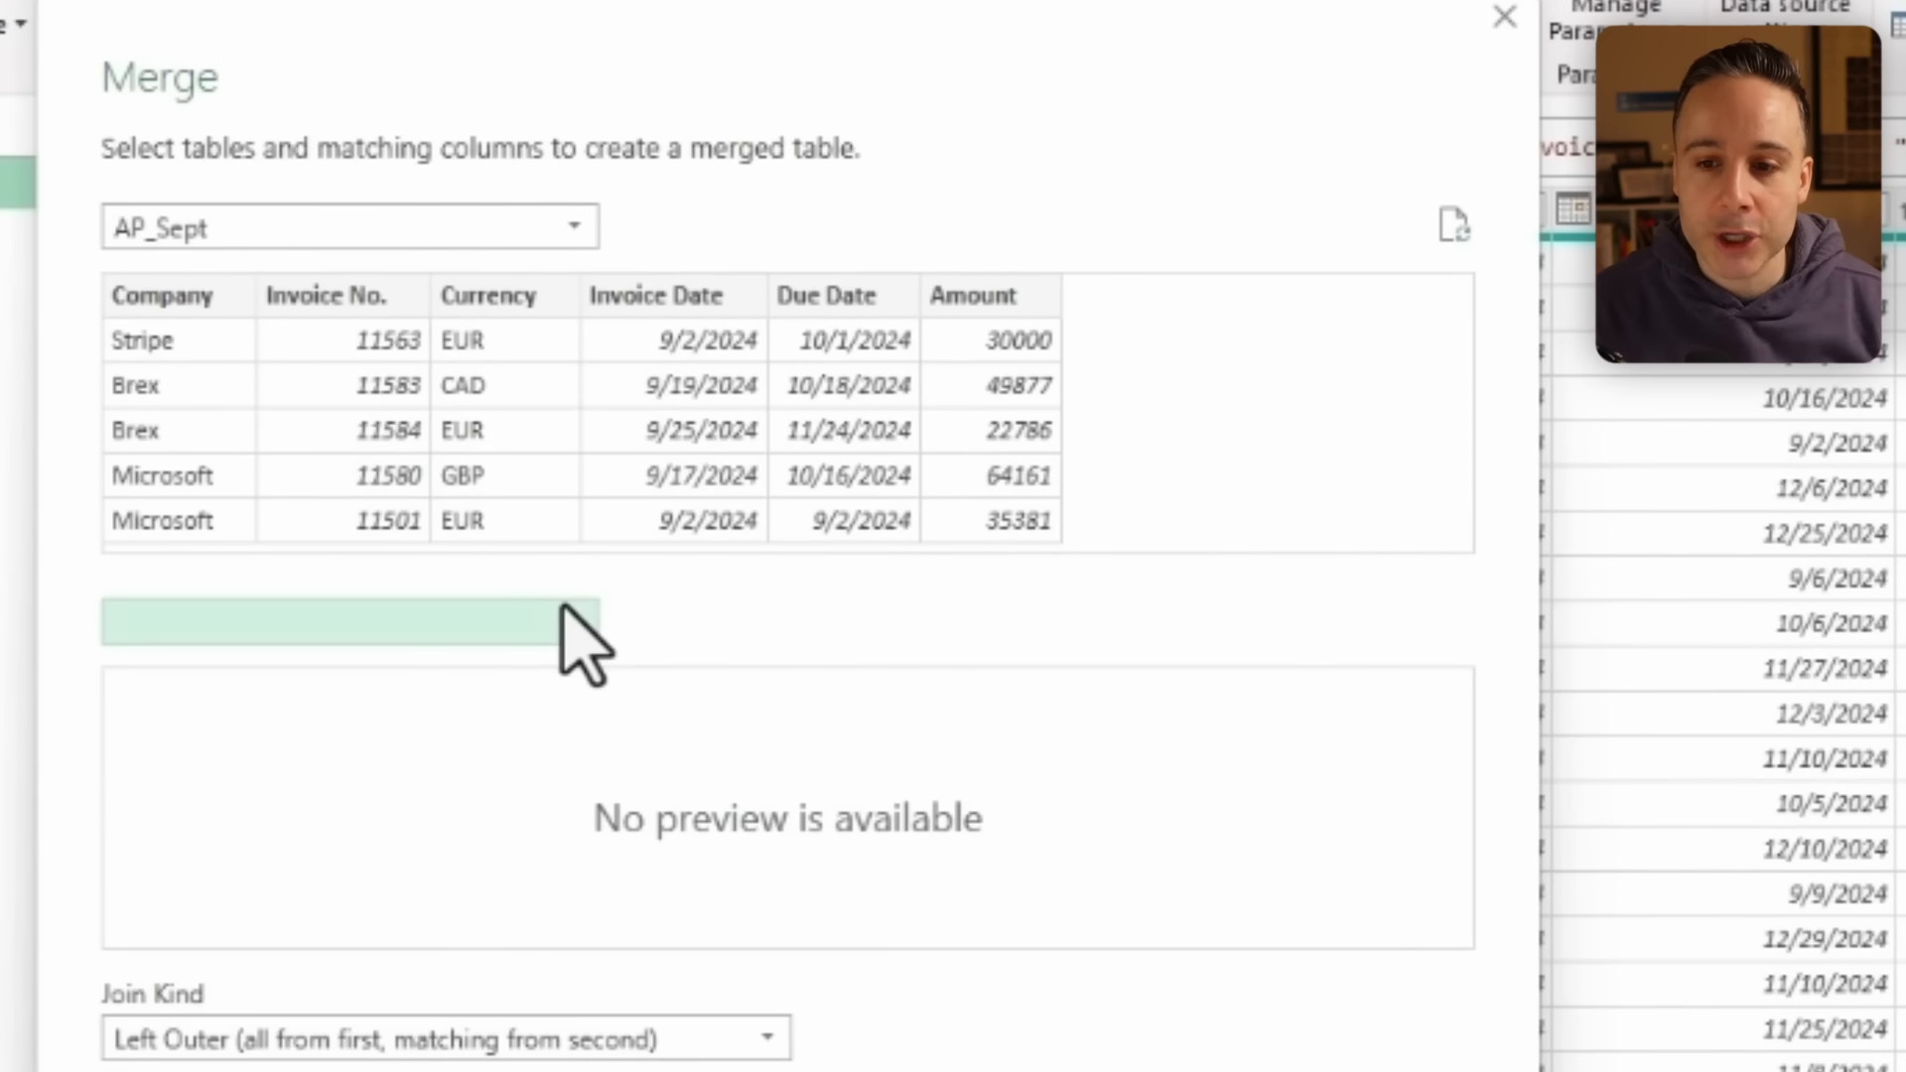
left_click(718, 517)
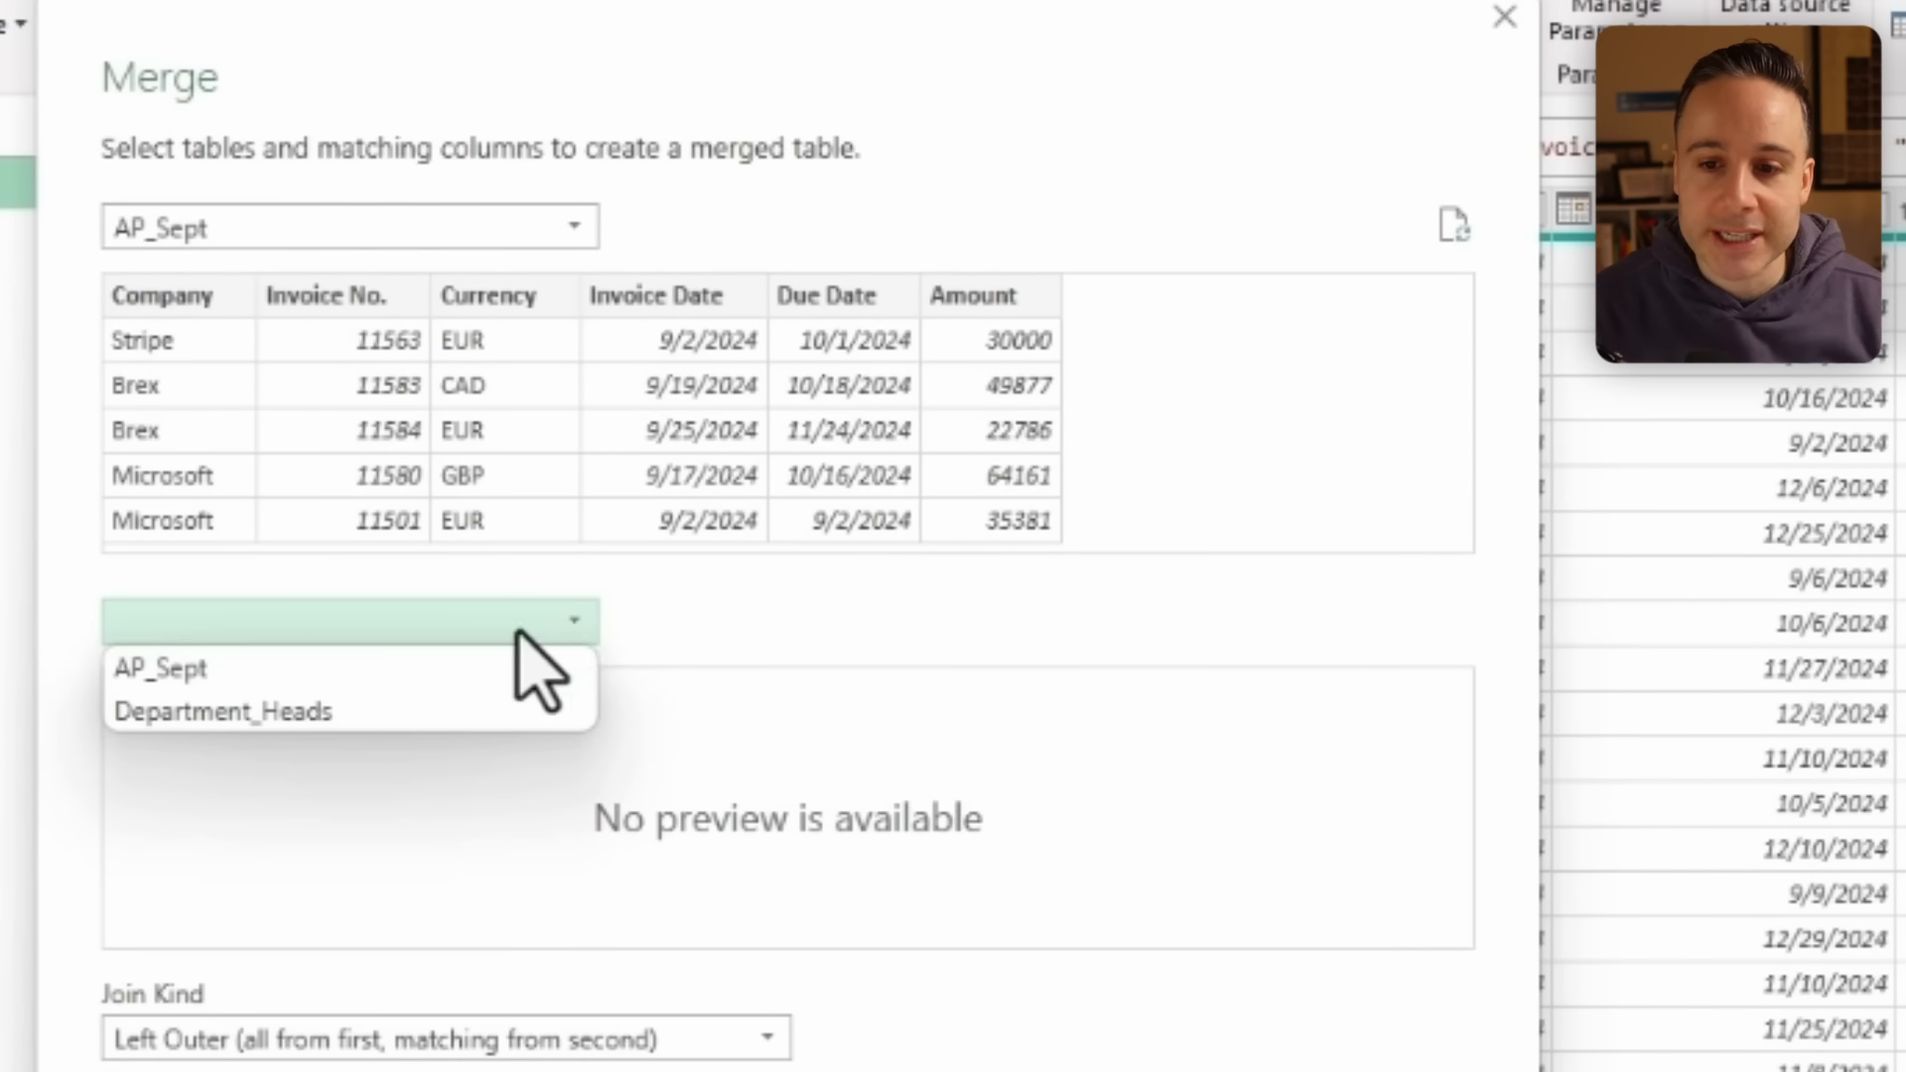
left_click(387, 712)
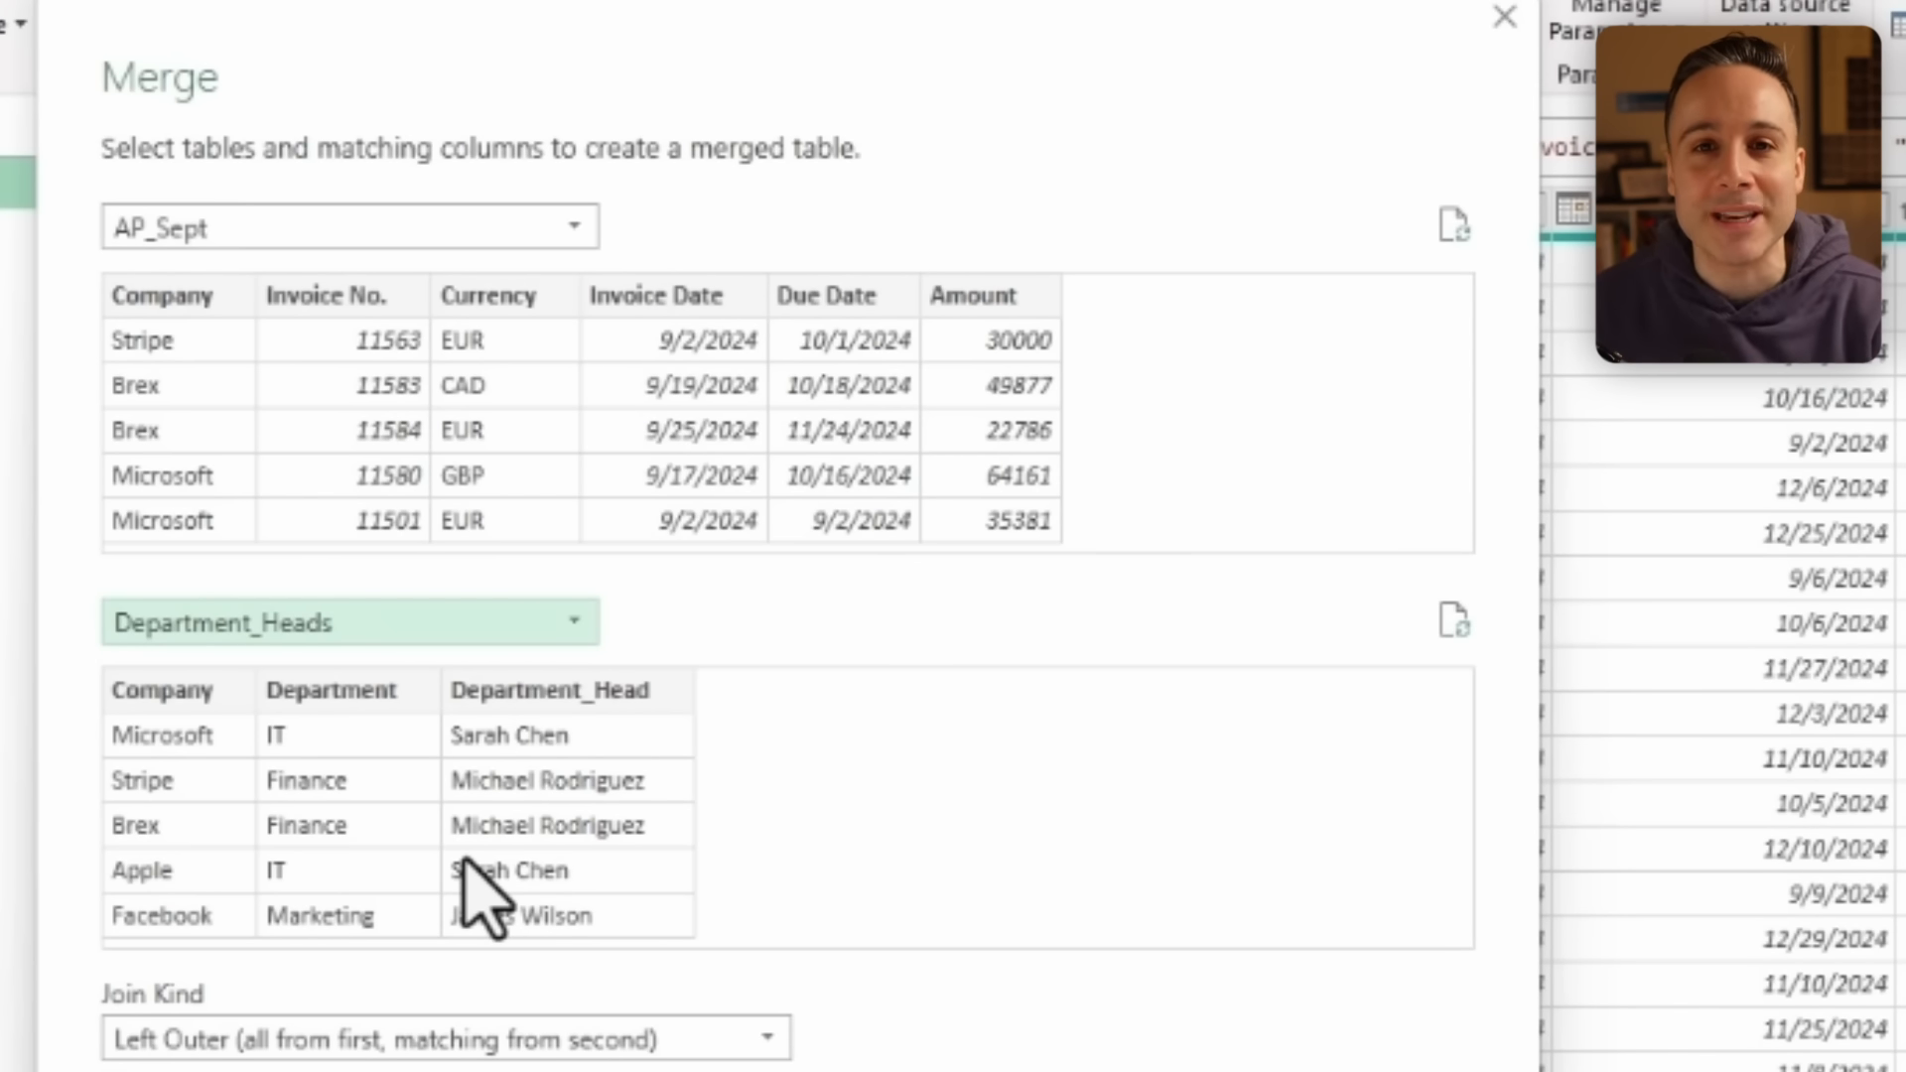
left_click(196, 303)
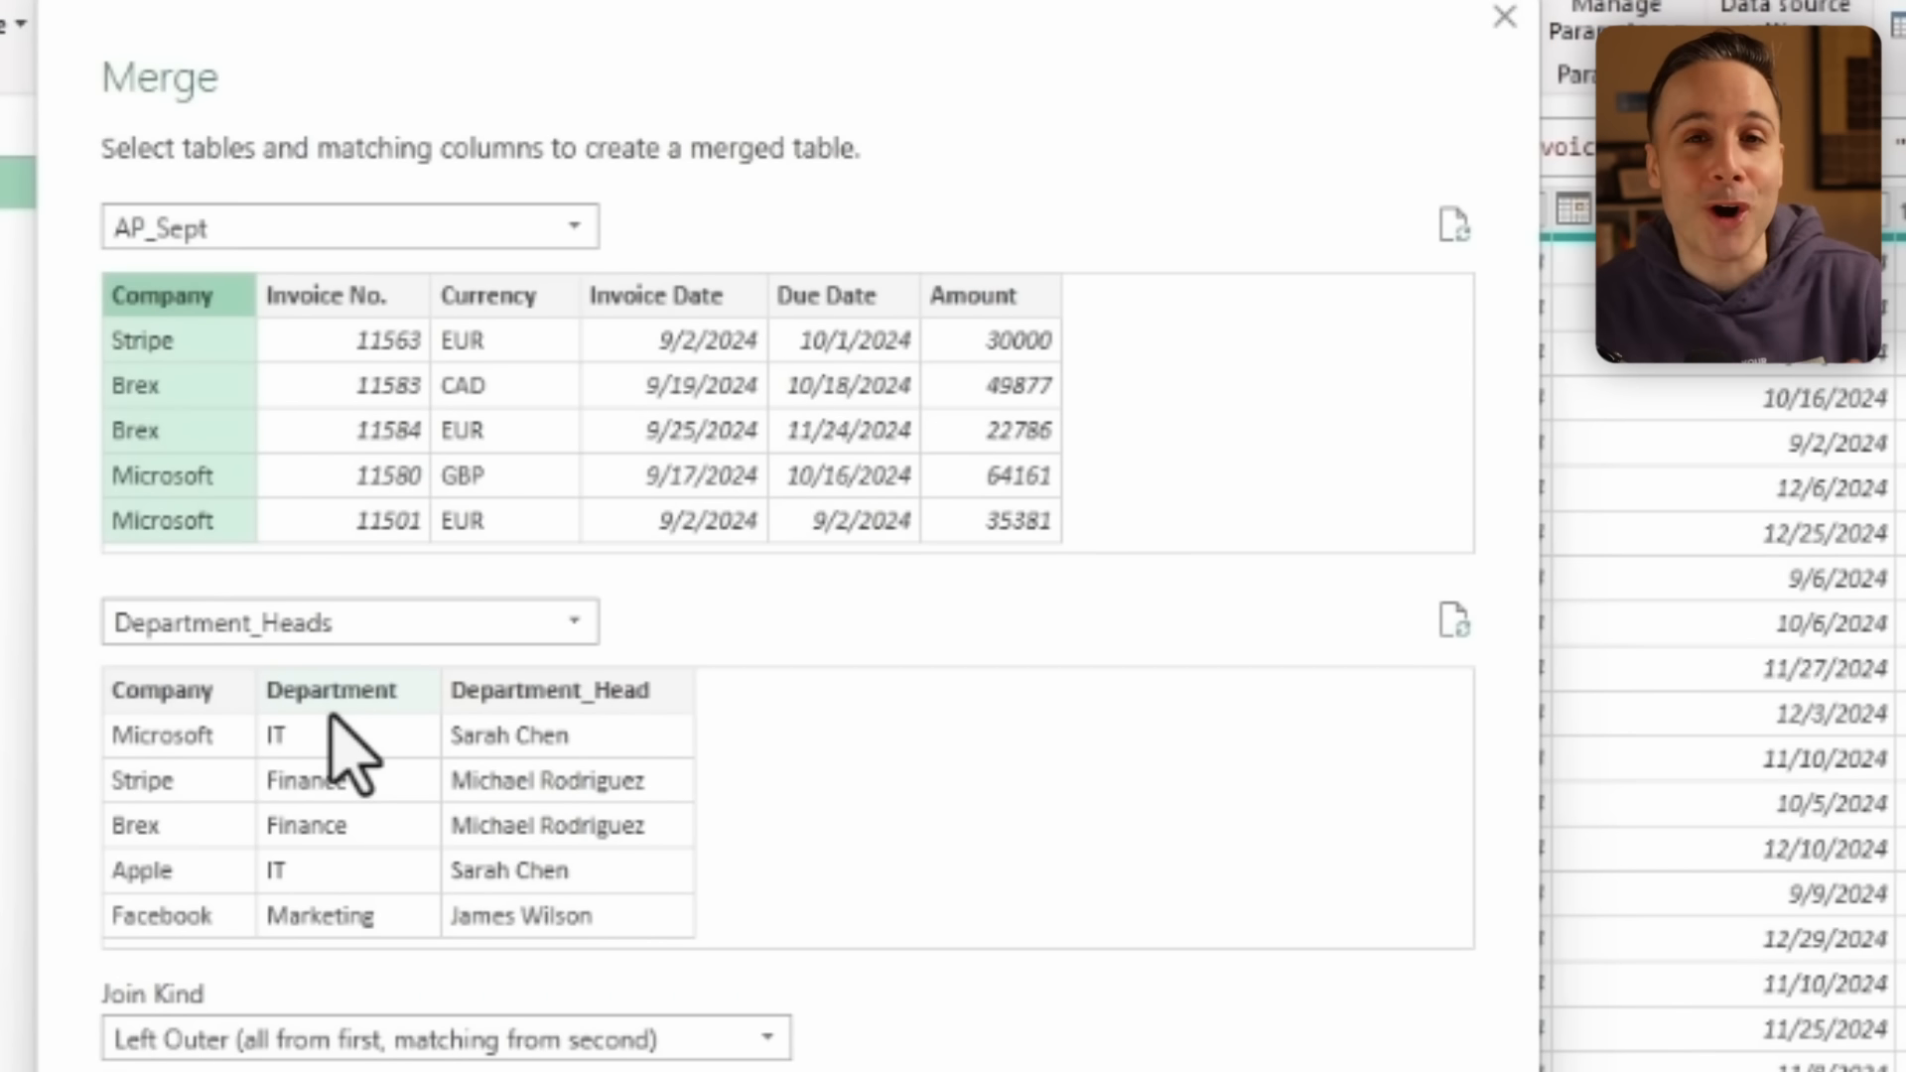
left_click(213, 699)
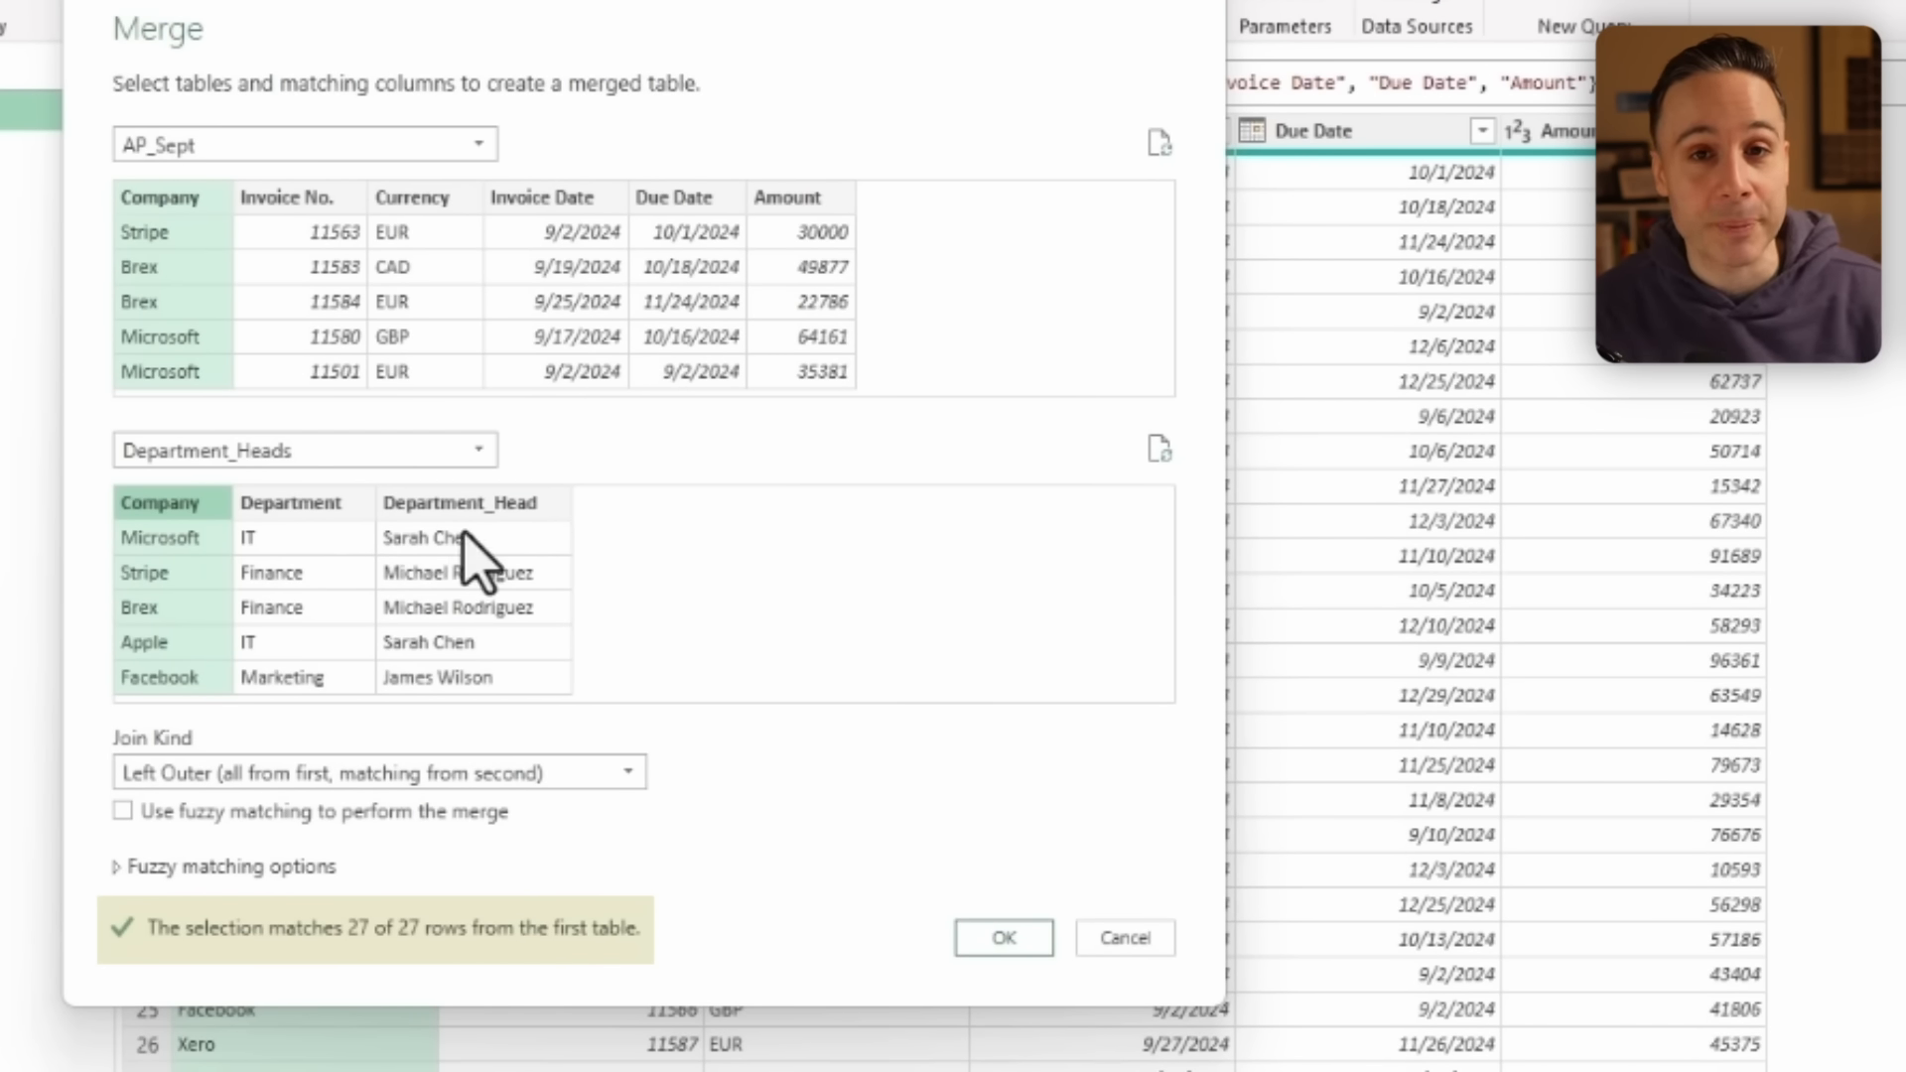
left_click(1000, 937)
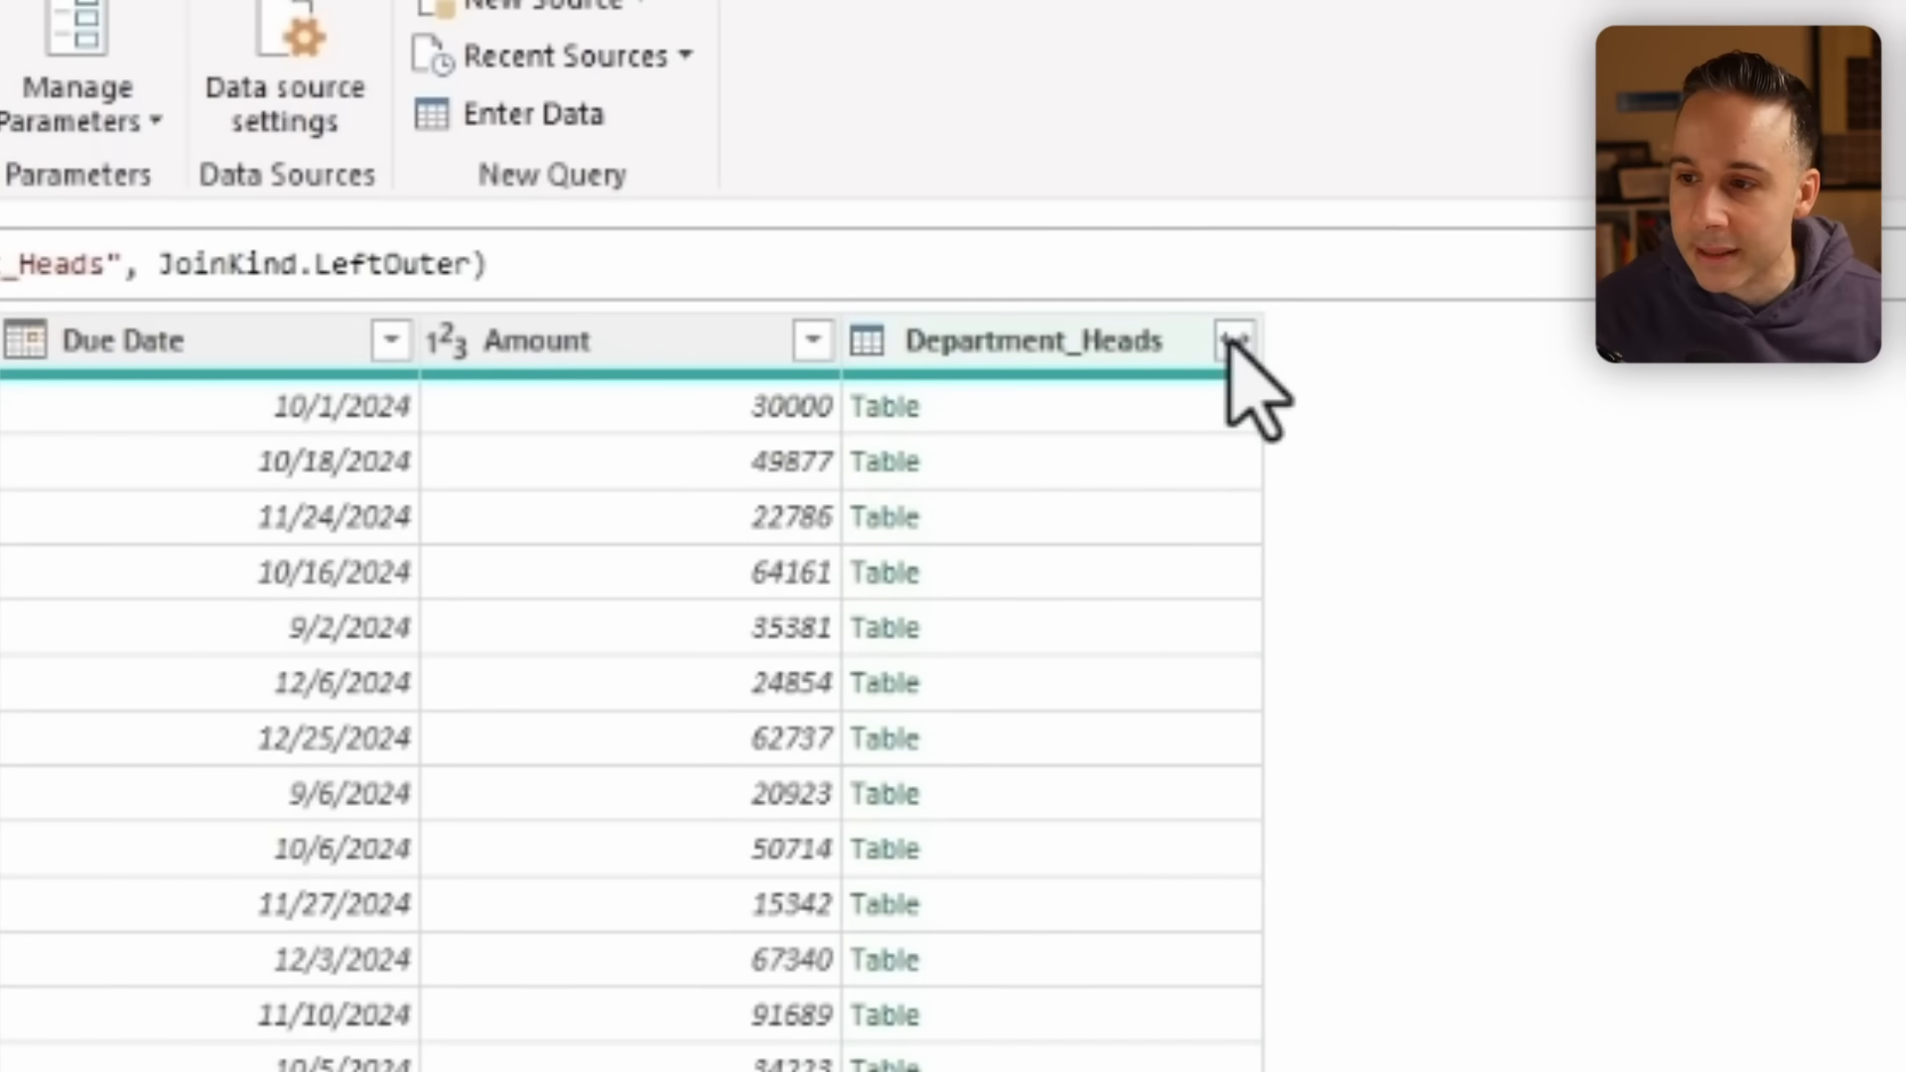
Expand the merged Department_Heads column into Company, Department and Department_Head, keeping the original column name as prefix.
left_click(1850, 235)
left_click(1232, 342)
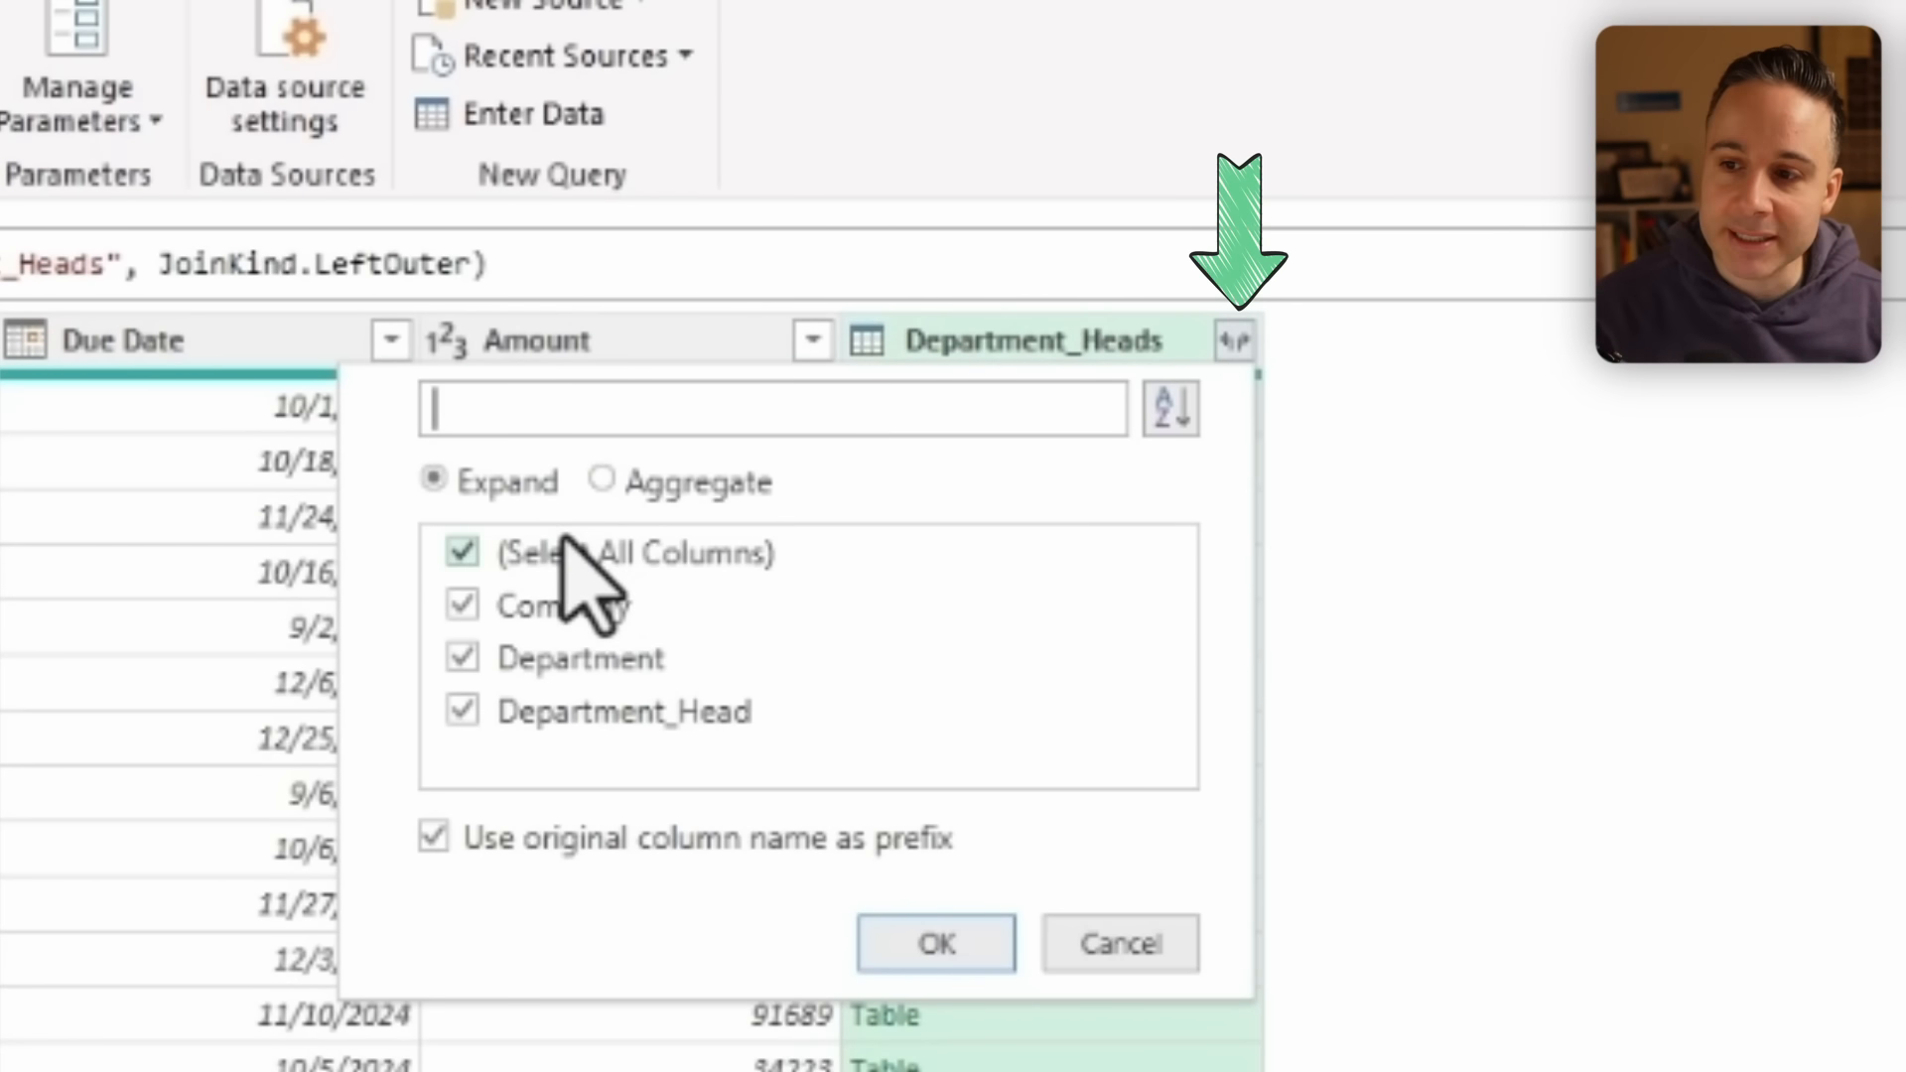
left_click(918, 940)
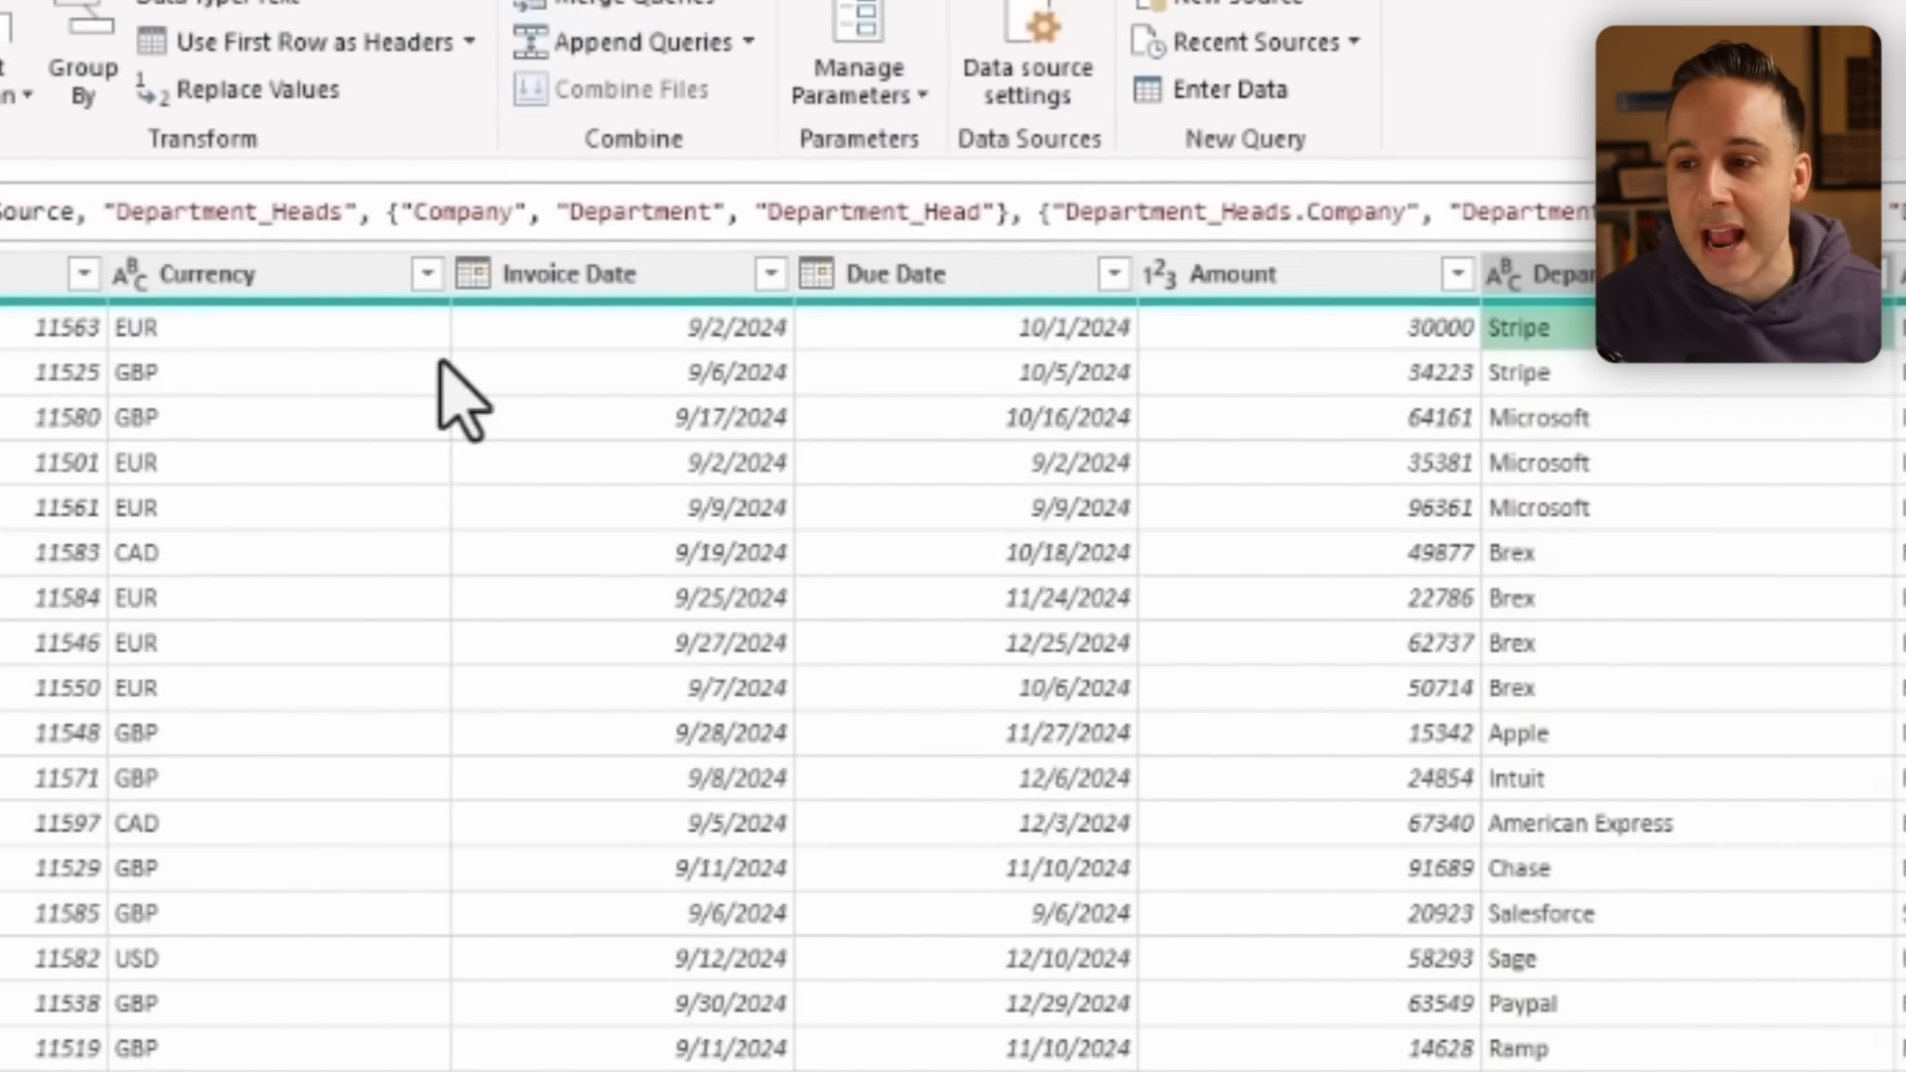
Edit the Expanded Department_Heads step to exclude the duplicate Company column, keeping only Department and Department_Head.
left_click(628, 487)
left_click(1667, 434)
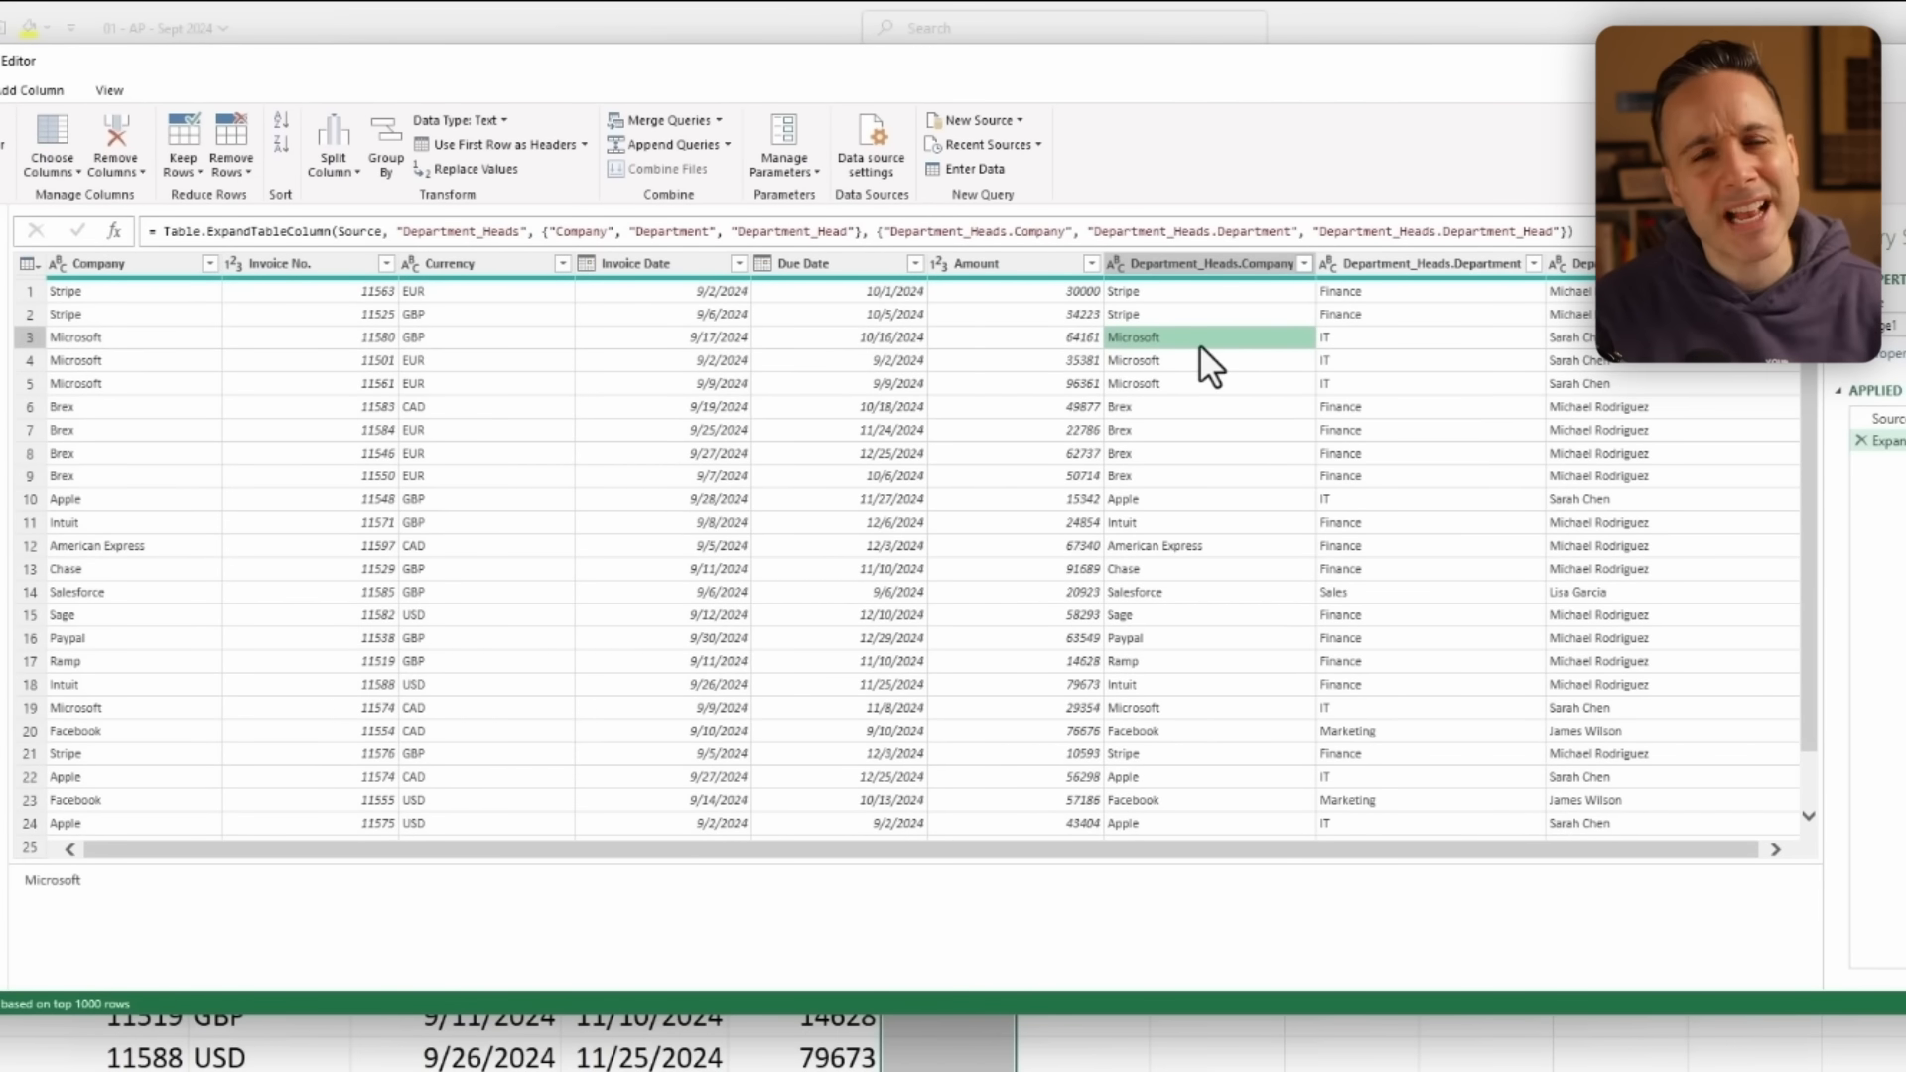
left_click(1200, 264)
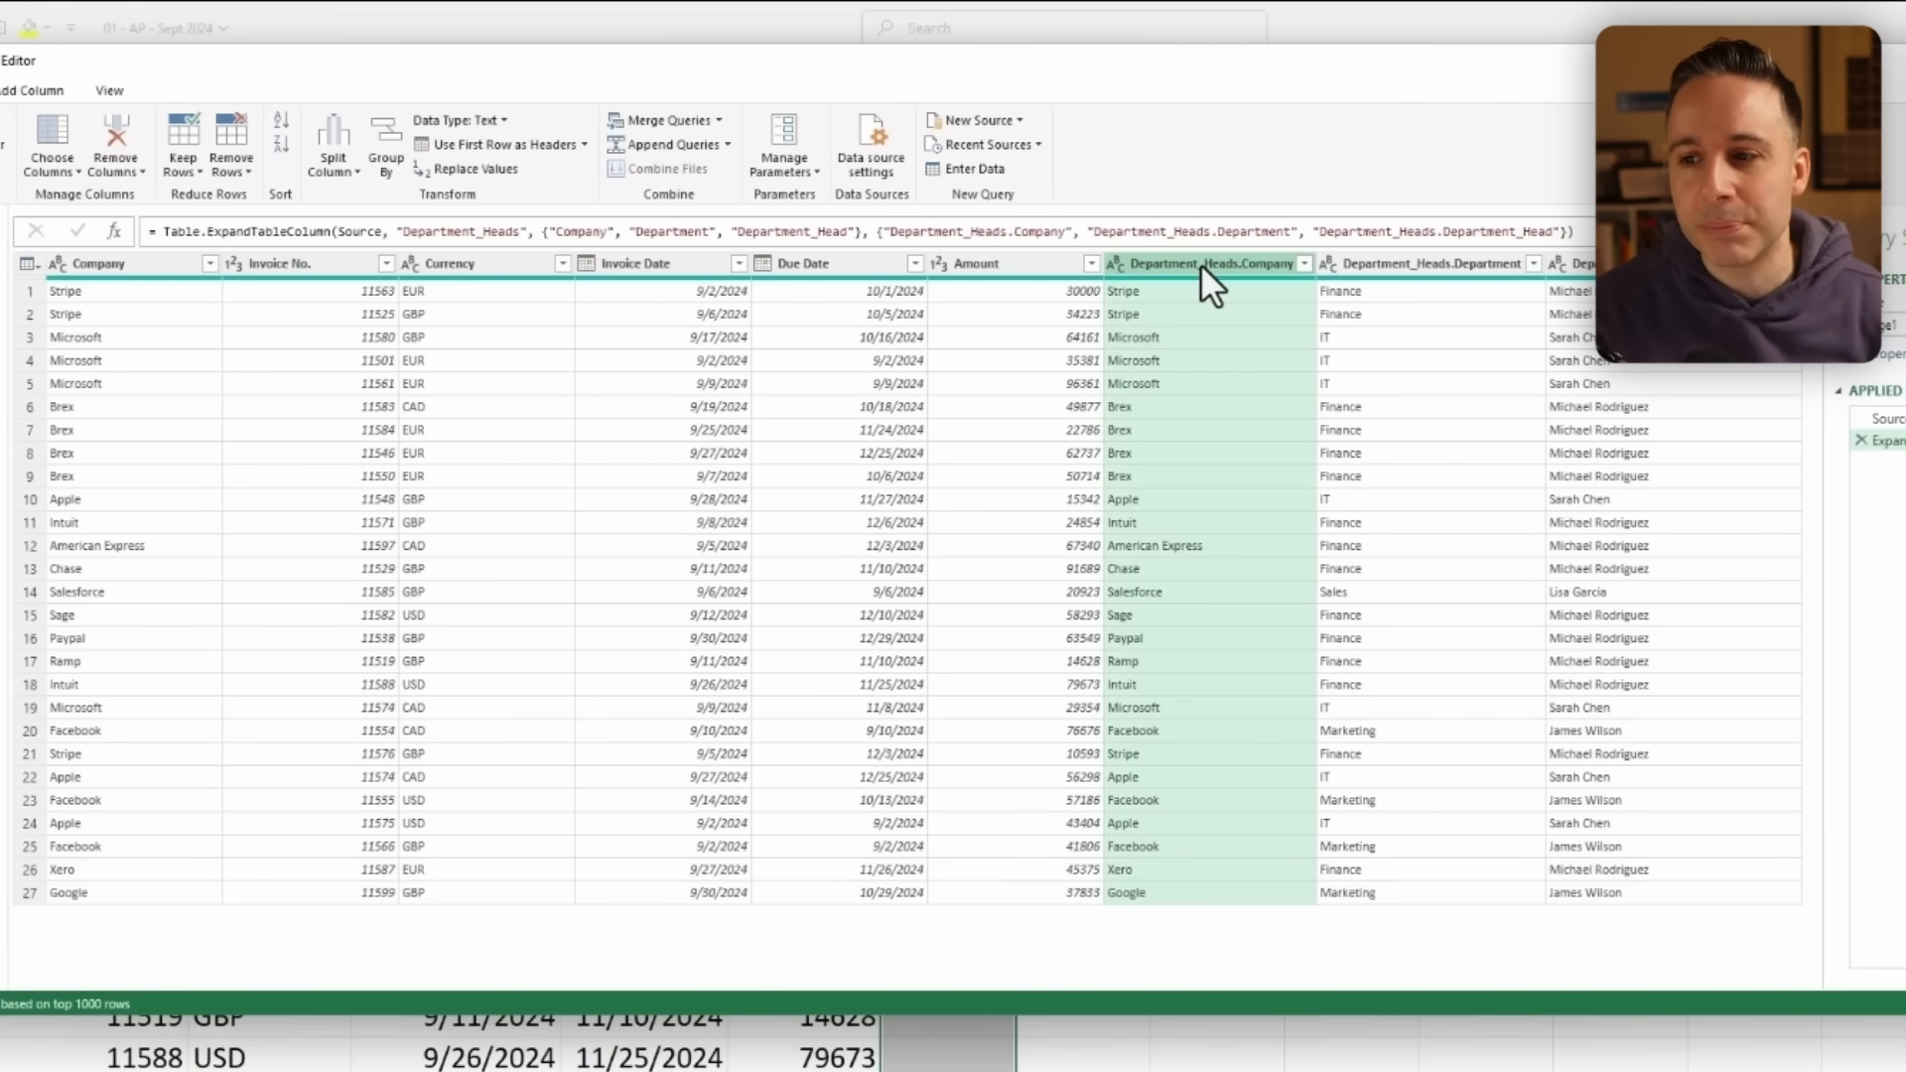
left_click(80, 260)
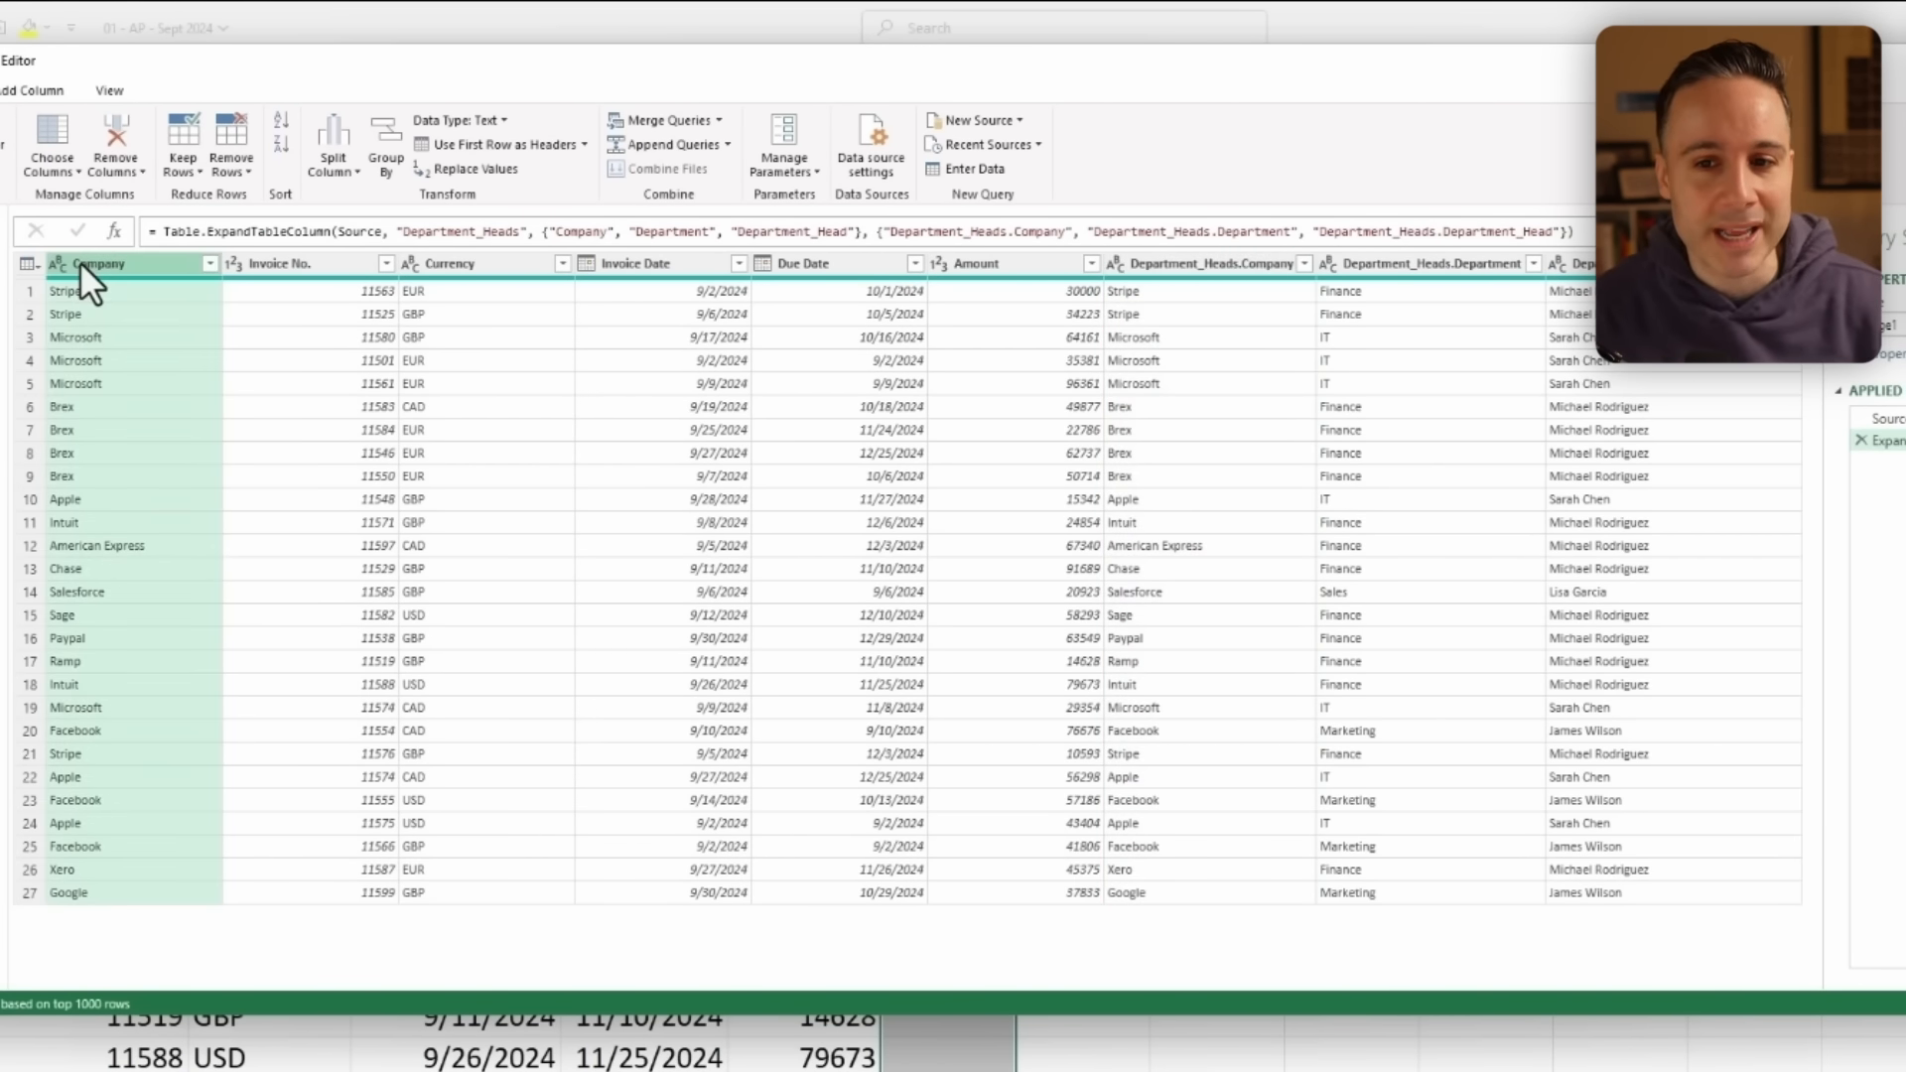
left_click(1407, 268)
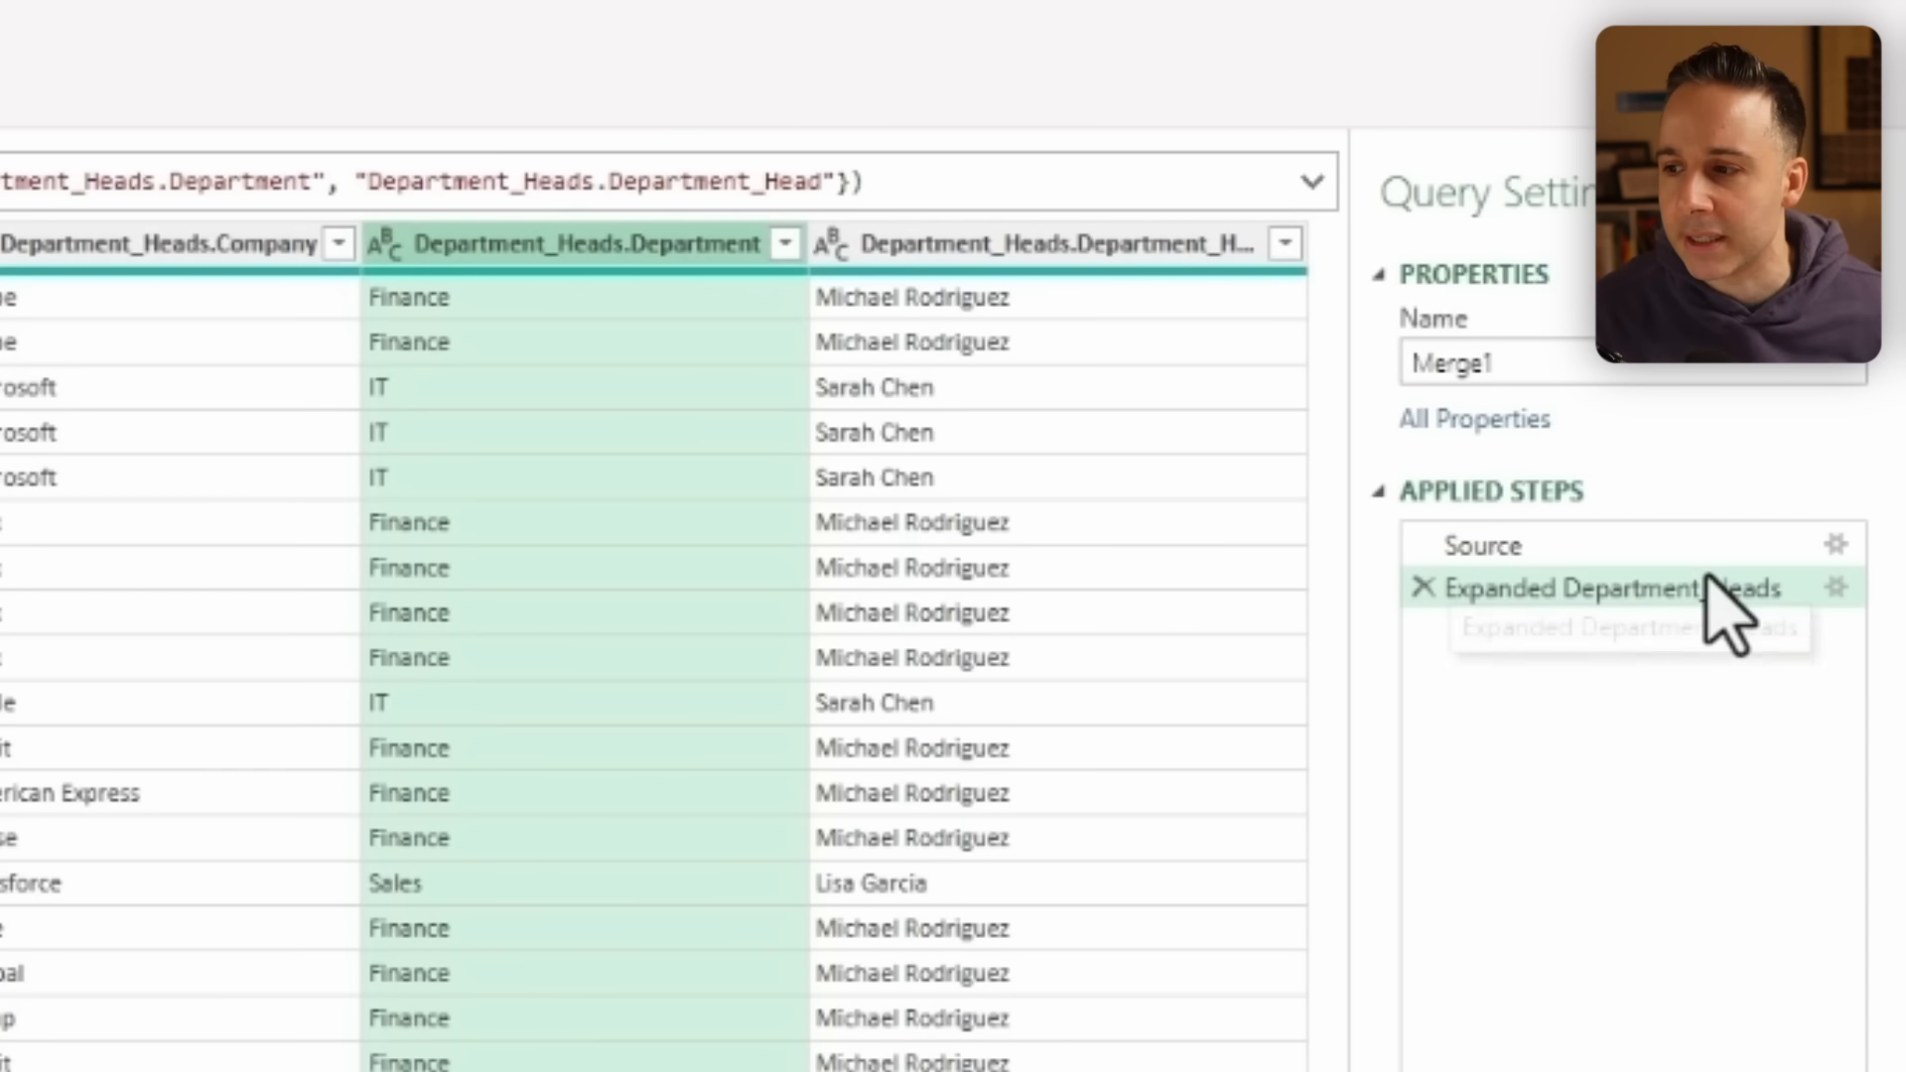
double_click(1548, 593)
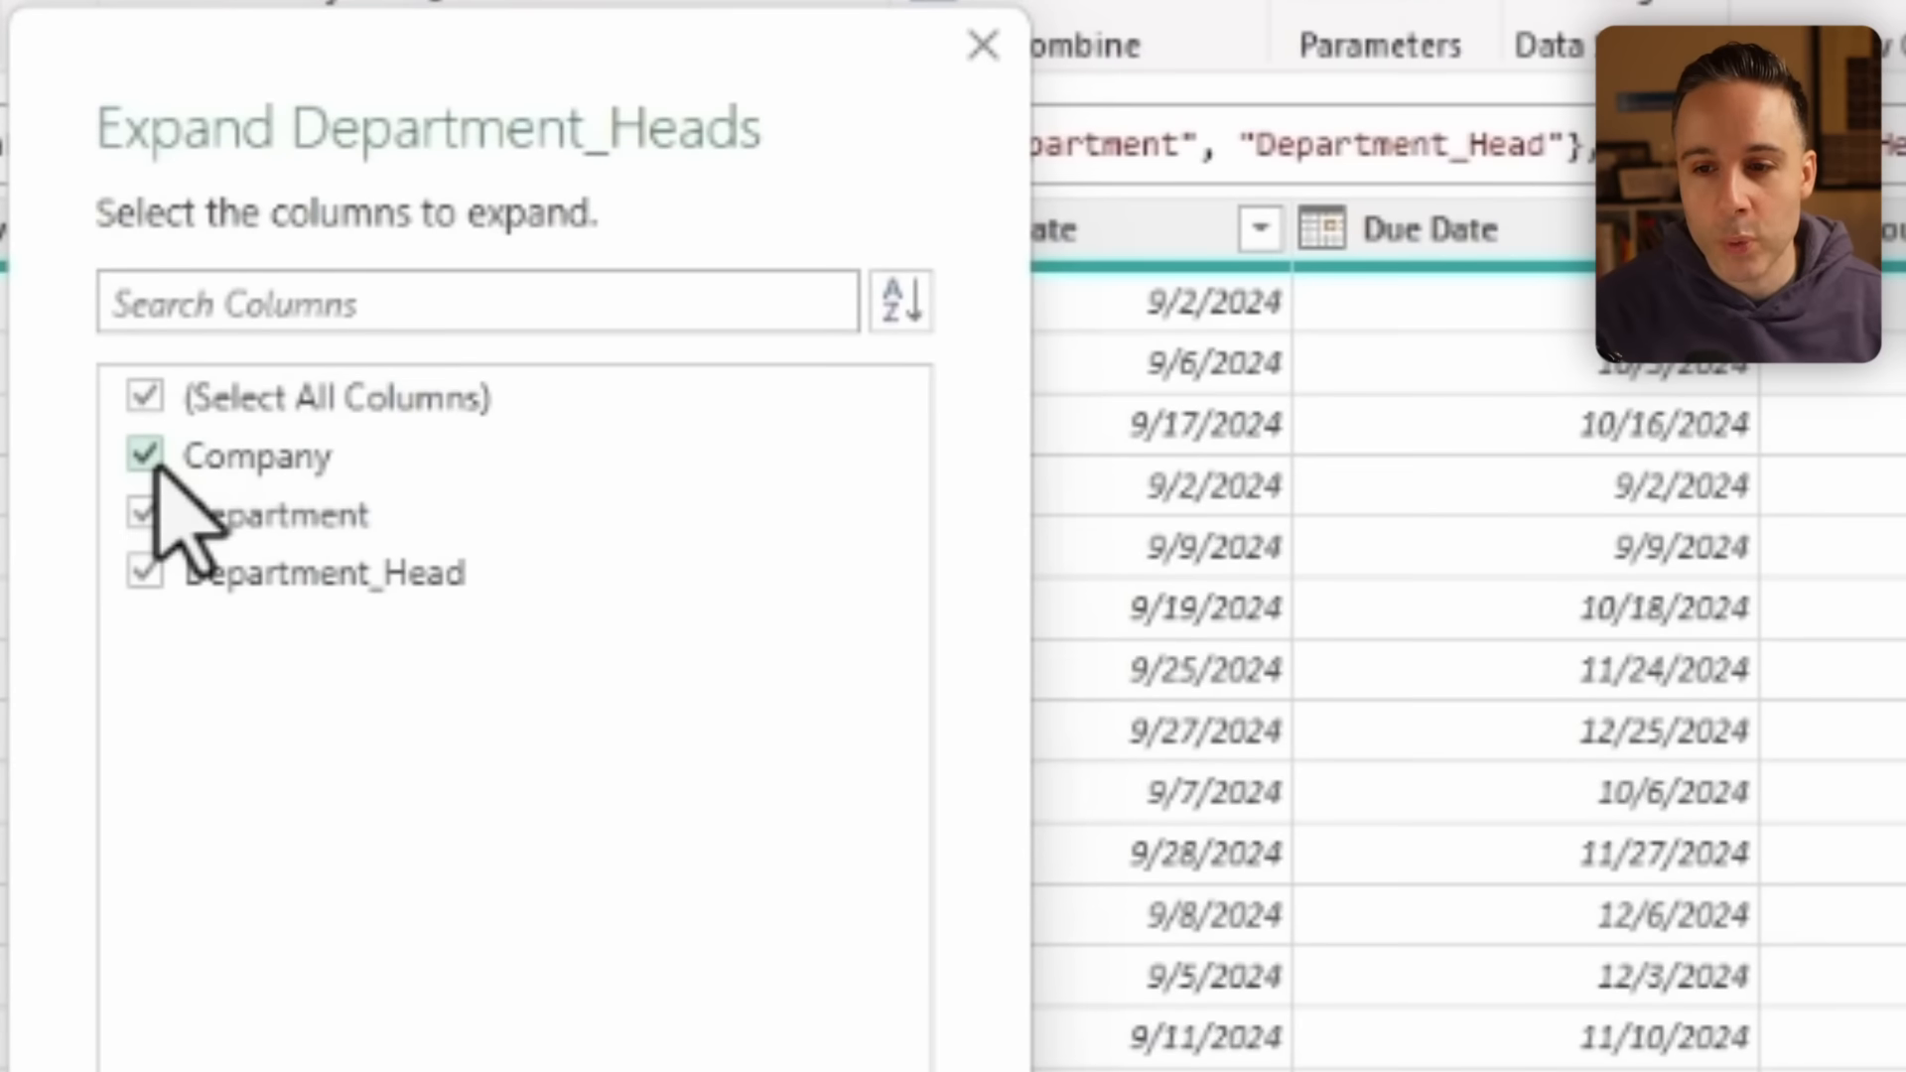
left_click(469, 271)
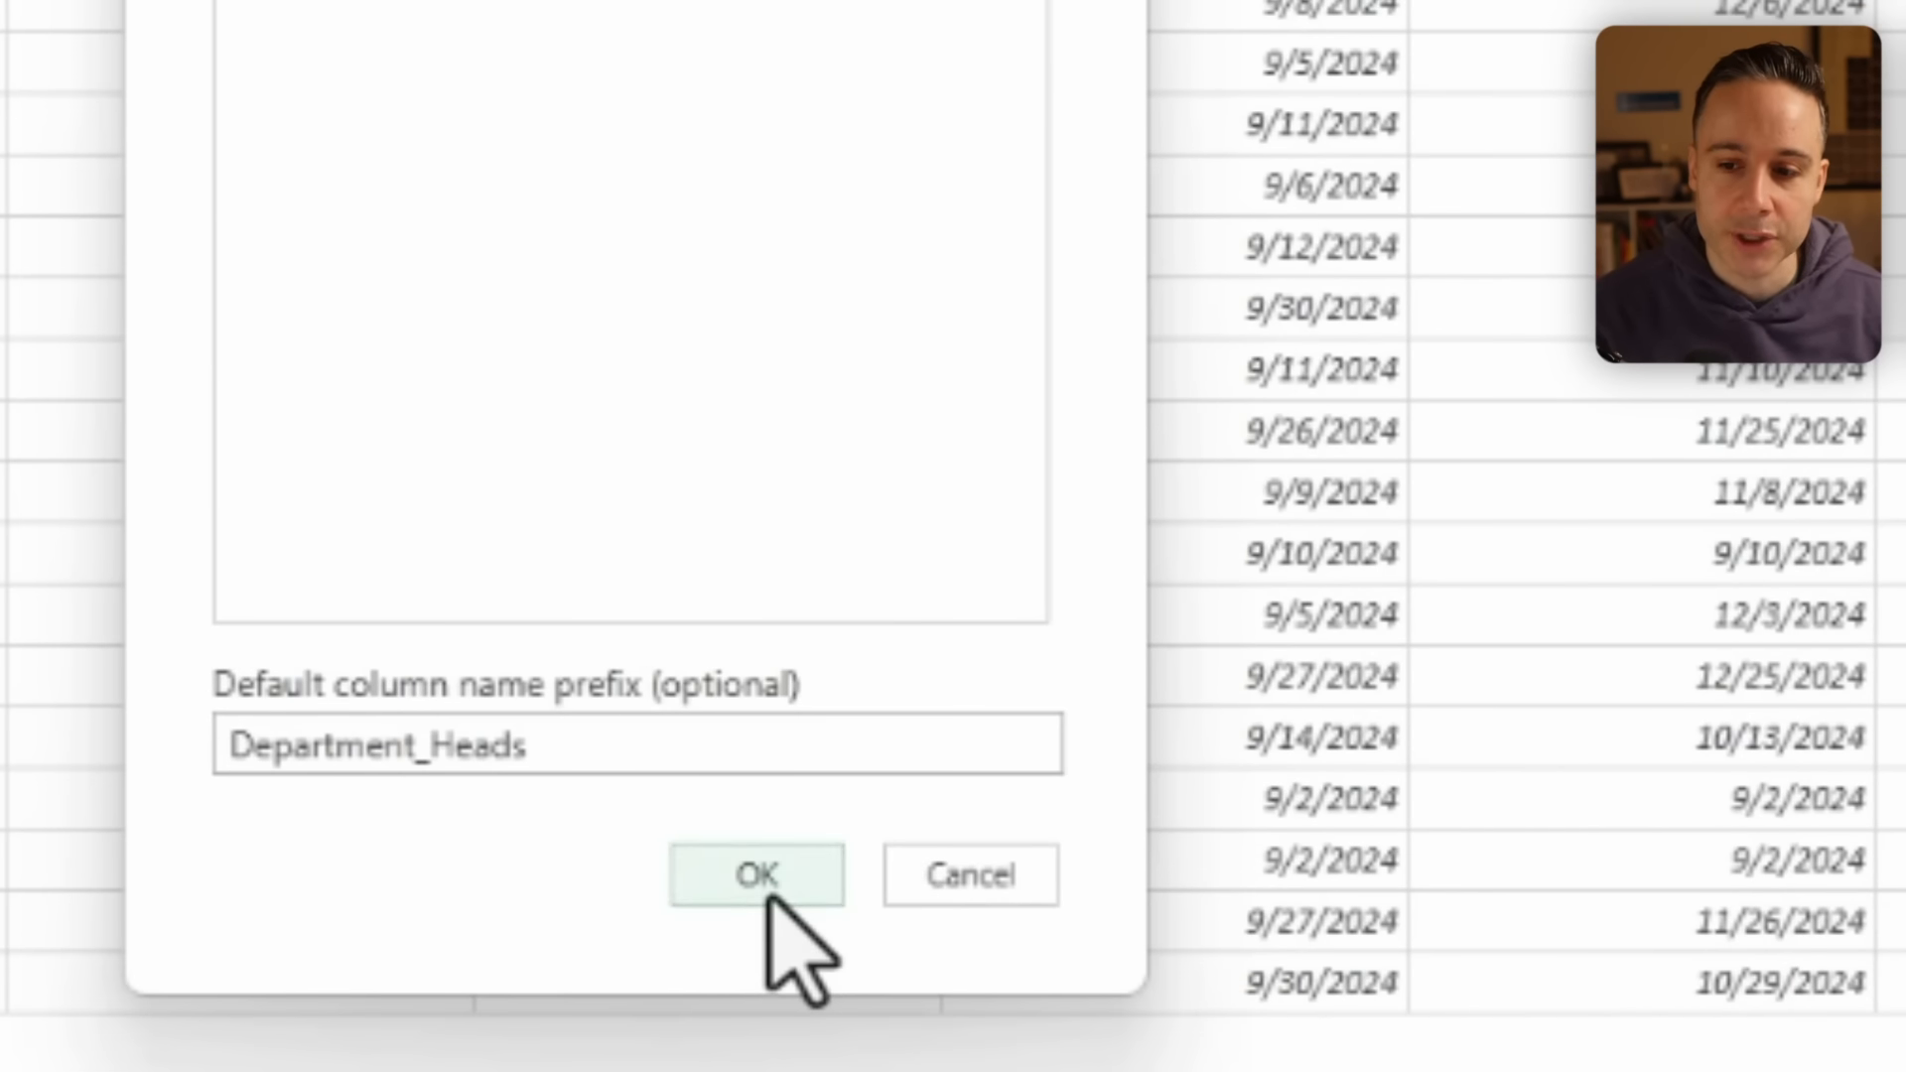
left_click(766, 877)
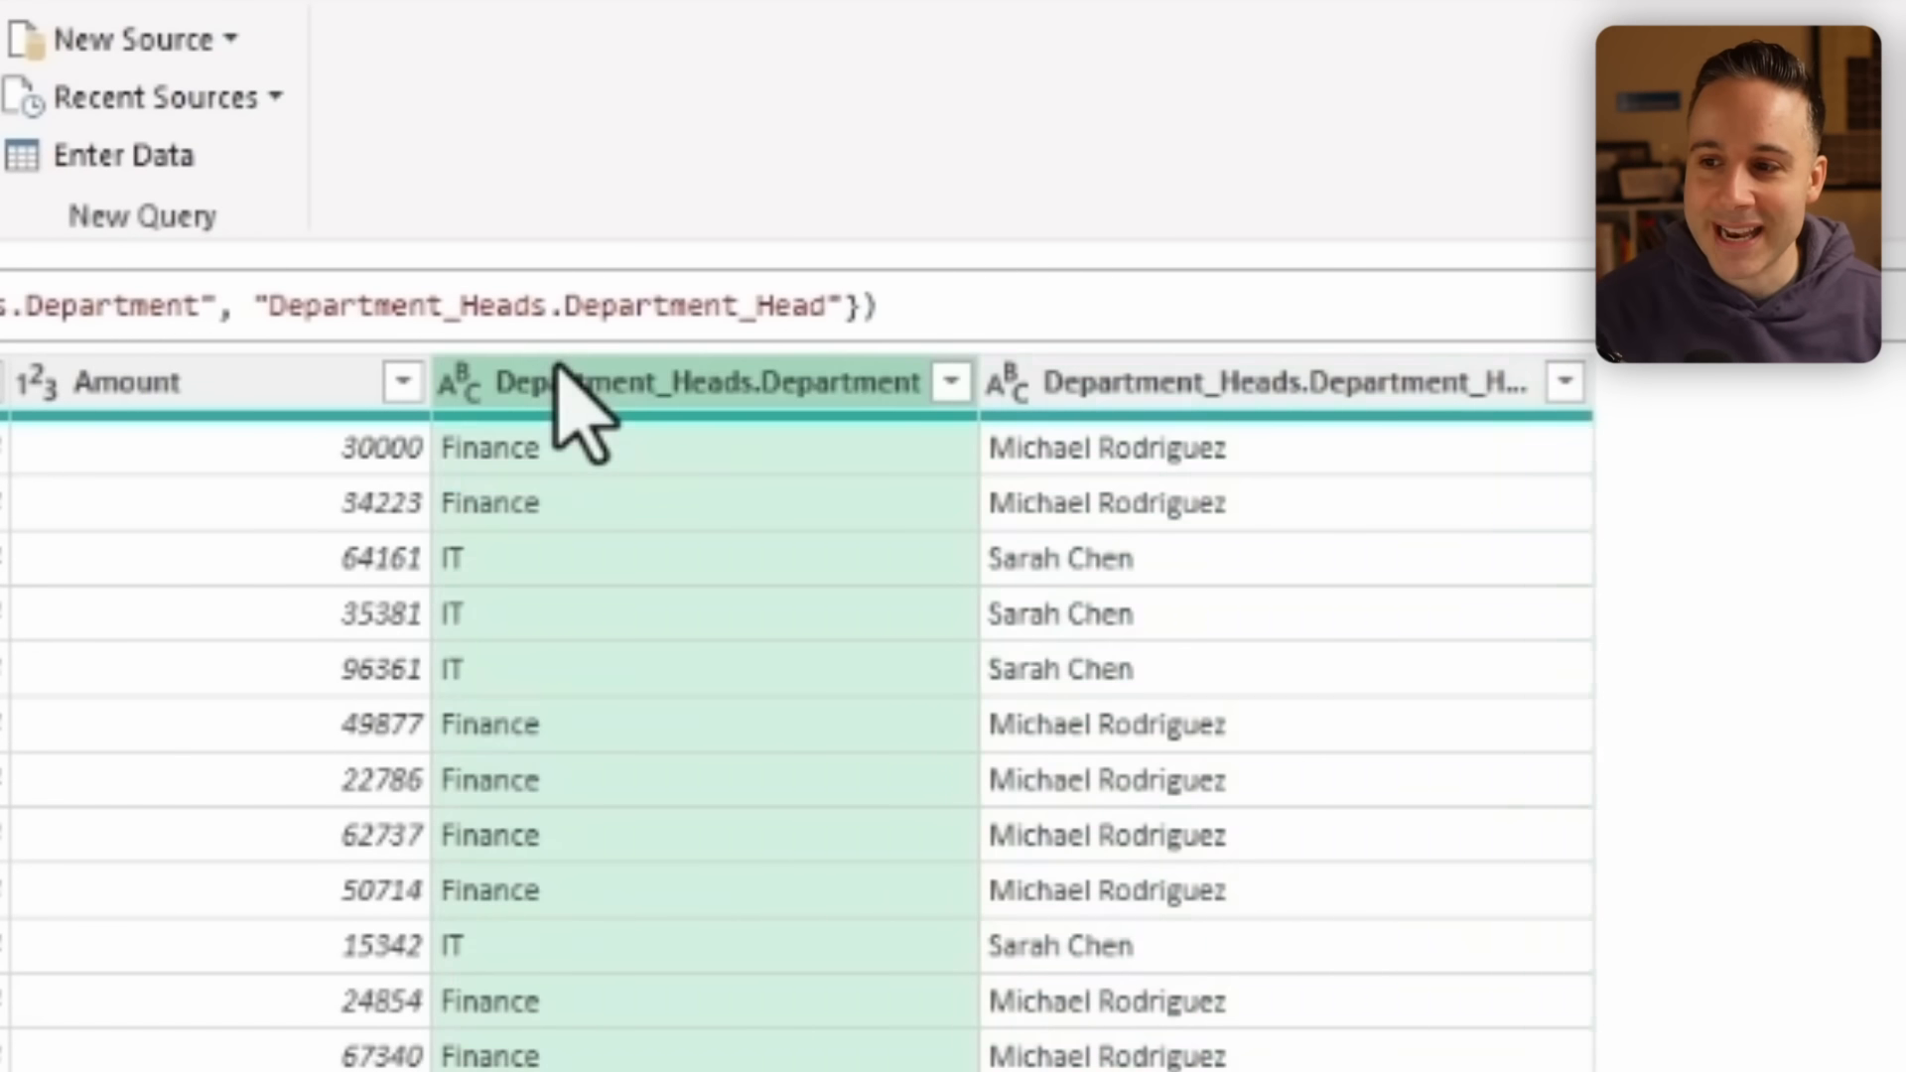
Rename the two expanded columns as Department and Department Head.
double_click(596, 358)
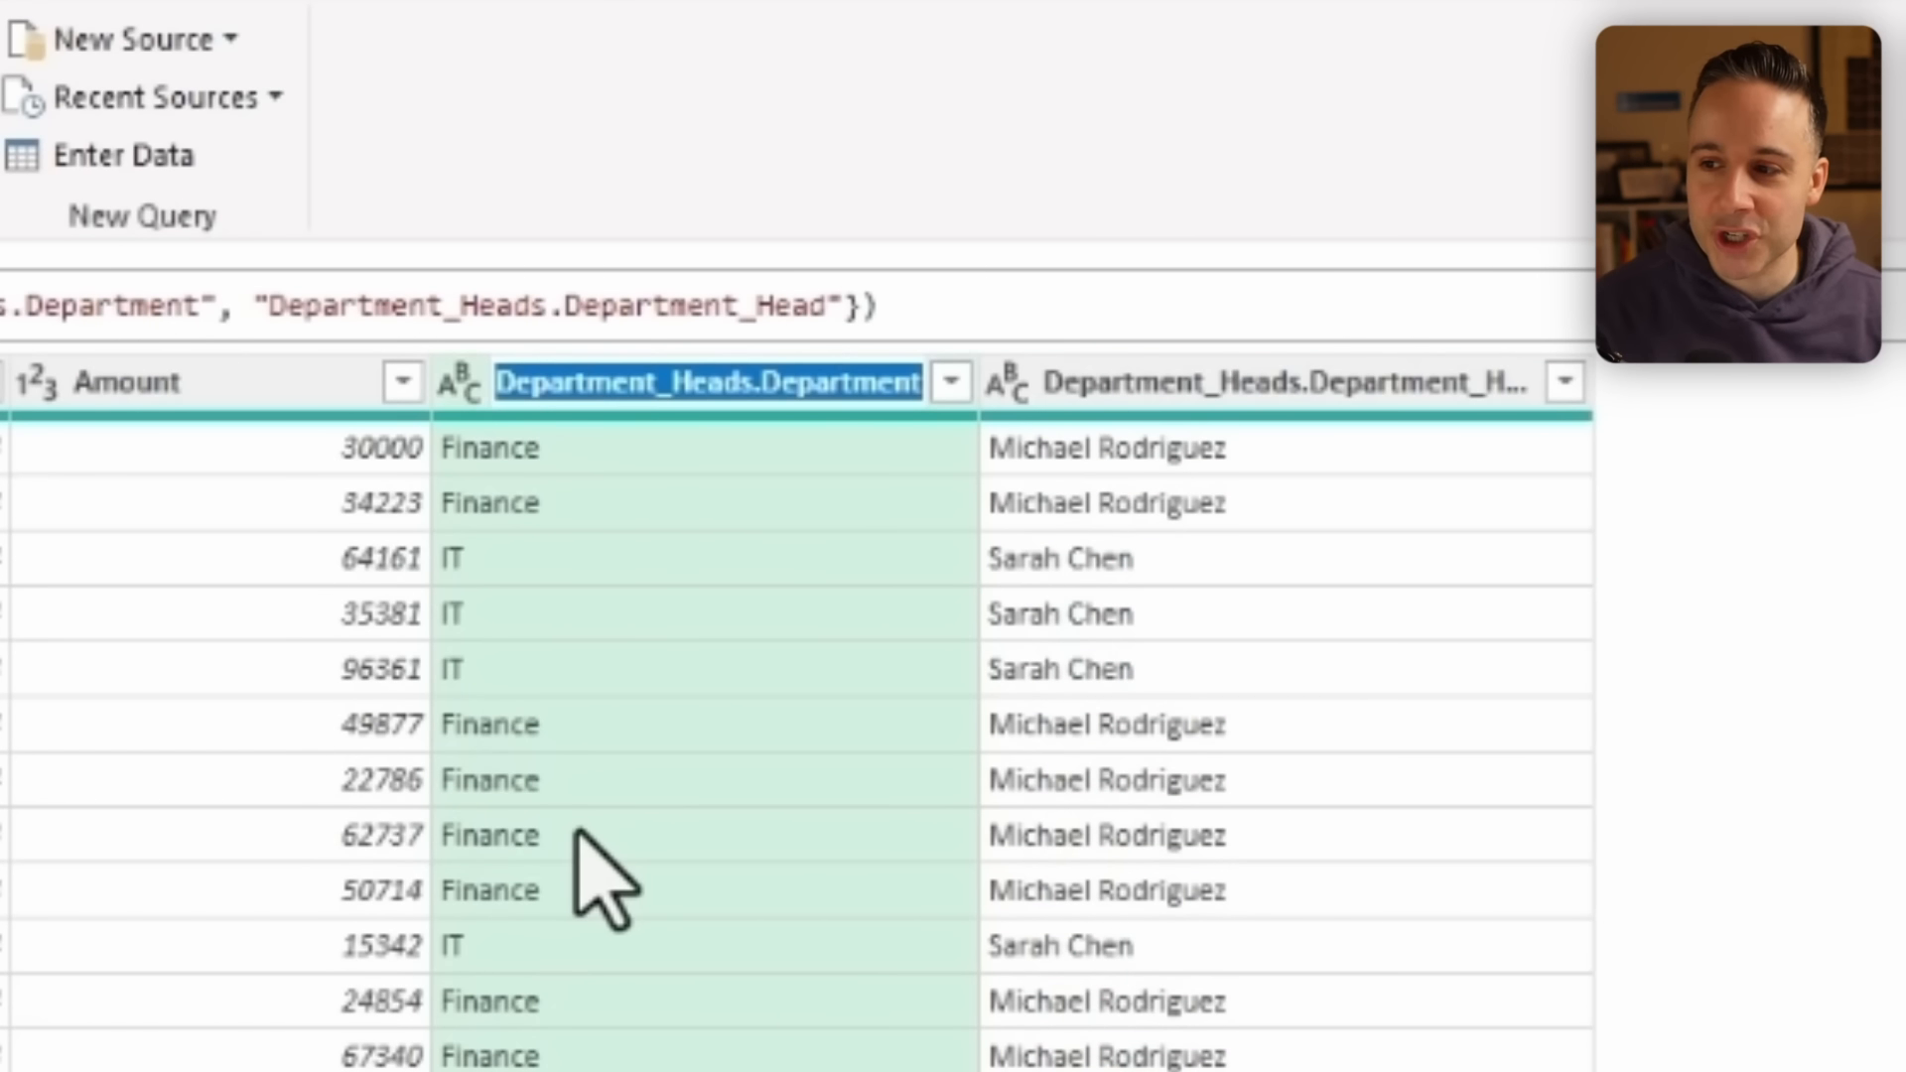
type("Department")
key("Return")
double_click(987, 369)
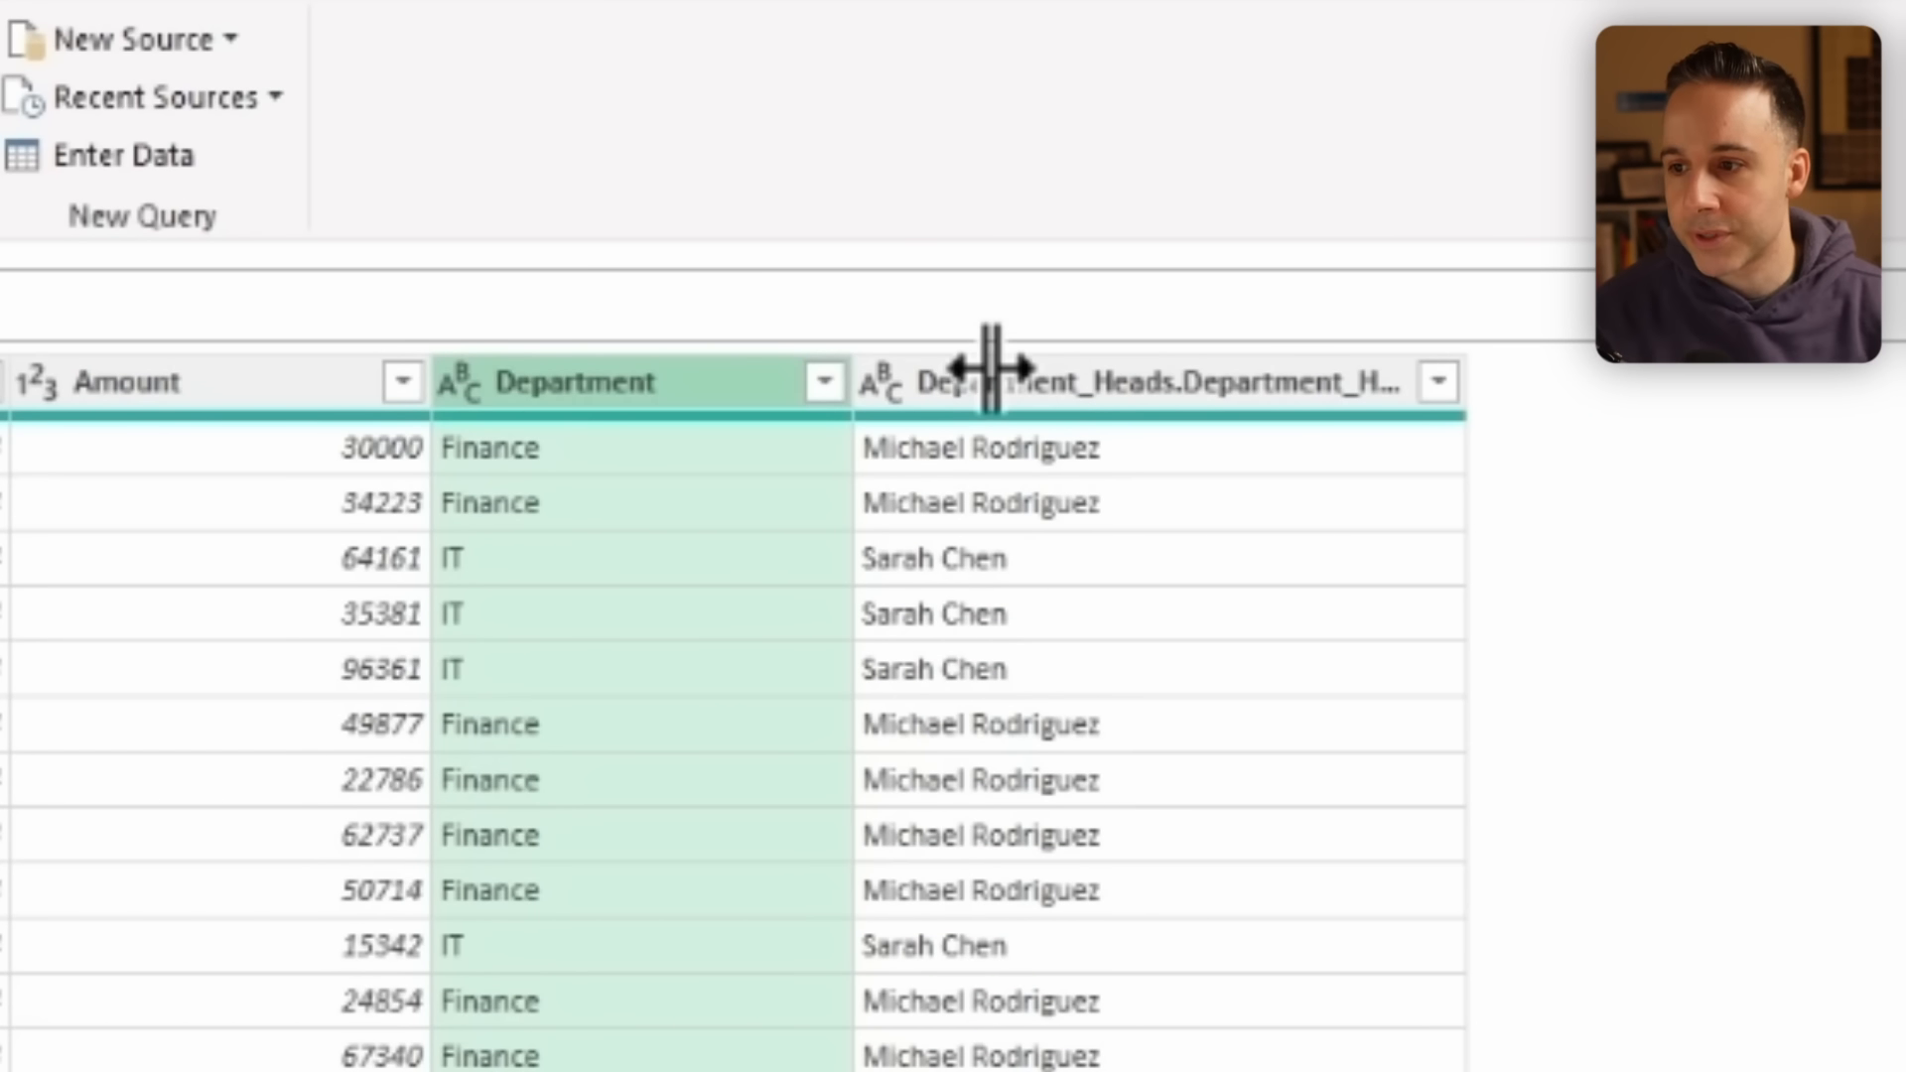
double_click(1015, 377)
type("epartment Head")
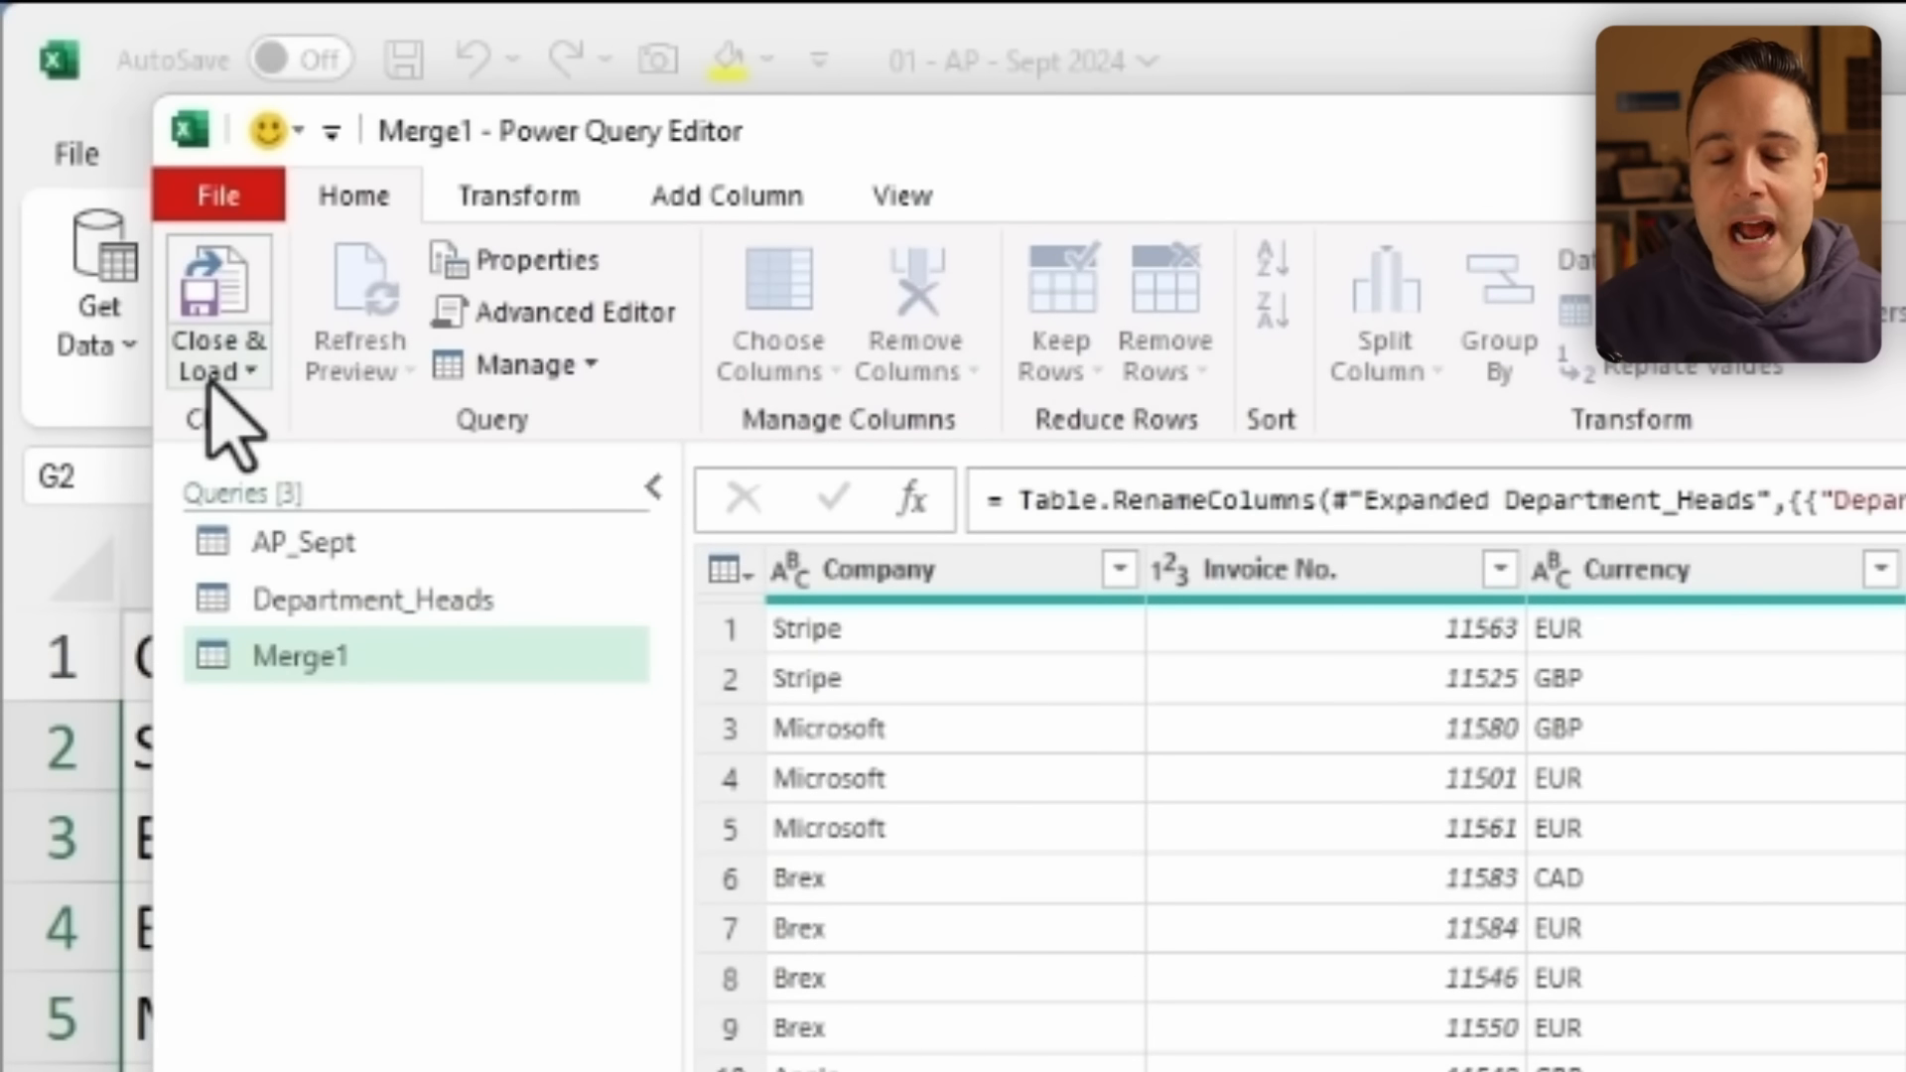
Rename the Merge1 query as AP_Final and load the queries into the workbook.
left_click(210, 375)
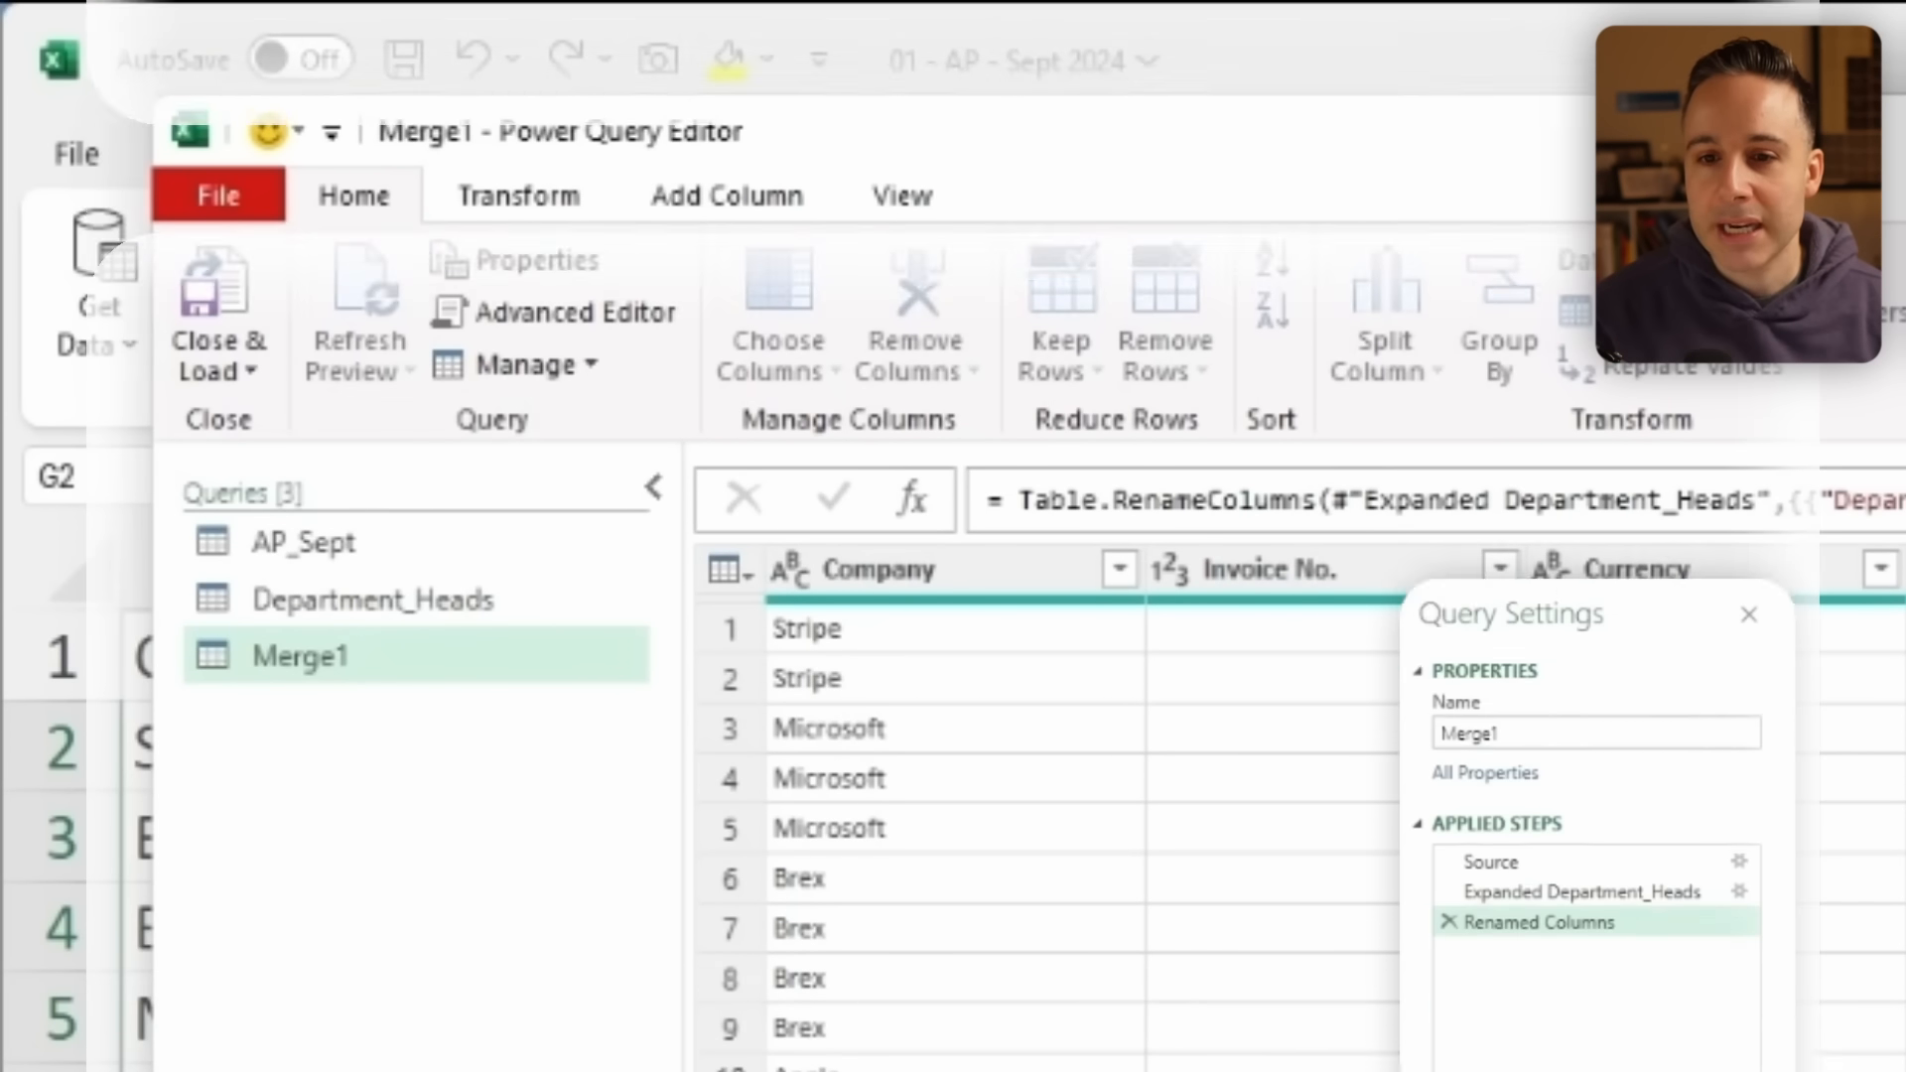
double_click(1489, 642)
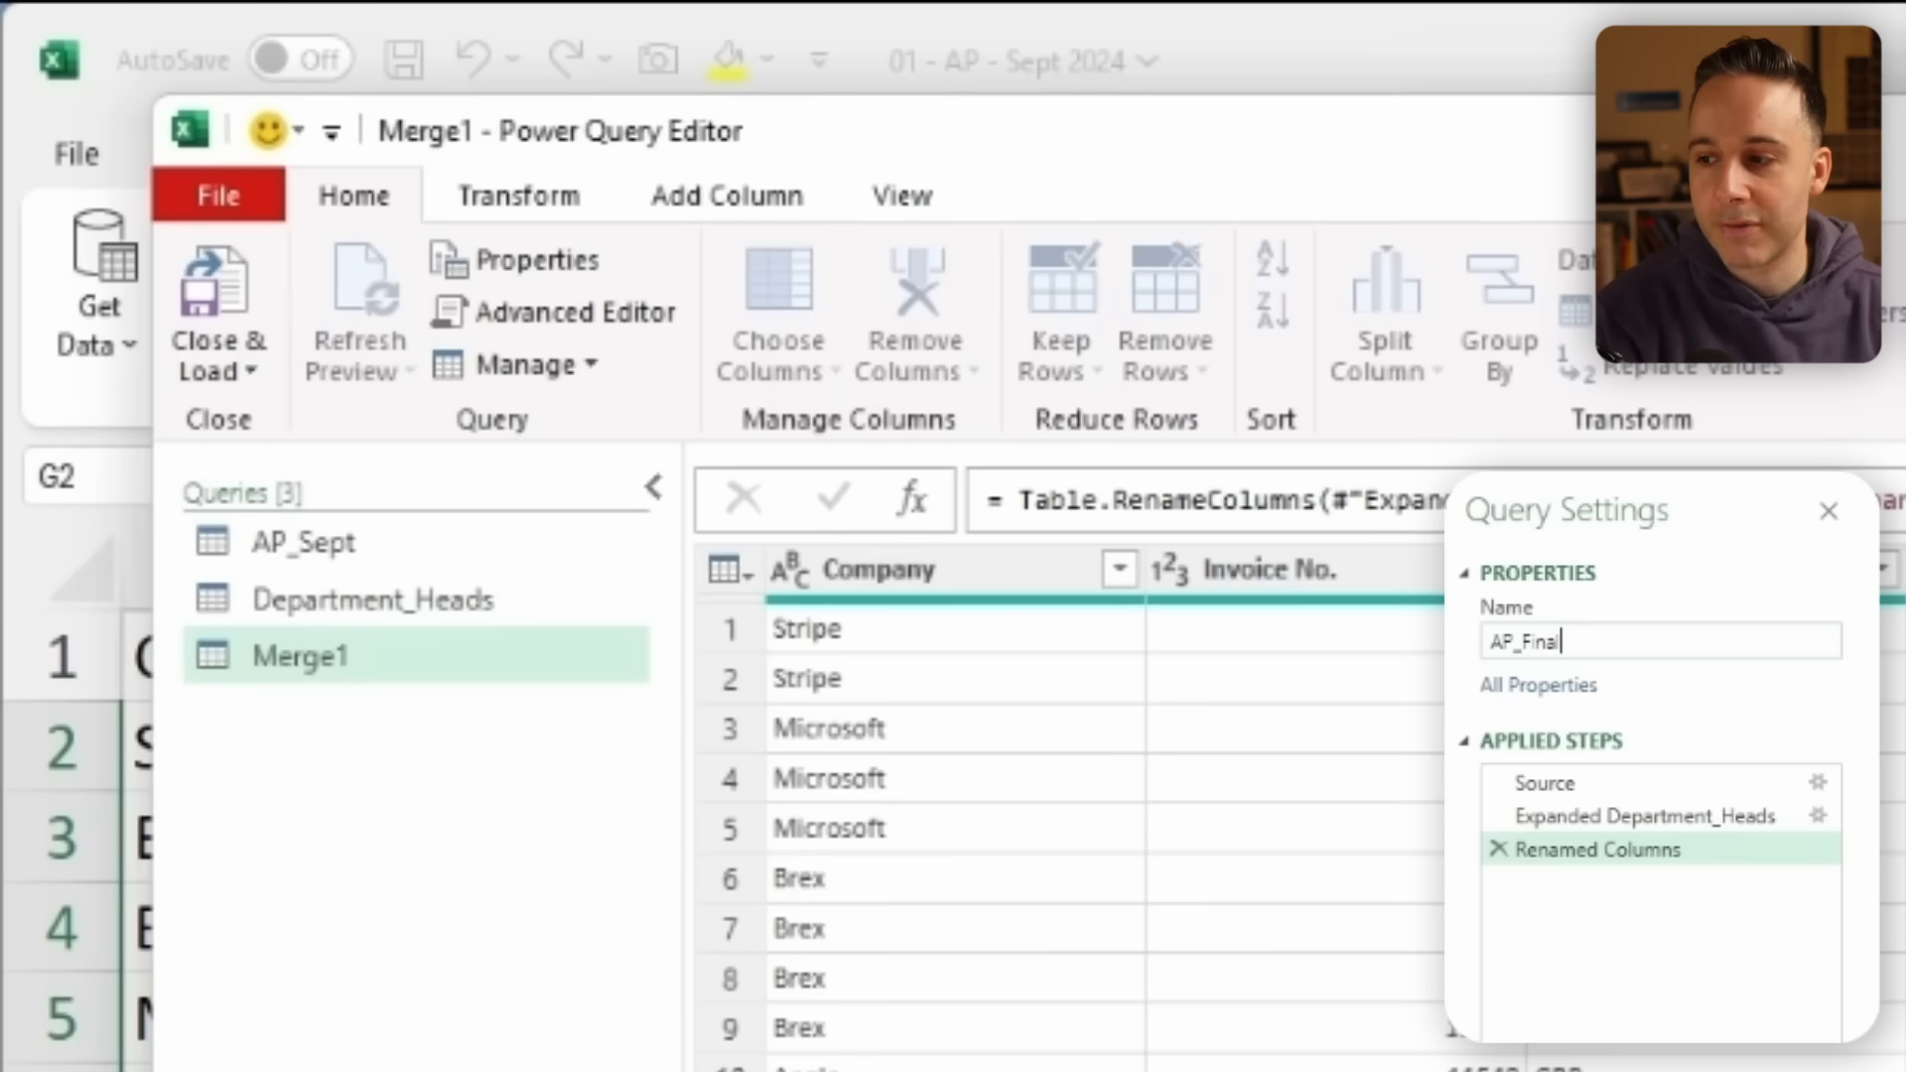
key("Return")
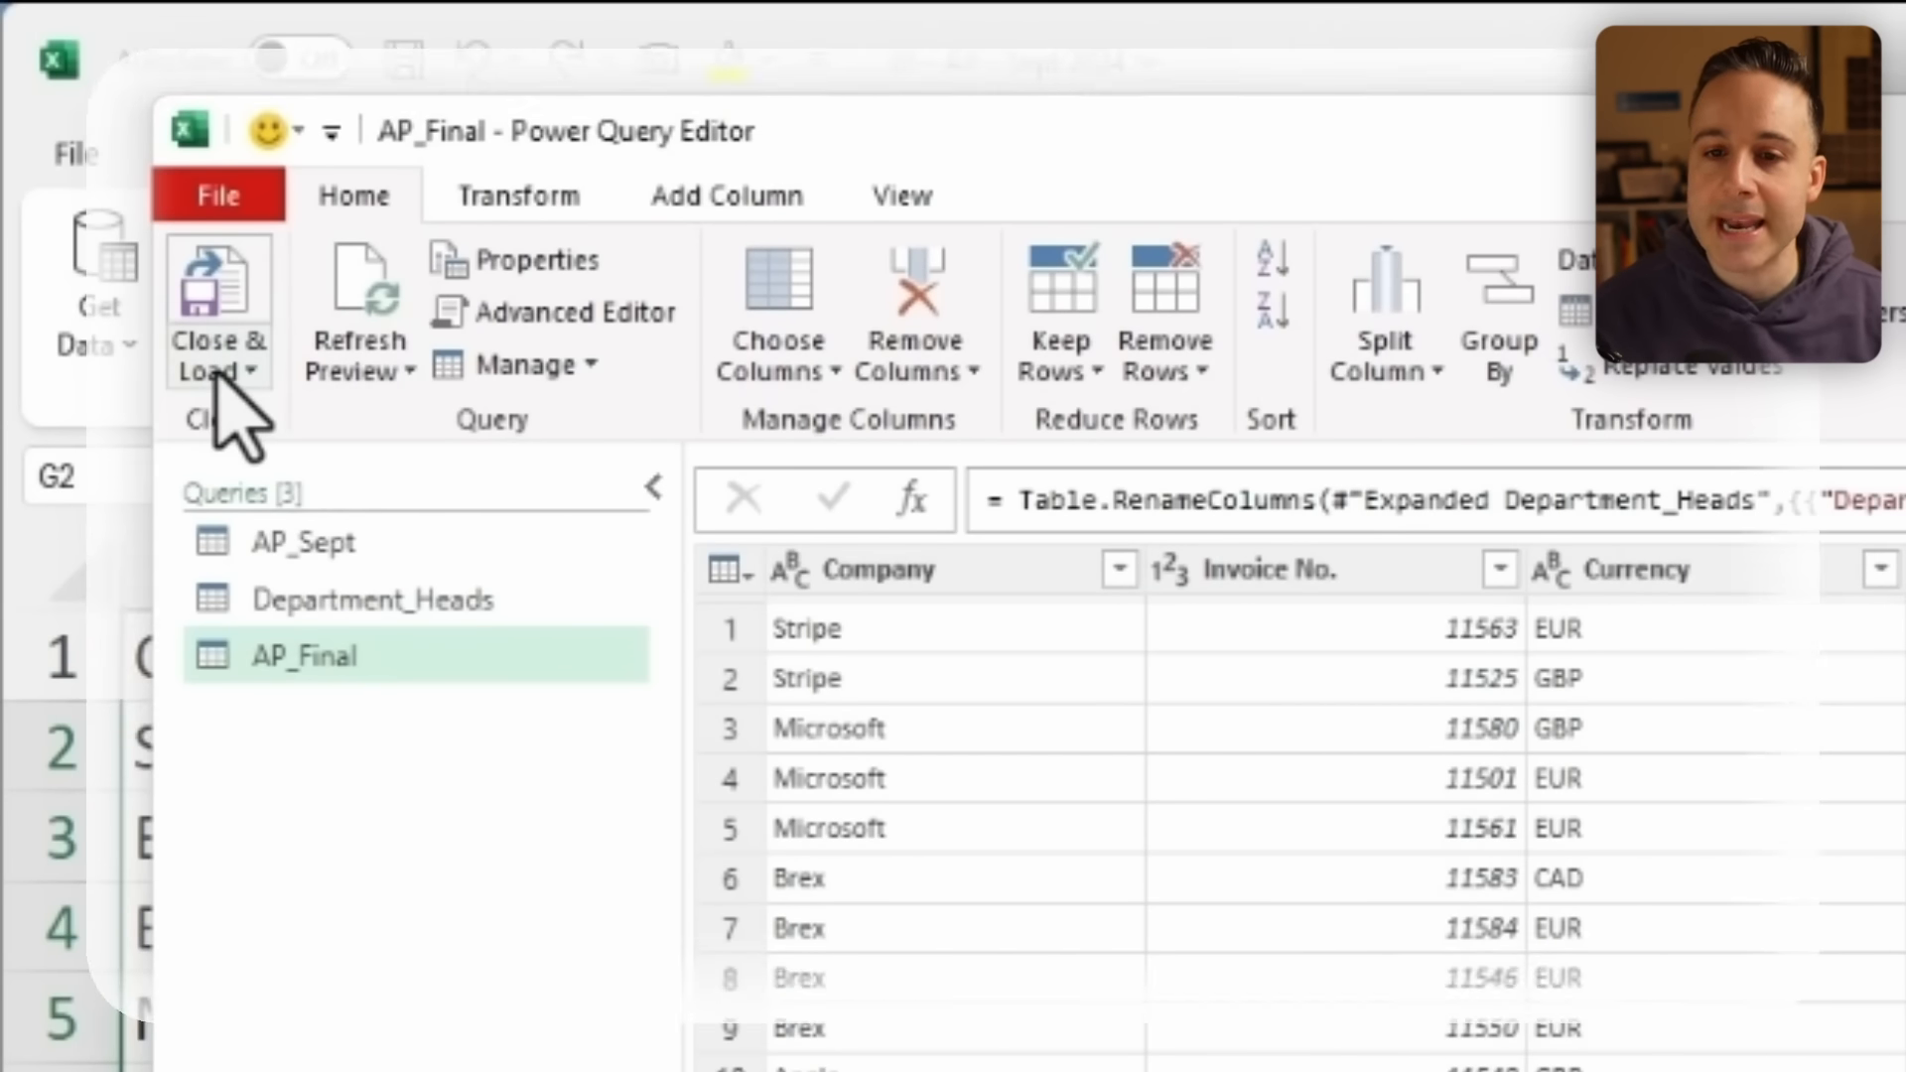
left_click(218, 375)
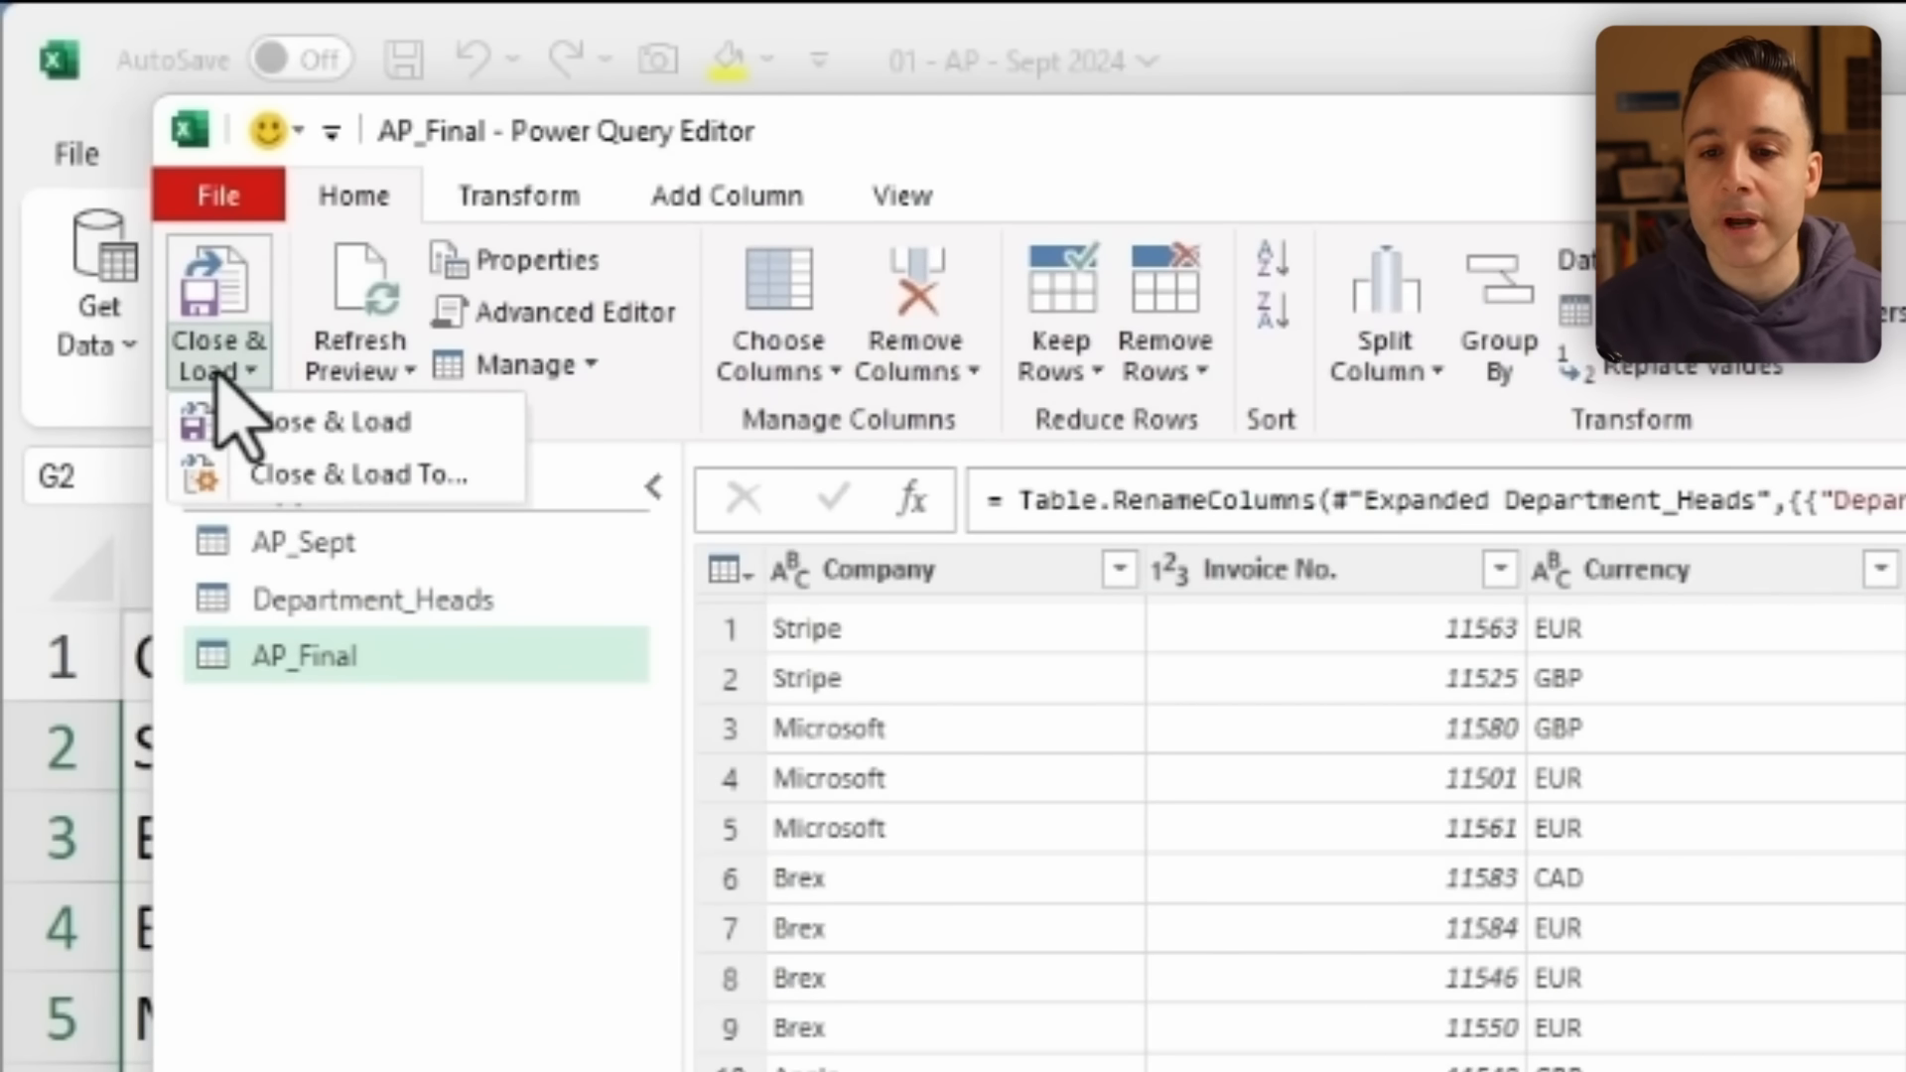
left_click(328, 427)
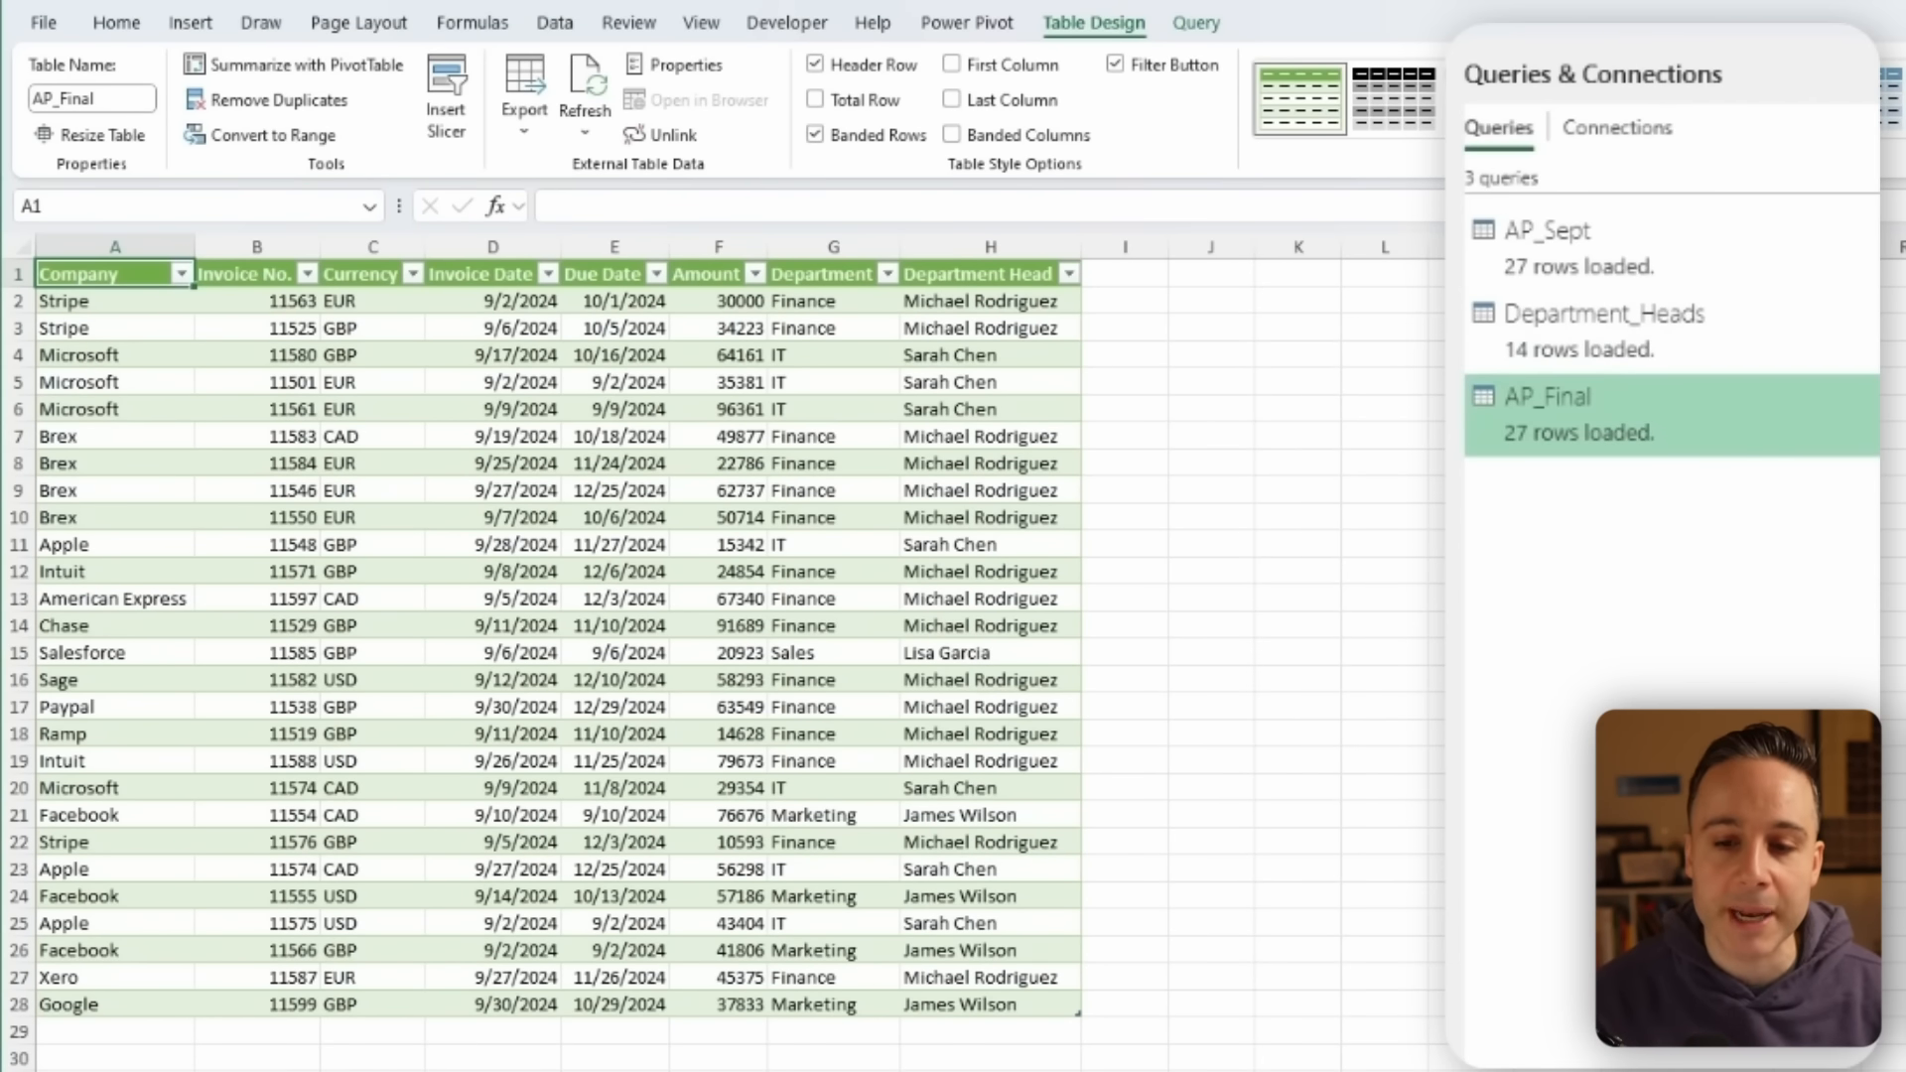
Change the Department_Heads query to load as Only Create Connection and accept deleting its worksheet table.
left_click(713, 974)
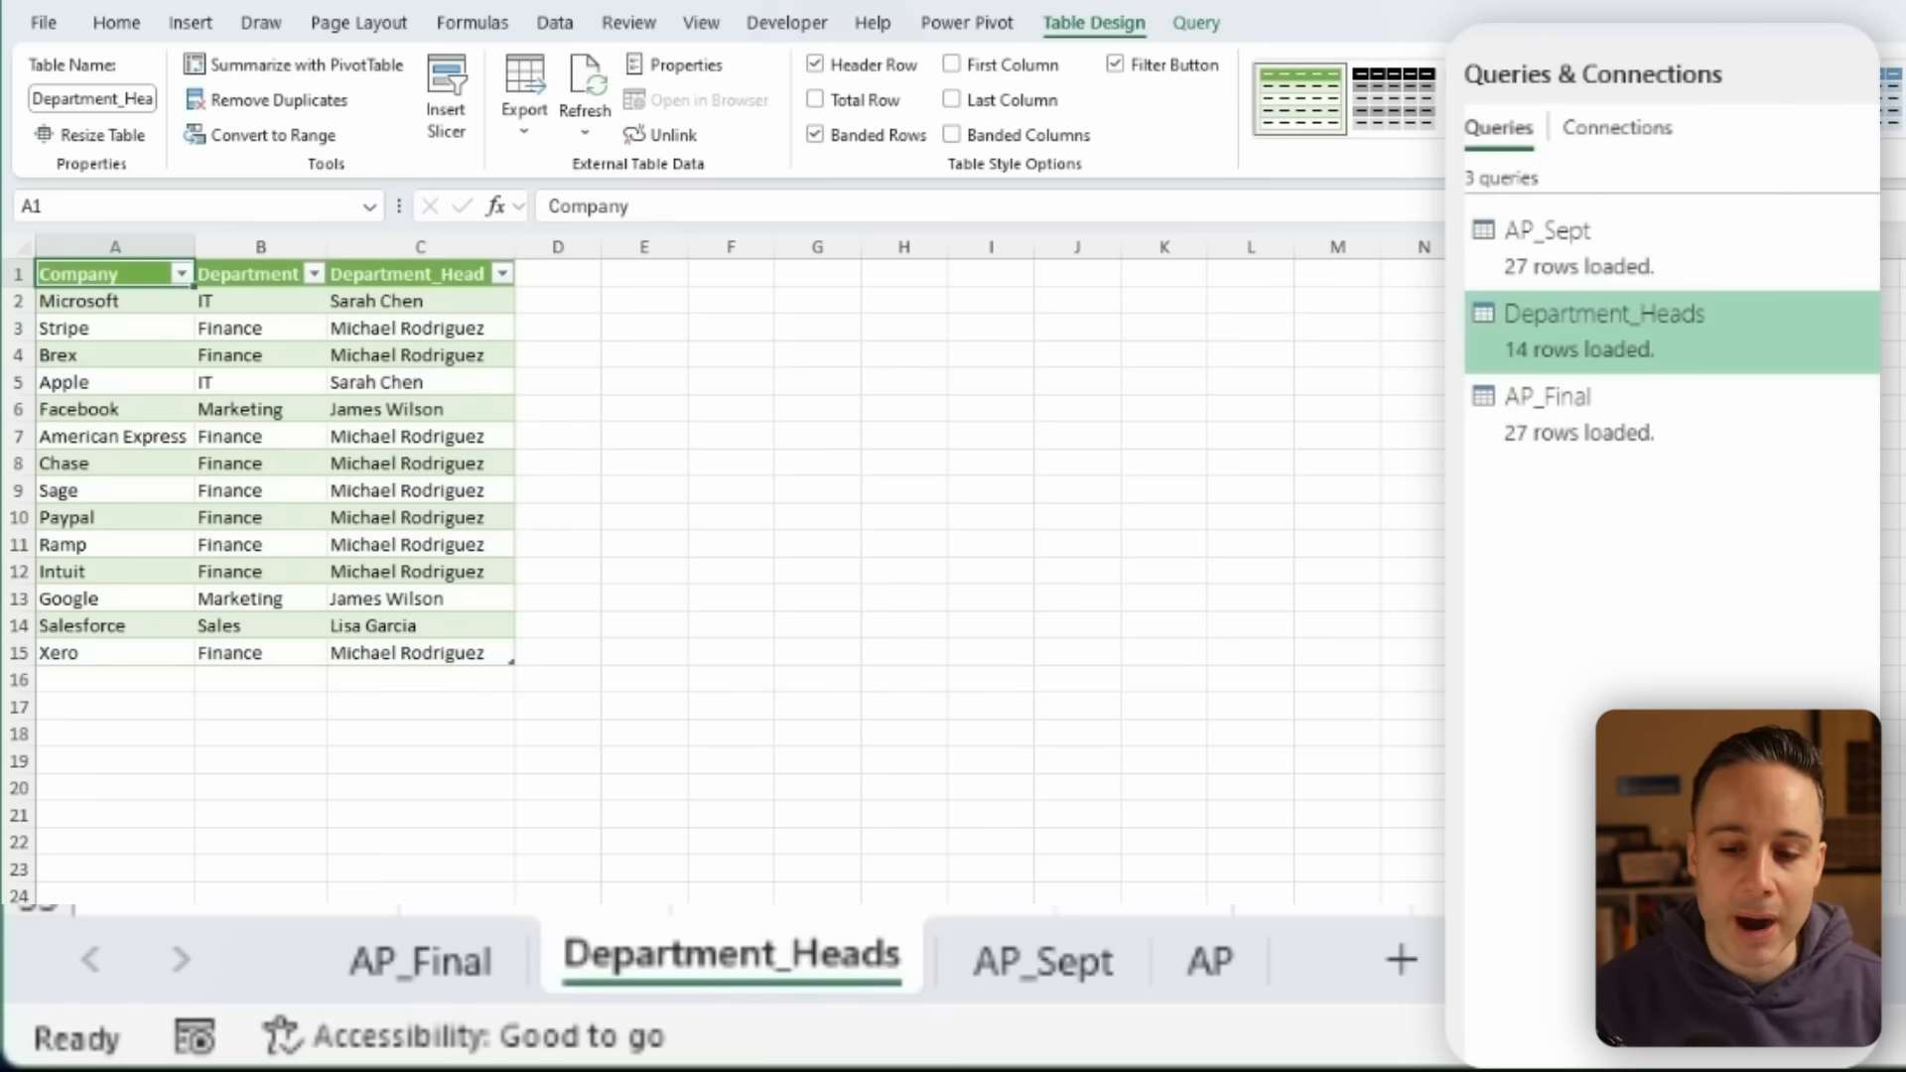
left_click(437, 961)
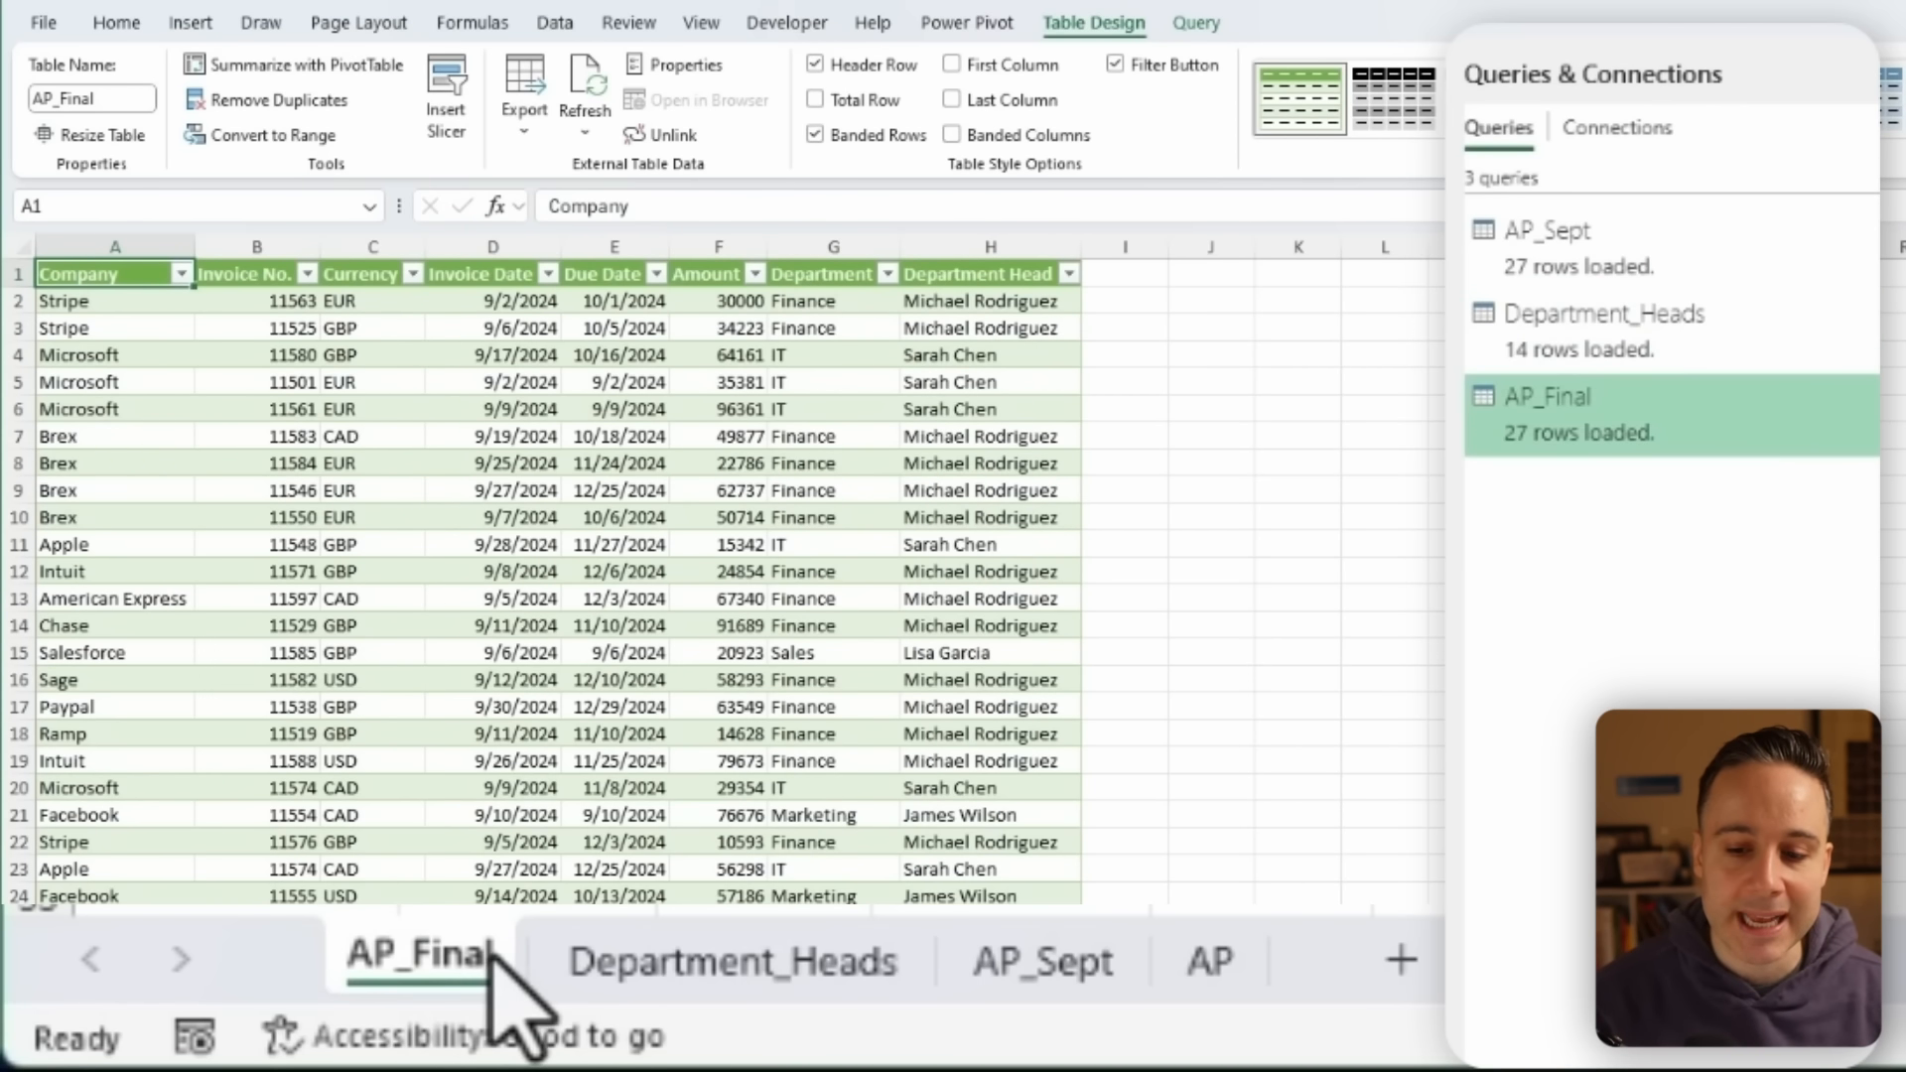
left_click(682, 967)
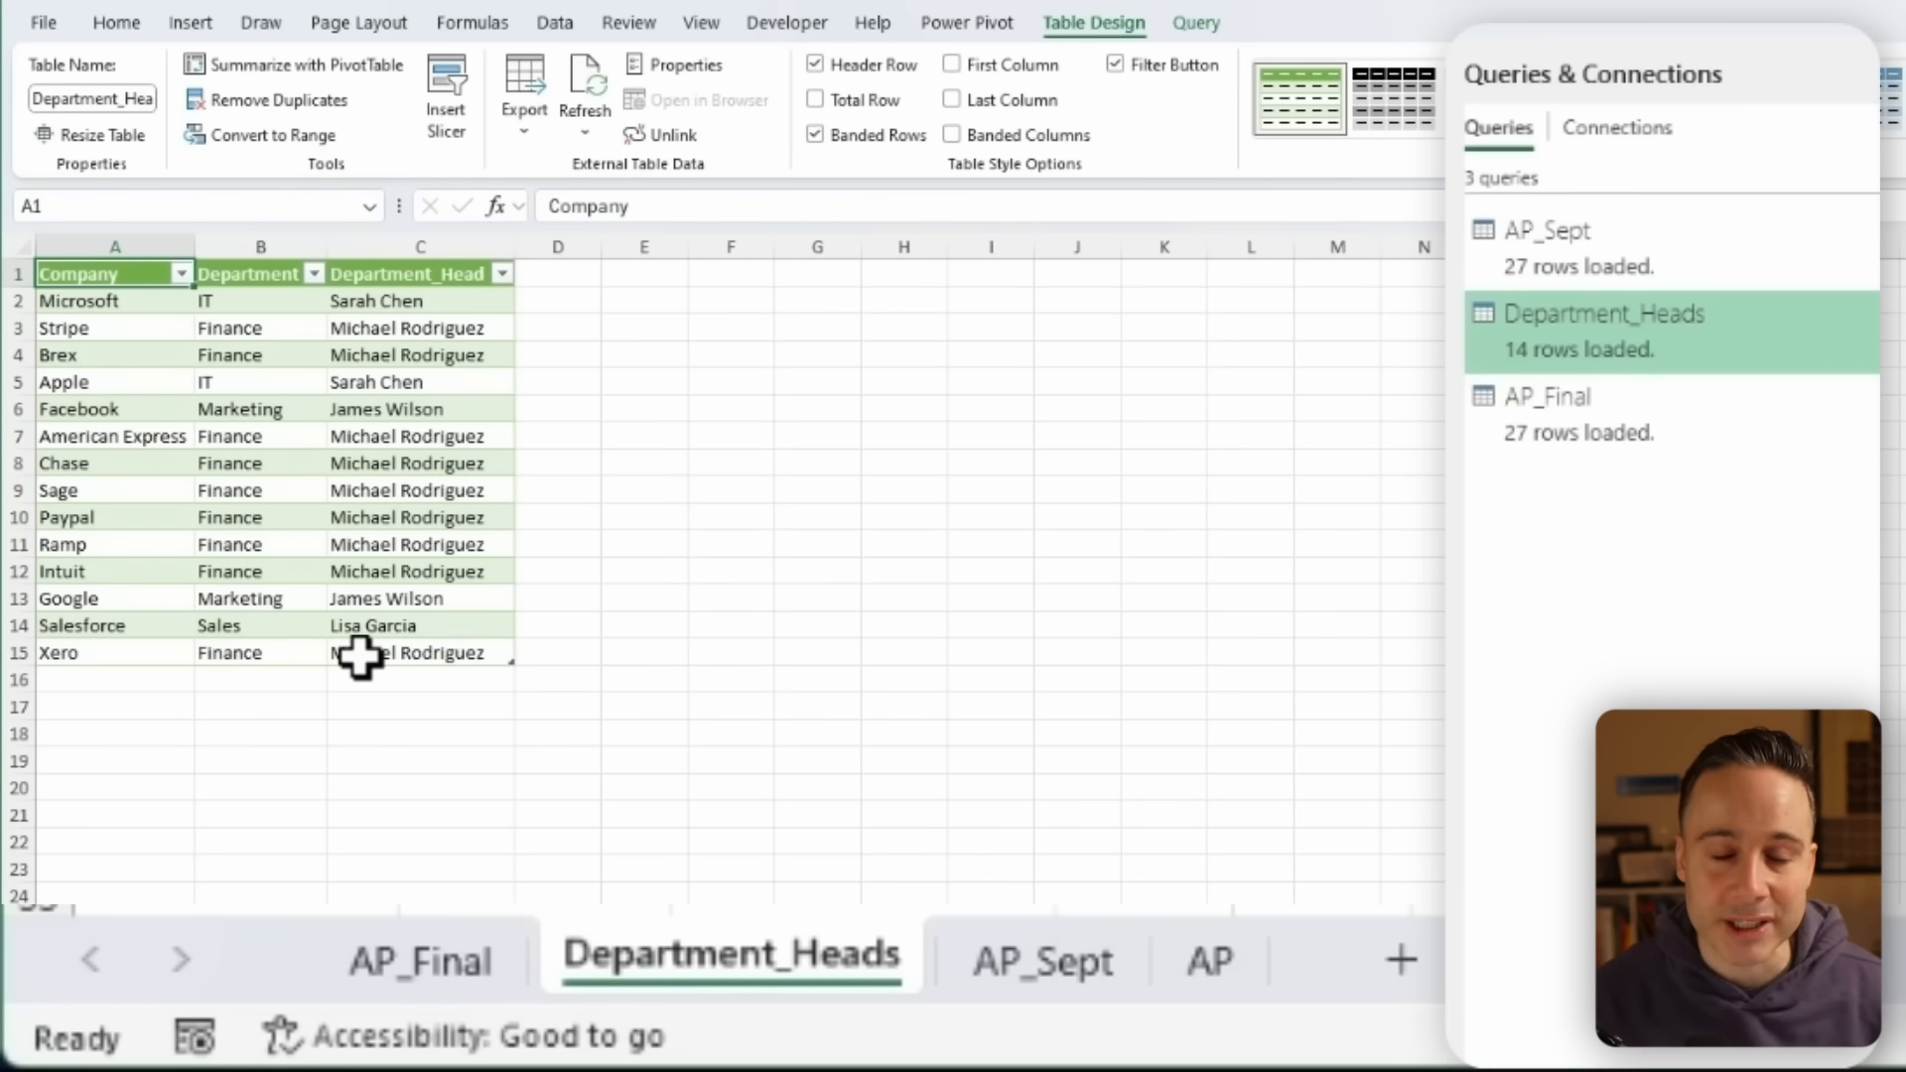
right_click(1572, 359)
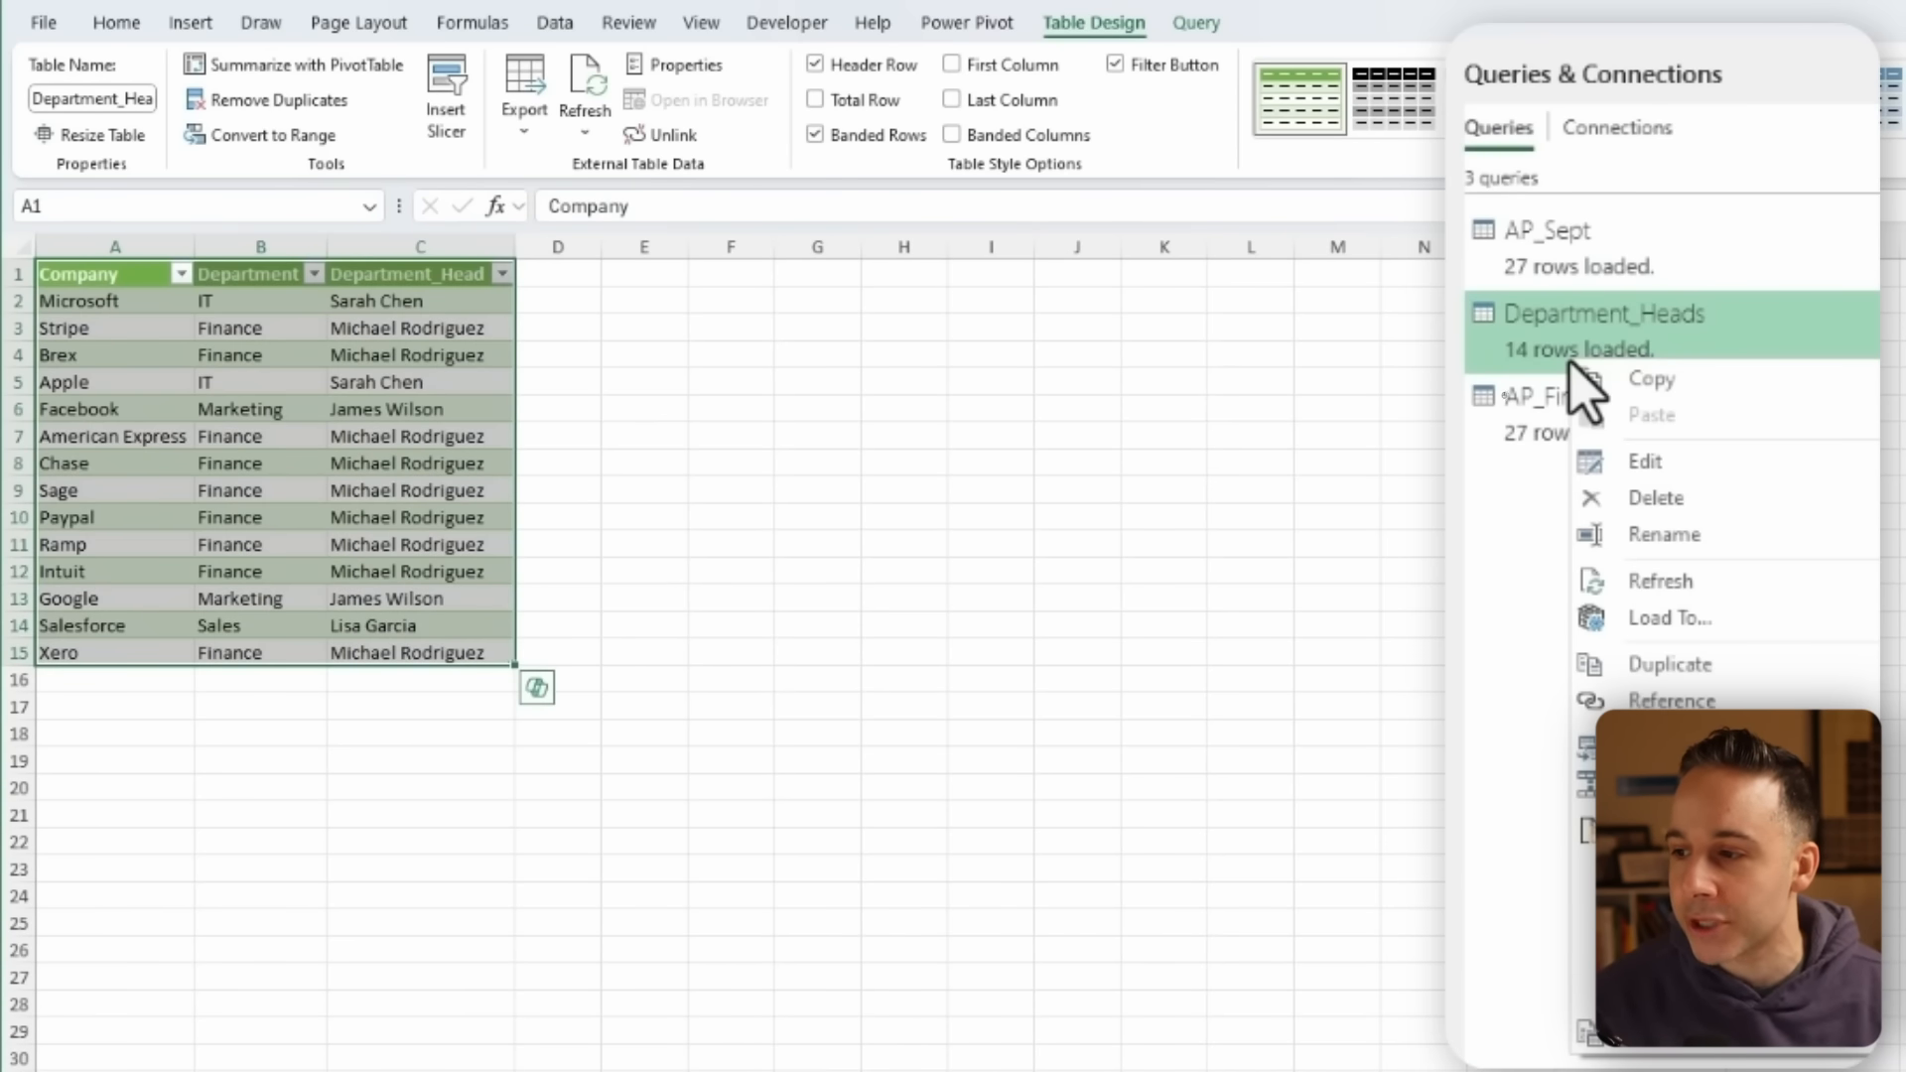
left_click(1667, 617)
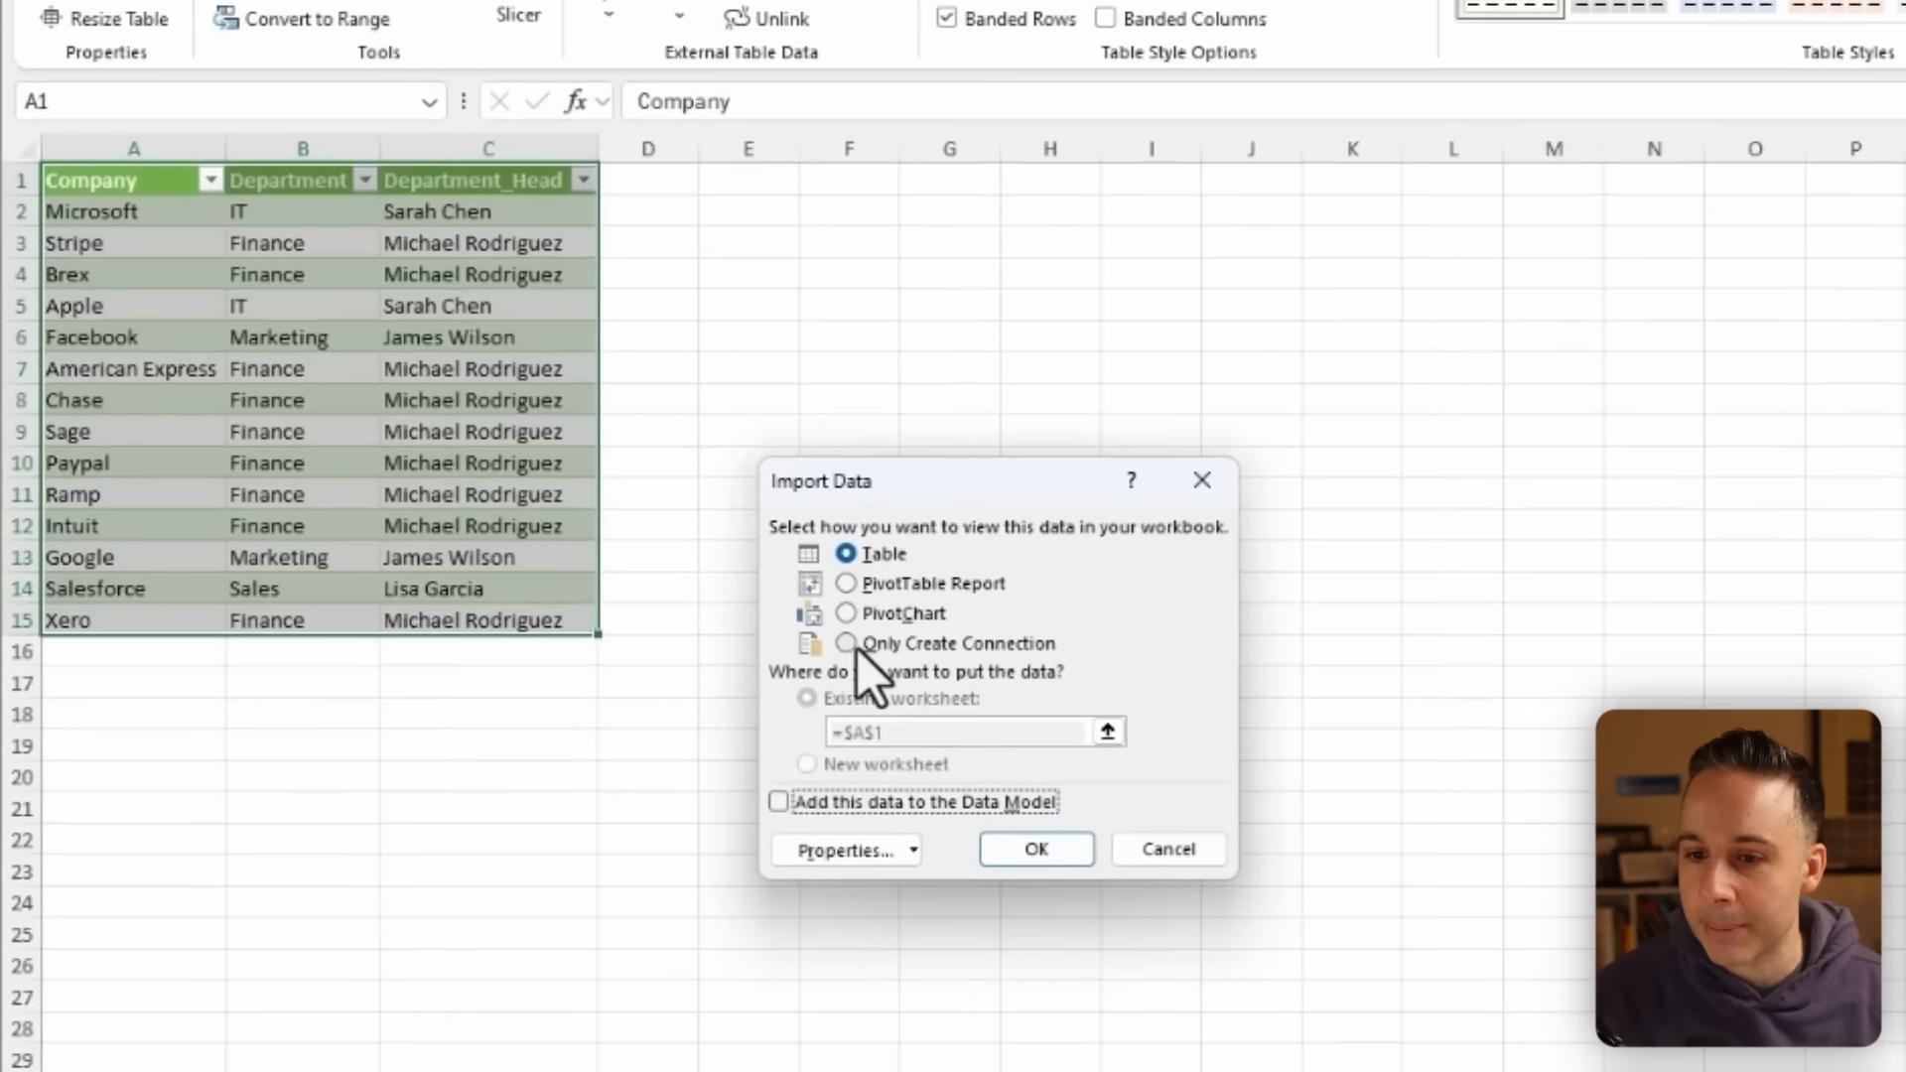
left_click(857, 647)
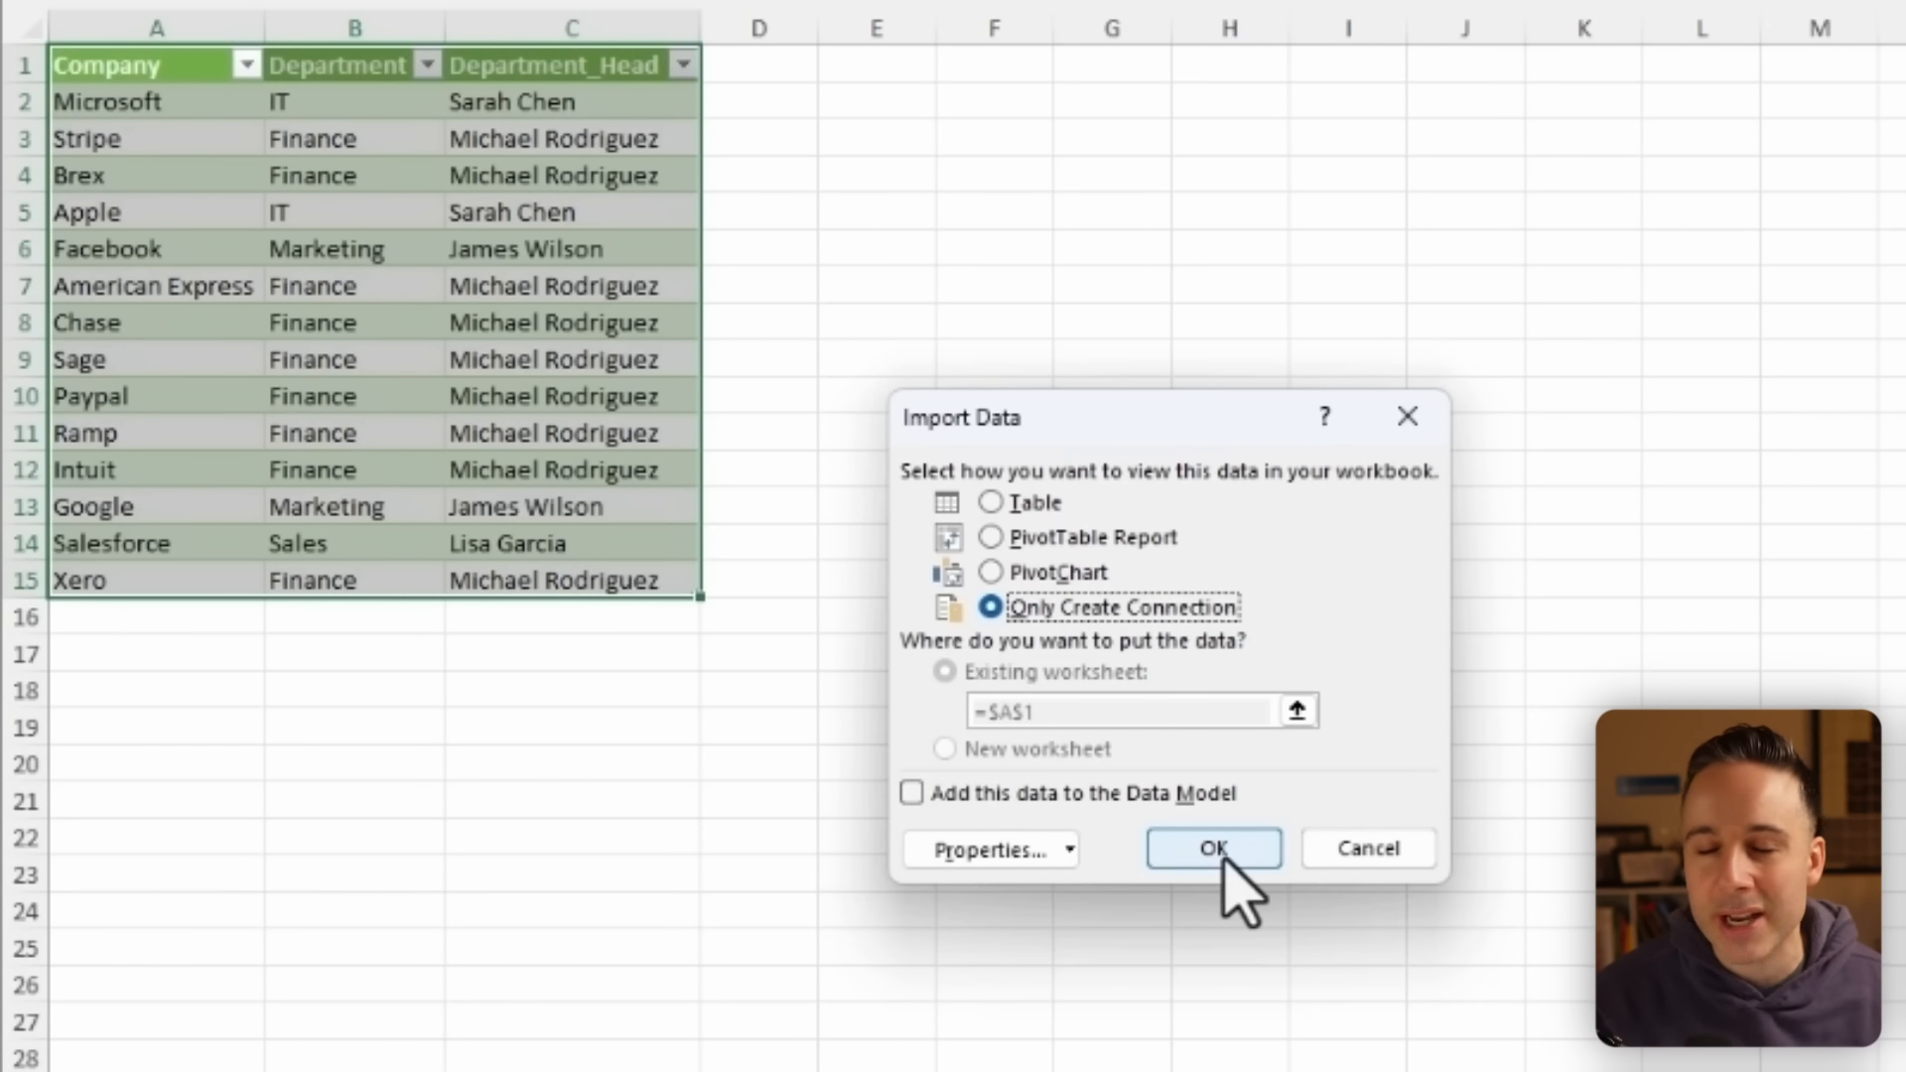
left_click(1217, 851)
left_click(873, 663)
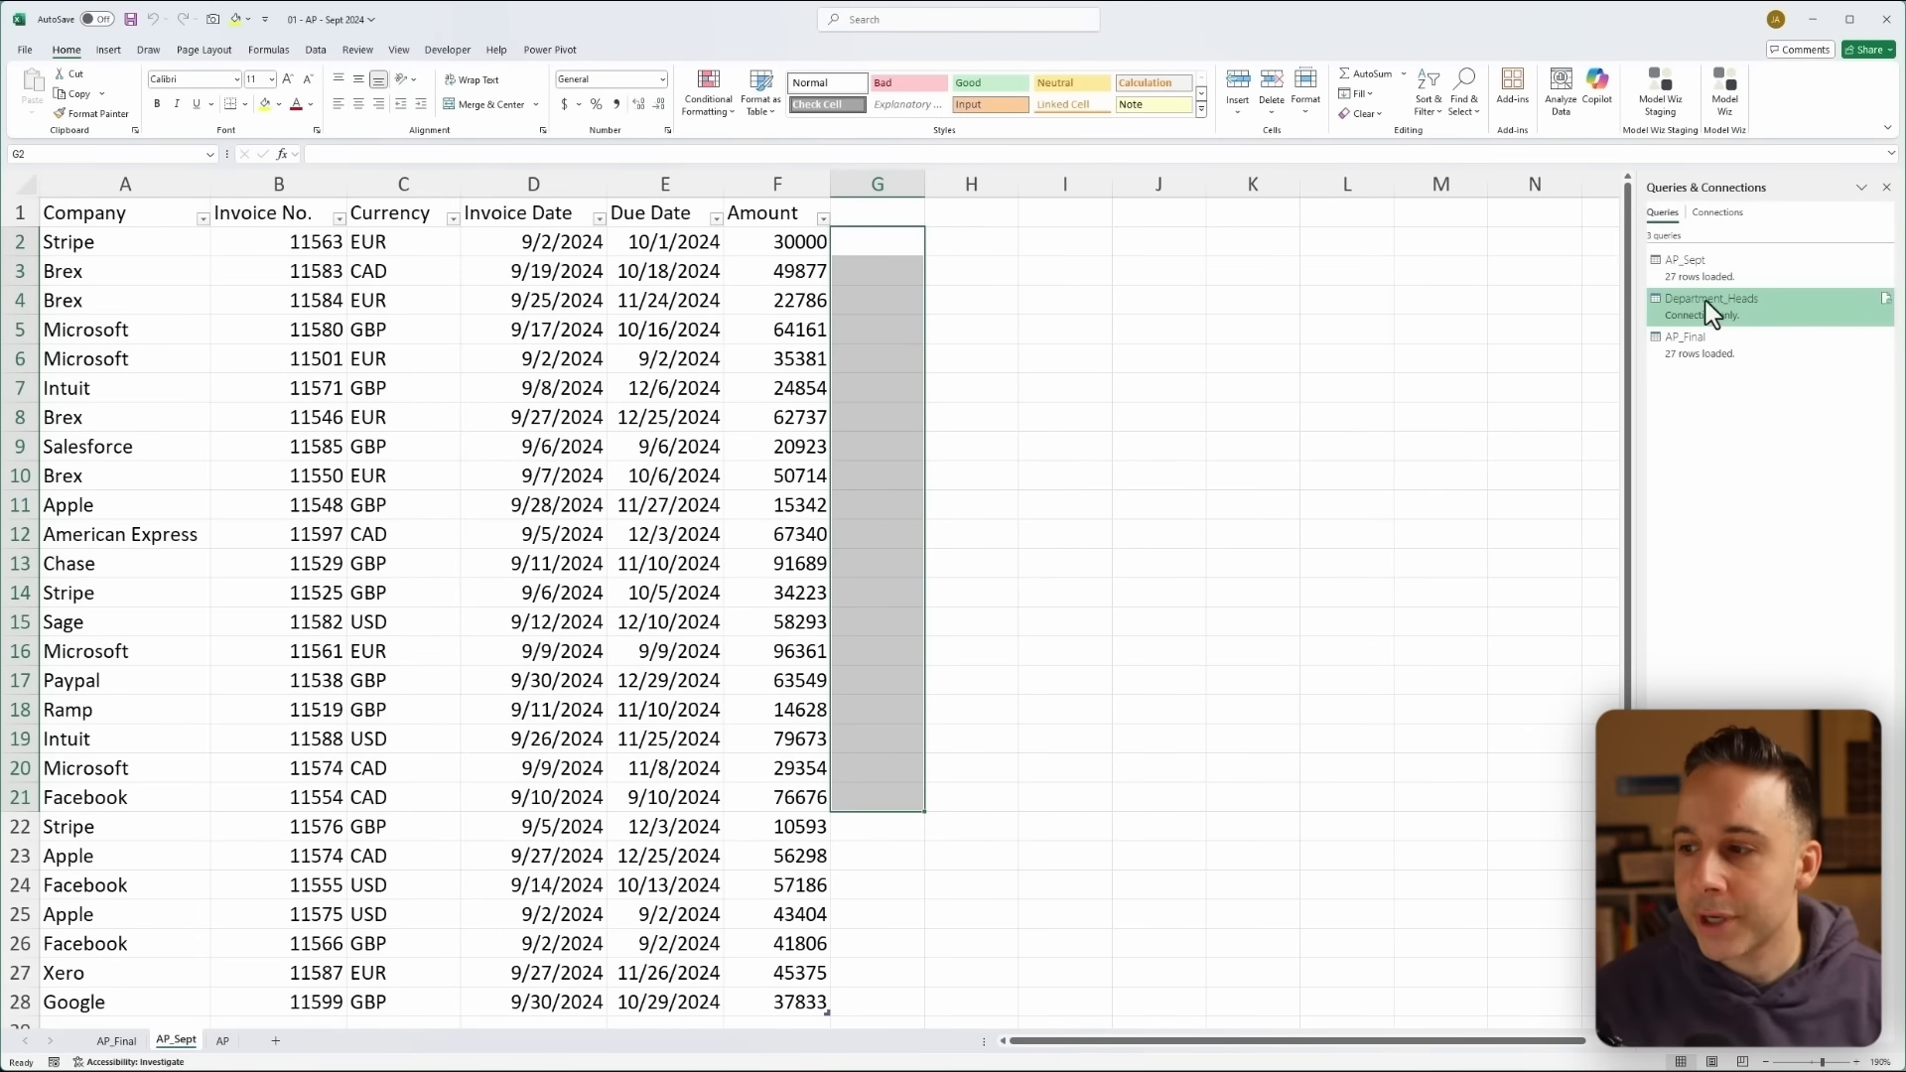
Change the AP_Sept query to load as Only Create Connection and accept deleting its worksheet table.
left_click(285, 349)
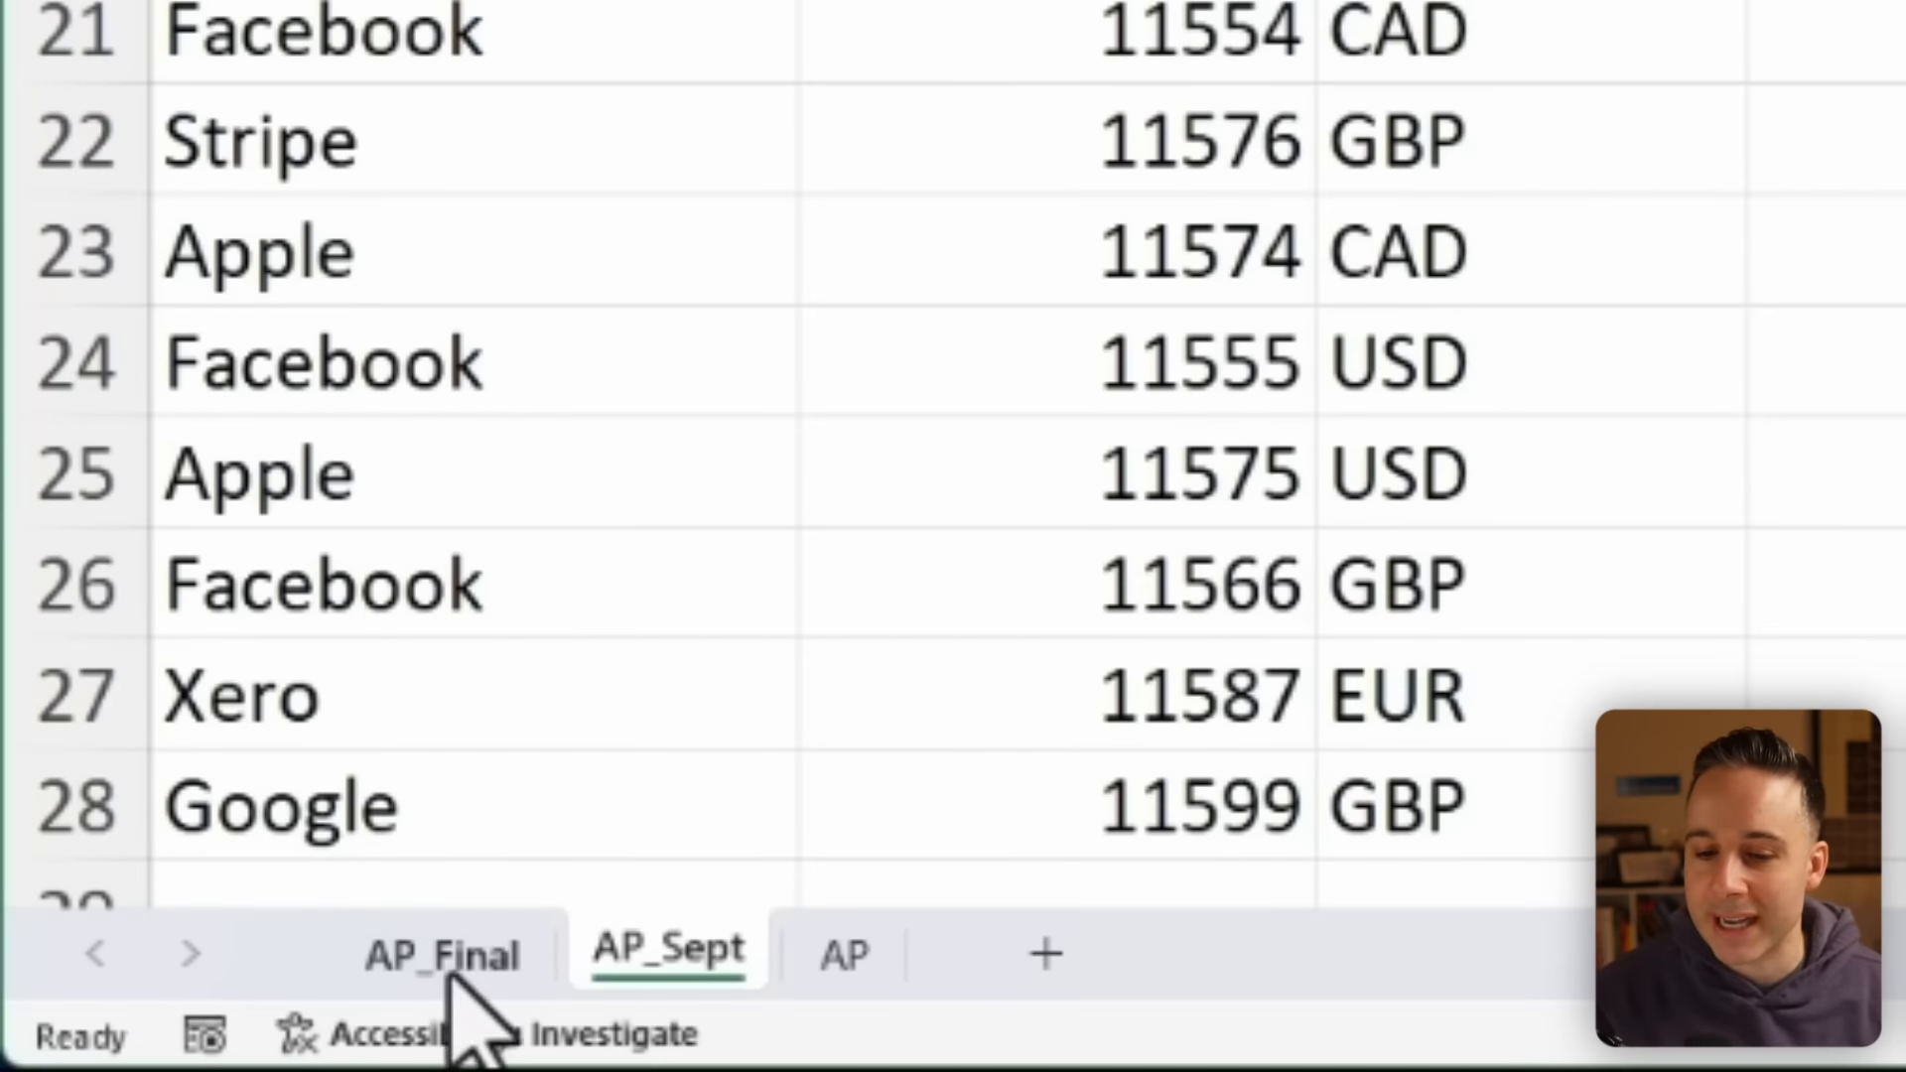
left_click(136, 1035)
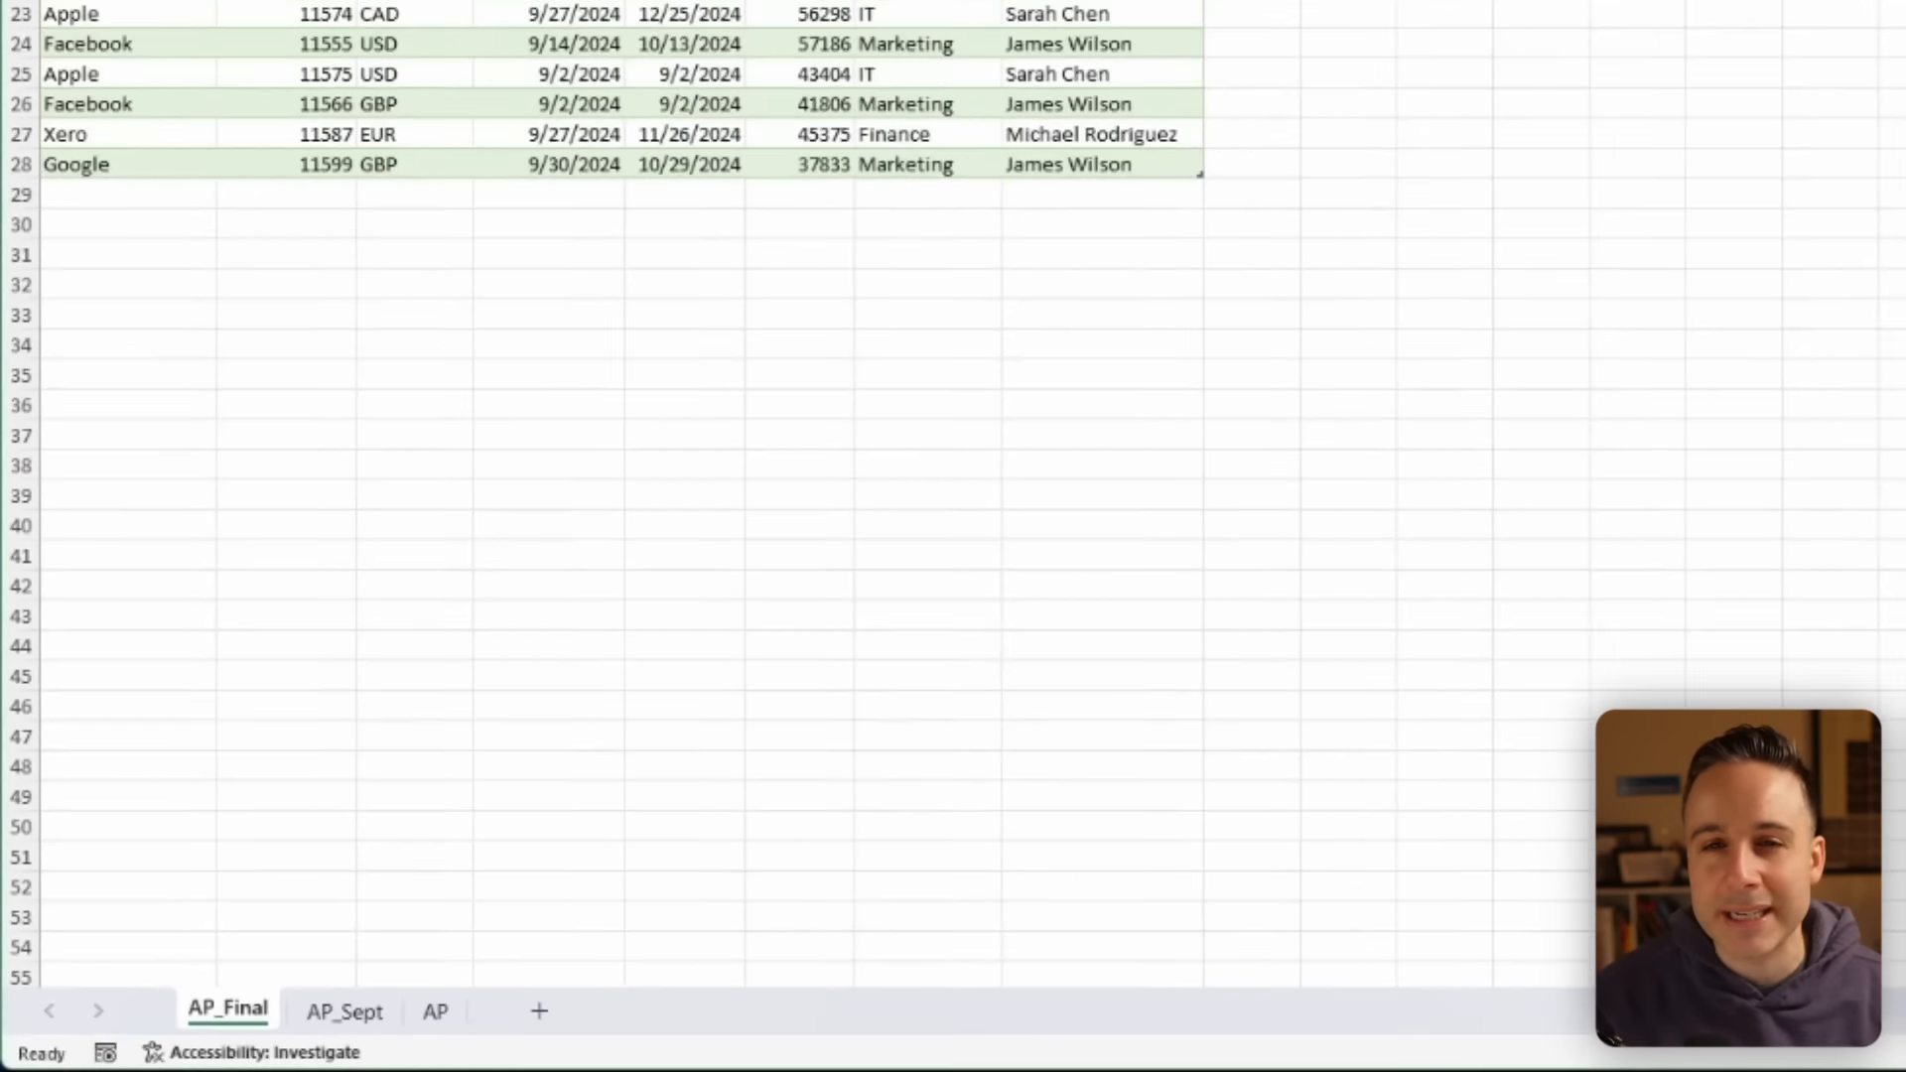
right_click(1677, 264)
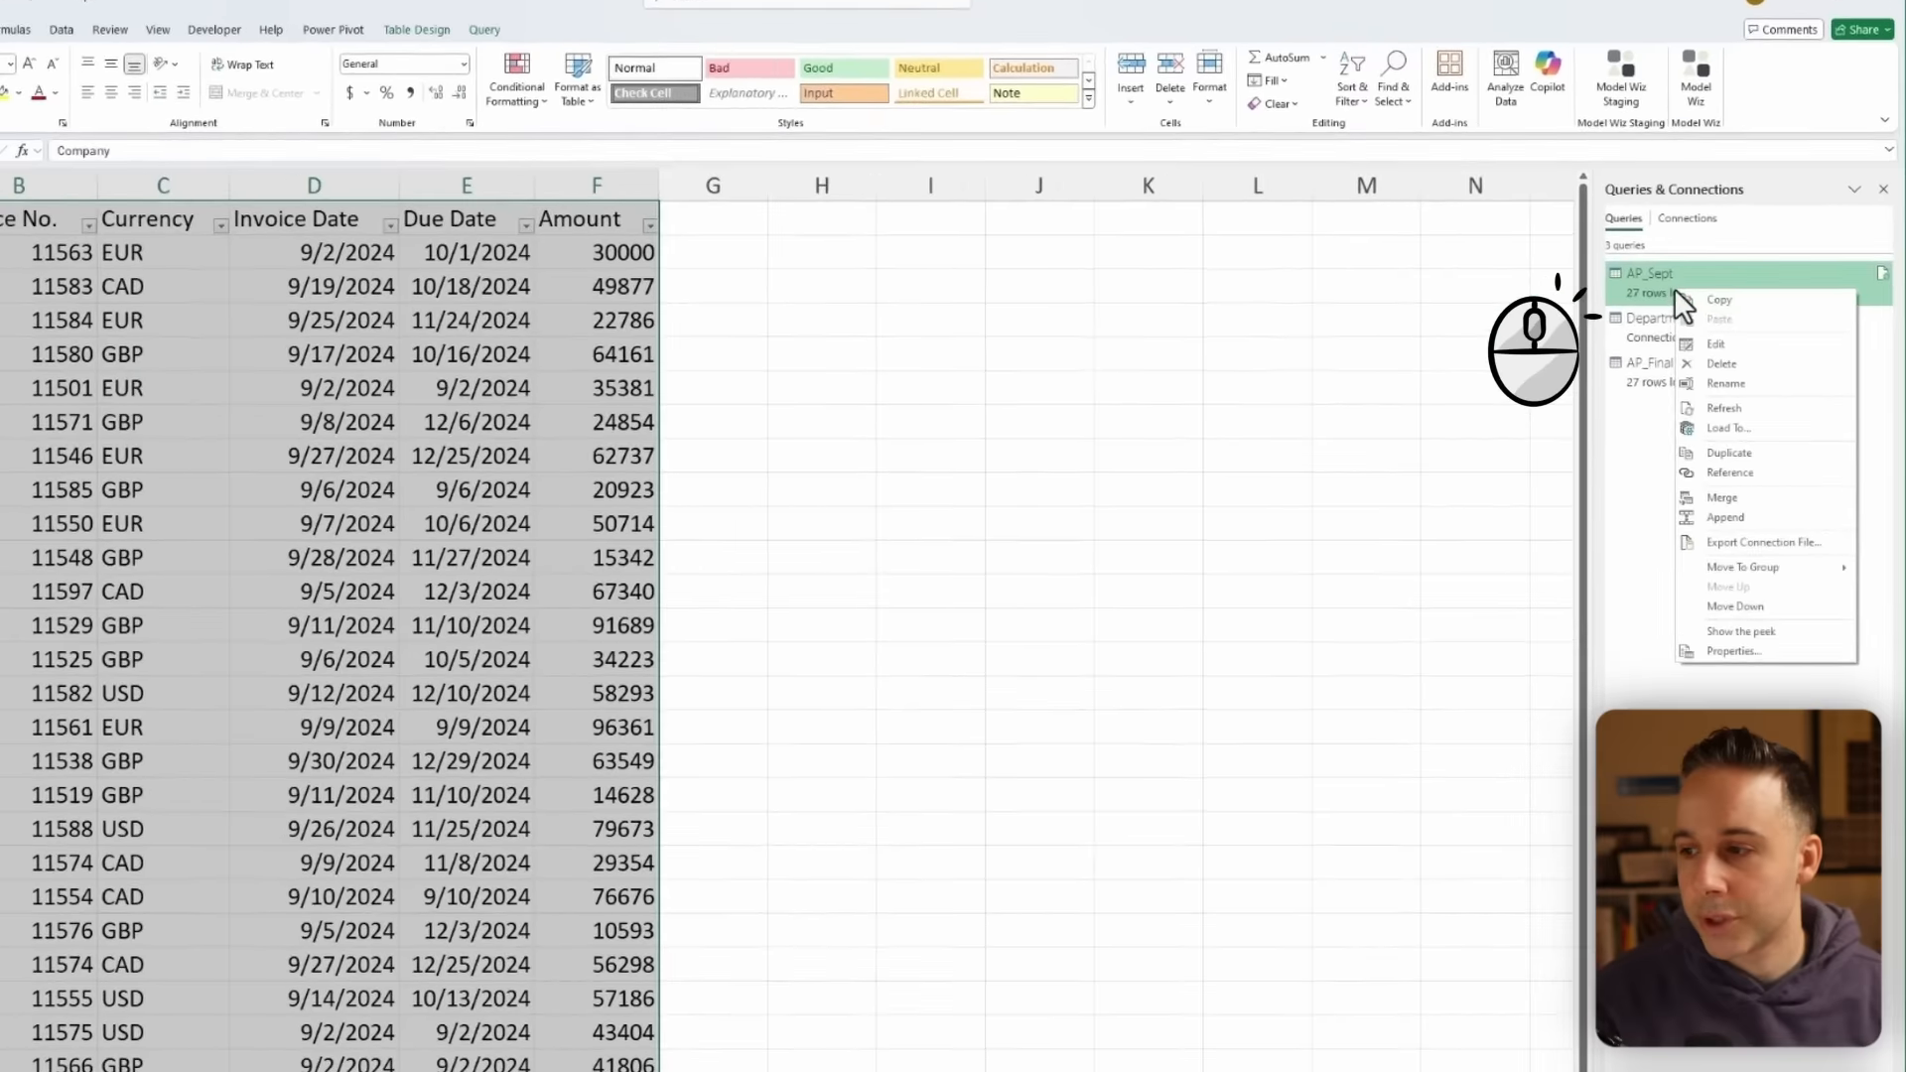
left_click(1727, 427)
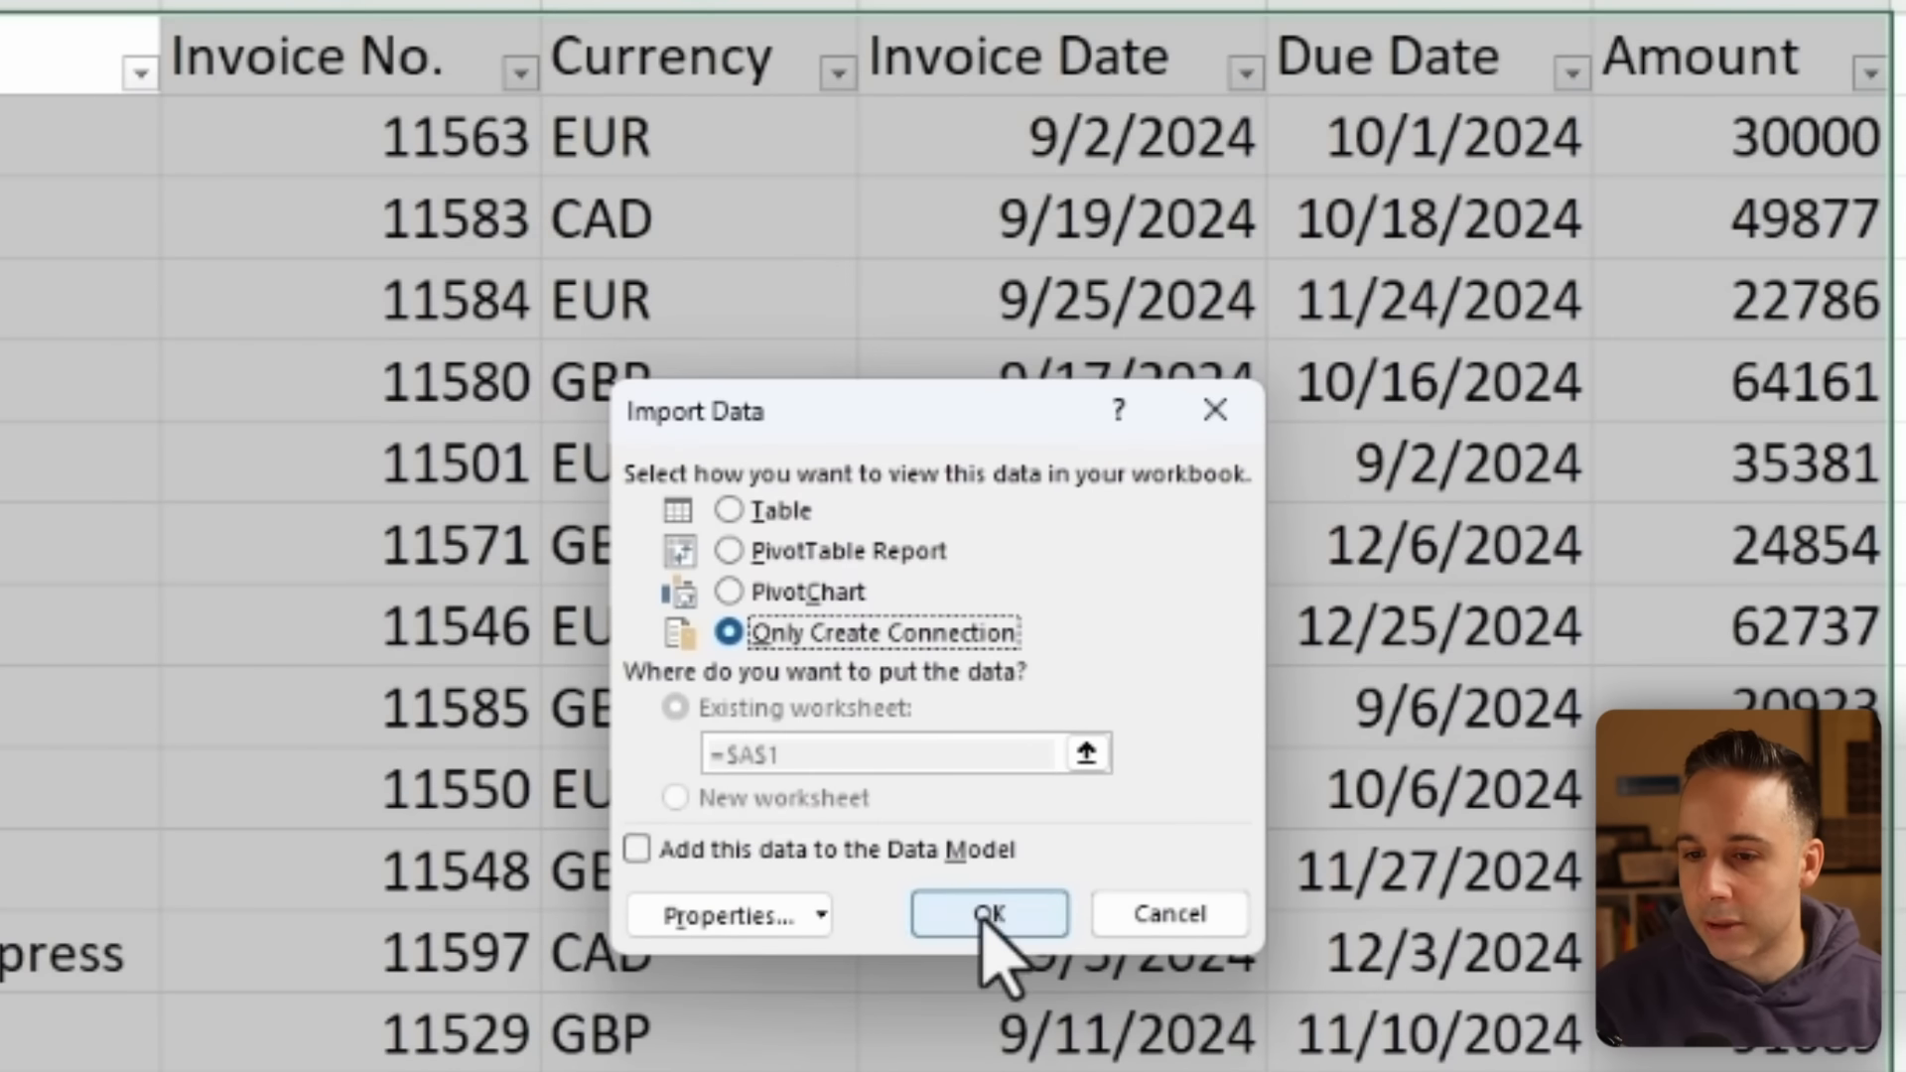
left_click(821, 910)
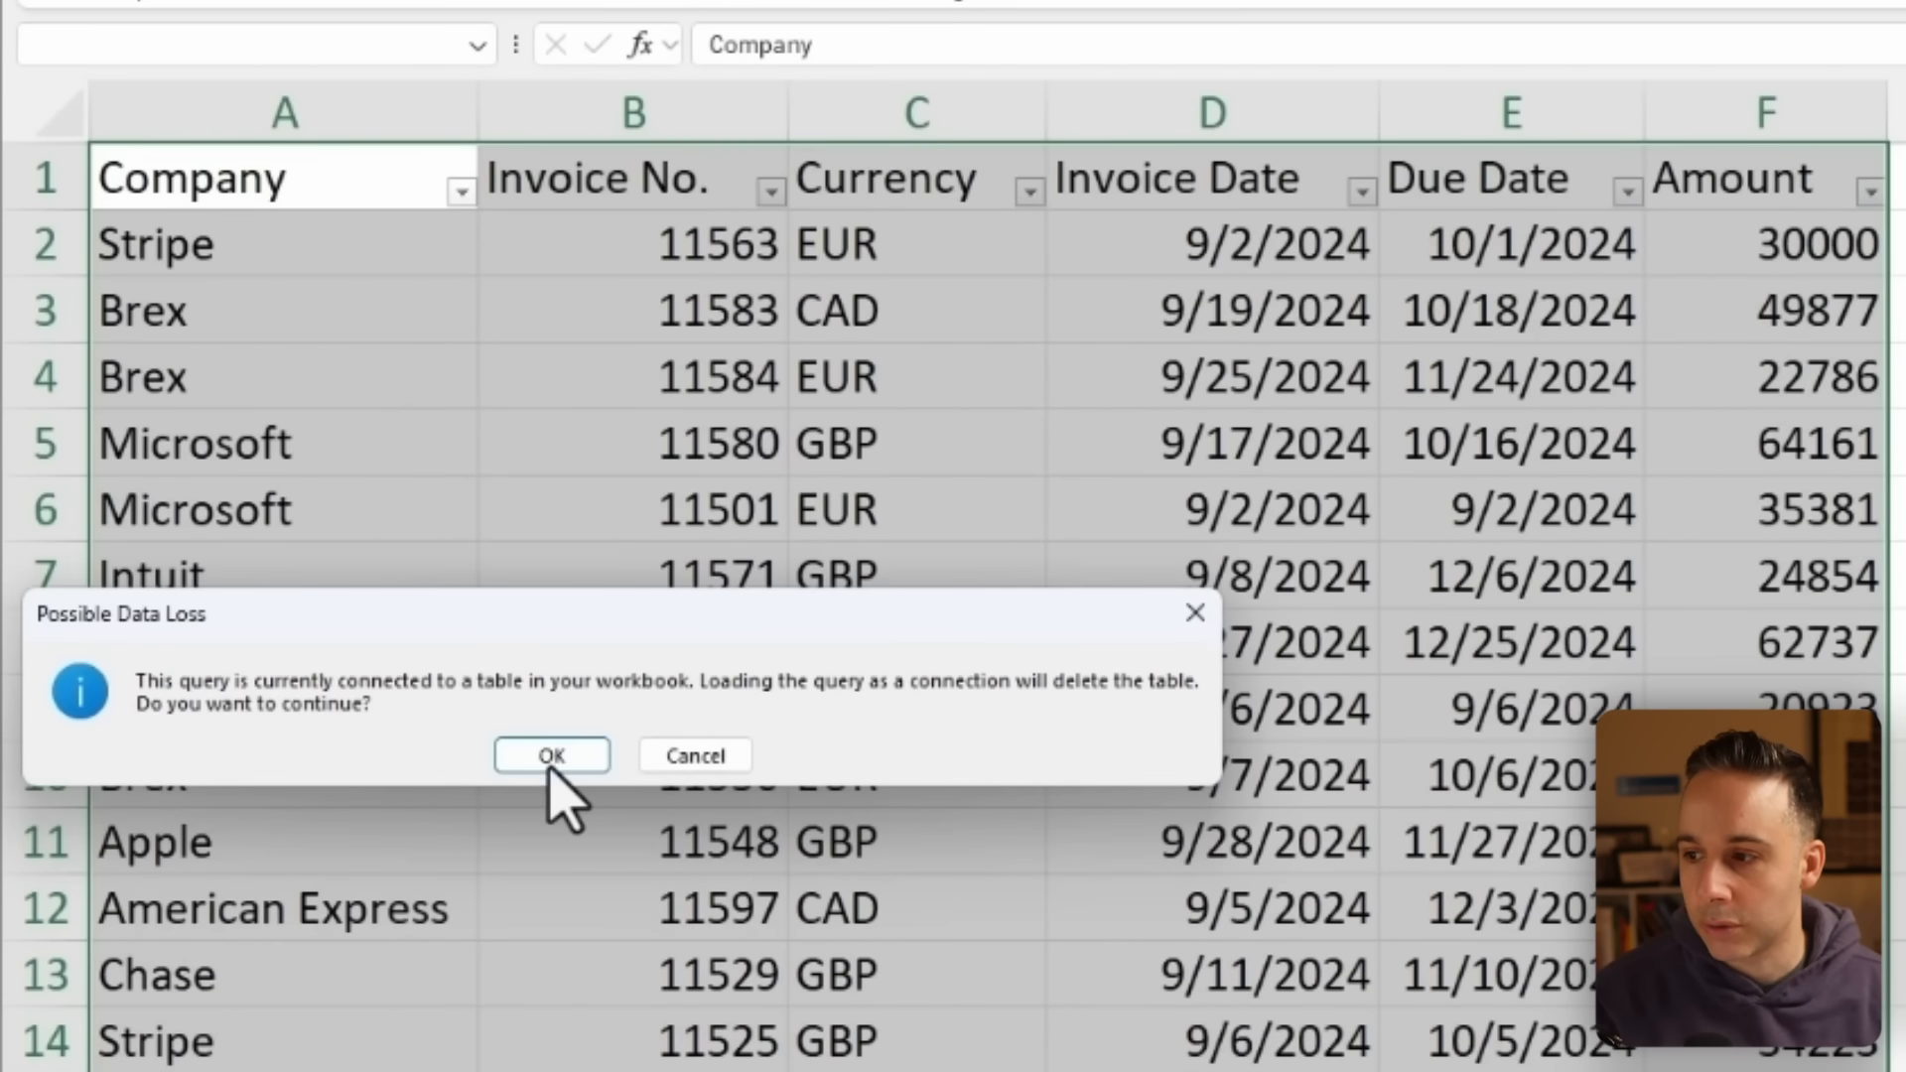
left_click(551, 759)
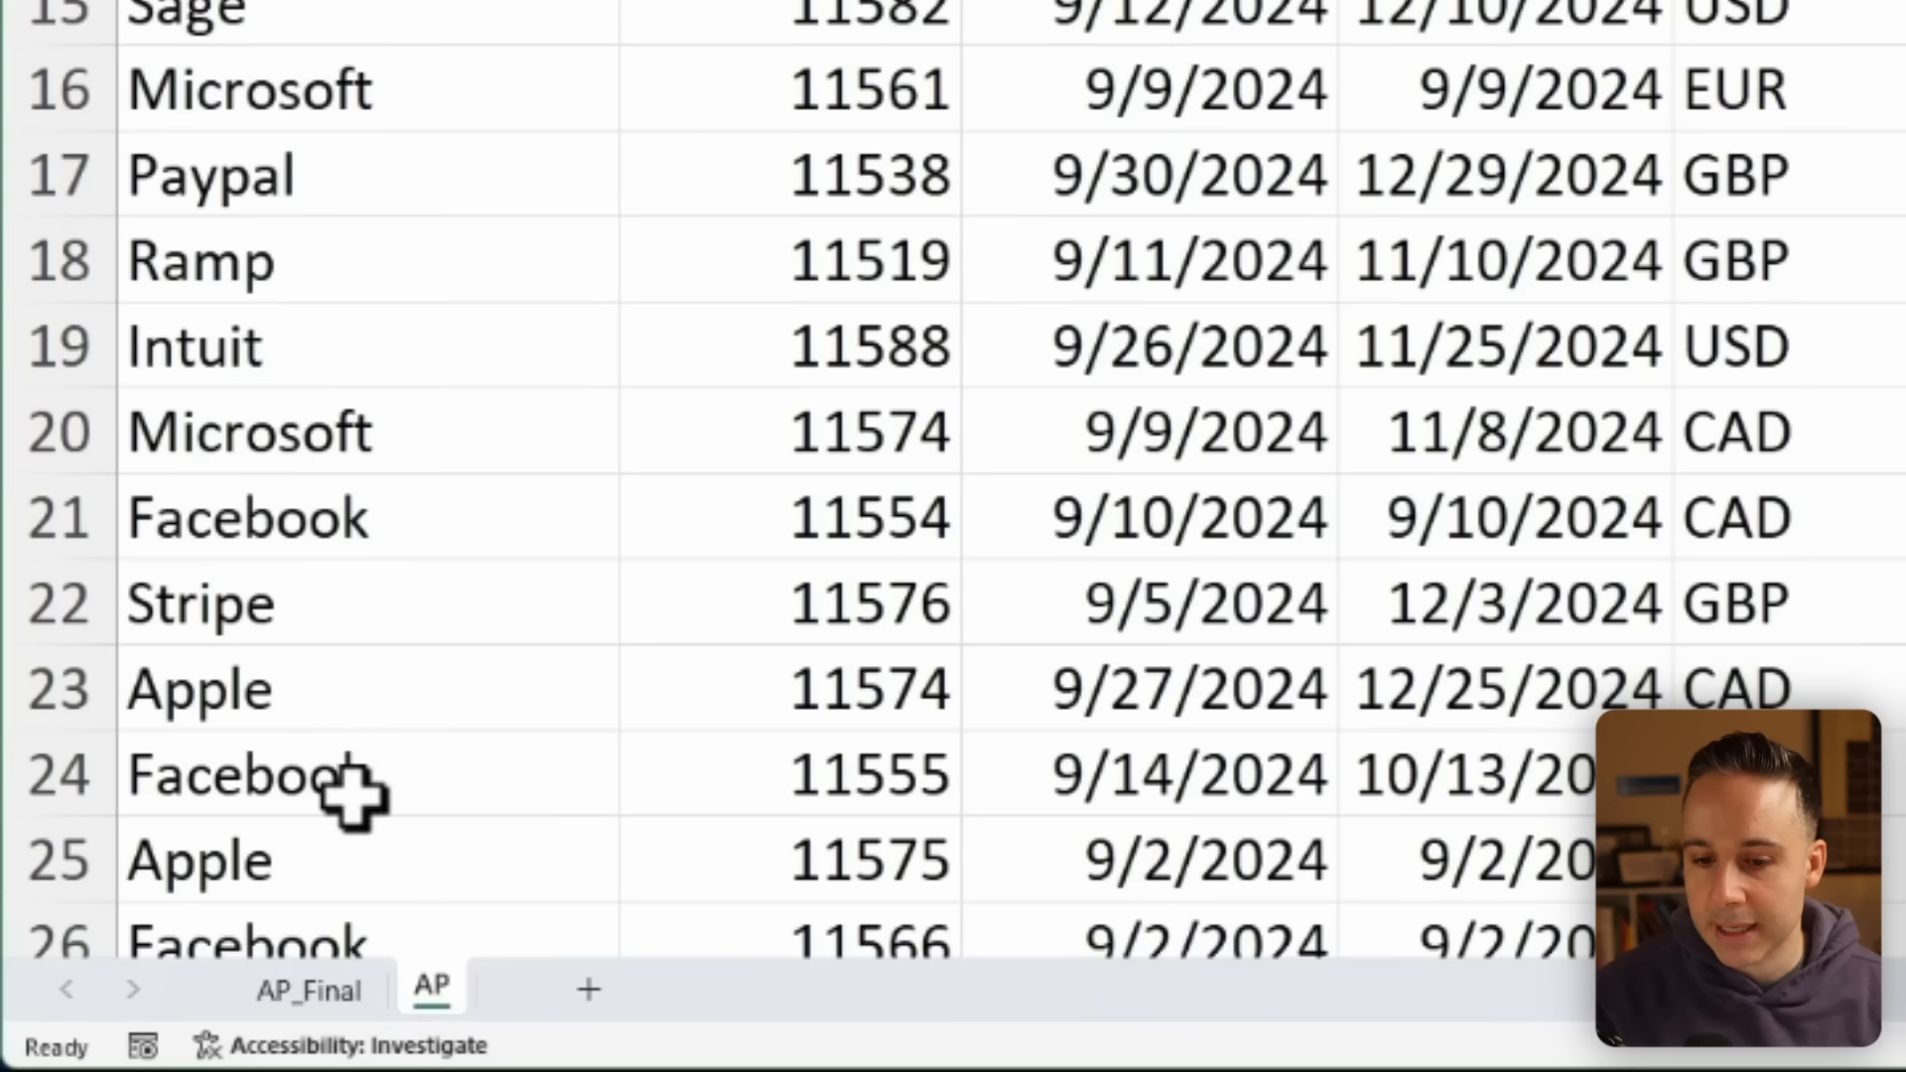
Apply the plain table style without colour or banding to the table on the AP_Final sheet.
left_click(308, 989)
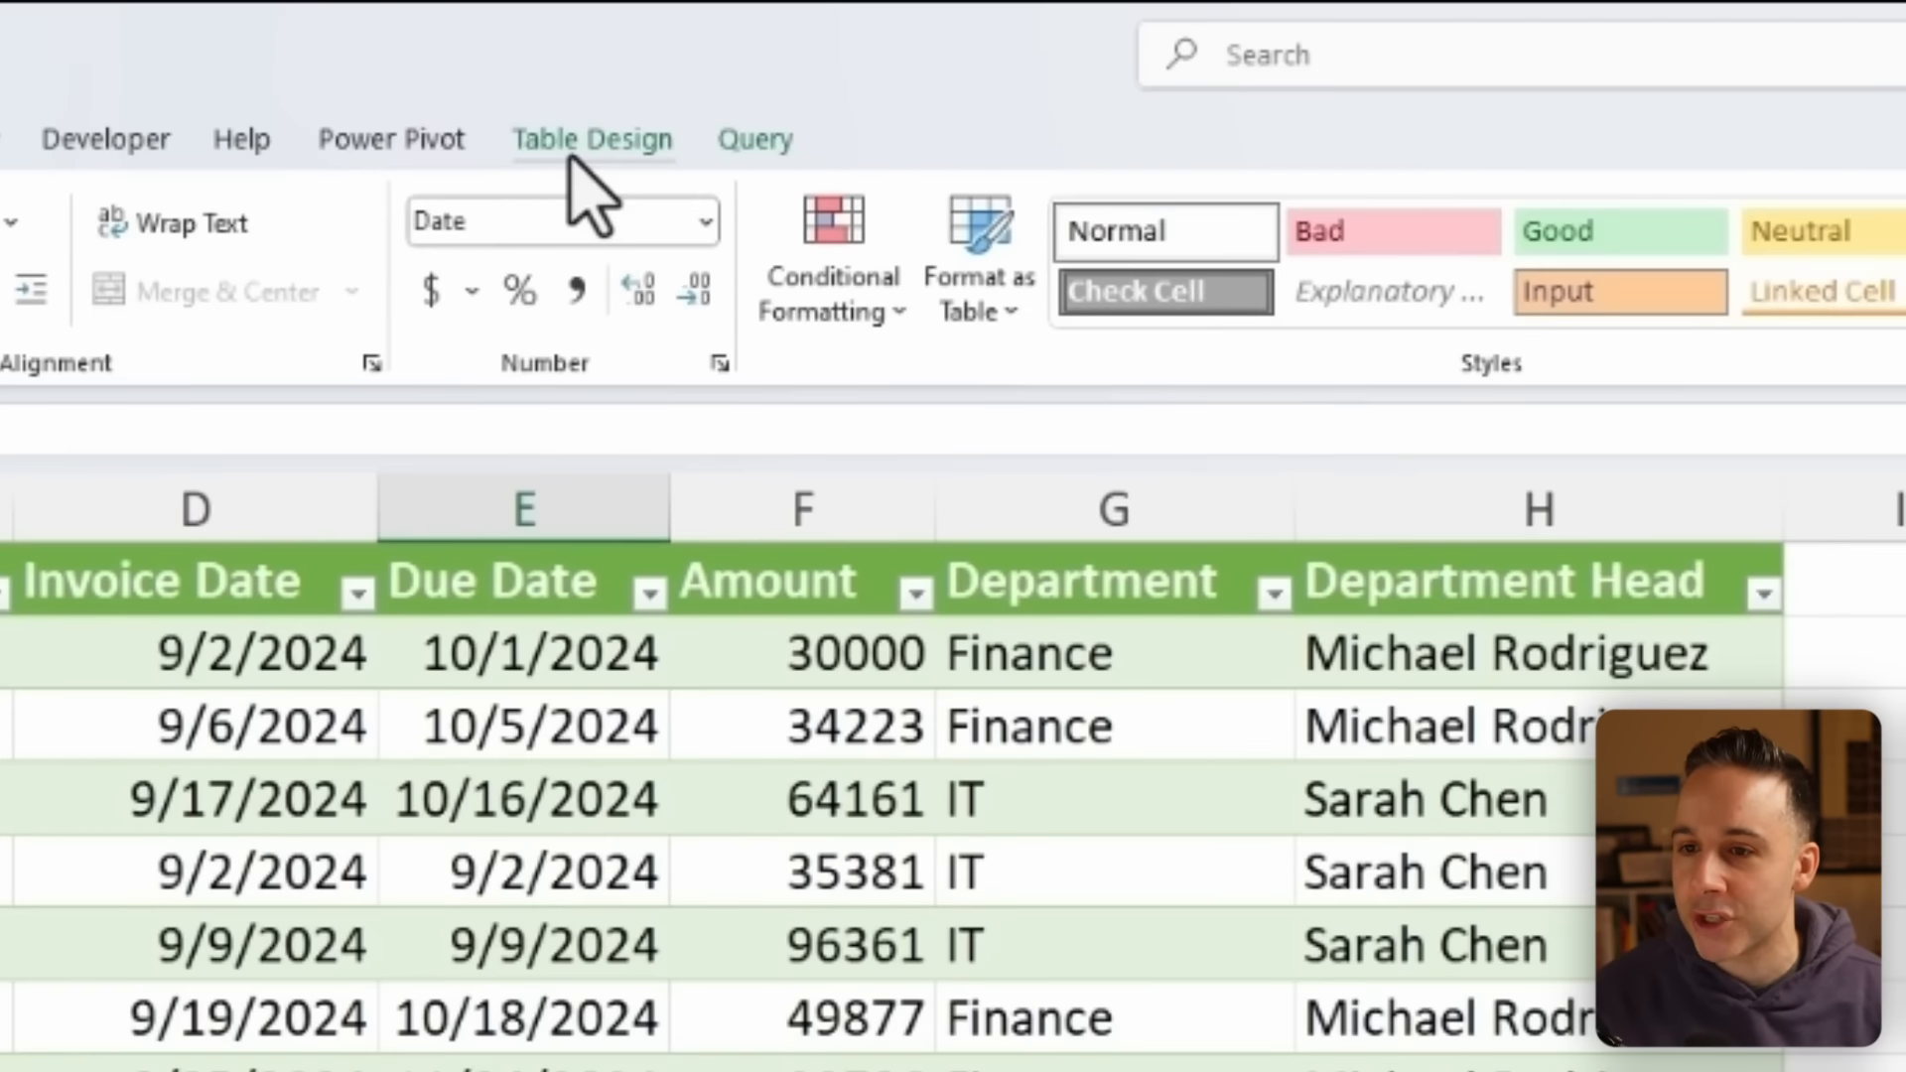
left_click(725, 17)
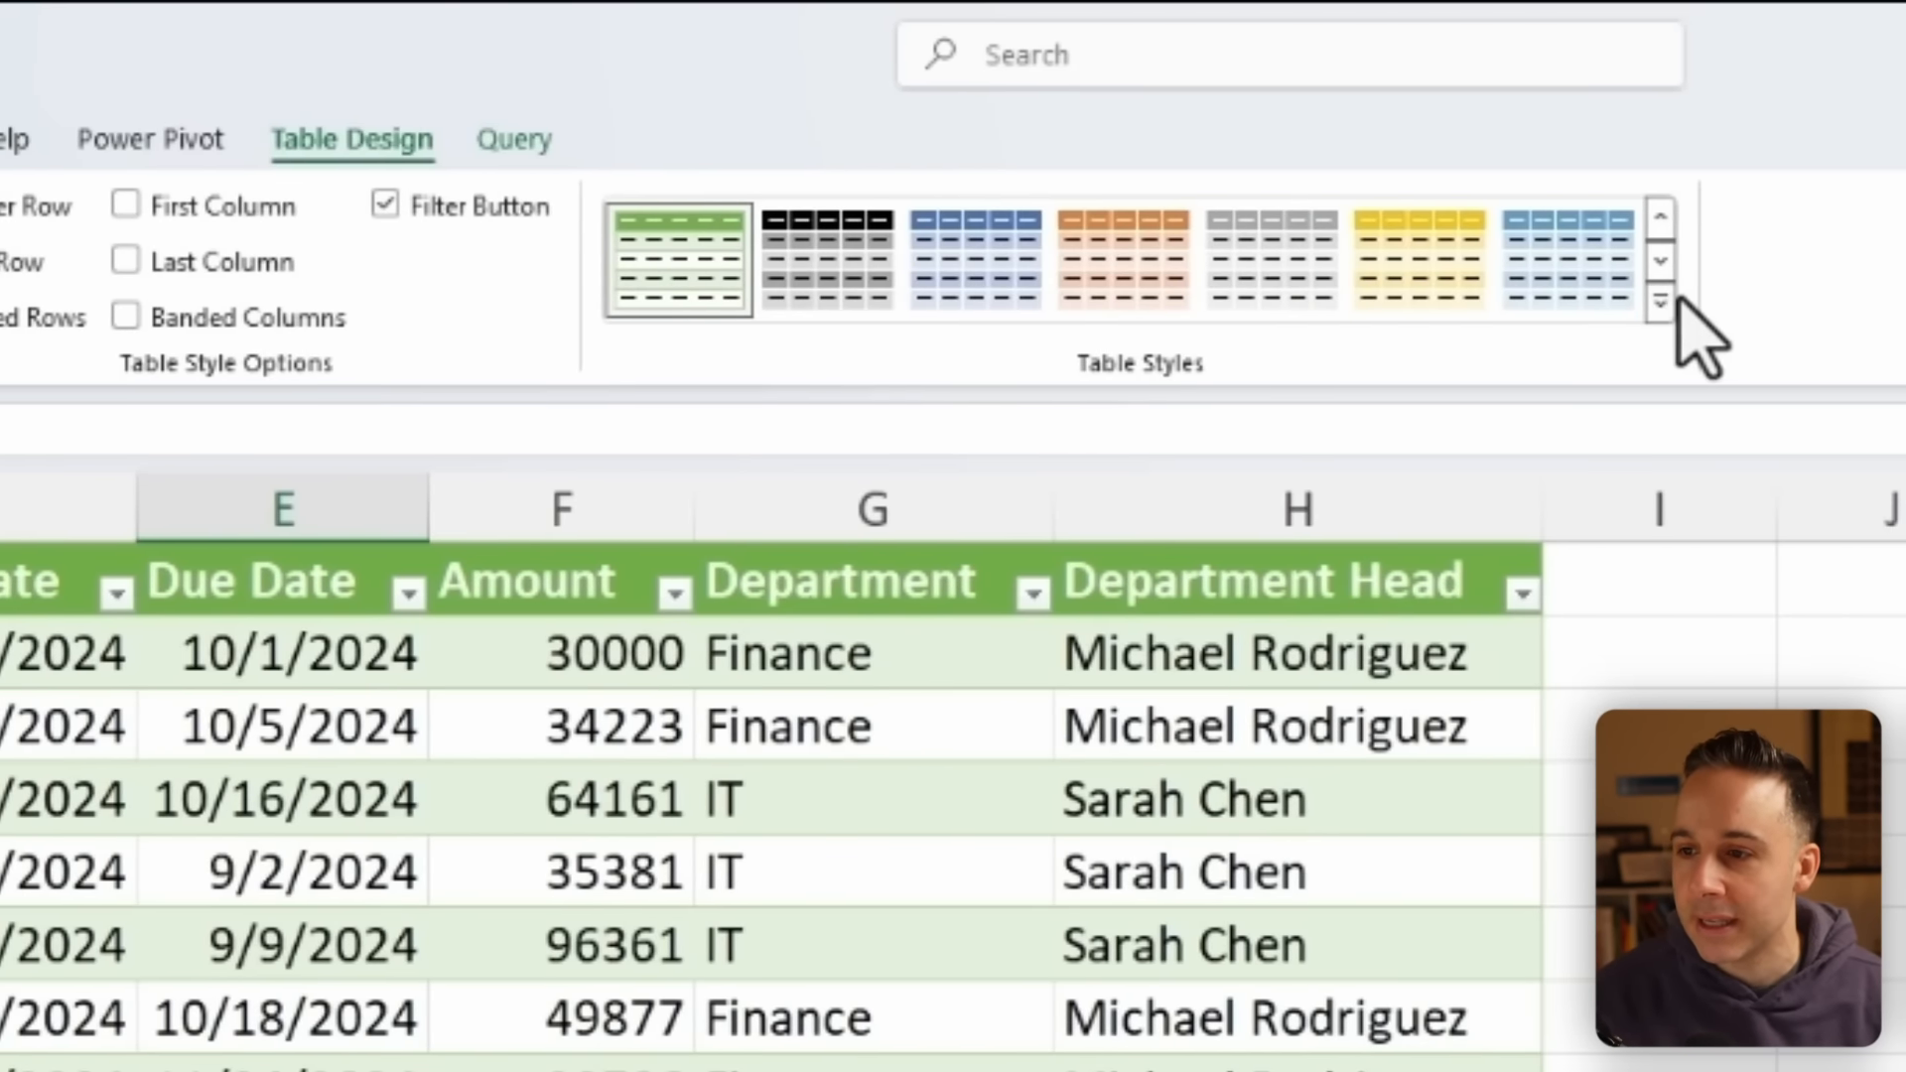
left_click(1843, 303)
left_click(707, 348)
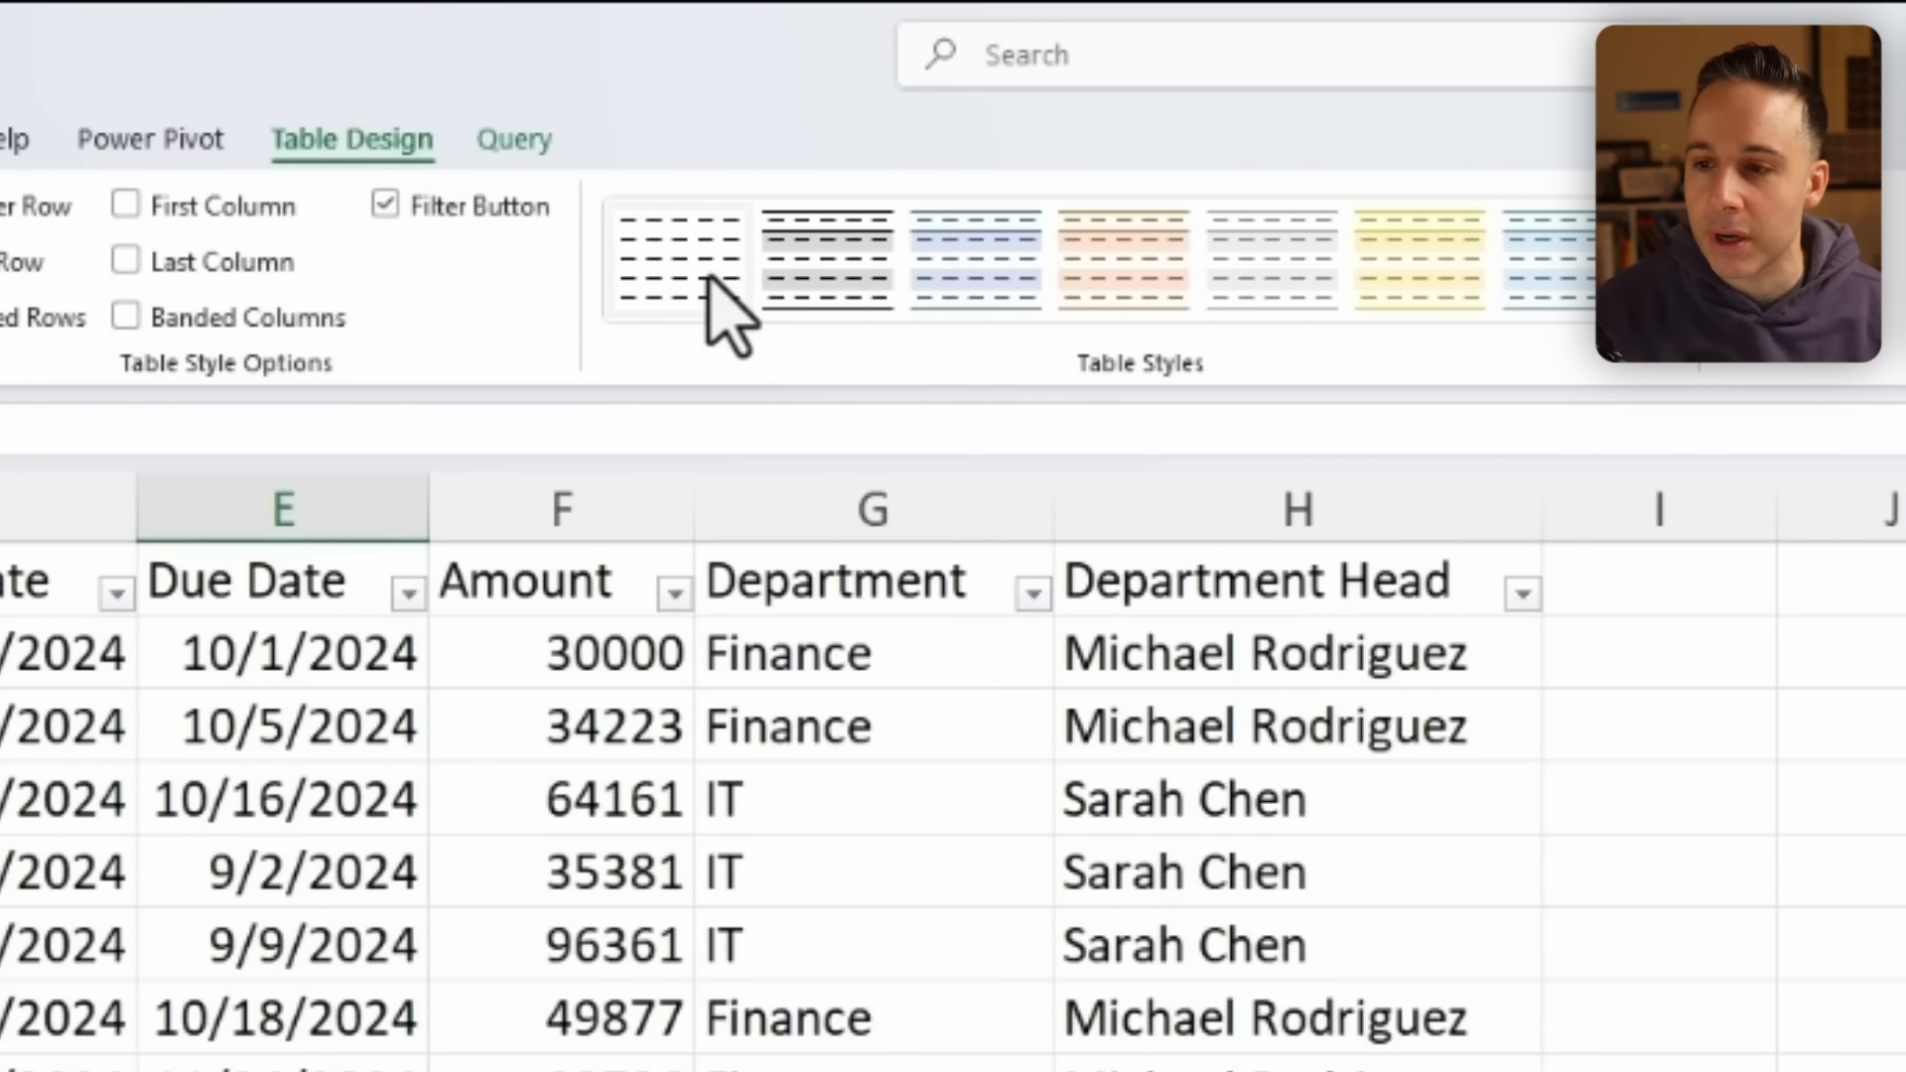
right_click(711, 278)
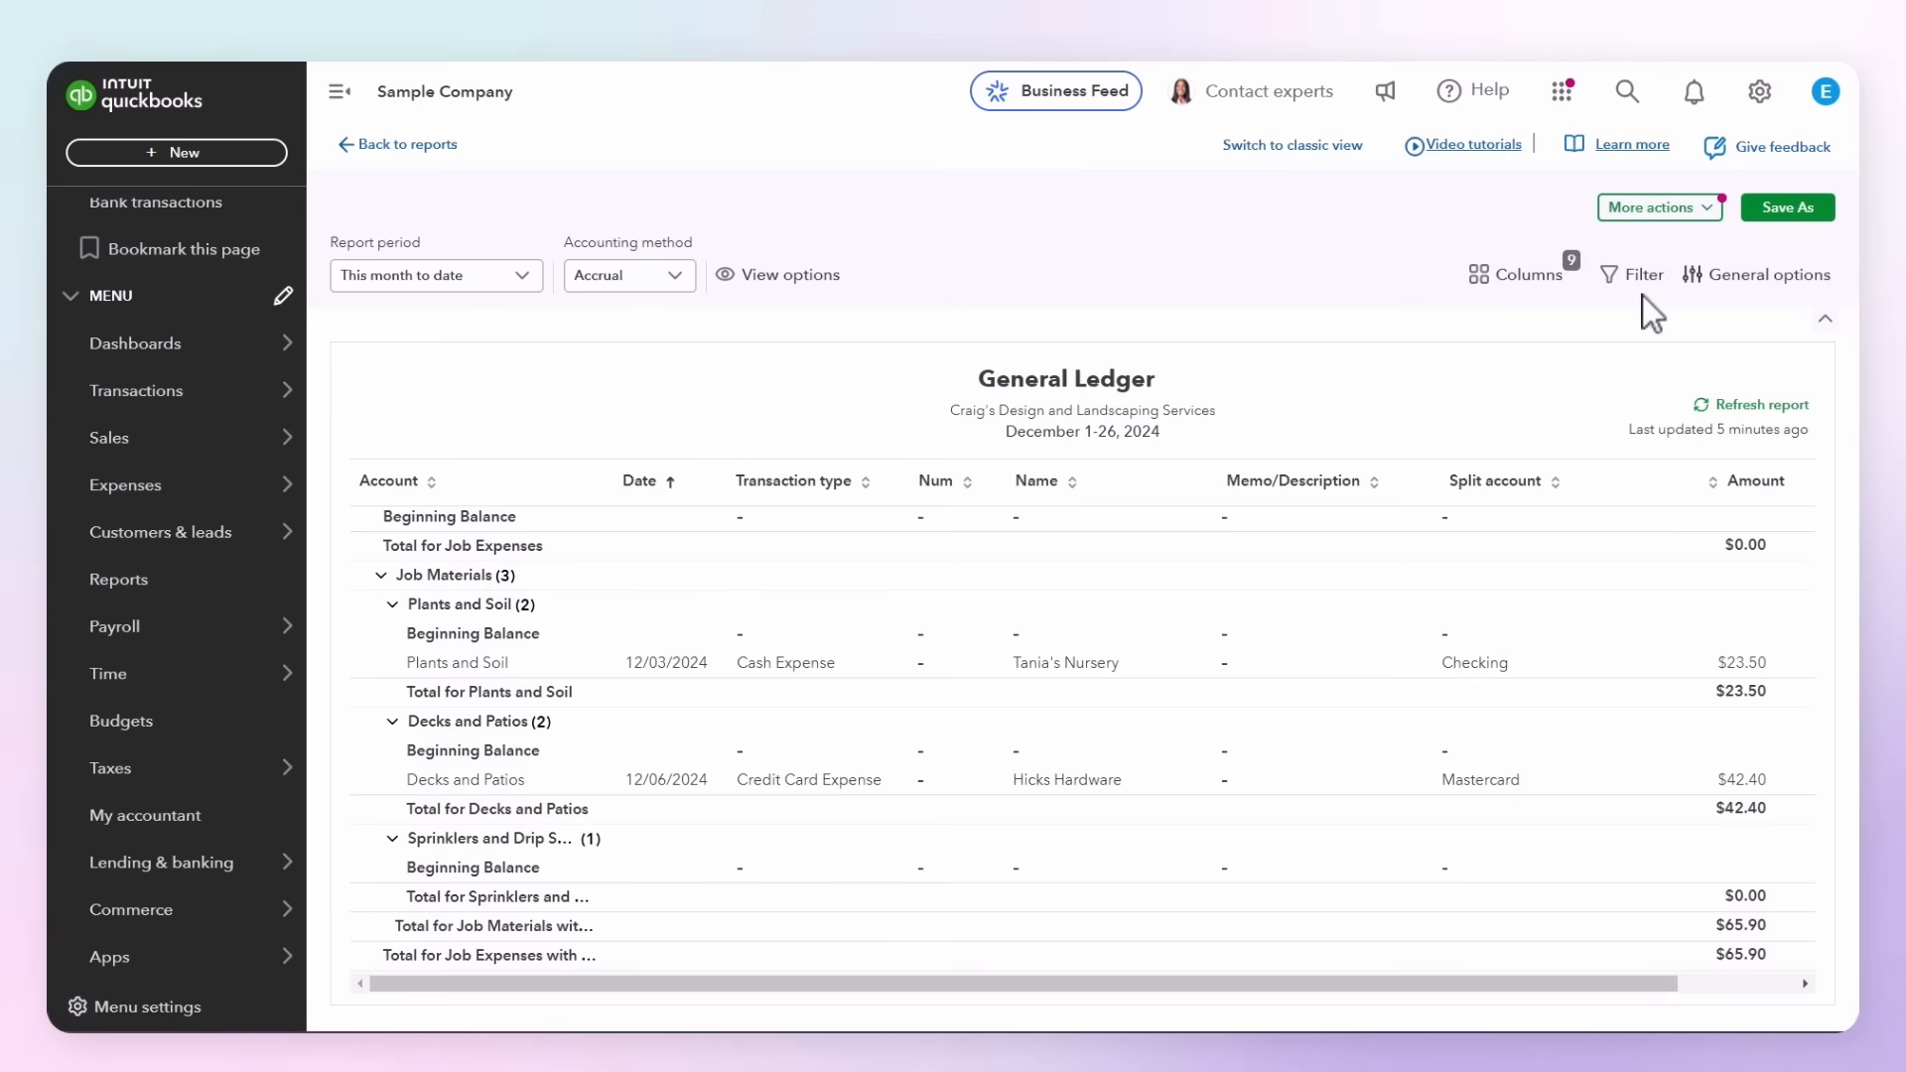
left_click(1656, 207)
left_click(1639, 290)
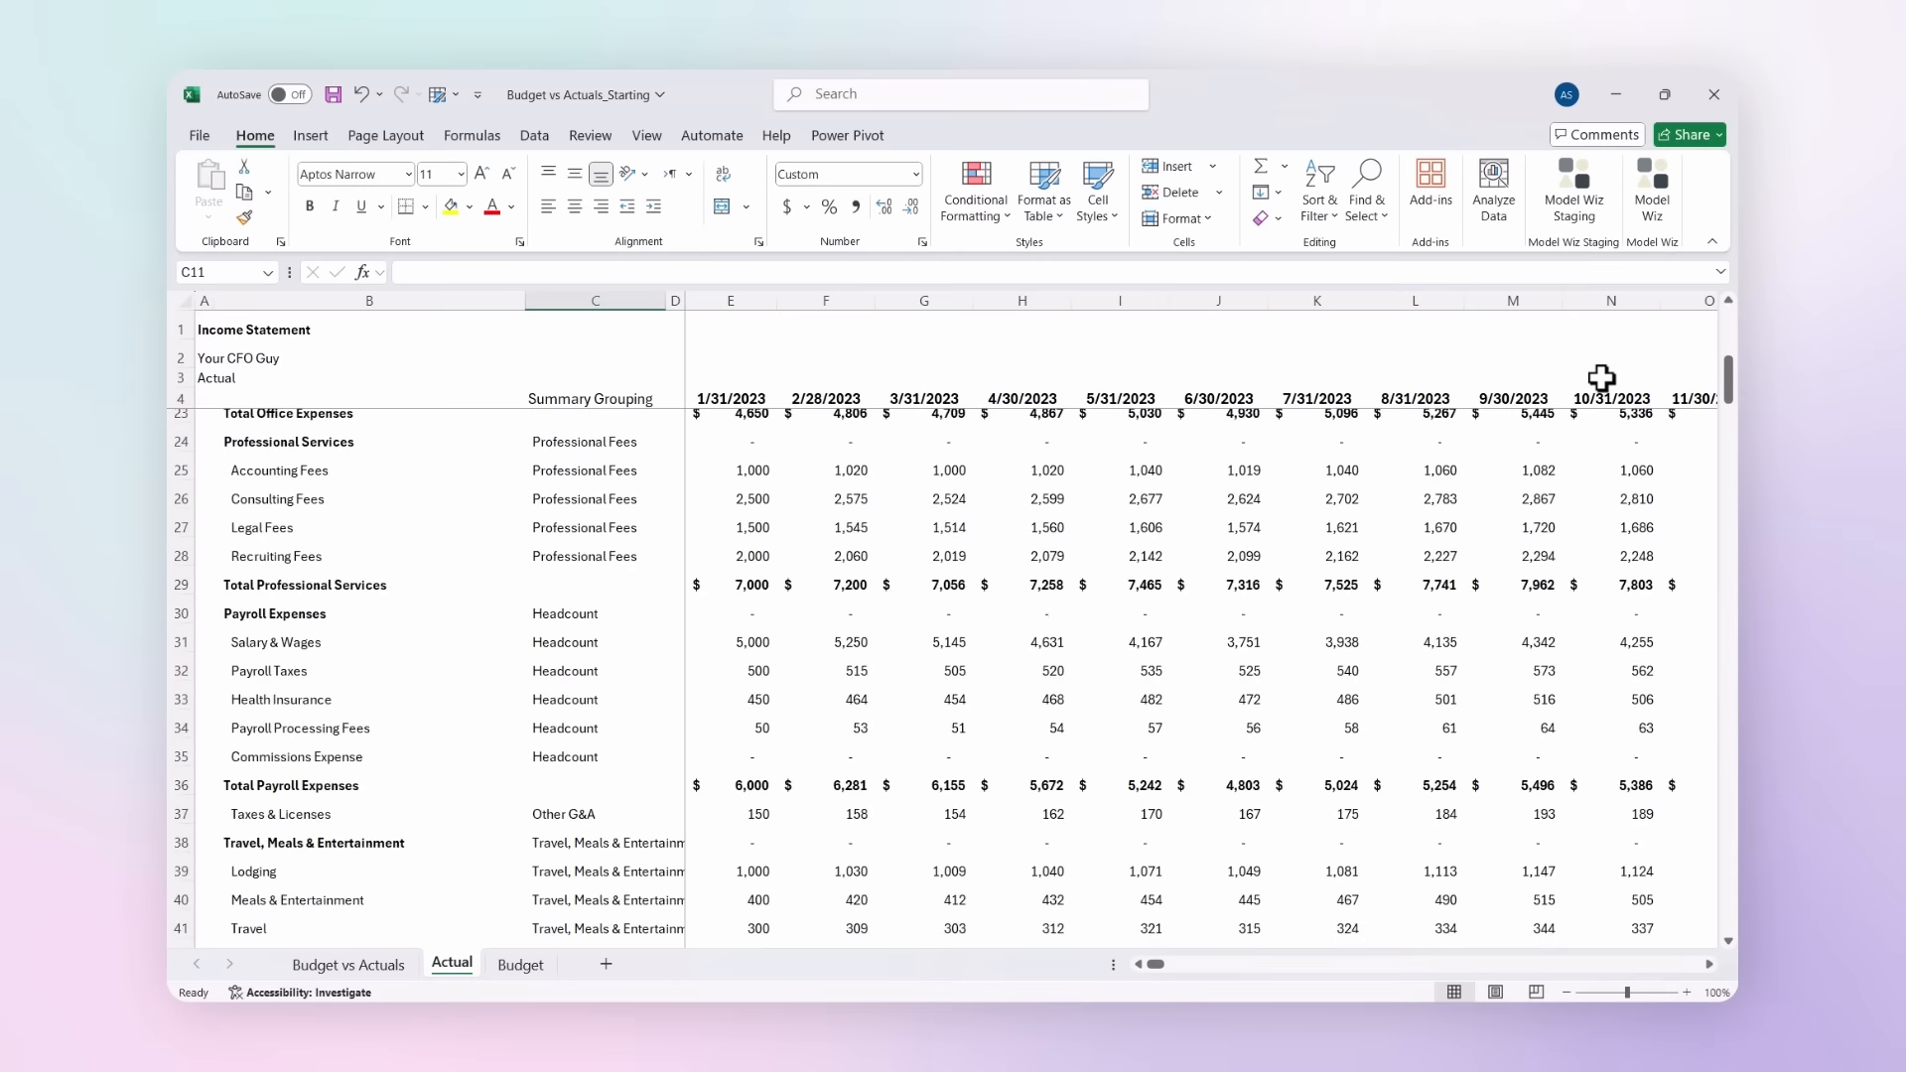
scroll(1601, 377, "down", 2)
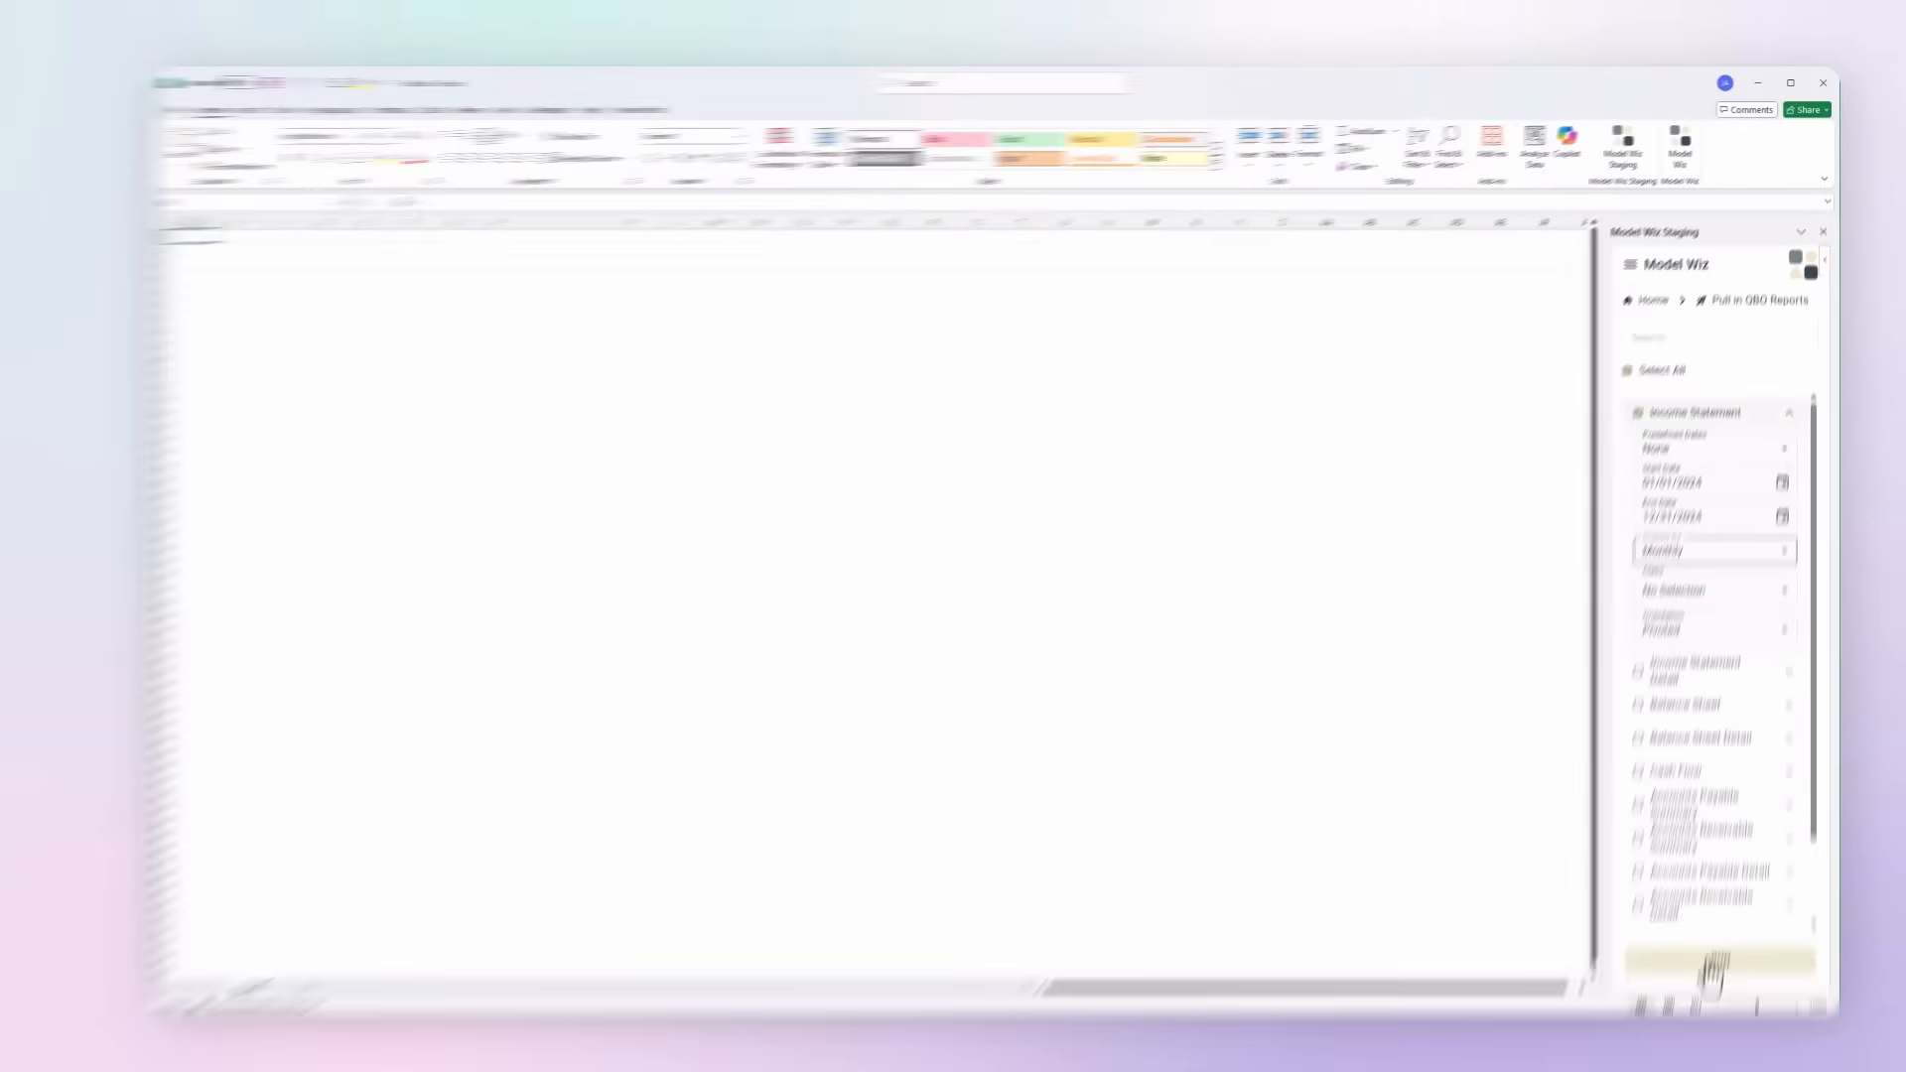
Pull the monthly Income Statement for January to December 2024 from QuickBooks Online into the workbook with Model Wiz.
left_click(1701, 957)
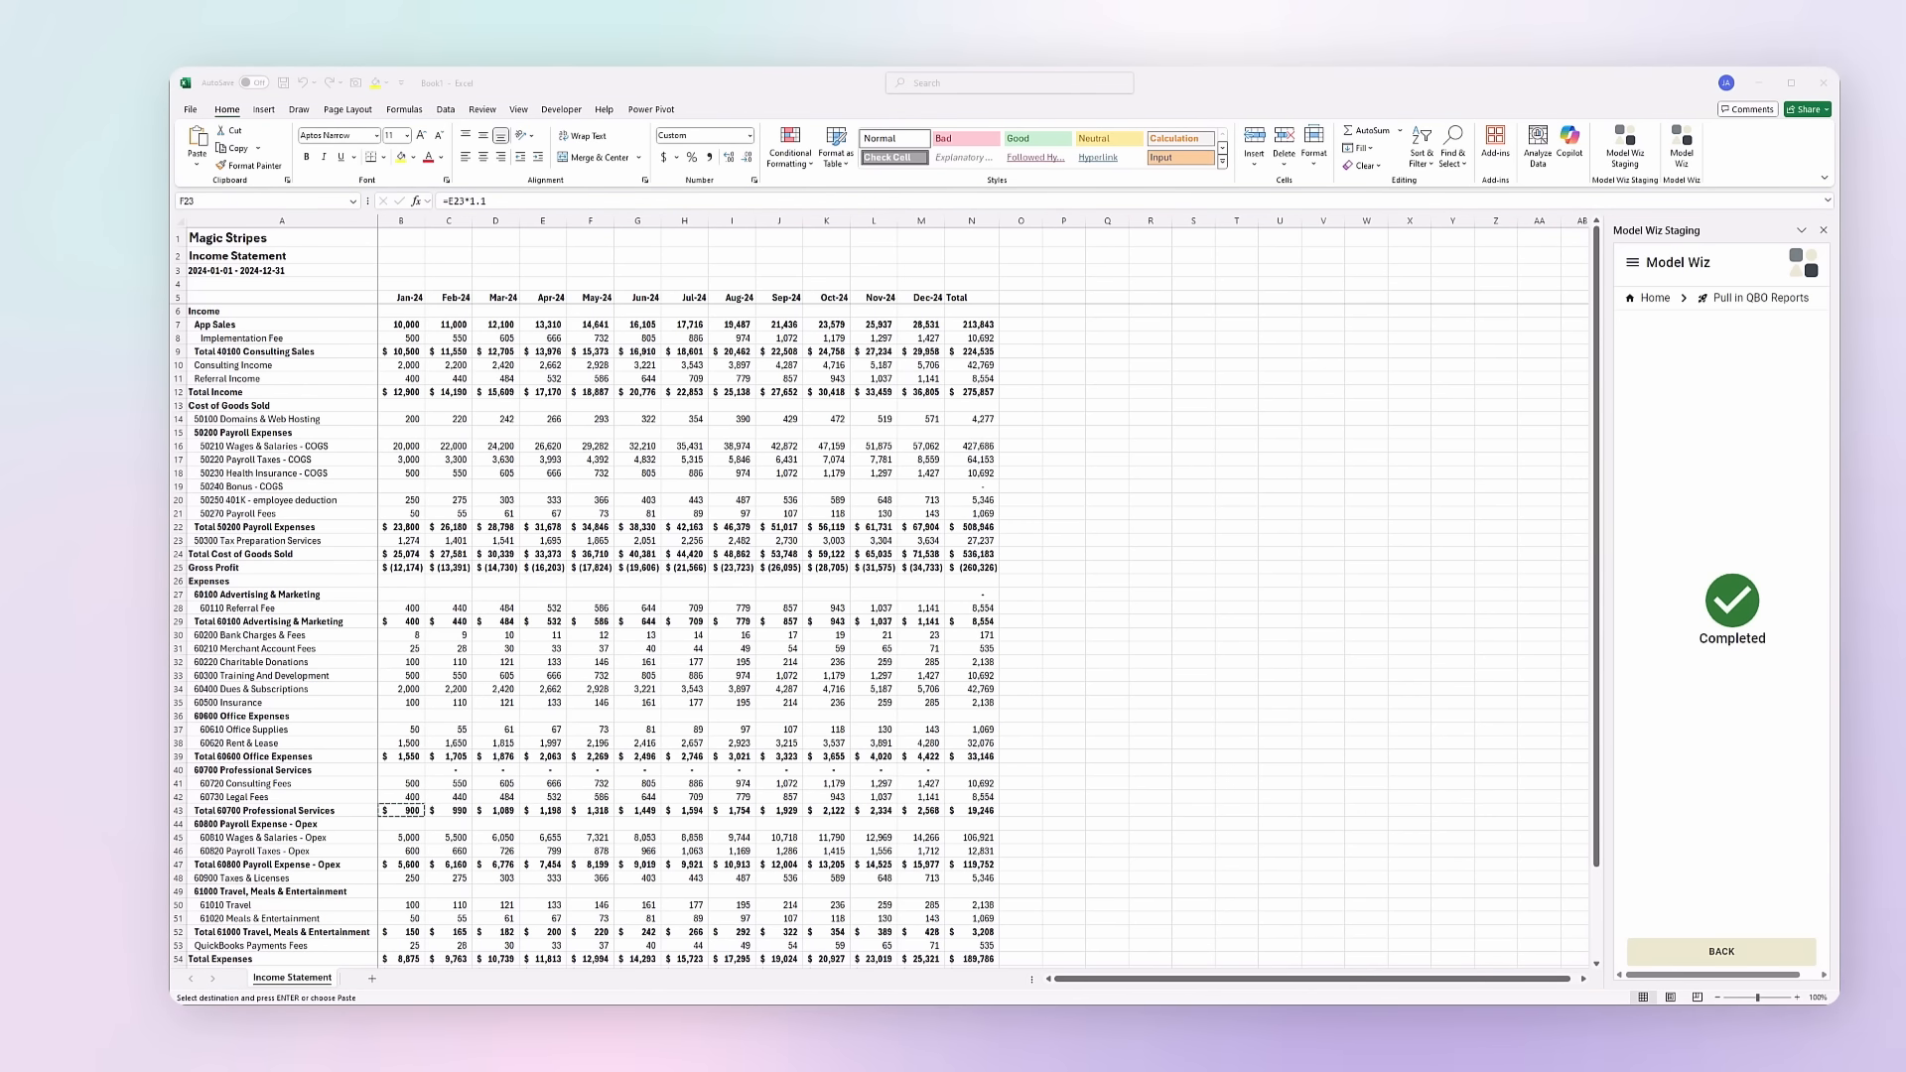
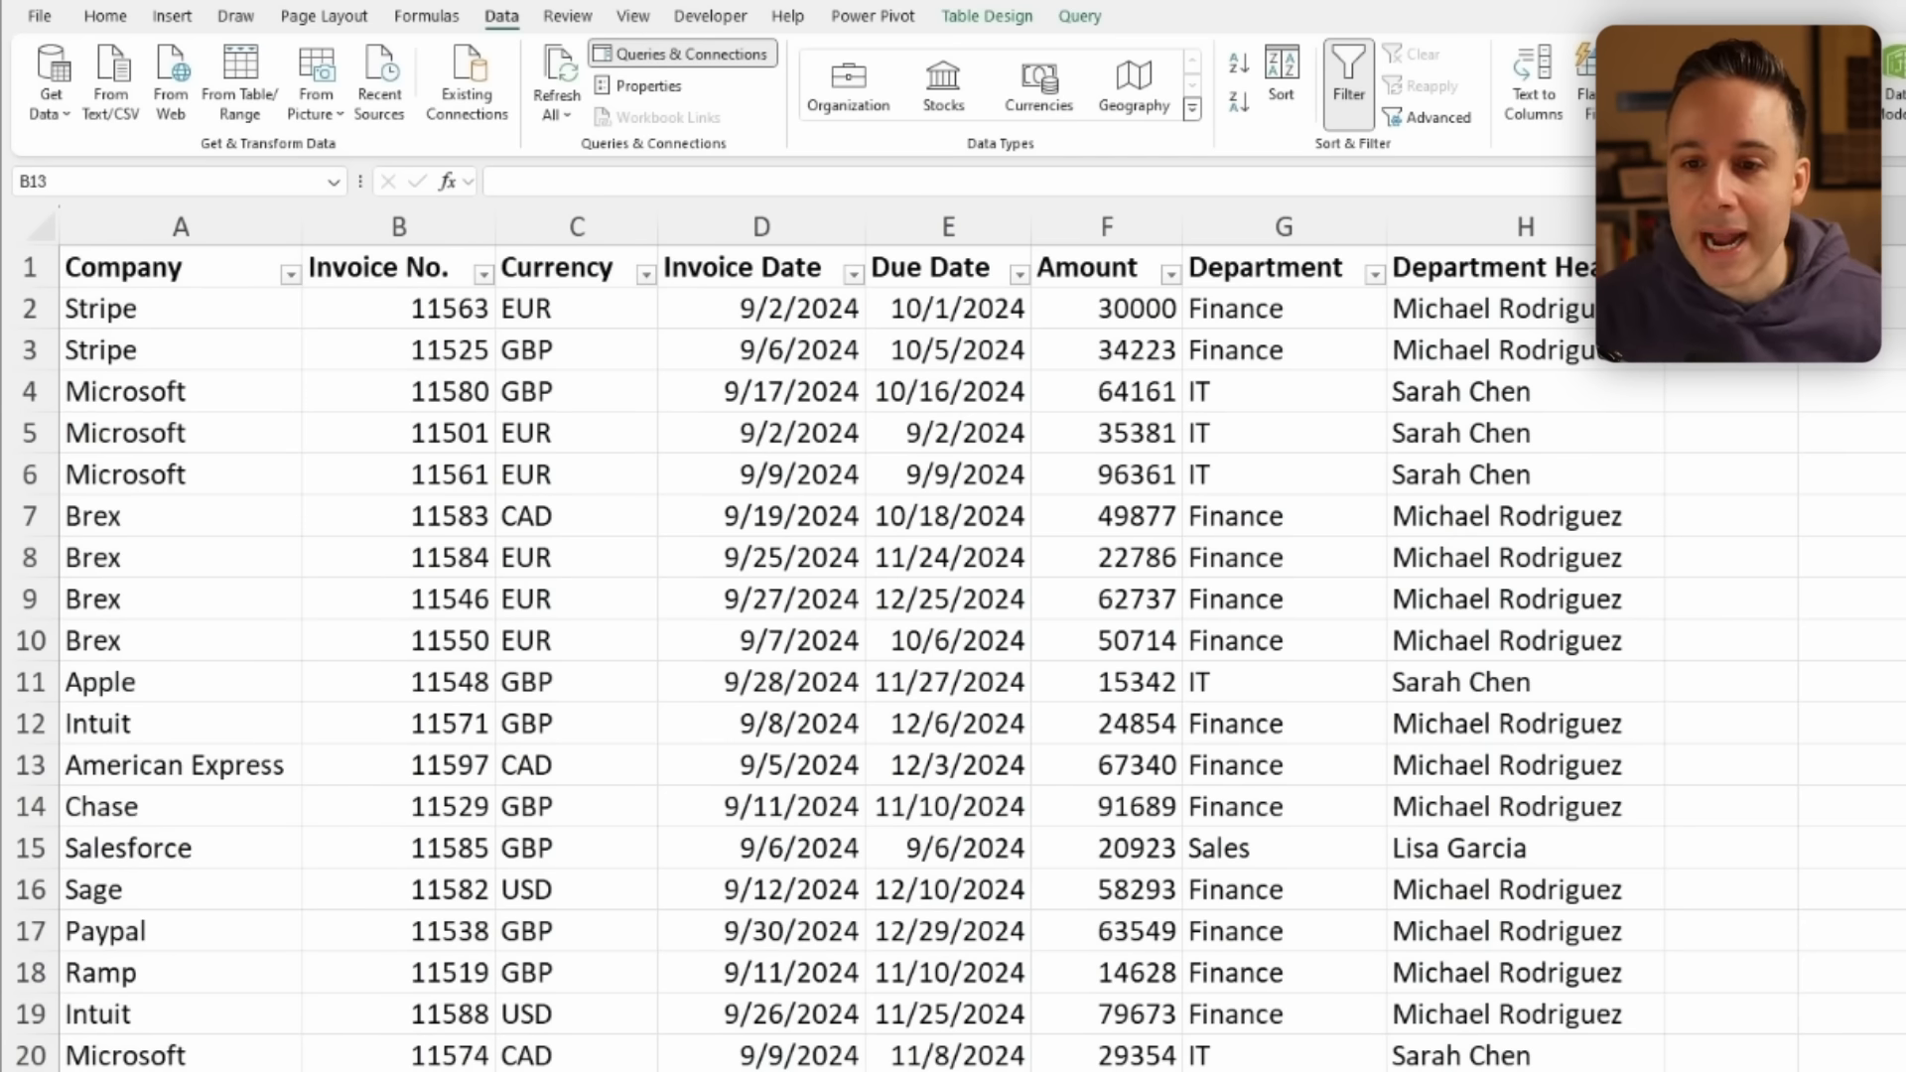
Open the 02 - AP - October 2024 workbook and copy all of its invoice data.
double_click(467, 390)
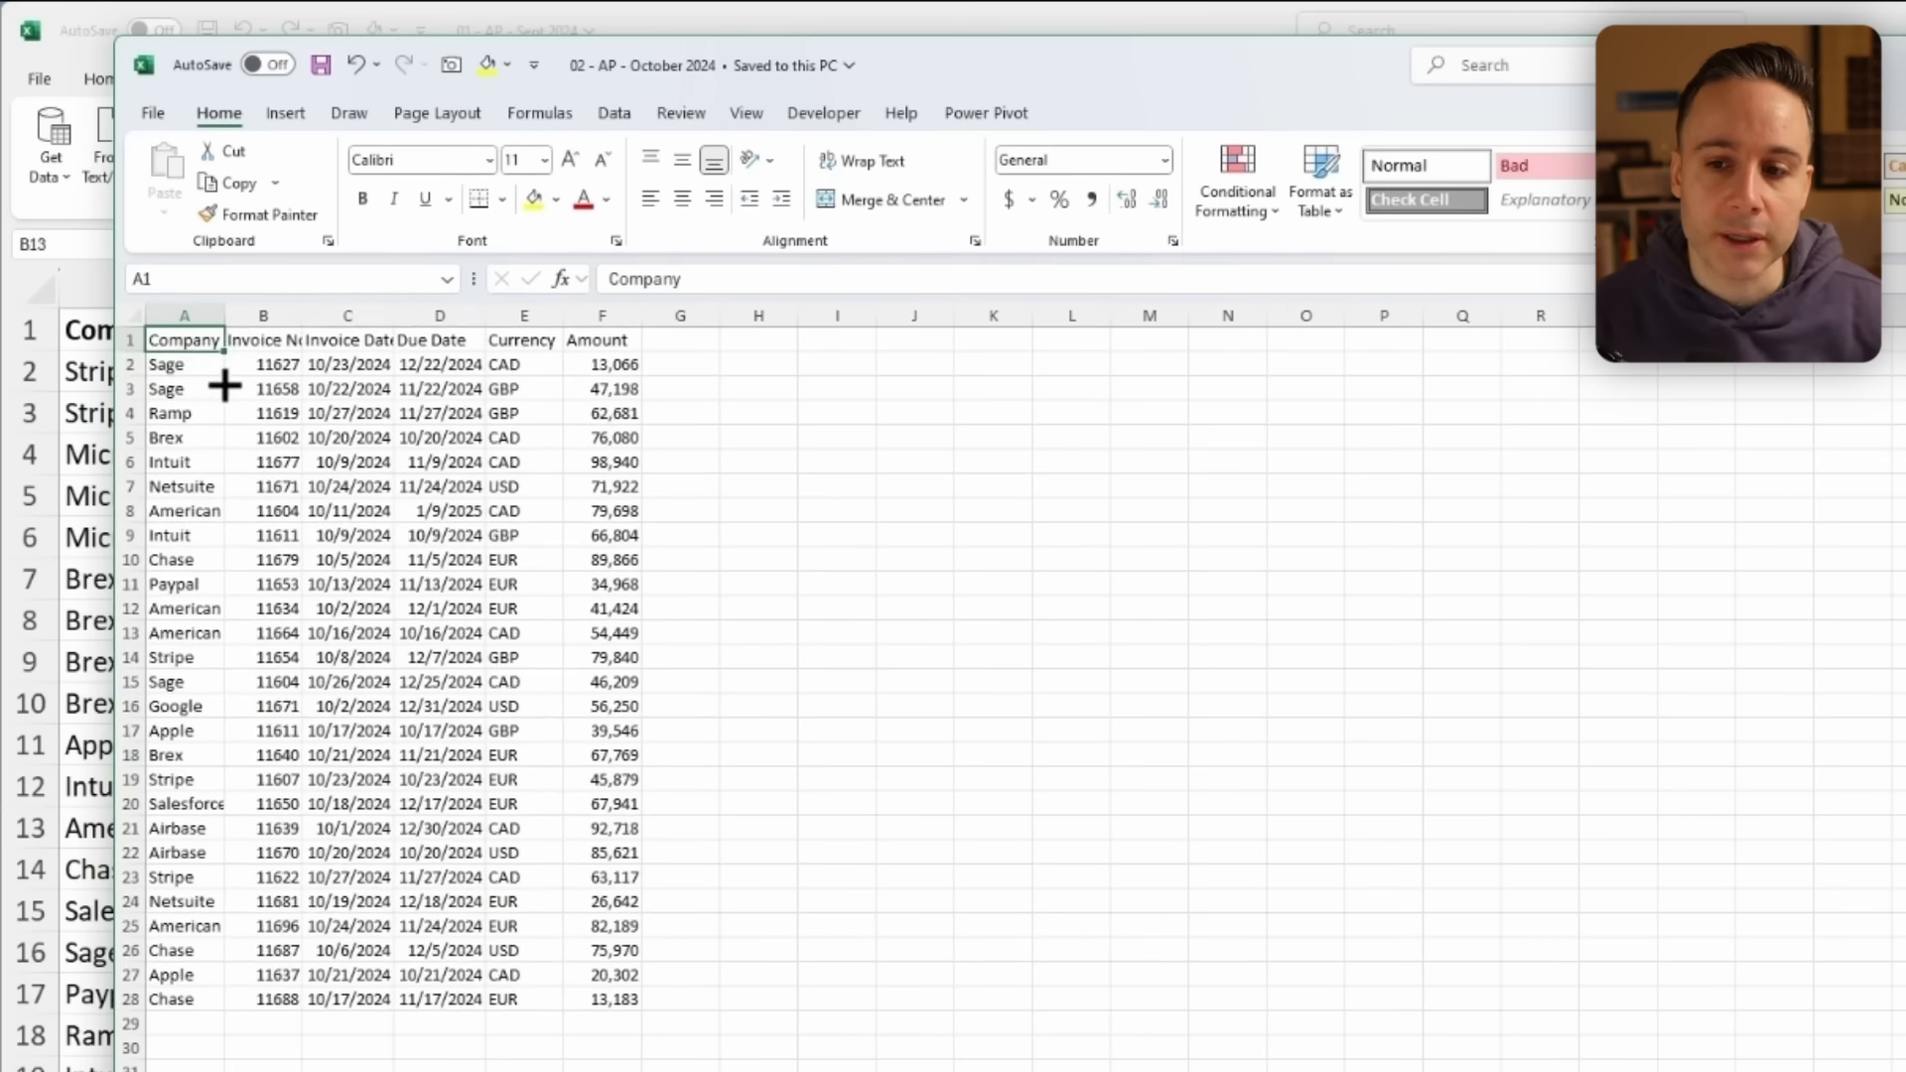
key("ctrl+a")
key("ctrl+c")
Try pasting the October data over the AP sheet of 01 - AP - Sept 2024 from cell A1, and undo the paste.
left_click(77, 571)
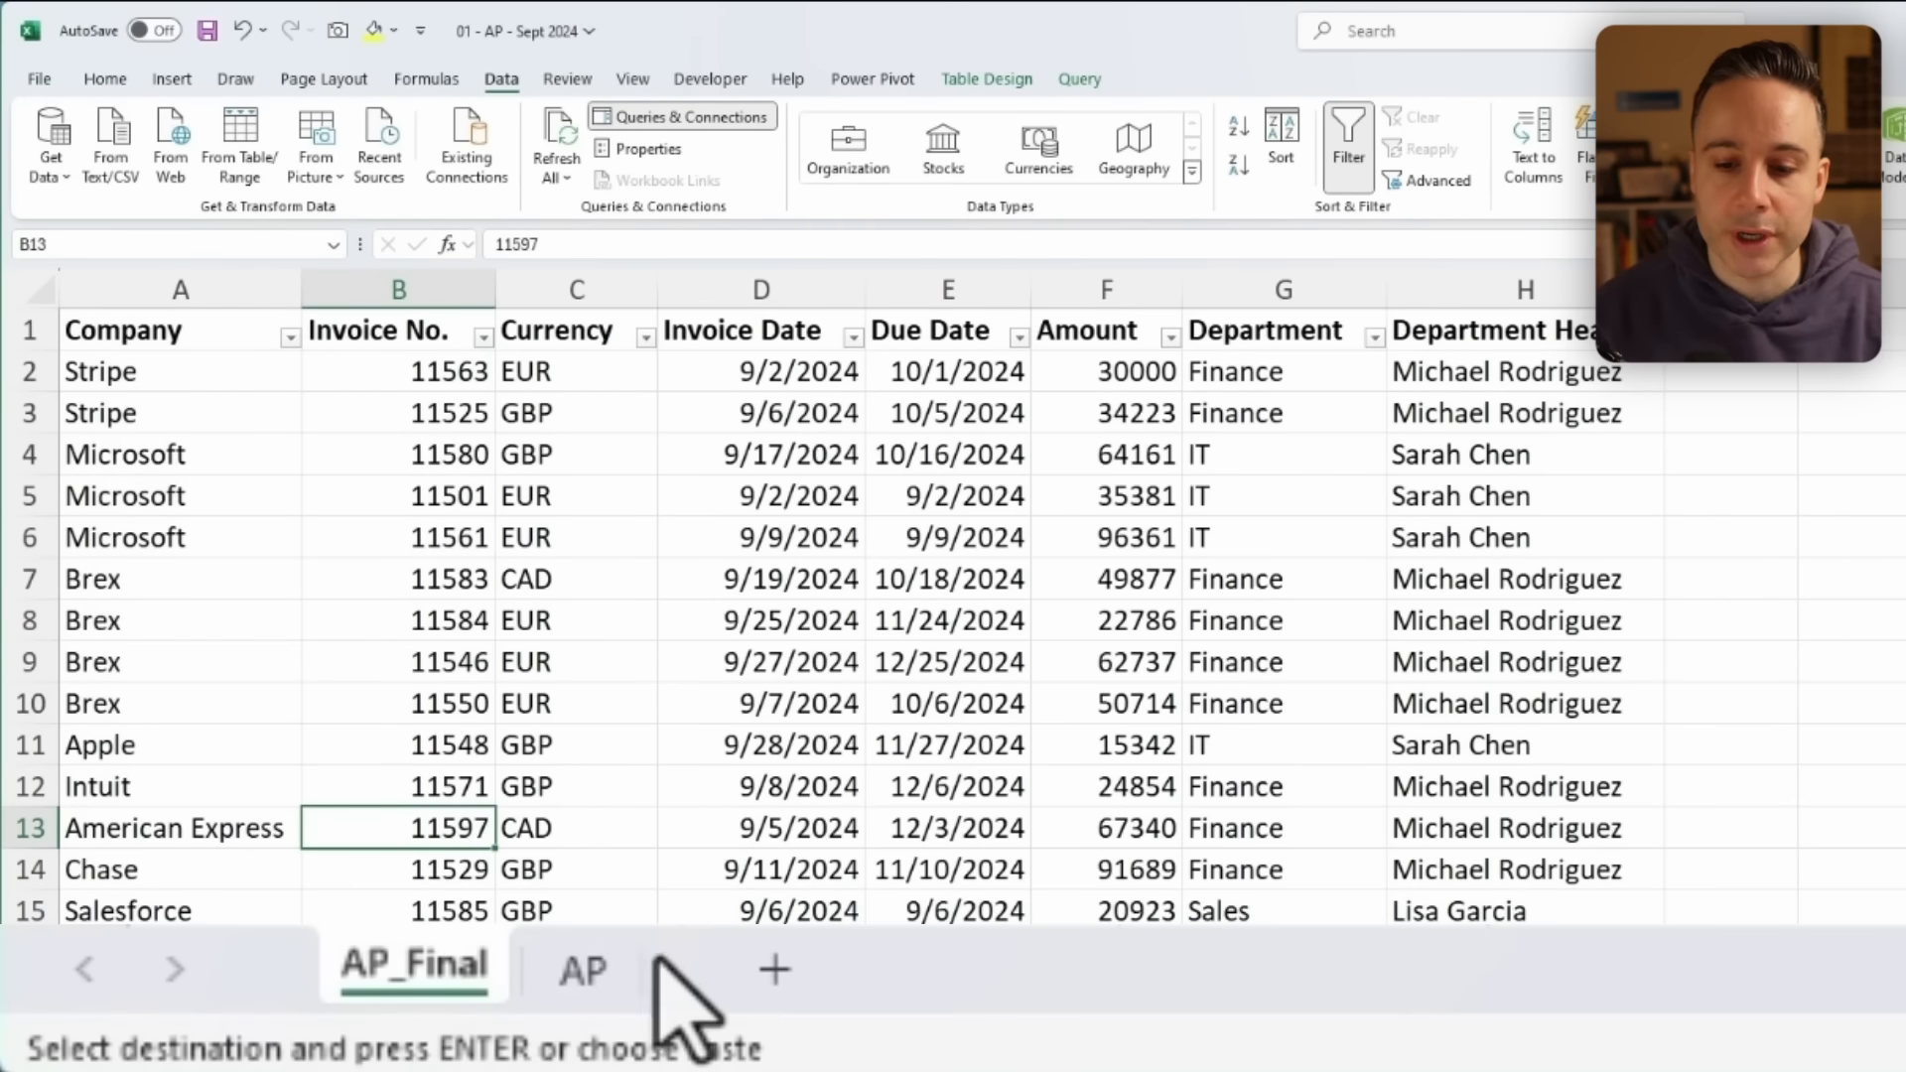
left_click(626, 963)
left_click(171, 358)
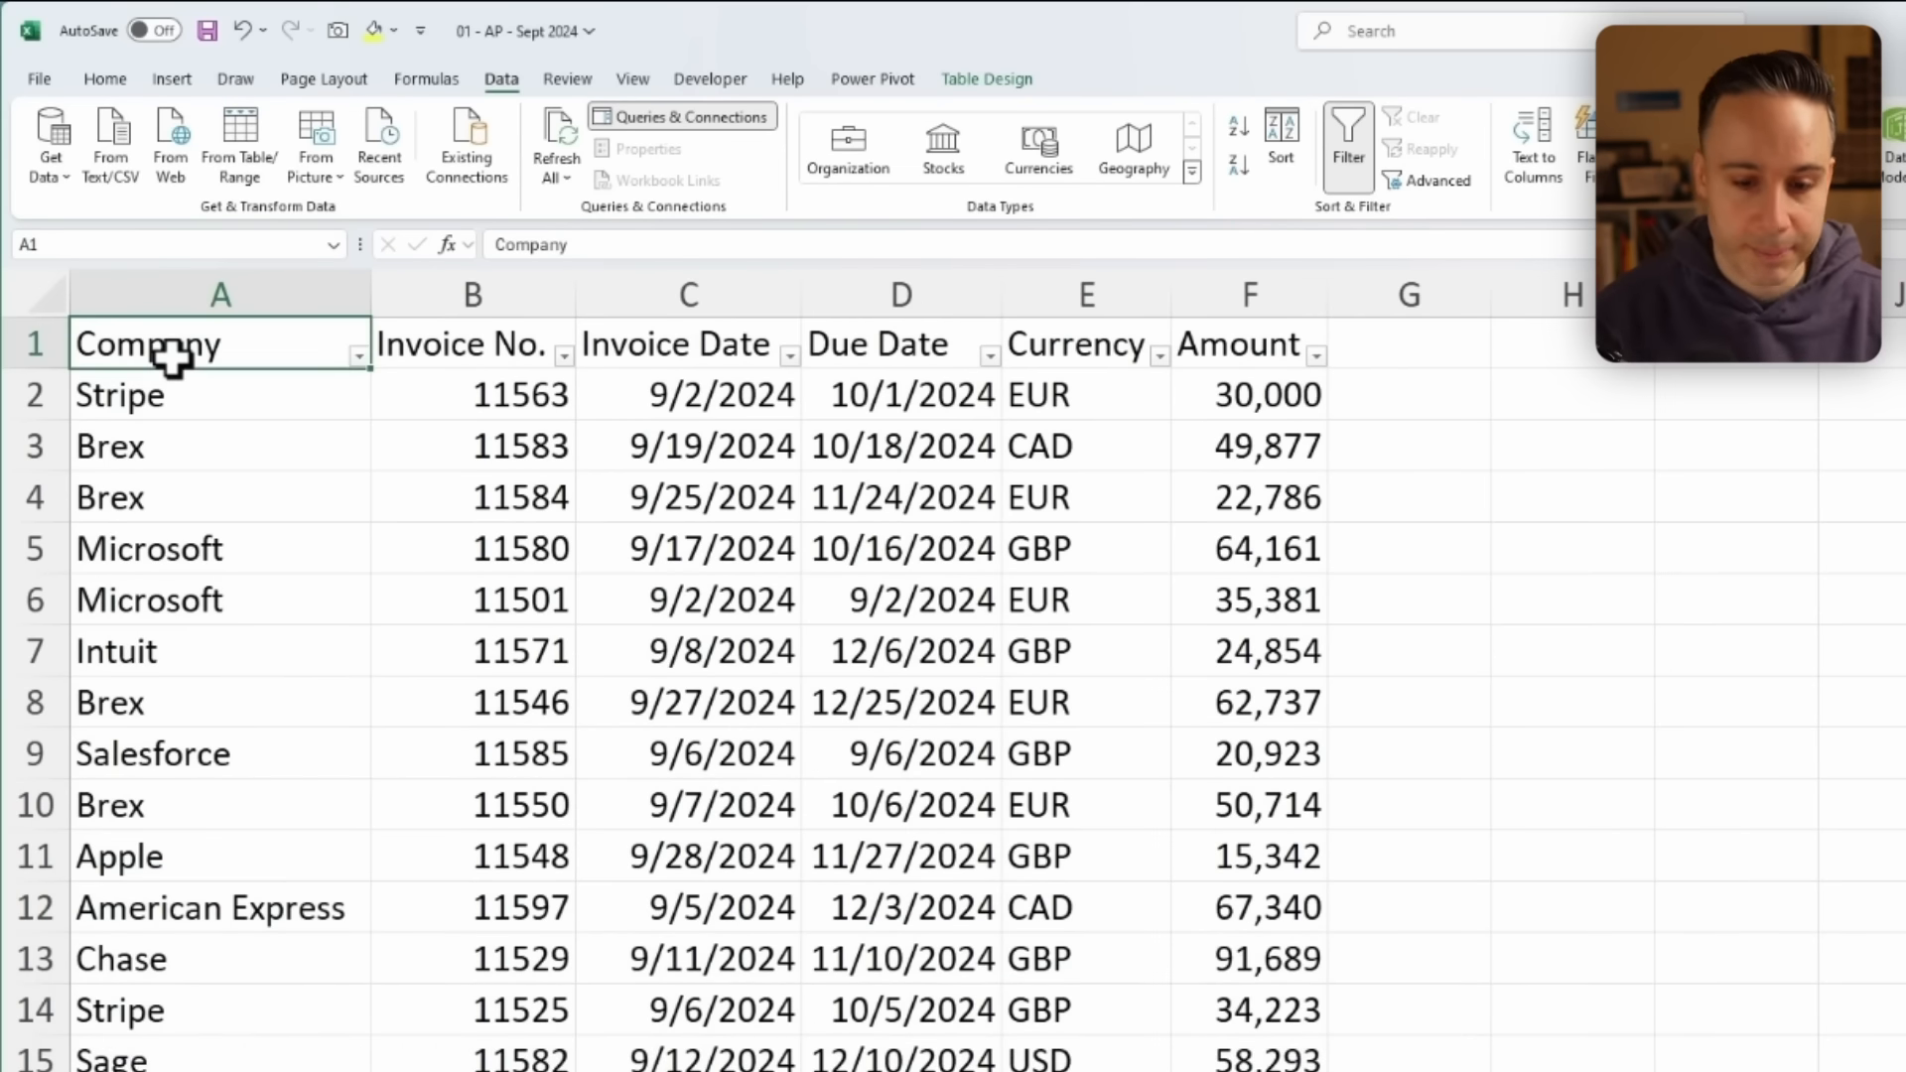
key("ctrl+v")
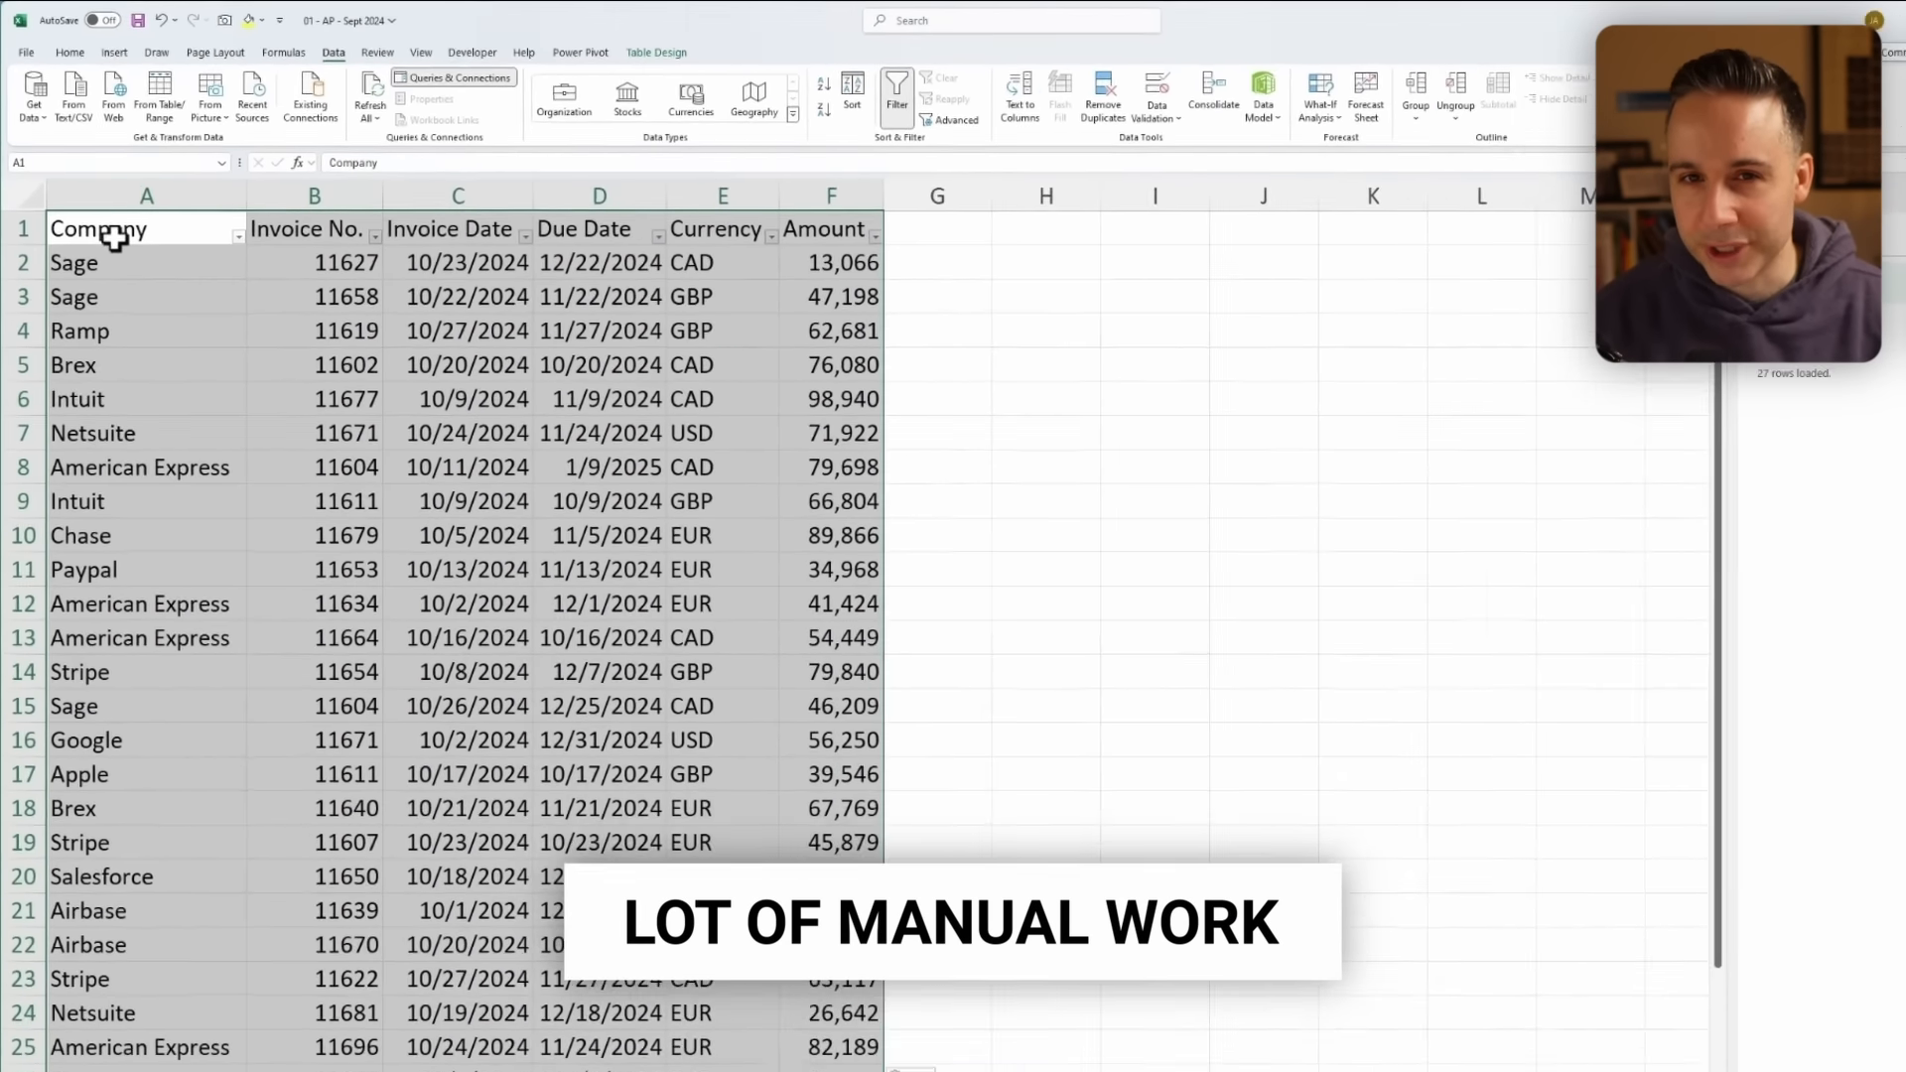
key("ctrl+z")
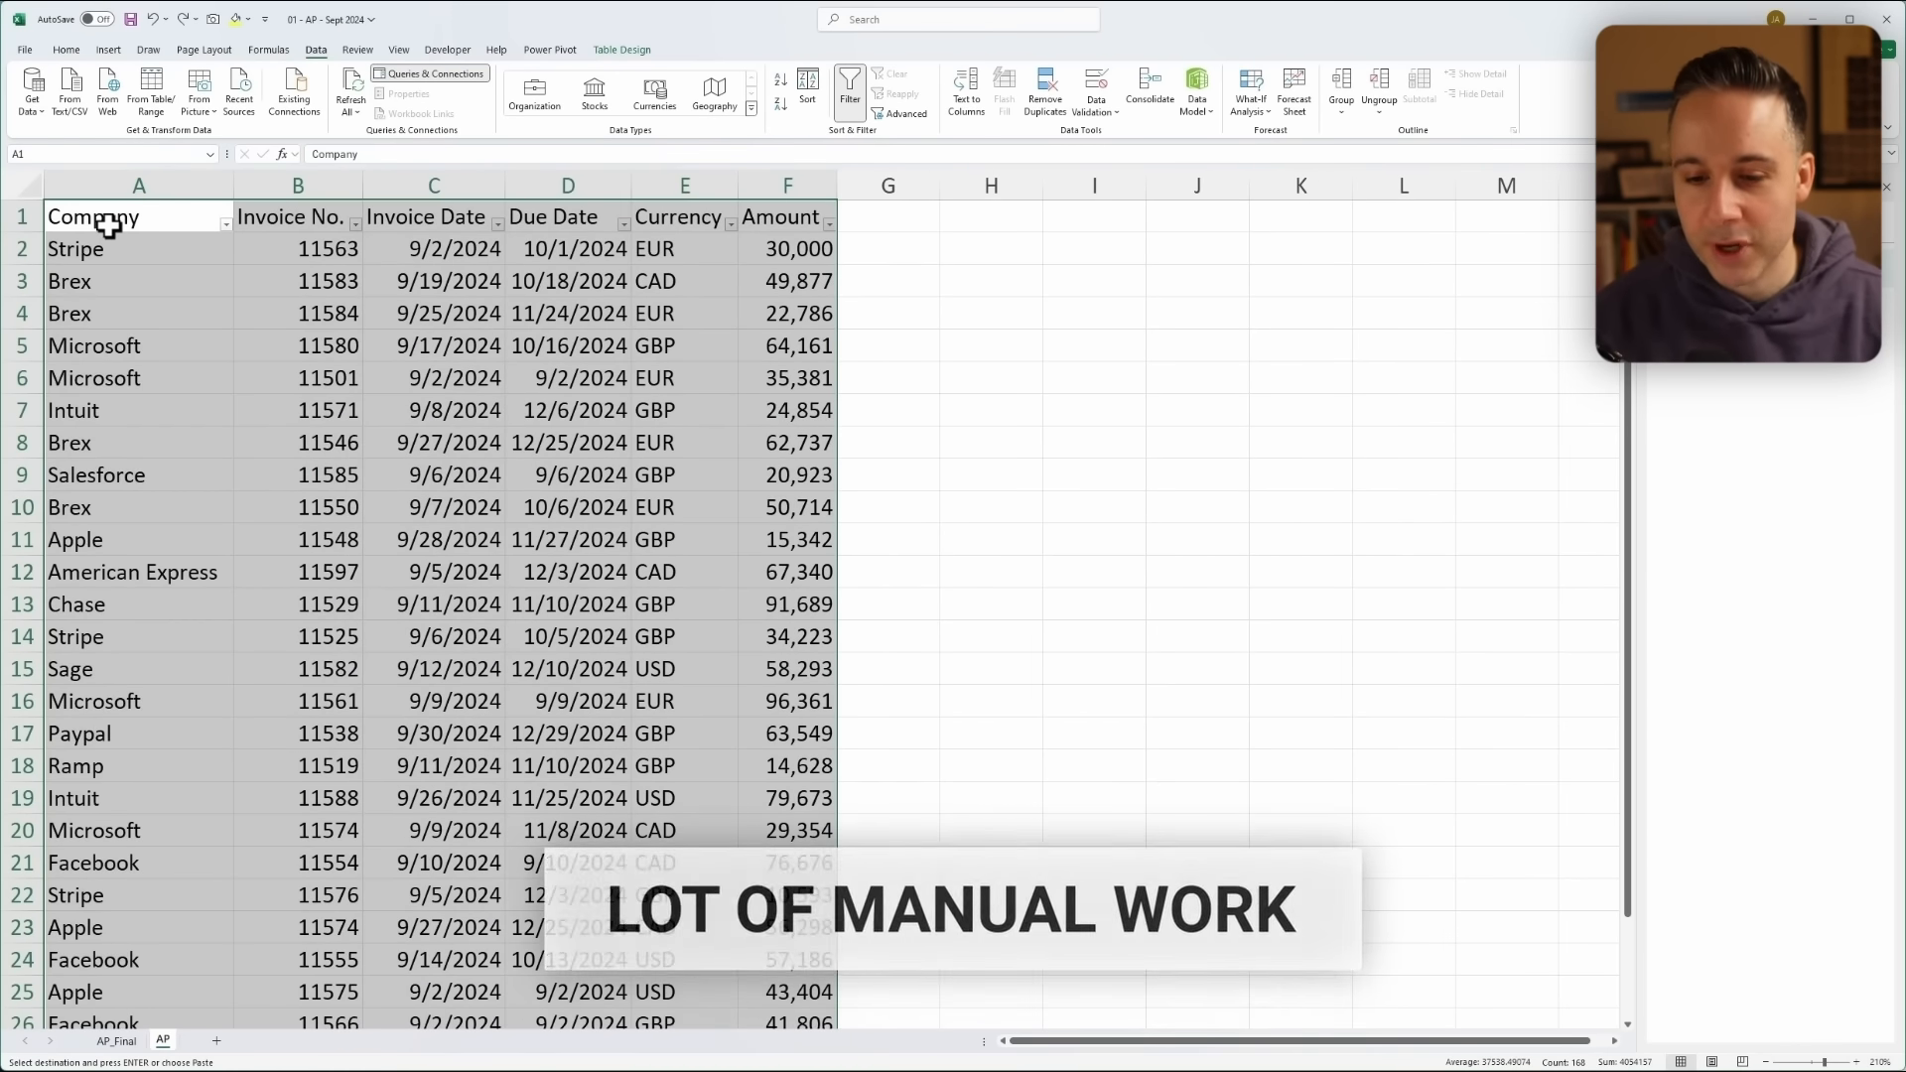
Bring the 02 - AP - October 2024 workbook forward and compare it side by side with the September AP sheet.
key("alt+Tab")
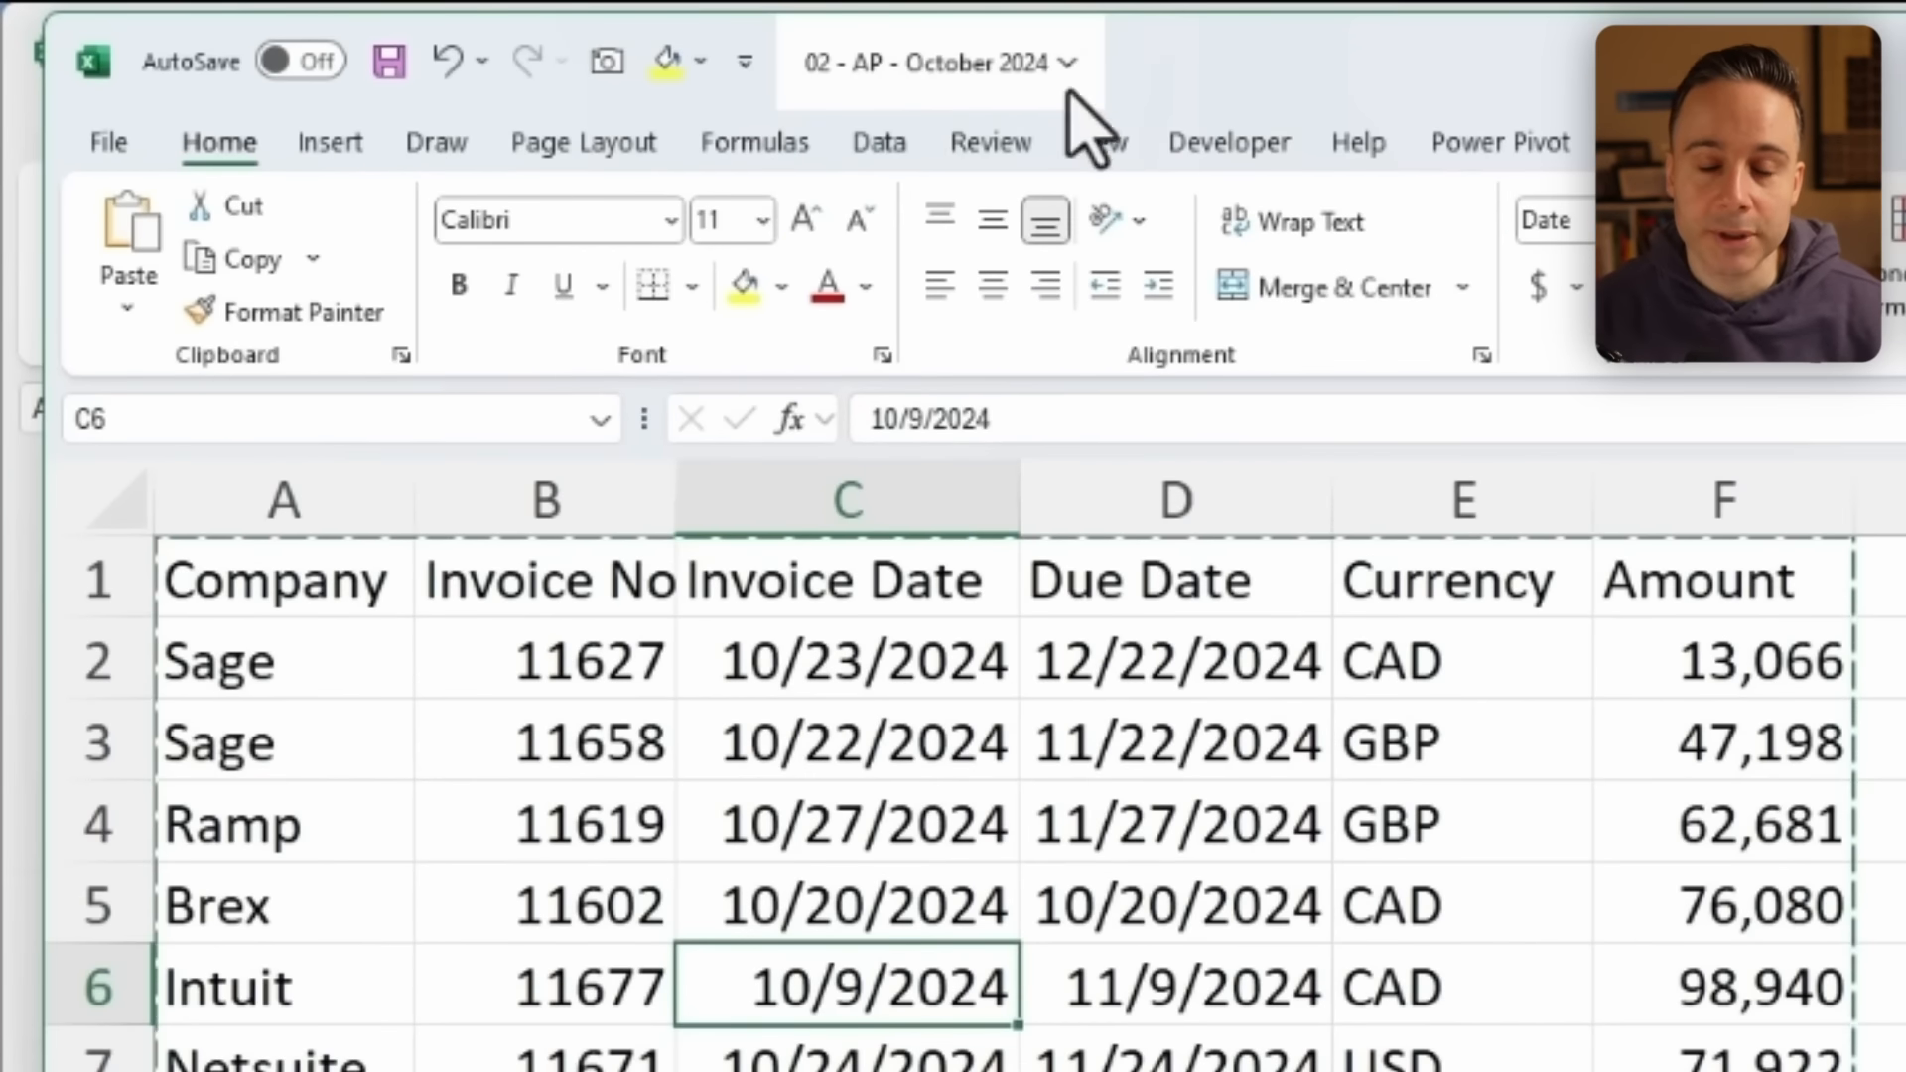
left_click_drag(1225, 41, 1125, 45)
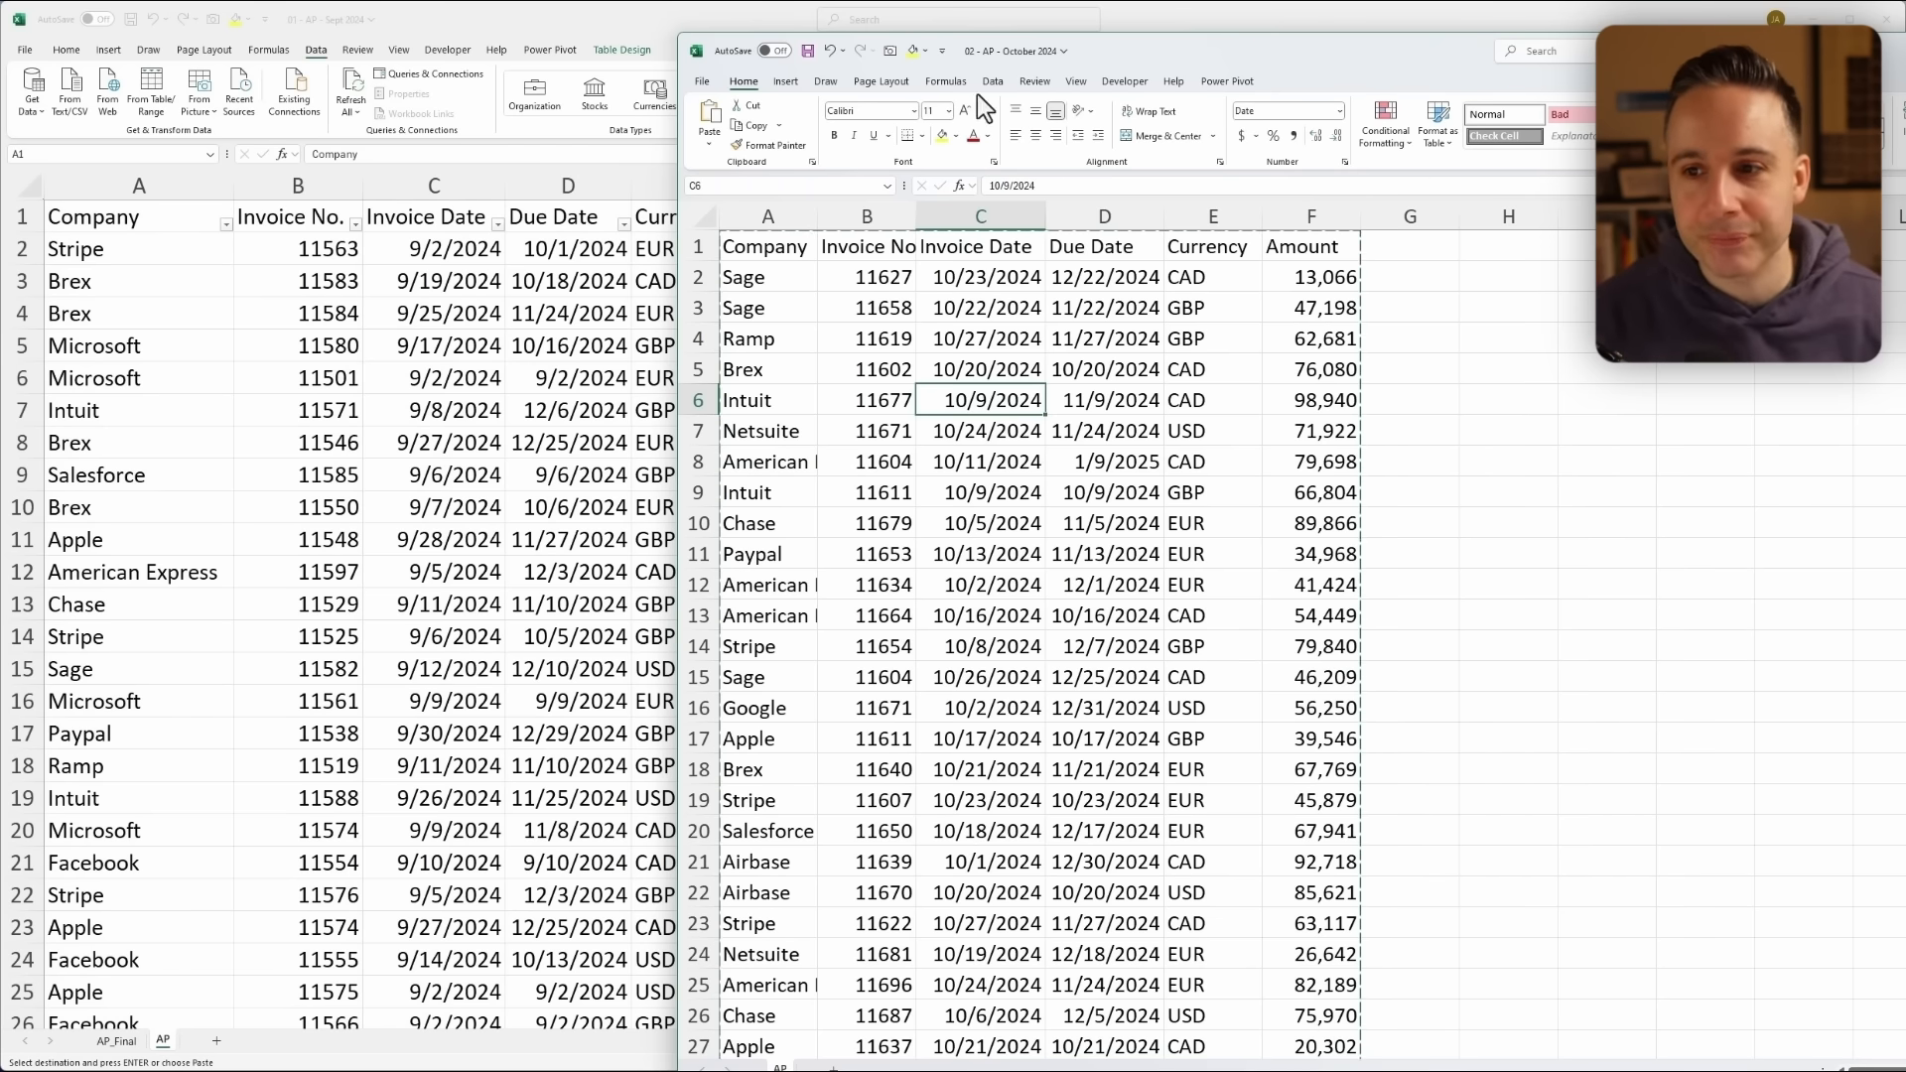
left_click_drag(1181, 57, 392, 70)
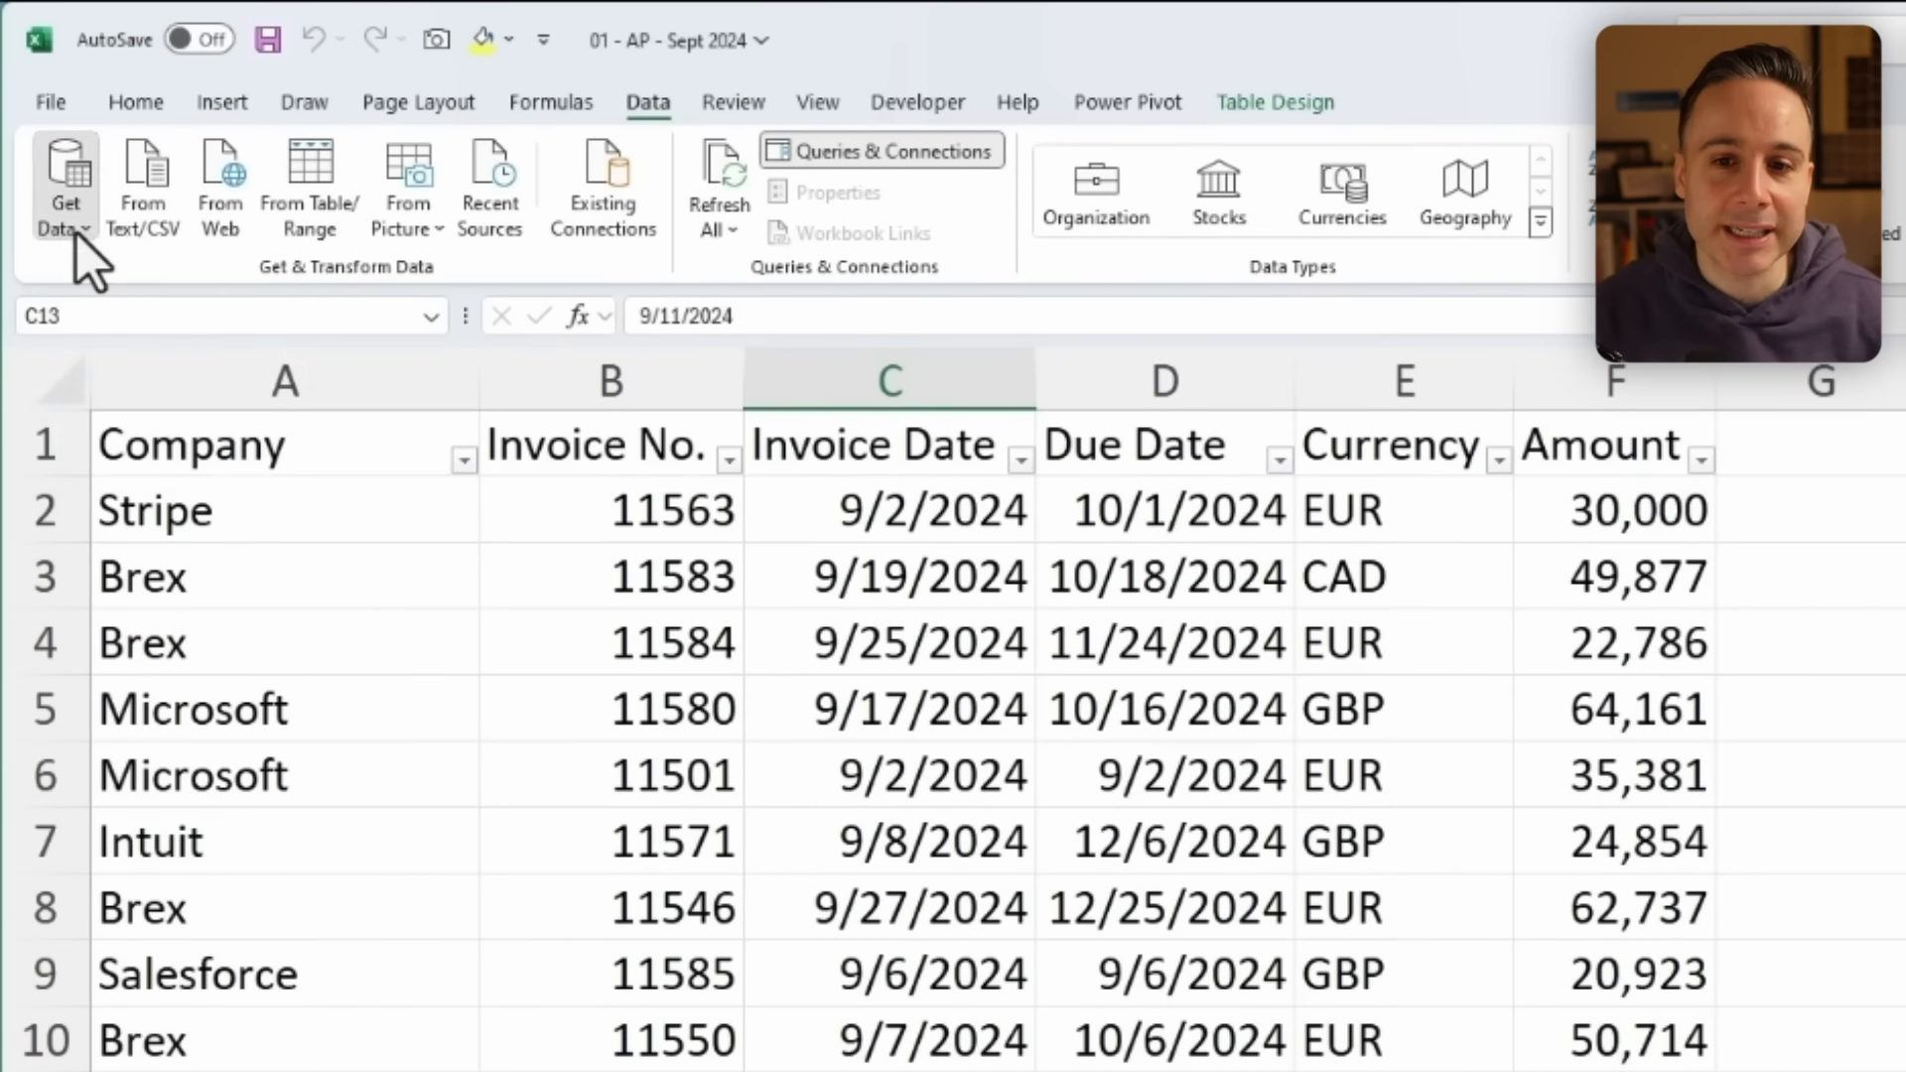
Import the AP sheet from the 02 - AP - October 2024 workbook into the Power Query Editor as the AP_Oct query.
left_click(65, 213)
mouse_move(187, 277)
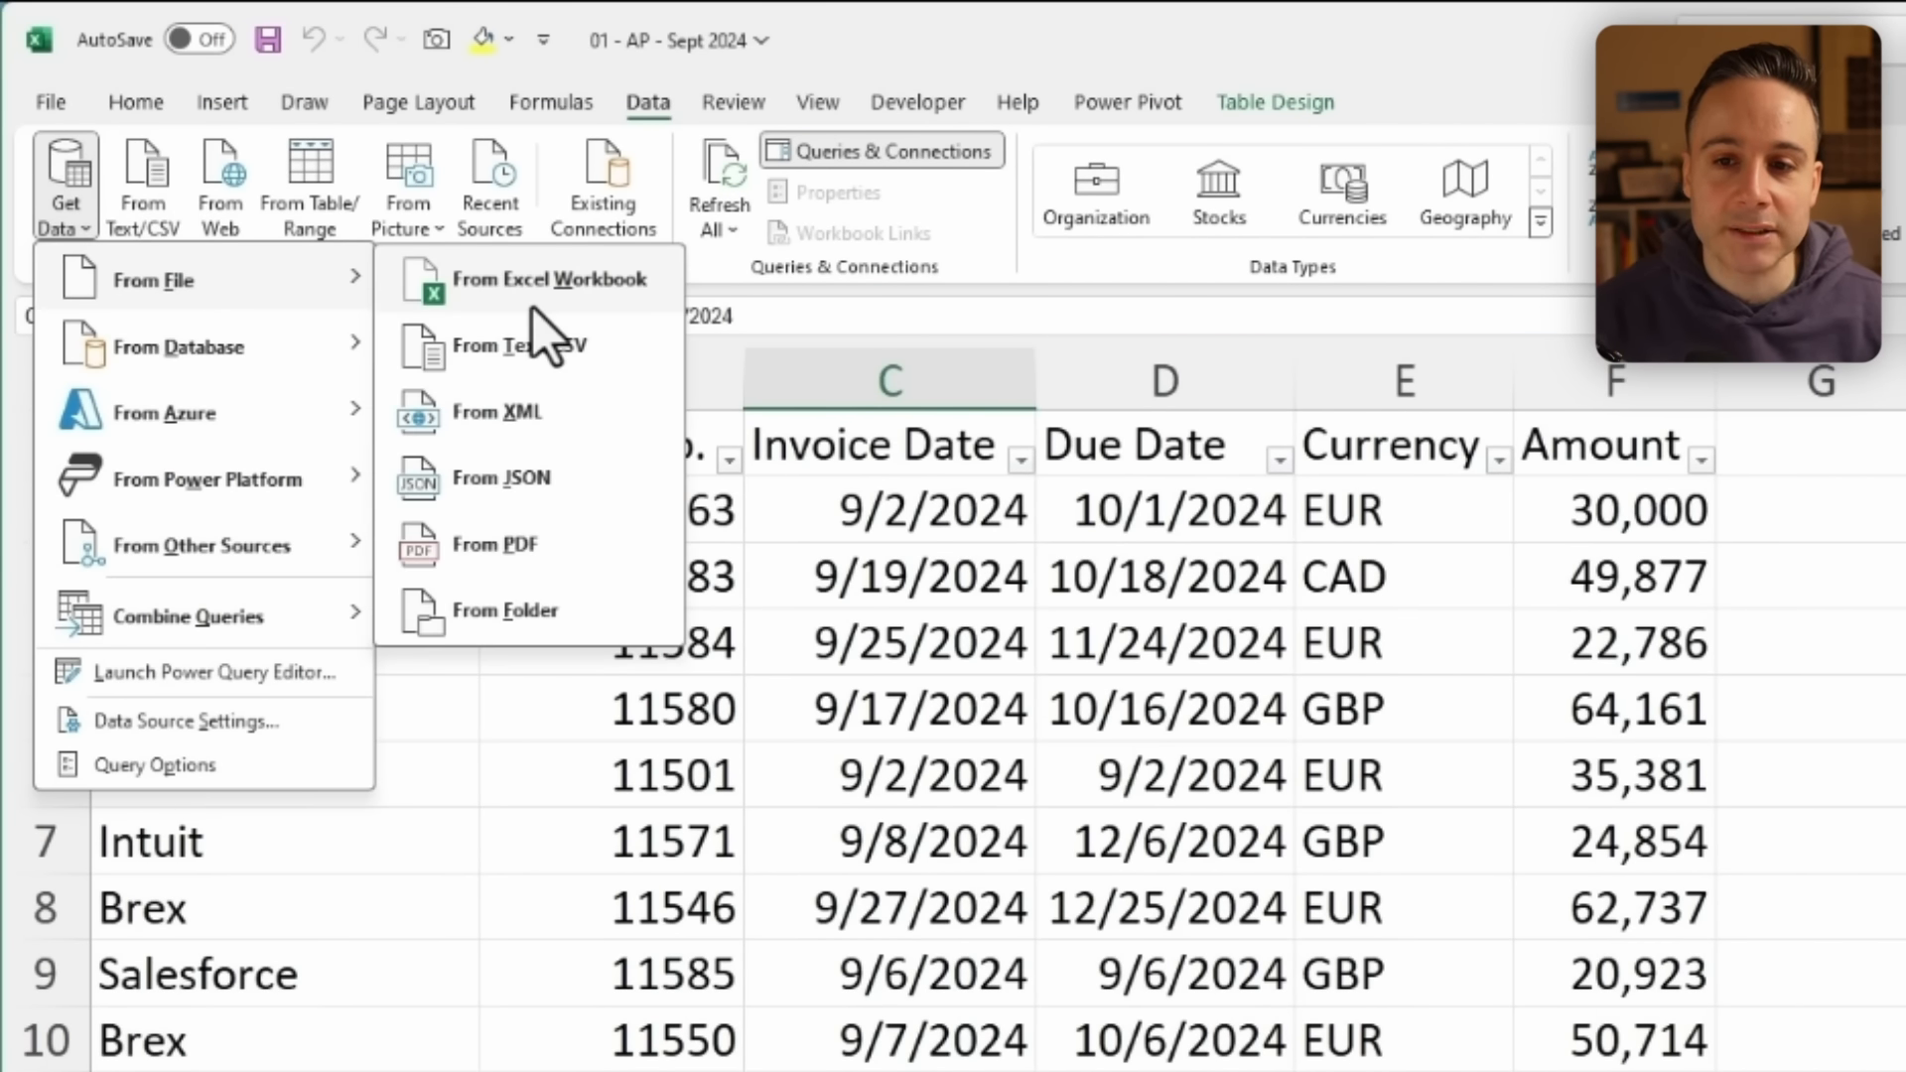
left_click(531, 291)
left_click(476, 515)
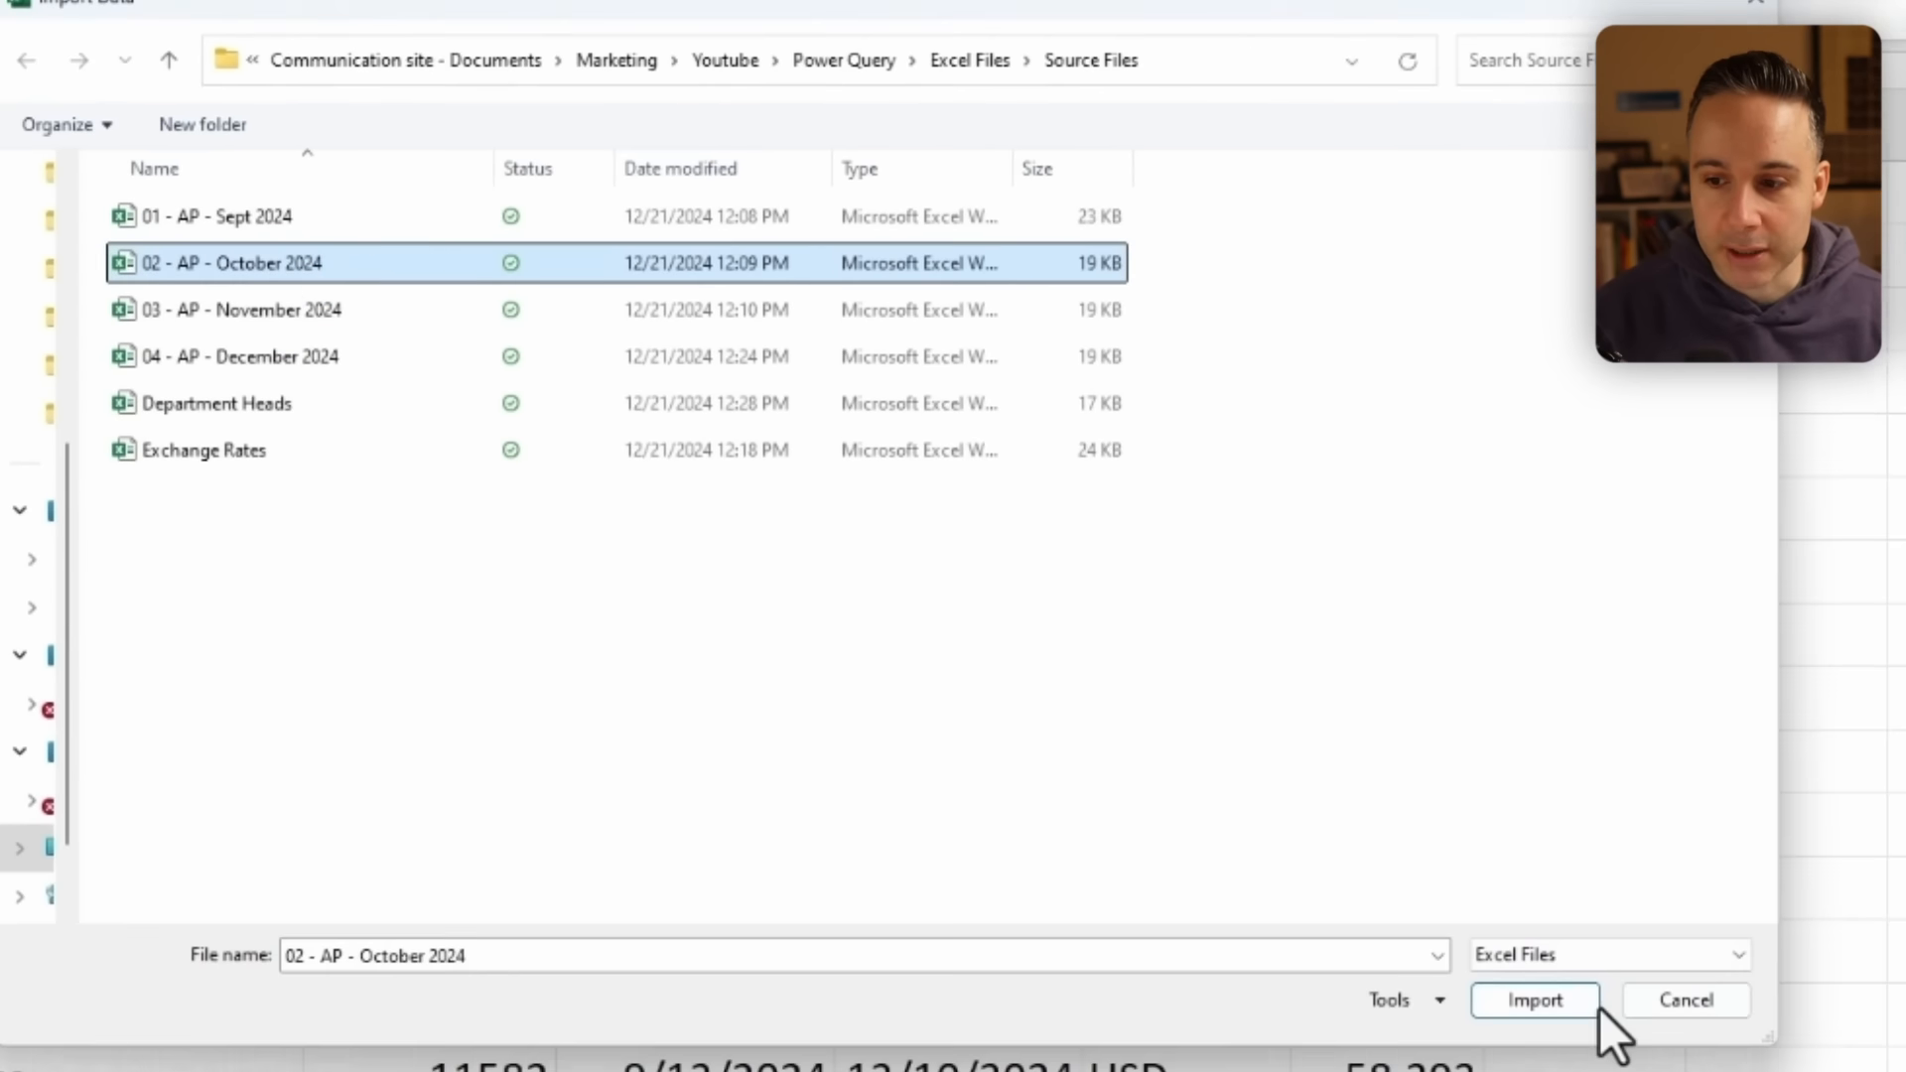
left_click(1539, 1000)
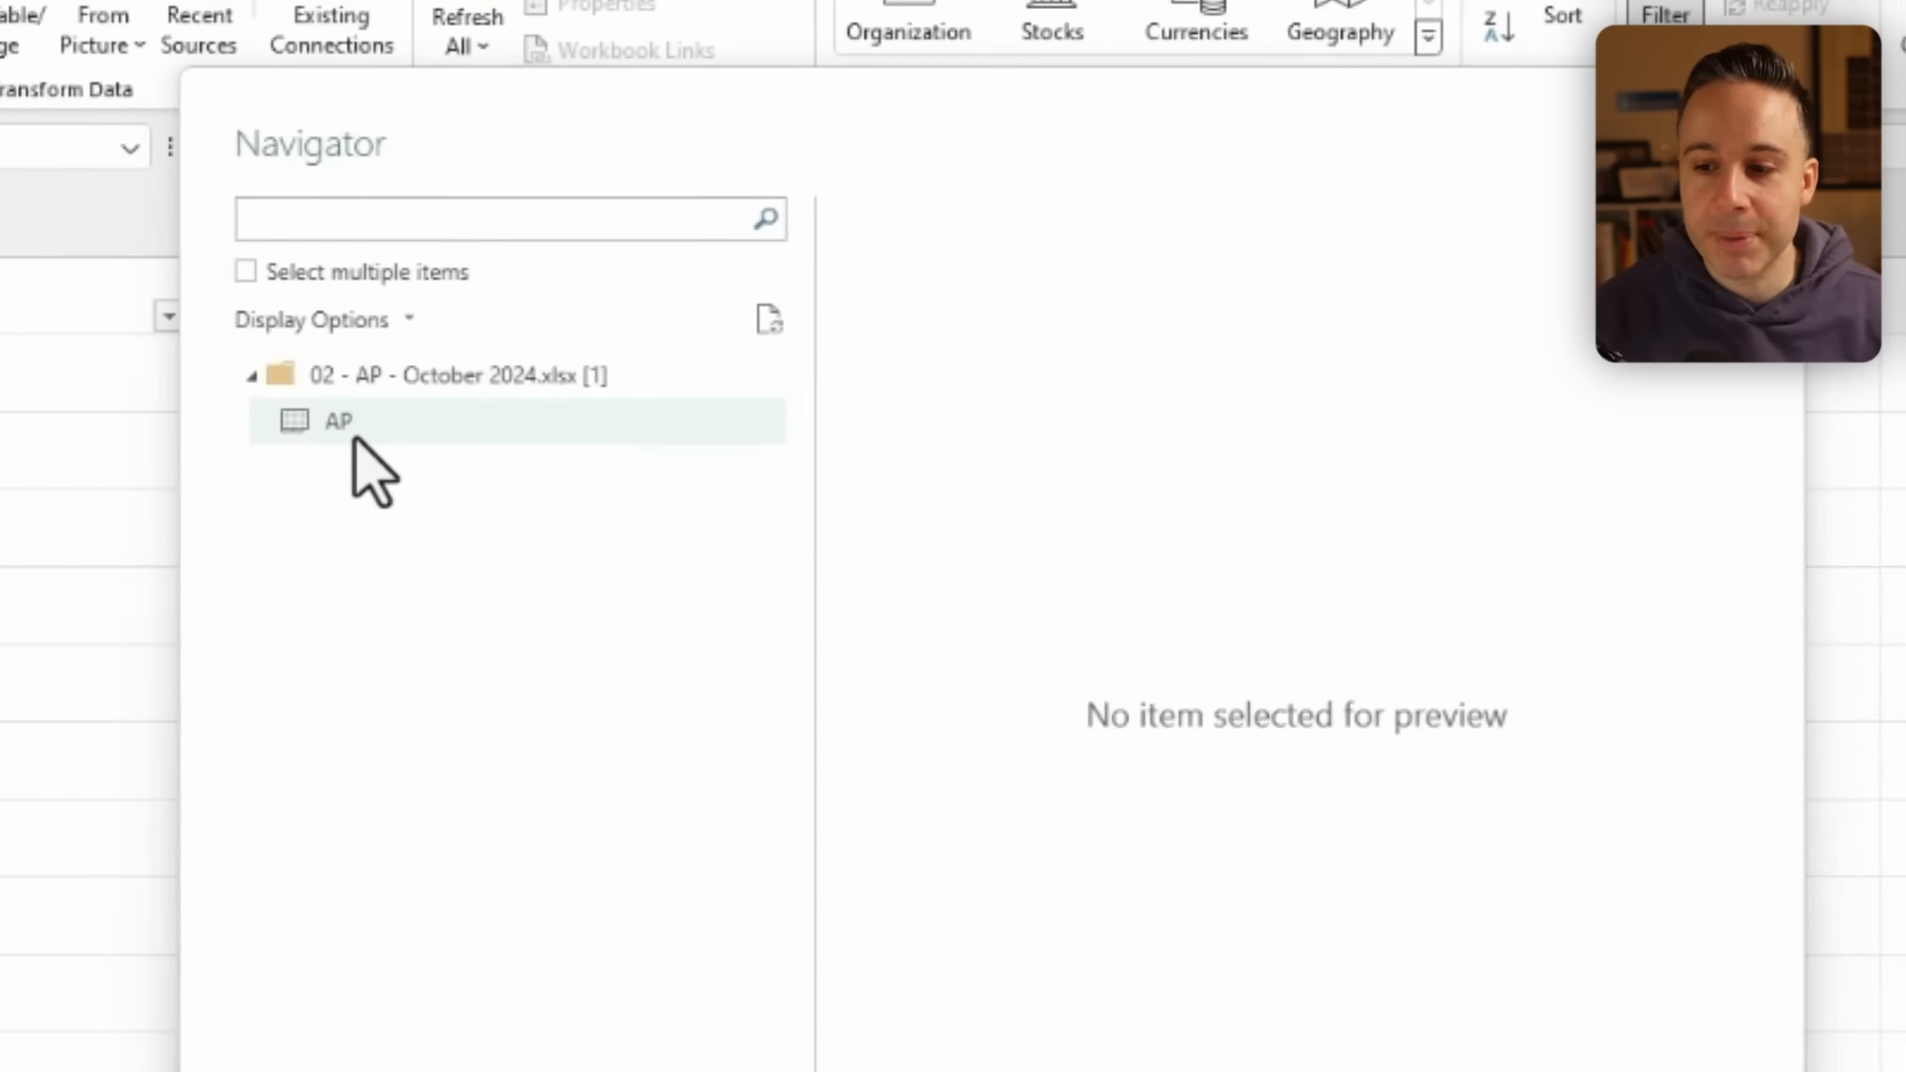
left_click(533, 372)
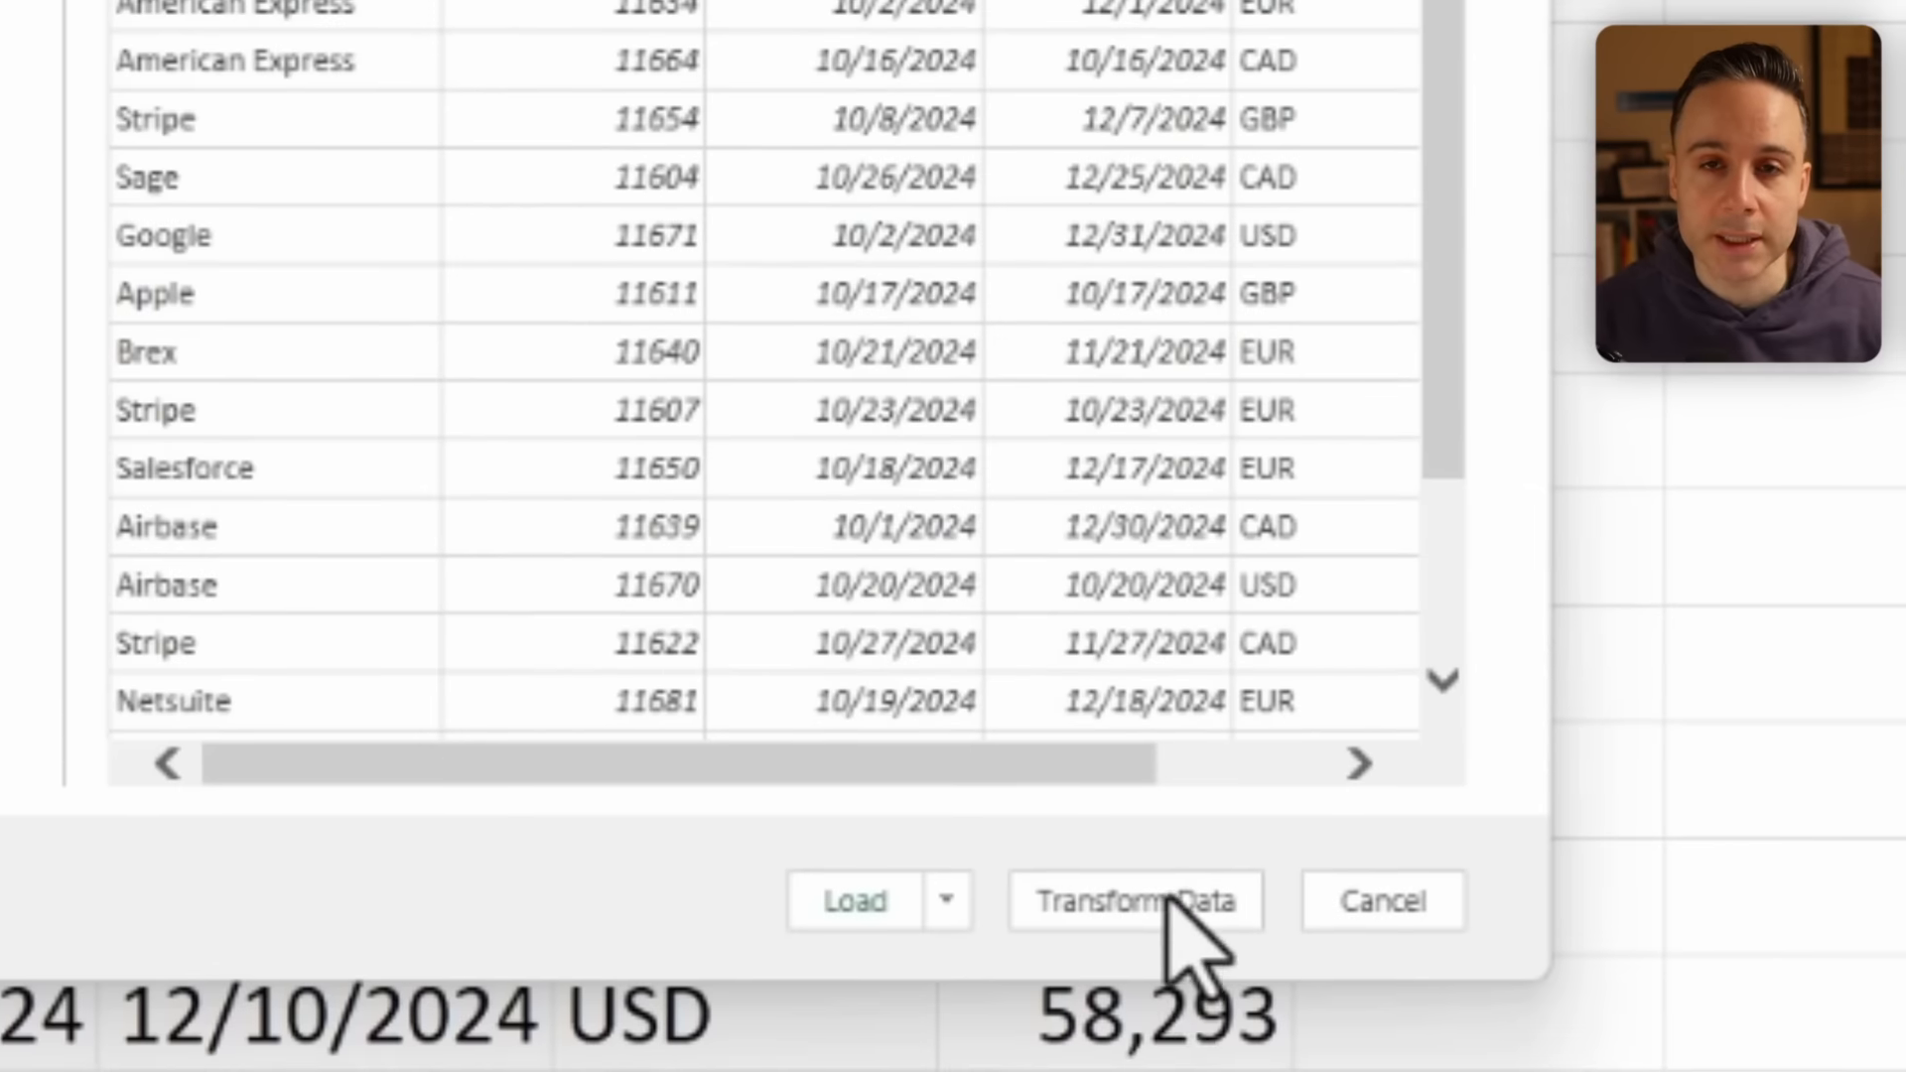
left_click(1588, 1071)
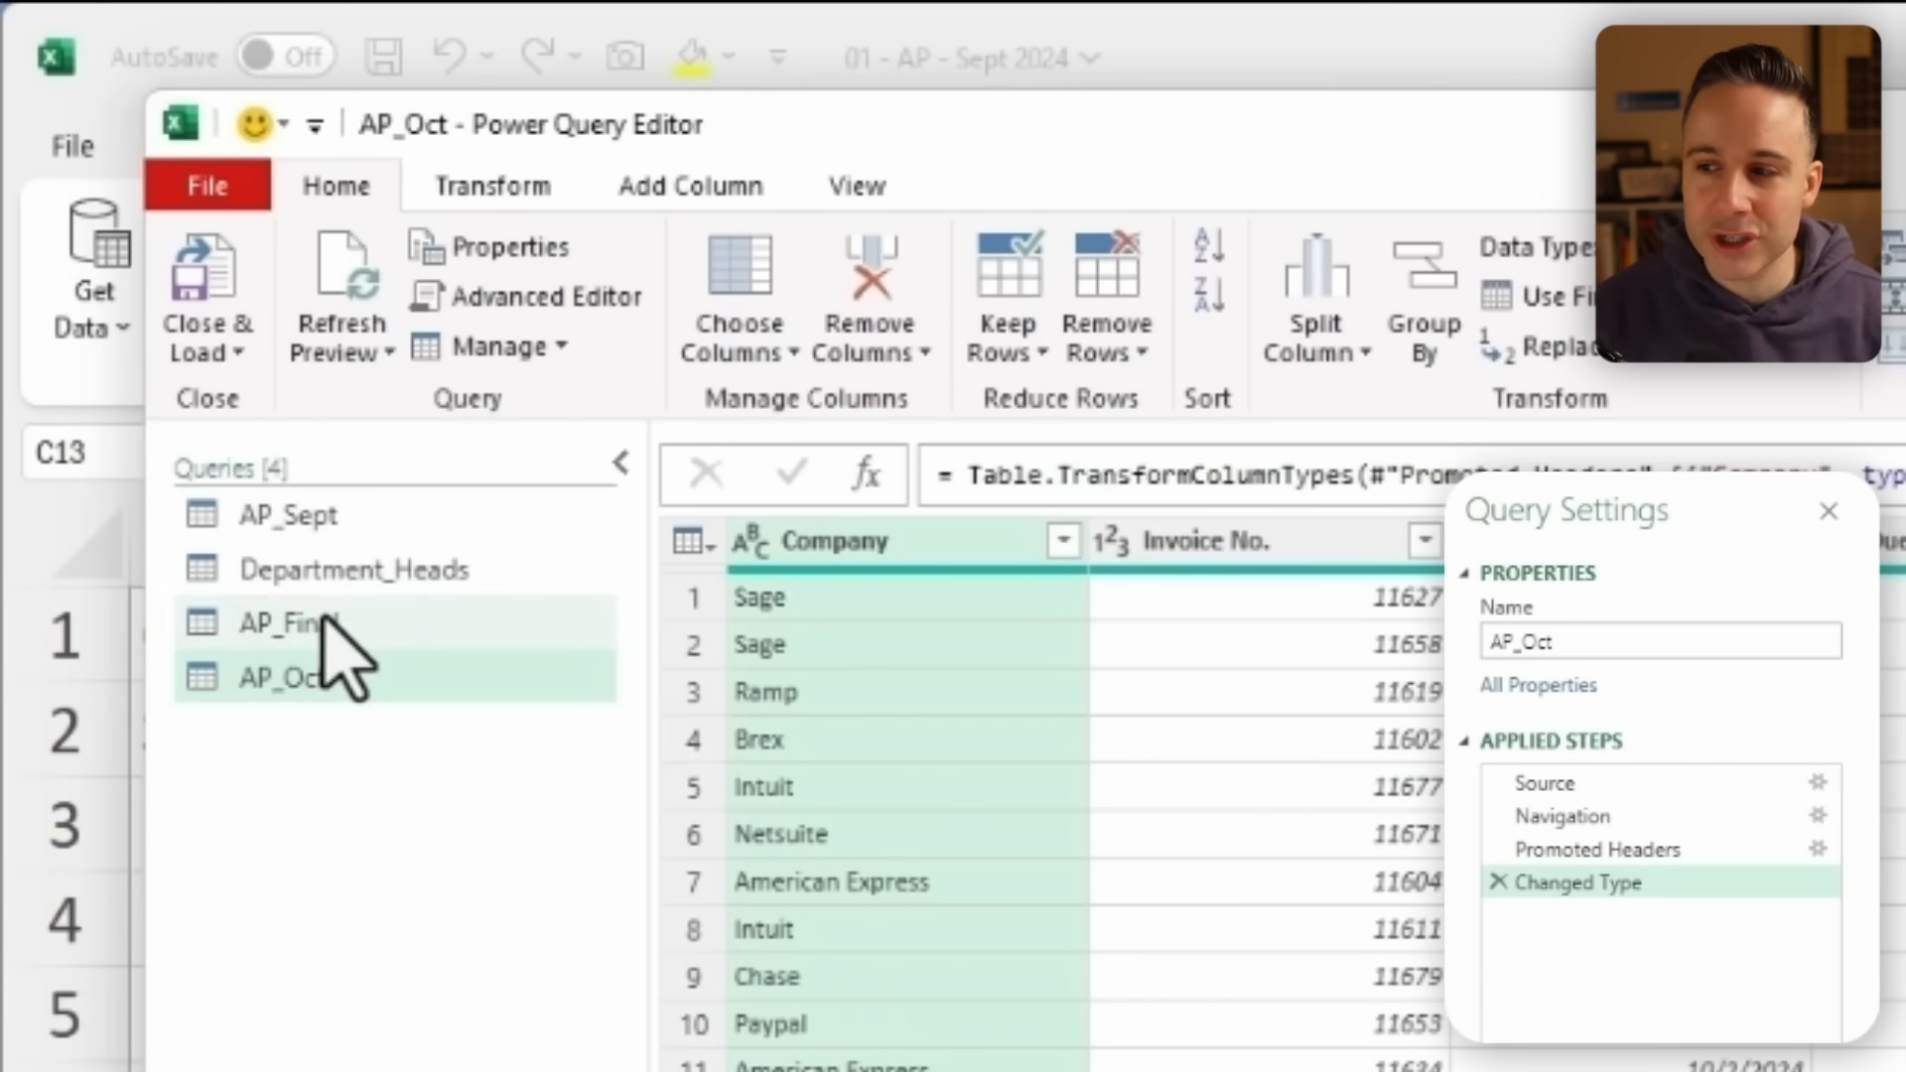
Try switching the first table of AP_Final's merge source to AP_Oct, matched to Department_Heads on the Company column.
left_click(323, 622)
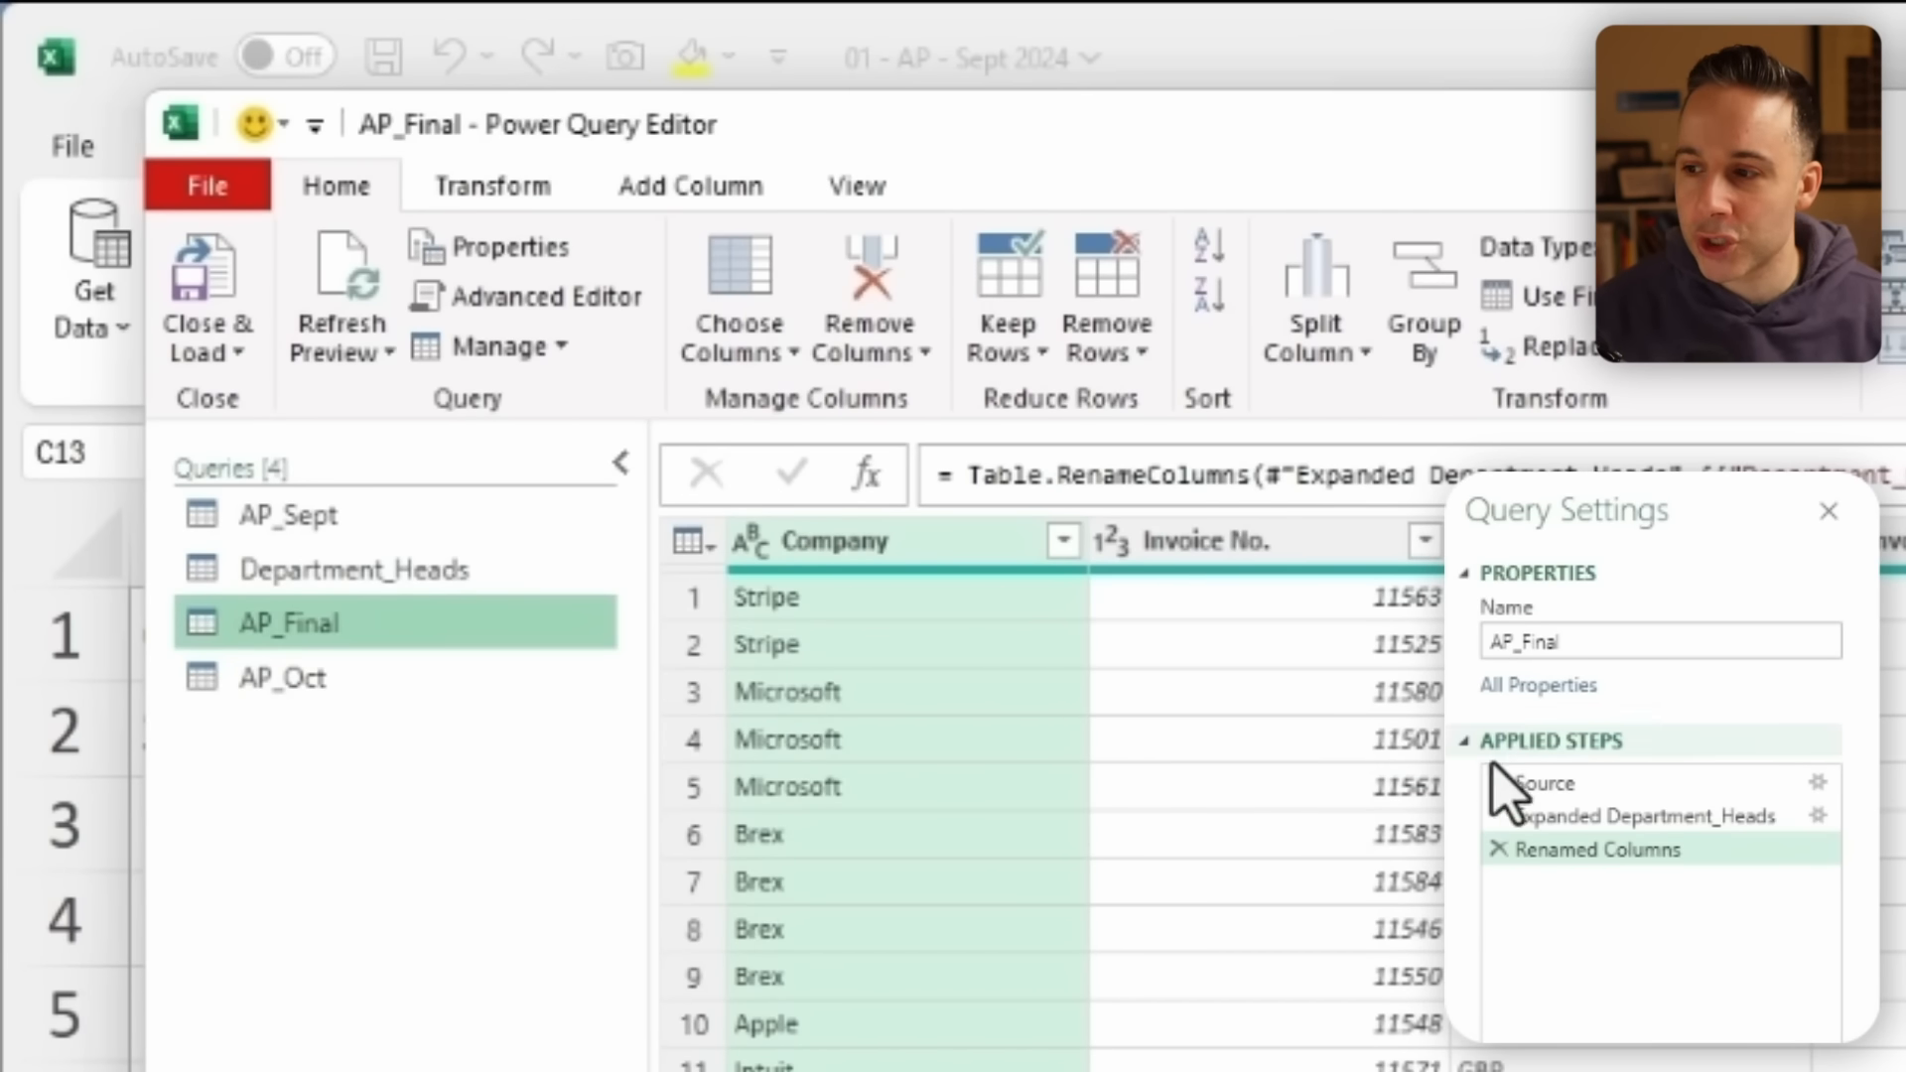
double_click(1542, 784)
left_click(596, 310)
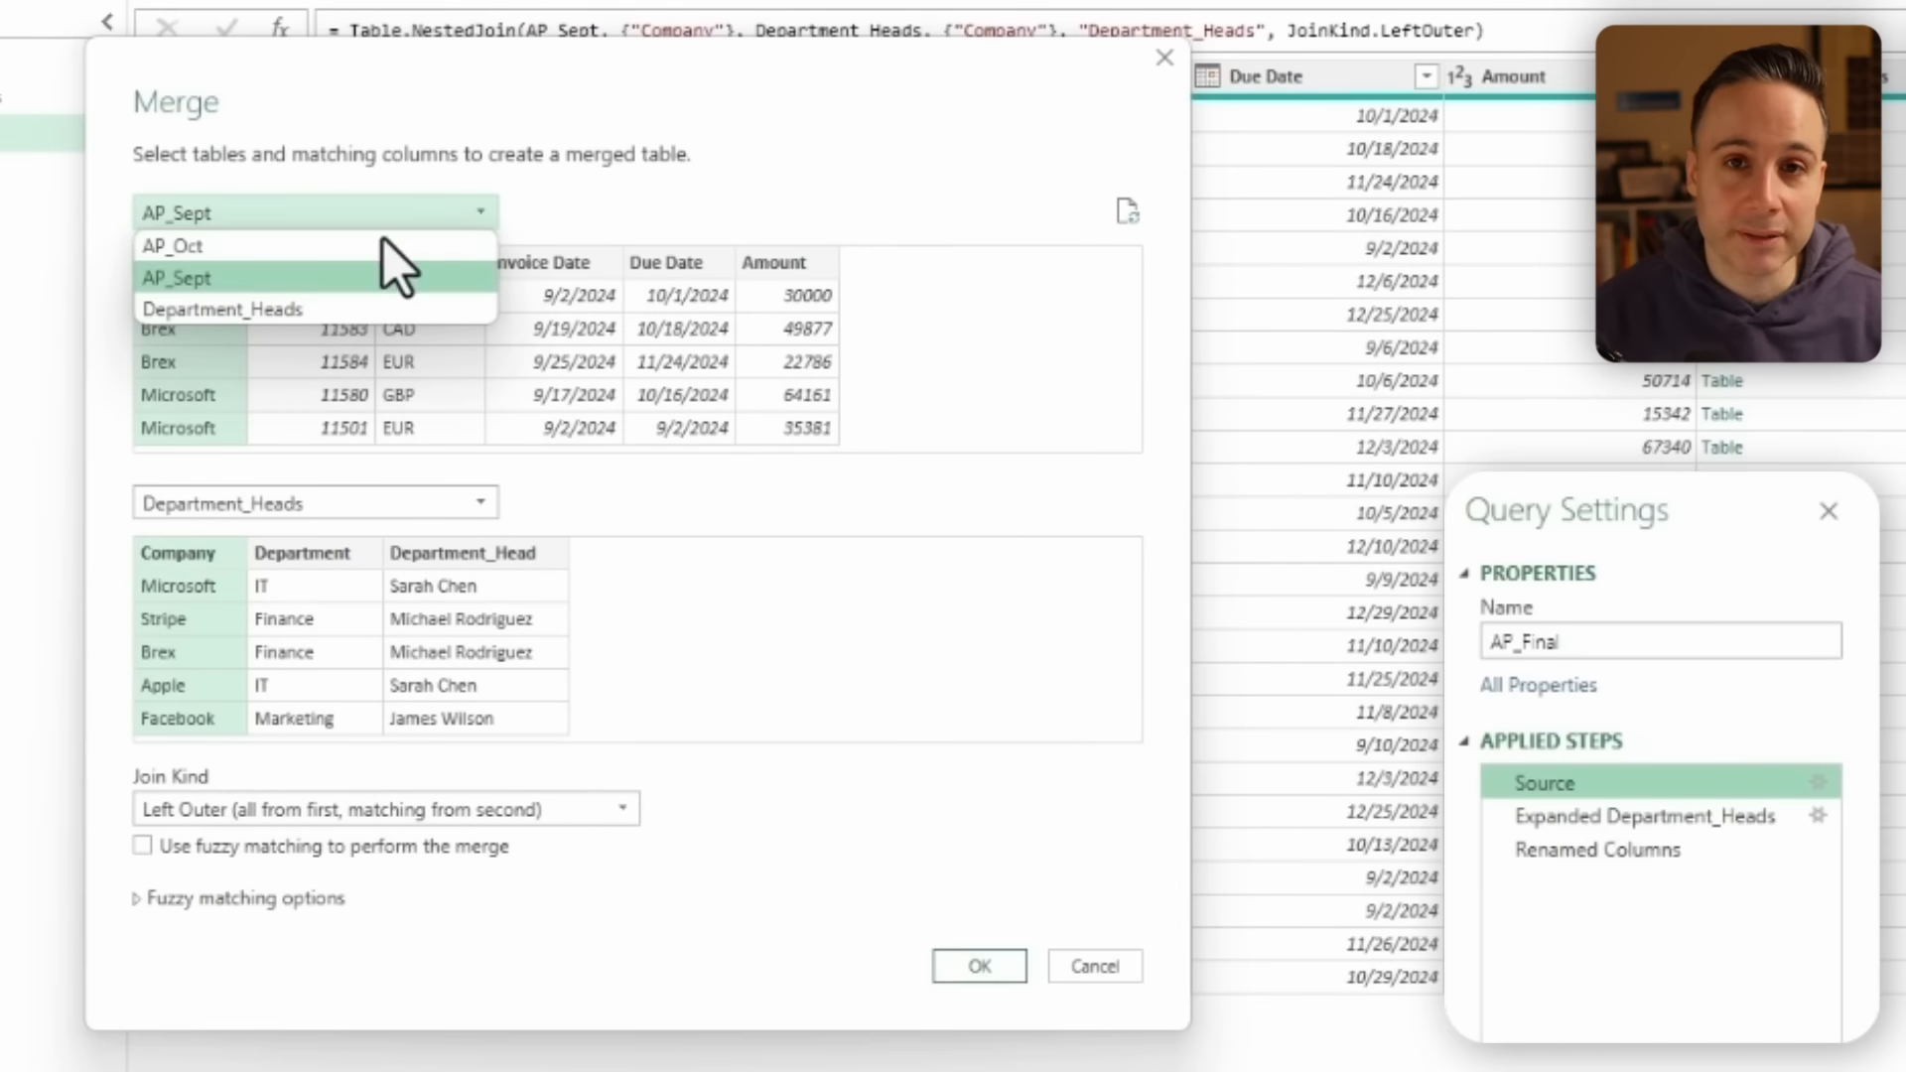
left_click(456, 346)
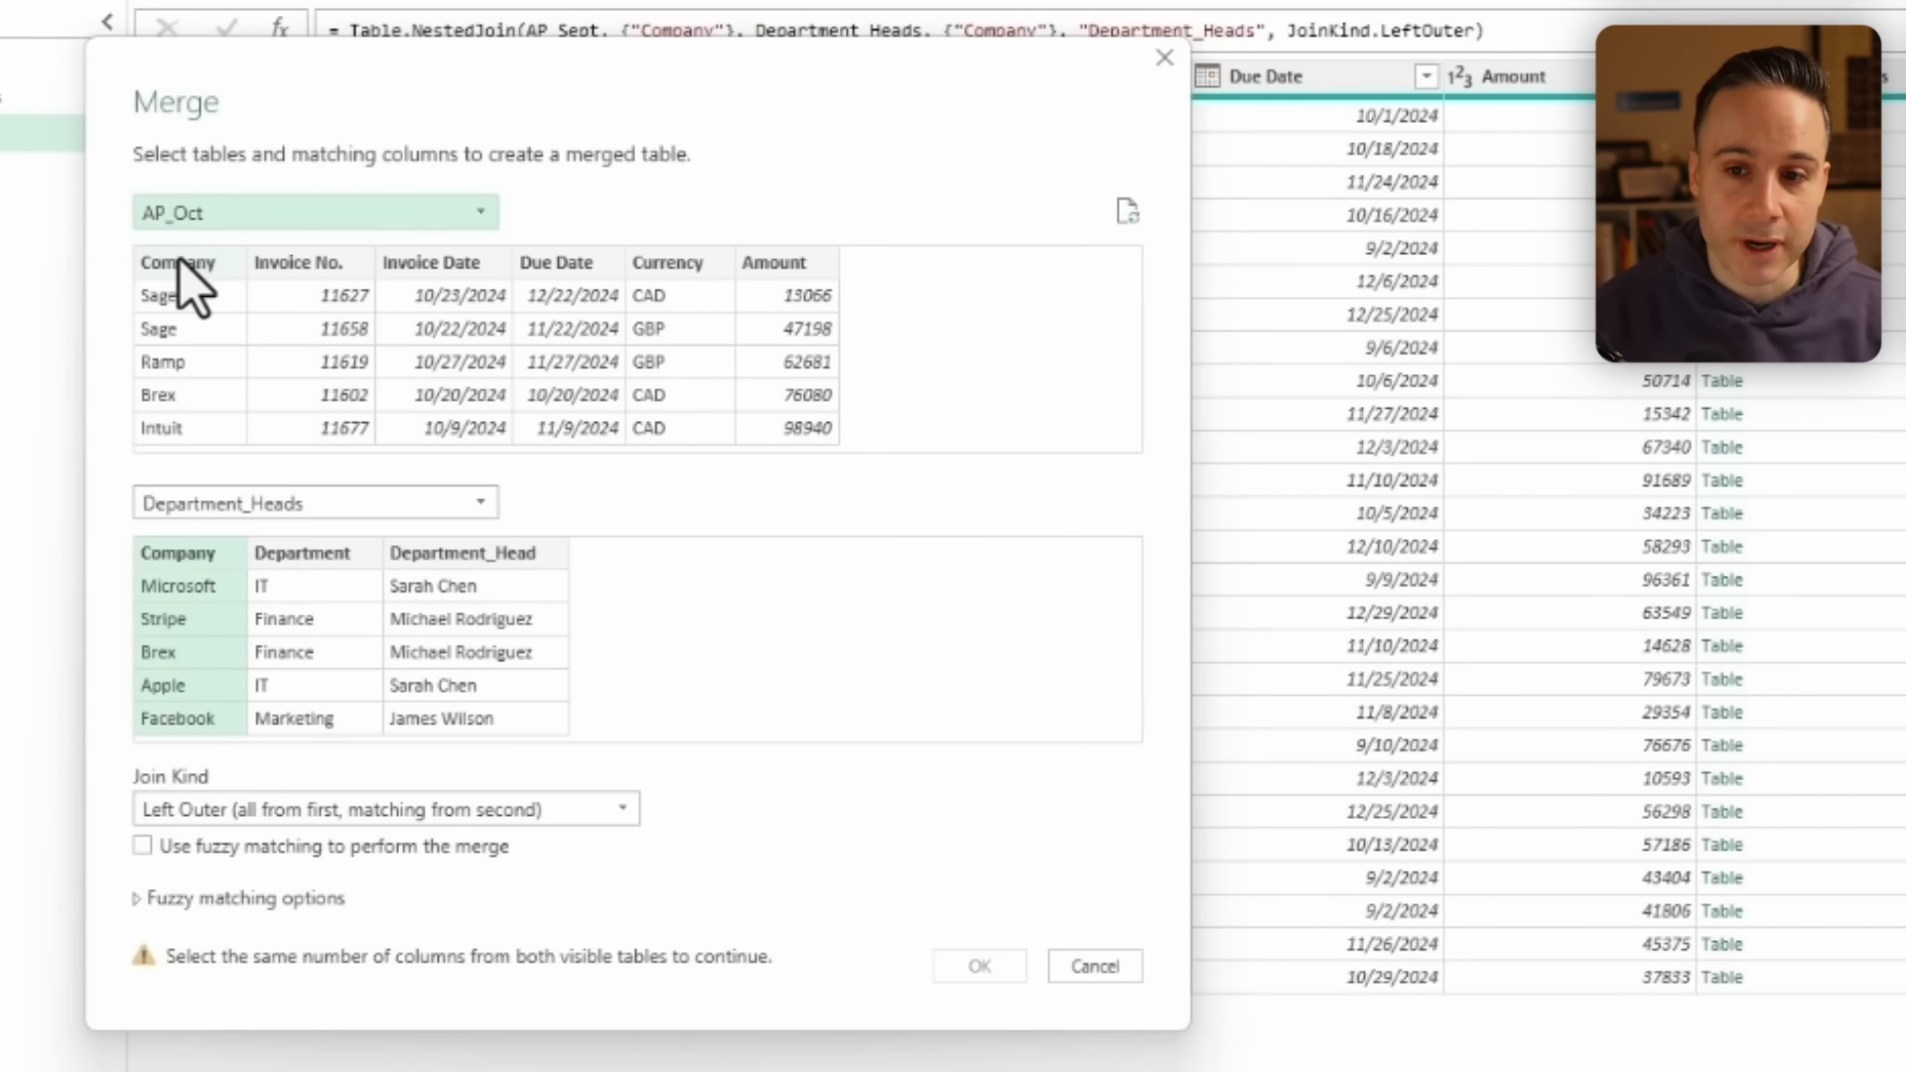
left_click(180, 262)
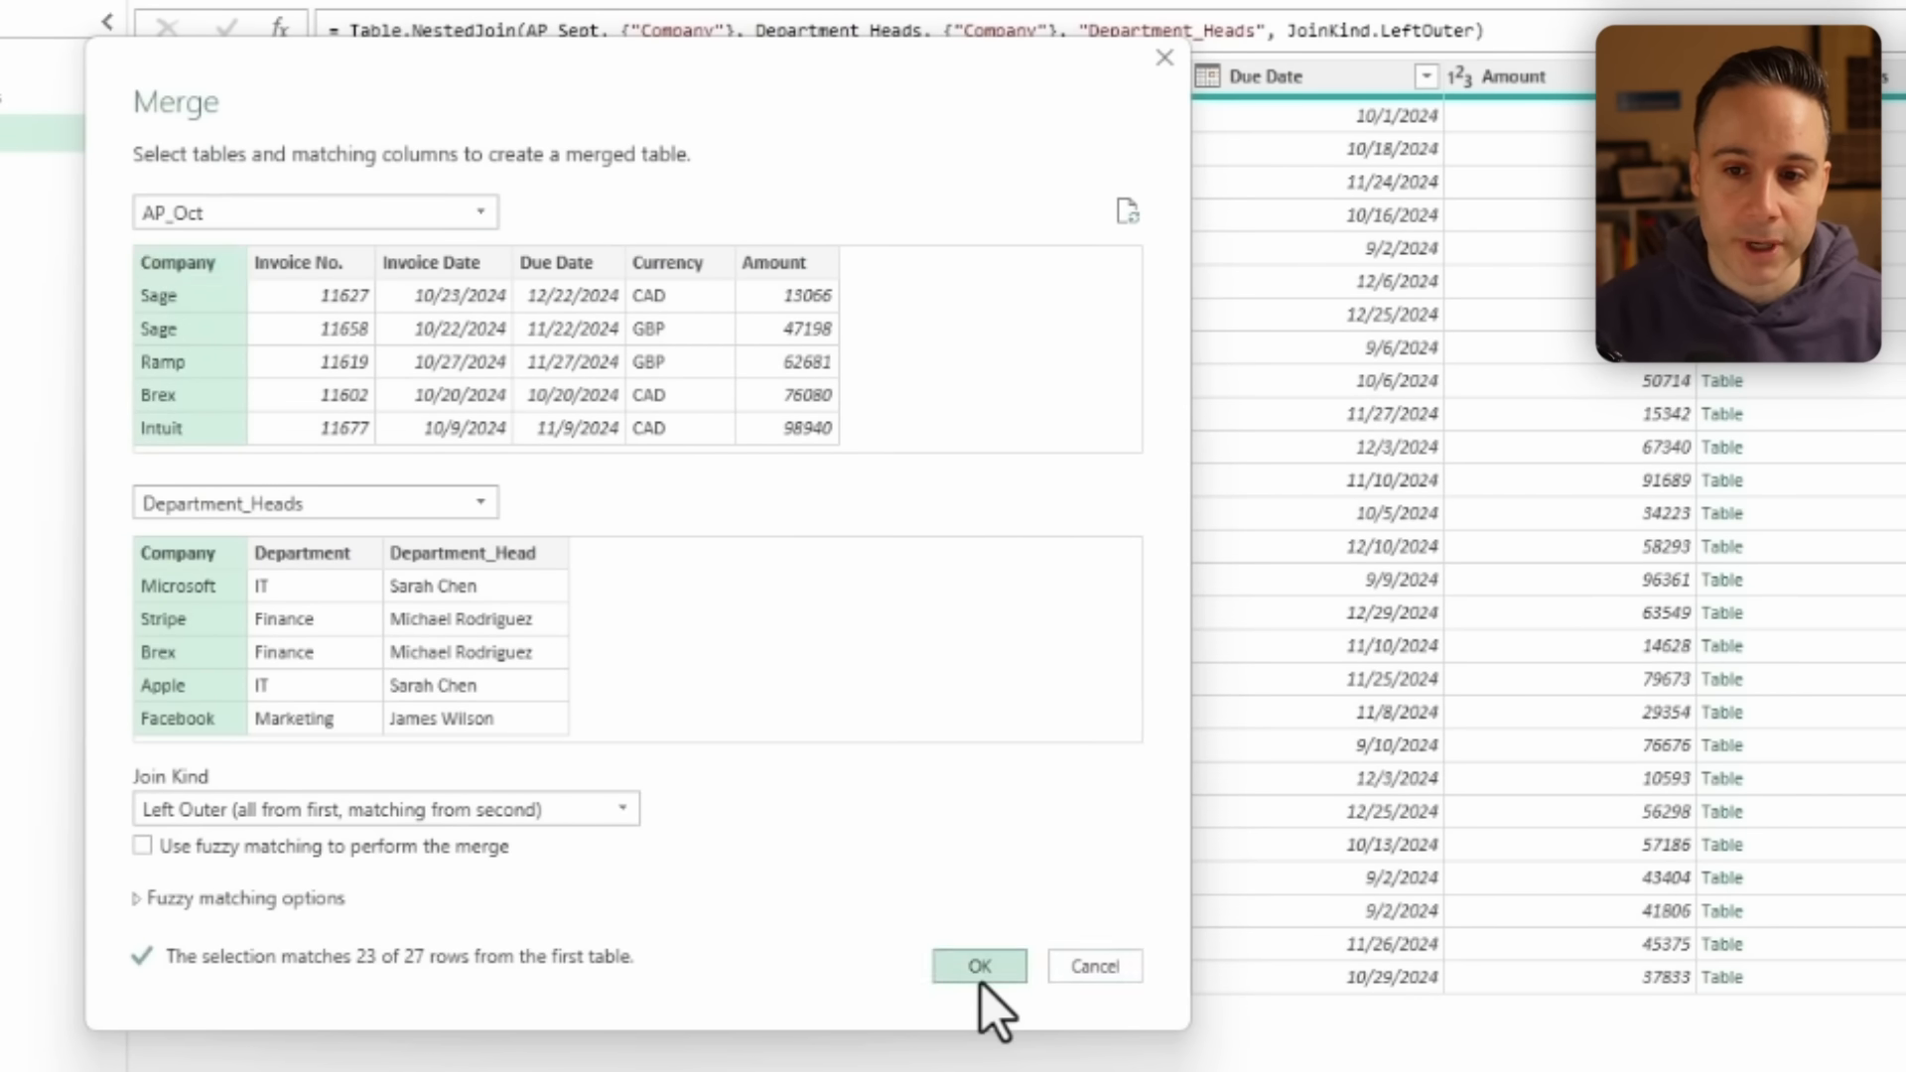
left_click(981, 966)
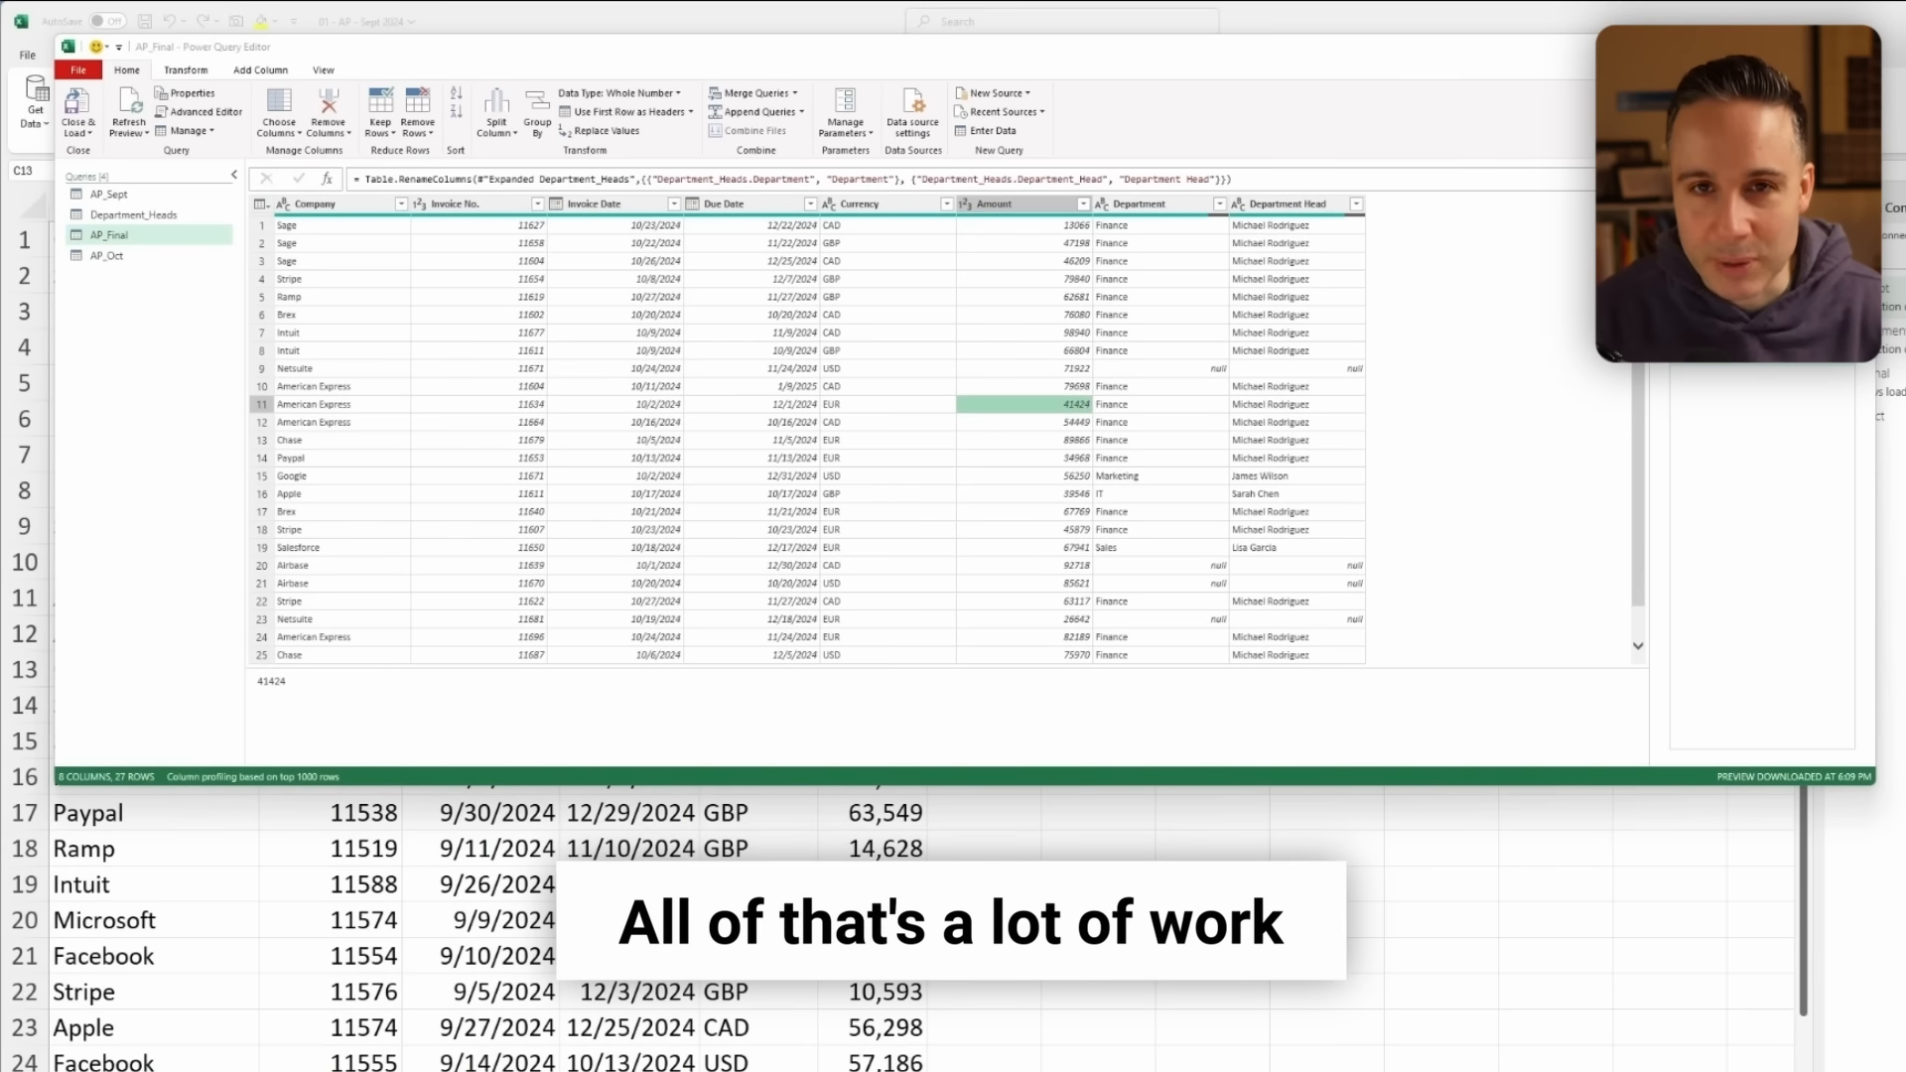
Close the Power Query Editor and discard its pending changes.
left_click(1854, 47)
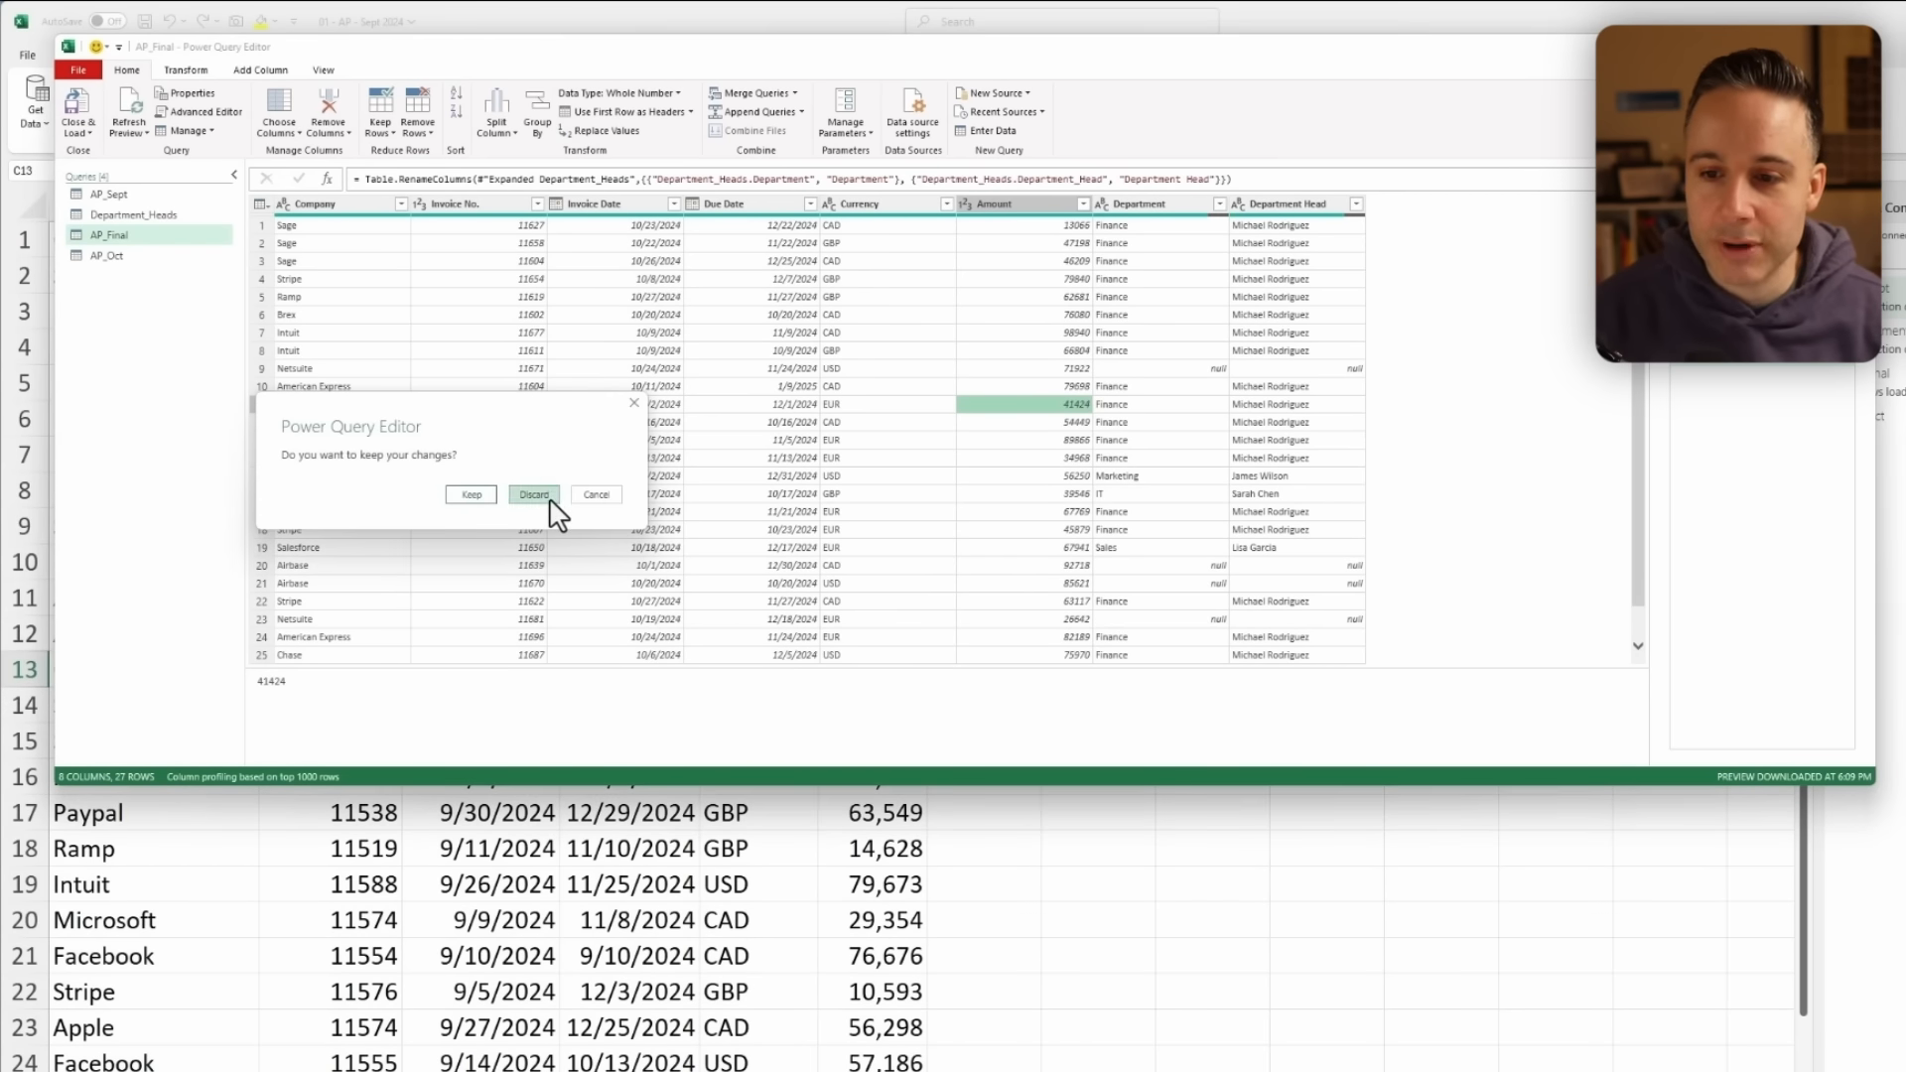
left_click(546, 498)
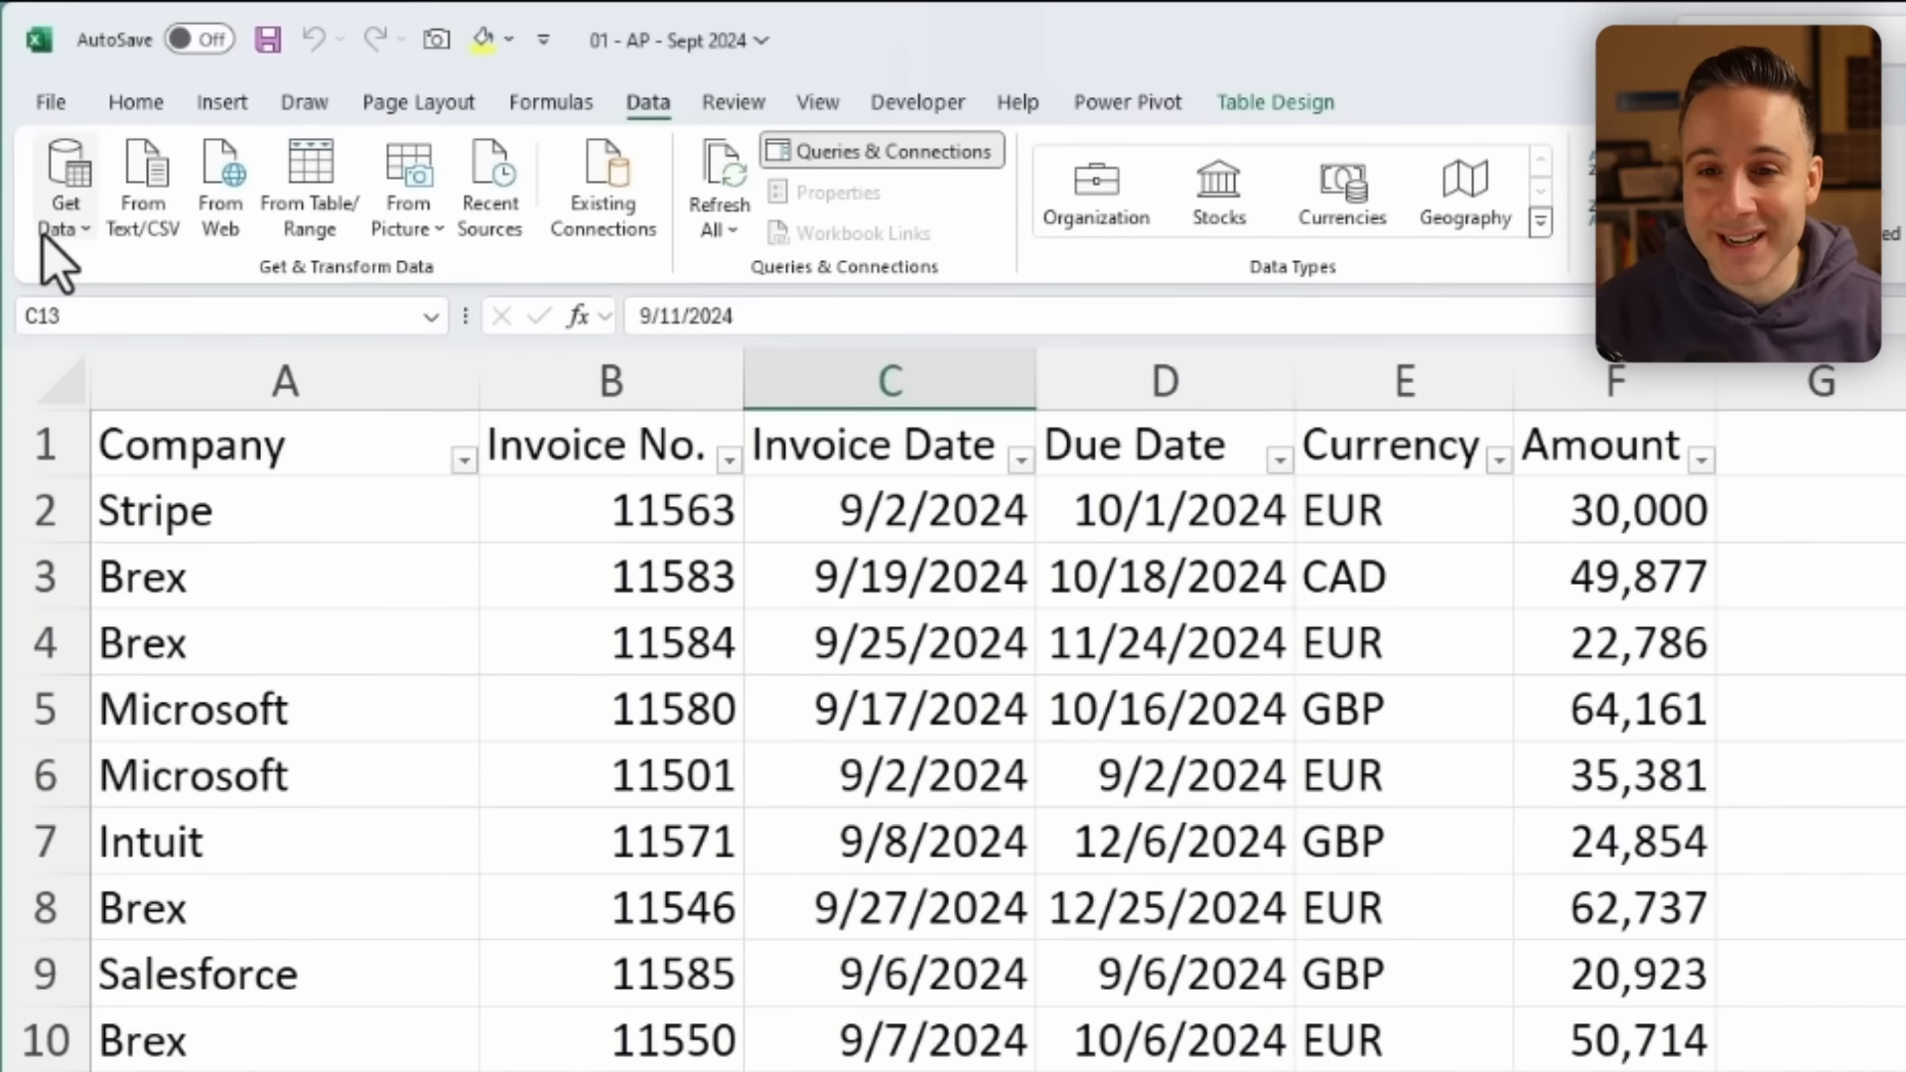
left_click(35, 111)
mouse_move(96, 167)
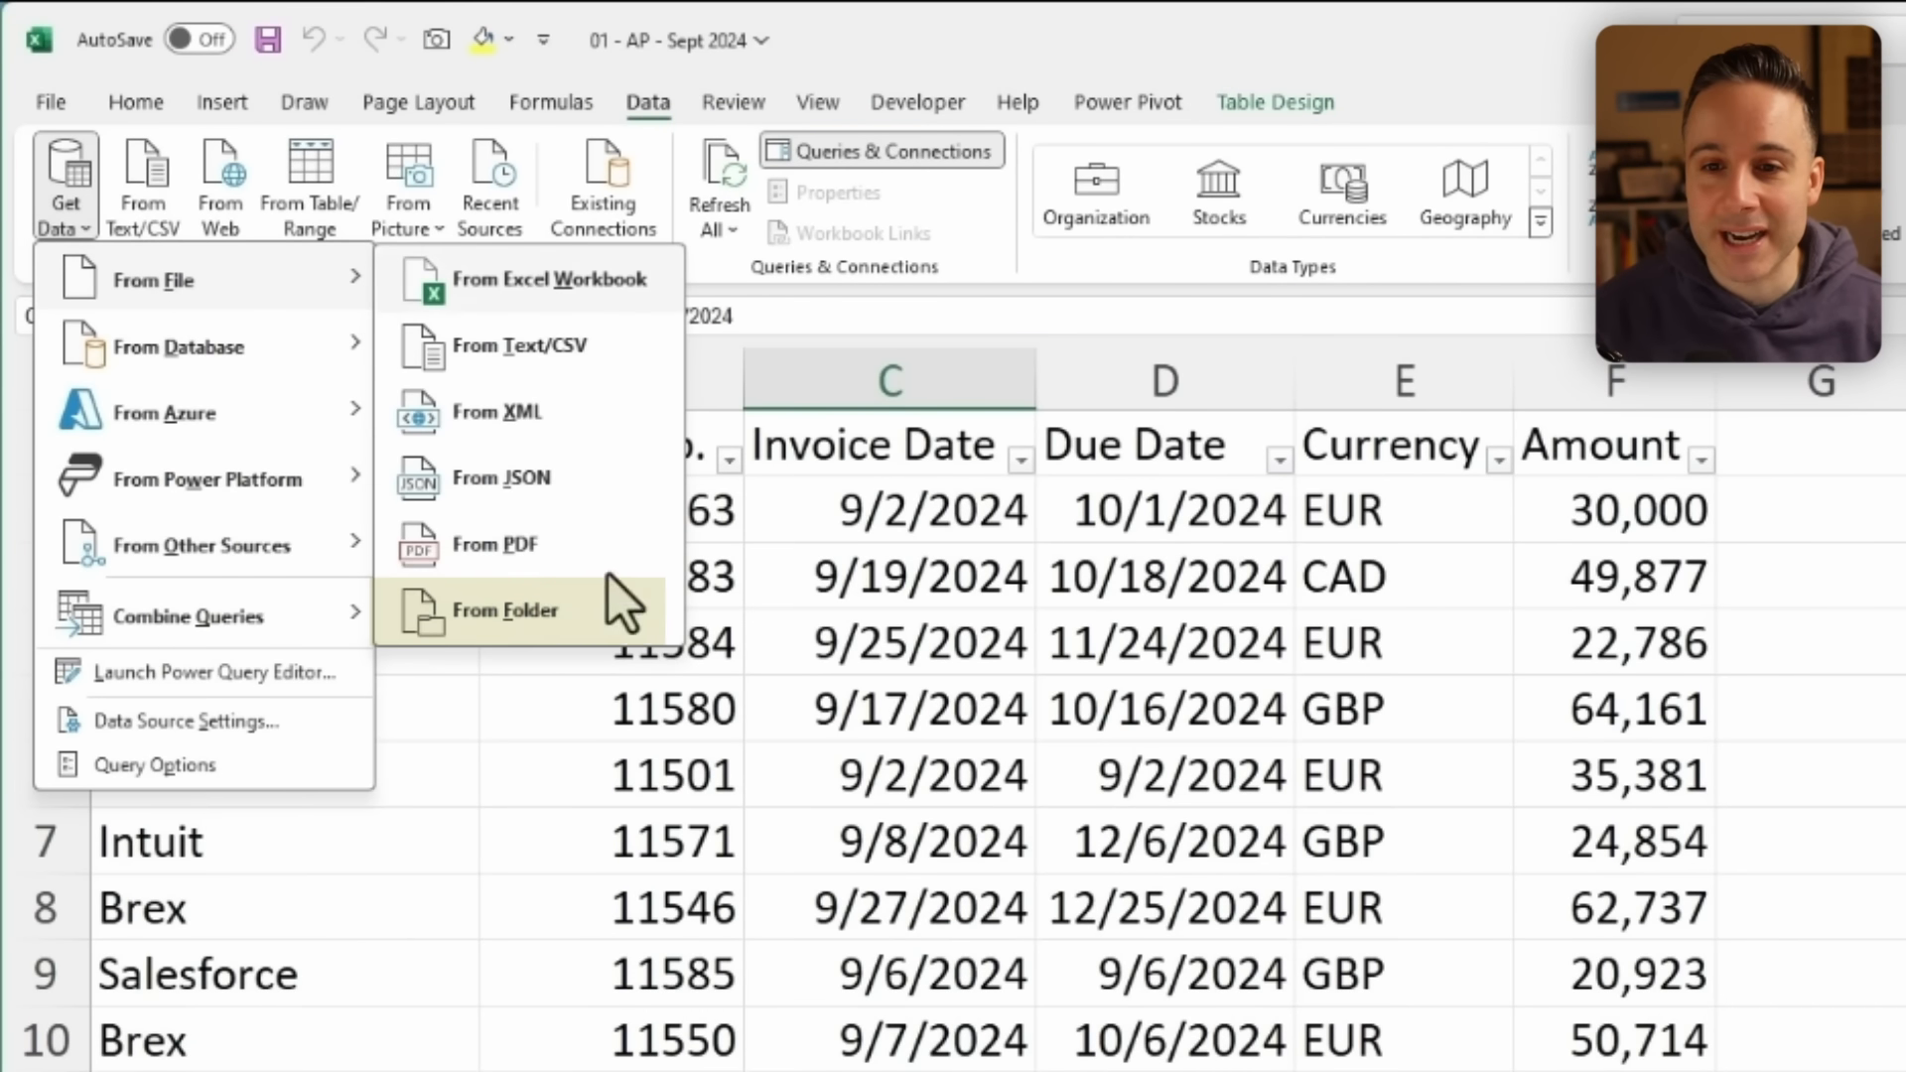
Switch to File Explorer, create an AP Ledgers folder in Source Files, and select the four monthly AP workbooks.
left_click(695, 1070)
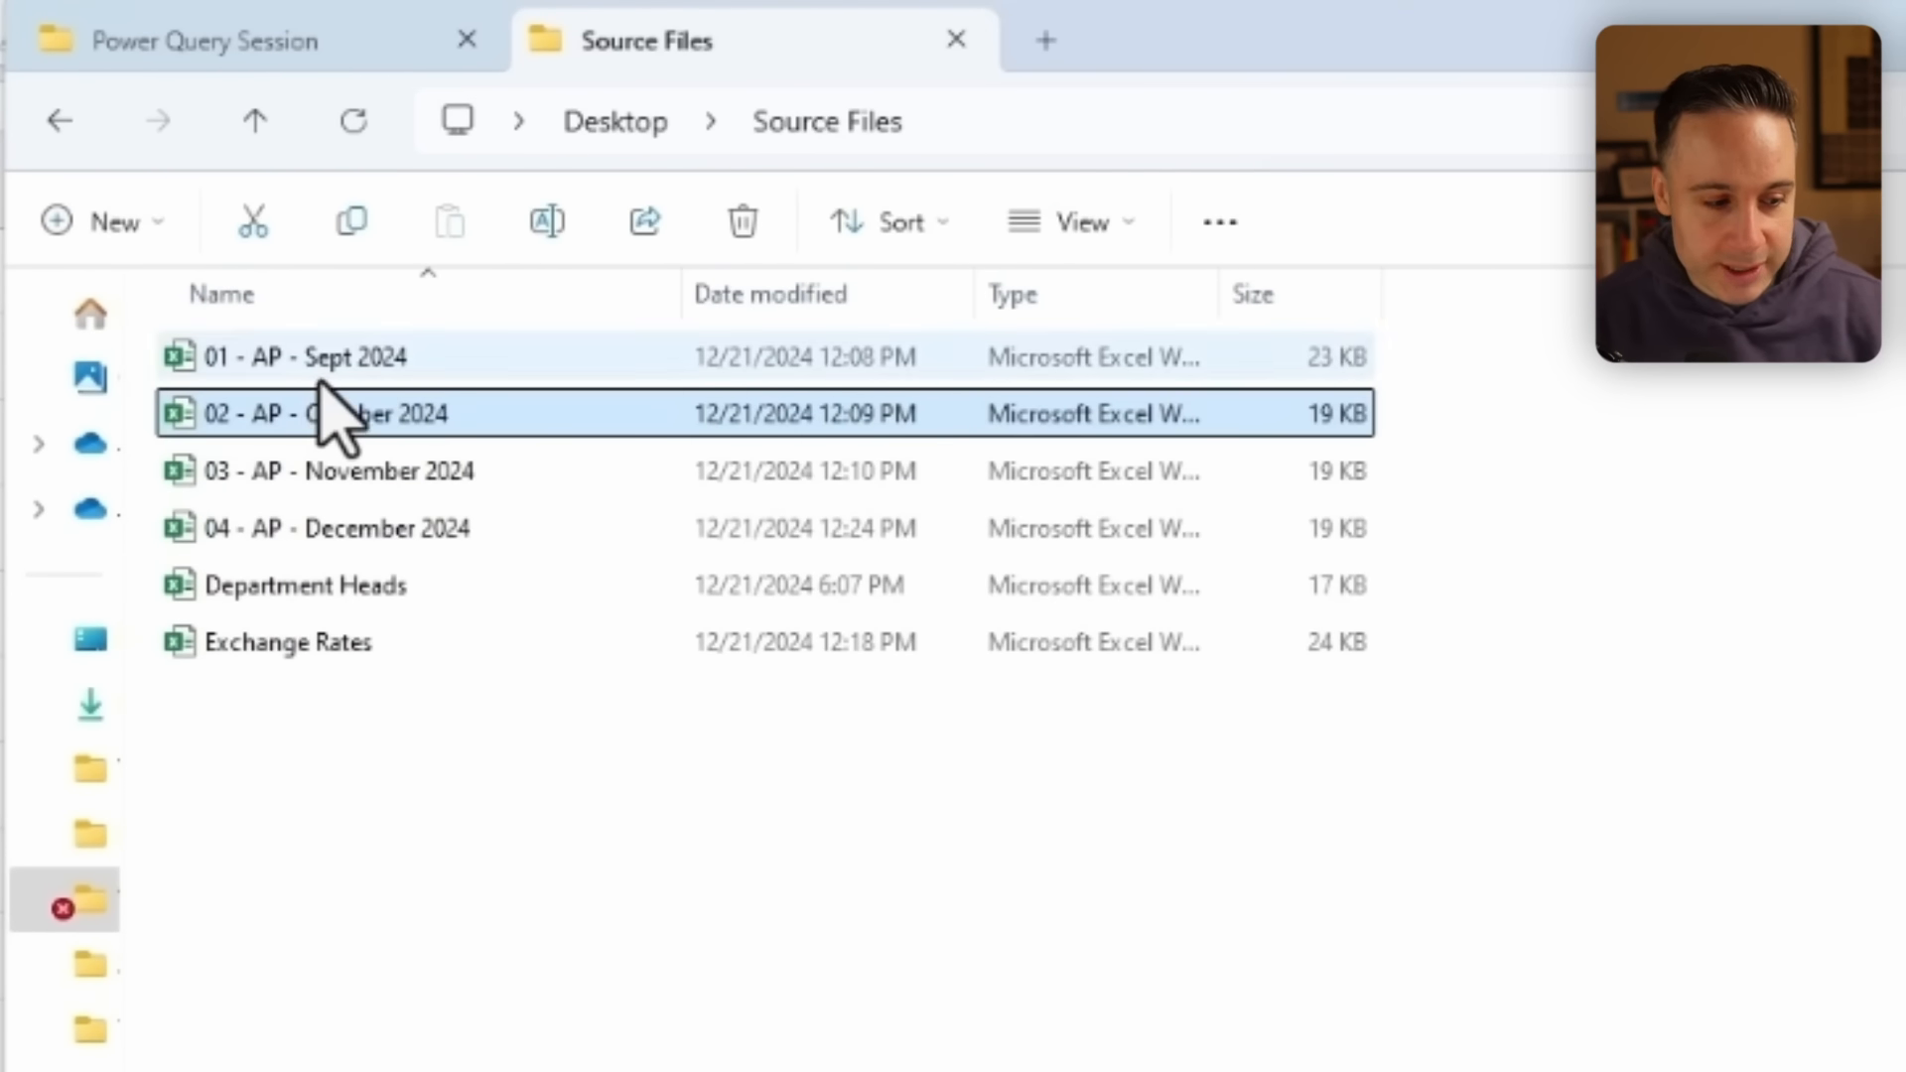
left_click(349, 438)
left_click(507, 584)
left_click(330, 797)
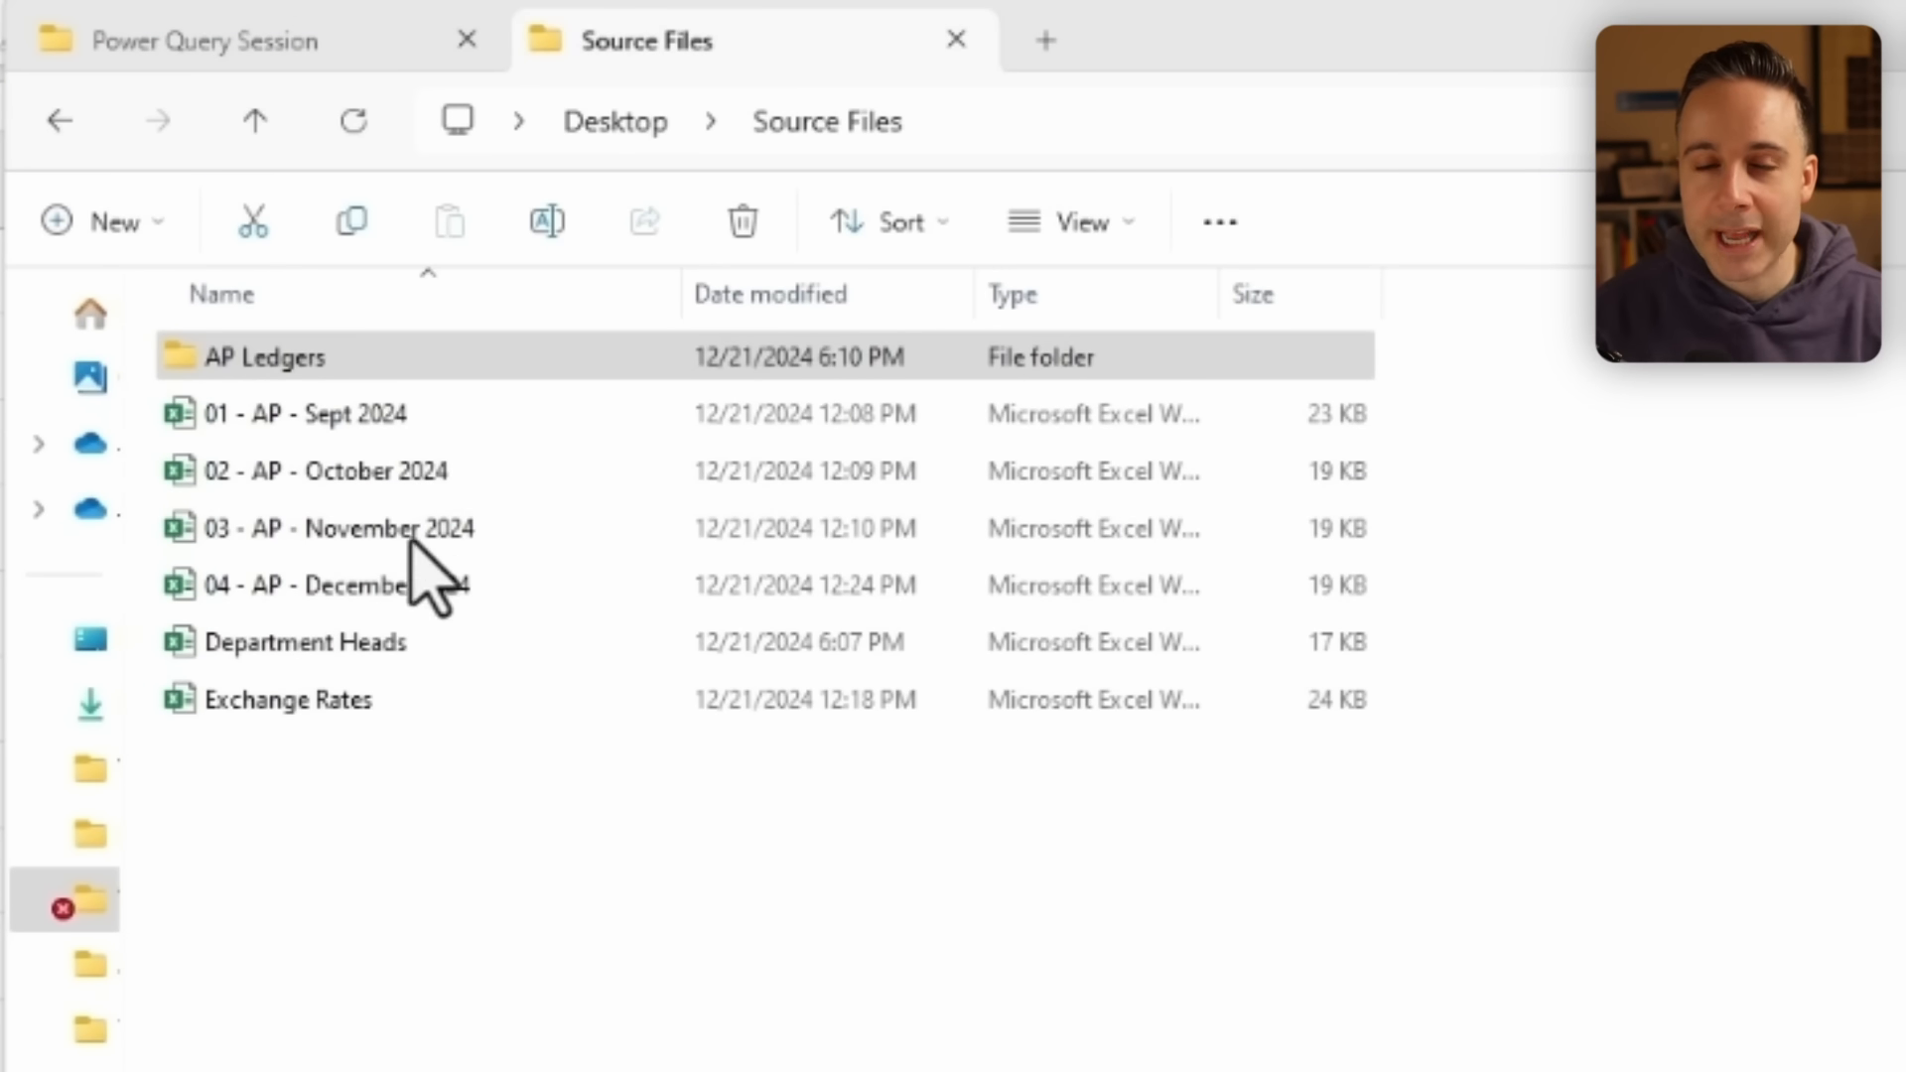
left_click(303, 413)
left_click(353, 585, "shift")
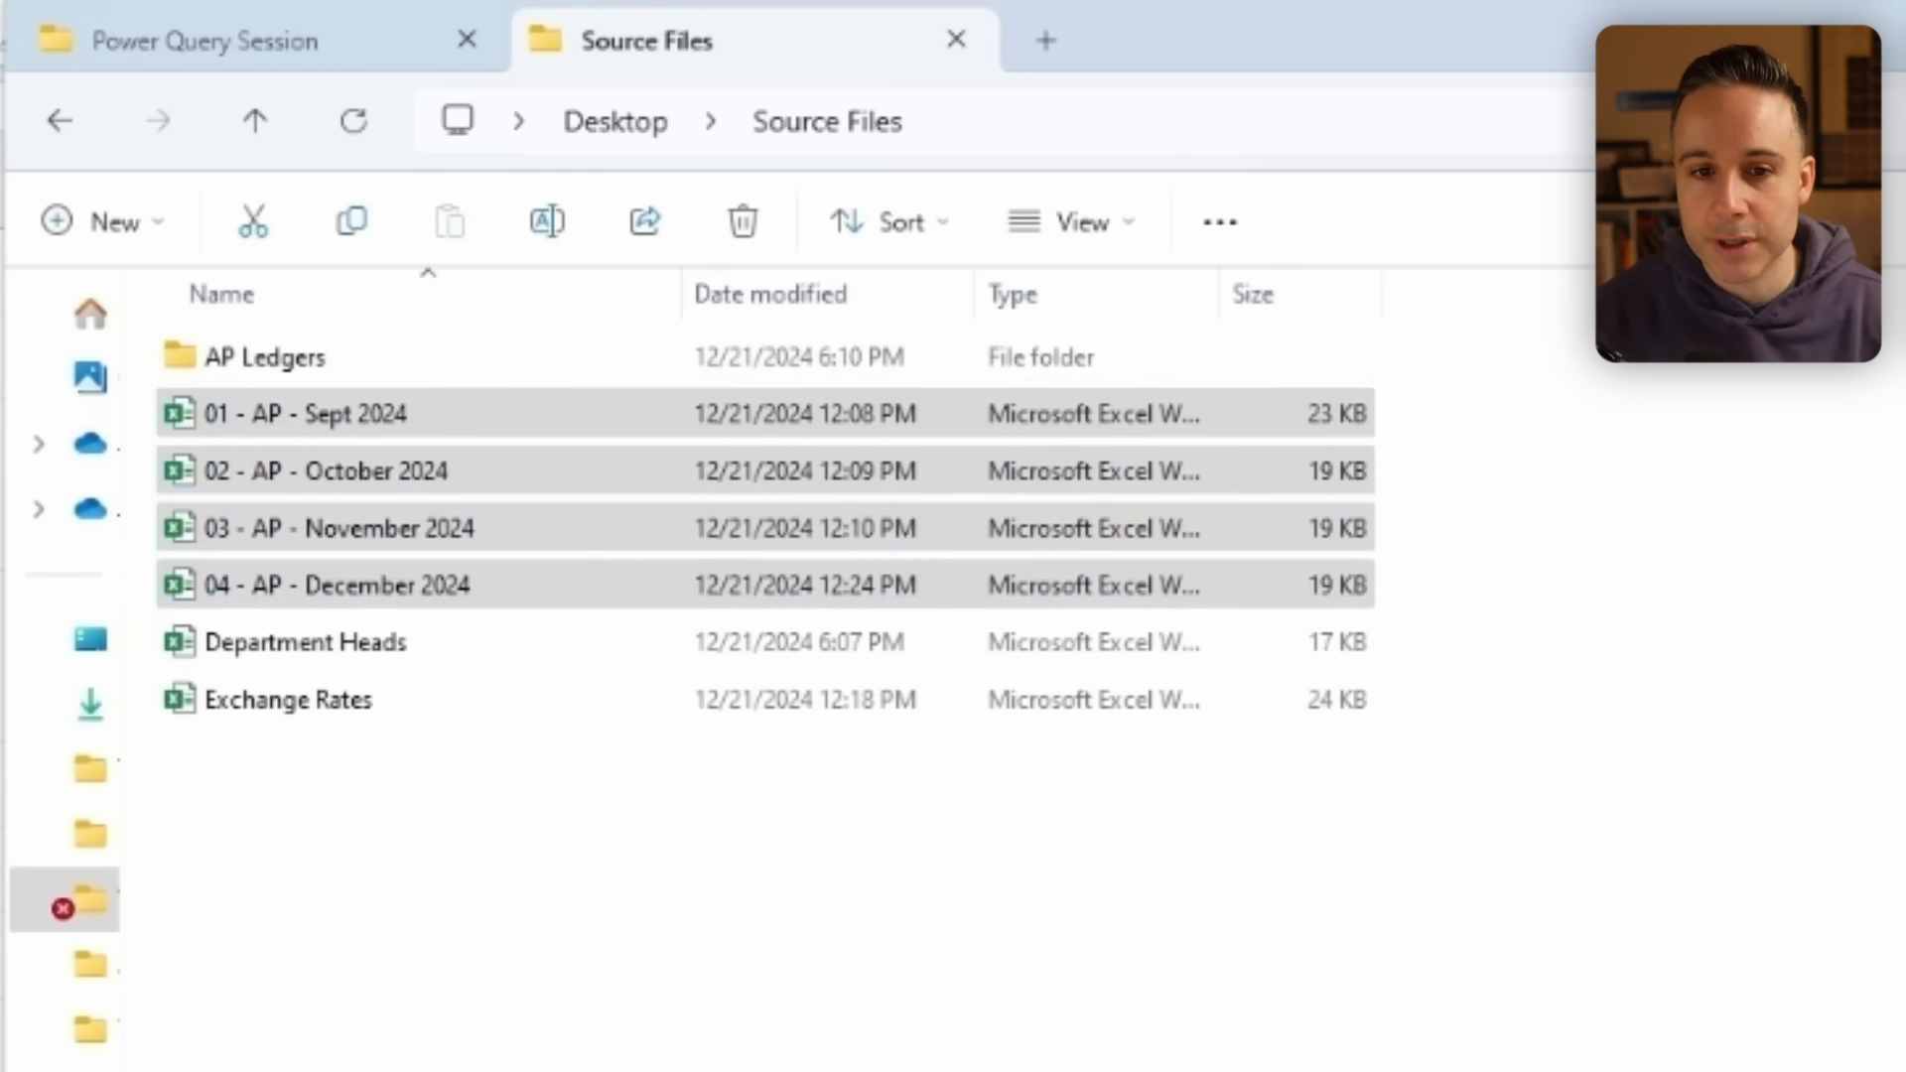
Duplicate the 01 - AP - Sept 2024 workbook in Source Files and name the copy Accounts Payable_Final.
left_click(352, 417)
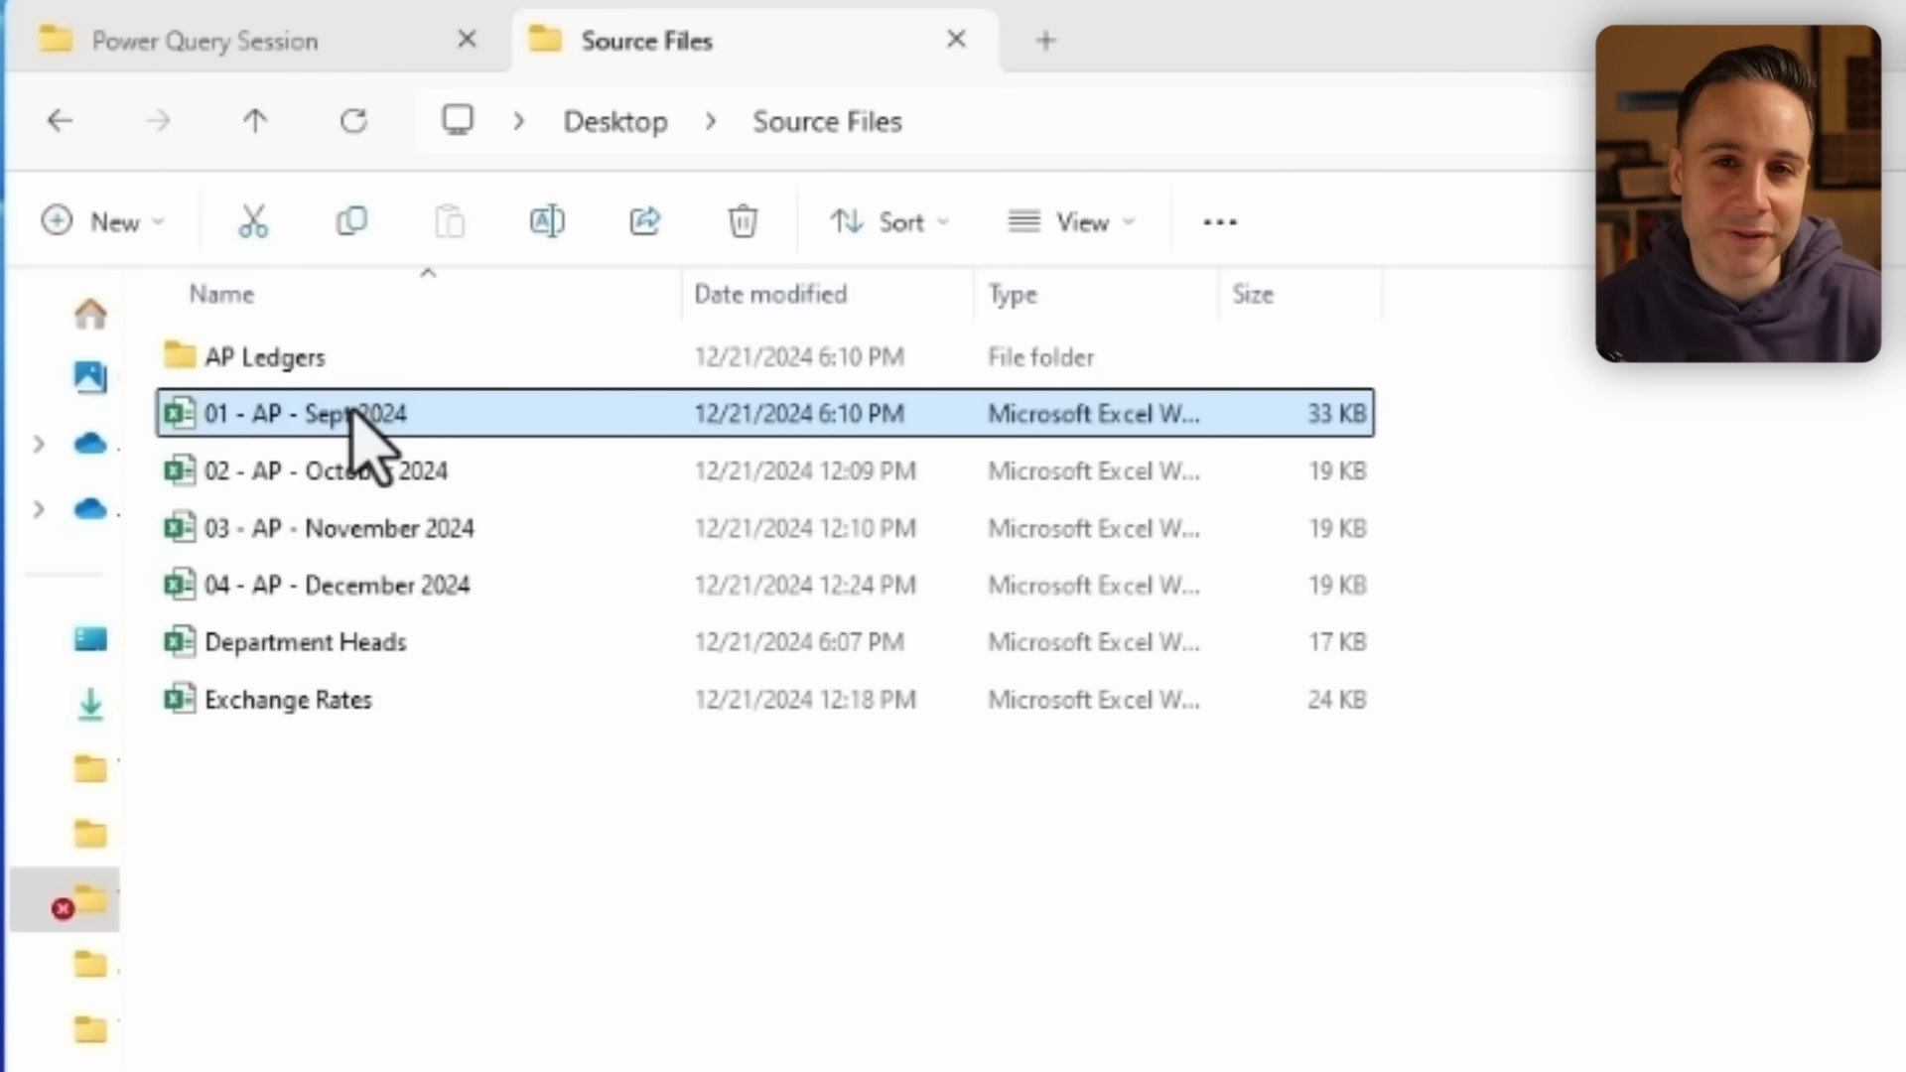
left_click(337, 863)
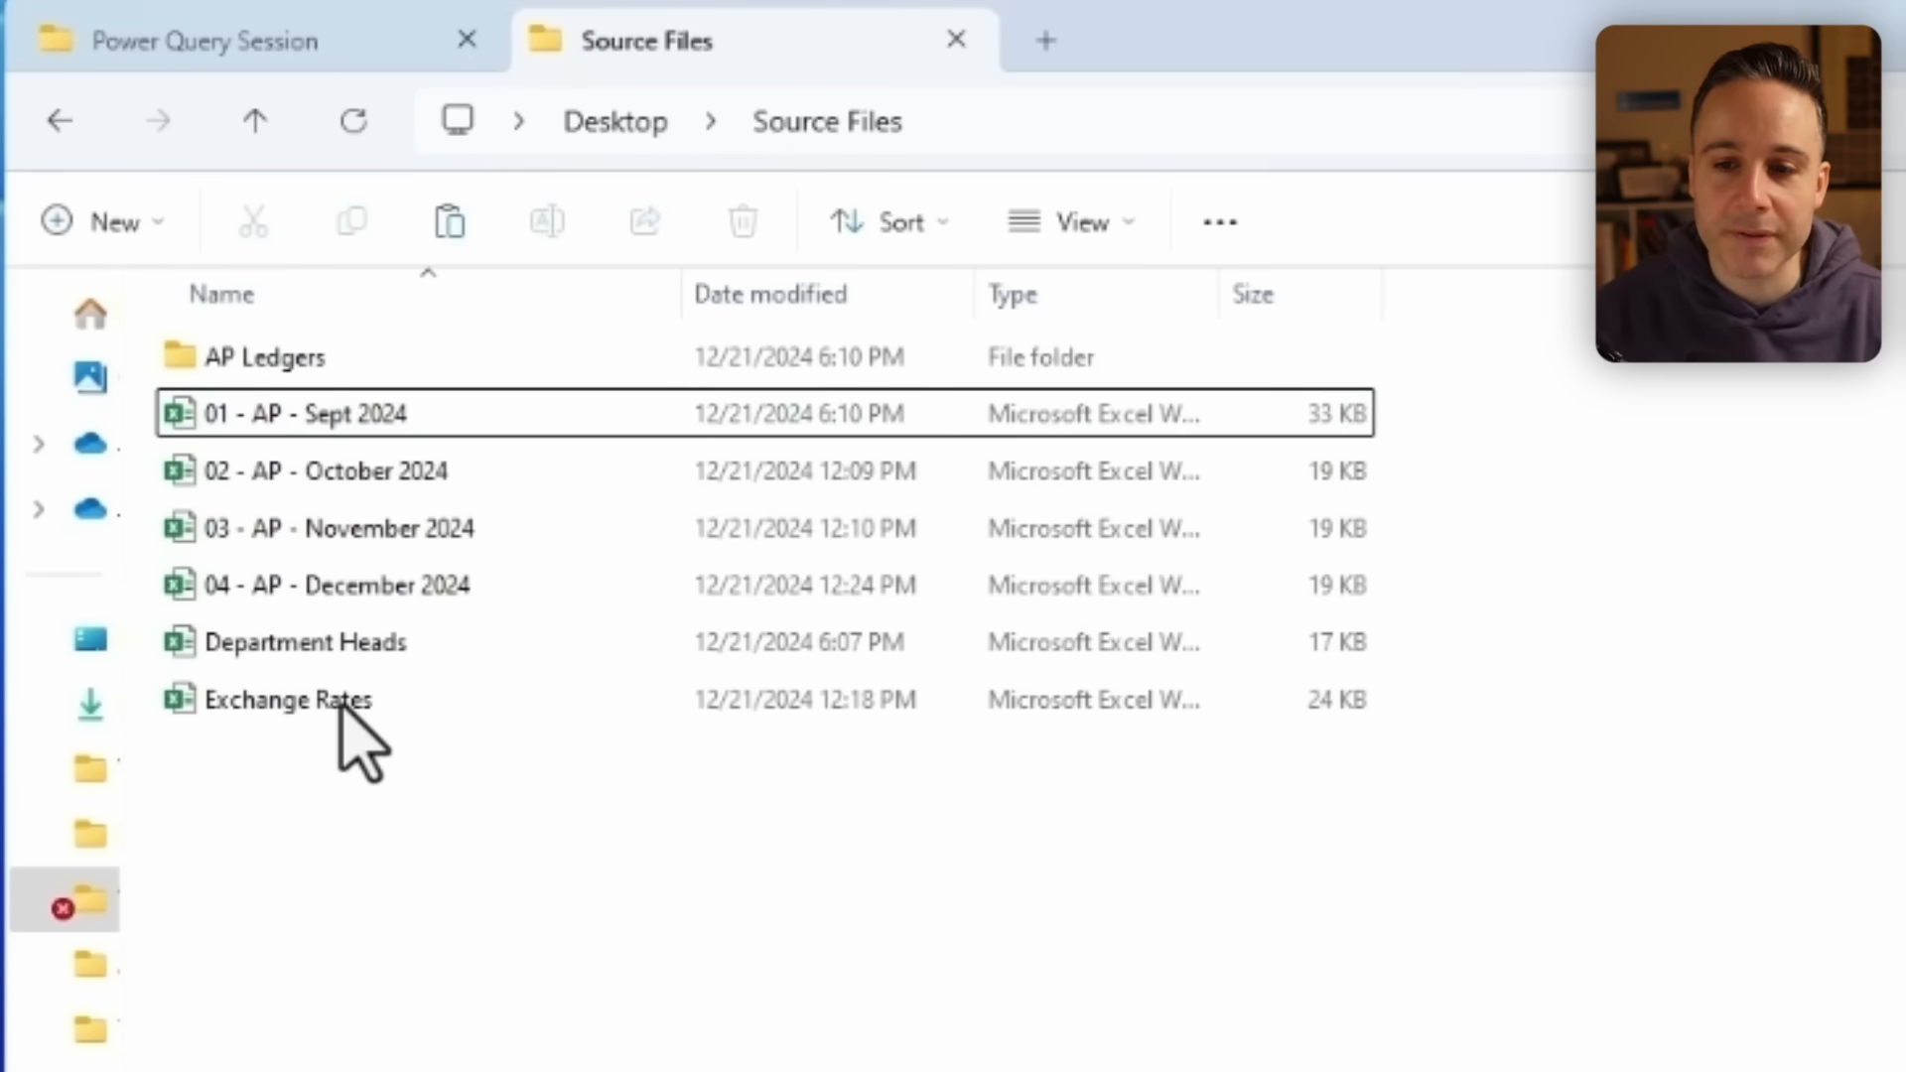
key("ctrl+v")
left_click(393, 414)
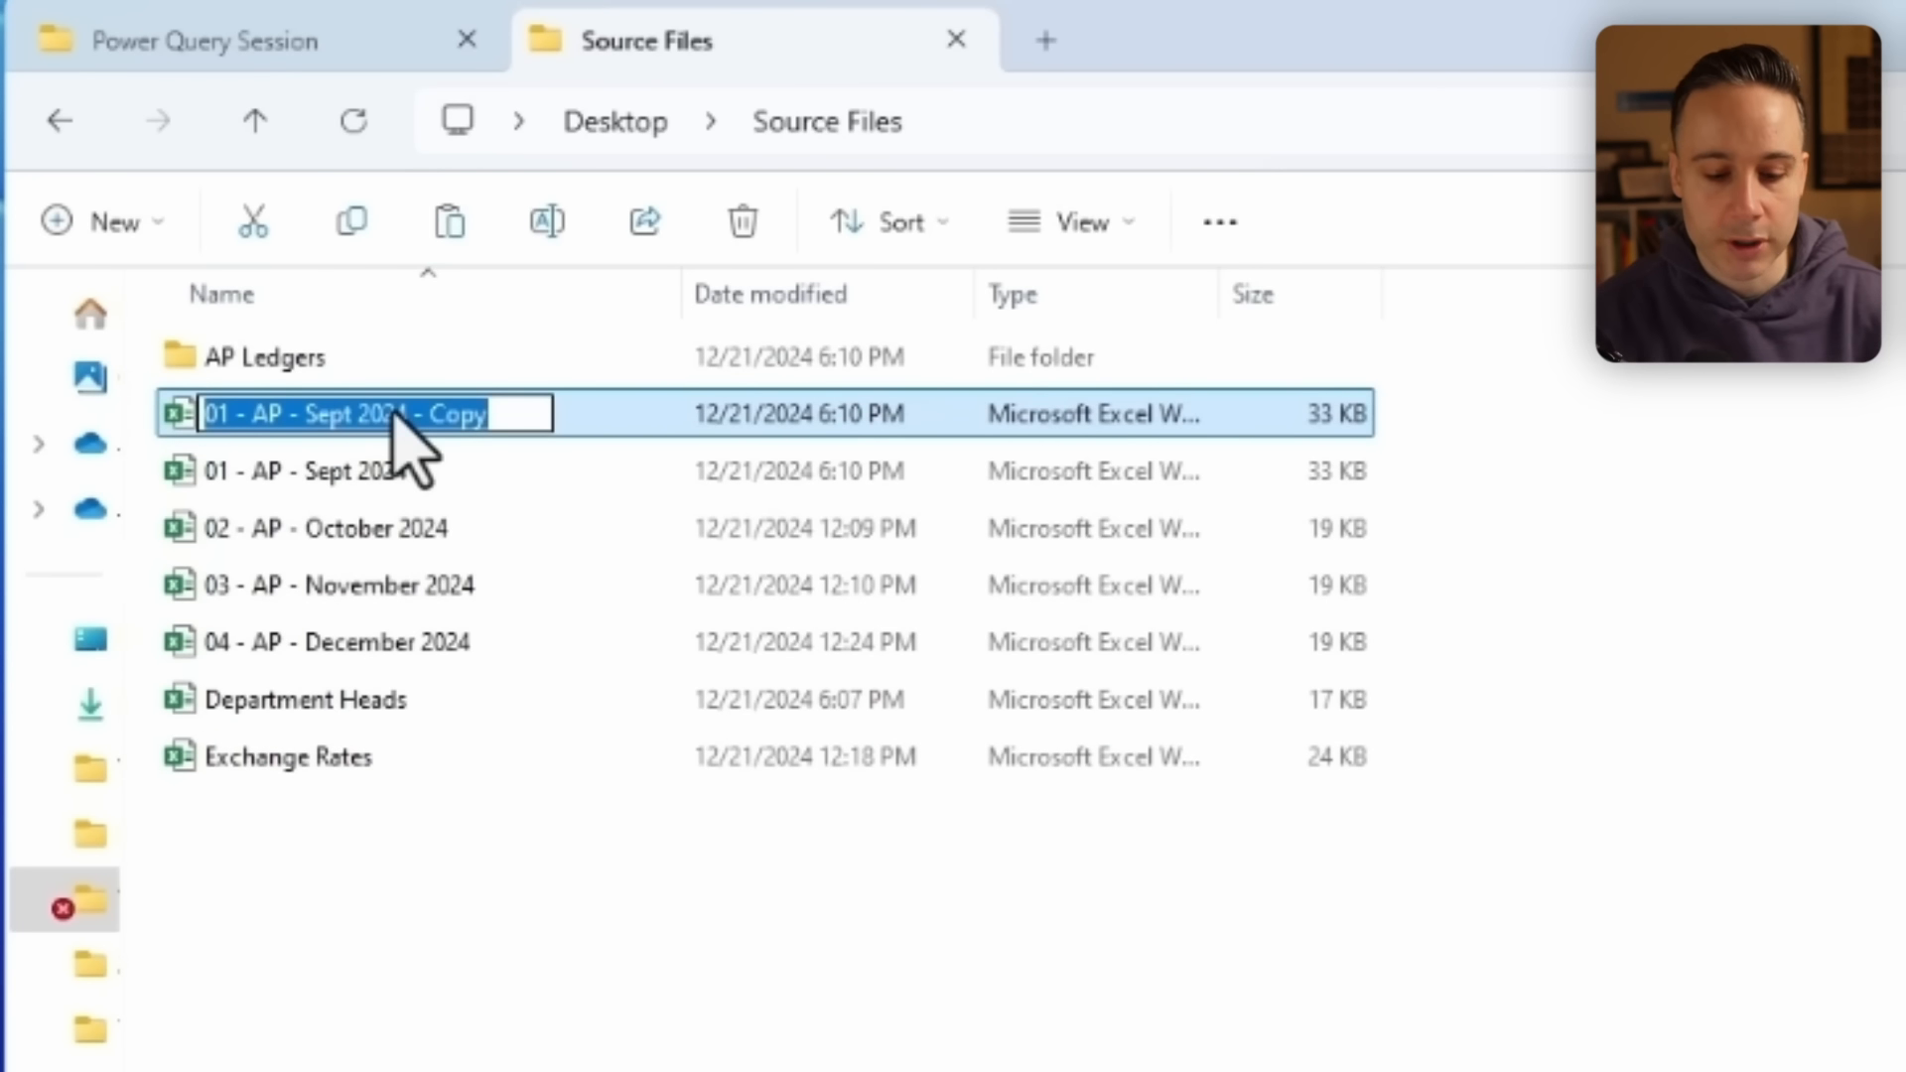
type("Accounts Payable Final")
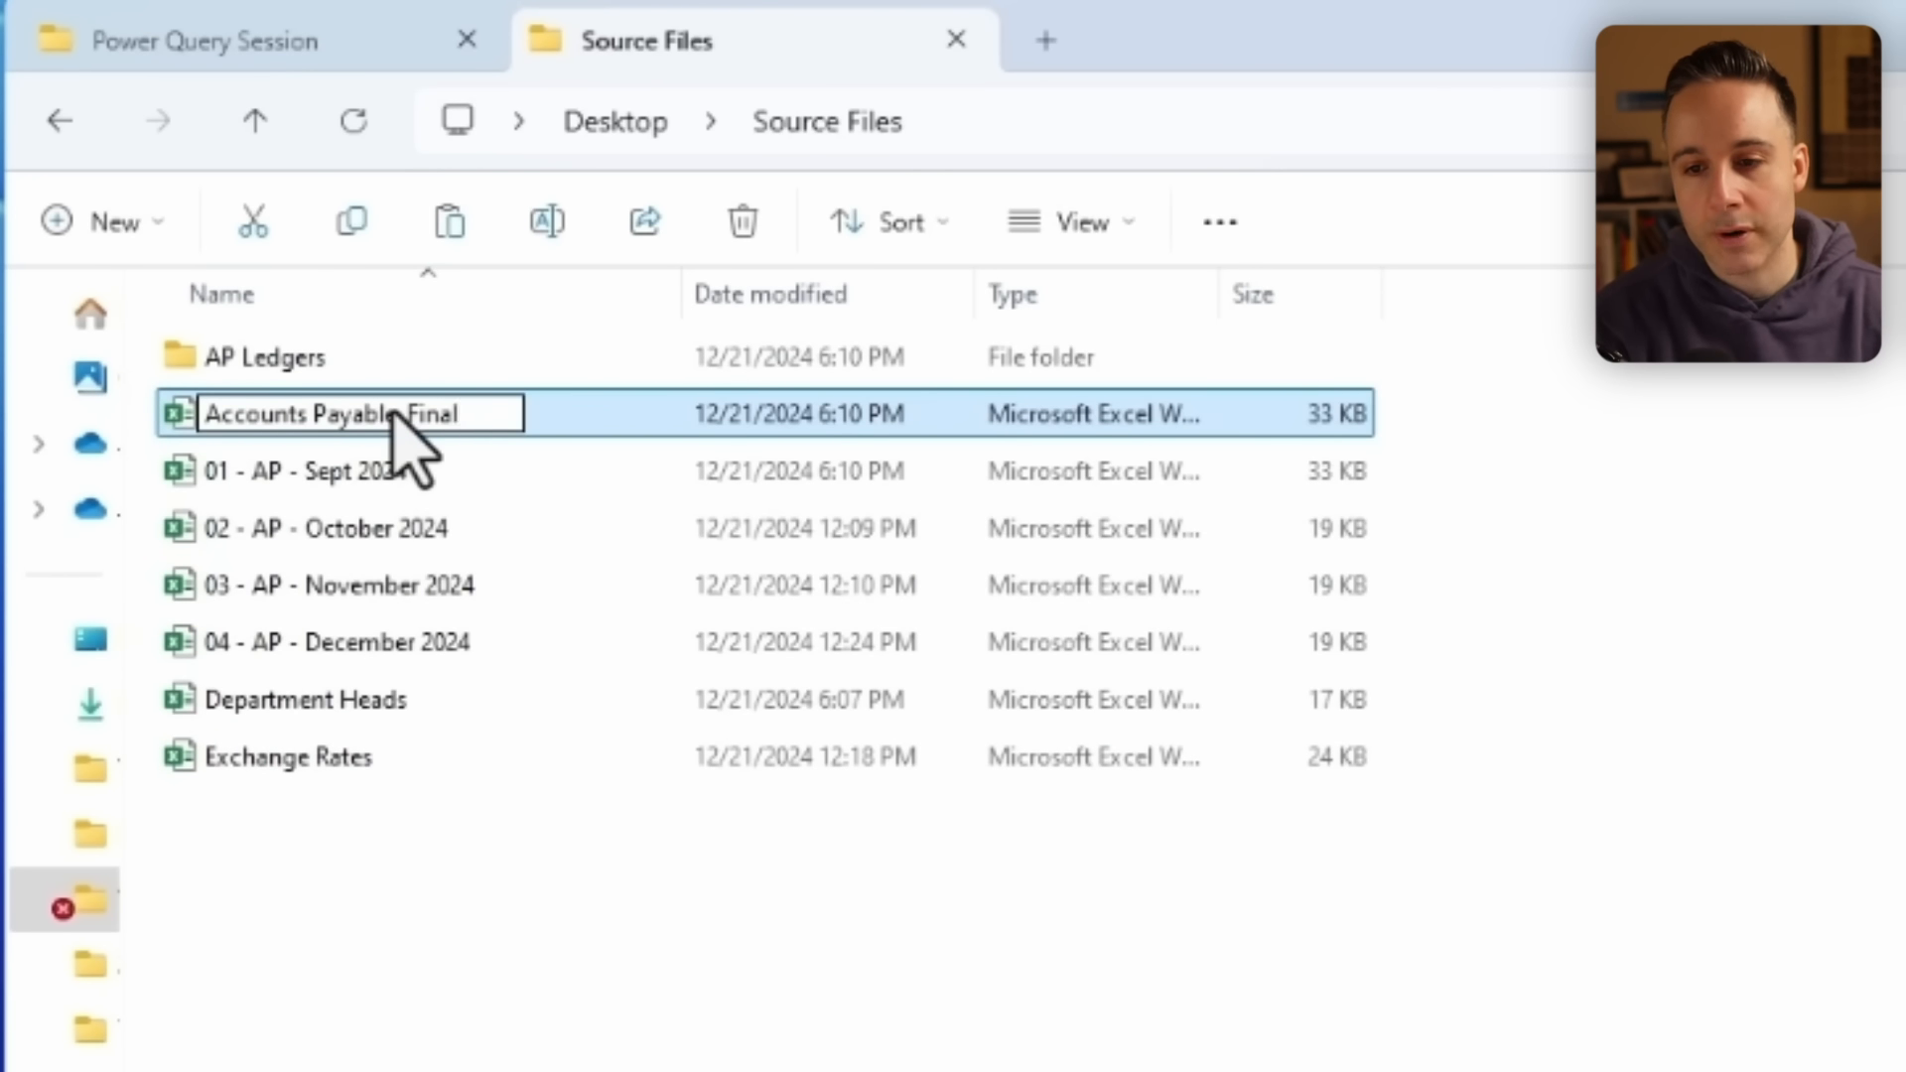
key("Return")
Move the four monthly AP workbooks, September through December 2024, into the AP Ledgers folder.
left_click(407, 475)
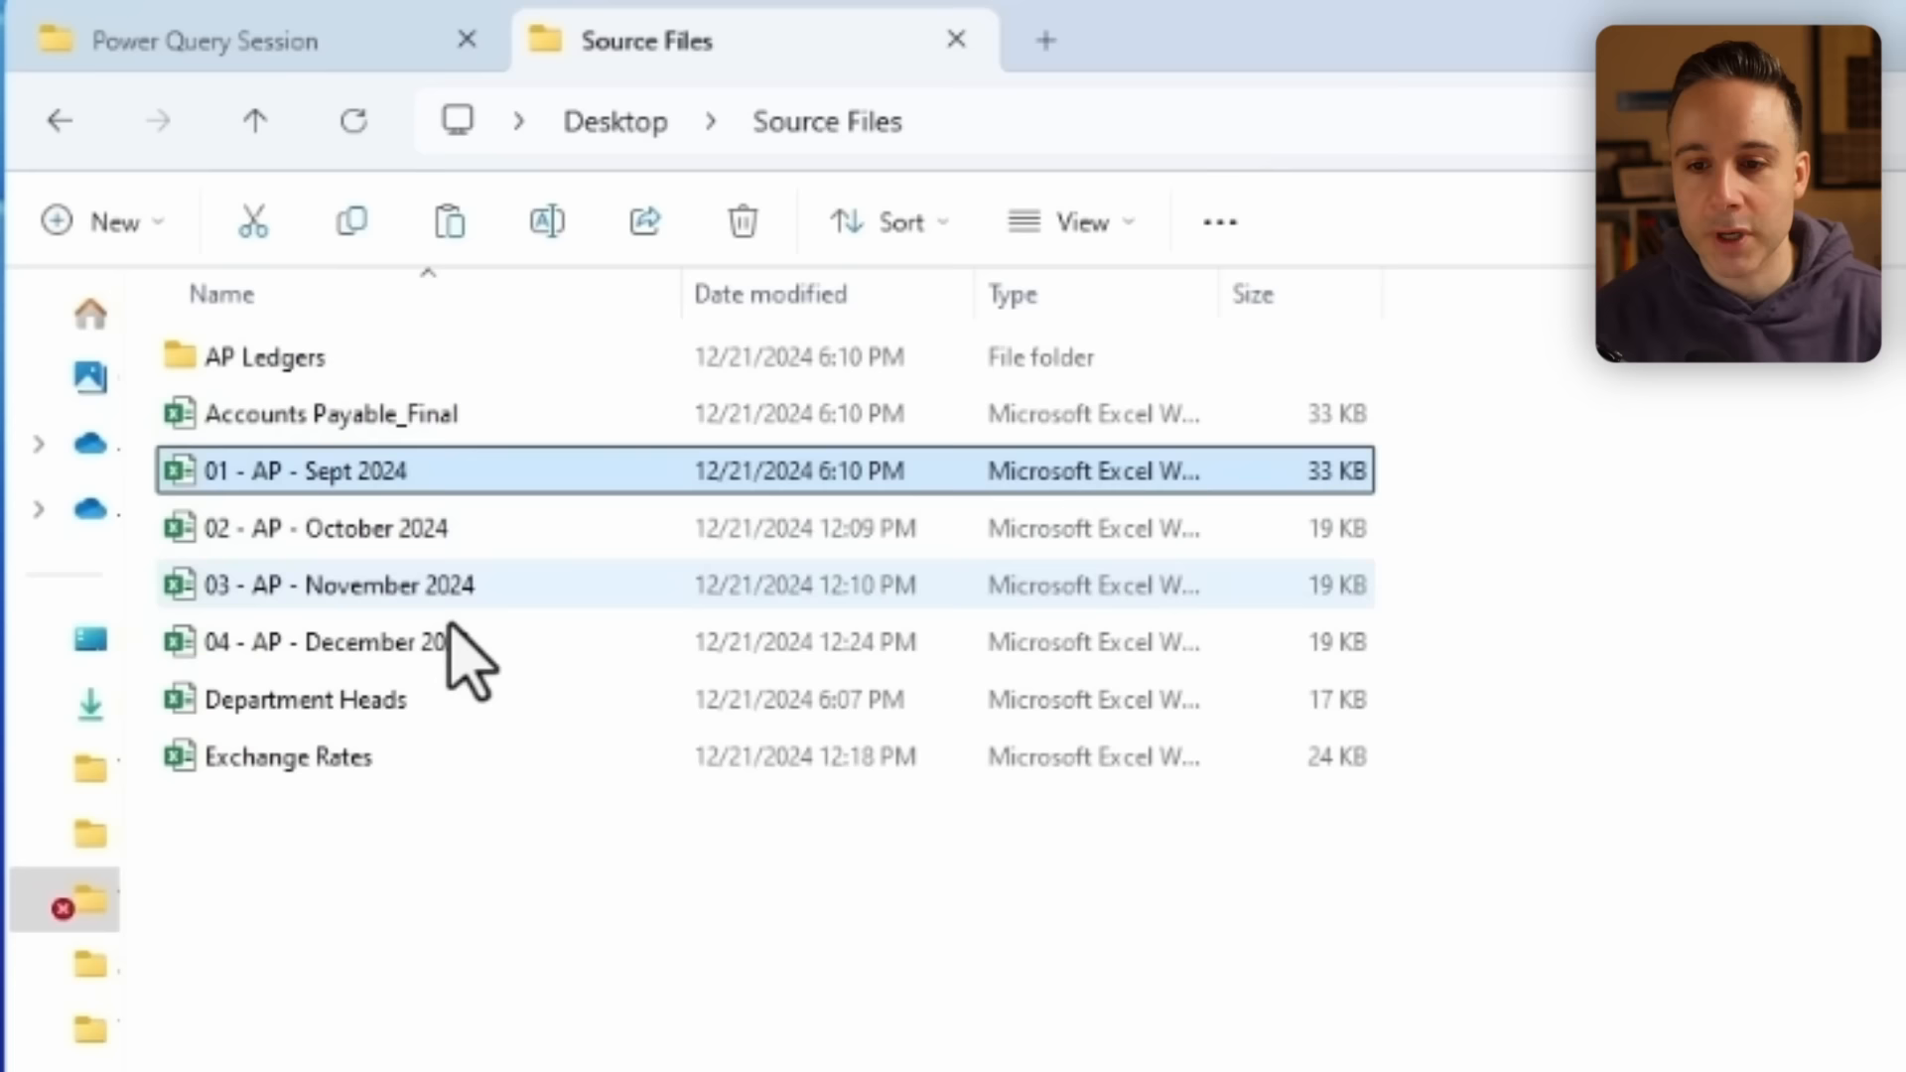
left_click(442, 641, "shift")
left_click_drag(327, 474, 307, 377)
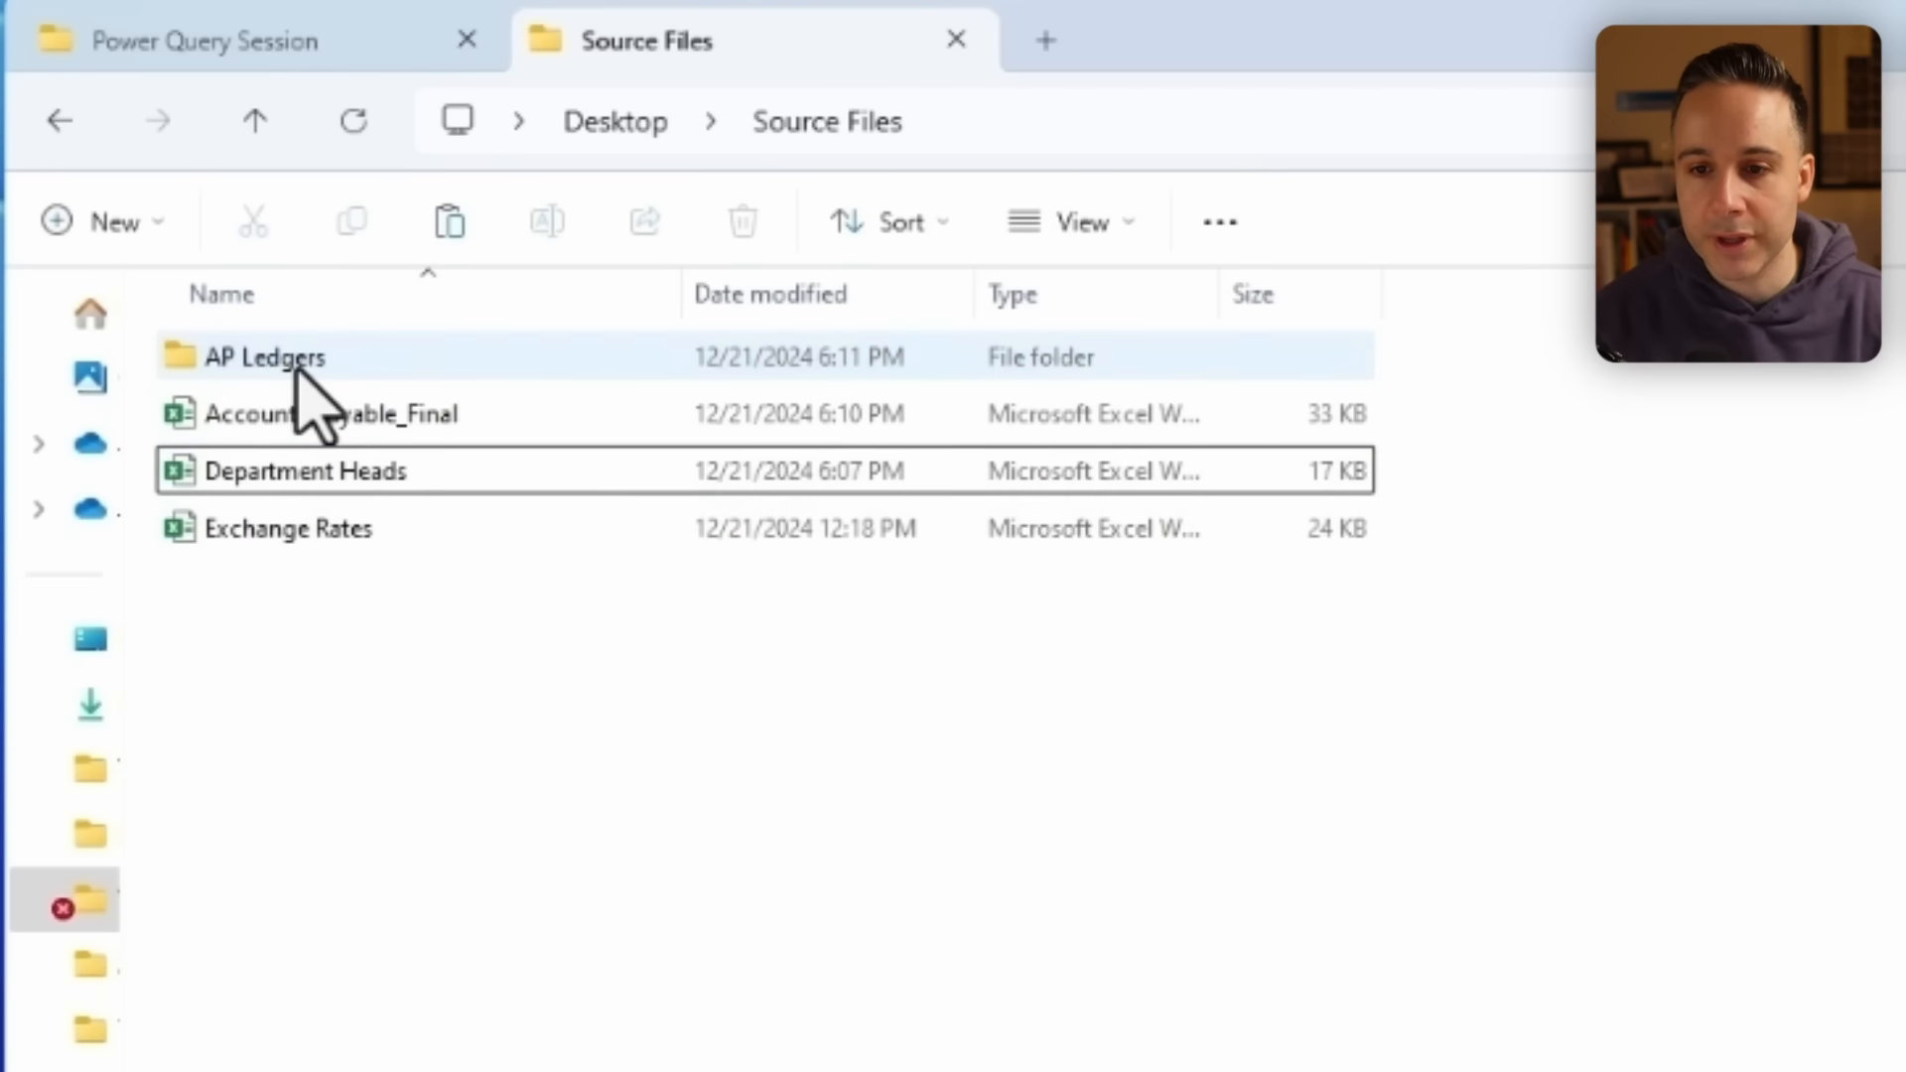
Open 01 - AP - Sept 2024 from the AP Ledgers folder, show its queries and connections, and enable its content.
double_click(306, 377)
double_click(312, 359)
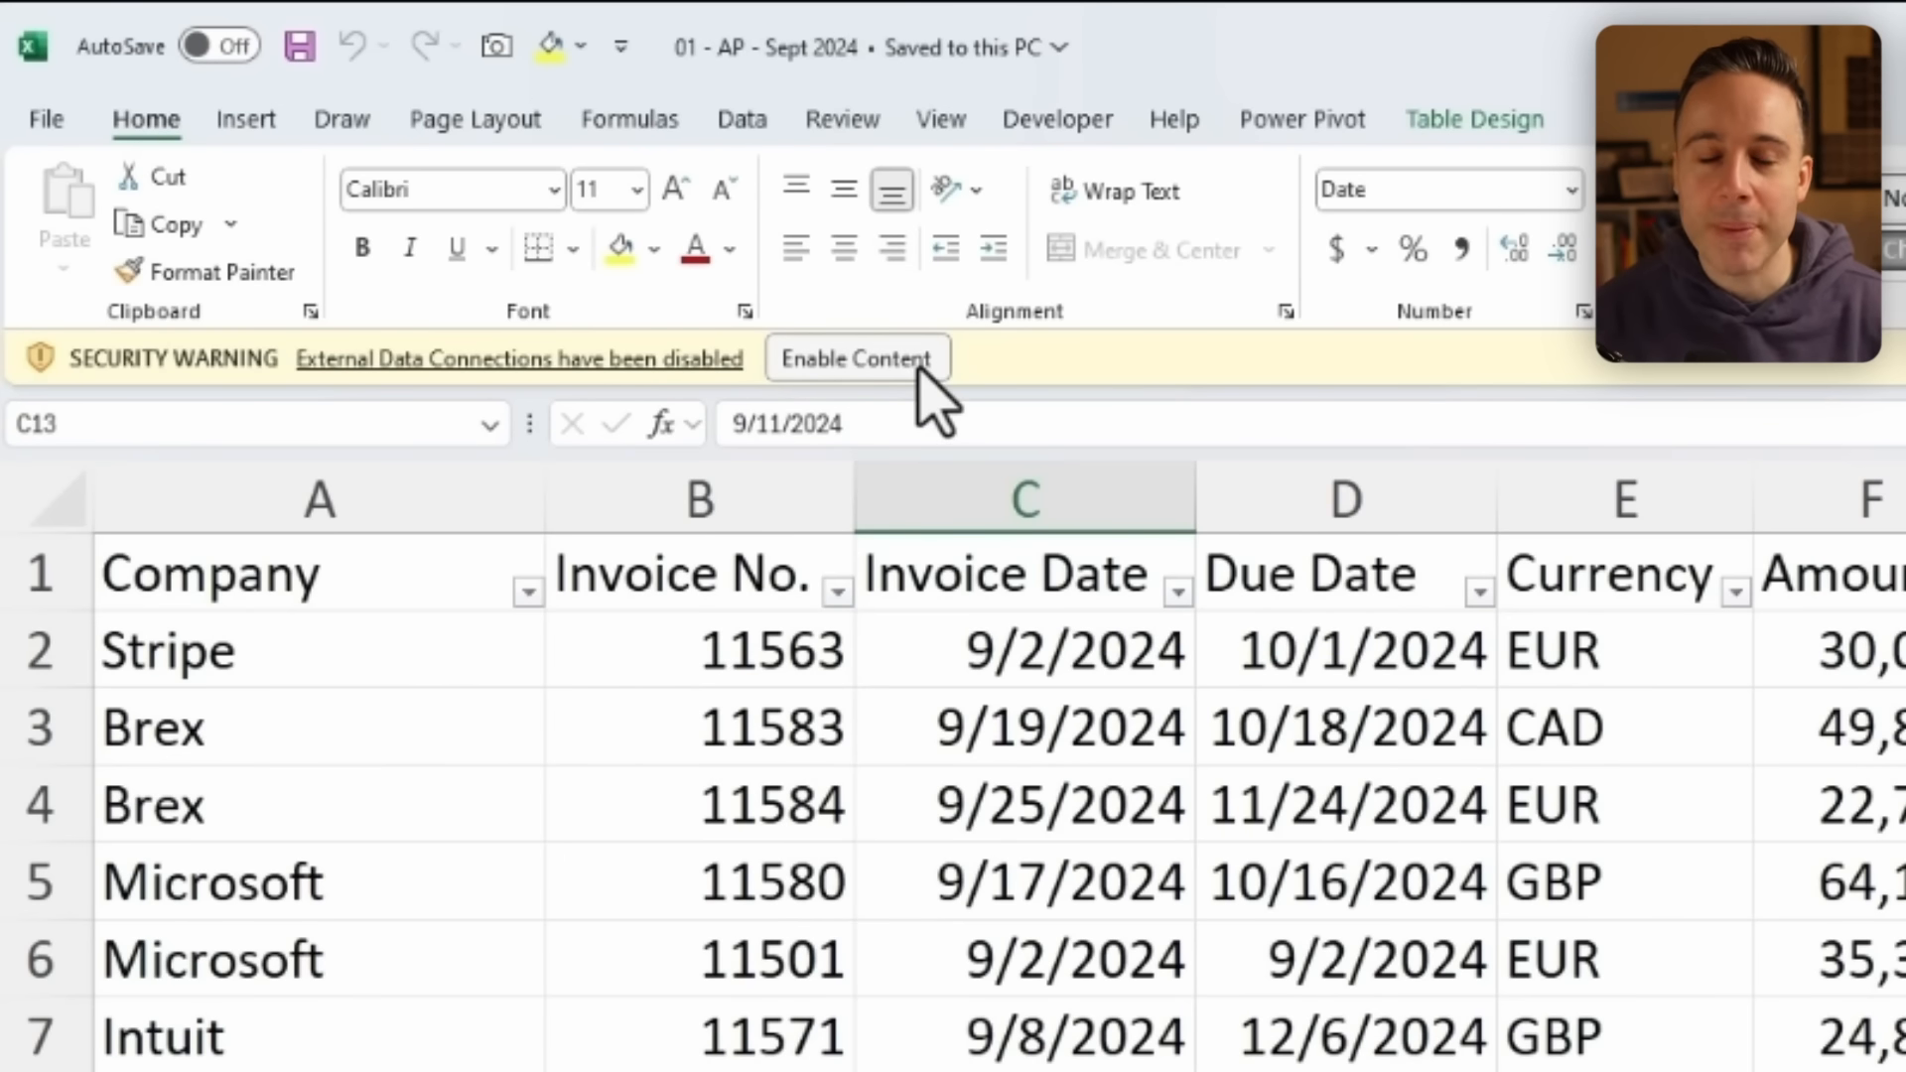
left_click(743, 119)
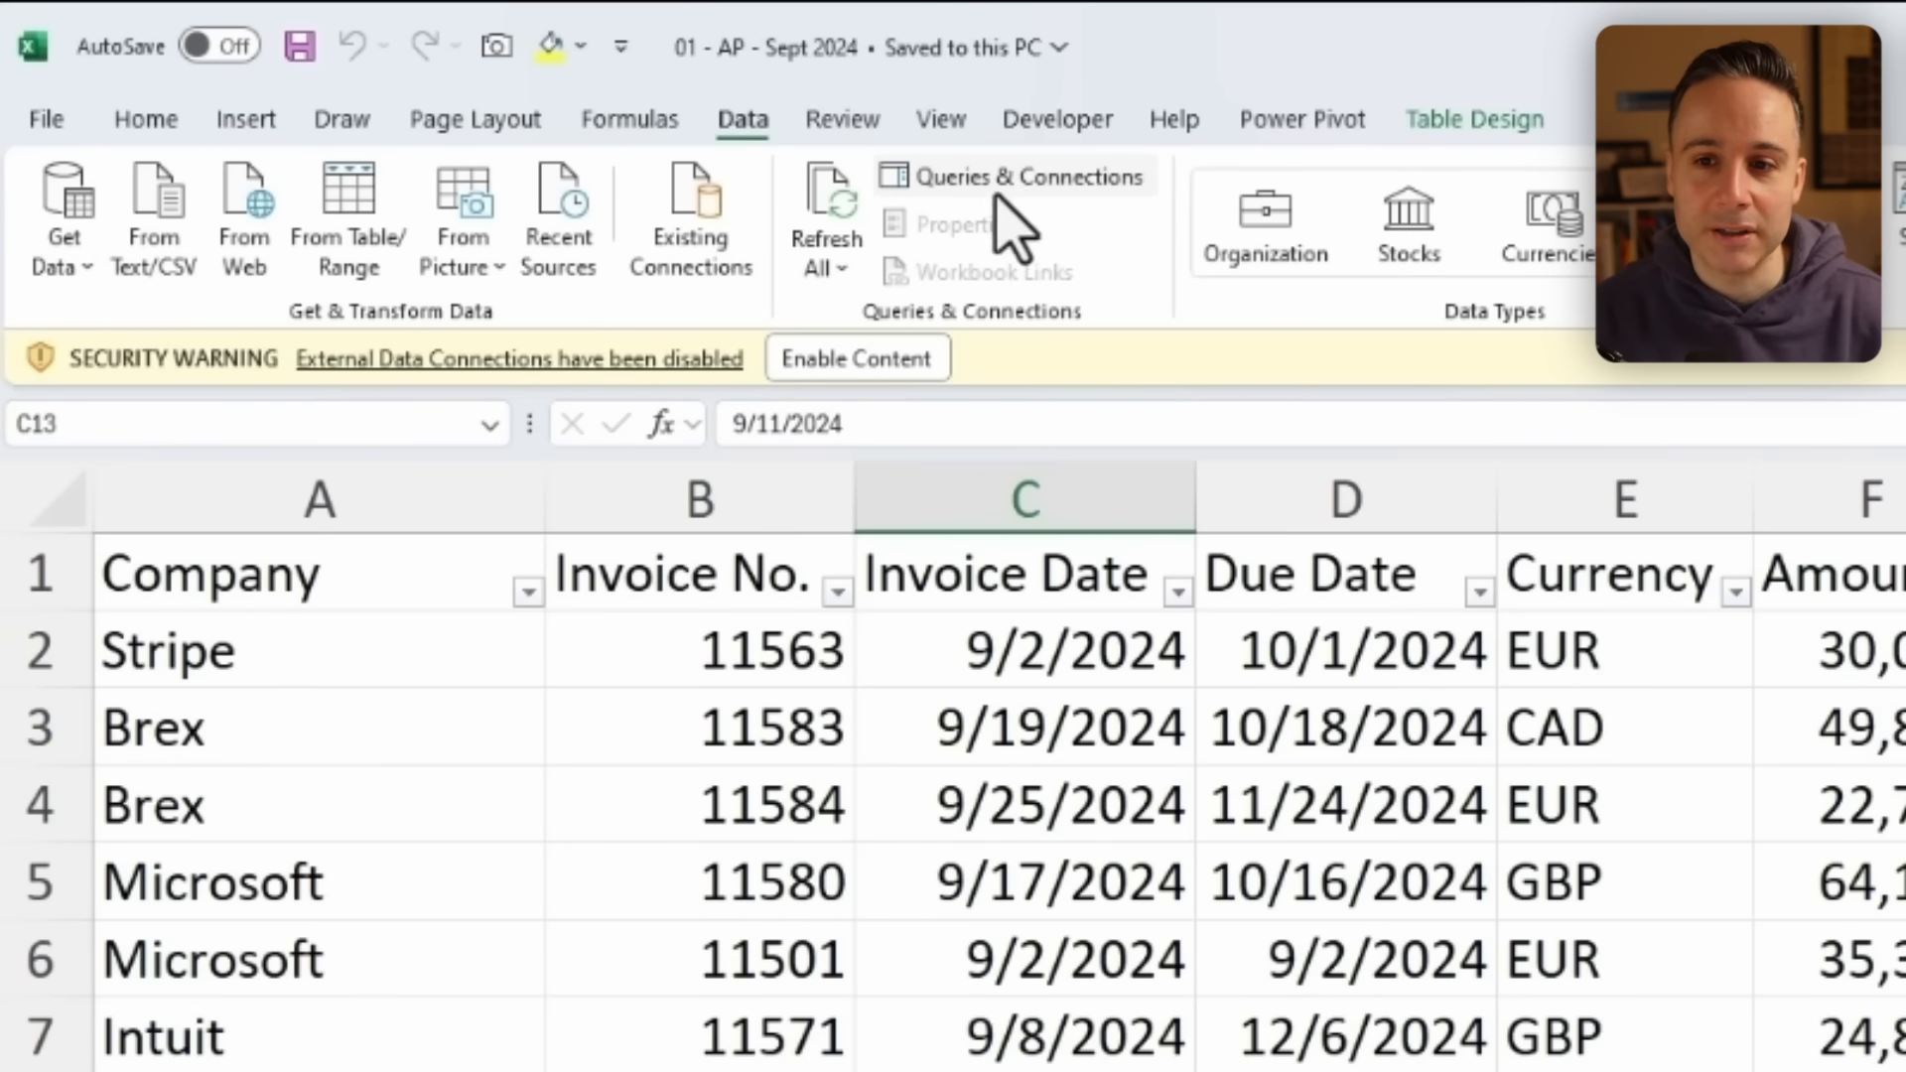
left_click(1002, 179)
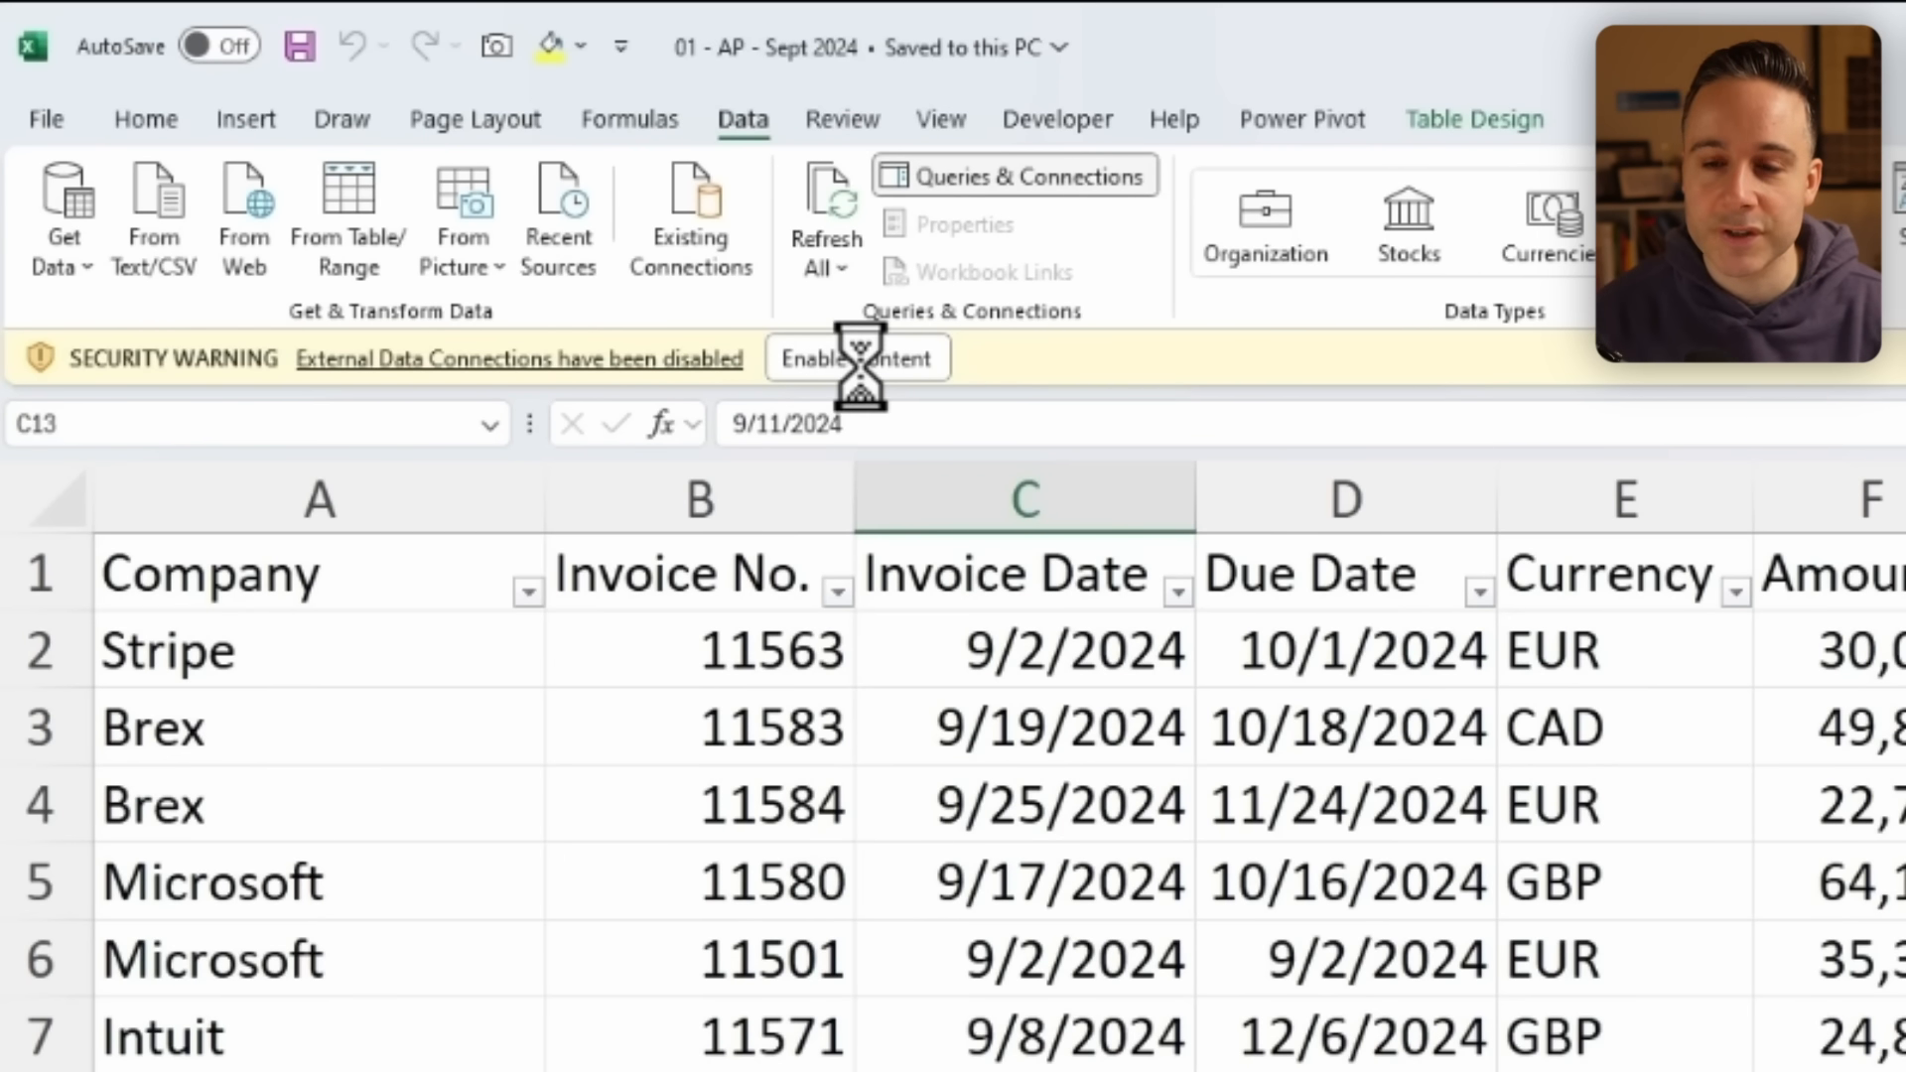
left_click(825, 358)
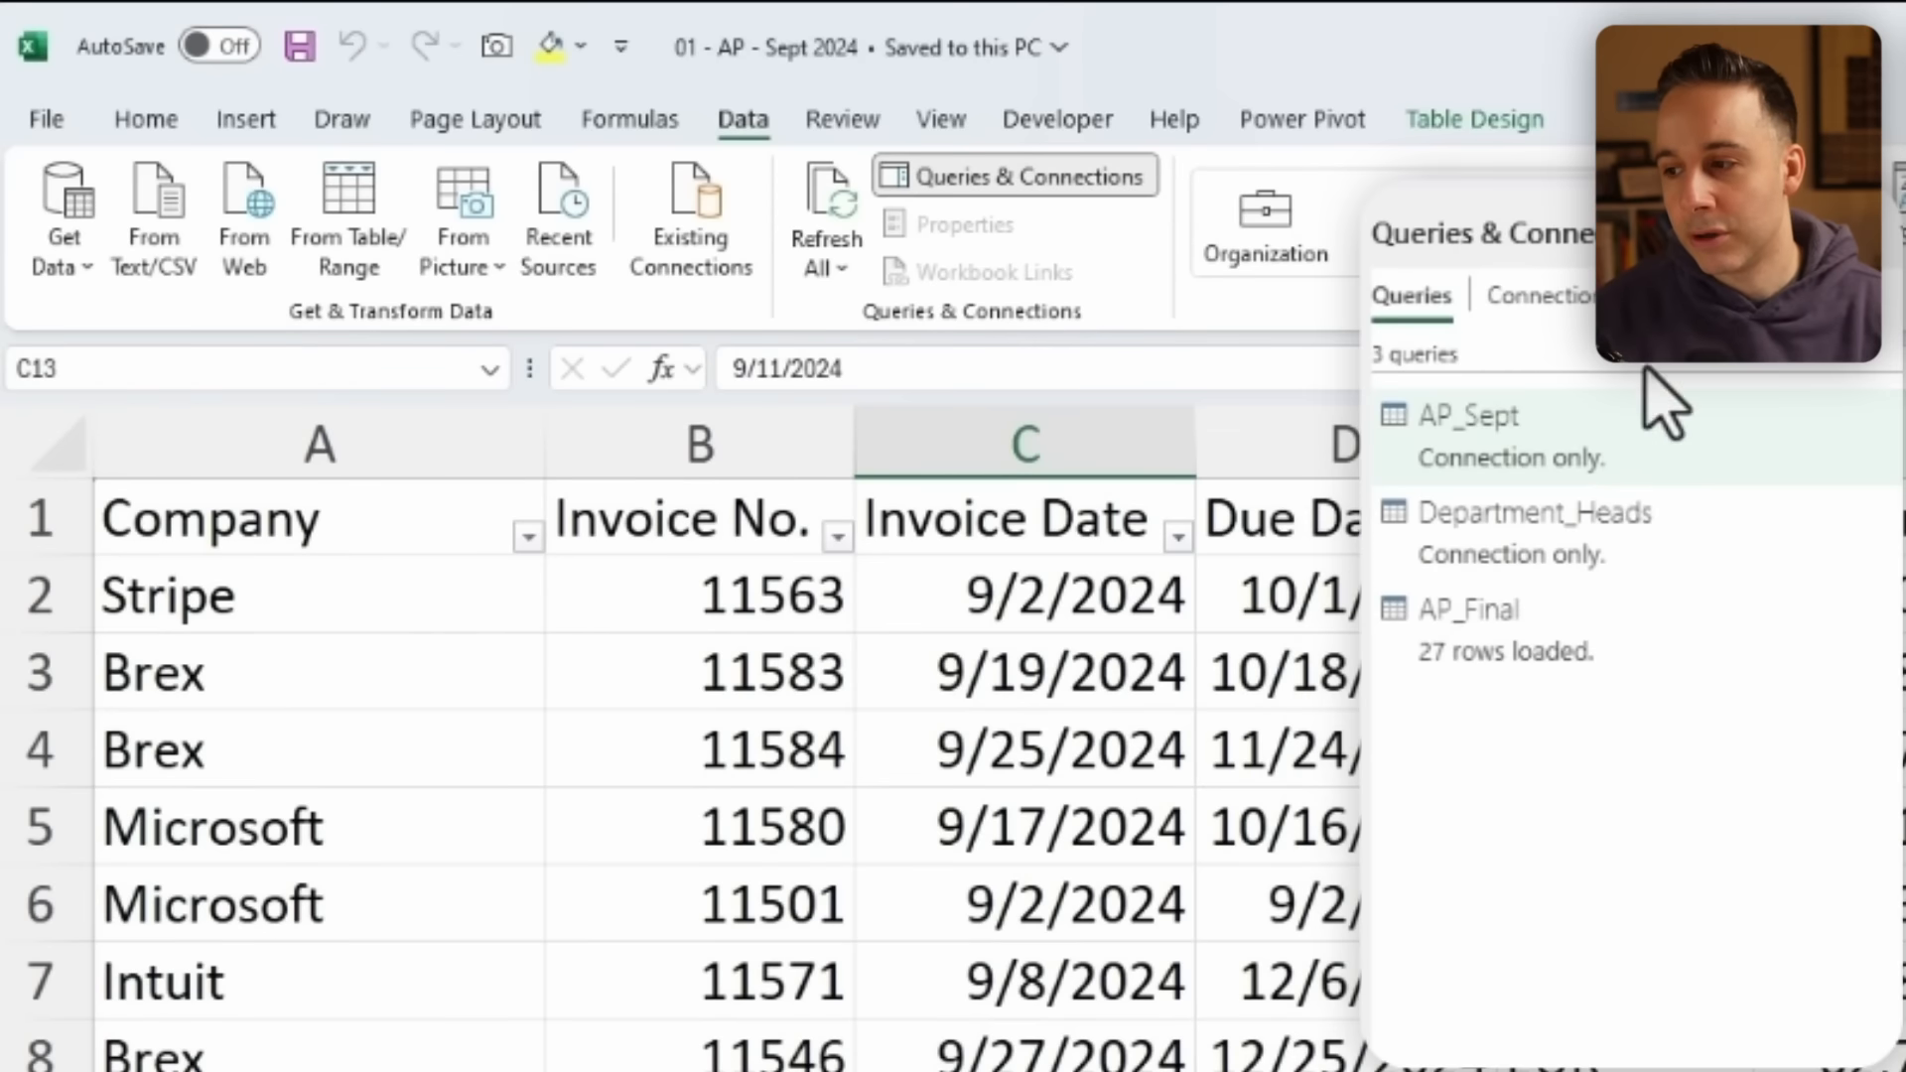
Delete the queries from the 01 - AP - Sept 2024 workbook and save it.
left_click(1542, 655)
right_click(1542, 671)
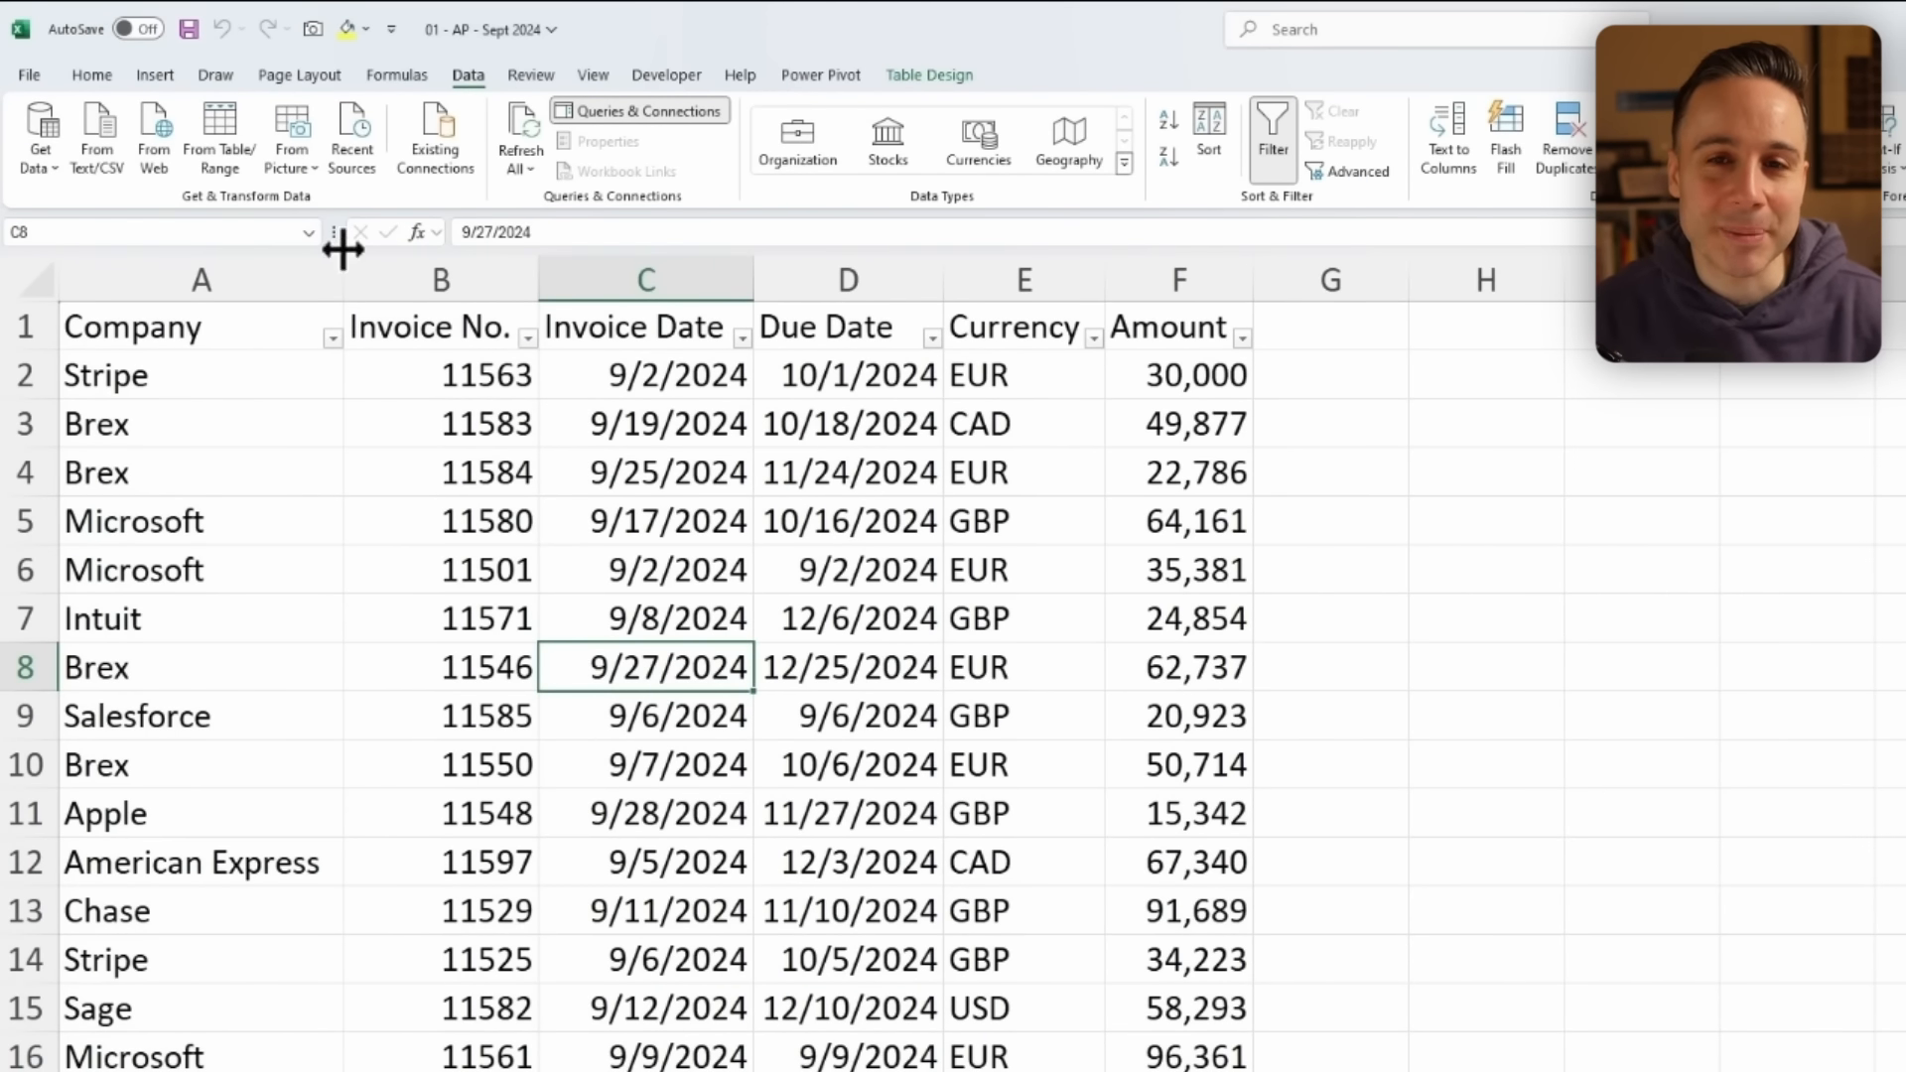
left_click(187, 28)
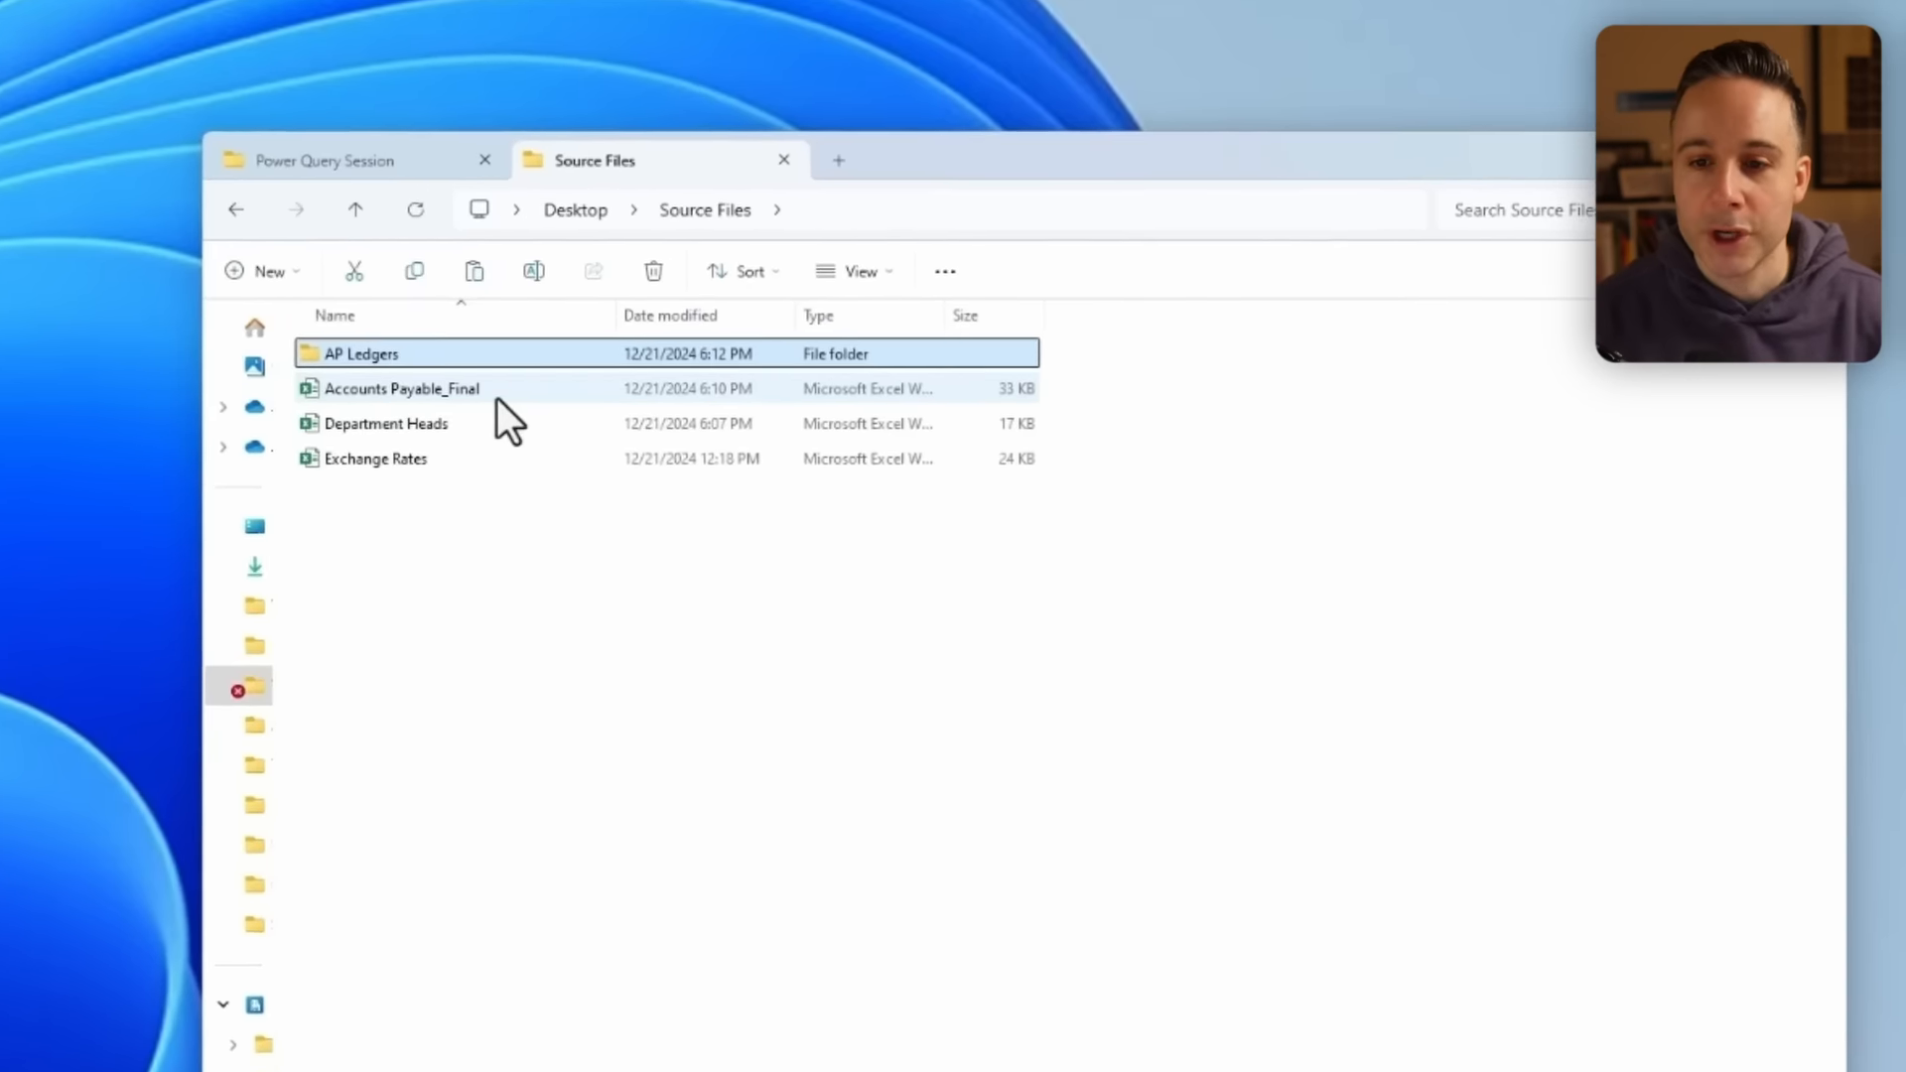
Open the Accounts Payable_Final workbook from Source Files and enable its external data connections.
left_click(496, 395)
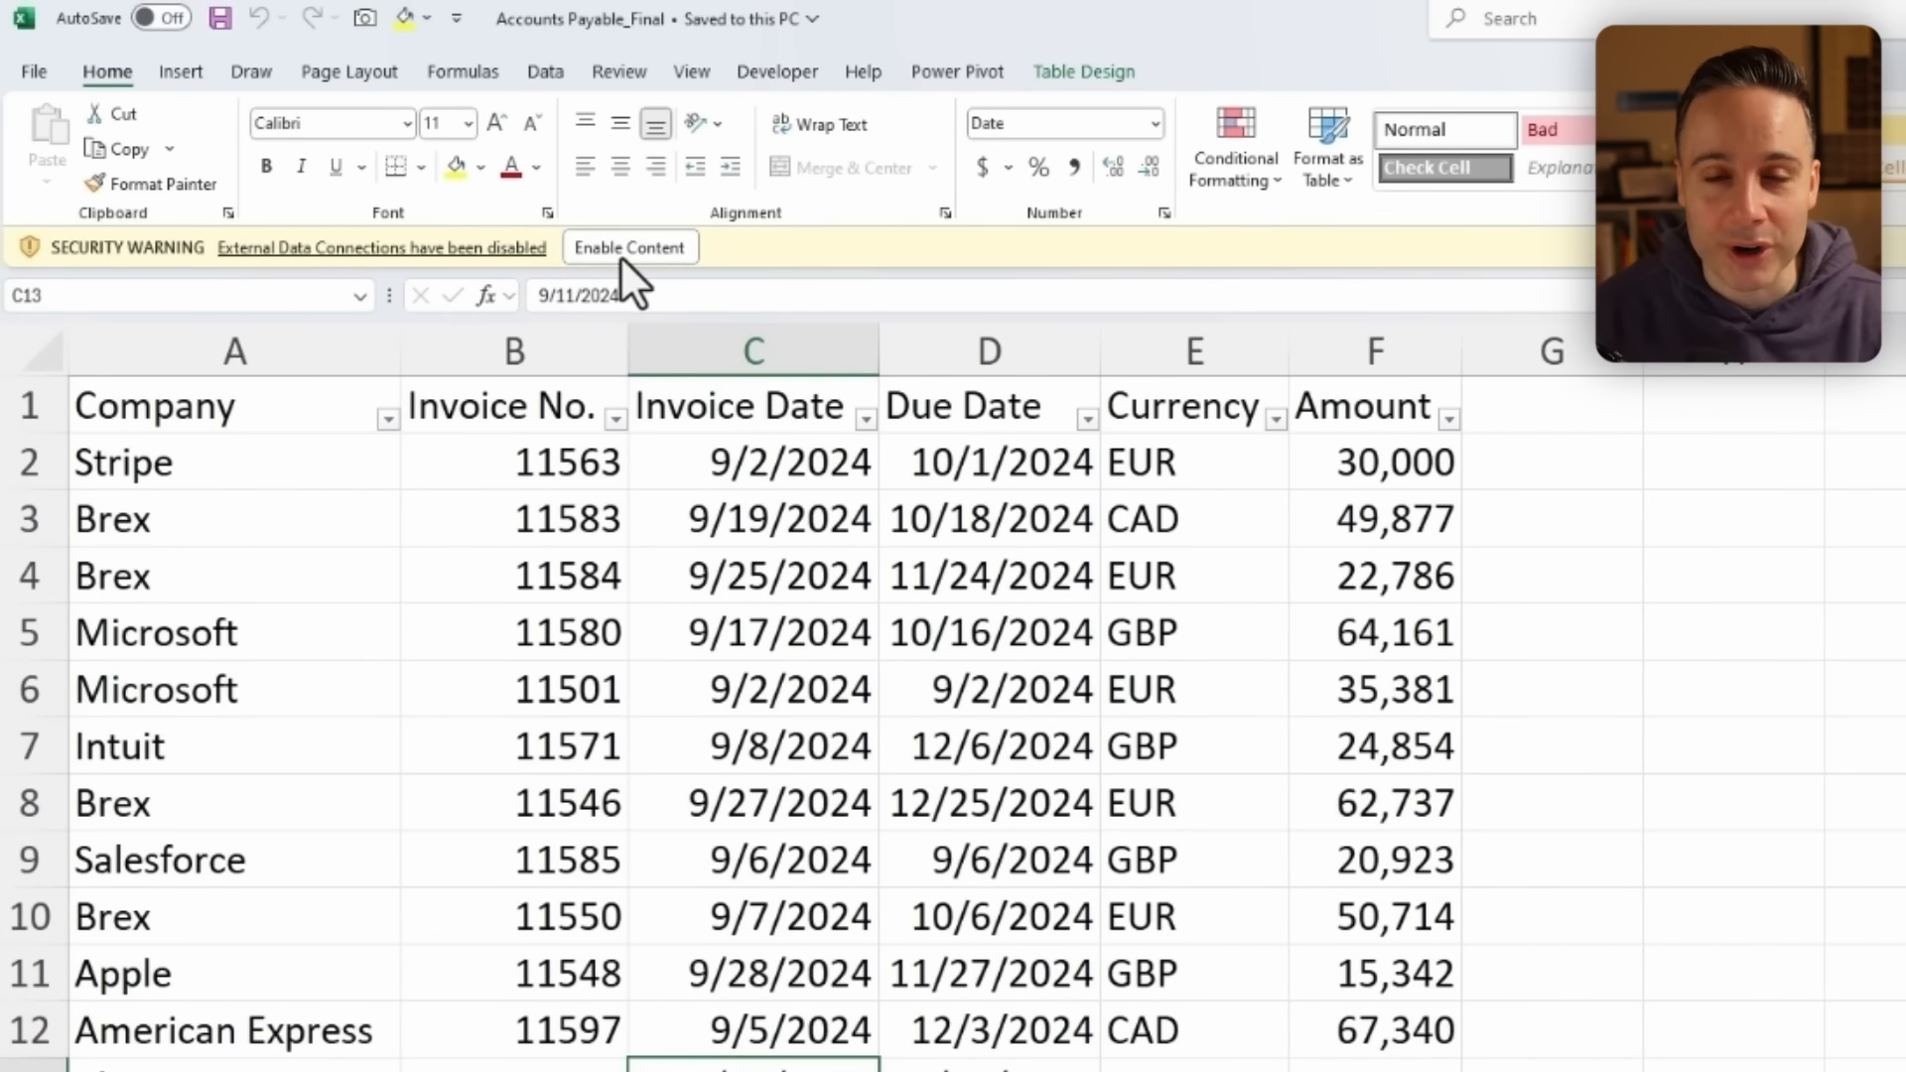
left_click(608, 242)
Import data from a folder, choosing AP Ledgers inside Source Files as the source.
left_click(542, 84)
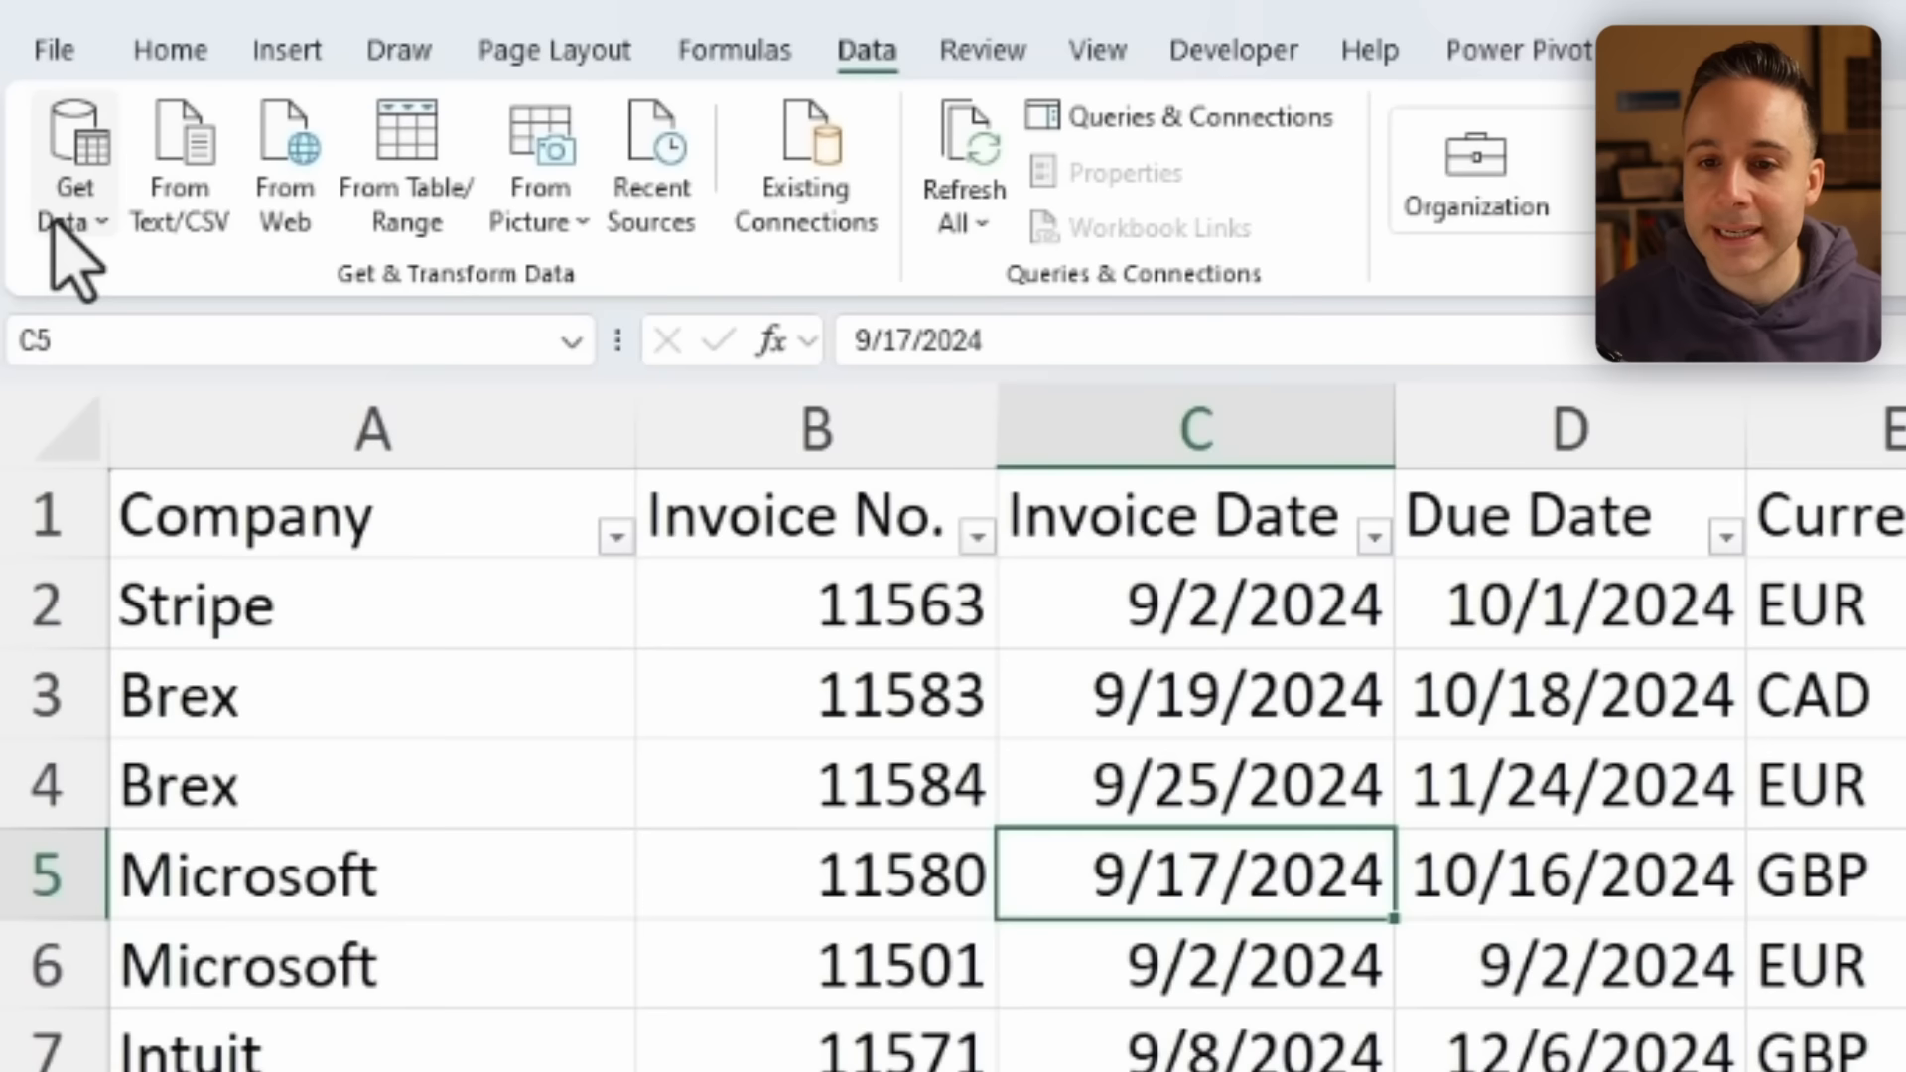
left_click(44, 178)
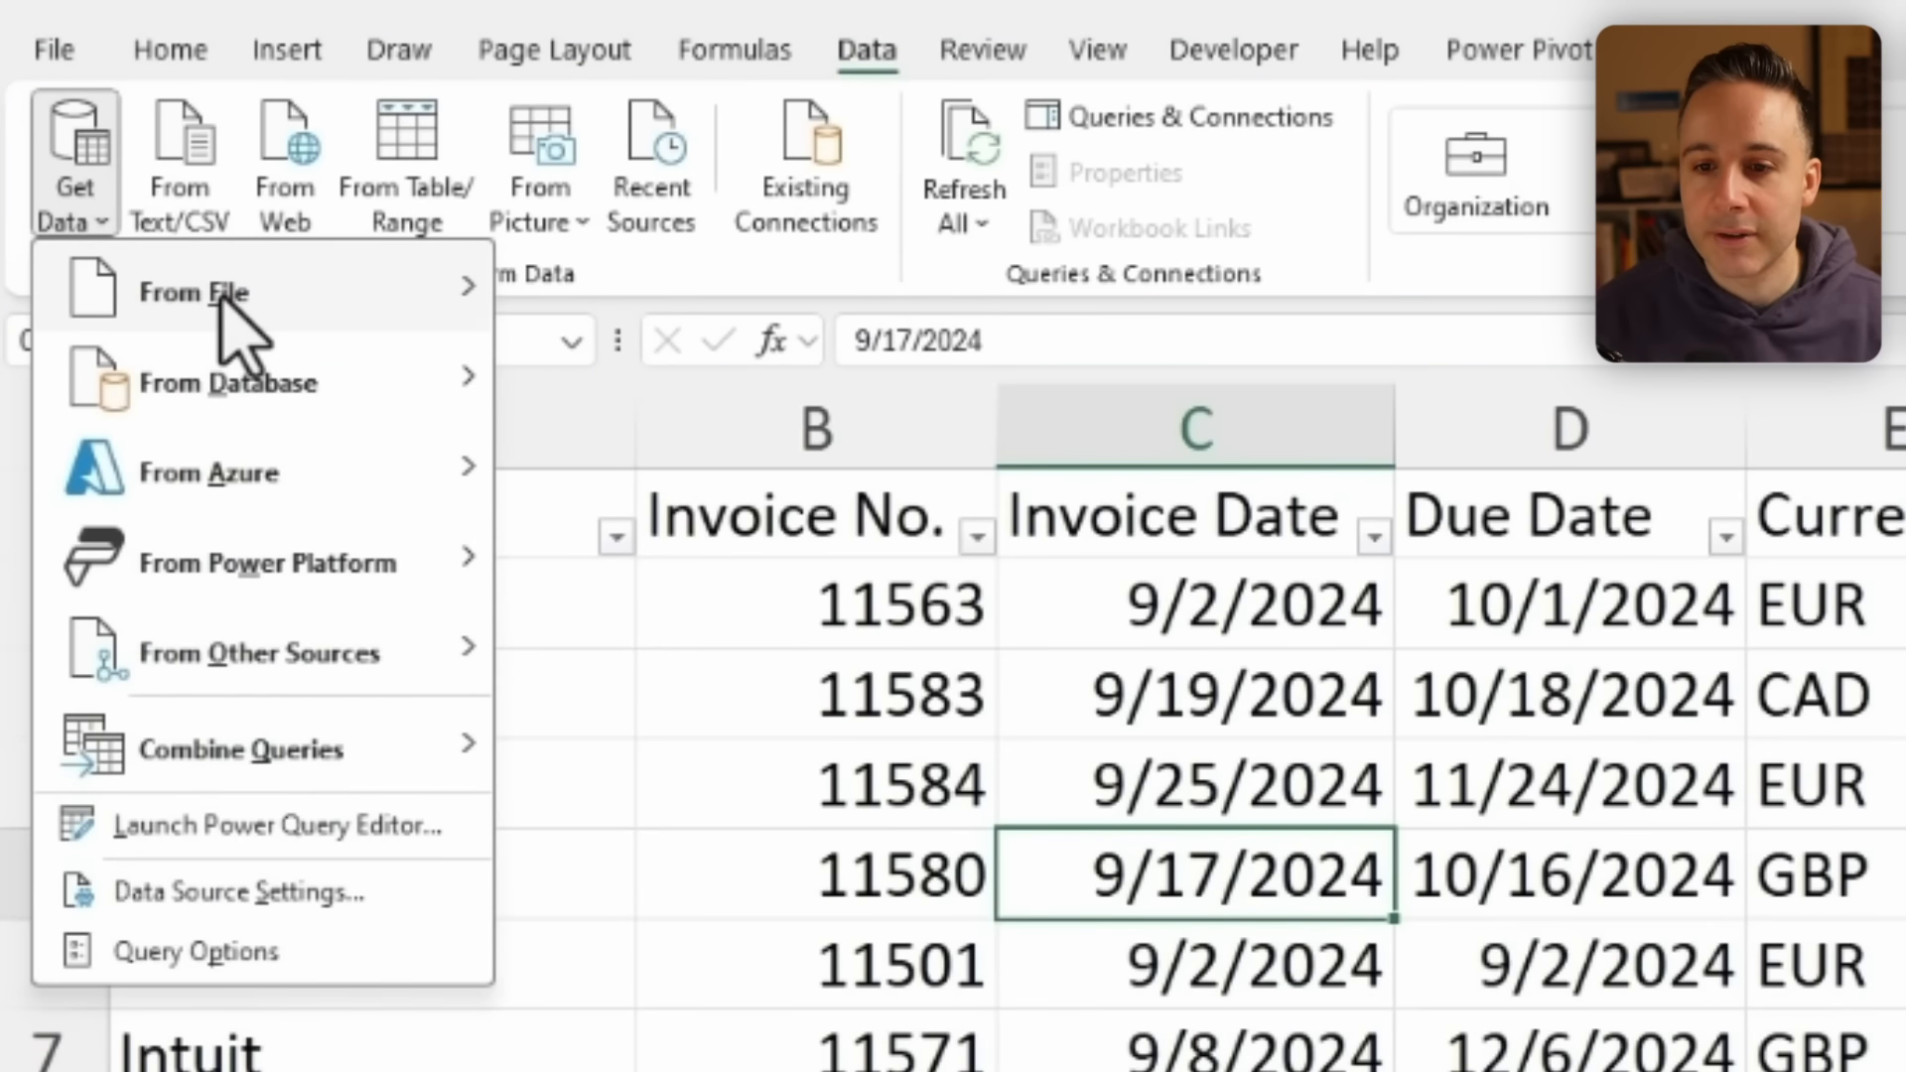
mouse_move(223, 298)
left_click(754, 759)
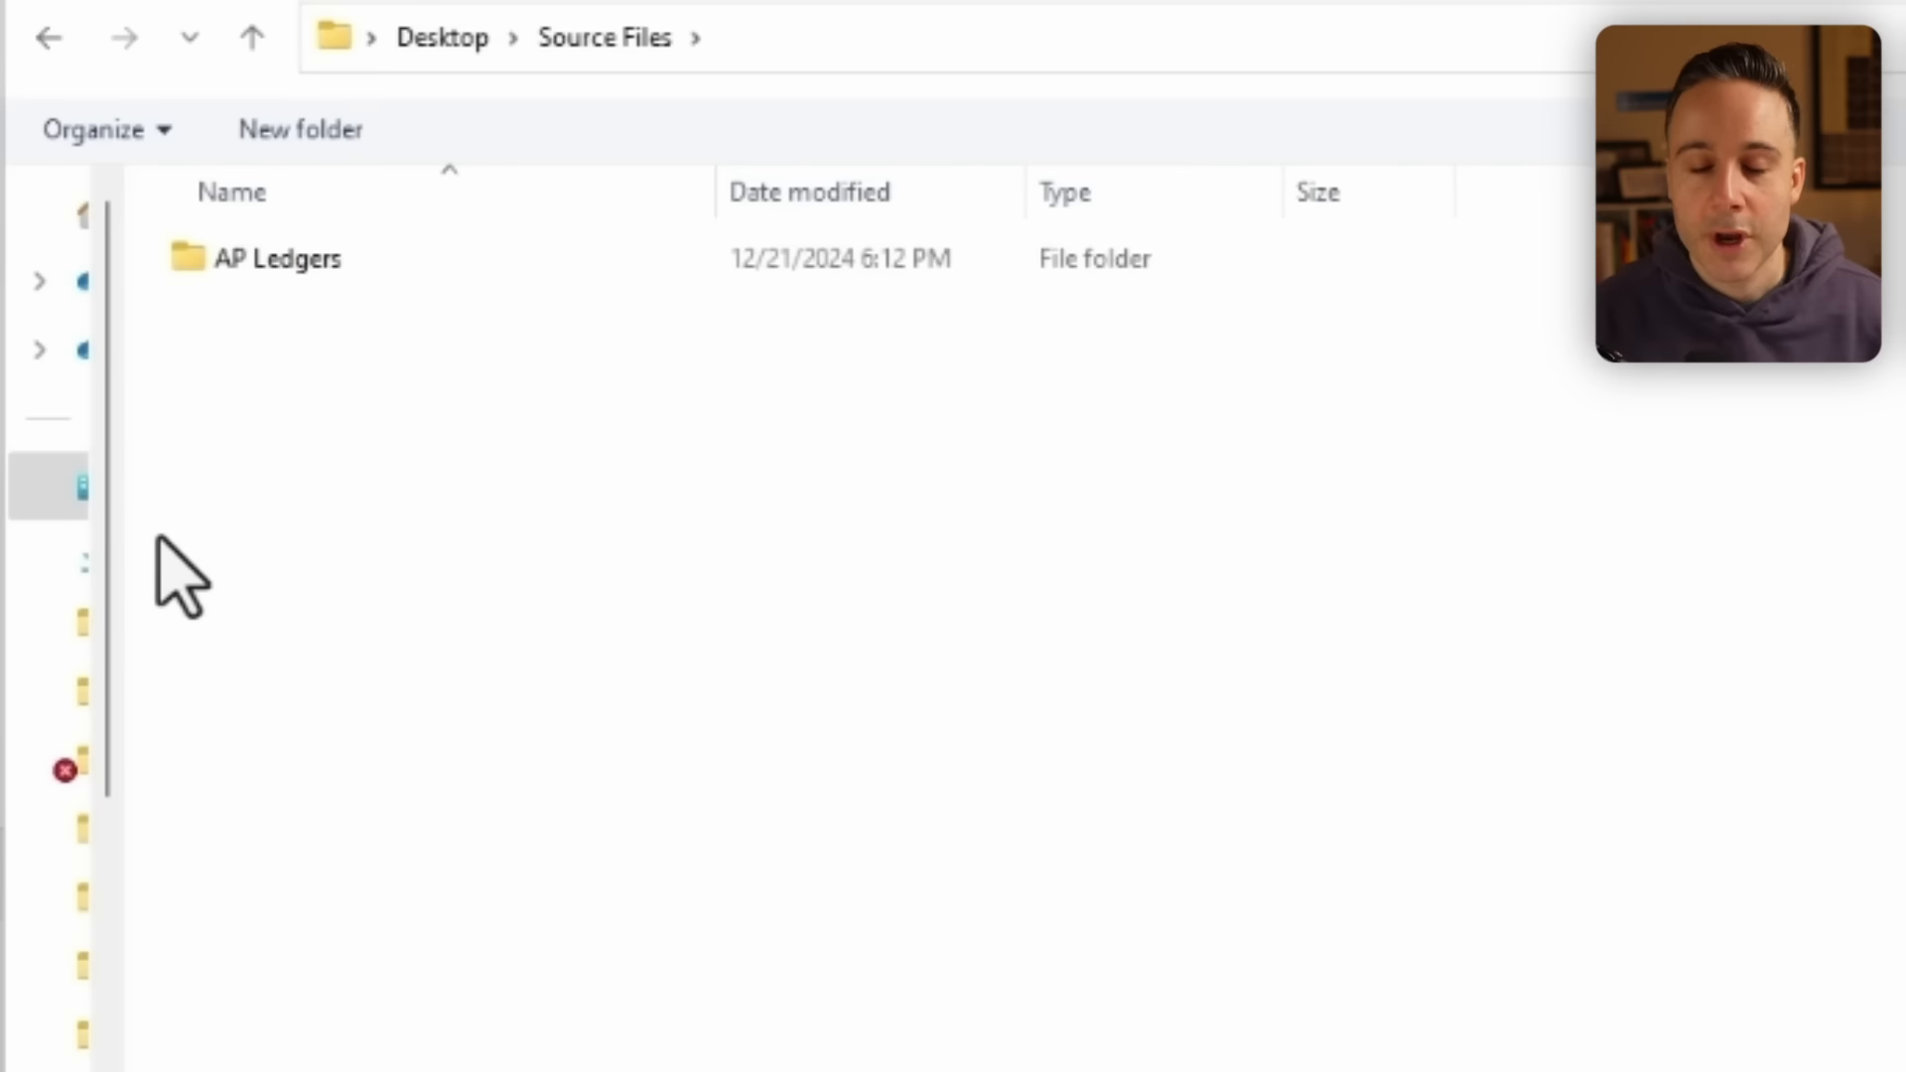
left_click(281, 268)
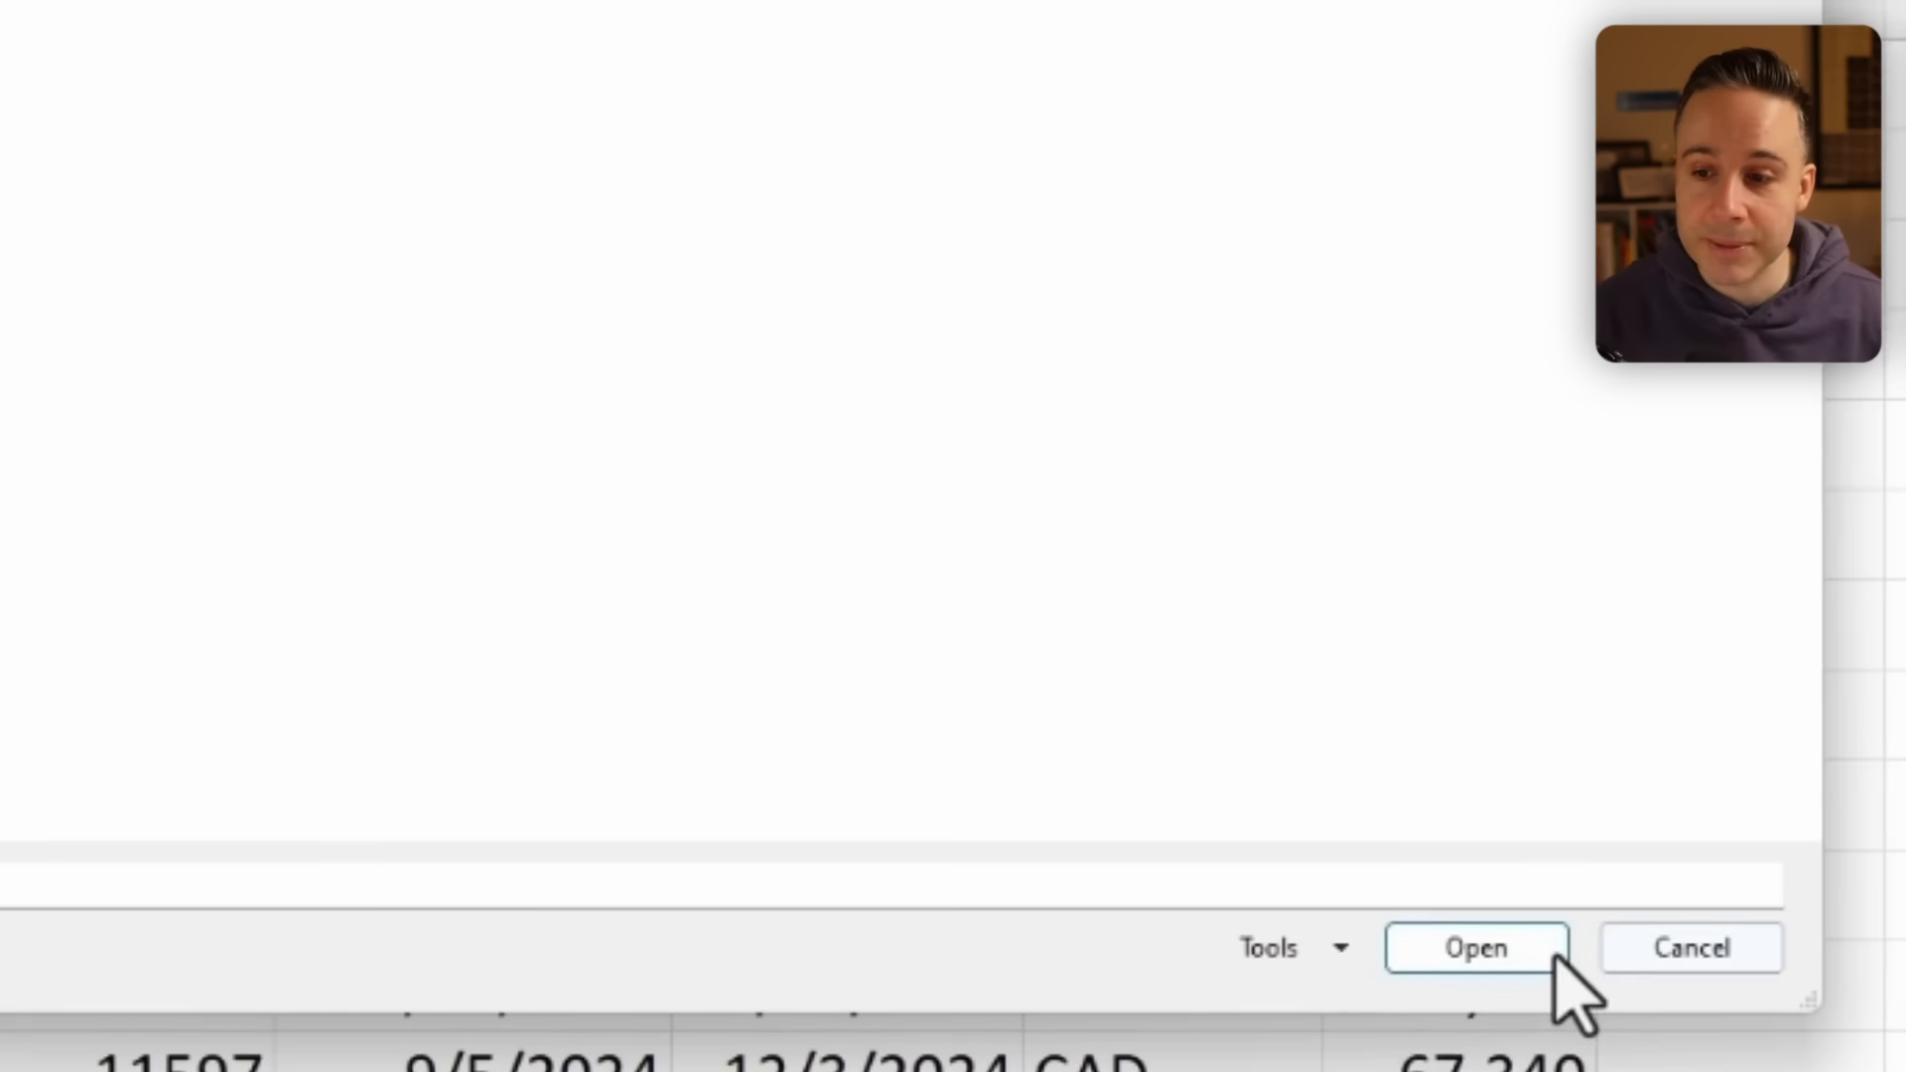
left_click(1285, 907)
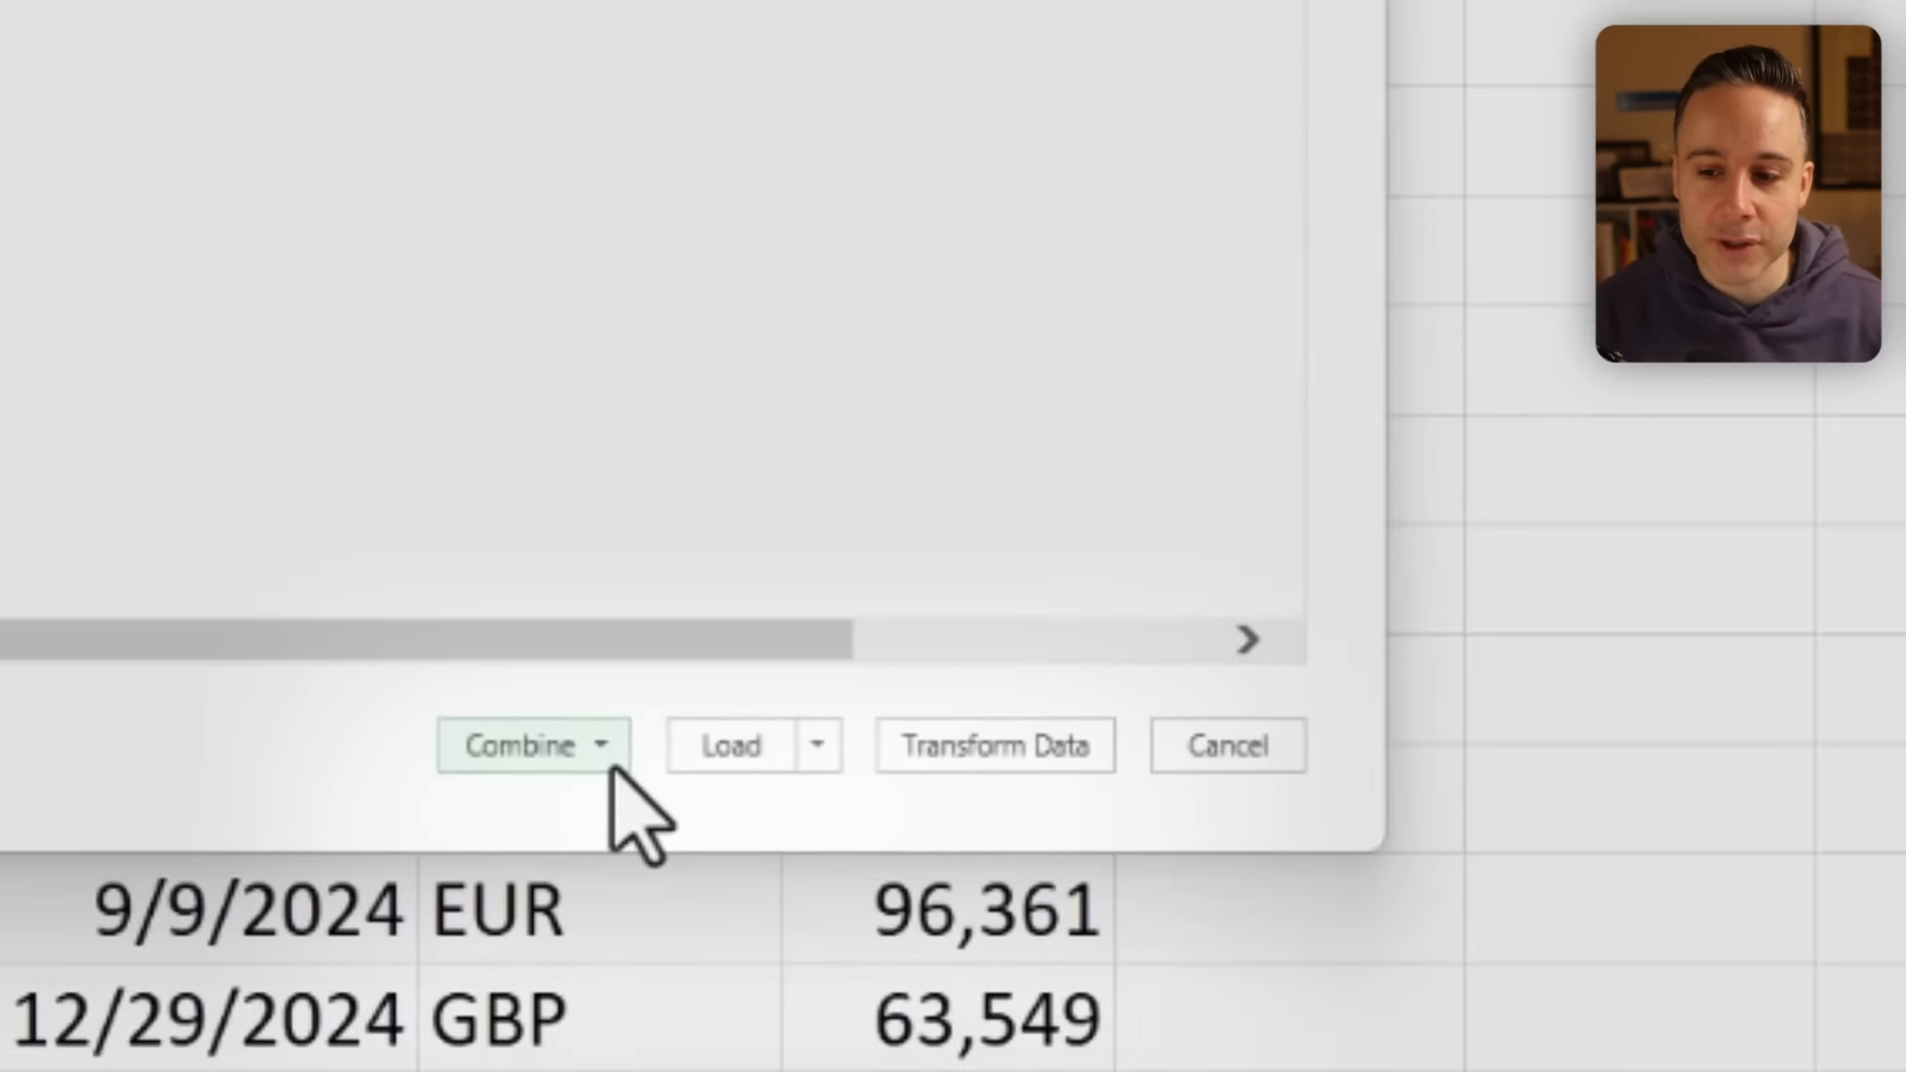
Combine and transform the folder's files, extracting the AP sheet from each with the first file as the sample.
left_click(955, 967)
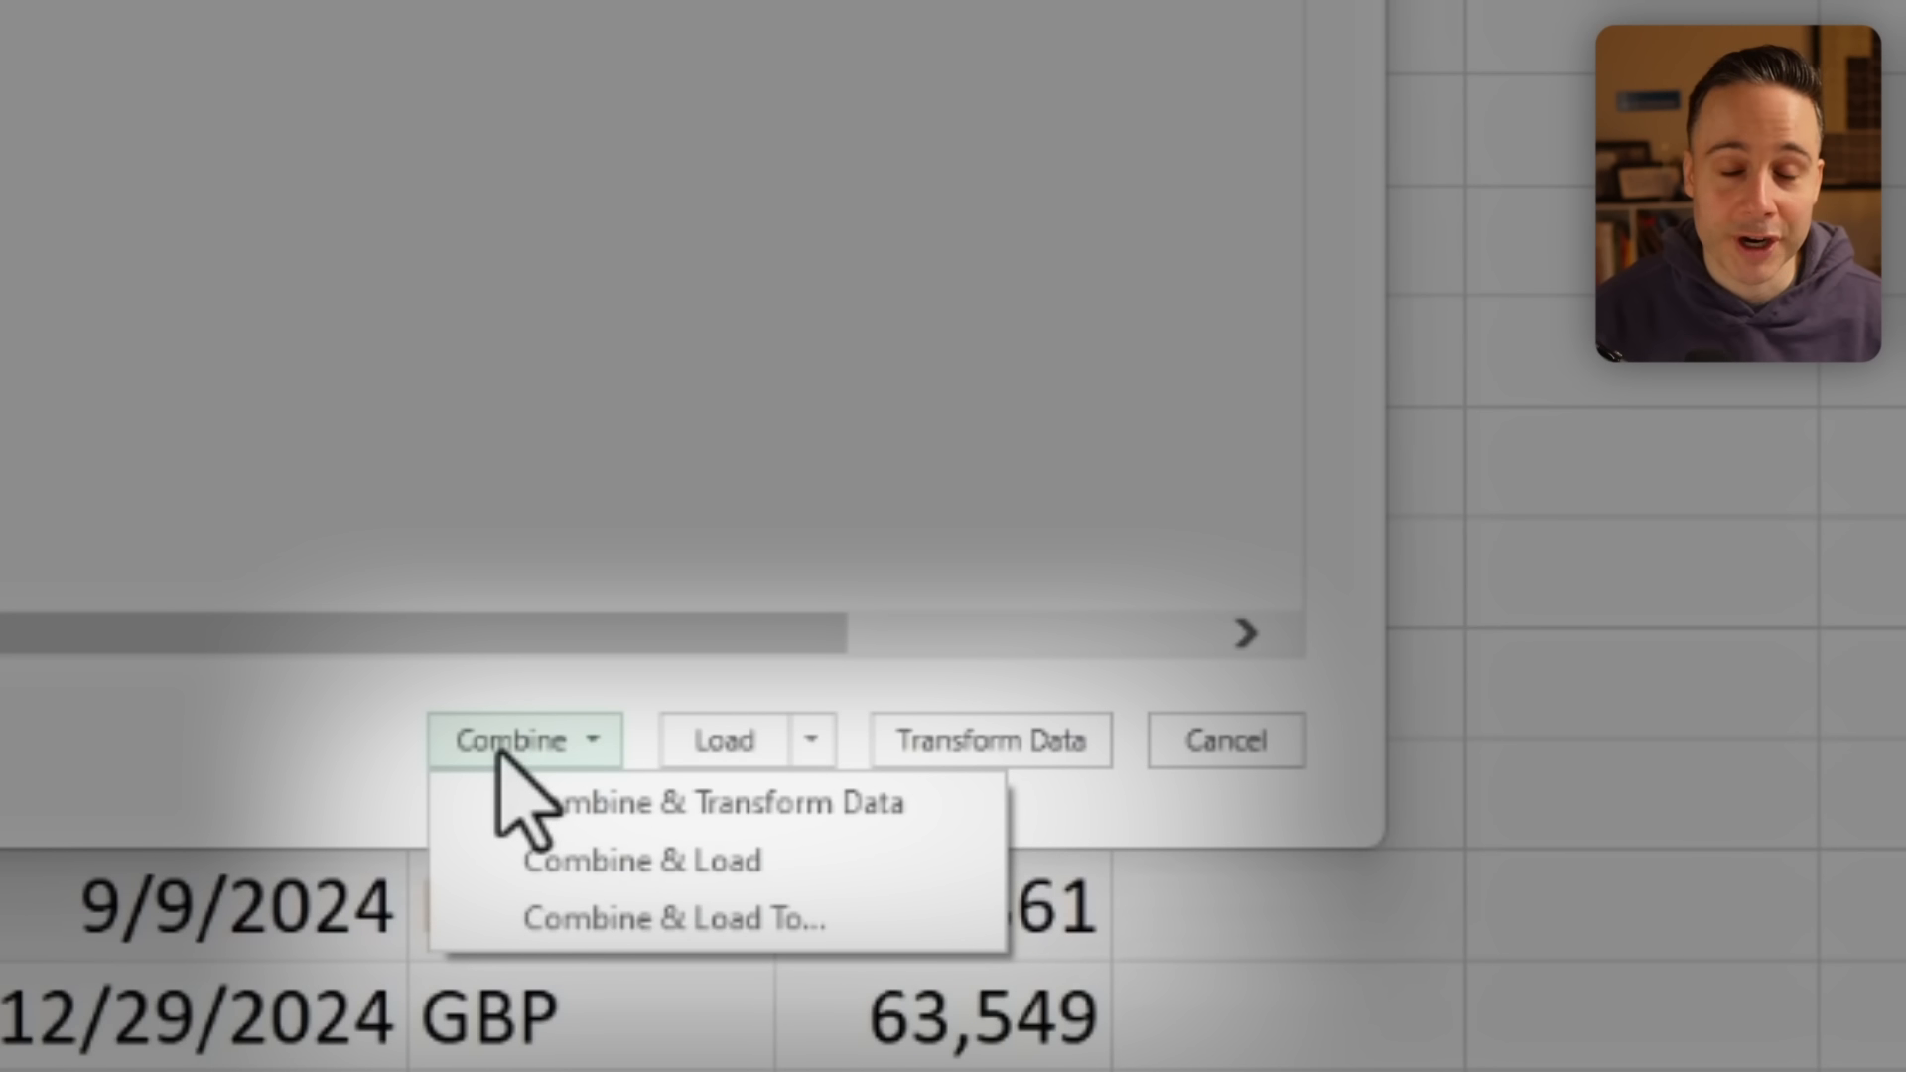
left_click(729, 805)
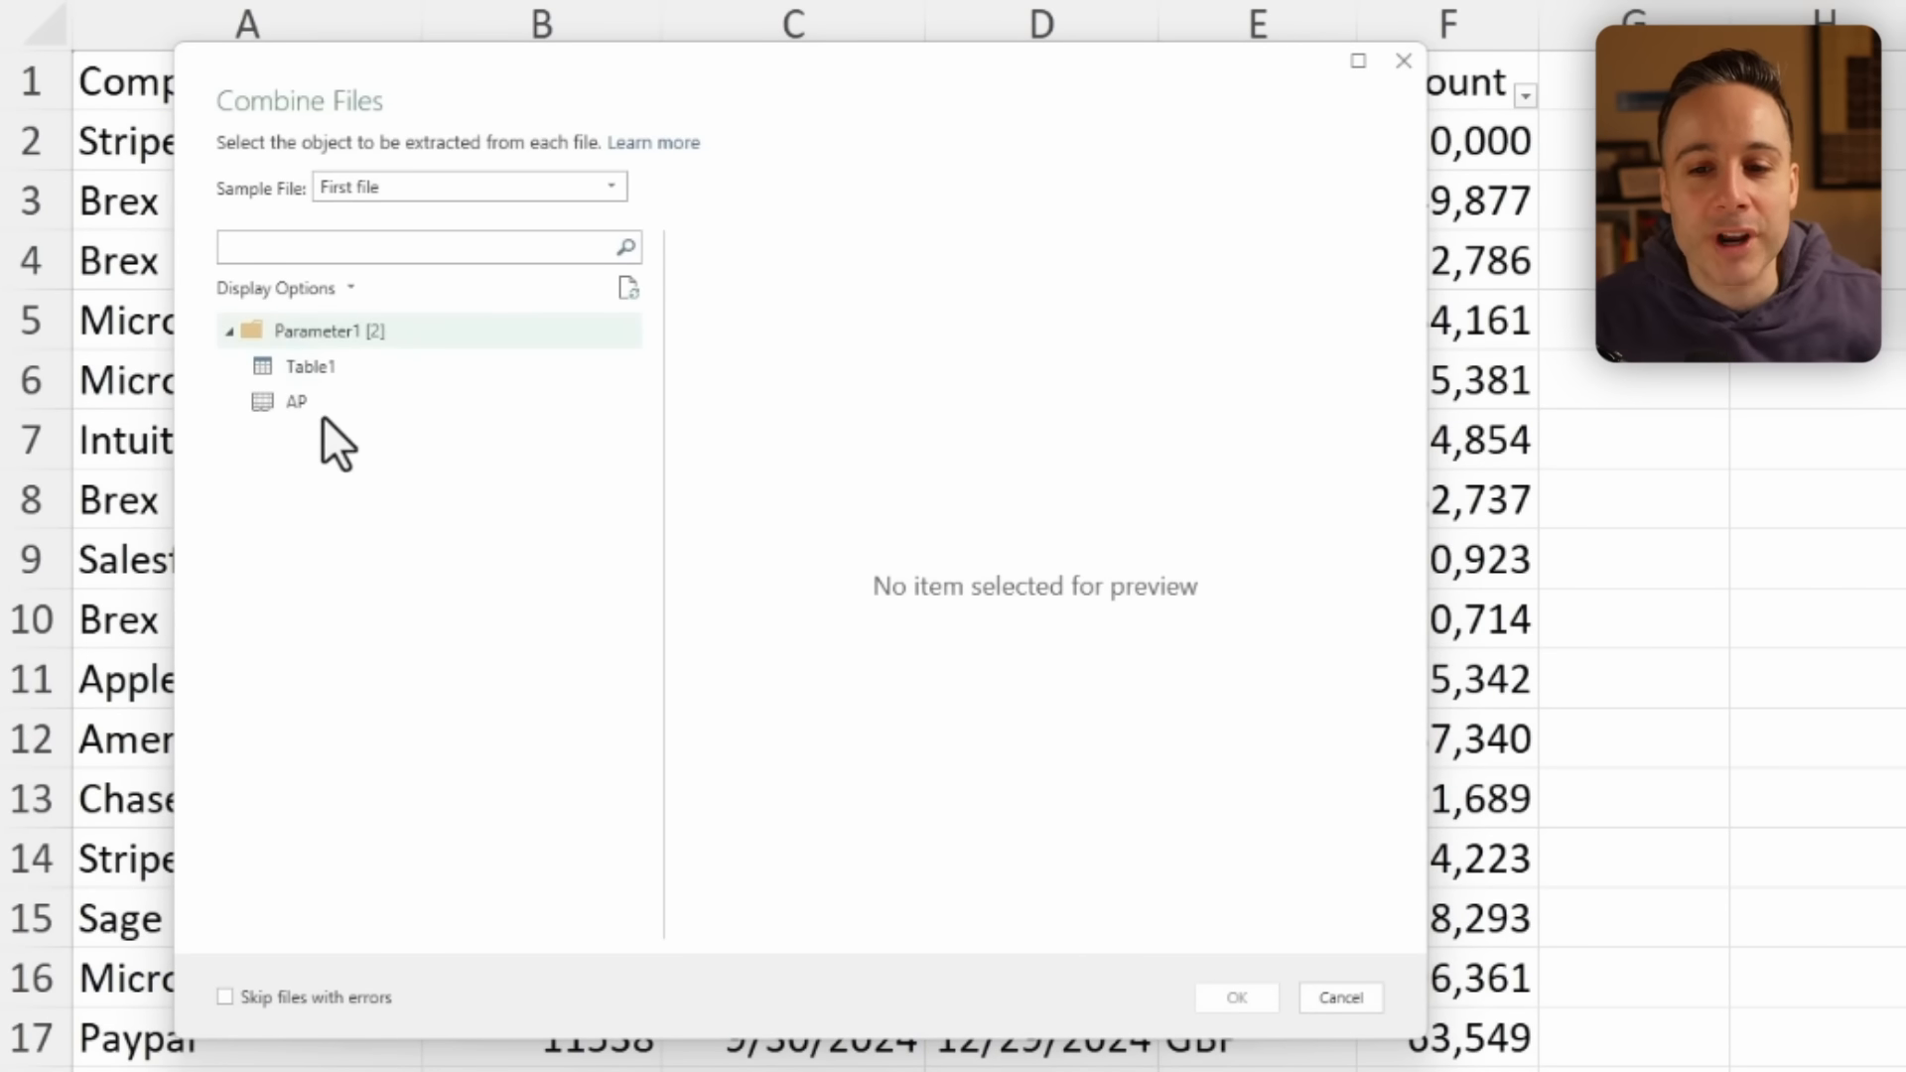
left_click(295, 402)
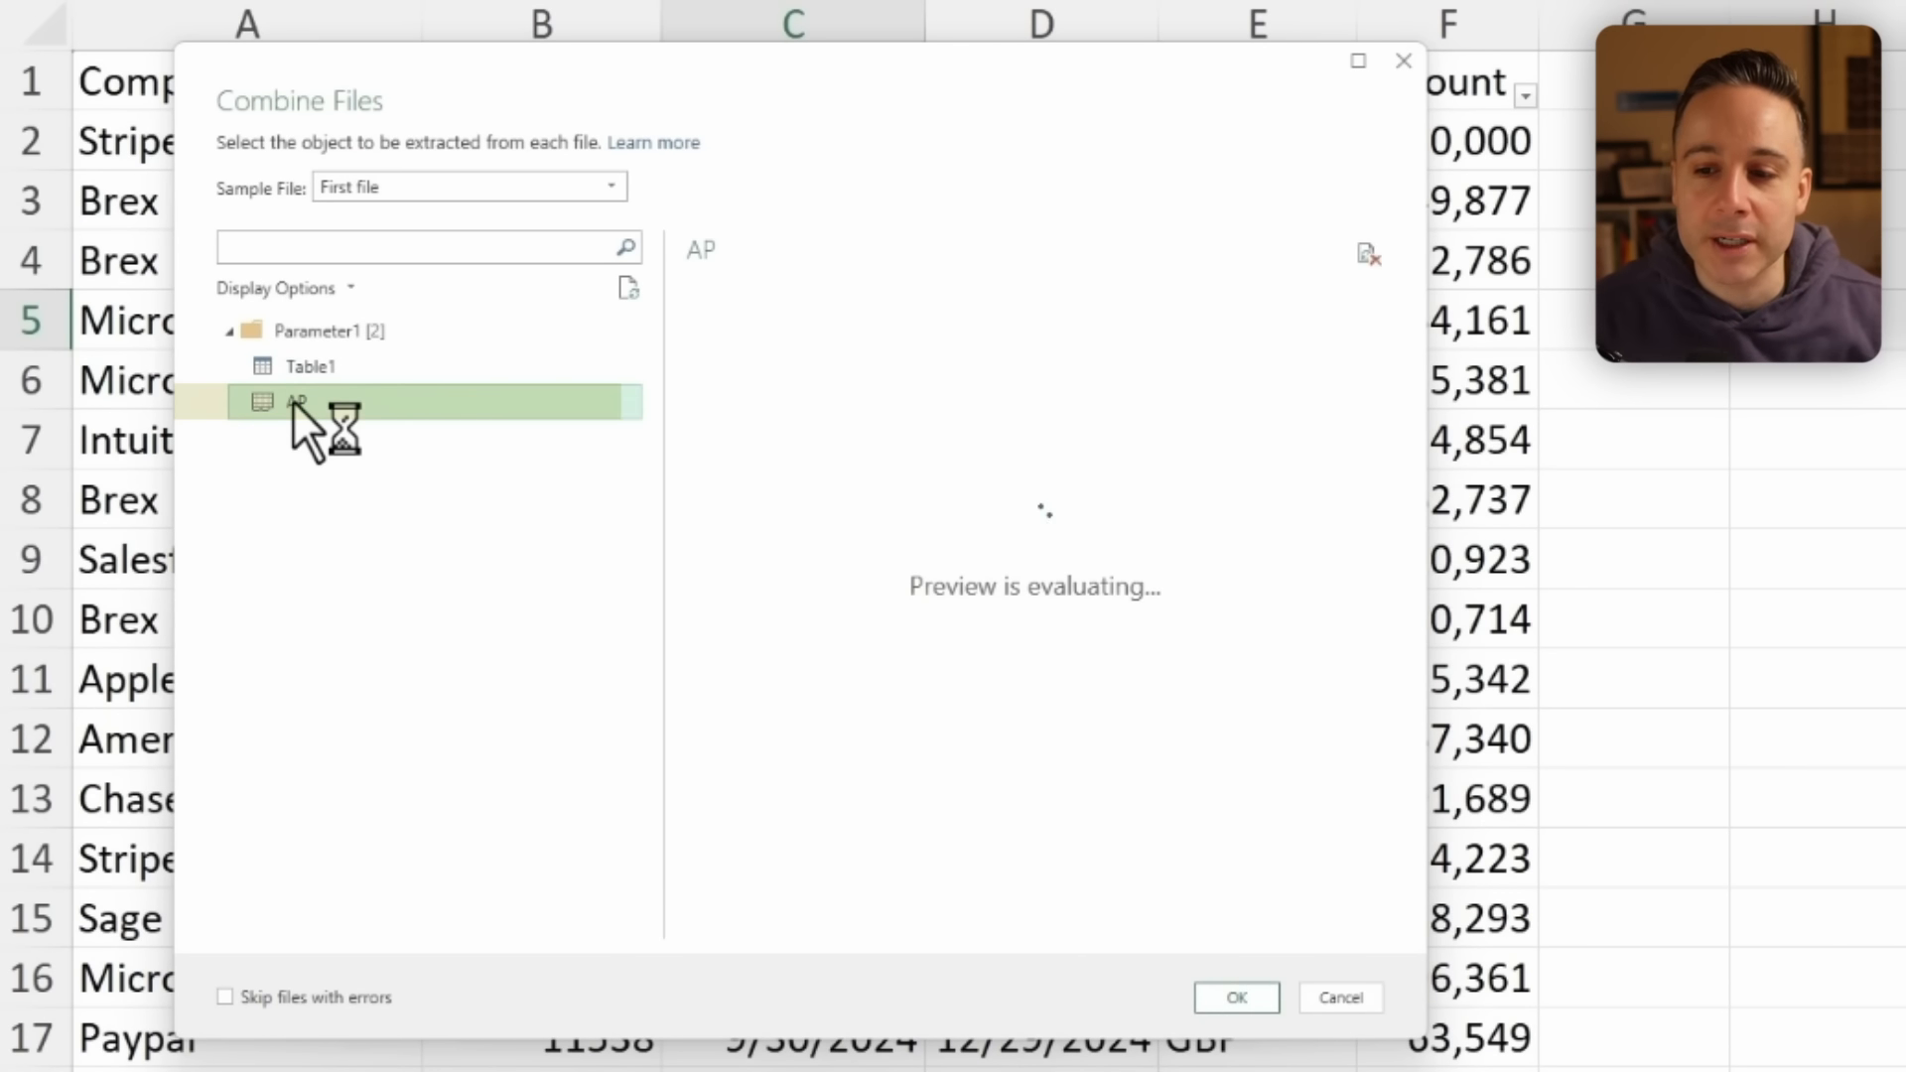
scroll(1095, 599, "down", 3)
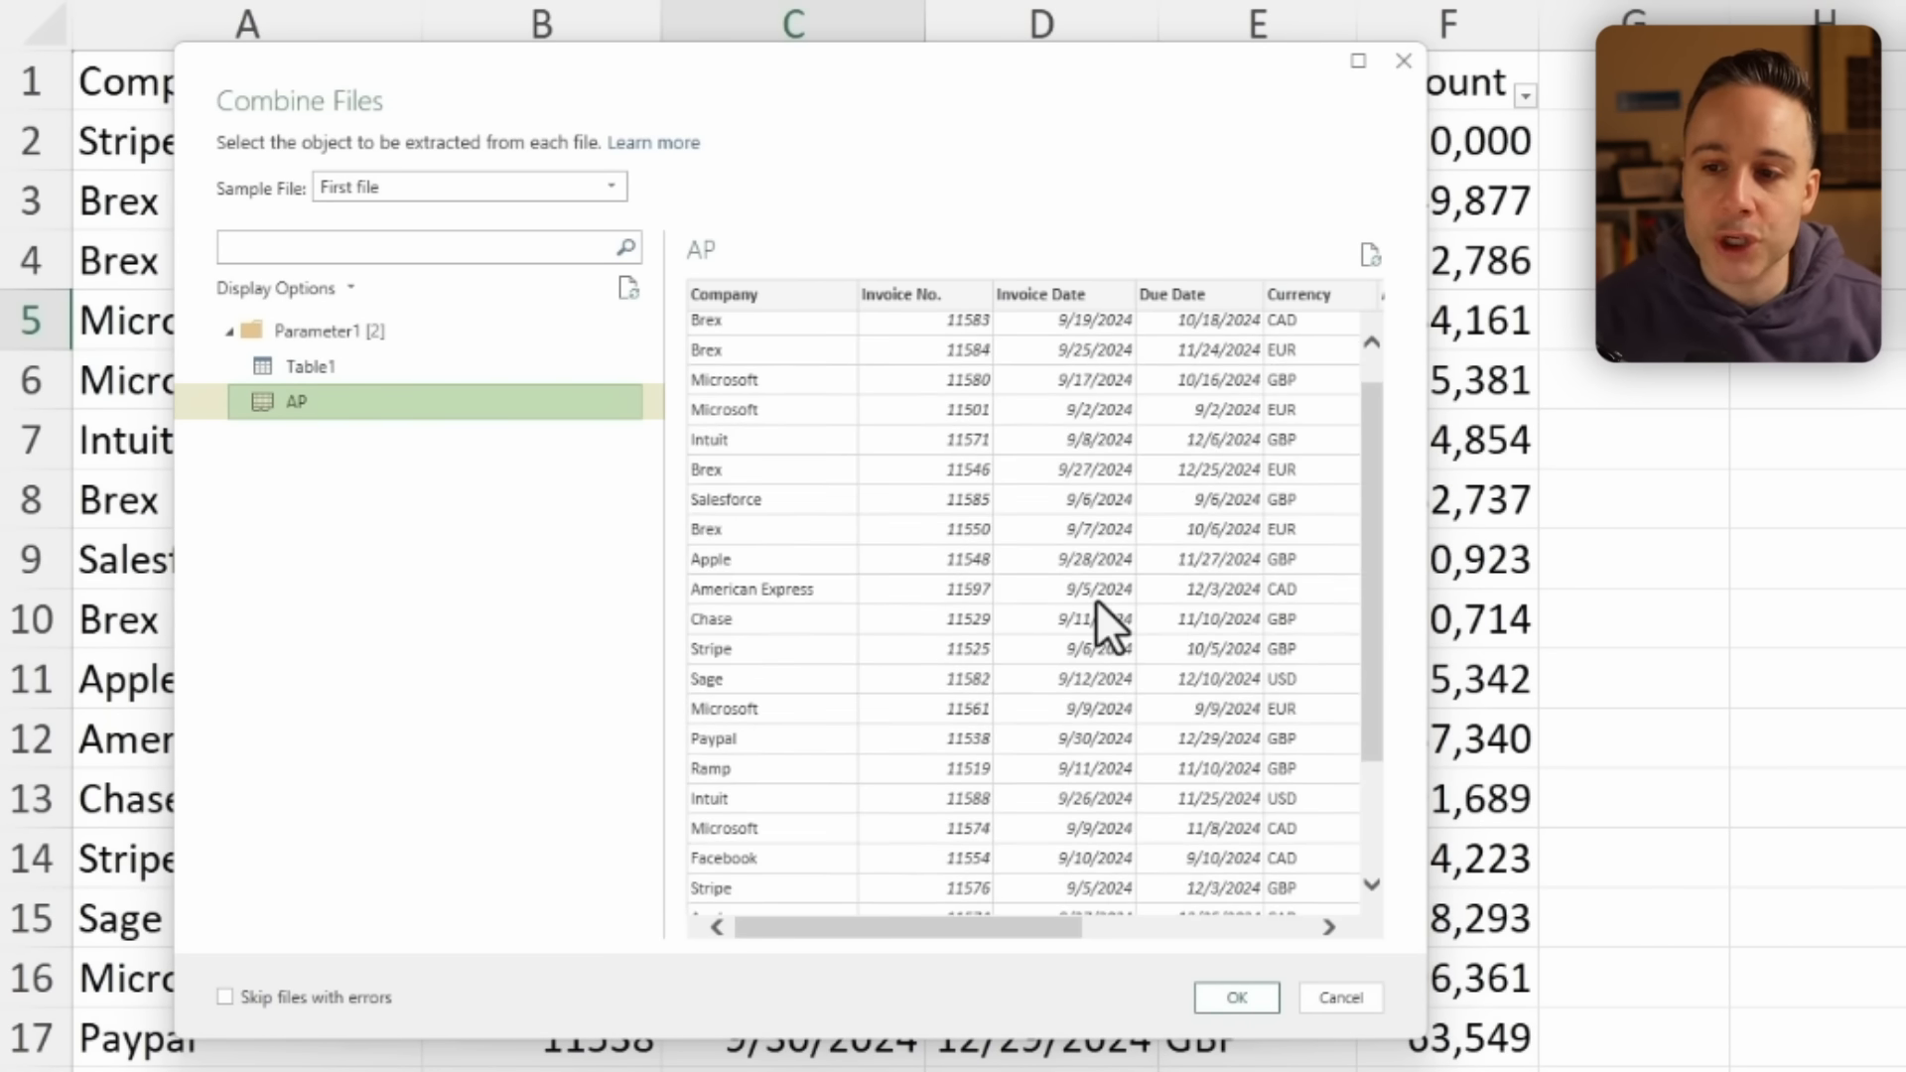
scroll(1095, 599, "up", 3)
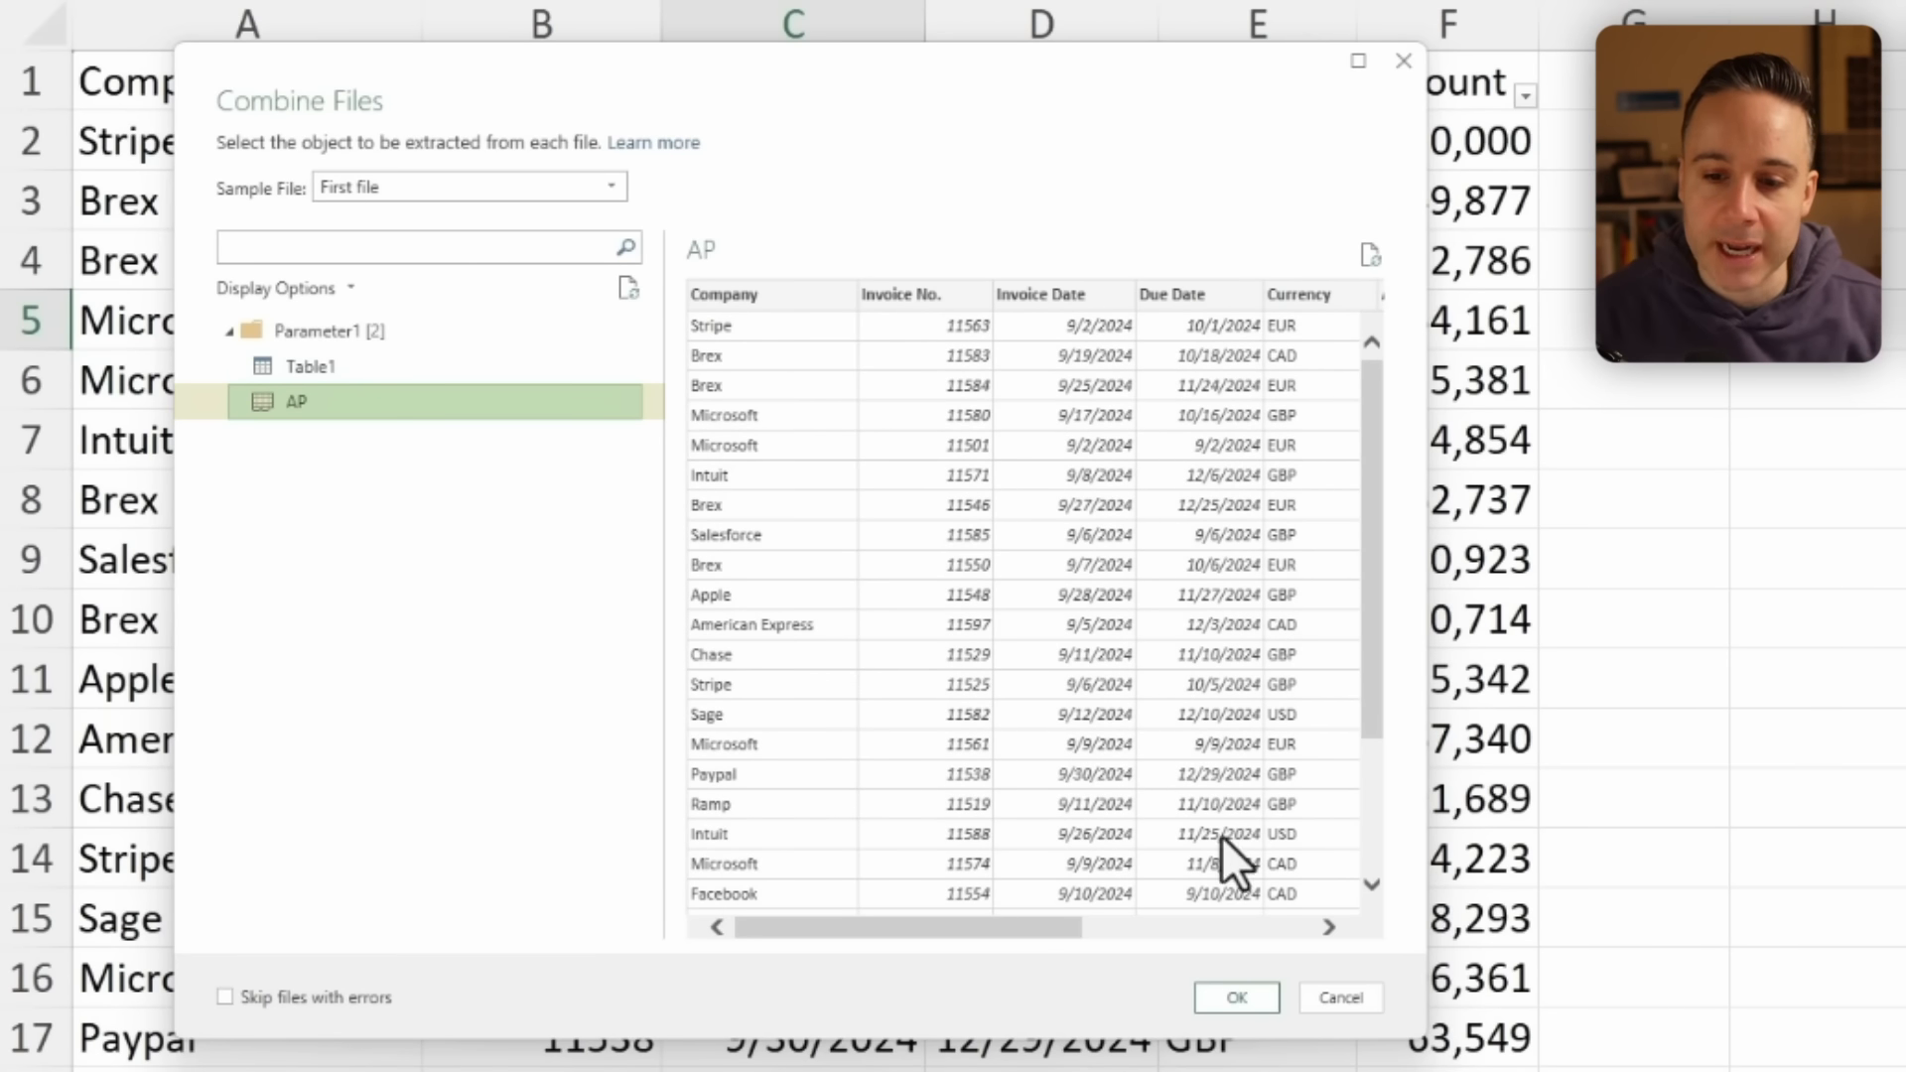
left_click(1233, 997)
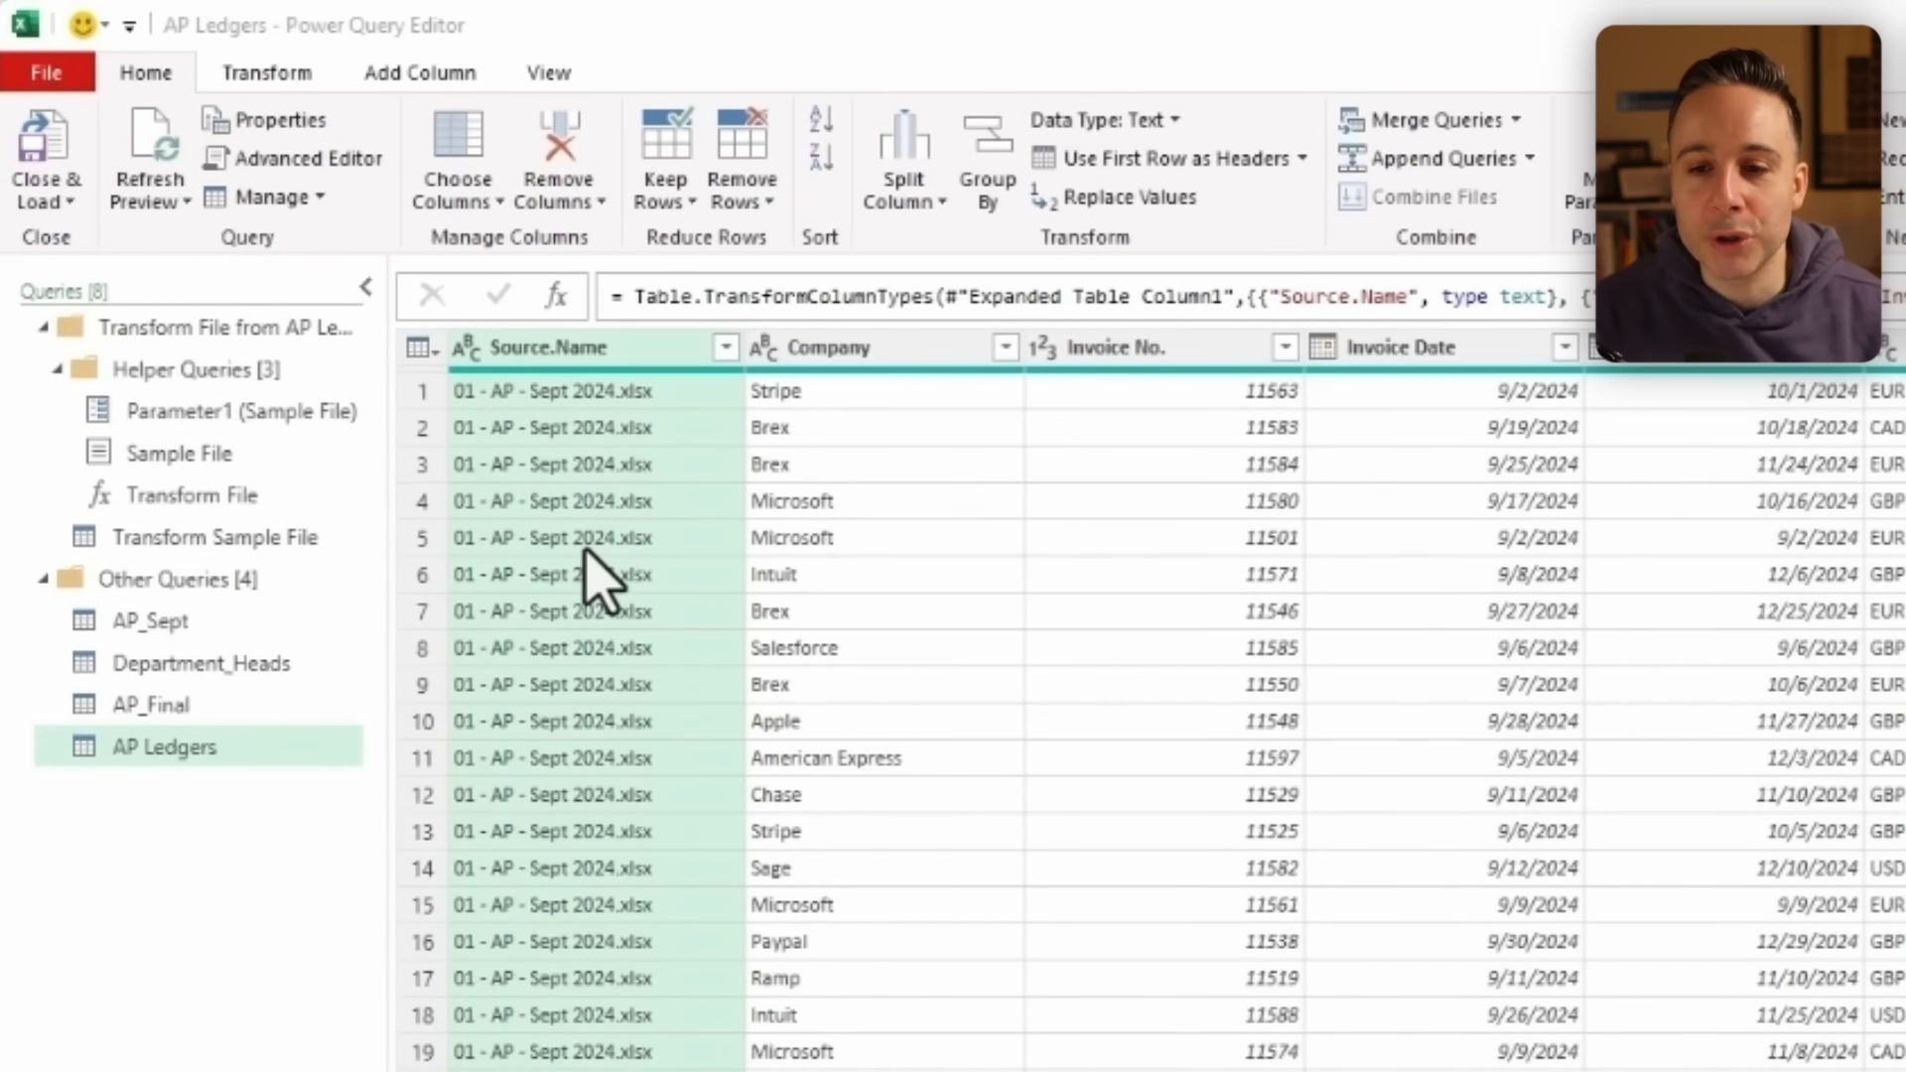
Remove the empty Column7, Column8 and Column9 from the AP Ledgers query.
scroll(593, 572, "down", 3)
scroll(594, 572, "up", 3)
scroll(593, 675, "down", 8)
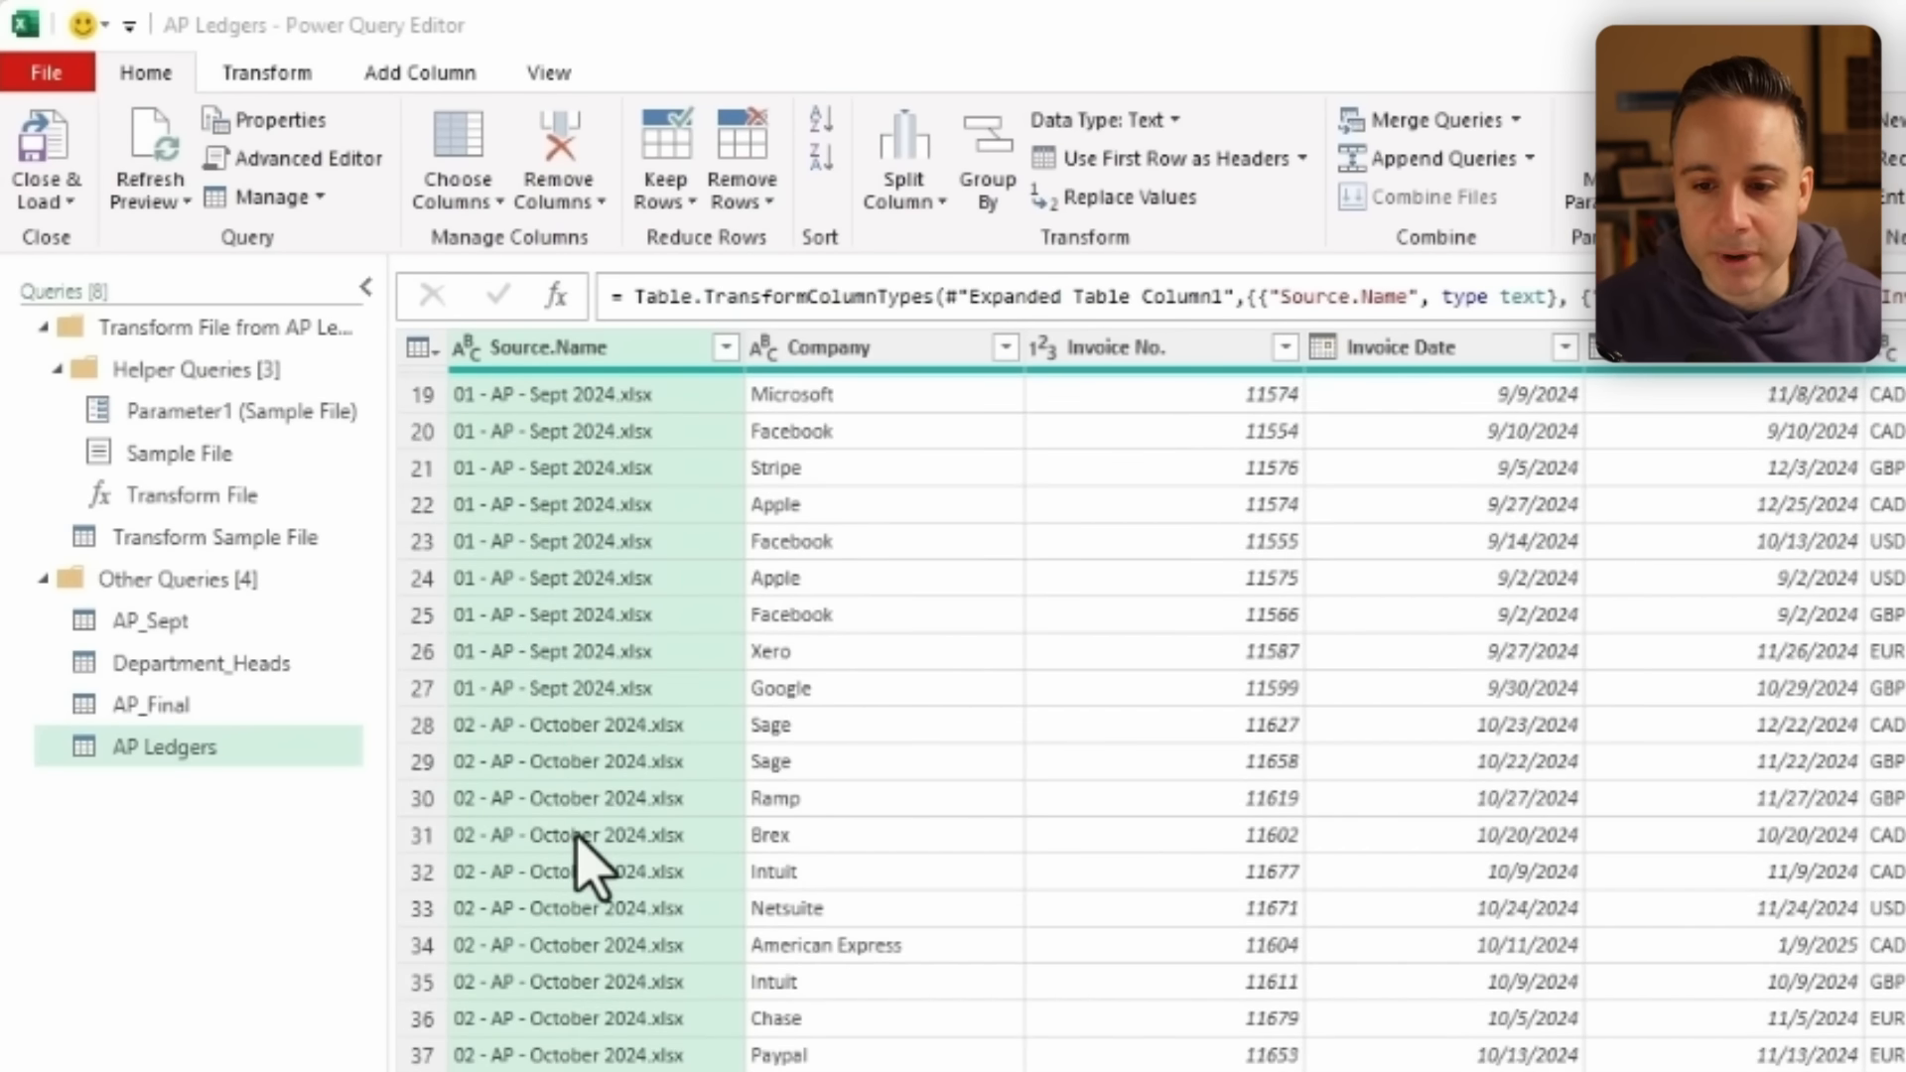
scroll(590, 913, "down", 5)
scroll(625, 982, "down", 11)
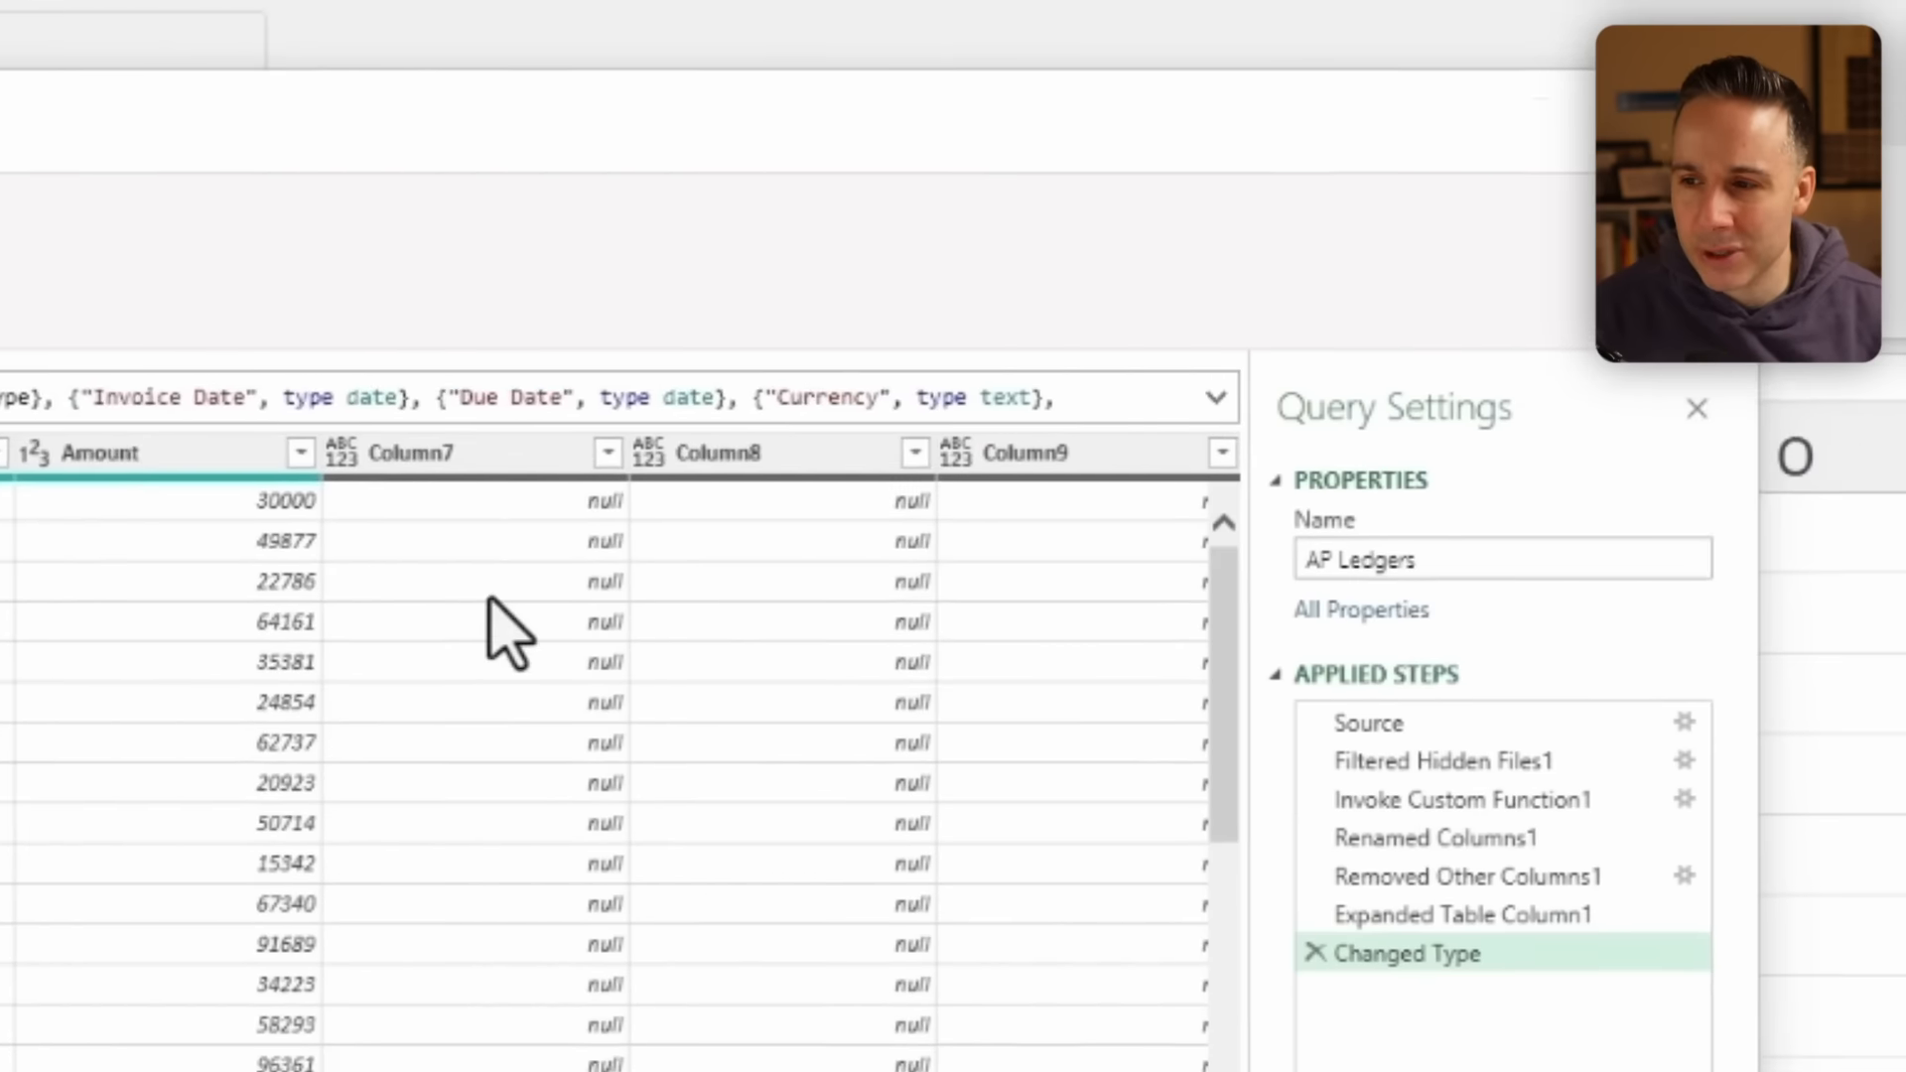
scroll(518, 774, "right", 1)
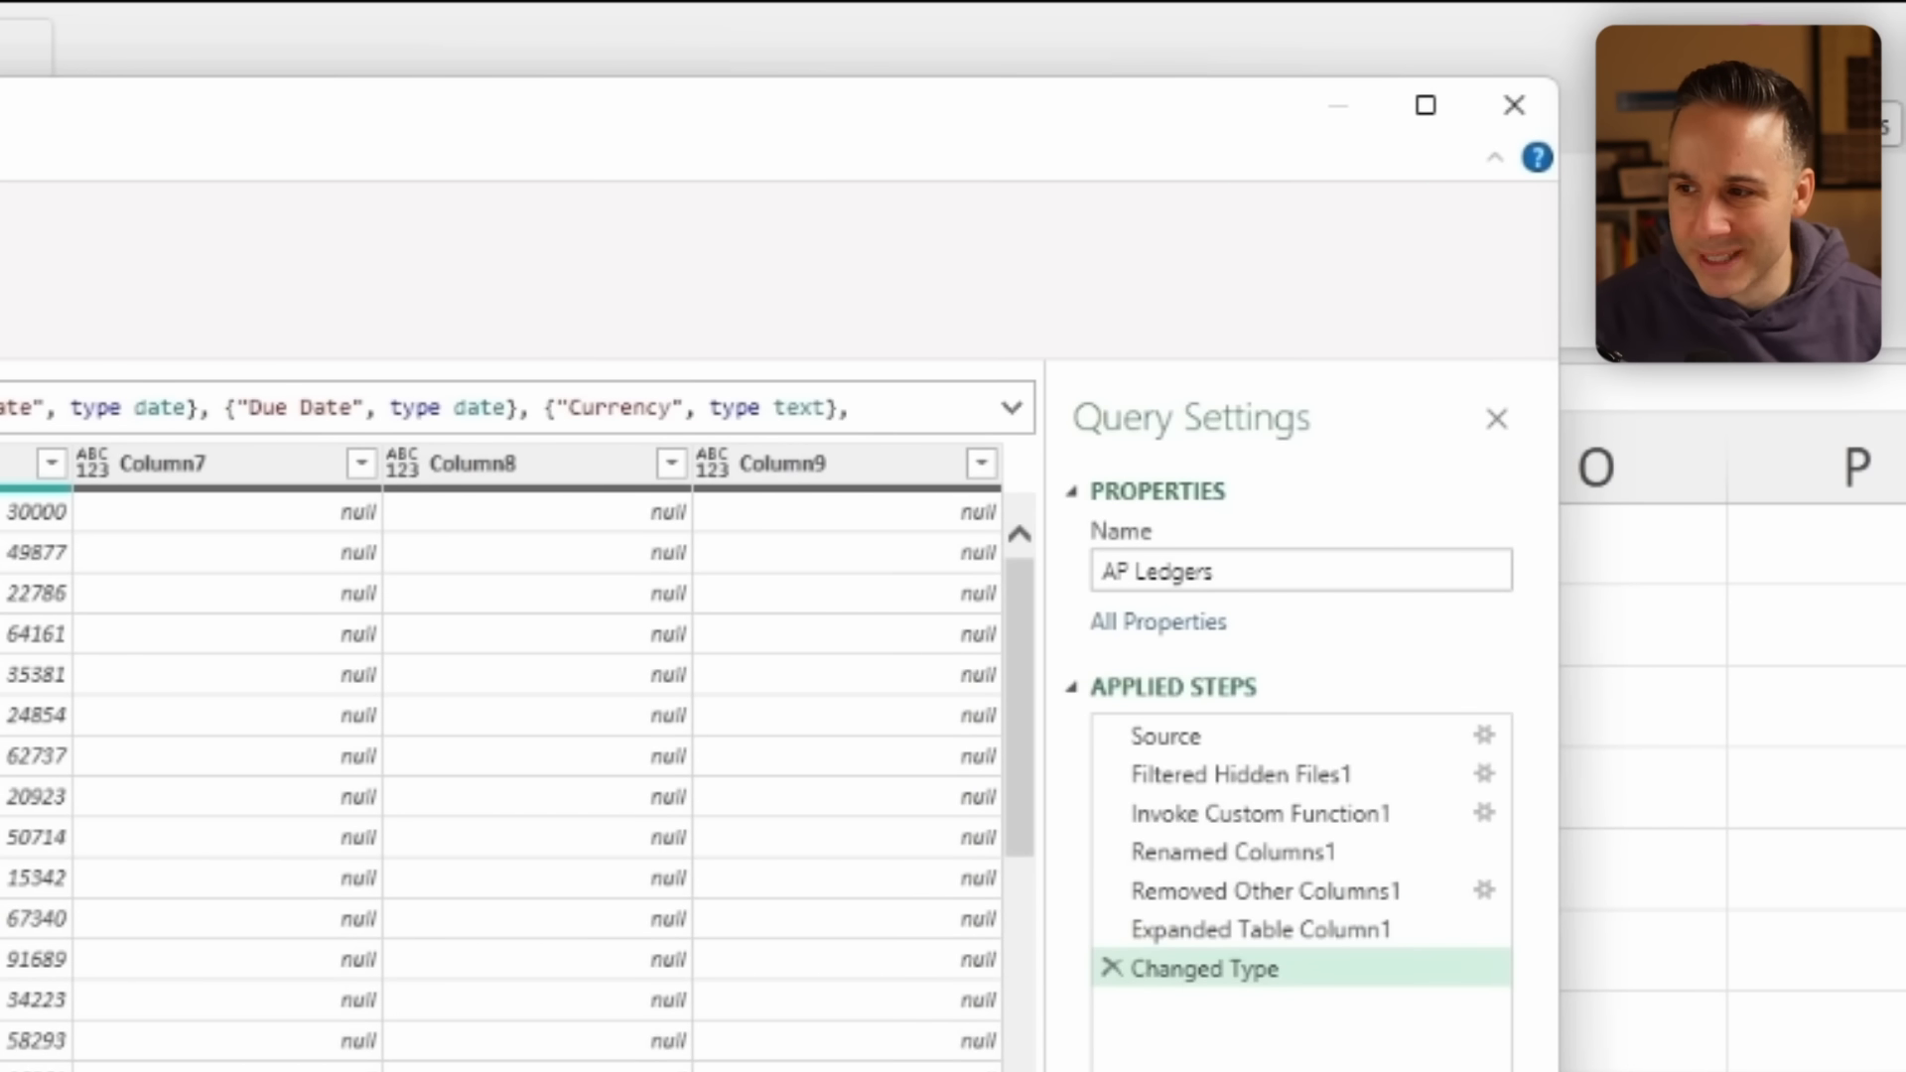
left_click(198, 462)
left_click(852, 475, "shift")
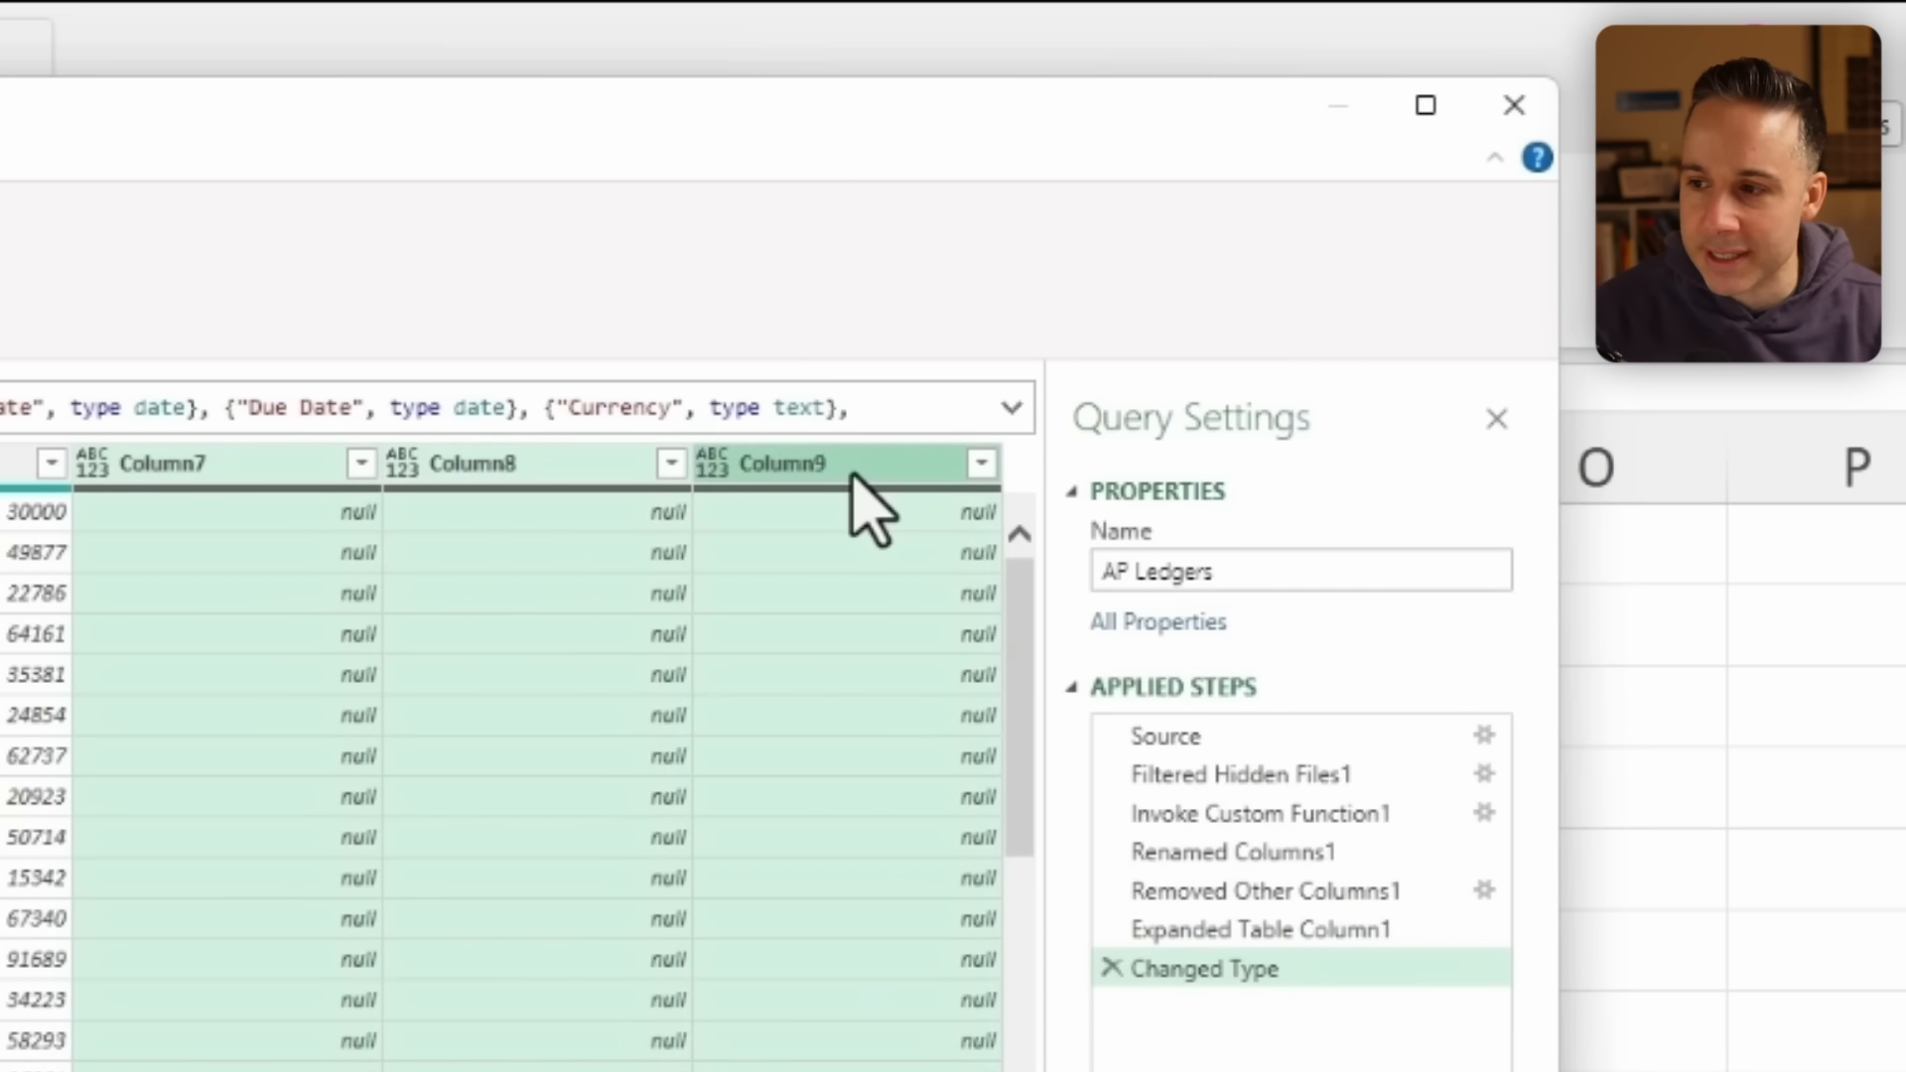
right_click(852, 474)
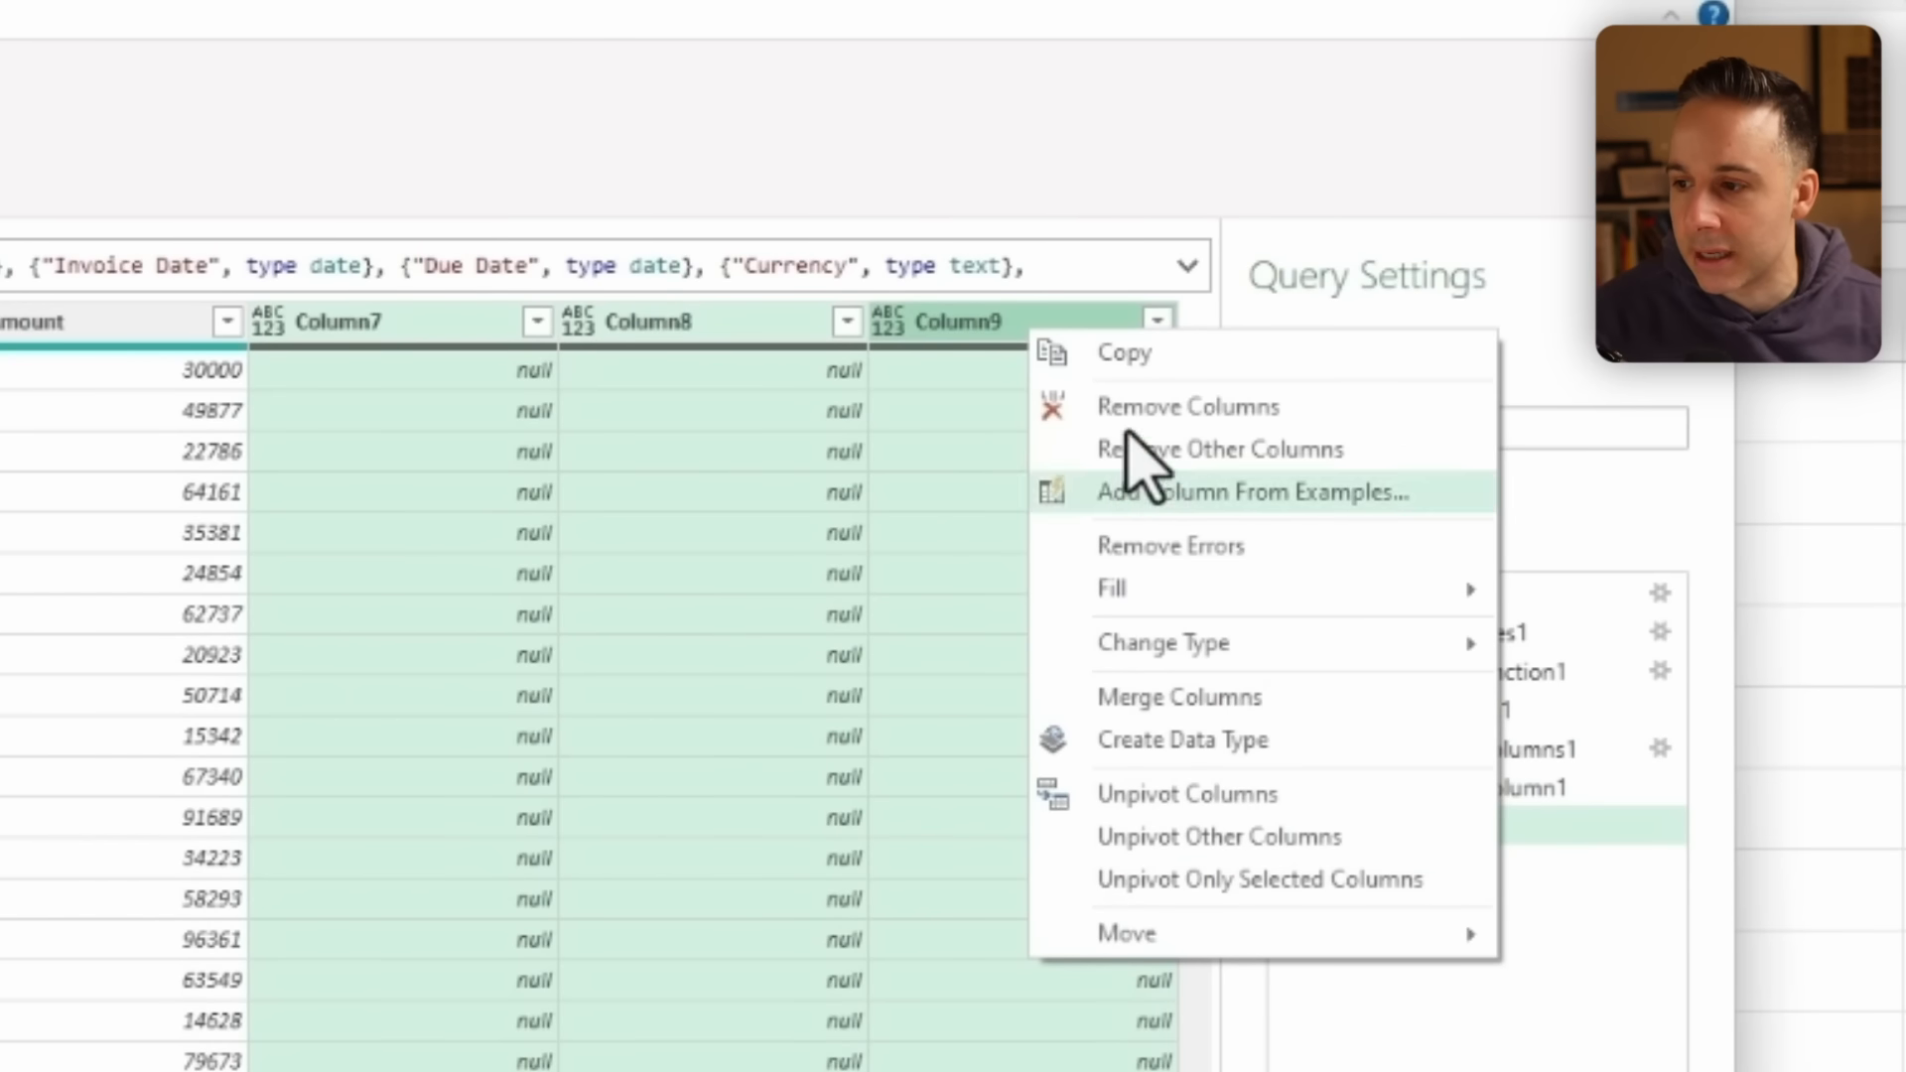
left_click(1178, 406)
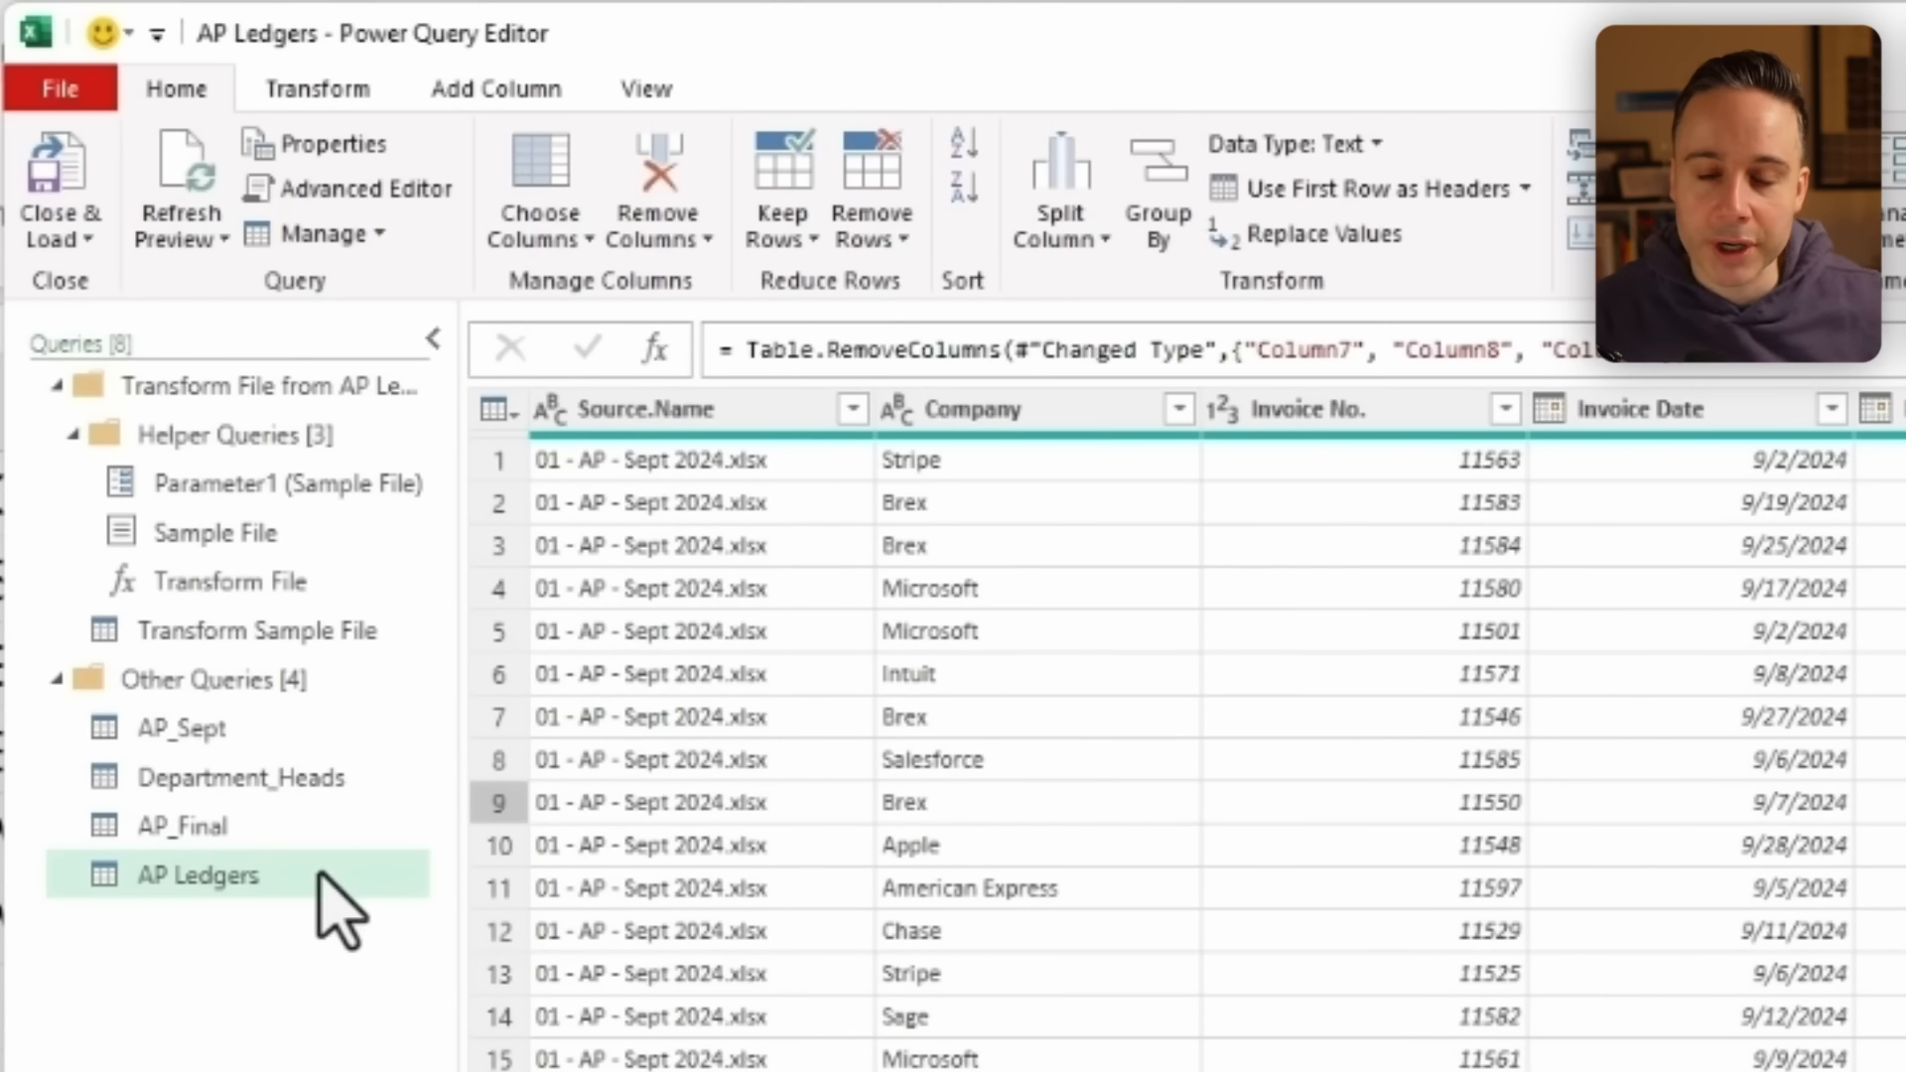
Edit the source merge of the AP_Final query to use AP Ledgers as the first table, matched to Department_Heads on Company.
left_click(189, 838)
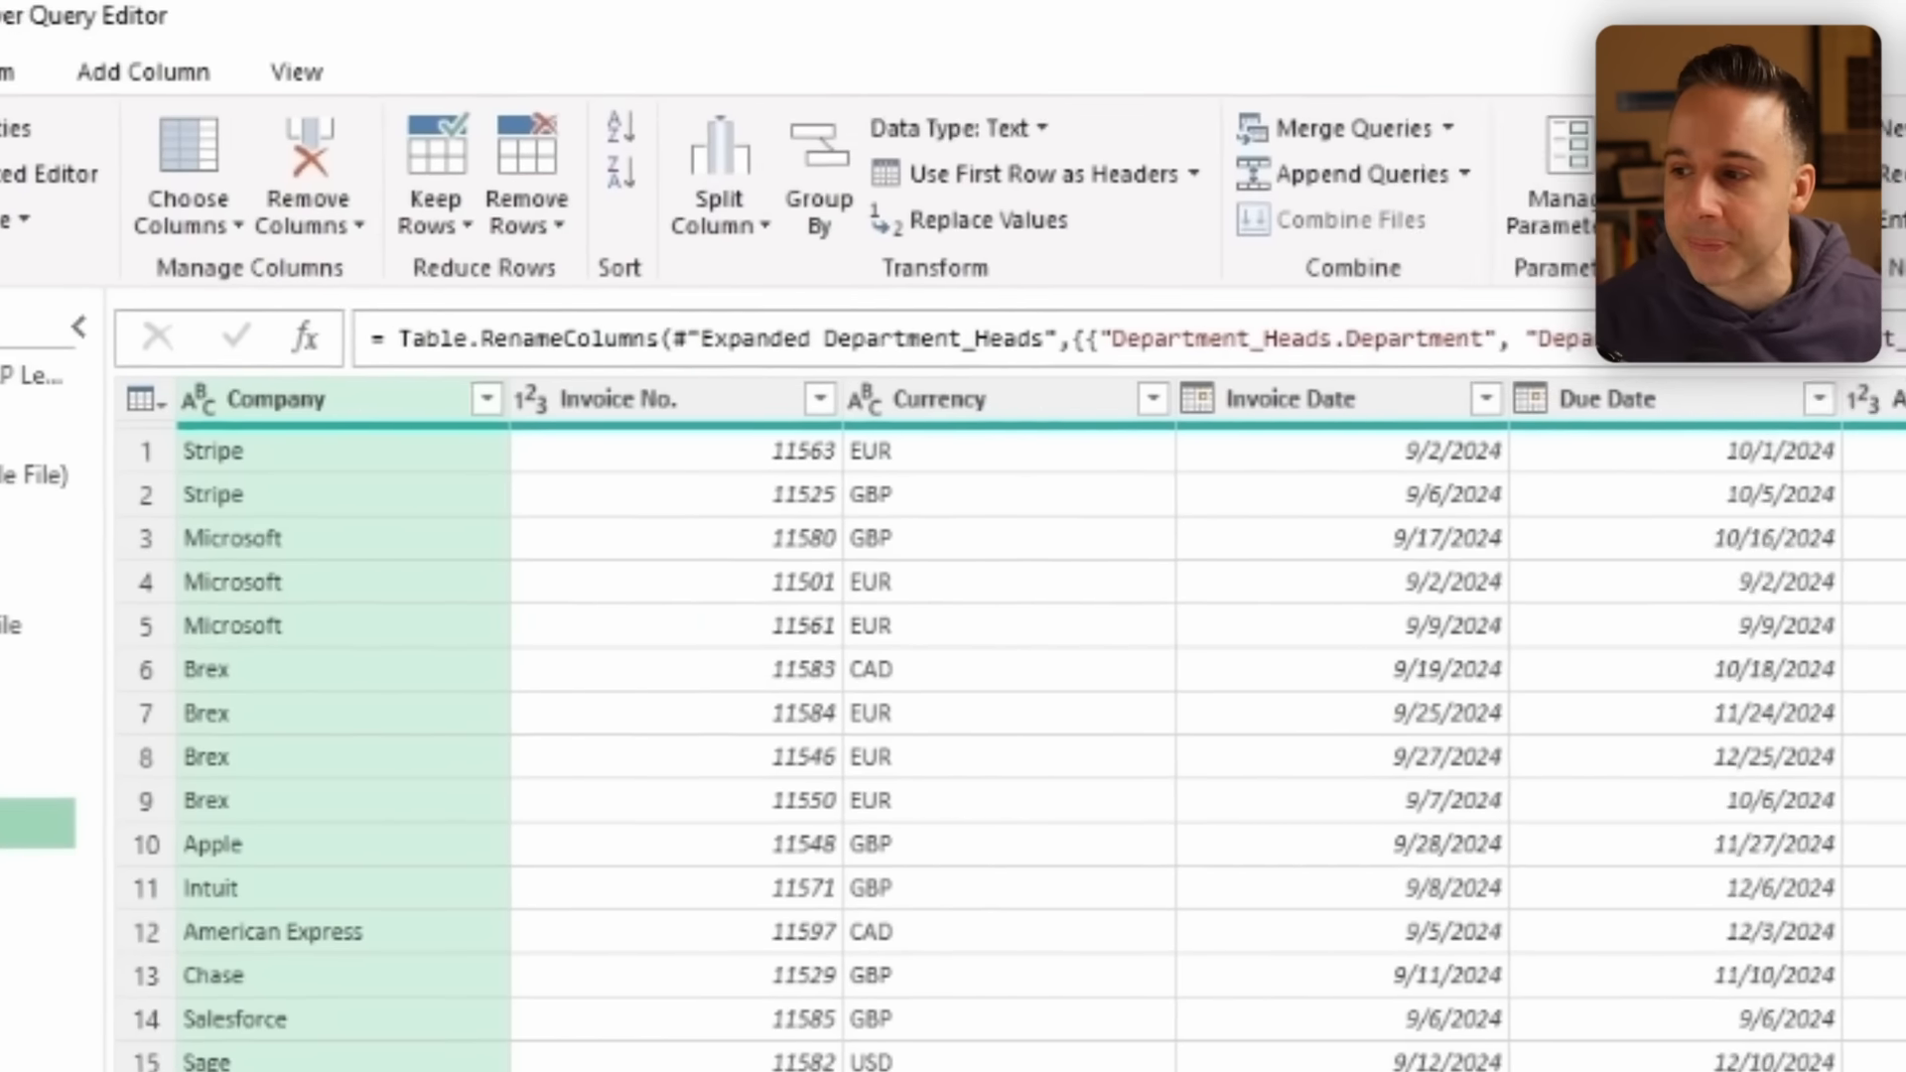
left_click(929, 650)
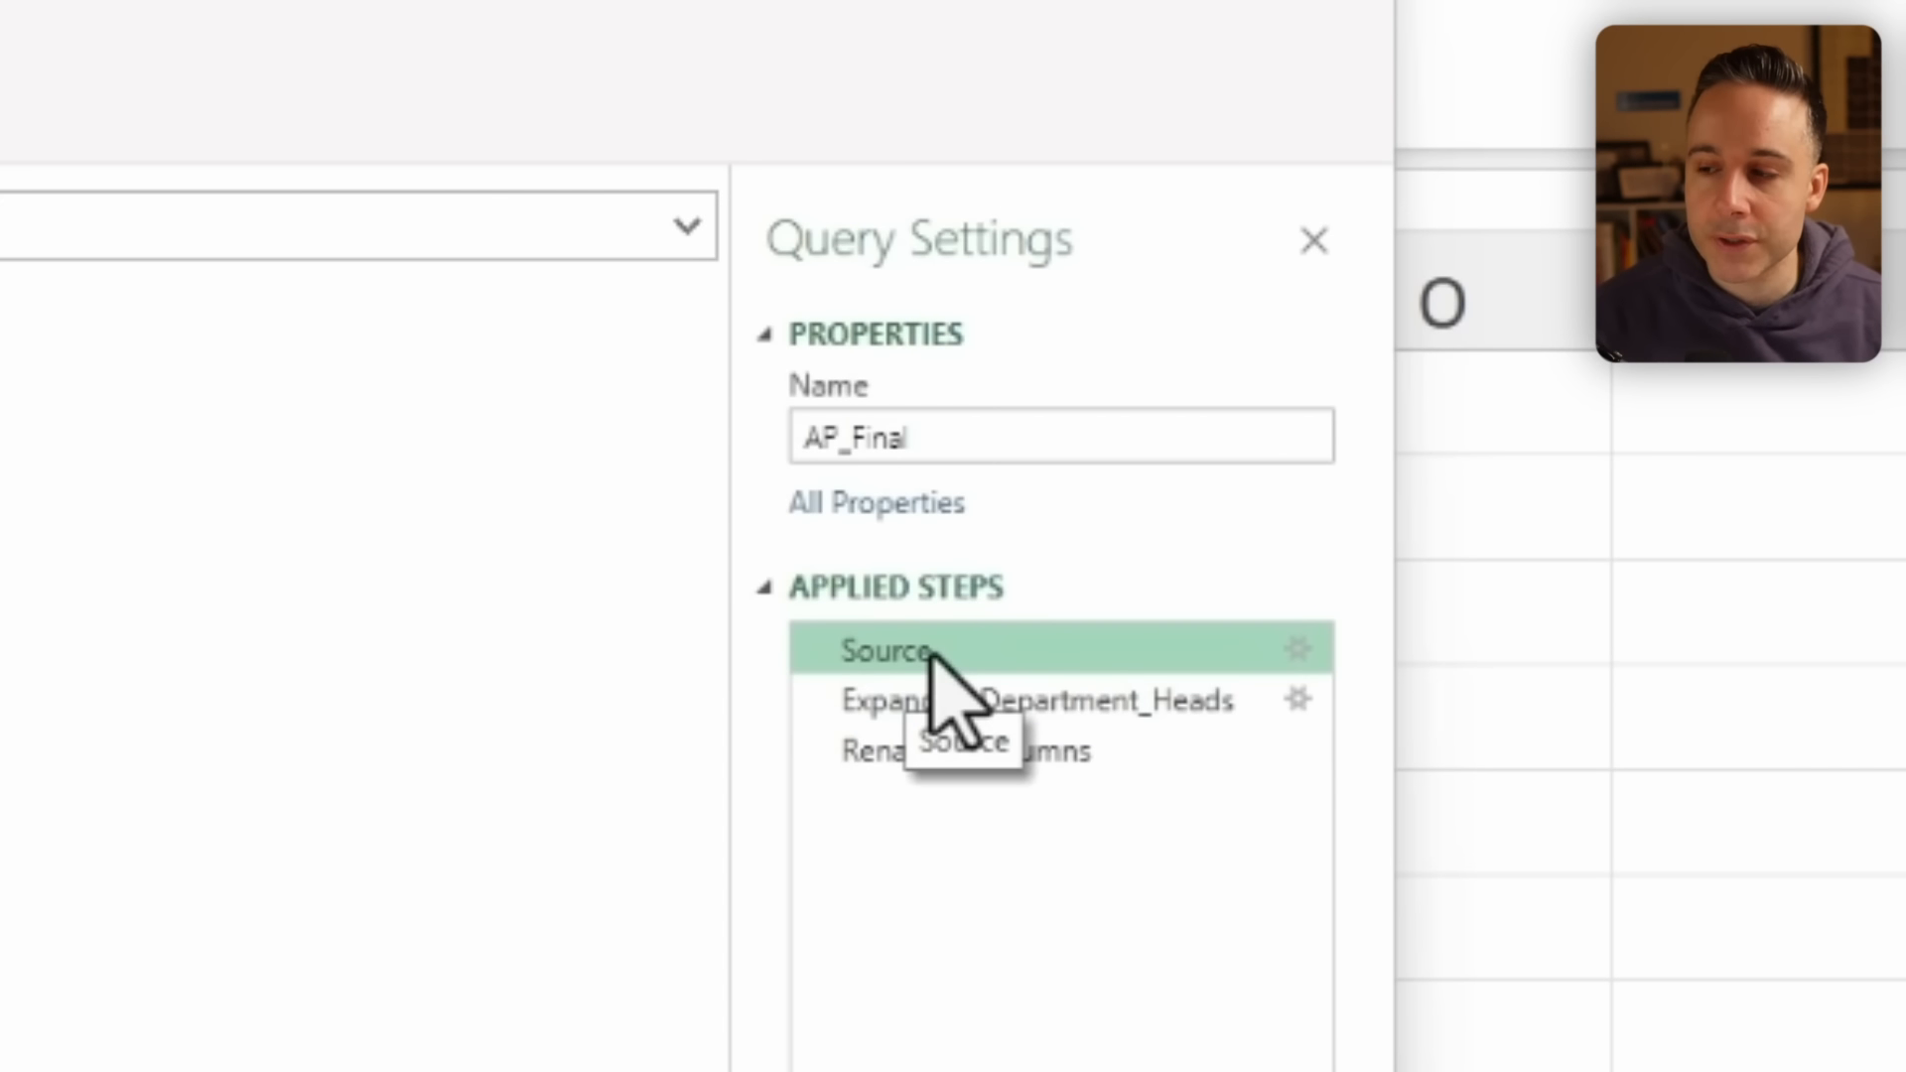
left_click(802, 242)
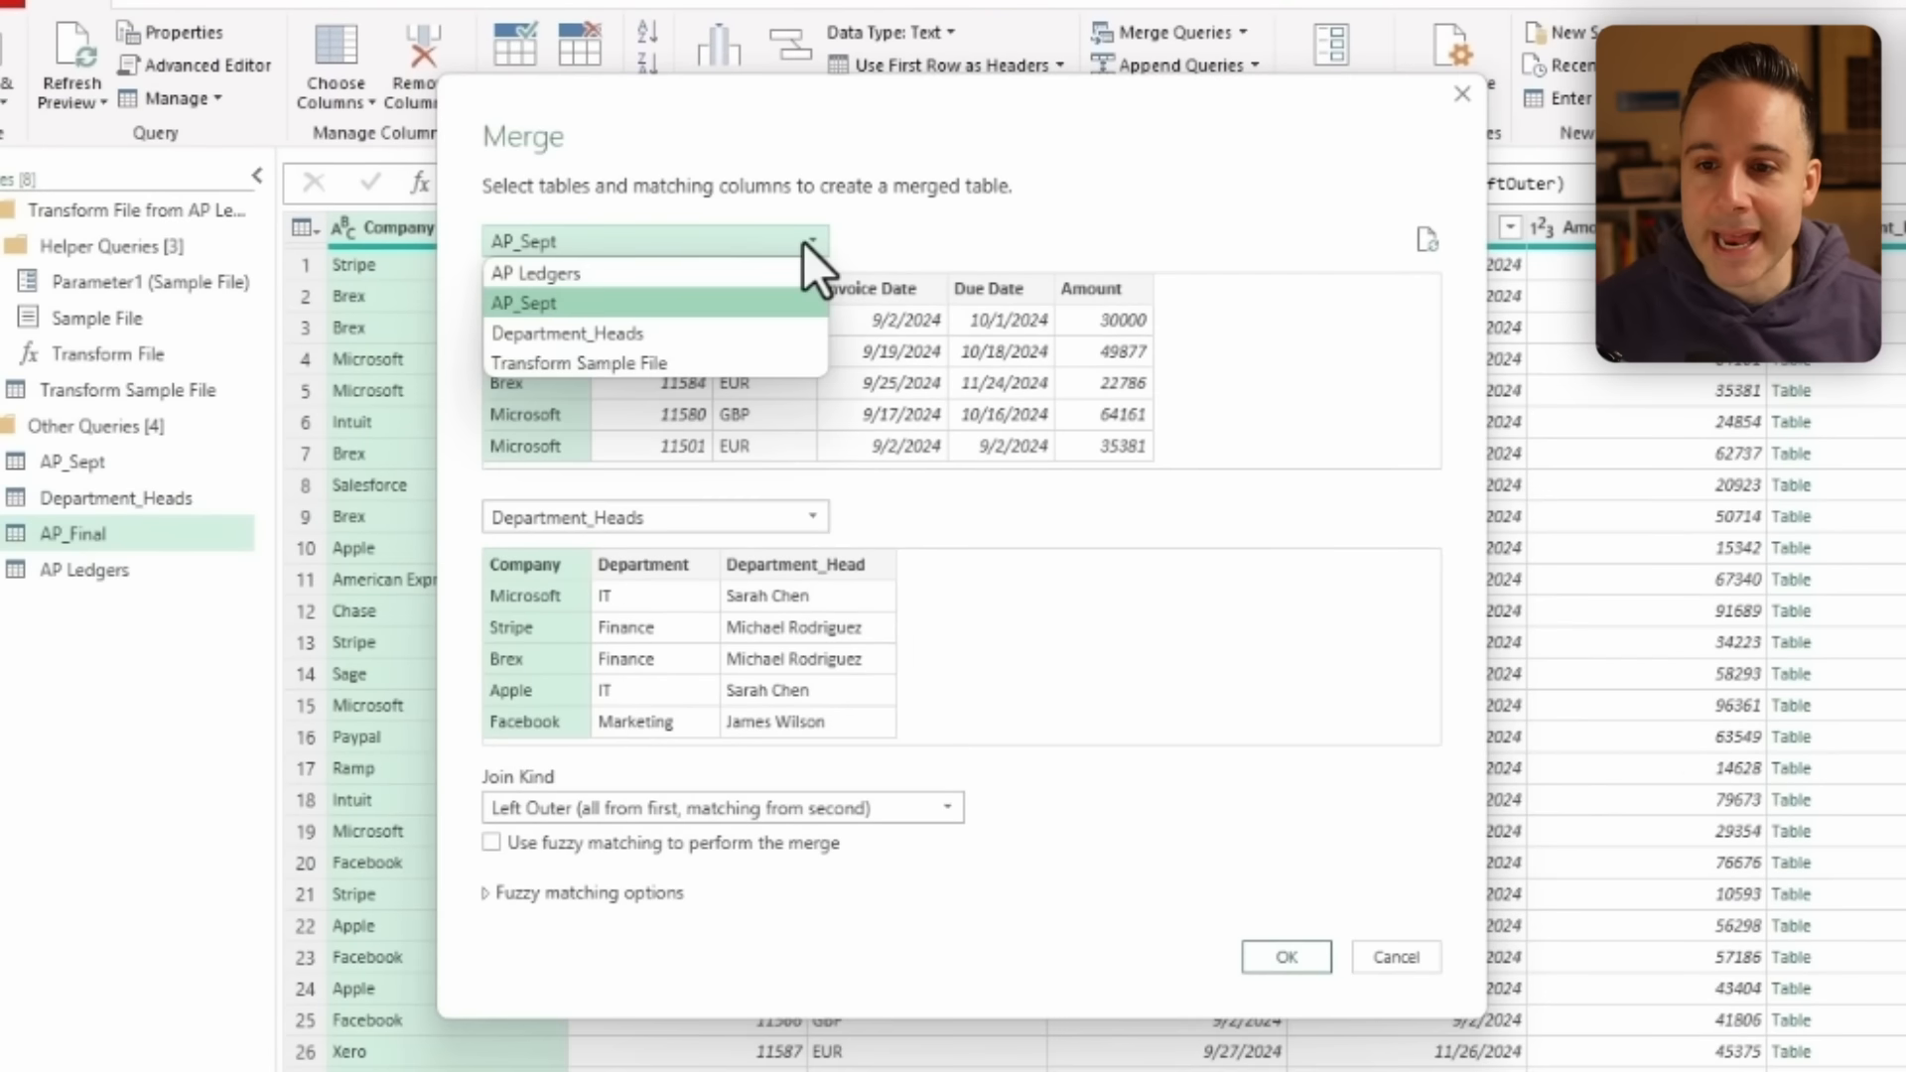
left_click(659, 278)
left_click(730, 292)
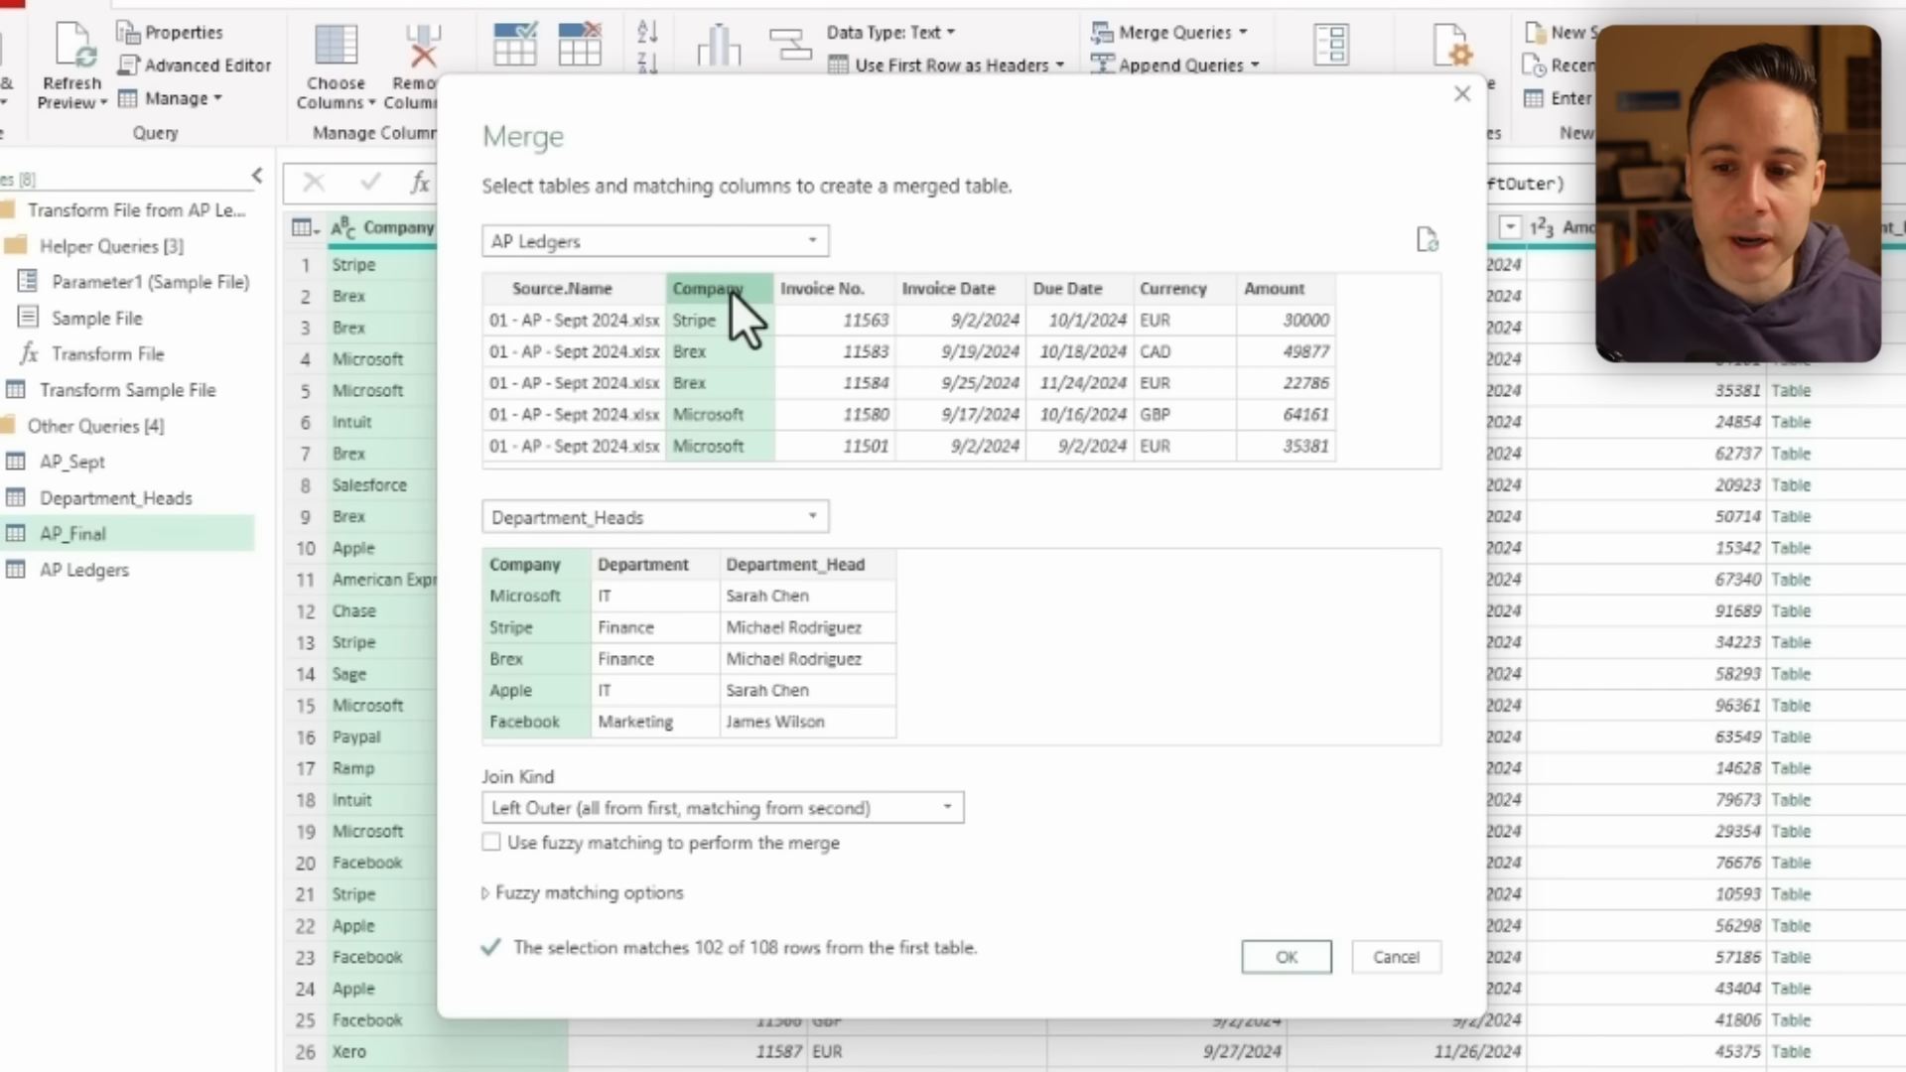
left_click(1286, 957)
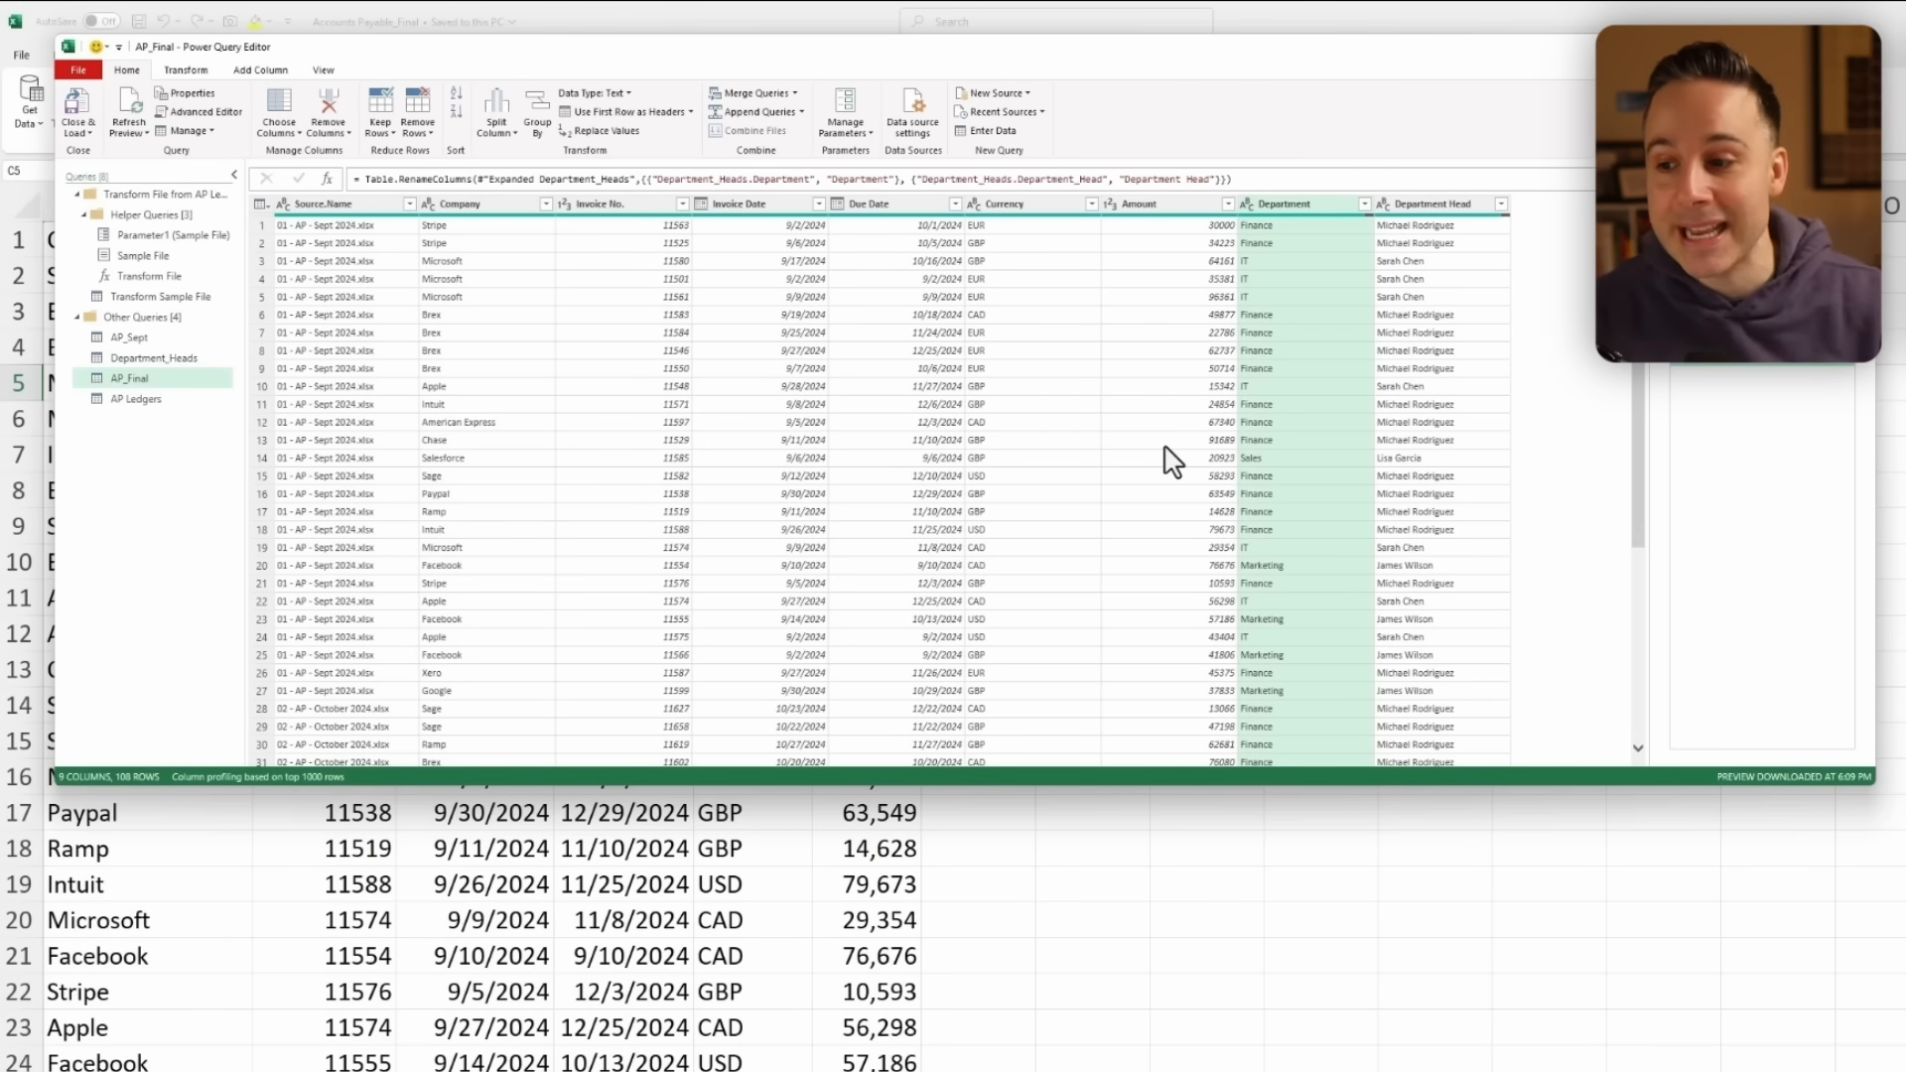
Filter AP_Final's Department column to null values to check which companies lack a department, and restore all values.
scroll(1173, 461, "down", 9)
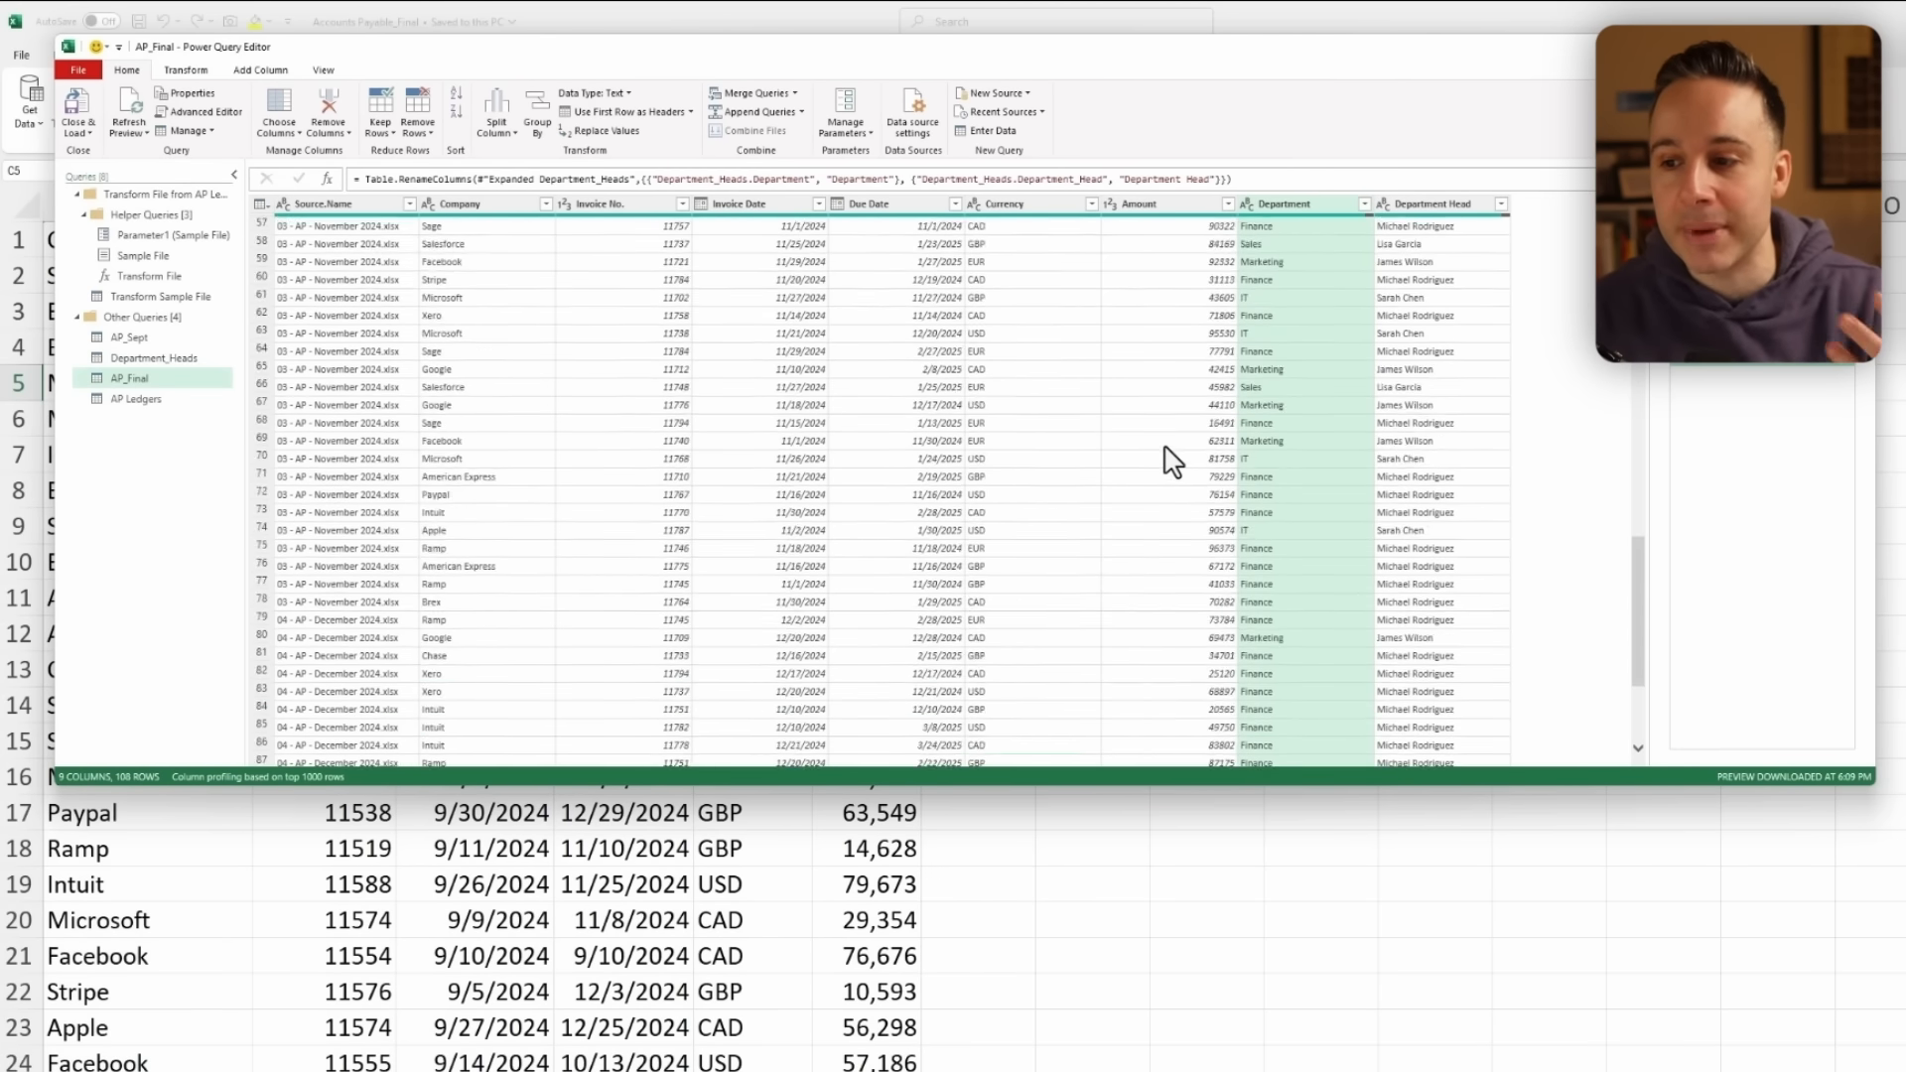
left_click(477, 302)
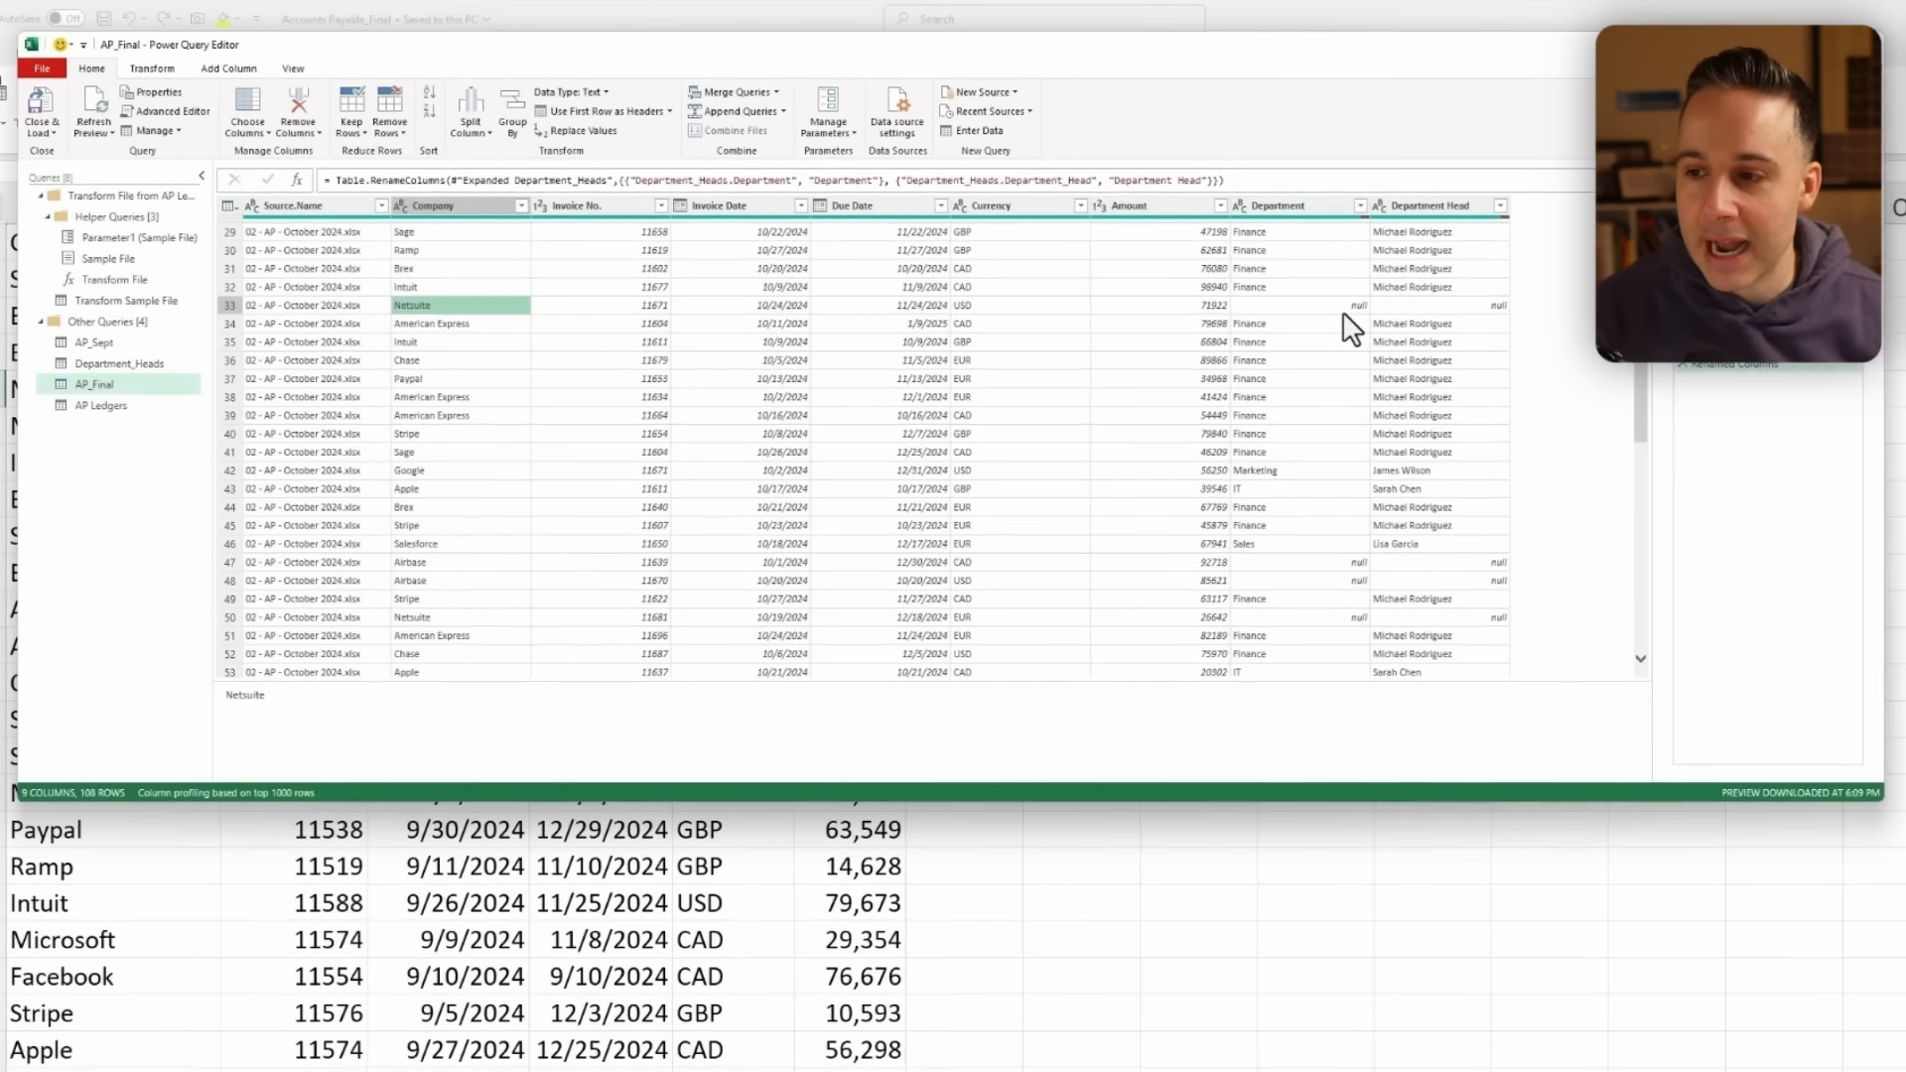
left_click(1346, 304)
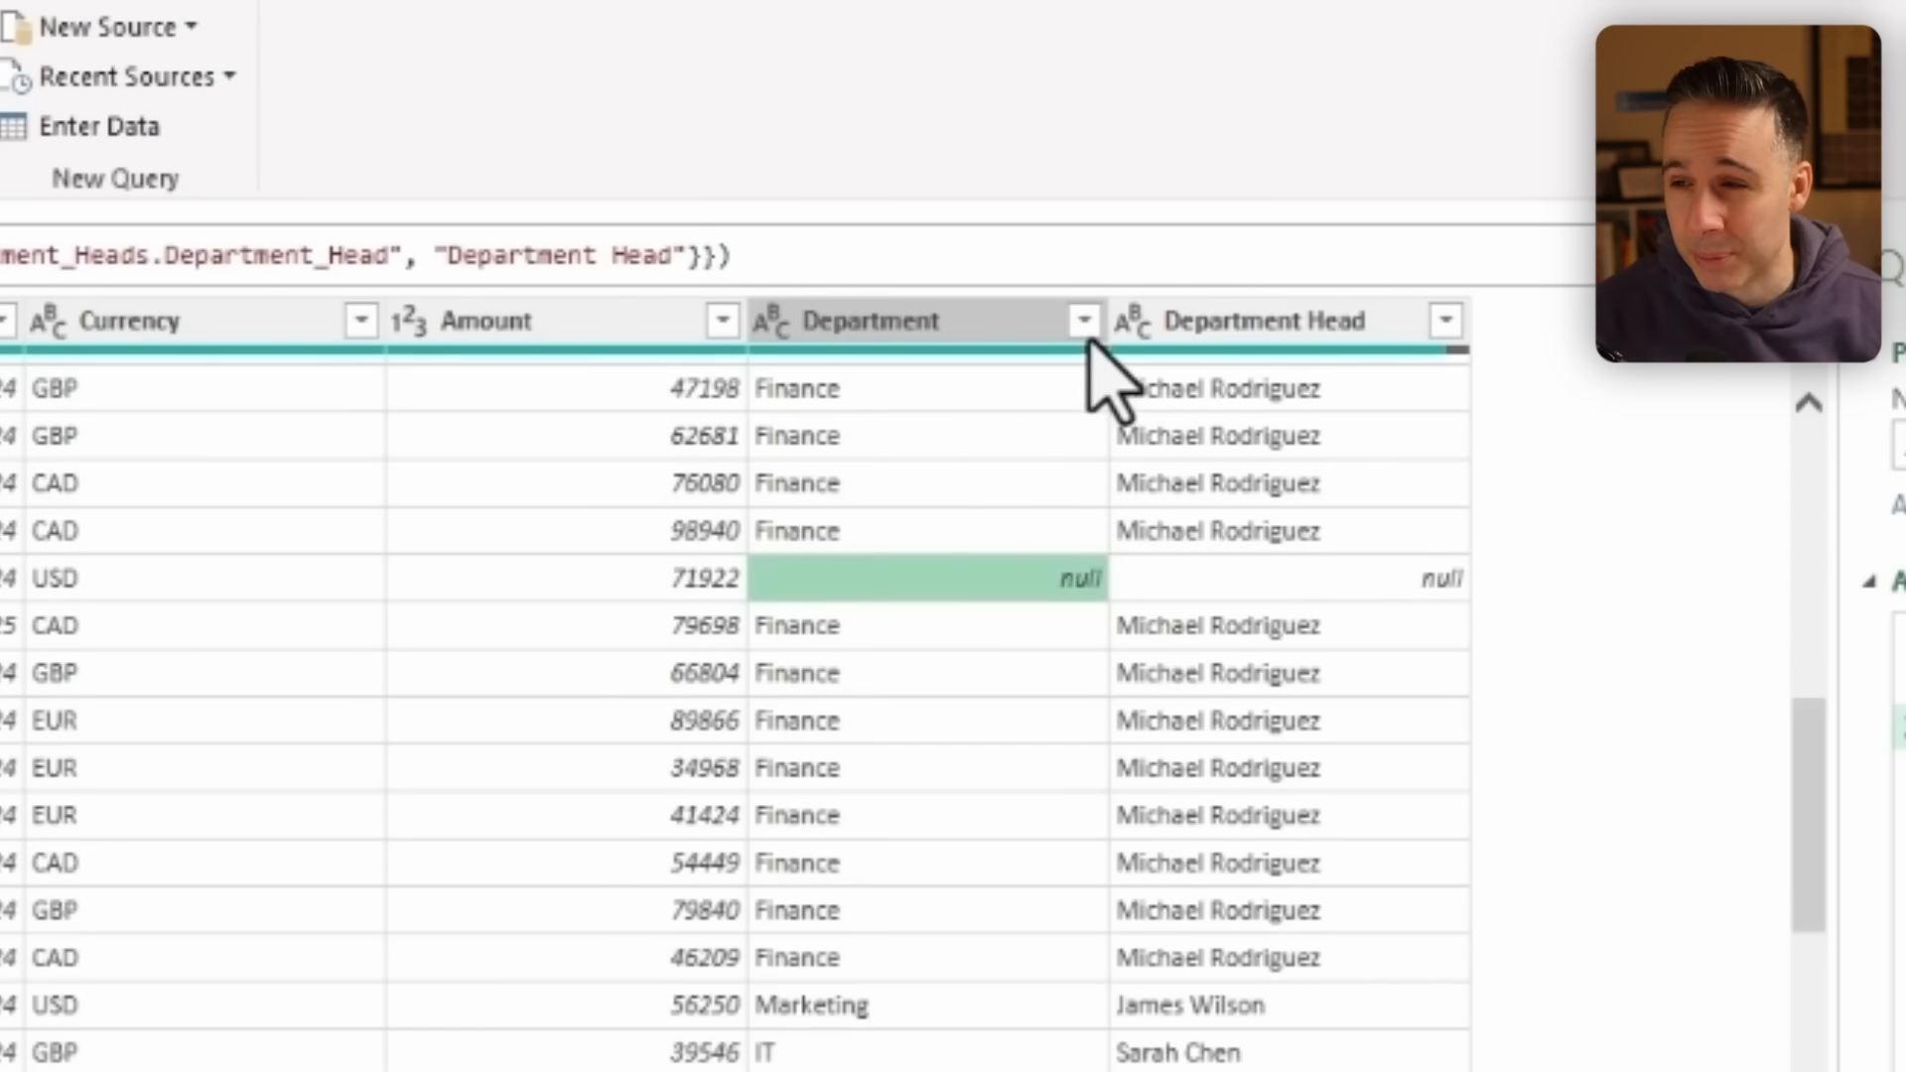
left_click(1084, 319)
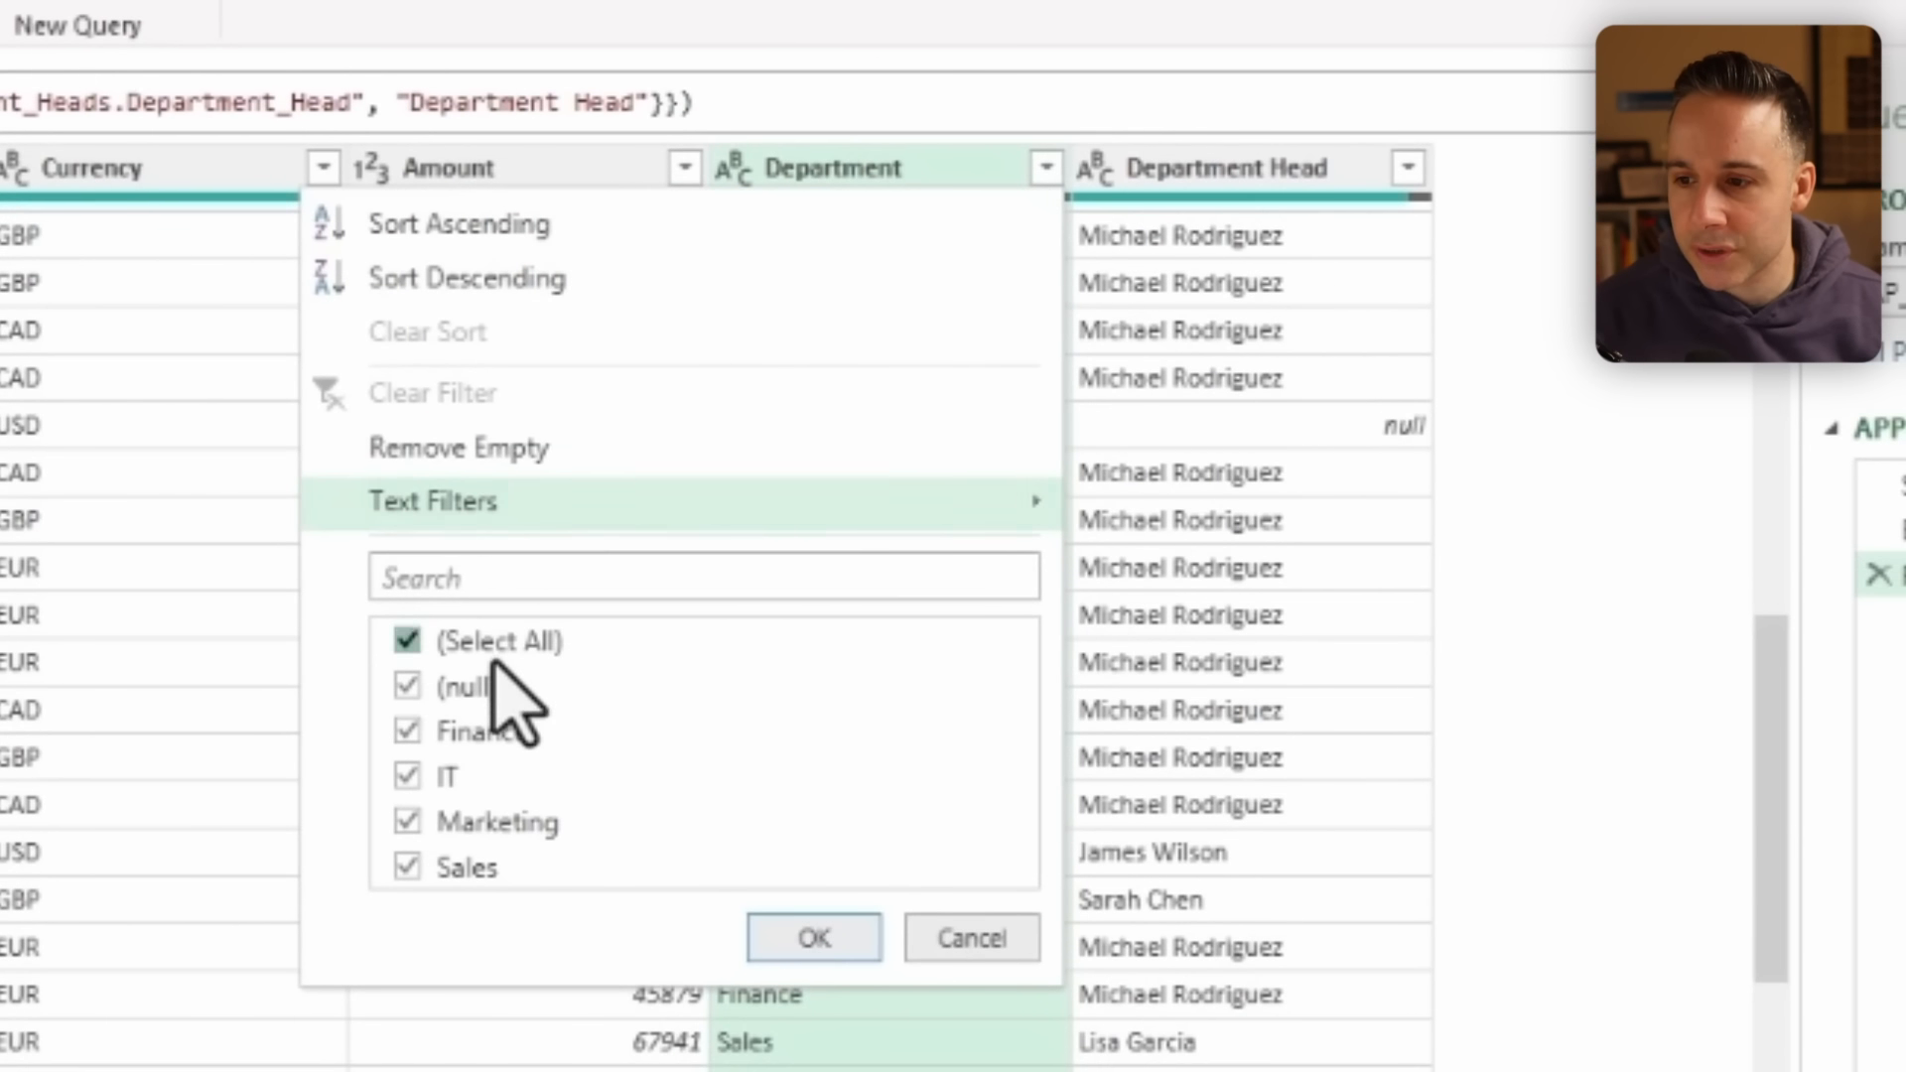
left_click(535, 792)
left_click(504, 838)
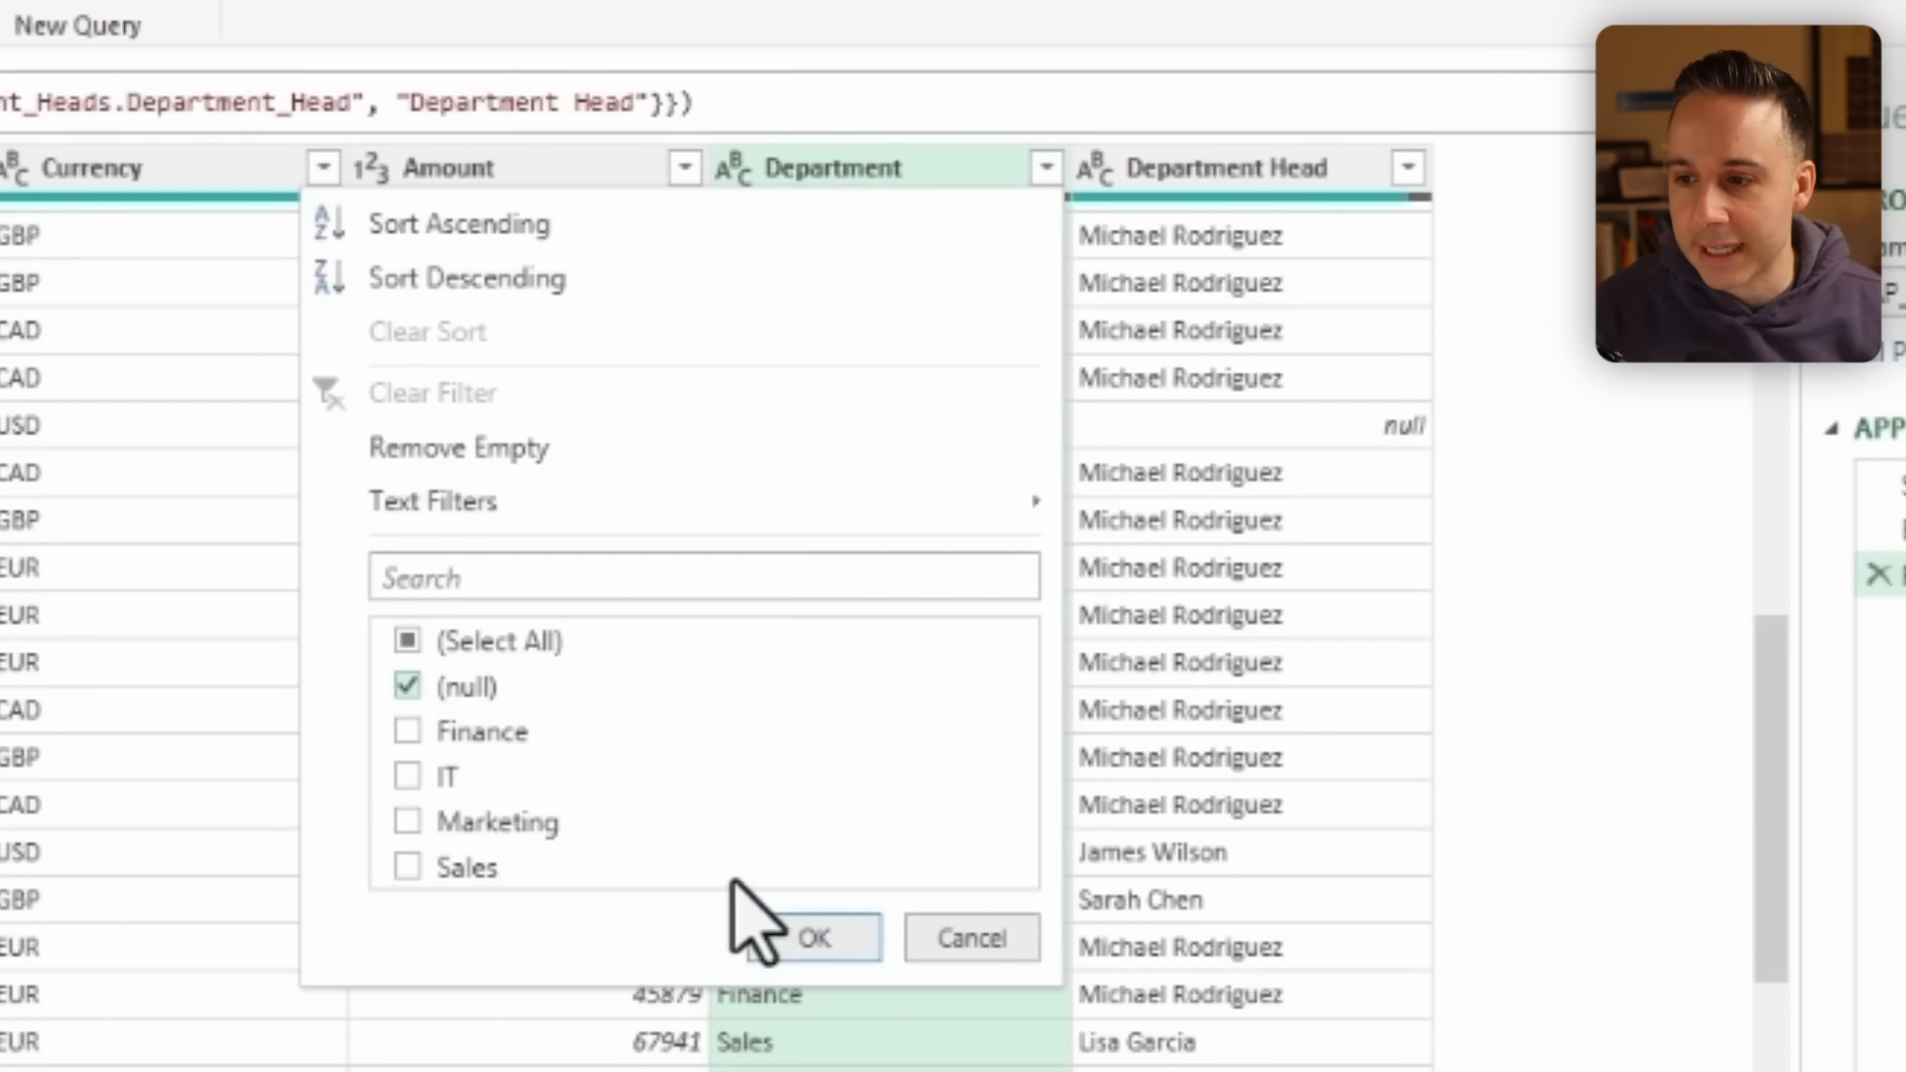
left_click(814, 933)
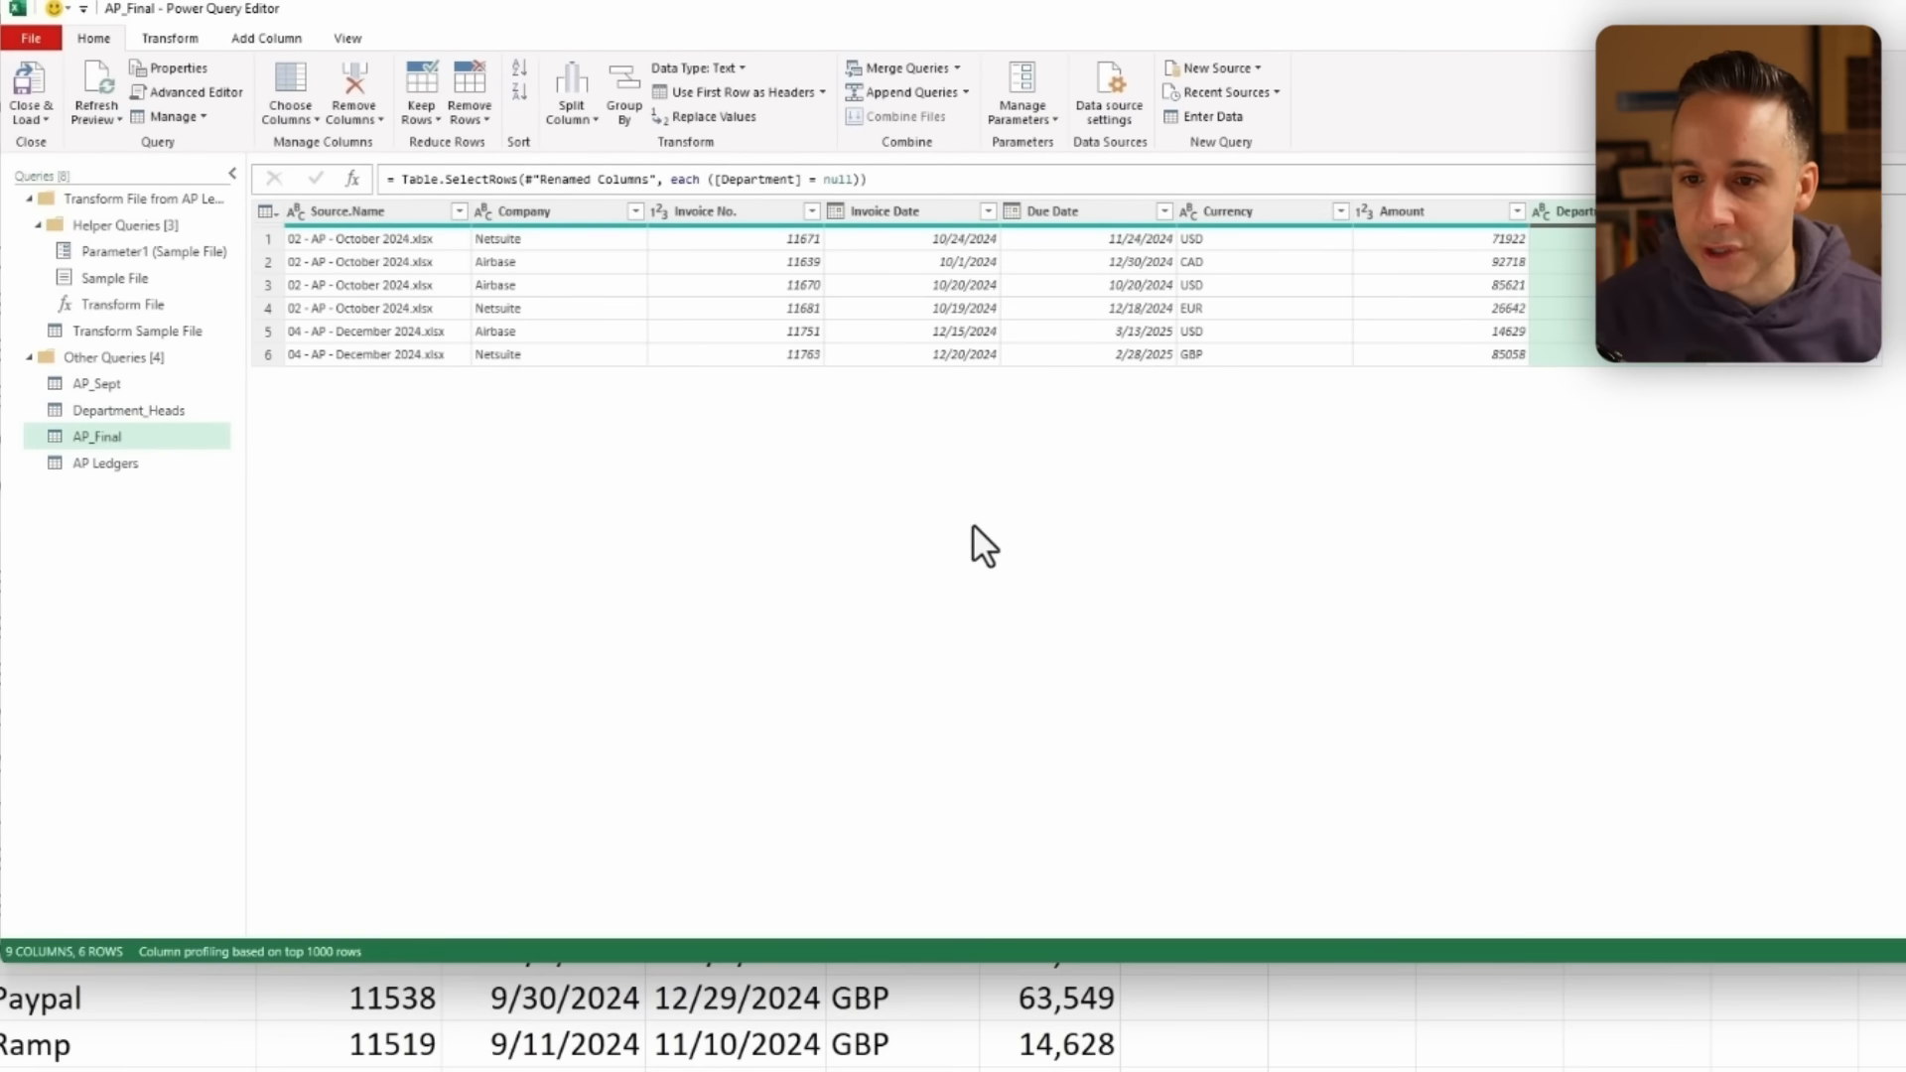
left_click(547, 240)
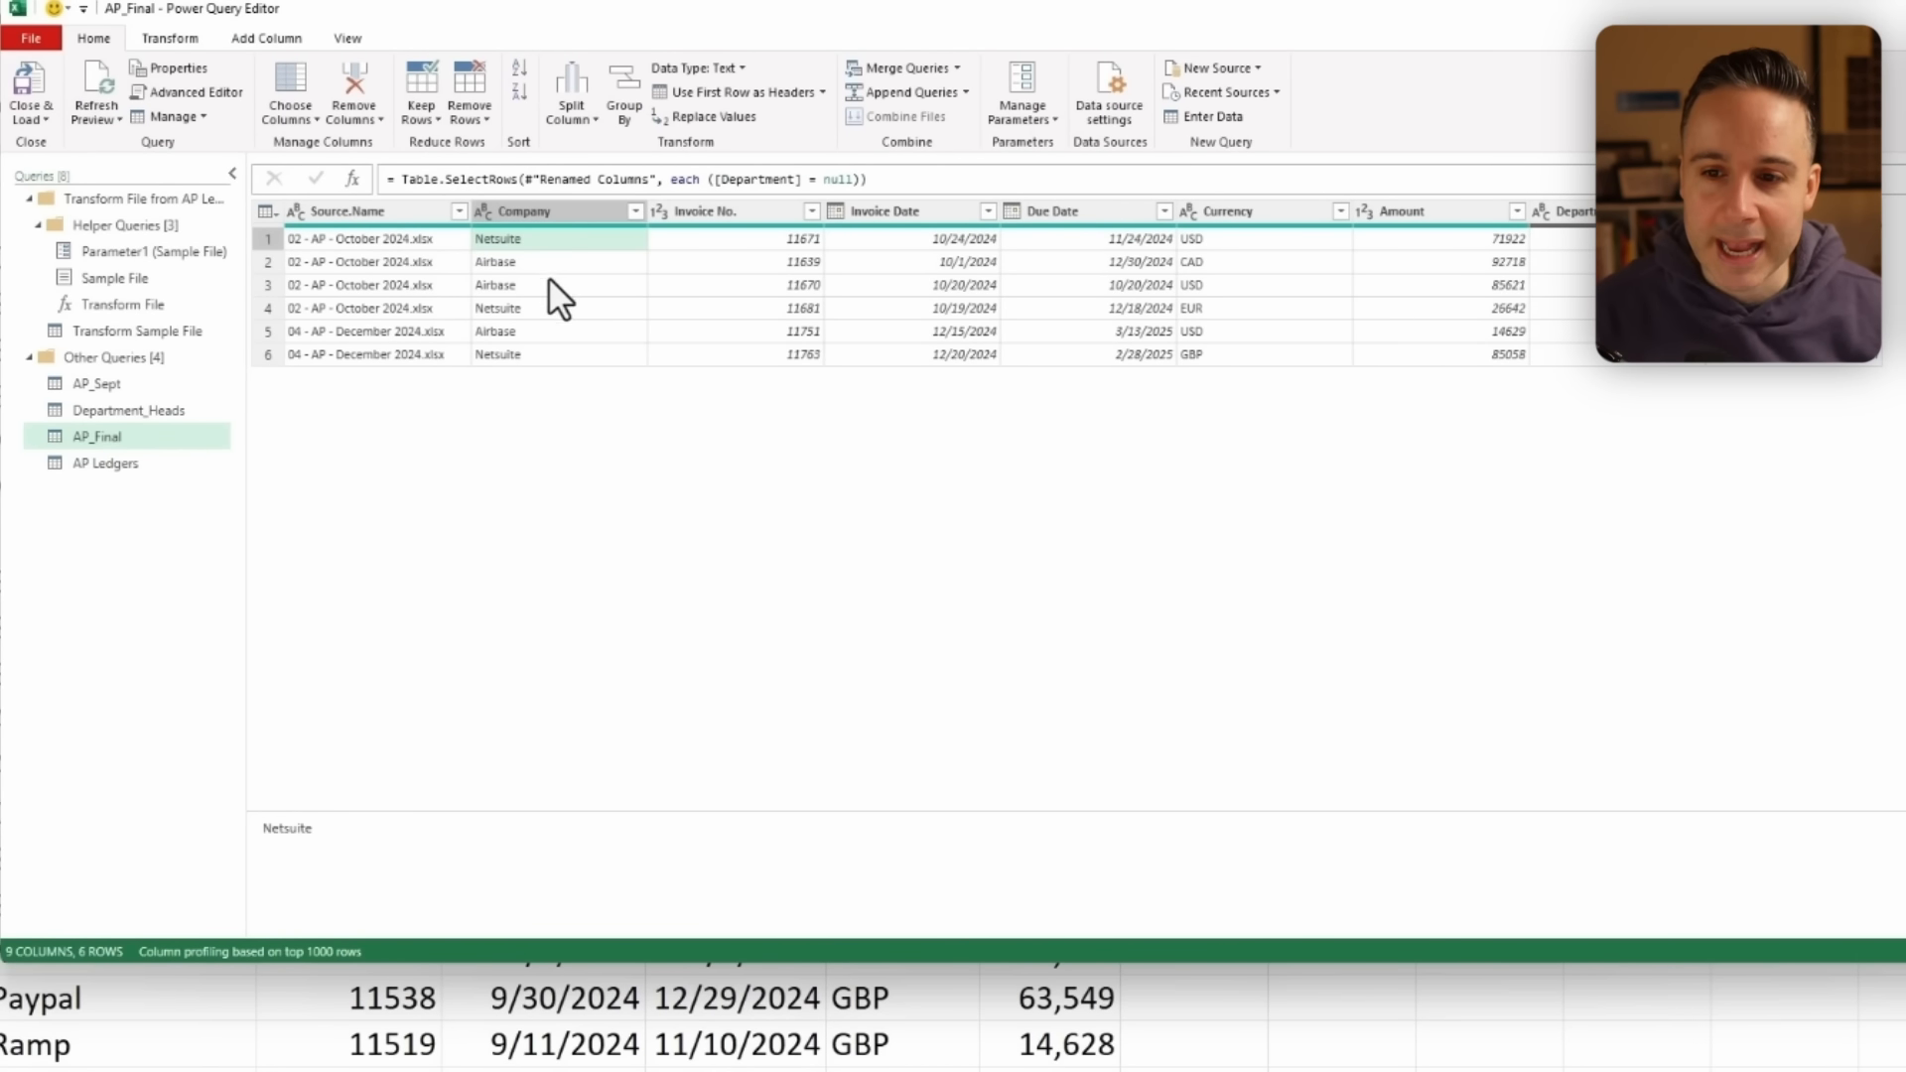
left_click(1699, 211)
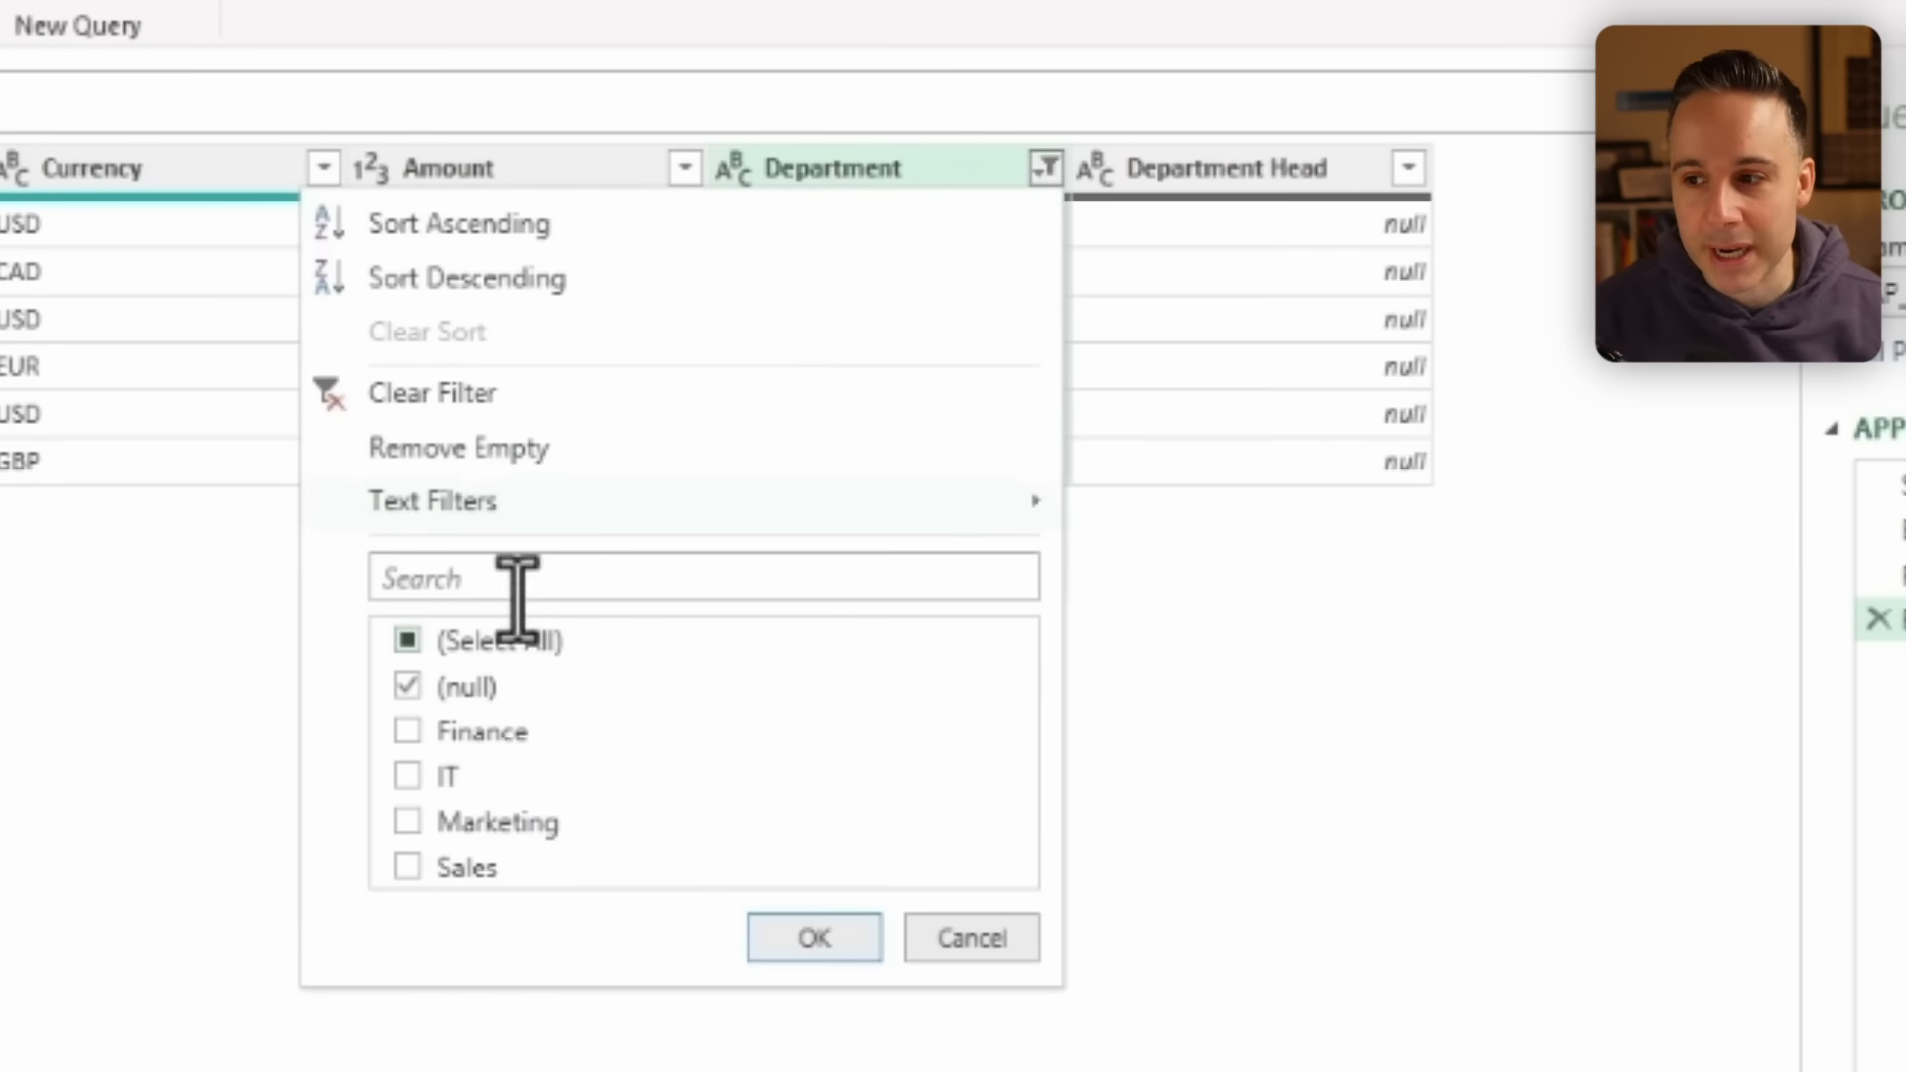
left_click(814, 938)
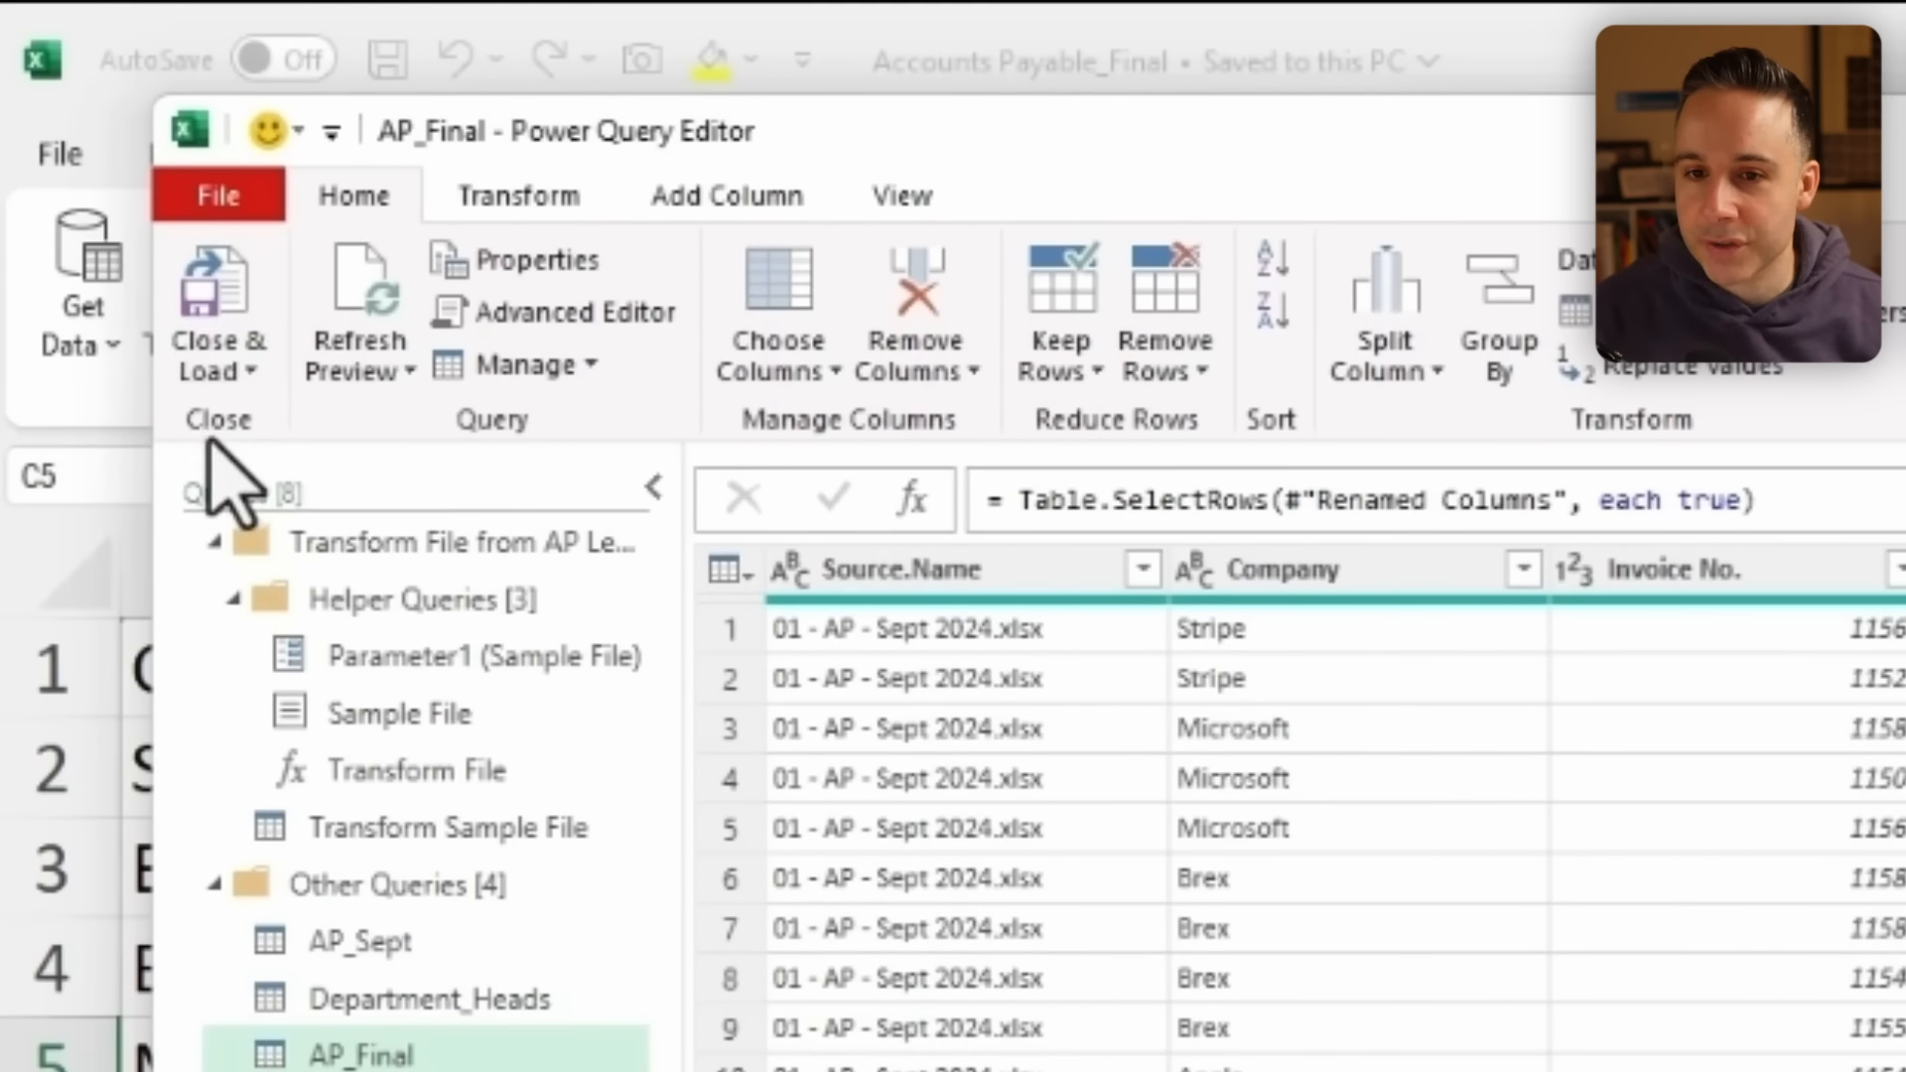
Close the query editor and load the new queries as connections only.
left_click(218, 365)
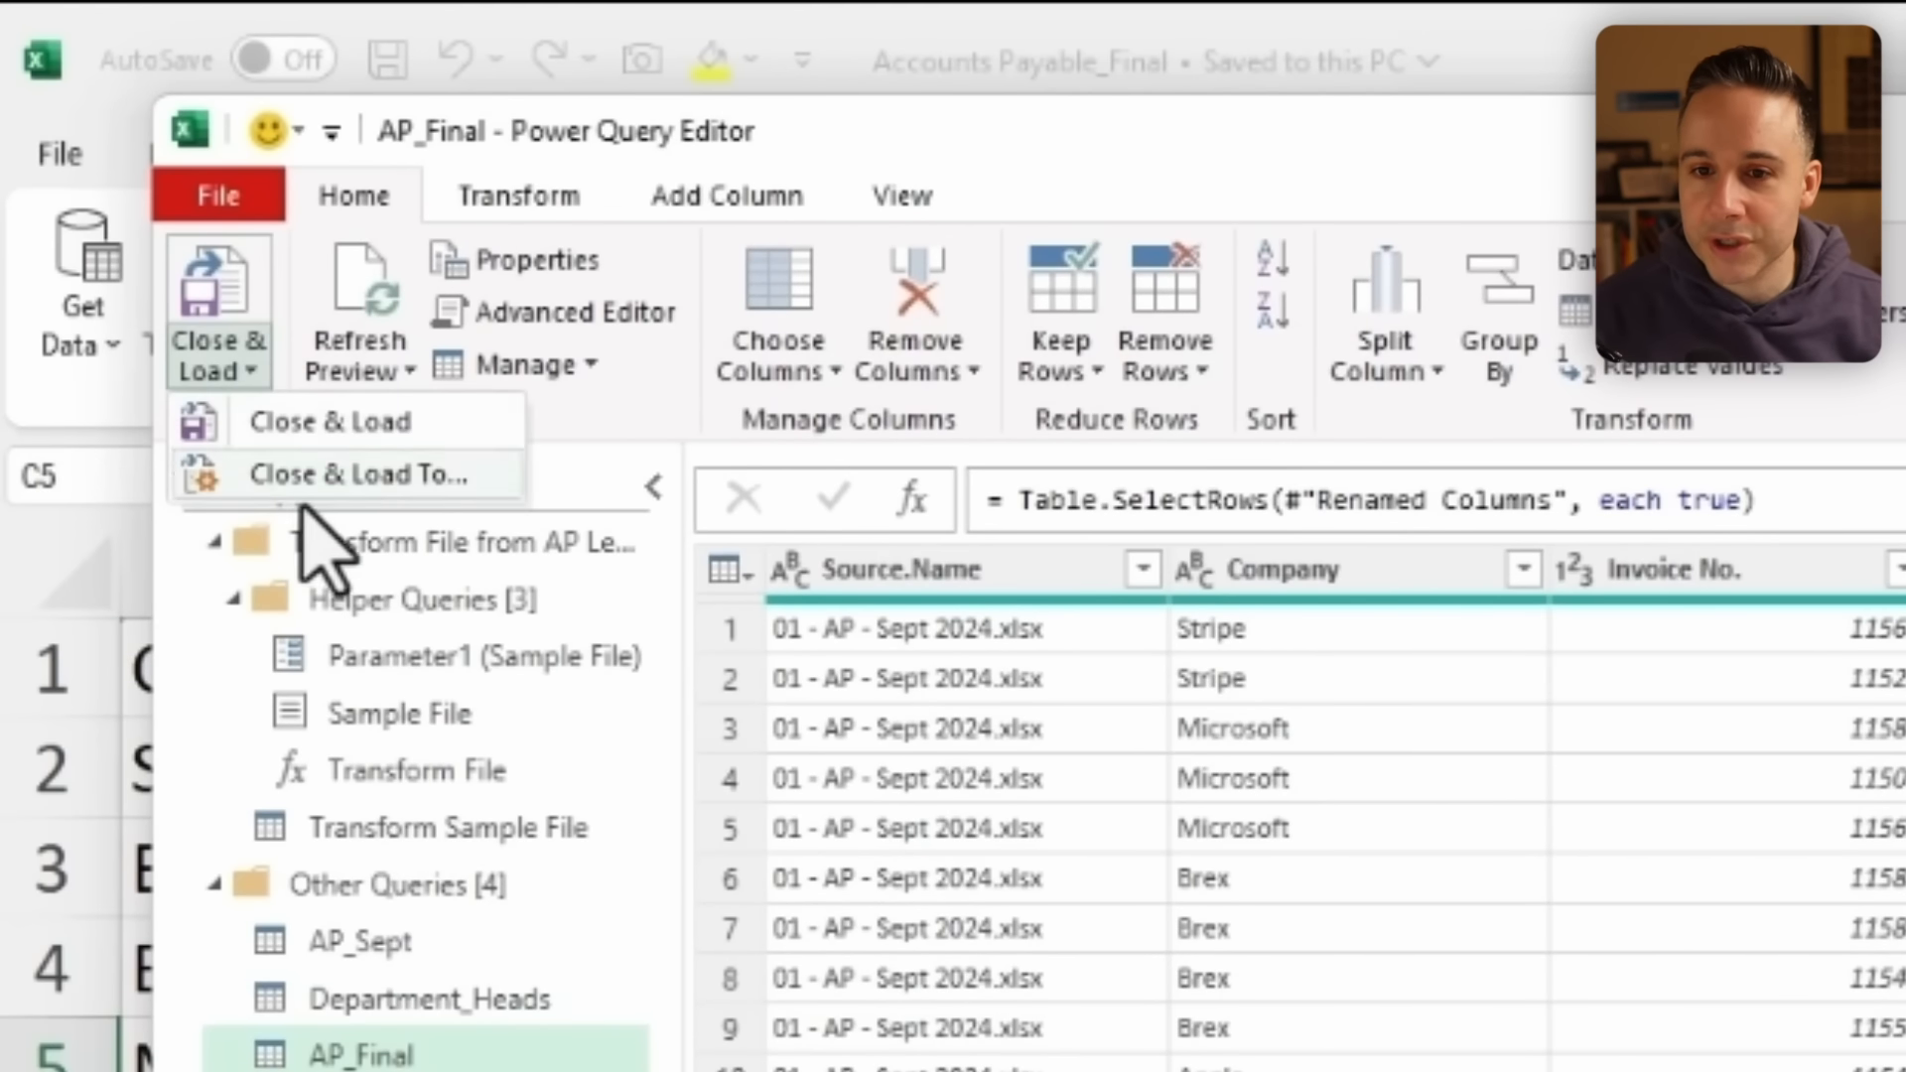
left_click(317, 477)
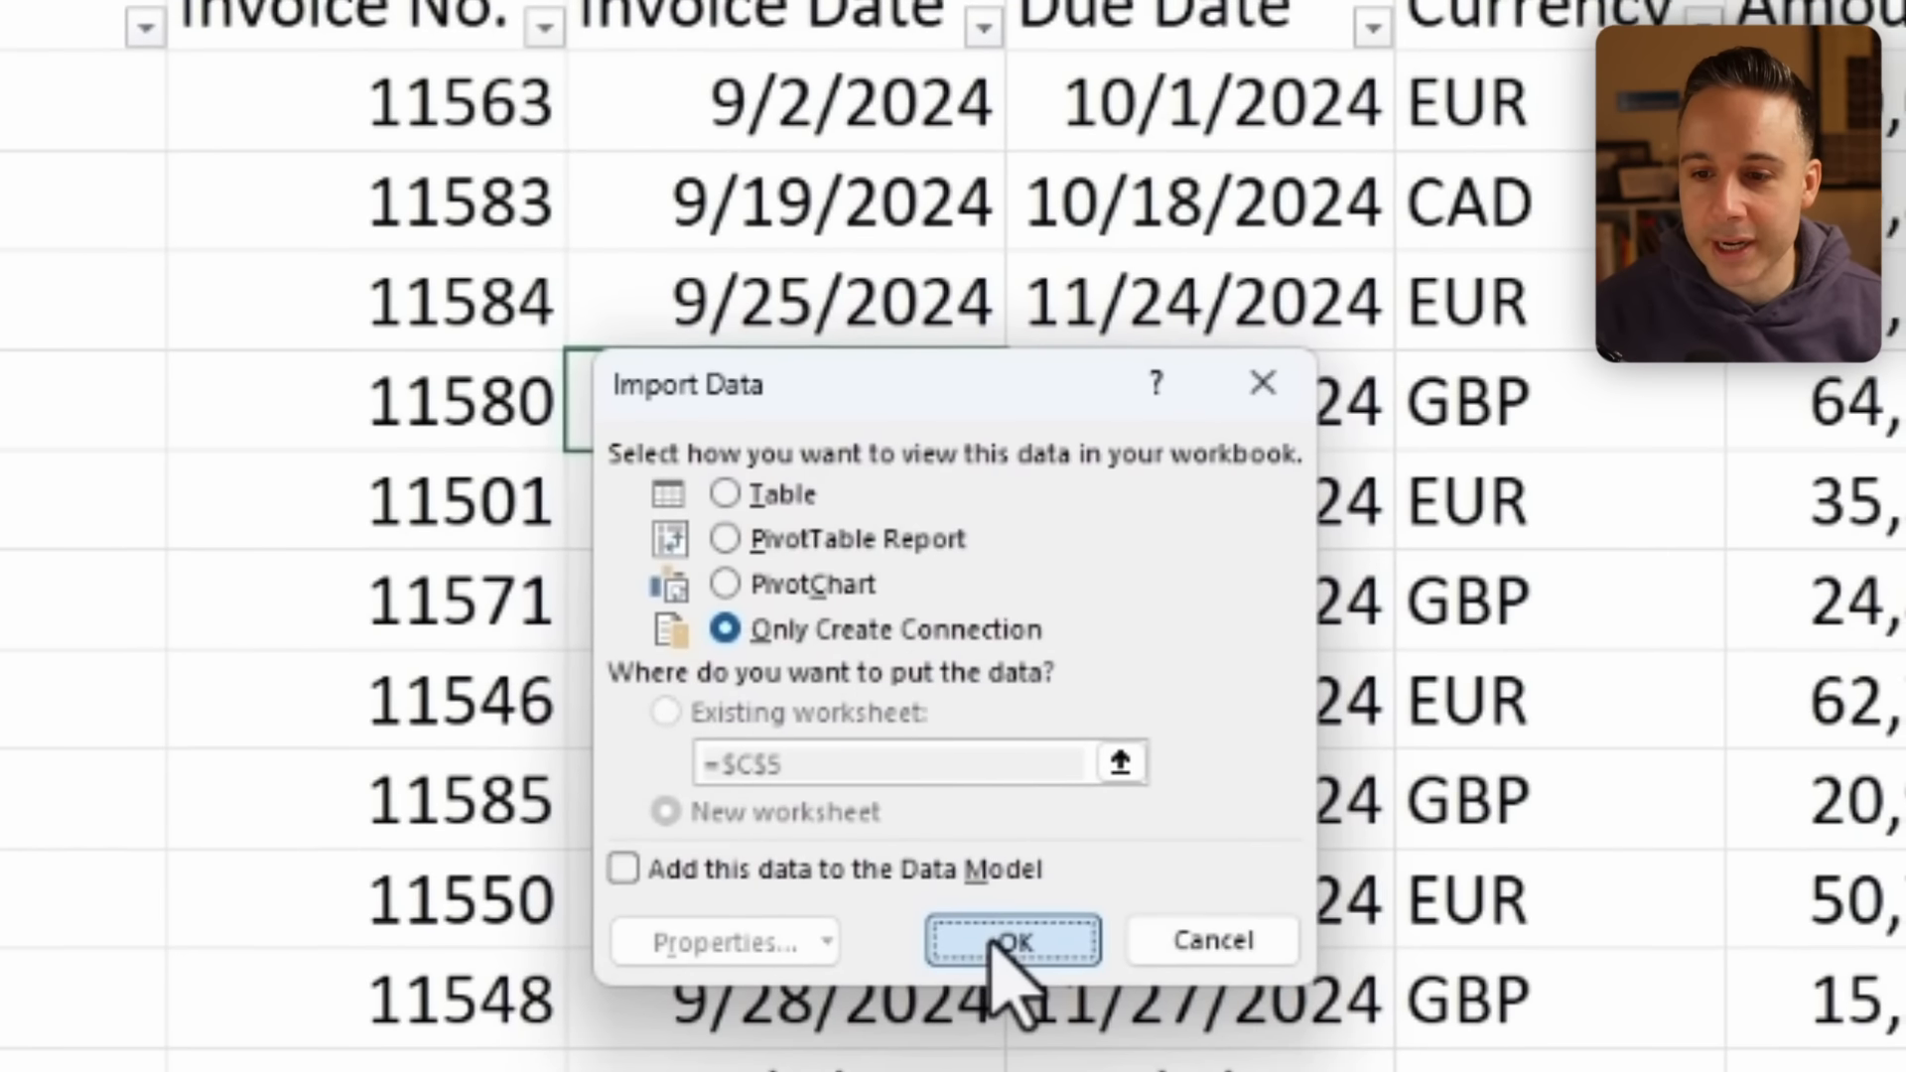
left_click(996, 945)
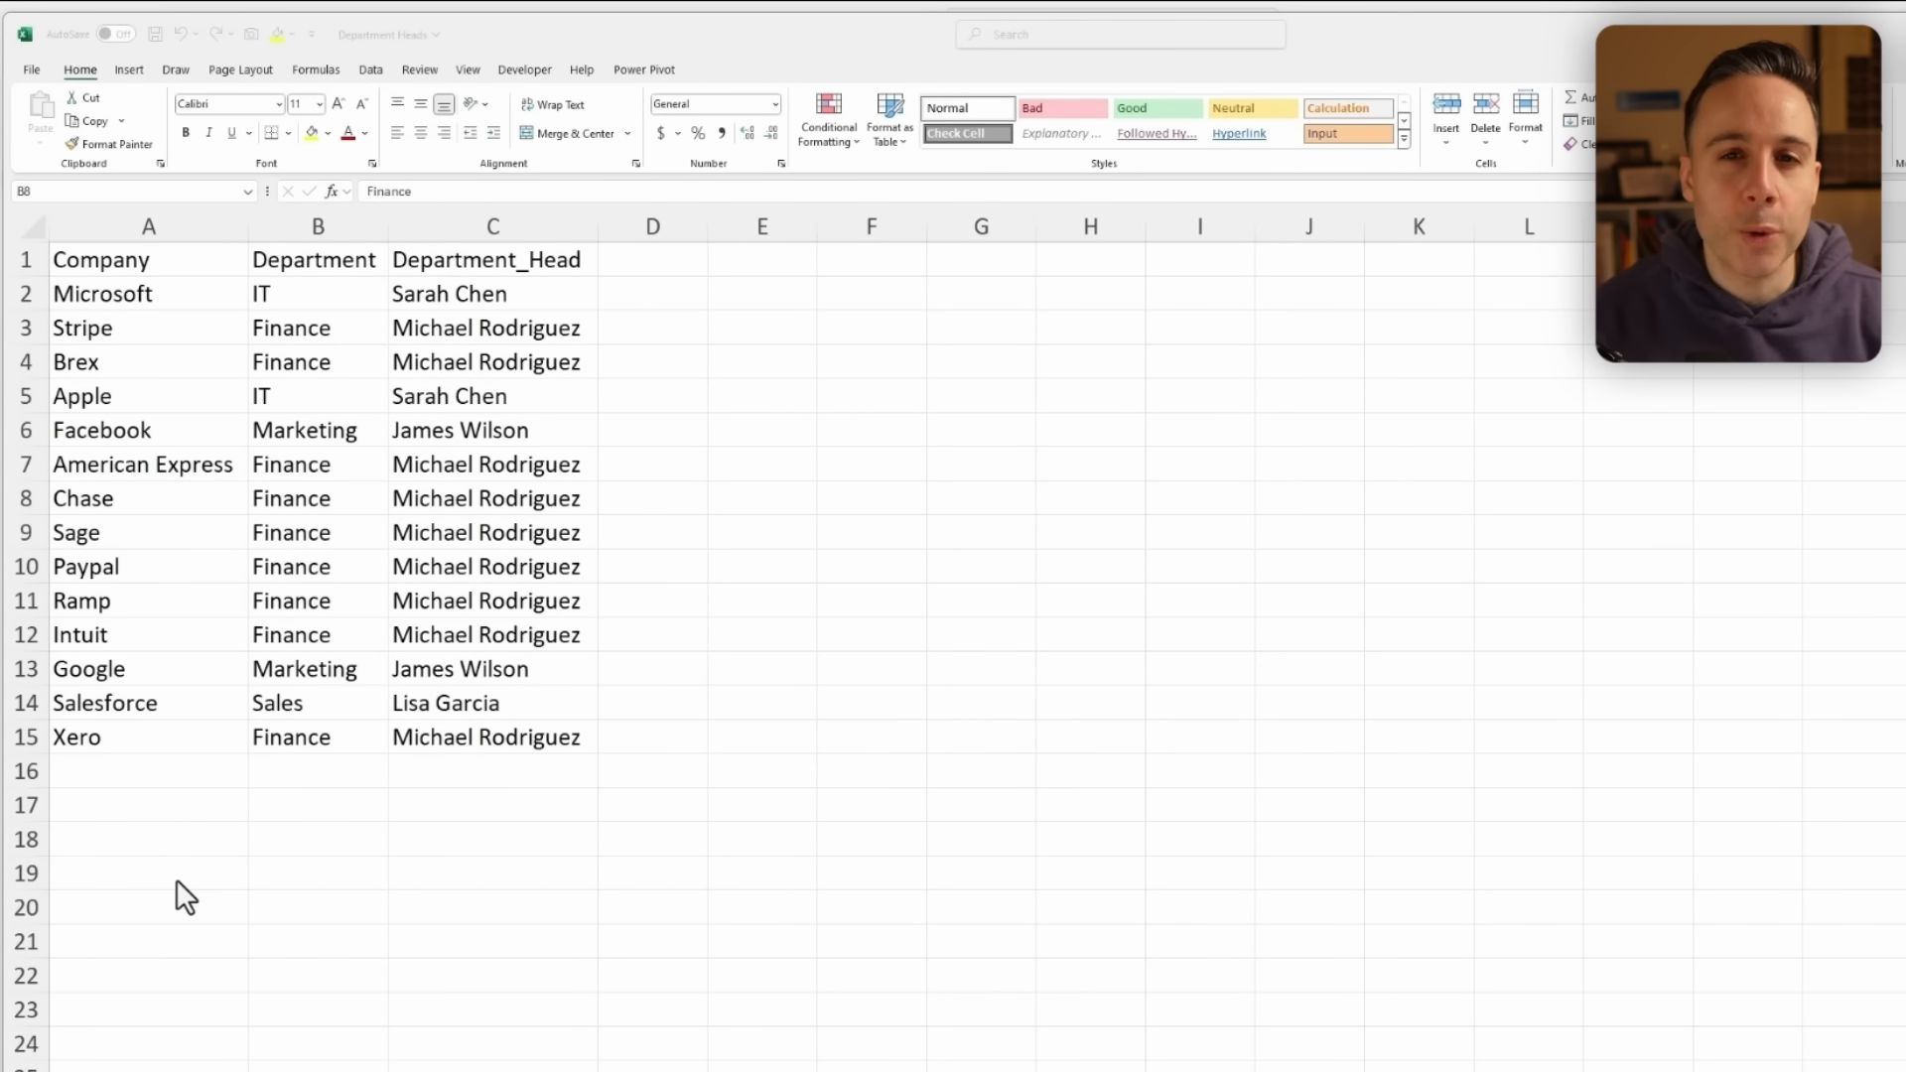
Add Netsuite and Airbase under the last company in the Department Heads workbook, with department Finance and its head's name, and save.
left_click(163, 774)
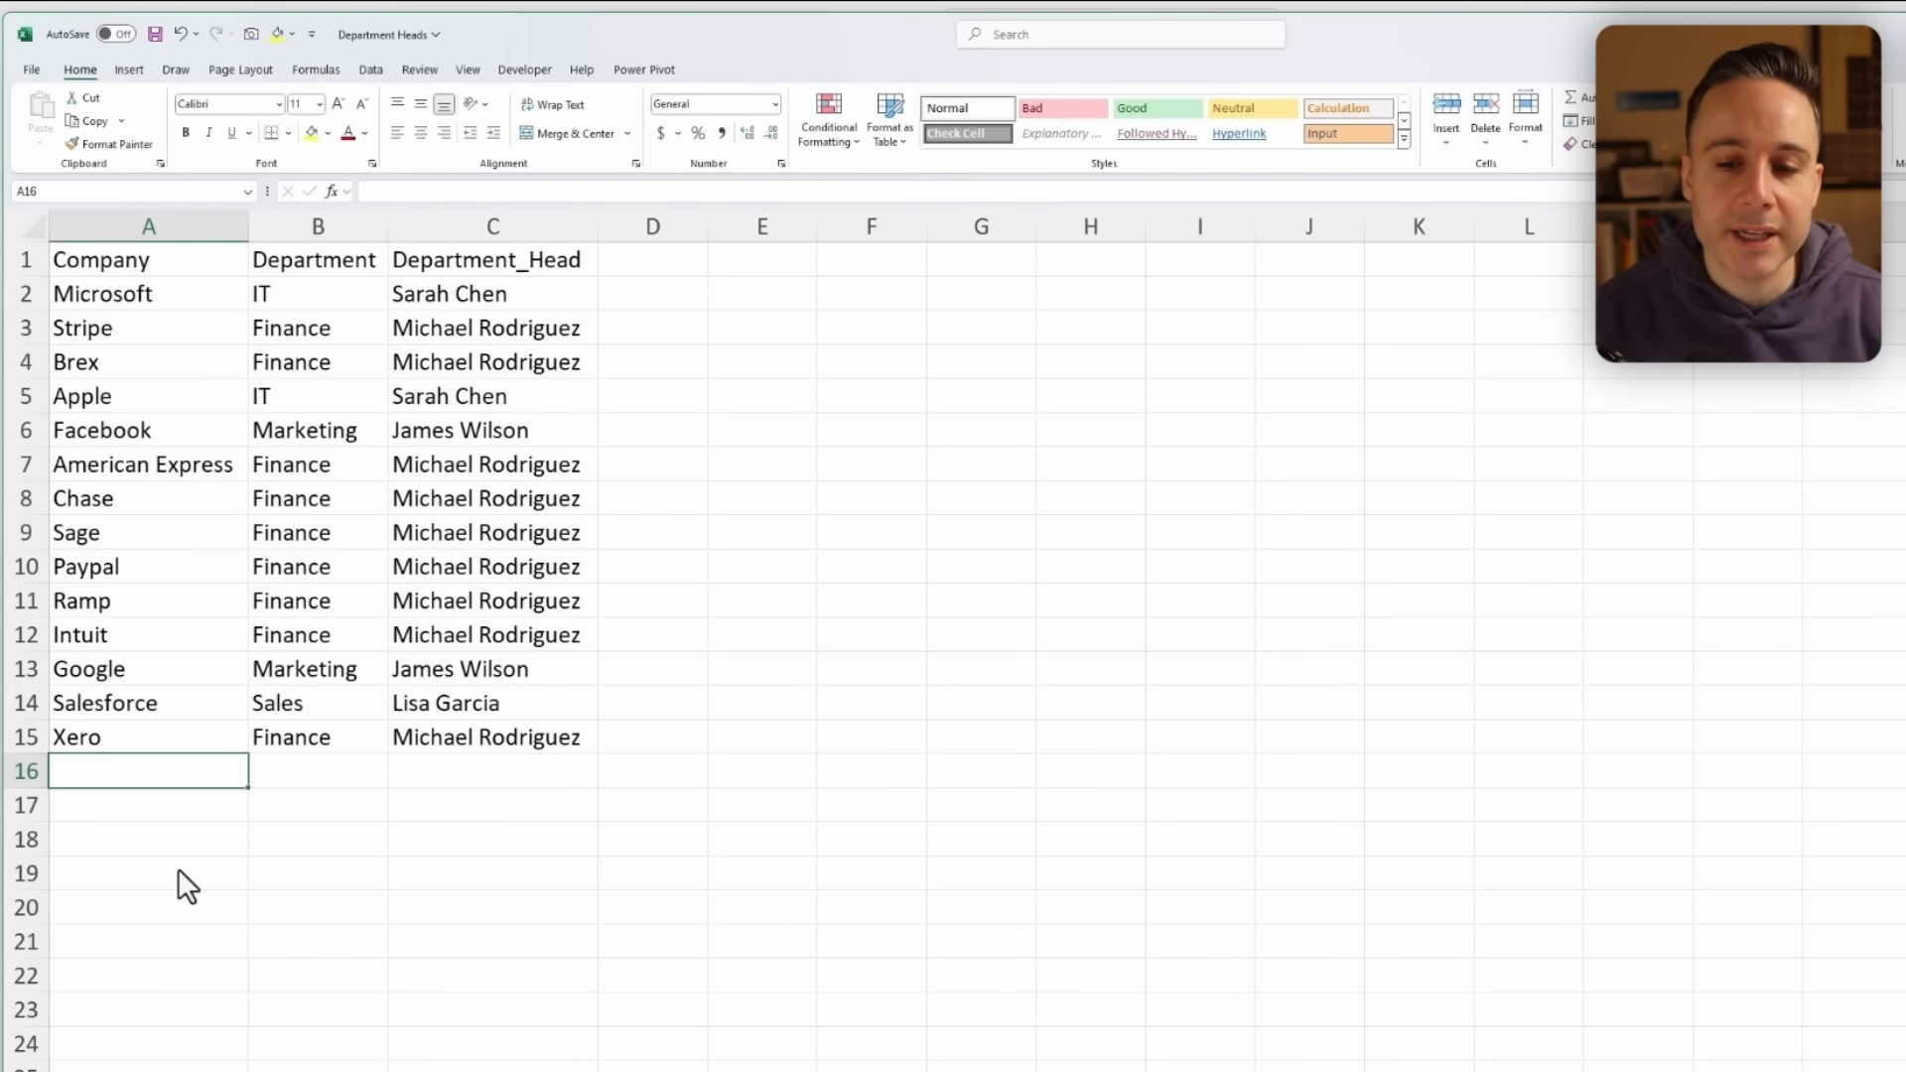
type("Netsuite\tFinance\tMichael Rodriguez Airbase\tFinance\tMichael Rodriguez")
left_click(182, 953)
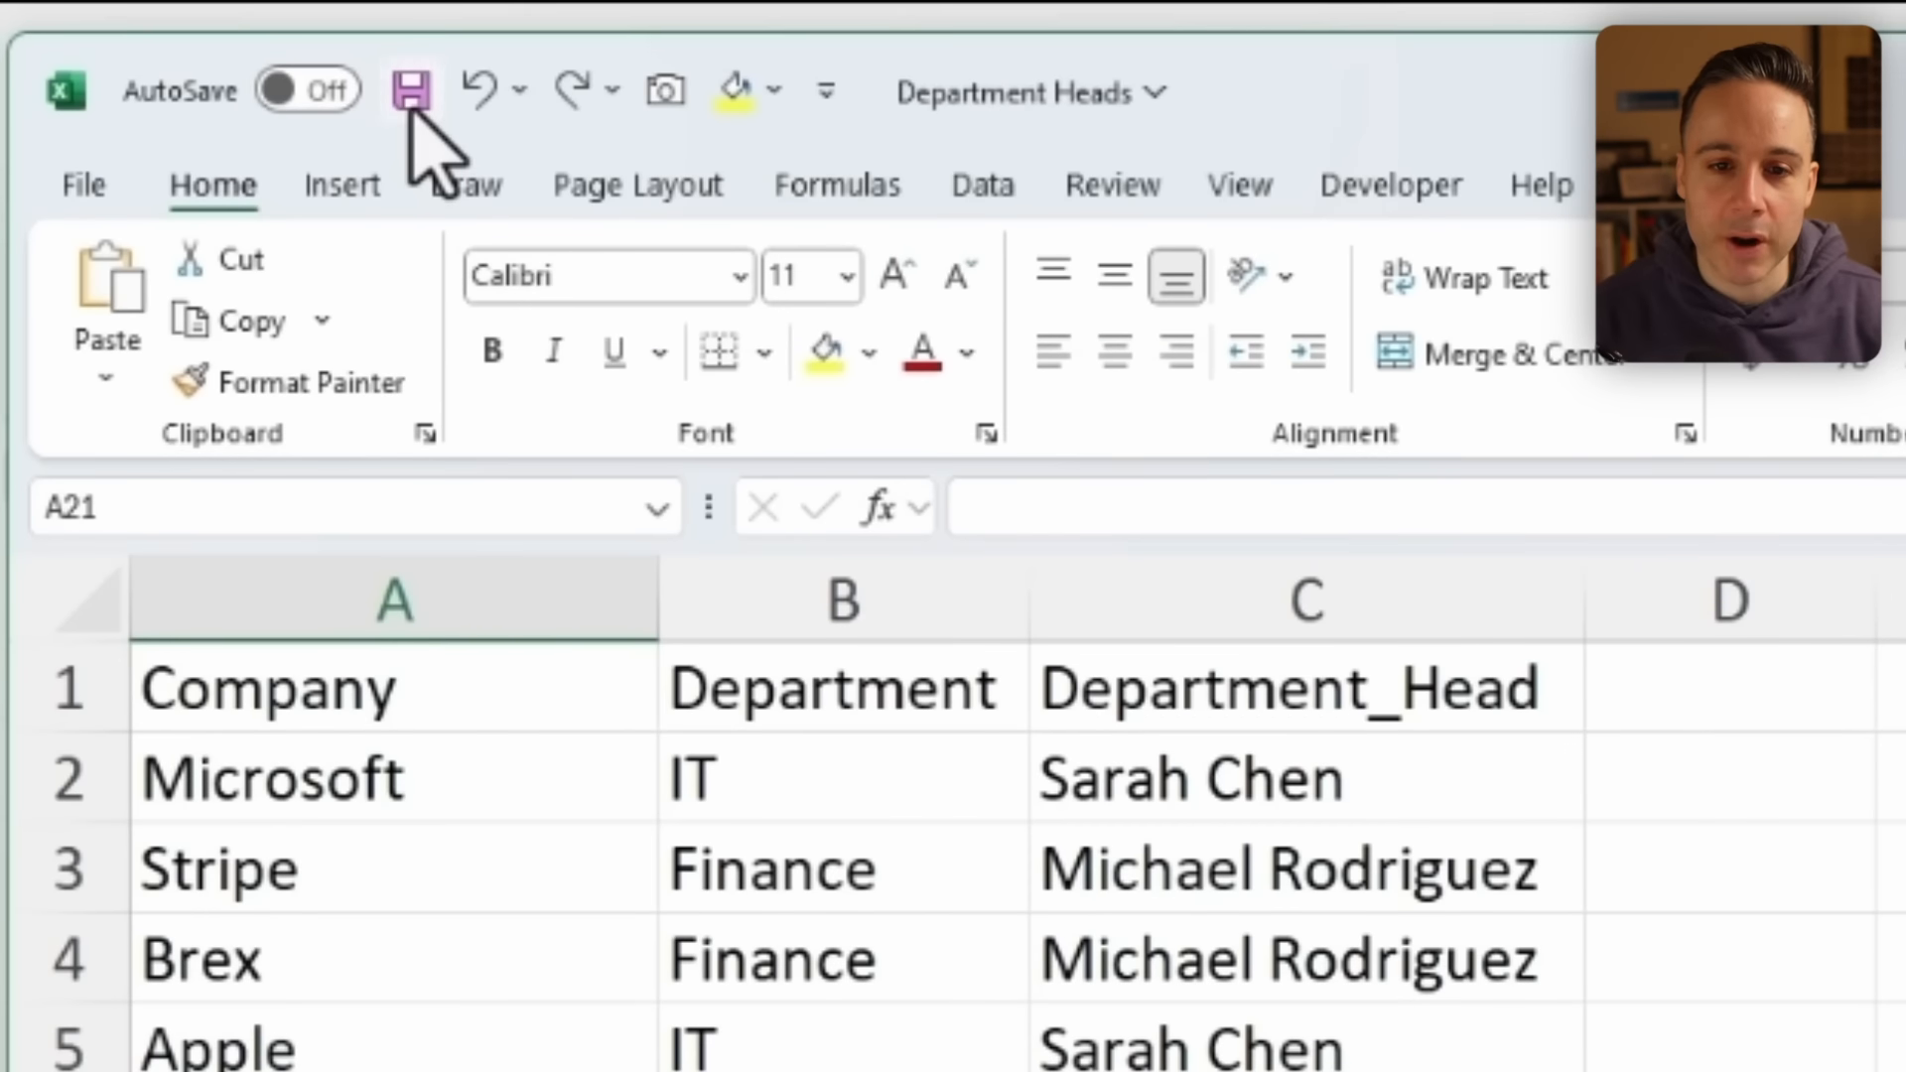
left_click(154, 34)
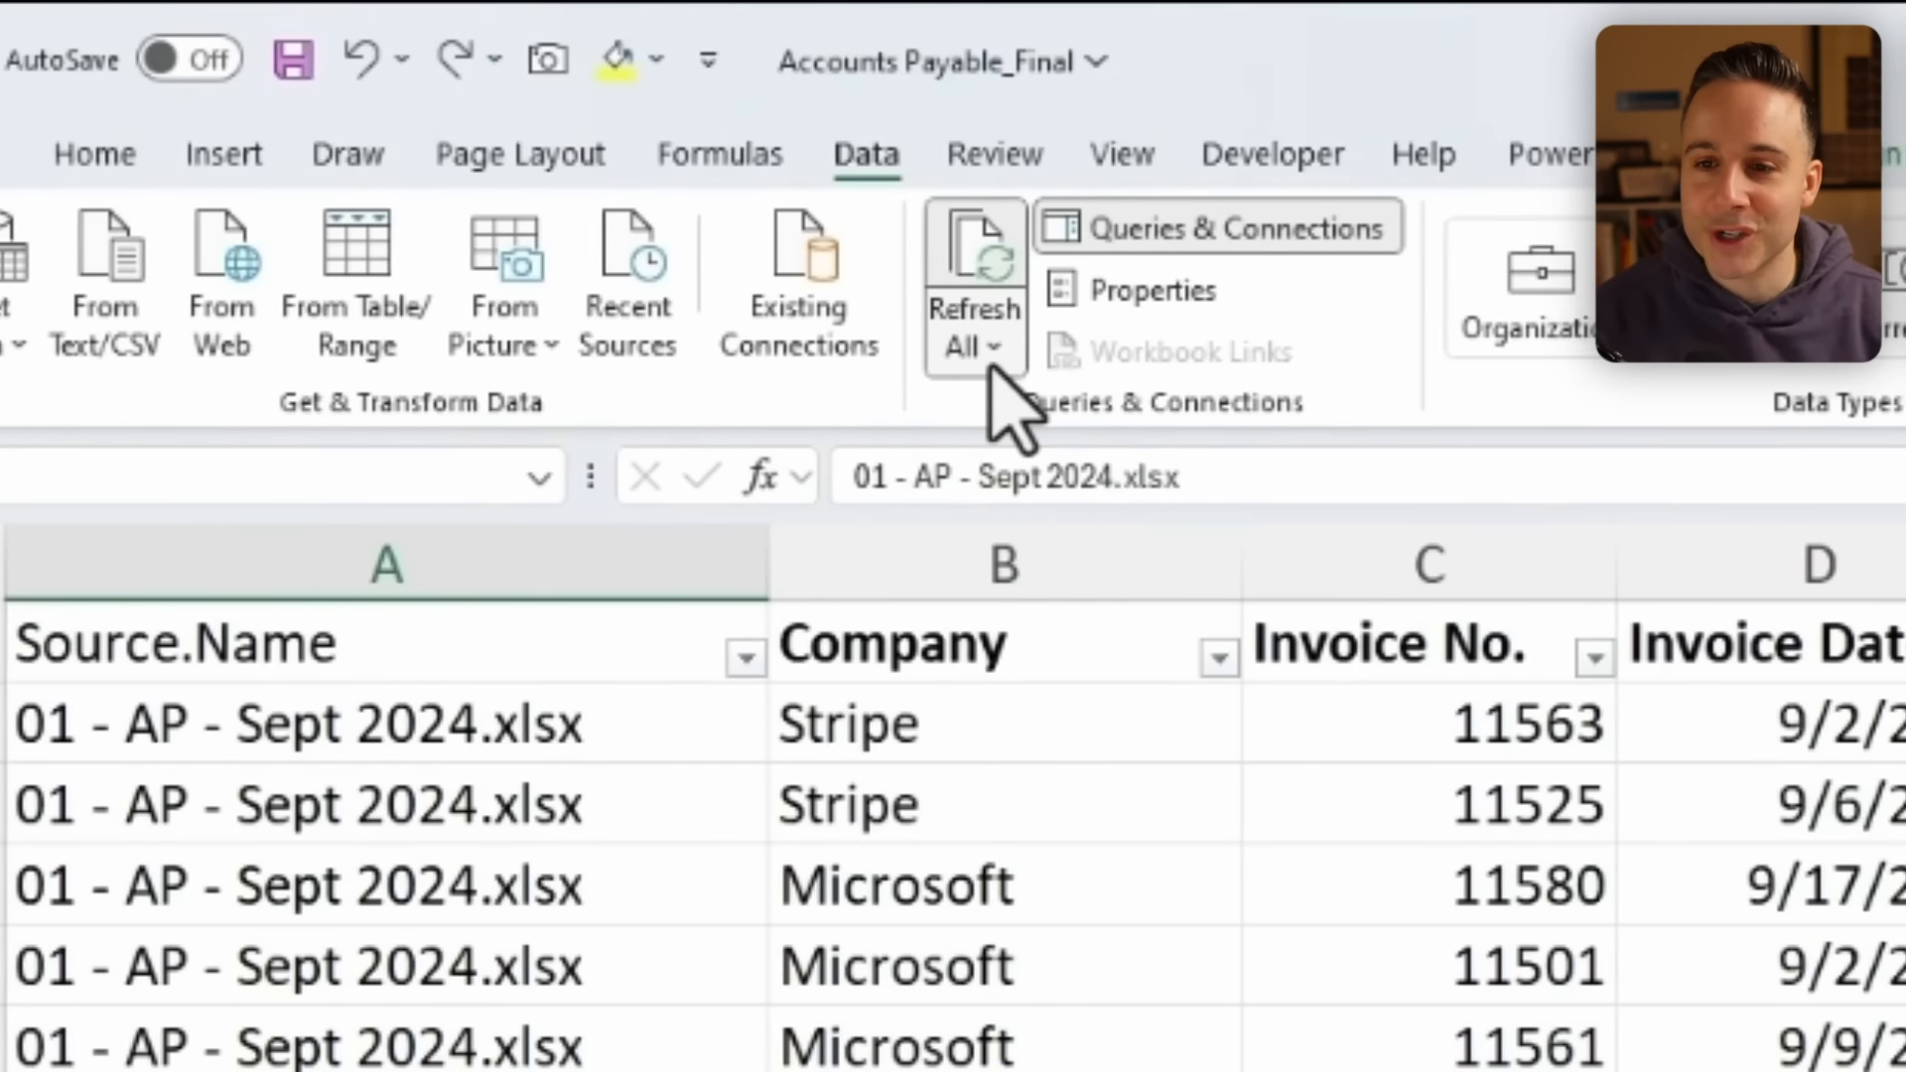
Refresh the queries in the Accounts Payable_Final workbook and review the departments in the AP_Final table.
left_click(1084, 347)
left_click(1201, 425)
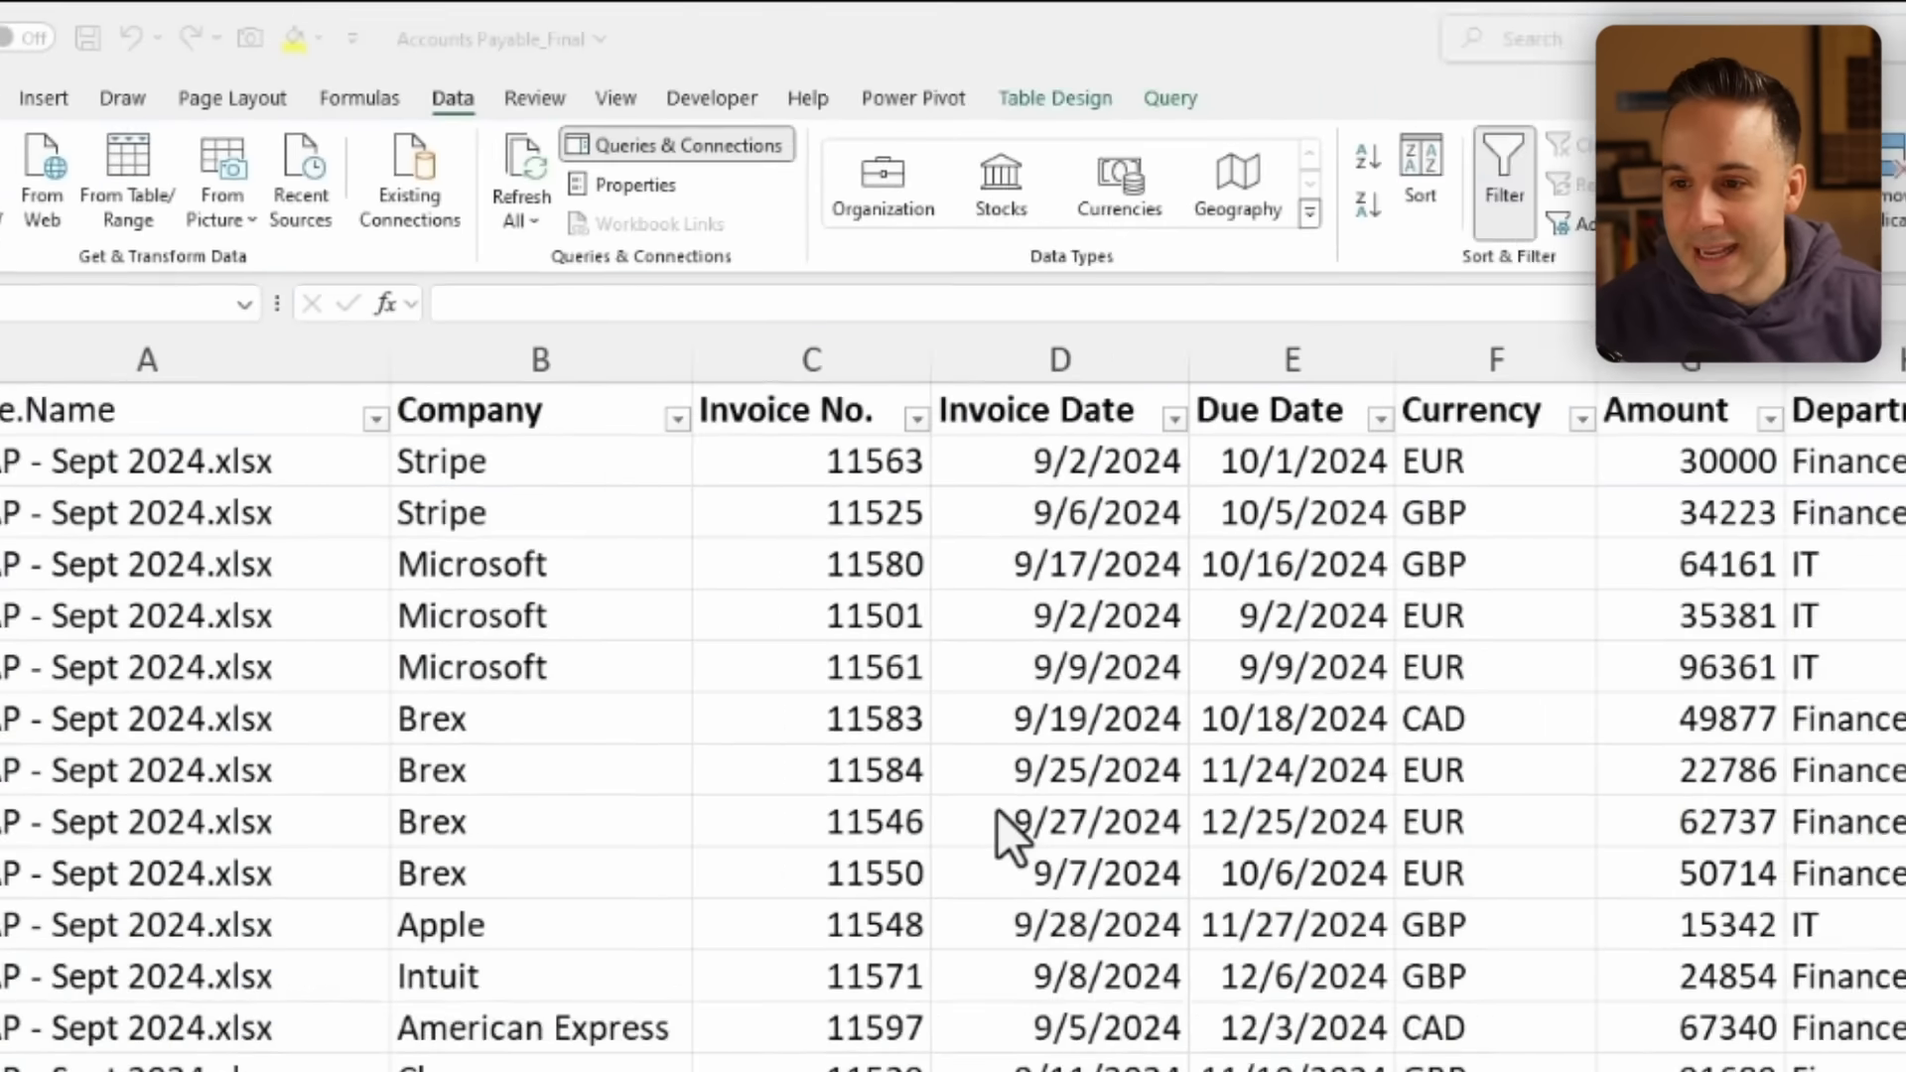
scroll(587, 411, "down", 13)
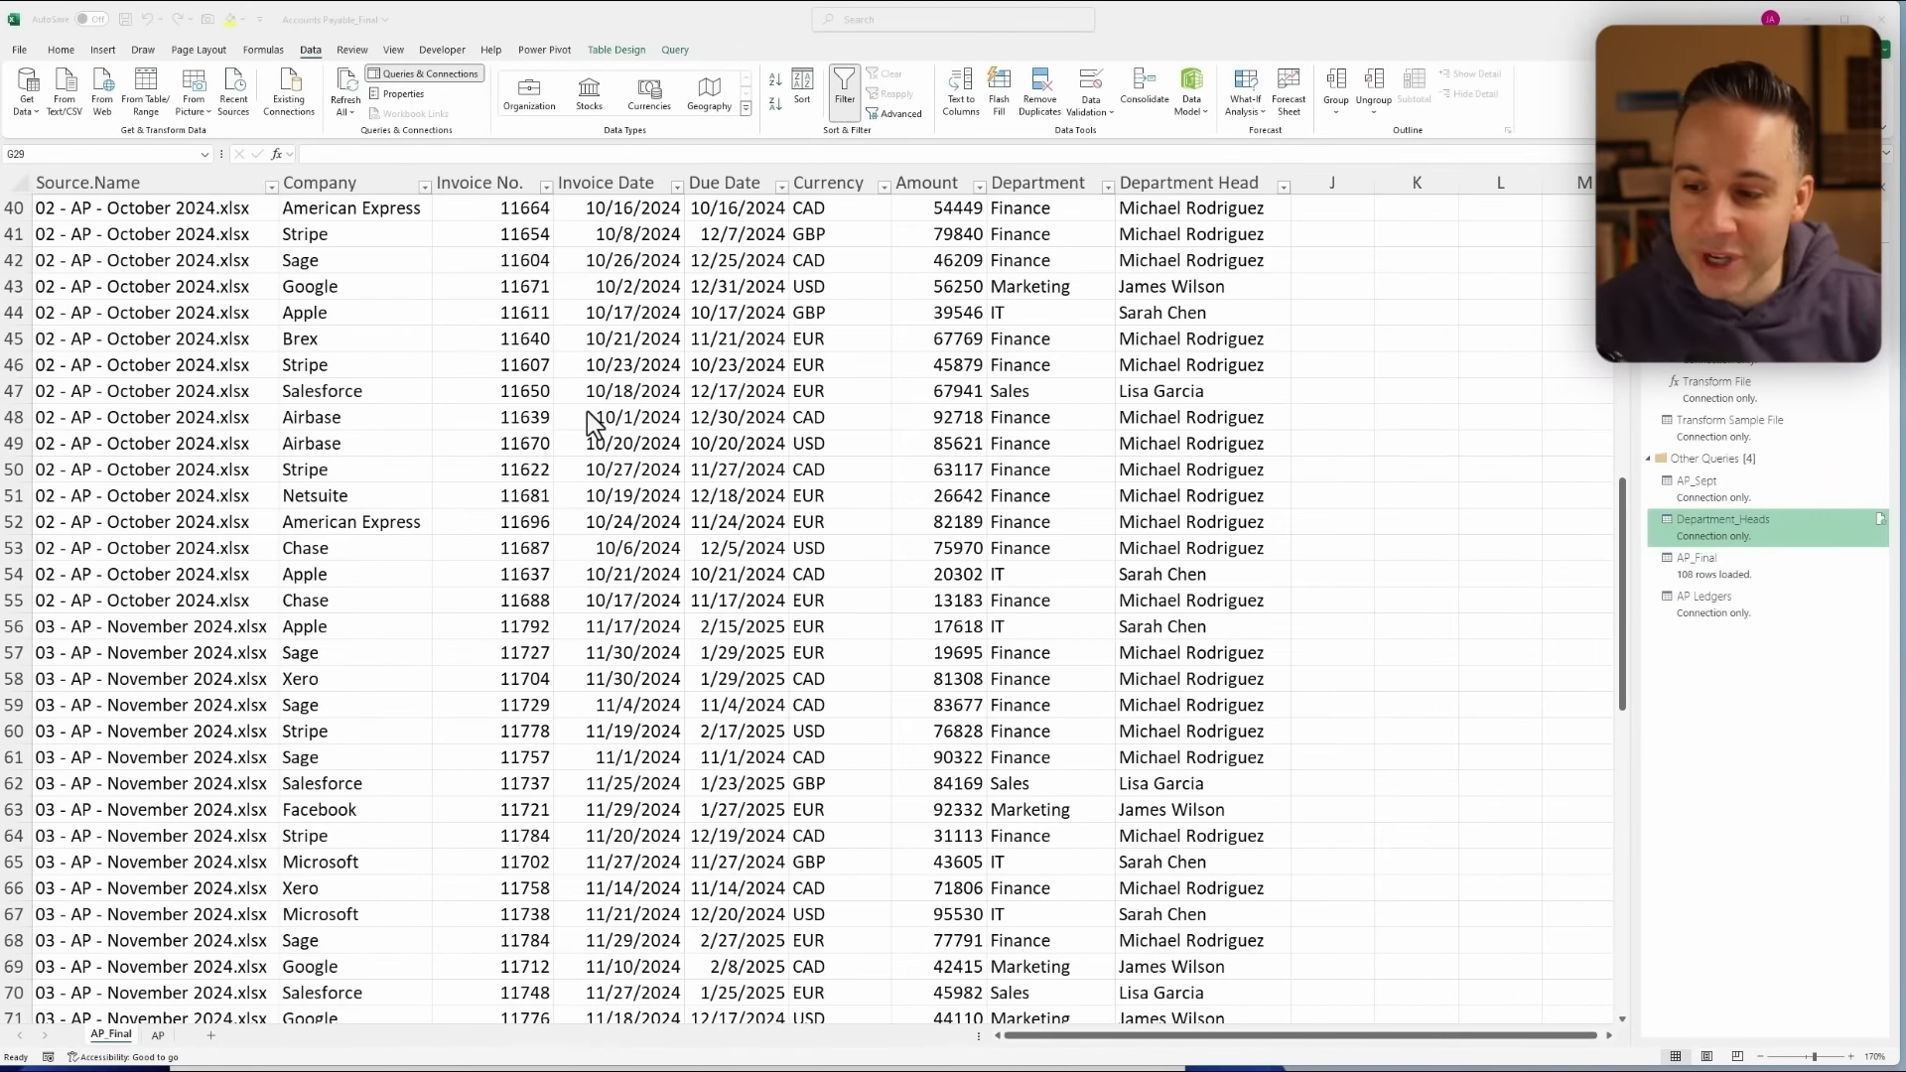
scroll(587, 417, "down", 5)
scroll(586, 411, "up", 5)
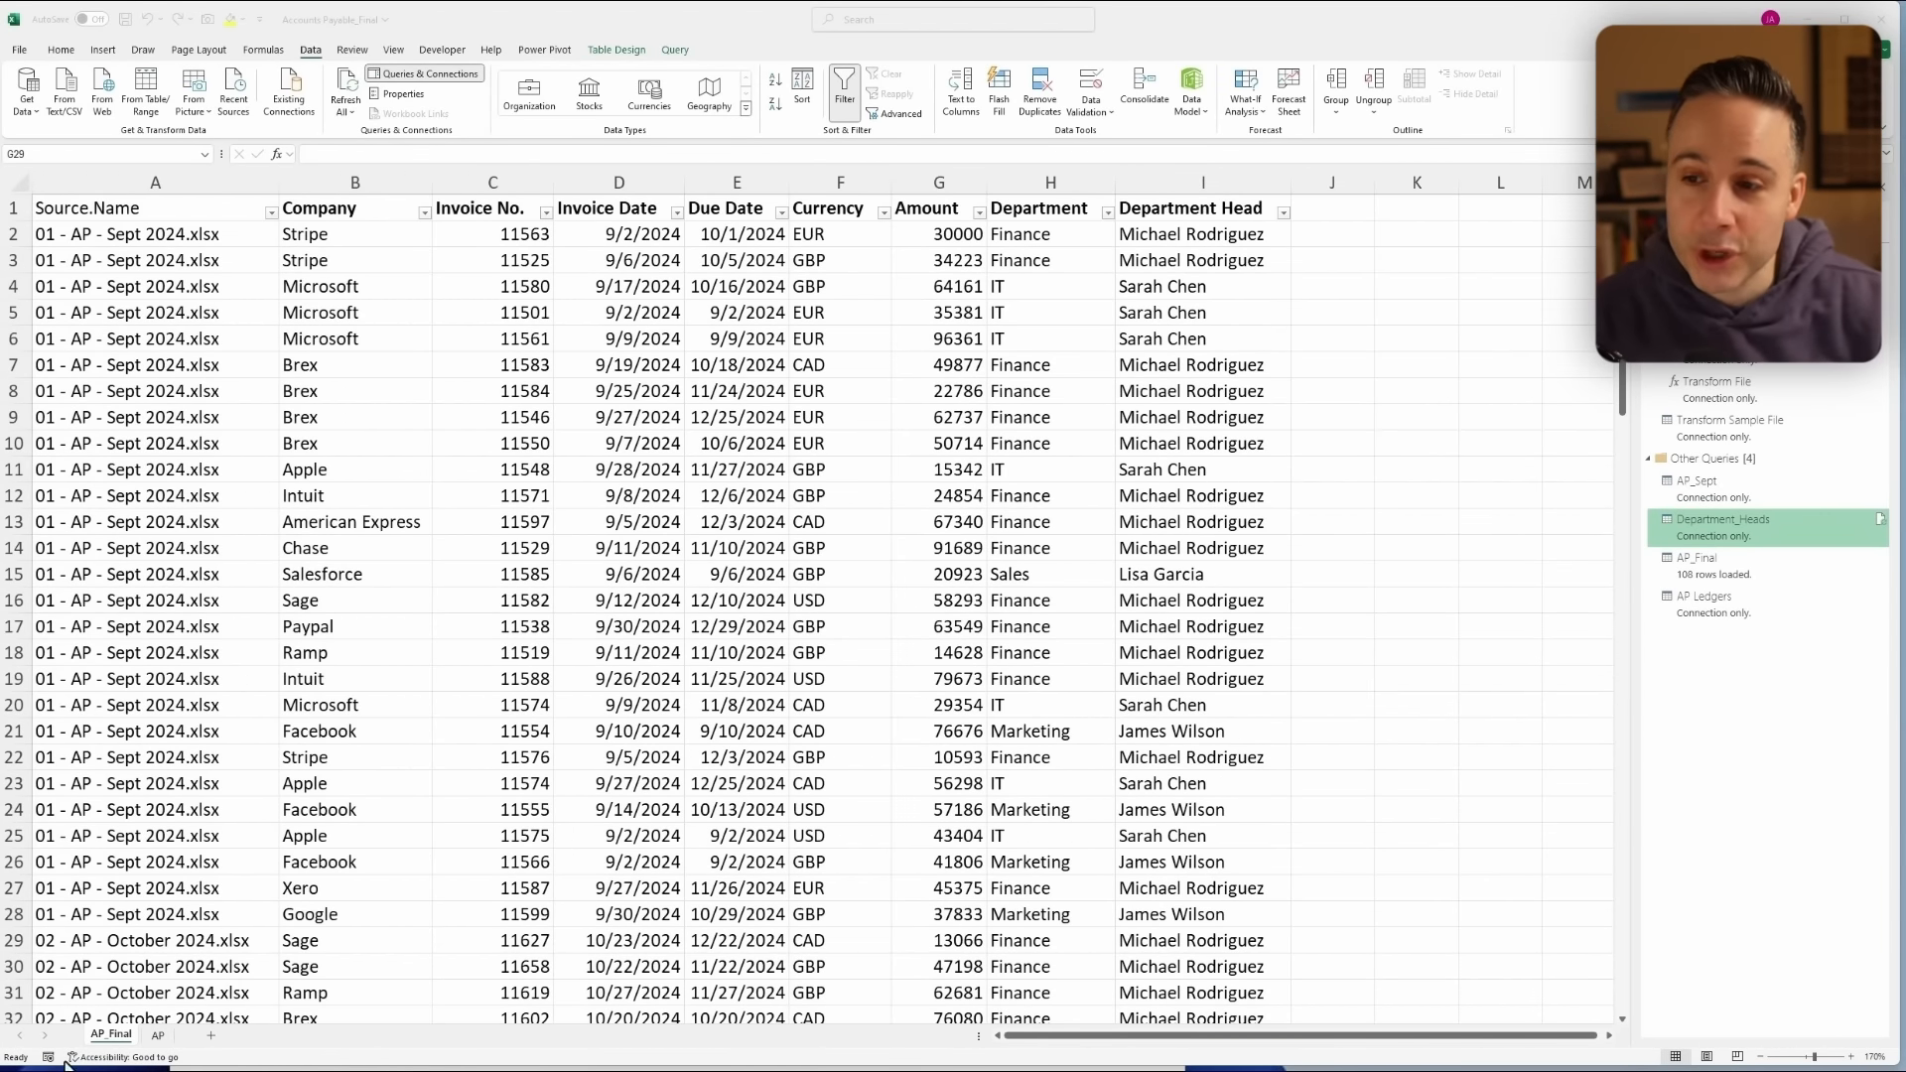
Delete the AP worksheet and the AP_Sept query from the workbook.
left_click(154, 1036)
right_click(154, 1037)
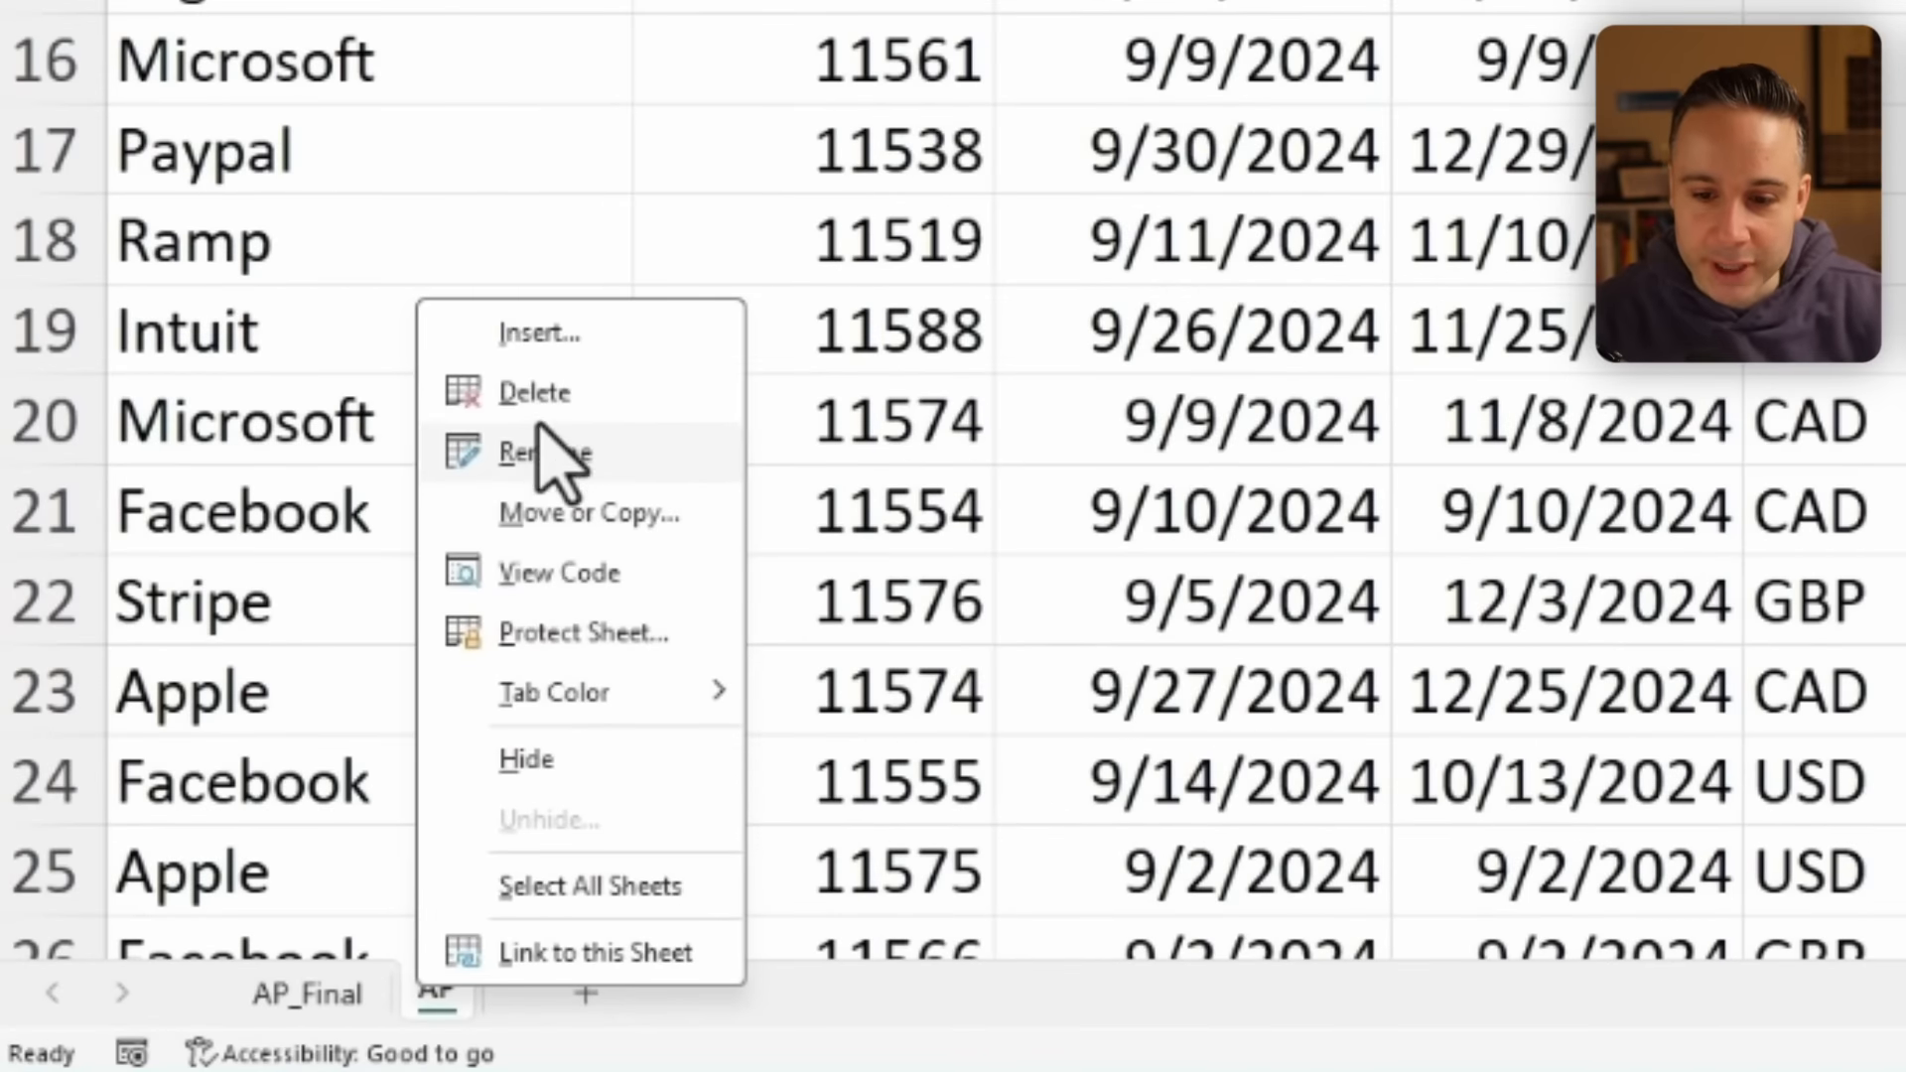
left_click(544, 451)
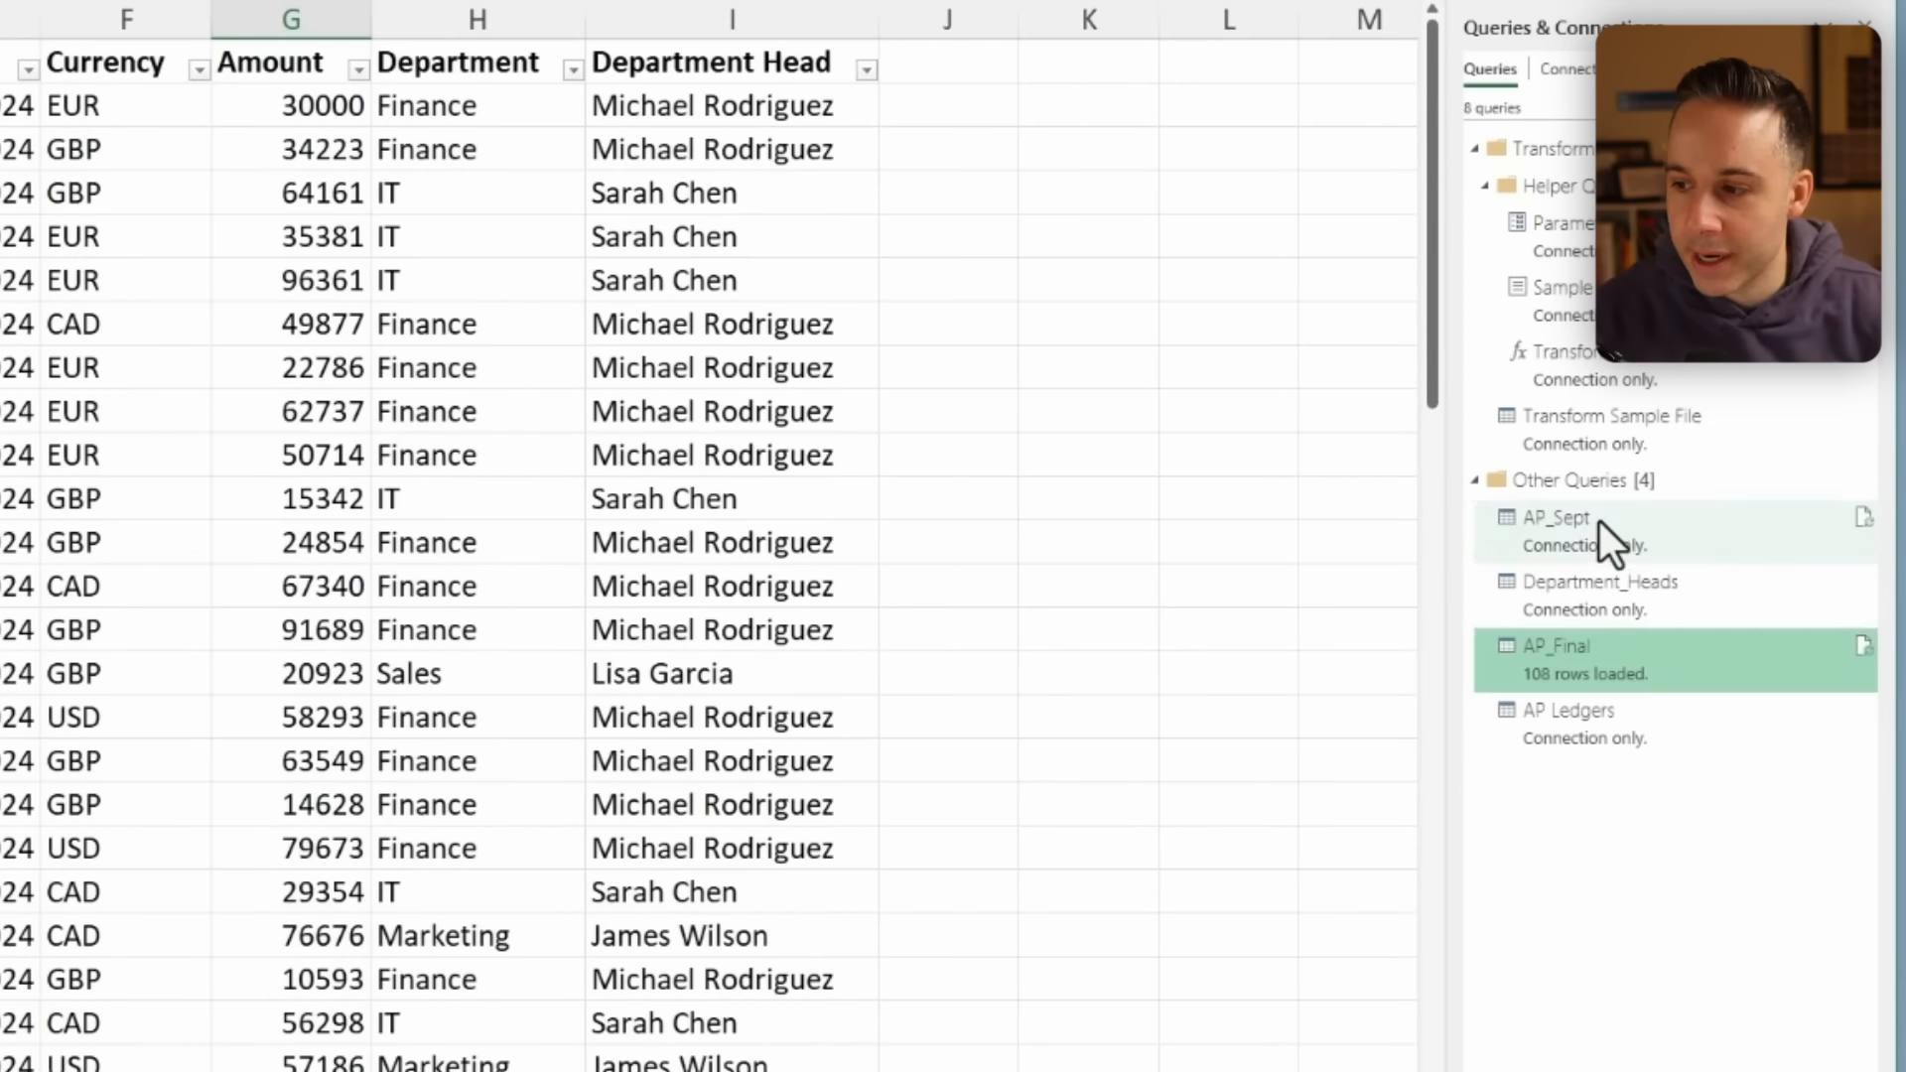
right_click(1599, 521)
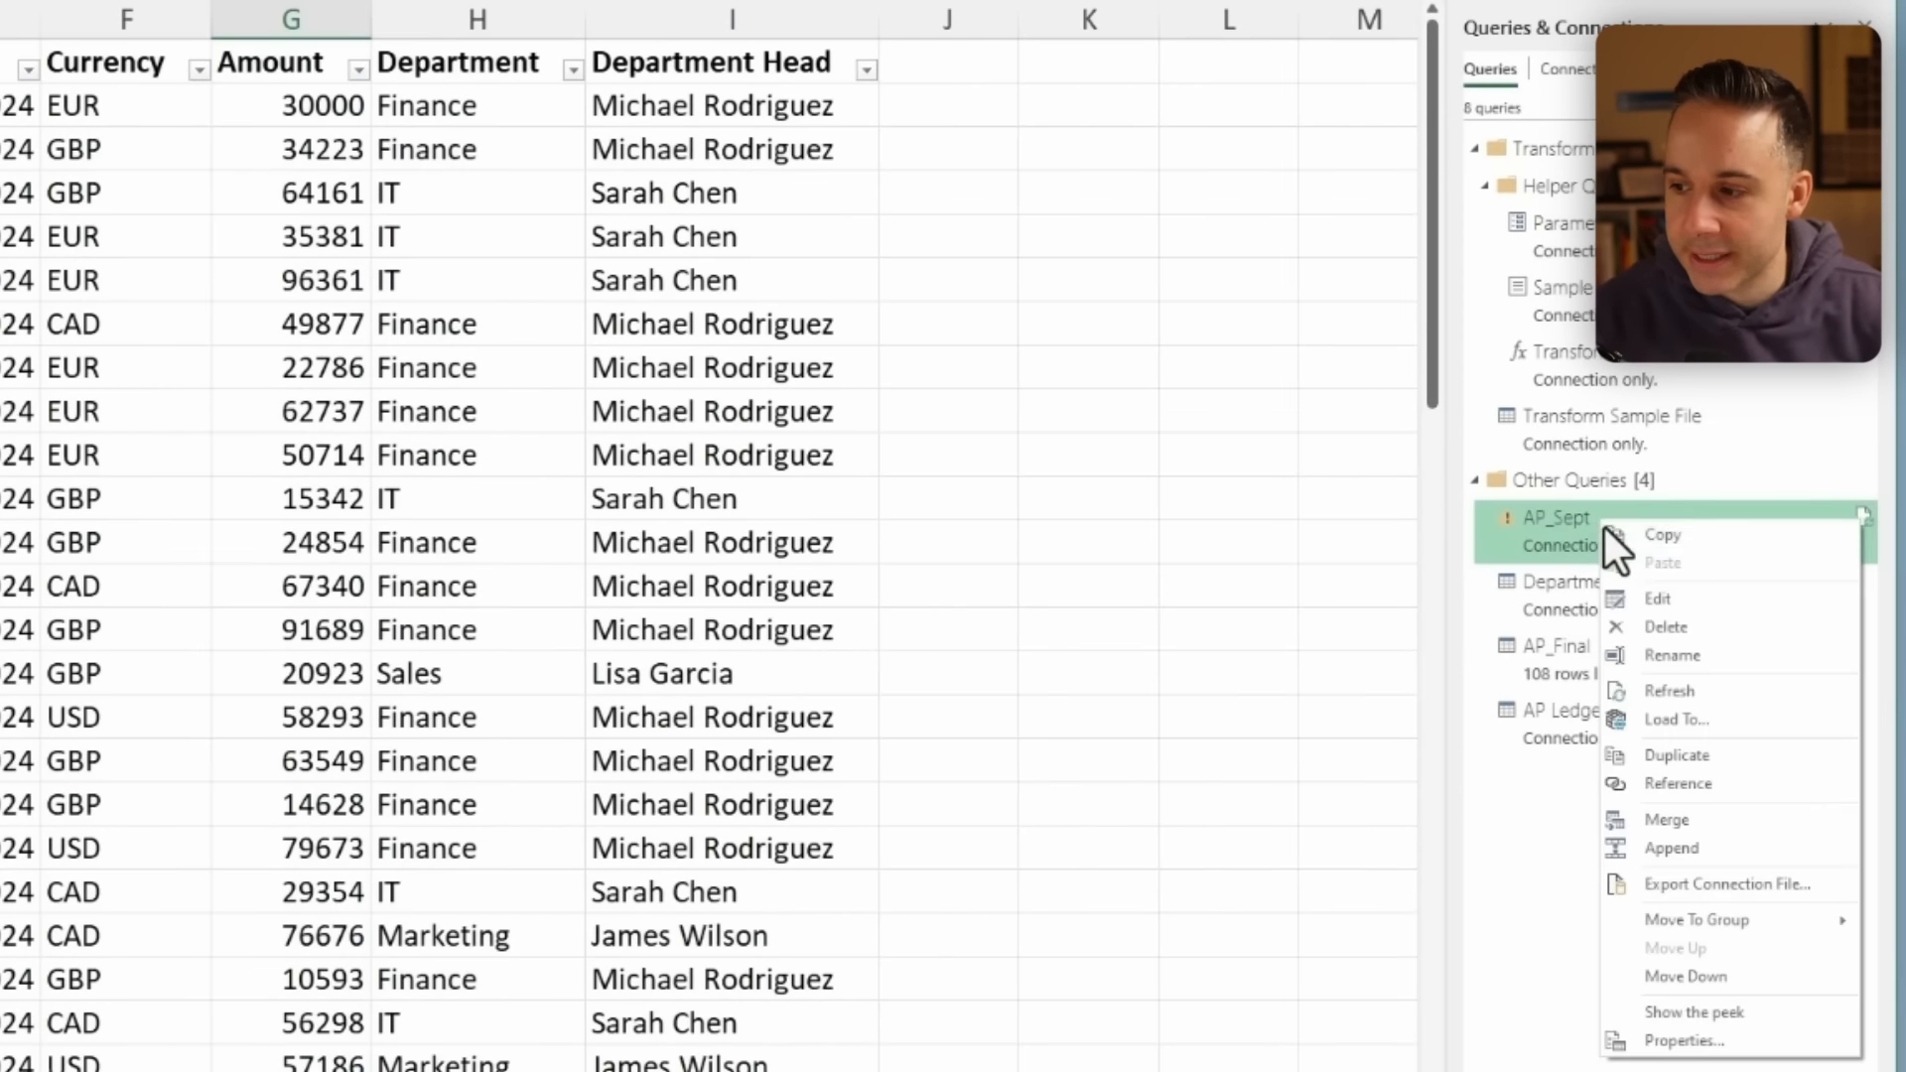
left_click(1664, 626)
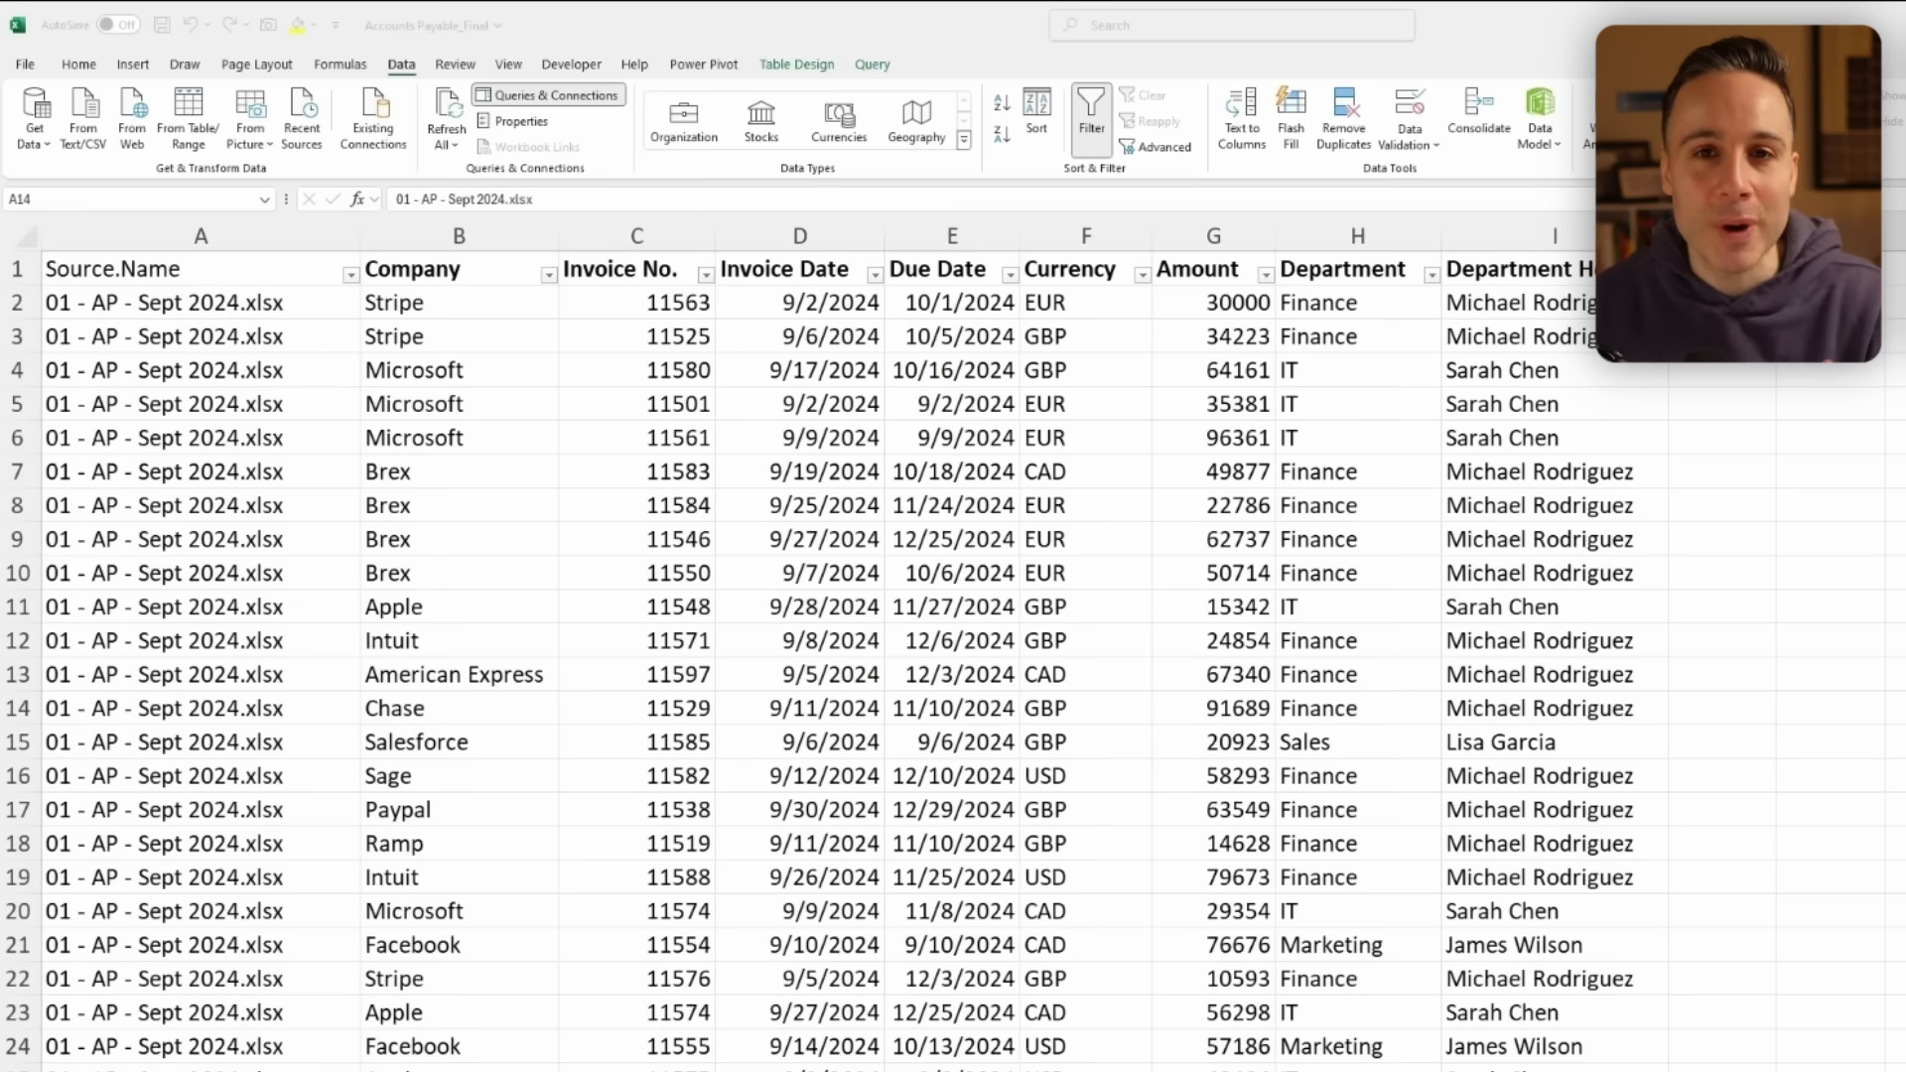
Open the Exchange Rates workbook from the Source Files folder, review its daily rates down to the last date, and close it without saving.
left_click(1069, 427)
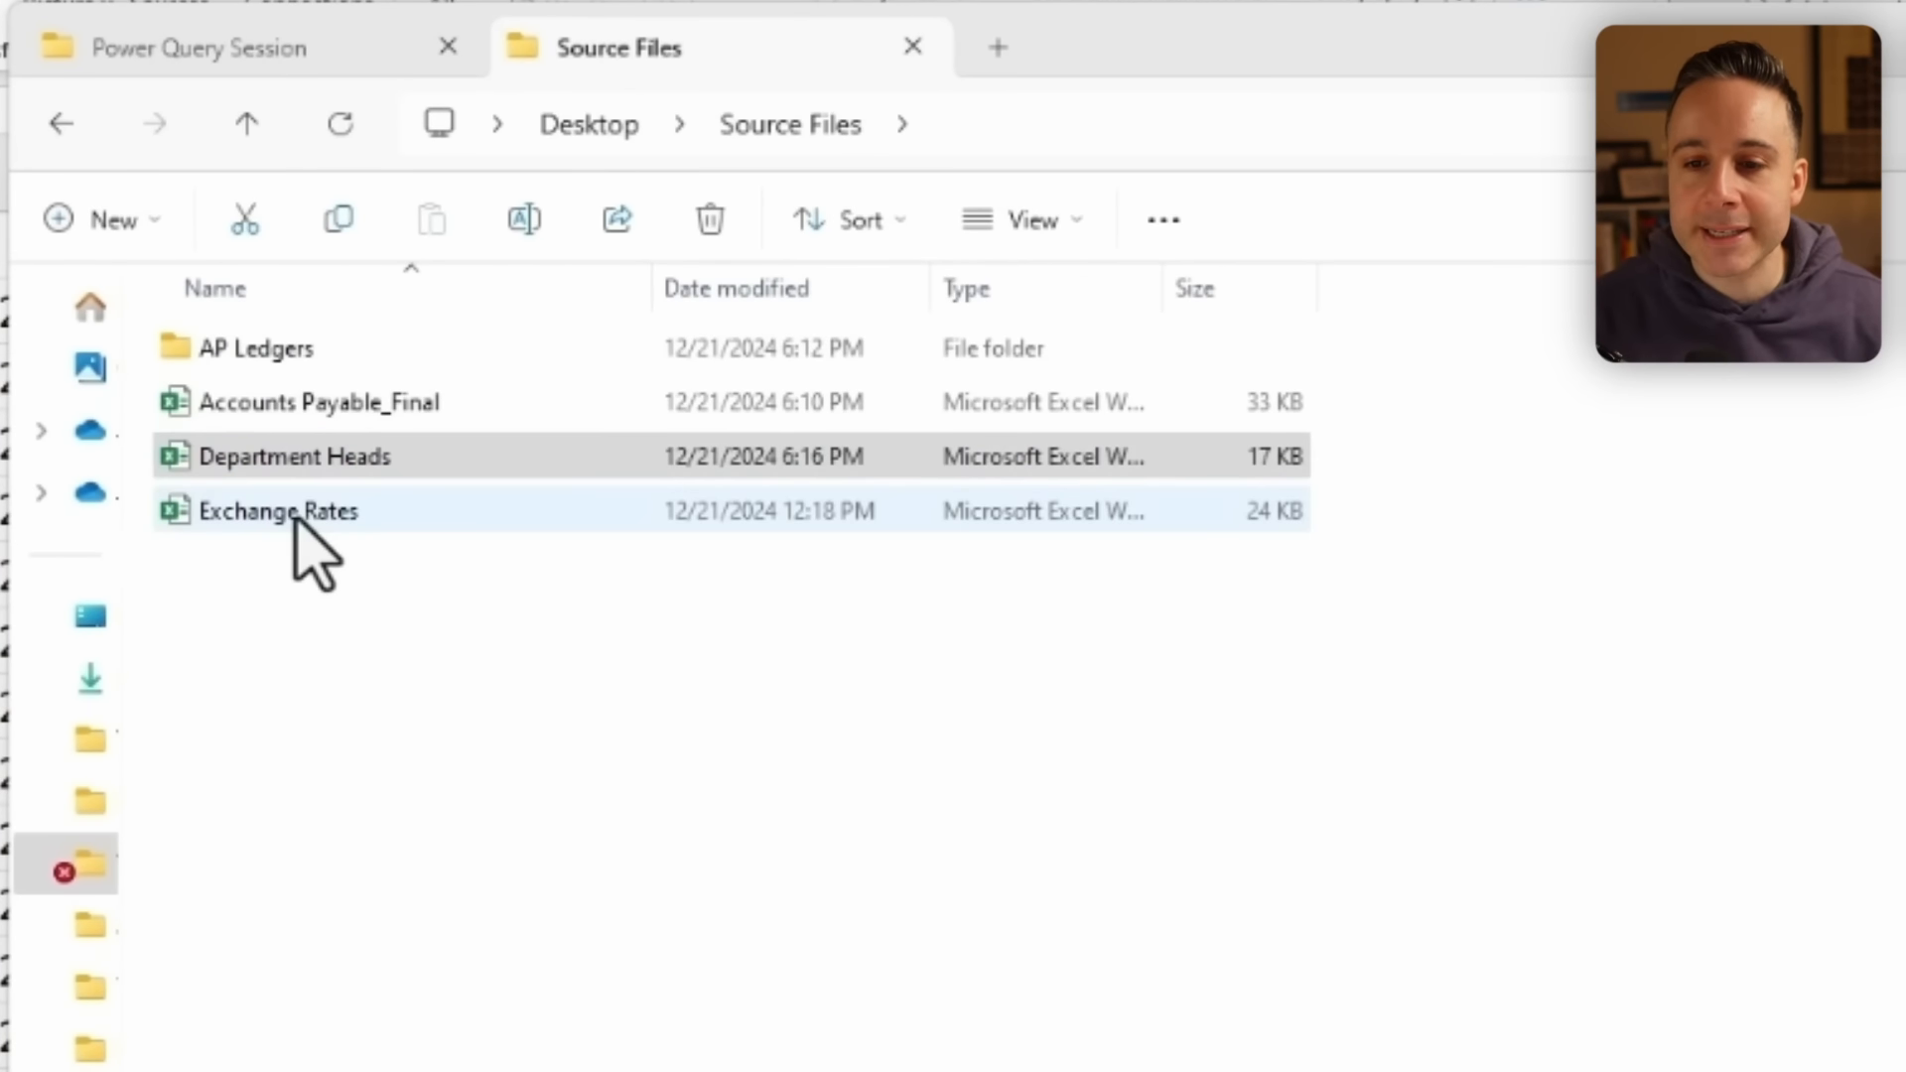
left_click(296, 512)
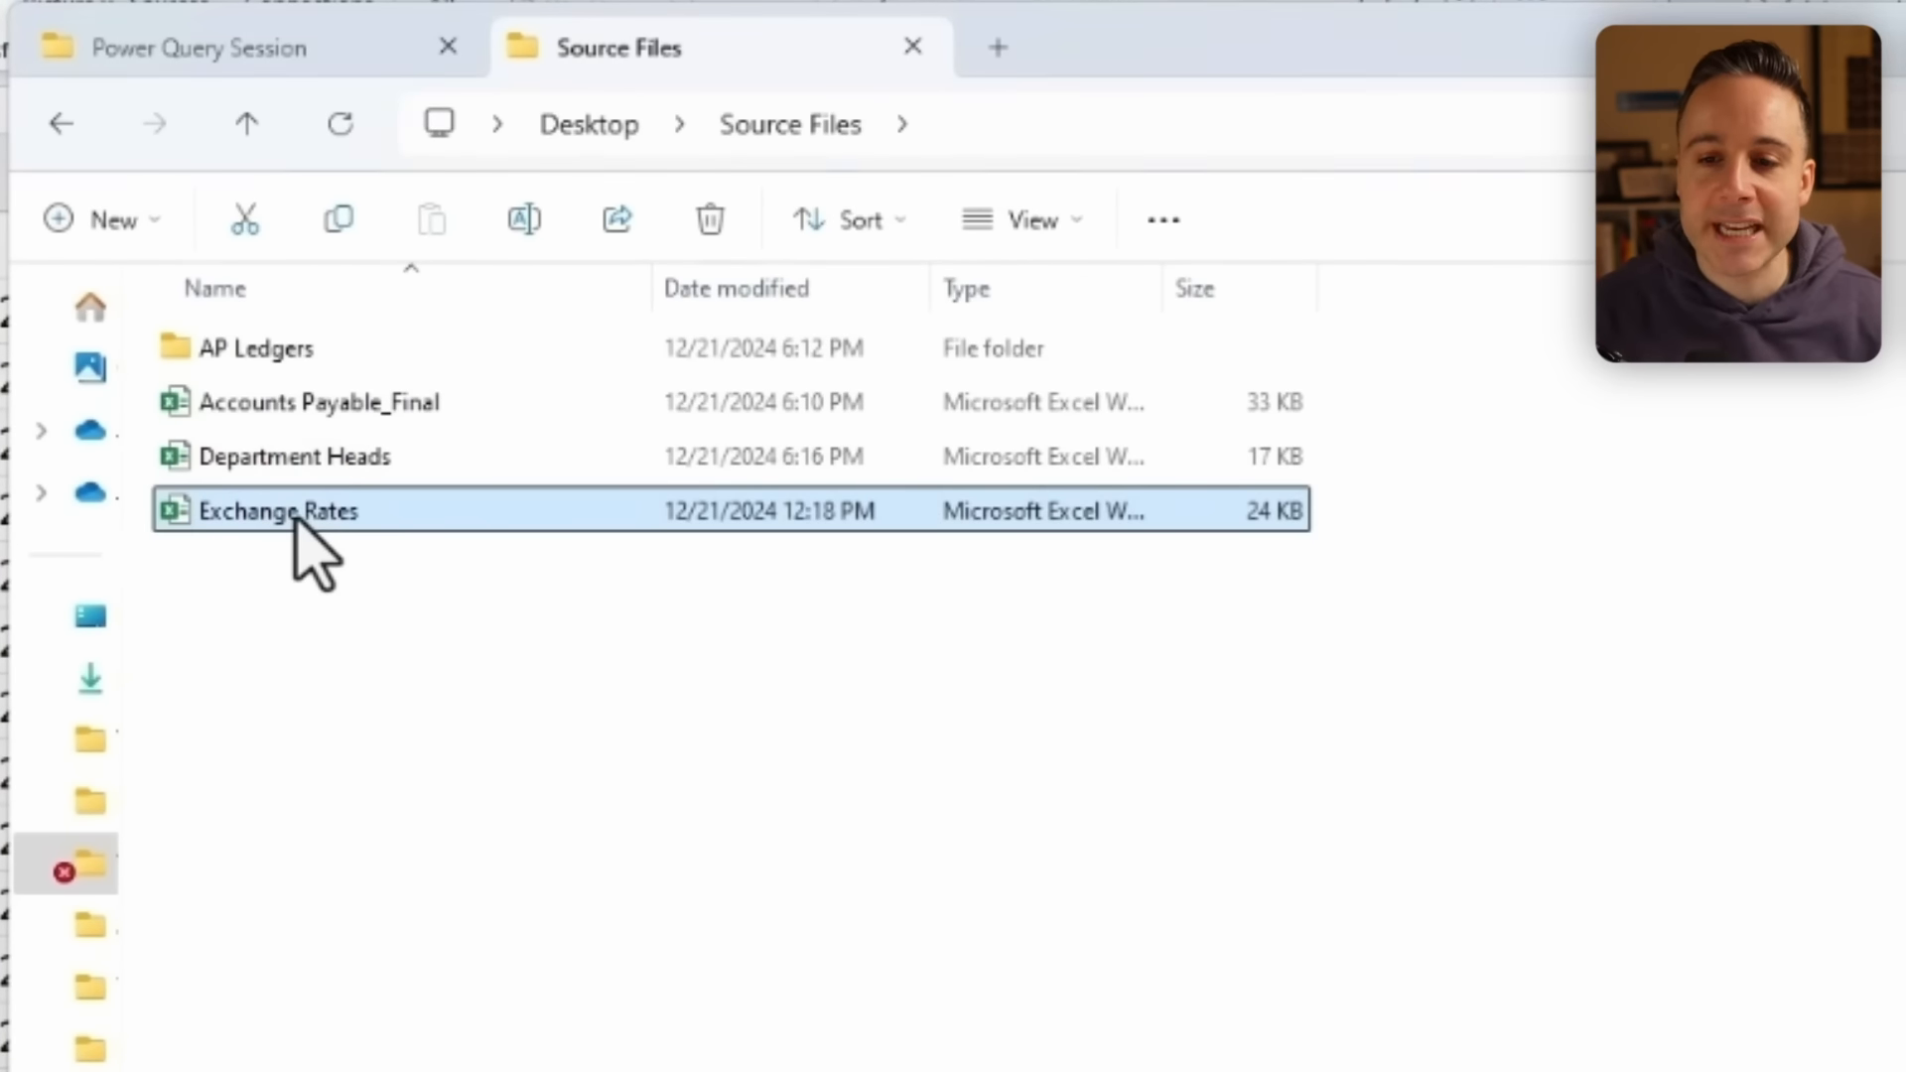
double_click(296, 512)
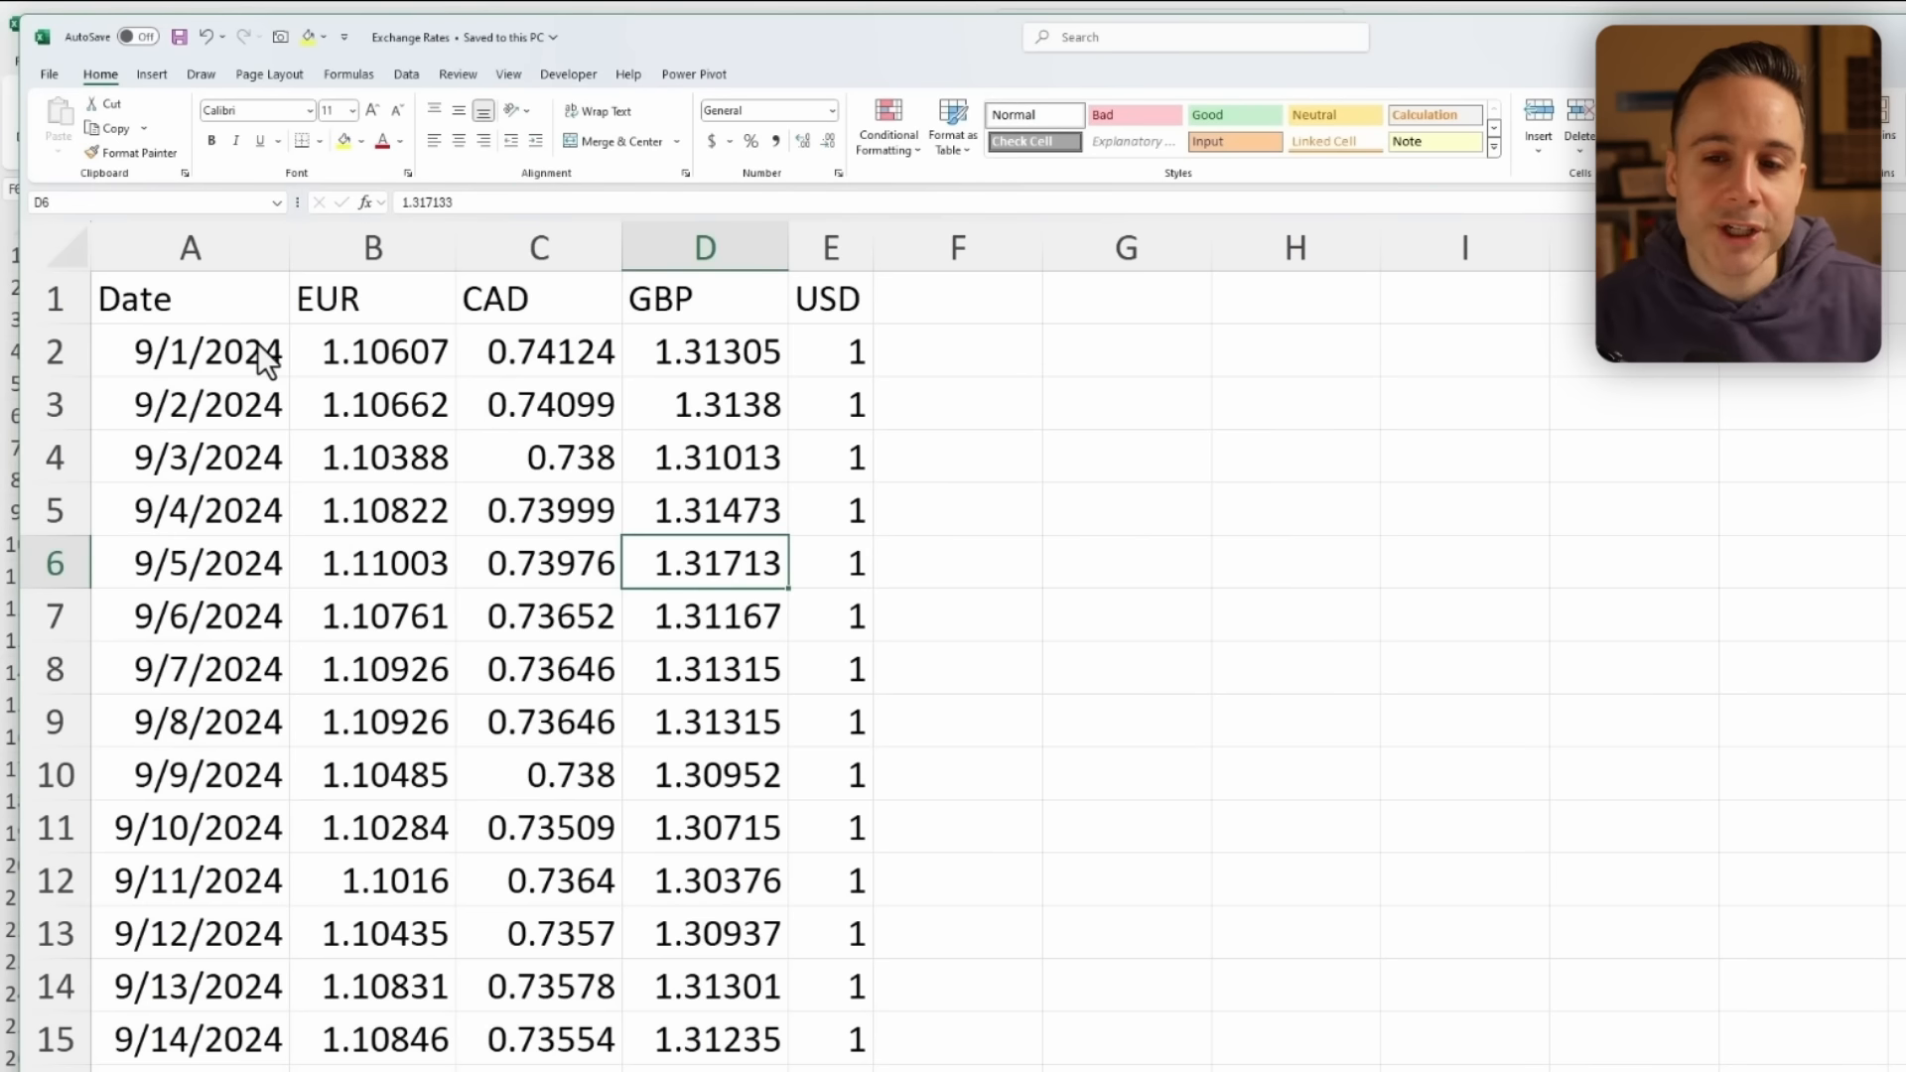
left_click(249, 360)
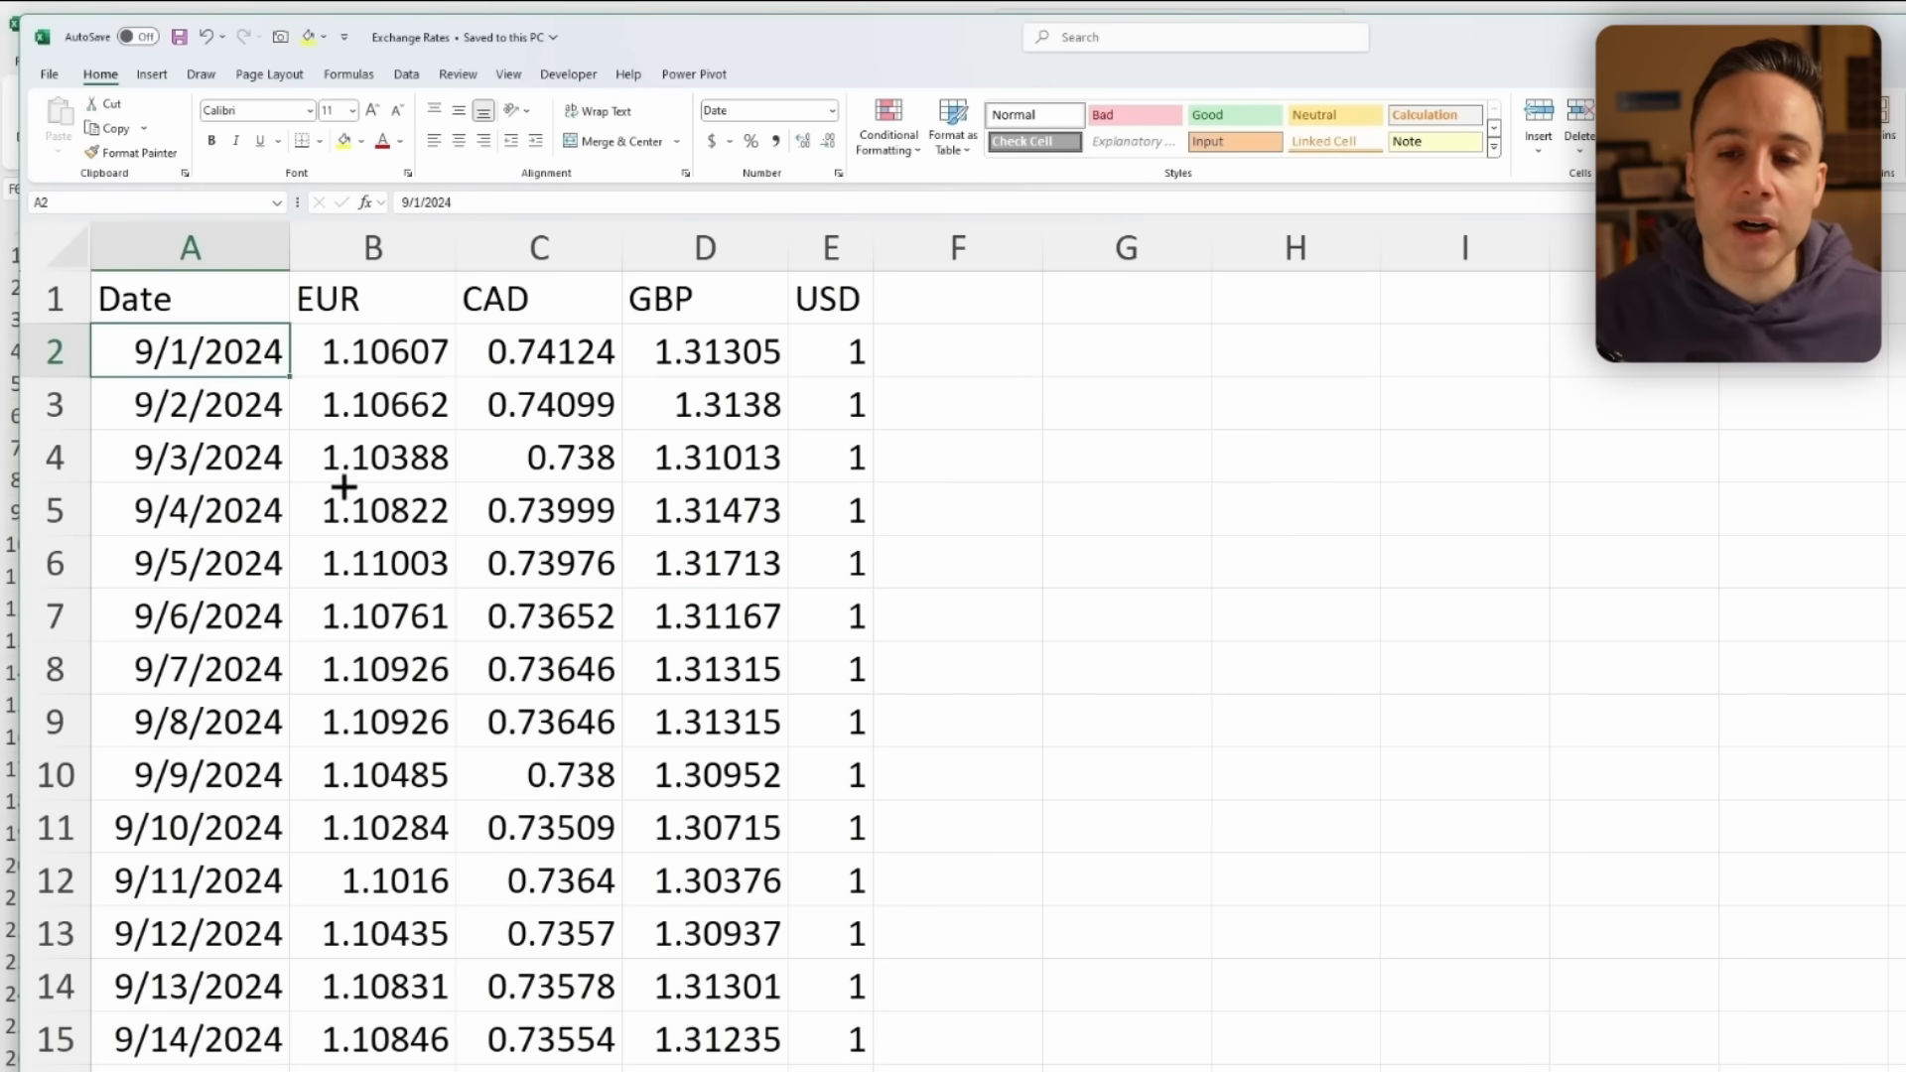
scroll(284, 581, "down", 19)
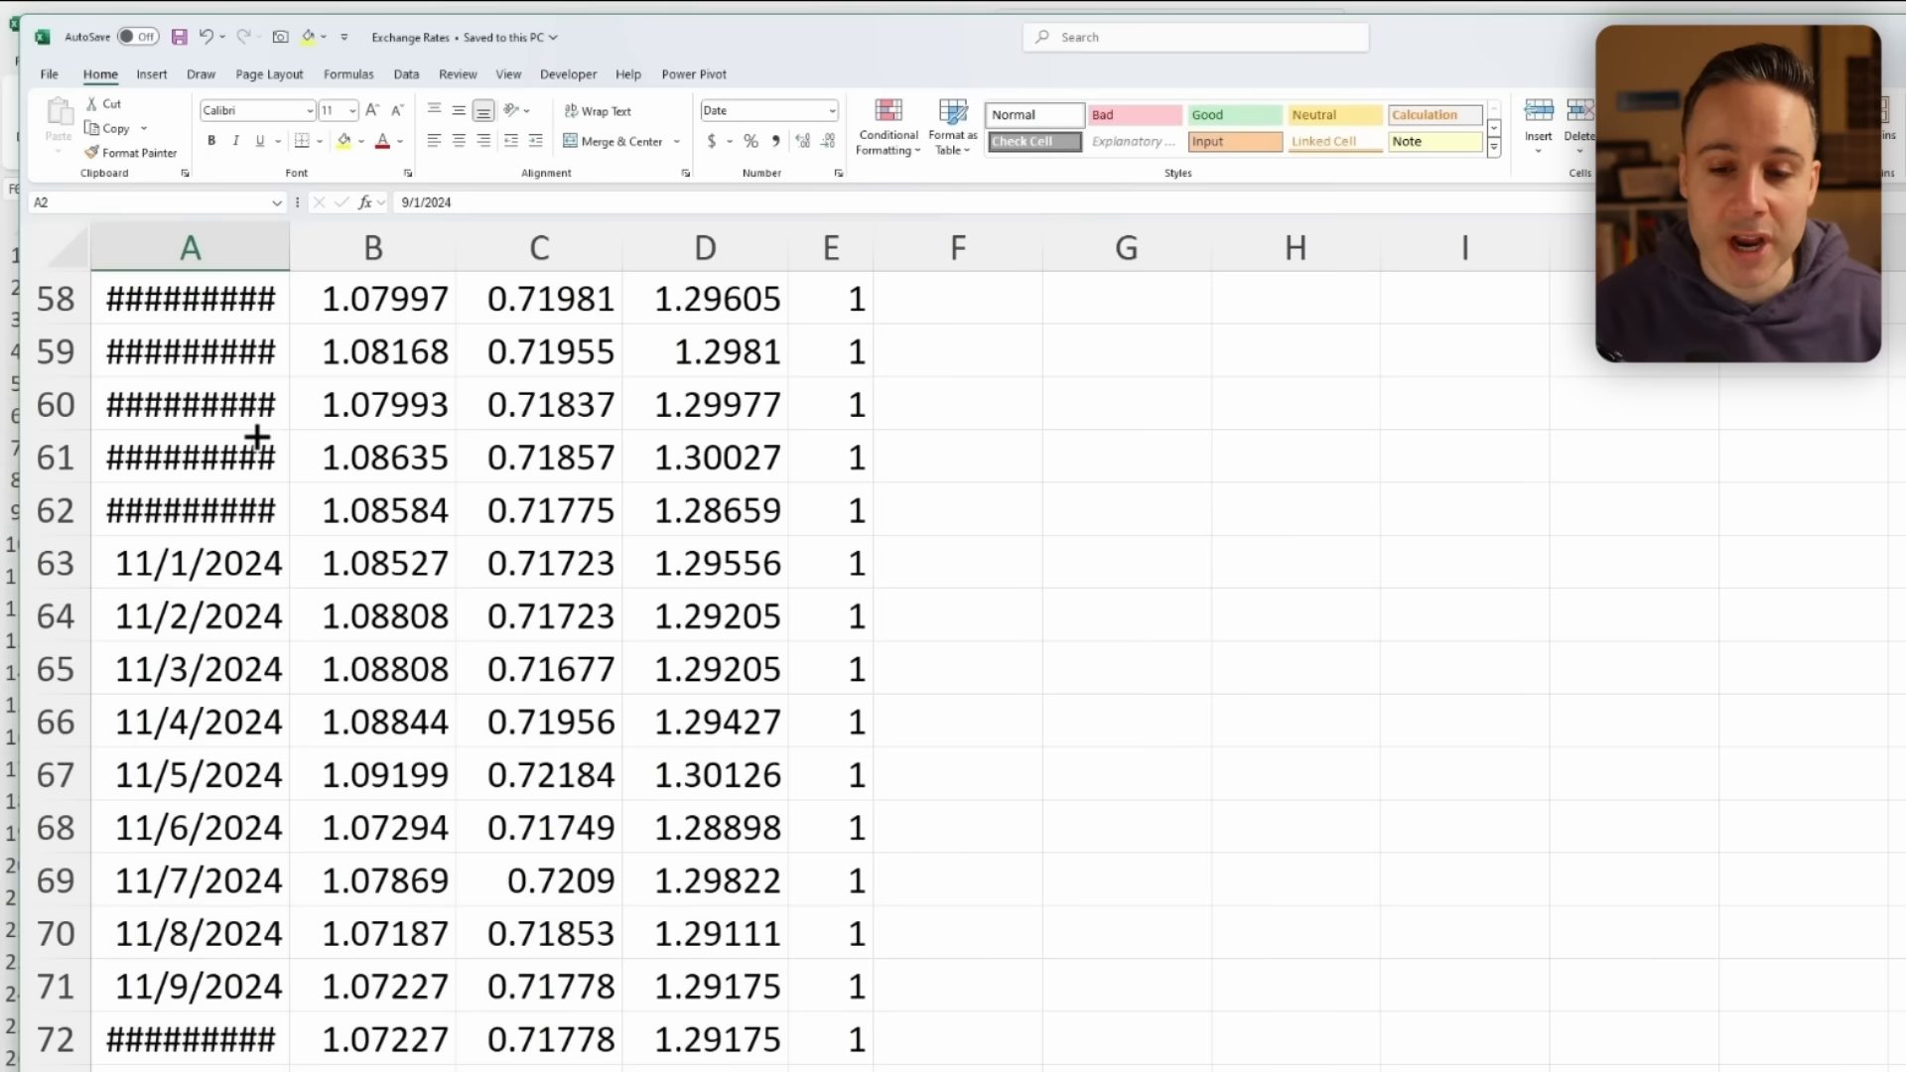
double_click(292, 270)
scroll(295, 551, "down", 15)
left_click(234, 841)
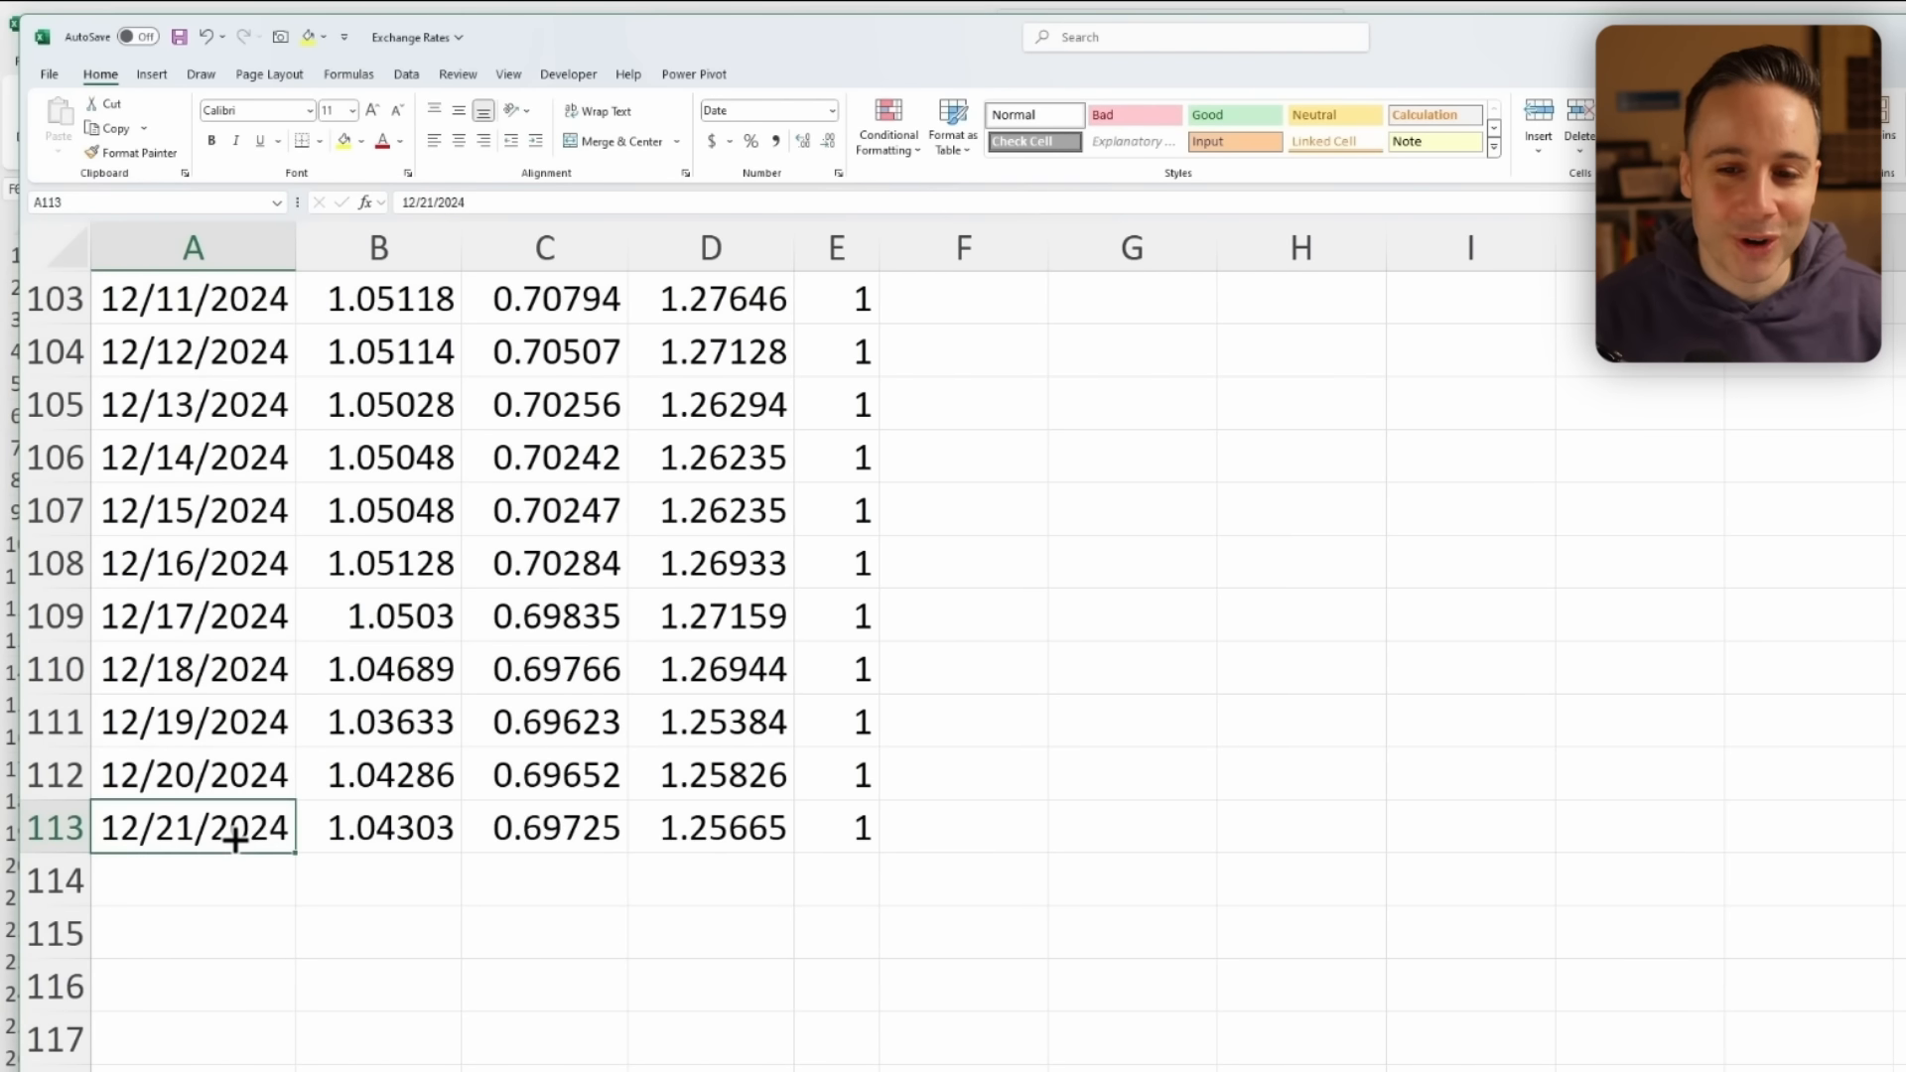
scroll(228, 839, "up", 20)
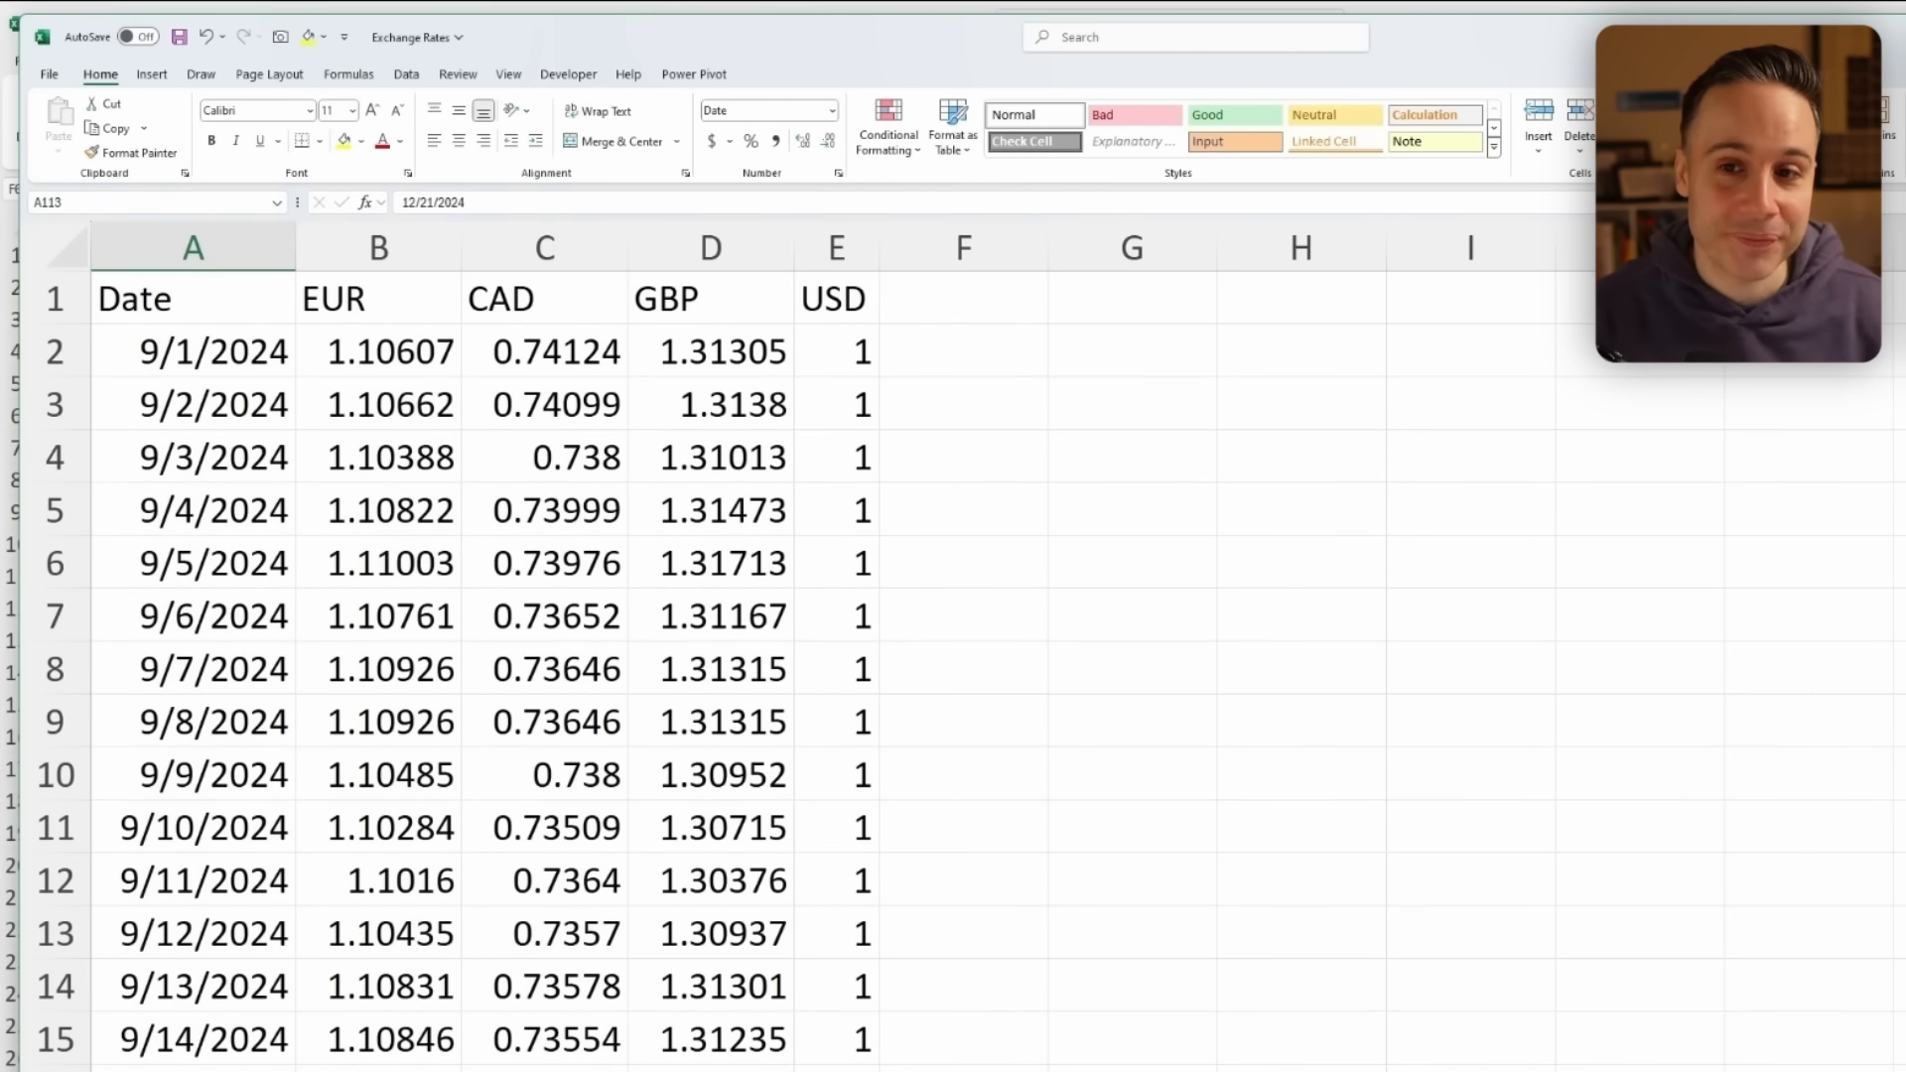
left_click_drag(1866, 38, 1400, 107)
left_click(1883, 115)
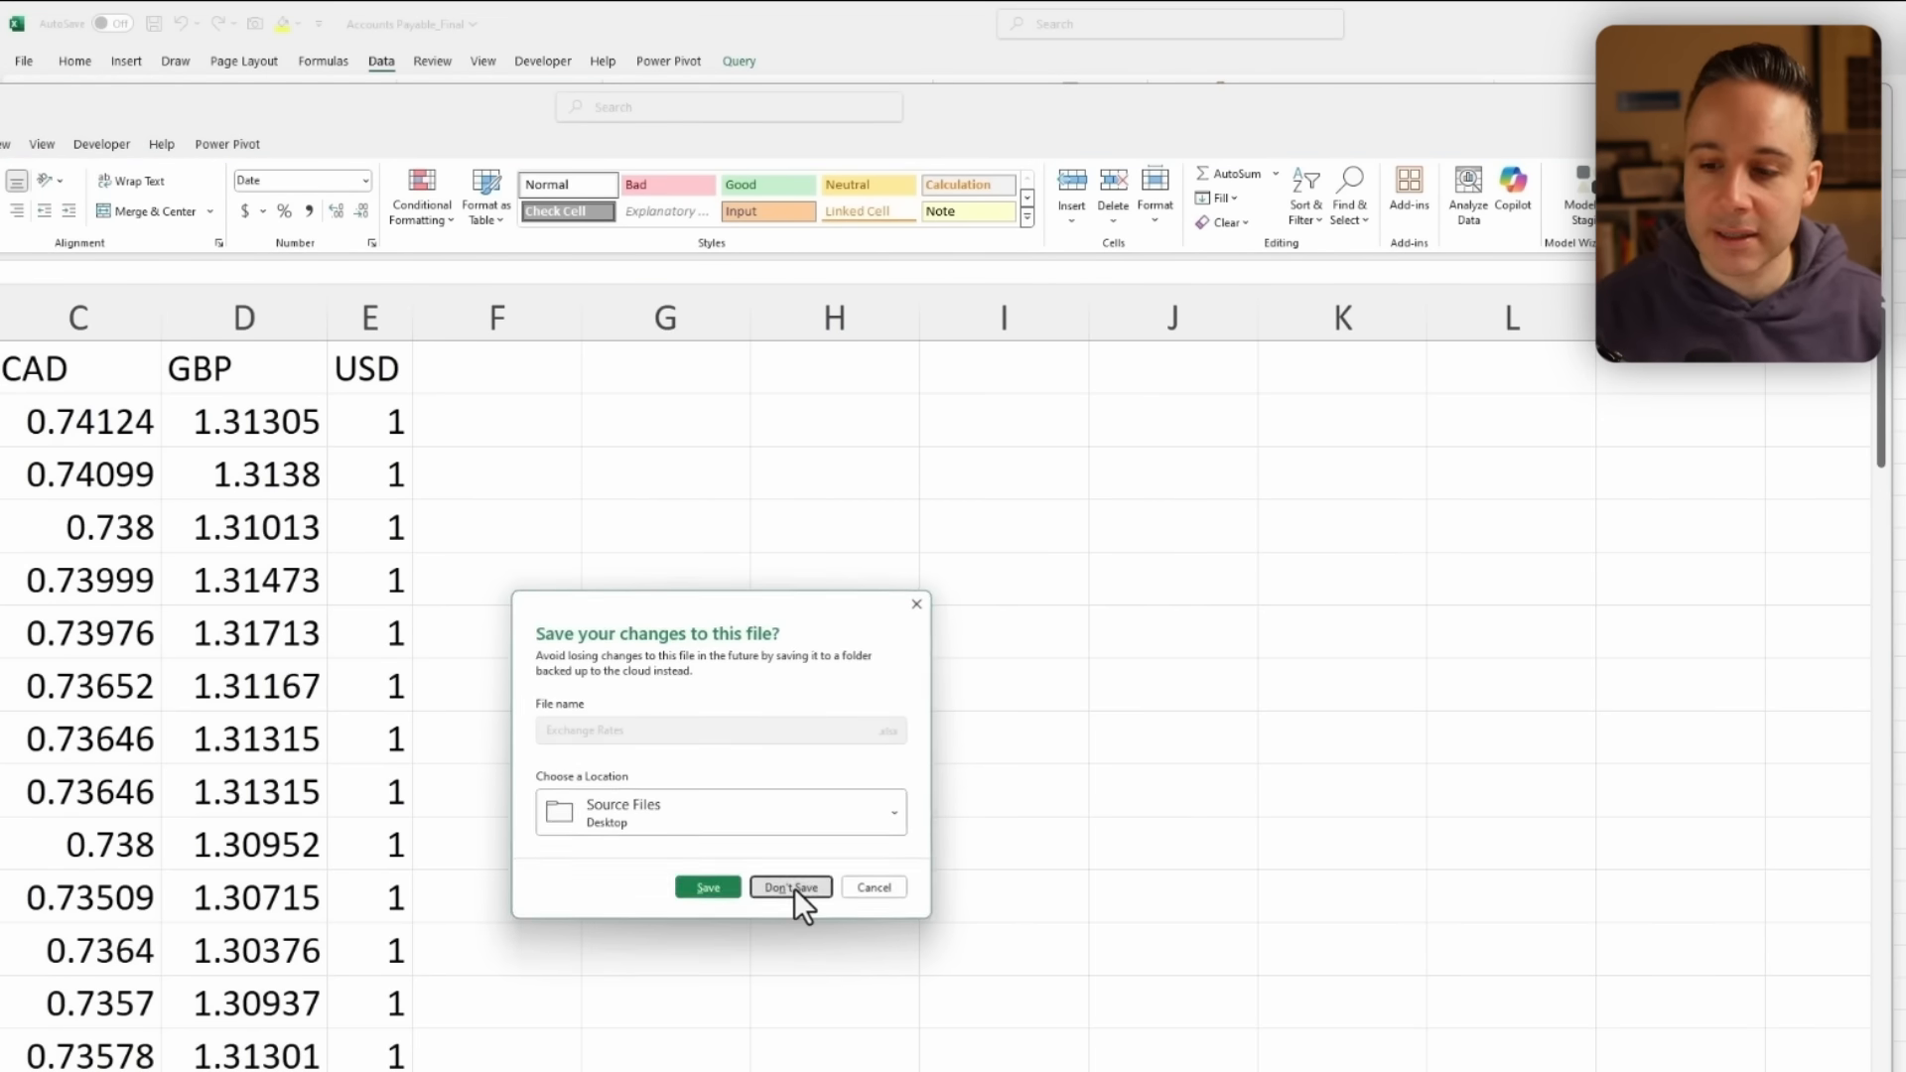
left_click(794, 889)
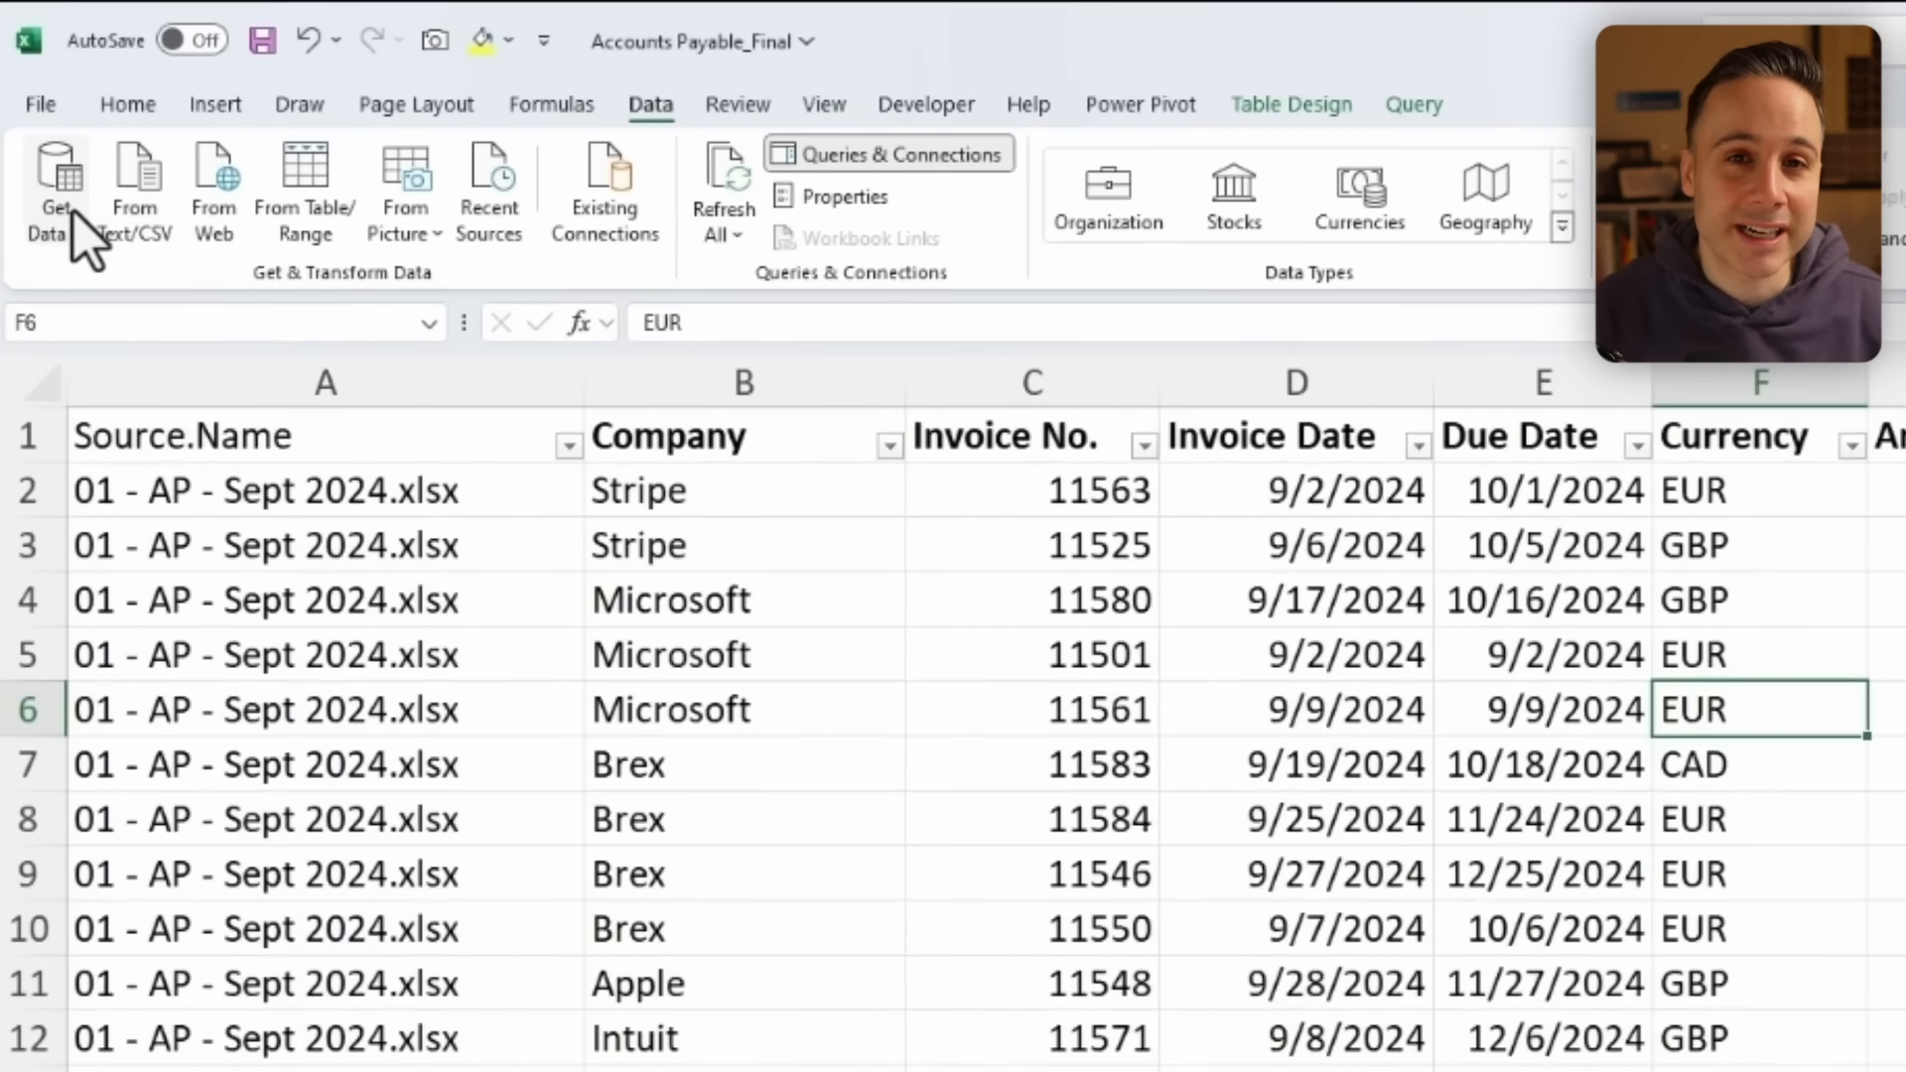
Import Sheet1 of the Exchange Rates workbook from the Source Files folder into the Power Query Editor for transformation.
left_click(40, 134)
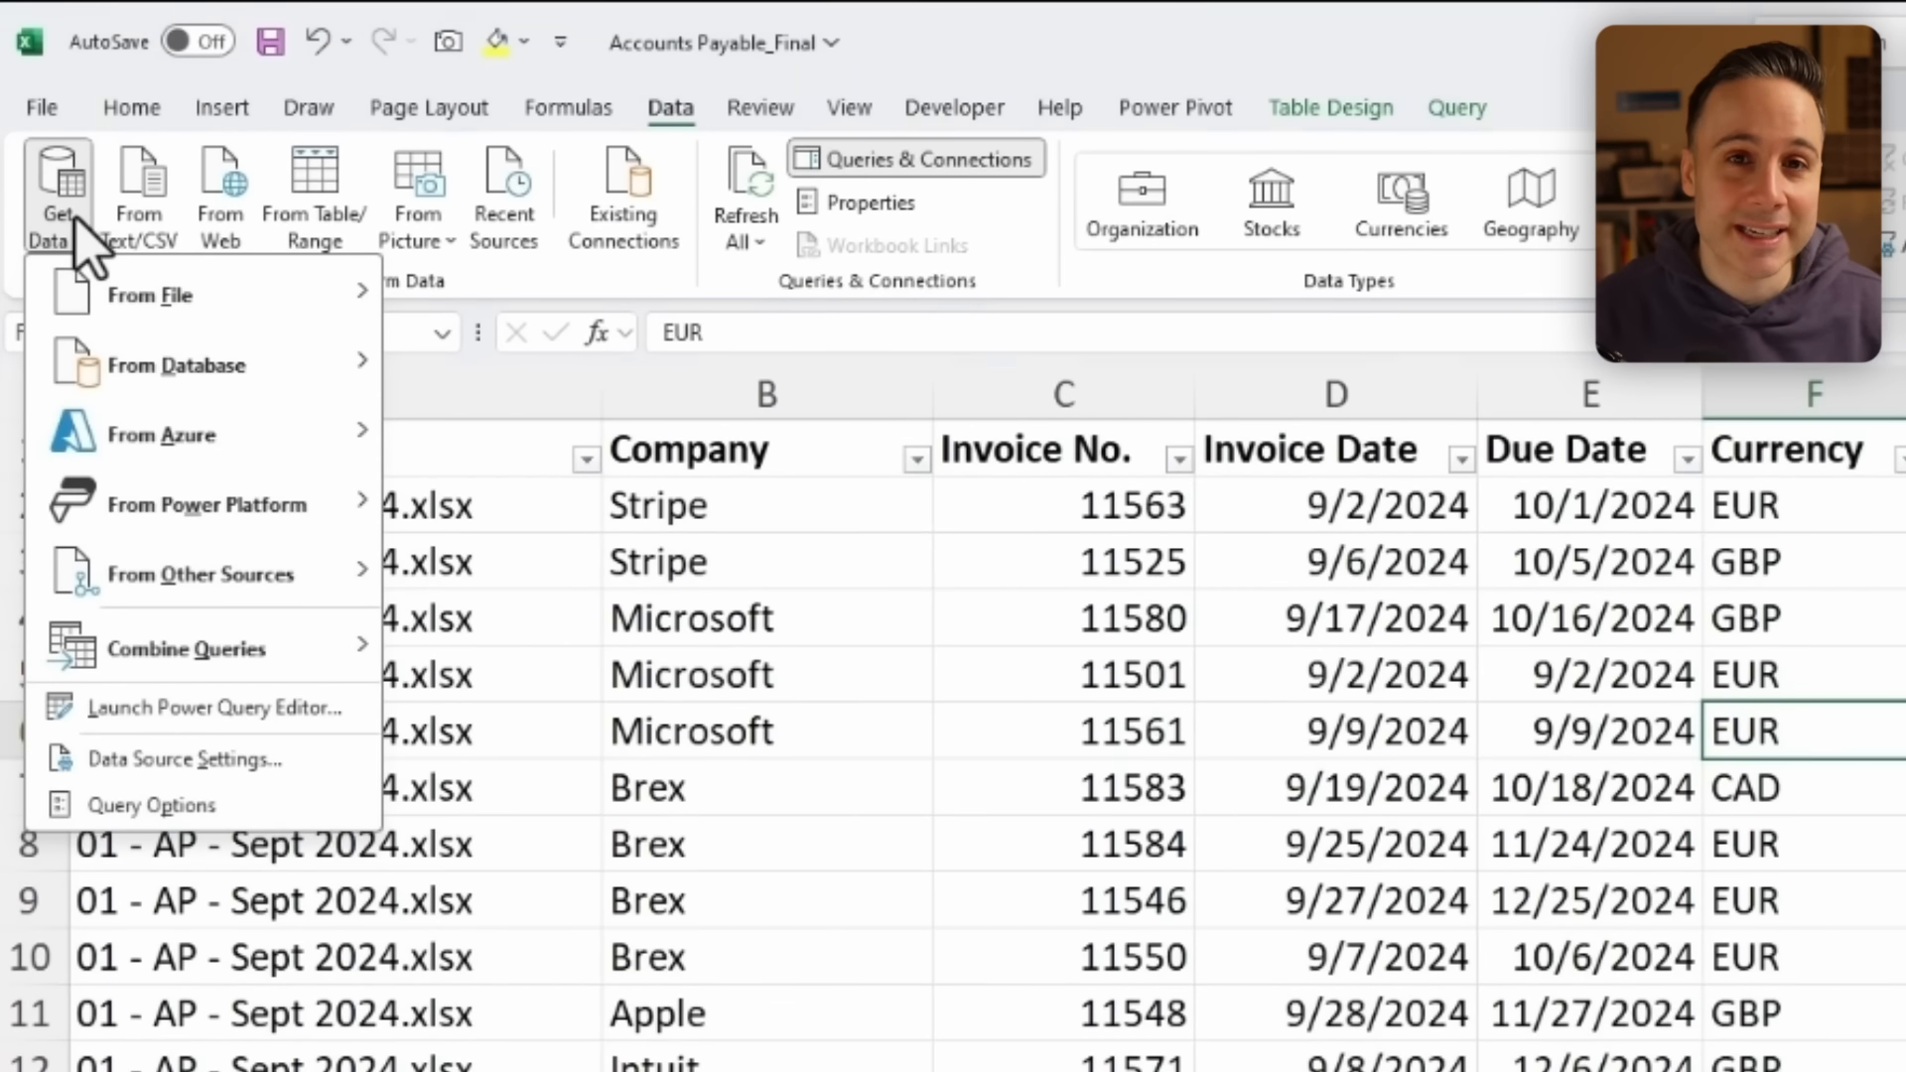
mouse_move(188, 311)
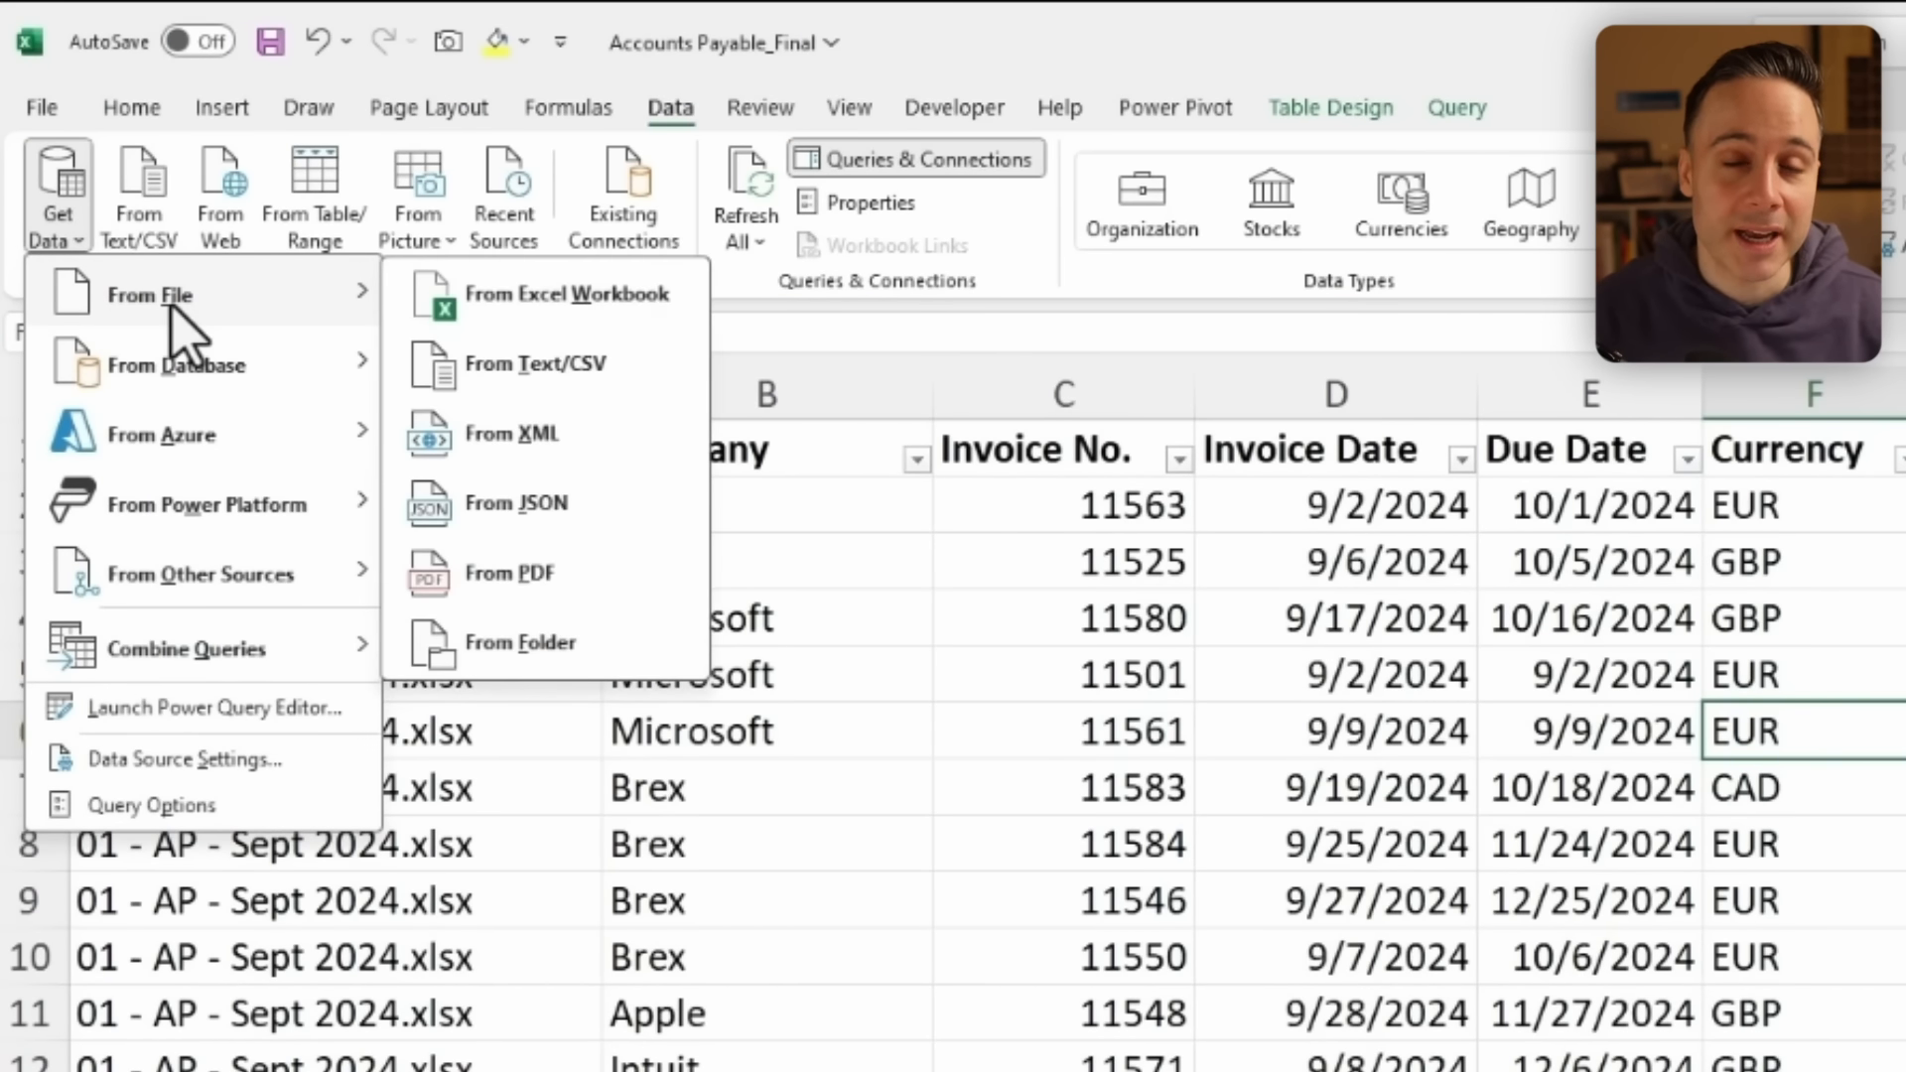
left_click(556, 315)
left_click(285, 412)
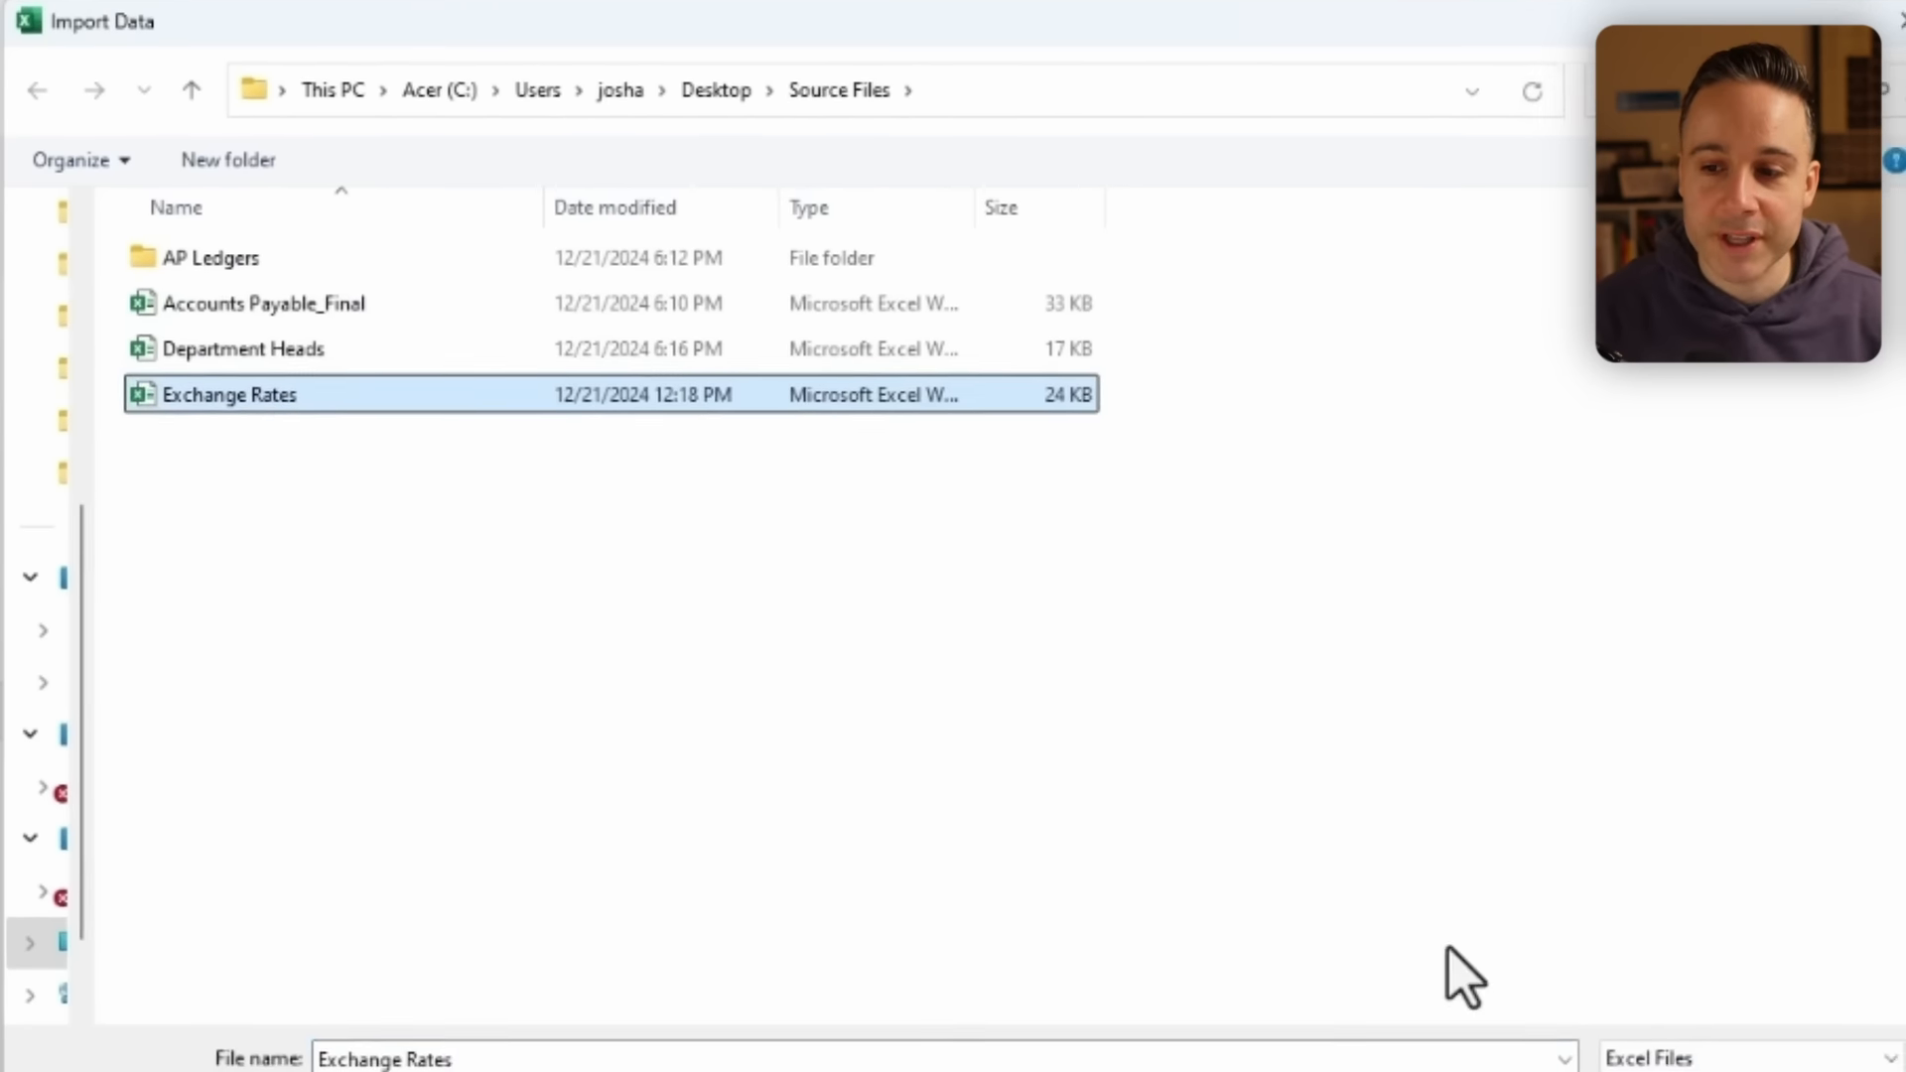
left_click(1435, 885)
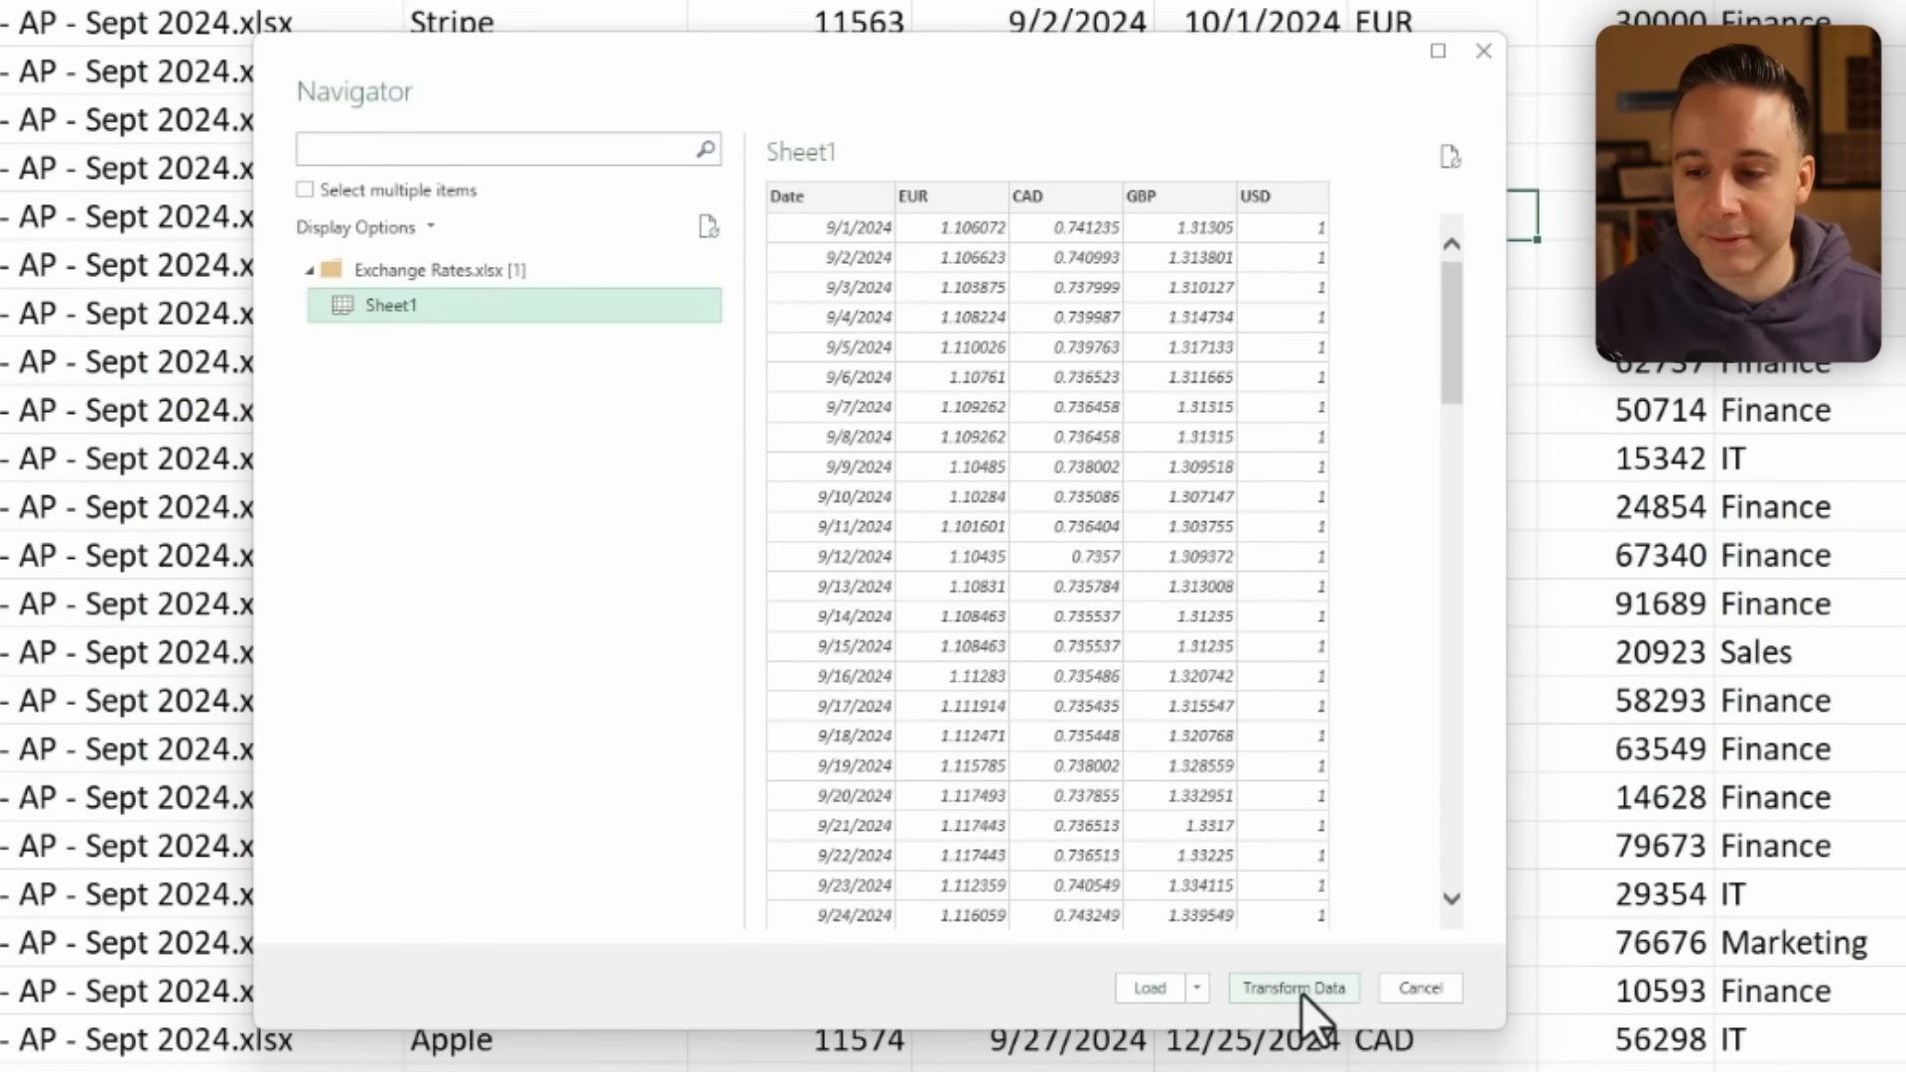
left_click(1302, 990)
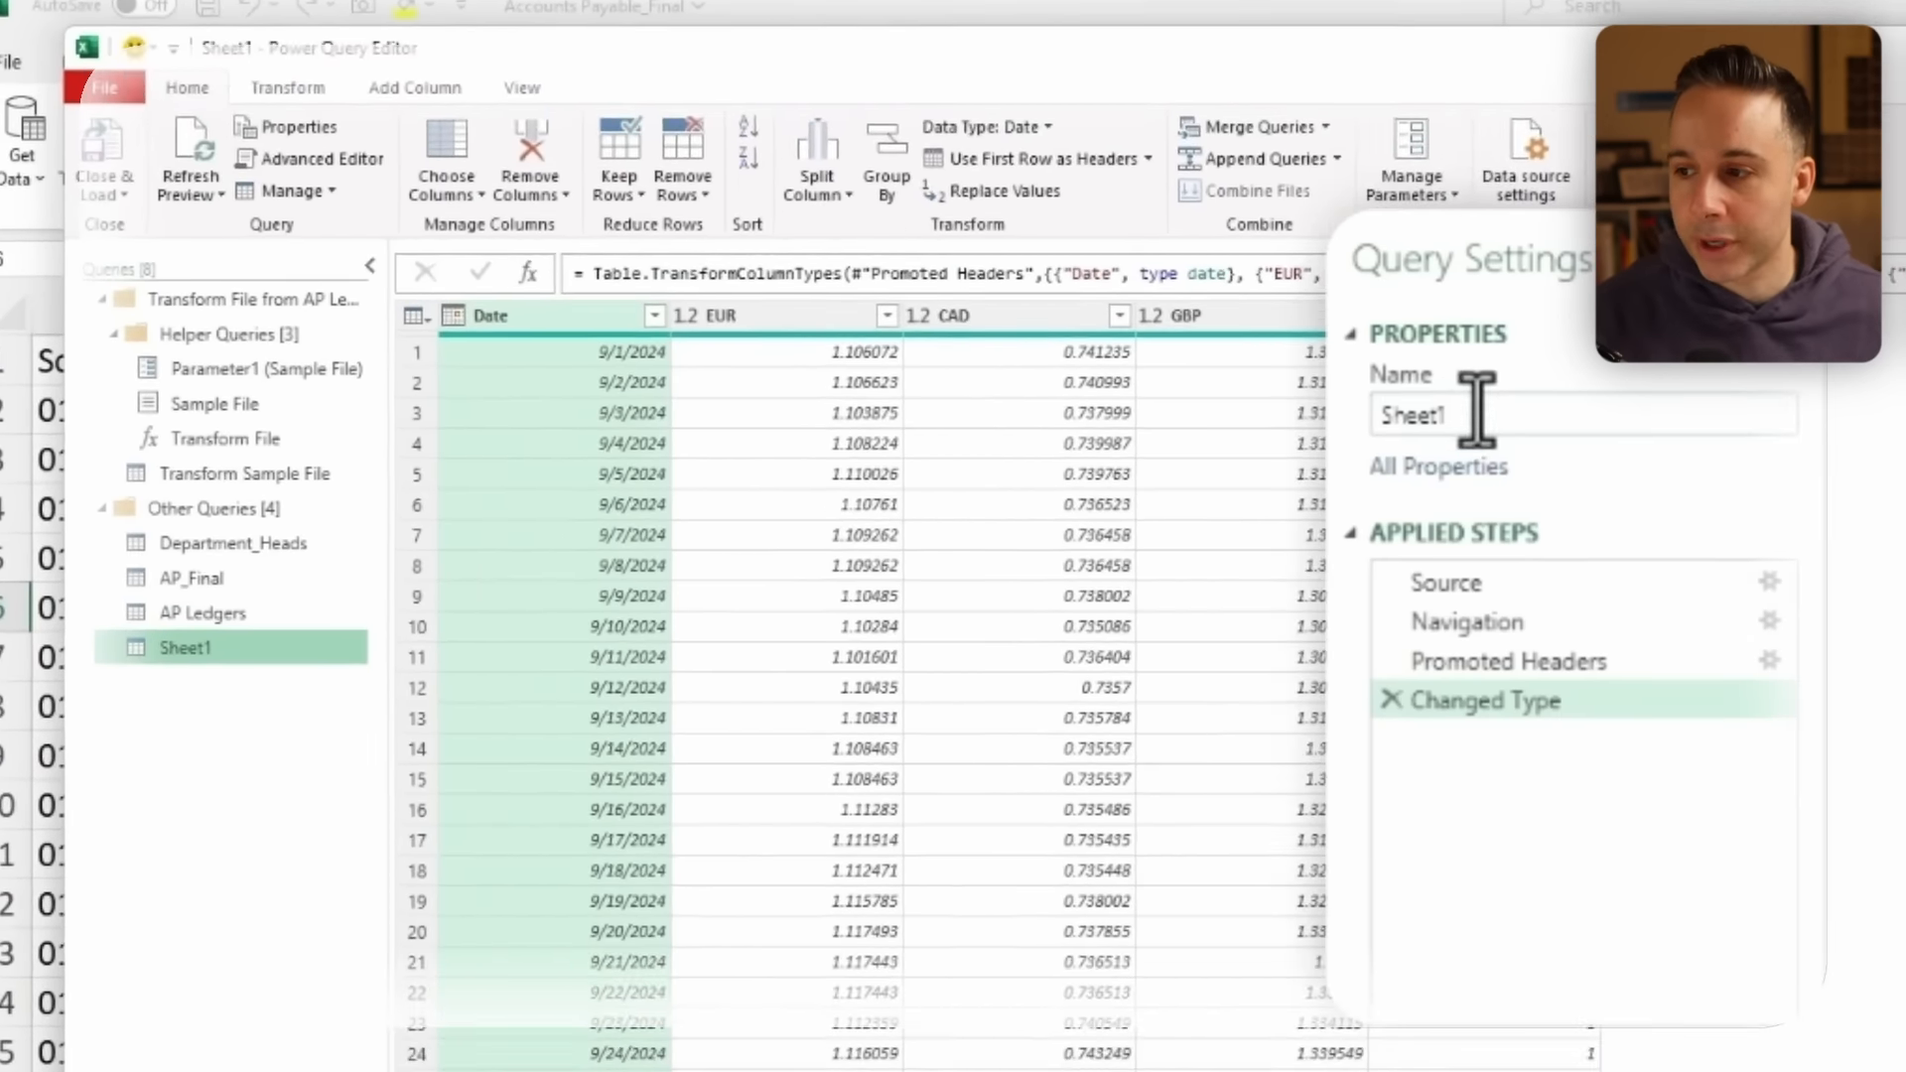
Rename the imported query Exchange Rates and reorder the queries as Department_Heads, Exchange Rates, AP Ledgers, AP_Final.
double_click(1476, 415)
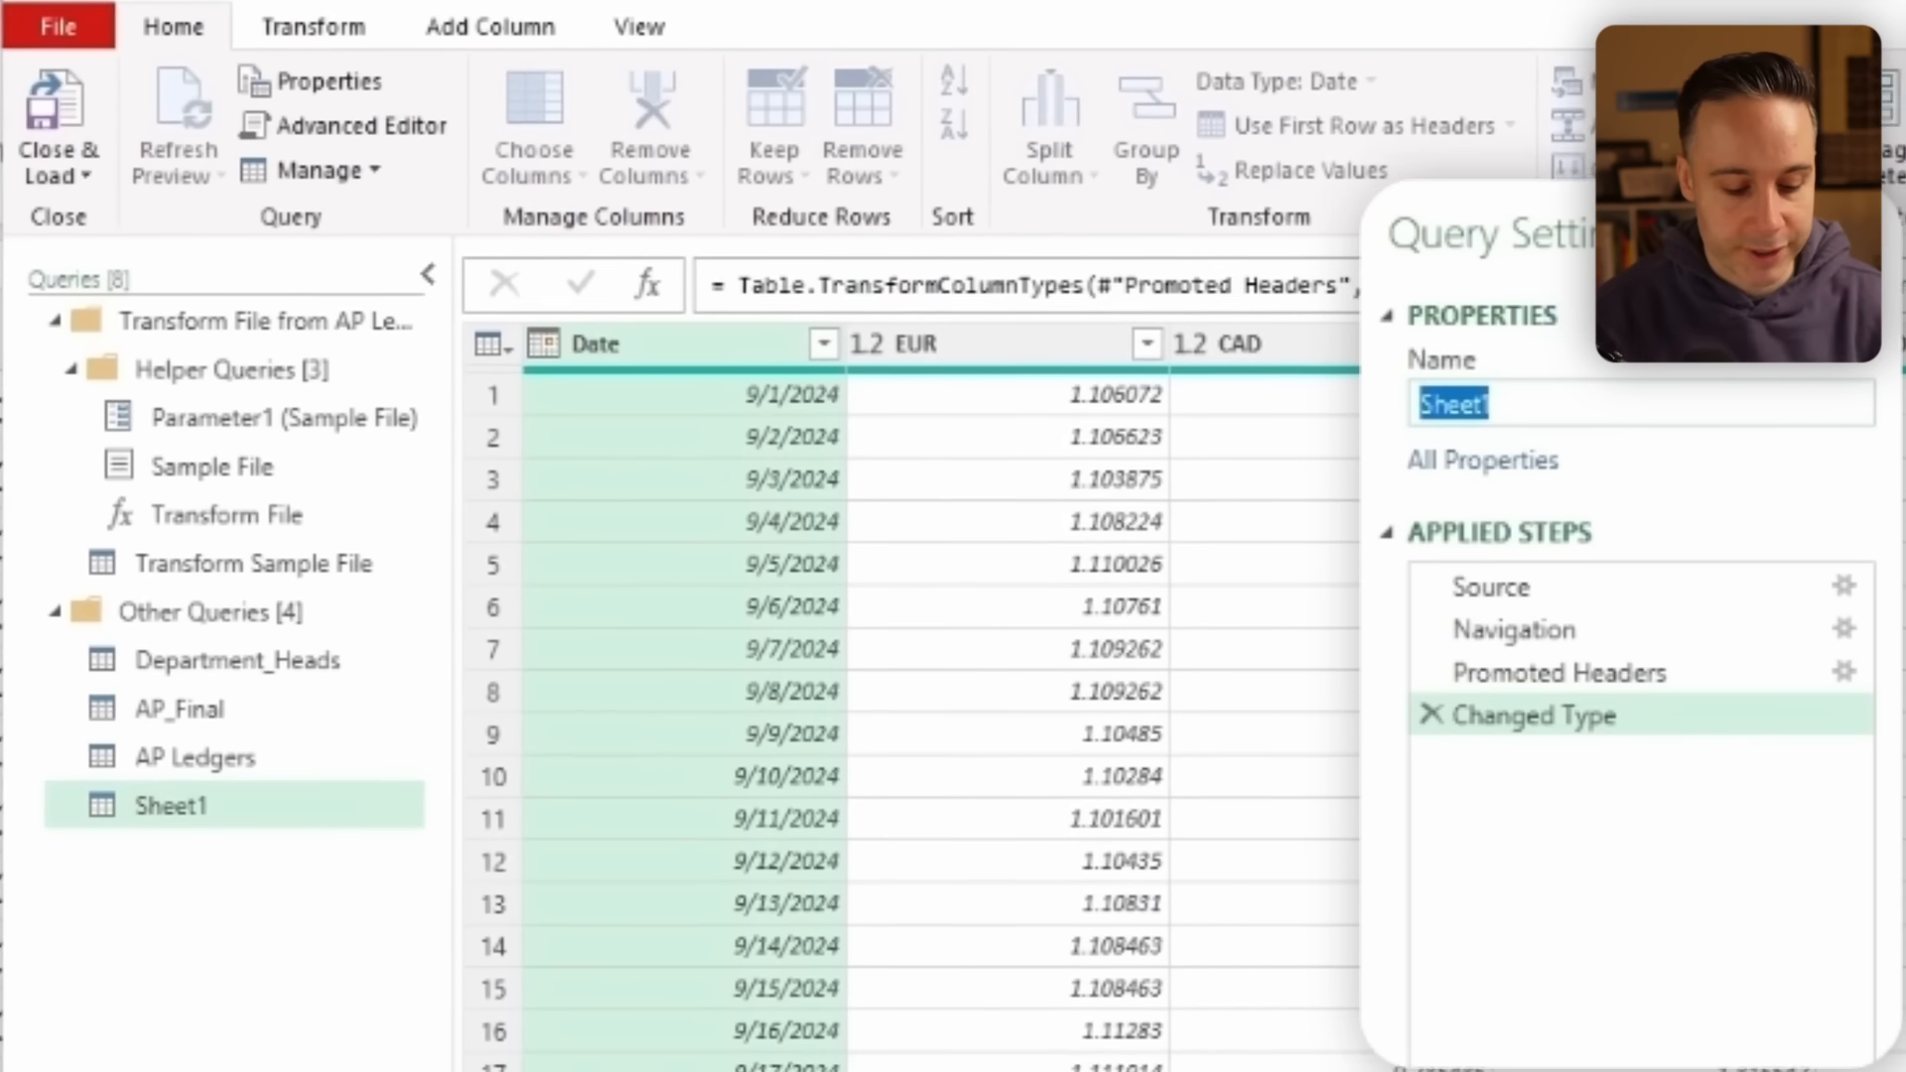
type("Exchange Rates")
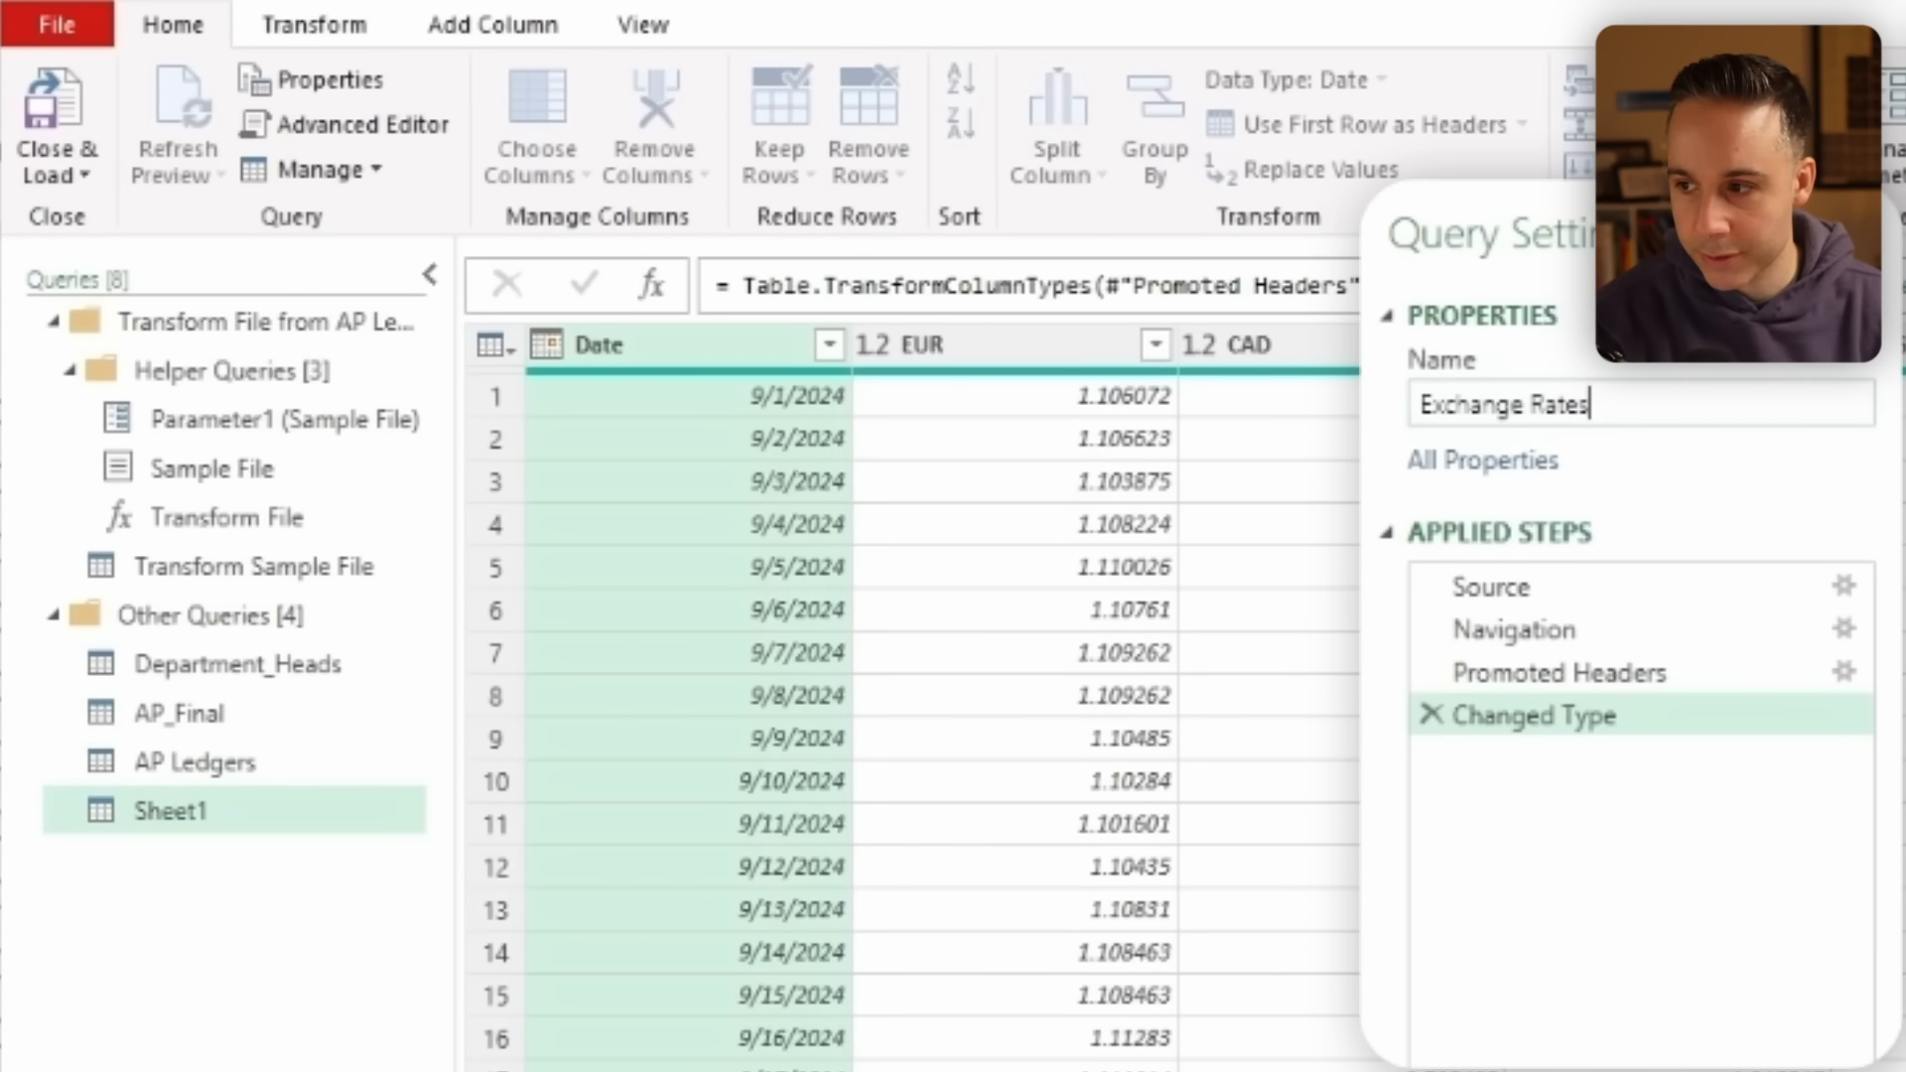
key("Return")
left_click_drag(179, 713, 229, 894)
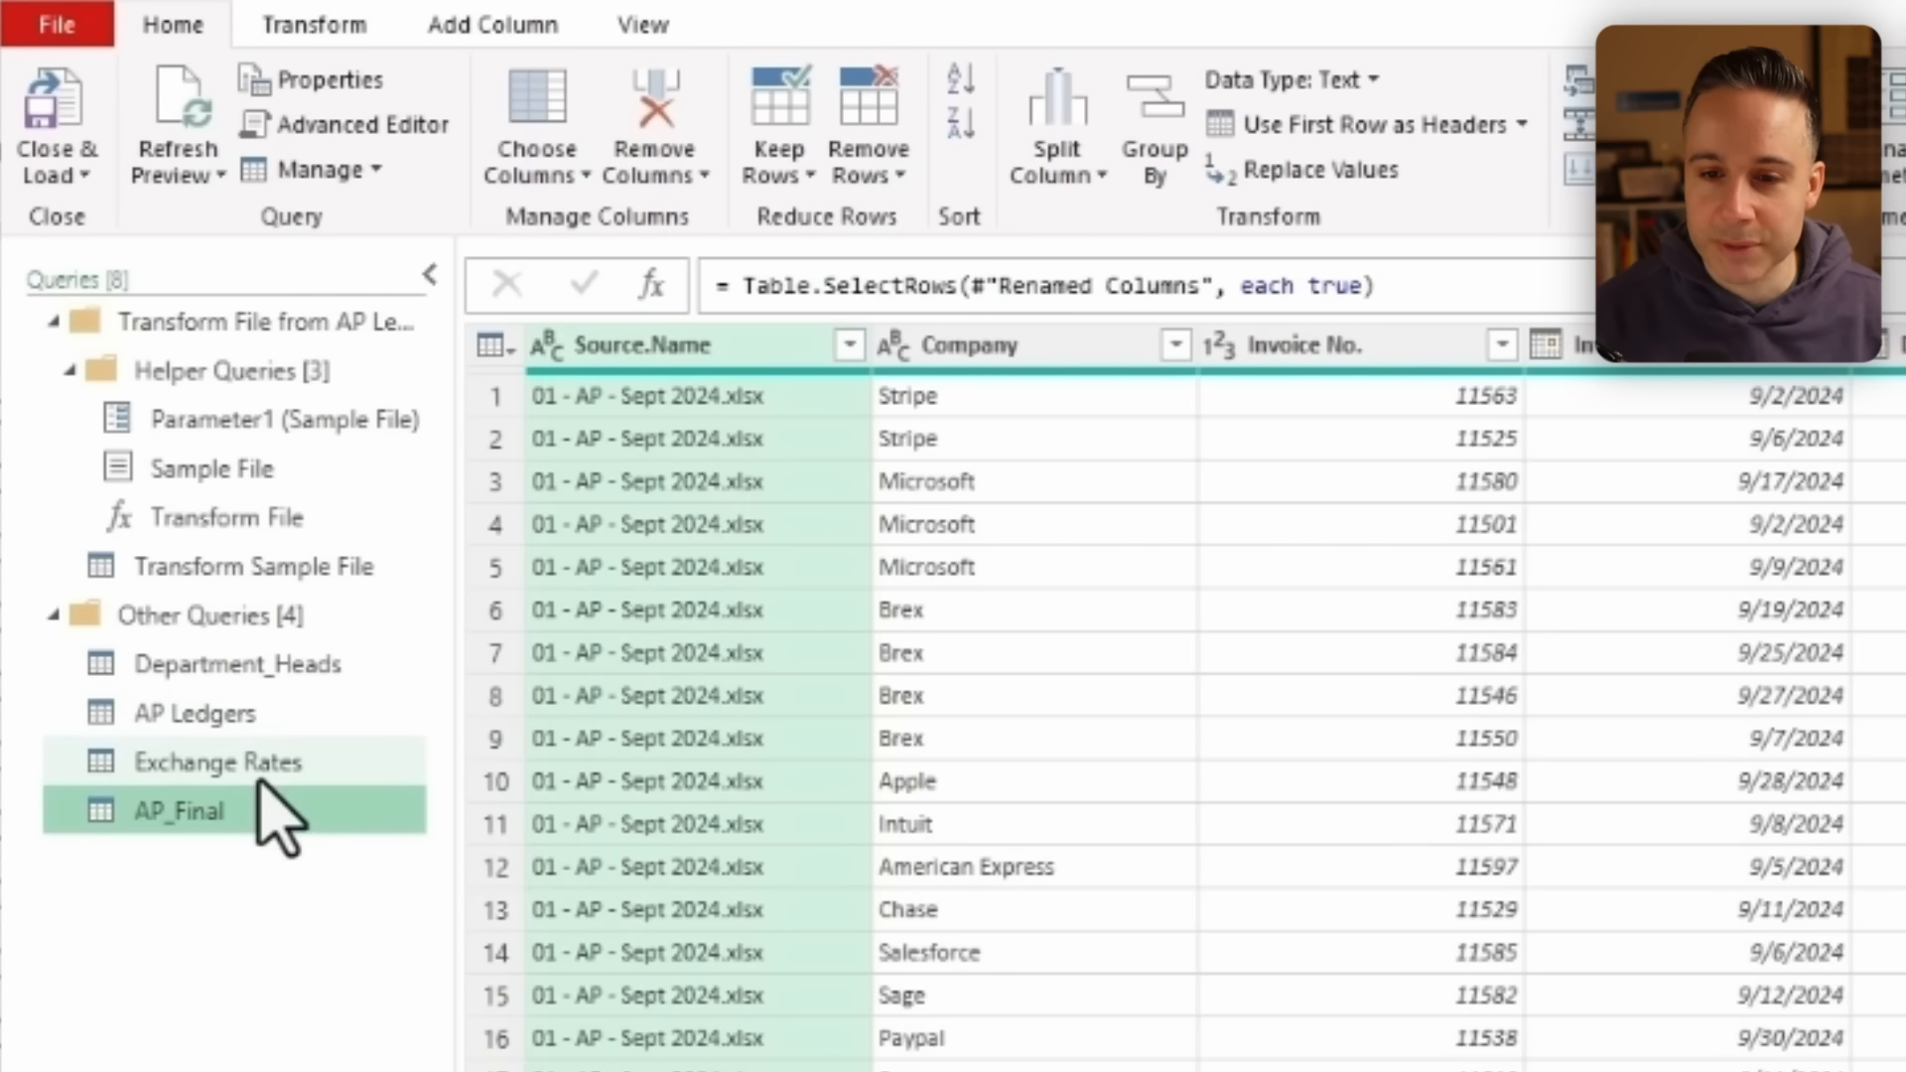
left_click_drag(199, 713, 256, 834)
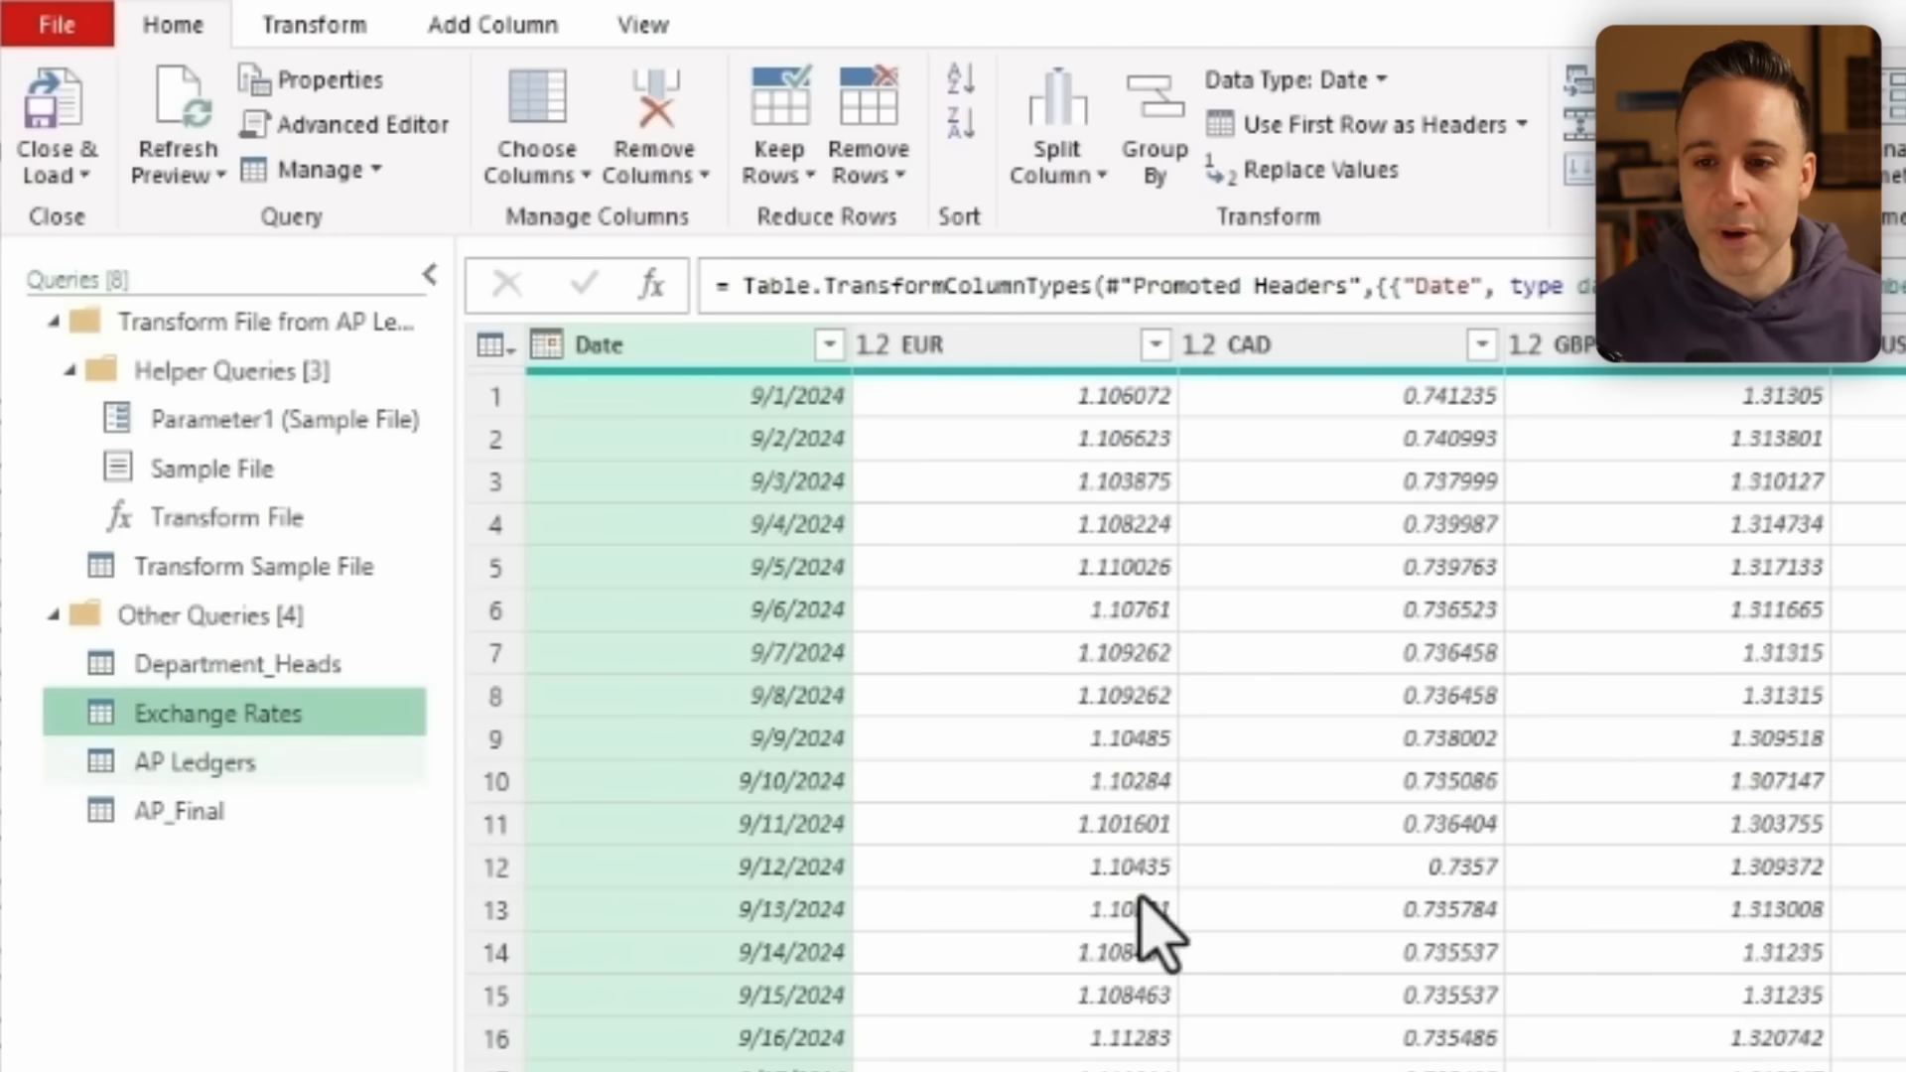
Compare the AP_Final query with the Exchange Rates query, examining how its dates and separate currency columns are laid out.
left_click(278, 812)
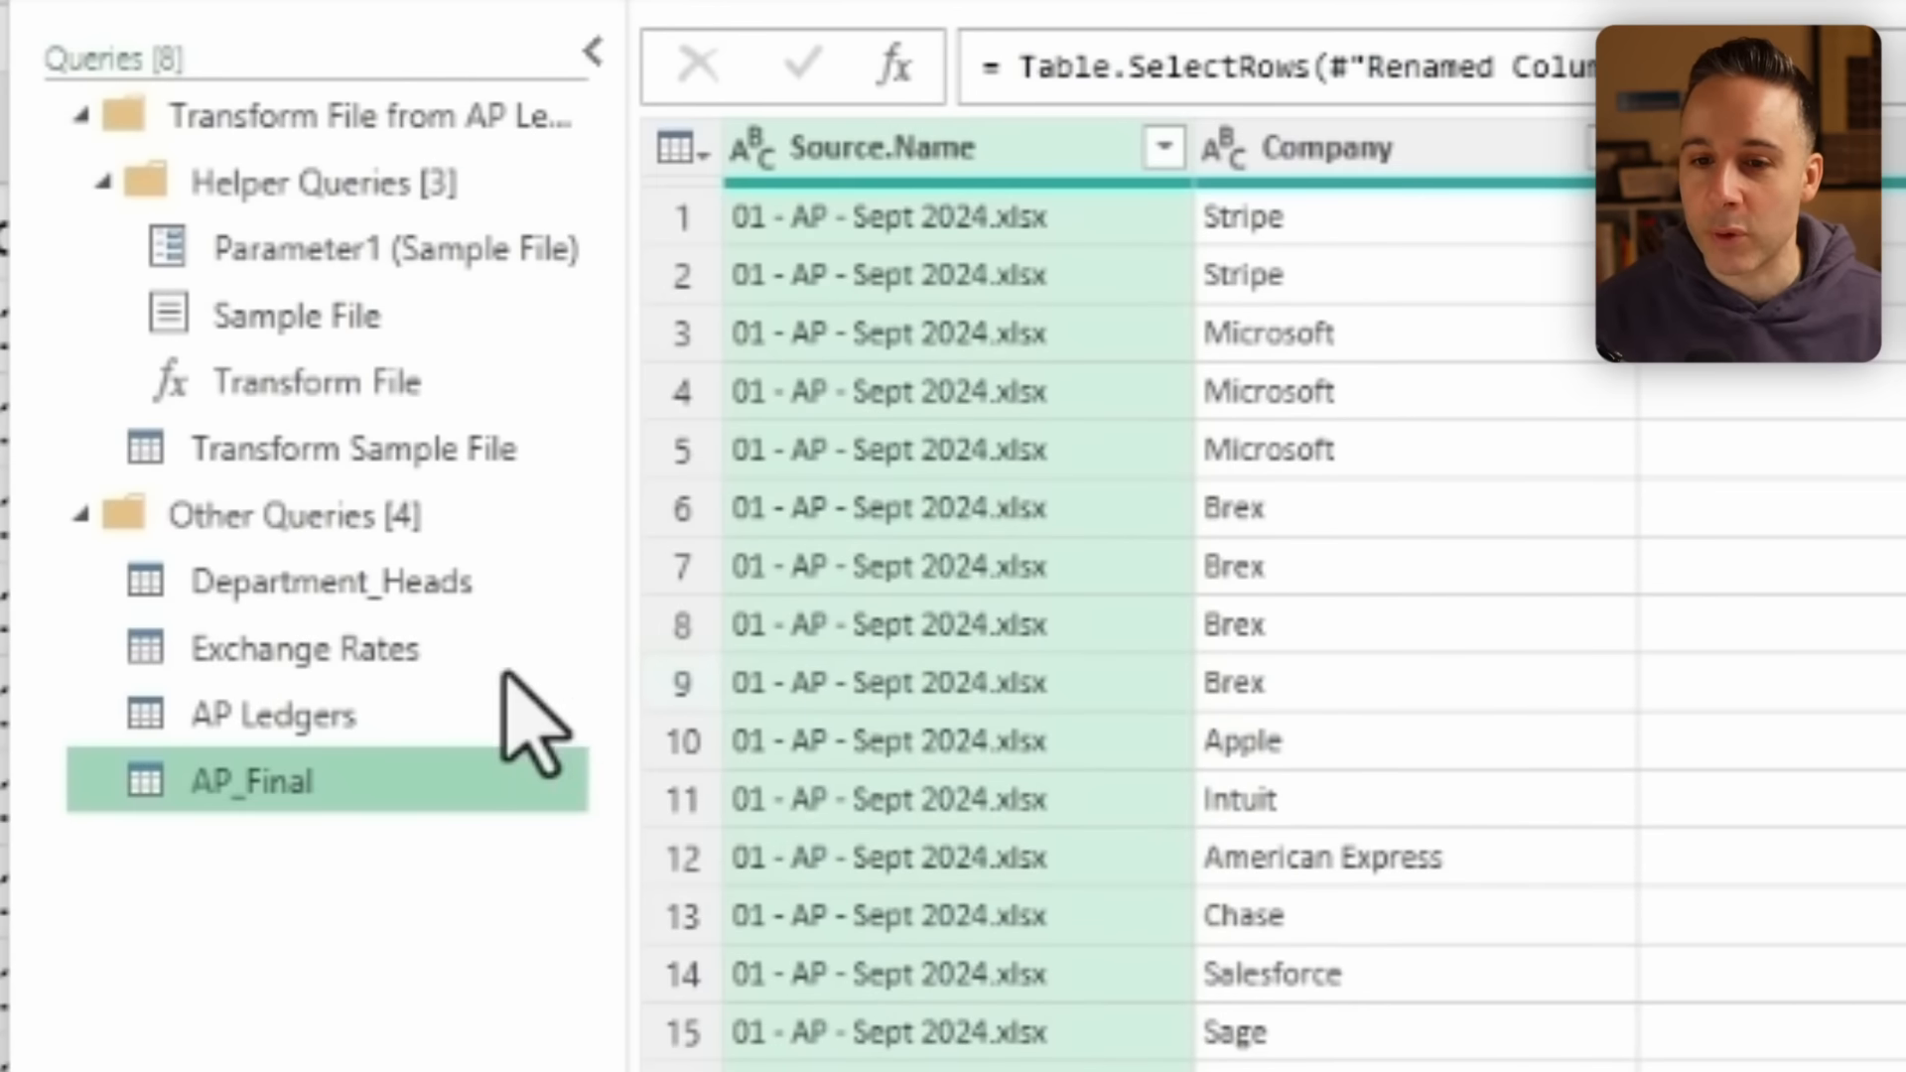
left_click(381, 645)
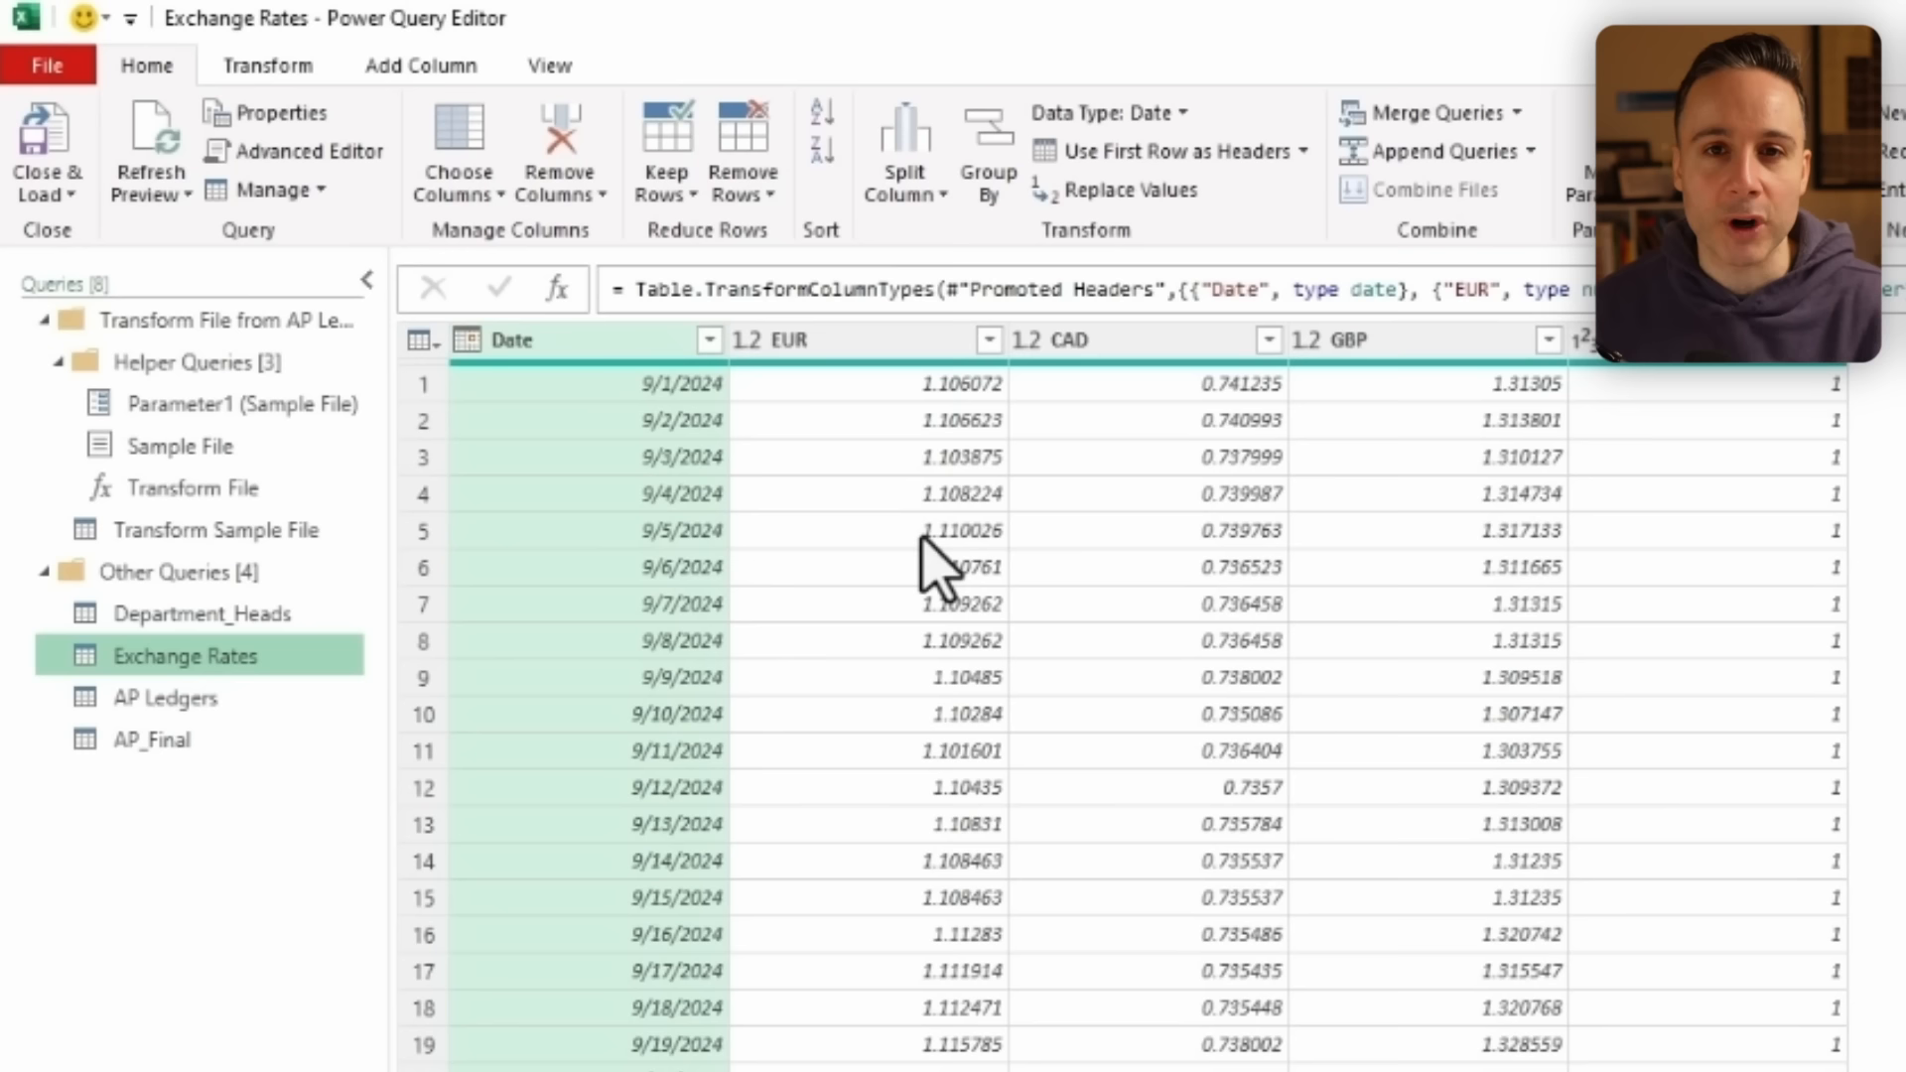
left_click(596, 342)
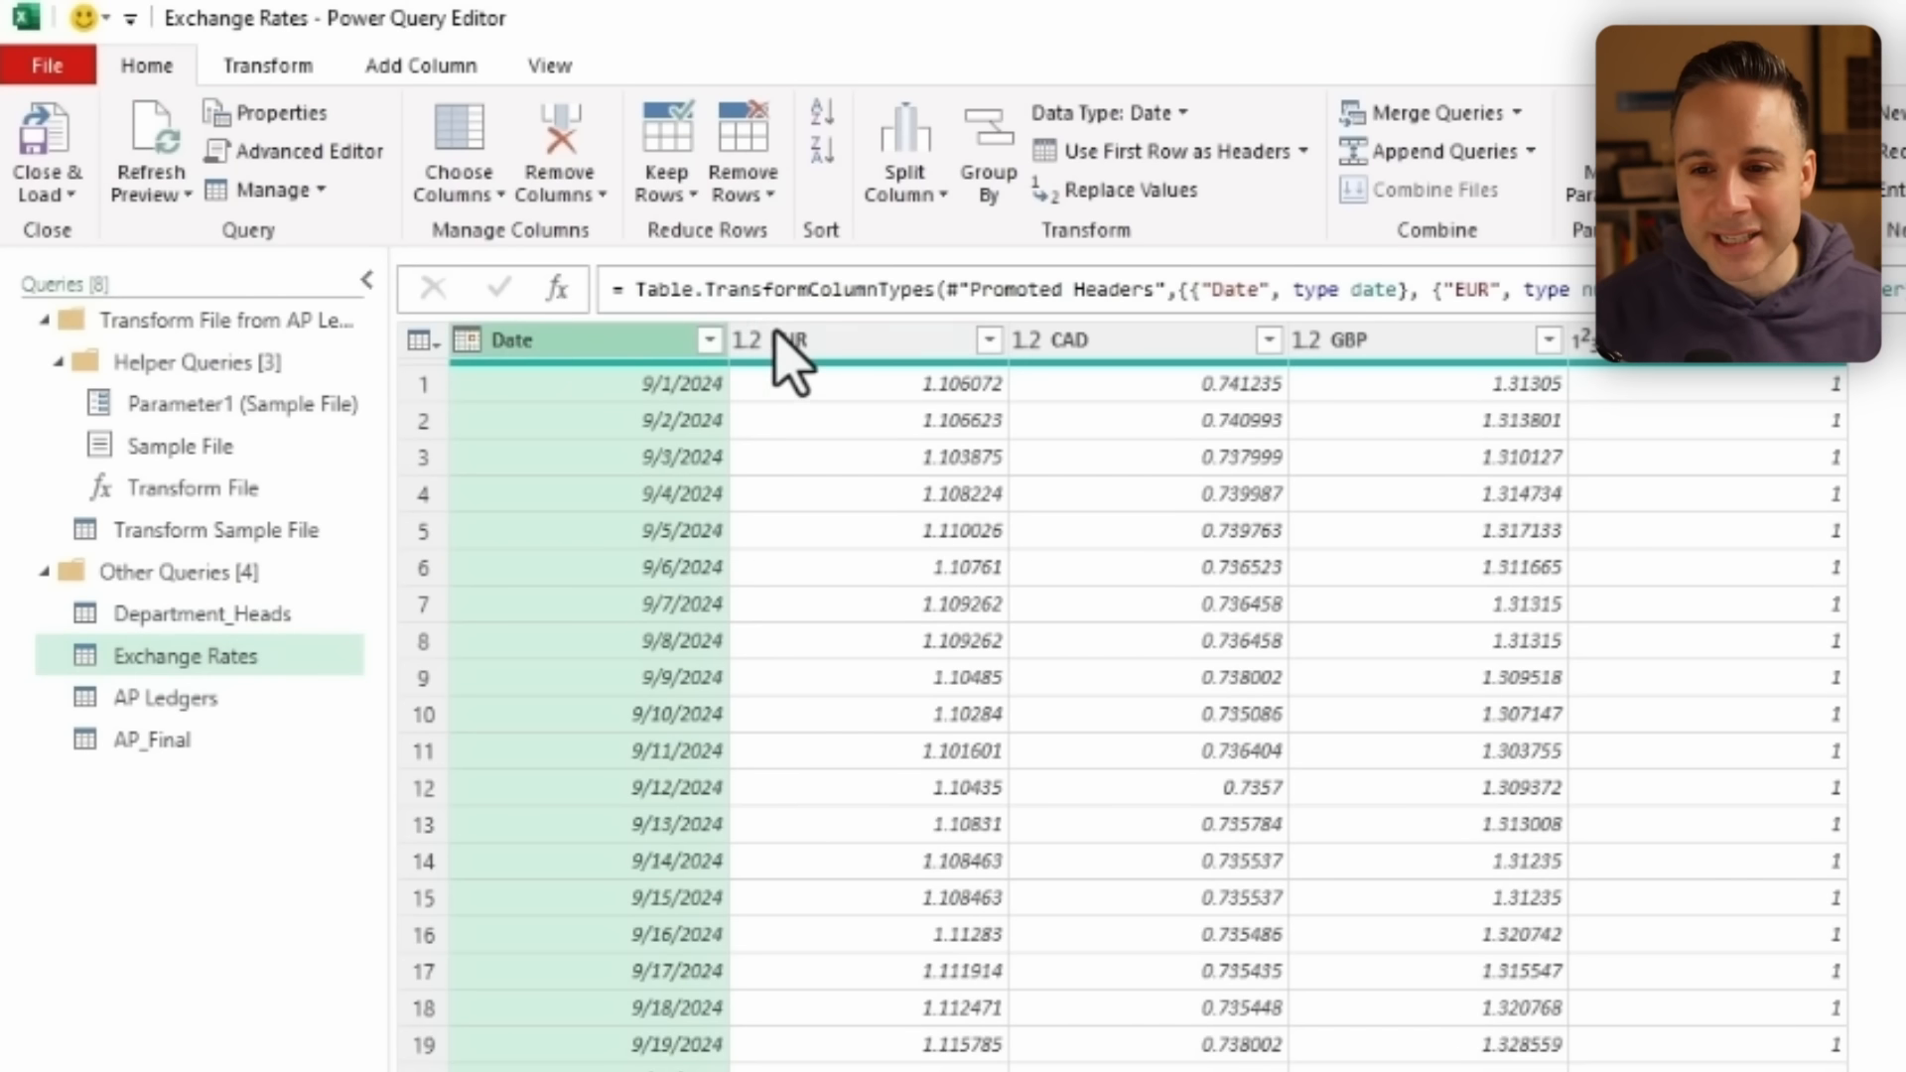
left_click(862, 342)
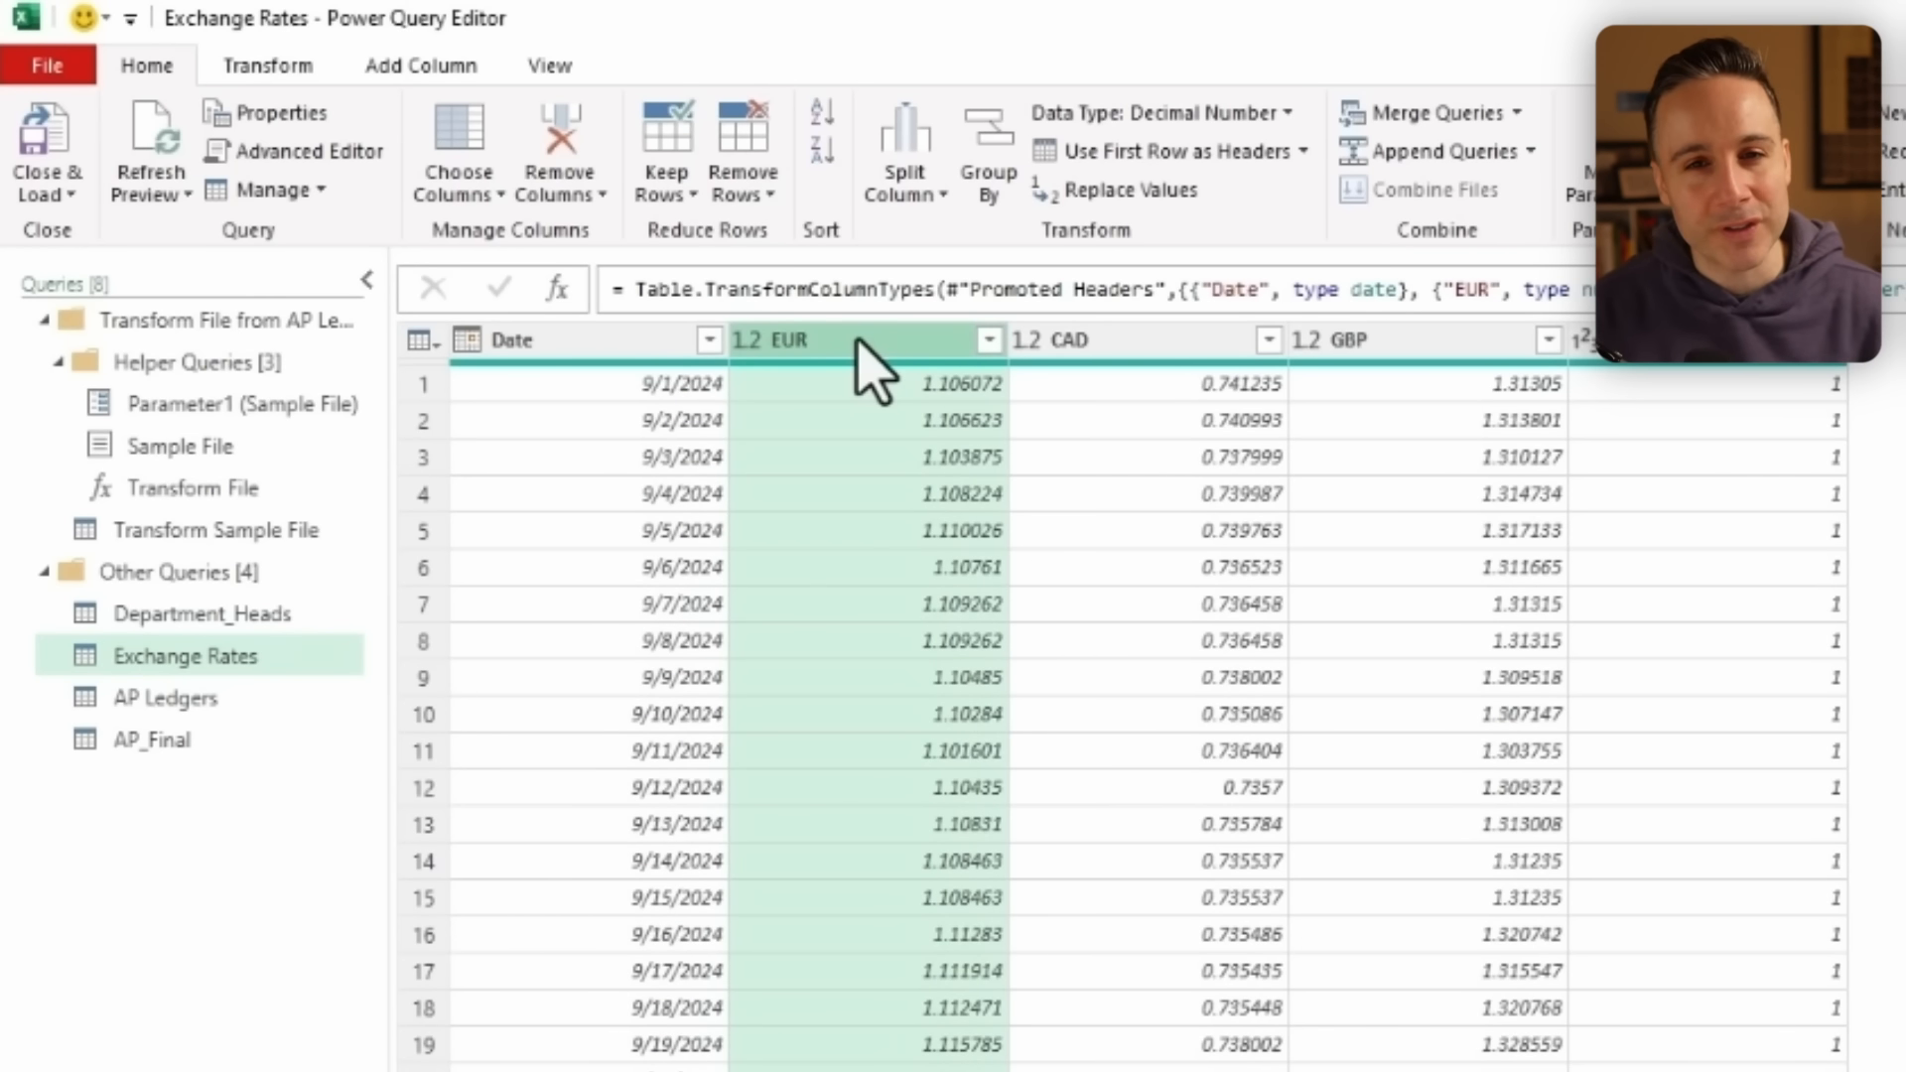
left_click(1132, 352)
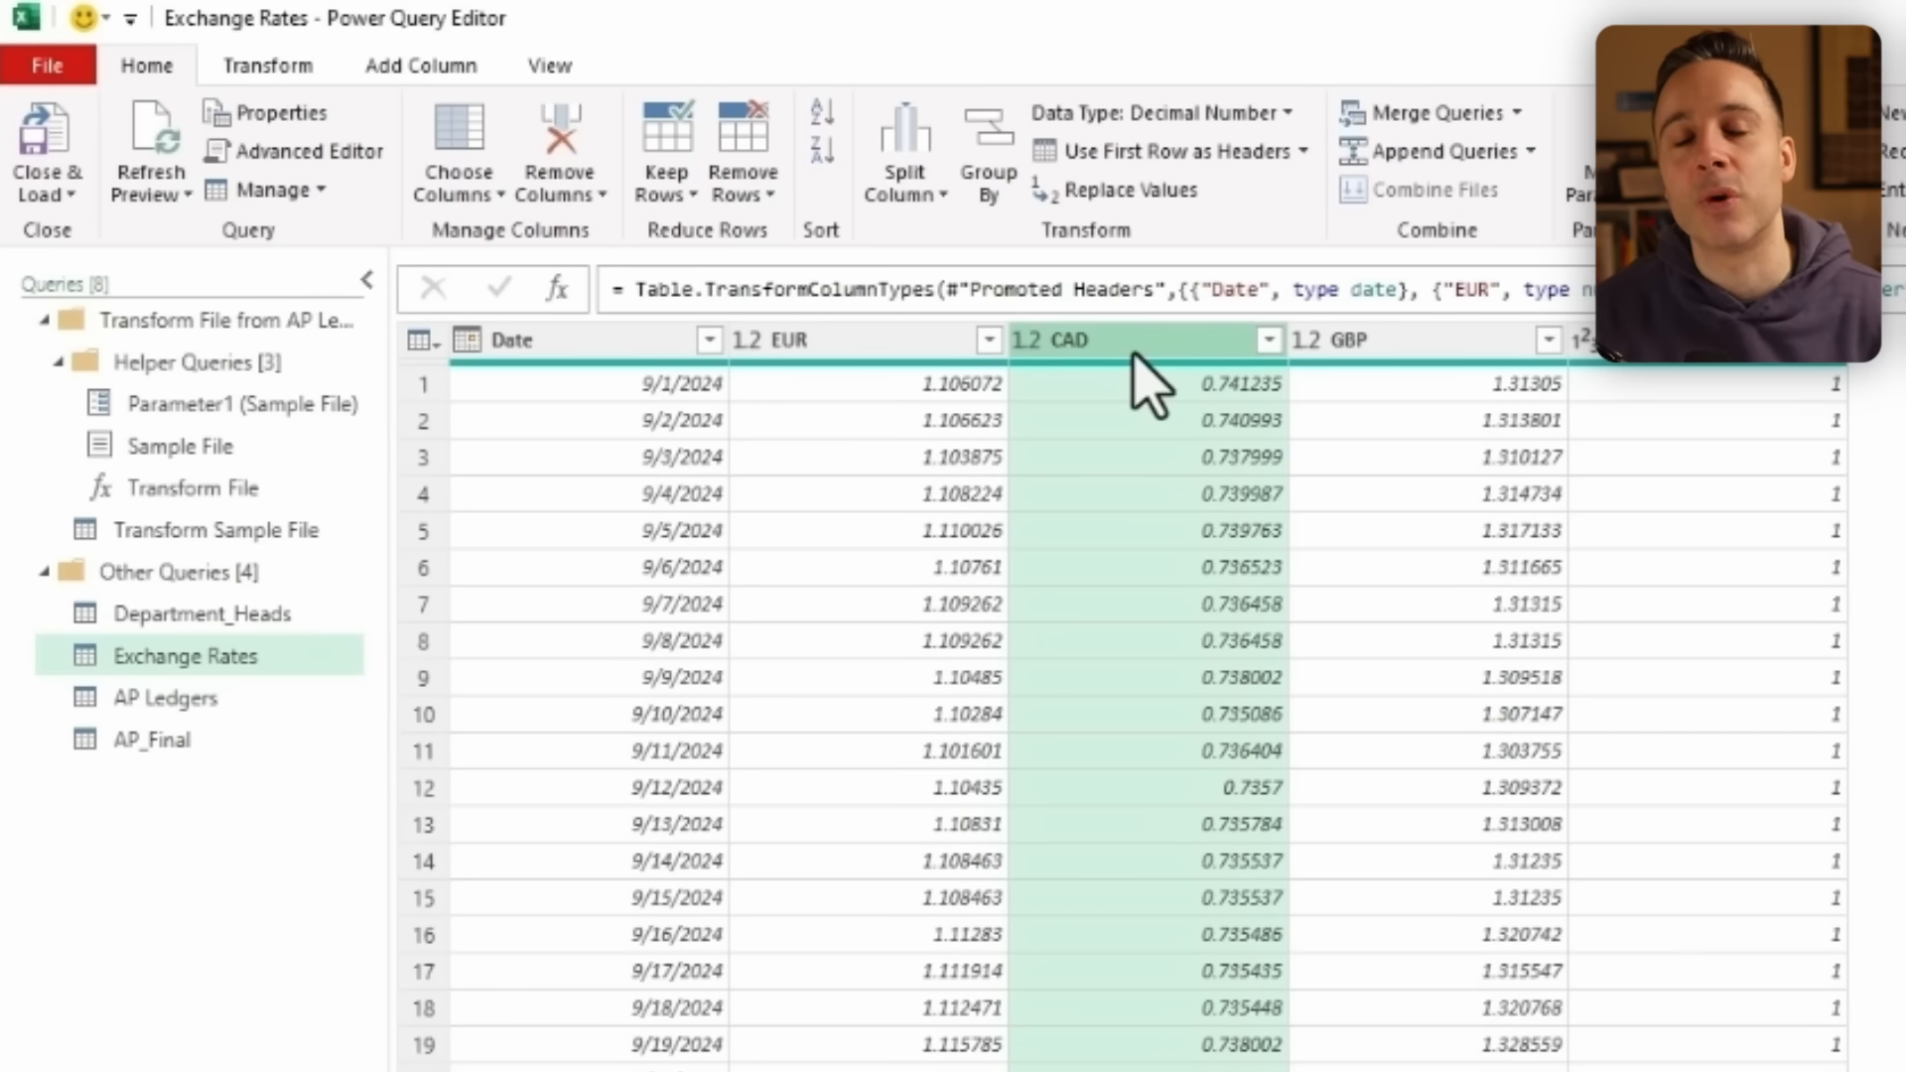
left_click(1396, 345)
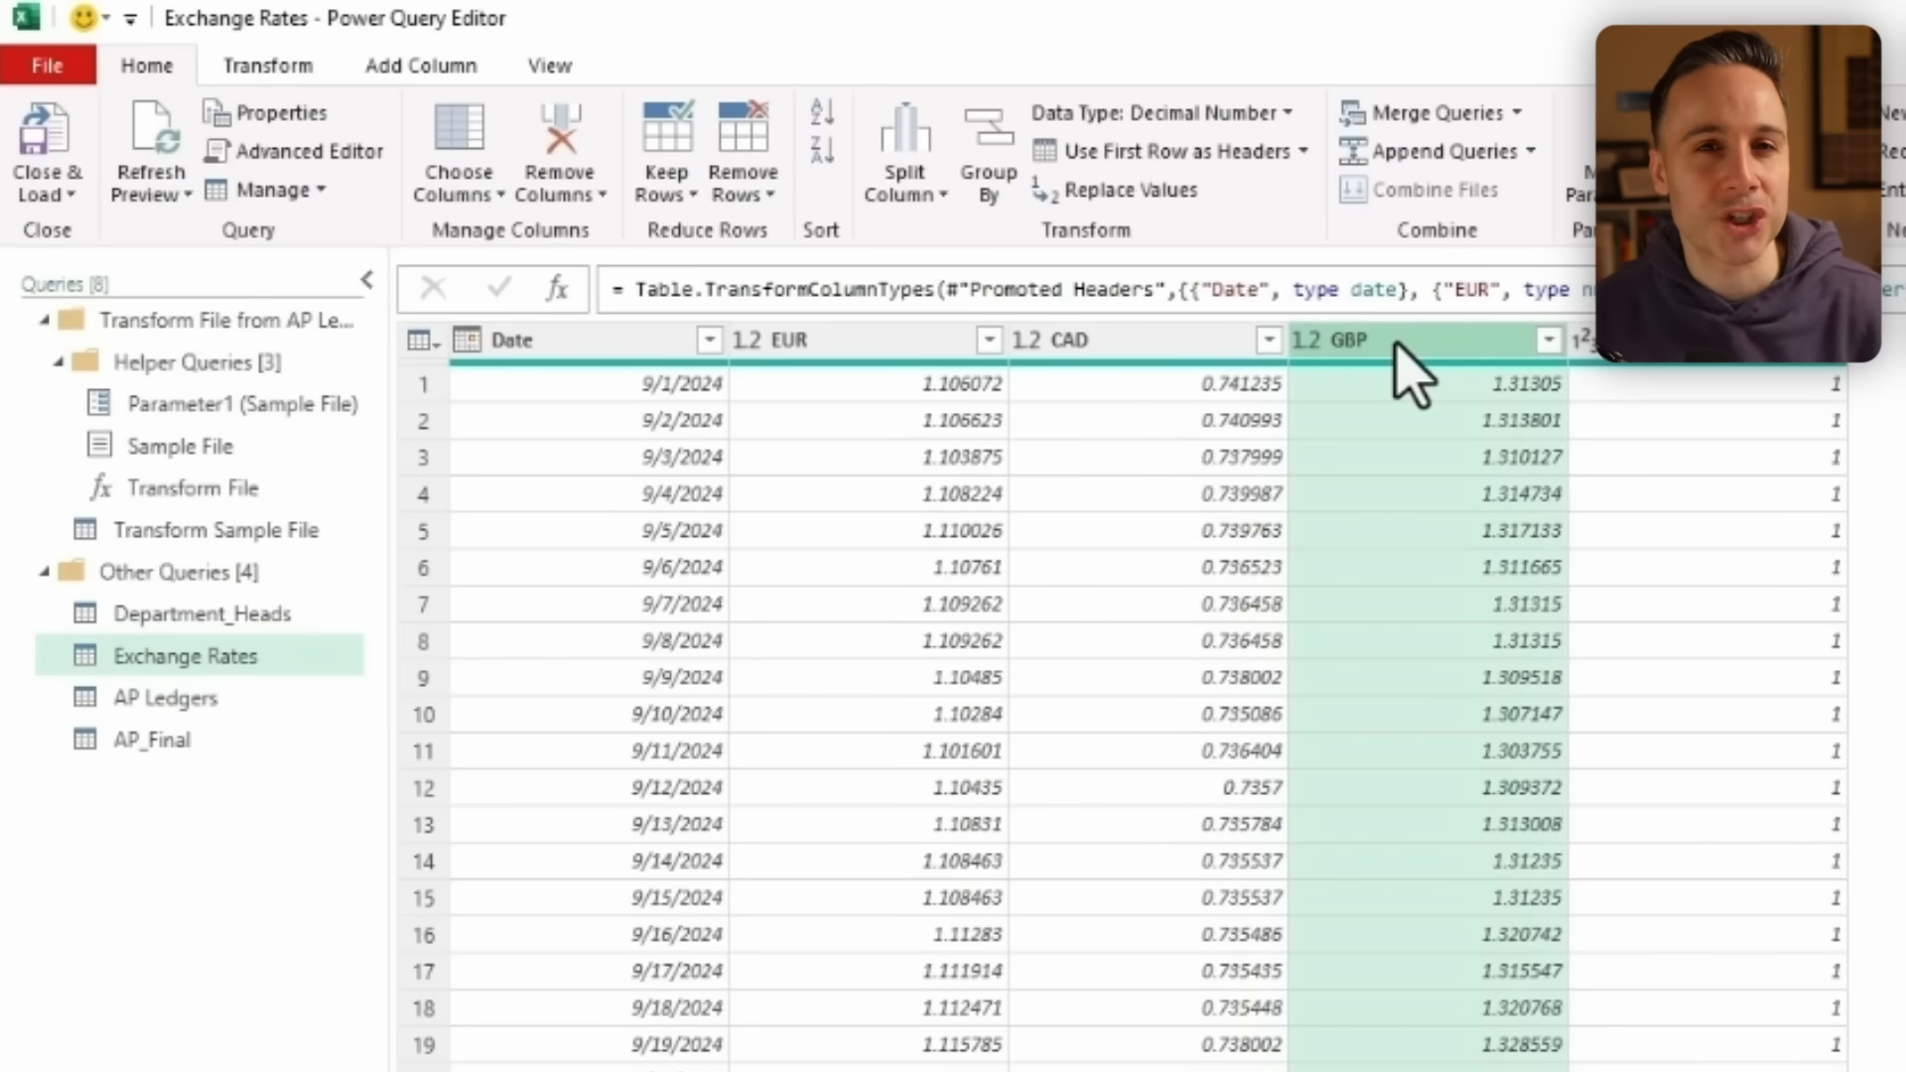
left_click(1658, 339)
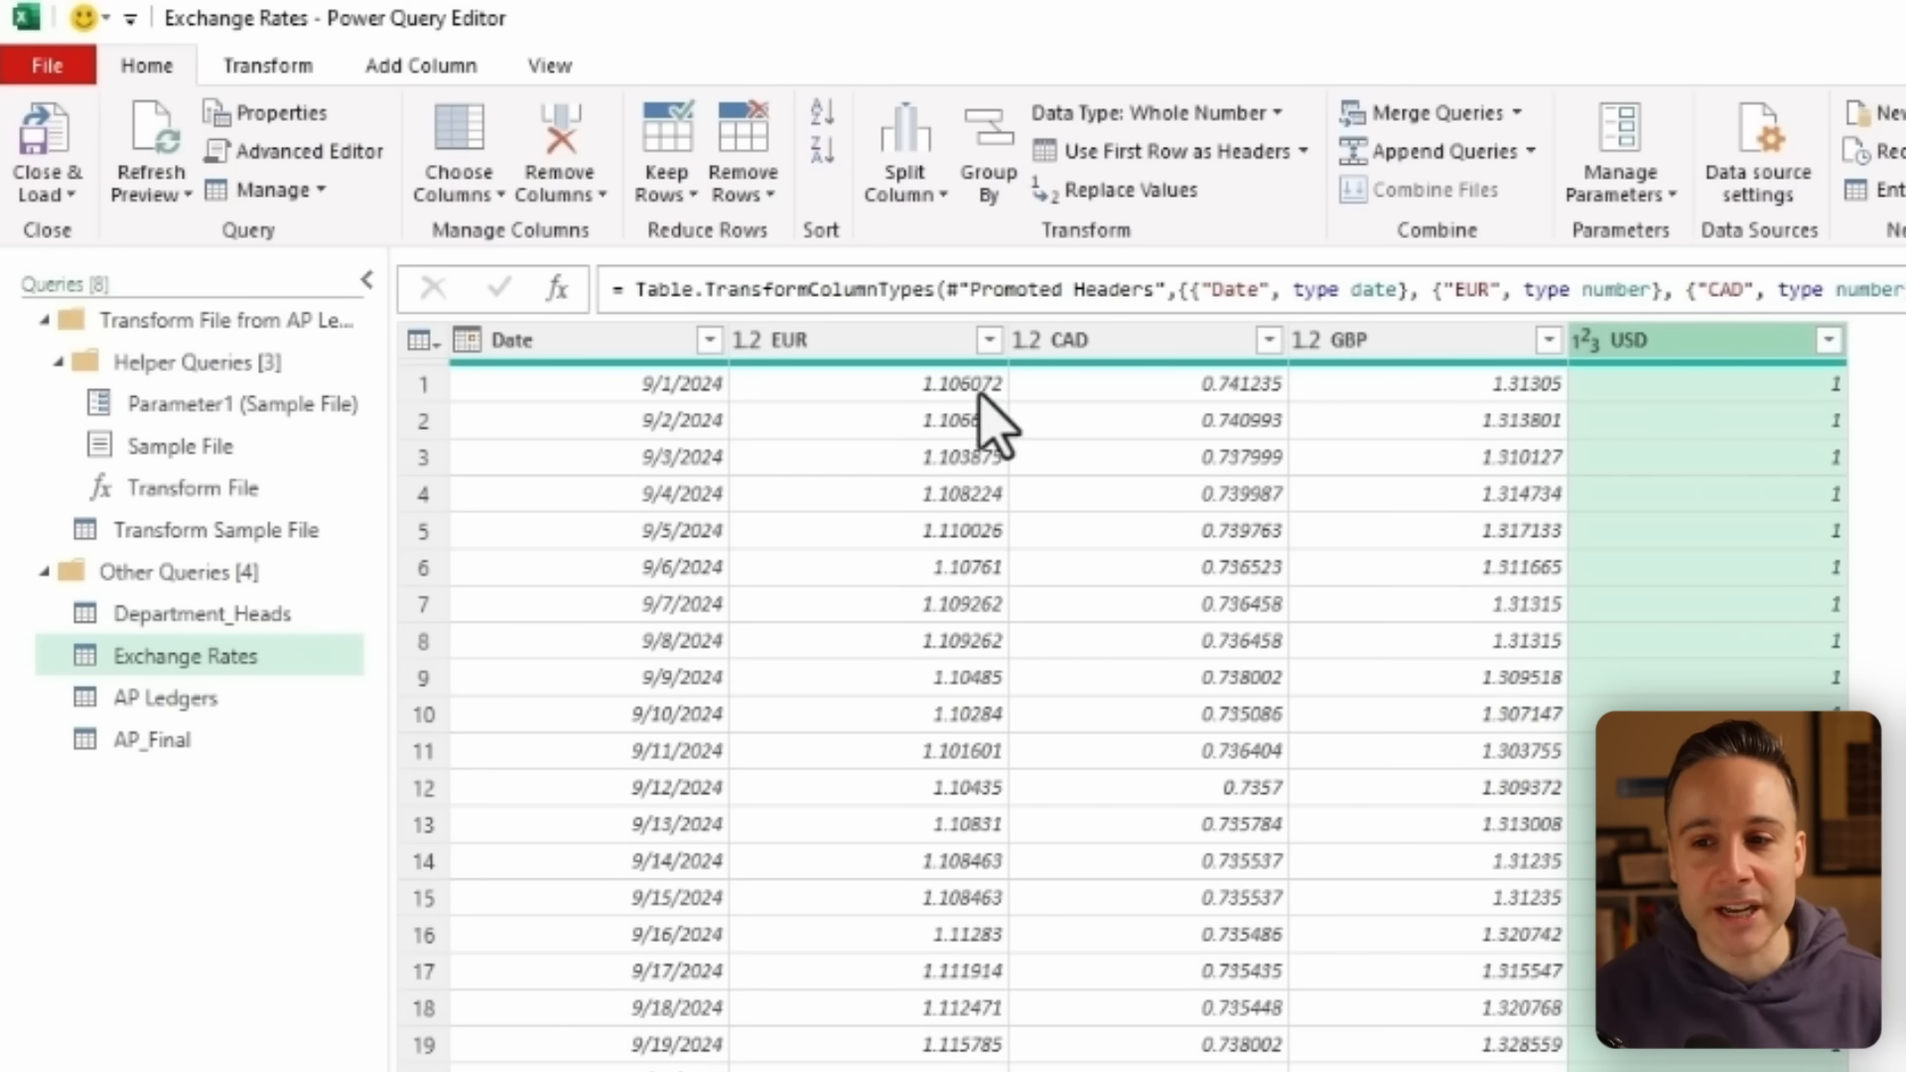
left_click(896, 340)
left_click(899, 340)
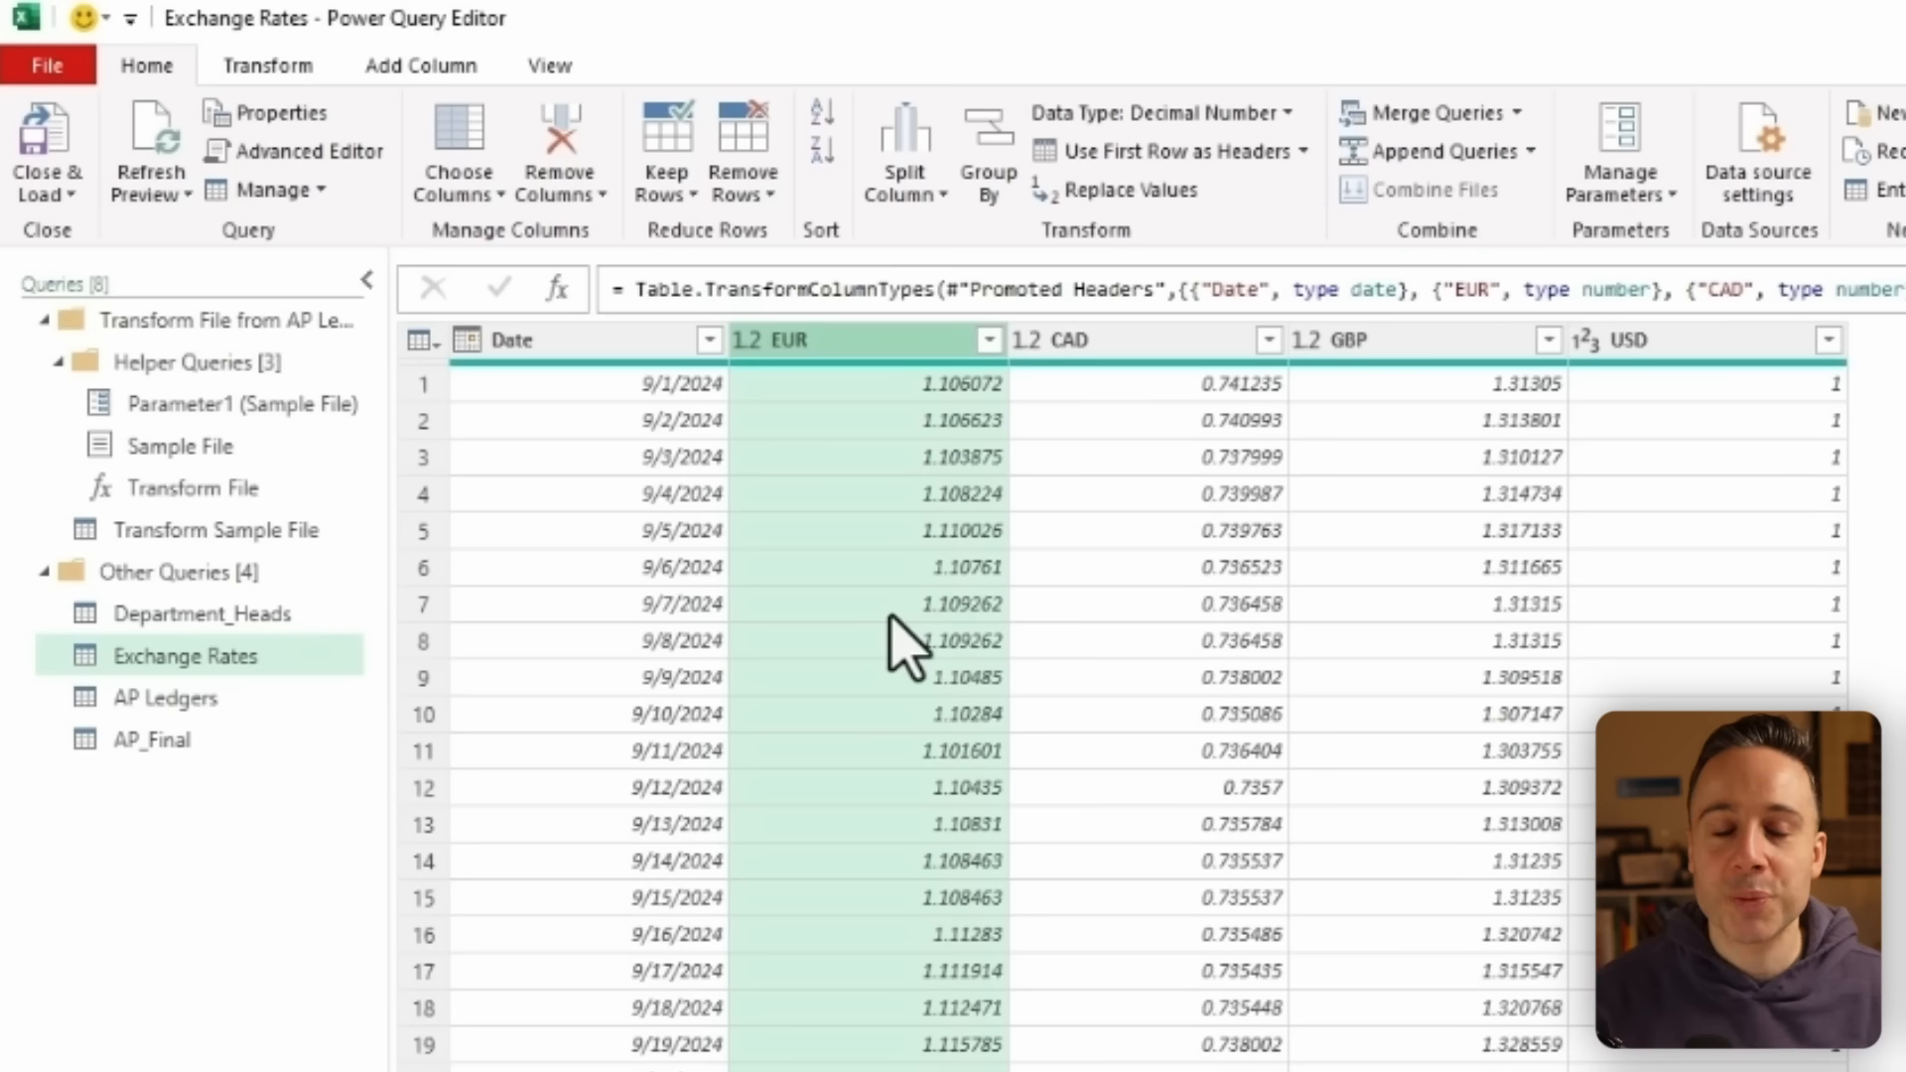
Unpivot all columns except Date in the Exchange Rates query.
left_click(595, 348)
right_click(600, 350)
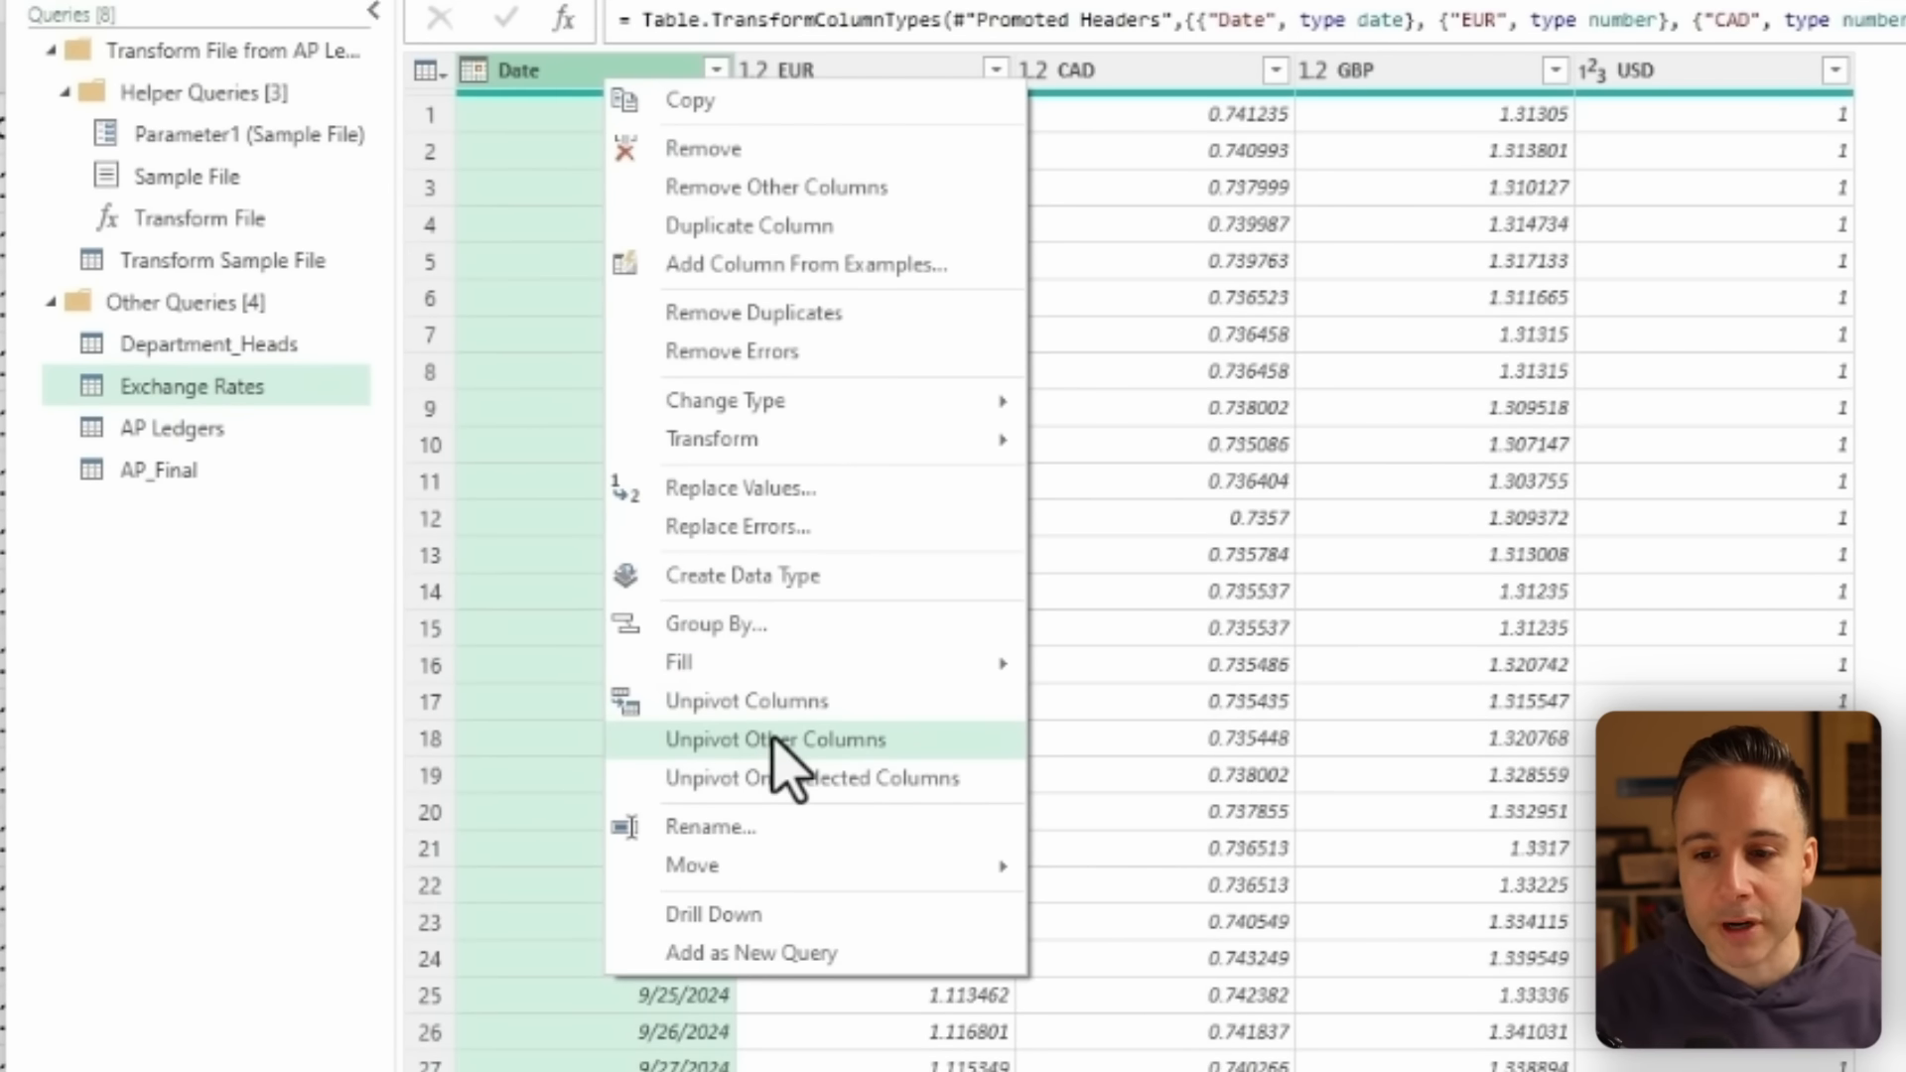
left_click(777, 760)
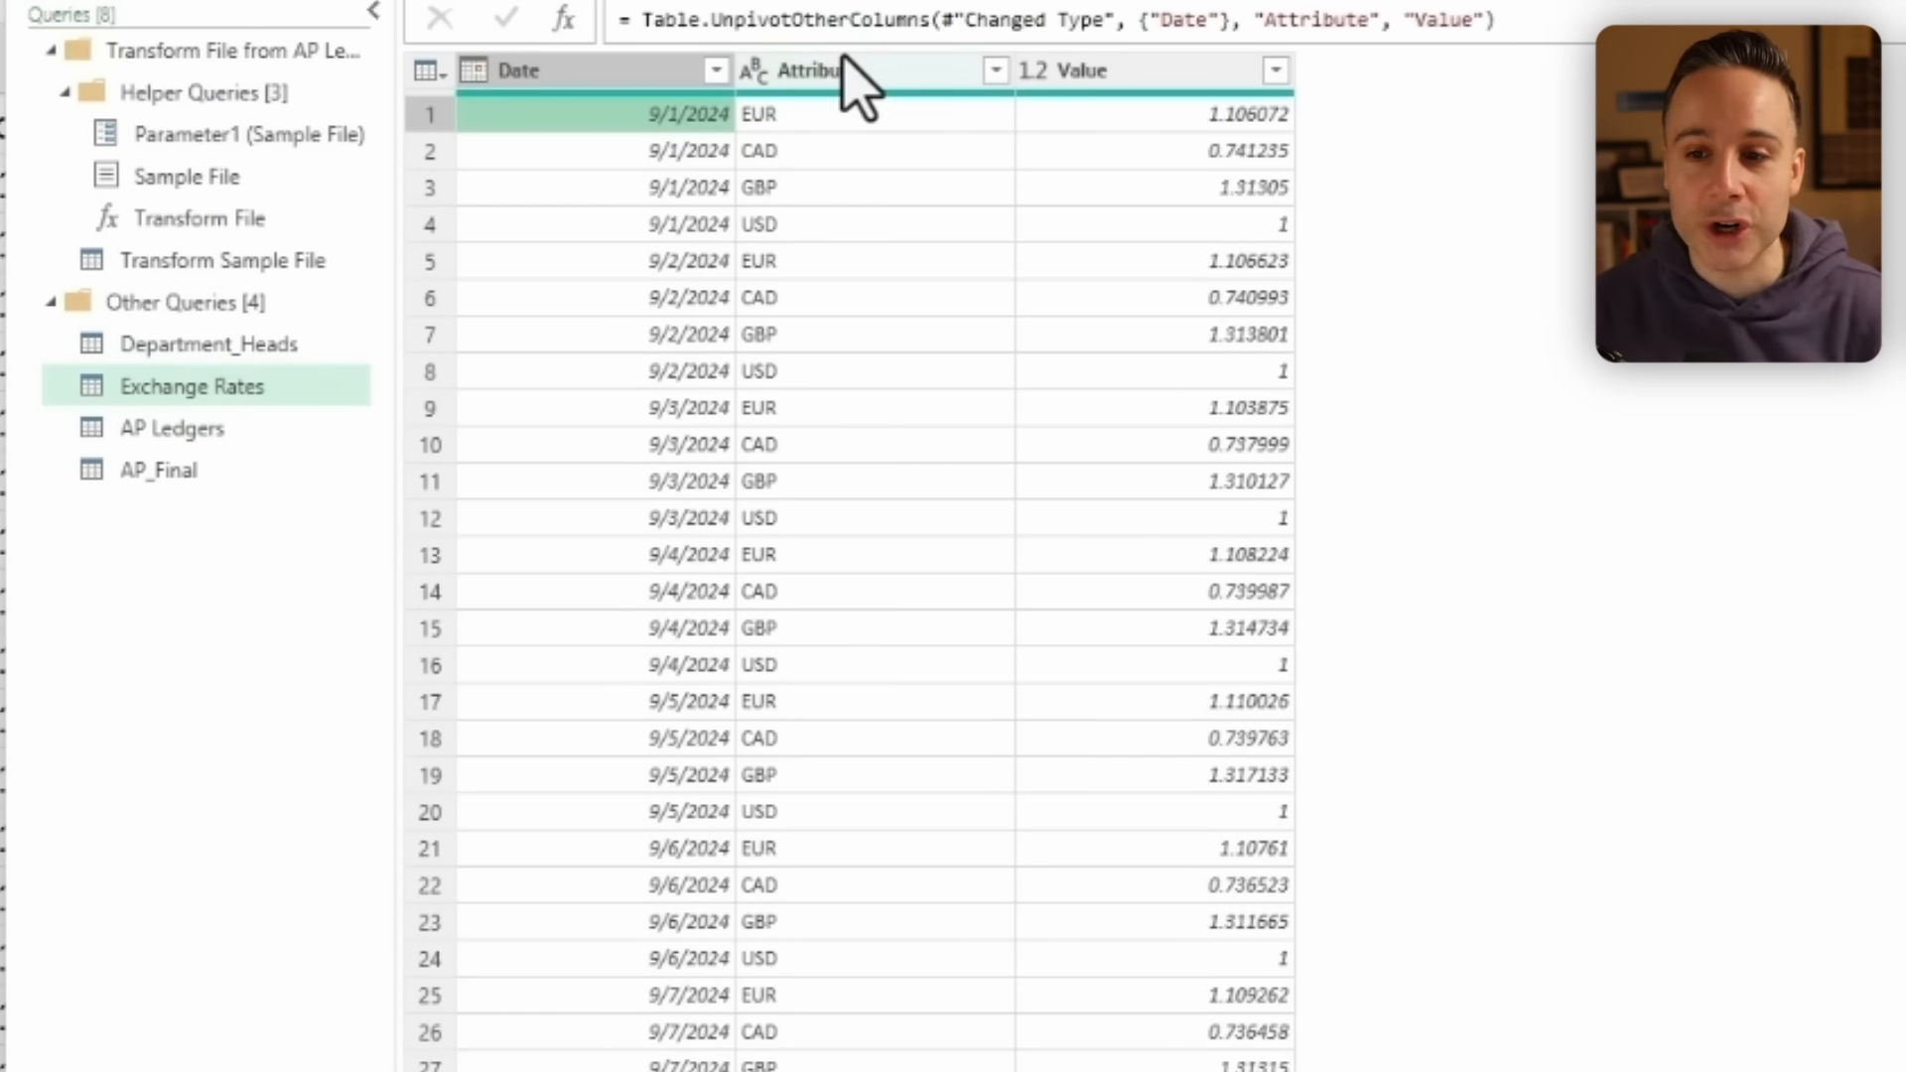
Rename the Attribute column to Currency and the Value column to Exchange Rate.
double_click(809, 70)
type("Currnec")
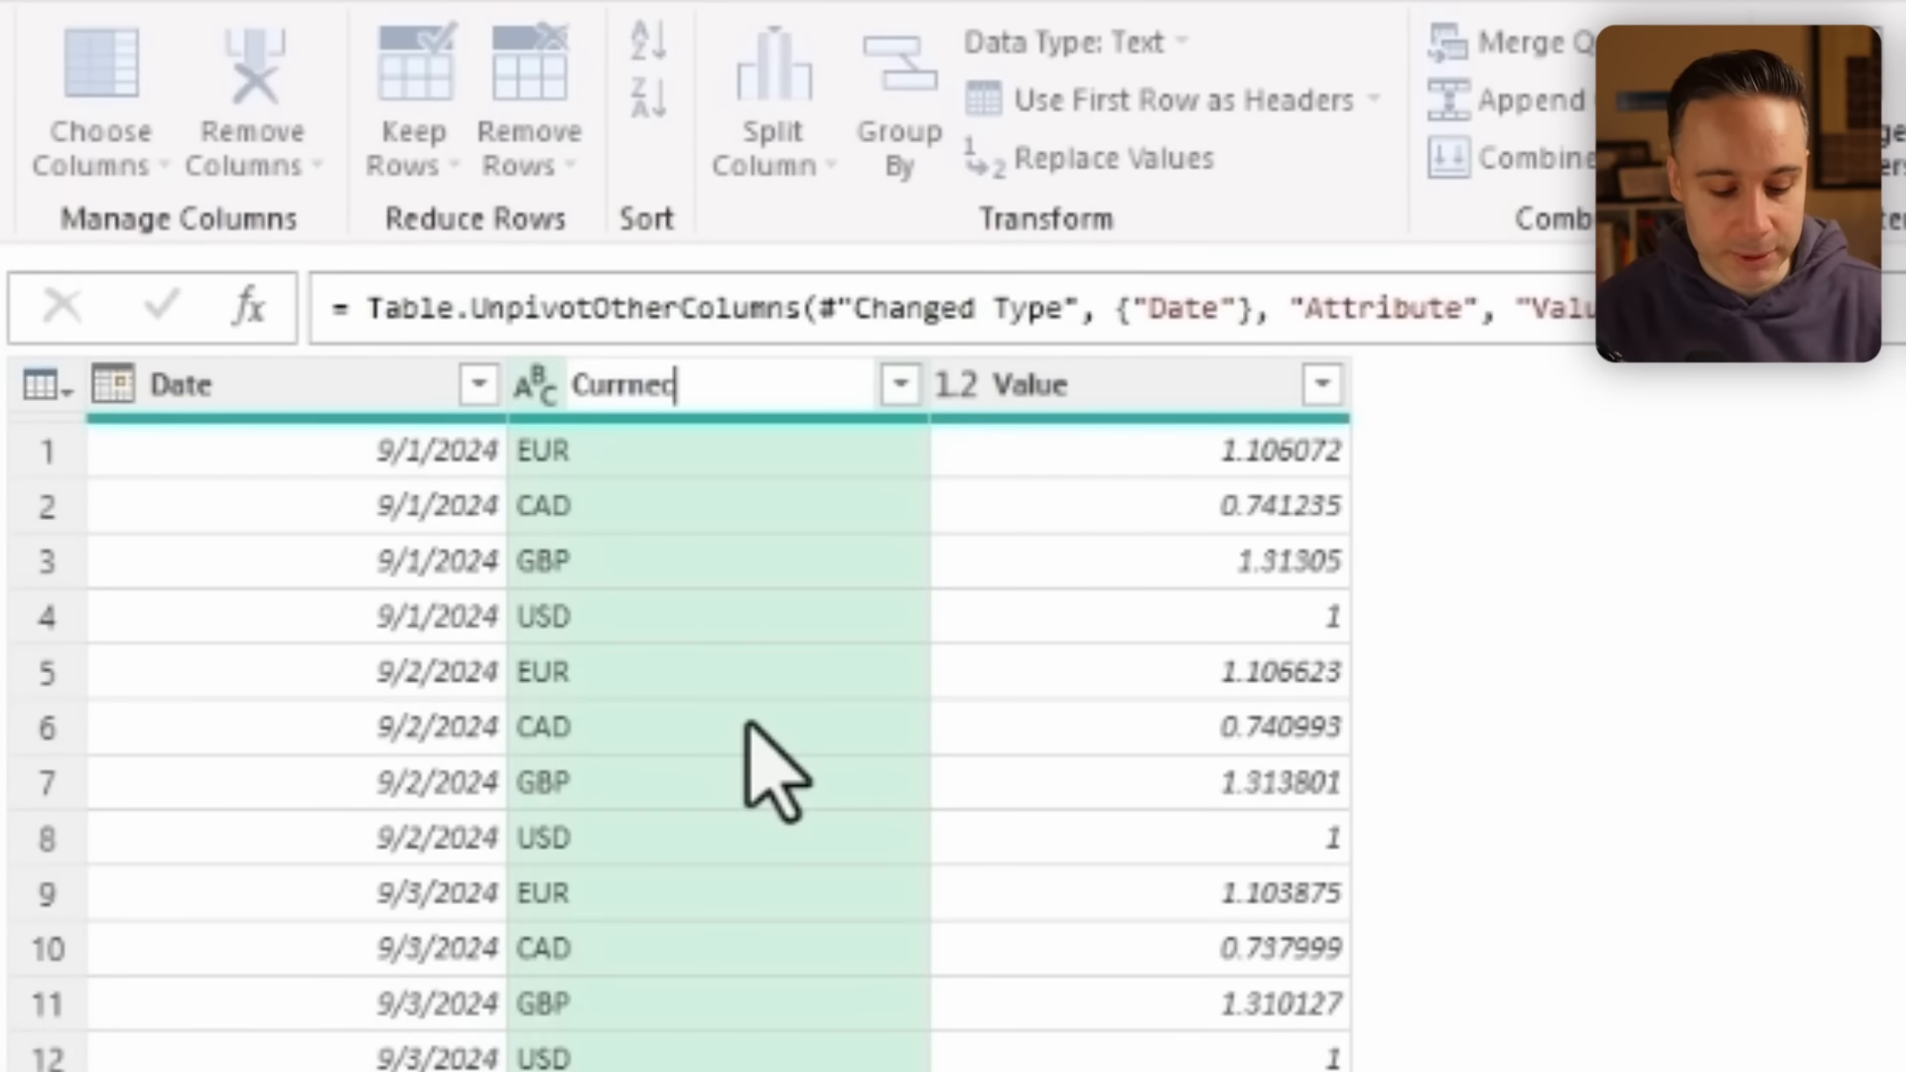
type("y")
key("Return")
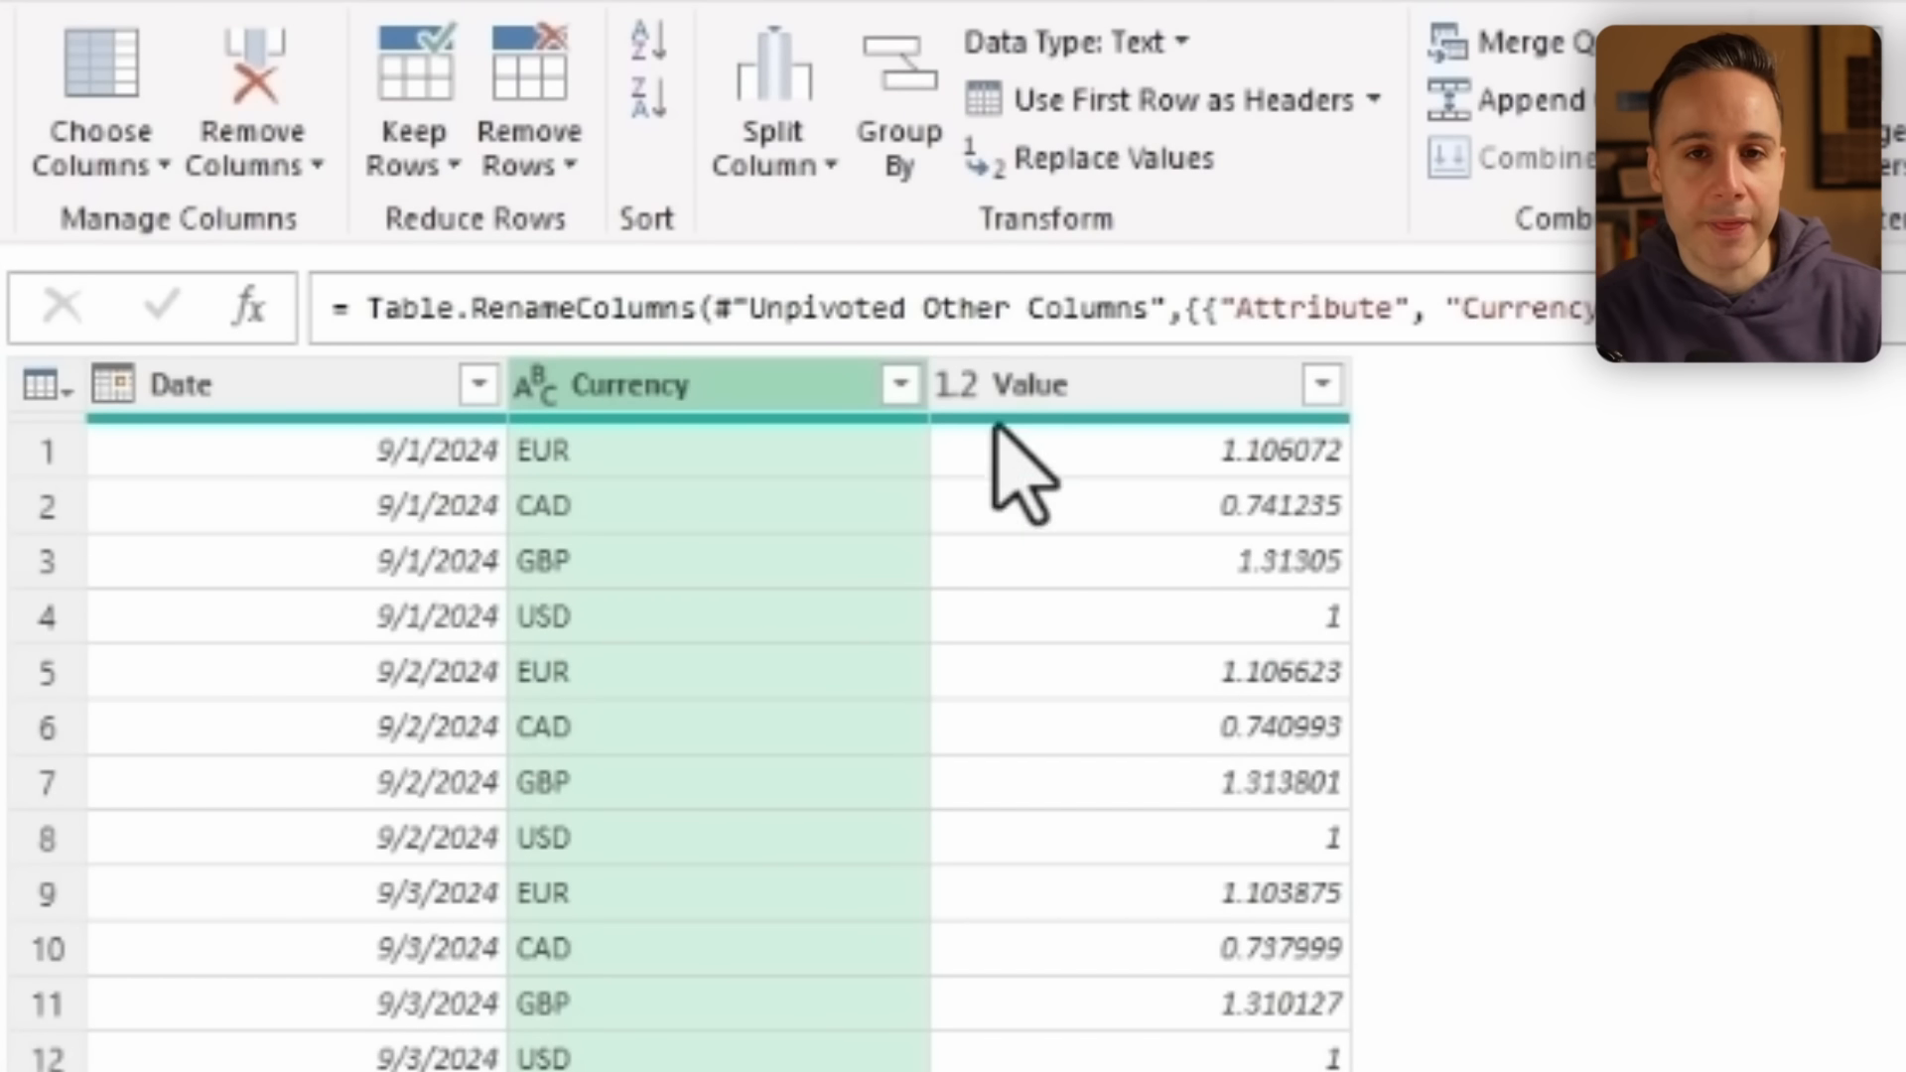
double_click(1037, 387)
type("Exchange Rate")
key("Return")
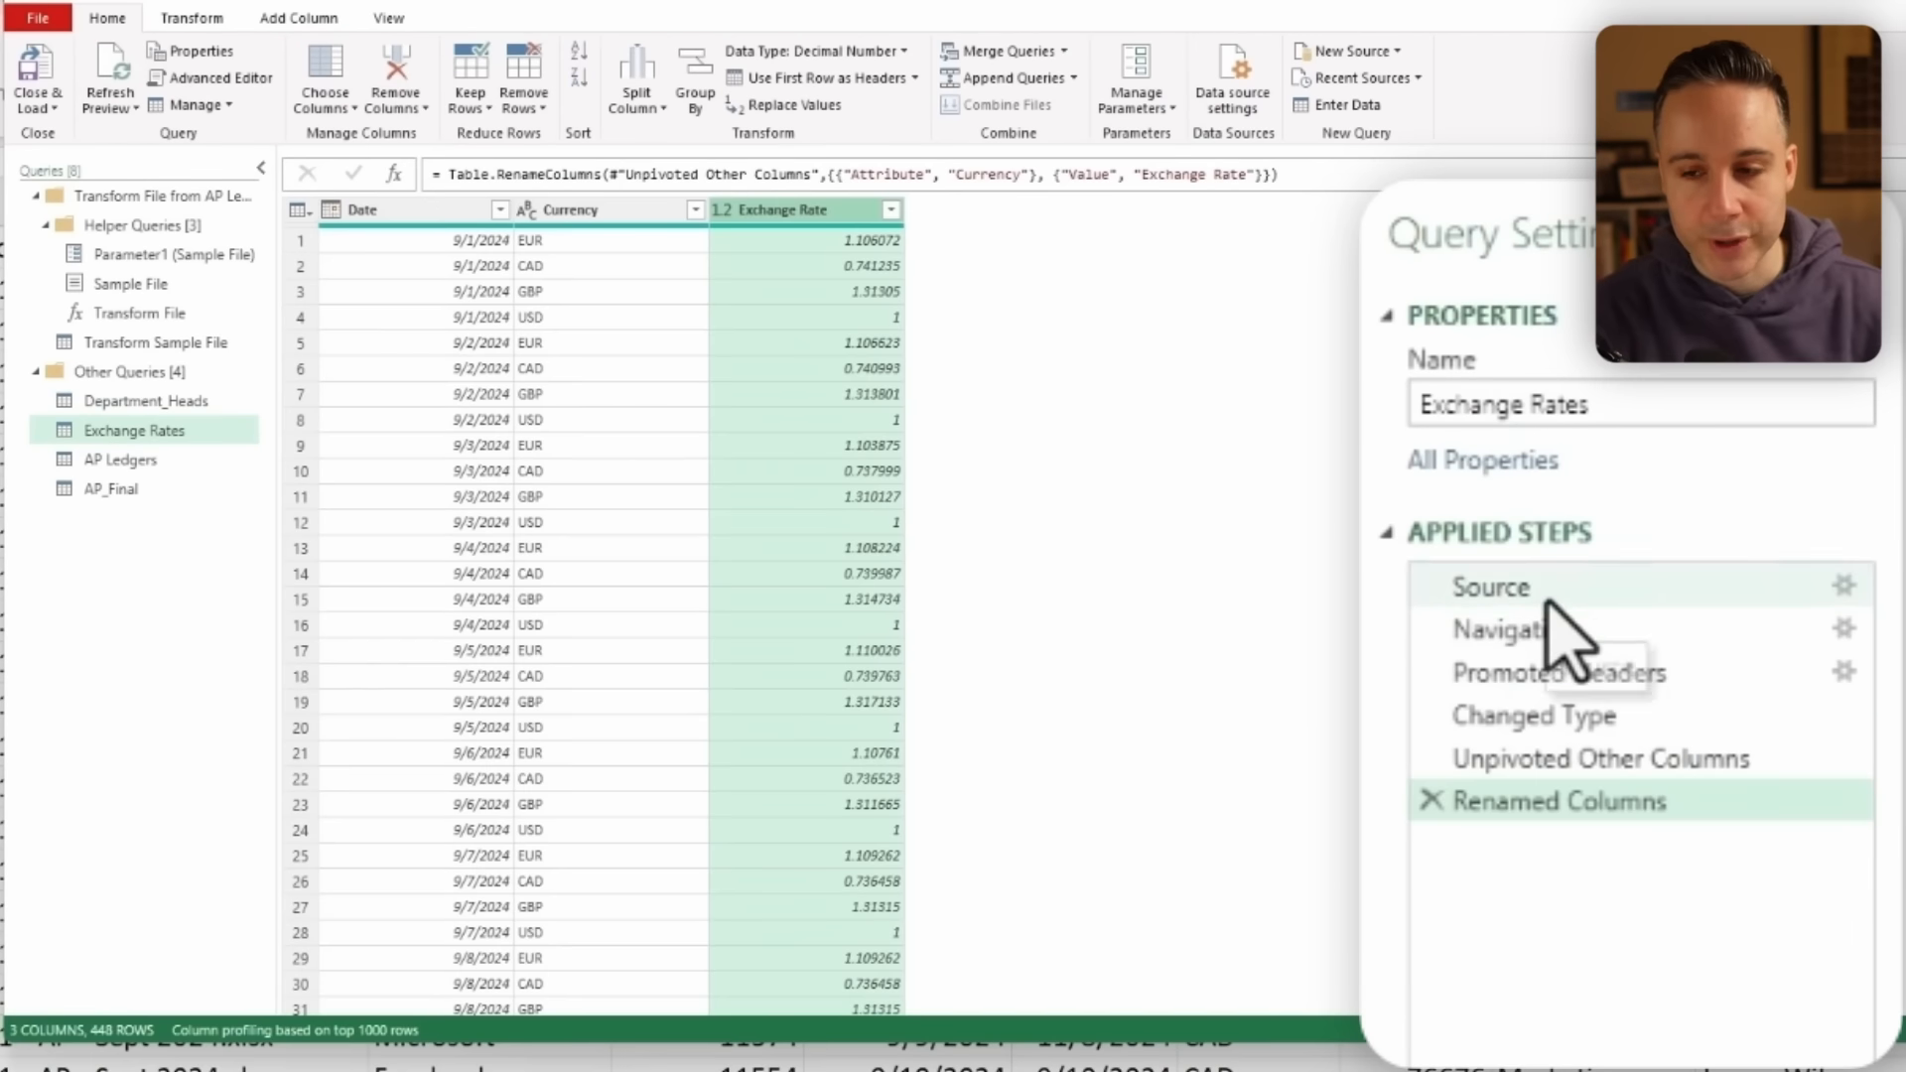
Review the Exchange Rates table as it stood at the Changed Type step, before the columns were unpivoted.
left_click(1549, 596)
left_click(1545, 717)
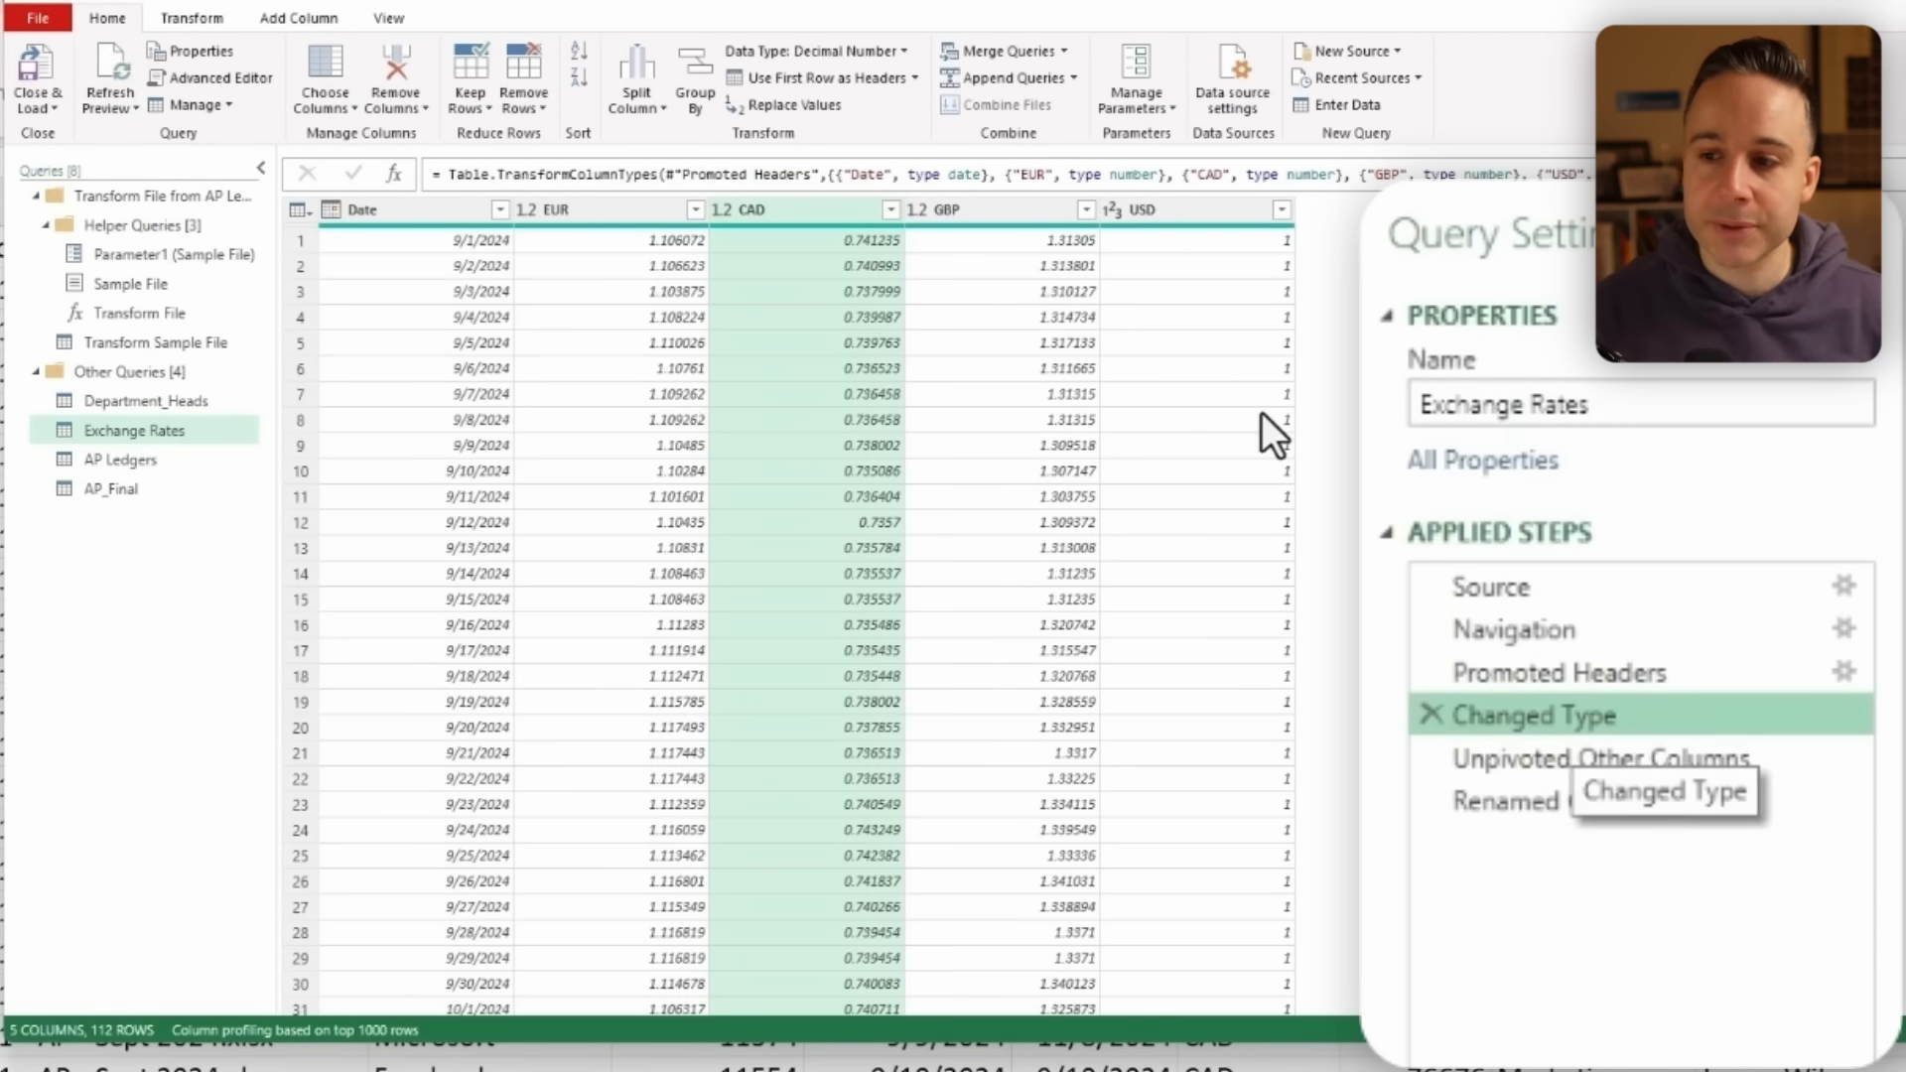
left_click(584, 369)
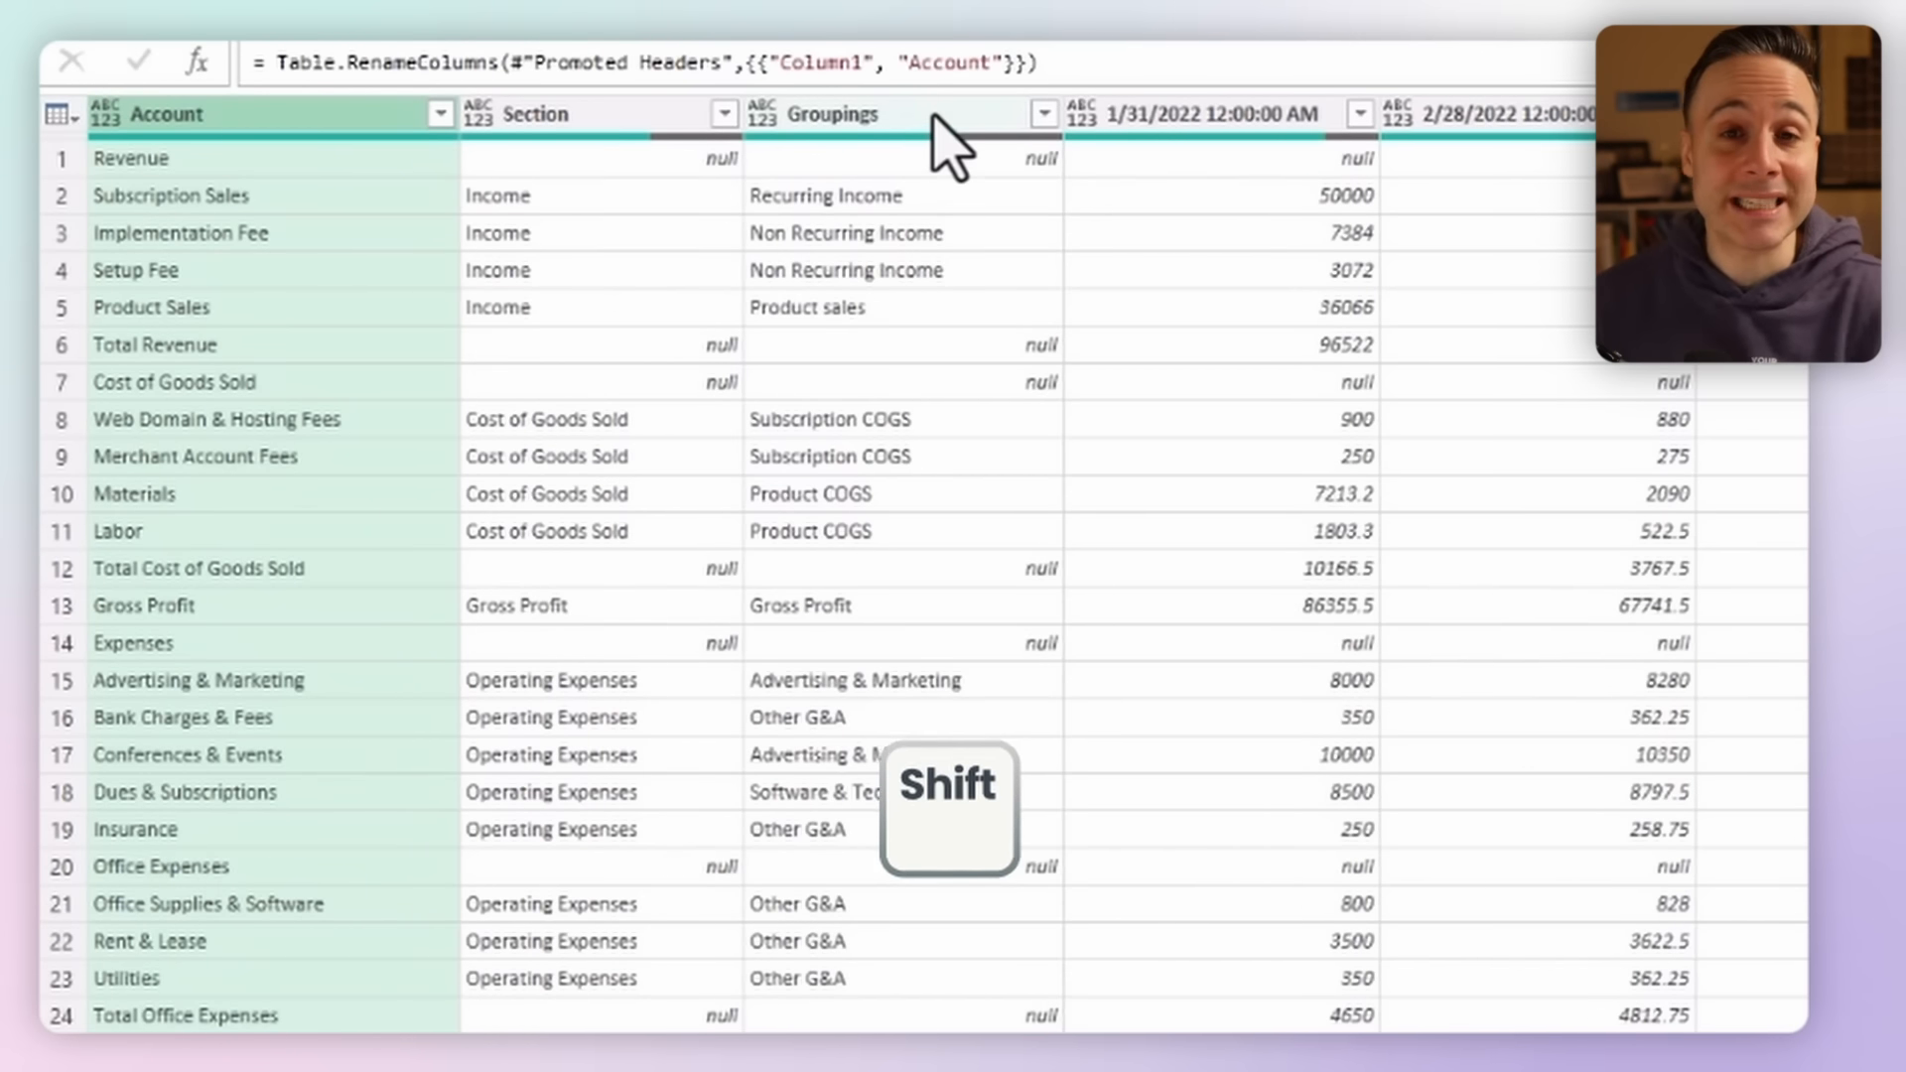
In the sample income statement query, select the Account through Groupings columns and unpivot the other columns.
left_click(948, 144, "shift")
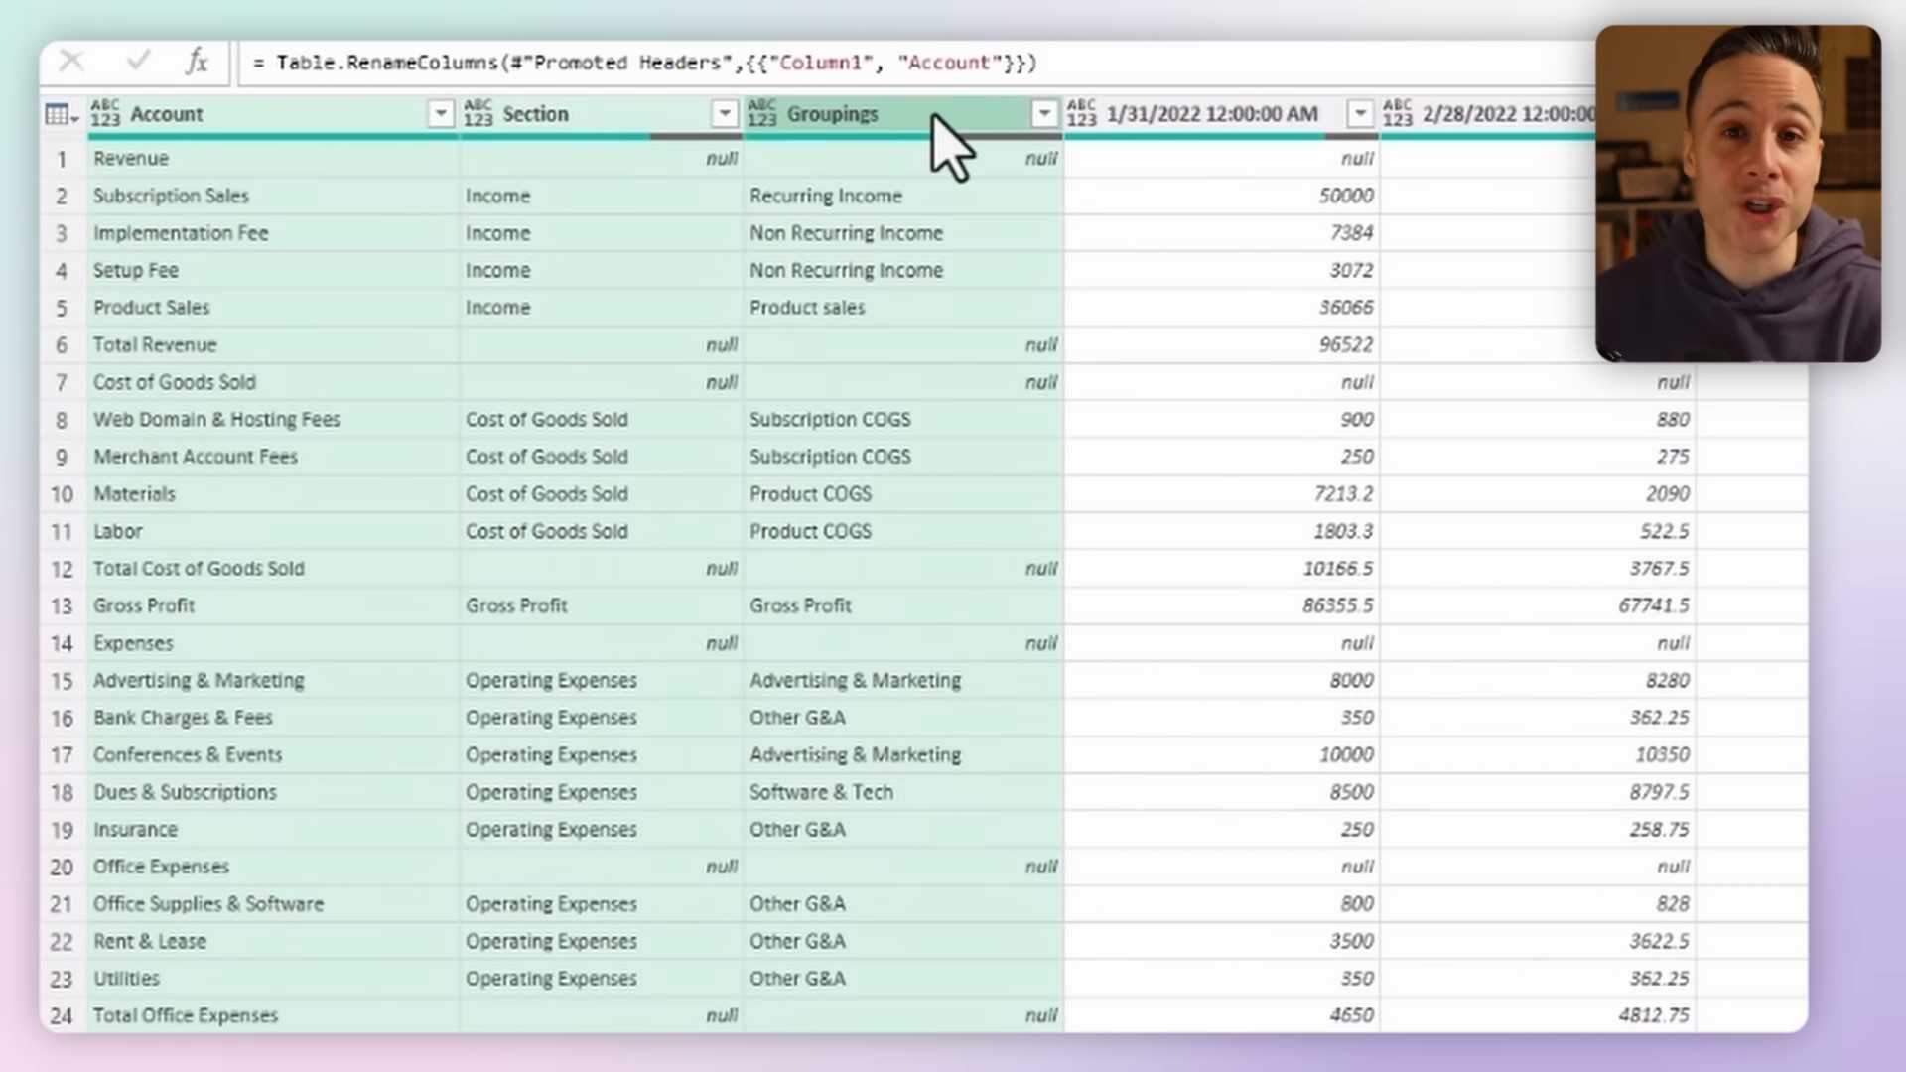
right_click(944, 136)
left_click(1142, 730)
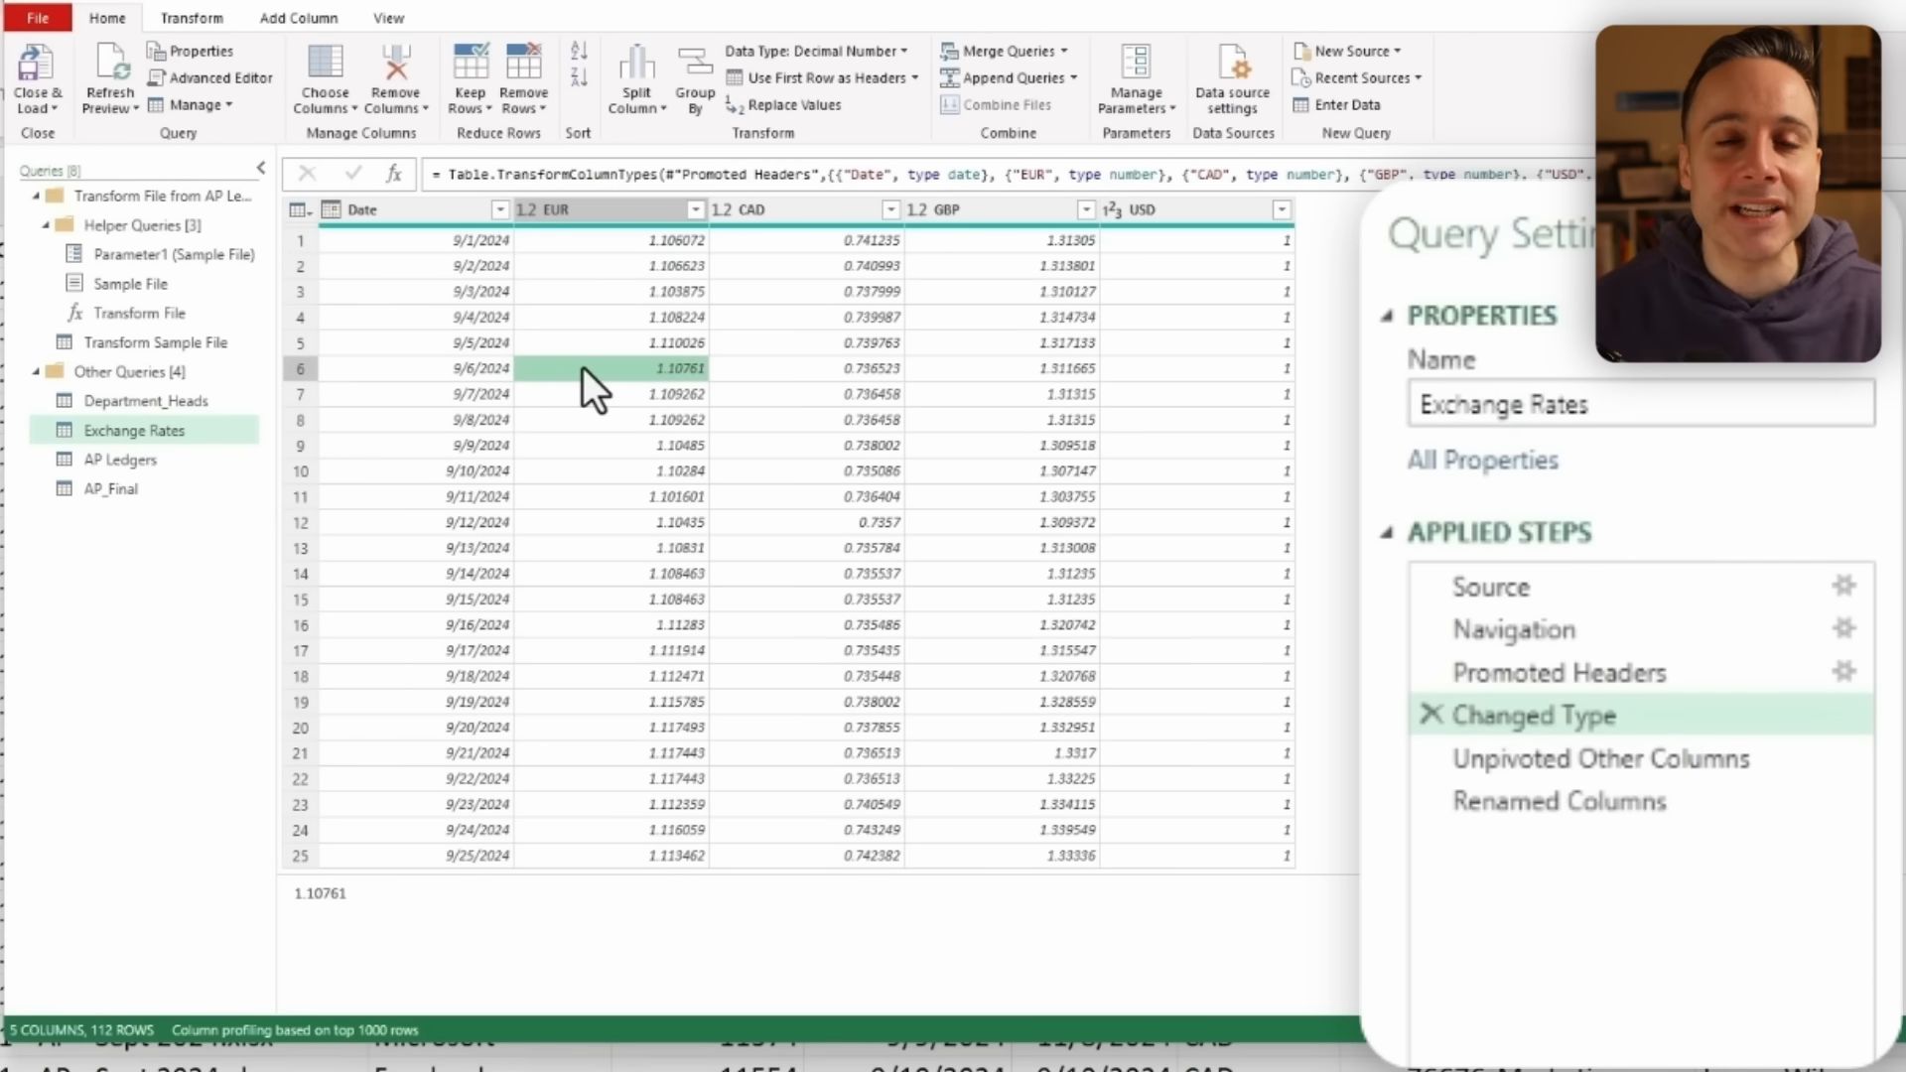
Start merging queries in AP_Final, selecting Invoice Date and Currency, in that order, as its matching columns.
left_click(1558, 801)
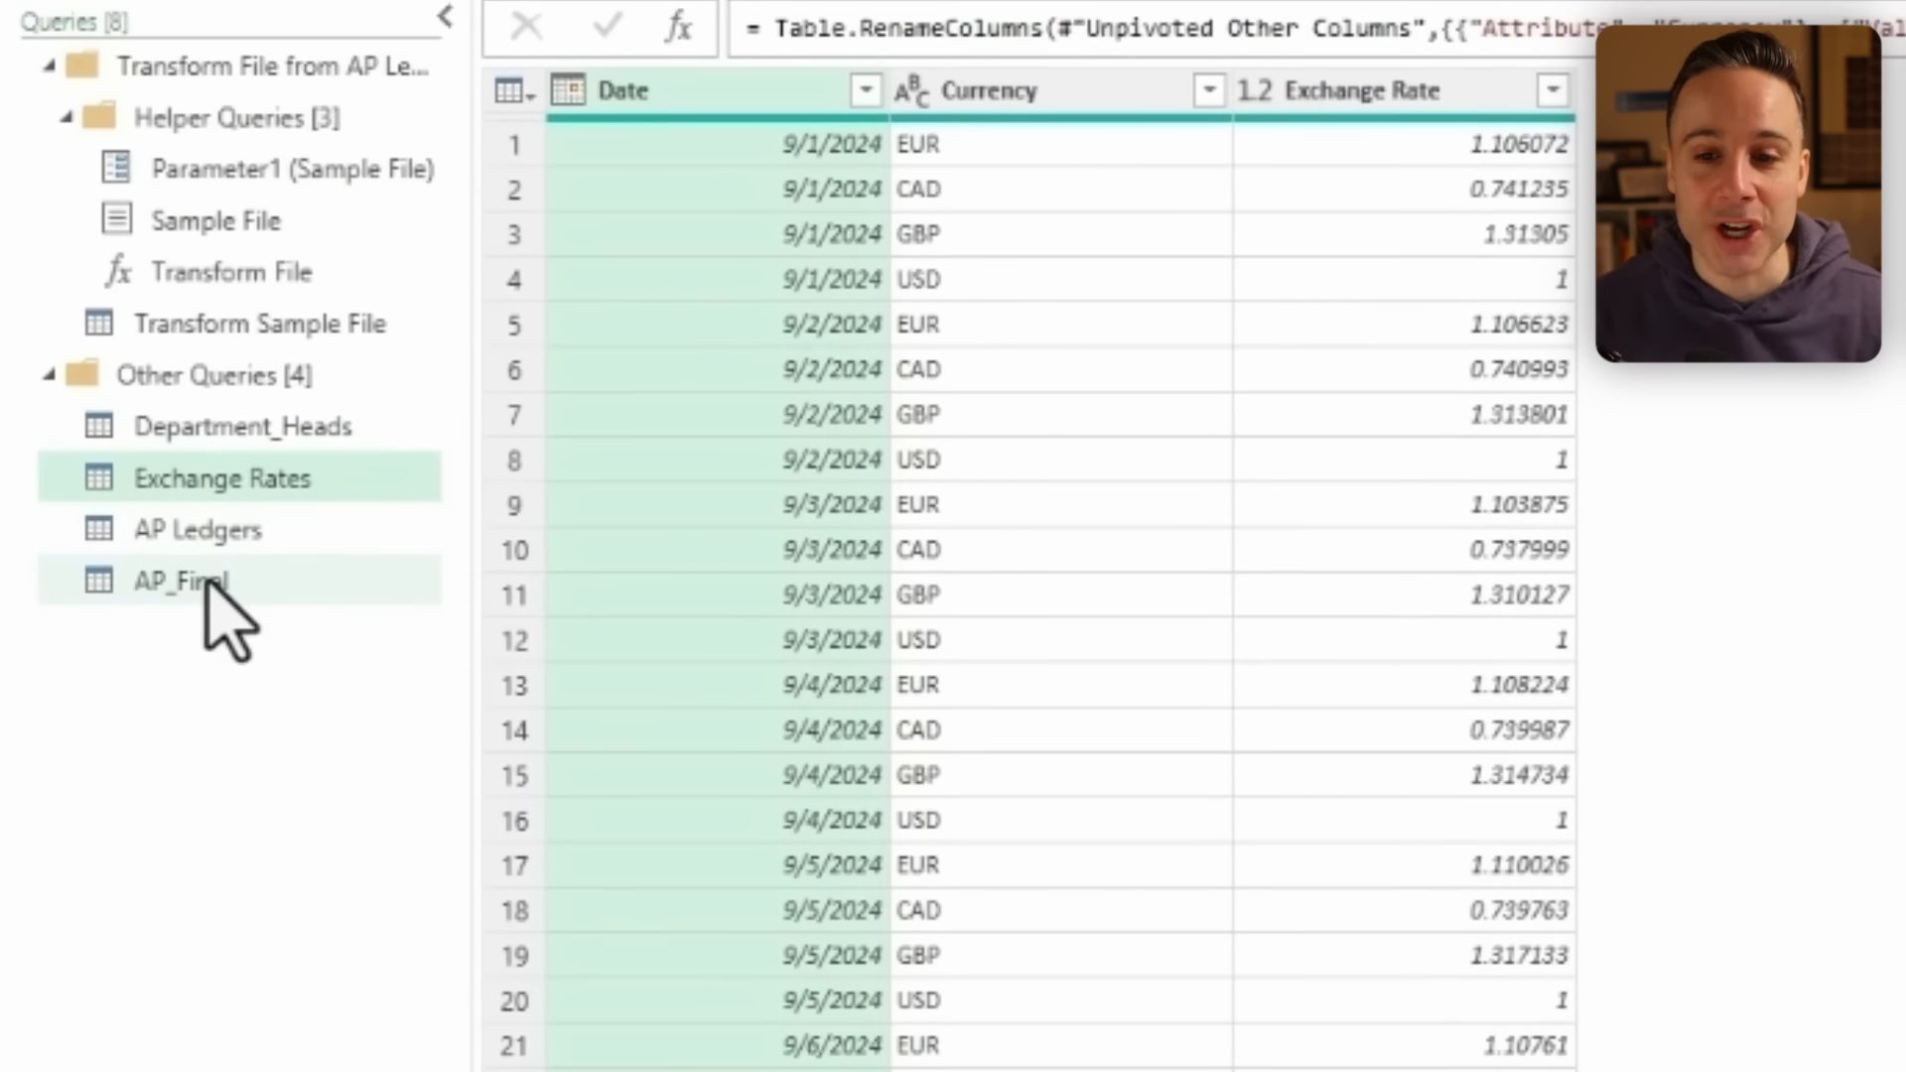
left_click(206, 584)
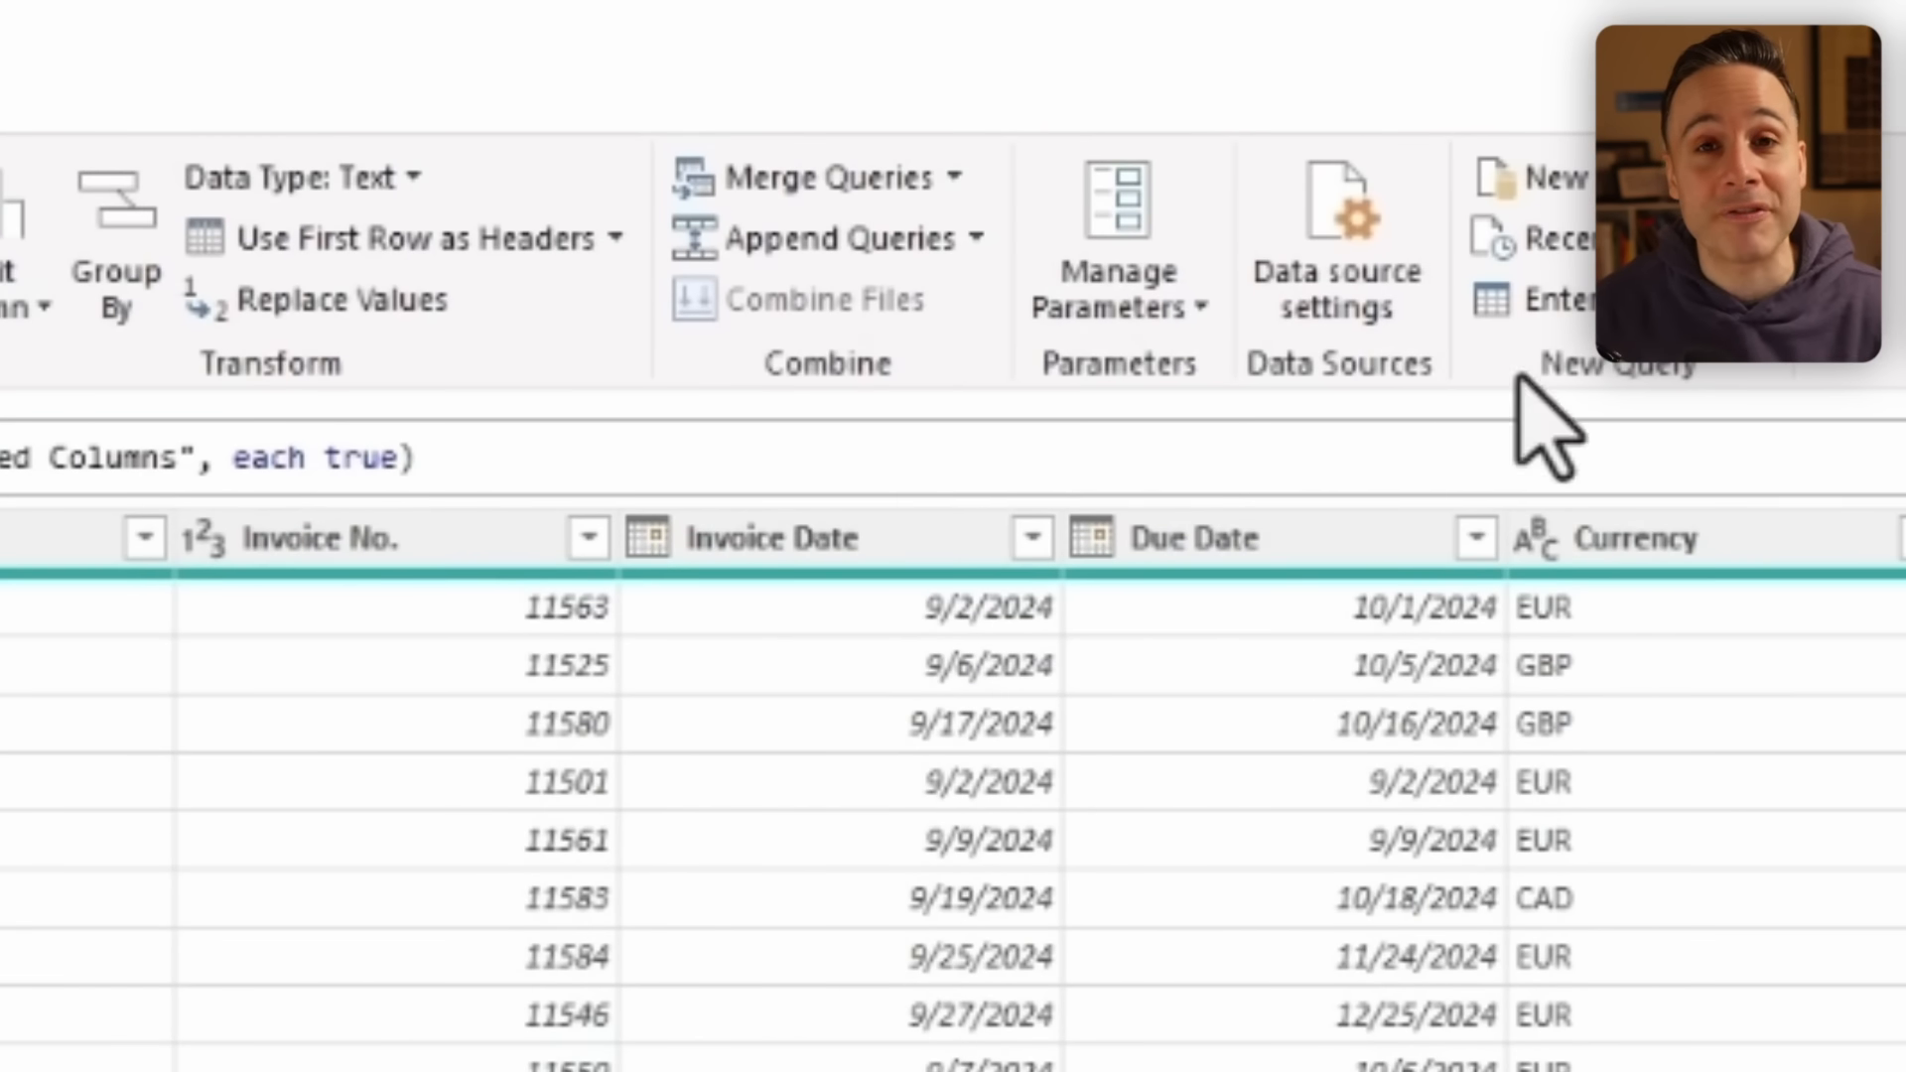
left_click(955, 176)
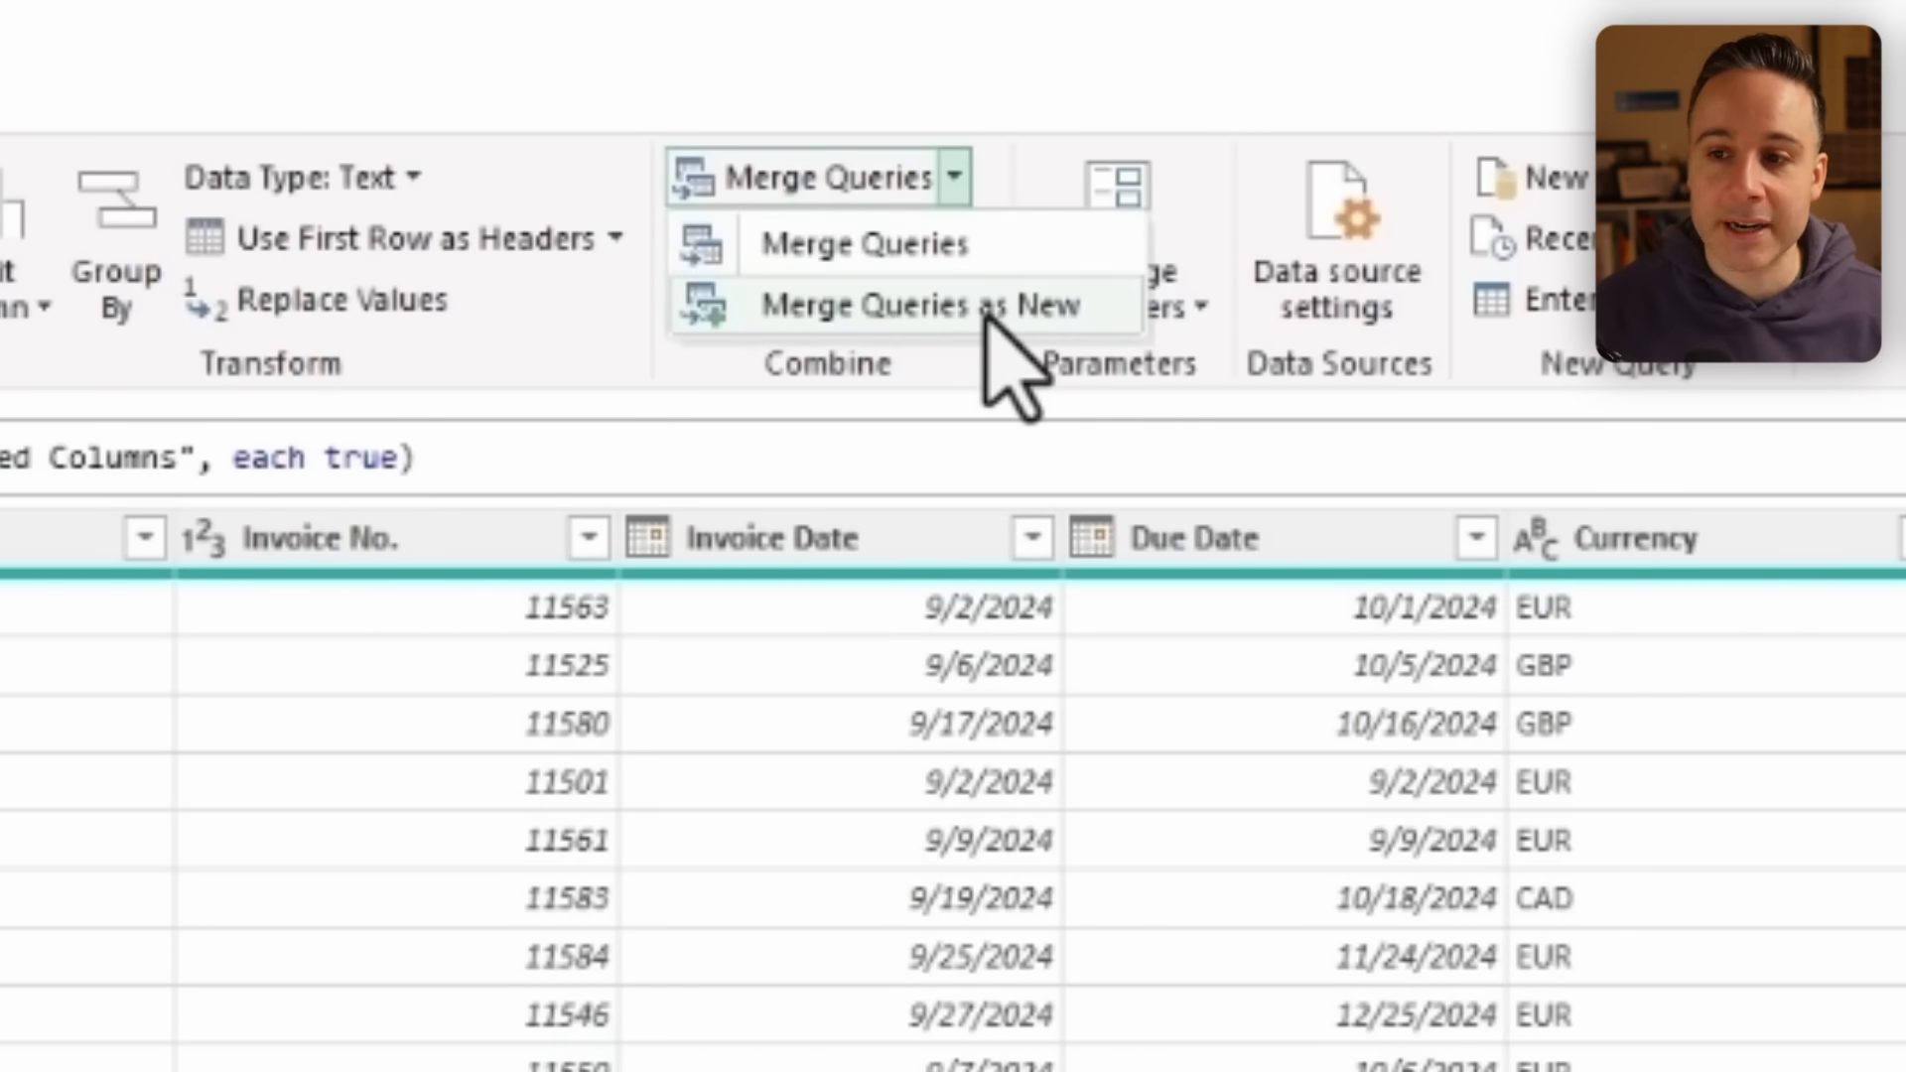
left_click(877, 256)
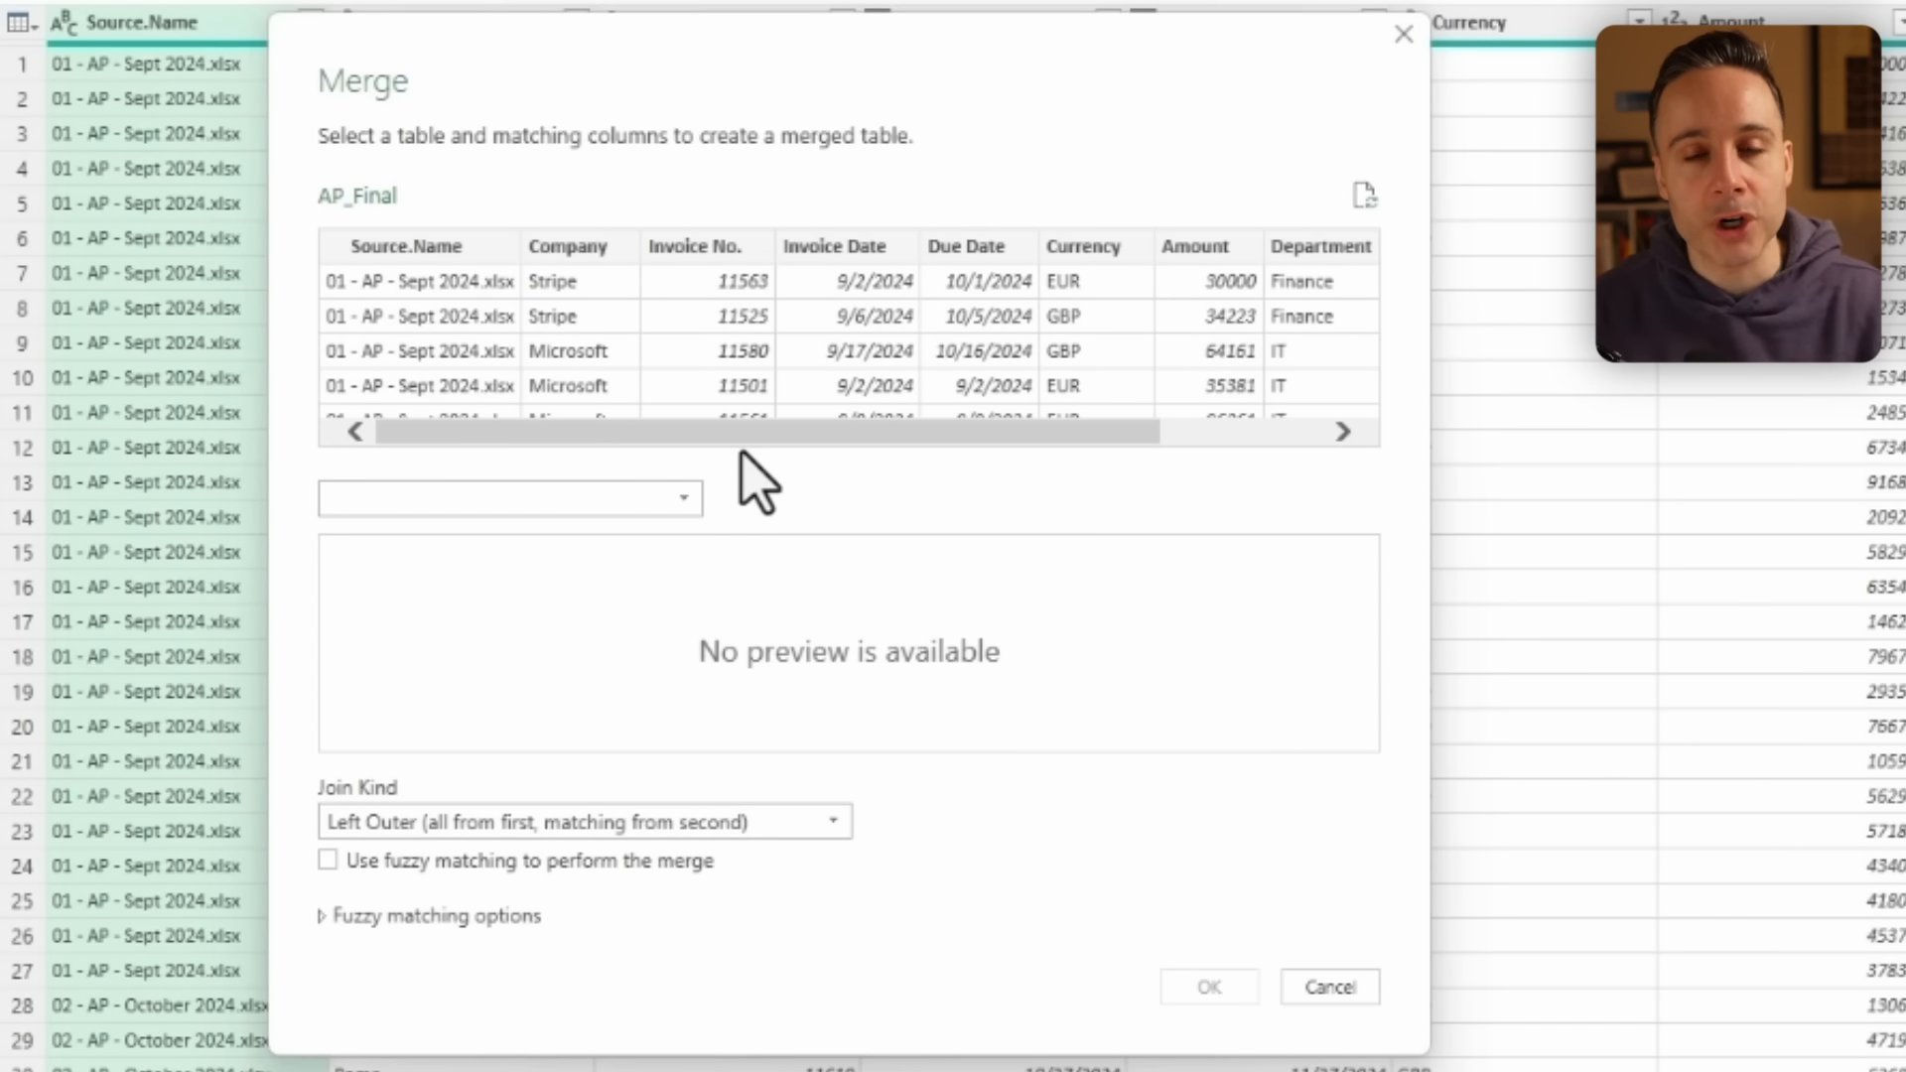
left_click(865, 256, "ctrl")
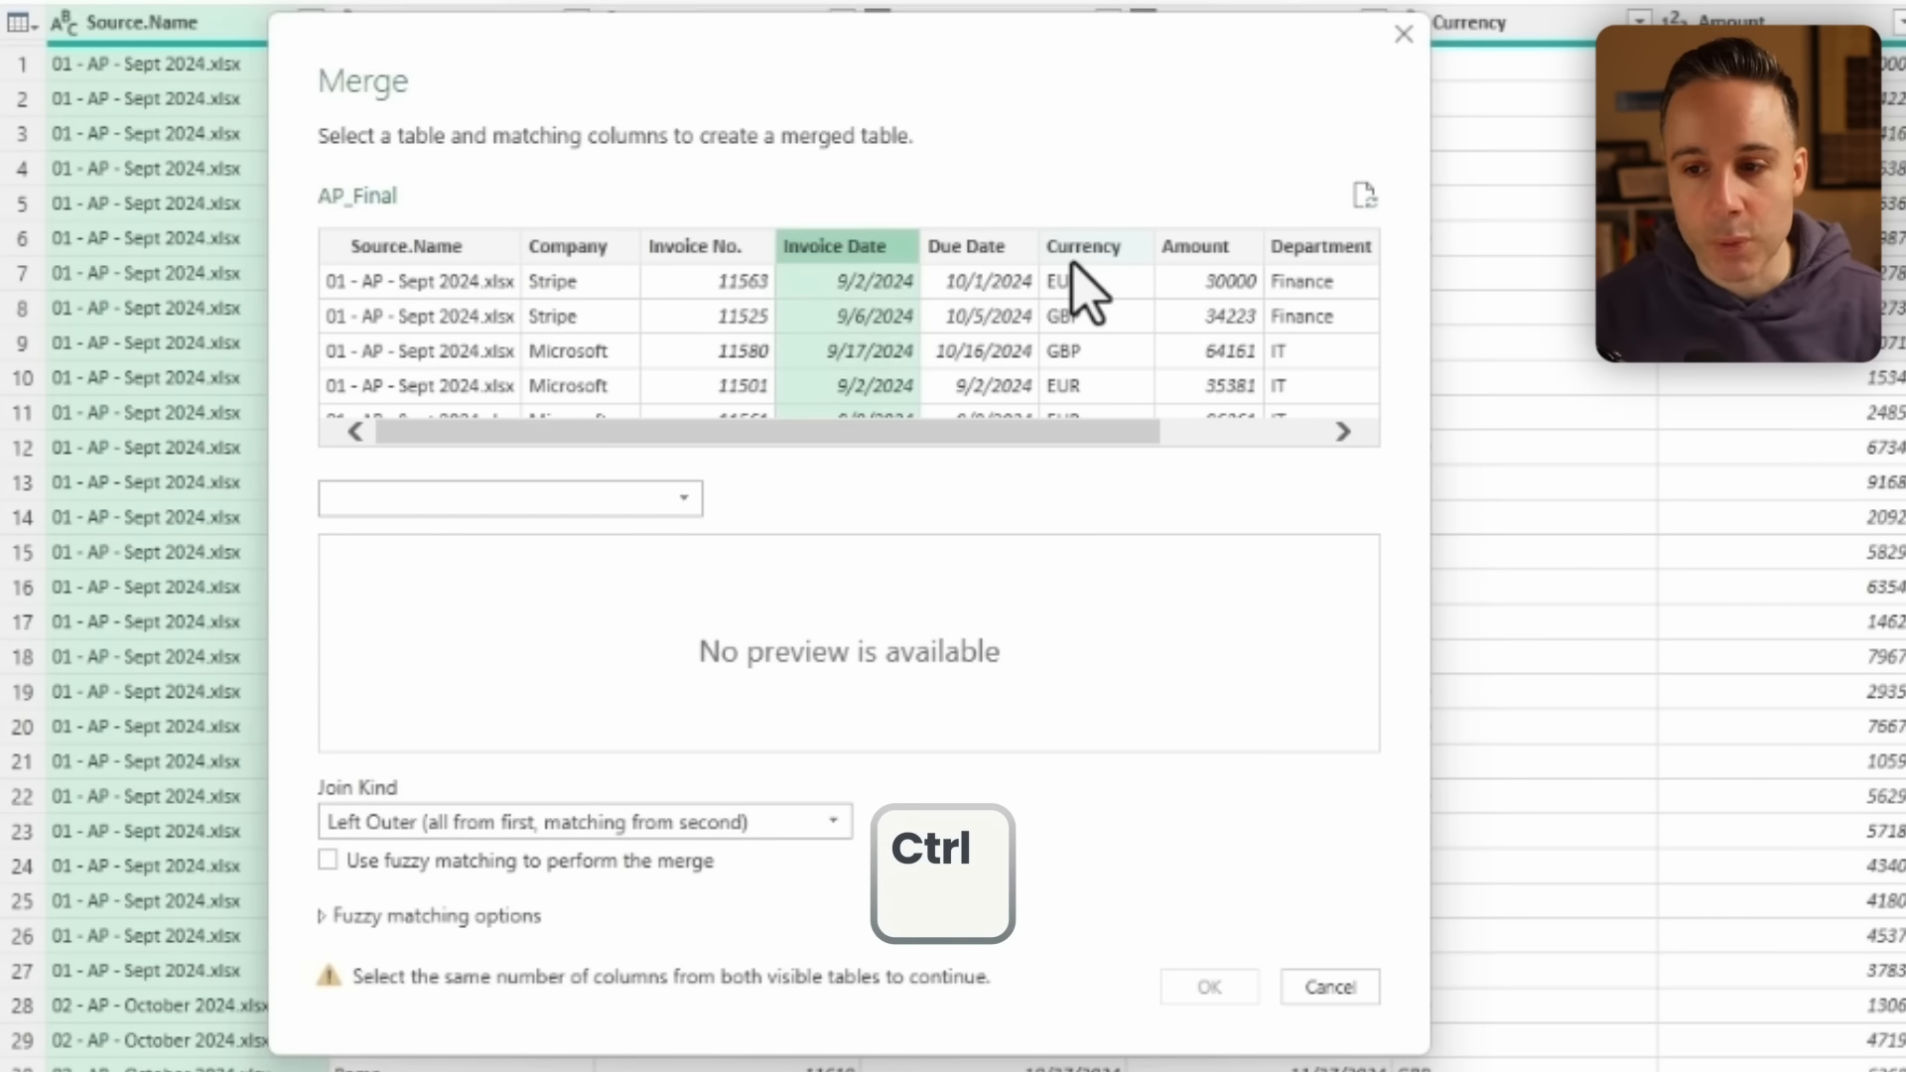
left_click(1072, 268, "ctrl")
Merge AP_Final with Exchange Rates, matching its Date and Currency columns in that order with a Left Outer join.
left_click(574, 500)
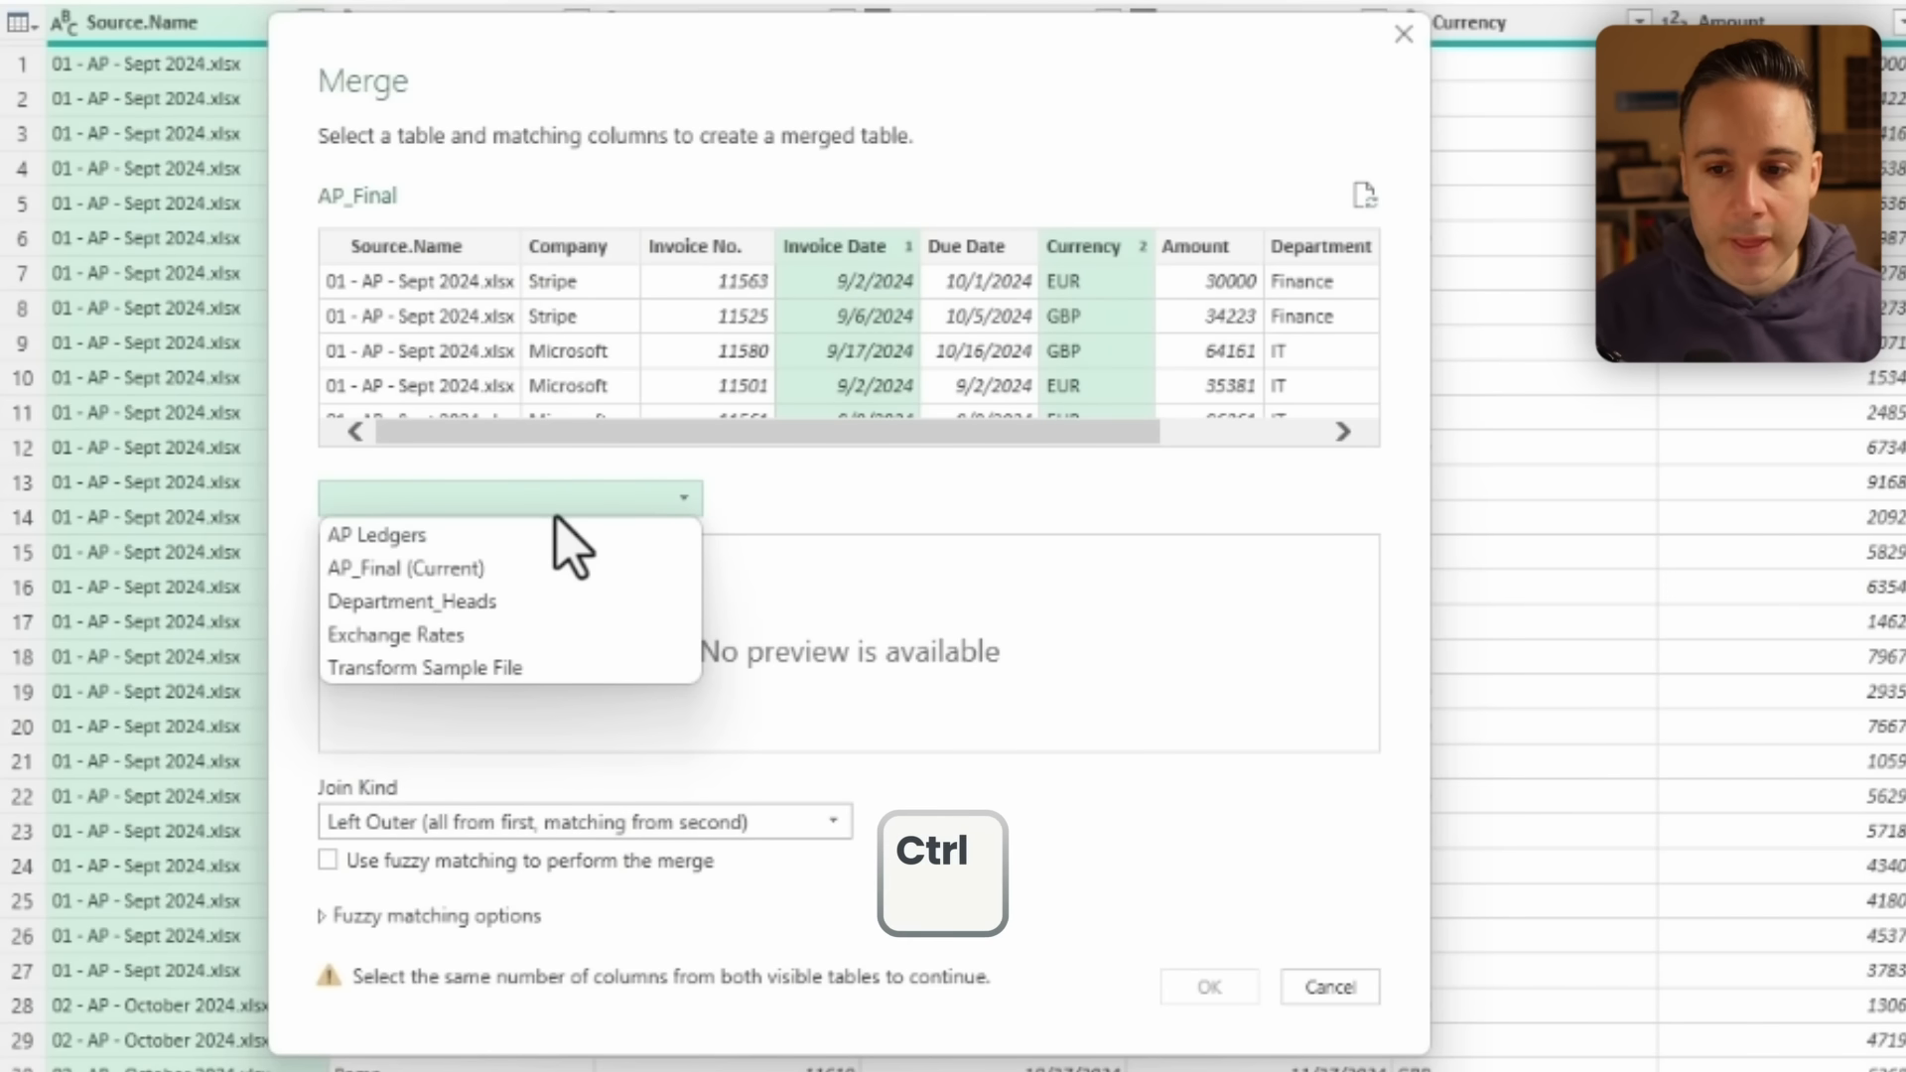
left_click(542, 636)
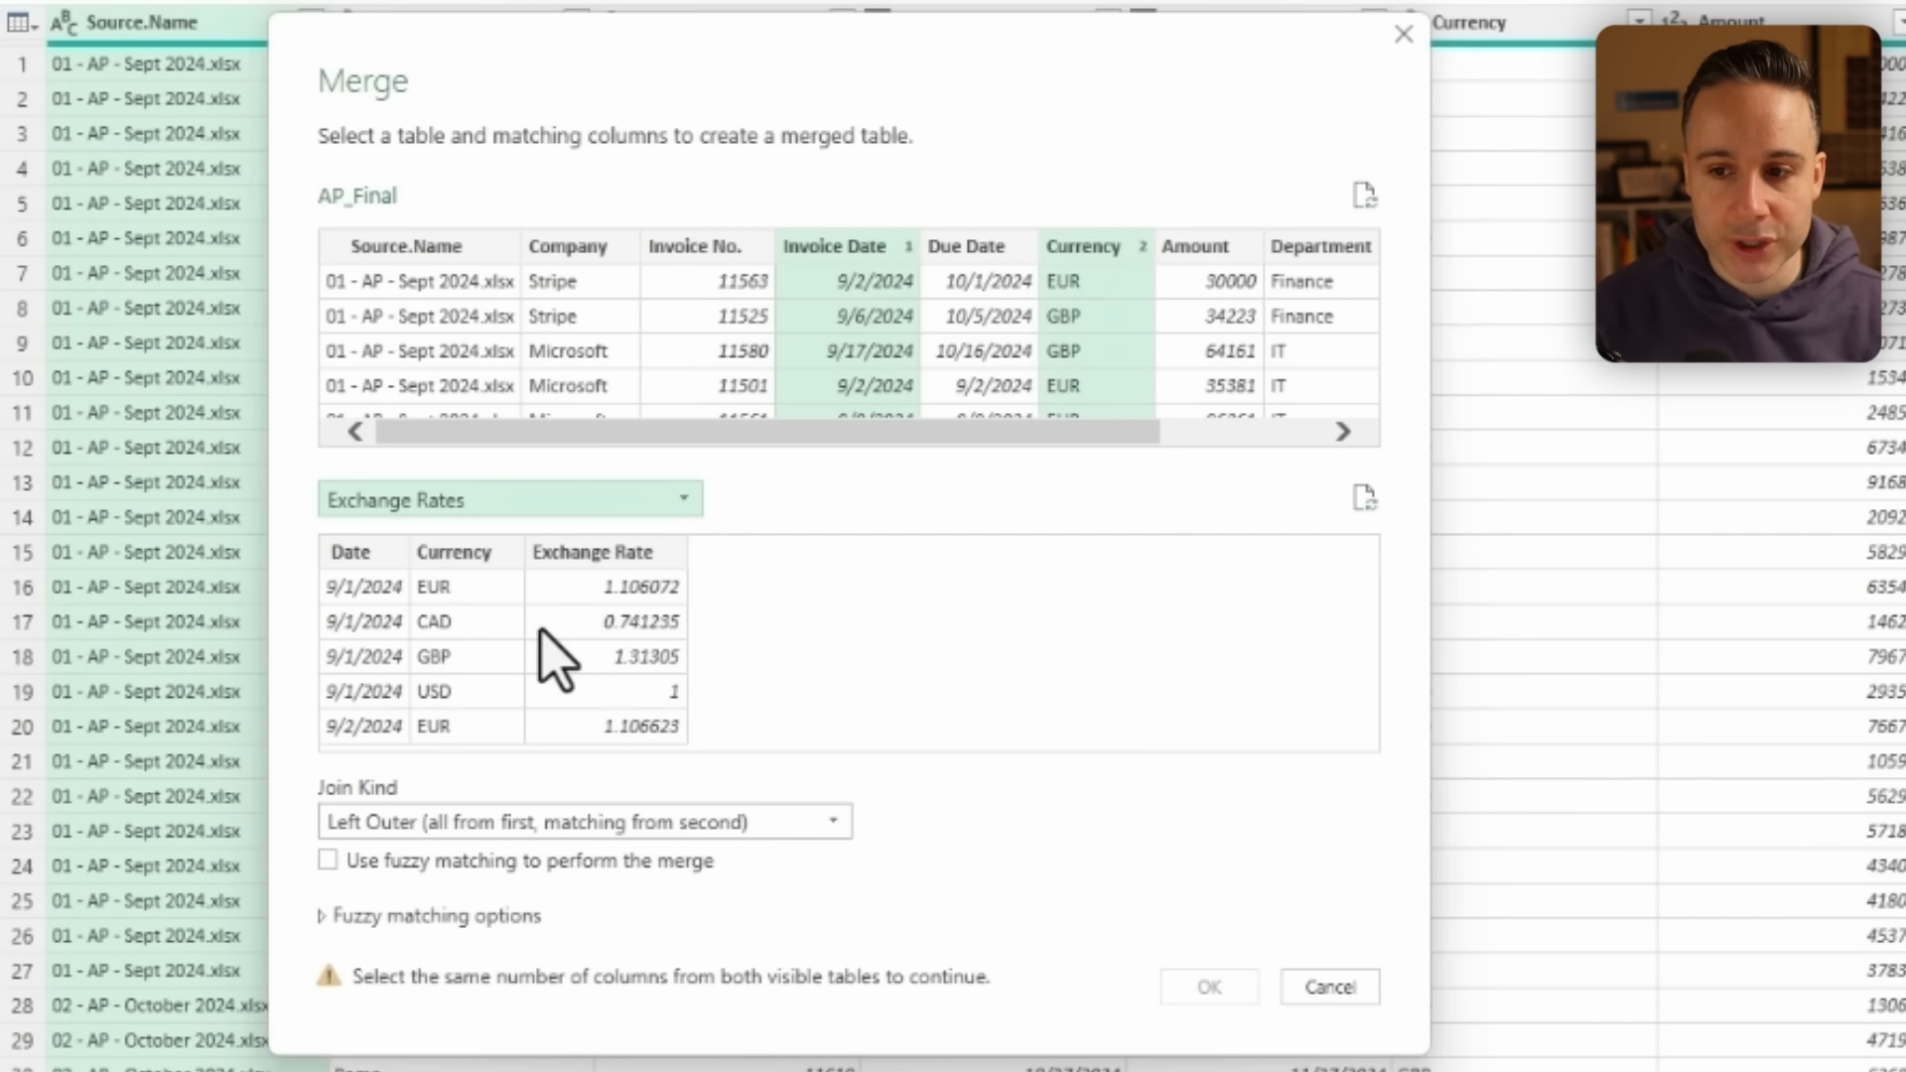
left_click(348, 552, "ctrl")
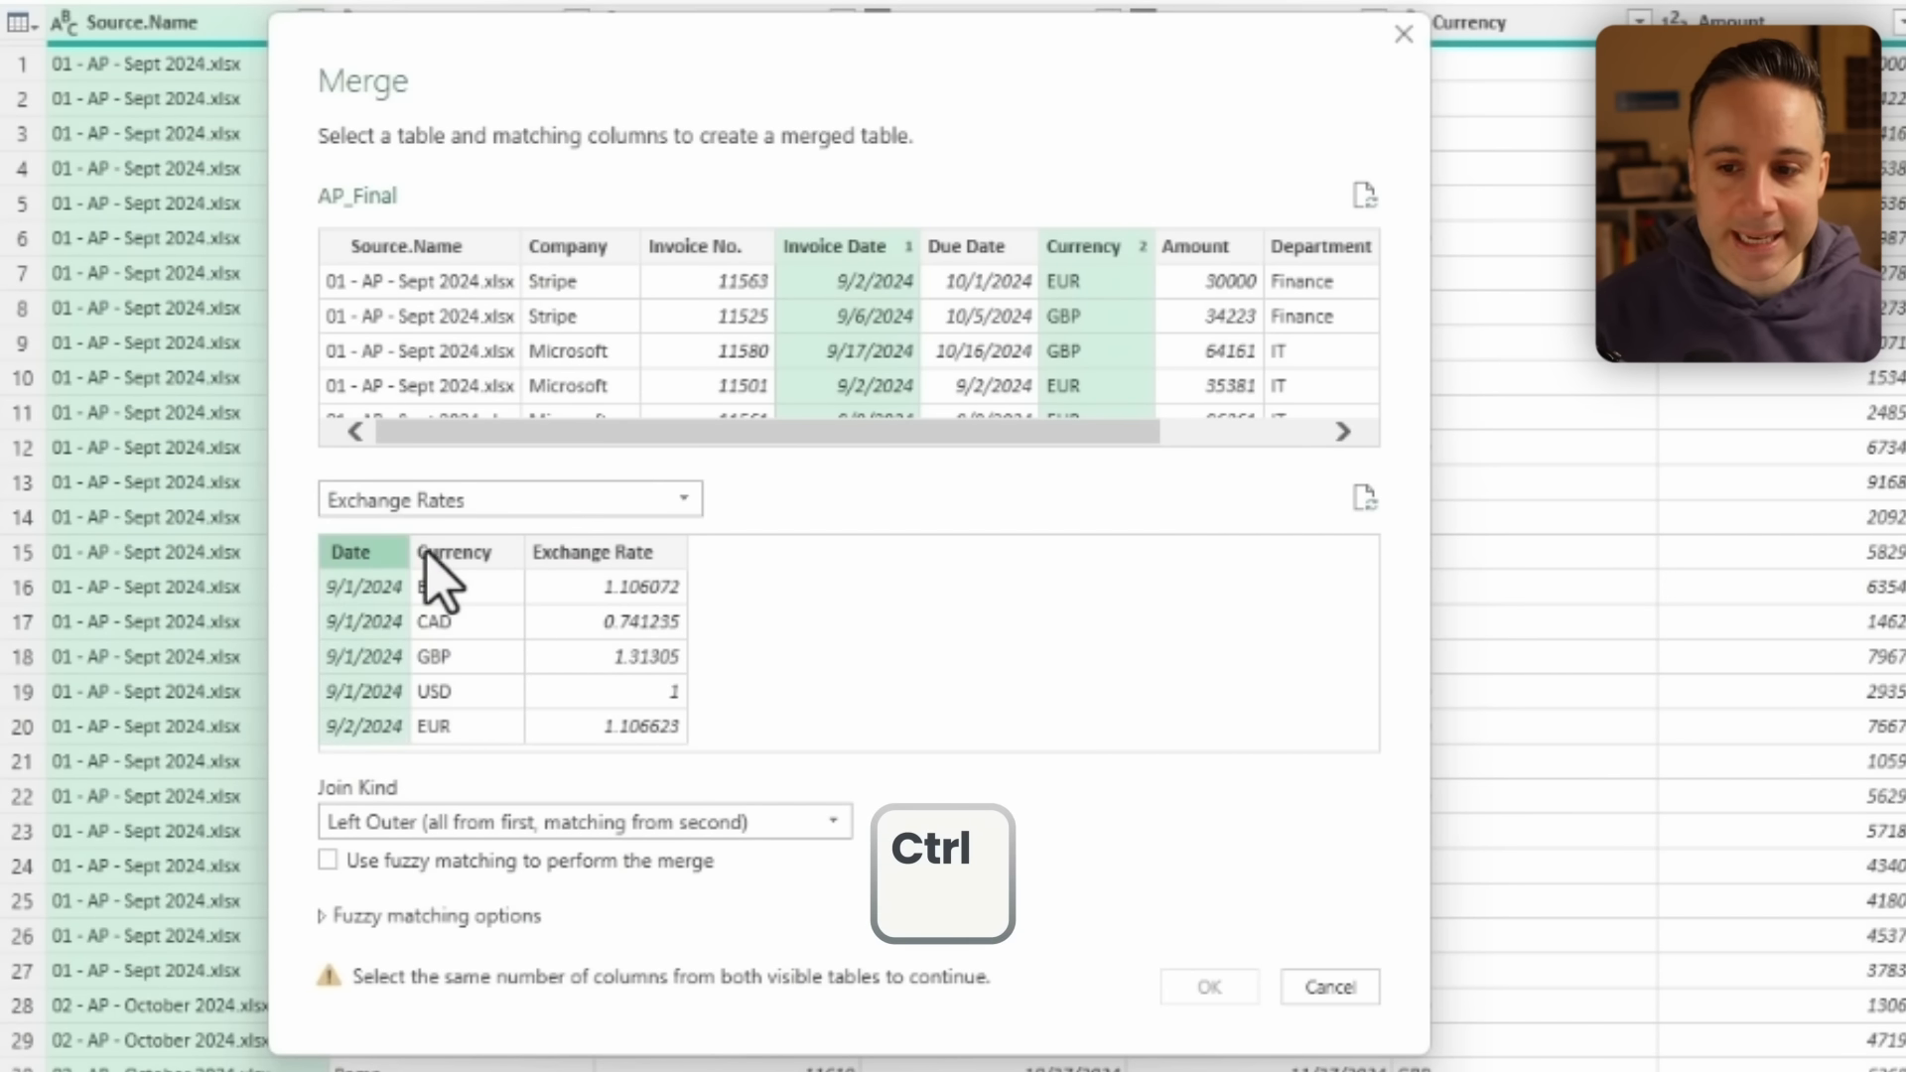
left_click(437, 552, "ctrl")
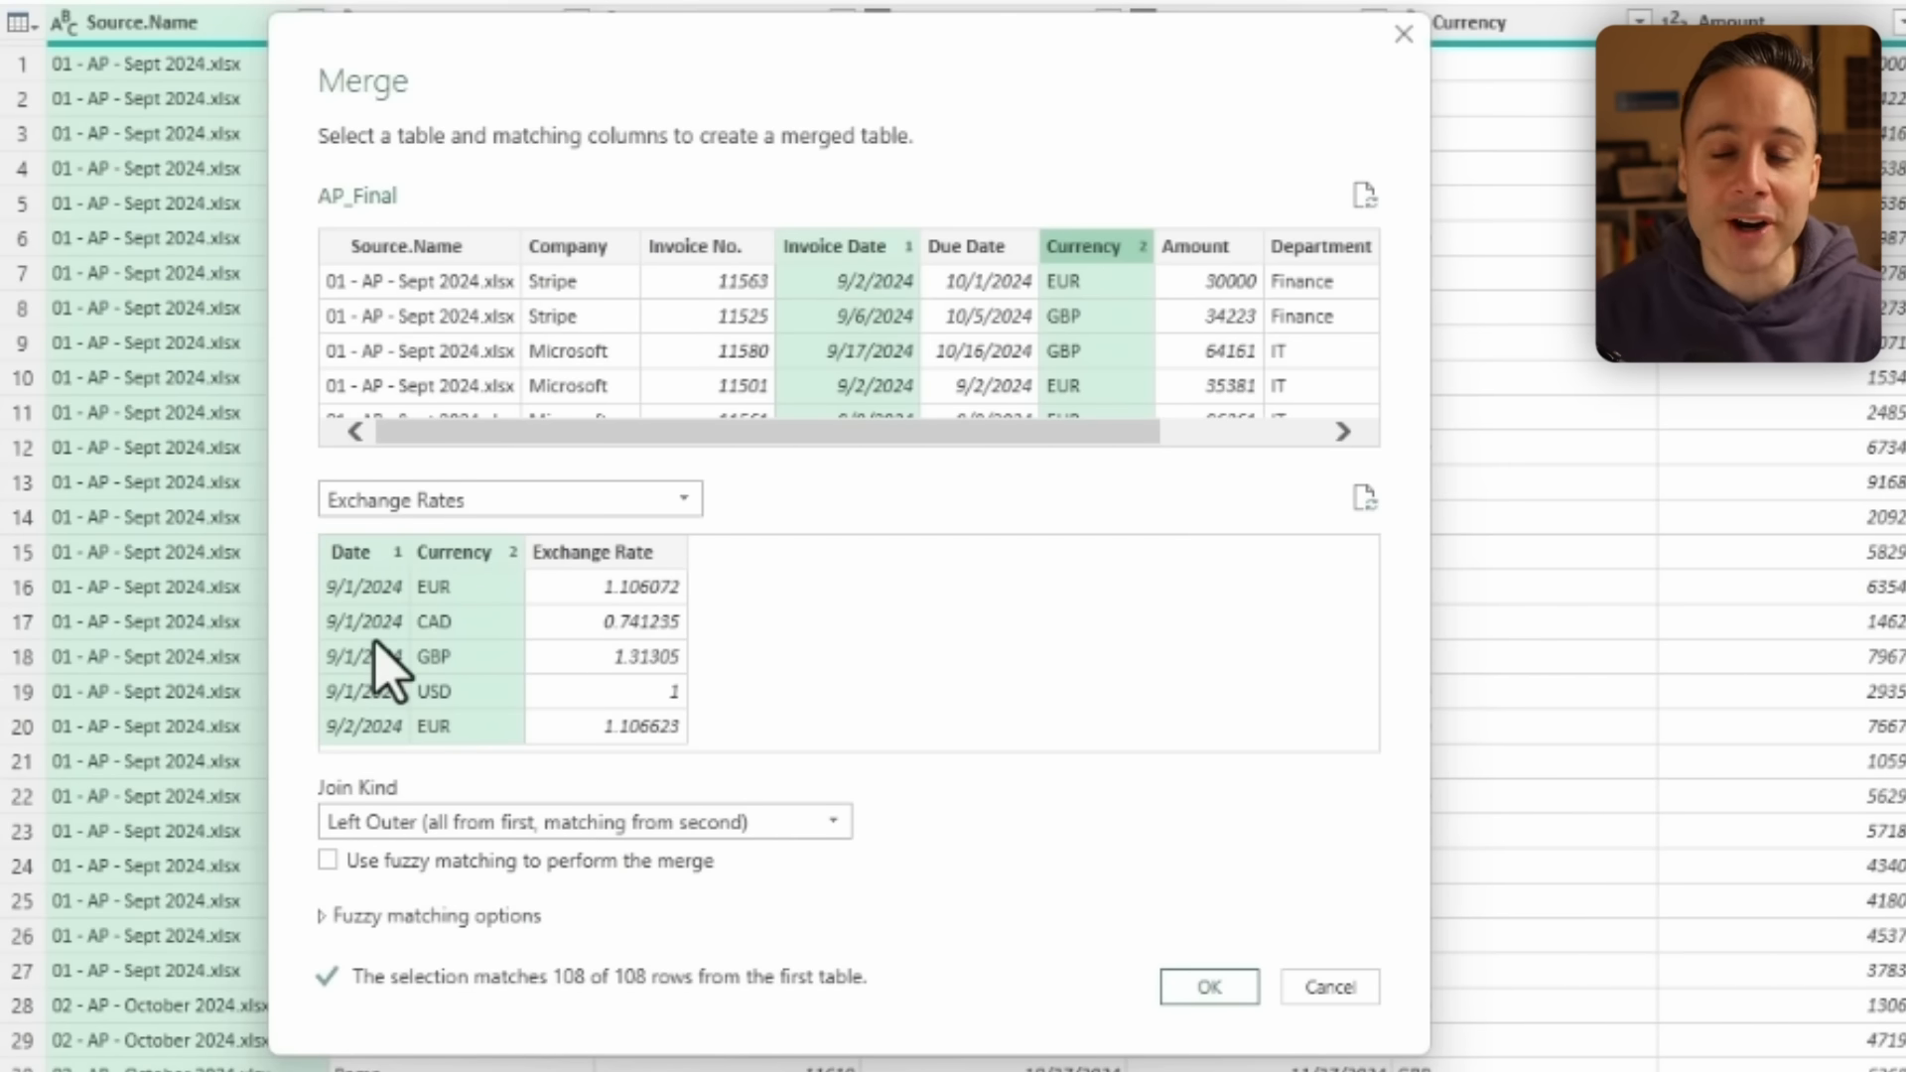
left_click(1219, 986)
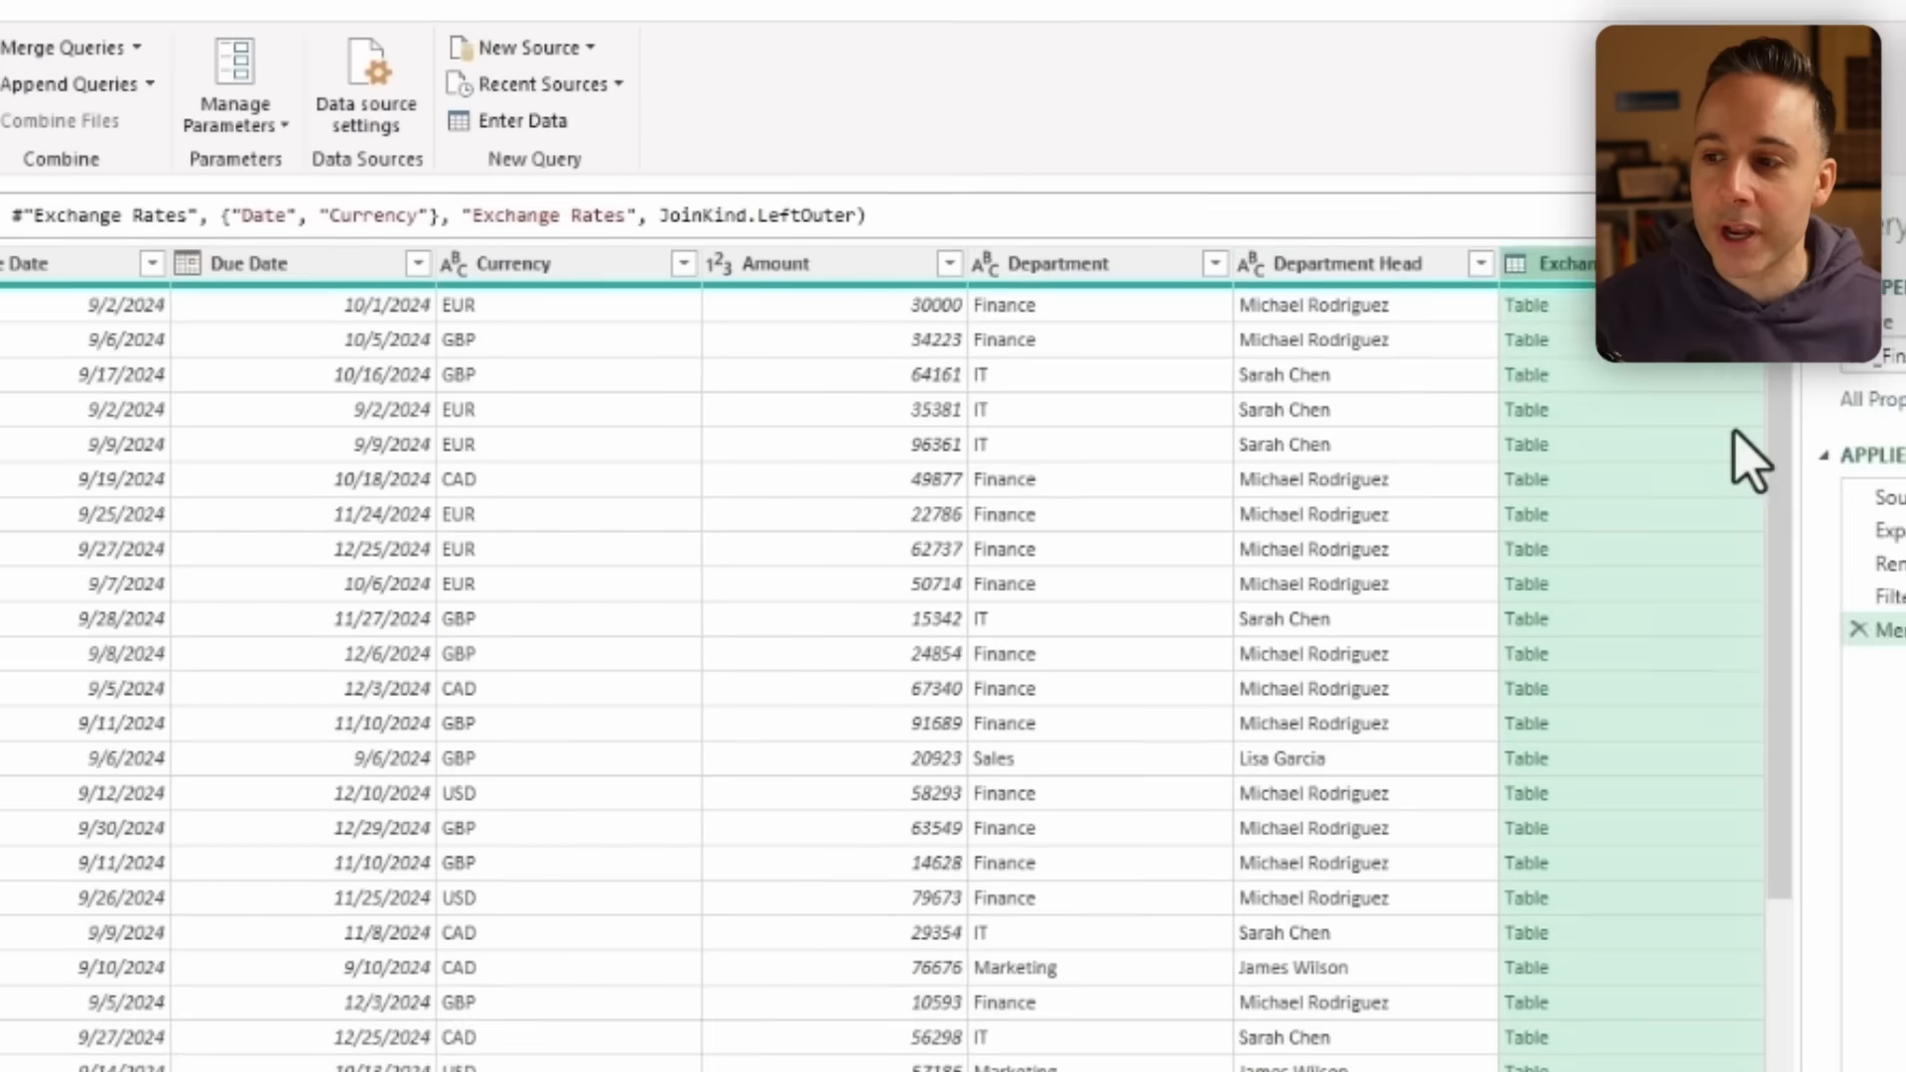
Expand only the Exchange Rate field from the merged Exchange Rates column and rename the resulting column Exchange Rate.
left_click(1703, 258)
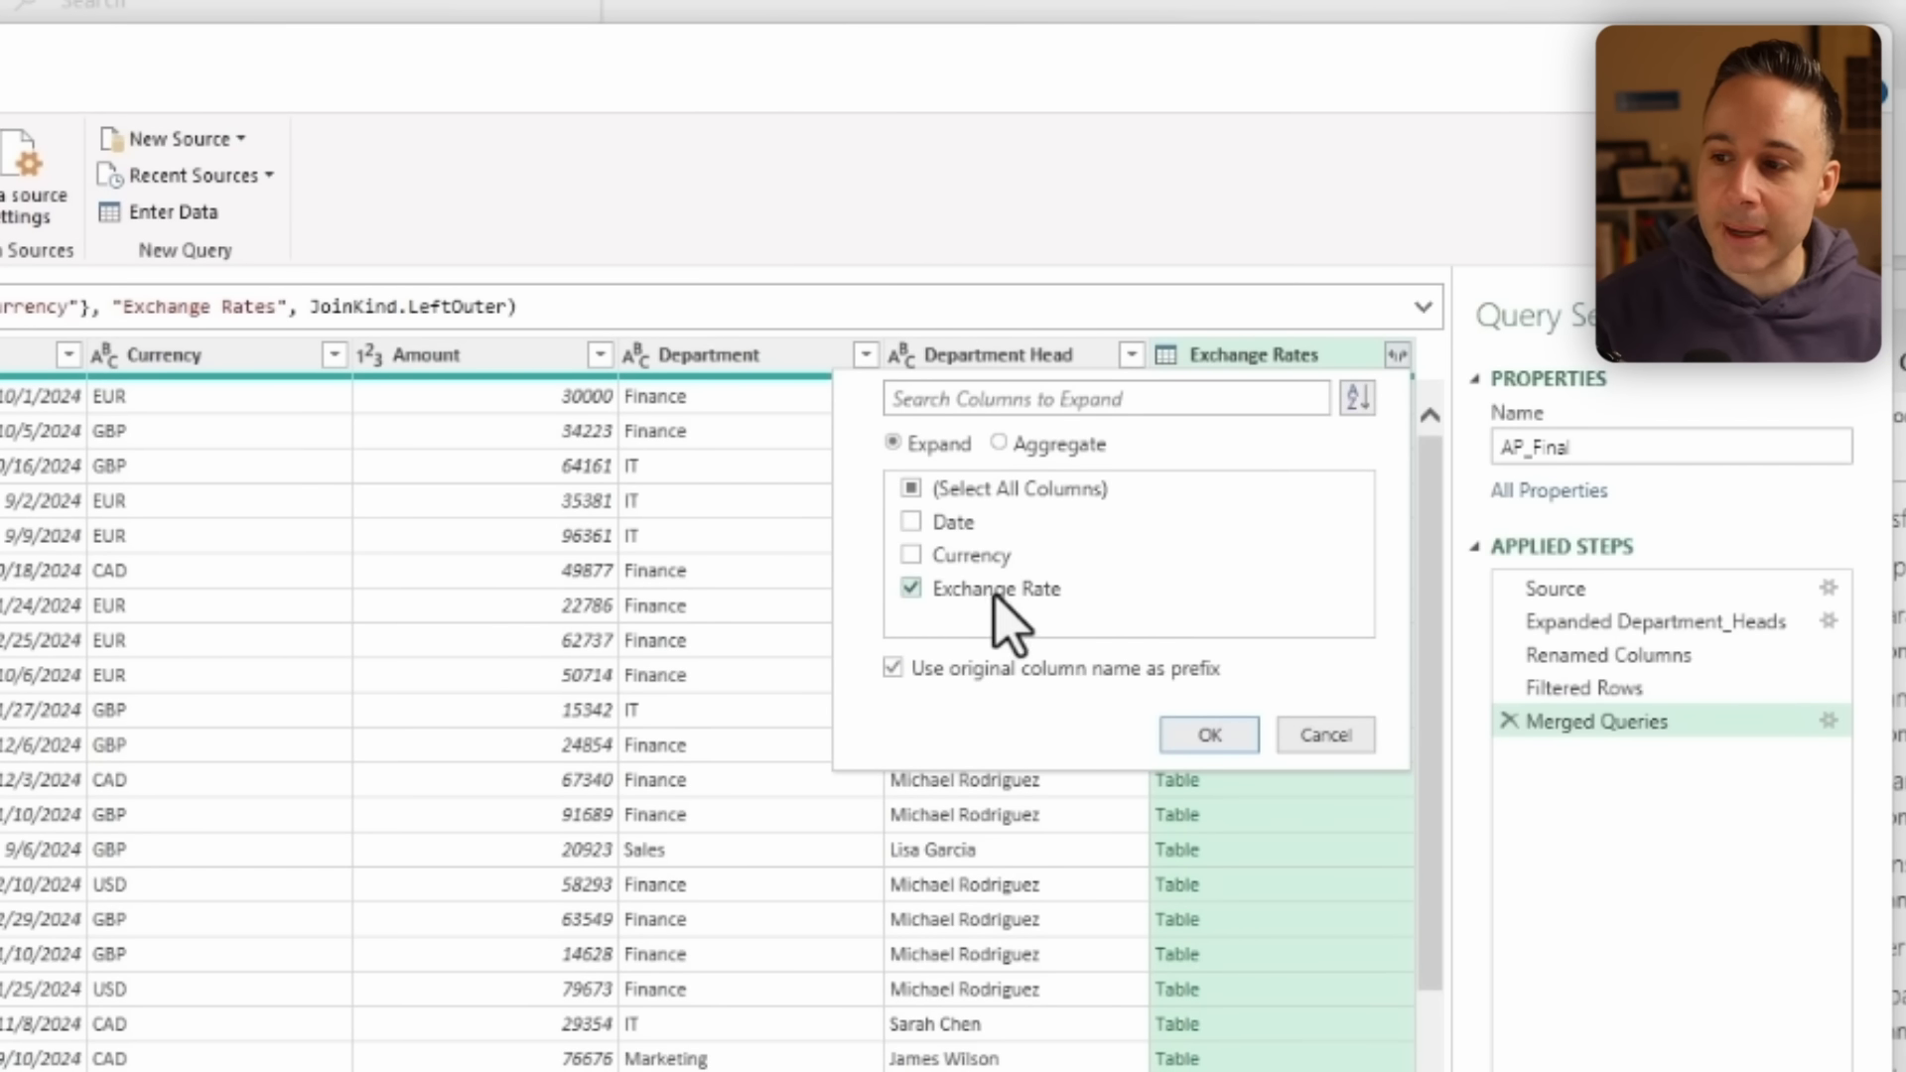
left_click(1212, 739)
double_click(1179, 361)
left_click_drag(1234, 361, 1046, 360)
key("BackSpace")
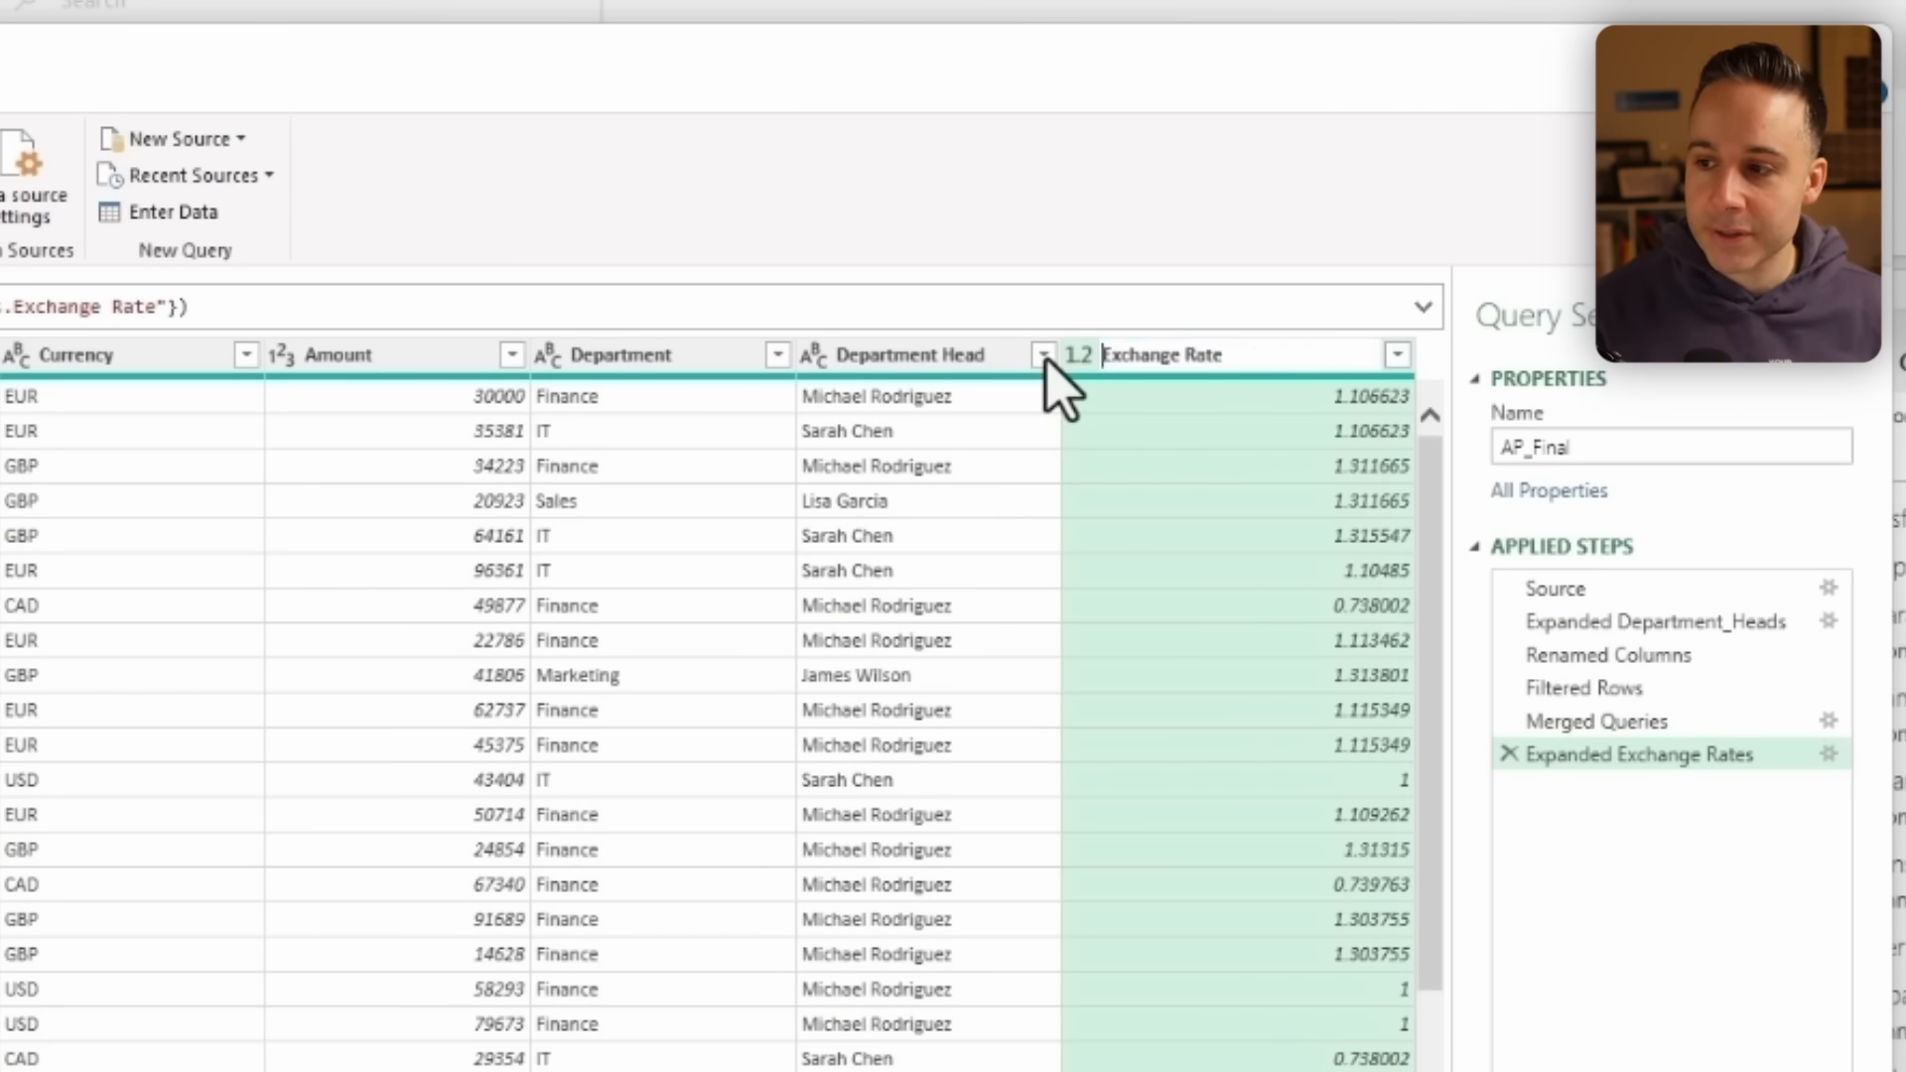
key("Return")
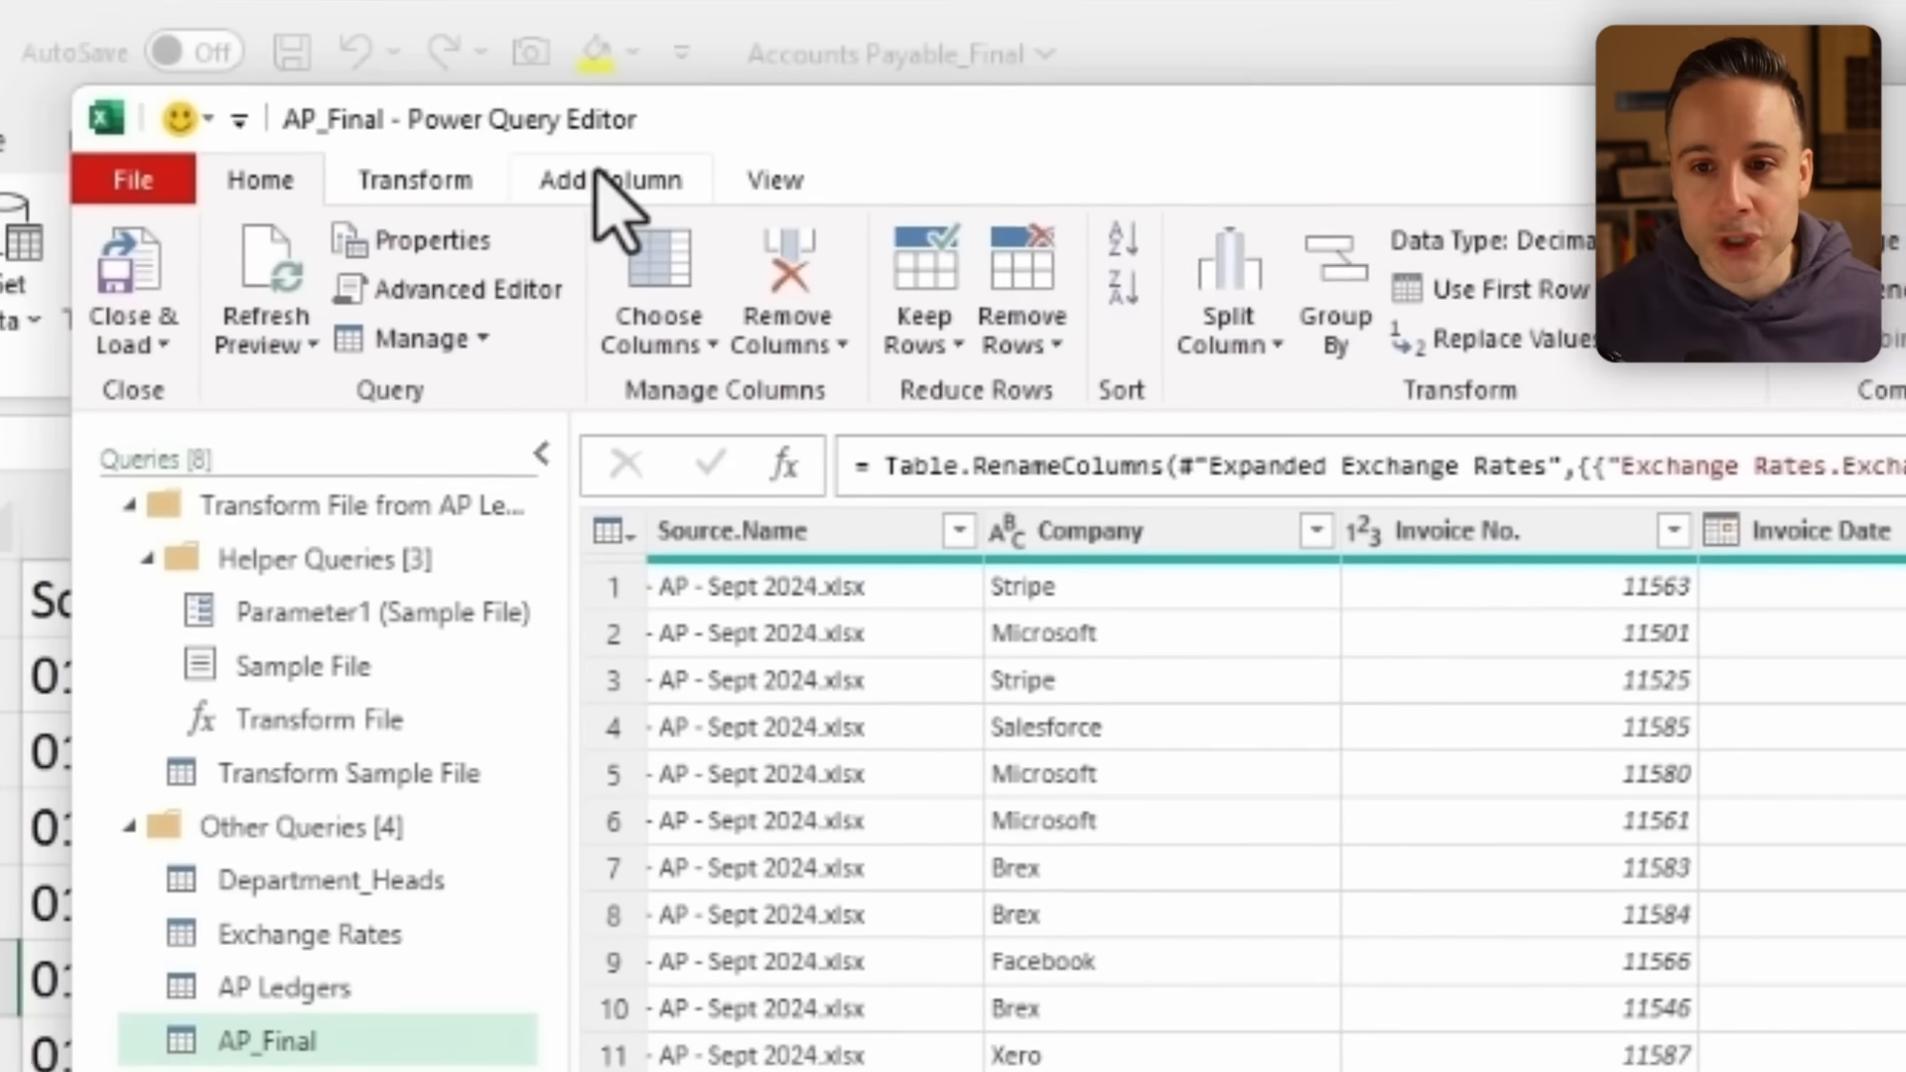
Start a new custom column in AP_Final and name it USD Value.
left_click(620, 188)
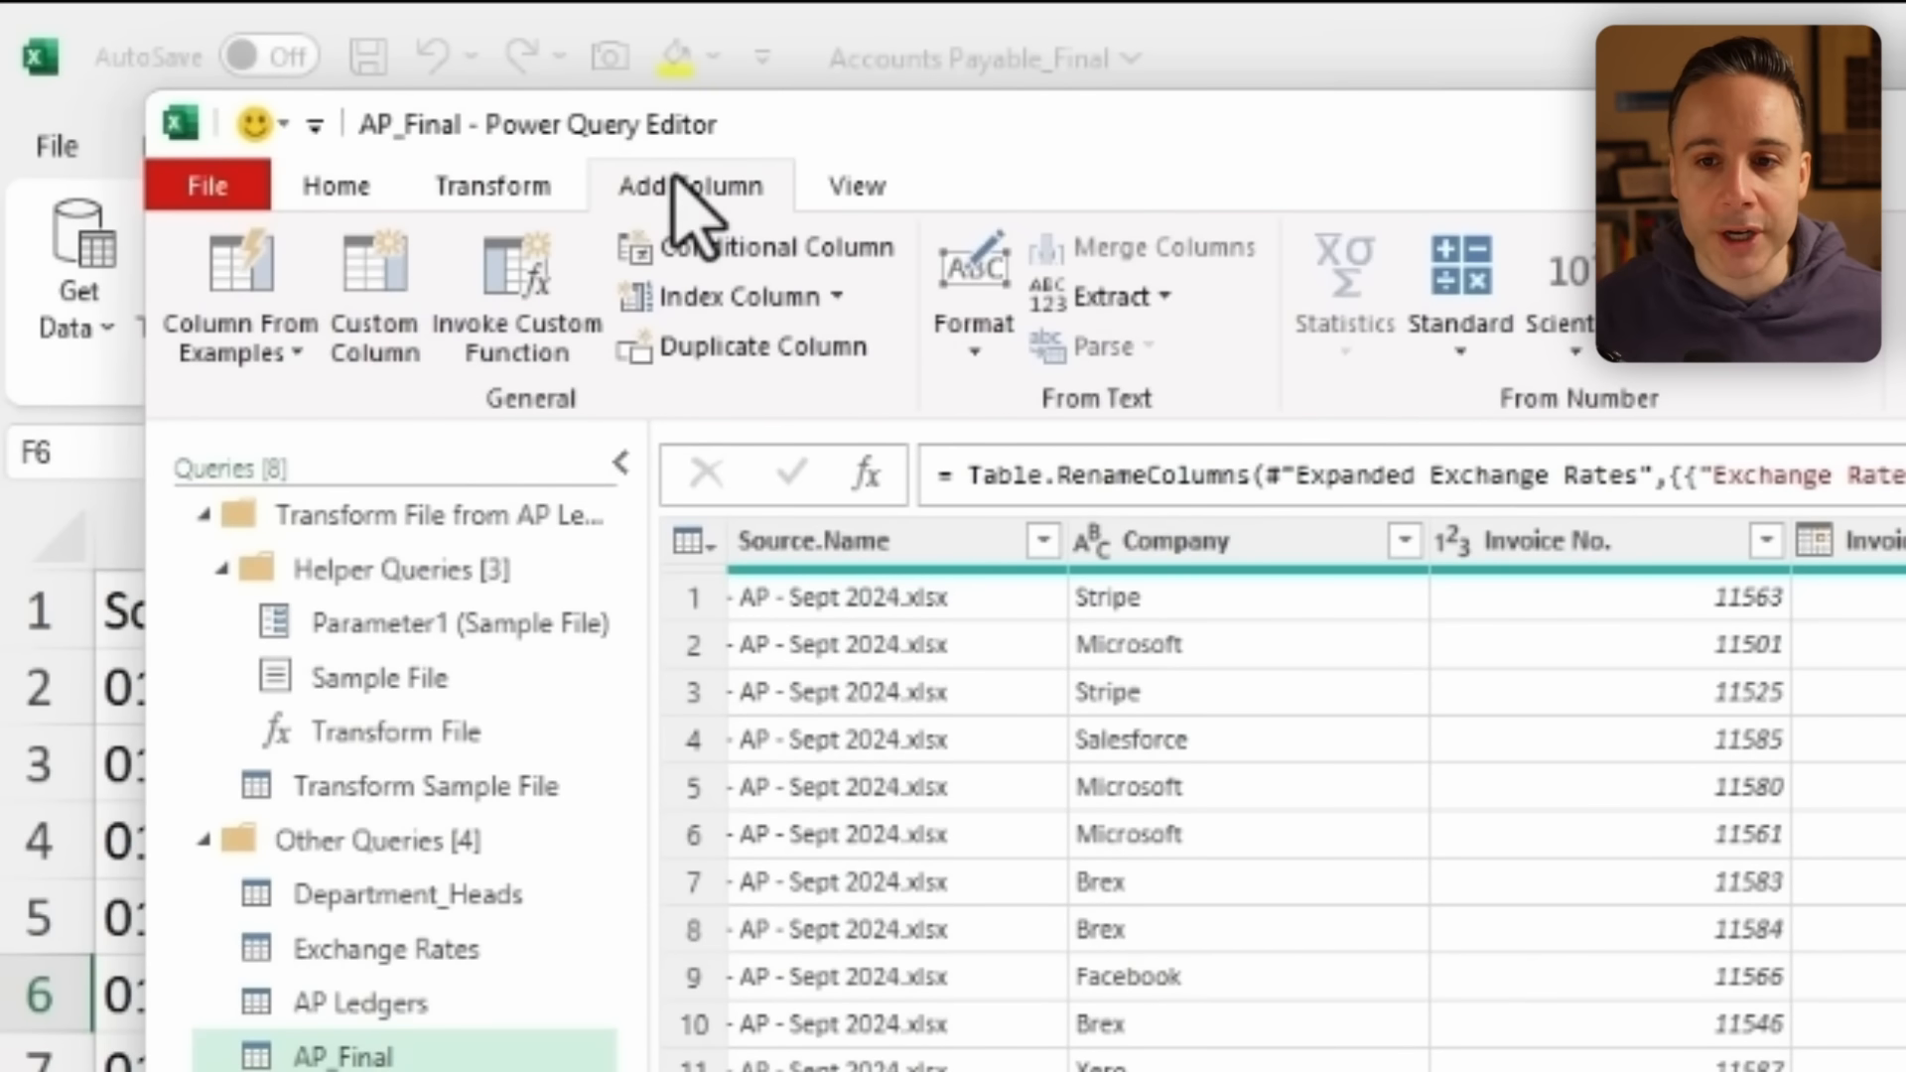
left_click(377, 328)
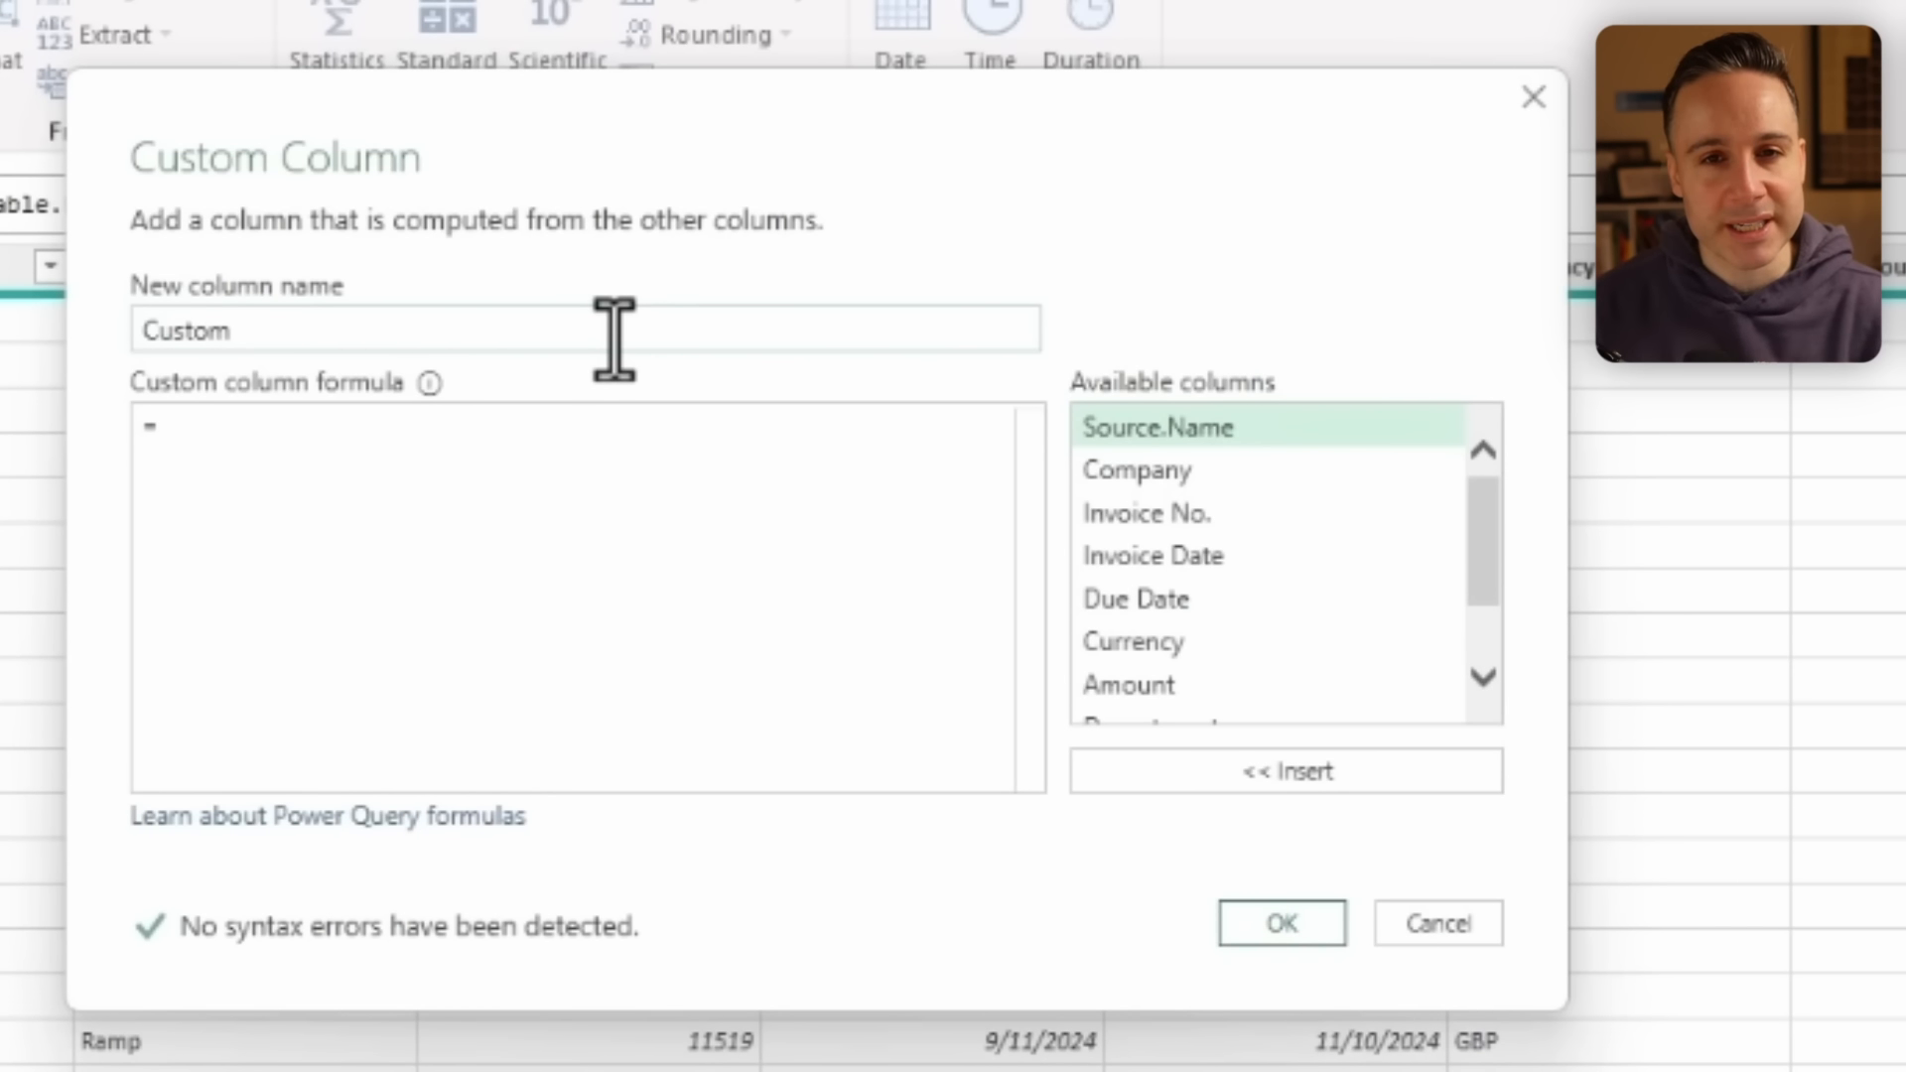
double_click(615, 337)
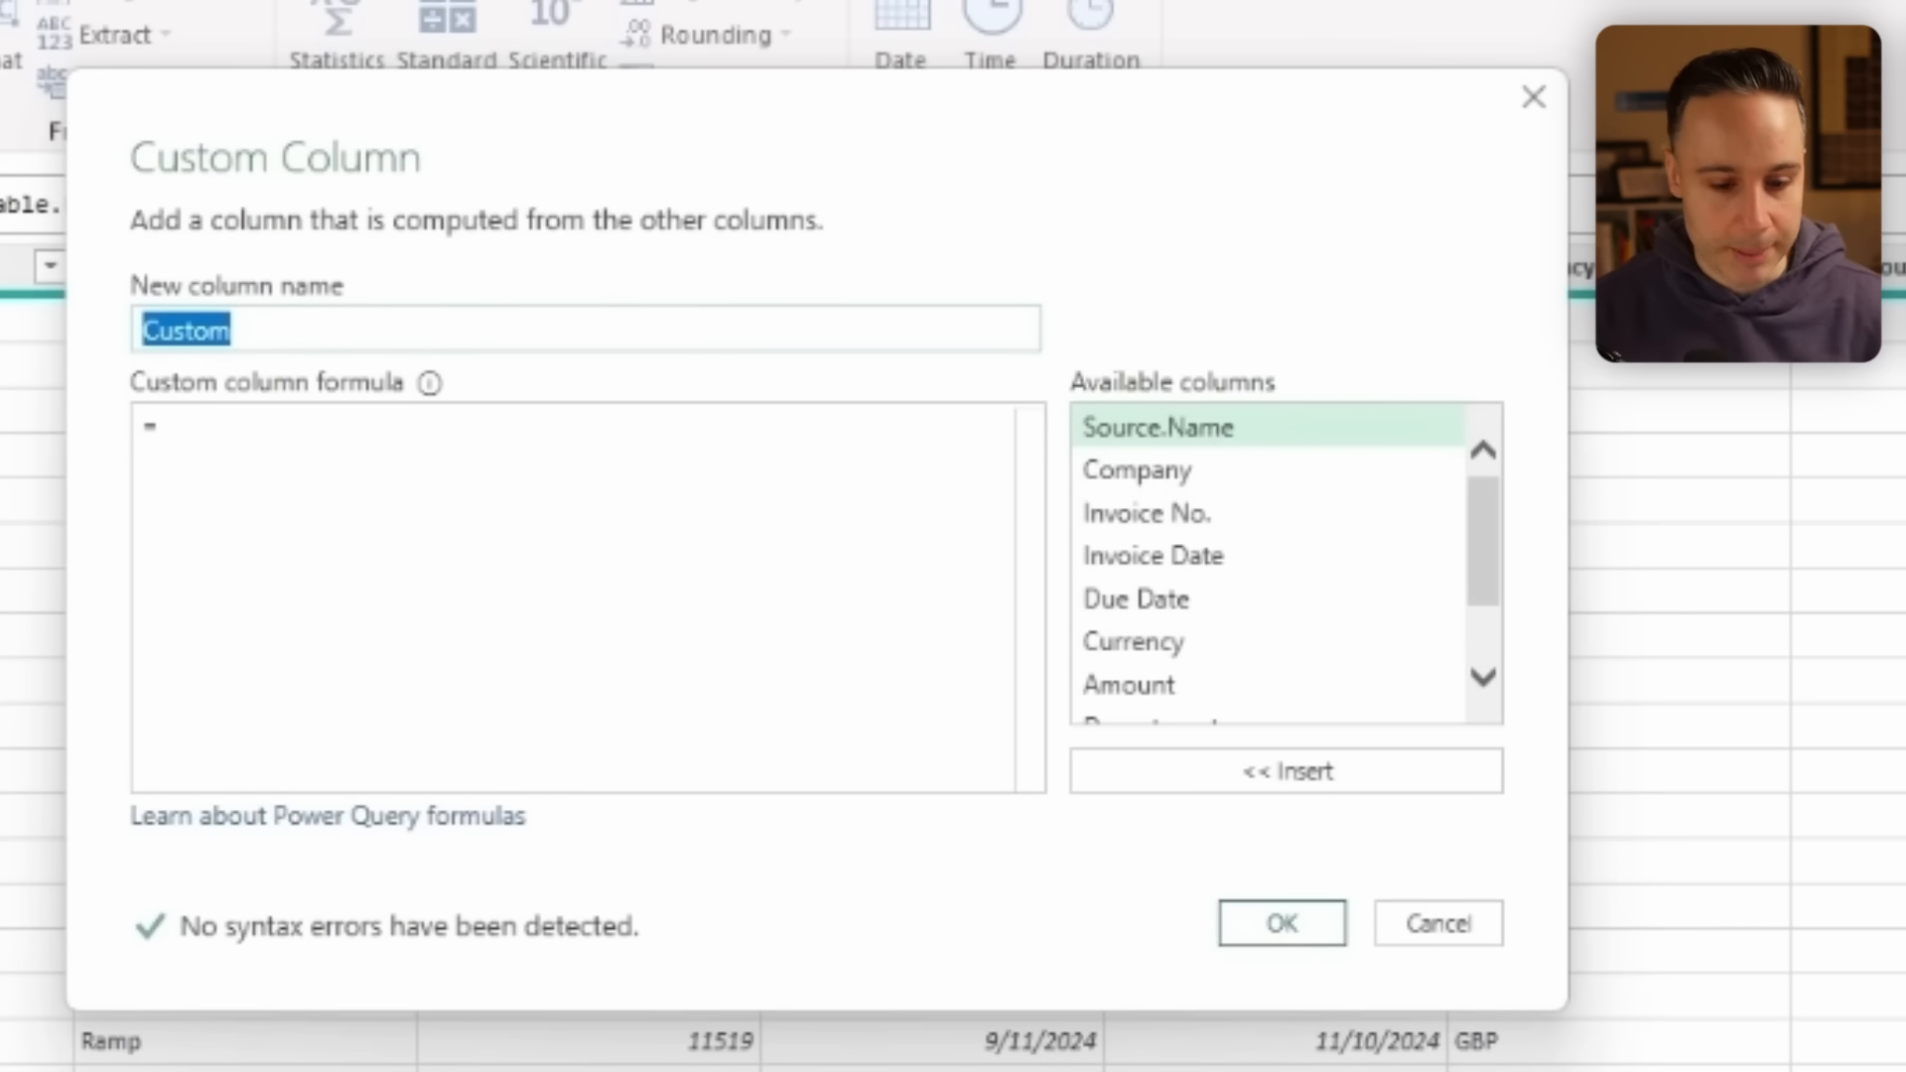
type("USD Value")
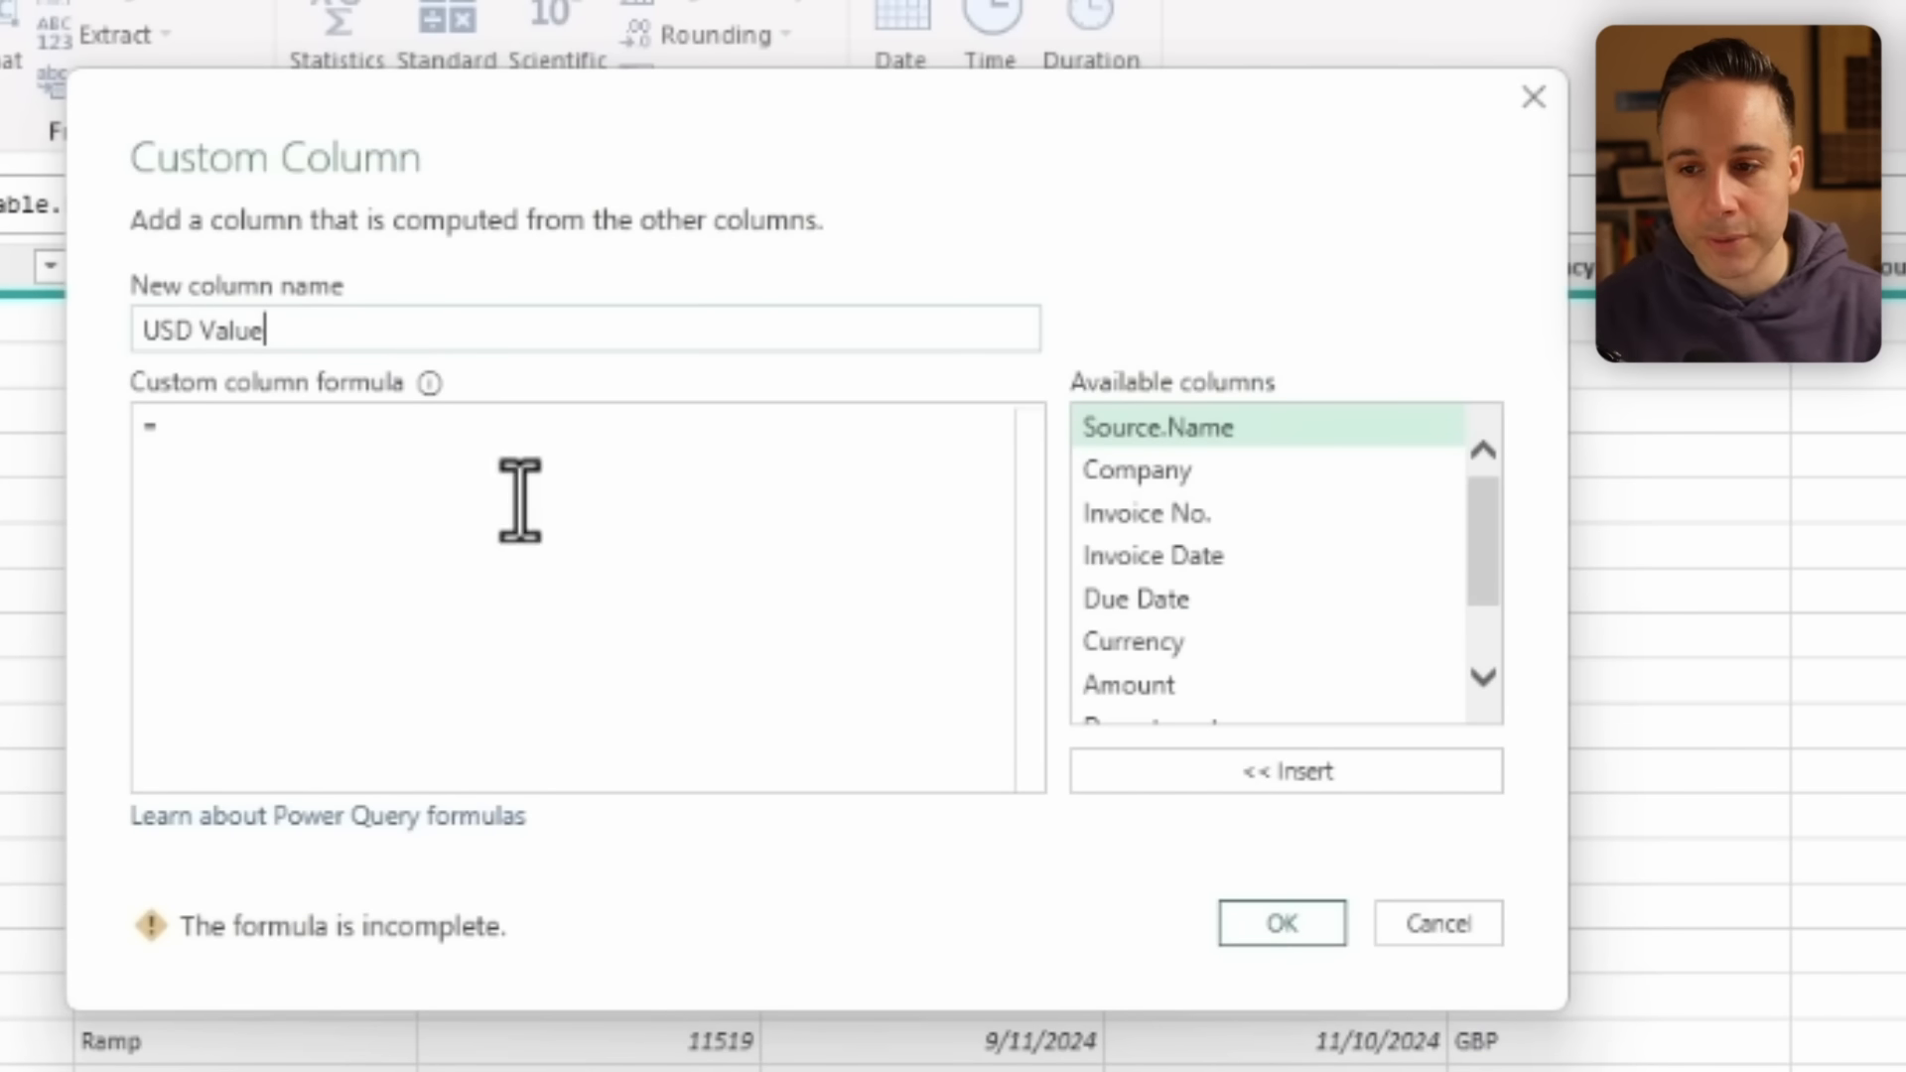
Define the USD Value column with the formula [Amount]*[Exchange Rate] and set its data type to Whole Number.
left_click(650, 498)
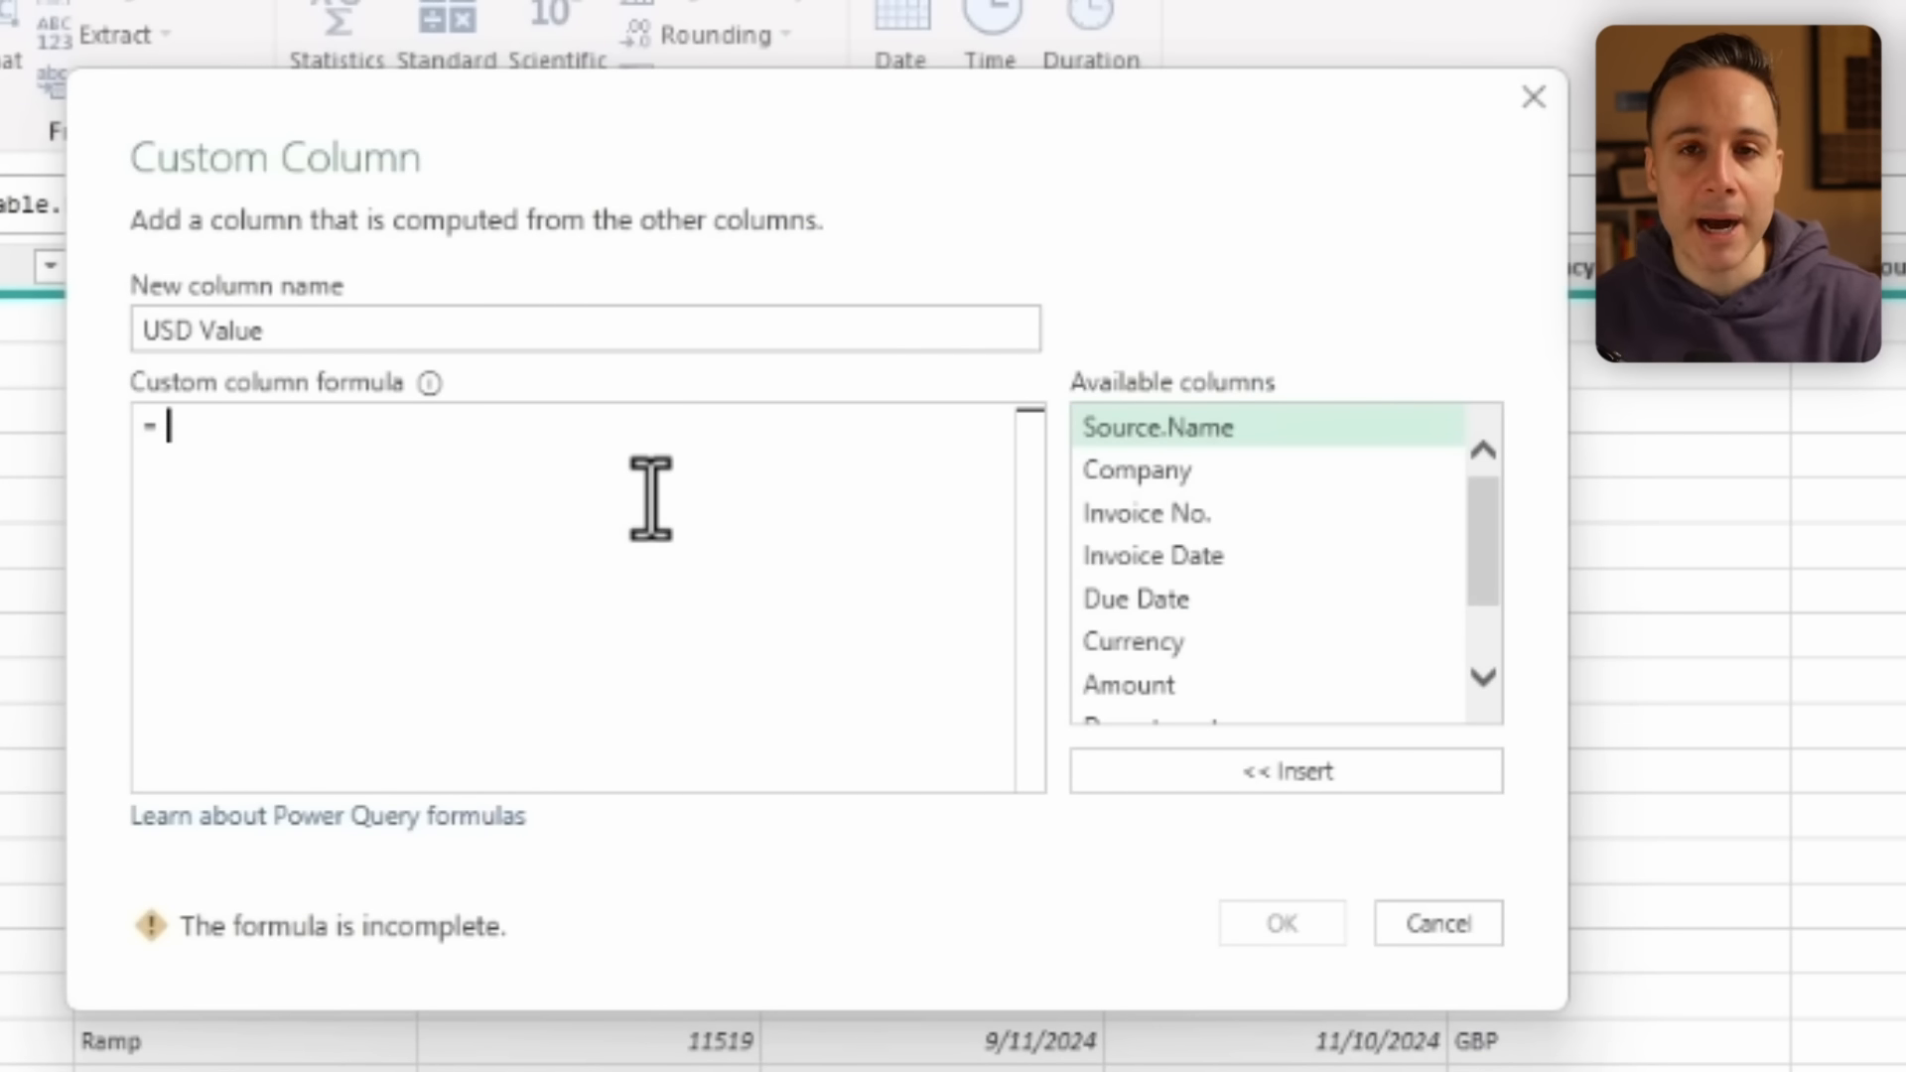
left_click(1151, 688)
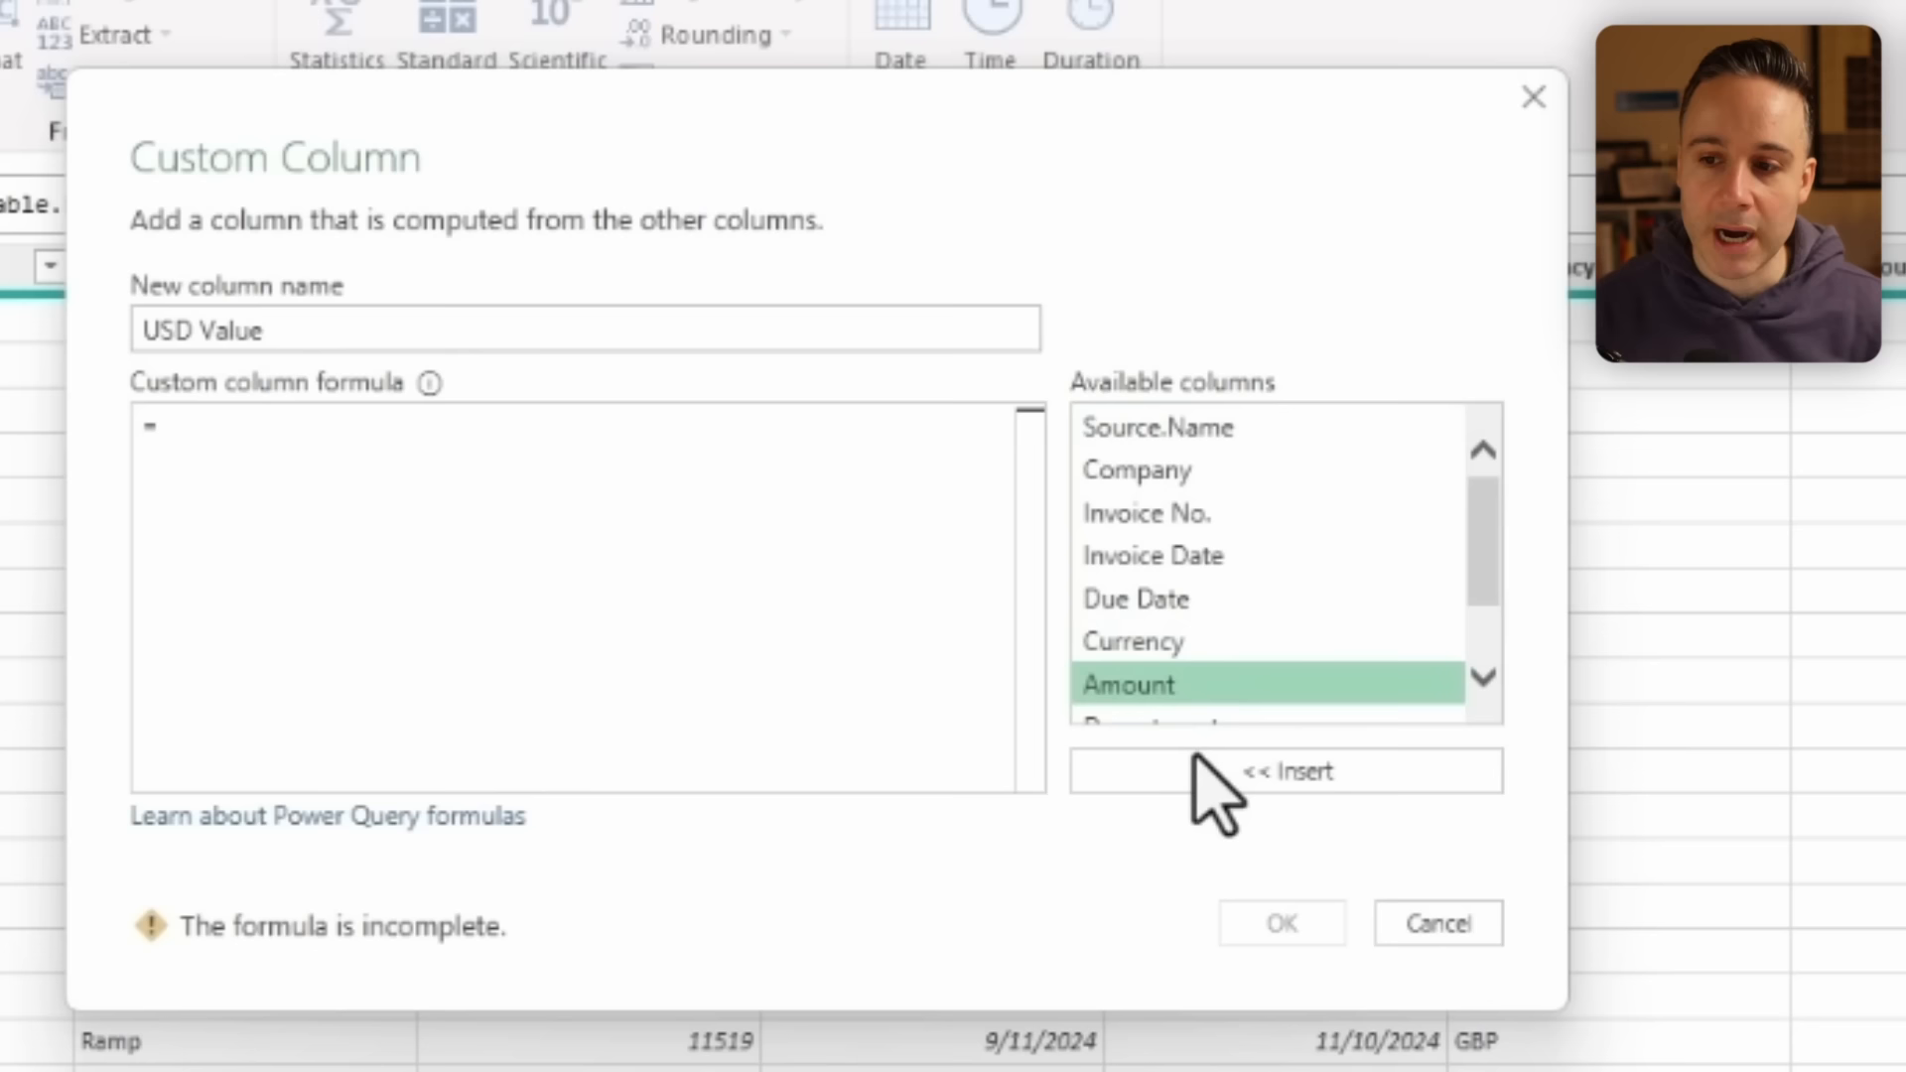
left_click(1229, 779)
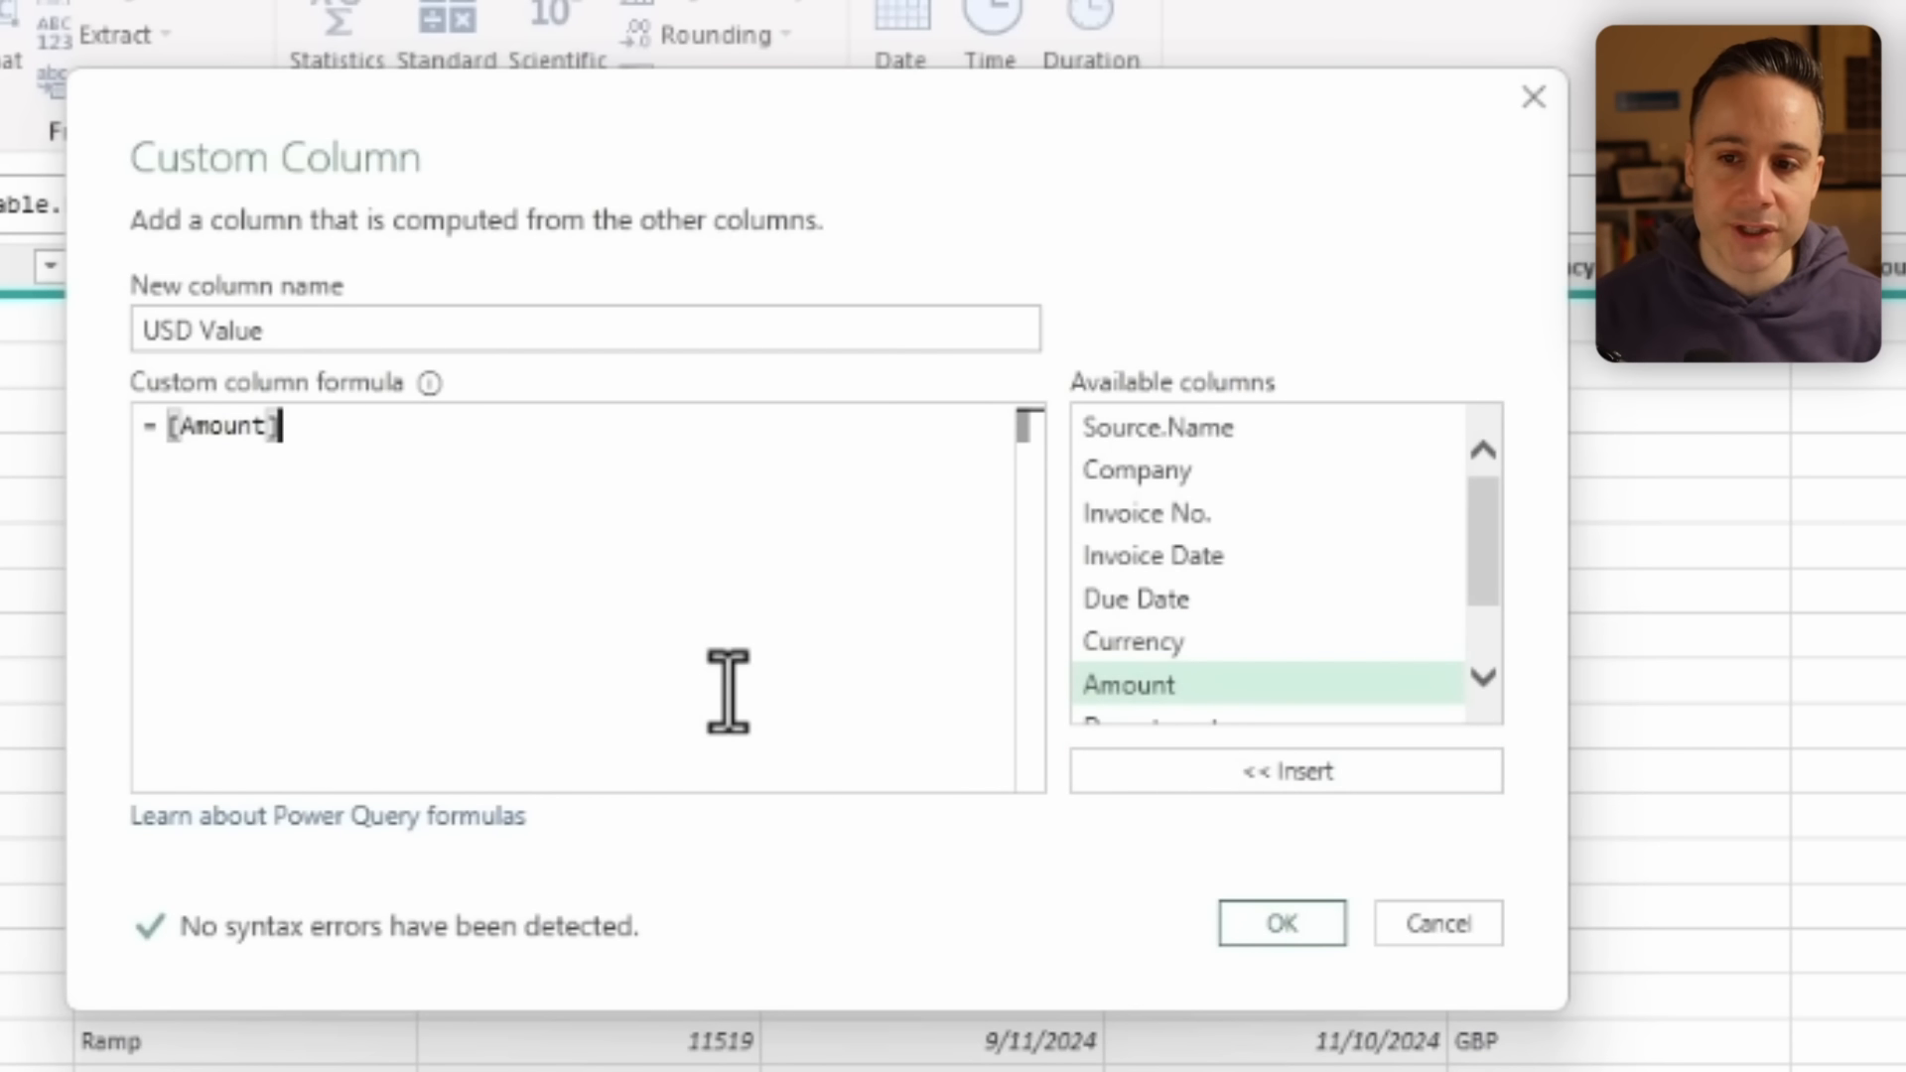
left_click_drag(214, 432, 278, 437)
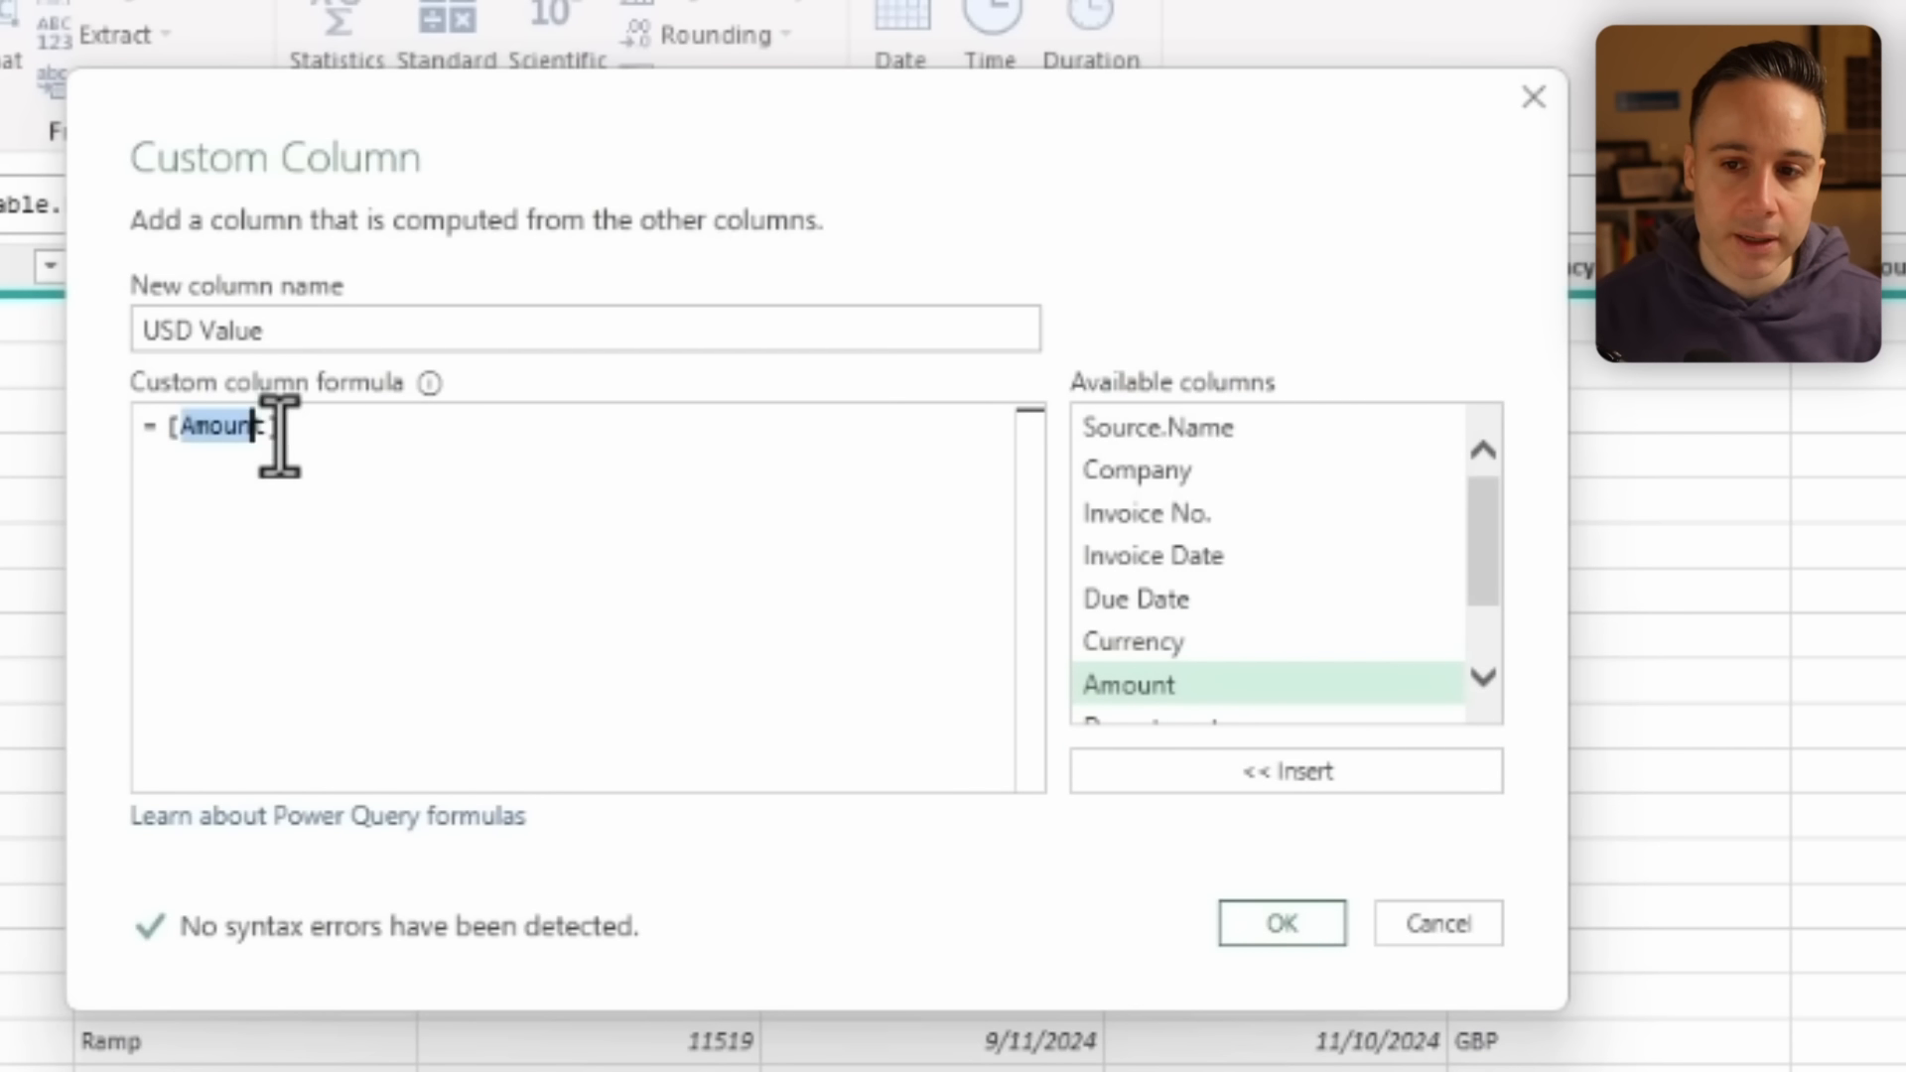
left_click(316, 435)
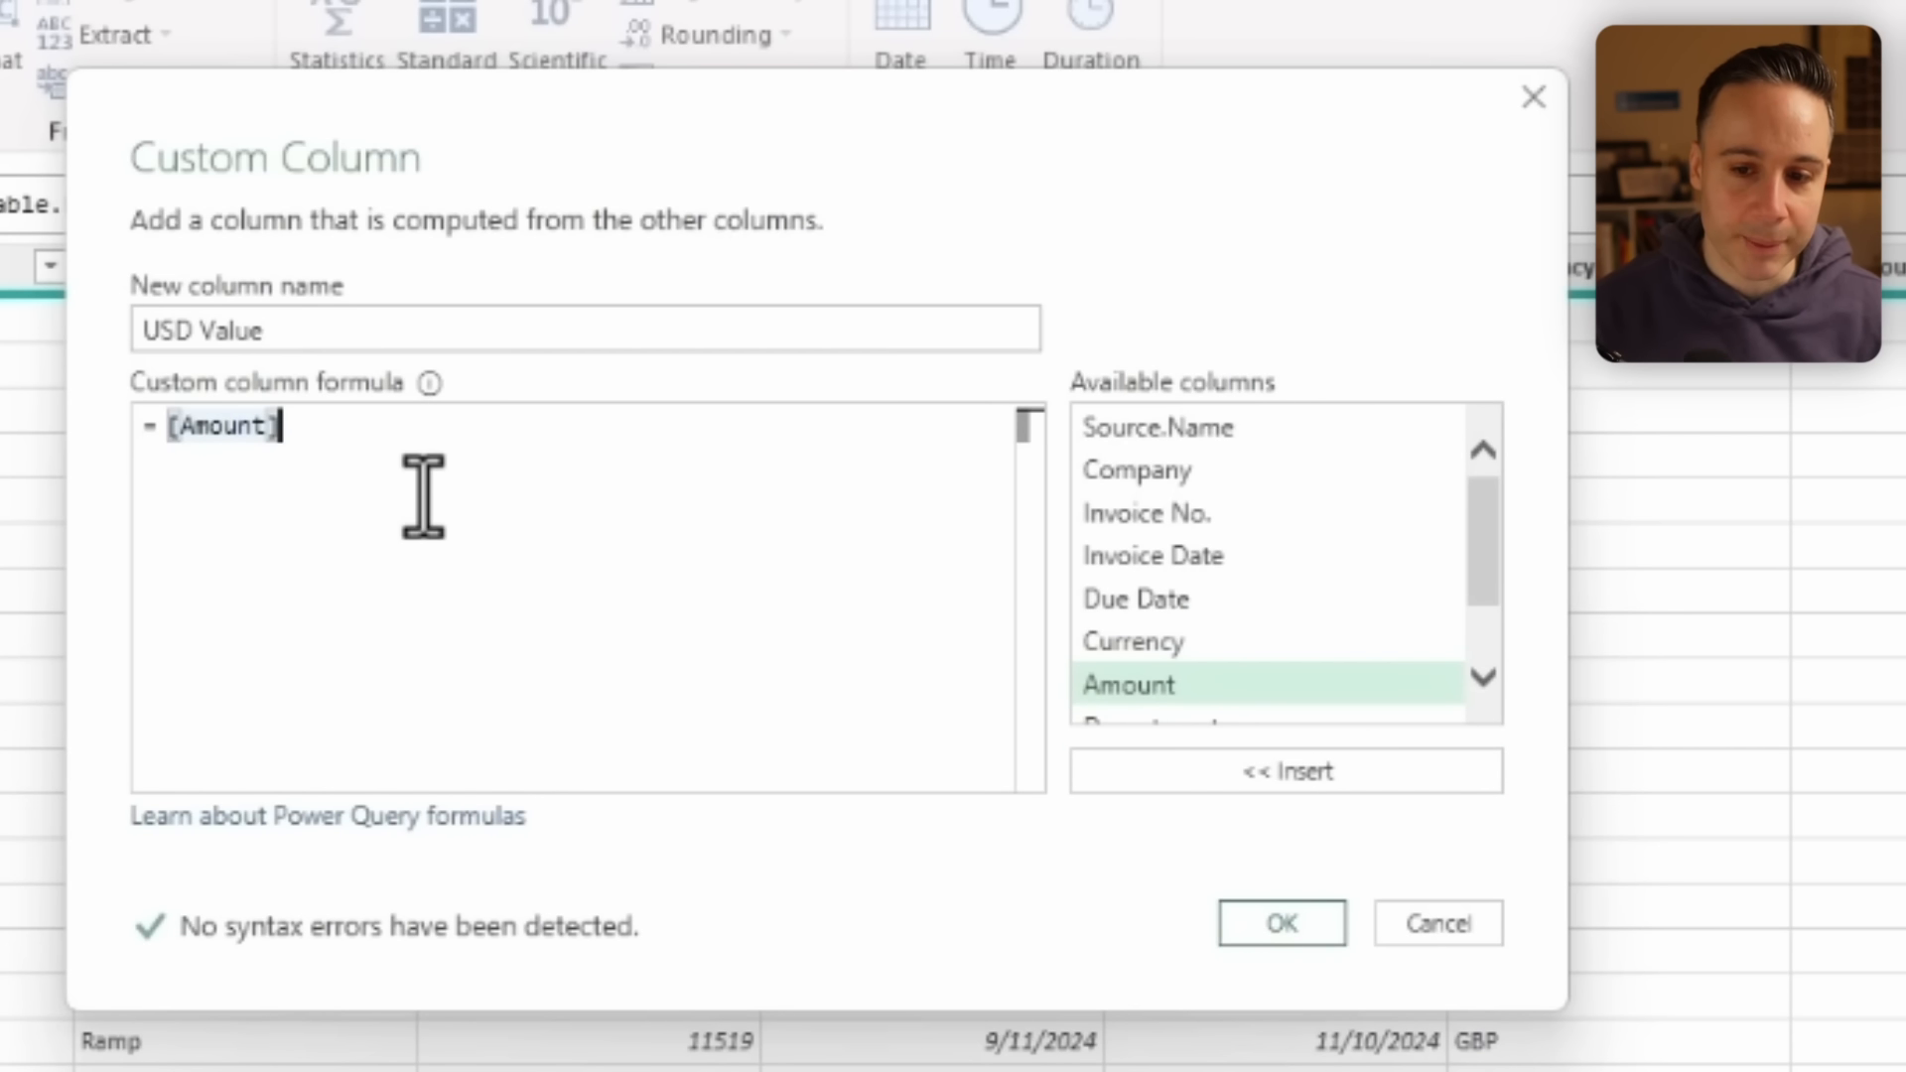
type("*")
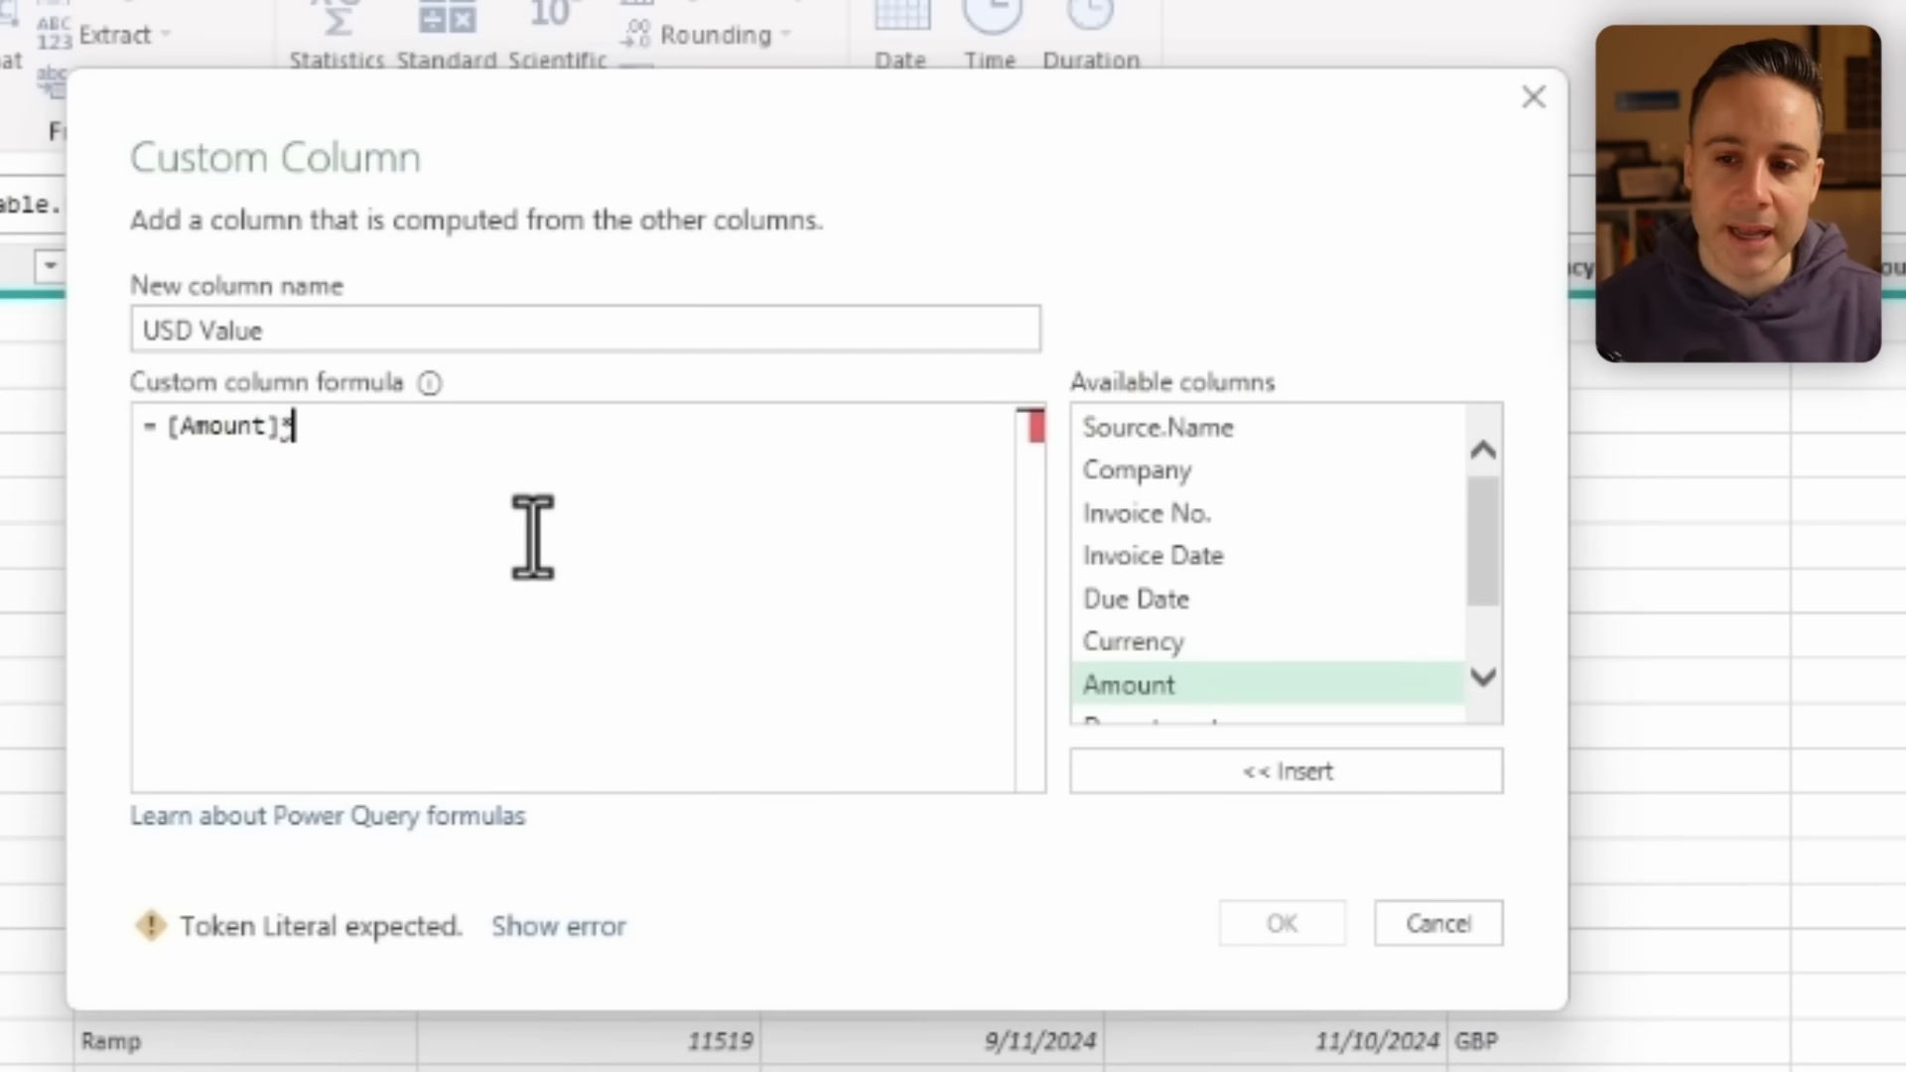
type("[")
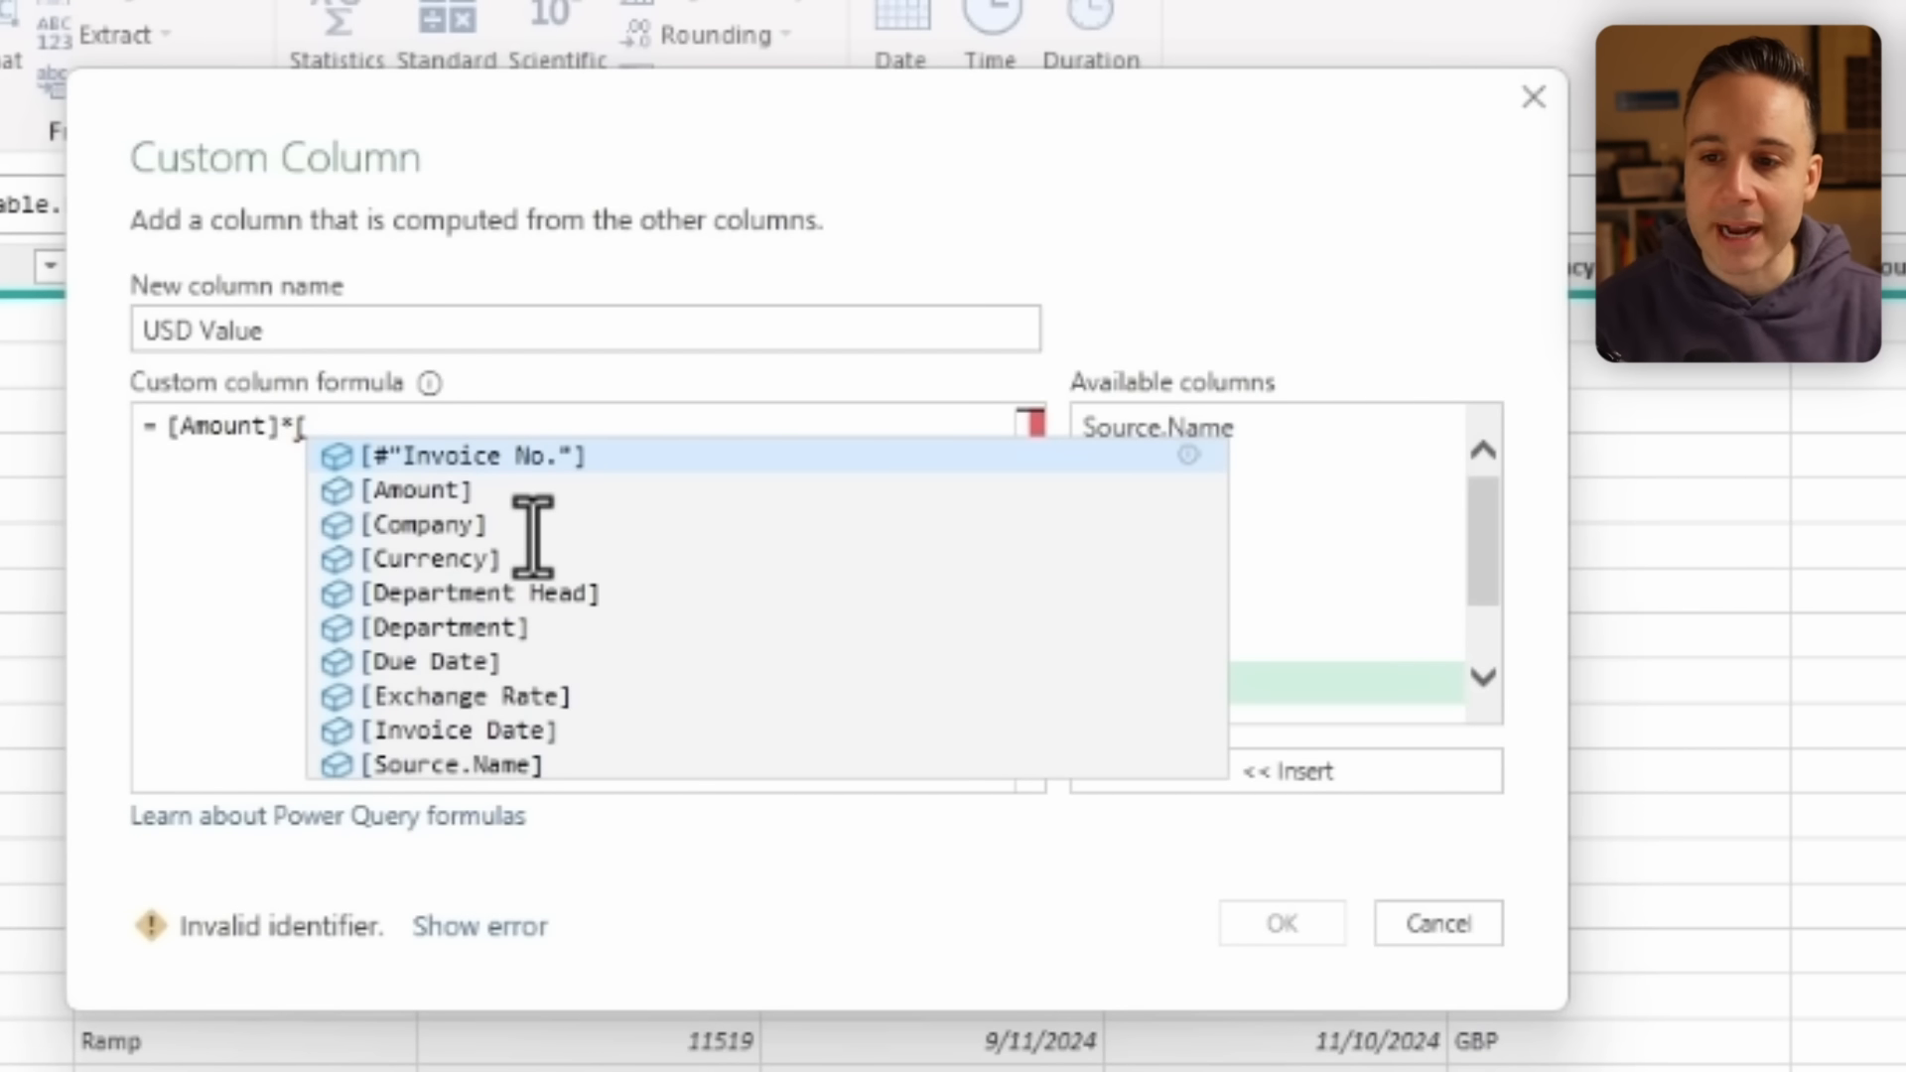
type("exc")
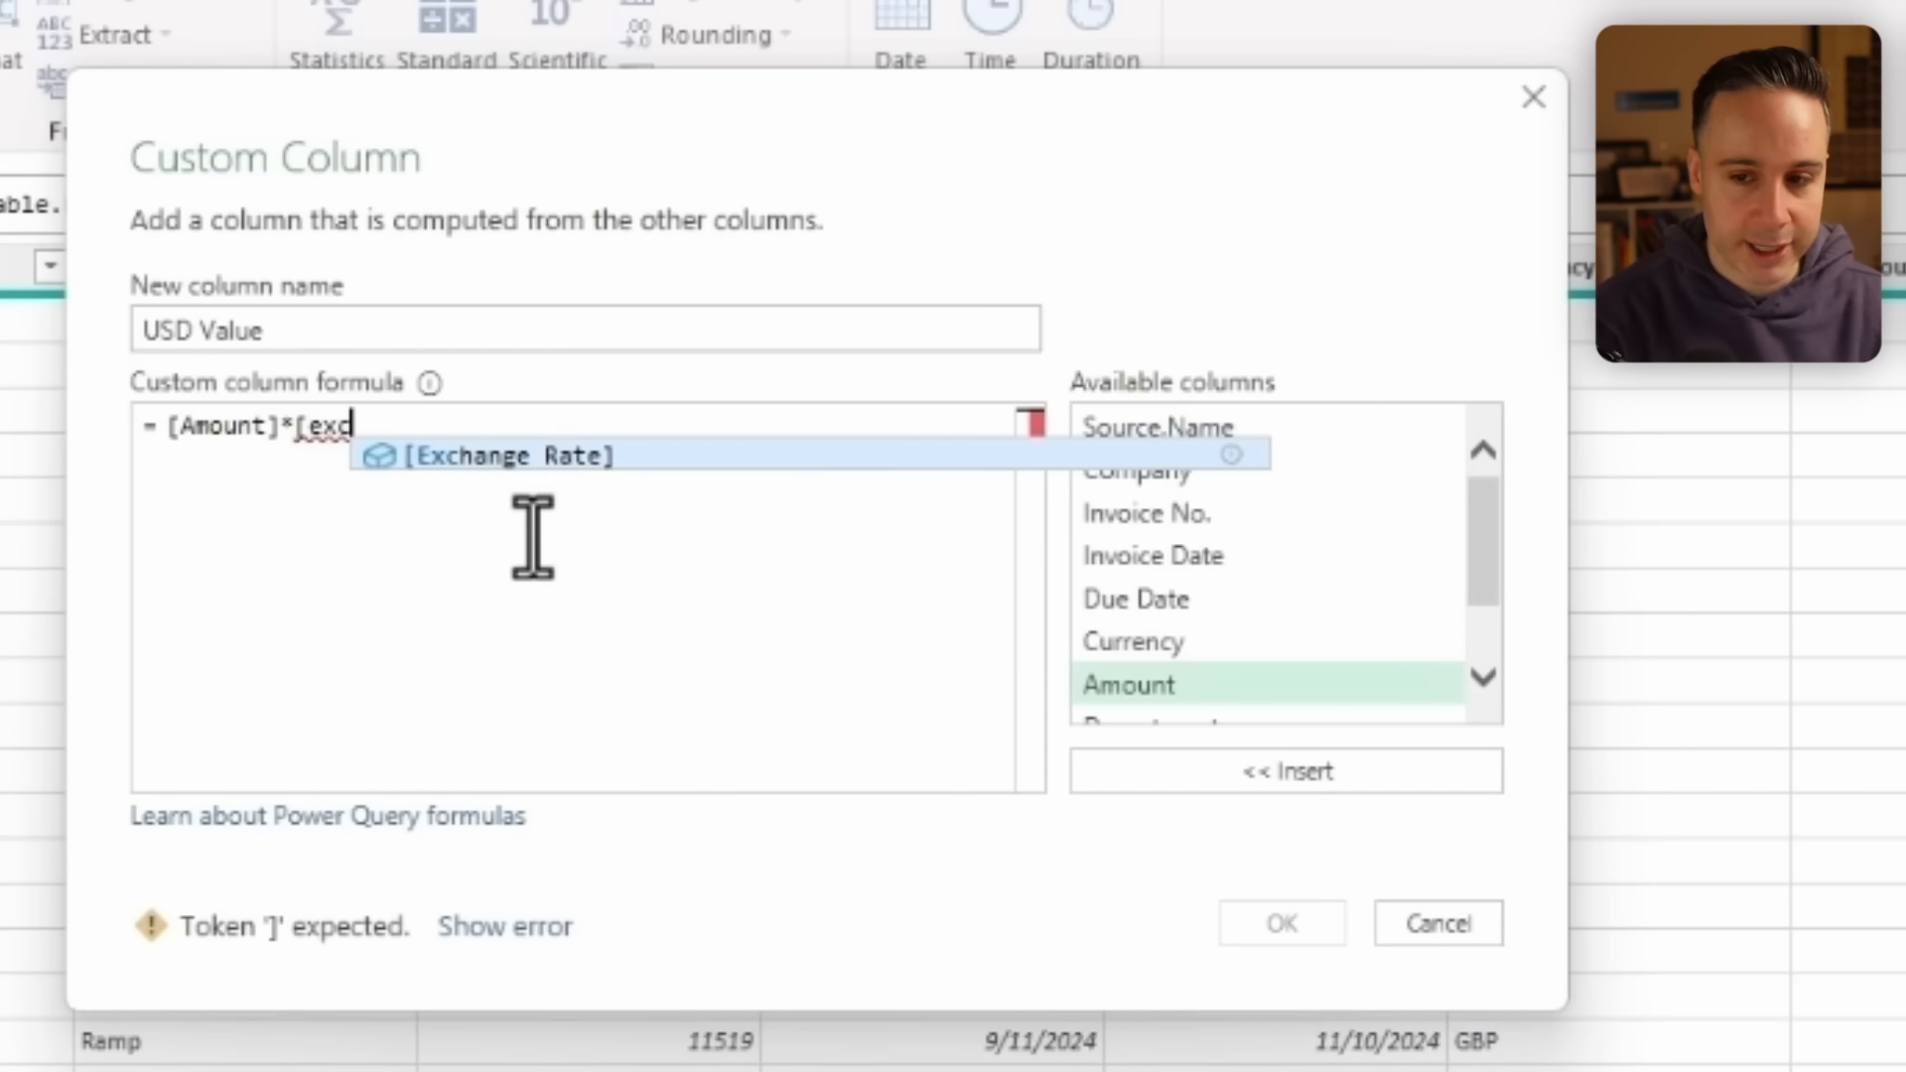
key("Tab")
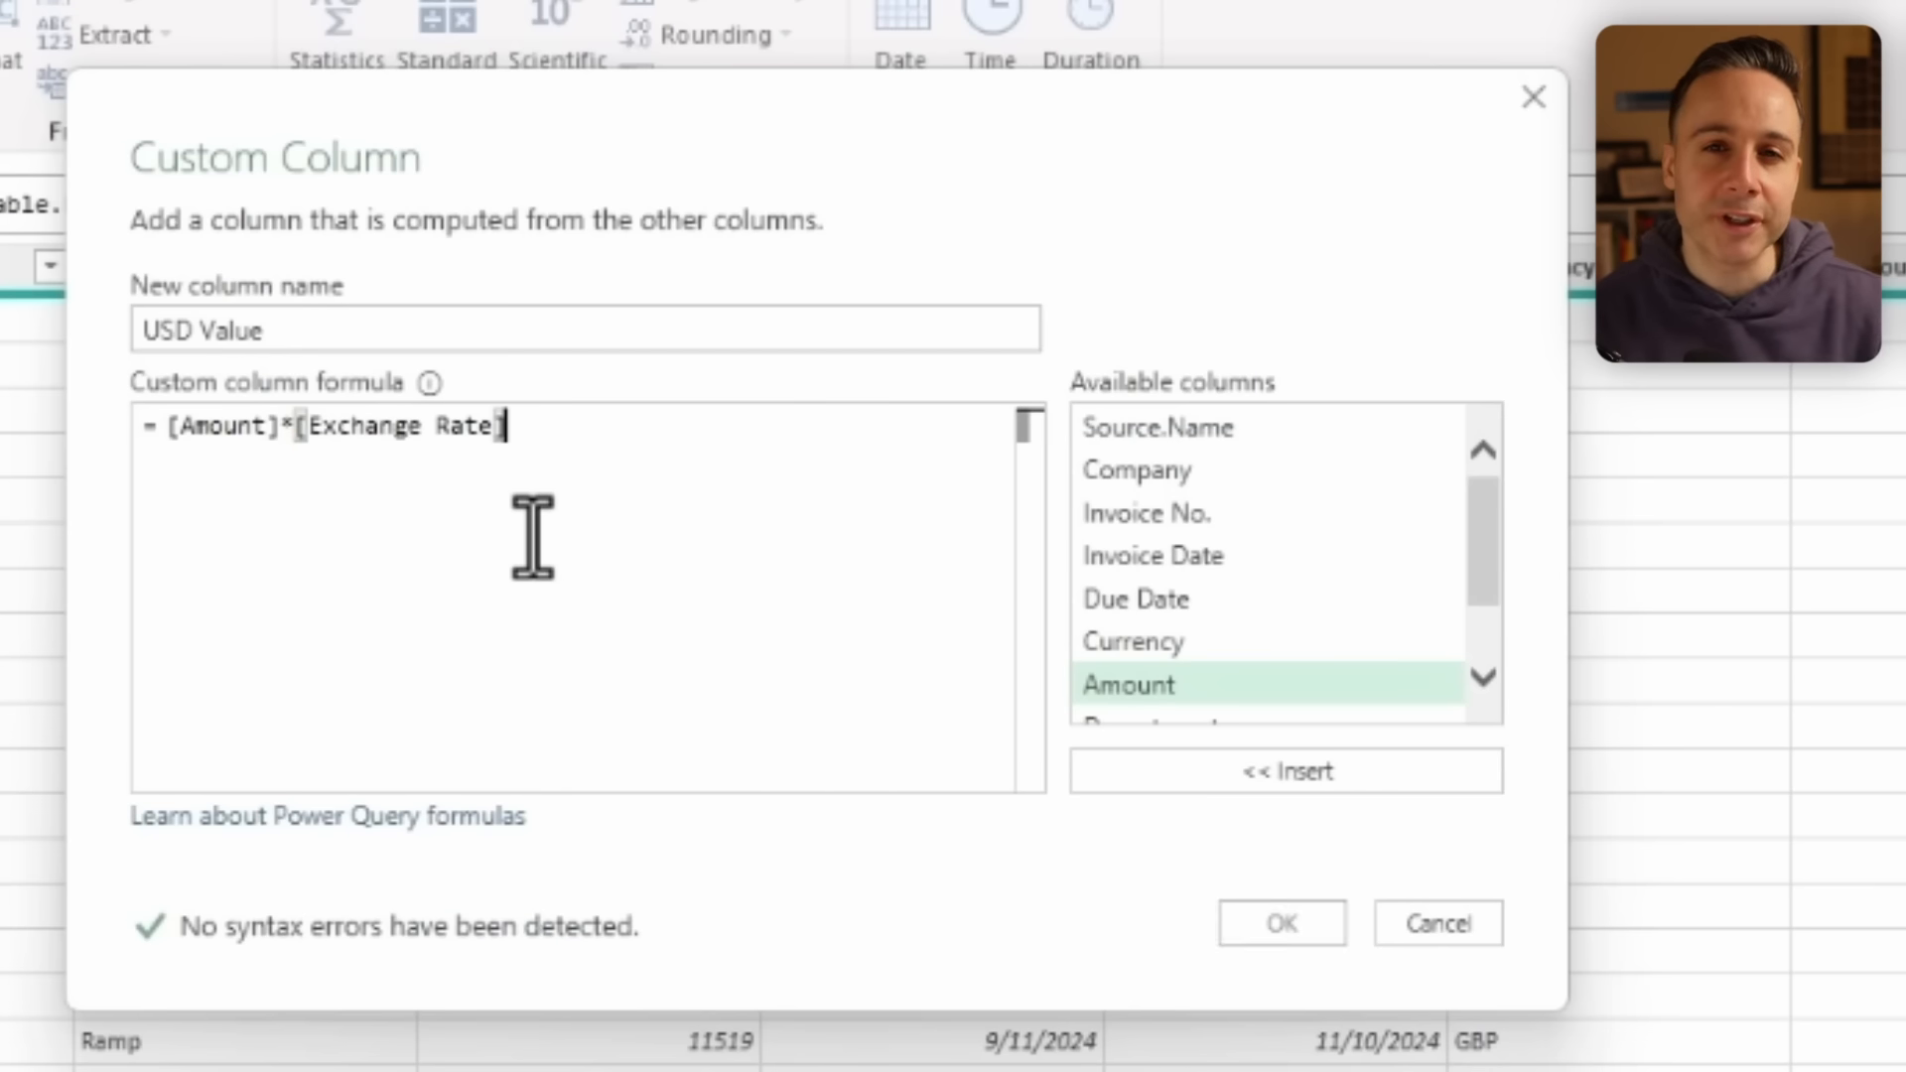
left_click(1310, 918)
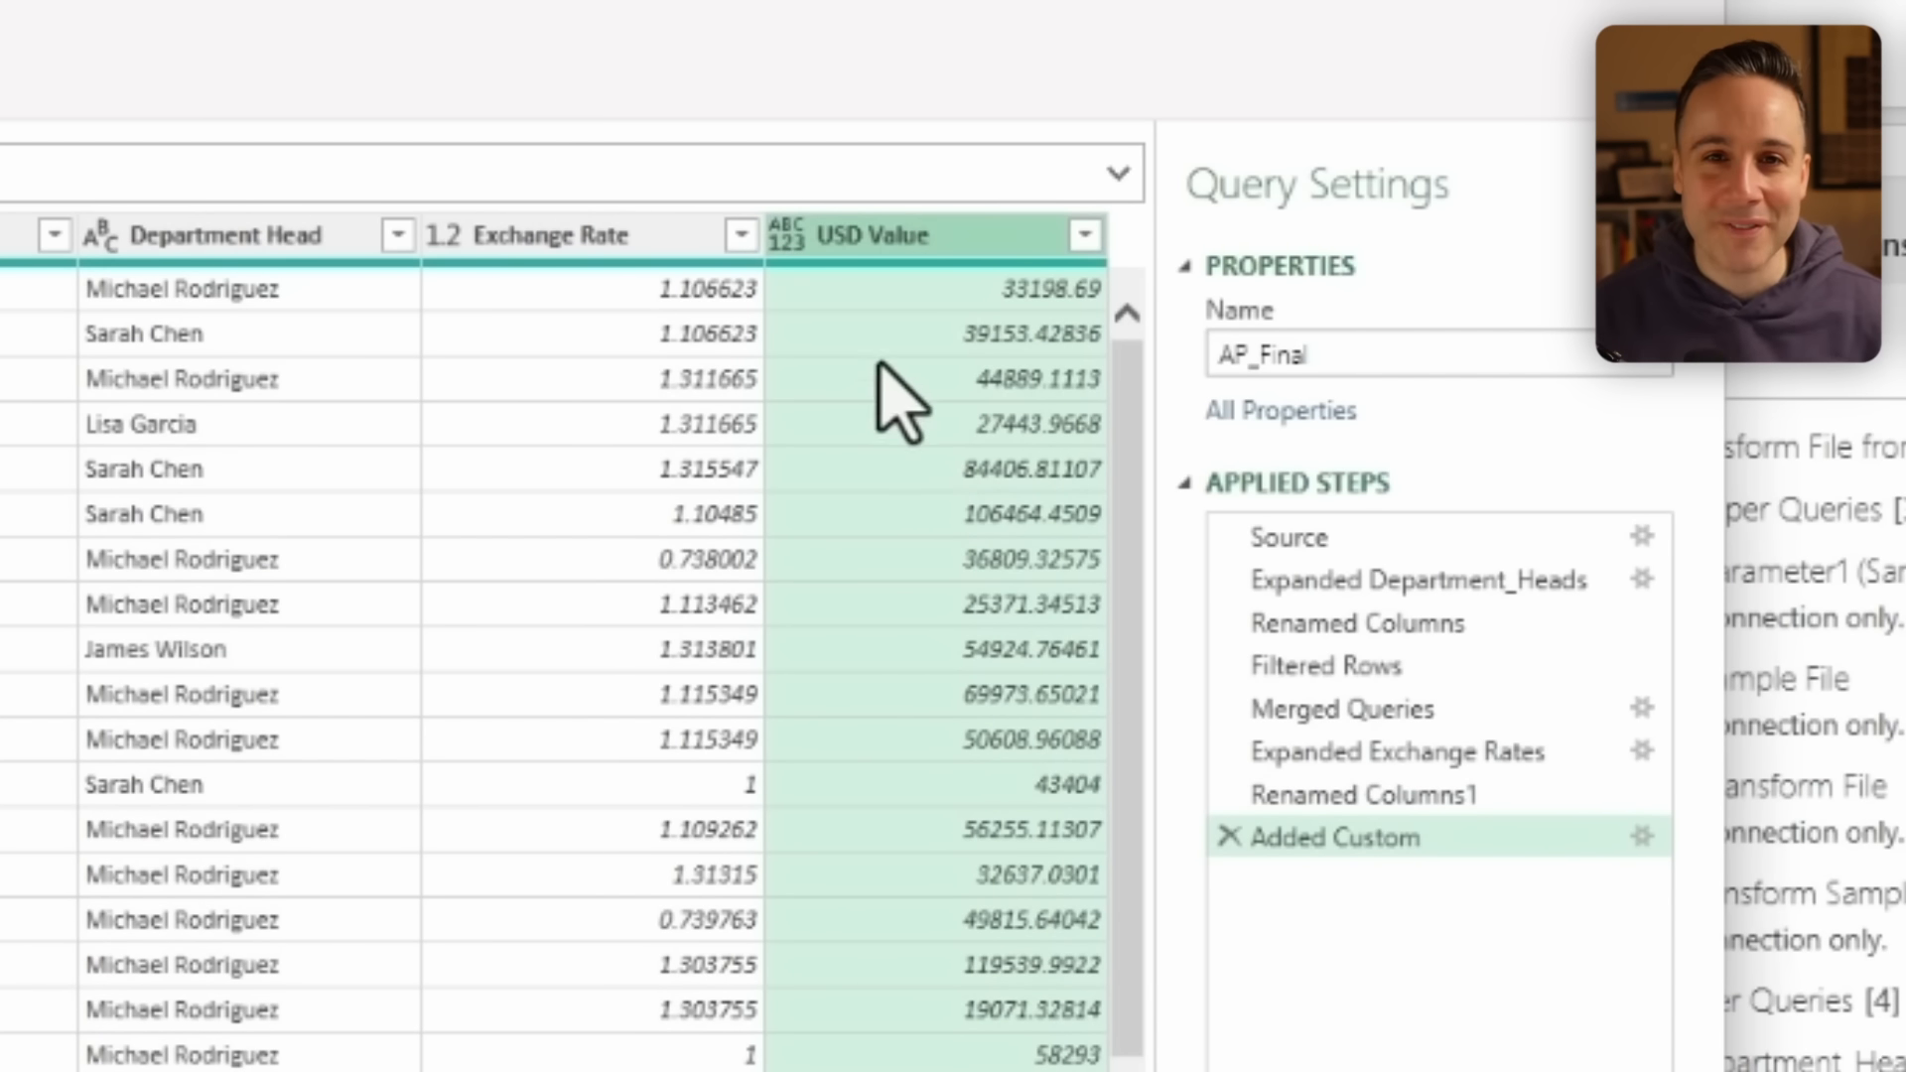
left_click(800, 247)
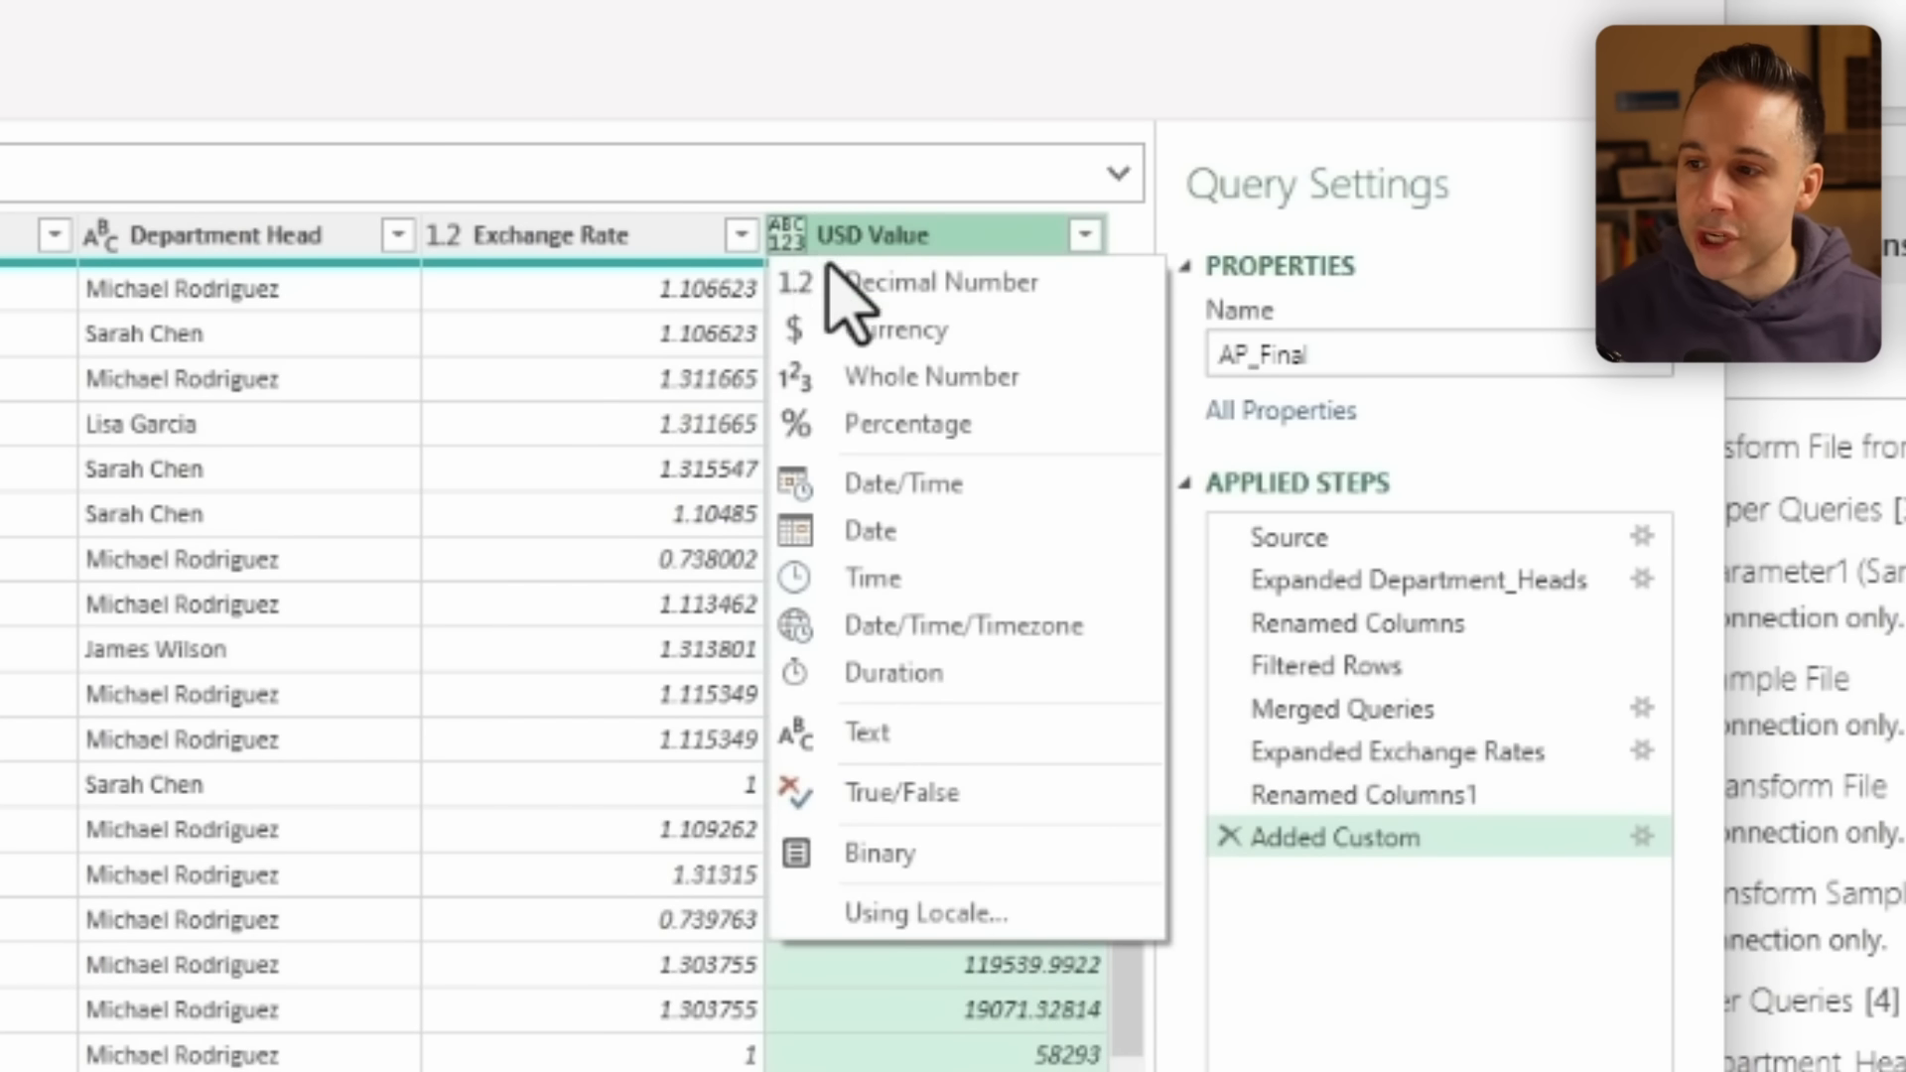
left_click(896, 382)
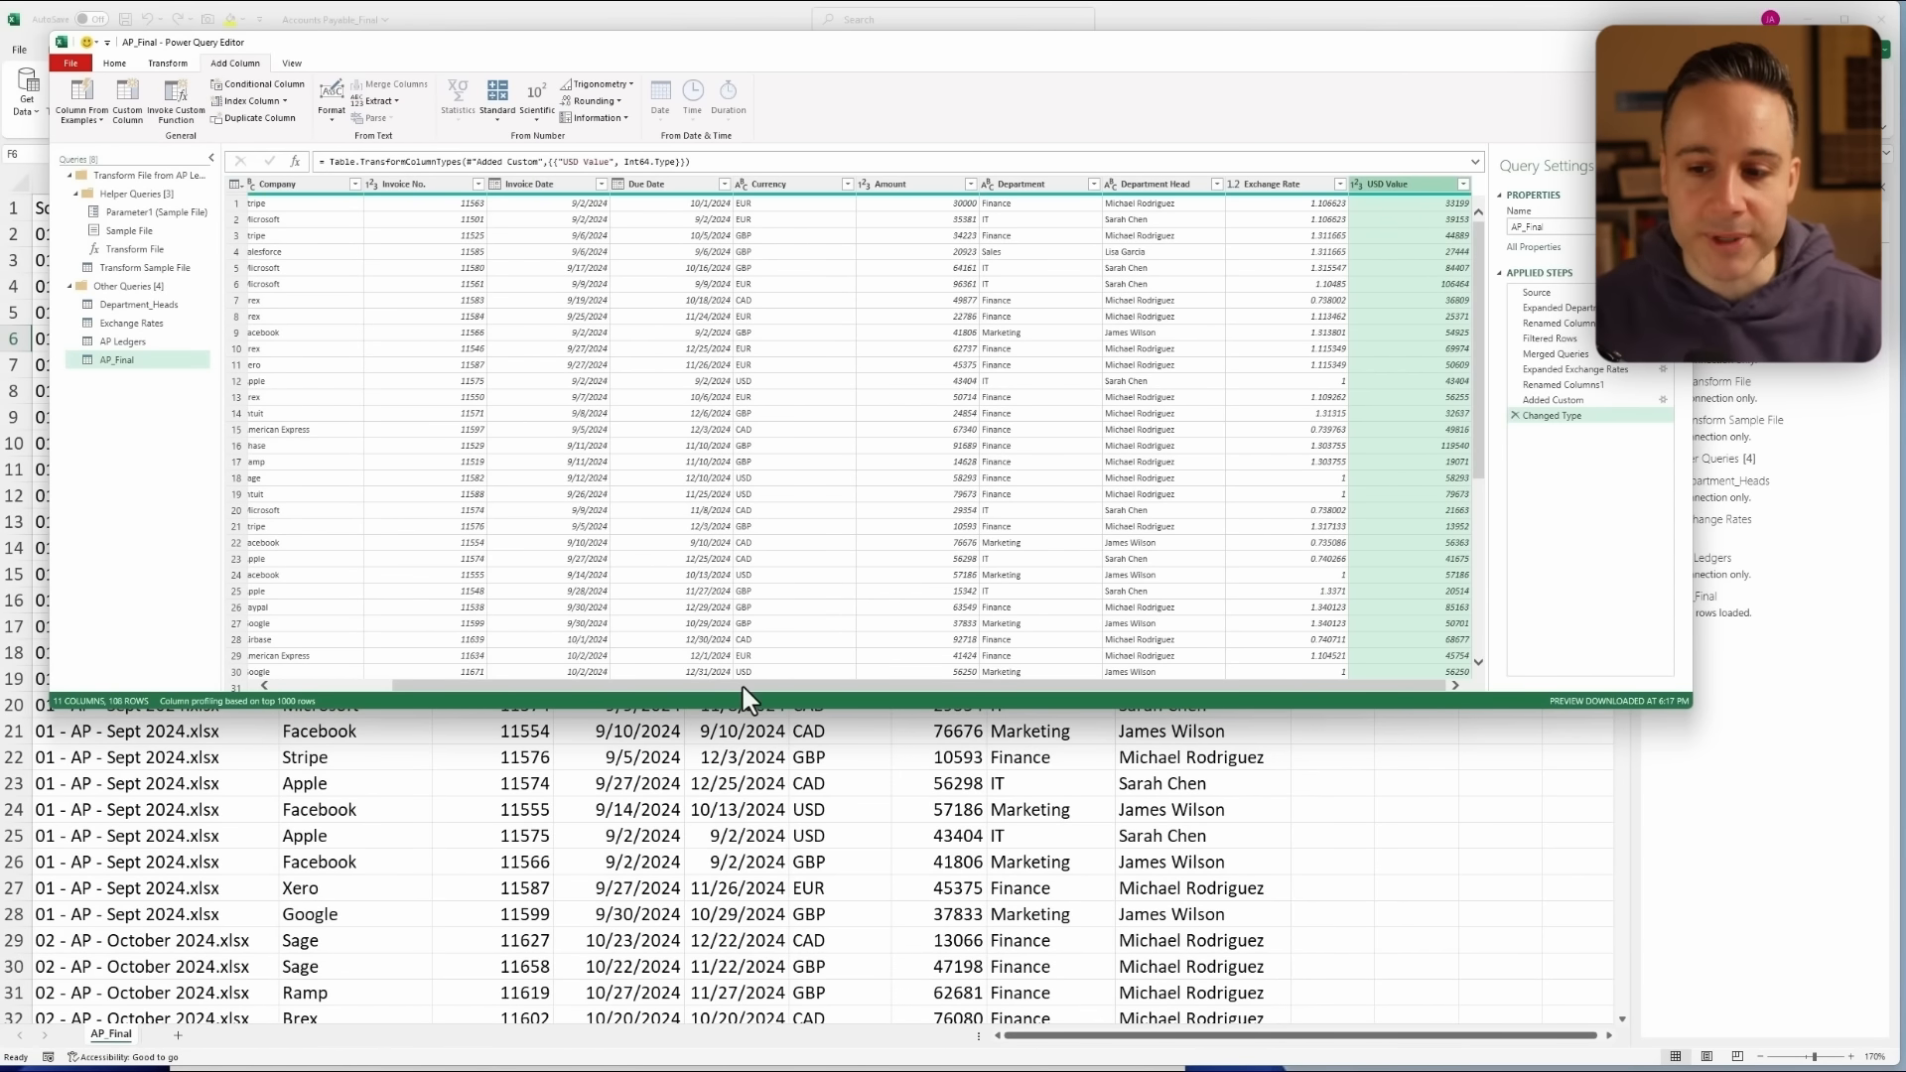
Remove the Source.Name, Currency and Exchange Rate columns from AP_Final, and close and load the query to the worksheet.
left_click_drag(743, 687, 551, 776)
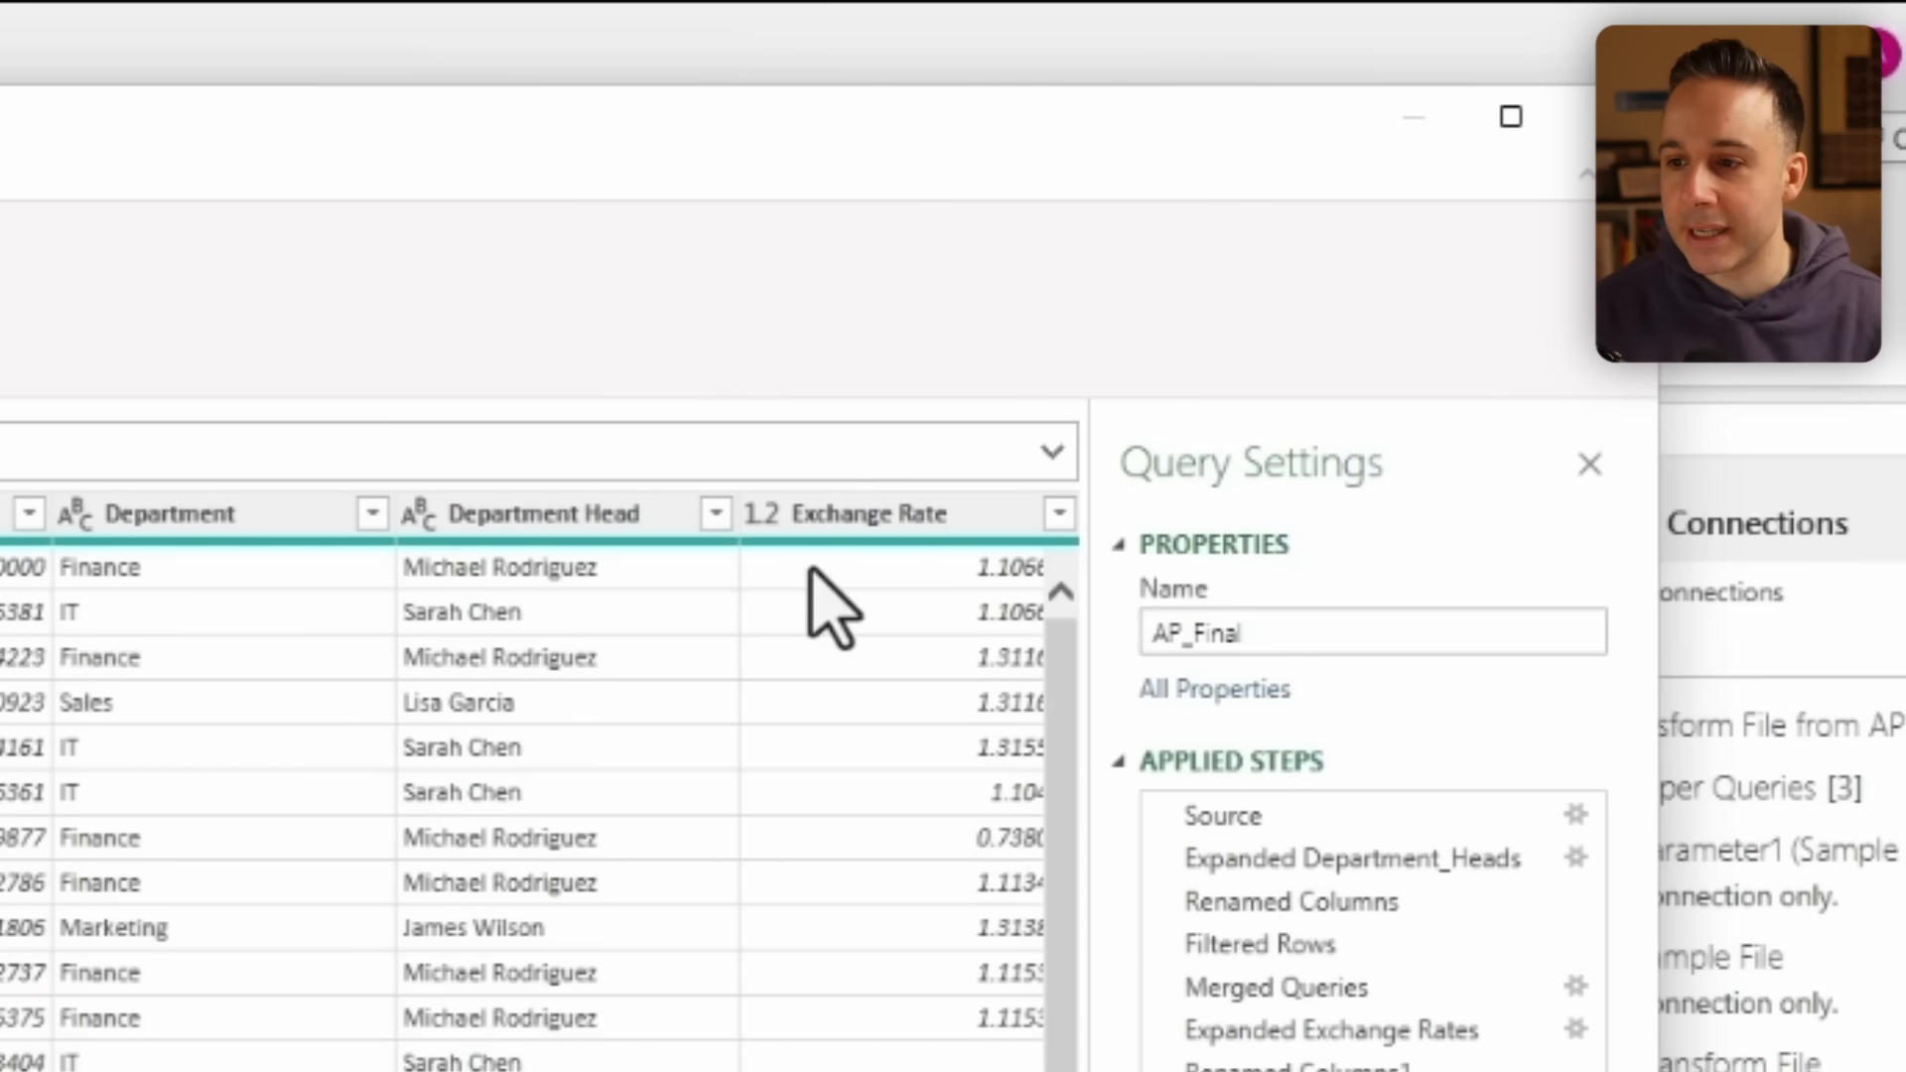
left_click(866, 512)
left_click(66, 437)
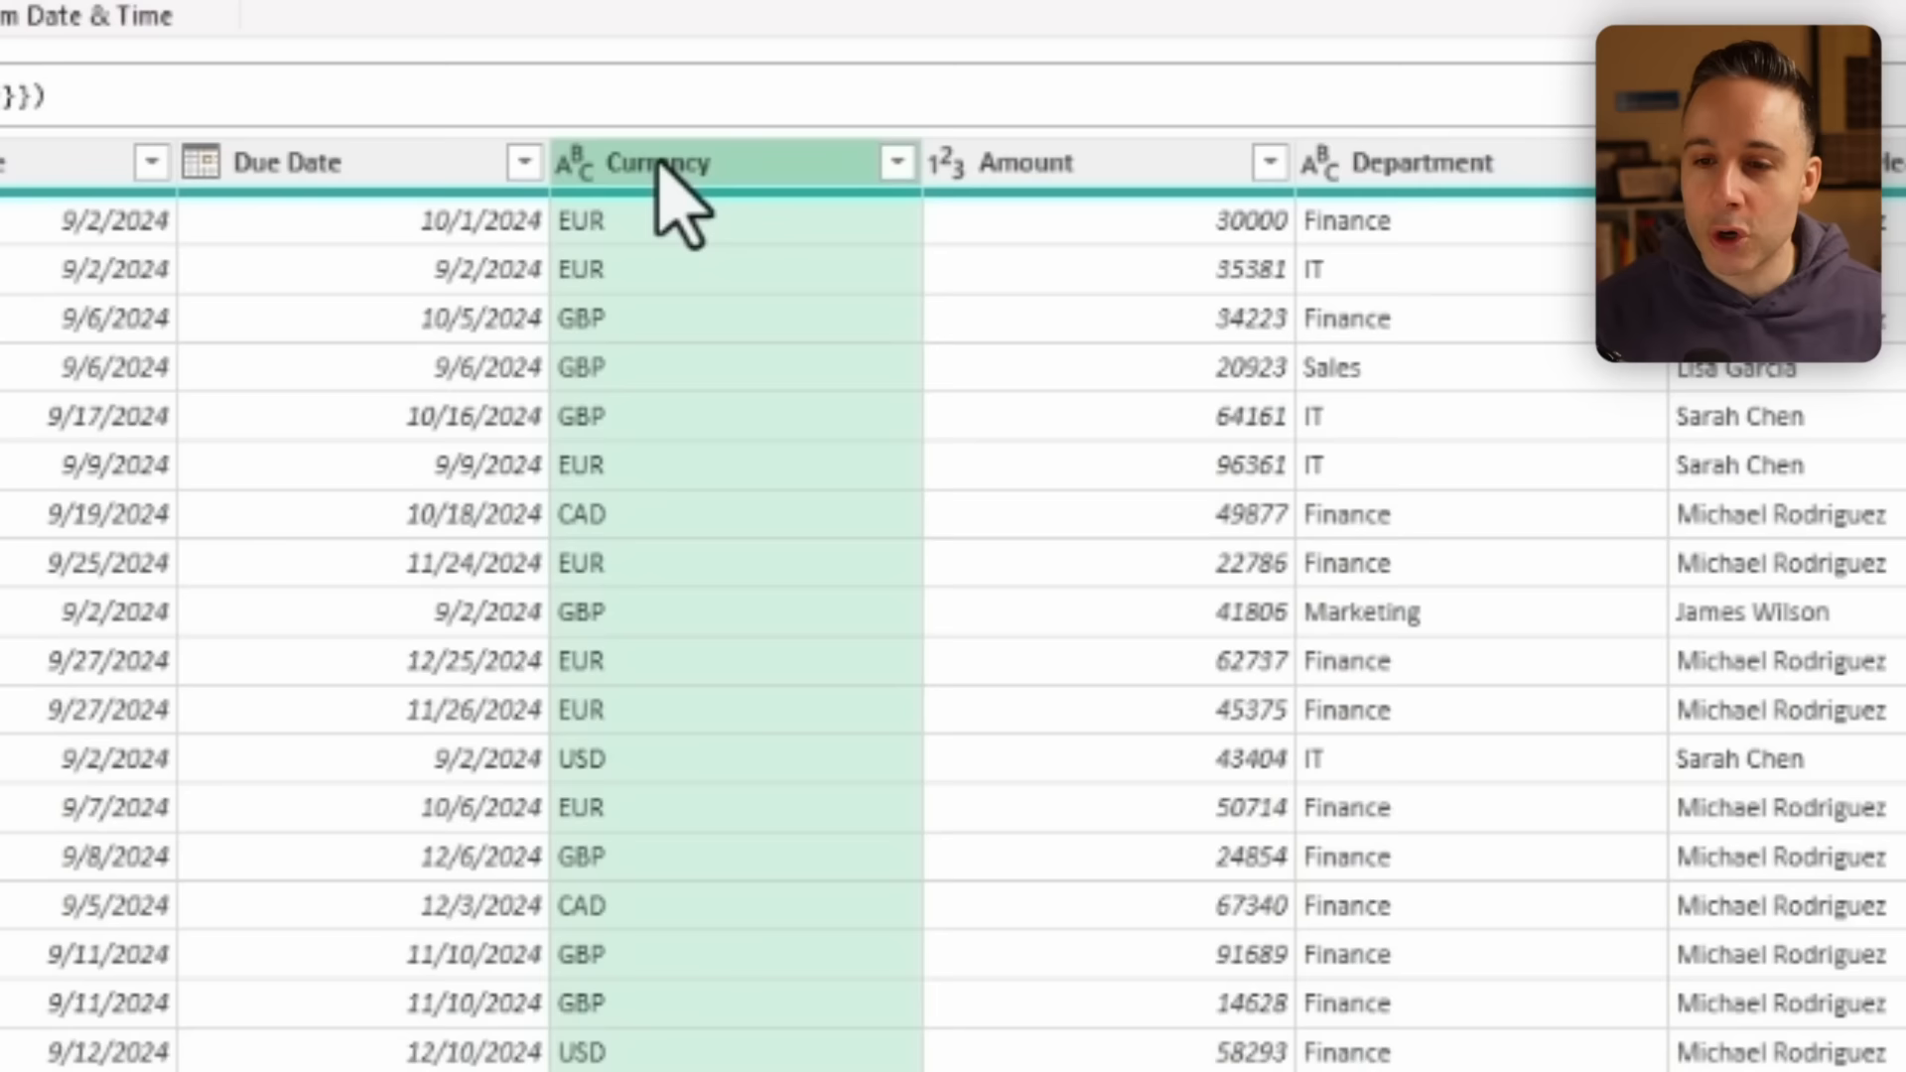
right_click(783, 365)
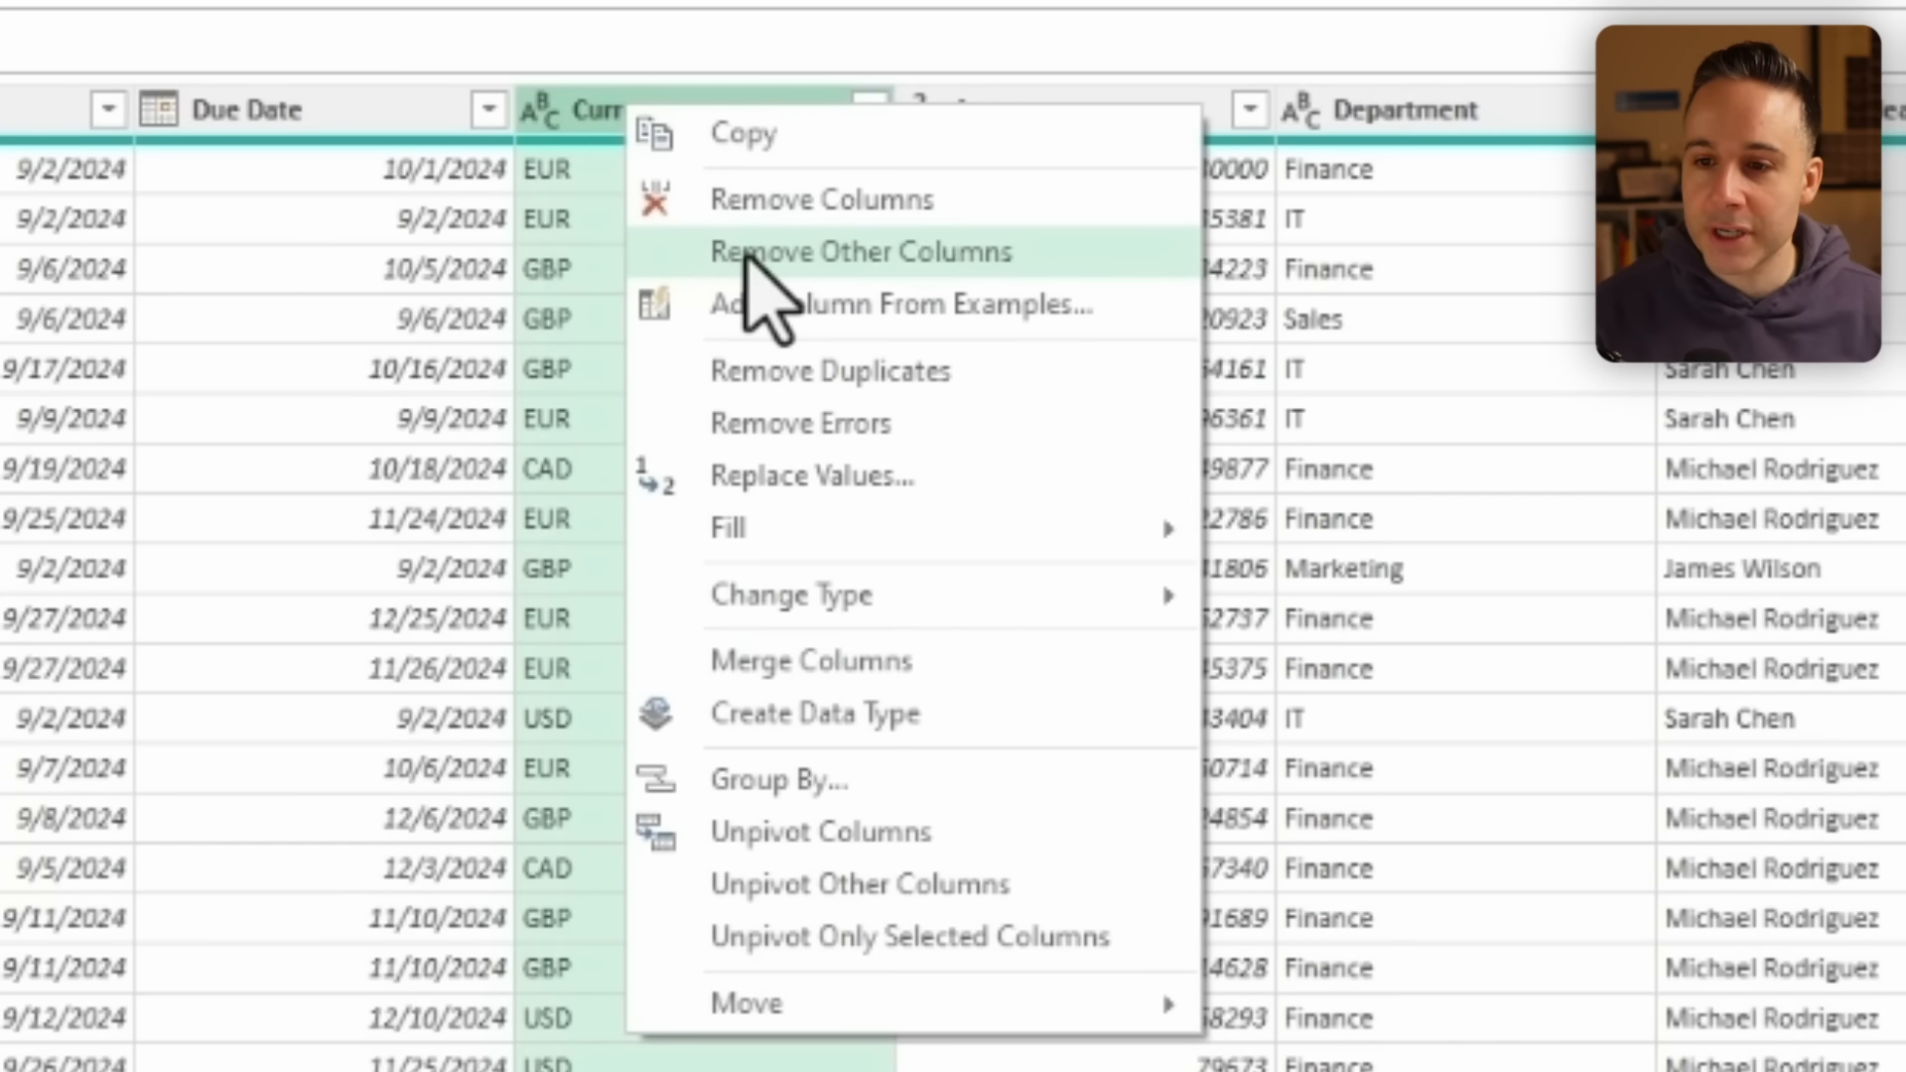
left_click(806, 198)
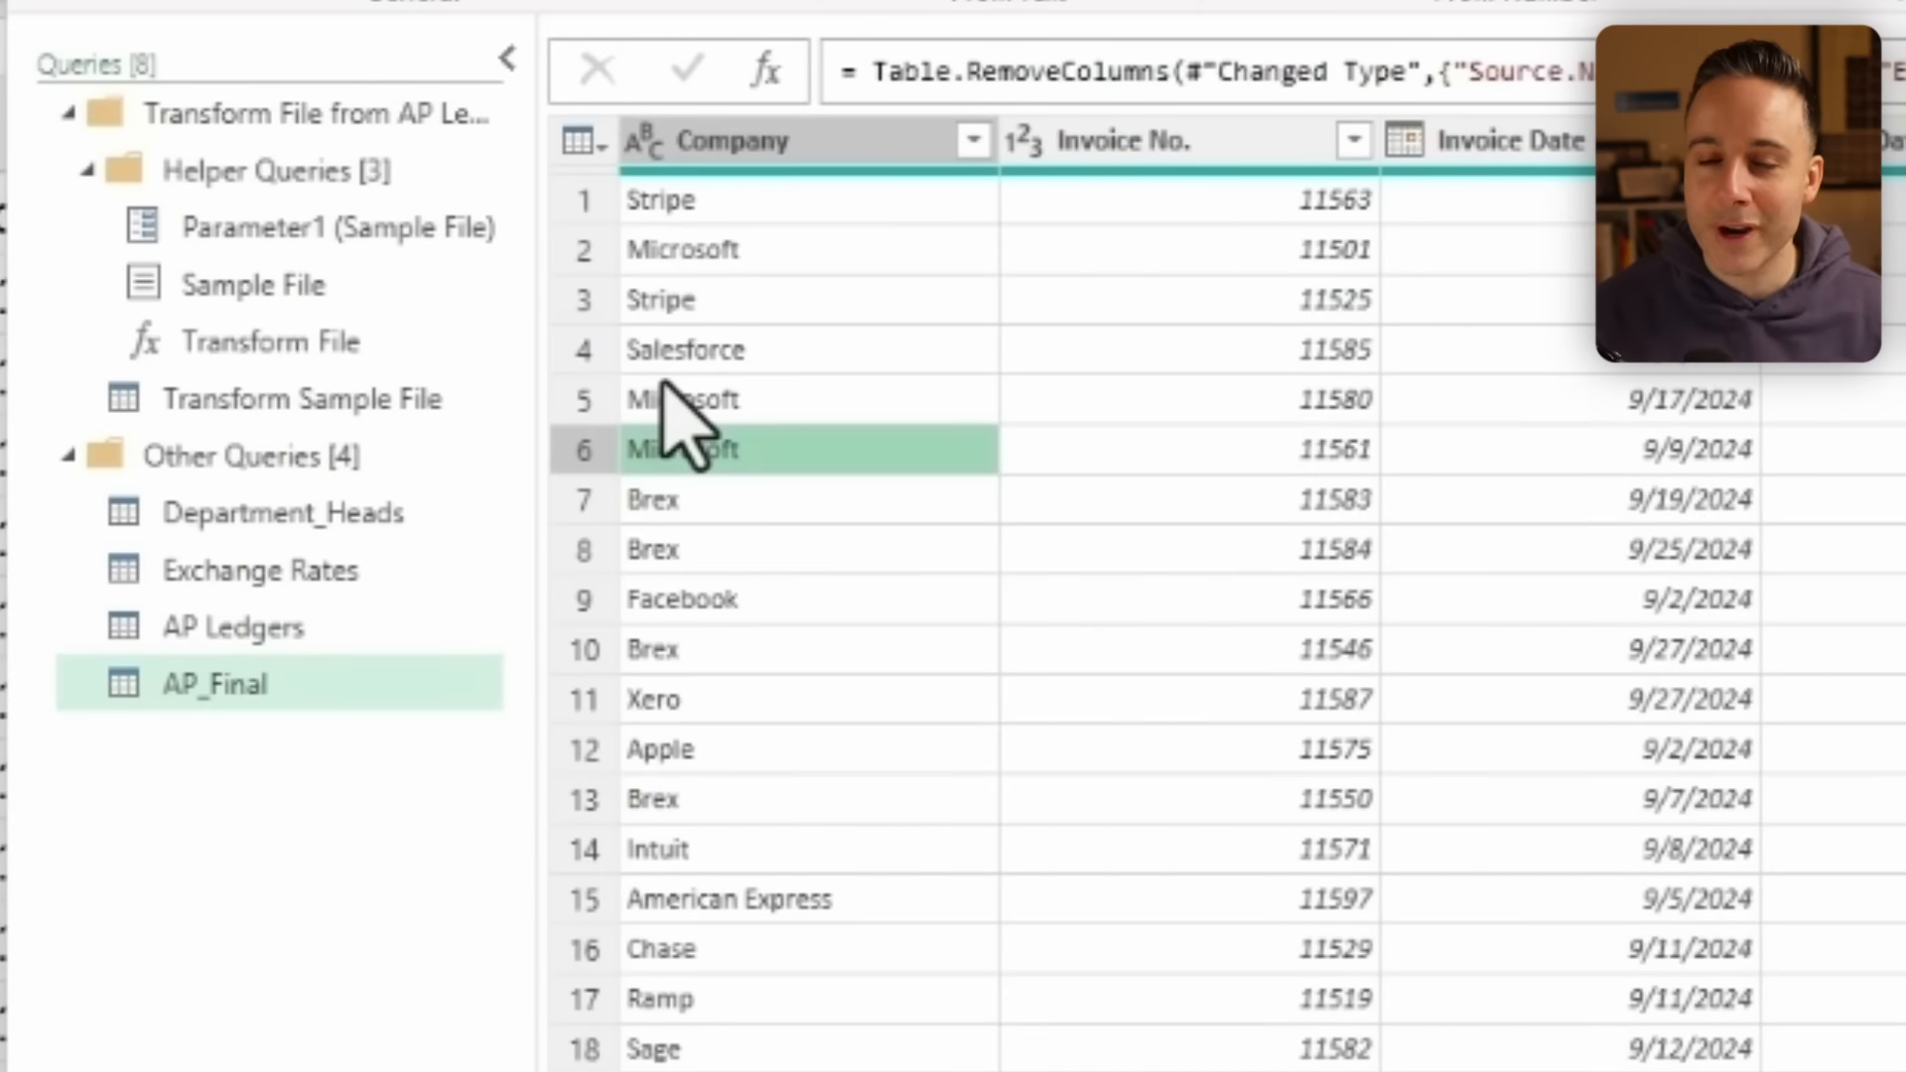
left_click(250, 247)
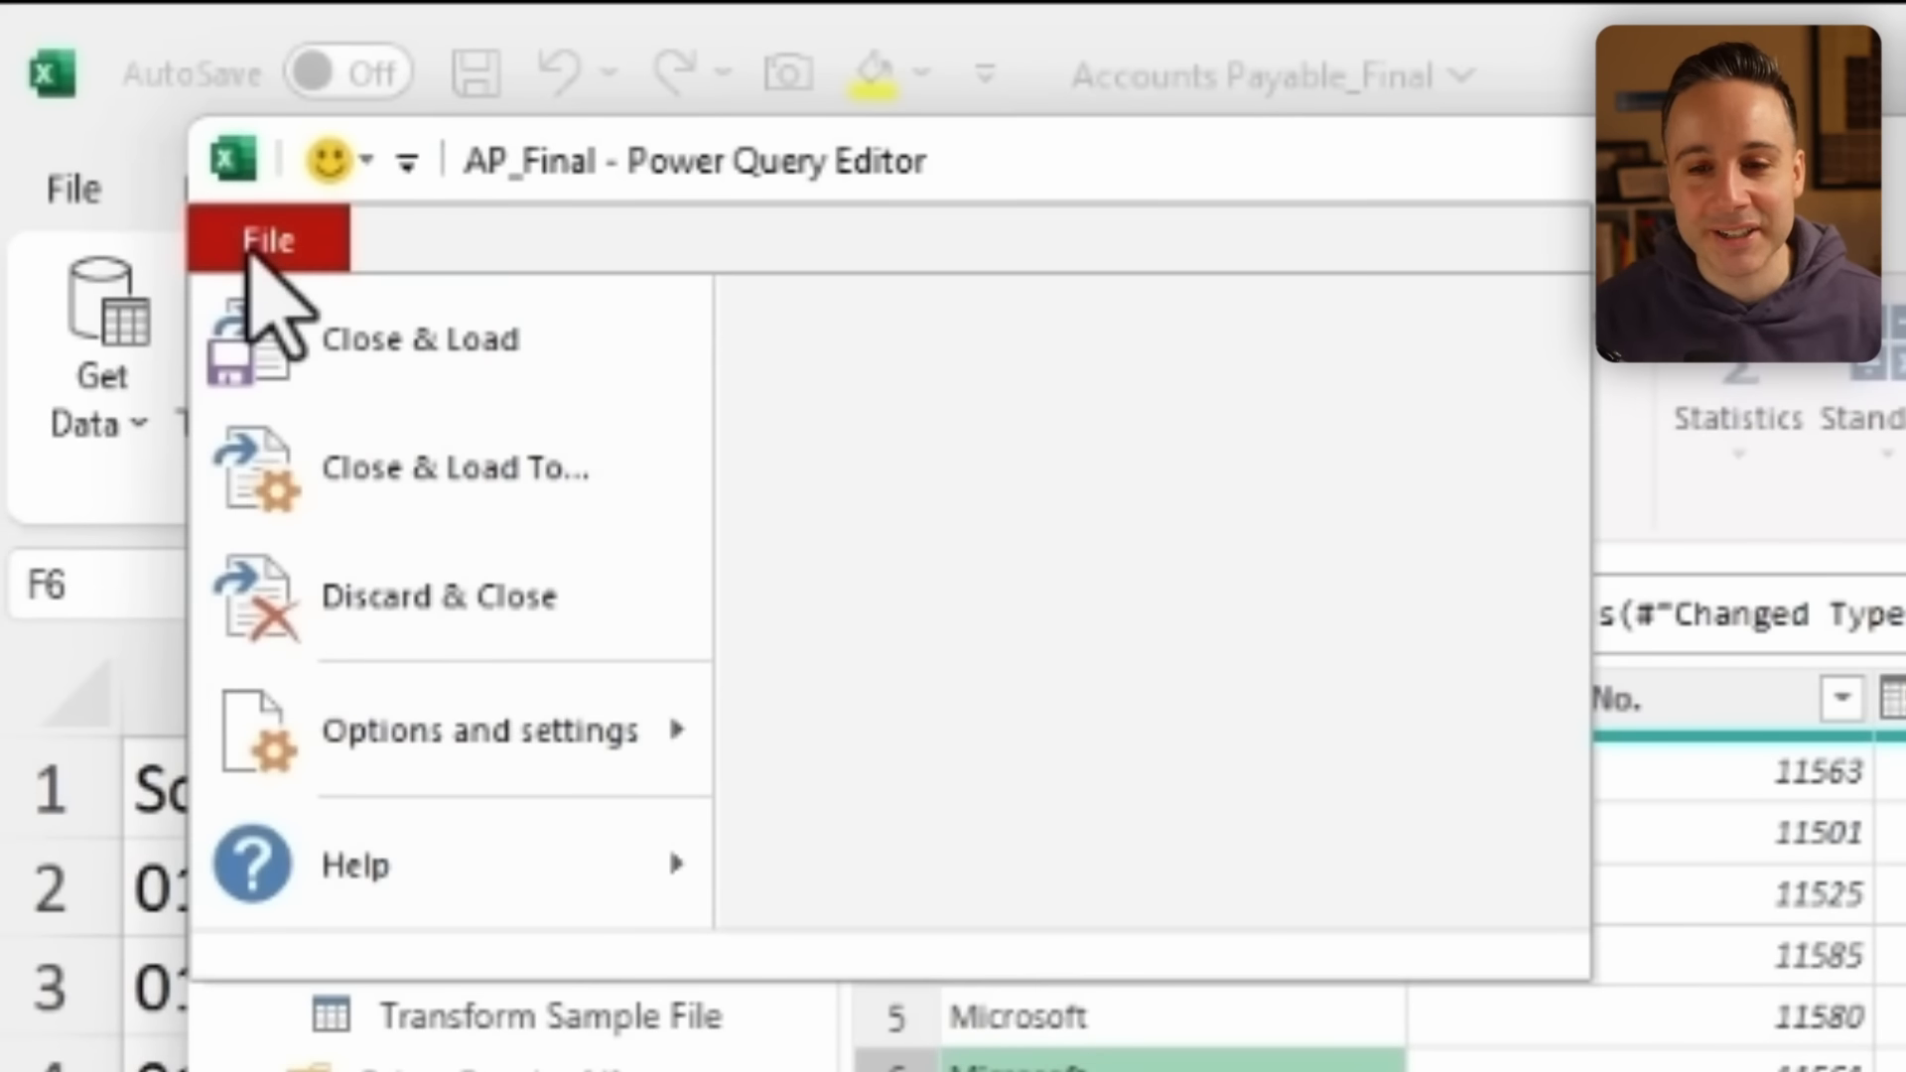
left_click(437, 340)
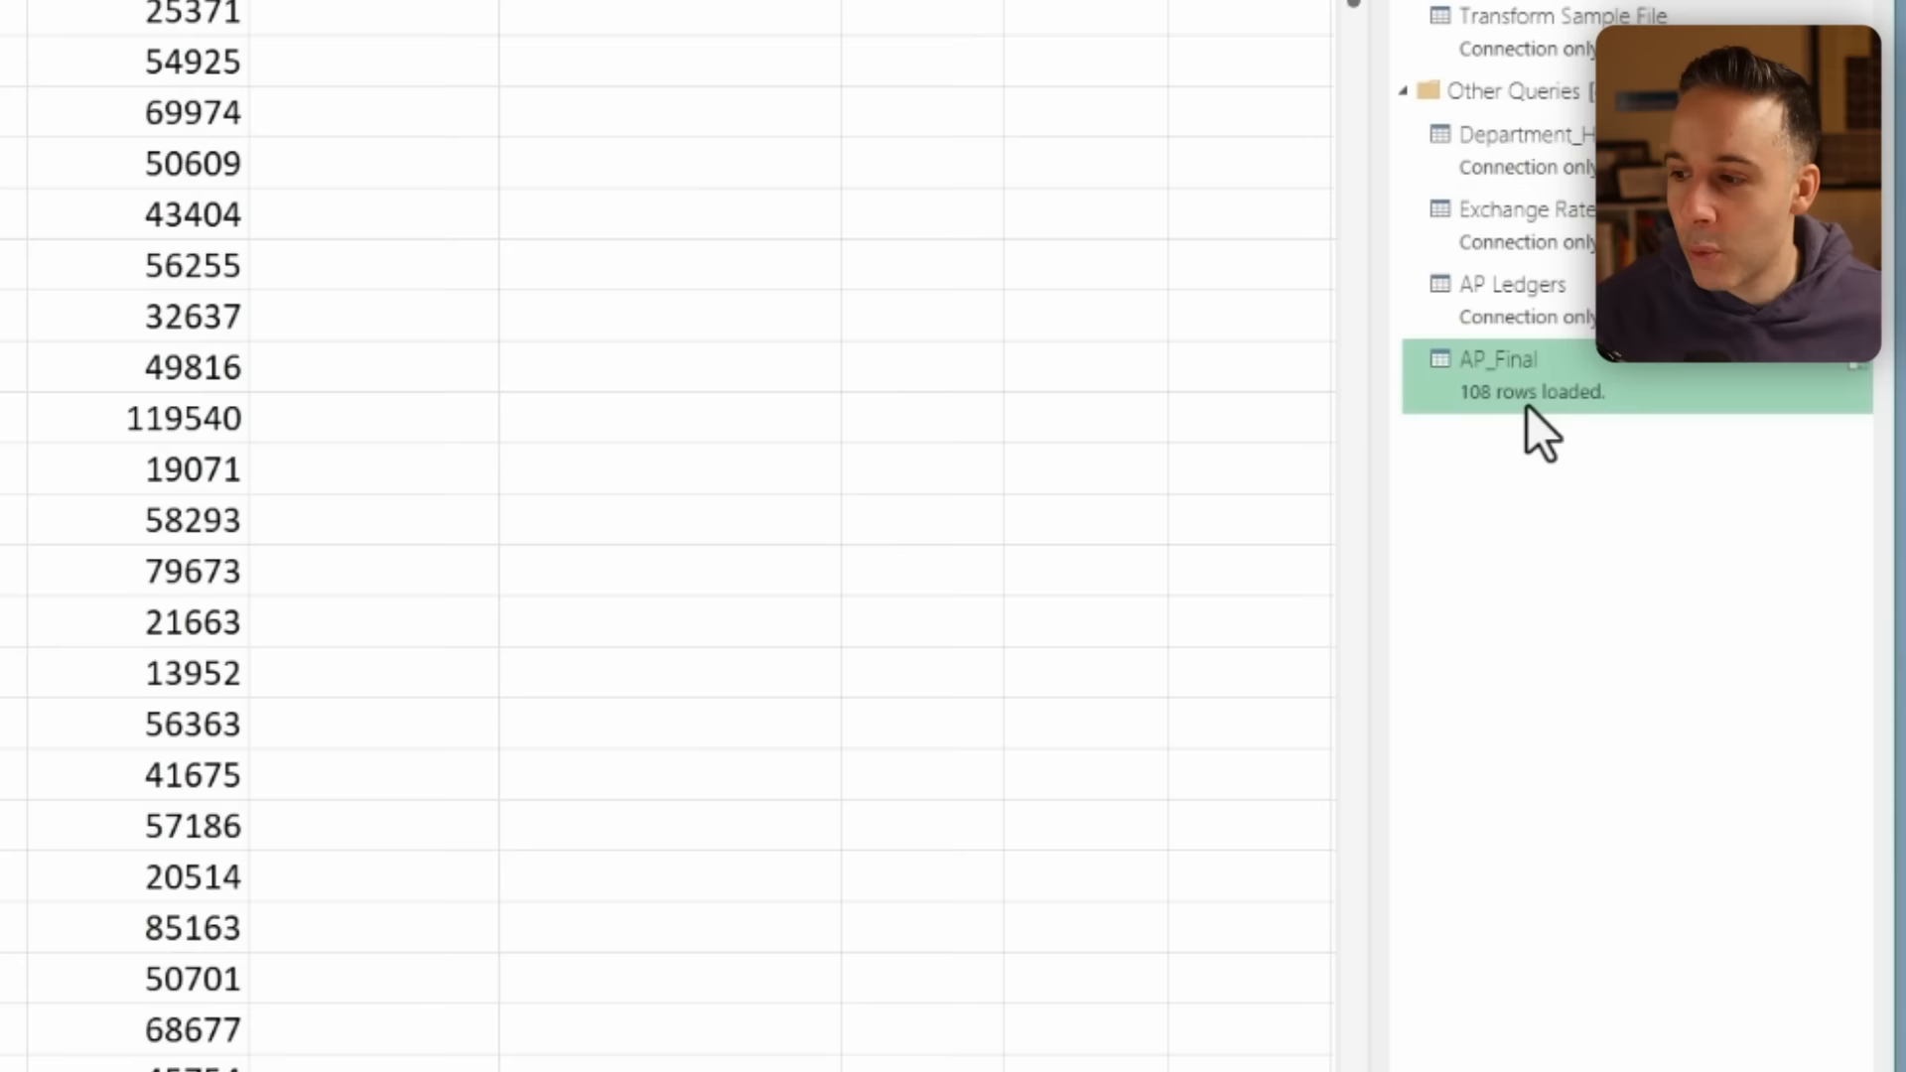
Change the AP_Final query's load destination to a PivotTable Report on a new worksheet, accepting removal of the existing table.
right_click(1711, 616)
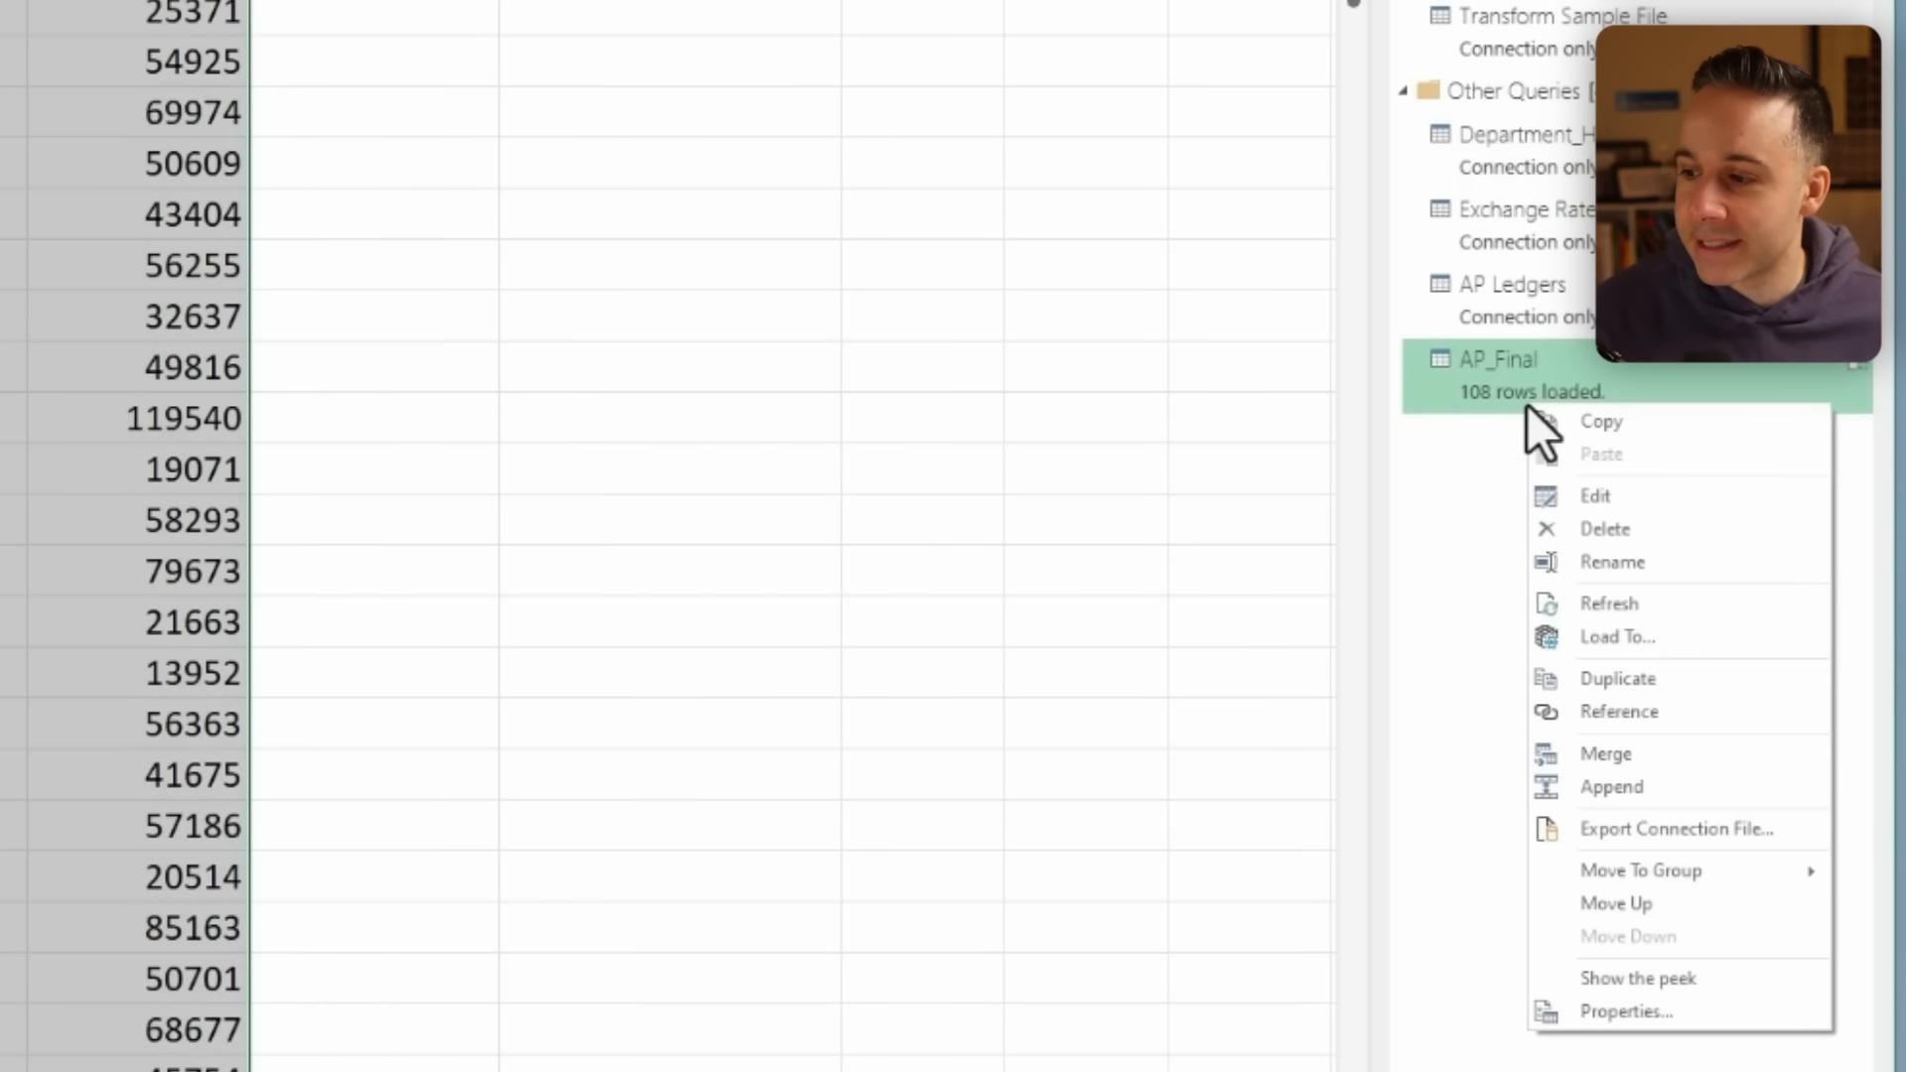
left_click(1598, 636)
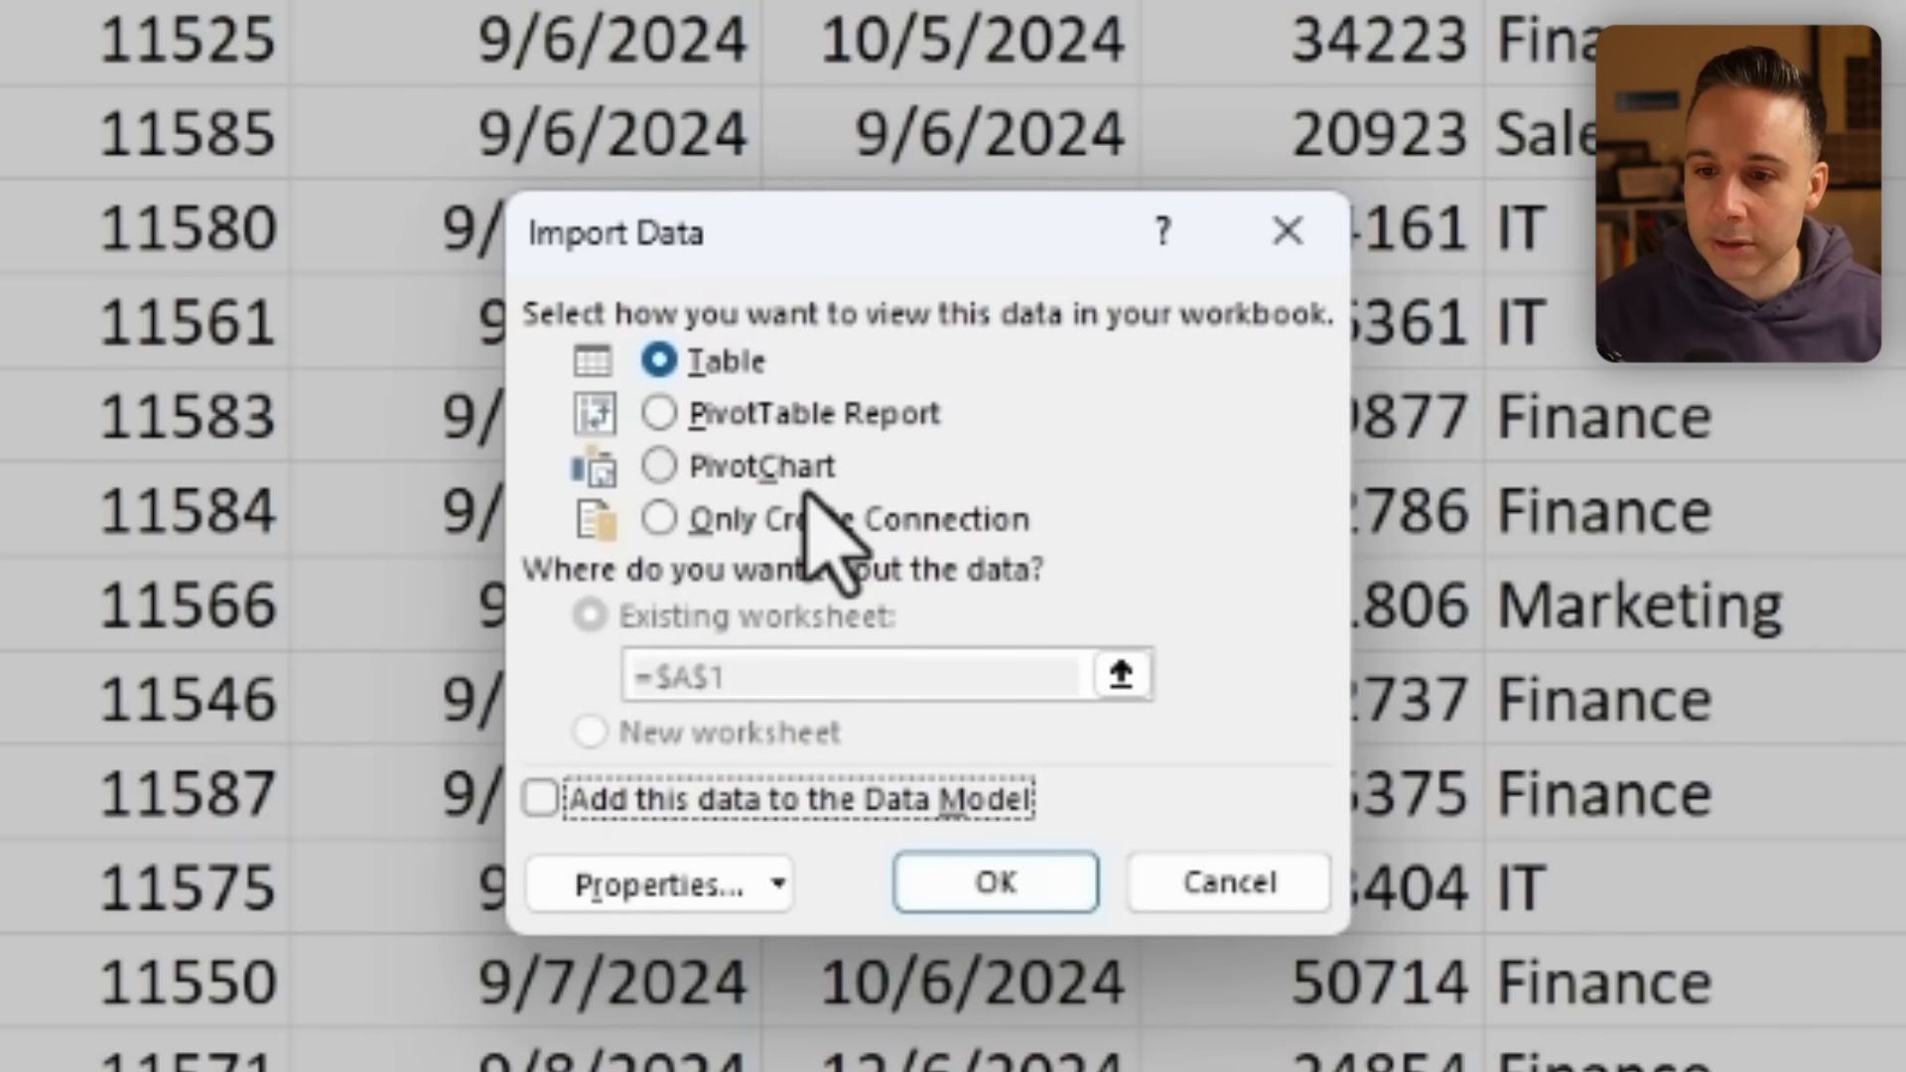
left_click(769, 413)
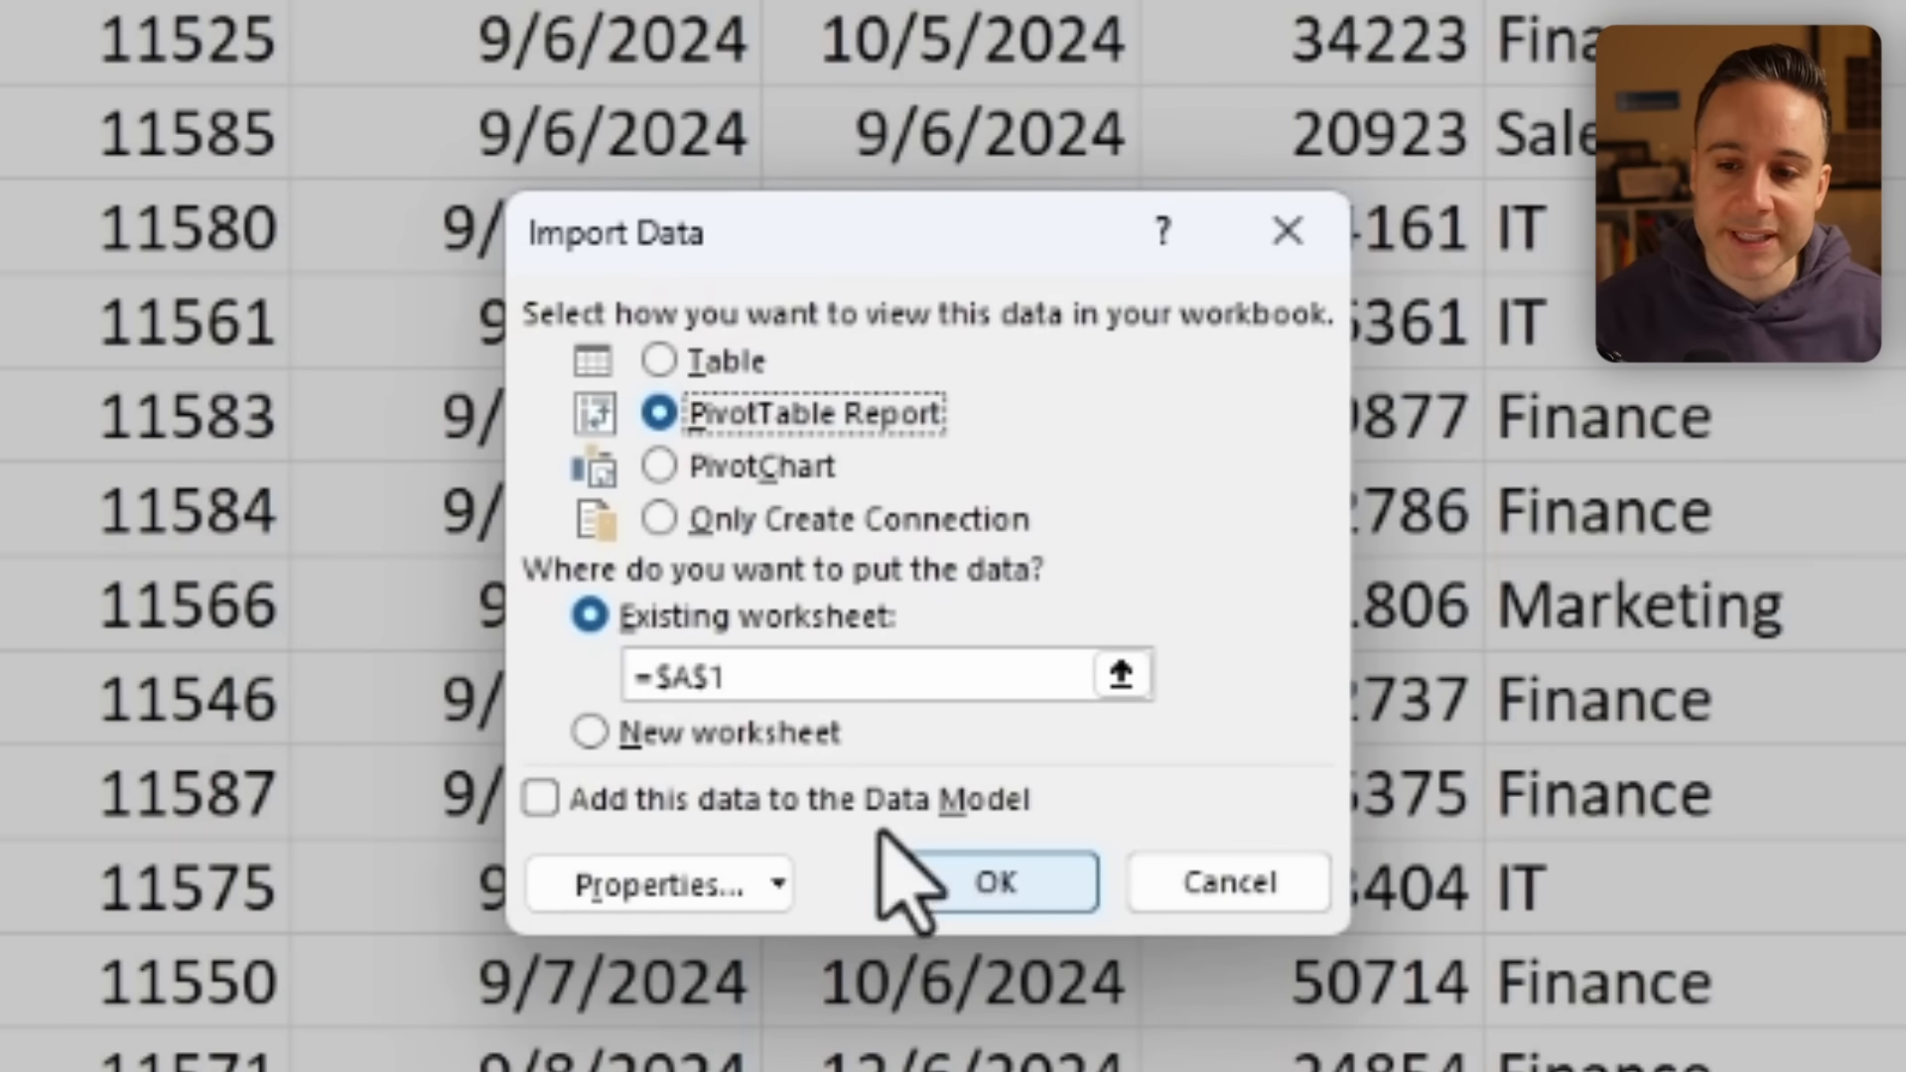
left_click(675, 735)
left_click(973, 883)
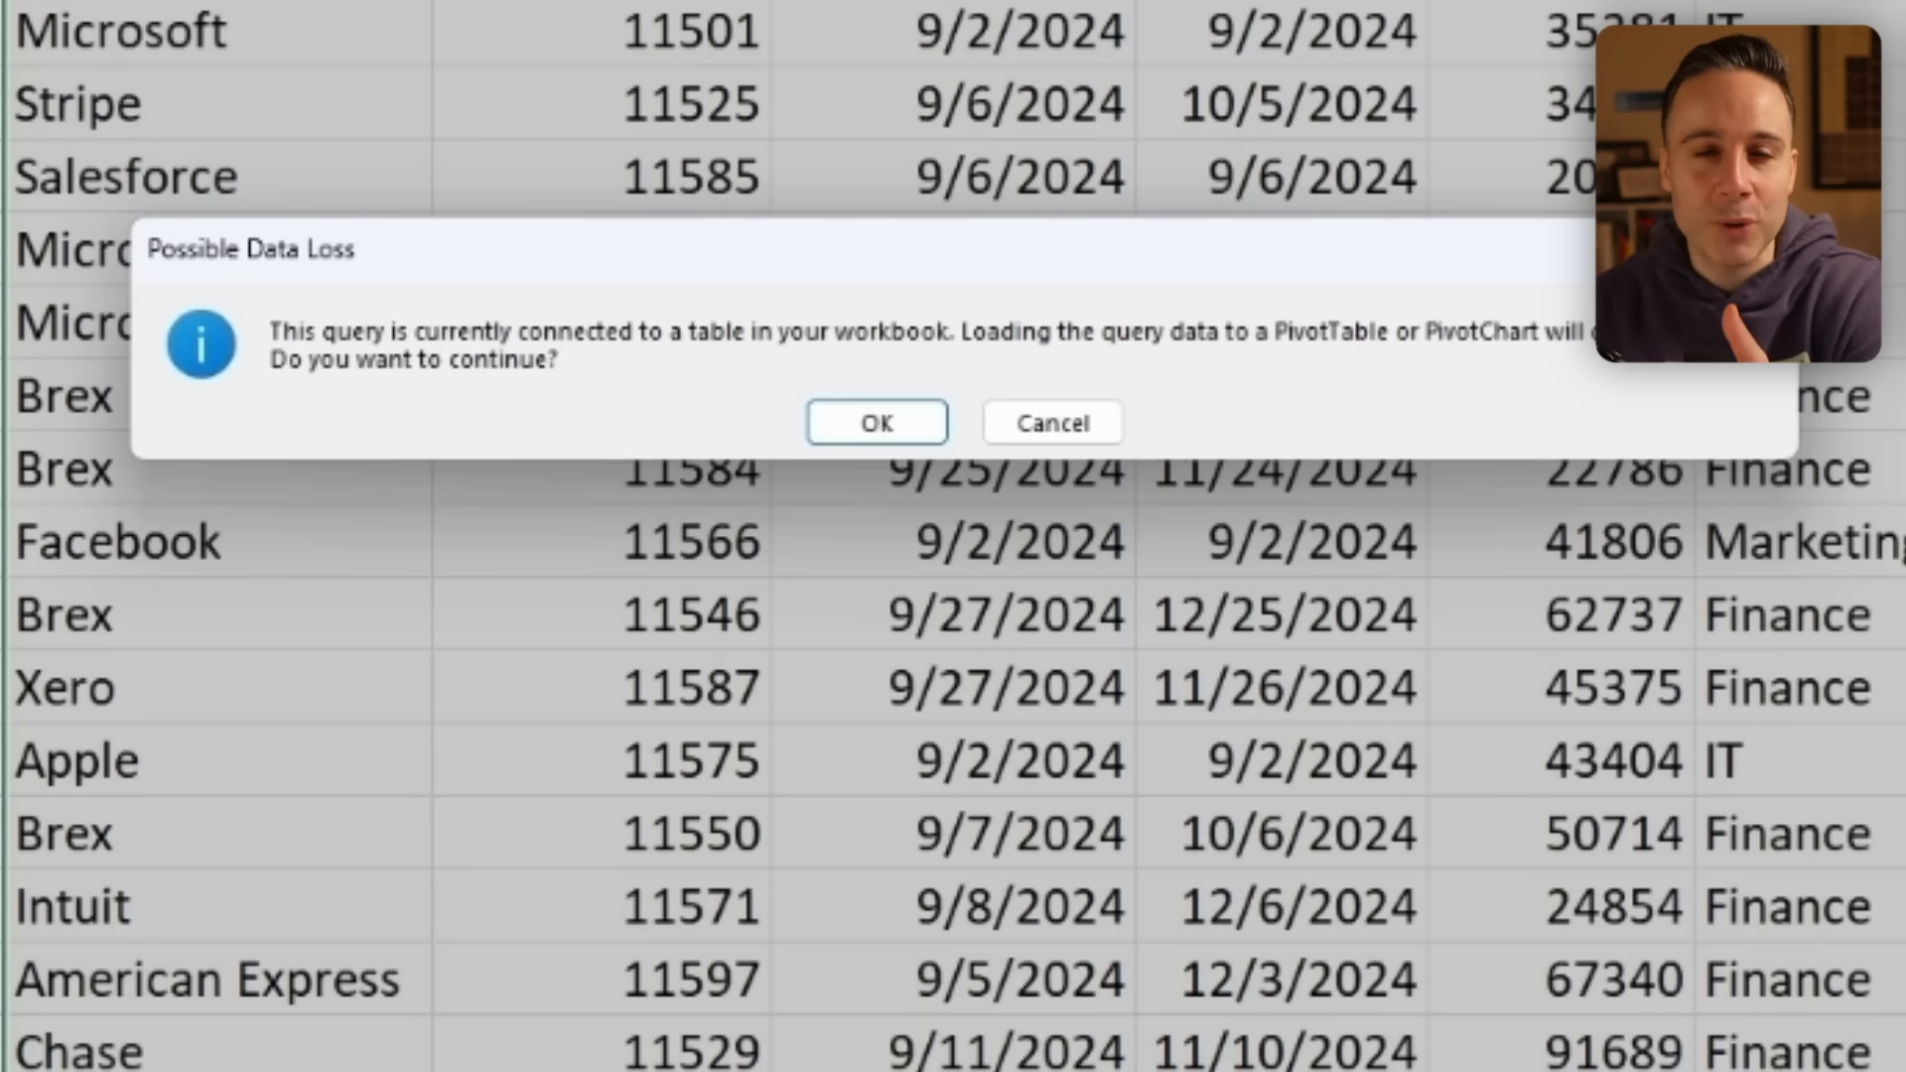
left_click(878, 423)
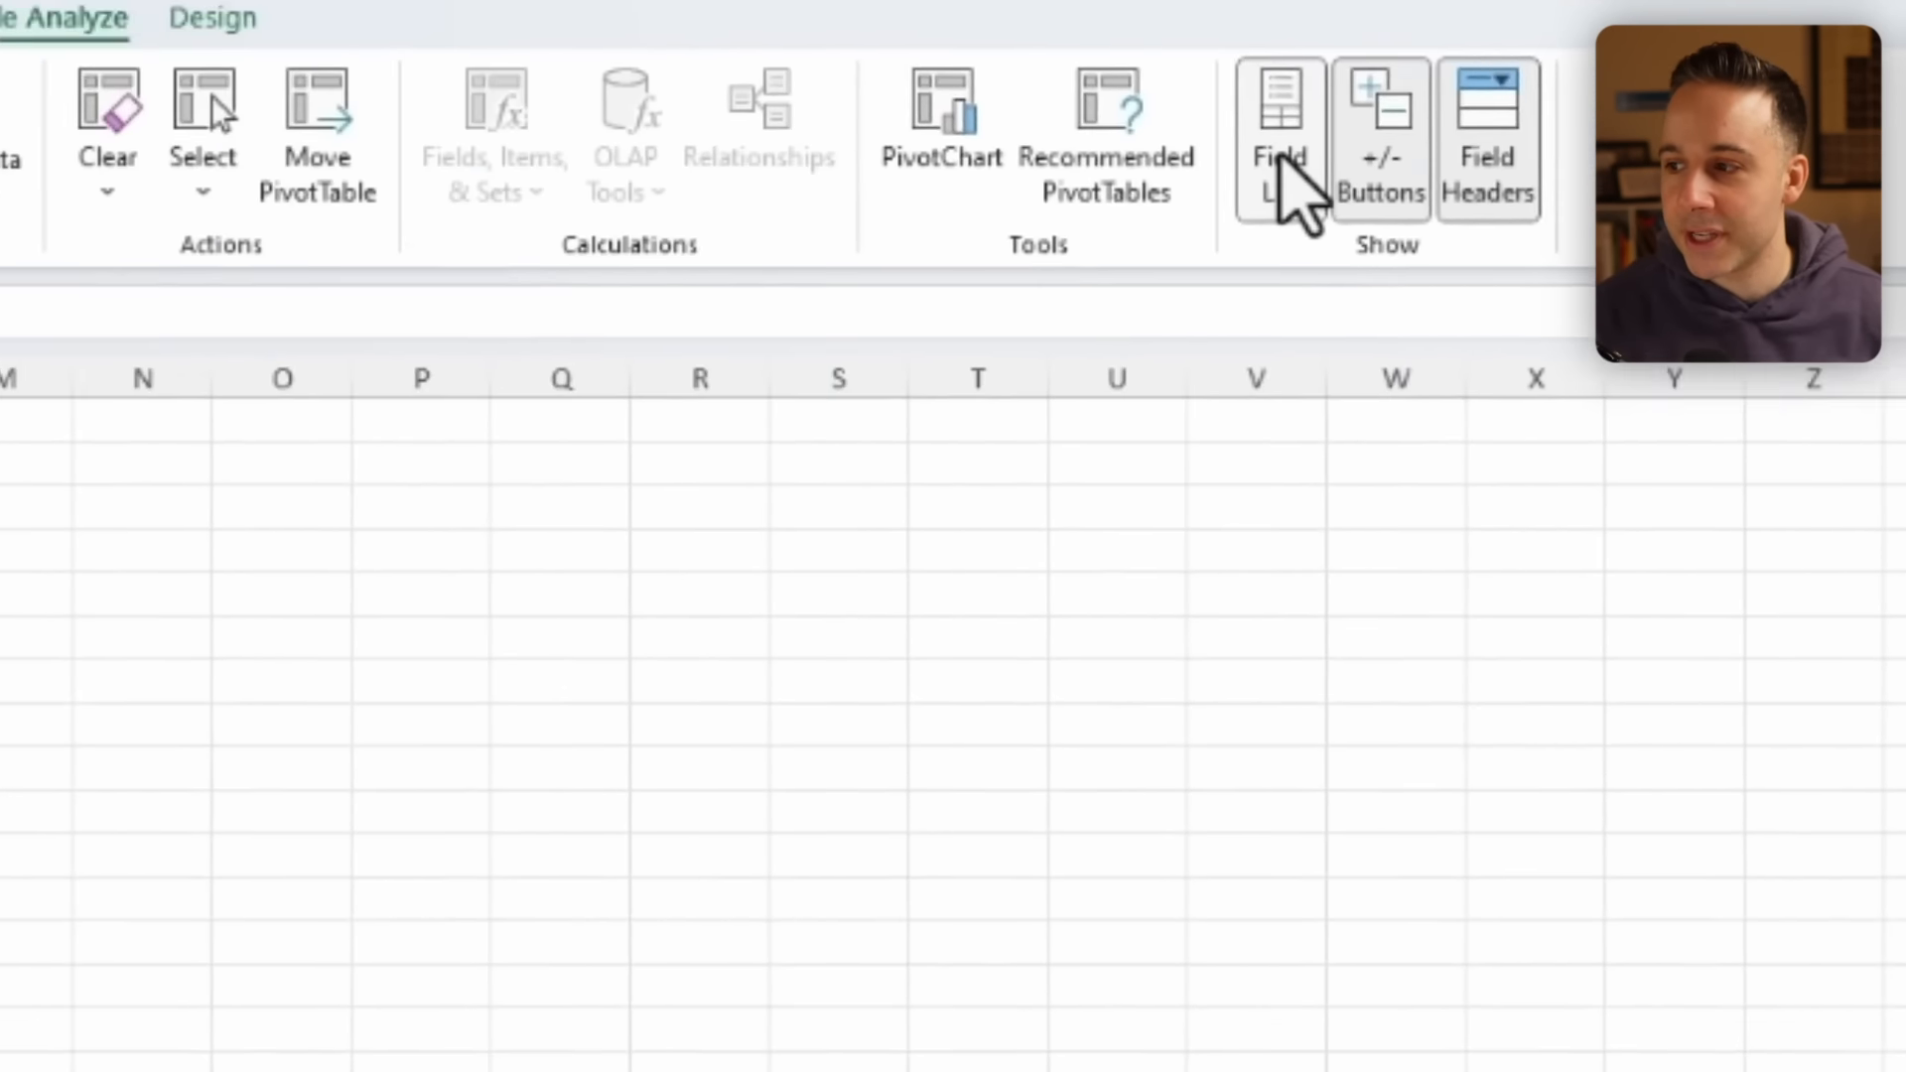
Set Department Head as the PivotTable's filter and add Company and Invoice No. as row fields.
left_click(1286, 189)
left_click_drag(819, 422, 1266, 307)
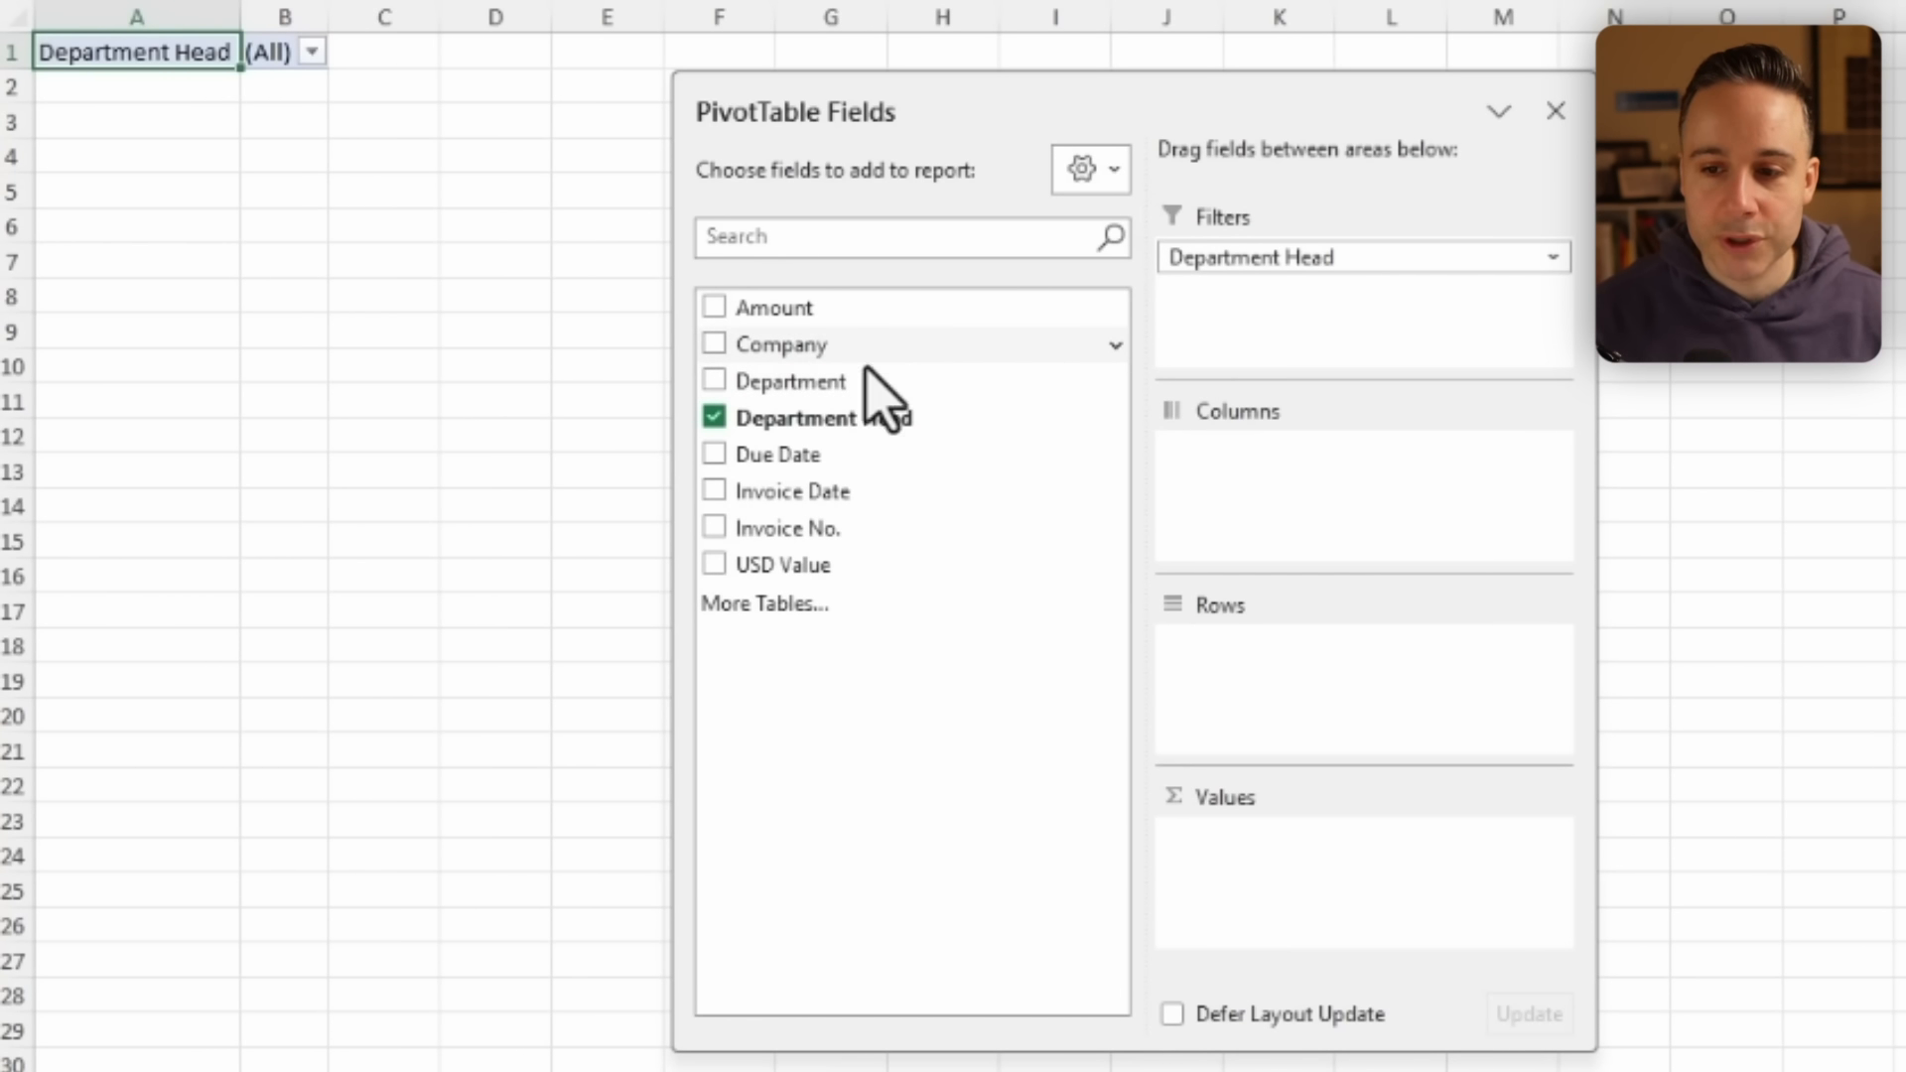
left_click_drag(868, 356, 1282, 669)
left_click_drag(794, 528, 1187, 668)
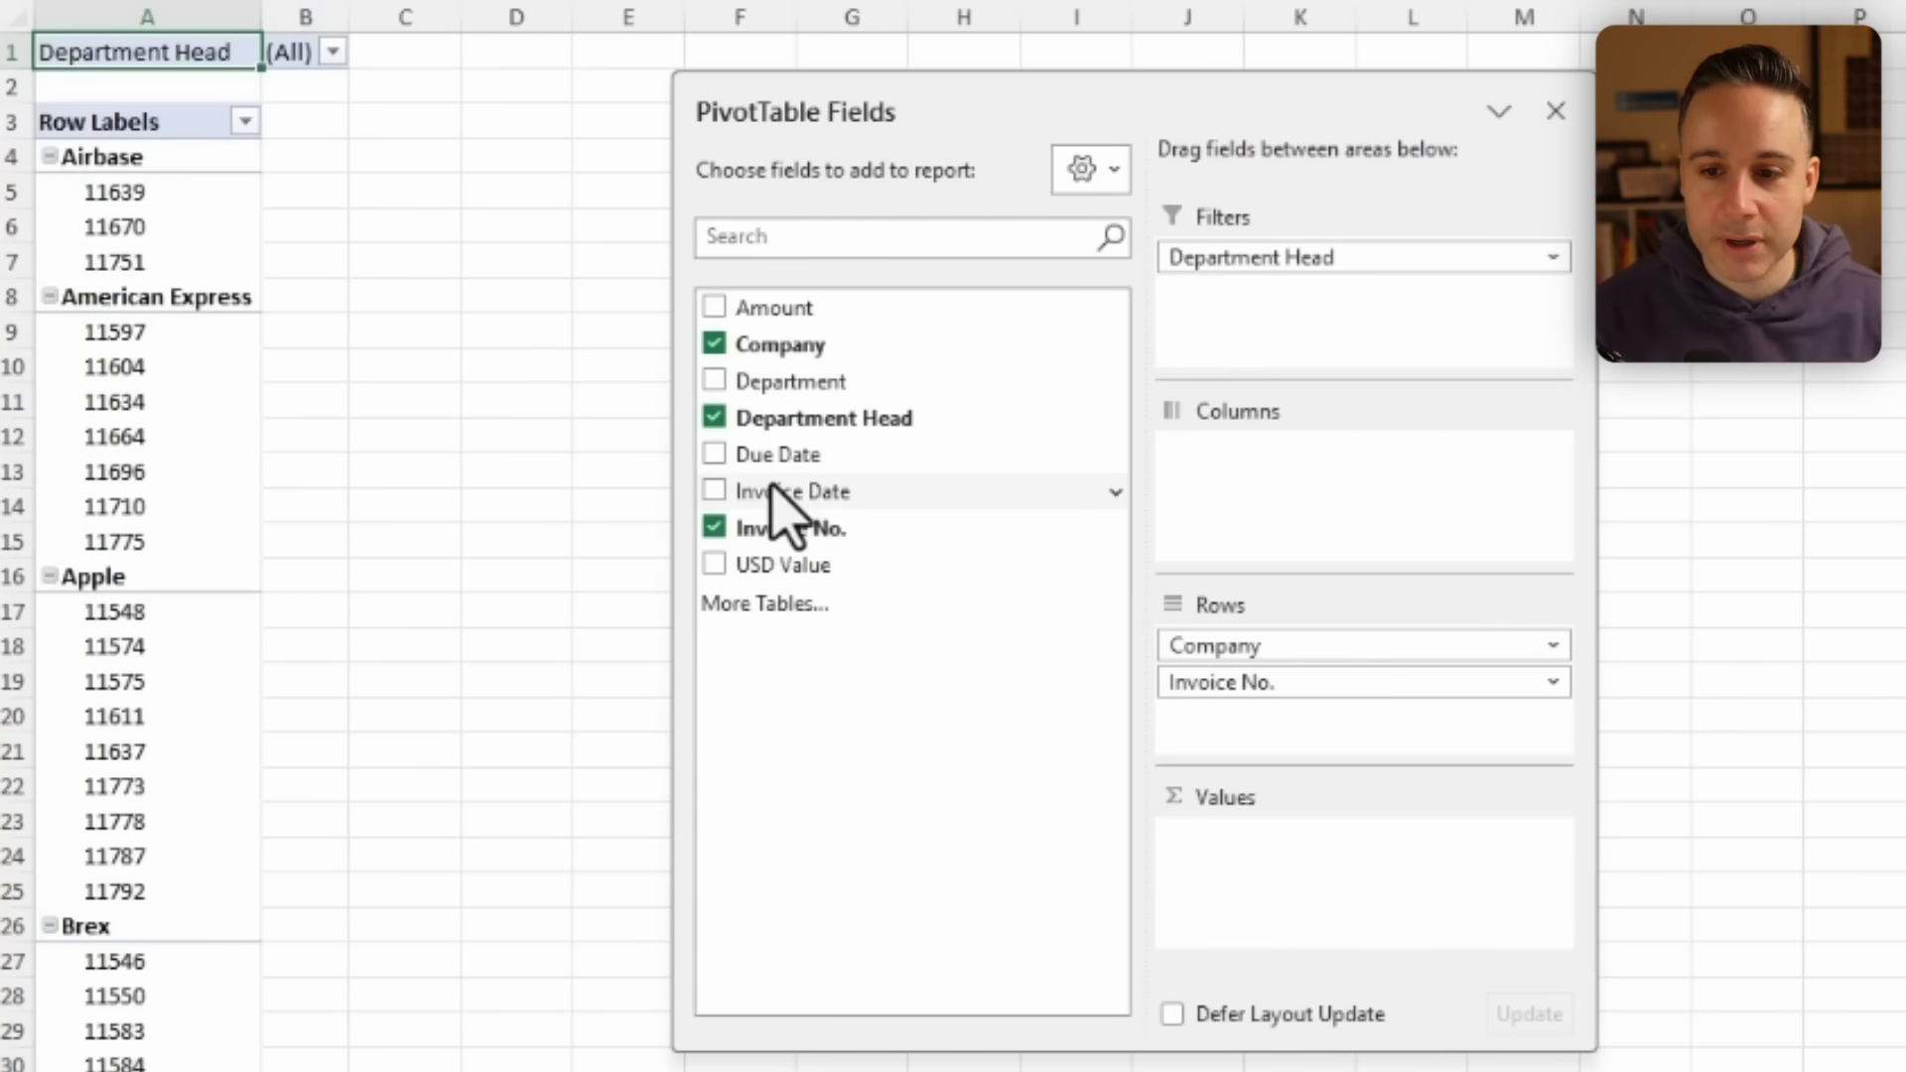
Add Due Date and Invoice Date to the PivotTable rows, sum USD Value in the values area, and close the field list.
left_click_drag(985, 579, 1277, 724)
left_click_drag(770, 489, 1170, 742)
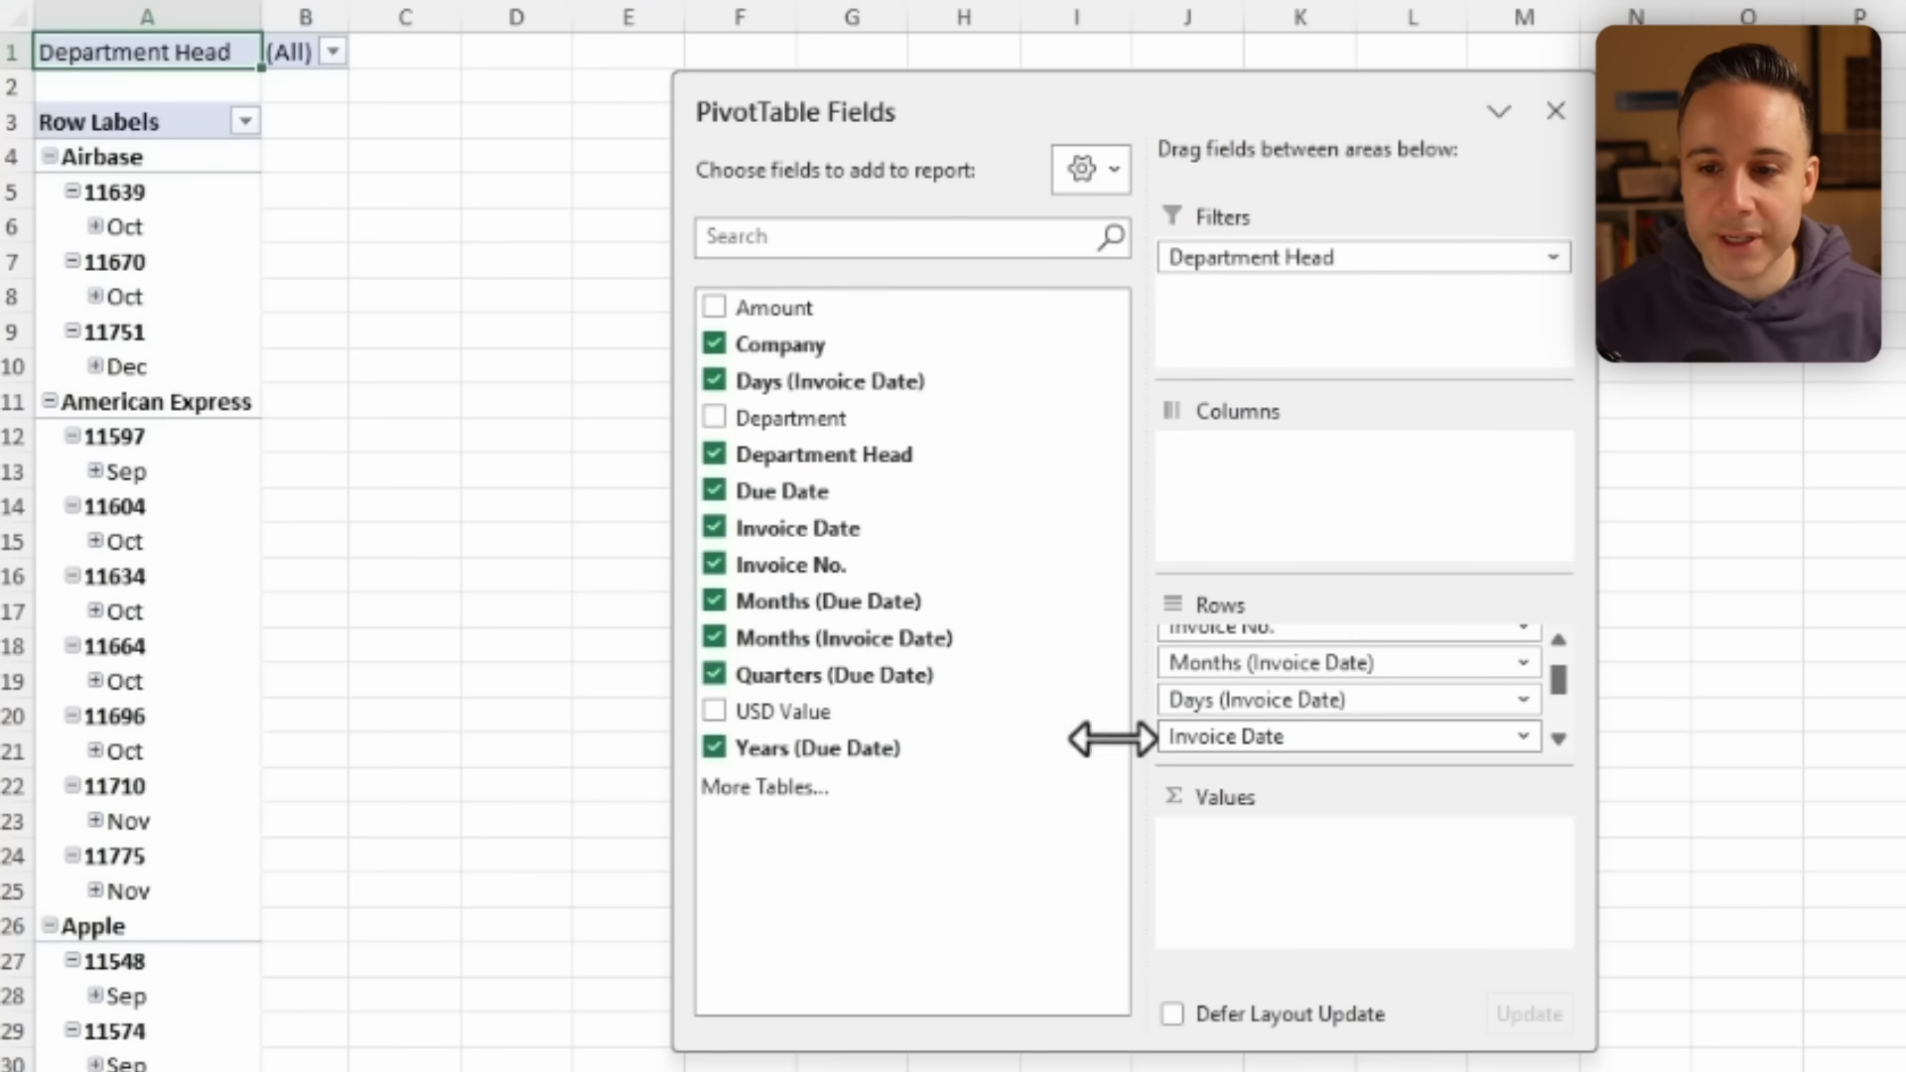
left_click_drag(794, 712, 1303, 844)
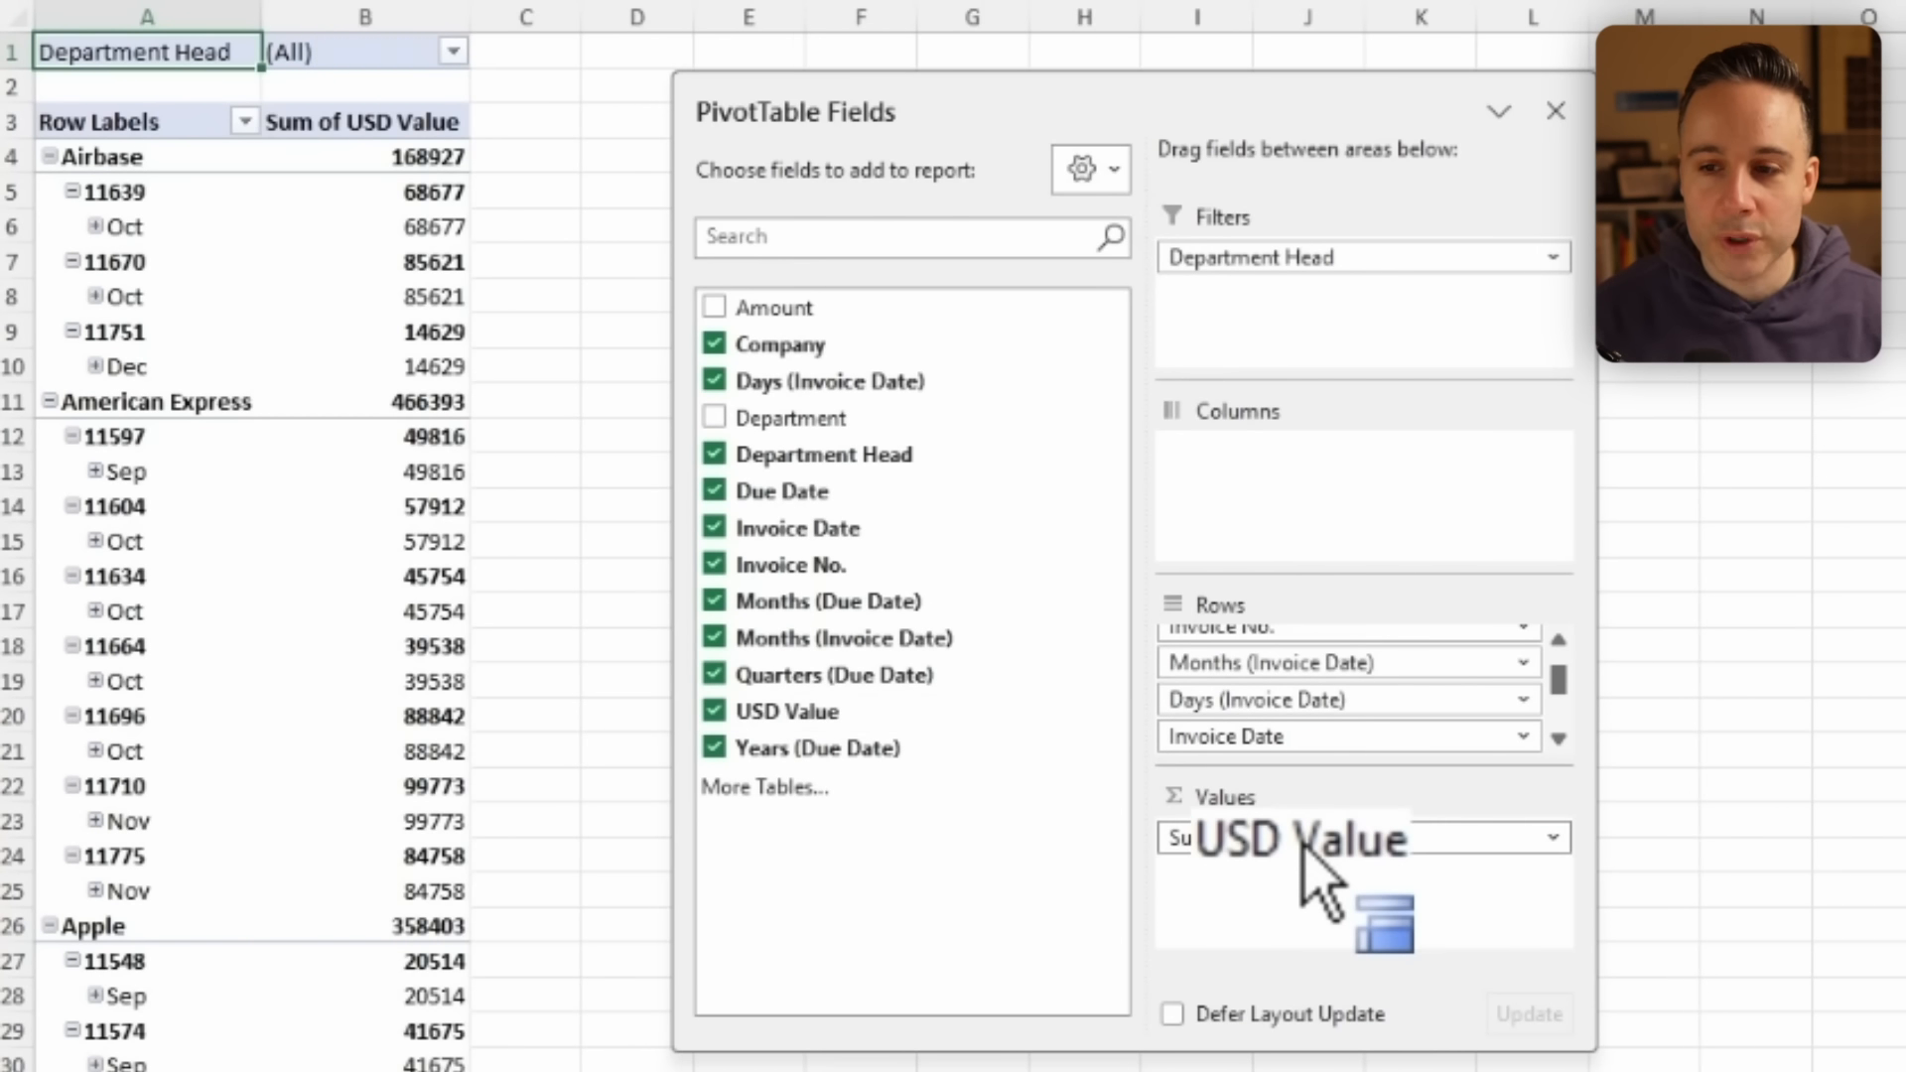
left_click(1555, 111)
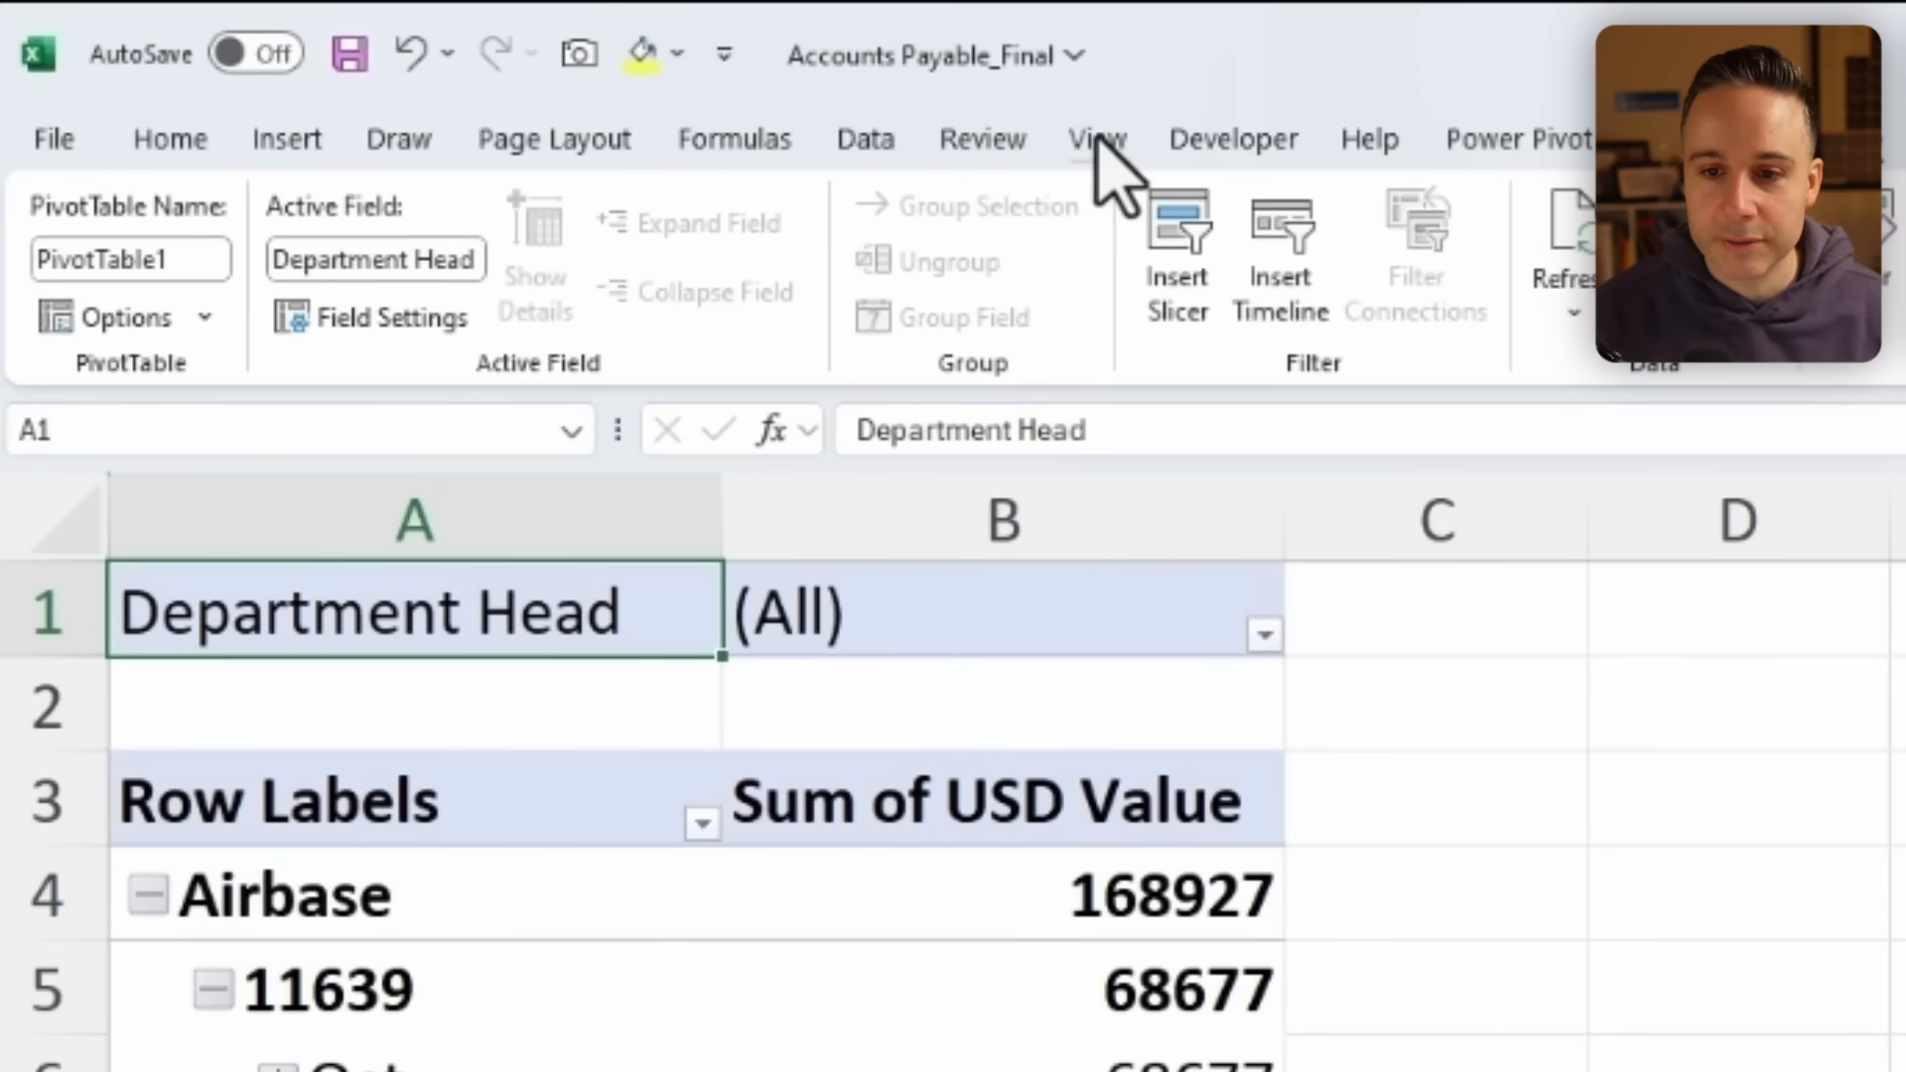
Hide the worksheet gridlines and collapse the entire Company field in the PivotTable.
left_click(1084, 109)
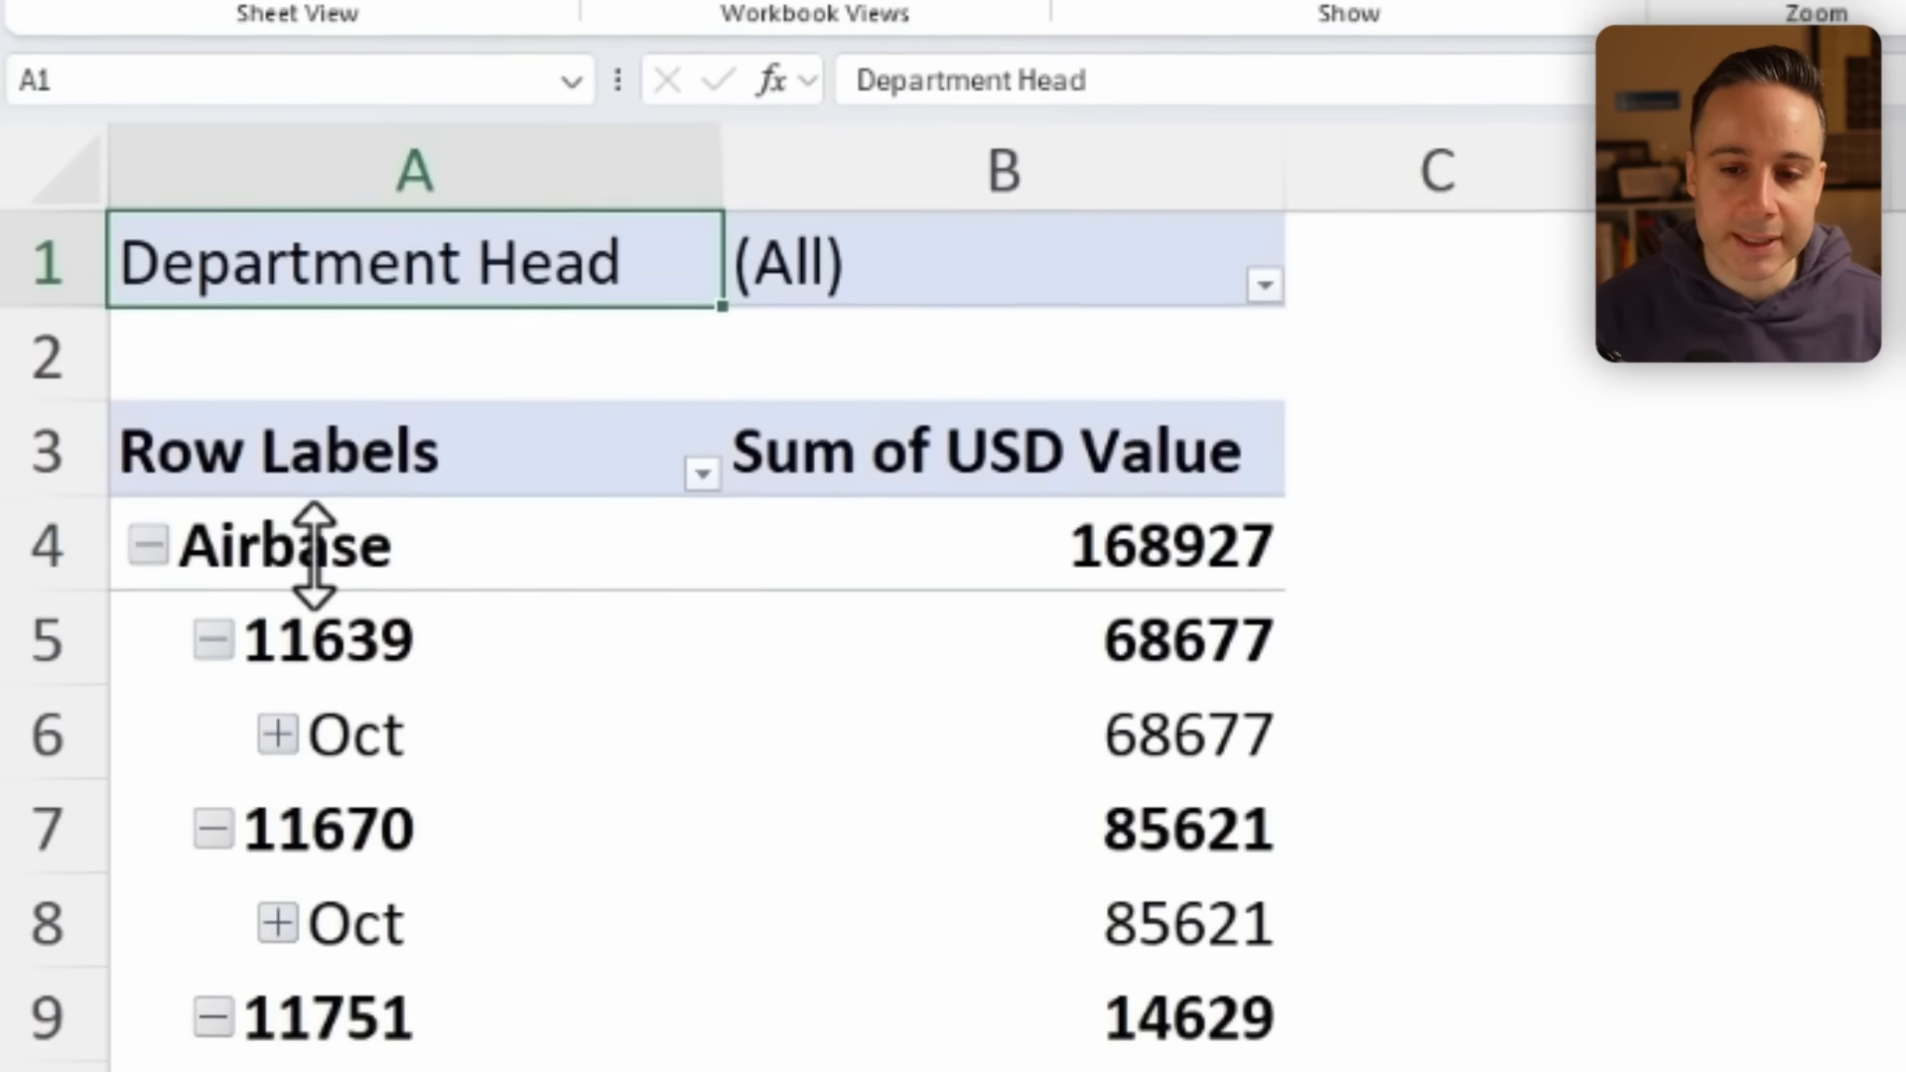
left_click(311, 898)
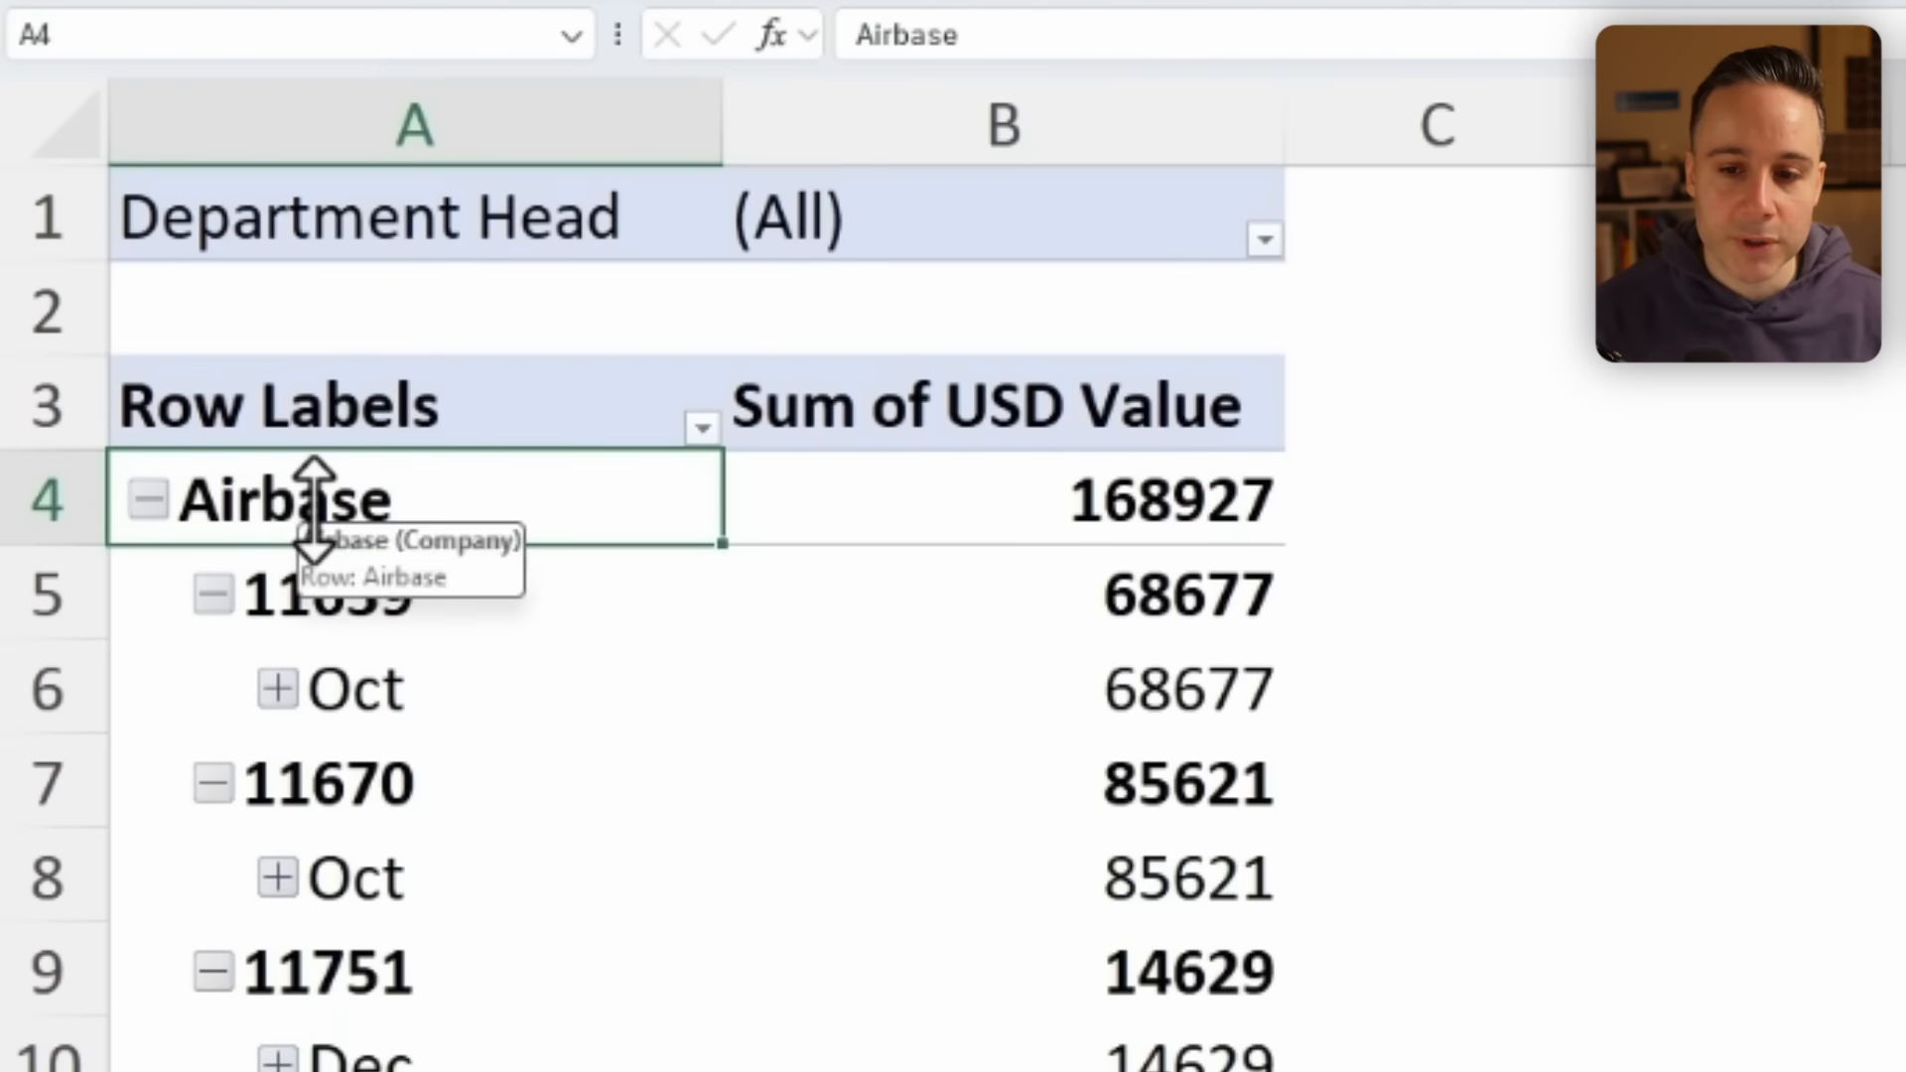
right_click(310, 899)
mouse_move(720, 1052)
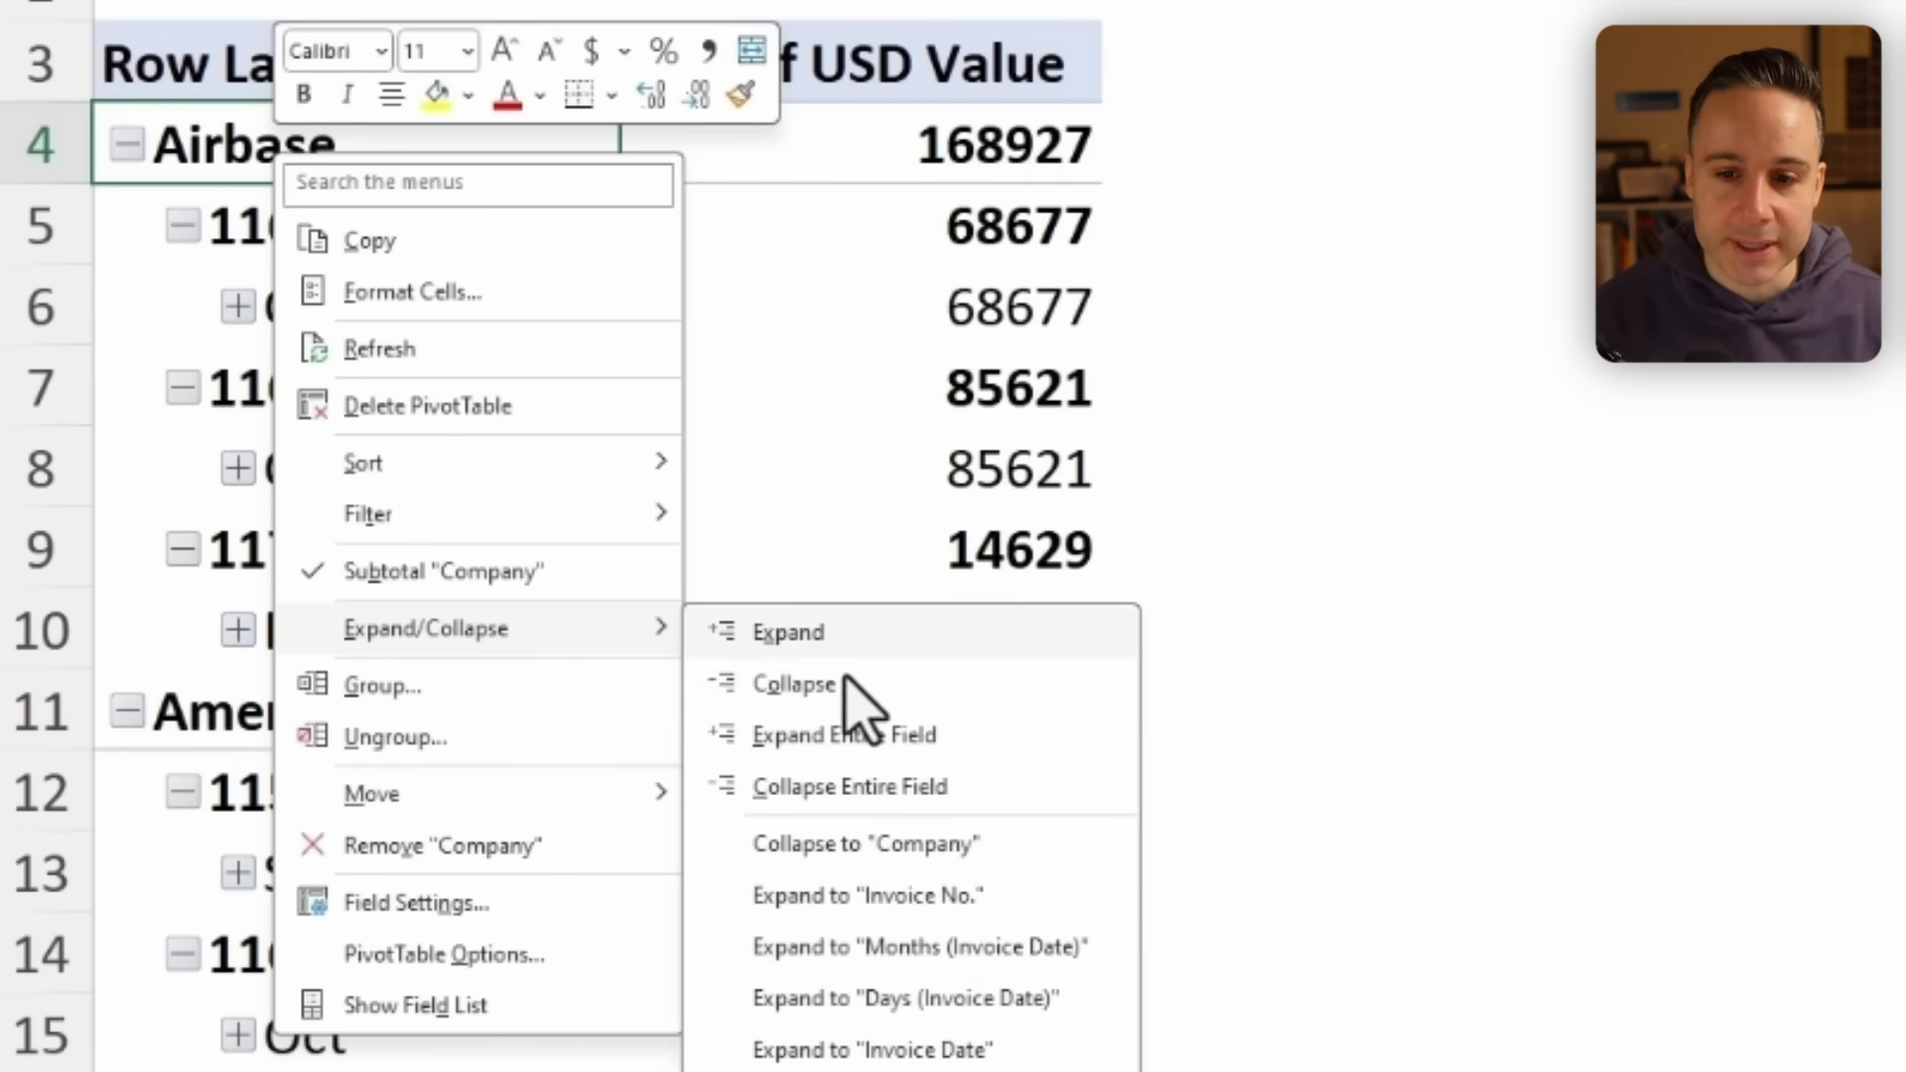
left_click(898, 789)
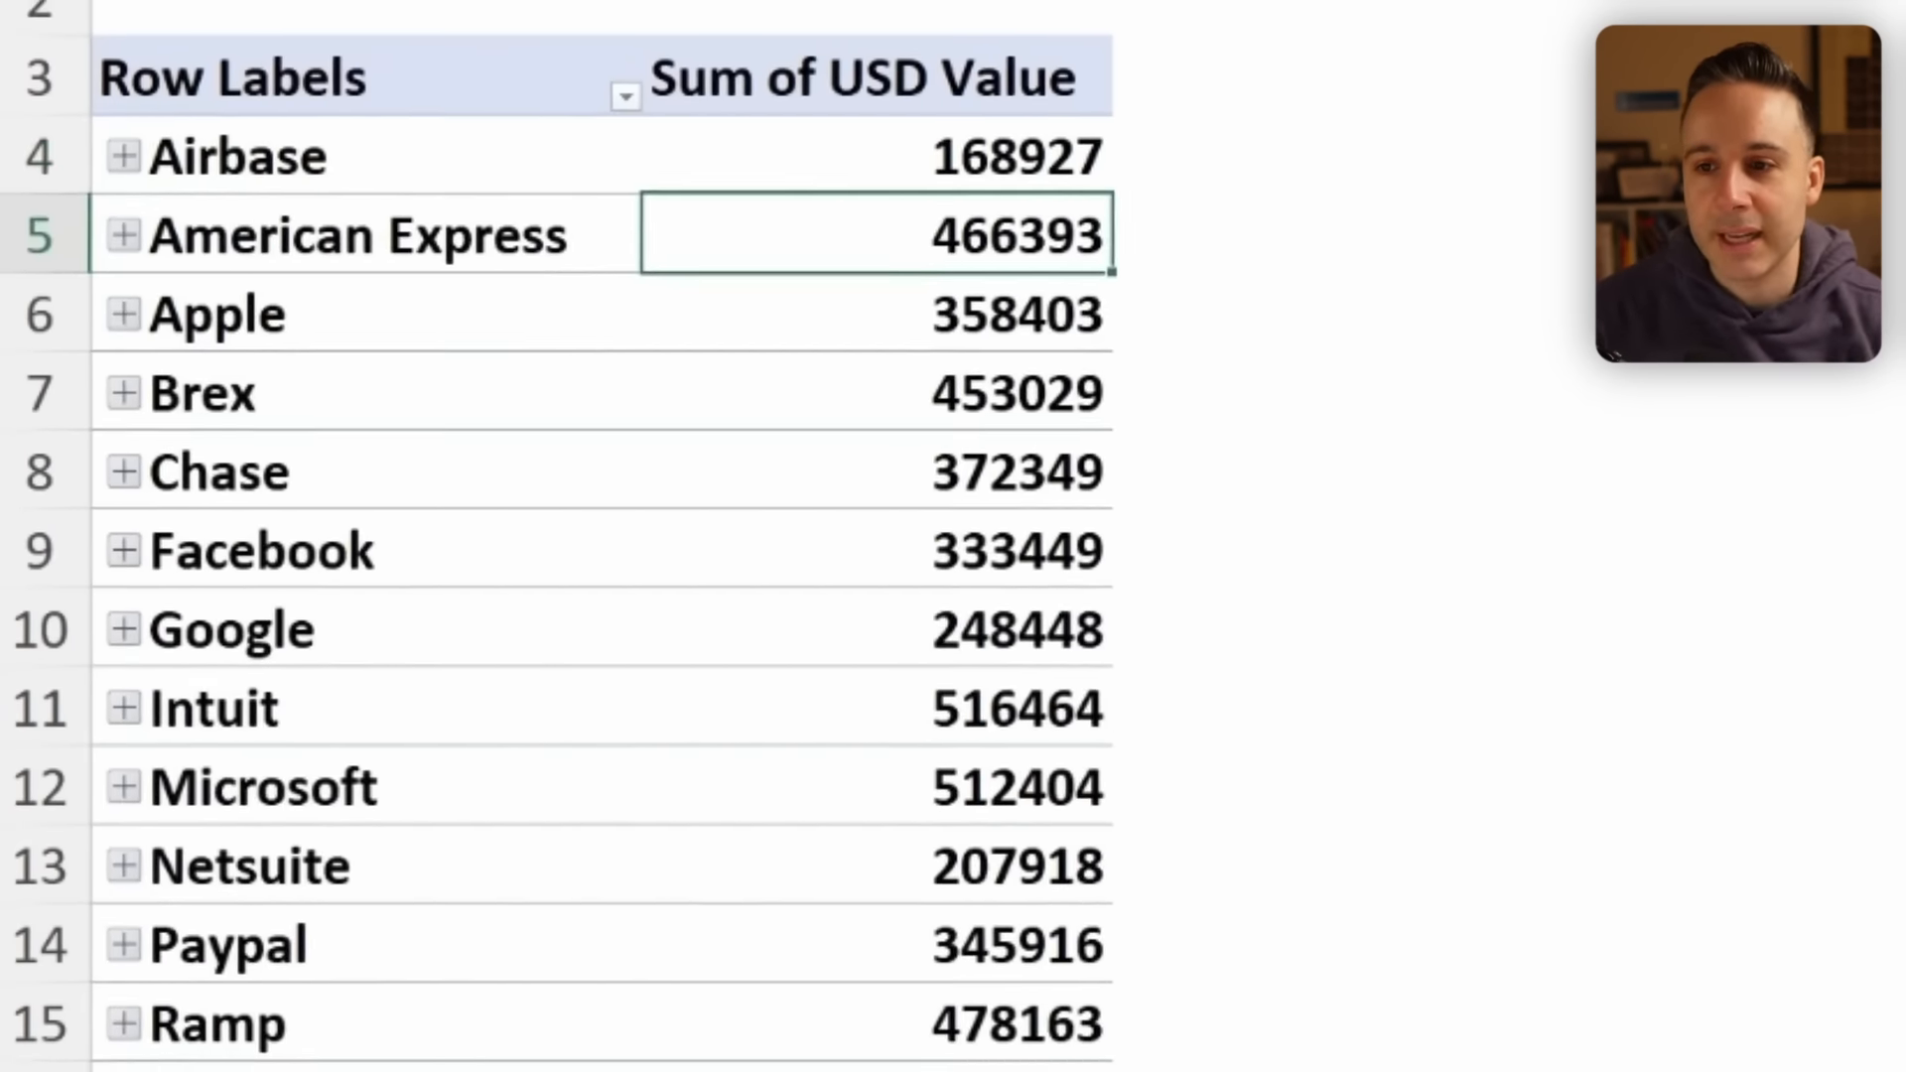
Apply the second style in the Light group, a plain grey one, to the PivotTable.
left_click(735, 59)
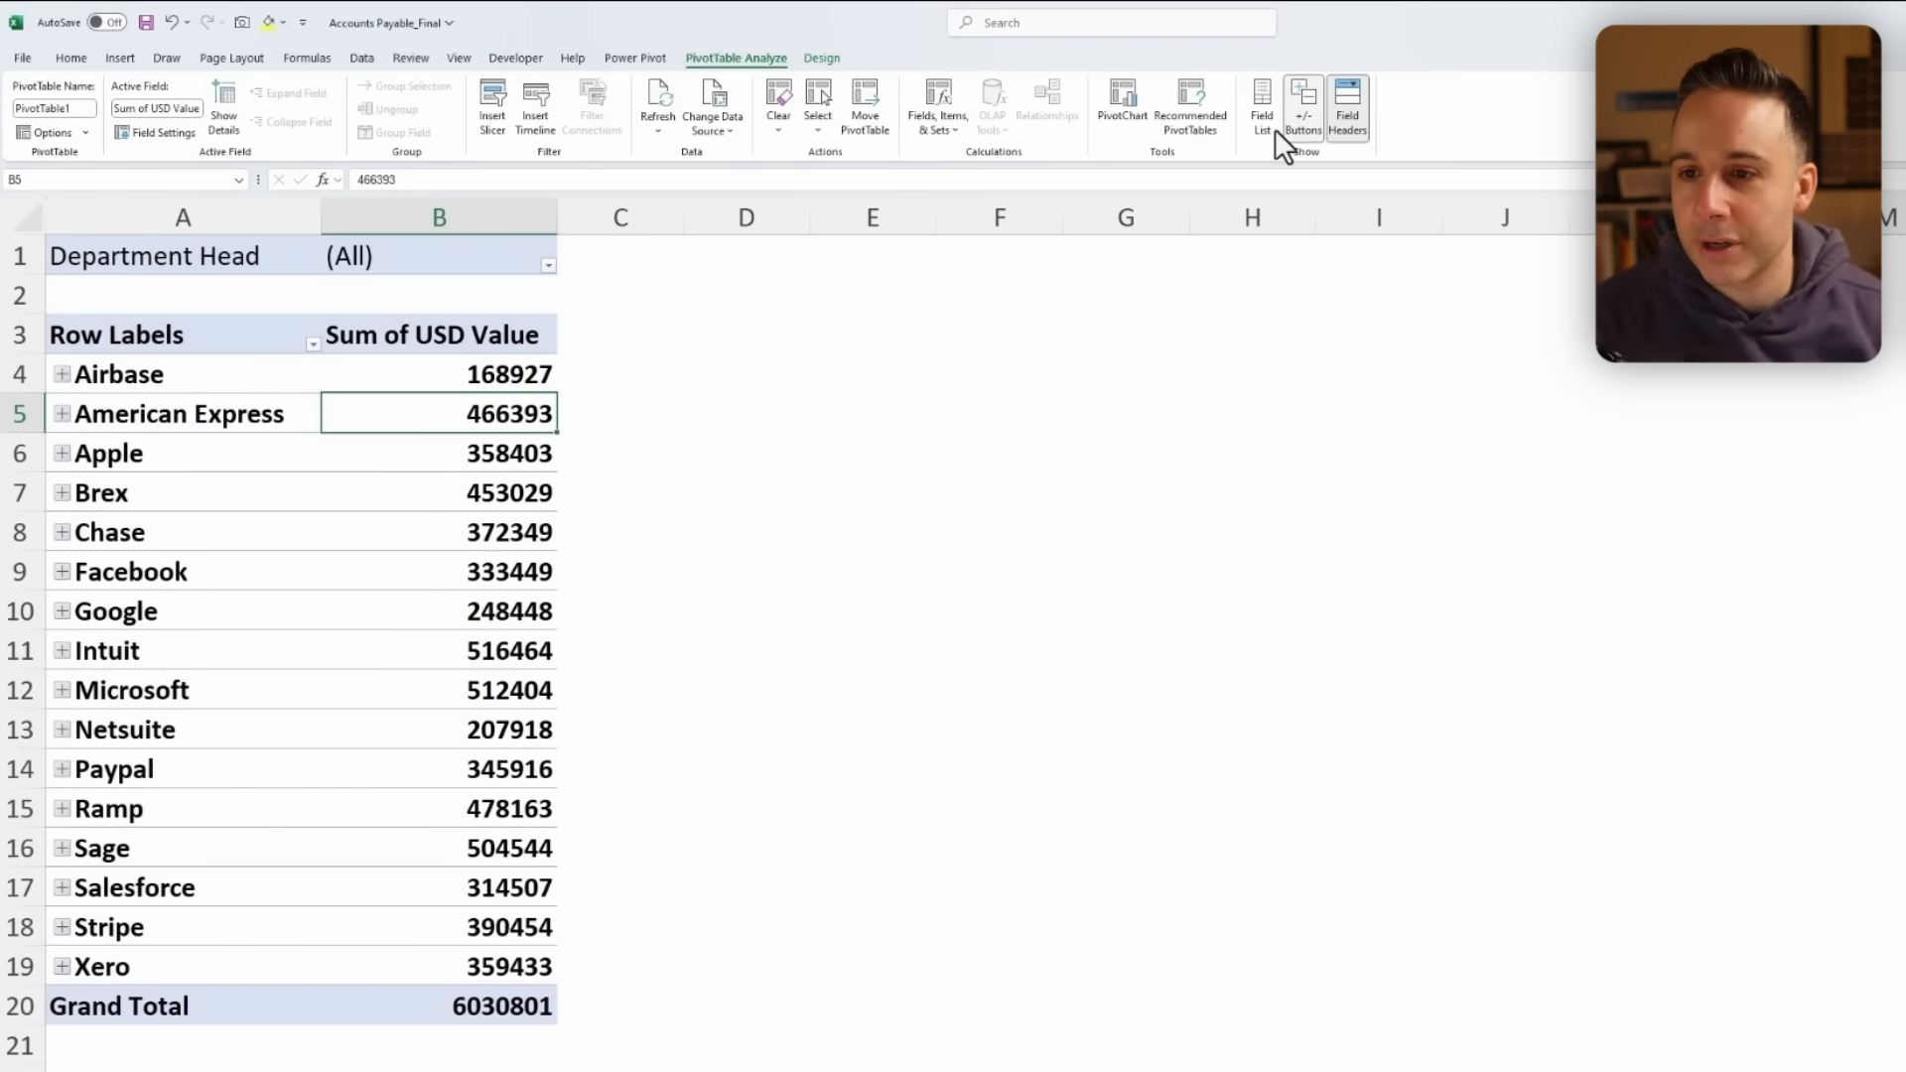
left_click(822, 58)
left_click(898, 144)
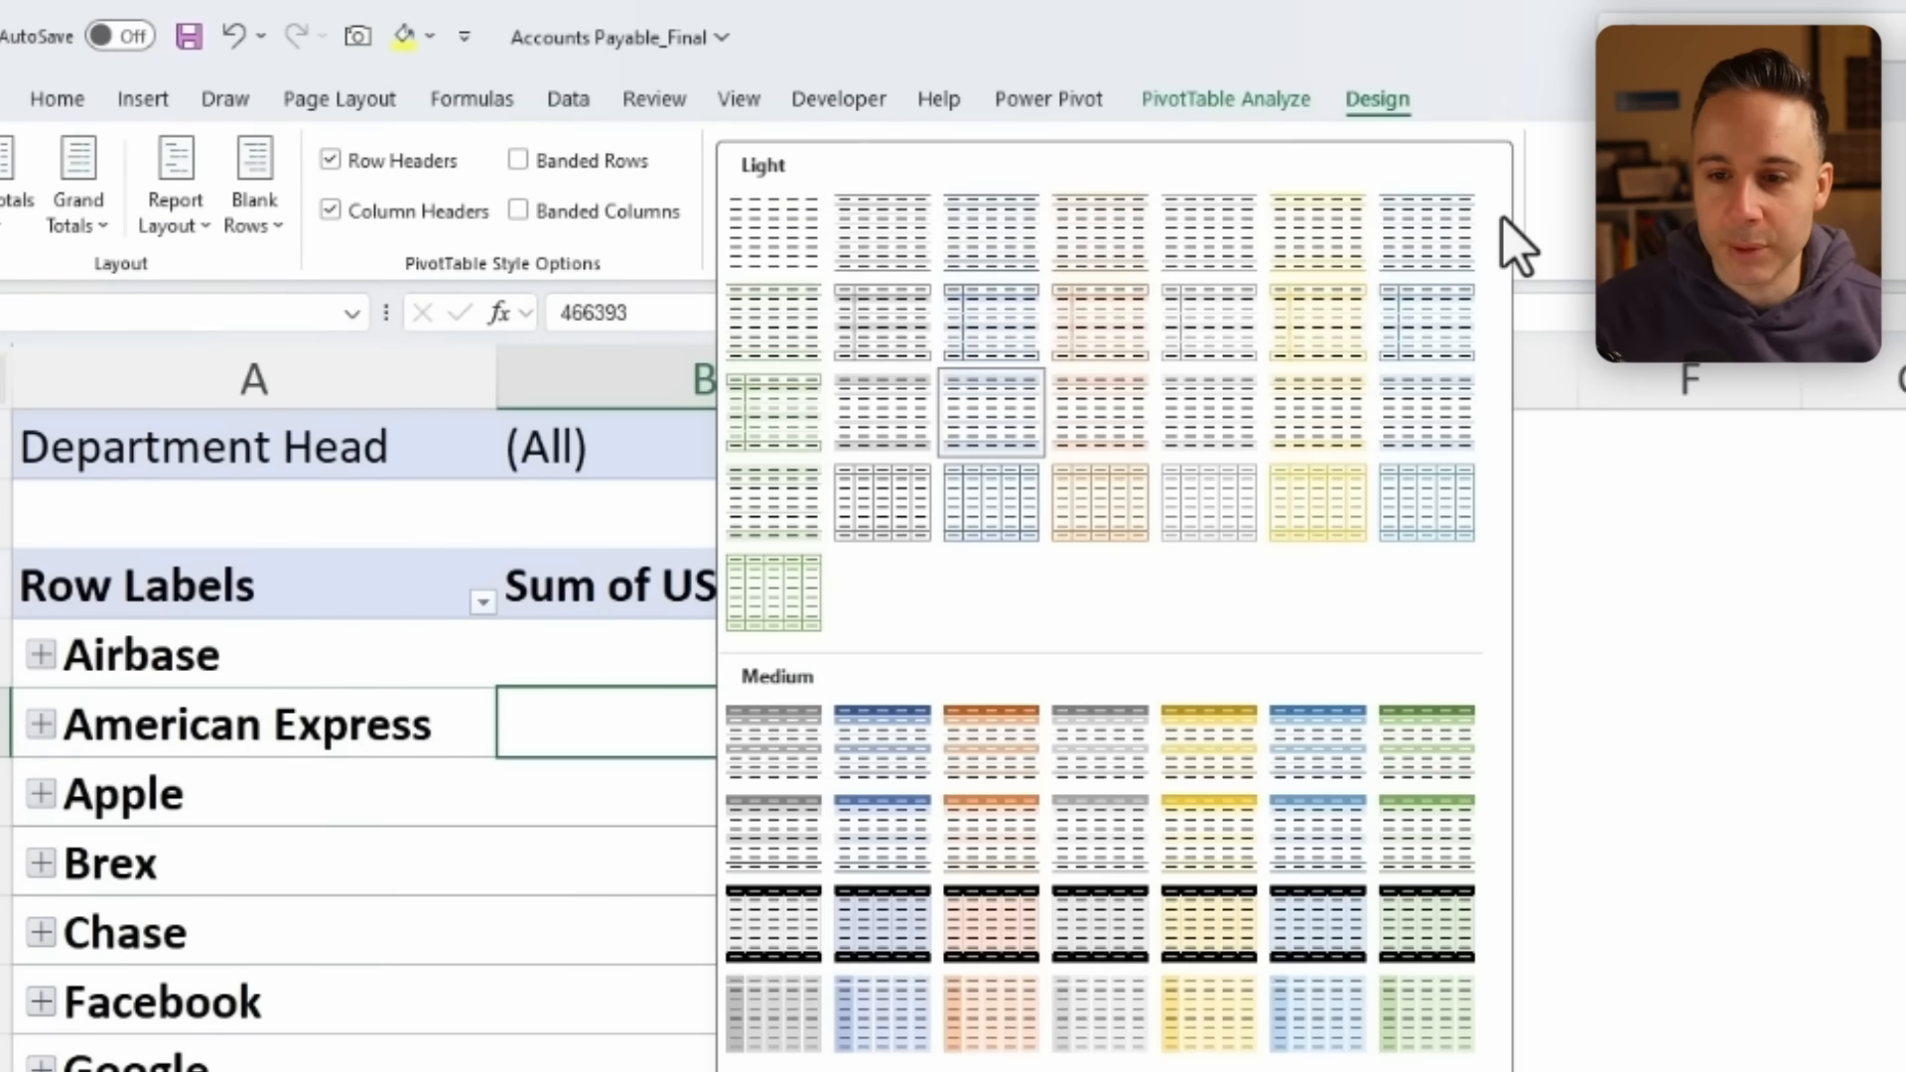
left_click(918, 253)
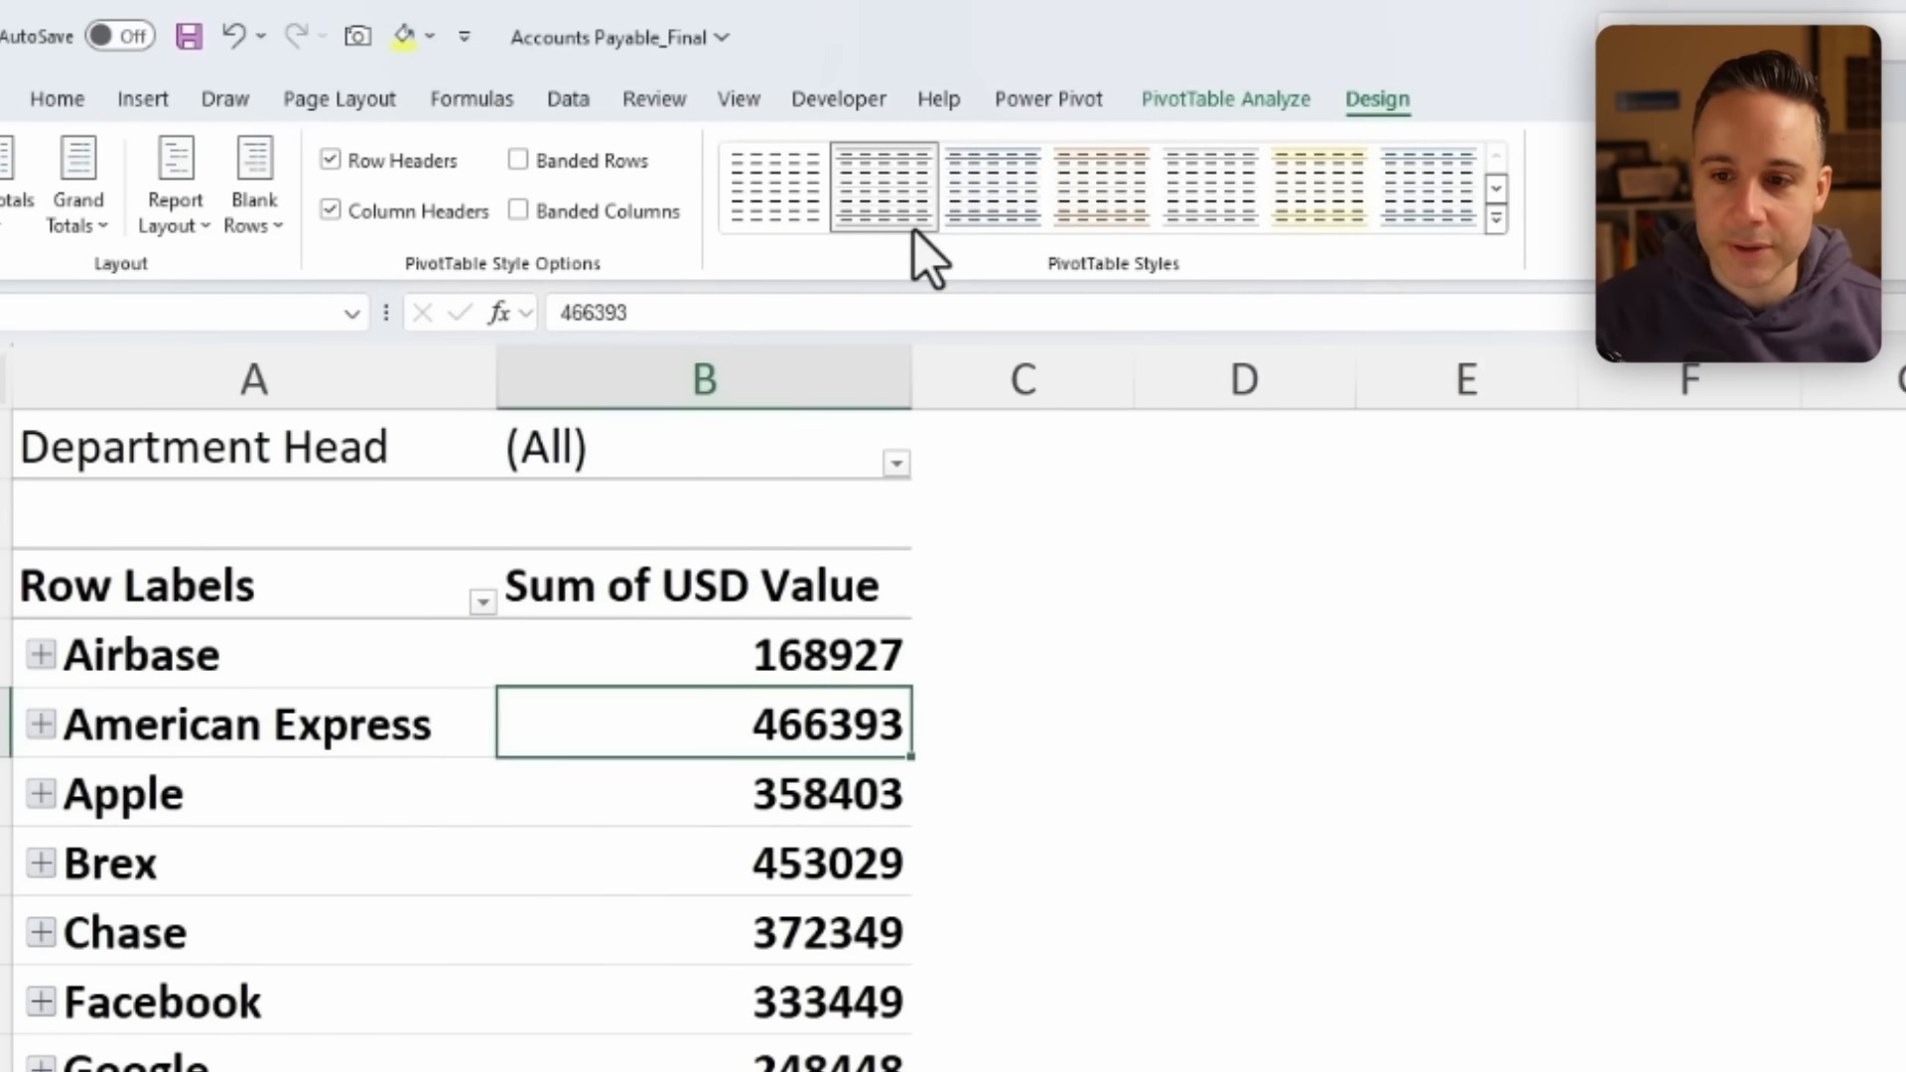
Format Sum of USD Value as Number with a thousands separator, no decimal places and negatives in black parentheses.
left_click(822, 647)
left_click(1225, 100)
left_click(1600, 216)
left_click_drag(380, 412, 958, 473)
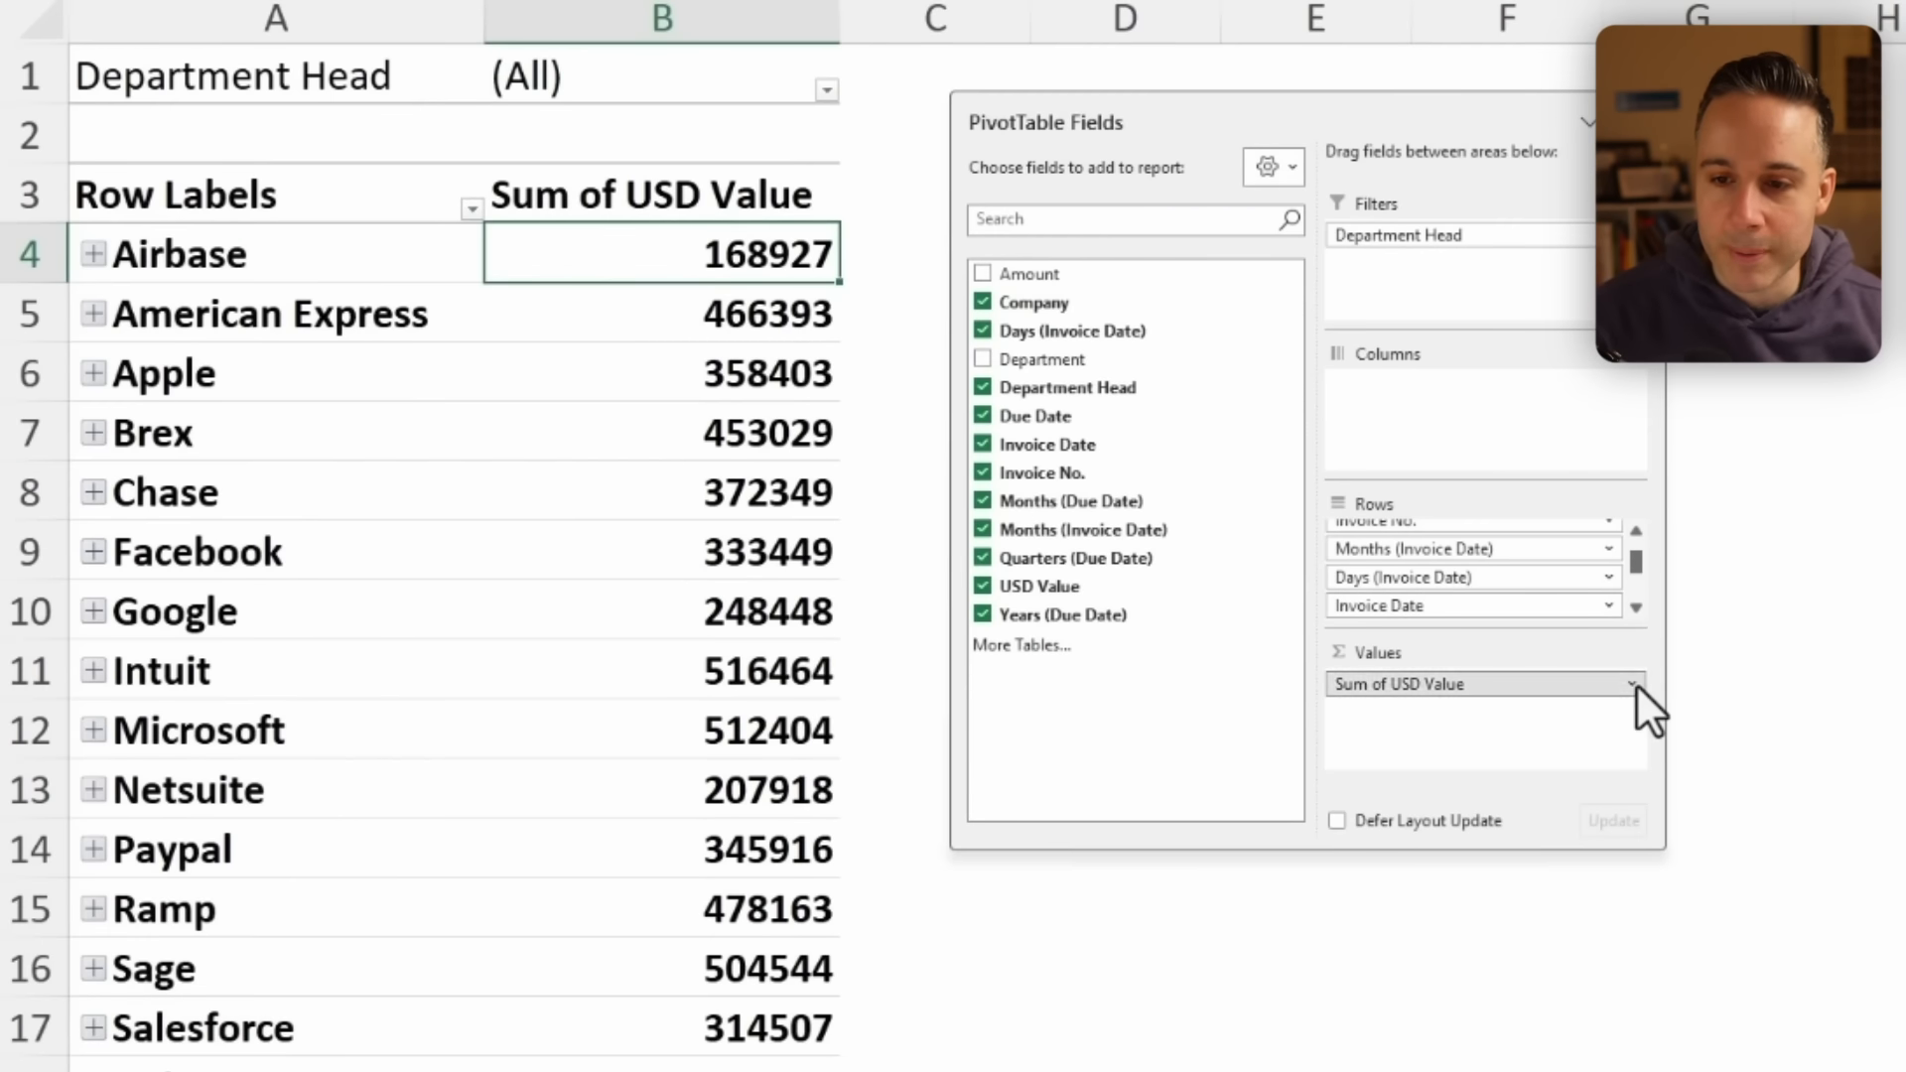
left_click(1632, 684)
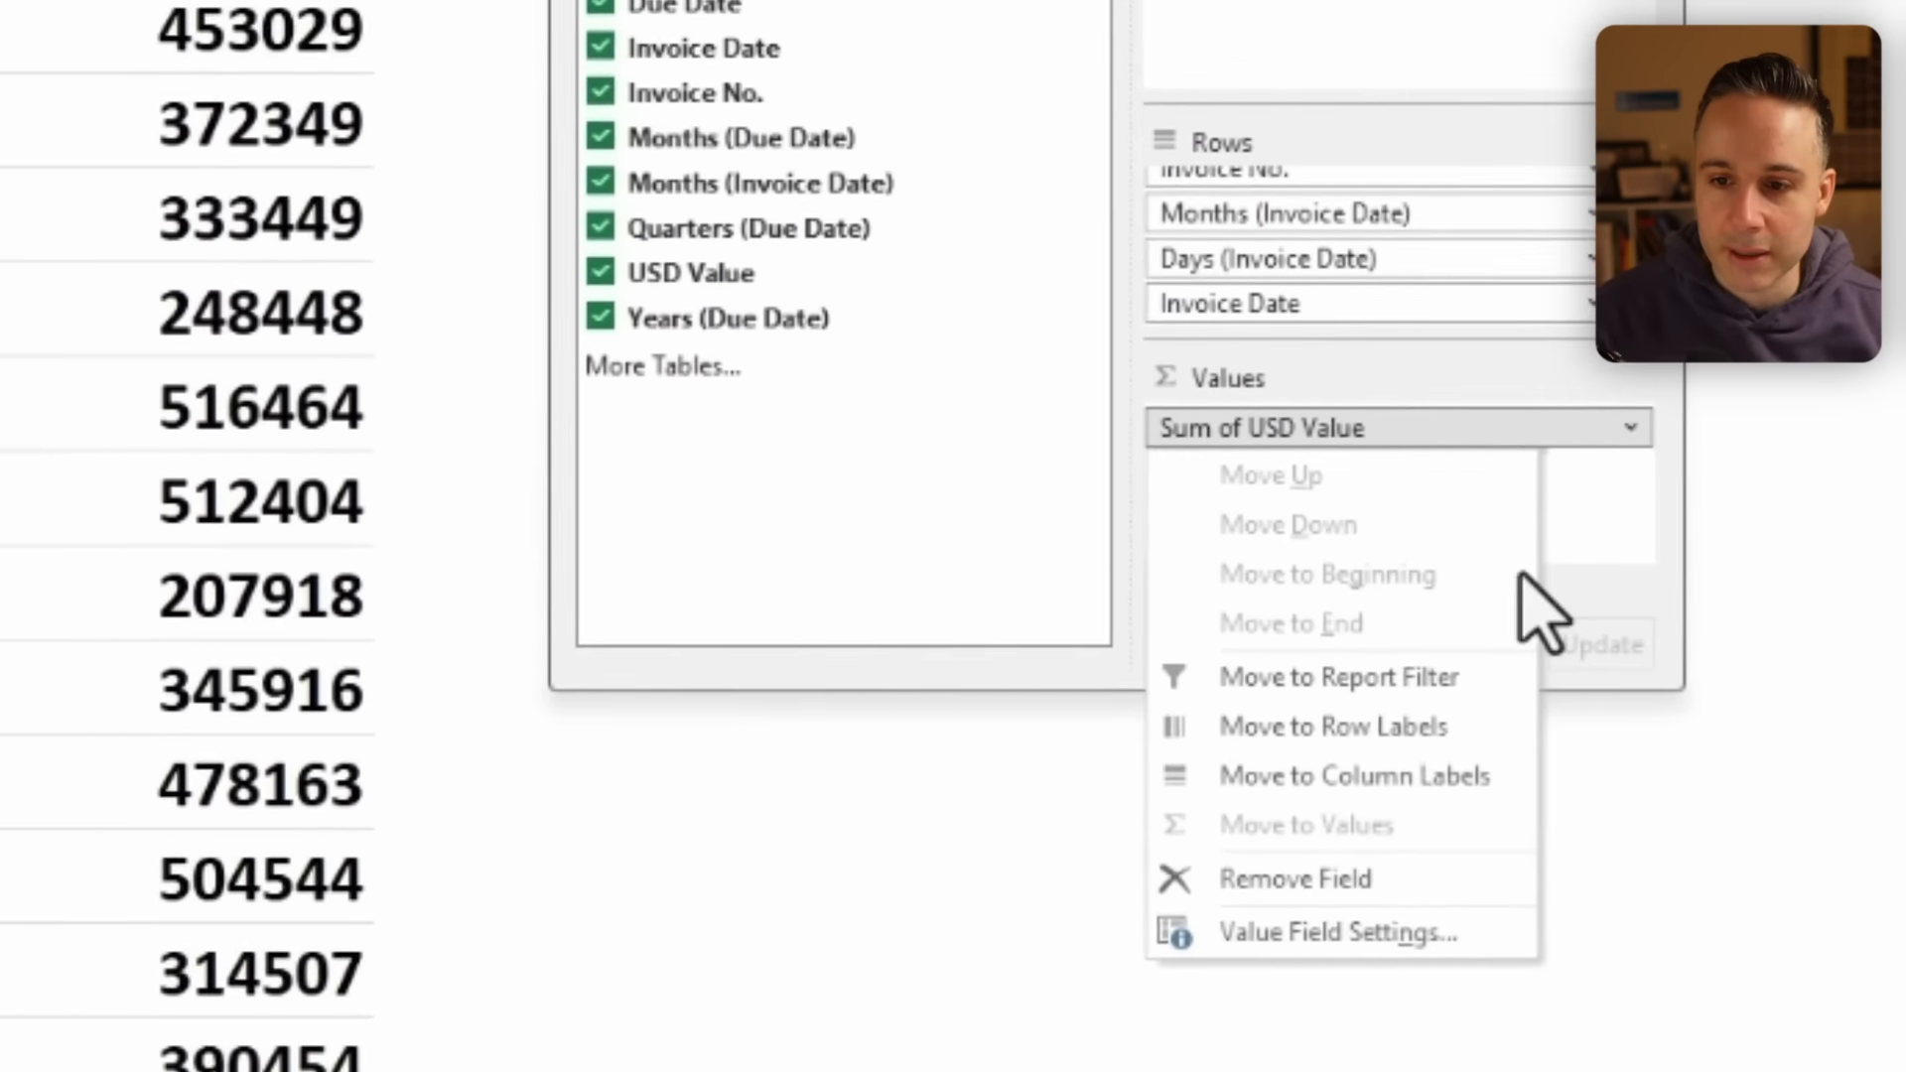
left_click(1484, 997)
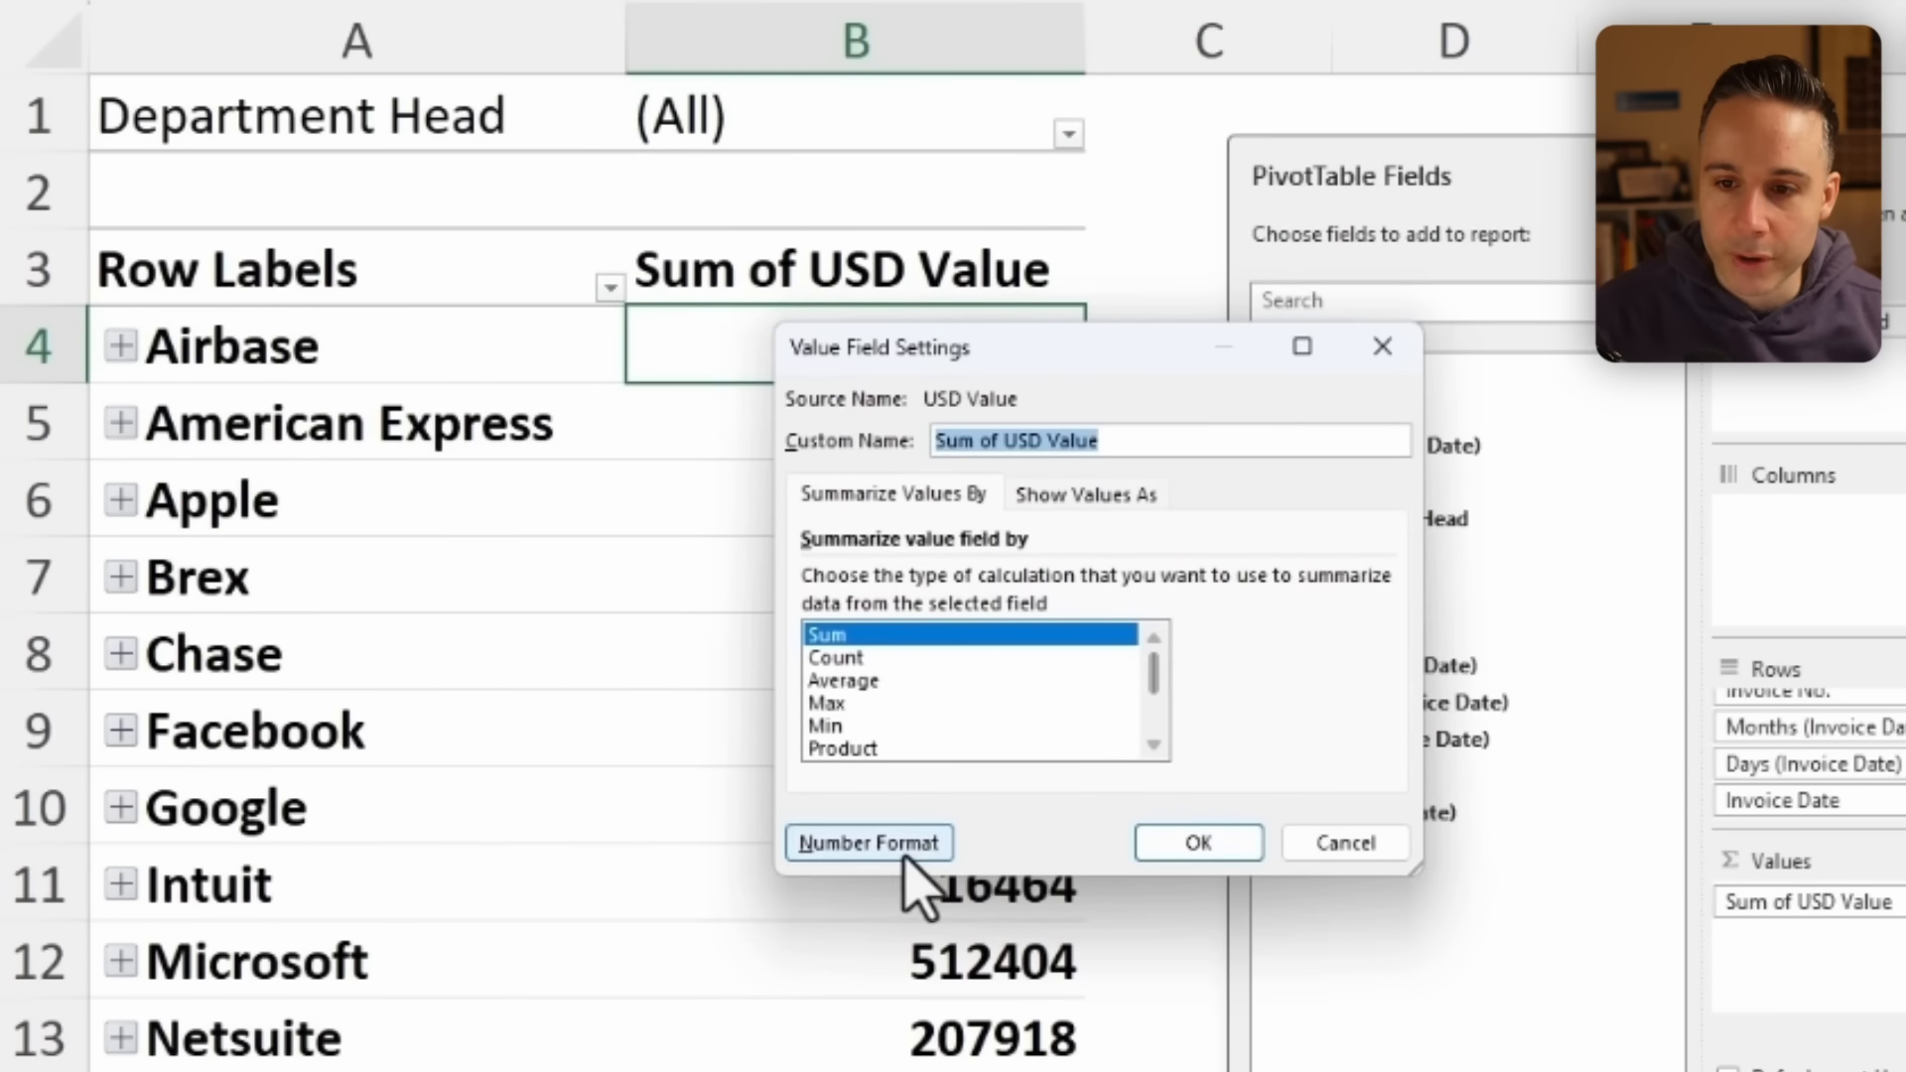
left_click(893, 843)
left_click(705, 363)
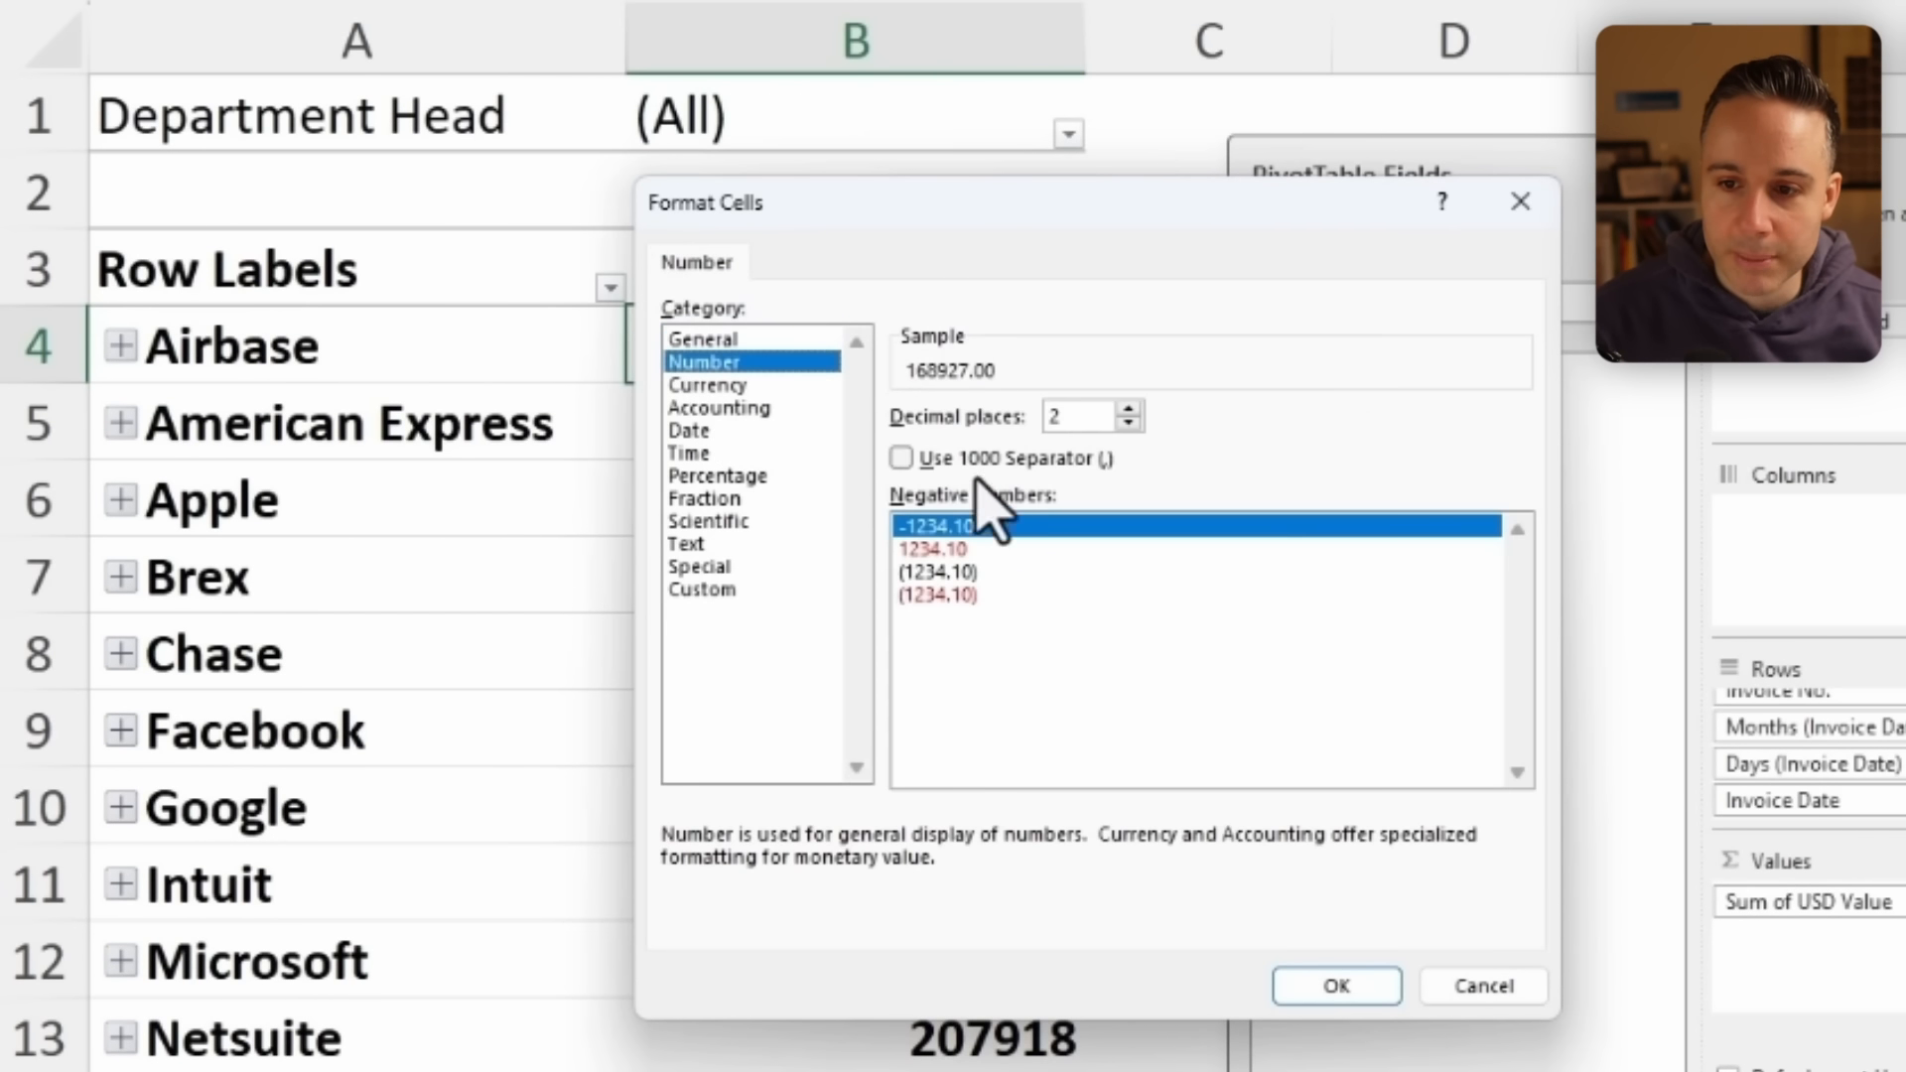
left_click(919, 457)
left_click(955, 573)
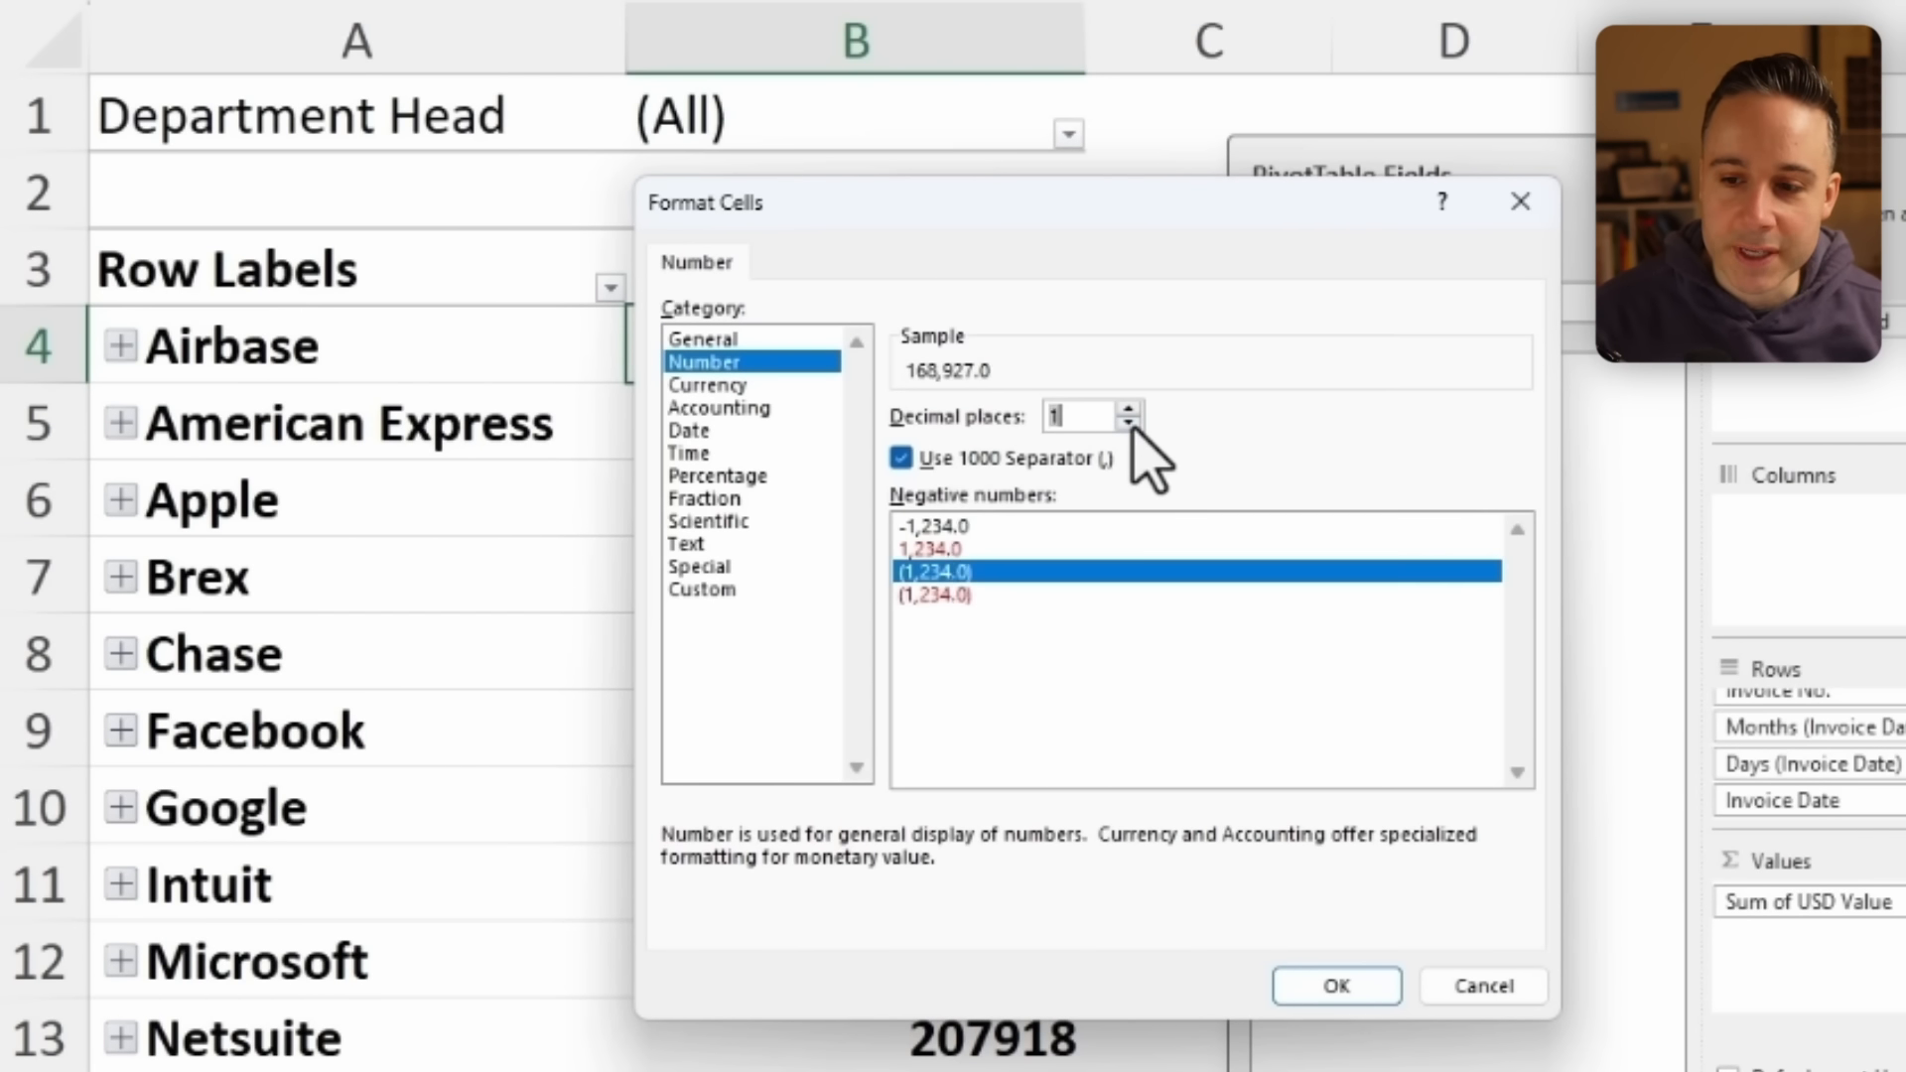
left_click(1336, 983)
left_click(1195, 837)
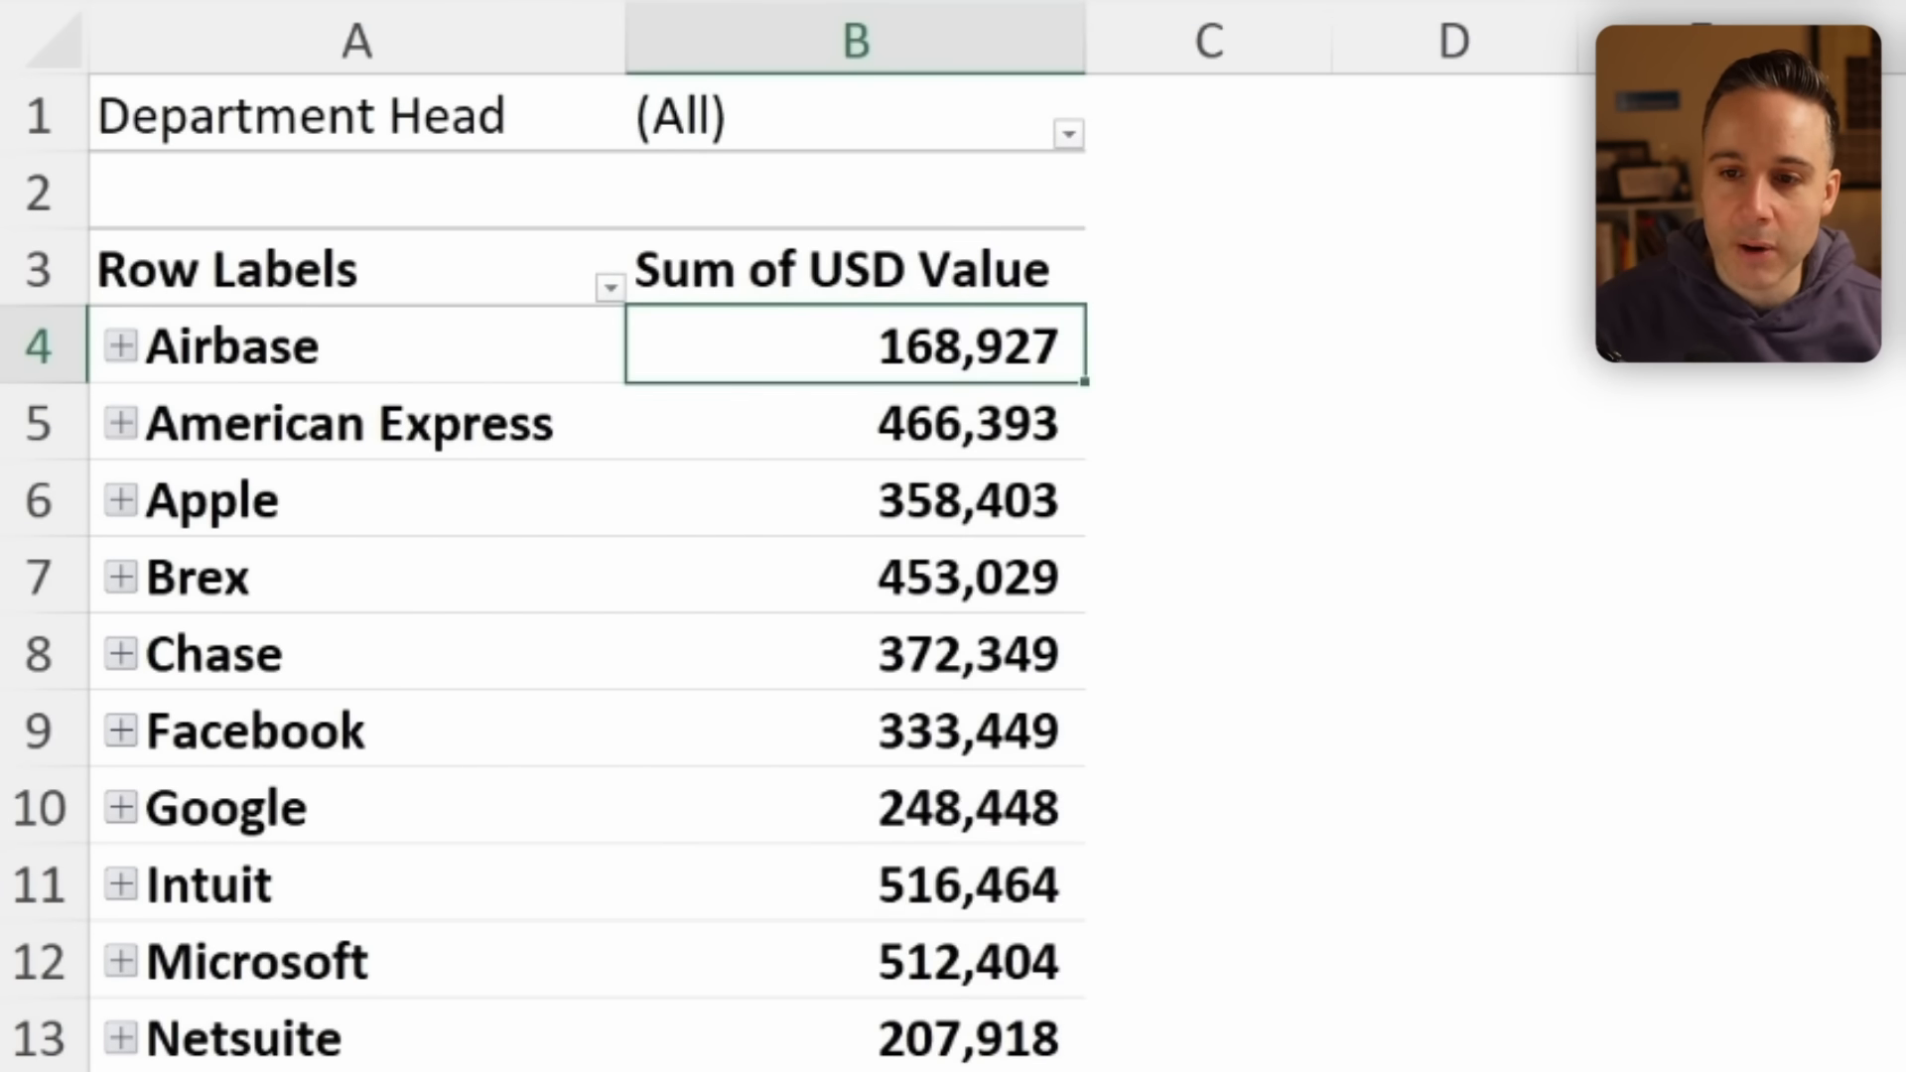
Filter the PivotTable by the first listed department head, and switch the filter to the third one.
left_click(1069, 135)
left_click(833, 256)
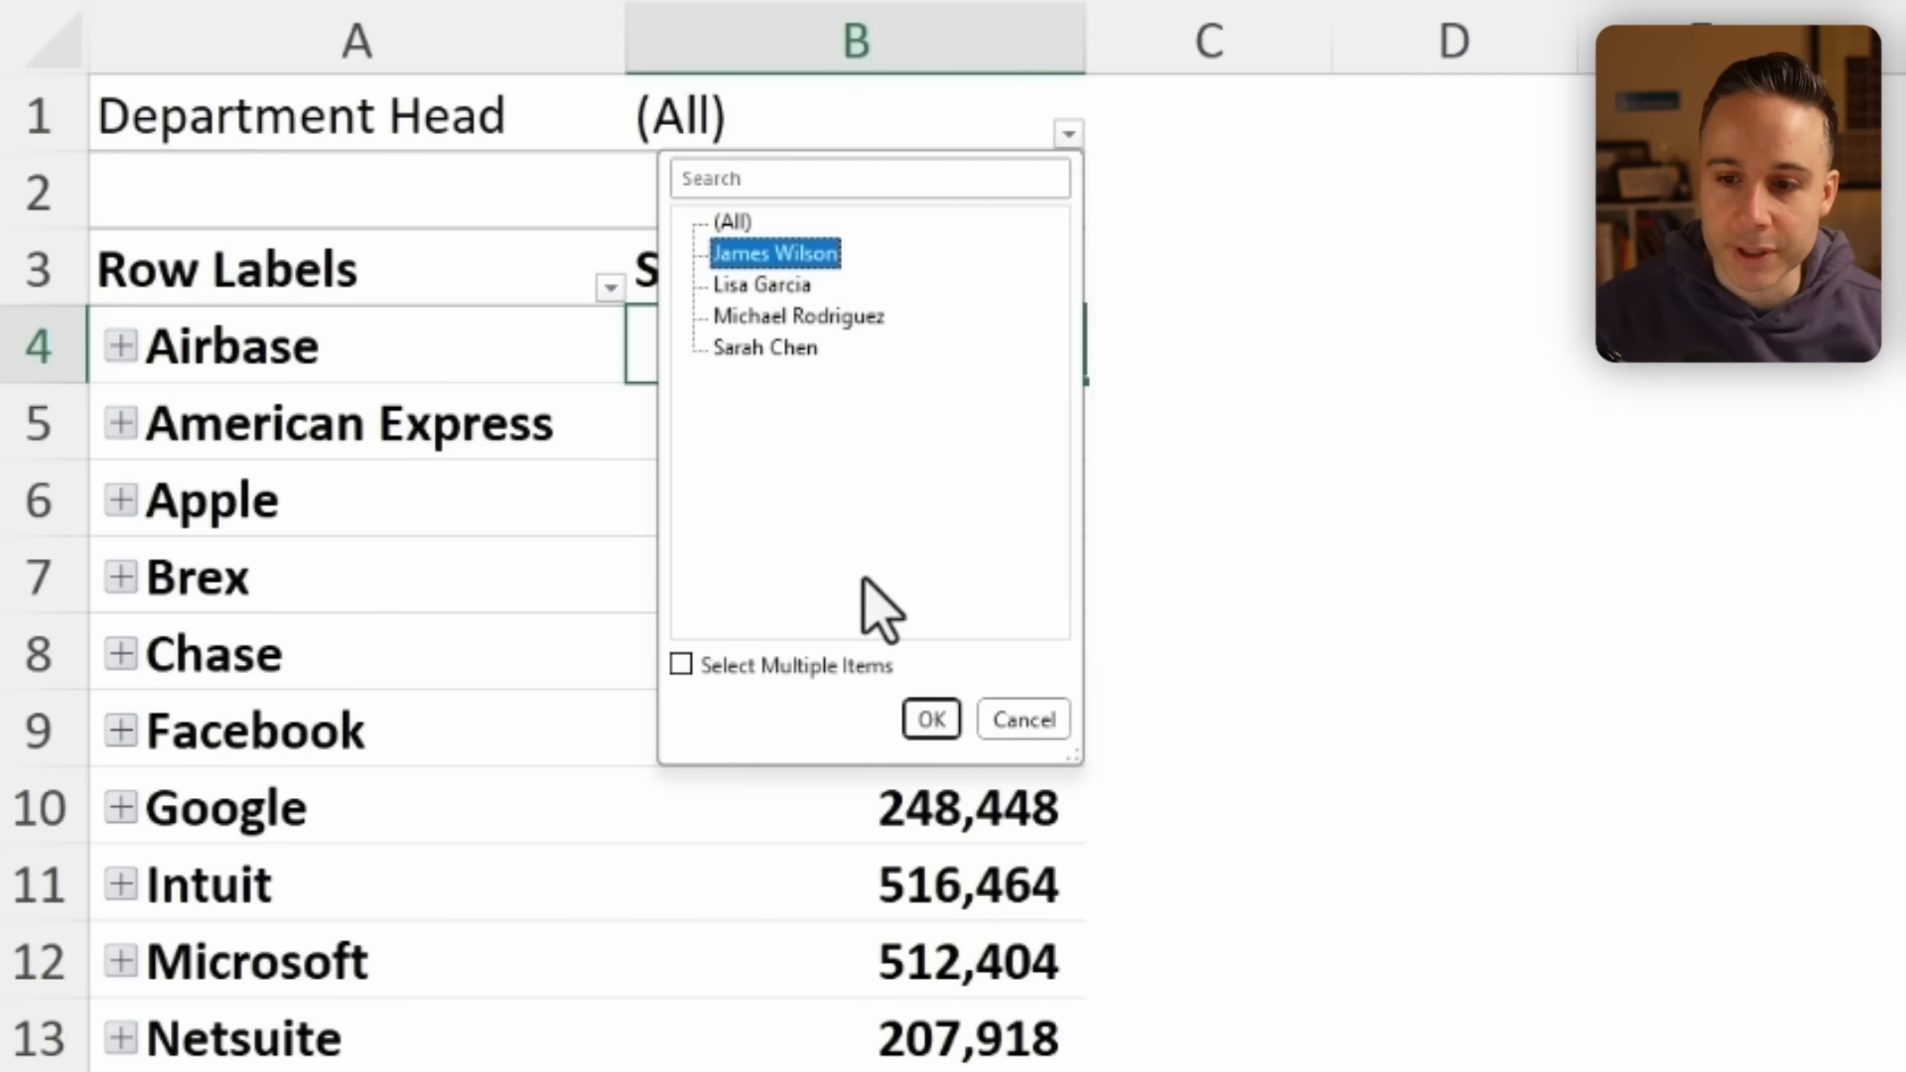
left_click(931, 721)
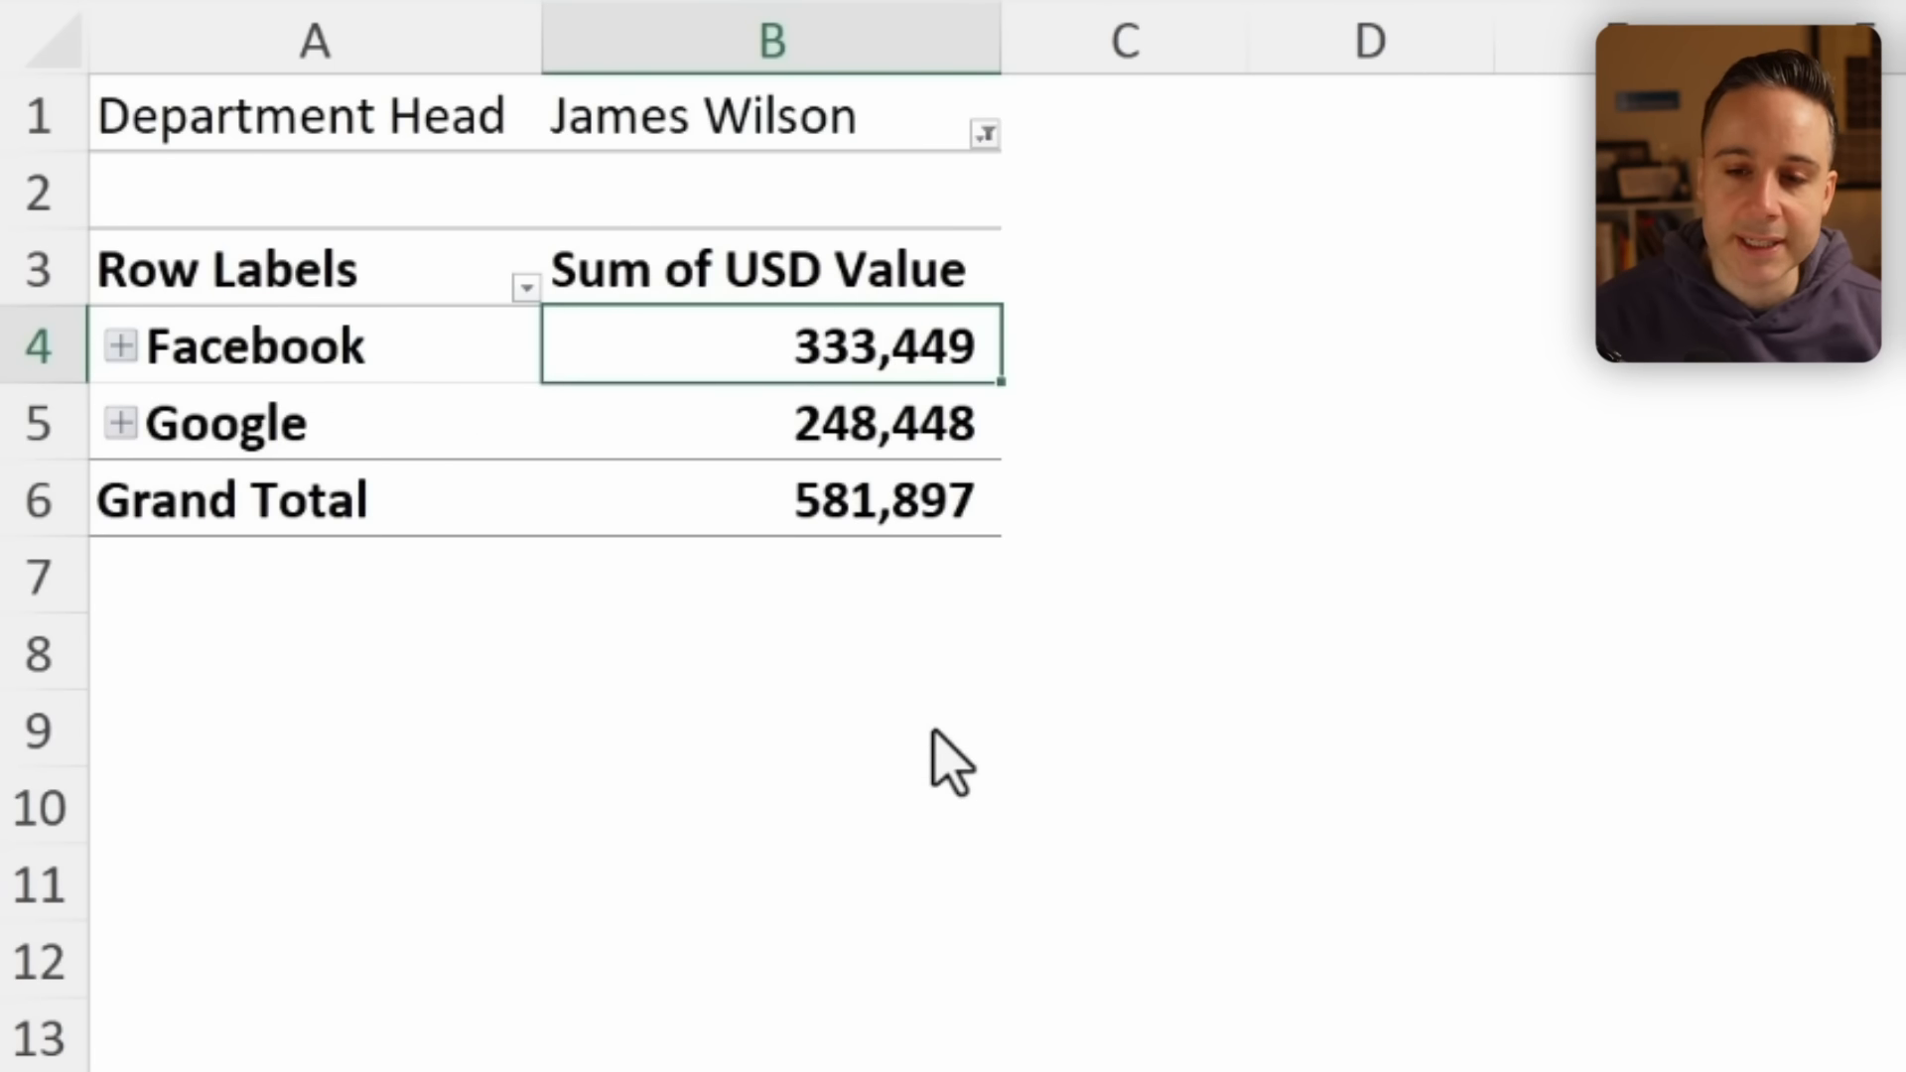
left_click(985, 135)
left_click(747, 316)
left_click(846, 719)
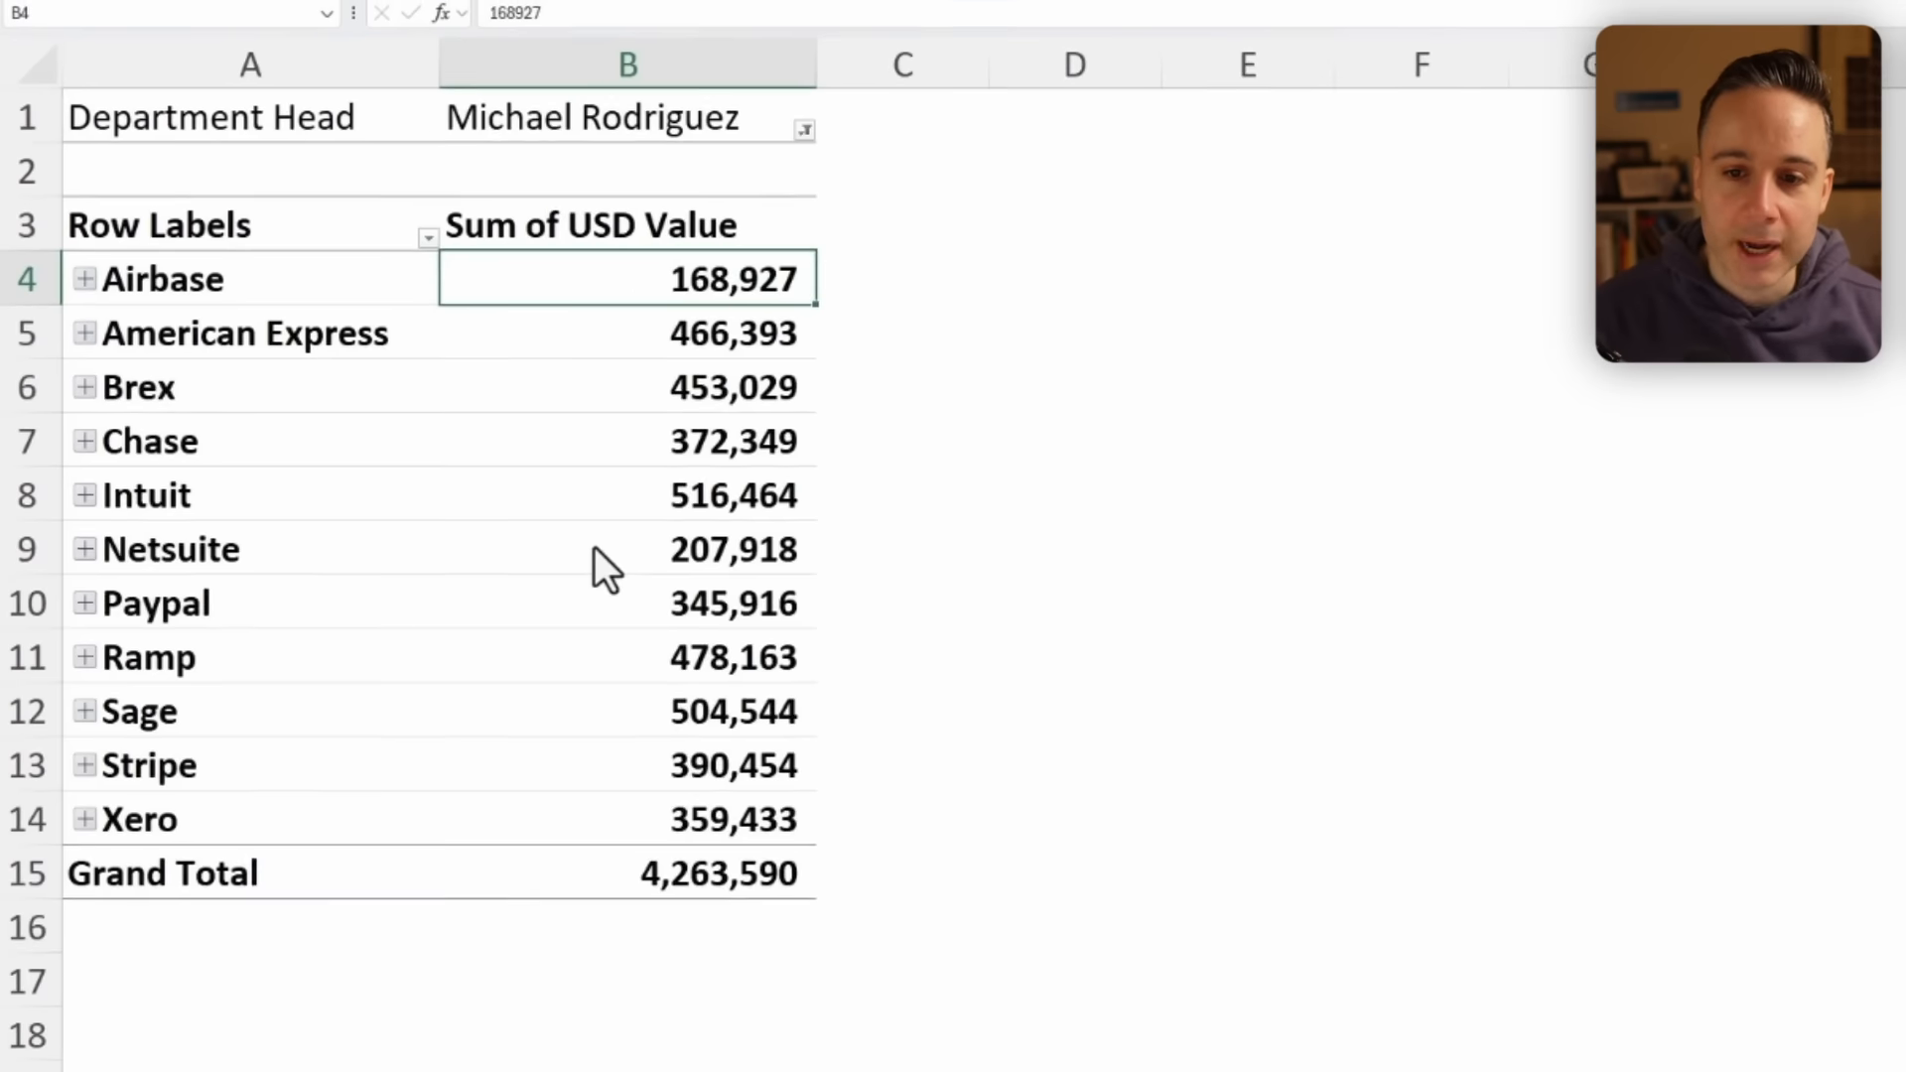
Expand Airbase to show its invoices and collapse the entire Invoice No. field.
left_click(86, 281)
right_click(174, 339)
mouse_move(420, 653)
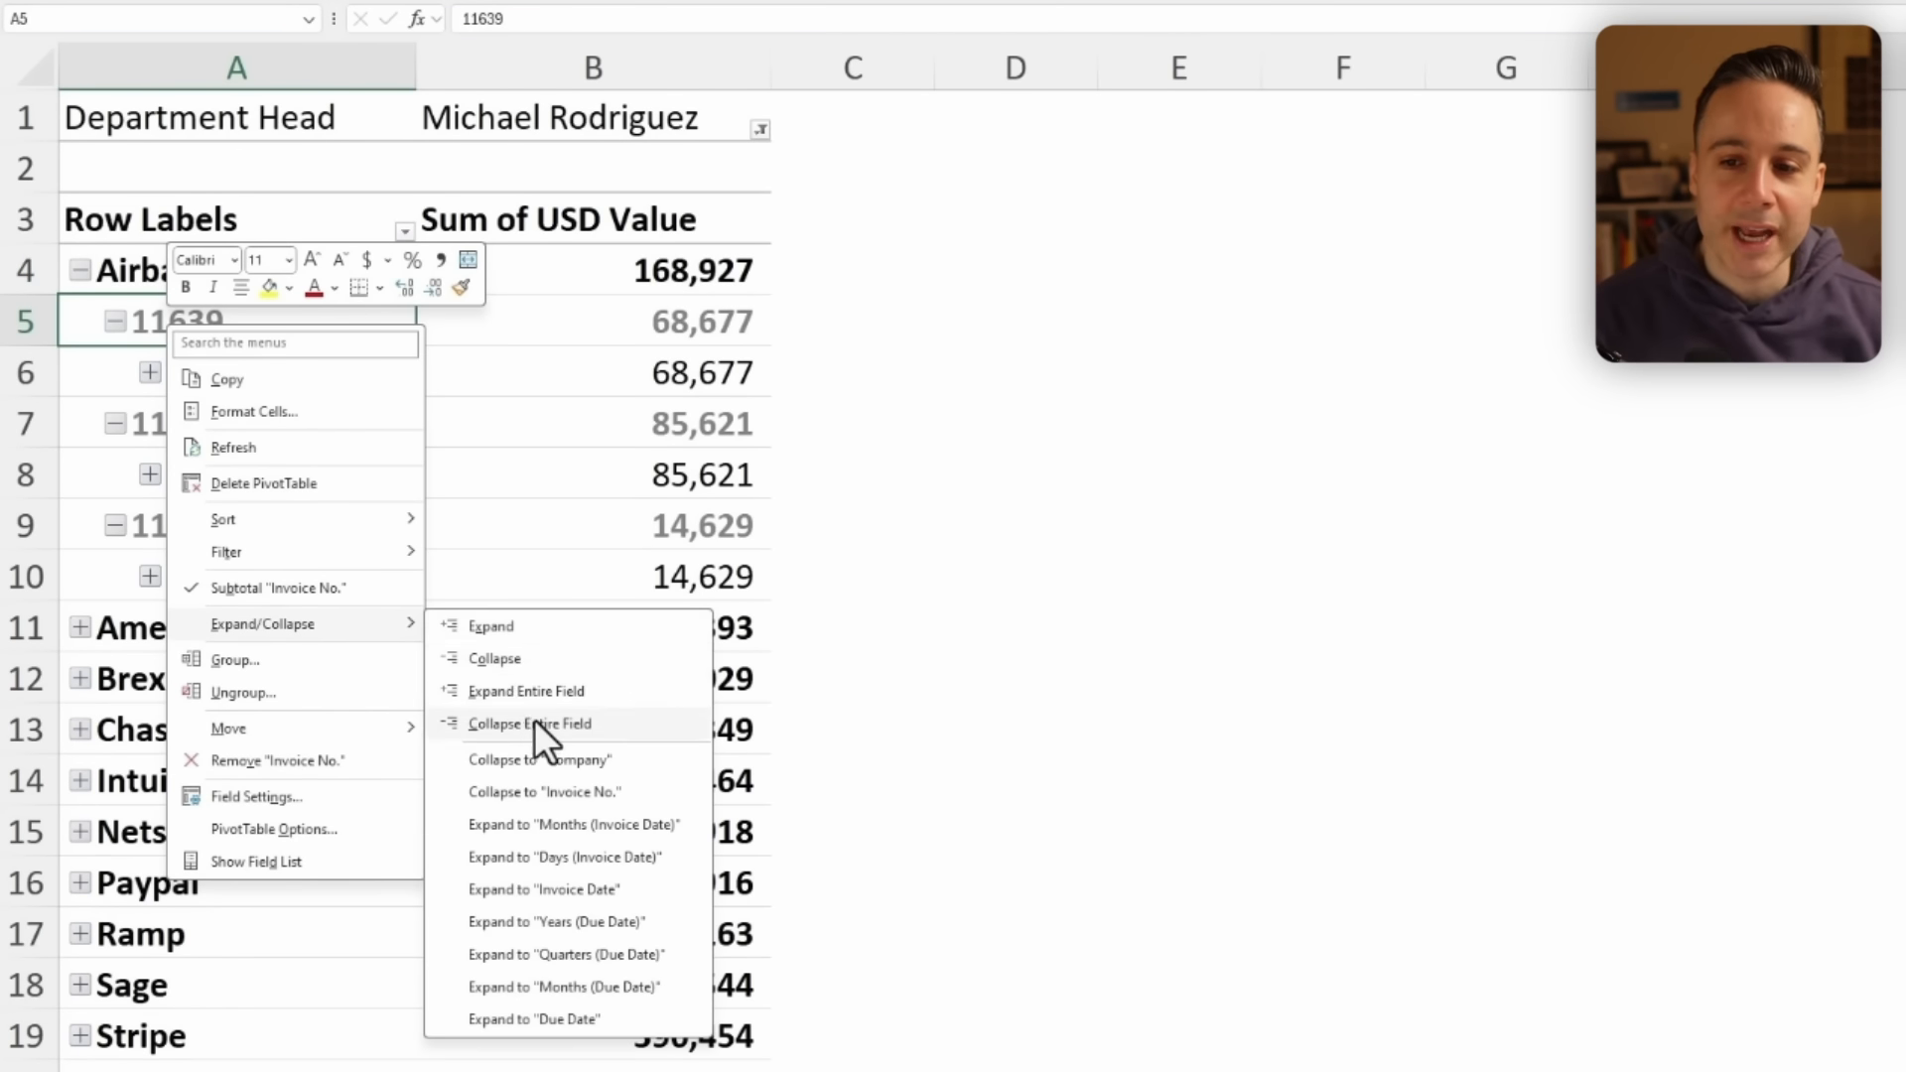
left_click(534, 722)
left_click(218, 405)
left_click(401, 342)
left_click(699, 336)
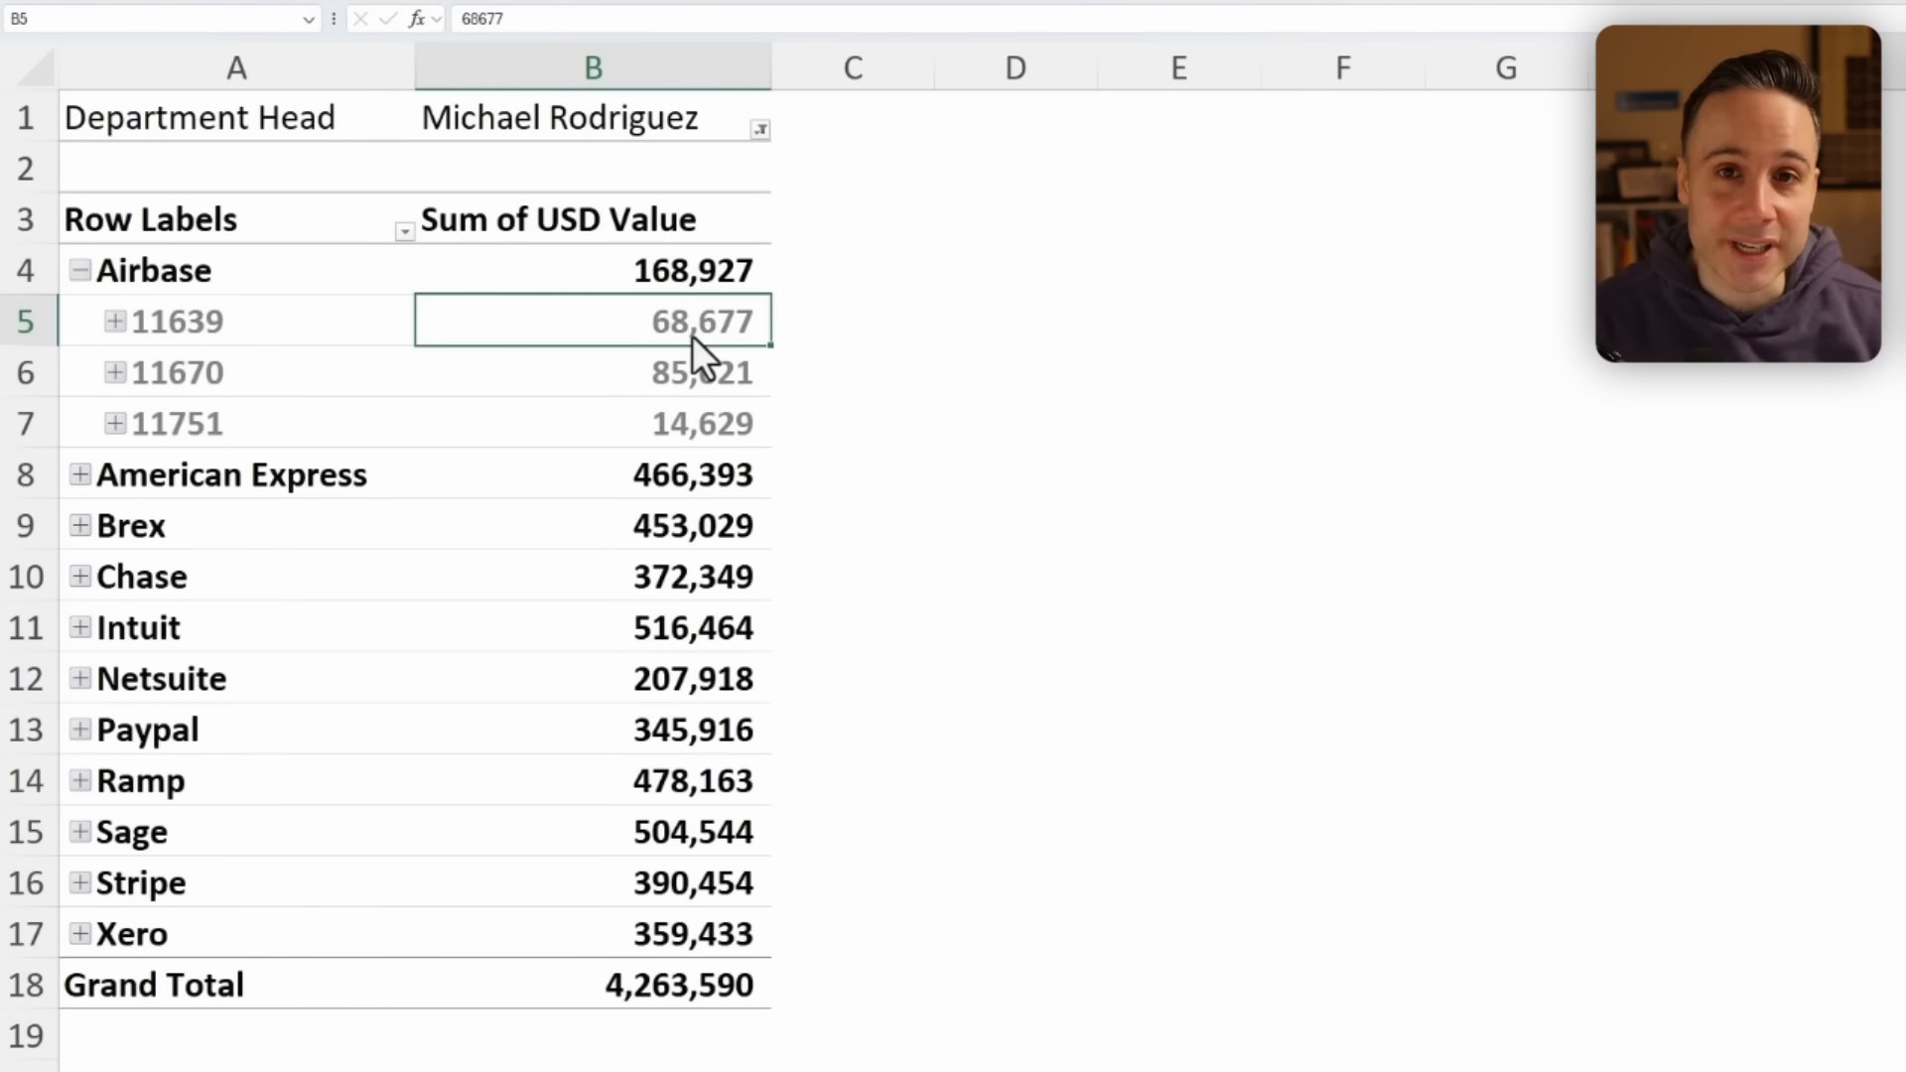
Insert six blank rows above the PivotTable.
left_click_drag(34, 129, 27, 353)
right_click(27, 353)
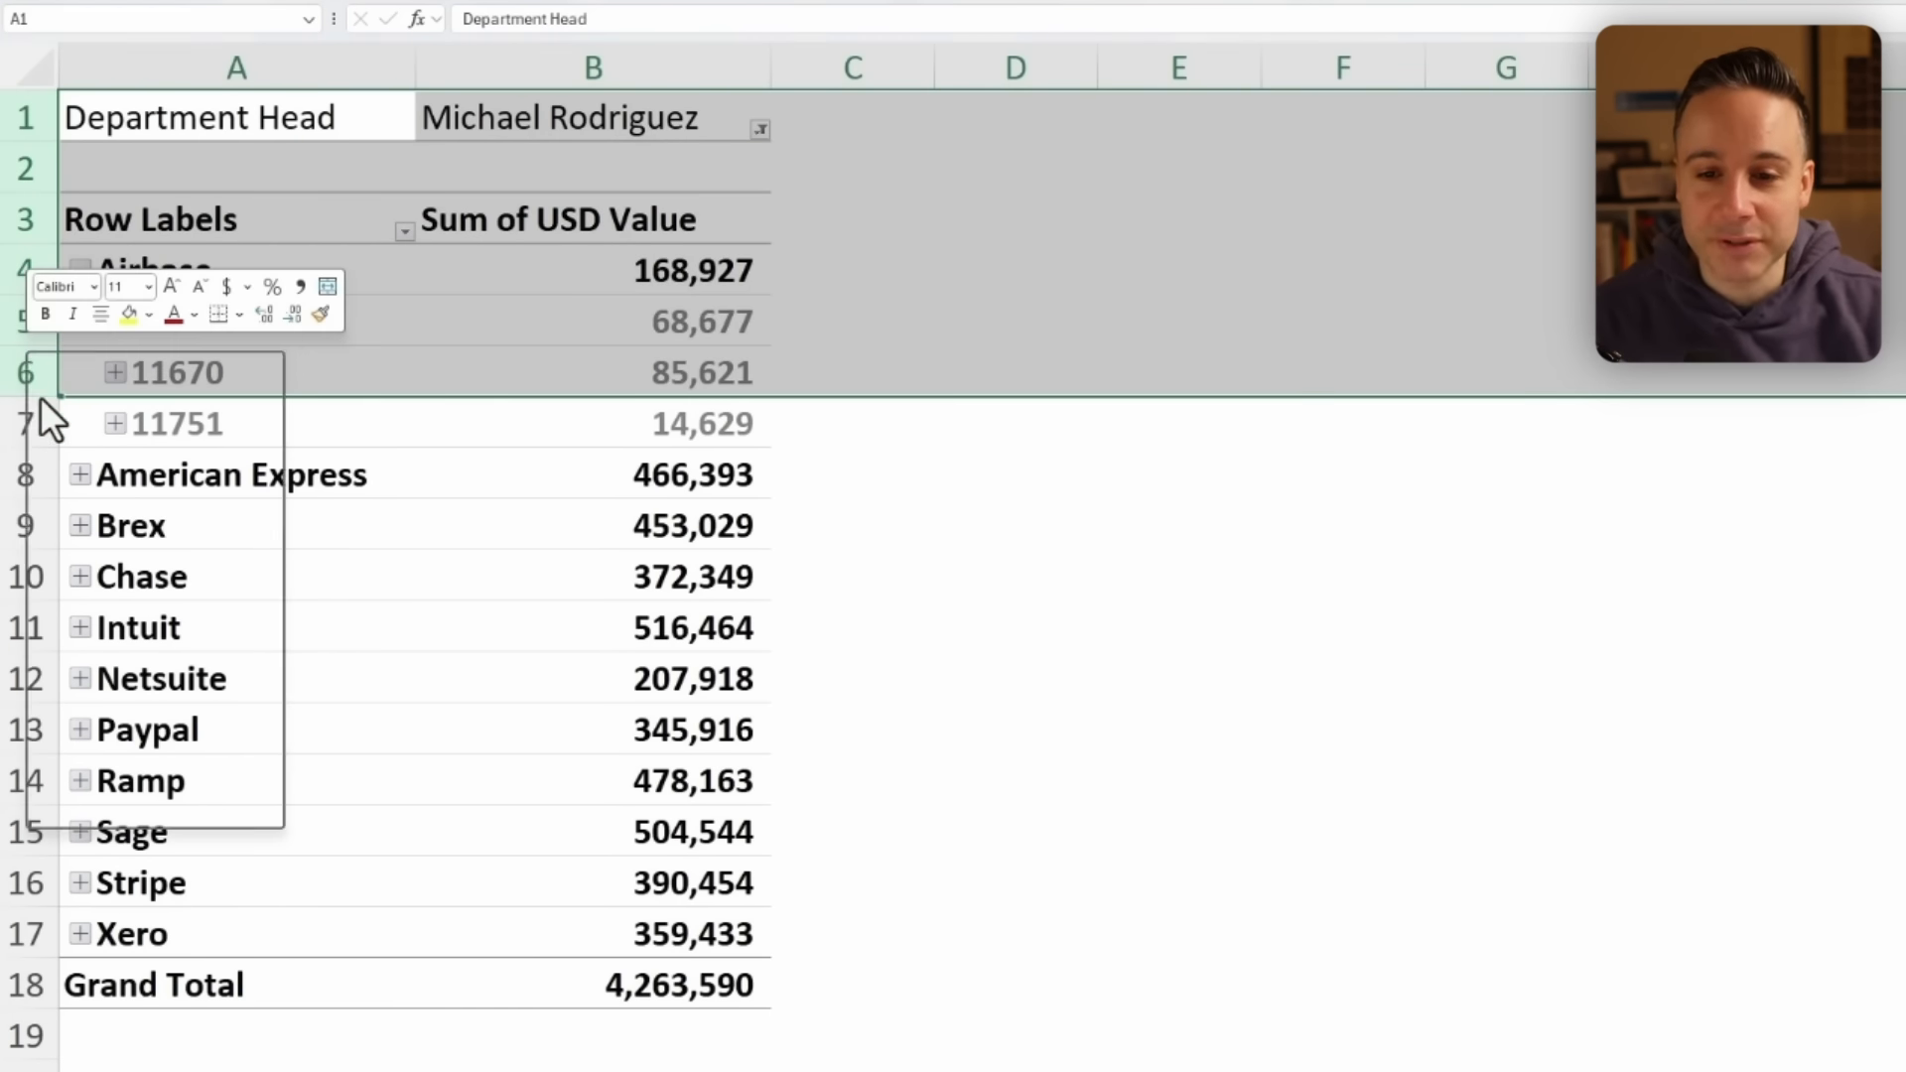
left_click(89, 611)
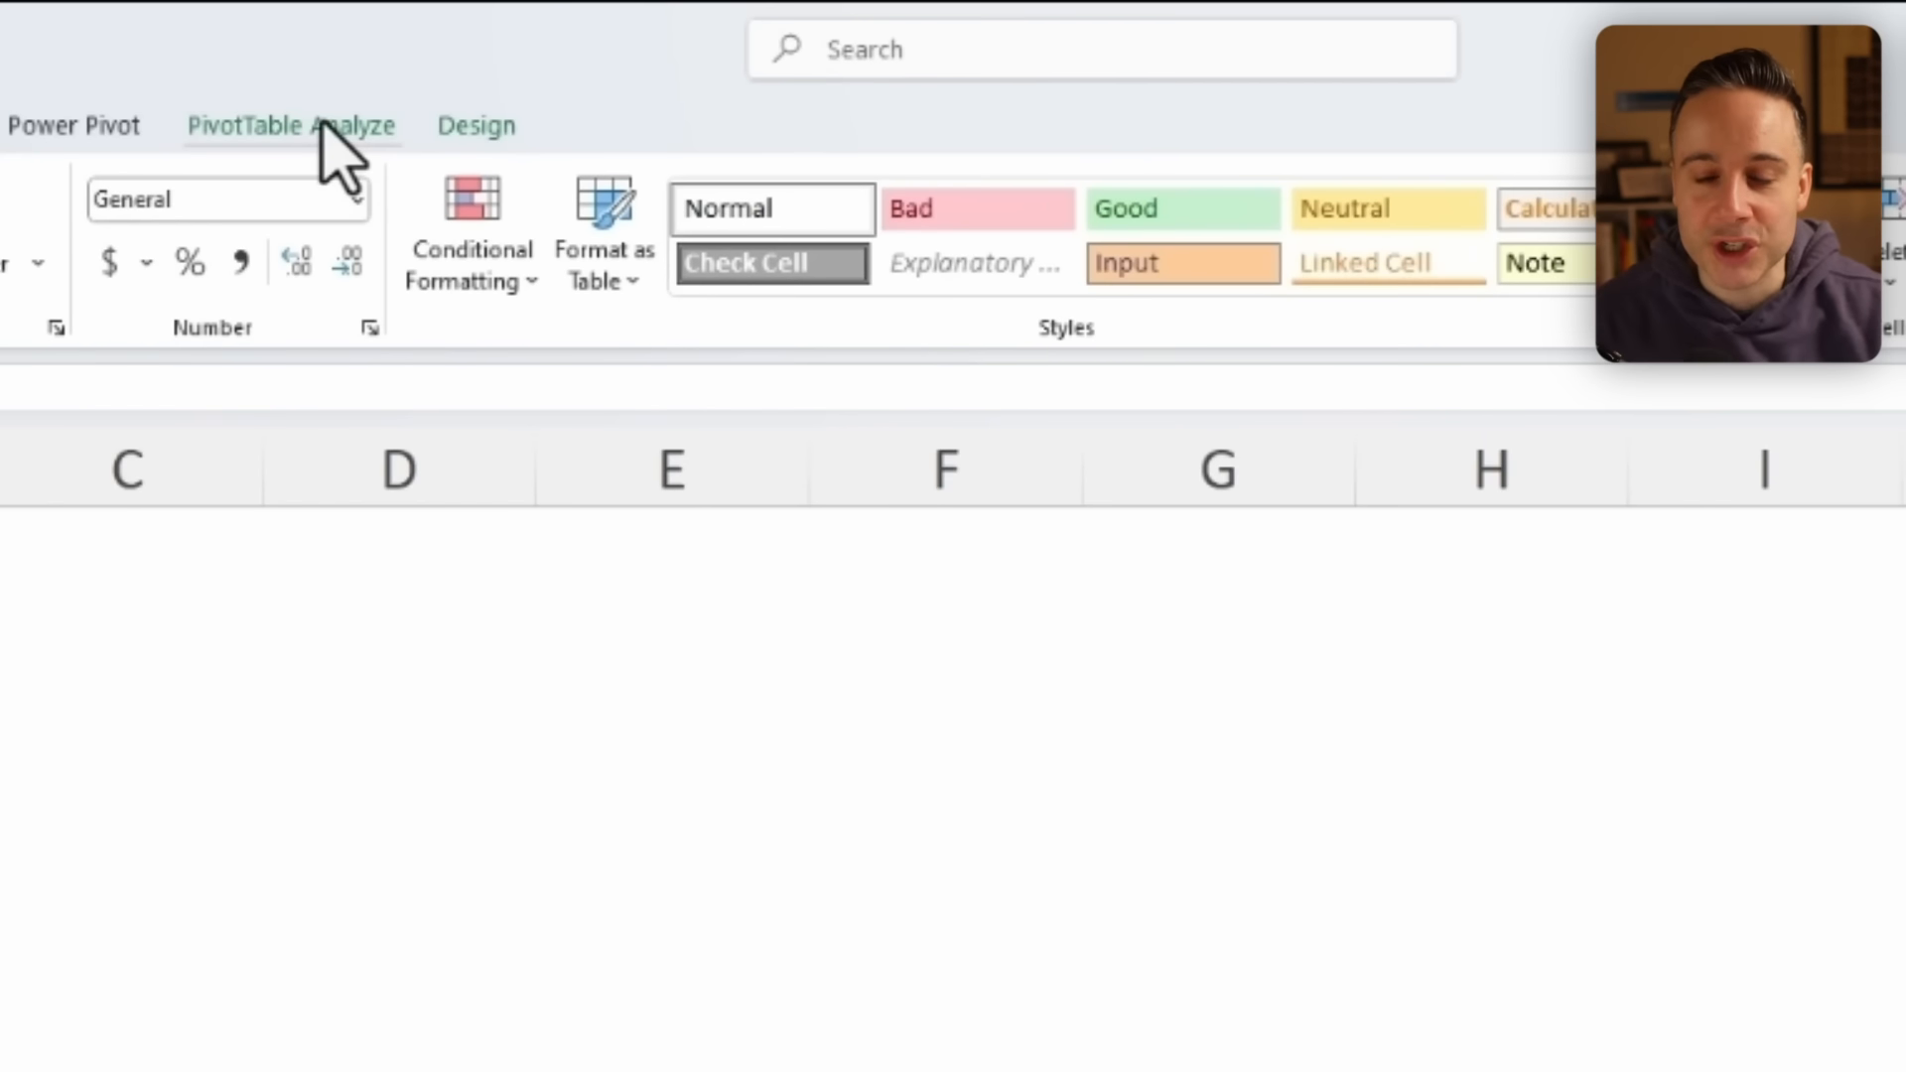
Reopen the PivotTable field list and remove Department Head from the filters.
left_click(340, 121)
left_click(1436, 260)
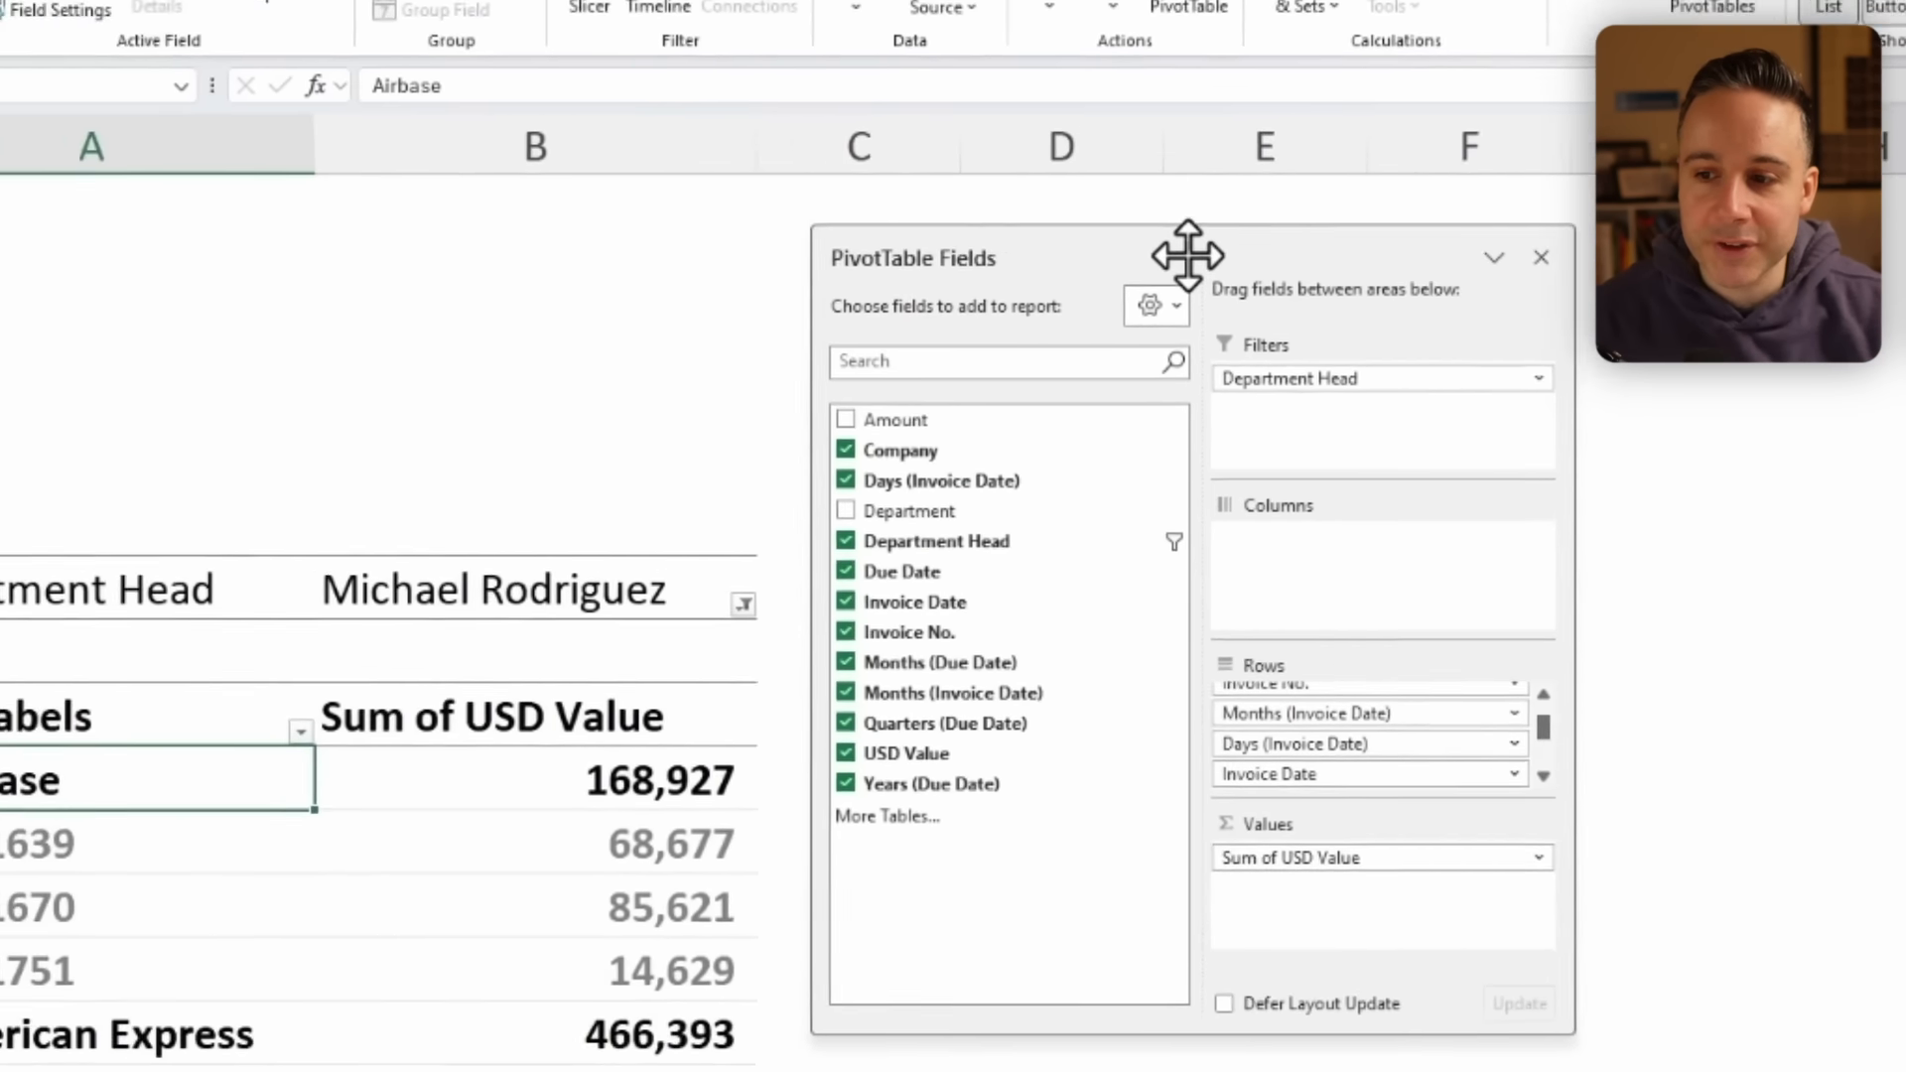
left_click_drag(1188, 255, 1315, 401)
left_click_drag(1427, 533, 1172, 732)
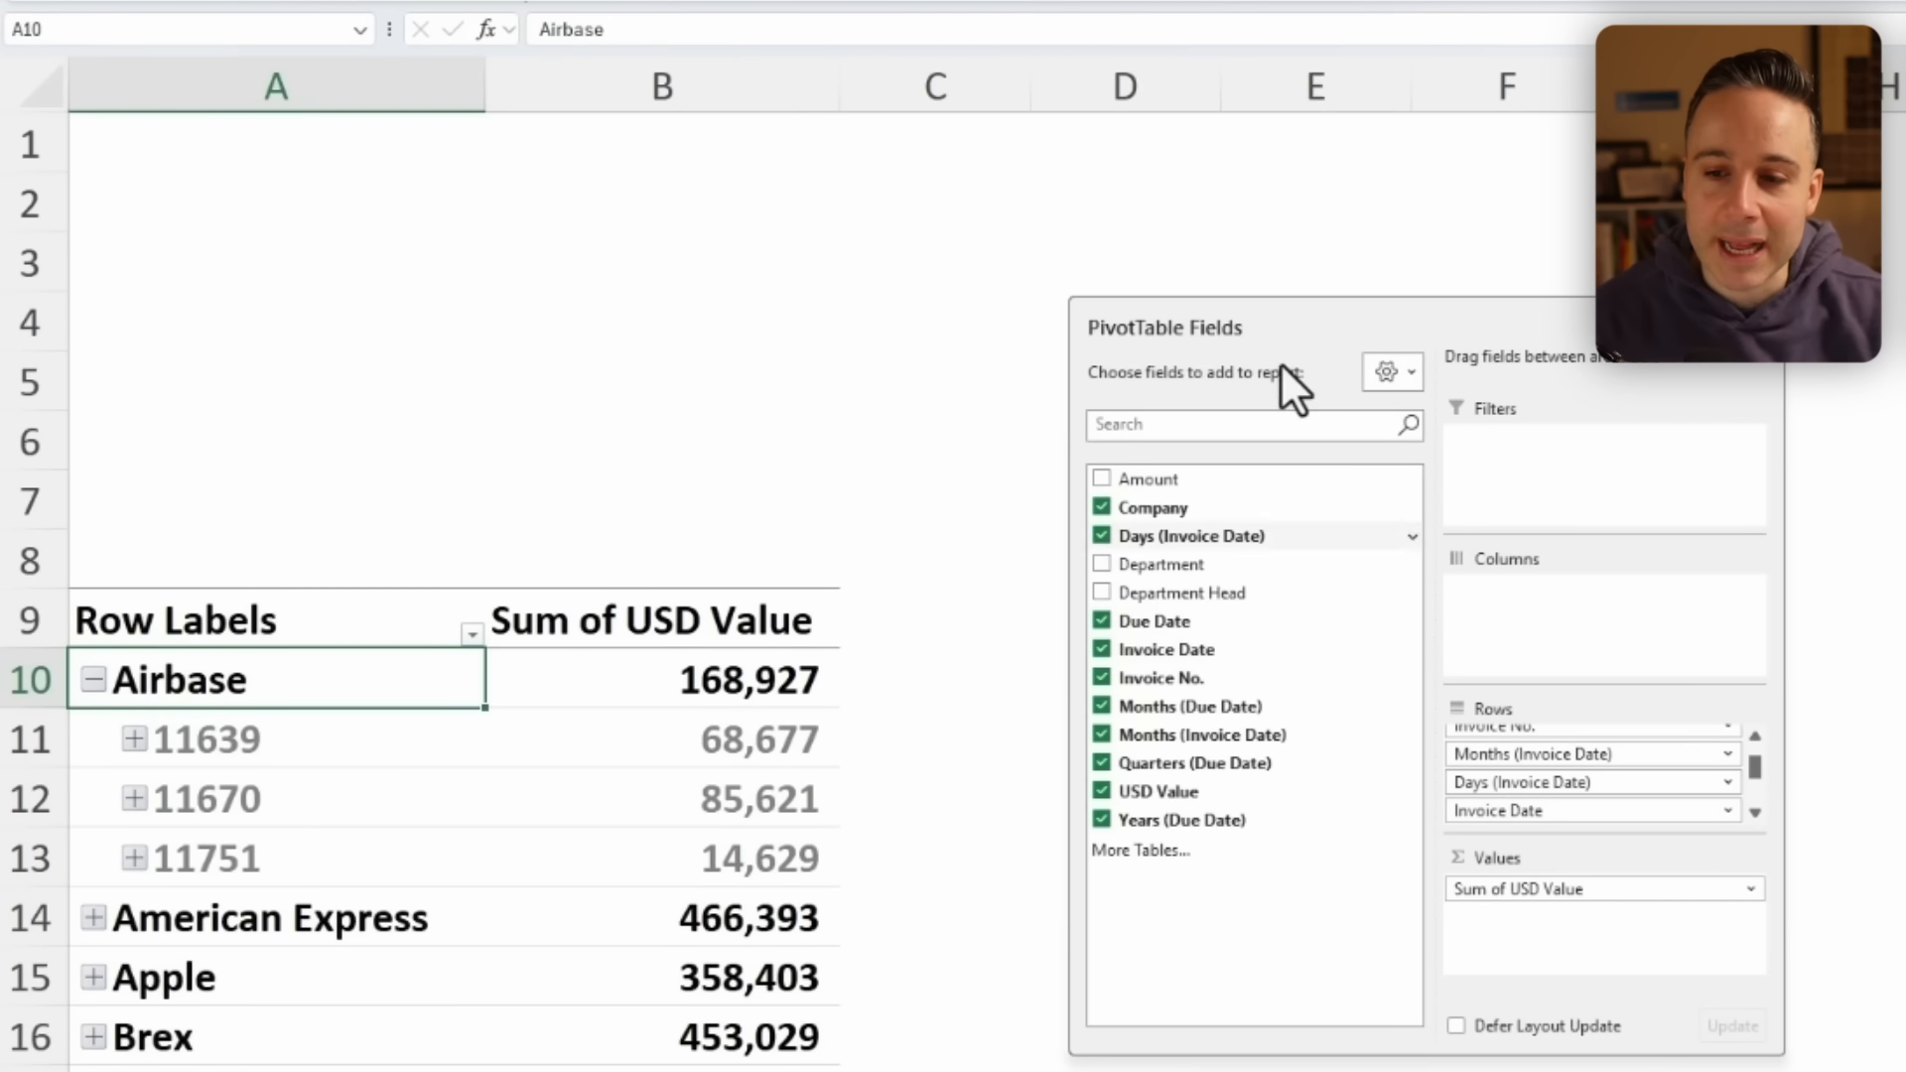
Add a slicer for the Department field and fit it into the blank rows above the PivotTable.
right_click(1149, 565)
left_click(1235, 711)
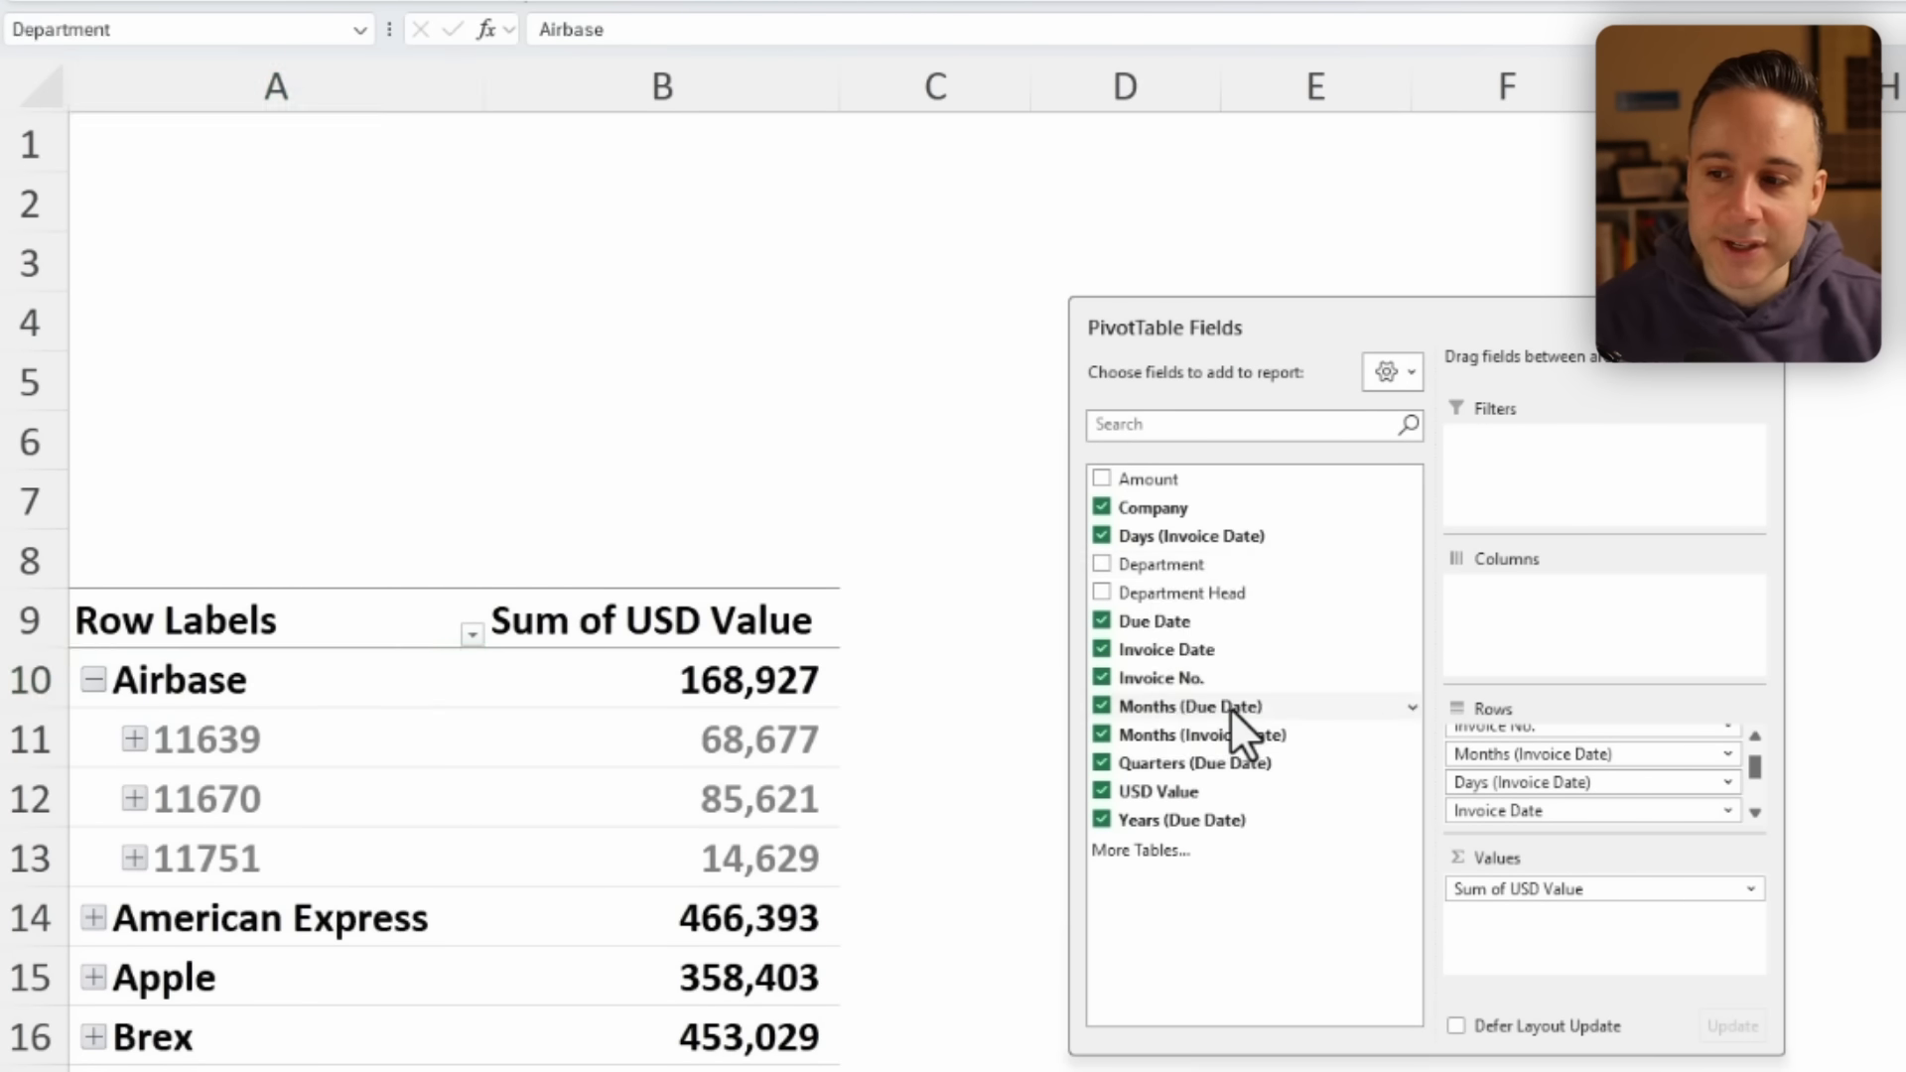
left_click_drag(357, 900, 357, 576)
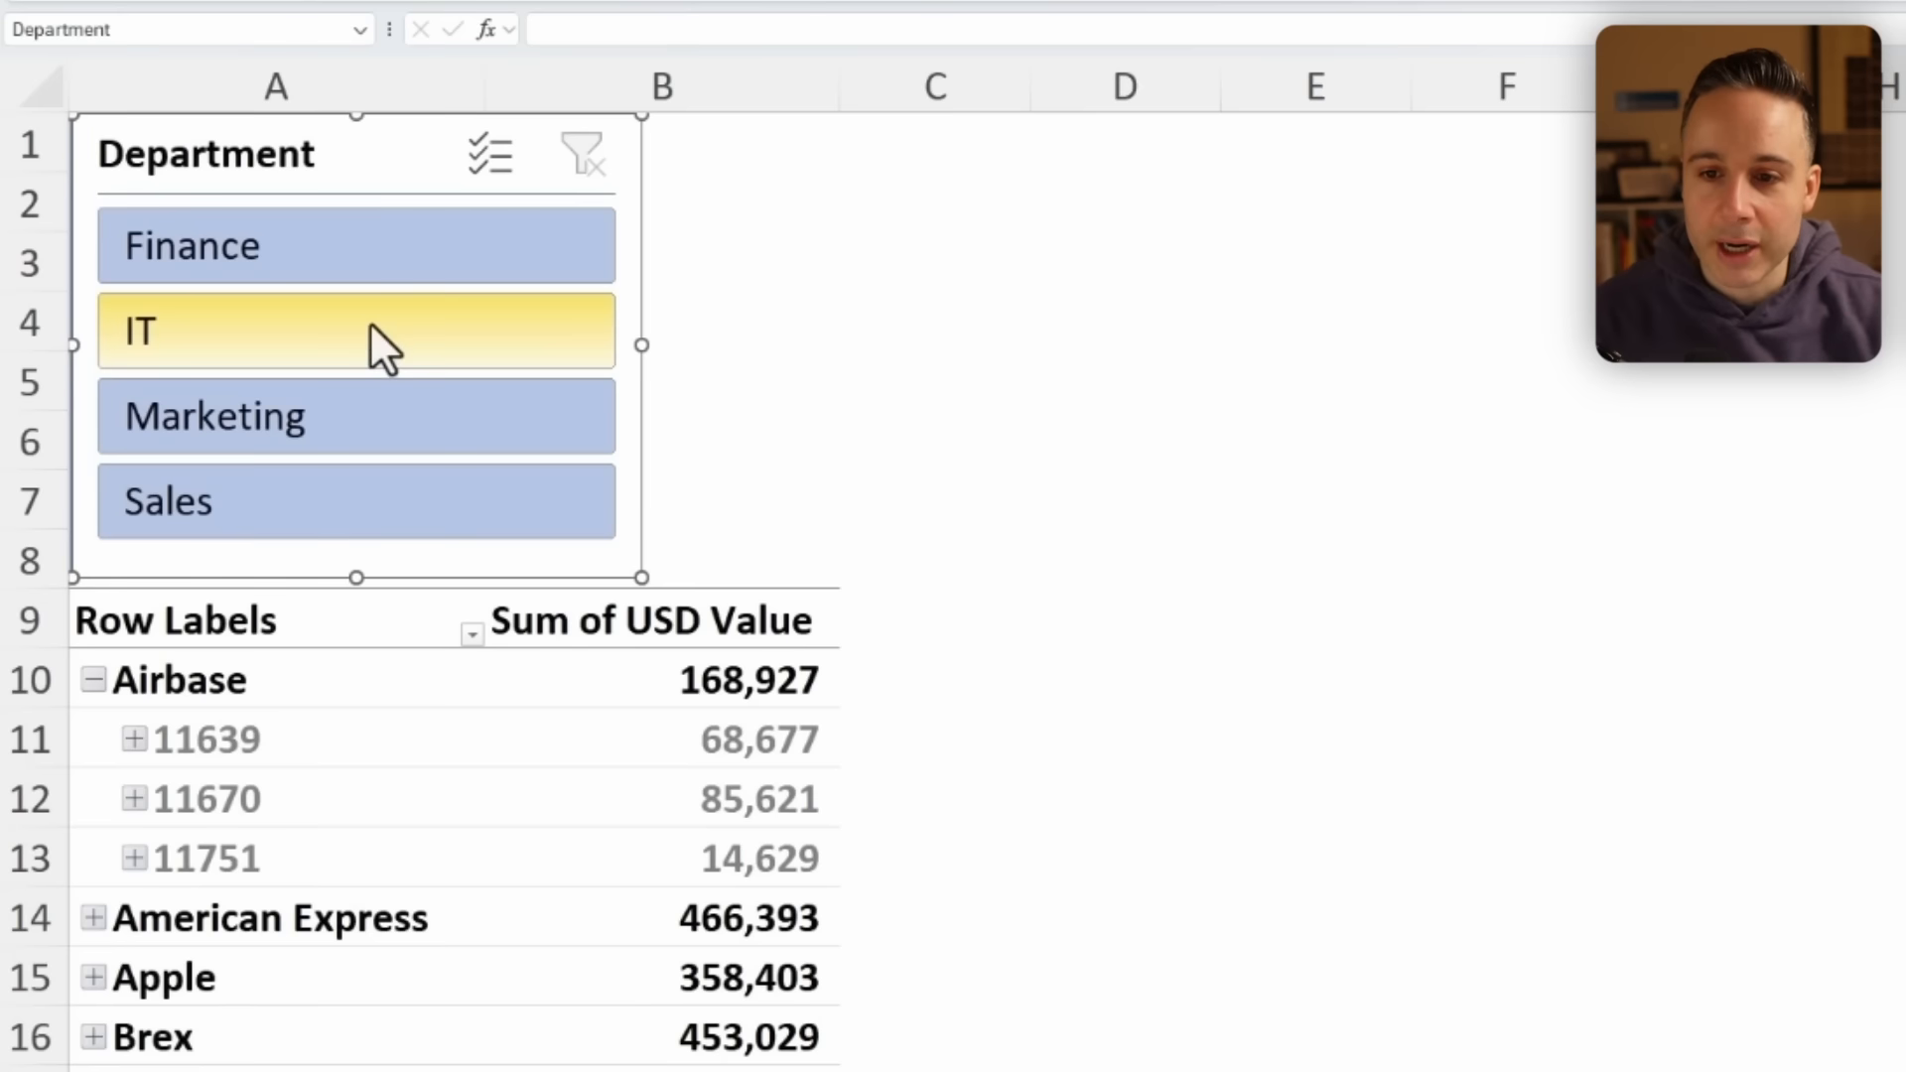
Turn off the header display in the Department slicer's settings.
right_click(342, 177)
left_click(466, 869)
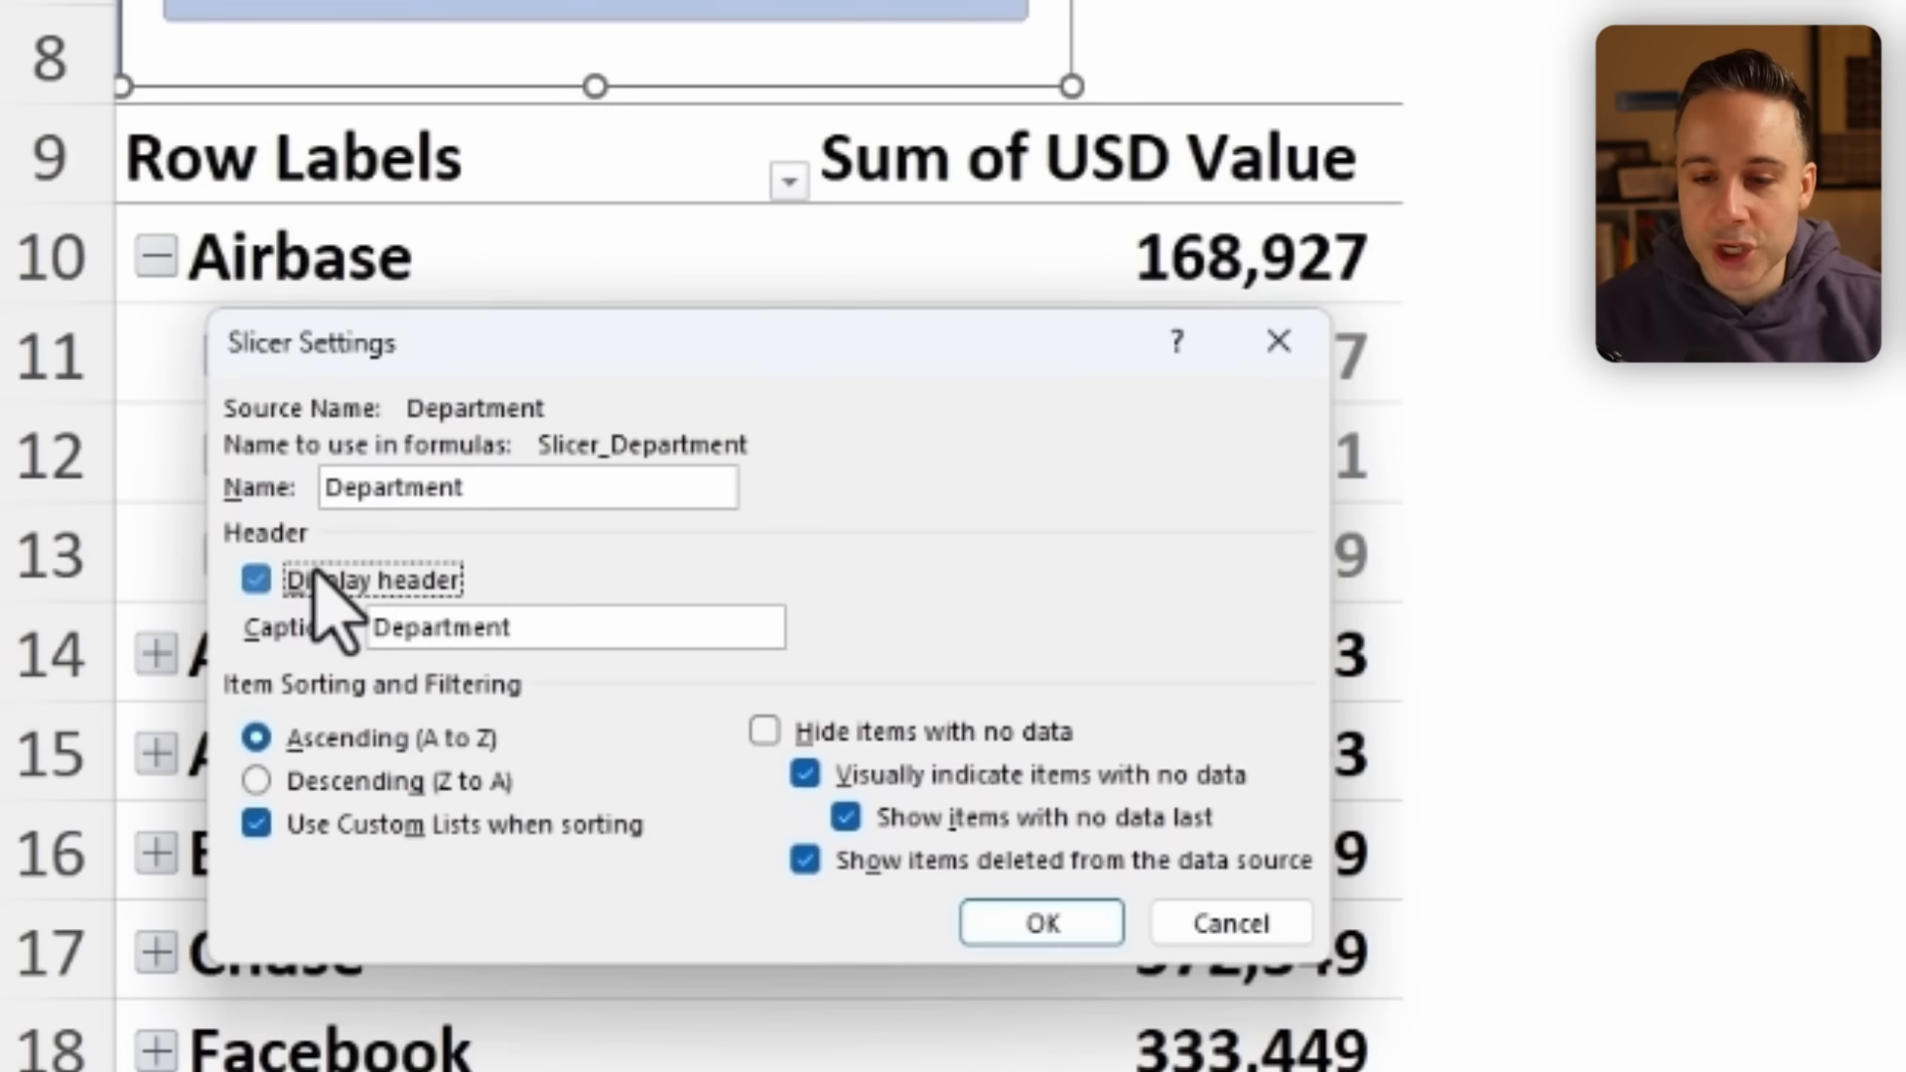
left_click(288, 655)
left_click(938, 962)
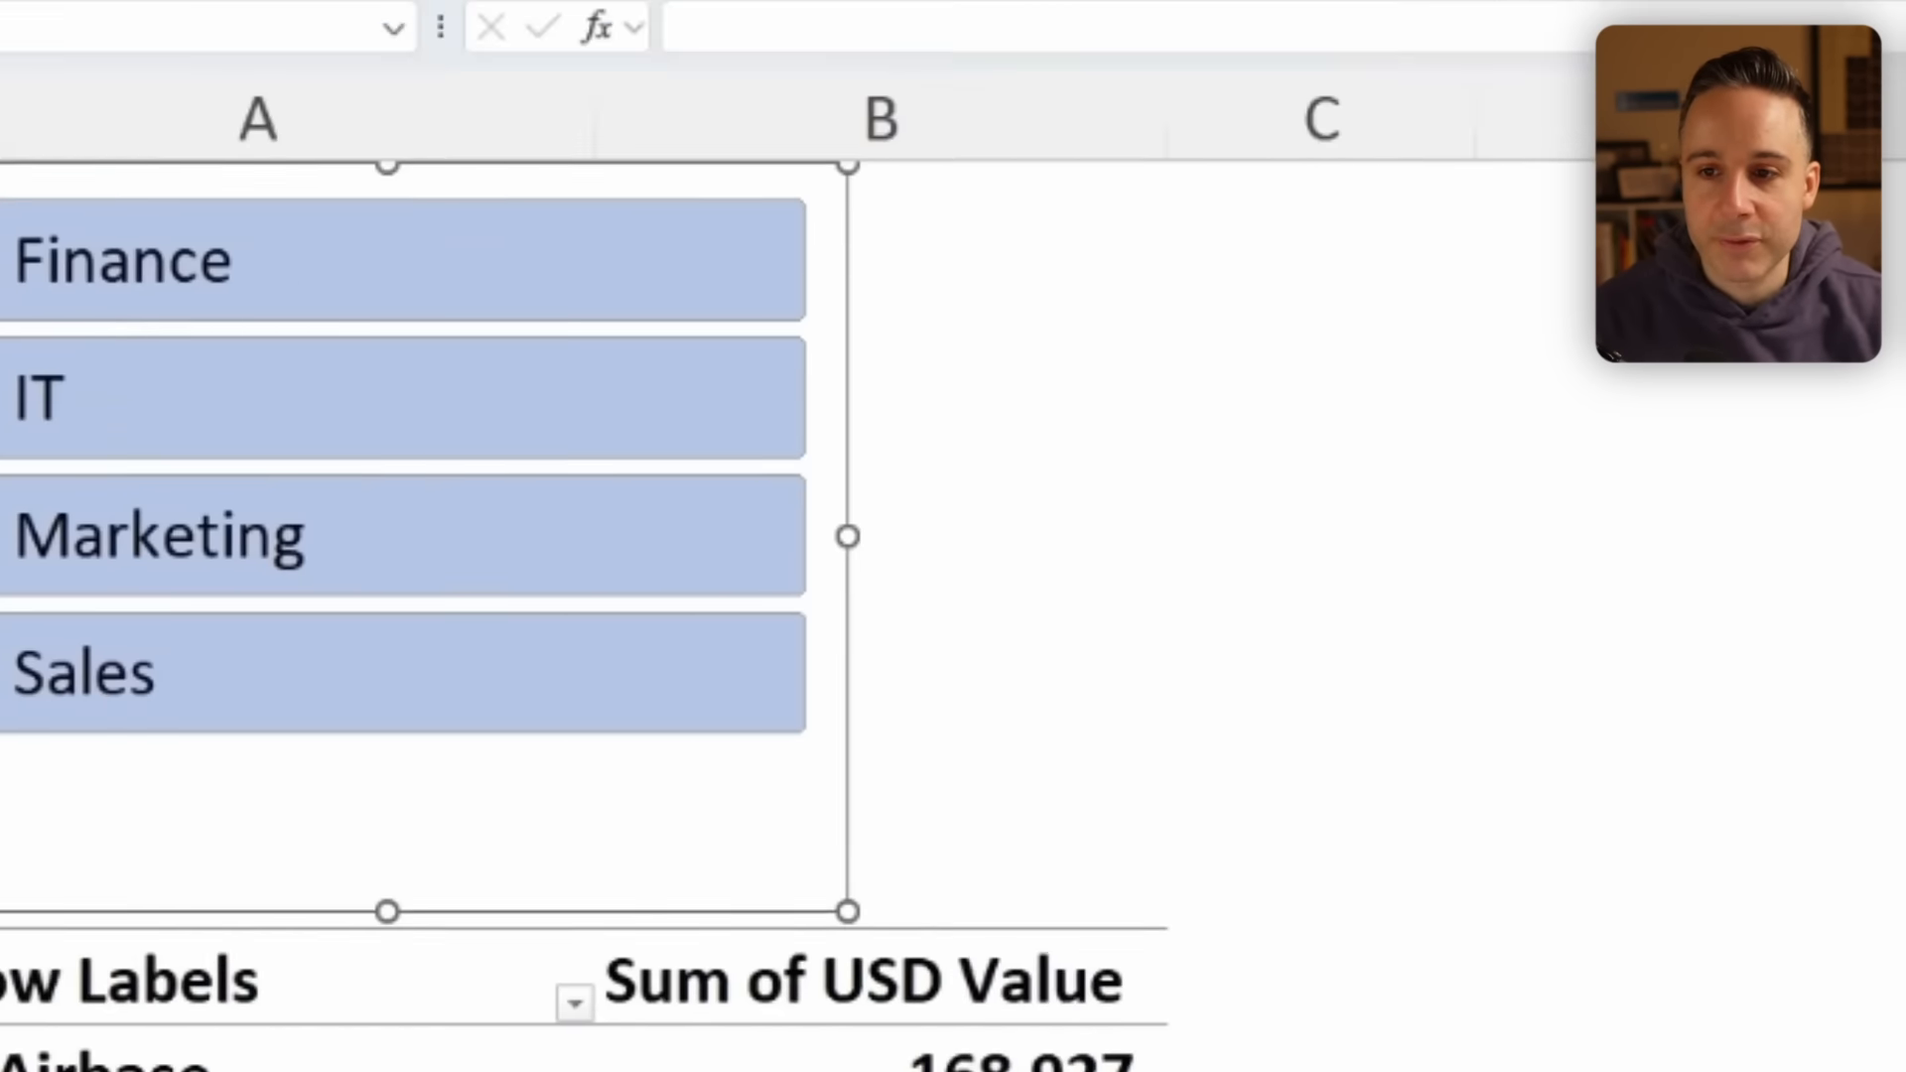
Duplicate the slicer's current light blue style and set the Whole Slicer element's border to None.
left_click(1397, 141)
right_click(246, 250)
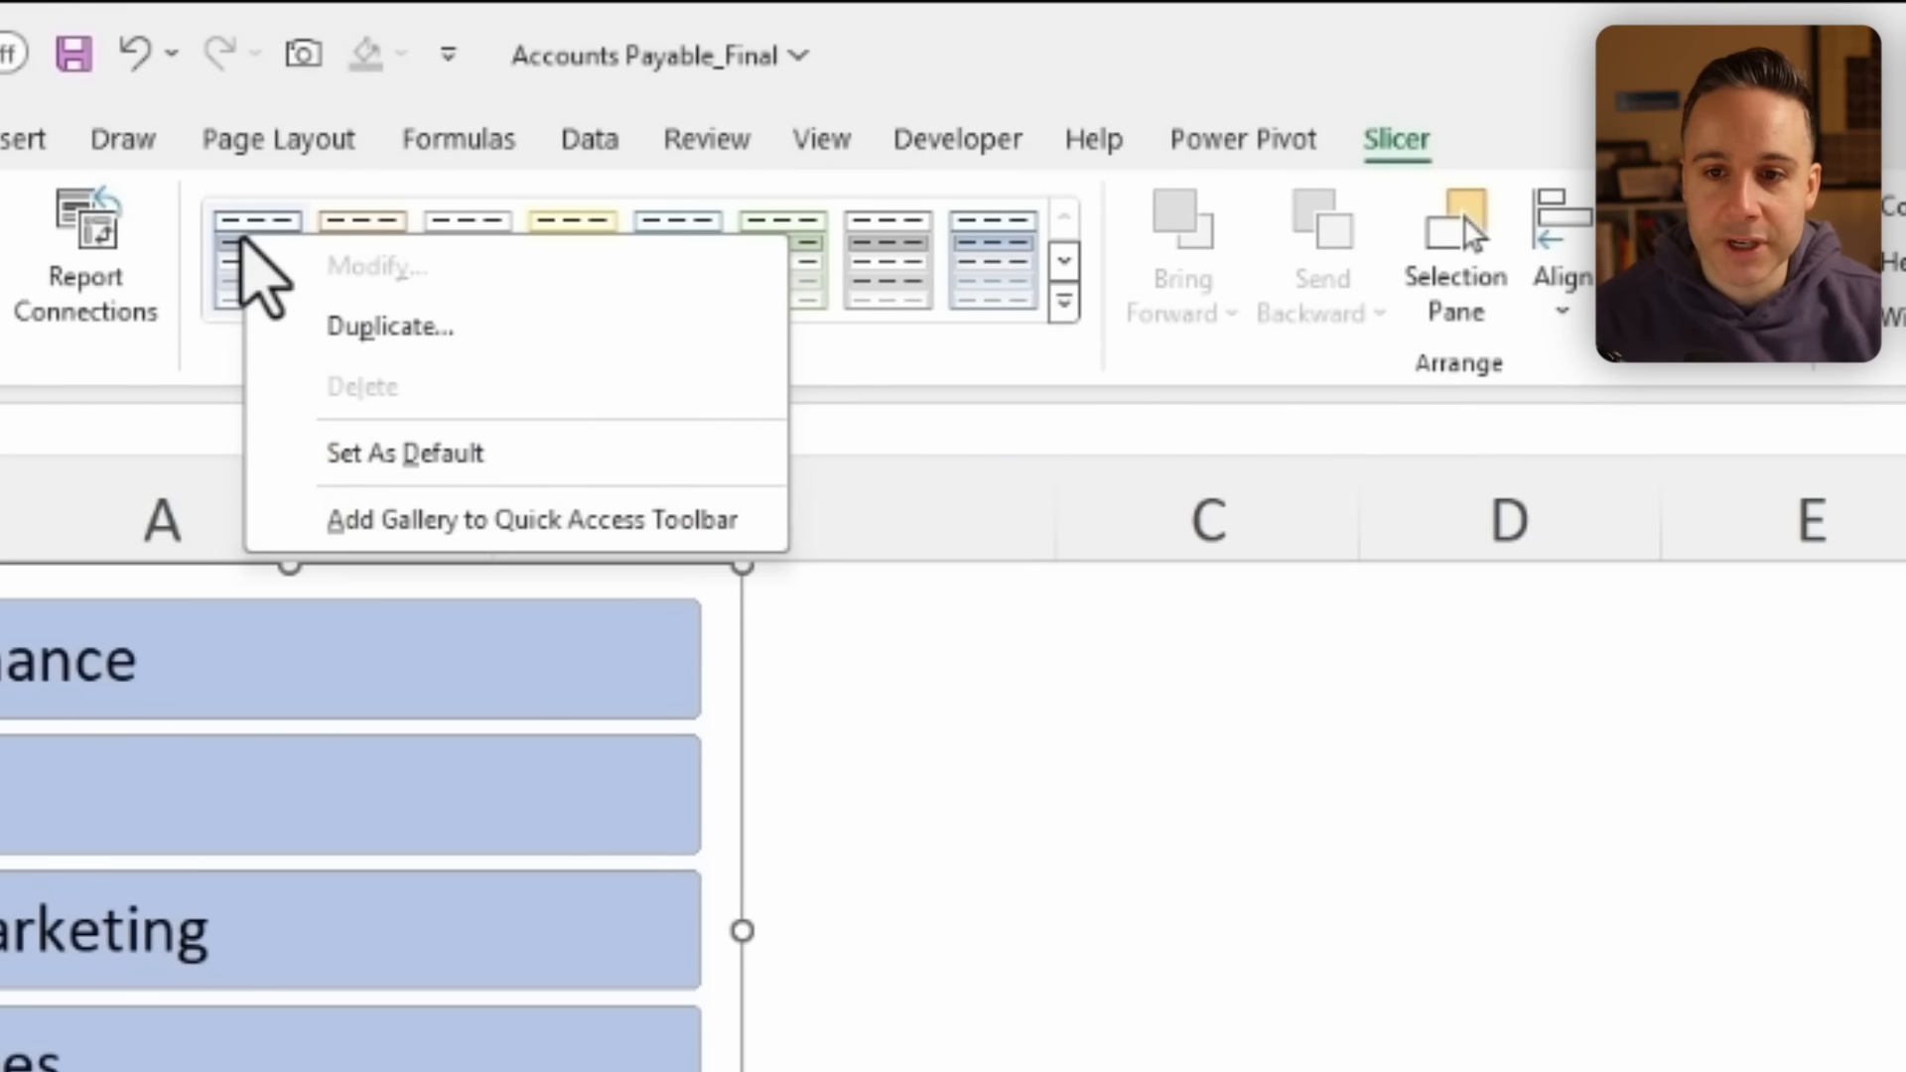
left_click(407, 328)
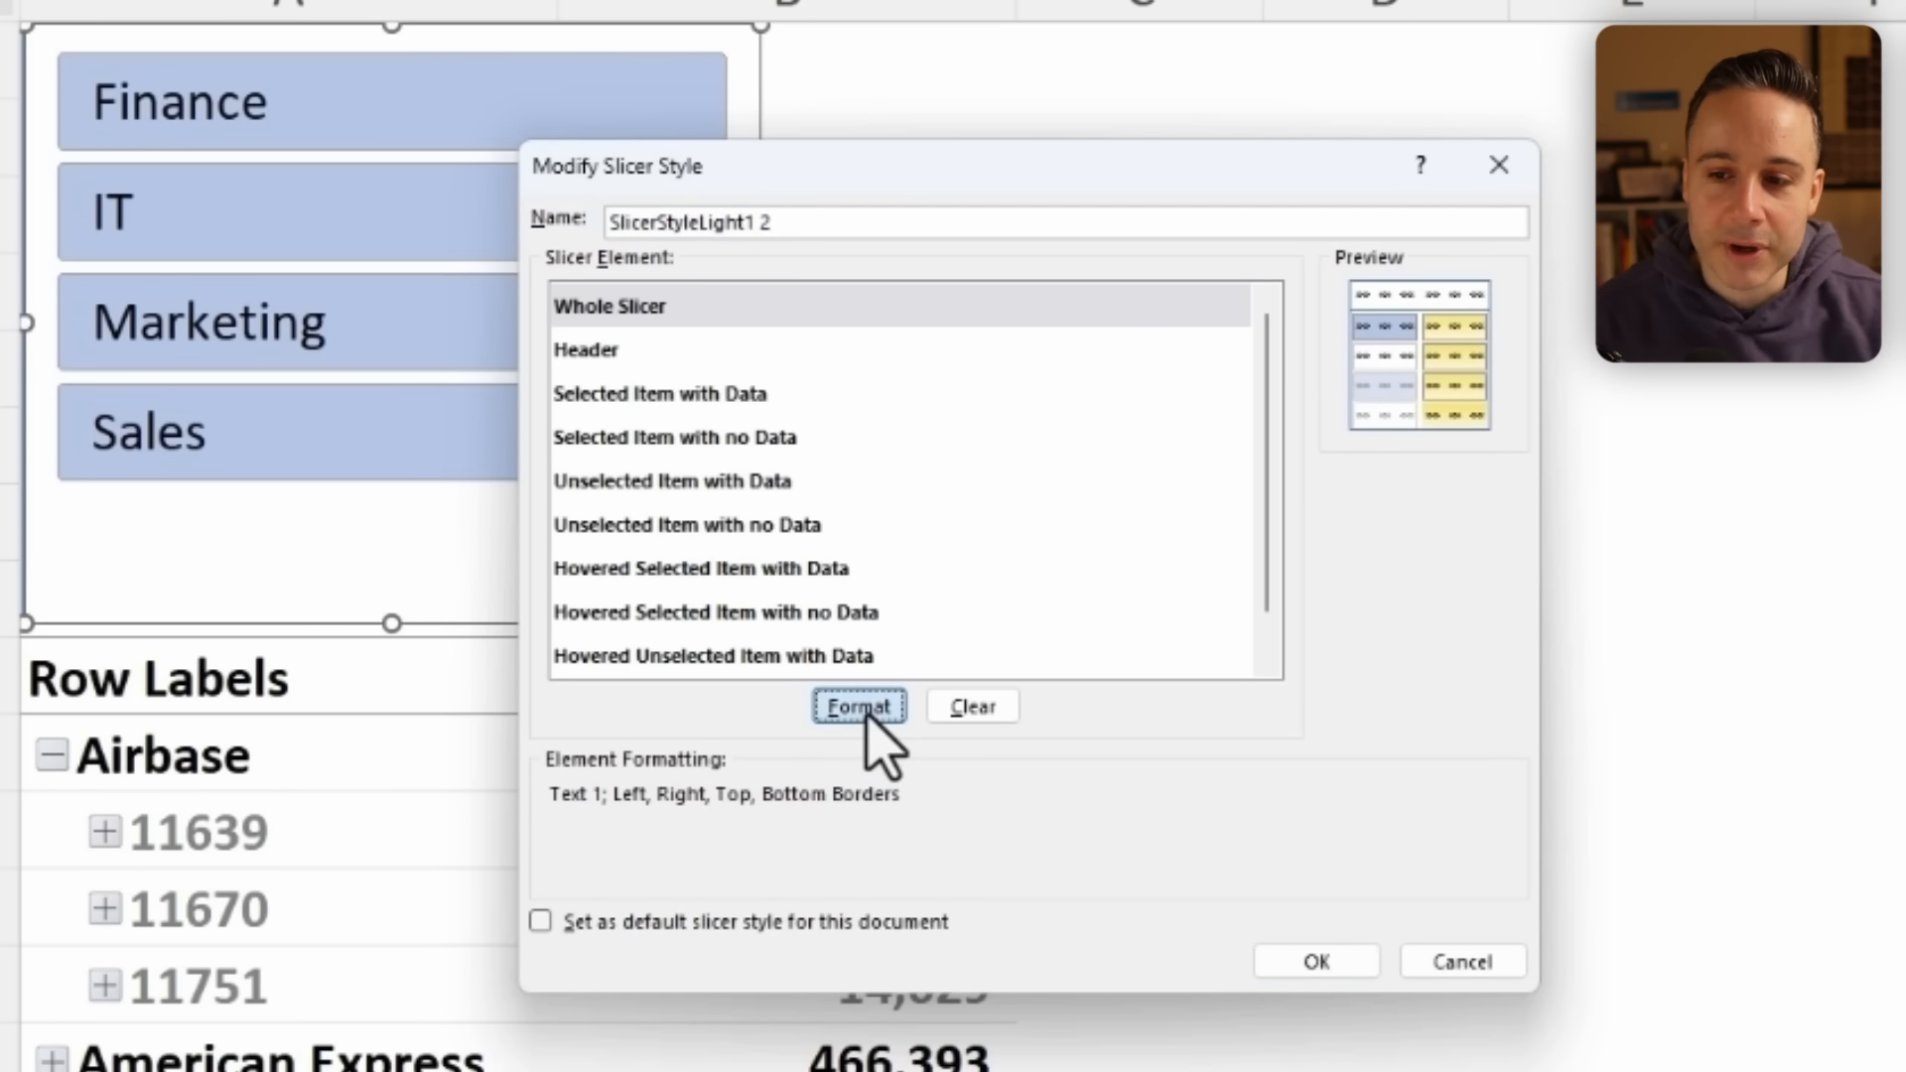
left_click(860, 707)
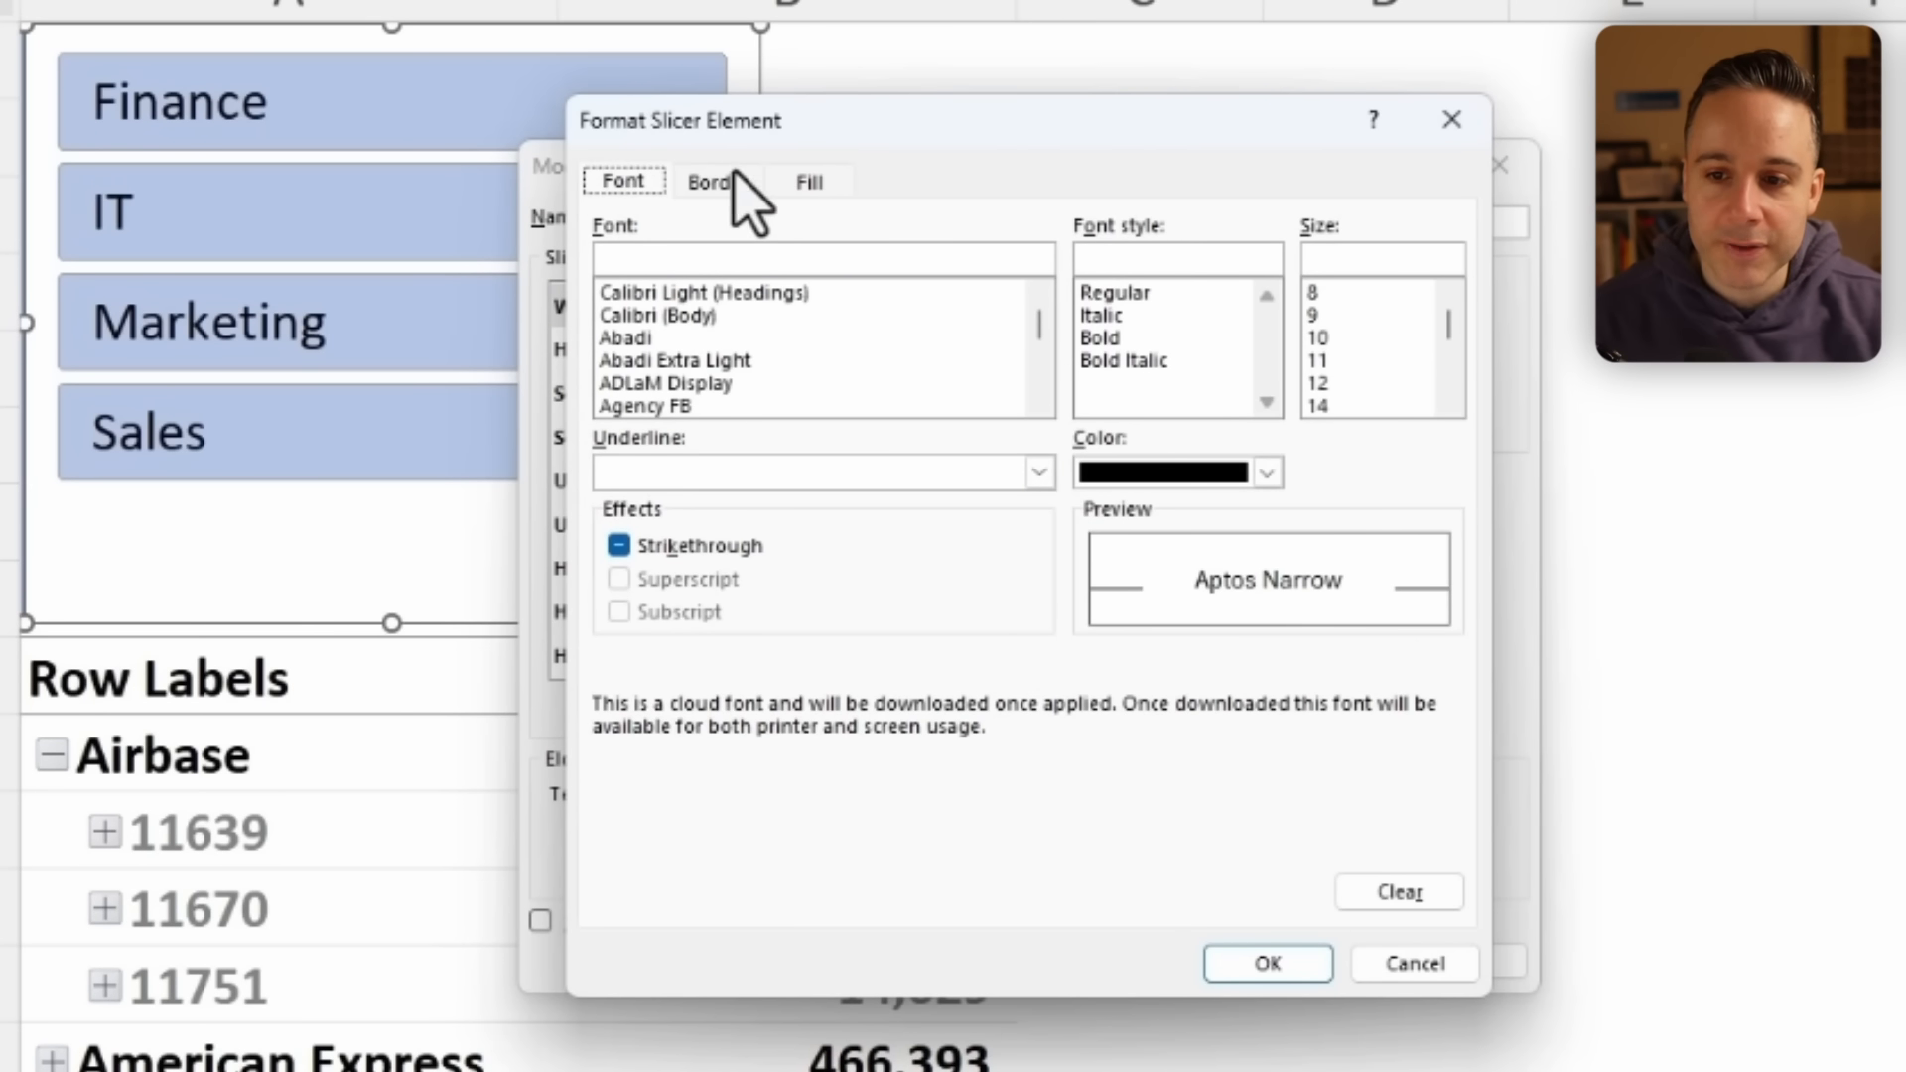
left_click(809, 182)
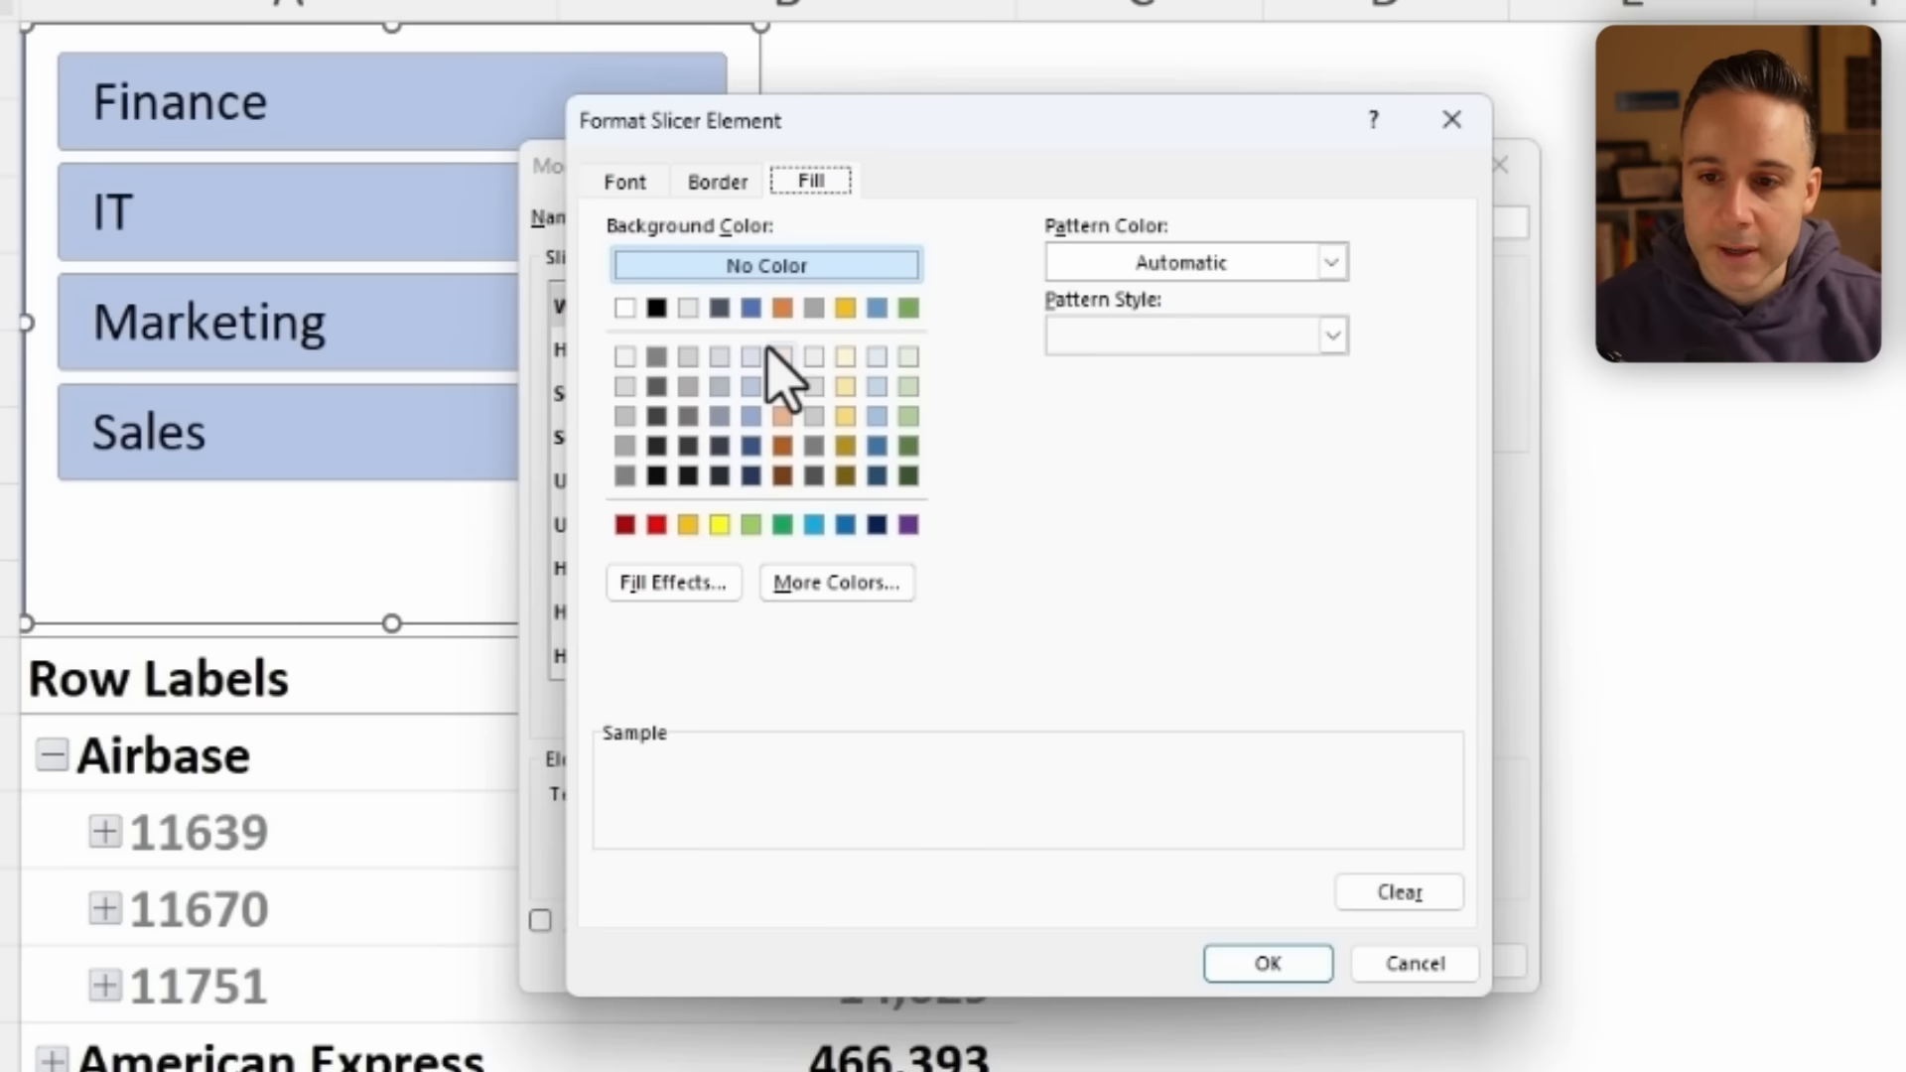
left_click(712, 178)
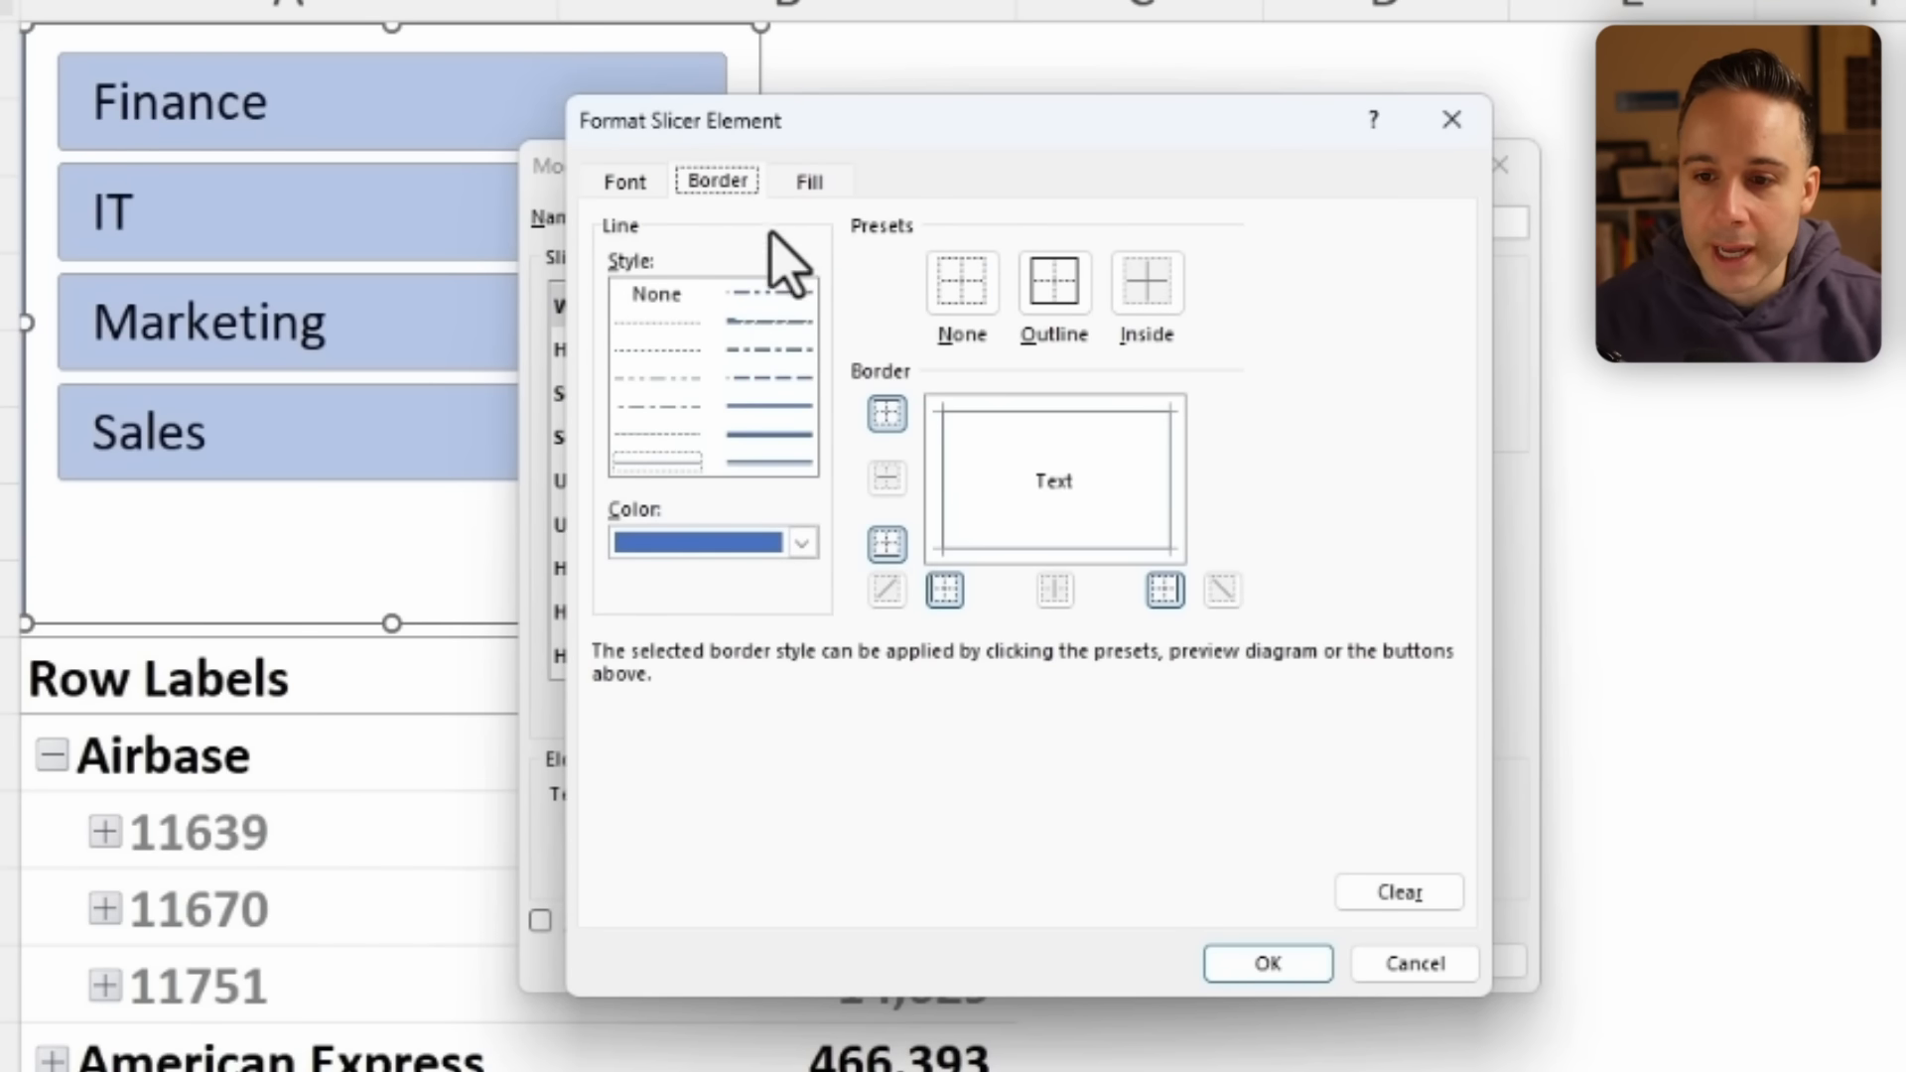
left_click(951, 293)
left_click(1243, 960)
left_click(1302, 961)
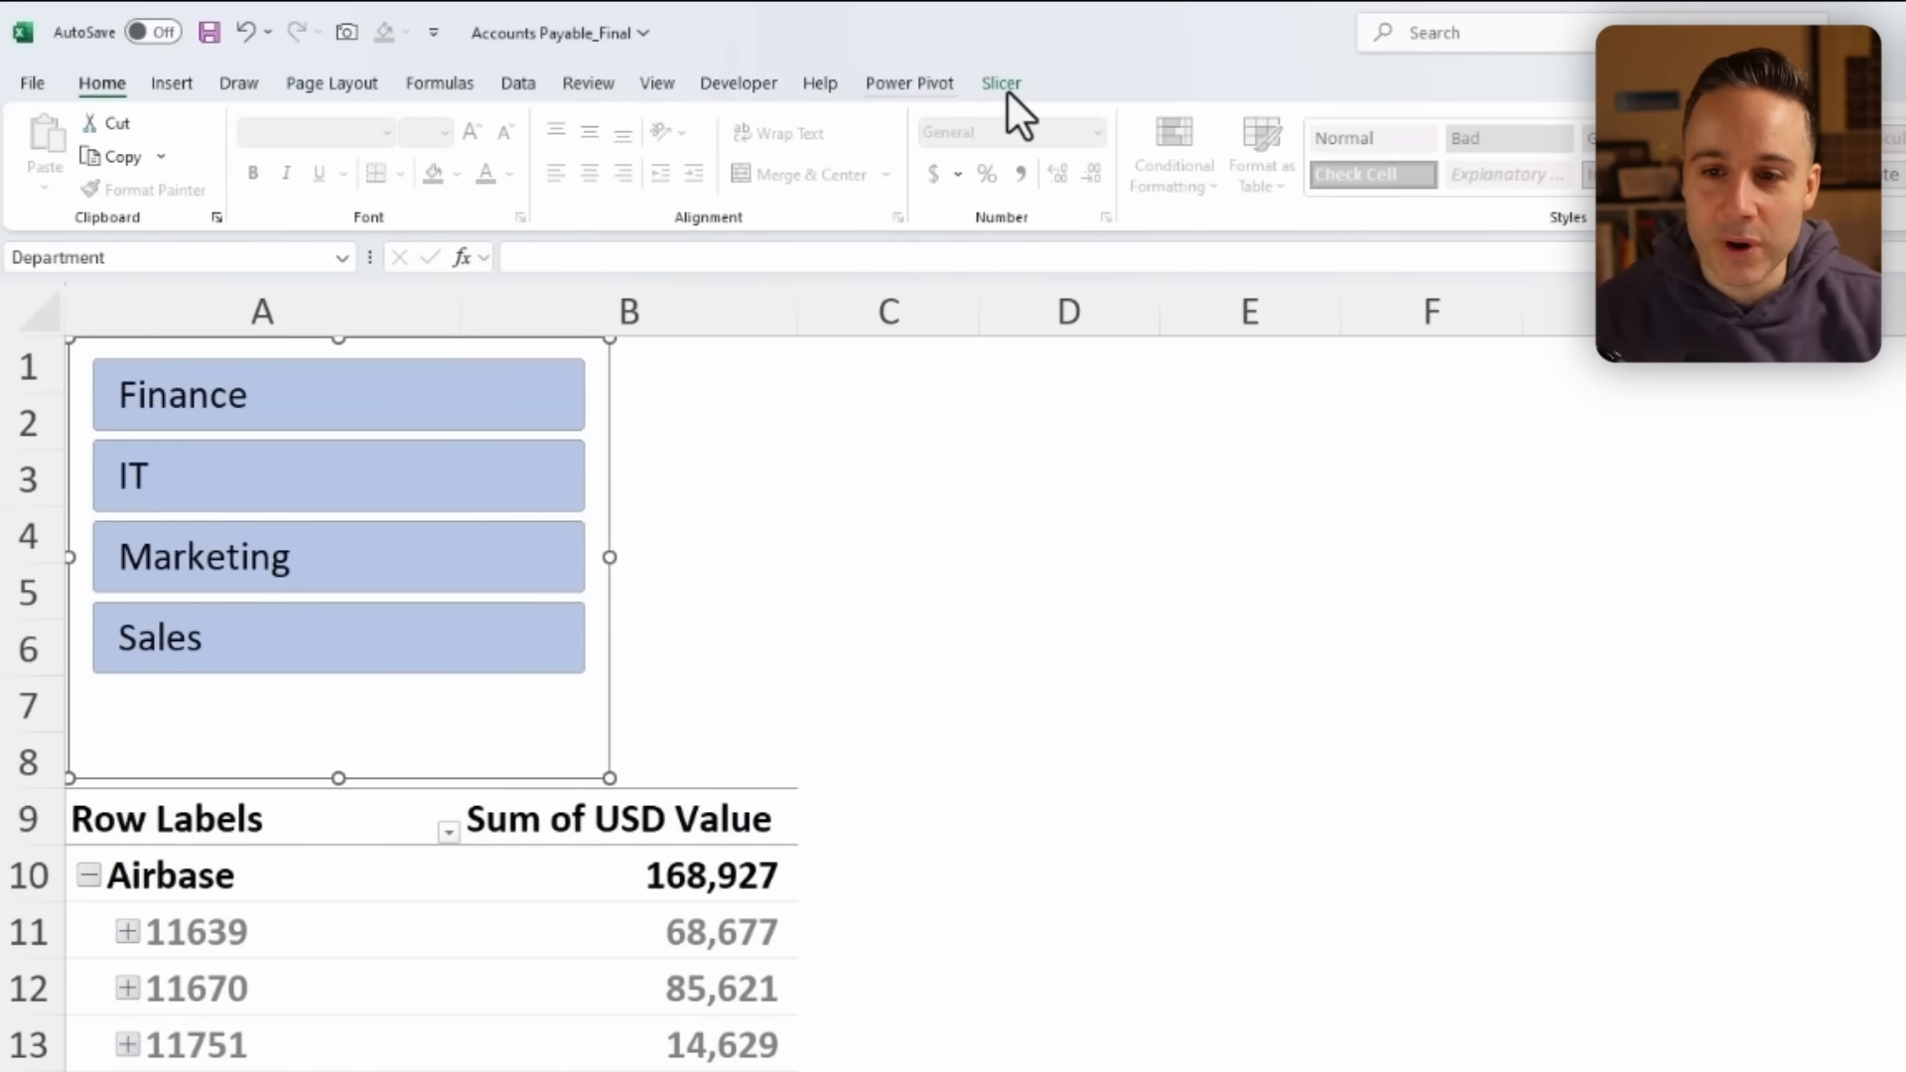
Arrange the slicer buttons in two columns and delete the surplus empty rows 6 to 8 above the PivotTable.
left_click(1005, 87)
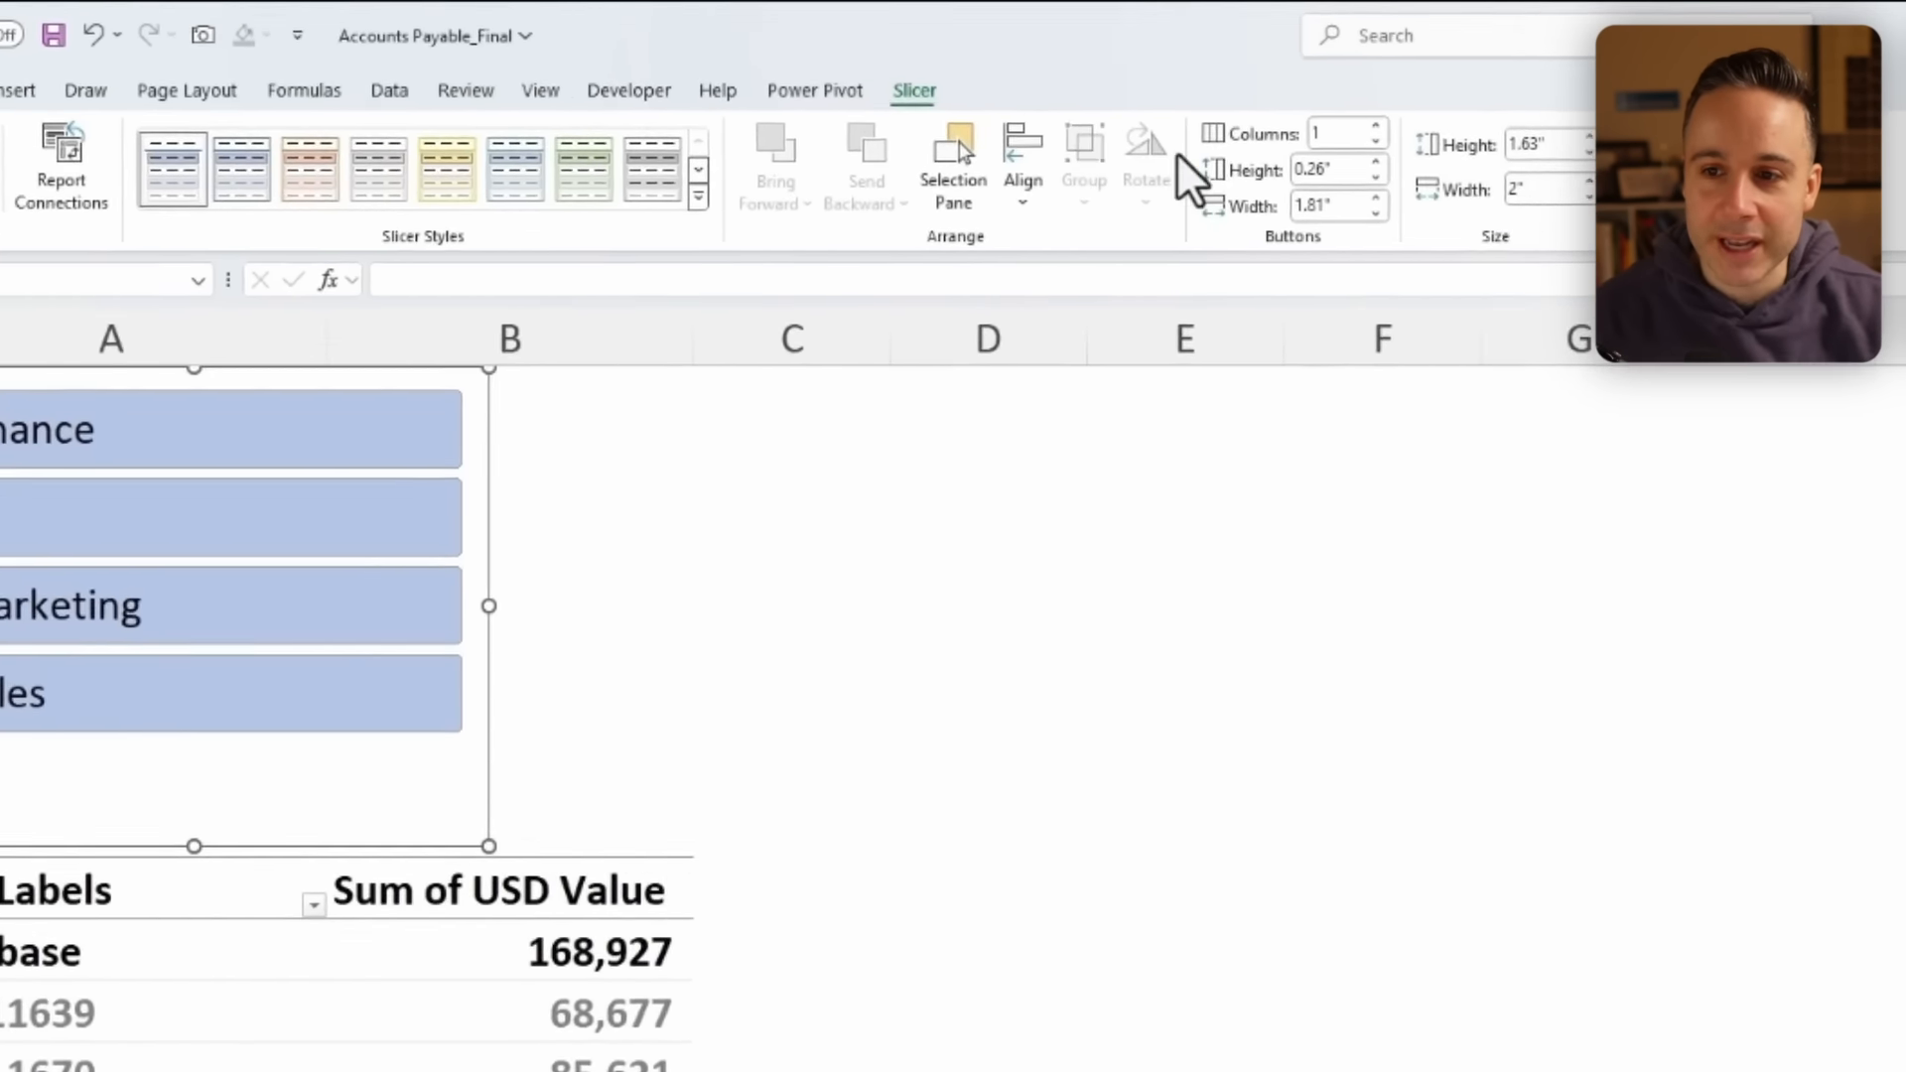
left_click(1423, 118)
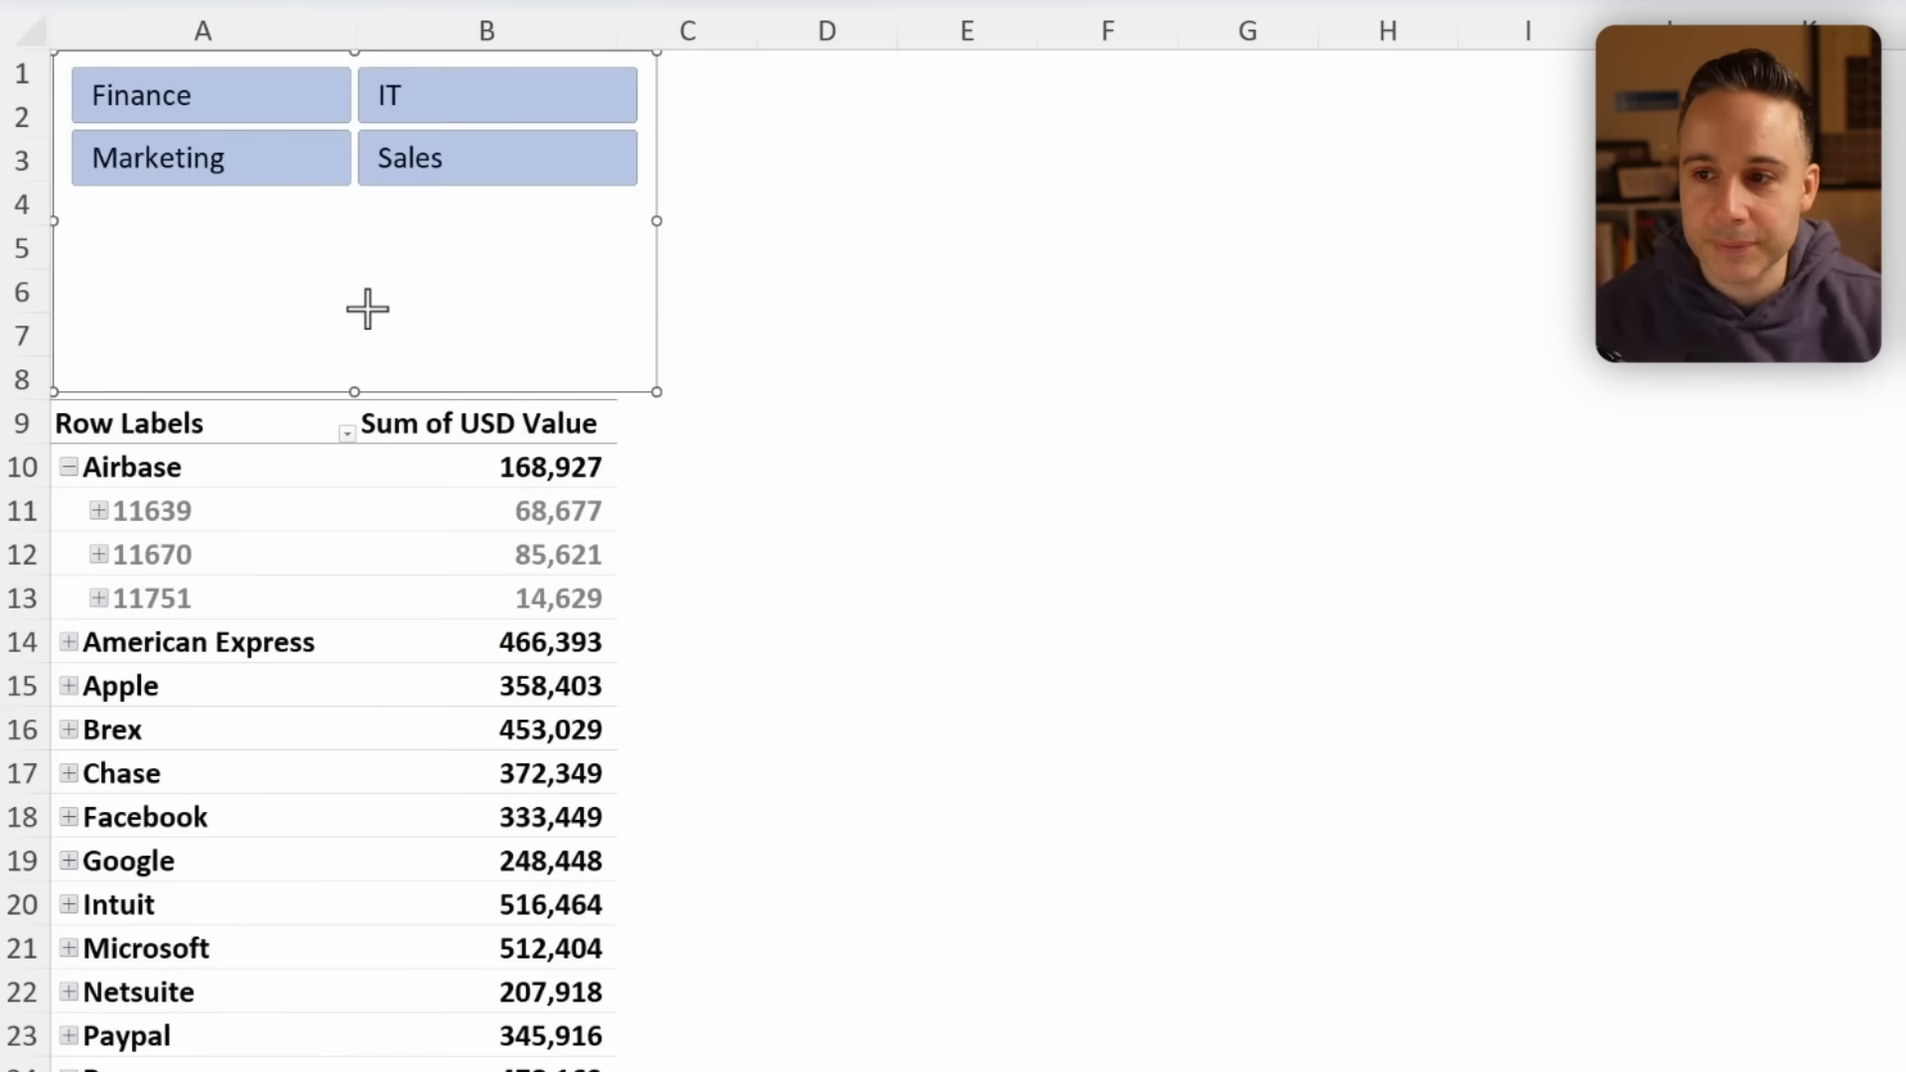
left_click(198, 289)
left_click_drag(21, 289, 21, 377)
right_click(24, 369)
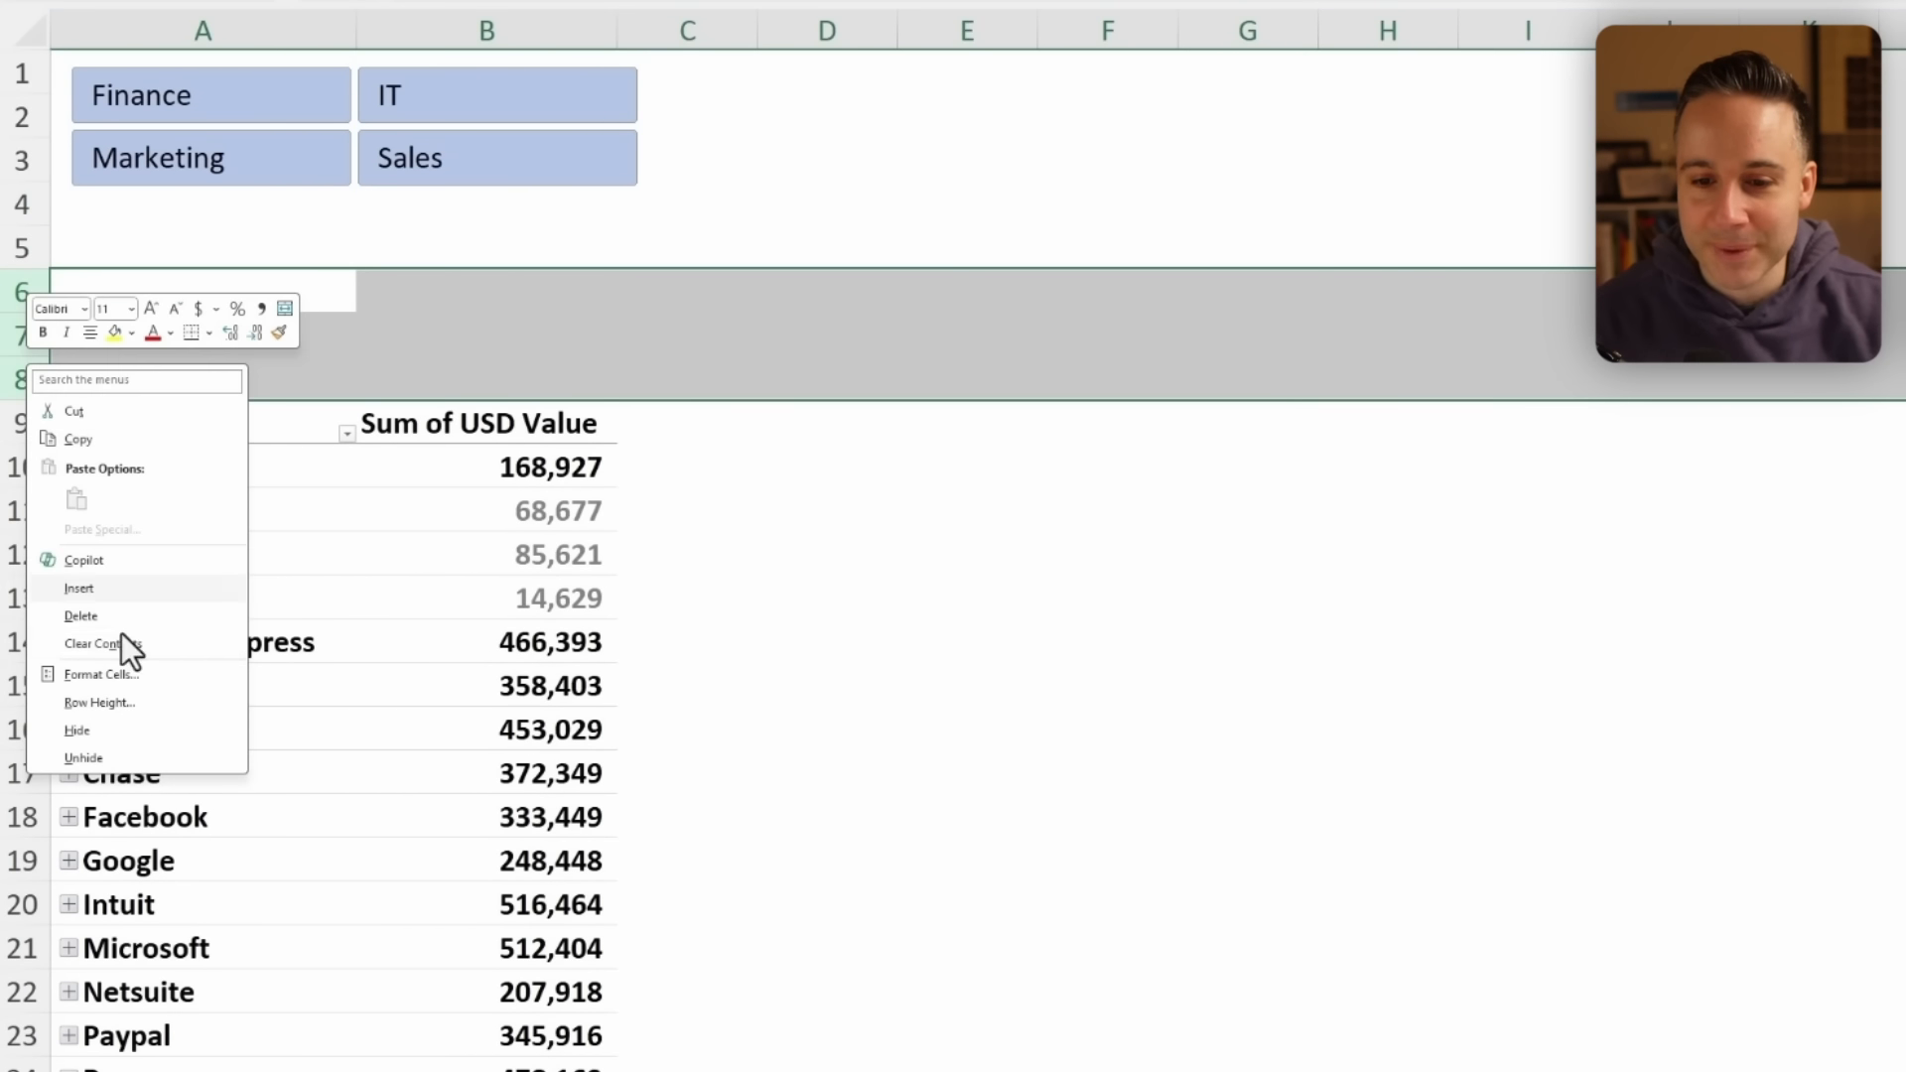
left_click(100, 615)
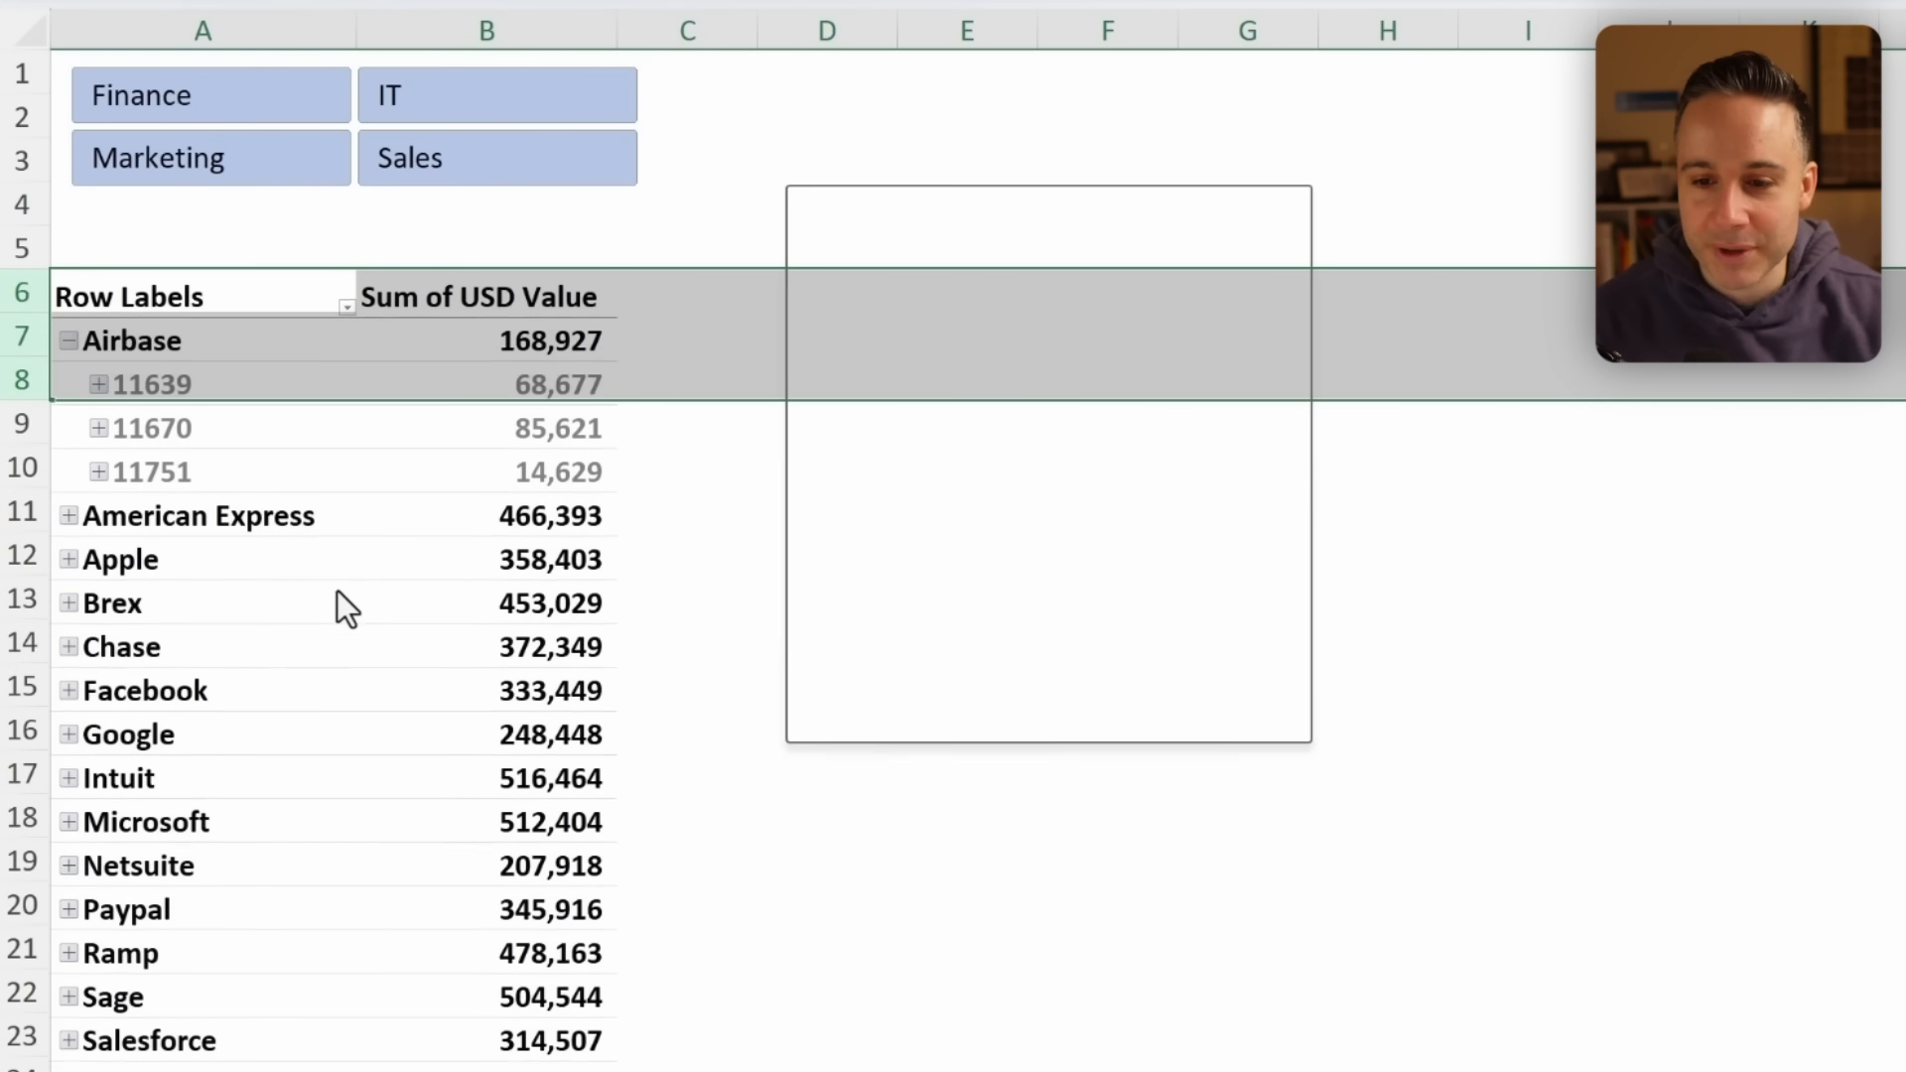
left_click(116, 278)
left_click(846, 404)
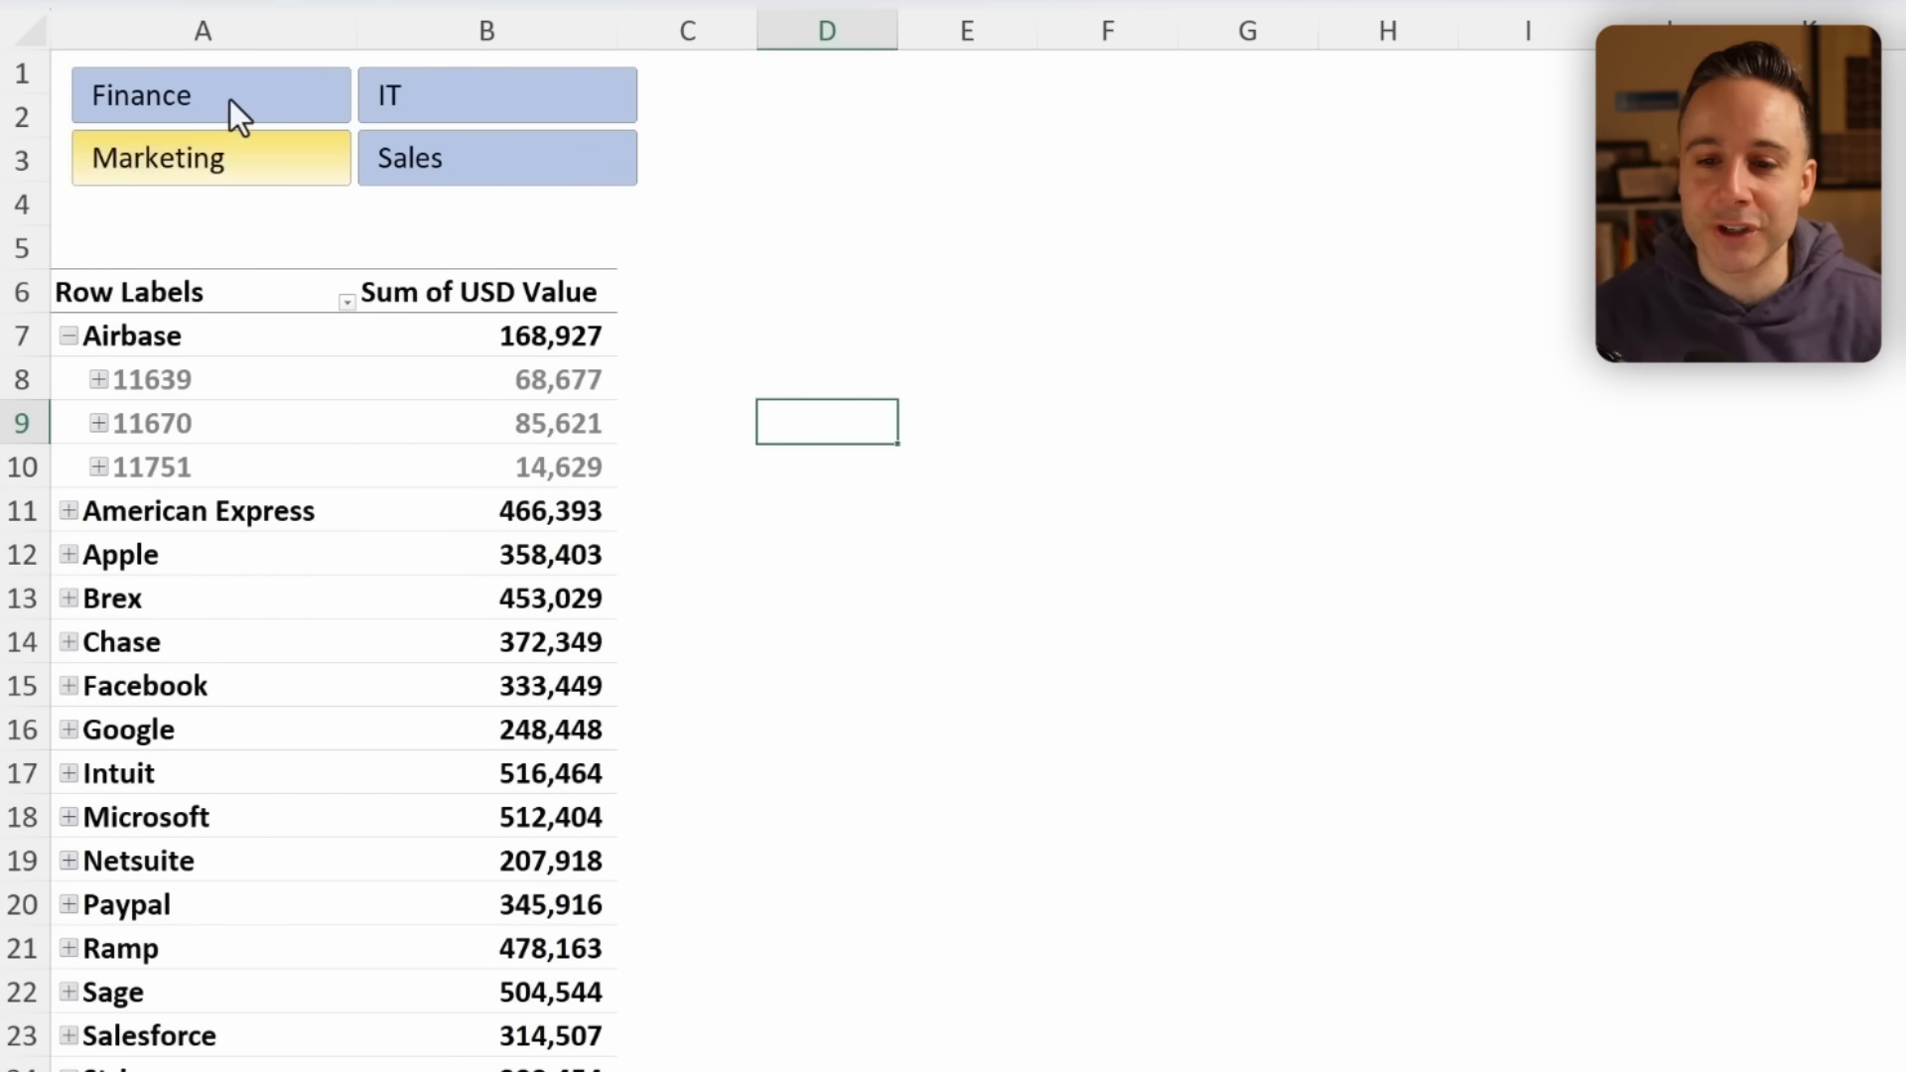
Test the slicer by filtering the PivotTable by Finance, IT, Sales and Marketing in turn.
left_click(228, 98)
left_click(442, 98)
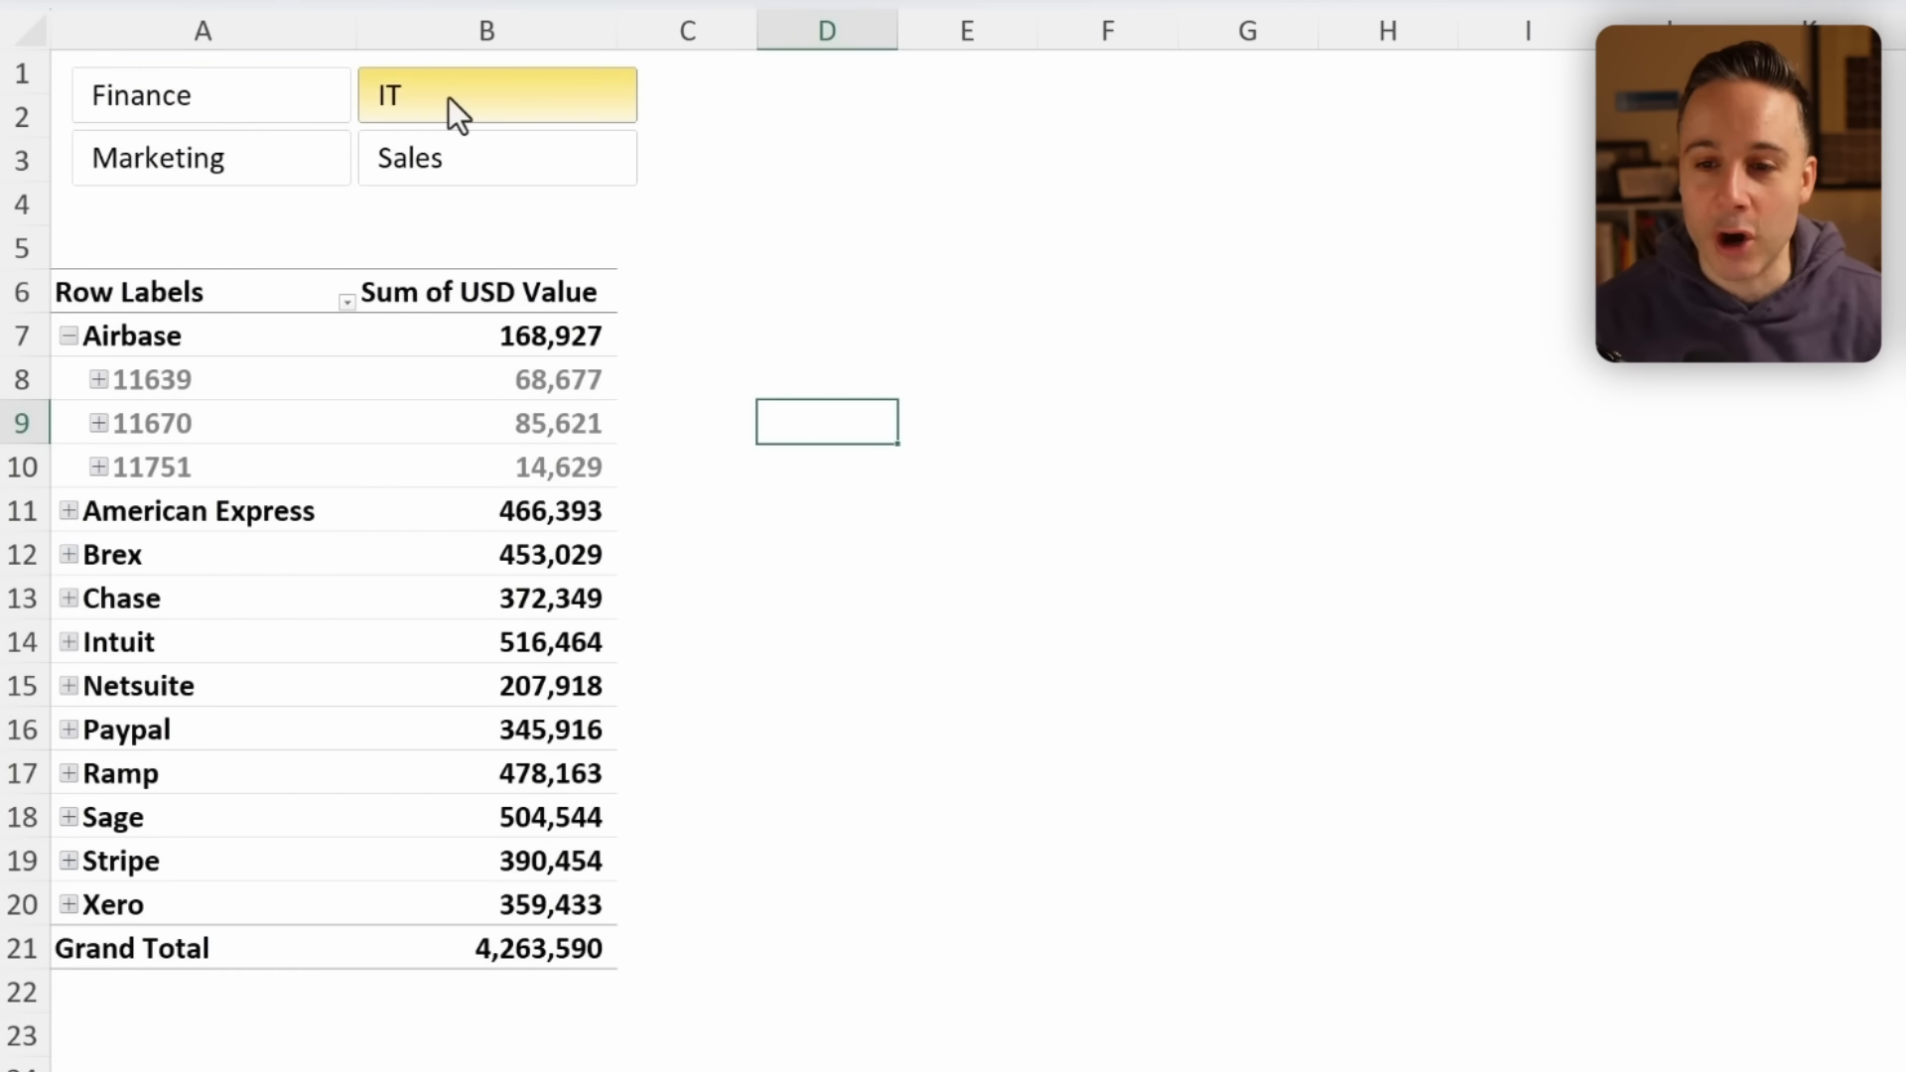
left_click(492, 158)
left_click(273, 179)
left_click(238, 169)
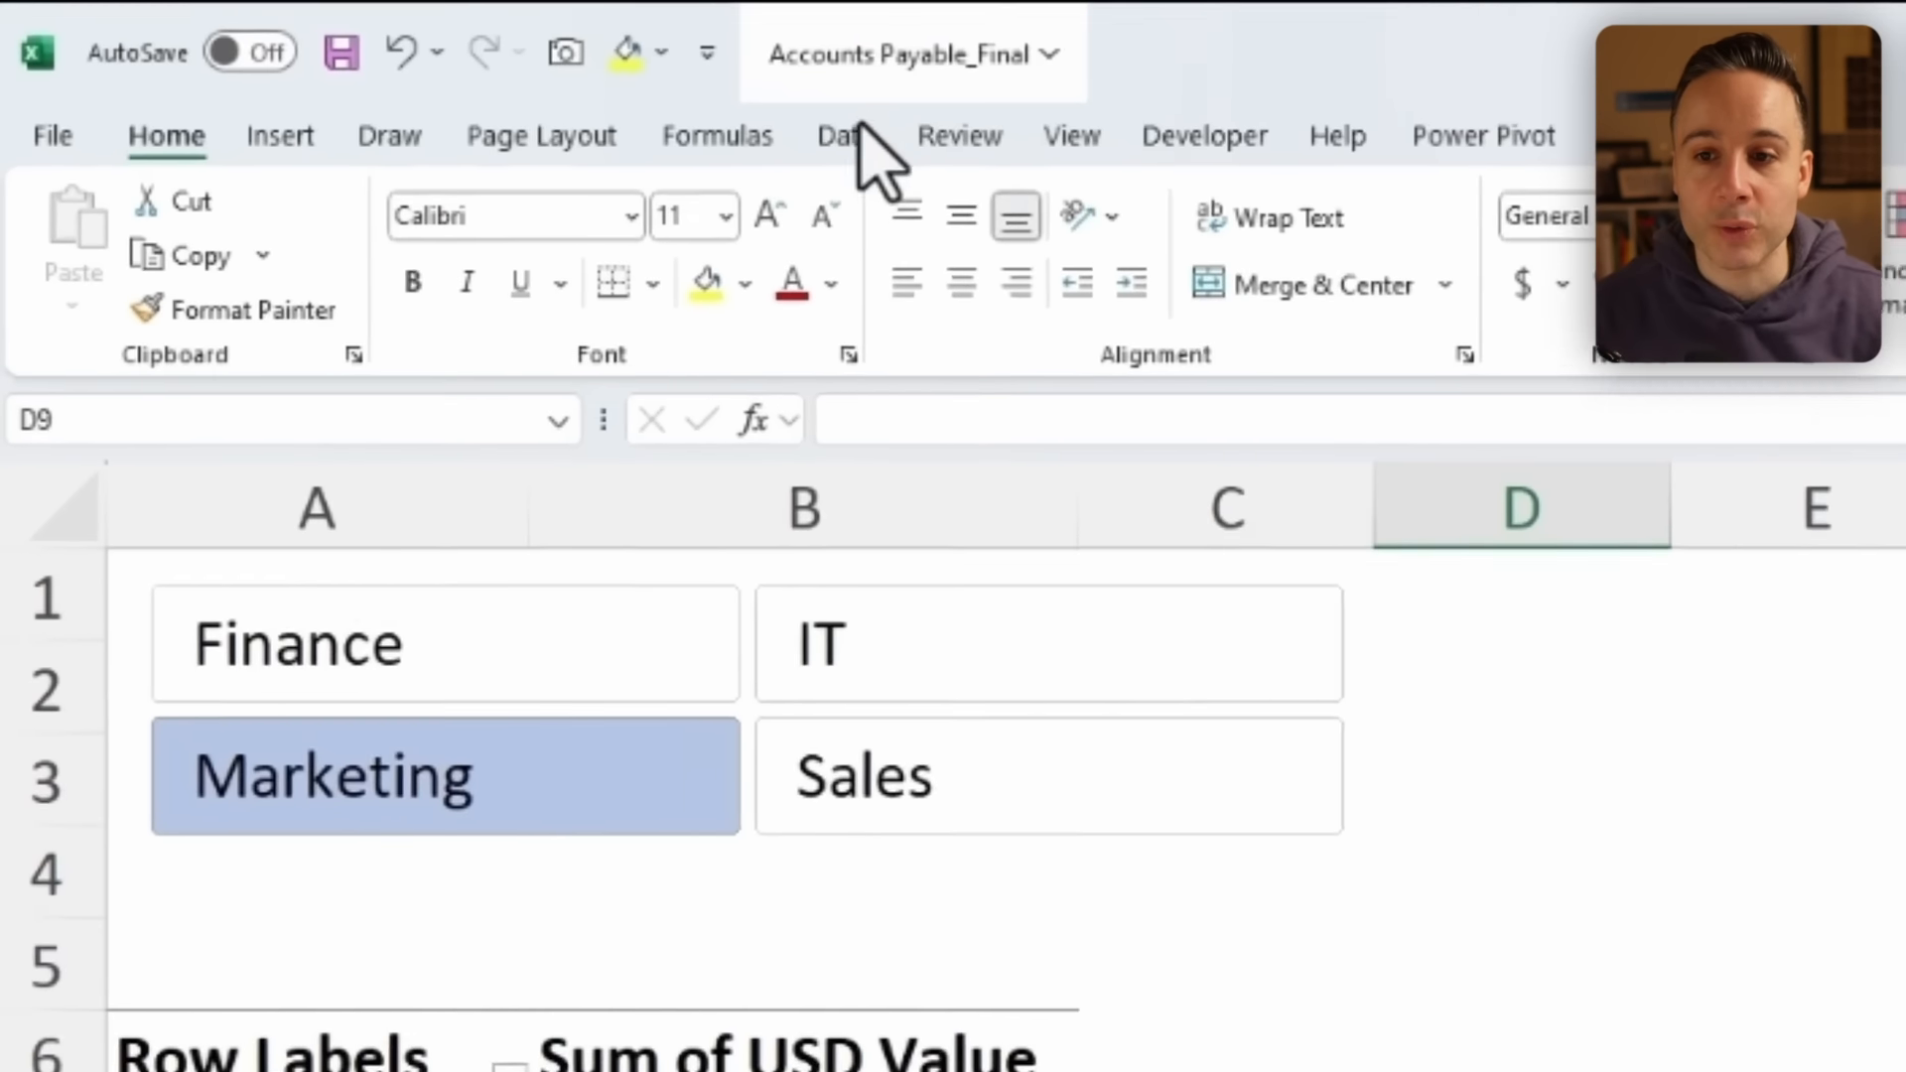
Look at the Refresh All options for the workbook's data connections.
left_click(705, 112)
left_click(788, 252)
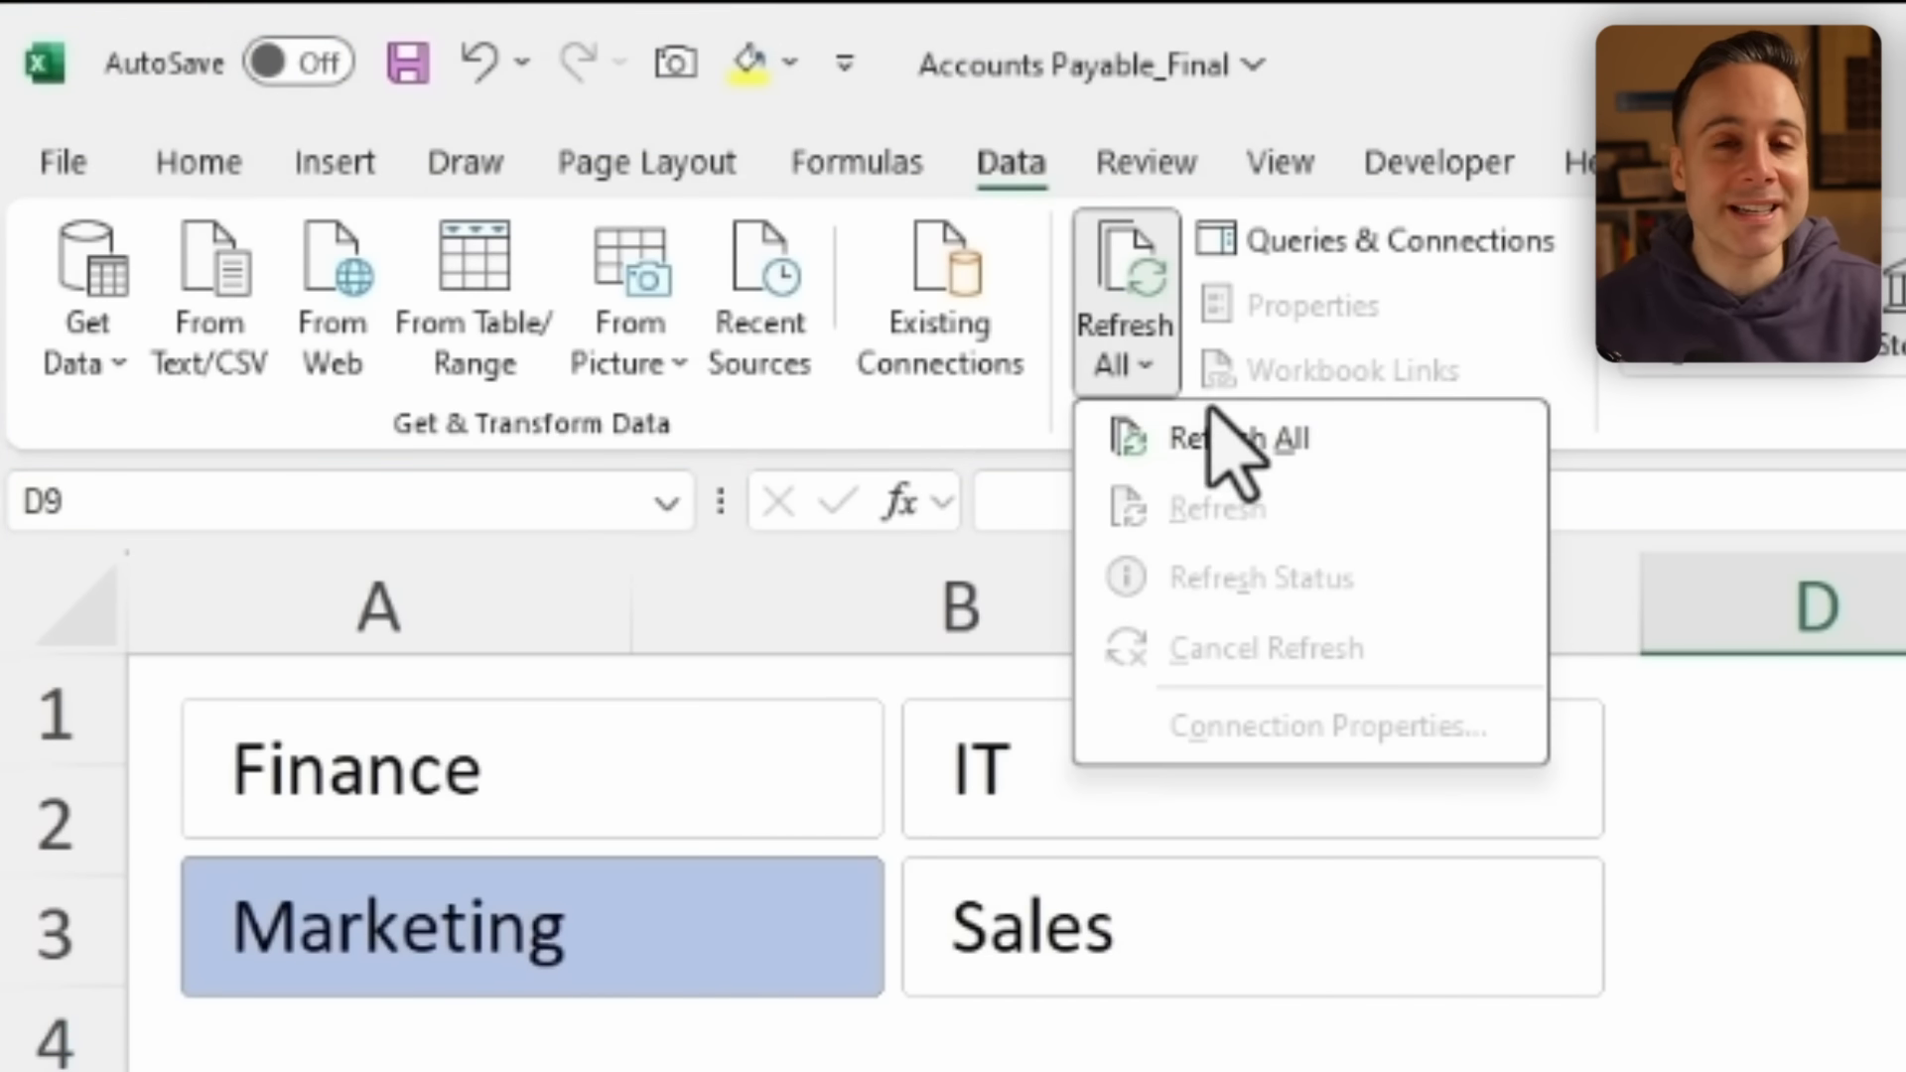
left_click(1793, 29)
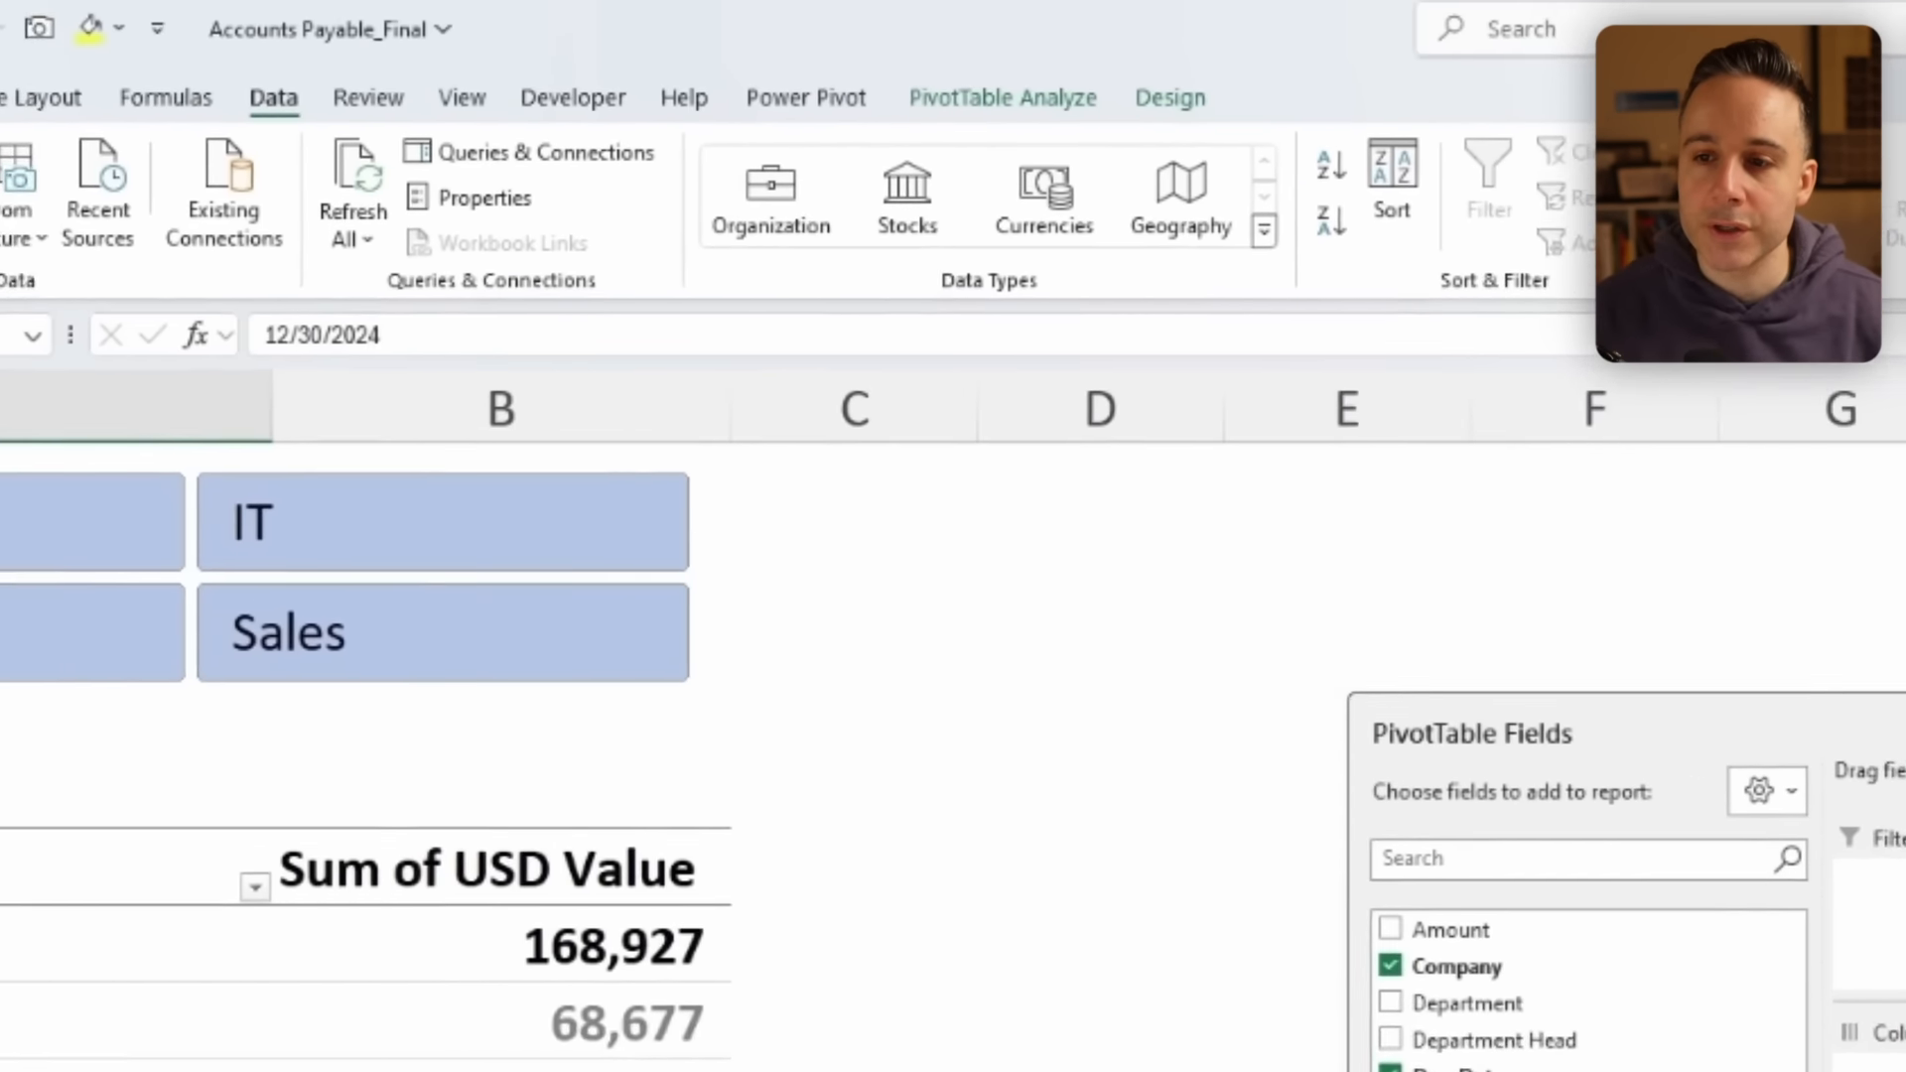
Lay the PivotTable out in tabular form without subtotals and with all item labels repeated.
left_click(1118, 17)
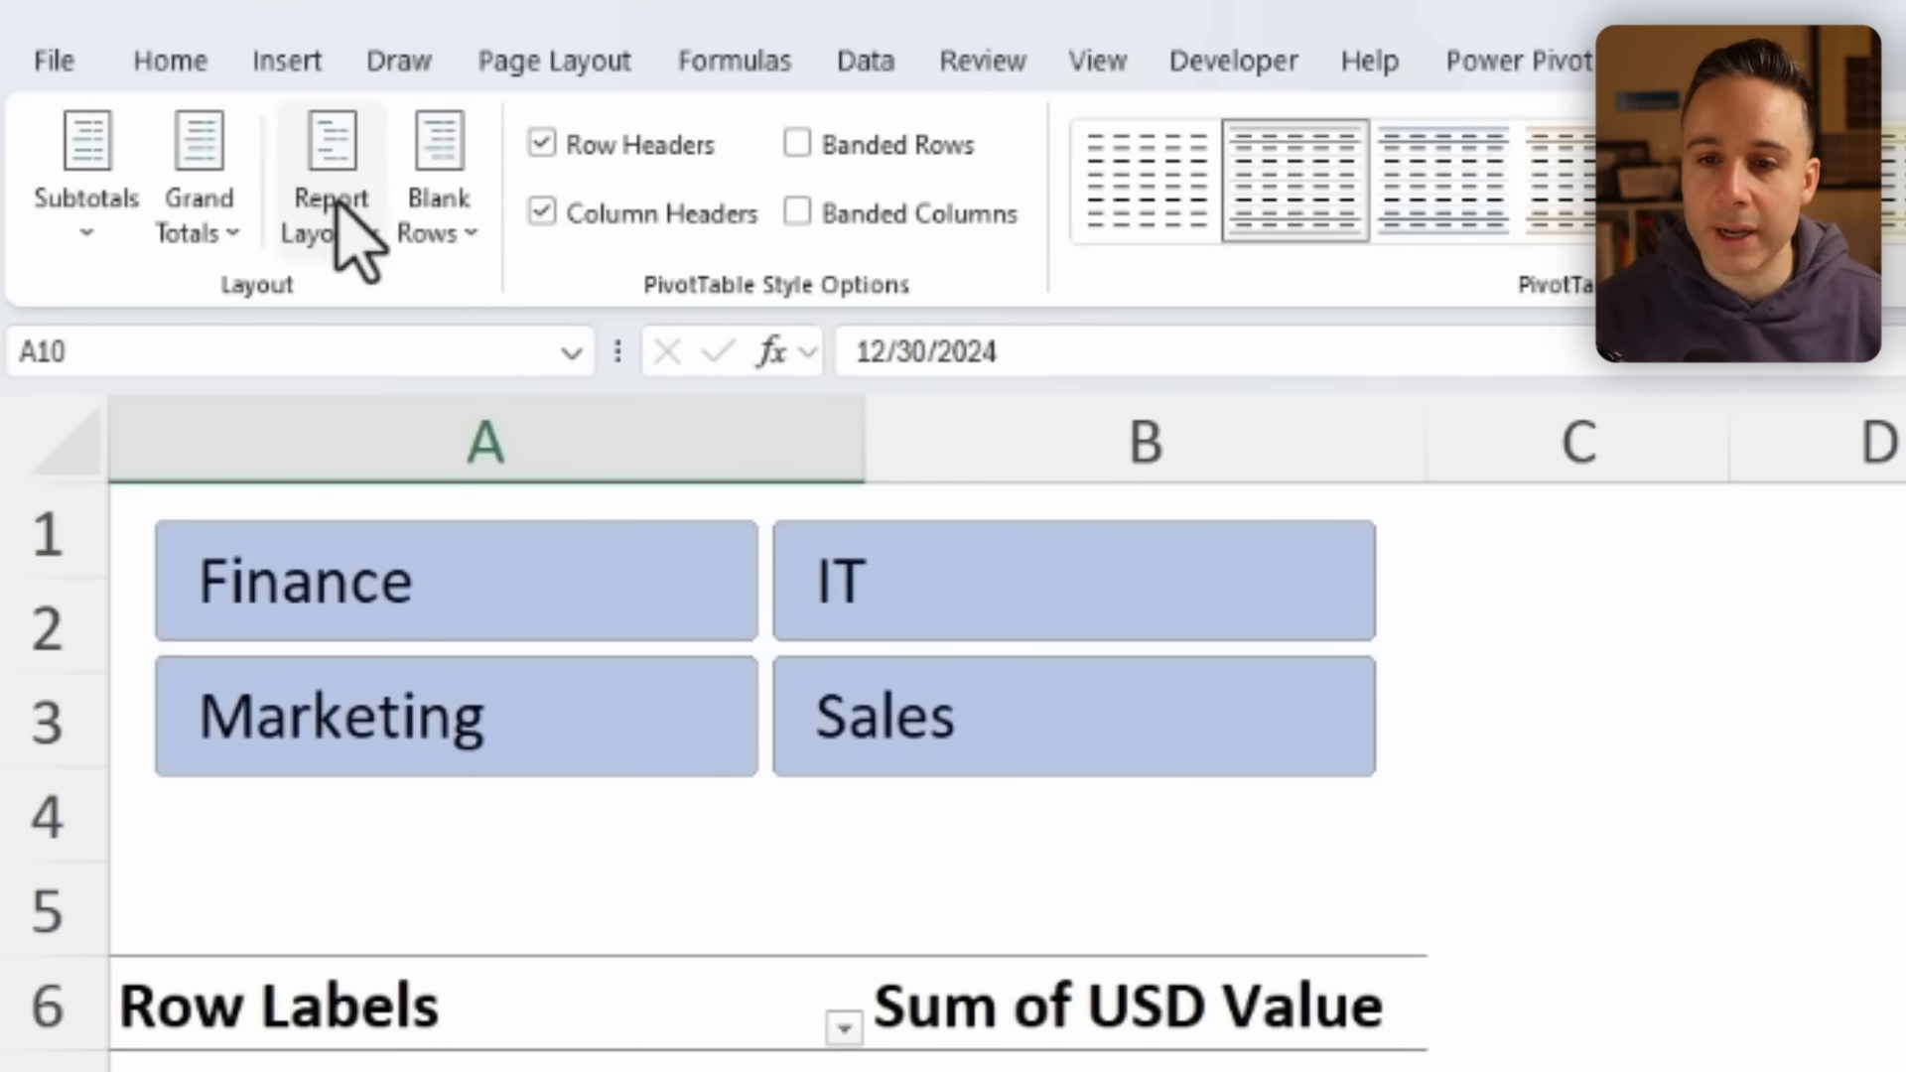
left_click(340, 223)
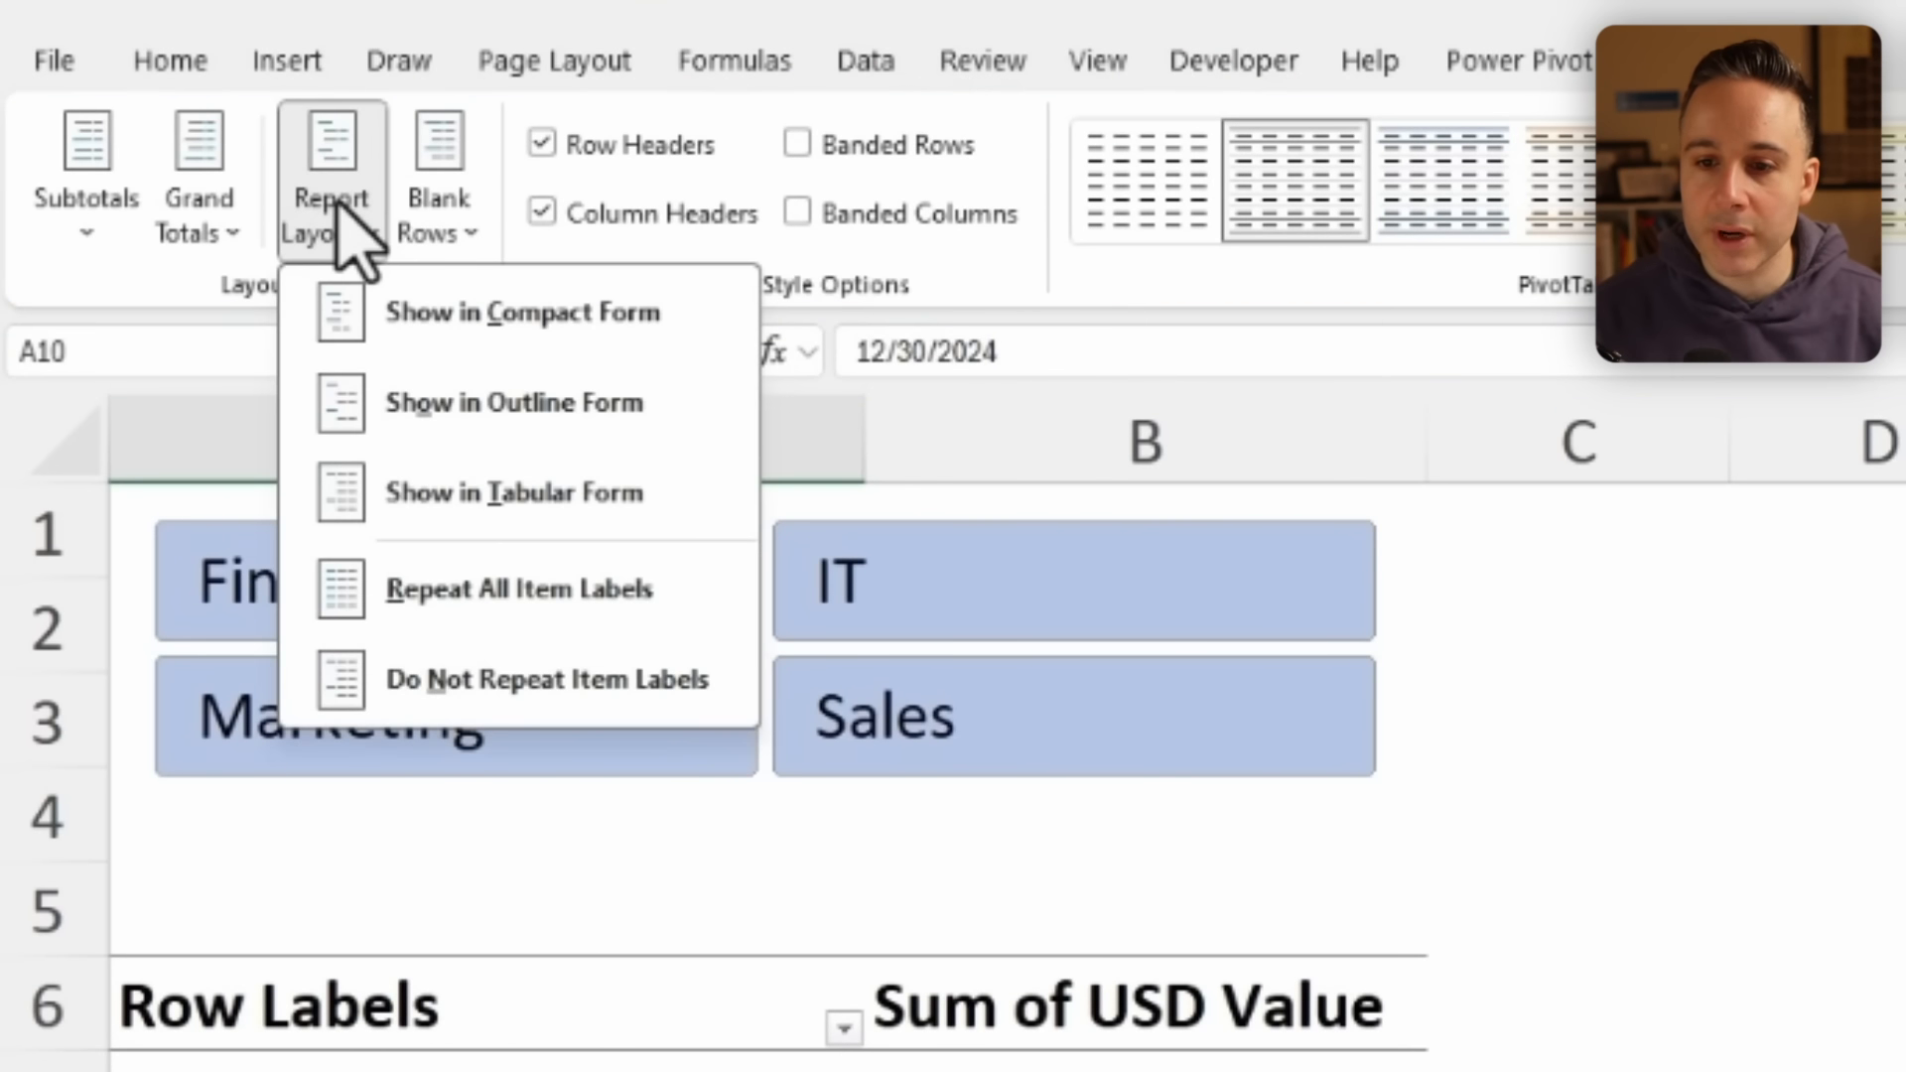
left_click(506, 506)
left_click(86, 214)
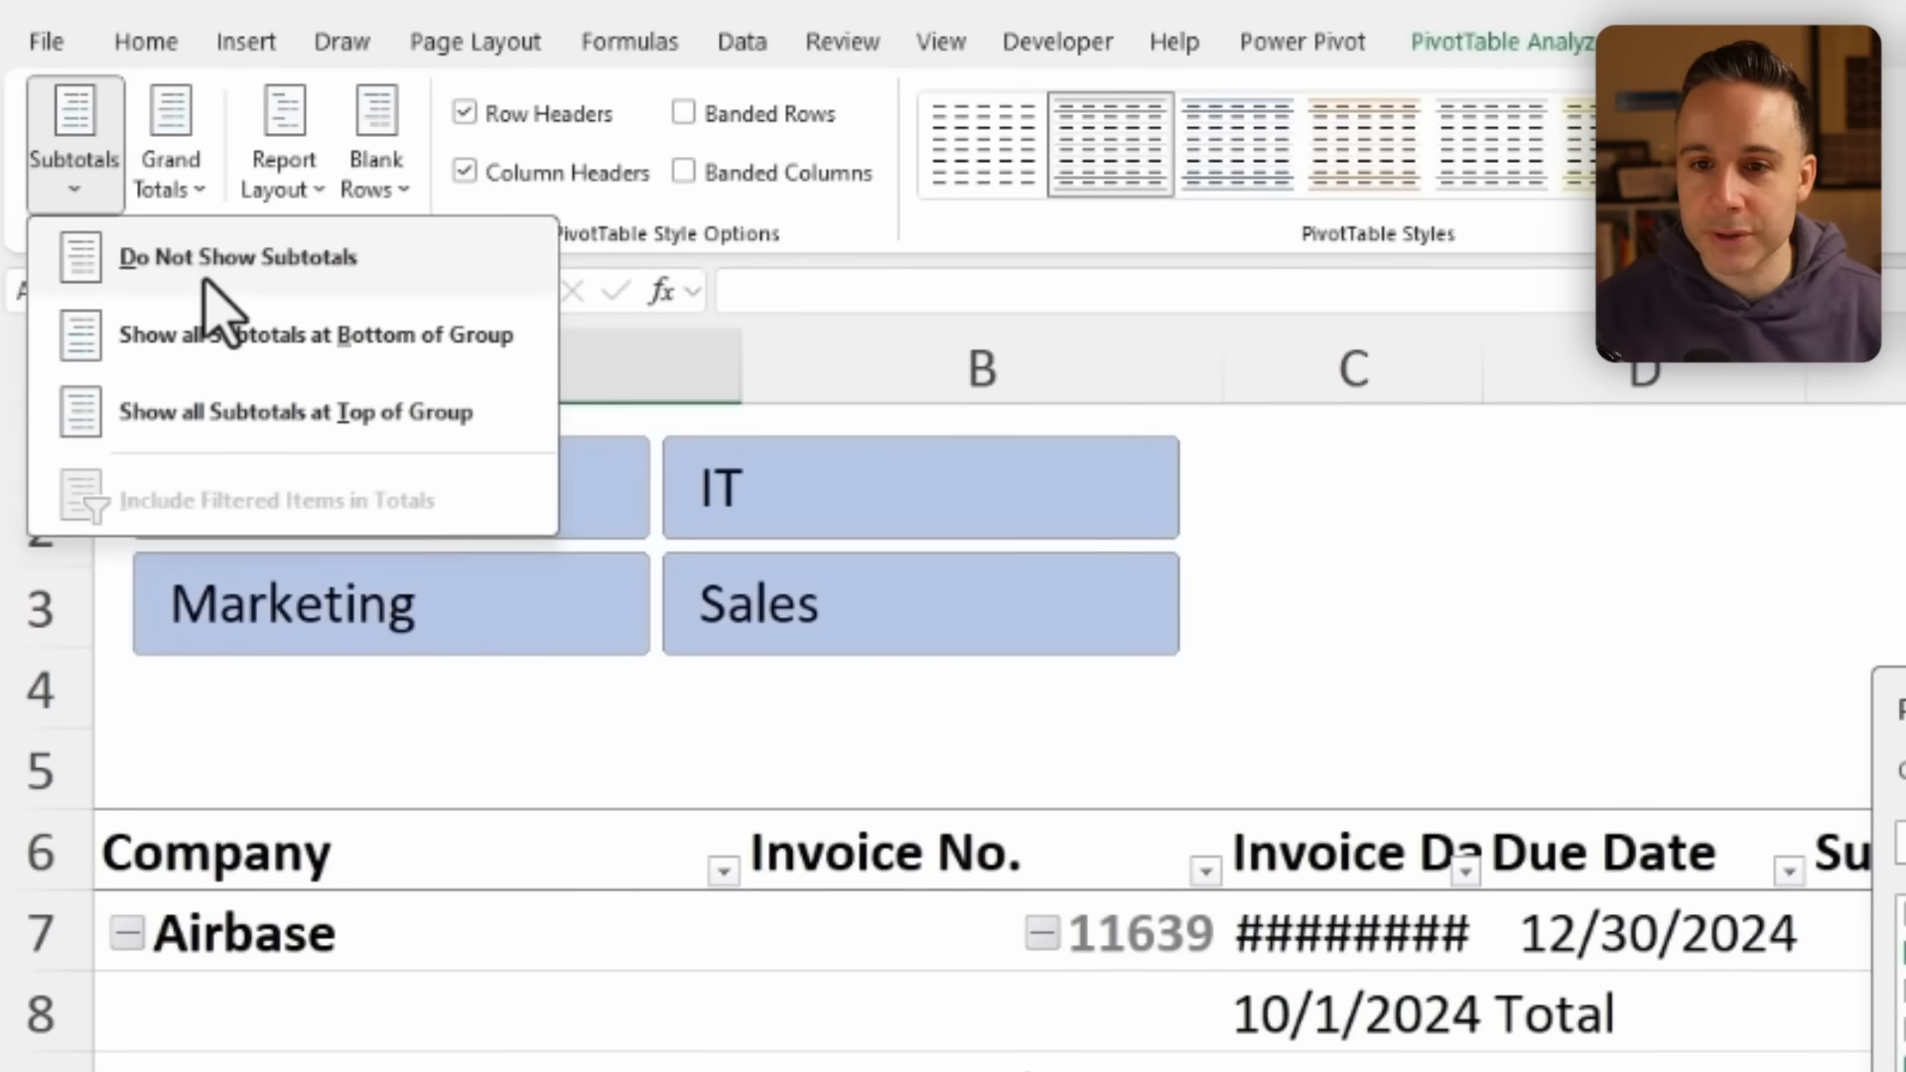
left_click(208, 273)
left_click(268, 189)
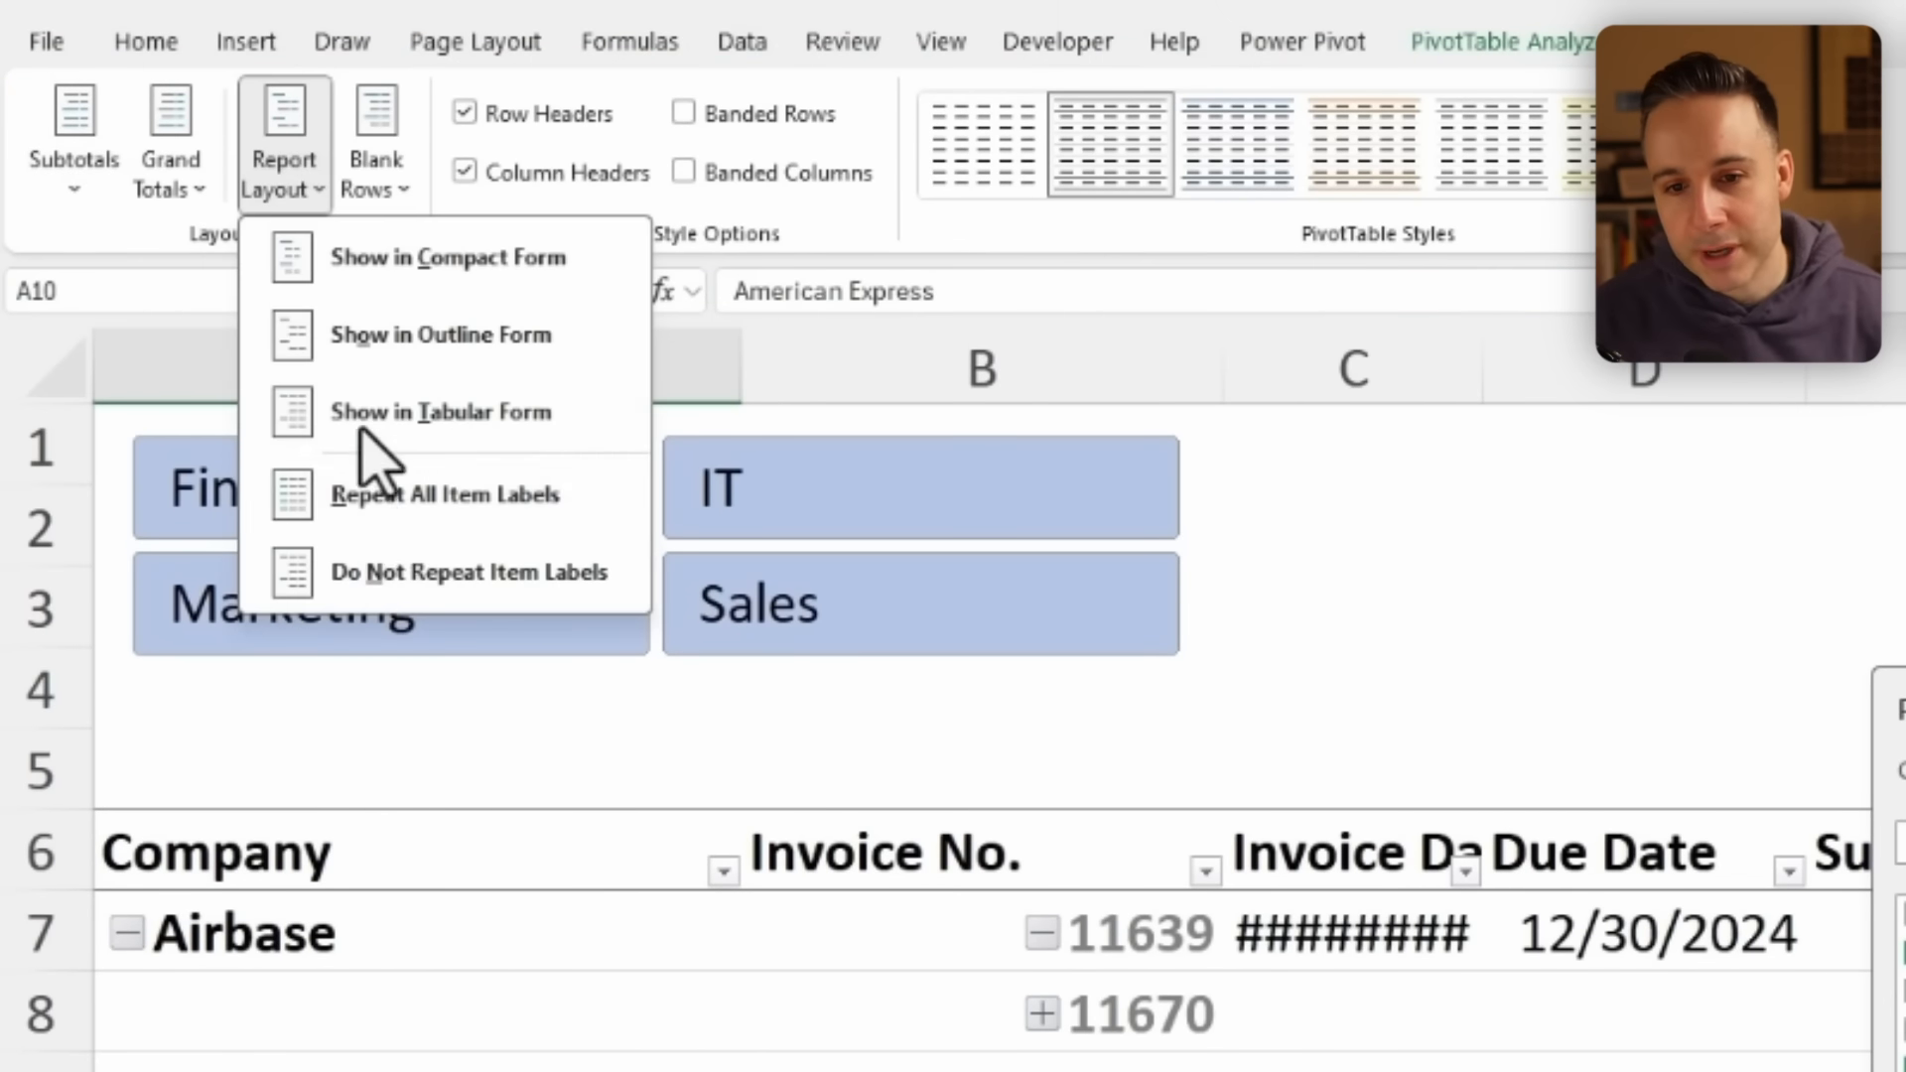
left_click(377, 493)
Expand the entire Invoice No. field and the entire Company field of the PivotTable.
left_click(1155, 934)
right_click(887, 475)
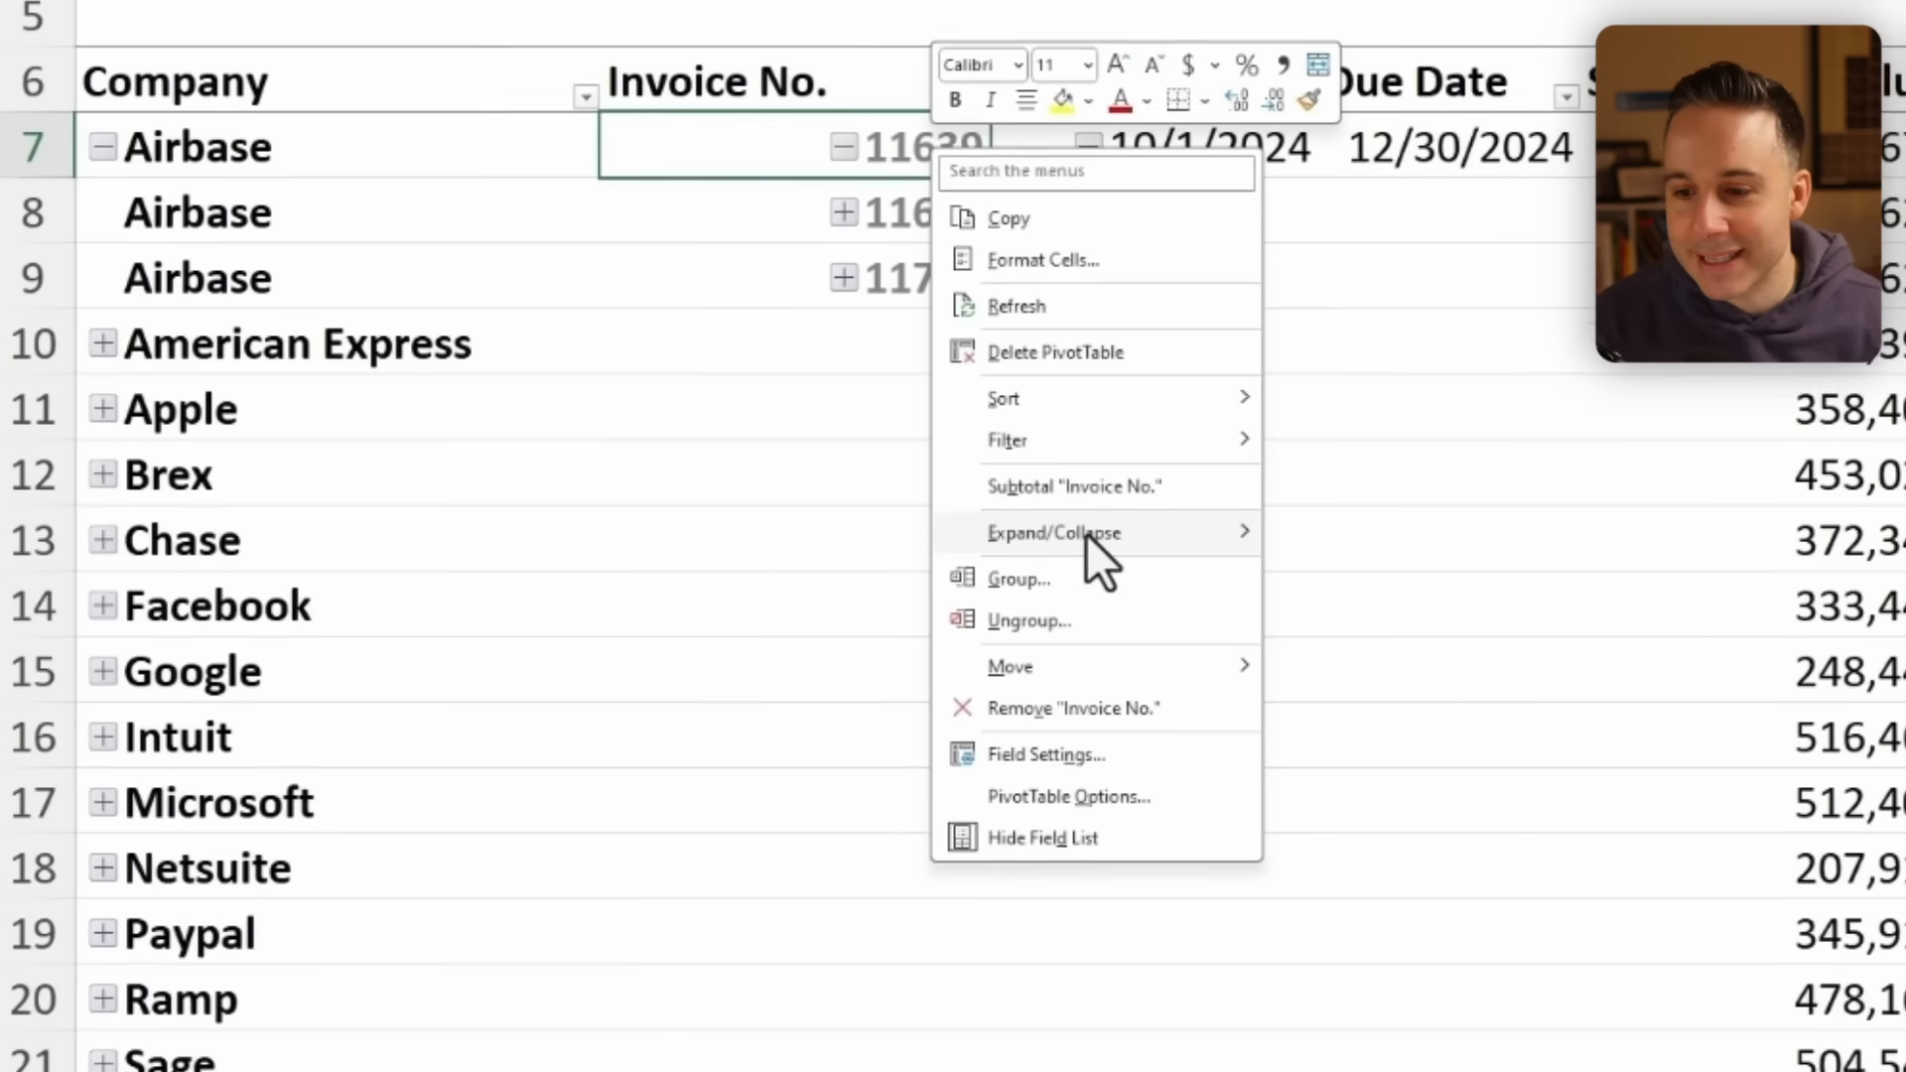
mouse_move(1009, 842)
key("Escape")
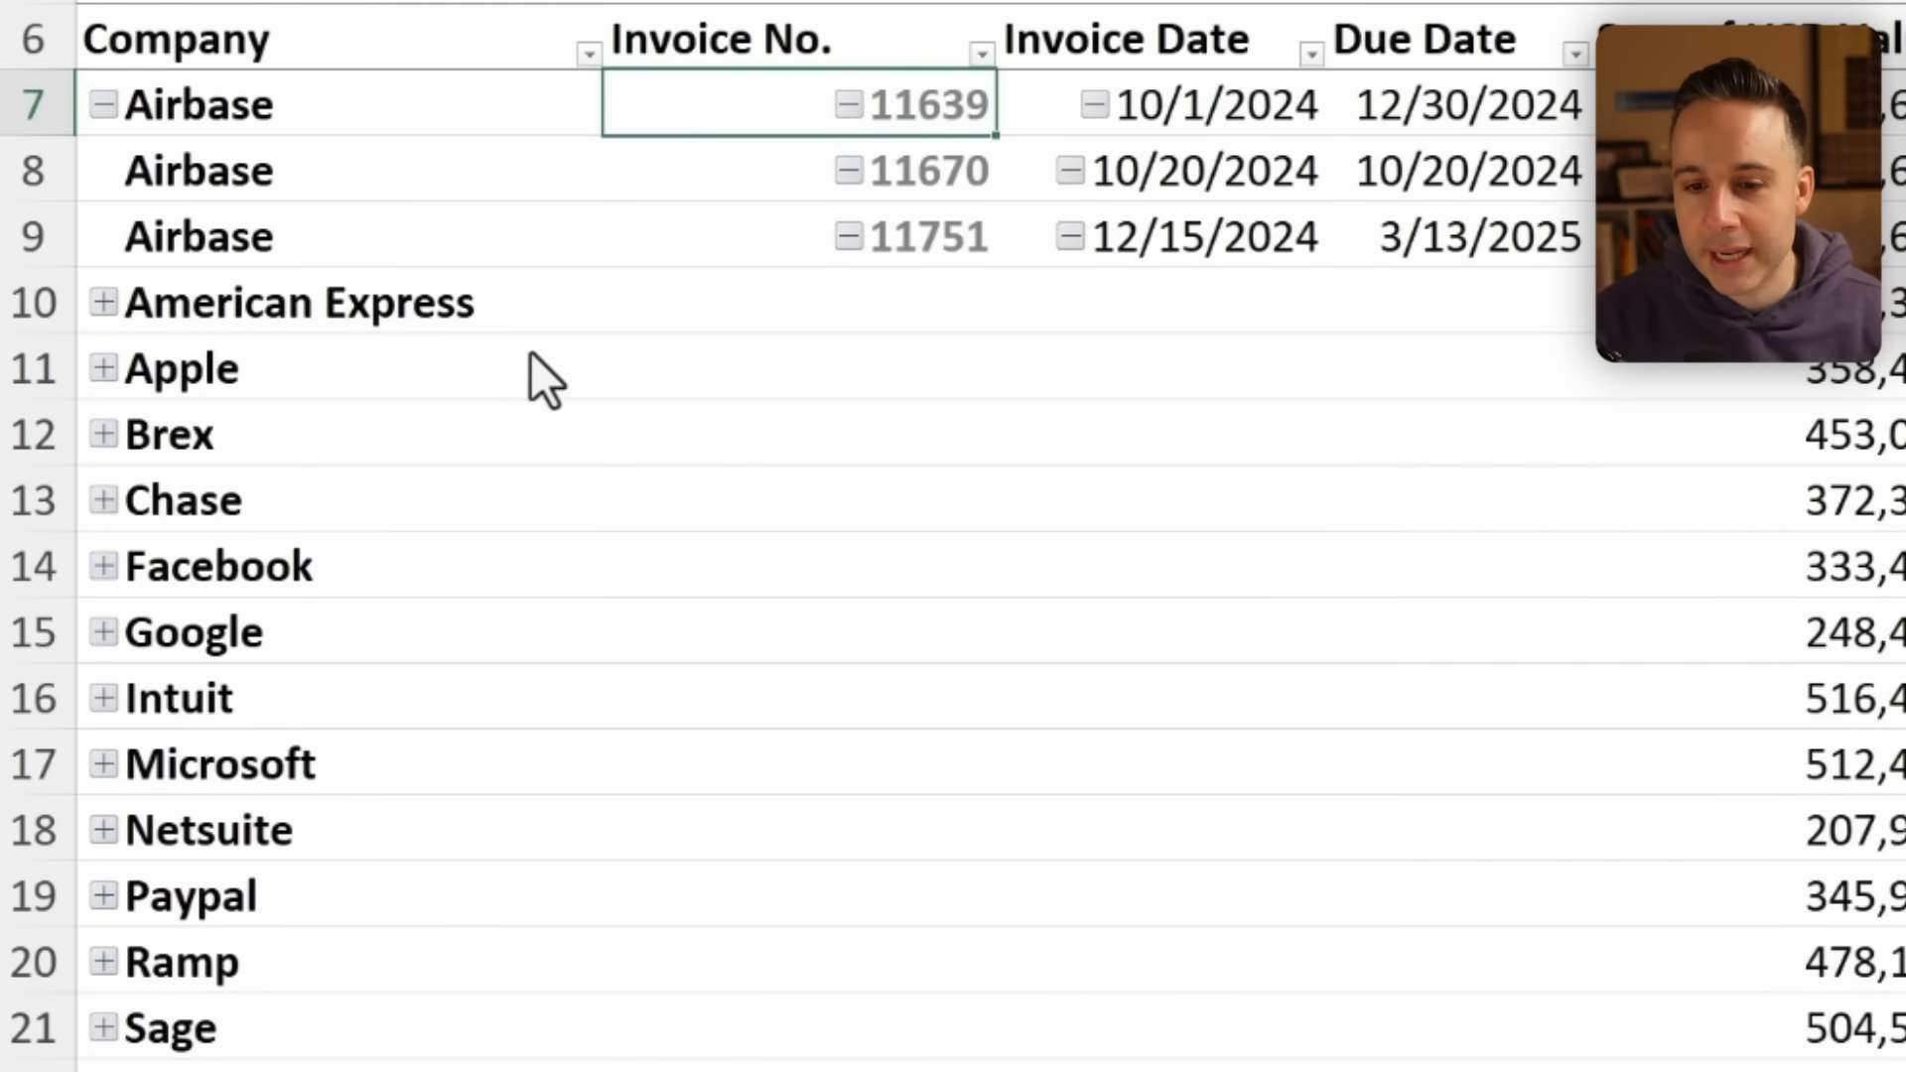
left_click(240, 324)
right_click(240, 323)
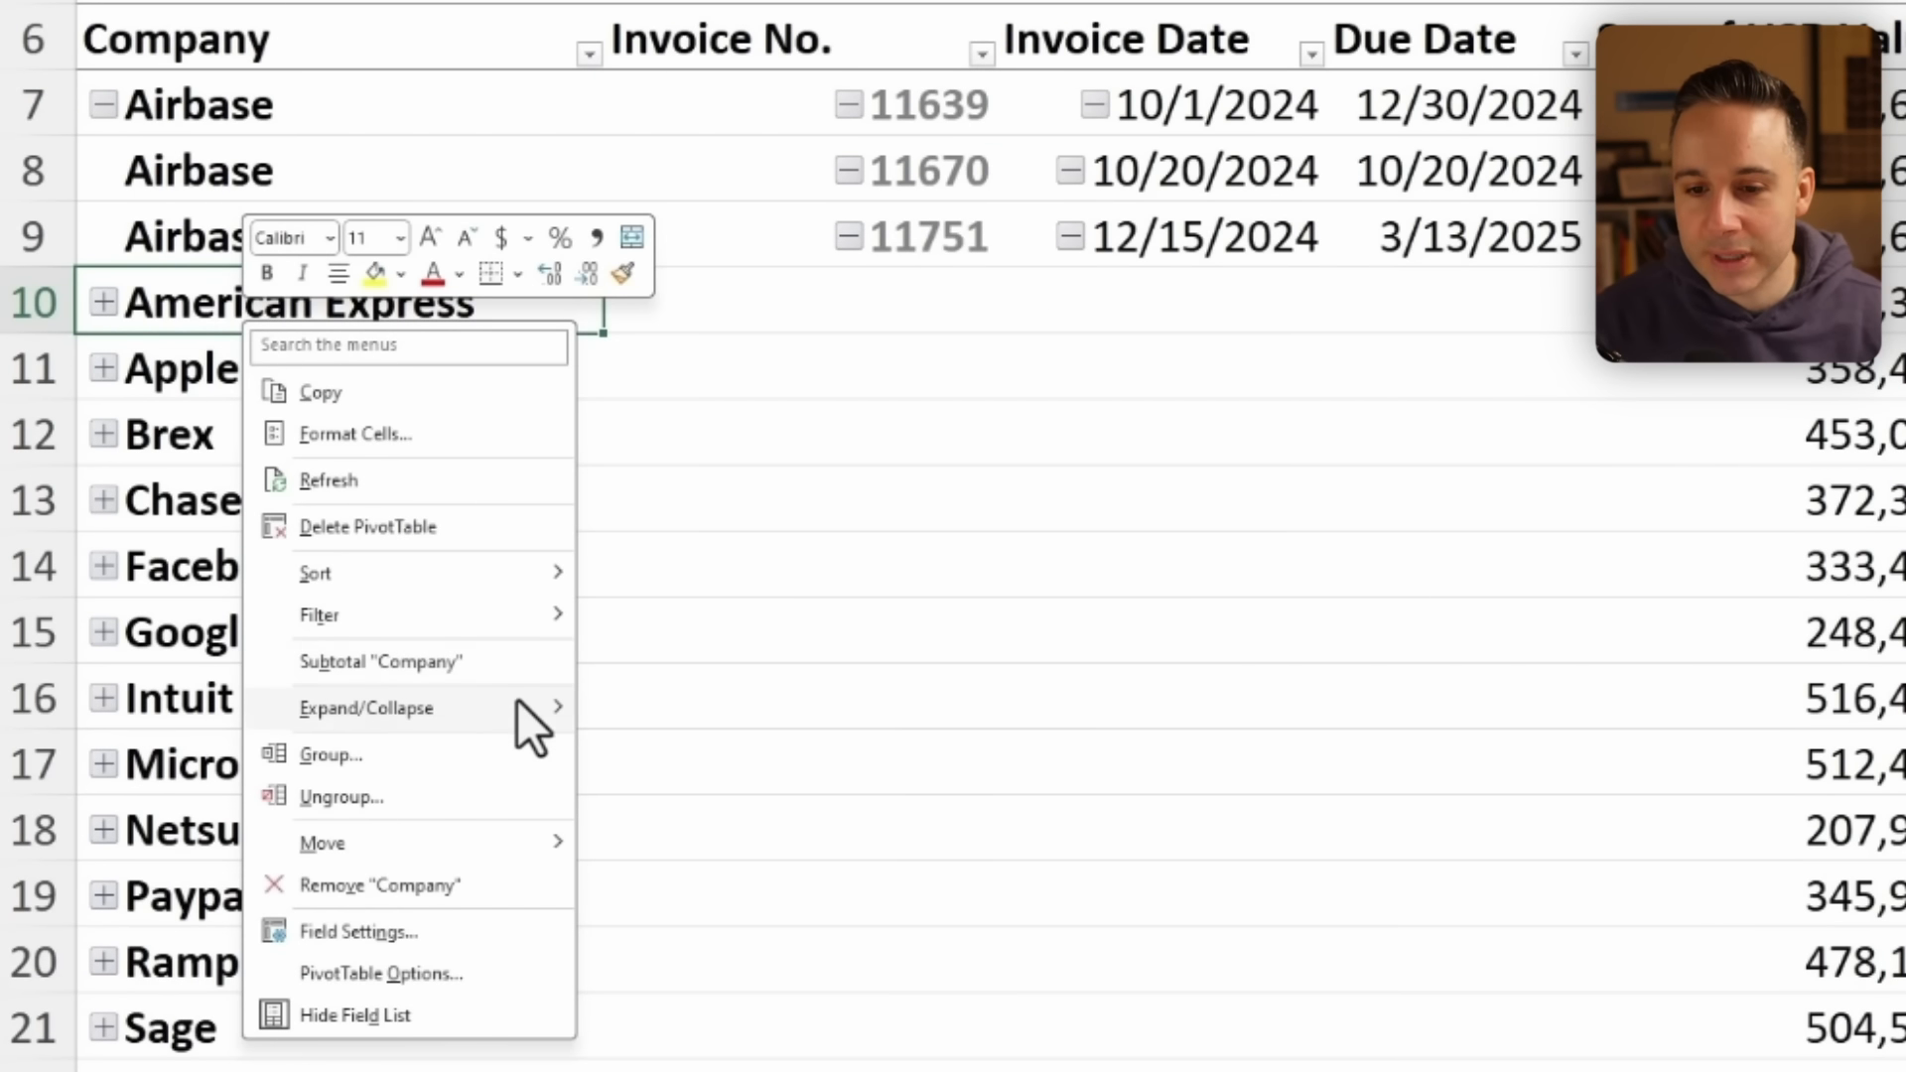
mouse_move(520, 708)
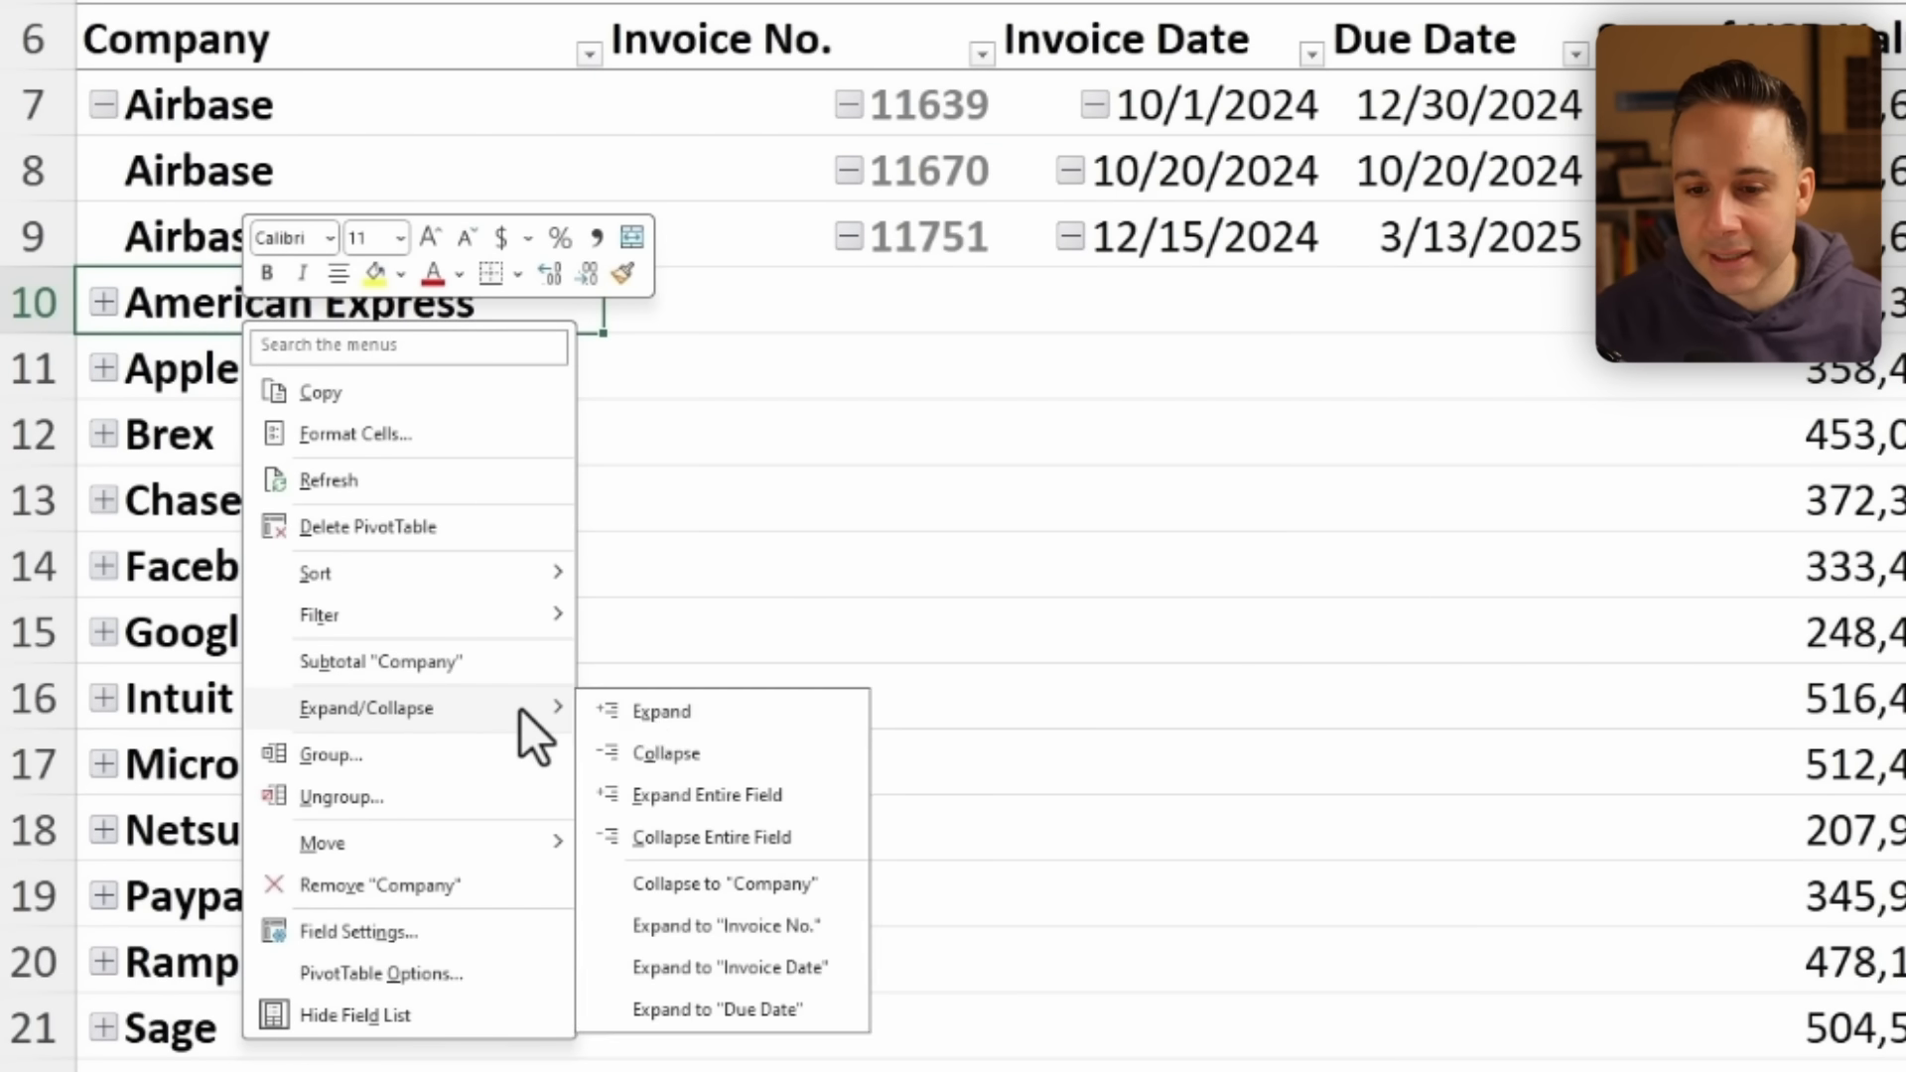
left_click(740, 800)
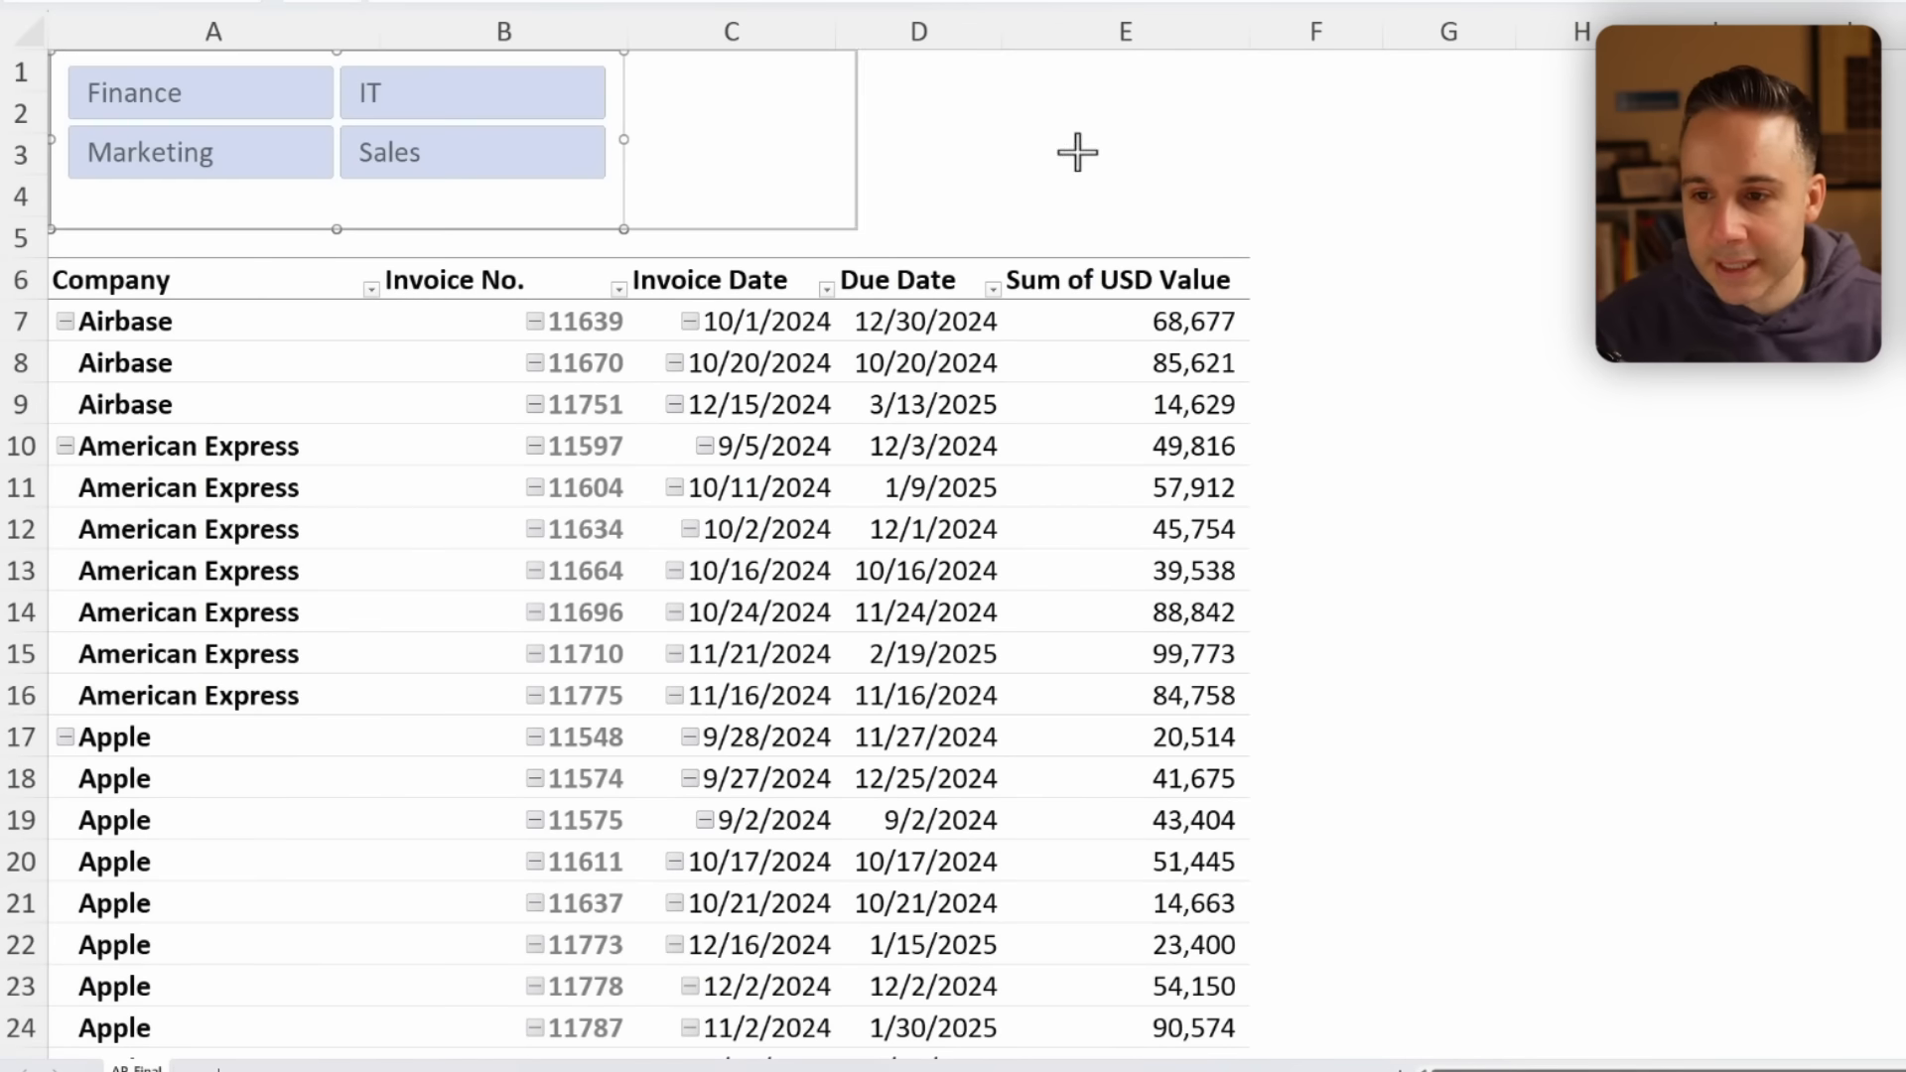
Widen the slicer to the PivotTable's full width through column E and arrange its buttons in four columns.
left_click_drag(1257, 160, 1258, 160)
left_click(532, 86)
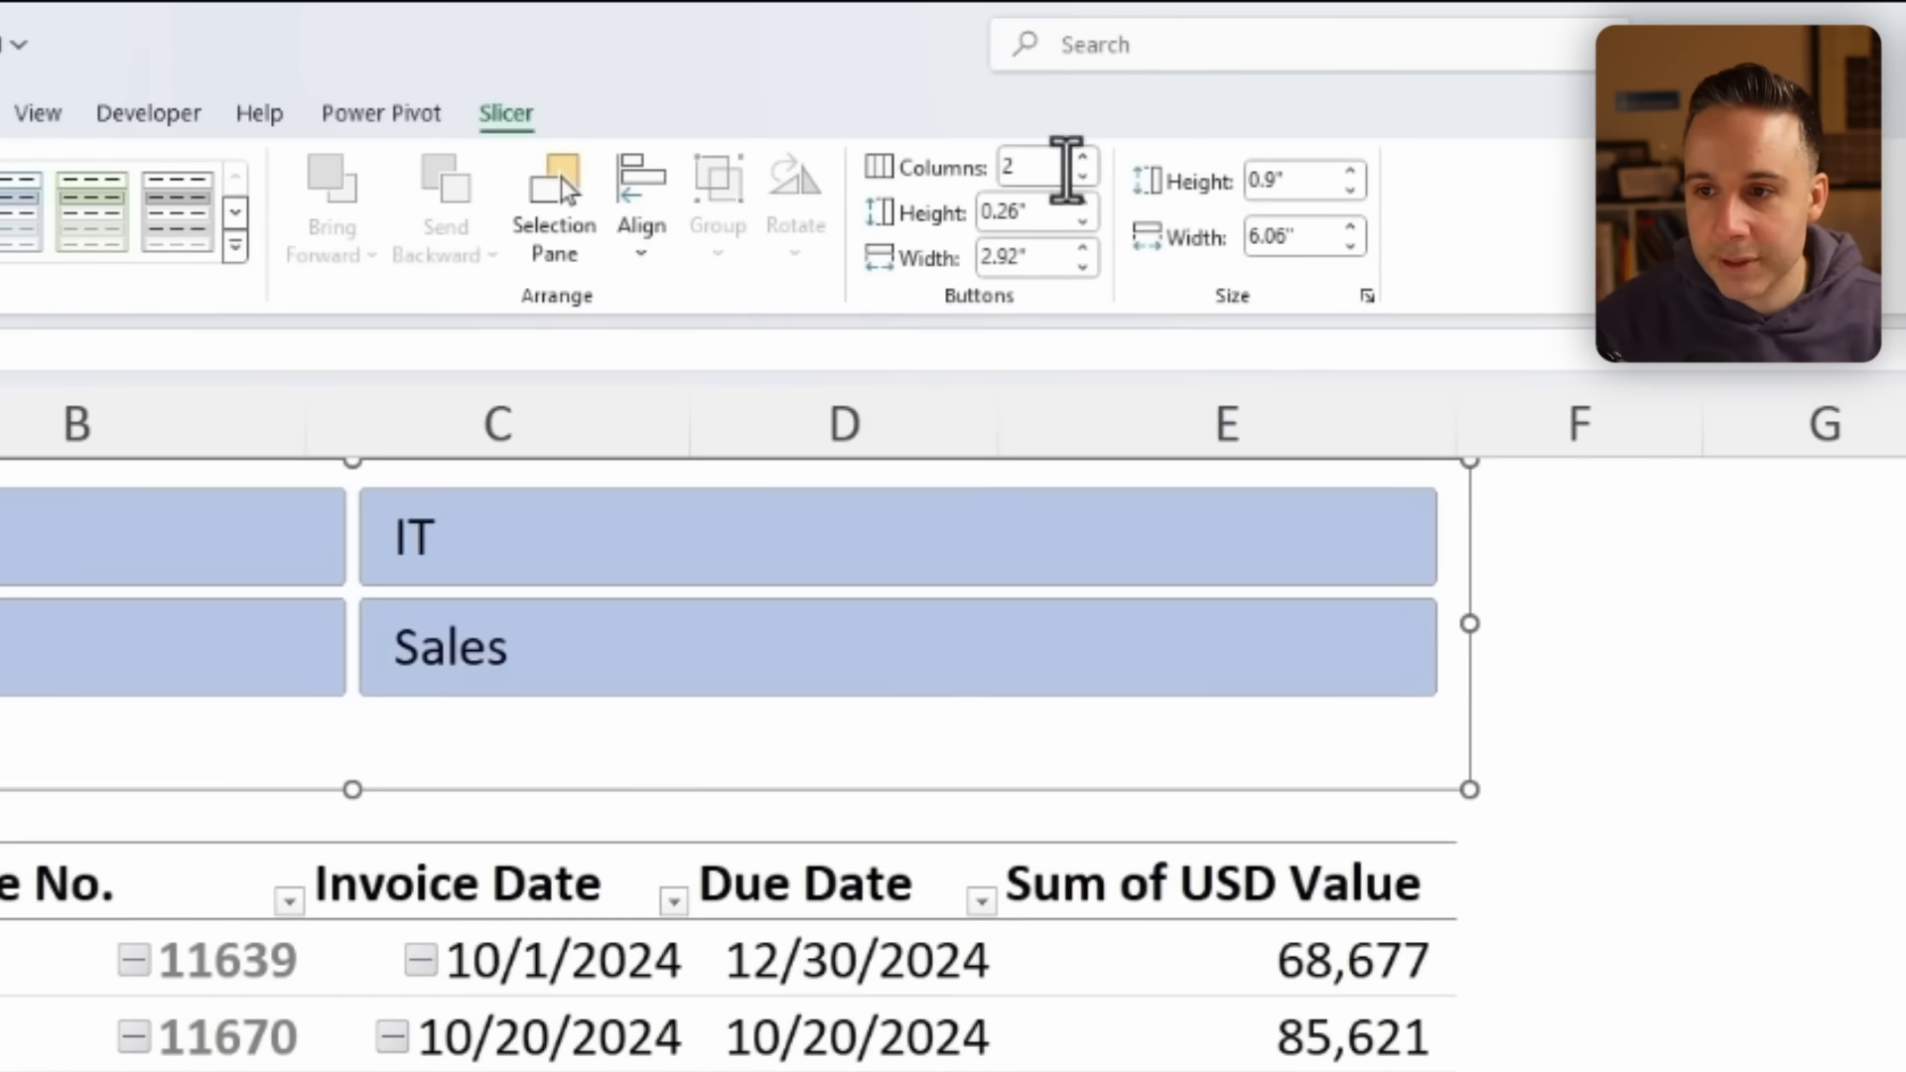
left_click(1082, 155)
left_click(1082, 155)
Shorten the slicer to a single row of buttons and delete two of the empty rows above the PivotTable.
left_click_drag(357, 783, 359, 648)
left_click(27, 204)
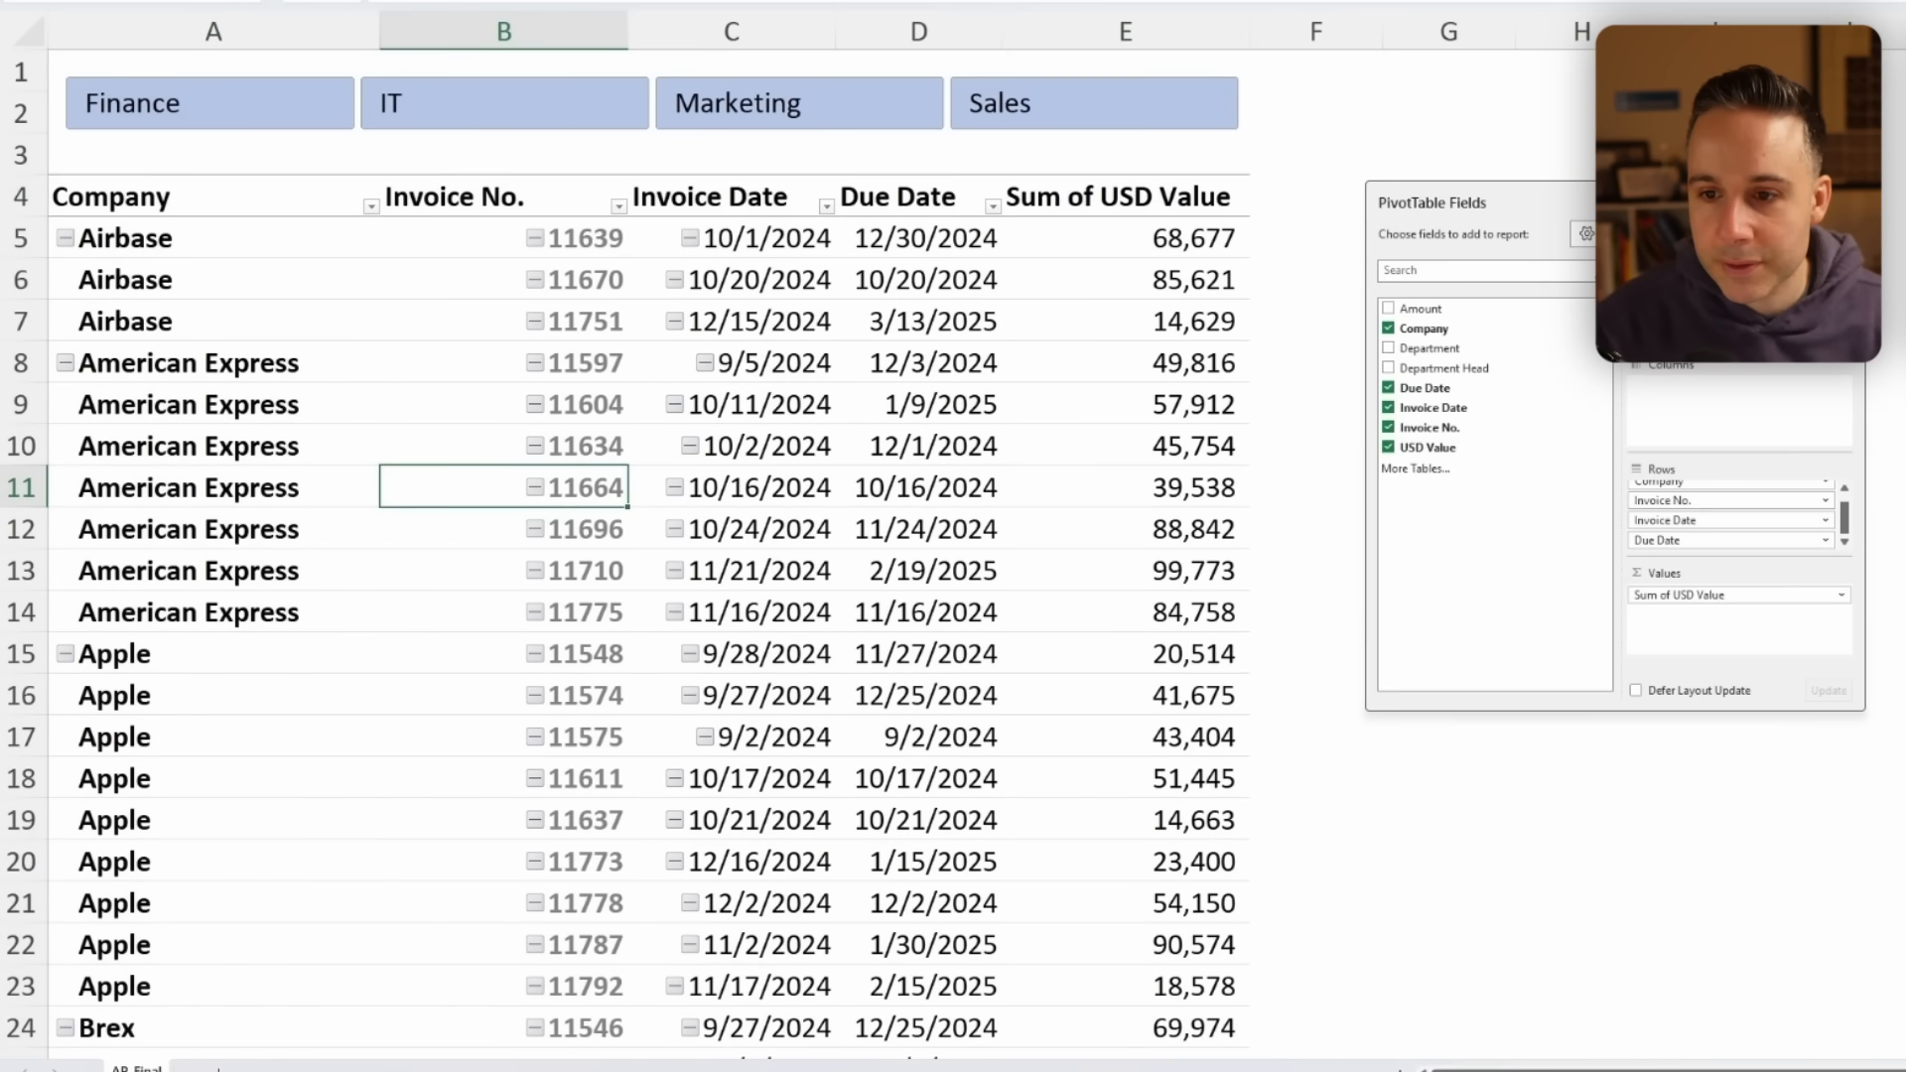
left_click(1448, 277)
Filter the PivotTable by Finance, IT, Marketing and Sales in turn, and reselect all four departments.
left_click(234, 111)
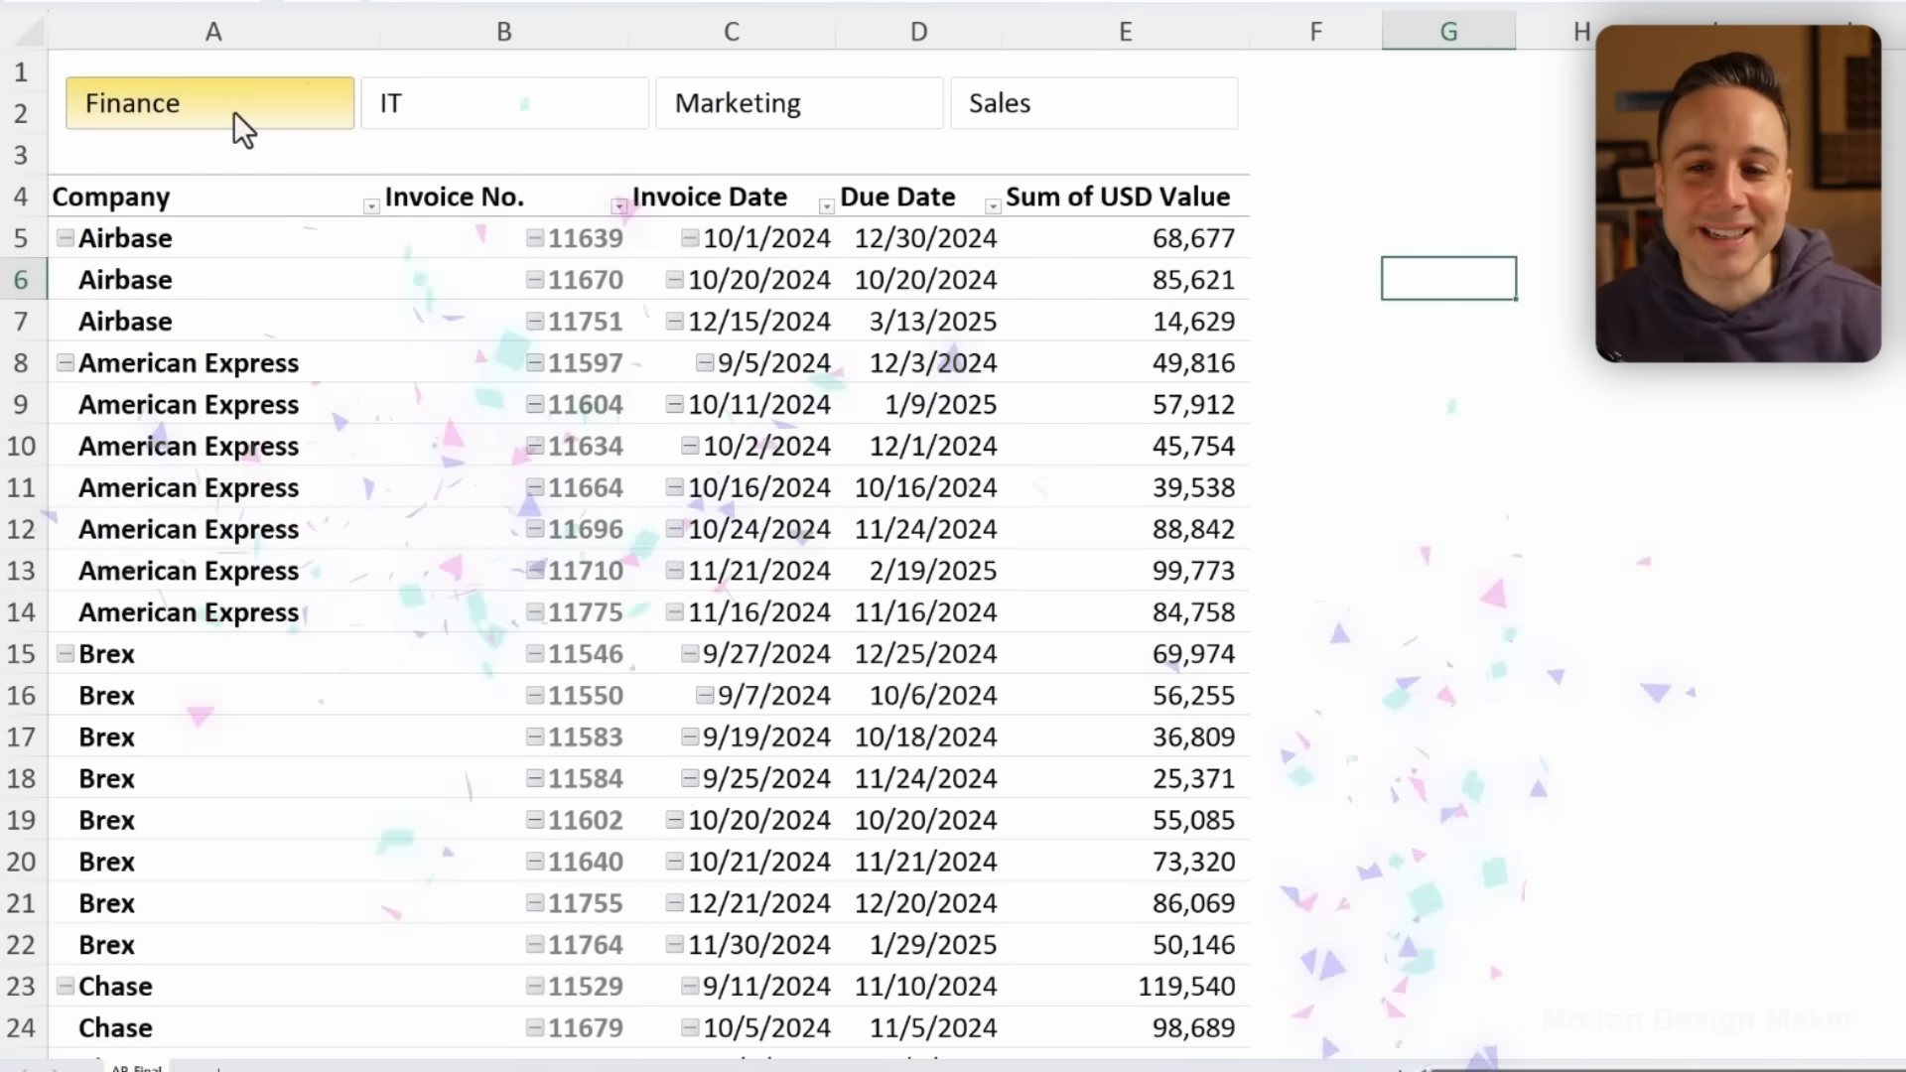
left_click(459, 107)
left_click(862, 103)
left_click(1050, 103)
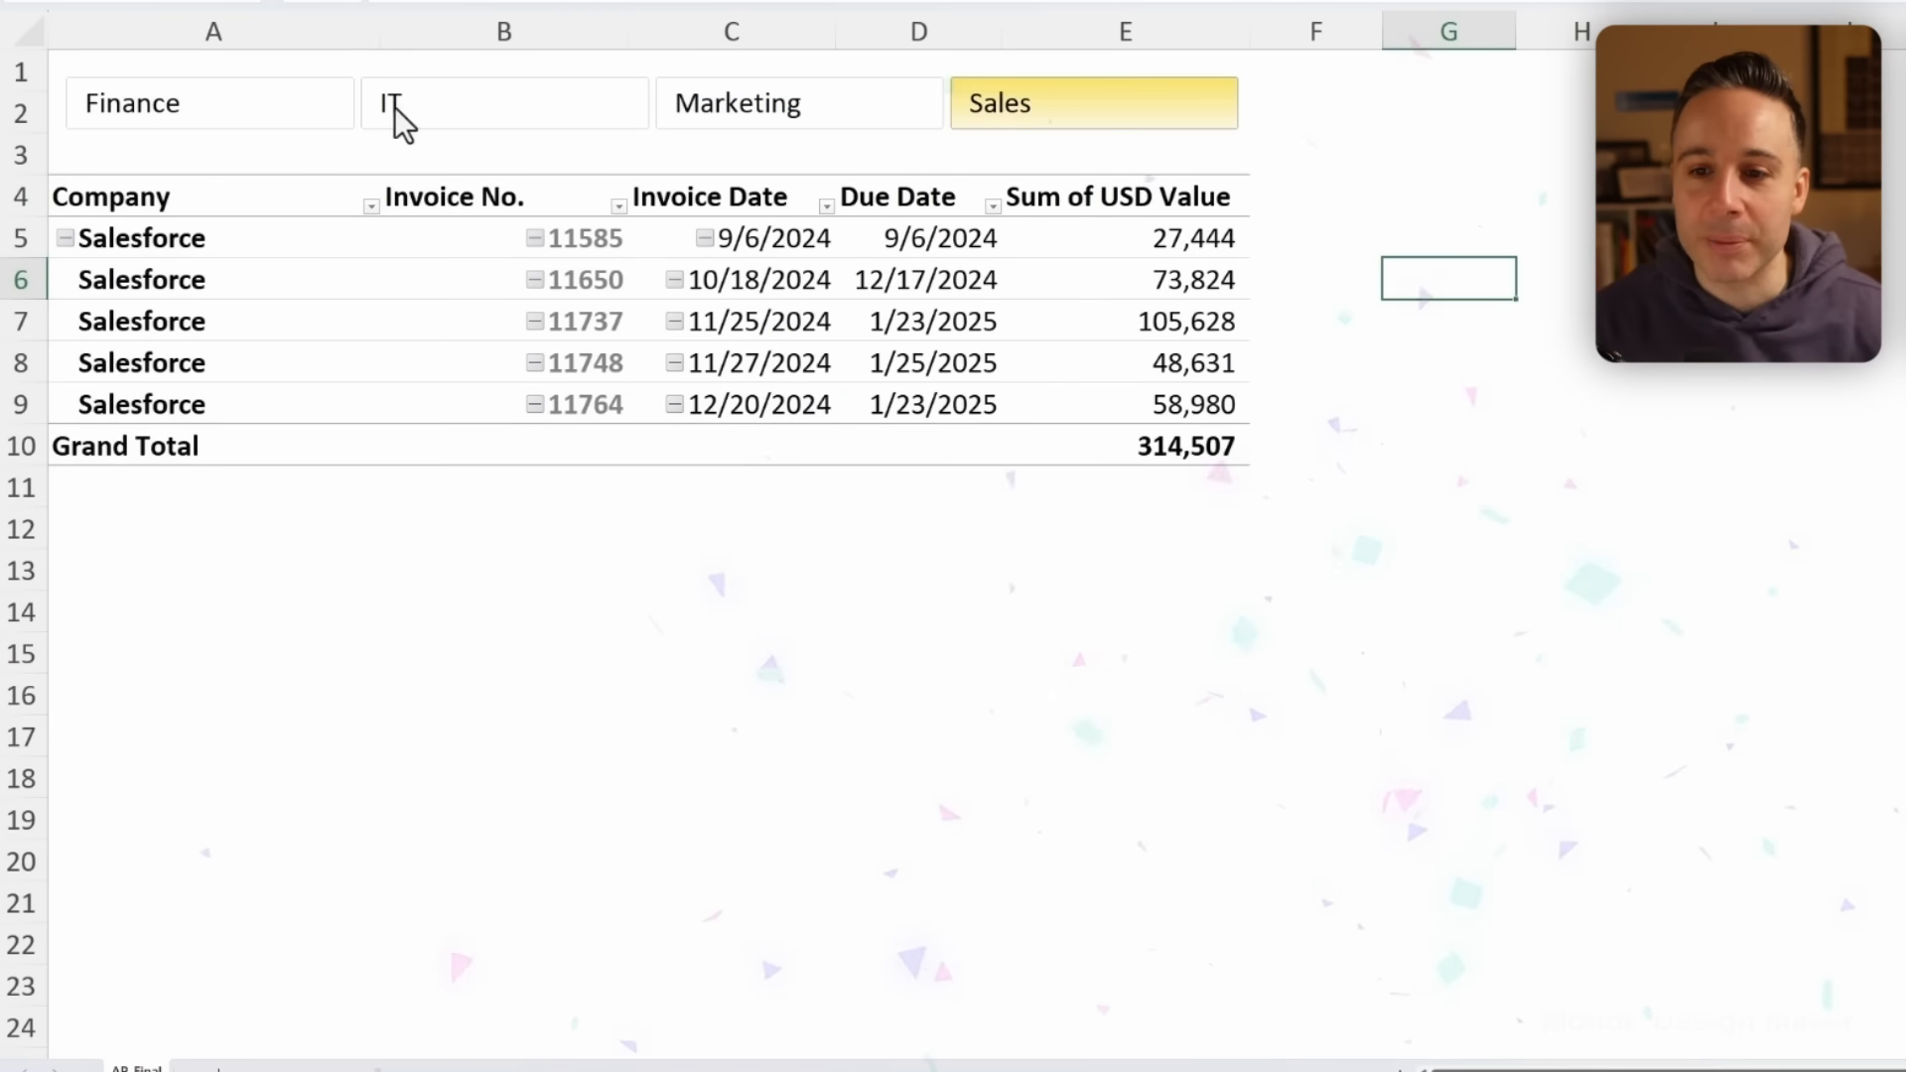
left_click(276, 109, "shift")
left_click_drag(933, 322, 1027, 323)
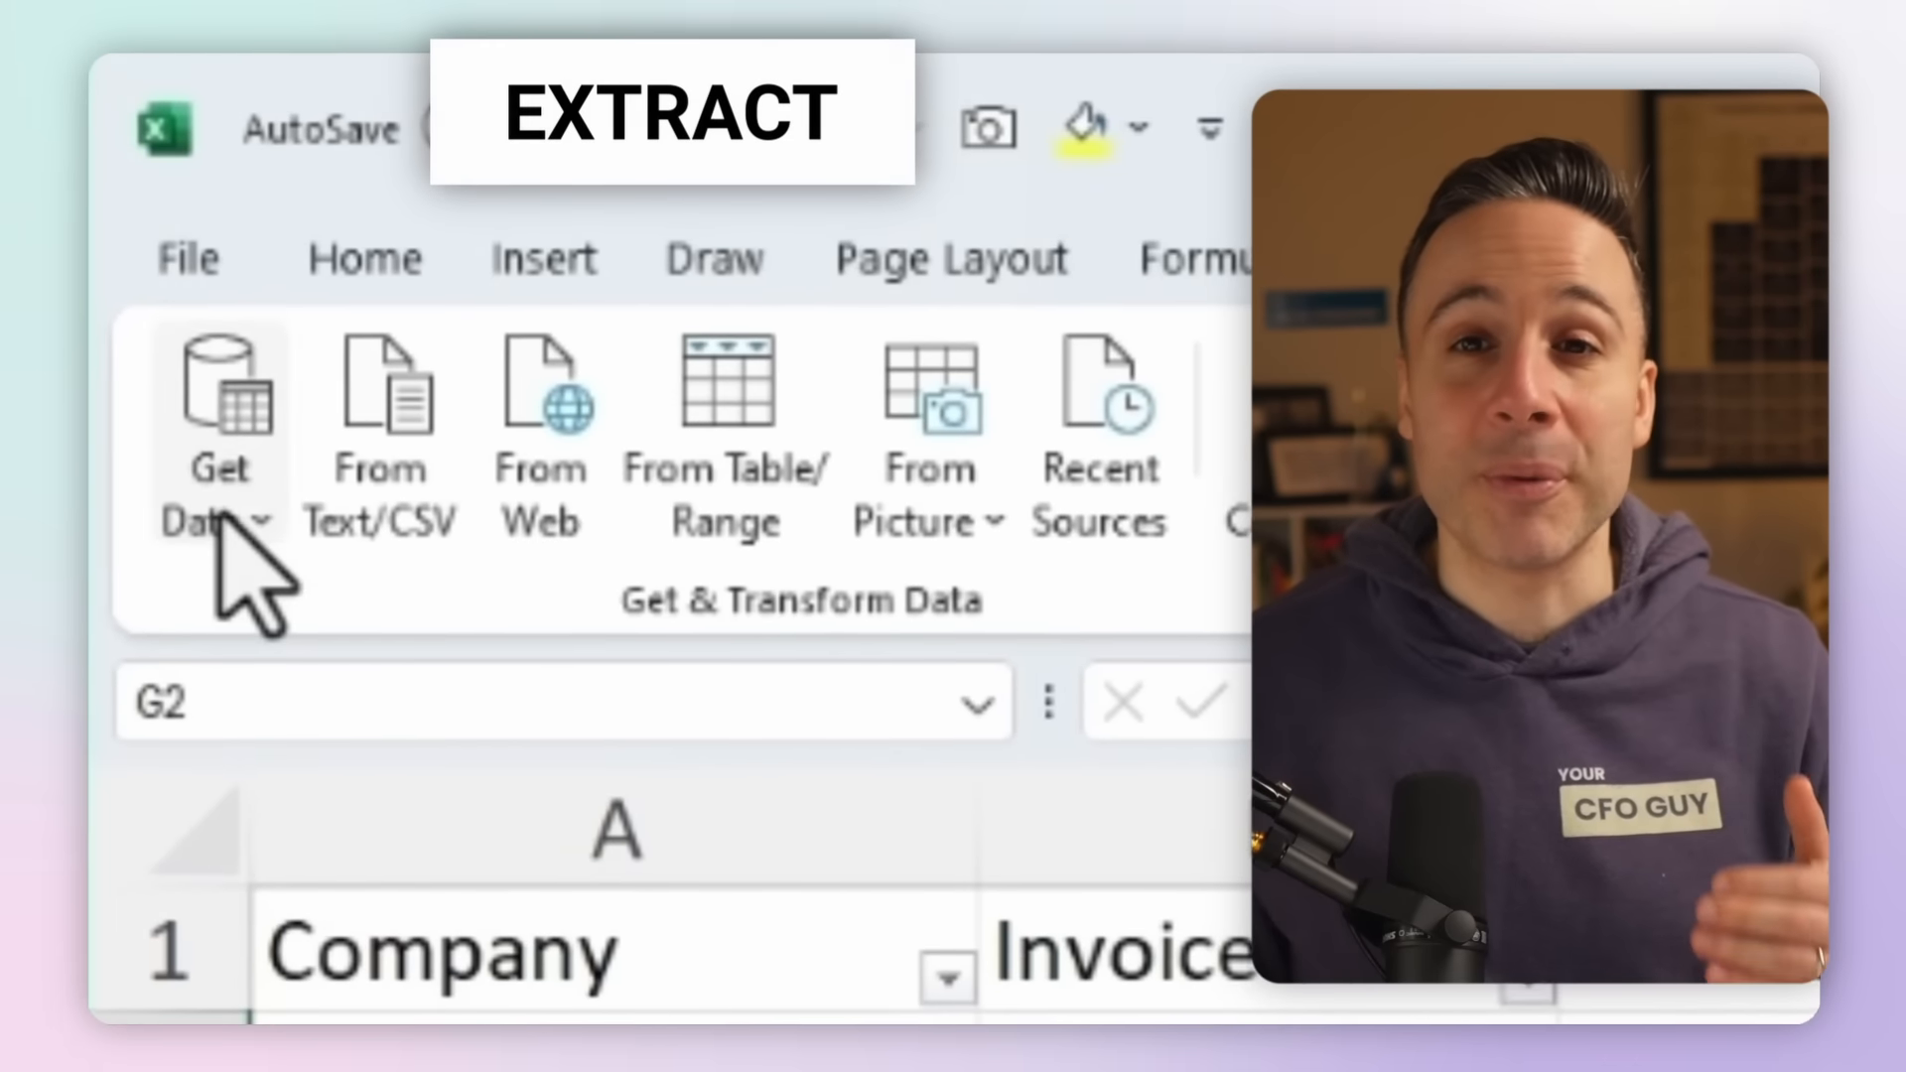
Promote the department table's first row to headers, and close and load the AP_Final query.
left_click(191, 362)
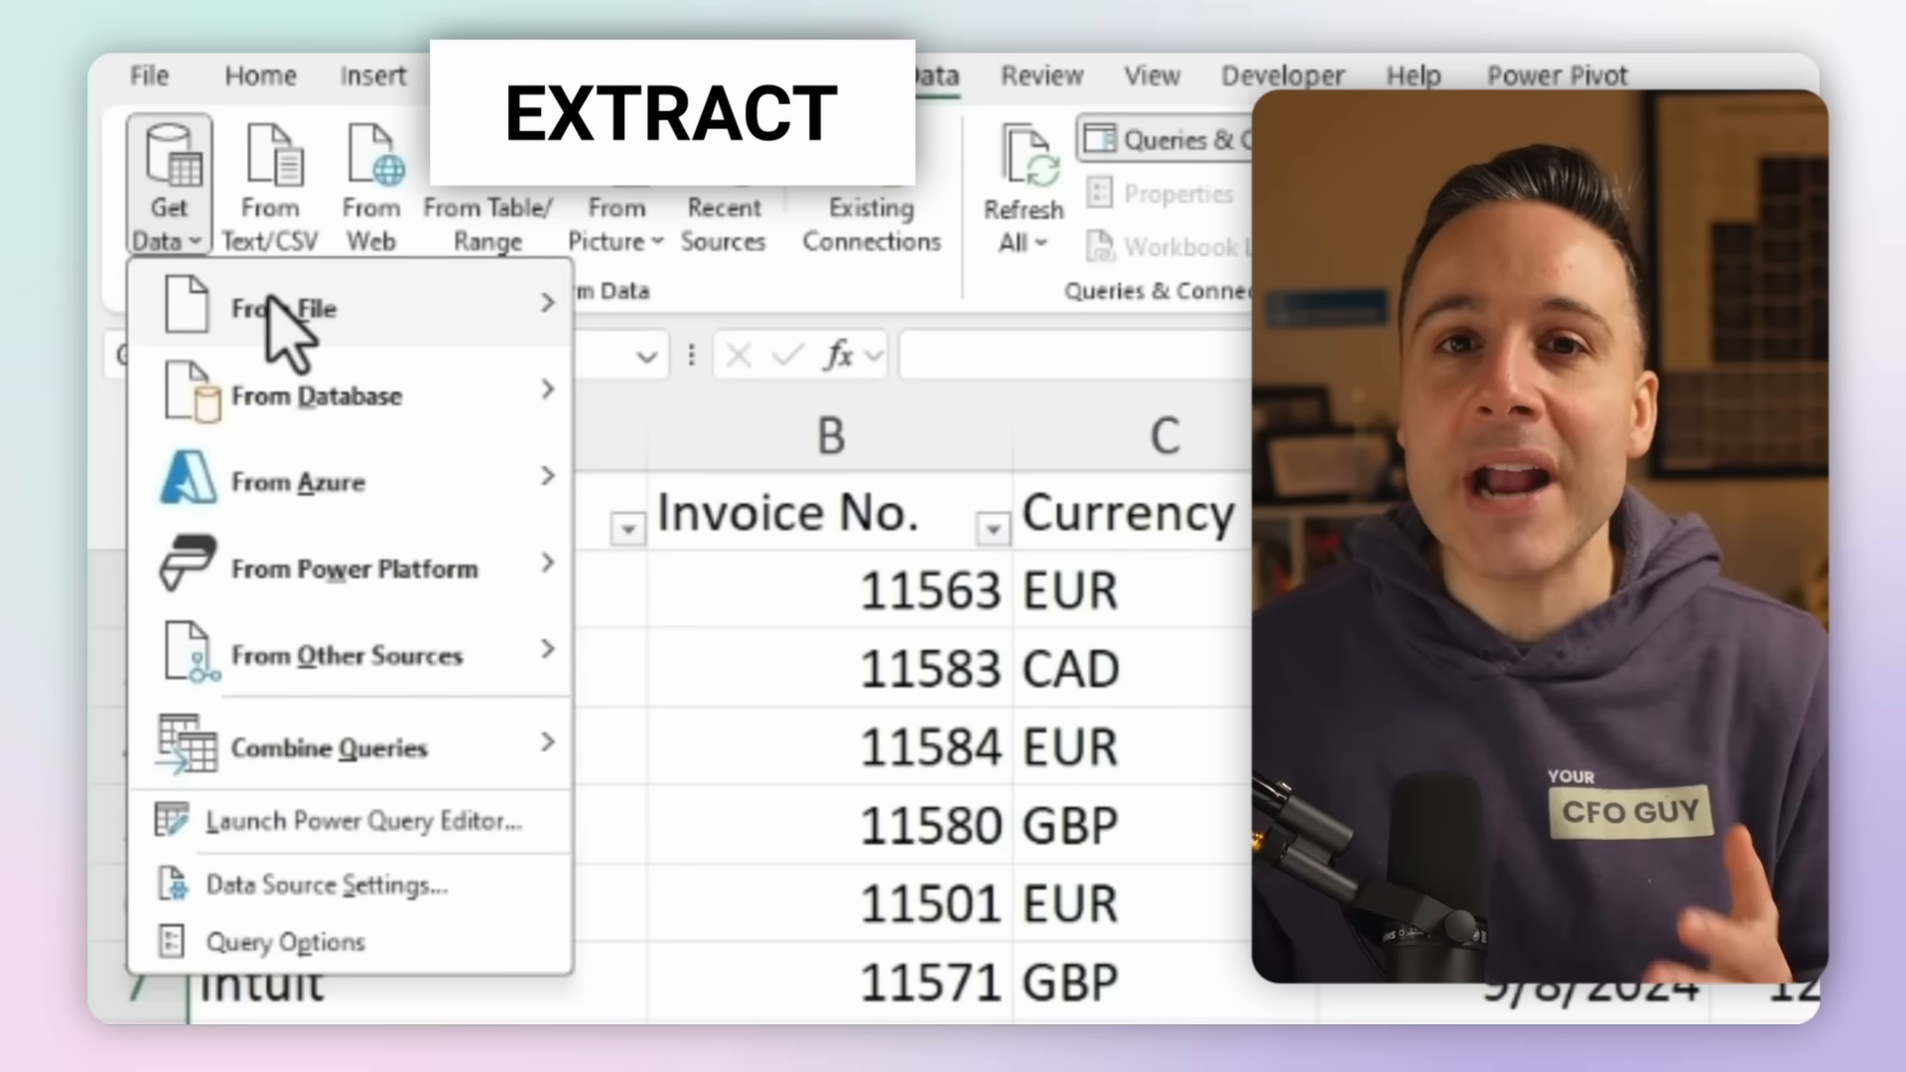
mouse_move(270, 303)
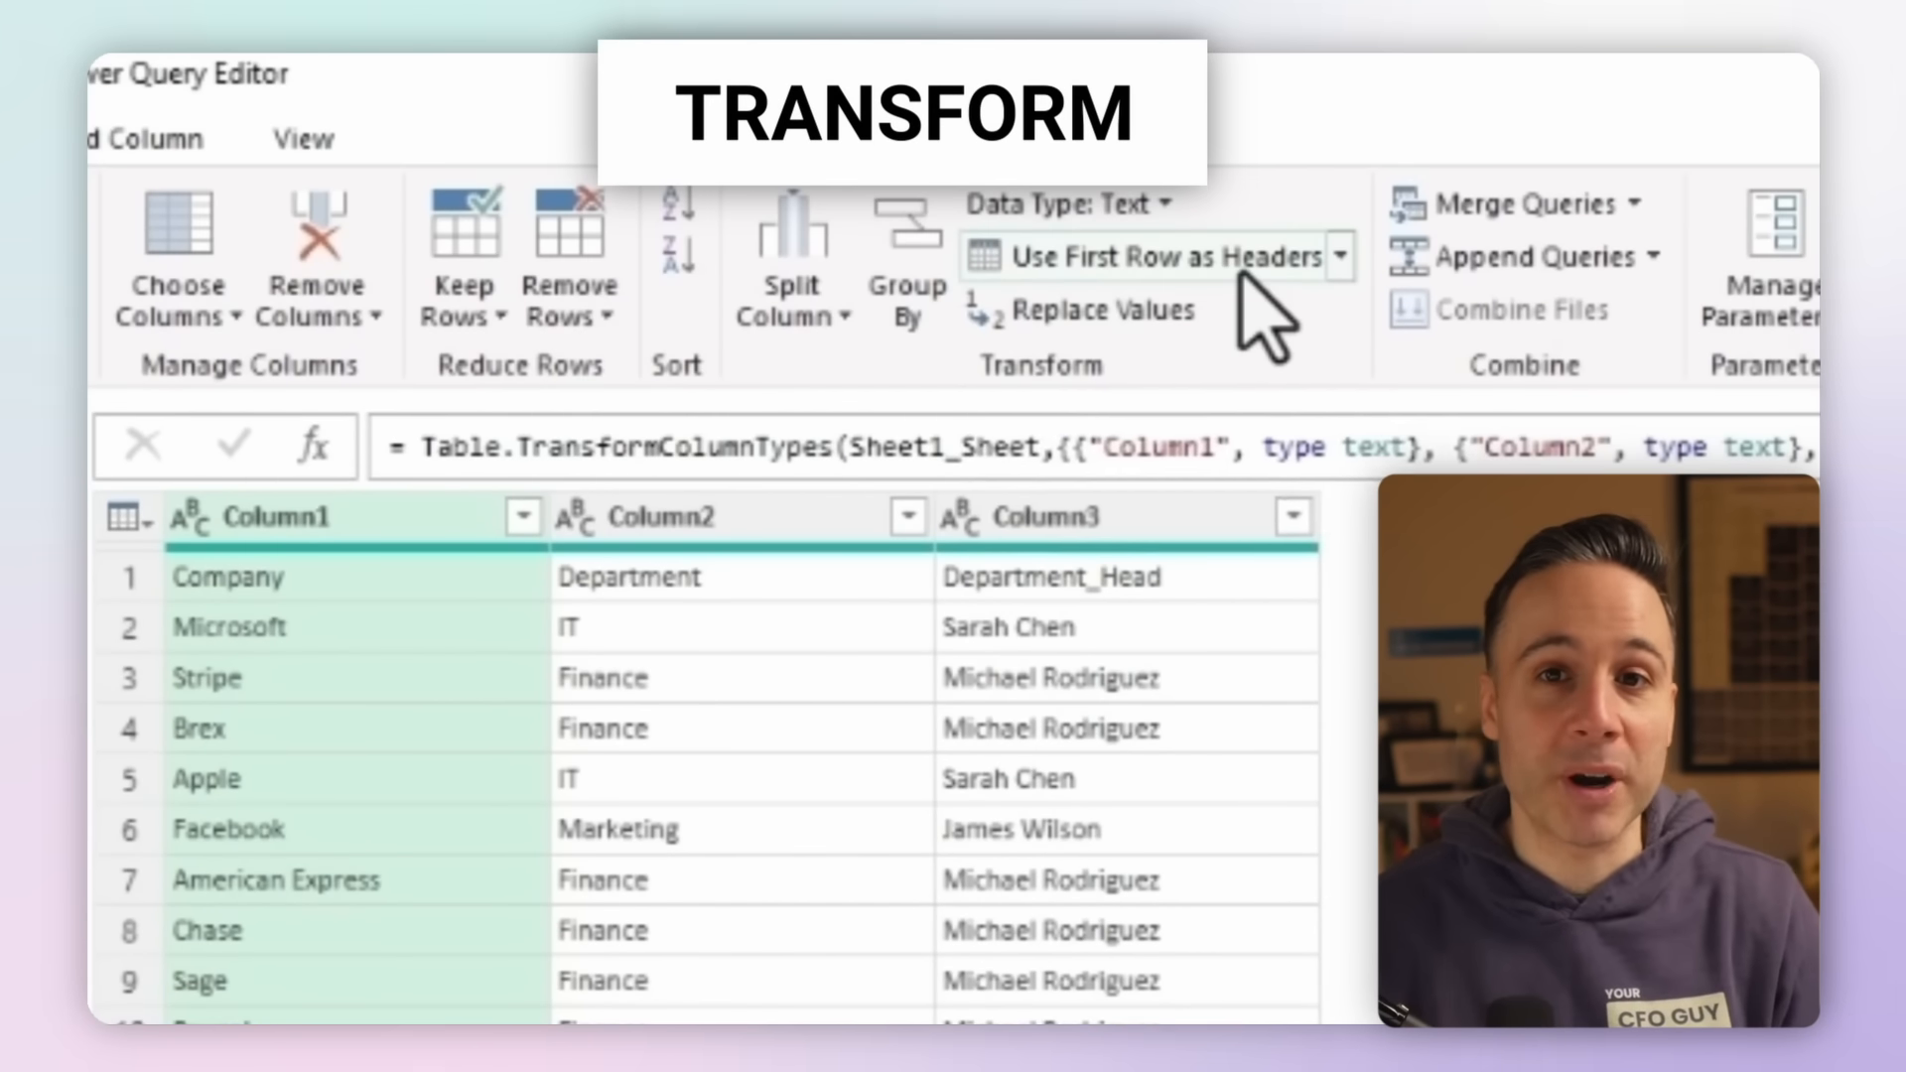
left_click(1231, 268)
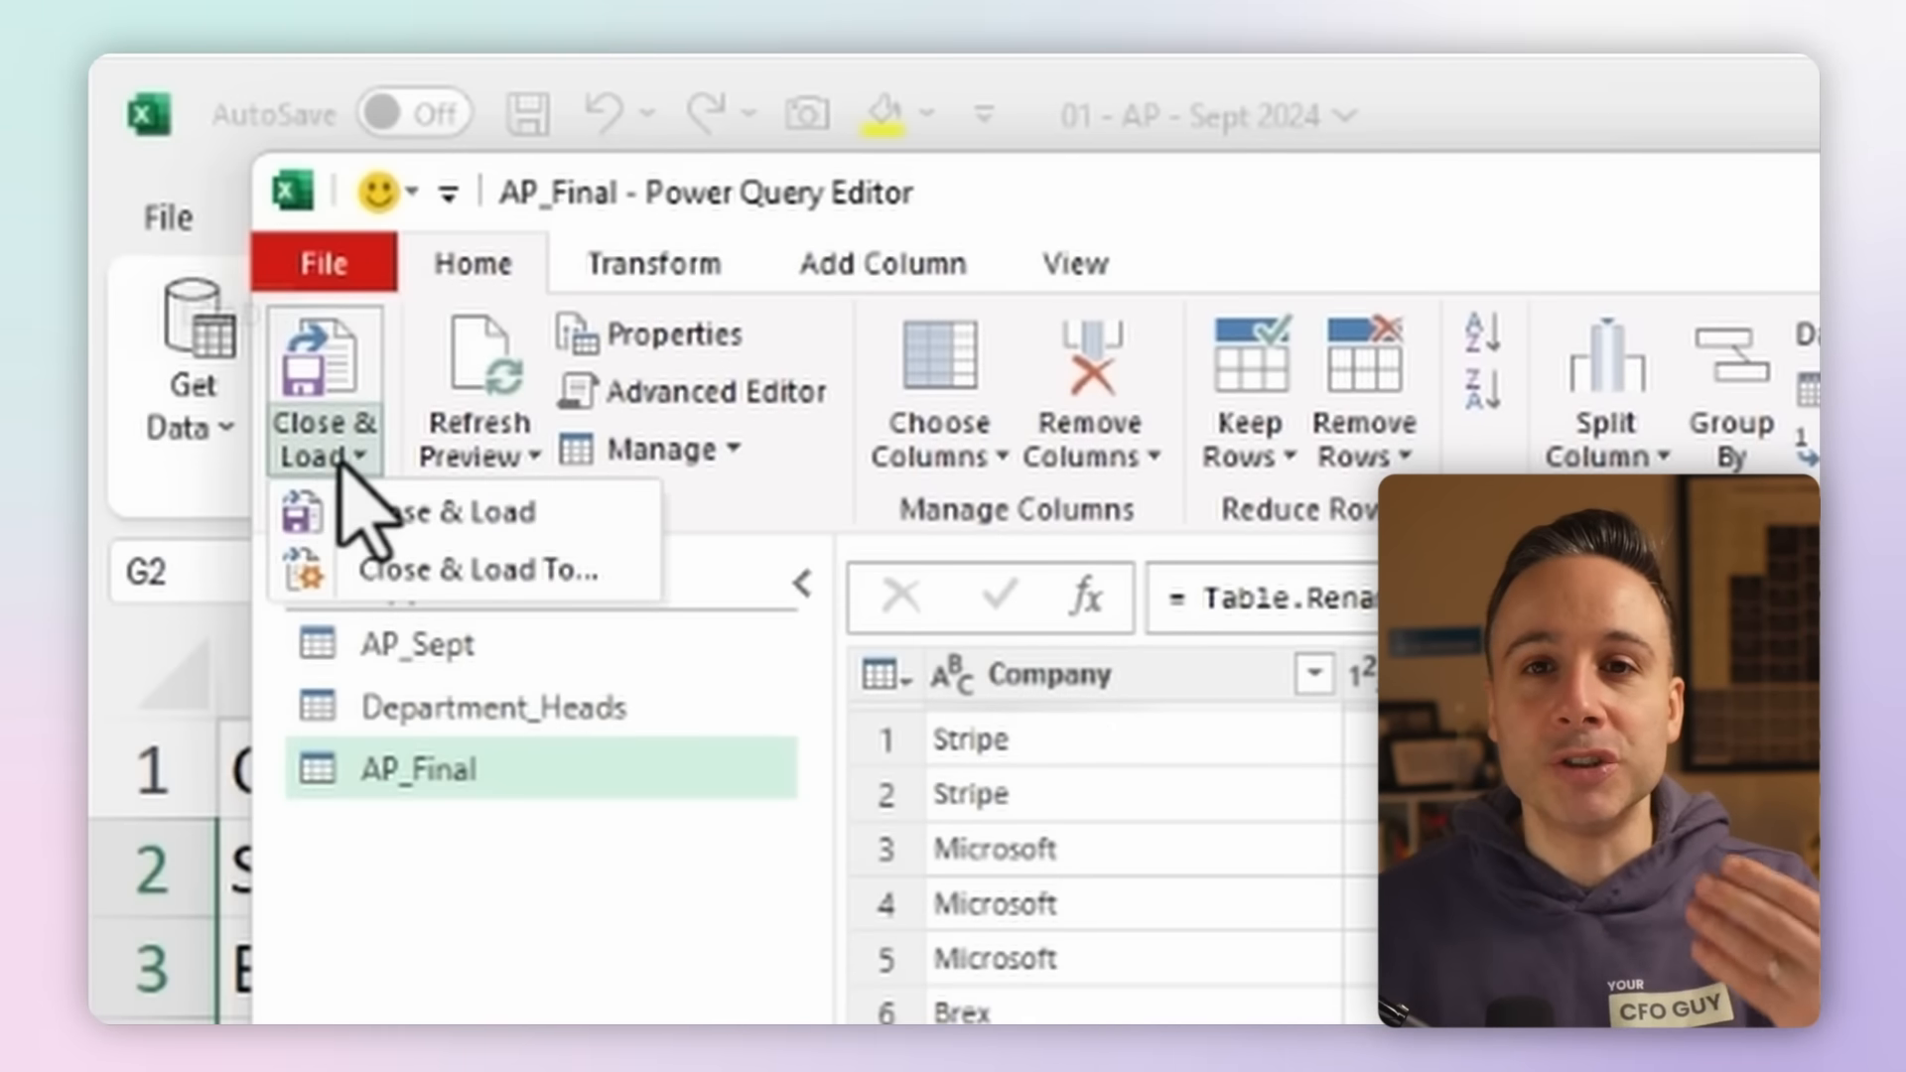
left_click(416, 511)
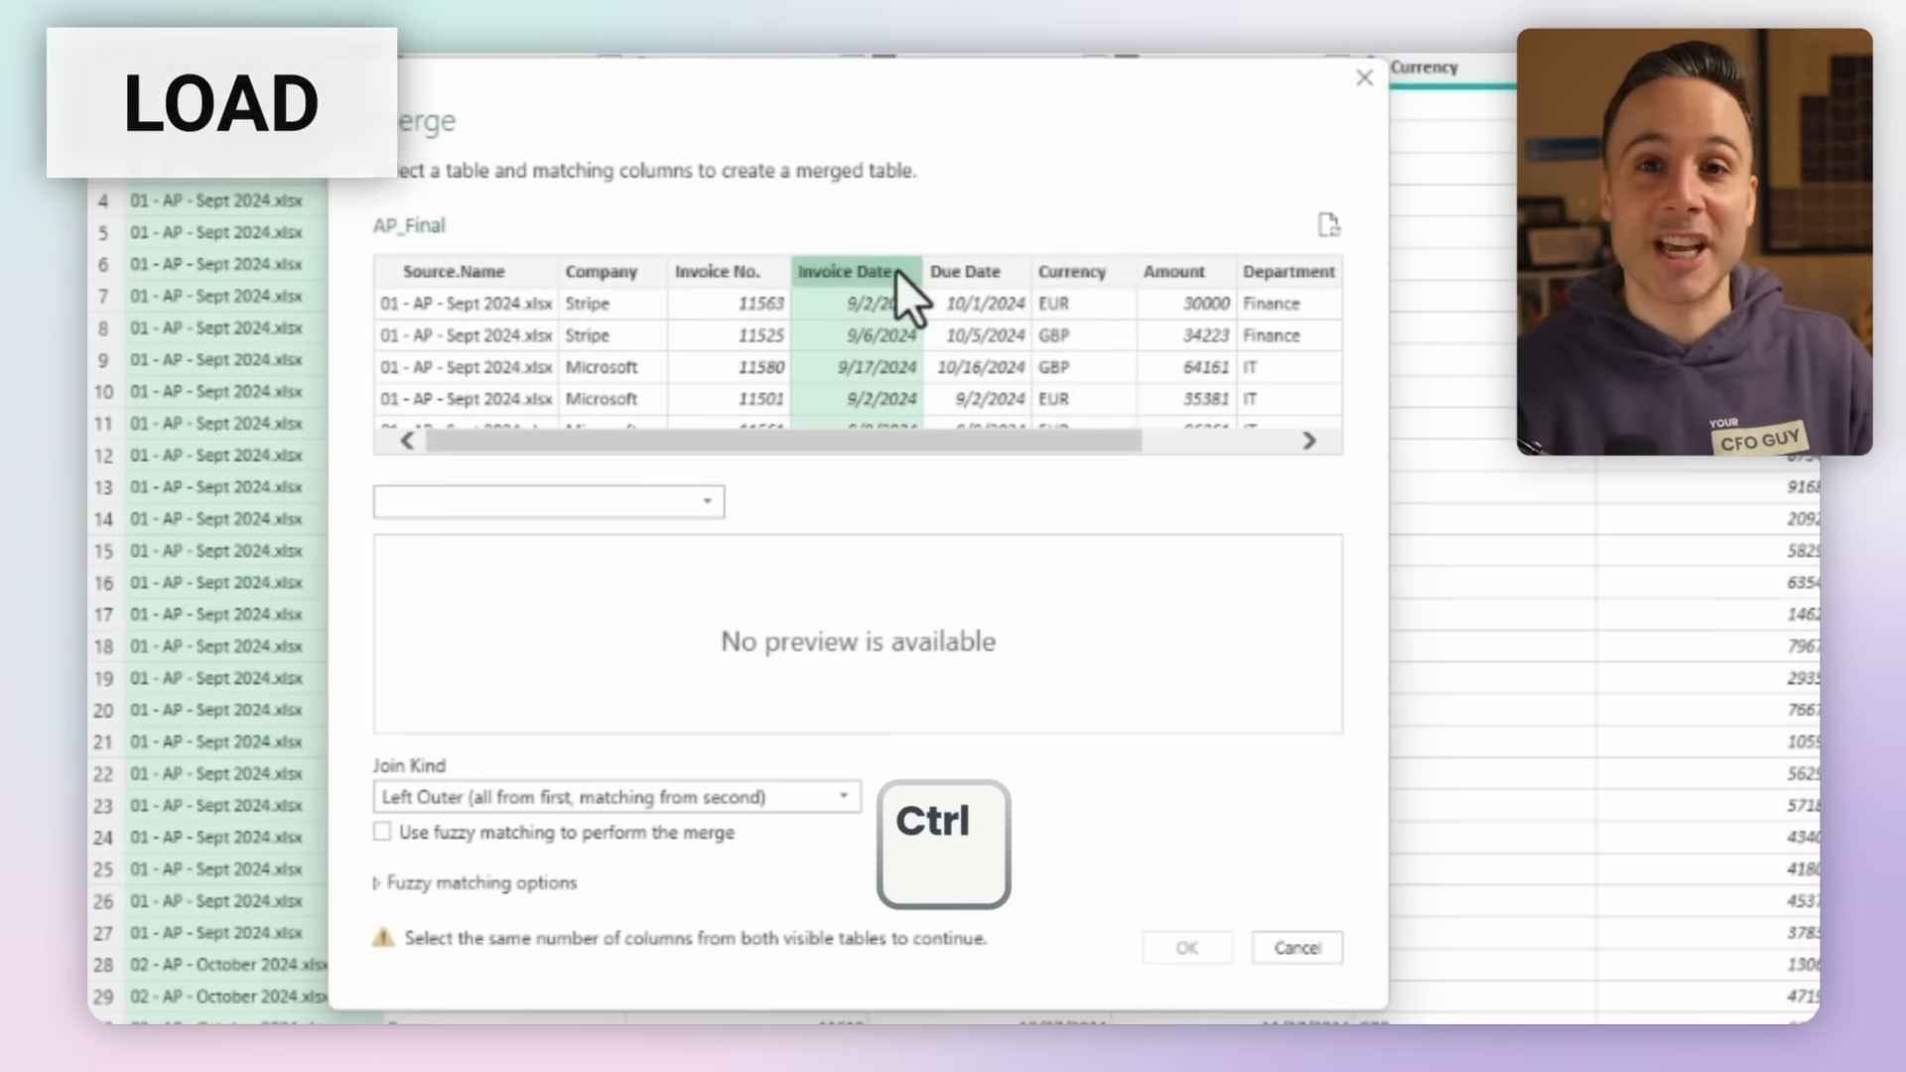
Merge AP_Final with Exchange Rates, matching Invoice Date and Currency to the Date and Currency columns.
left_click(607, 493)
left_click(576, 621)
left_click(403, 549)
left_click(486, 550, "ctrl")
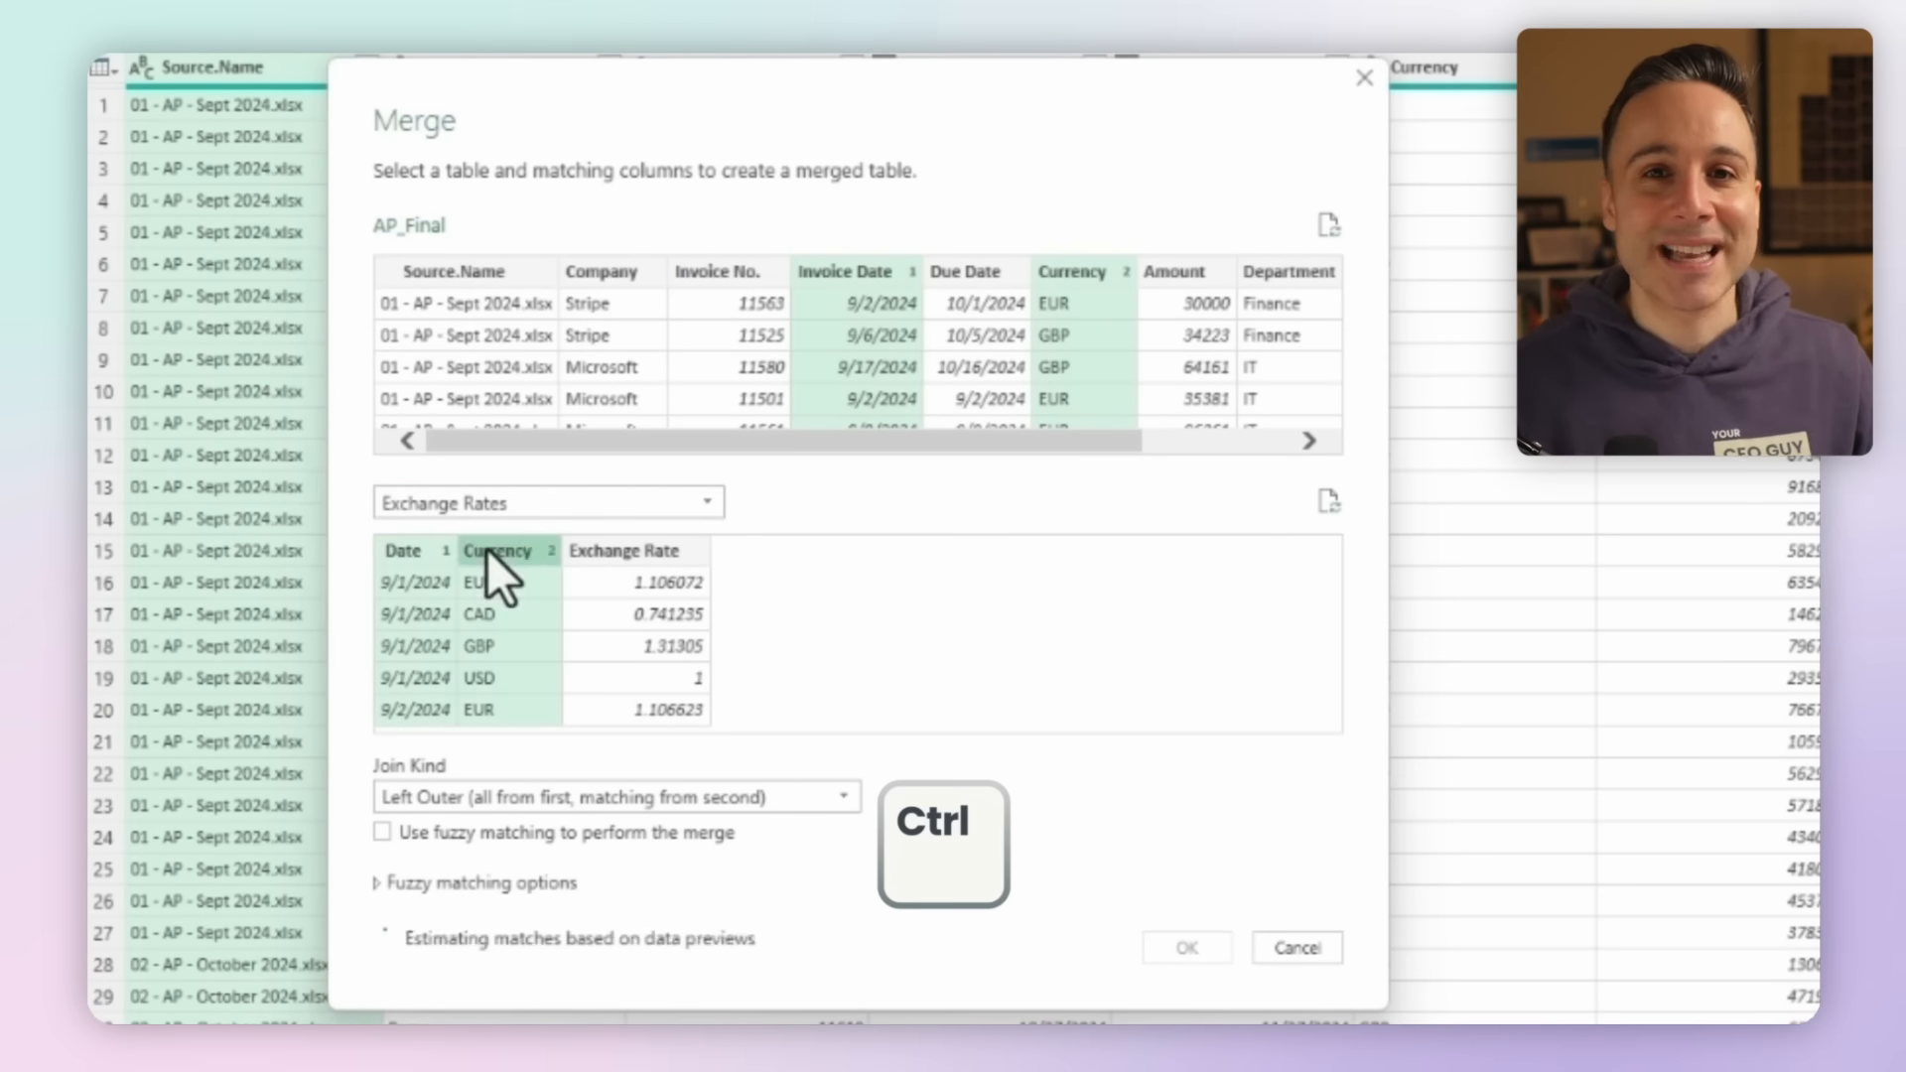
Check each department's invoices once more with the slicer and restore the full department selection.
left_click(307, 158)
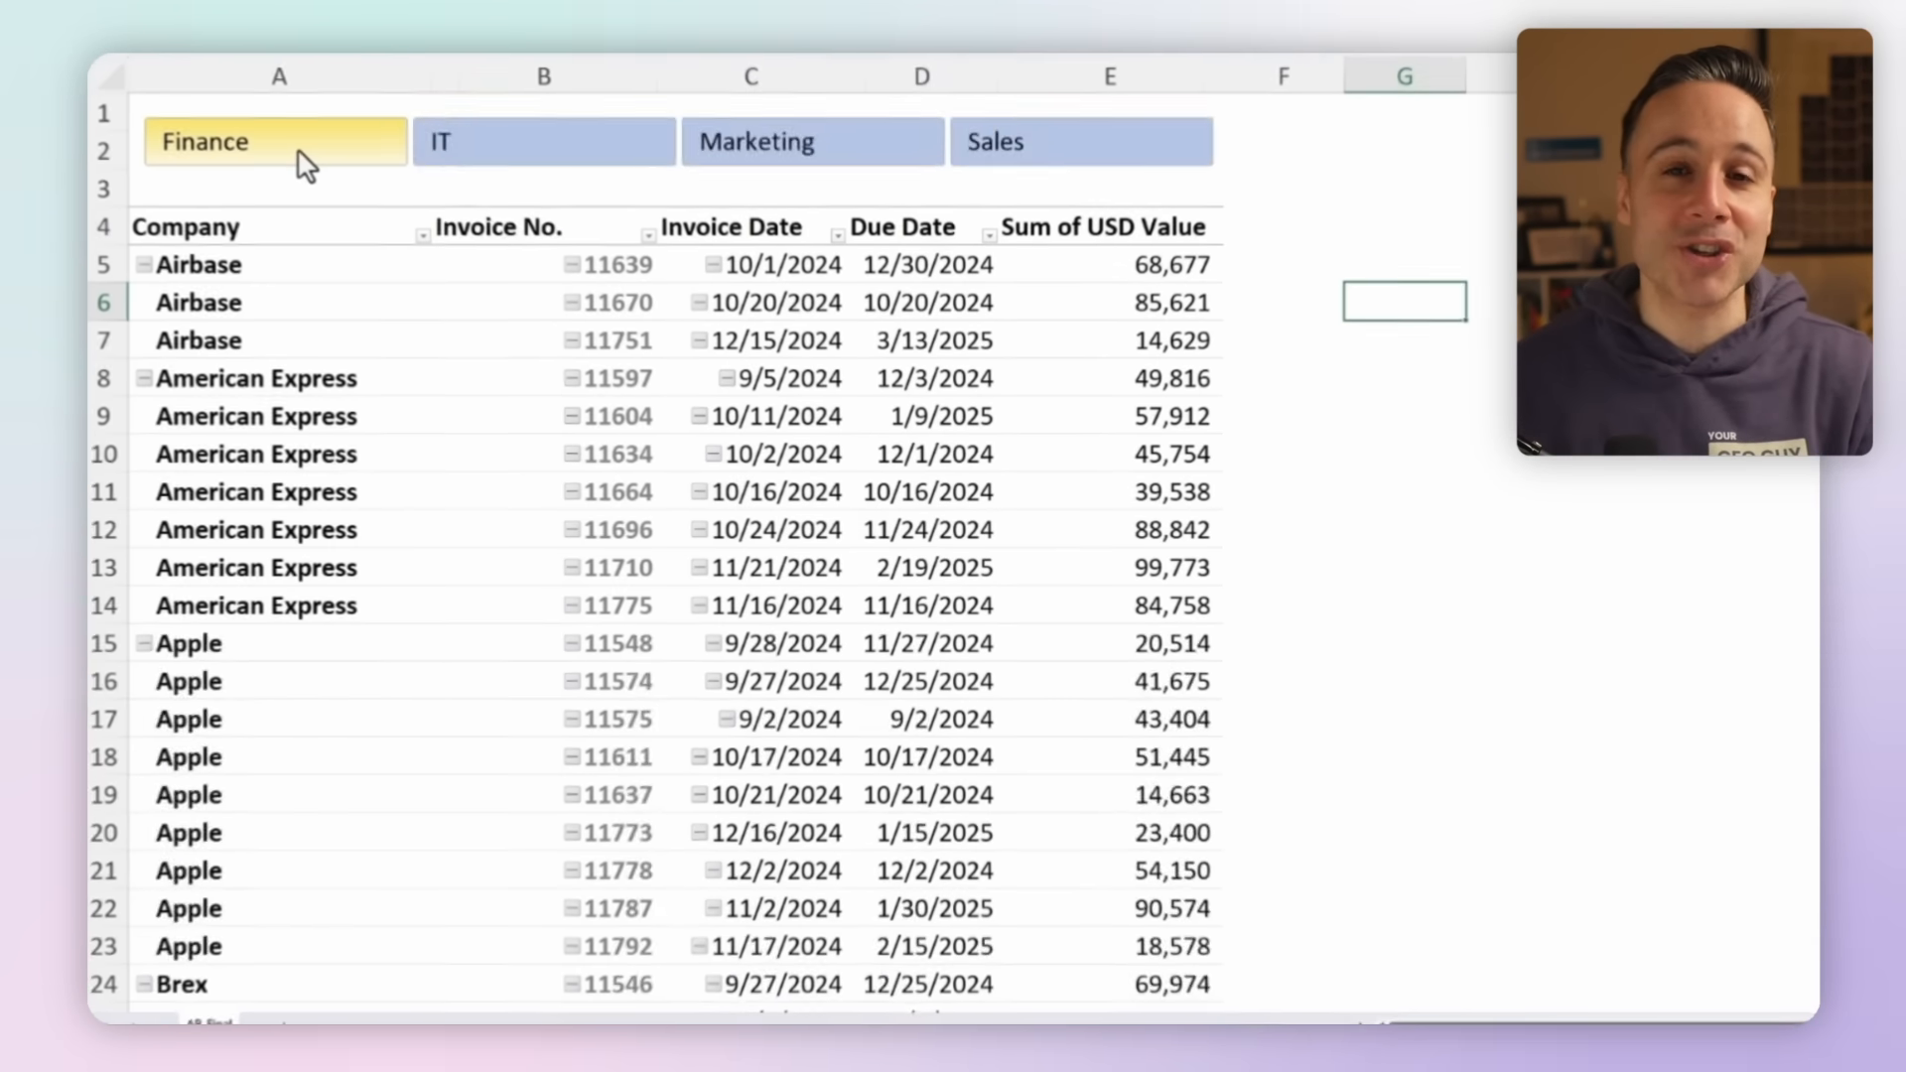
left_click(510, 157)
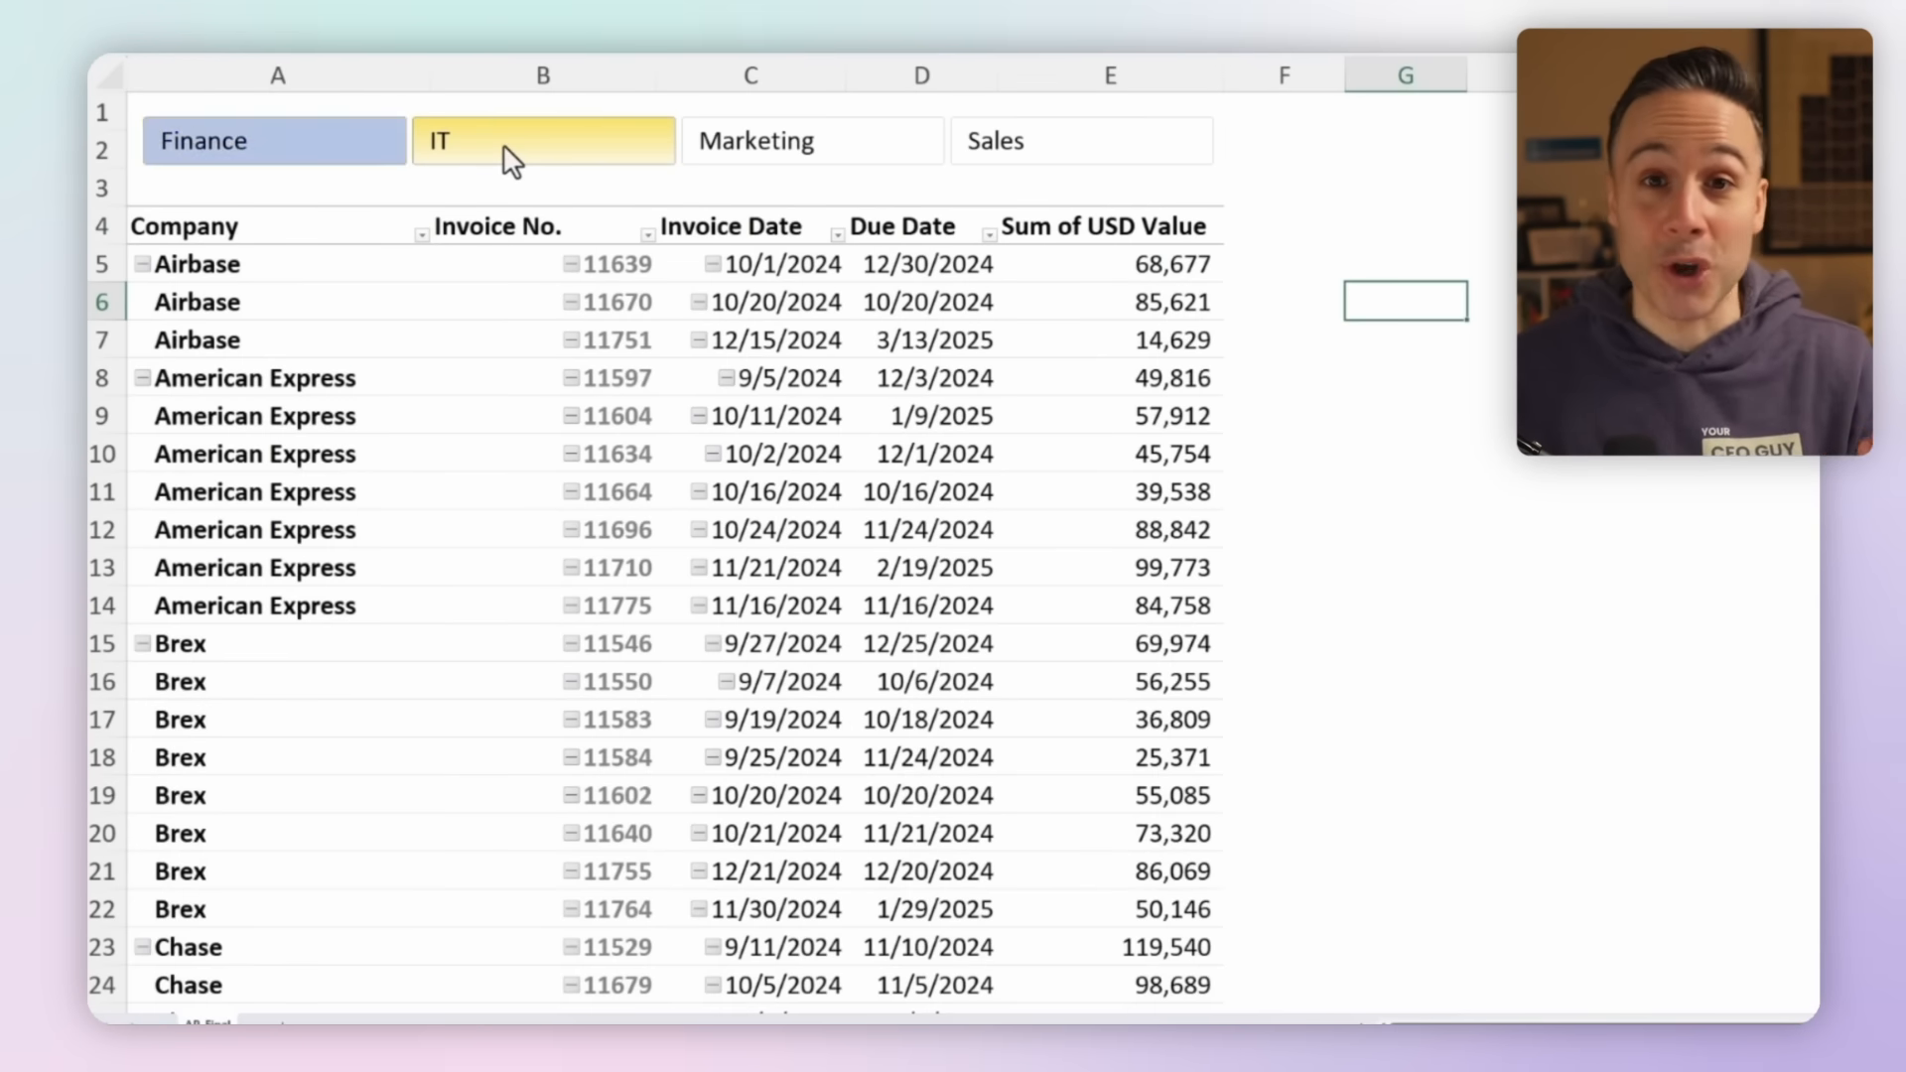
left_click(766, 141)
left_click(1022, 141)
left_click(341, 157)
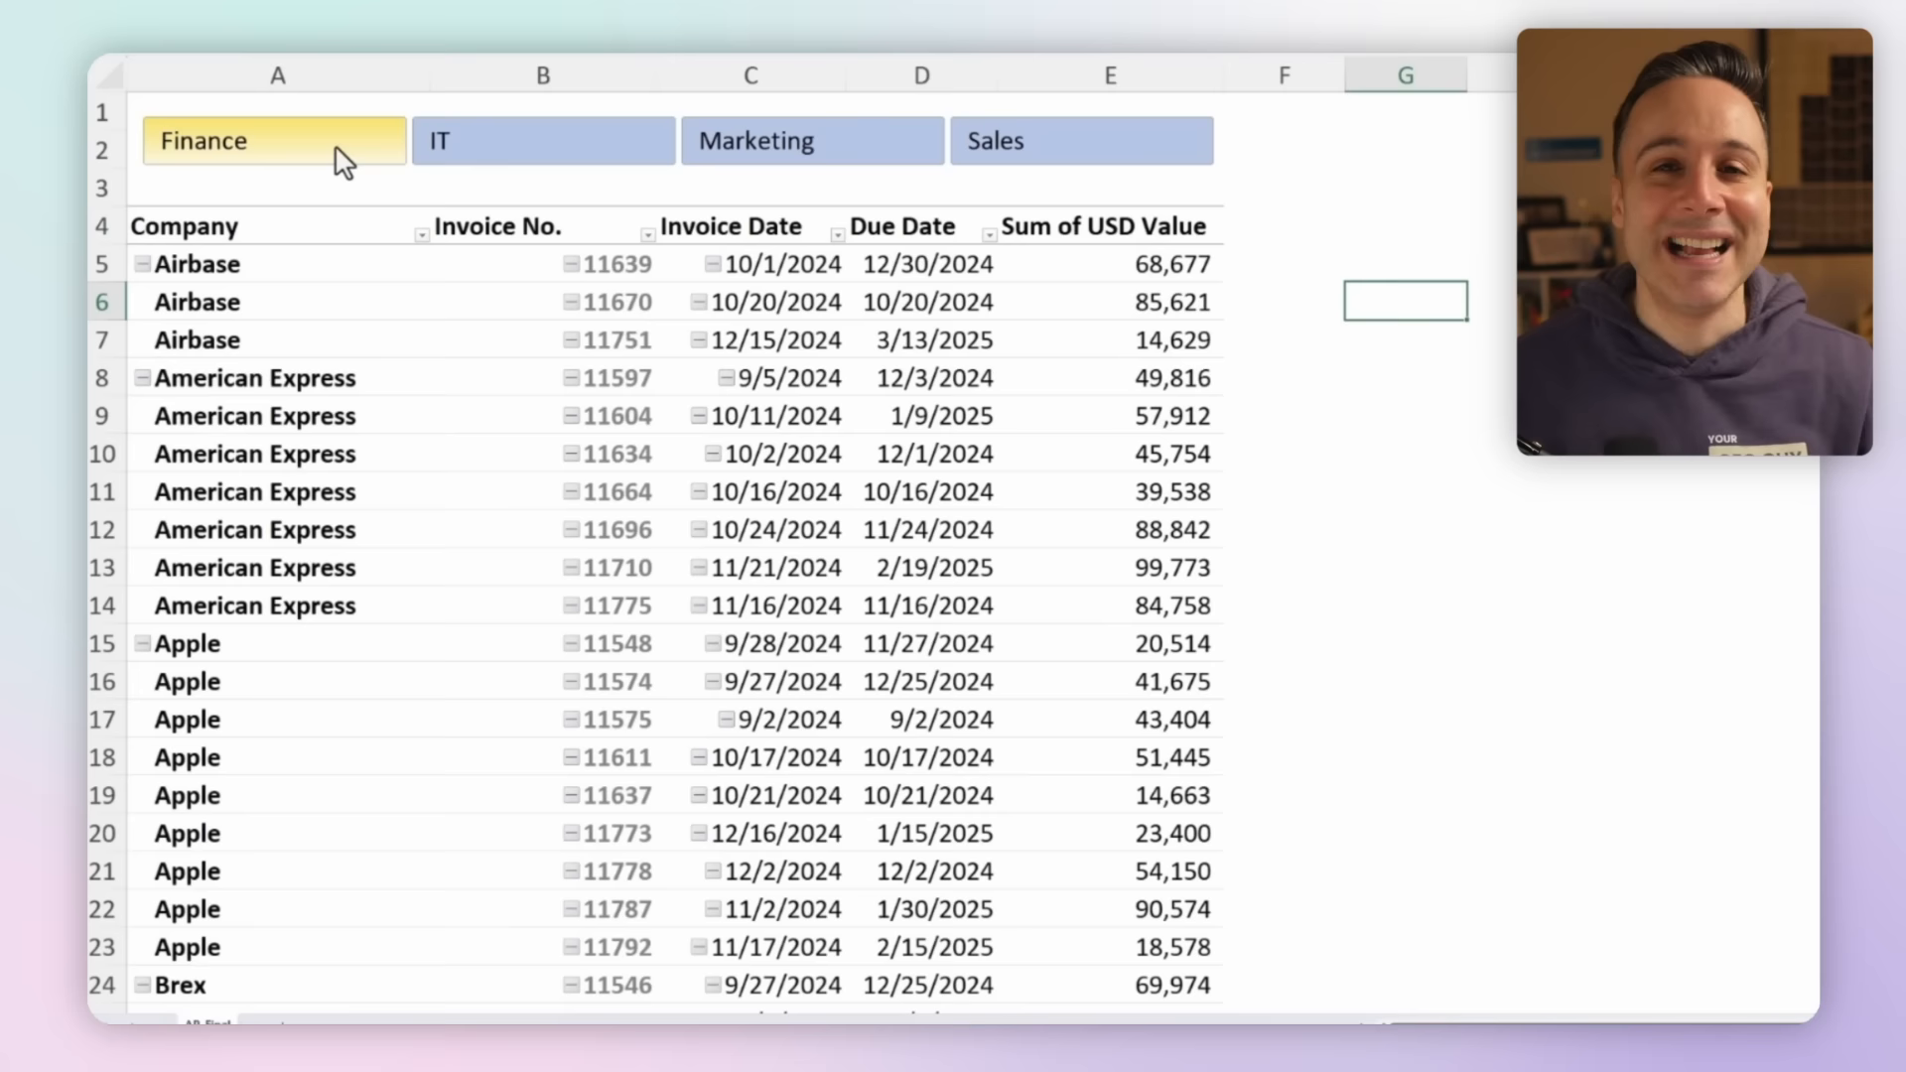